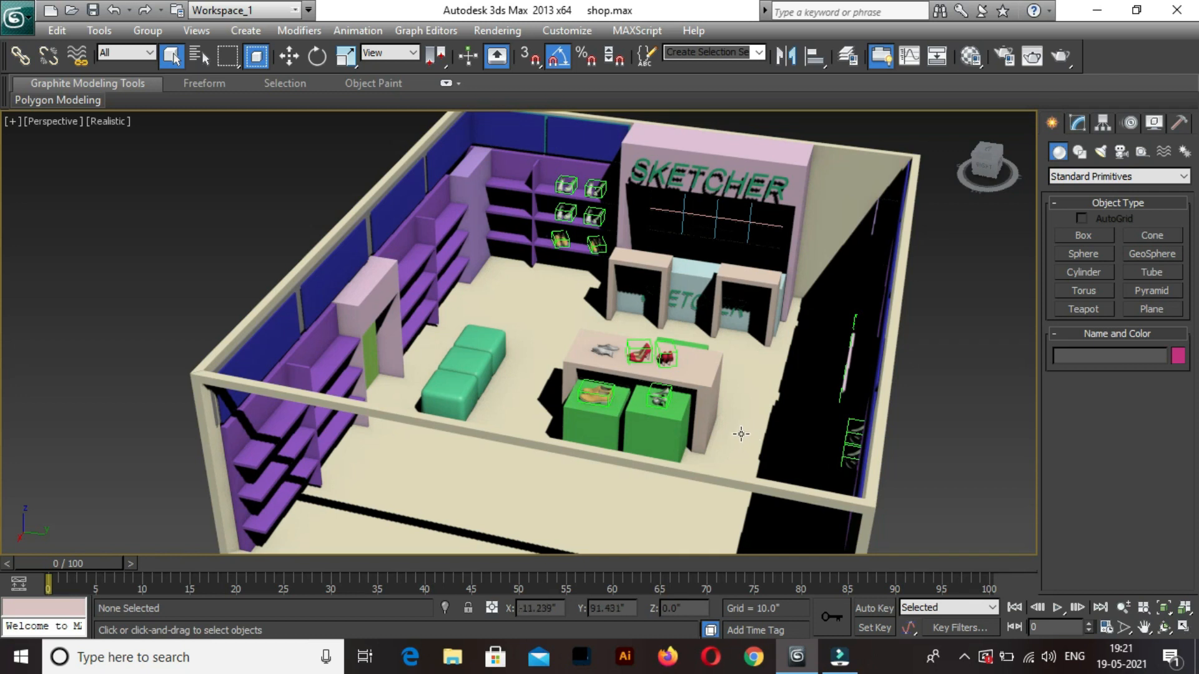
Unhide all hidden objects in the shop scene.
alt+middle_drag(653, 375, 639, 372)
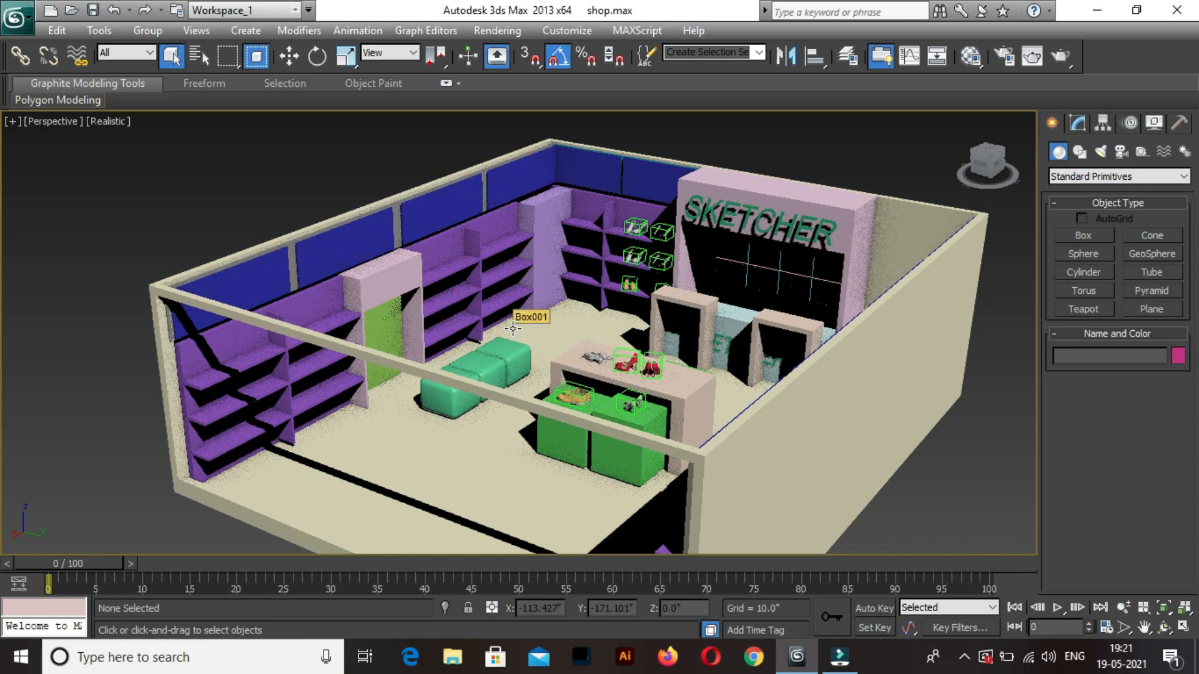
alt+middle_drag(501, 409, 546, 418)
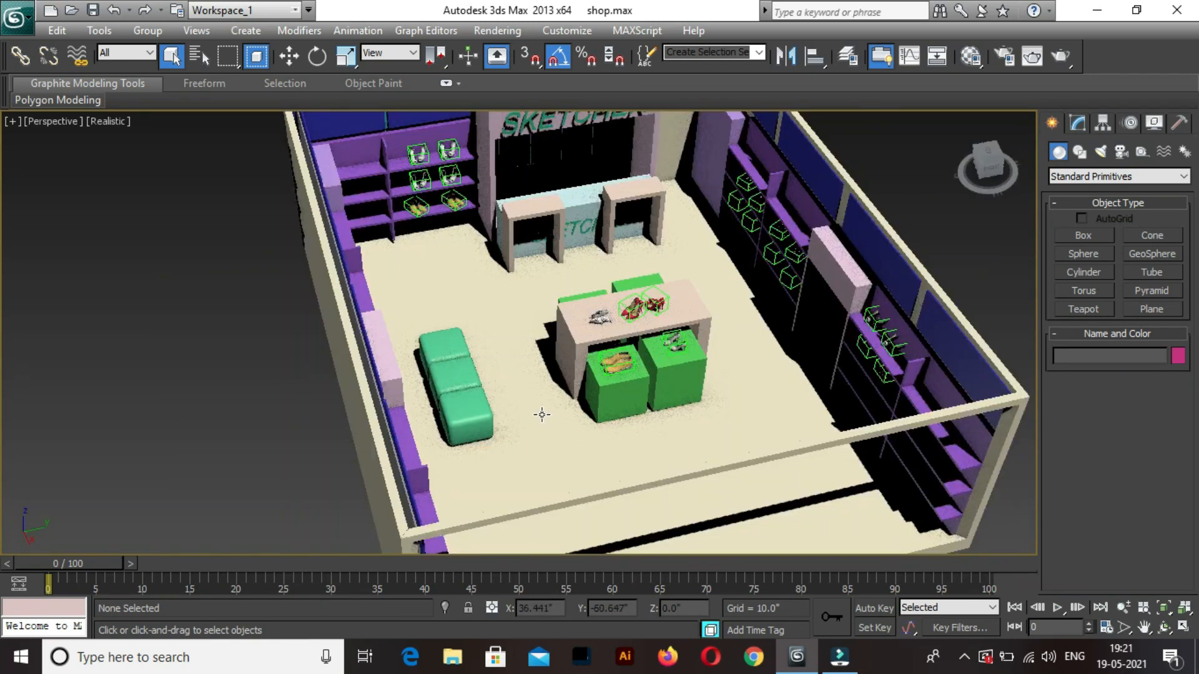
scroll(472, 331, down, 3)
middle_drag(473, 354, 475, 384)
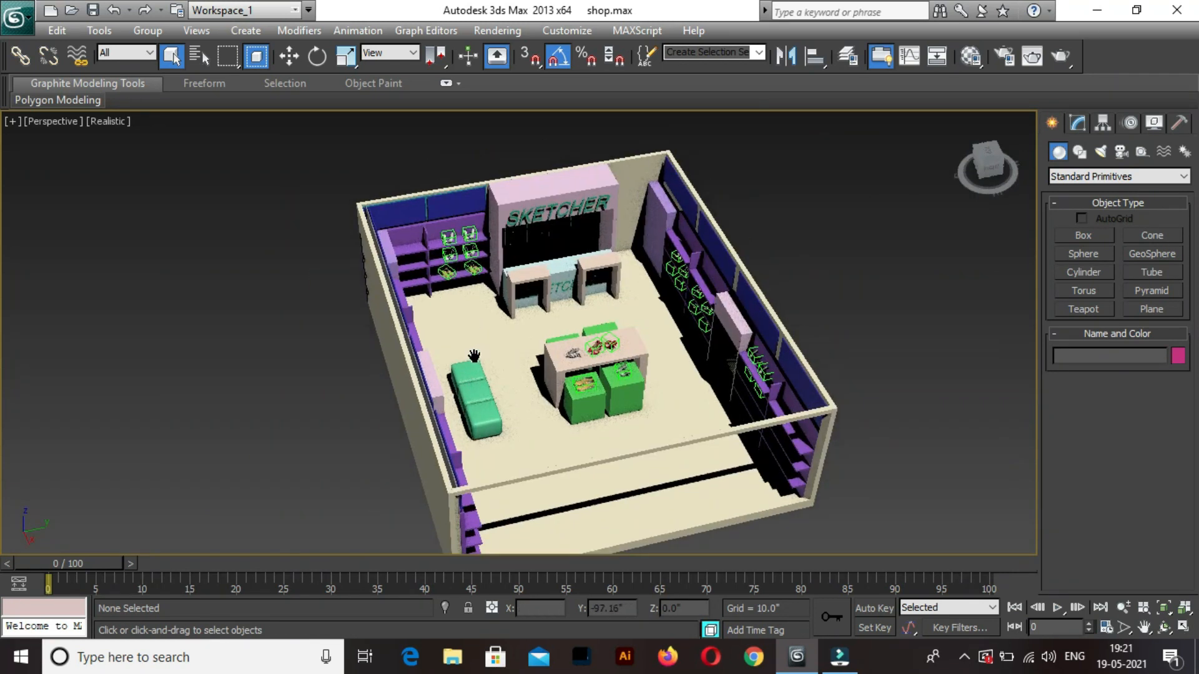
right_click(833, 301)
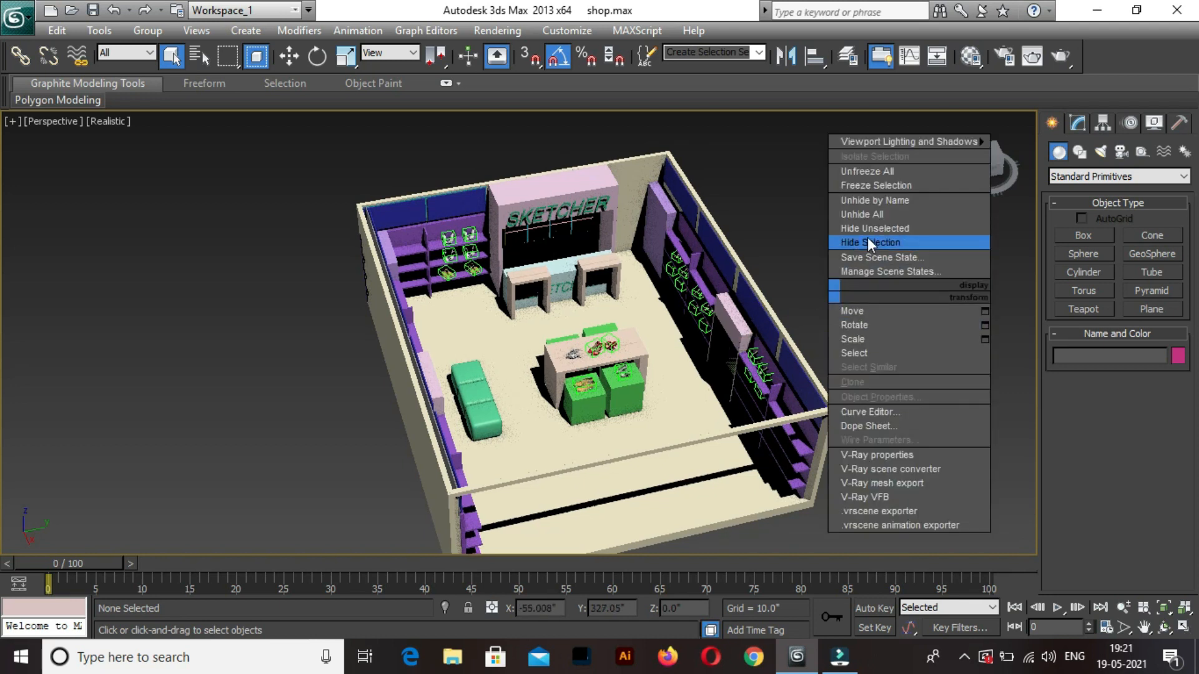
click(871, 216)
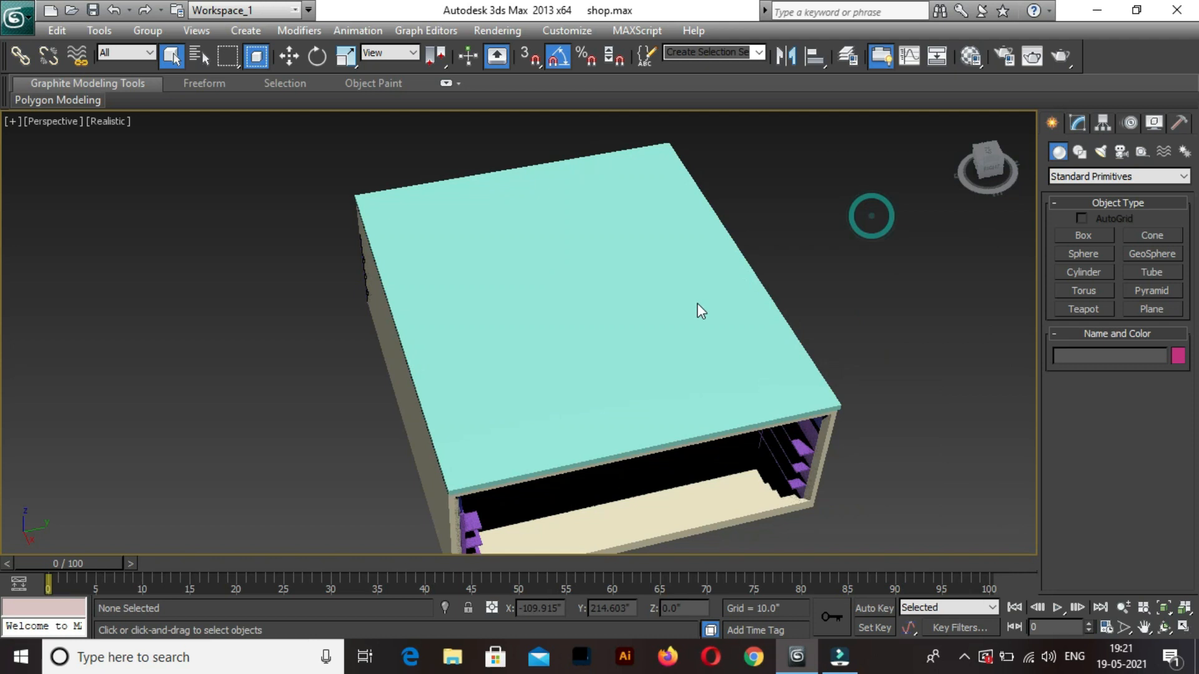
Examine the shop's ceiling and its round fixture from inside the room.
alt+middle_drag(648, 316, 651, 302)
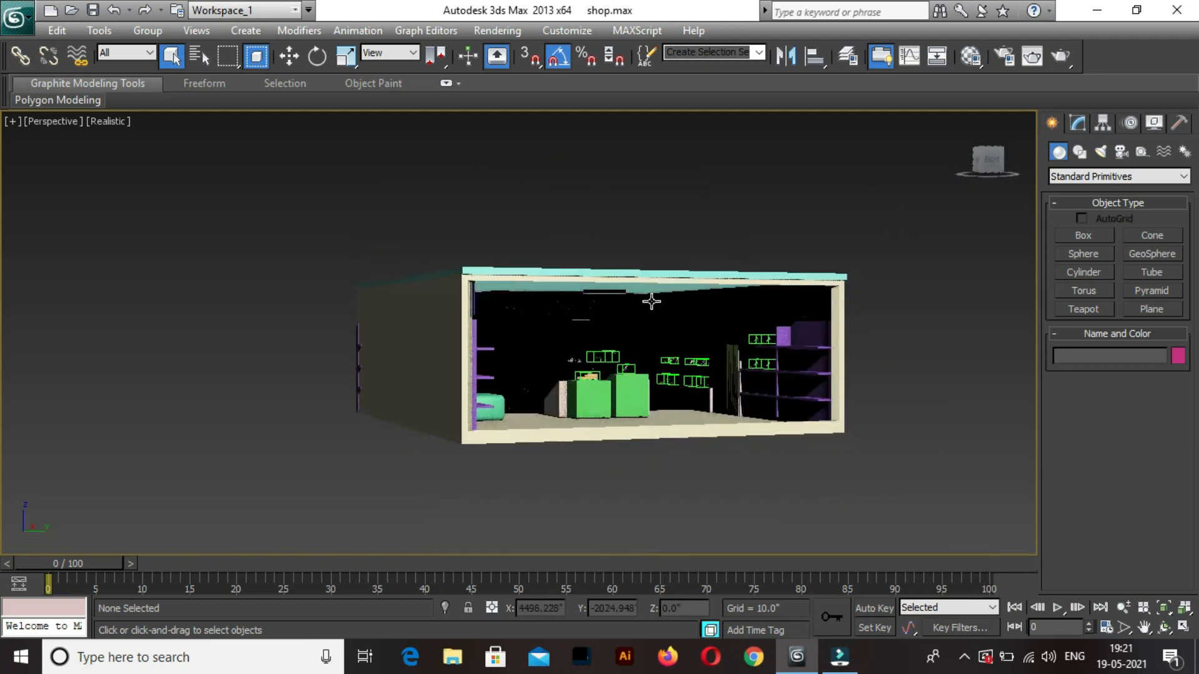
scroll(649, 300, up, 4)
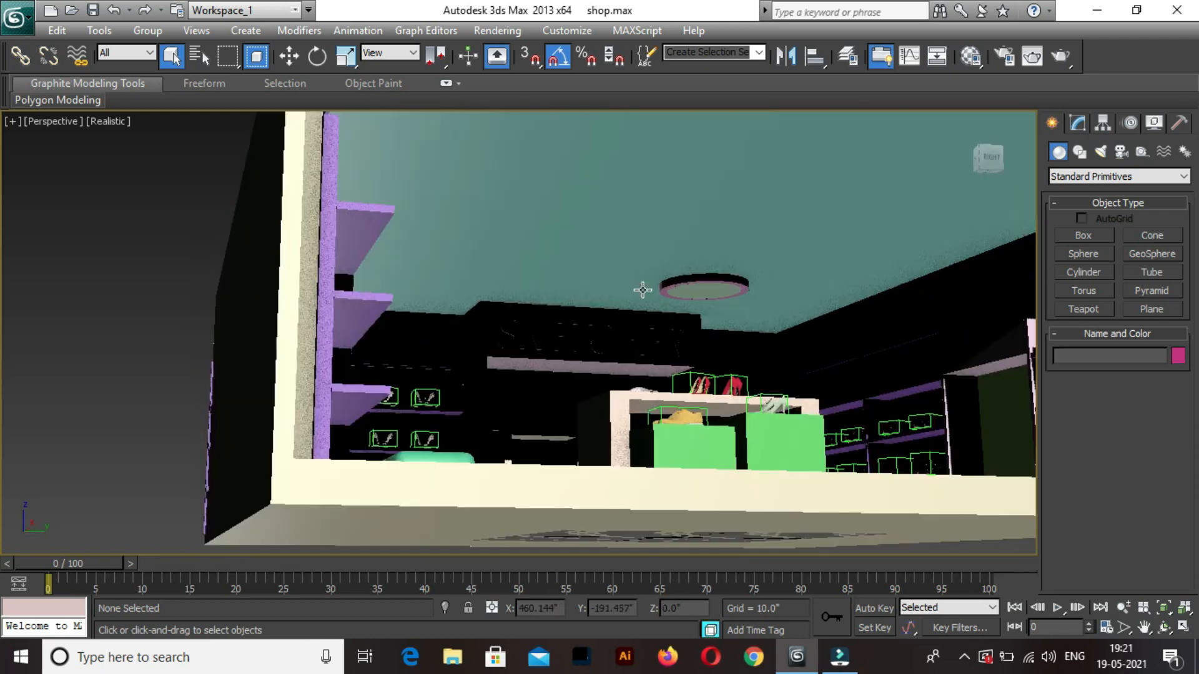
alt+middle_drag(624, 344, 623, 353)
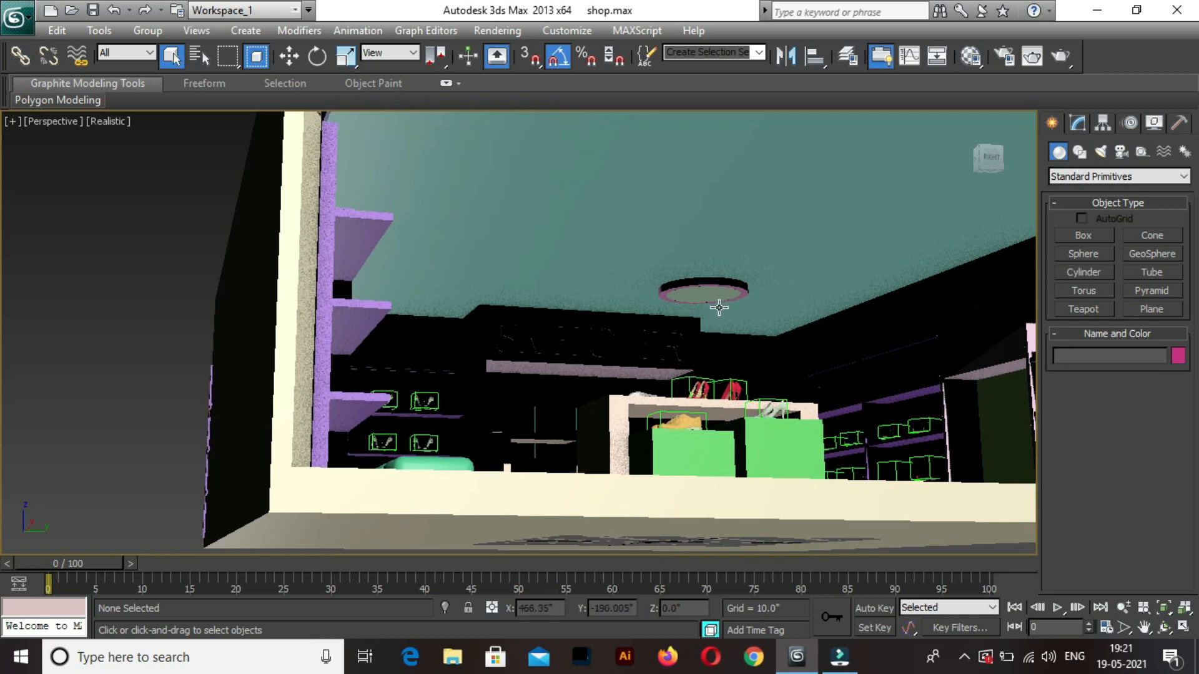
scroll(704, 300, up, 2)
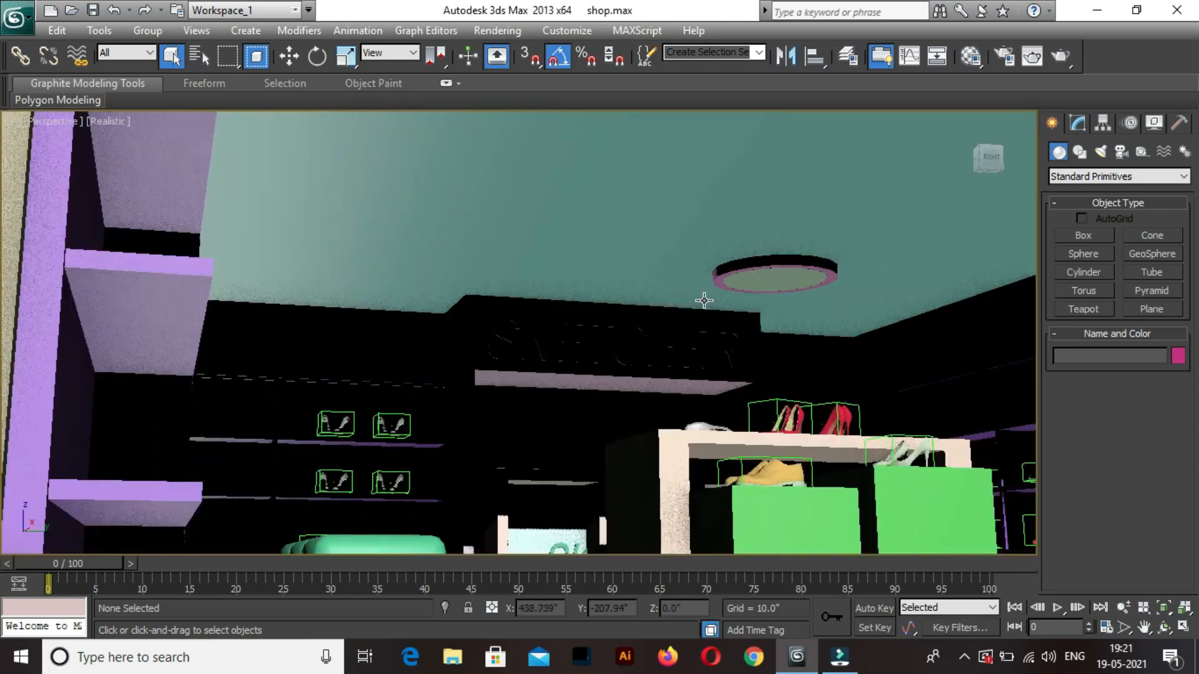
scroll(703, 301, up, 3)
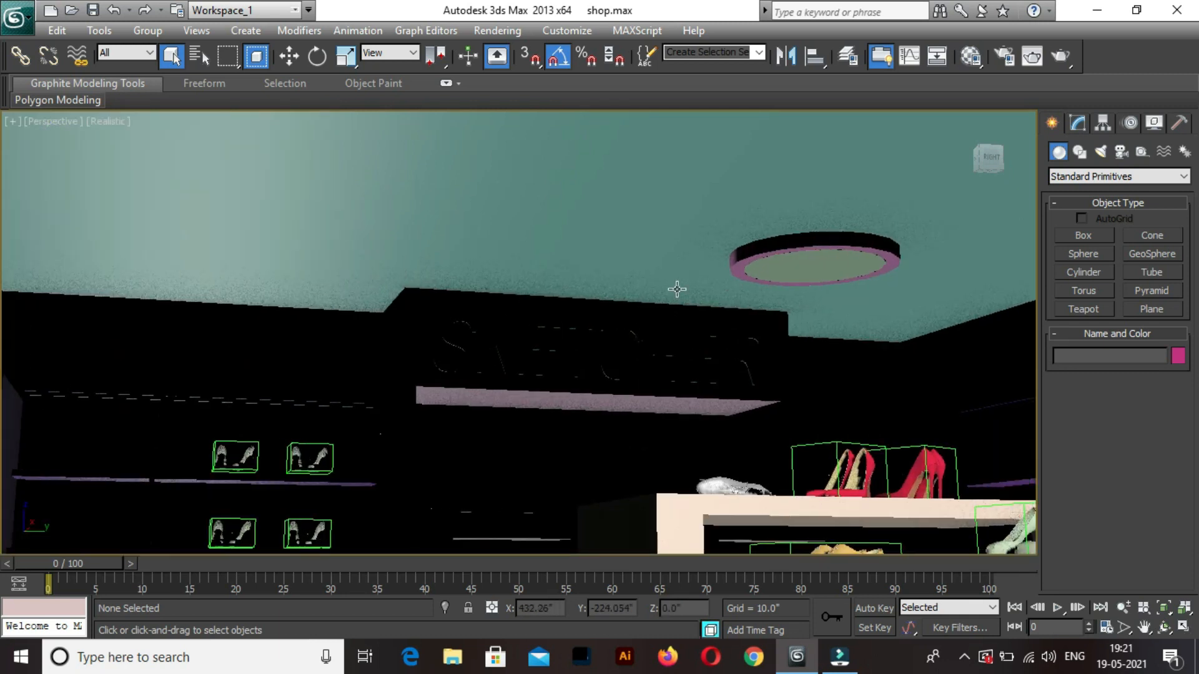
scroll(712, 291, down, 2)
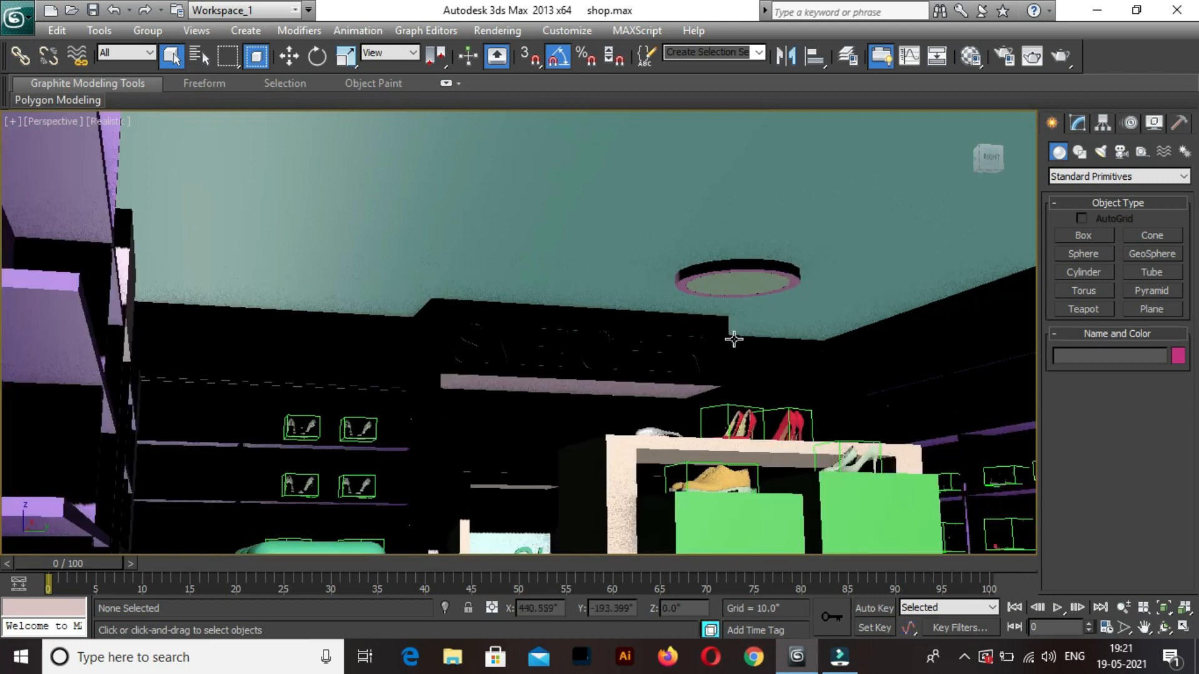
scroll(734, 340, down, 6)
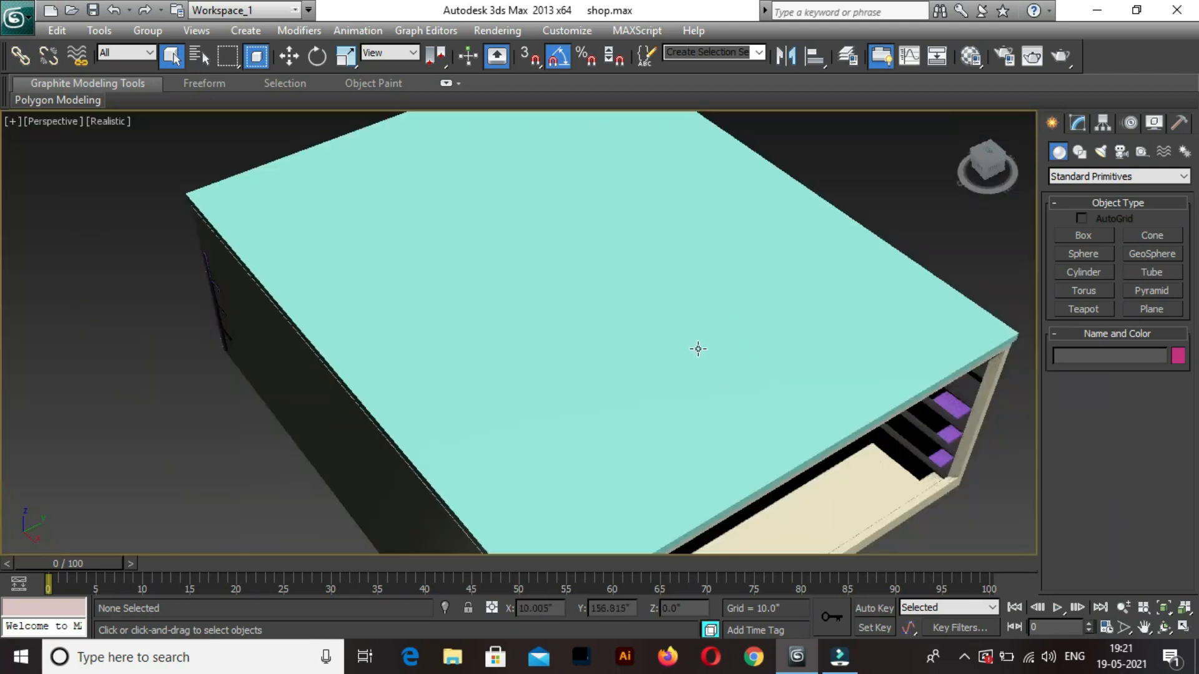
Hide the ceiling group so the shop interior can be seen from above.
scroll(680, 331, down, 5)
click(613, 333)
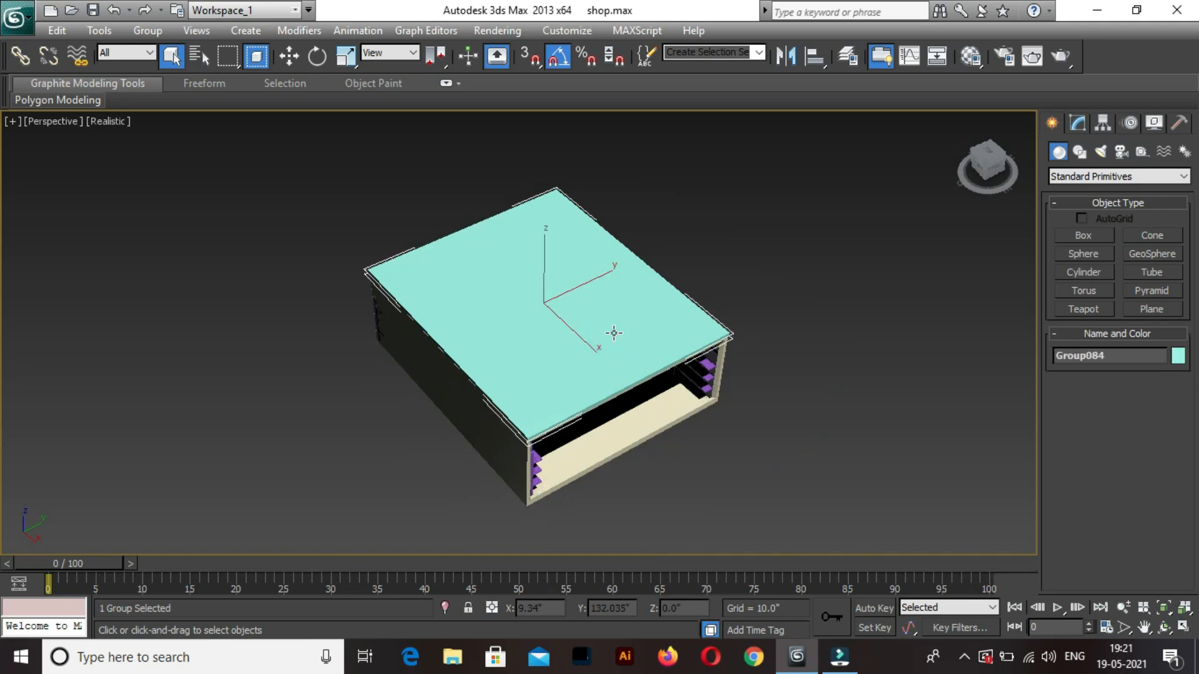
right_click(613, 332)
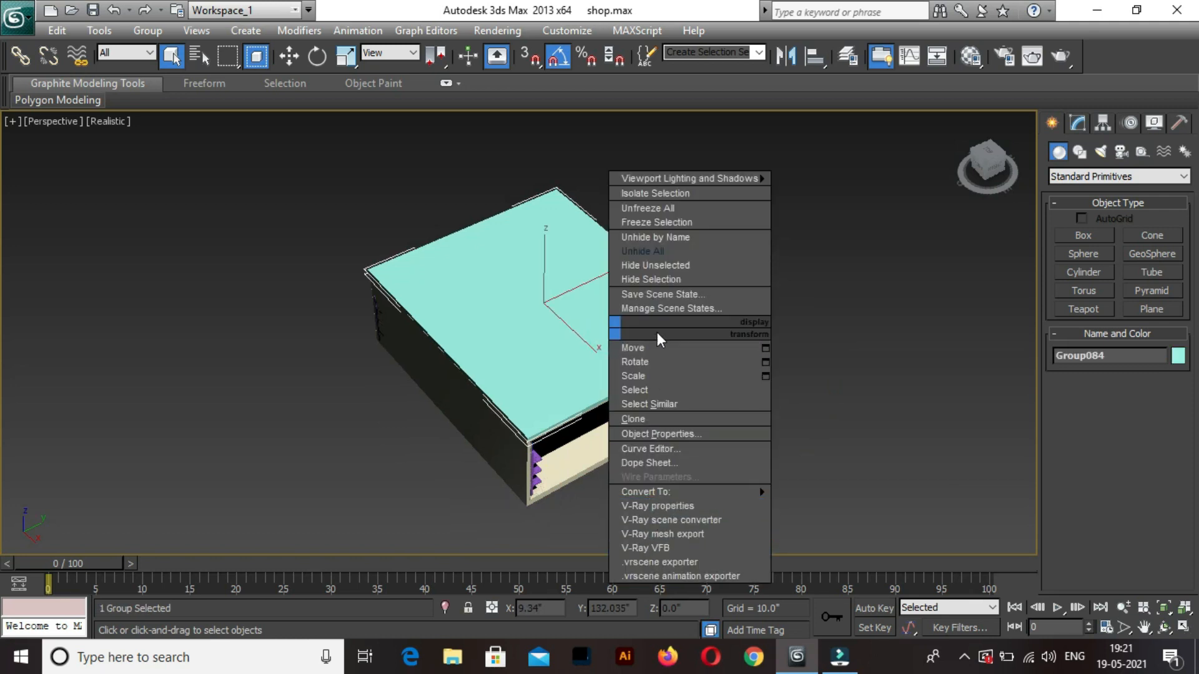
click(675, 279)
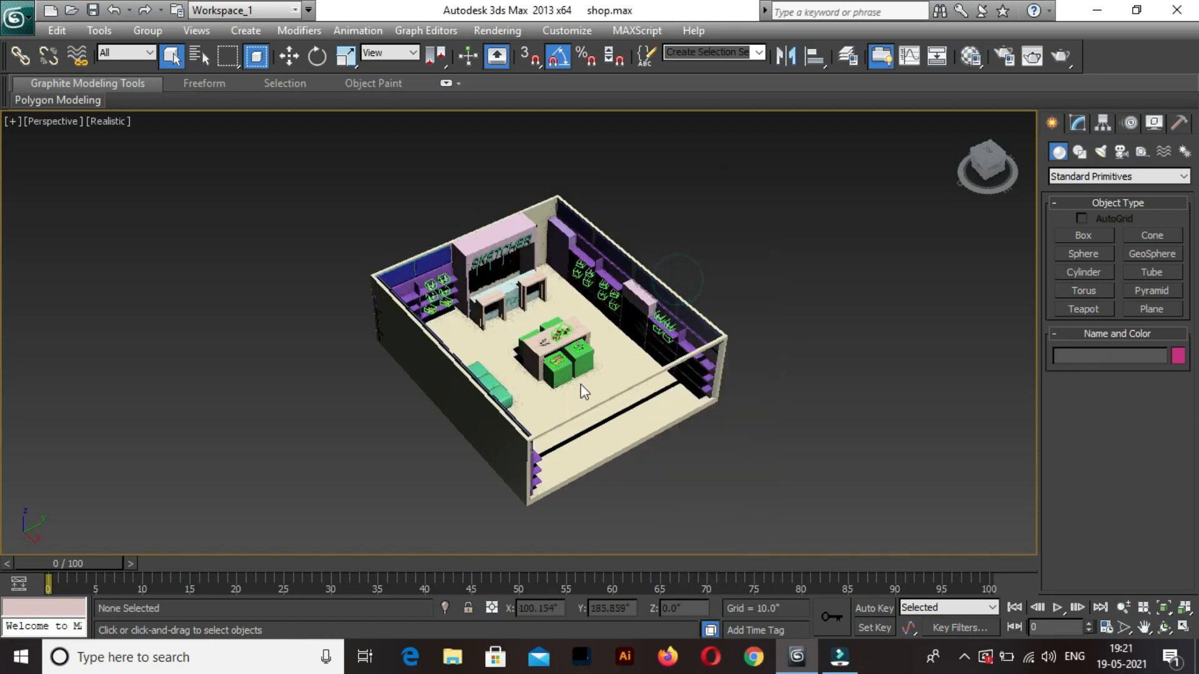
scroll(624, 389, up, 4)
mouse_move(637, 424)
middle_down()
mouse_move(624, 399)
mouse_move(626, 412)
middle_up()
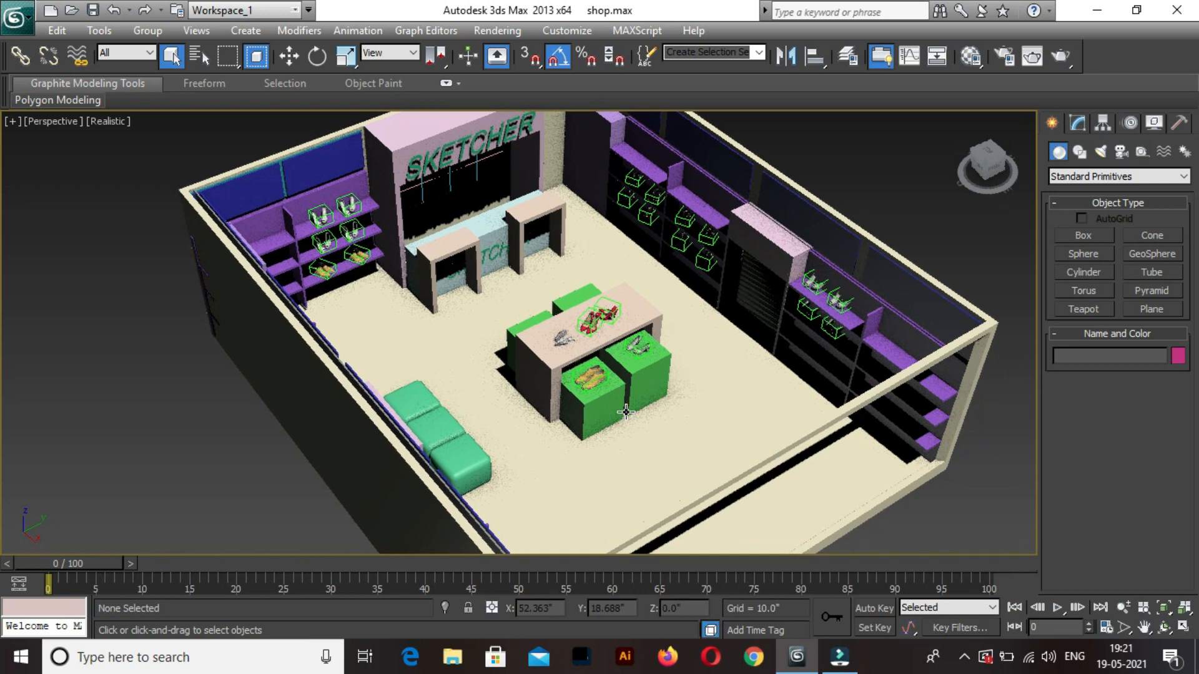
Open the render setup and check the available choices for the production renderer under Assign Renderer.
click(507, 31)
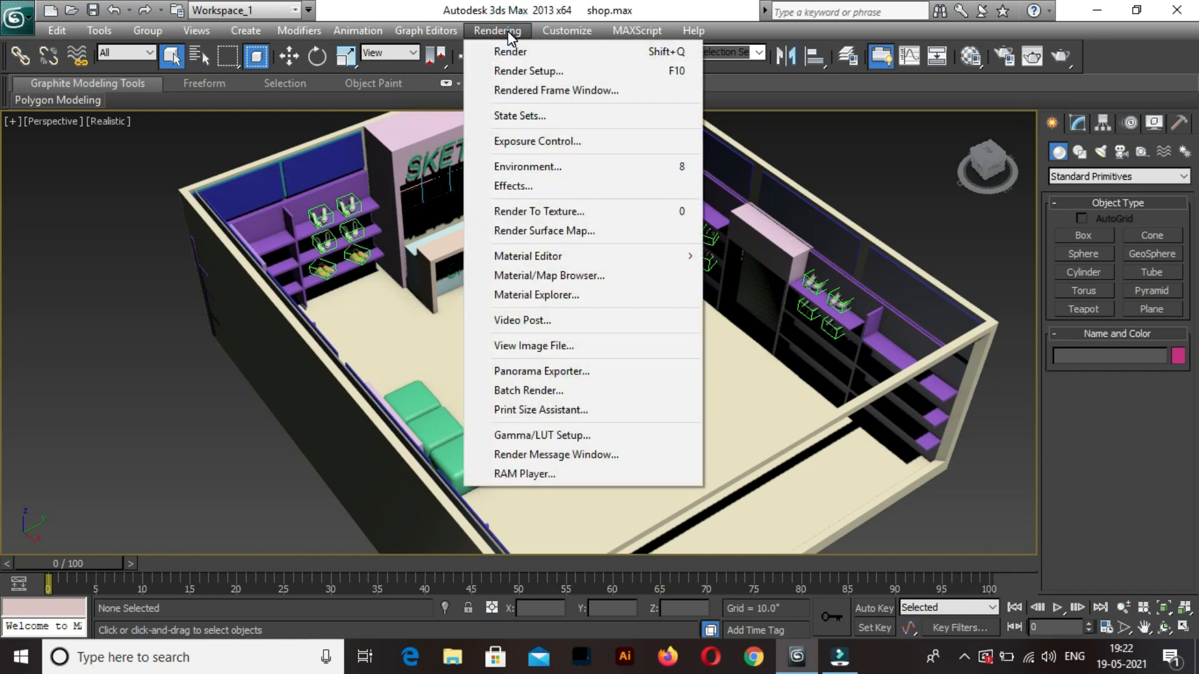
click(549, 70)
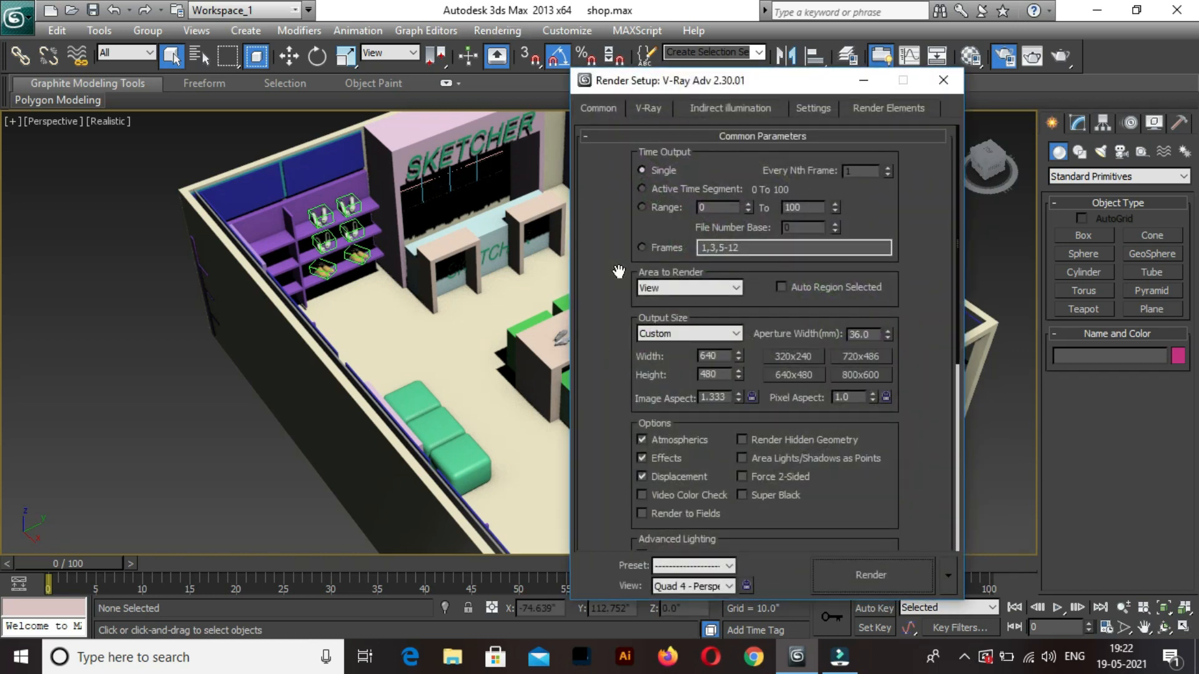
drag(756, 531, 757, 324)
scroll(769, 362, down, 3)
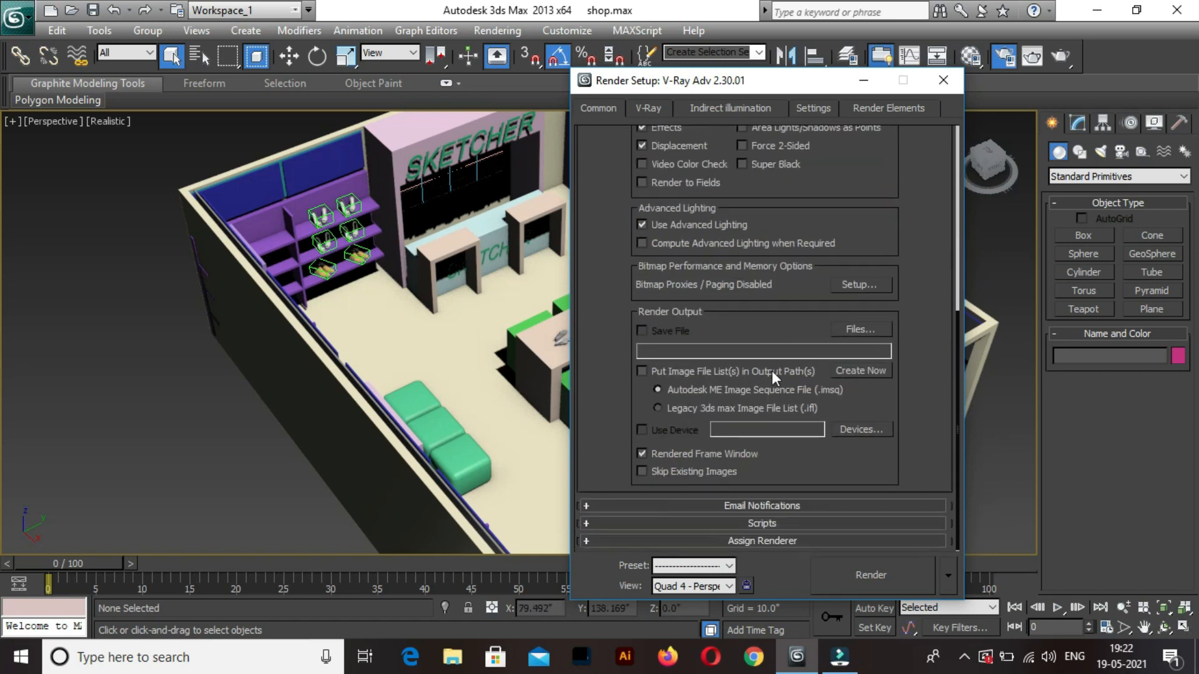
click(741, 542)
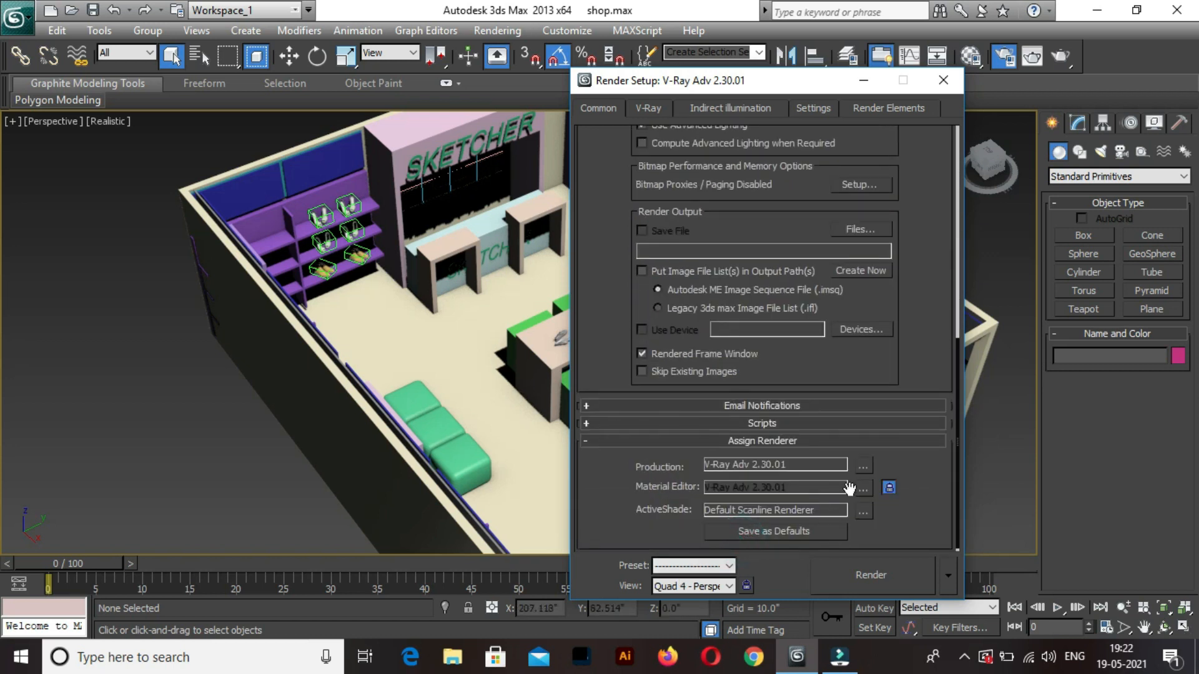
click(868, 465)
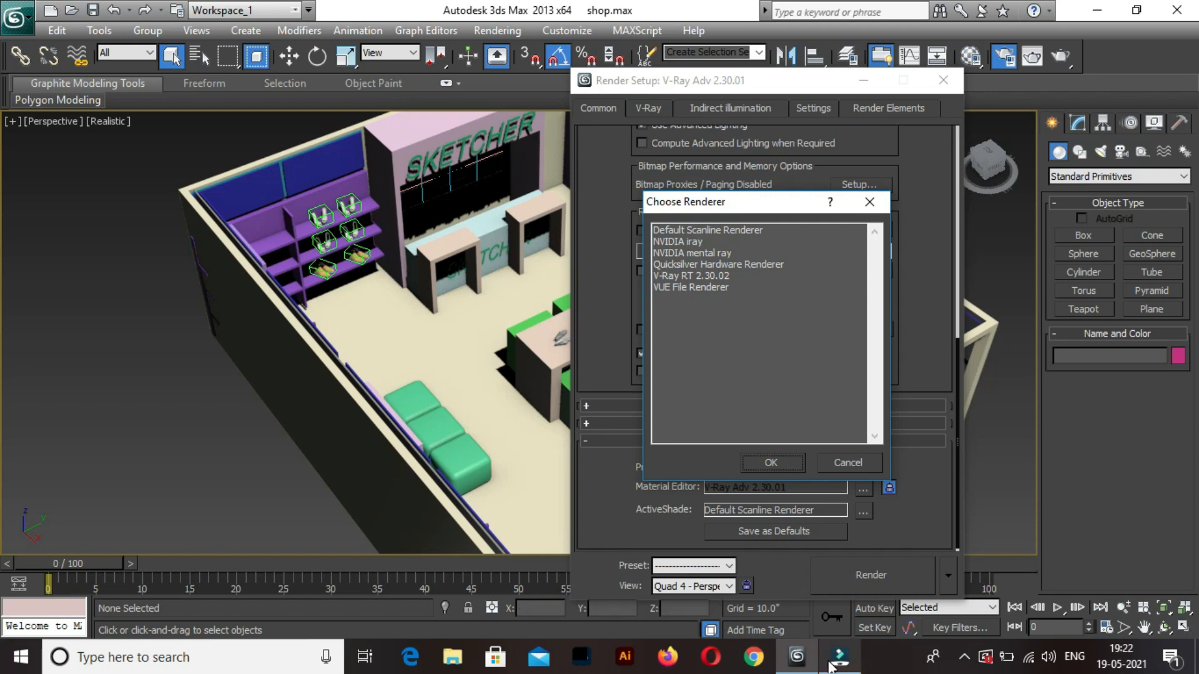
mouse_move(831, 667)
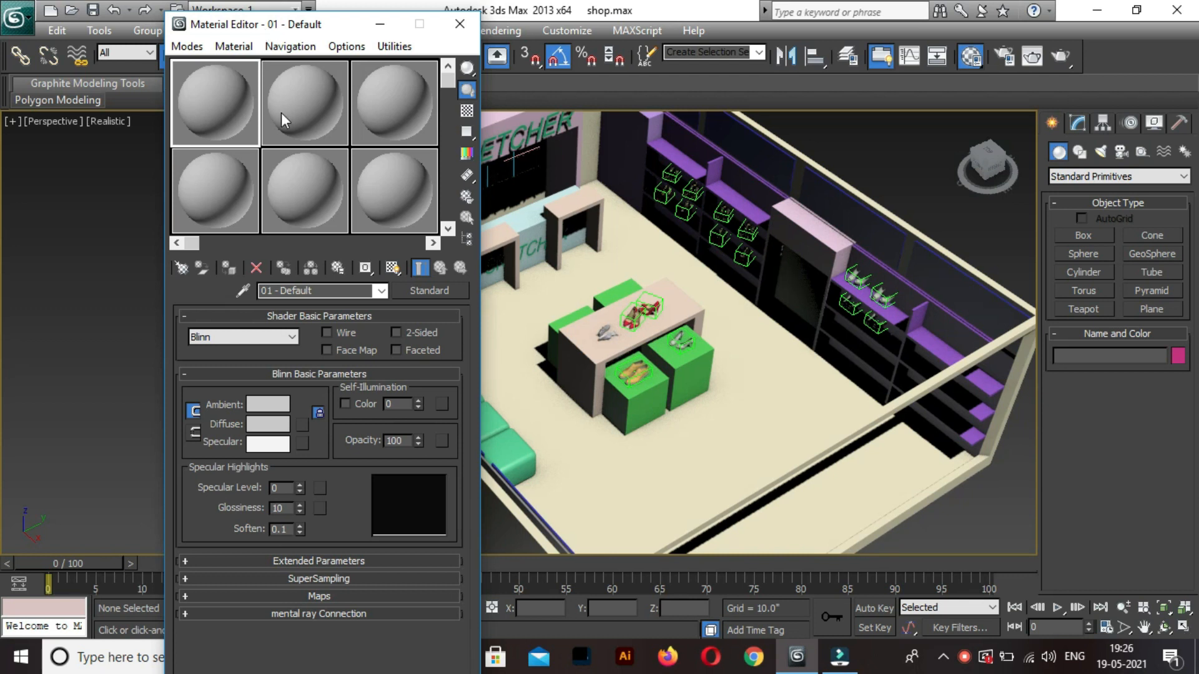
Change the first sample material from Standard to VRayMtl and name it Floor.
click(440, 291)
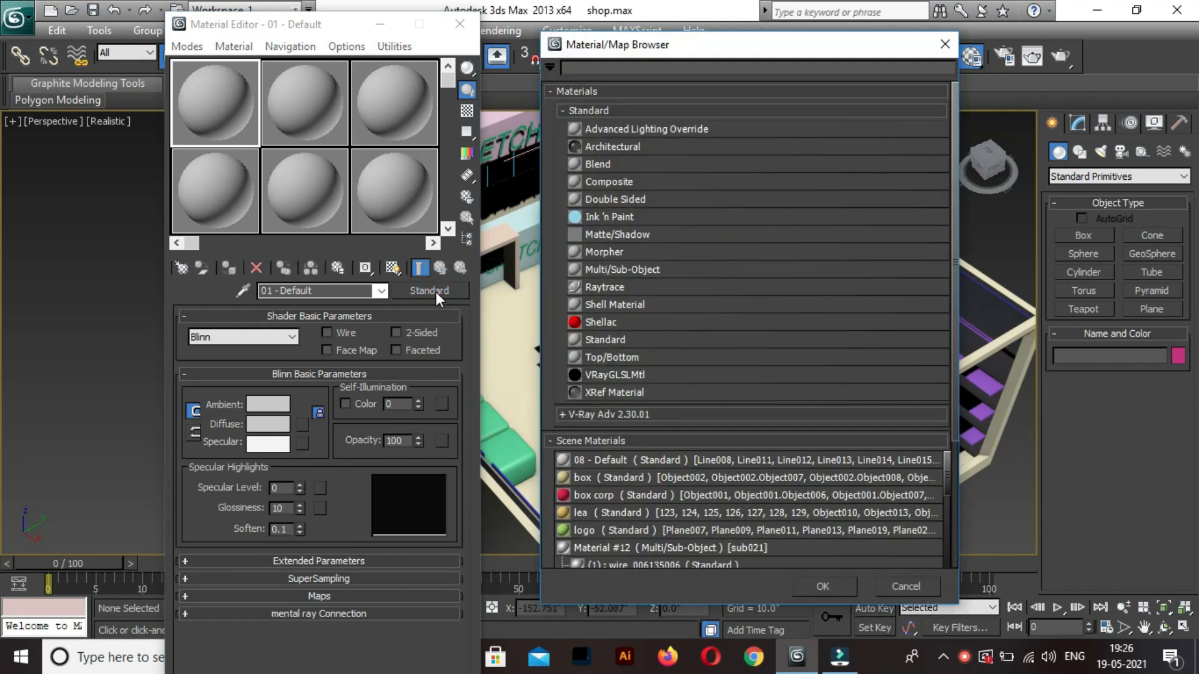
click(590, 415)
scroll(613, 373, down, 2)
scroll(613, 374, down, 1)
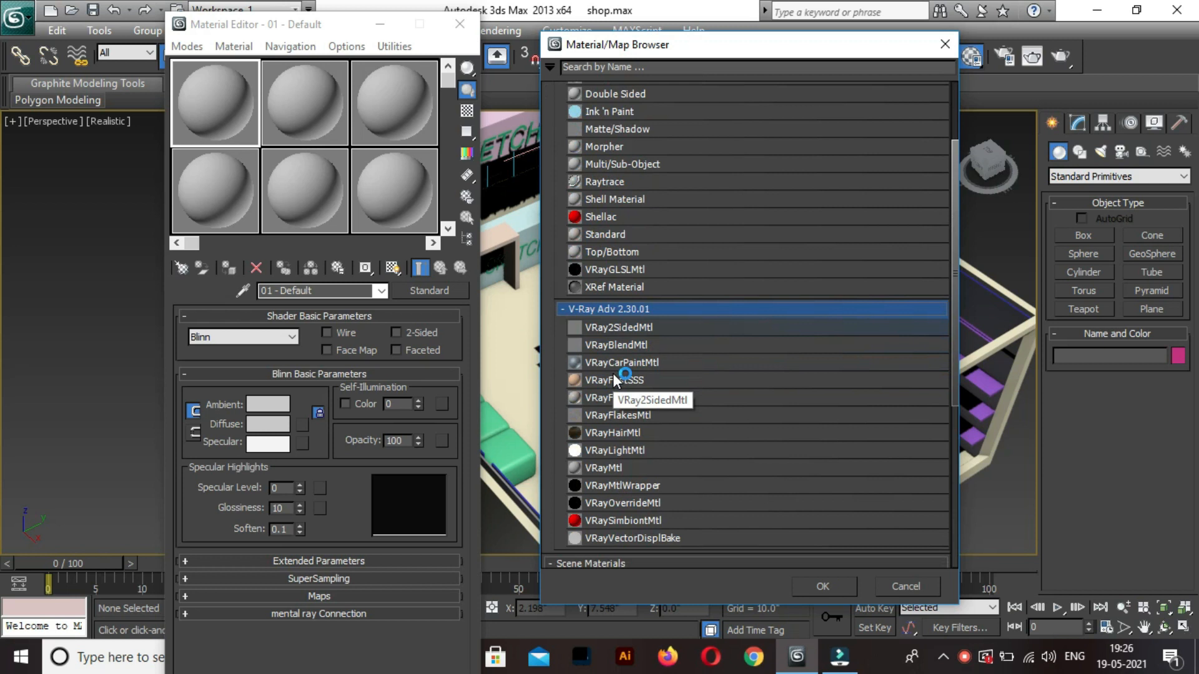
scroll(613, 374, down, 2)
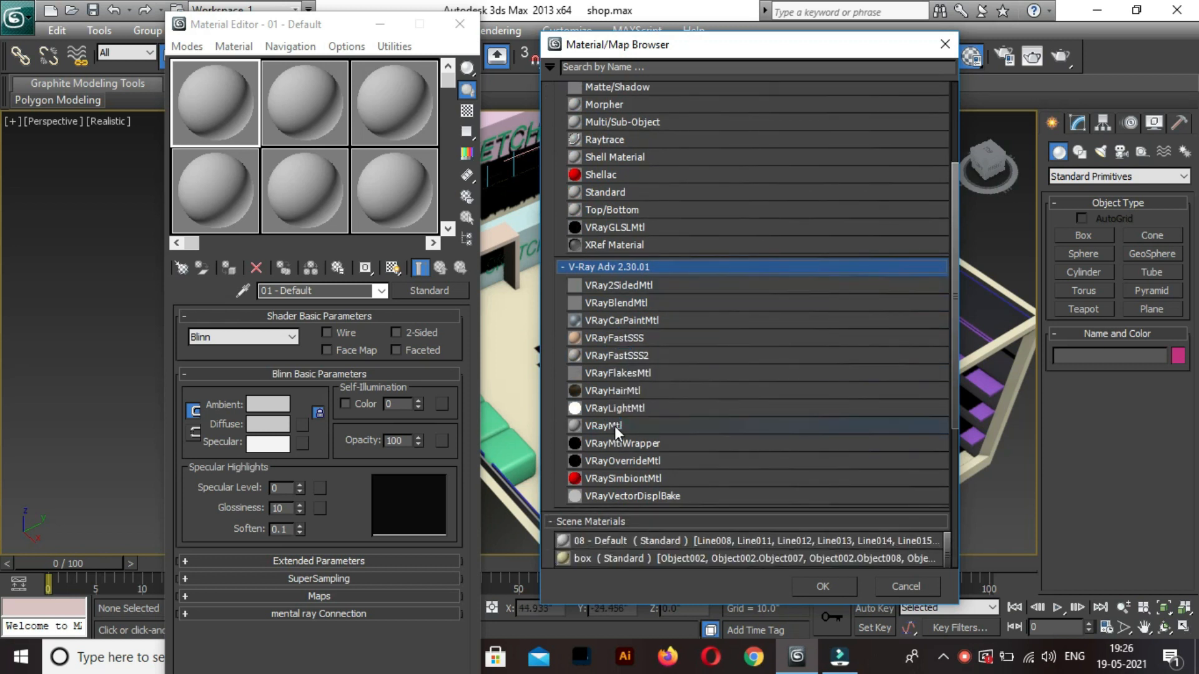
double_click(615, 426)
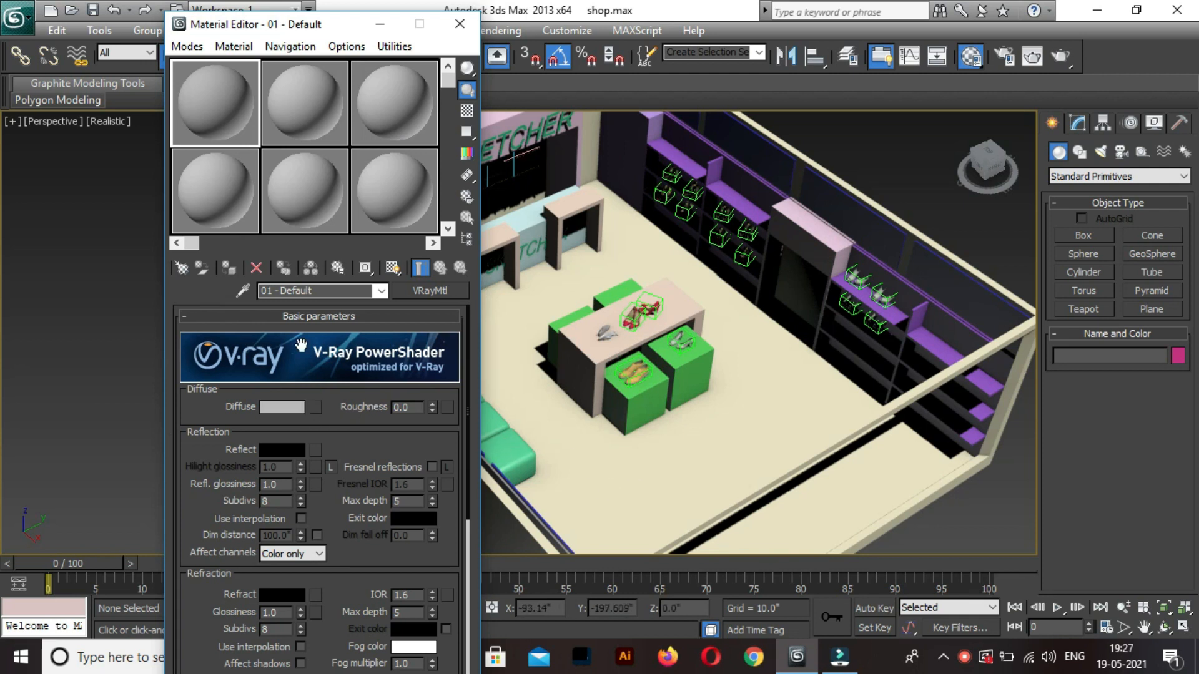
click(317, 292)
text(Floor)
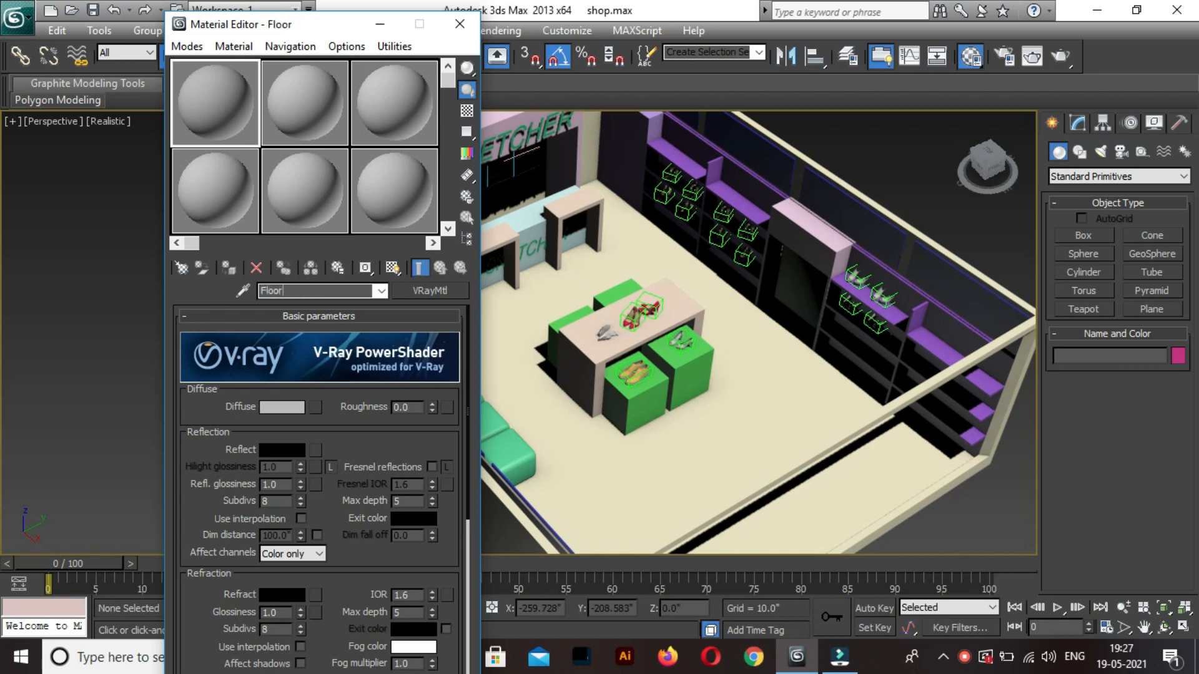
Choose a Bitmap map for the Floor material's diffuse channel.
click(316, 406)
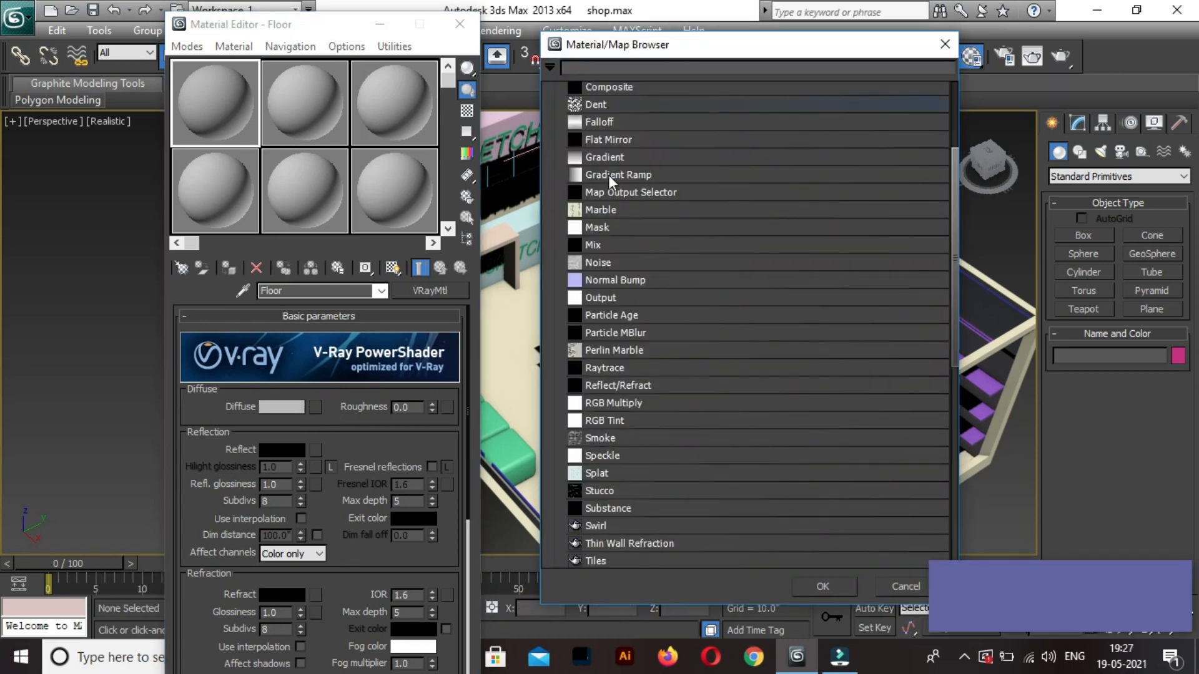
scroll(608, 175, up, 3)
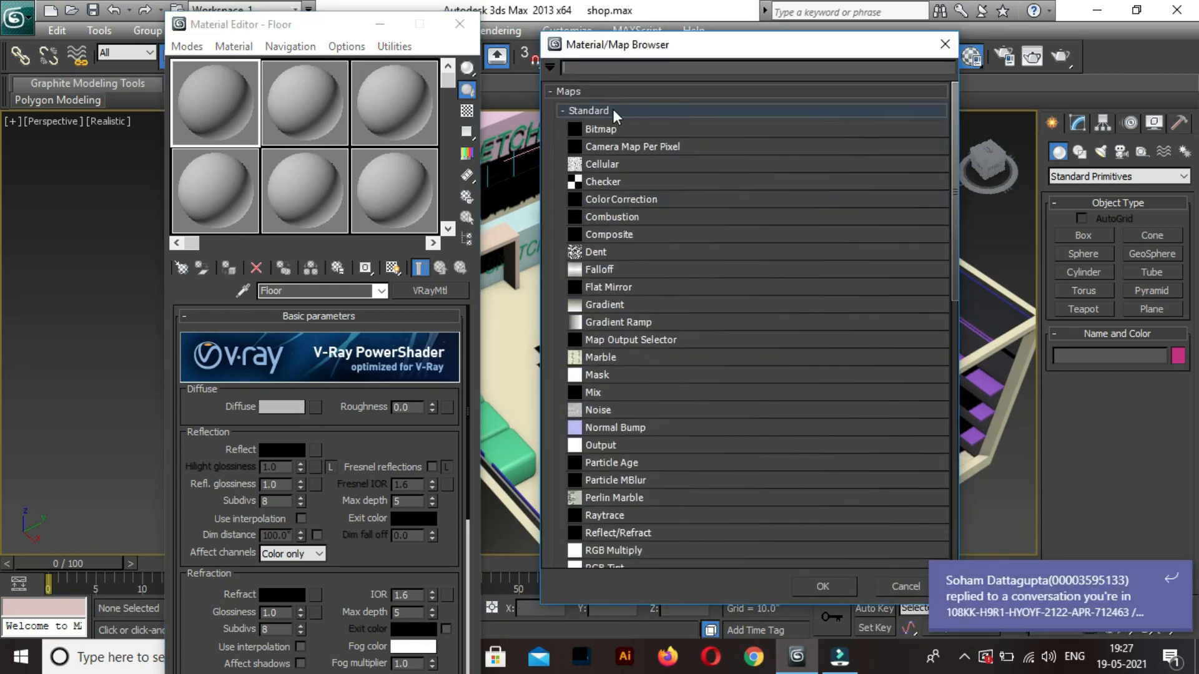
double_click(613, 128)
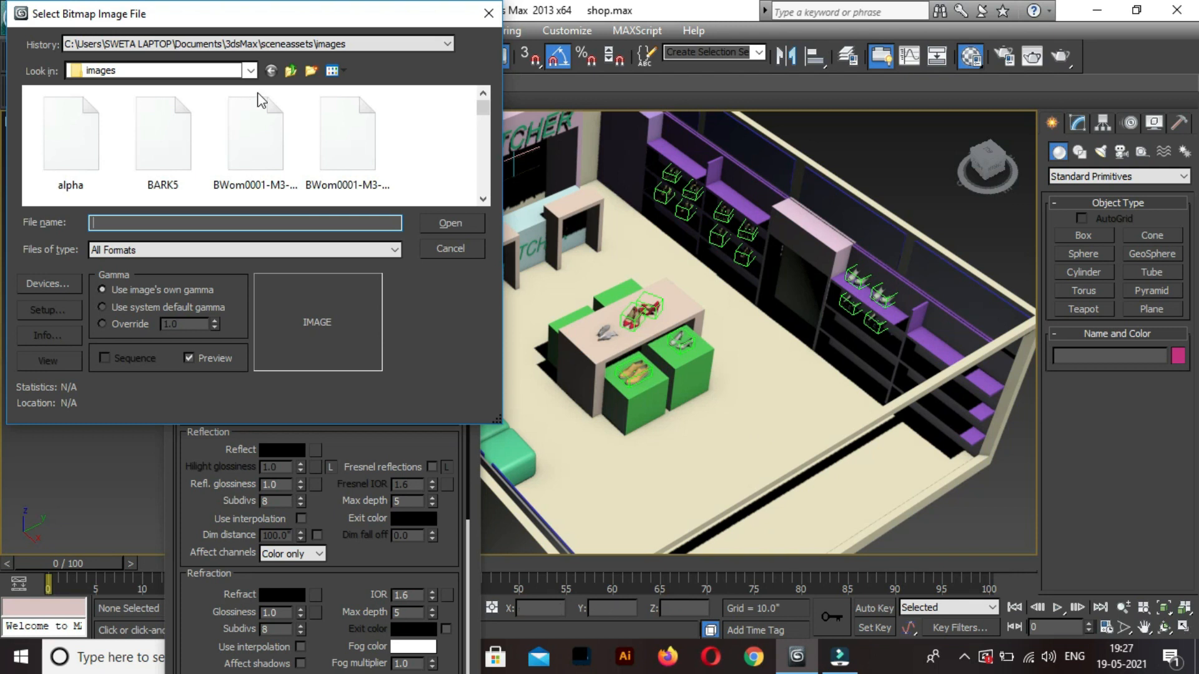
Load the wf wood image from the Desktop's shop folder as the Floor material's diffuse bitmap.
click(250, 70)
click(250, 73)
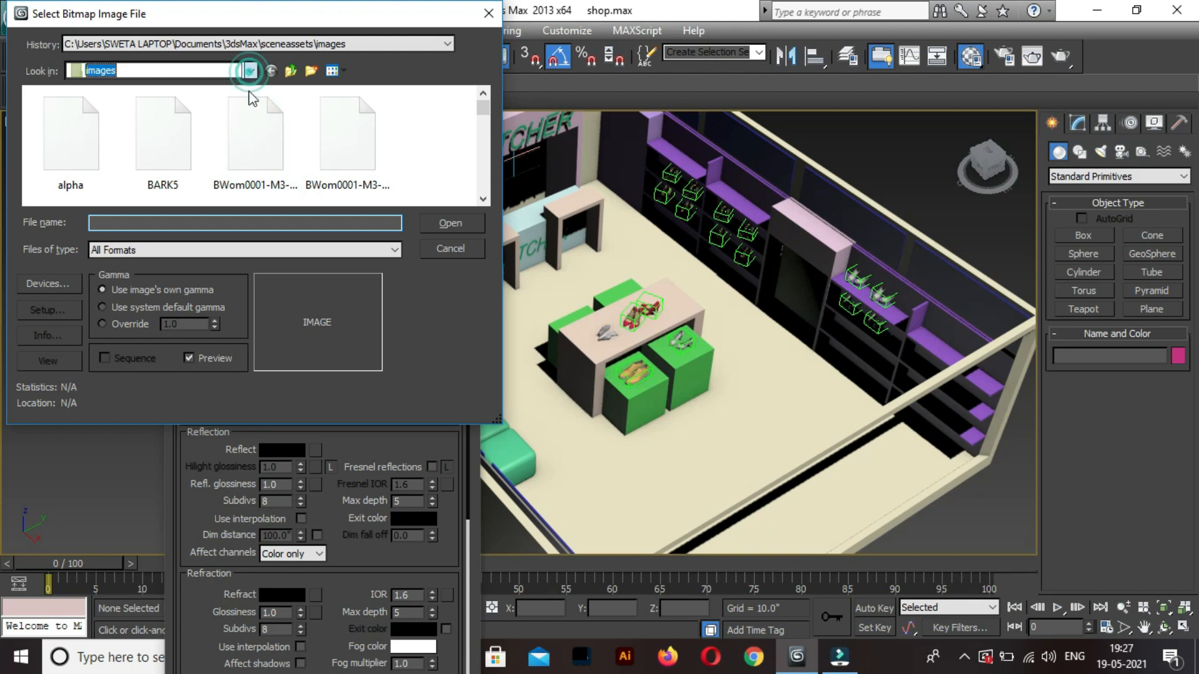
click(253, 69)
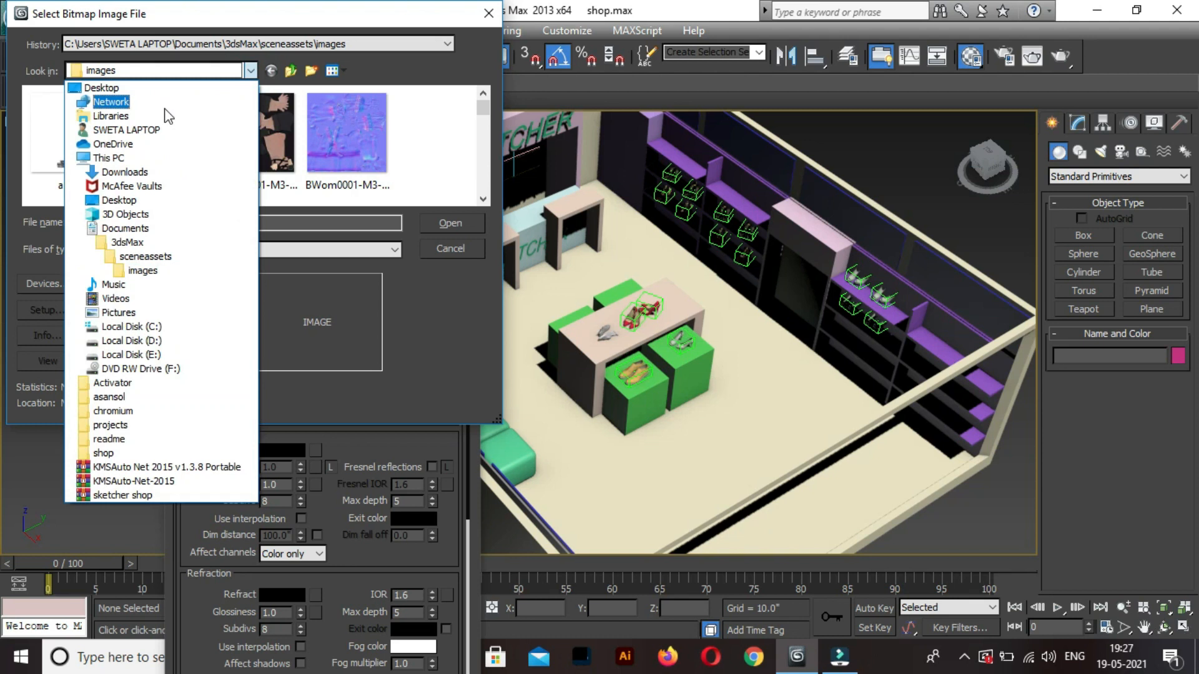
click(163, 93)
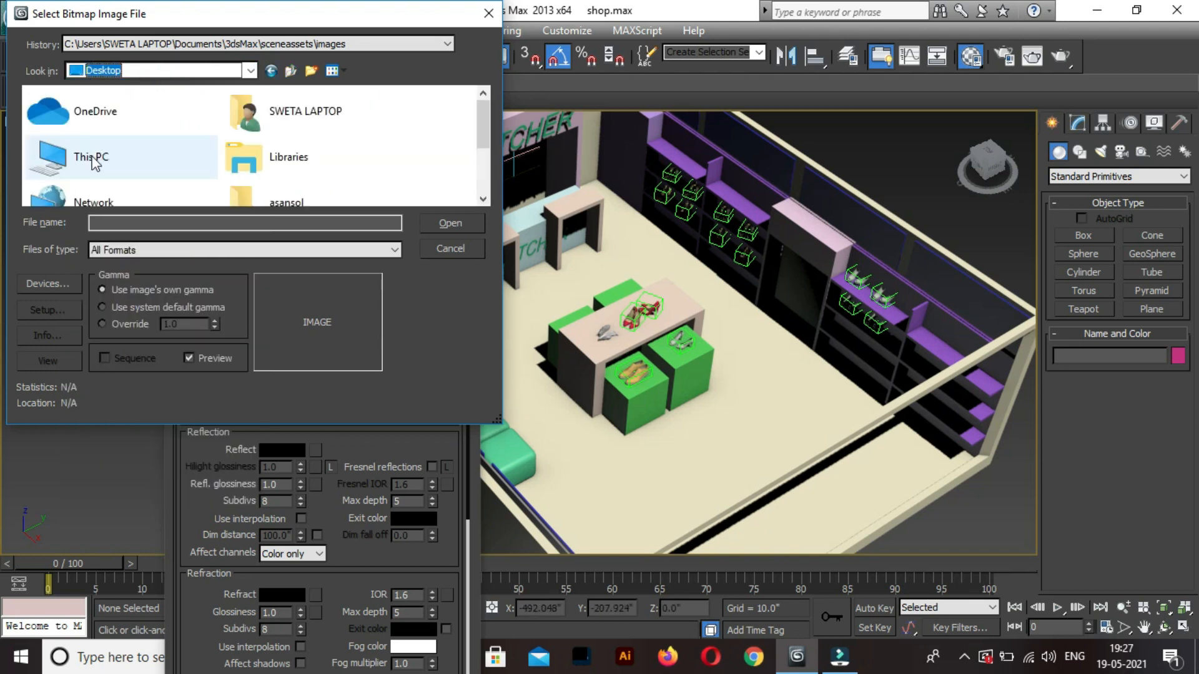
scroll(249, 151, down, 5)
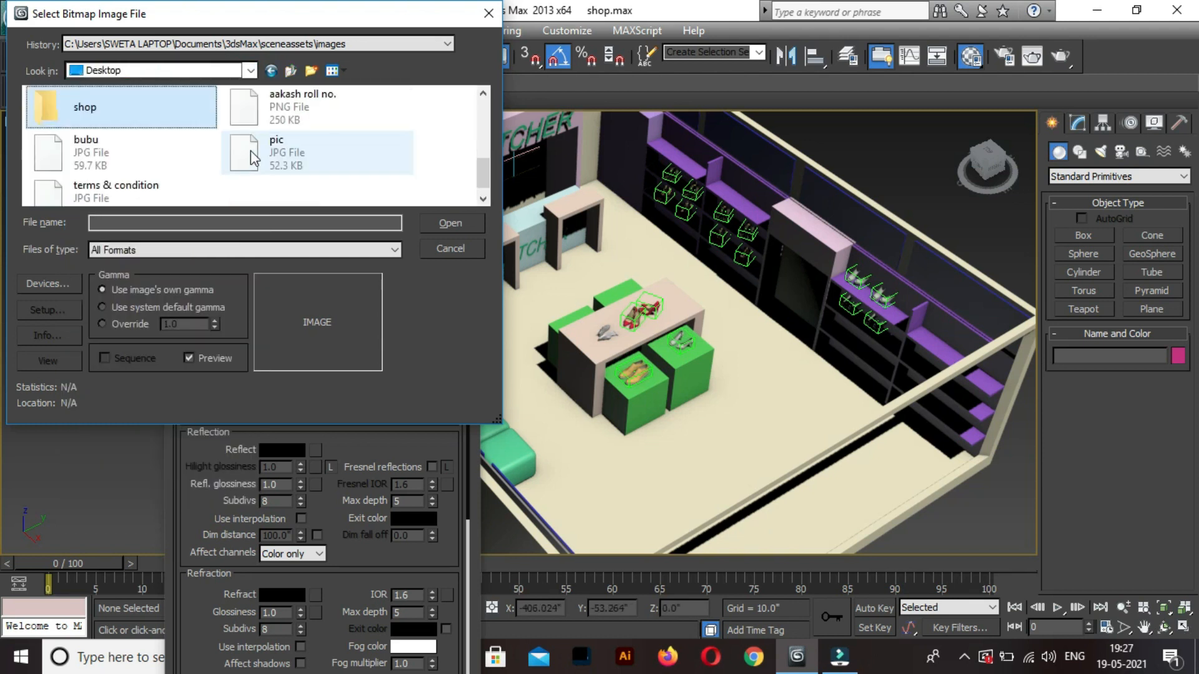
double_click(118, 128)
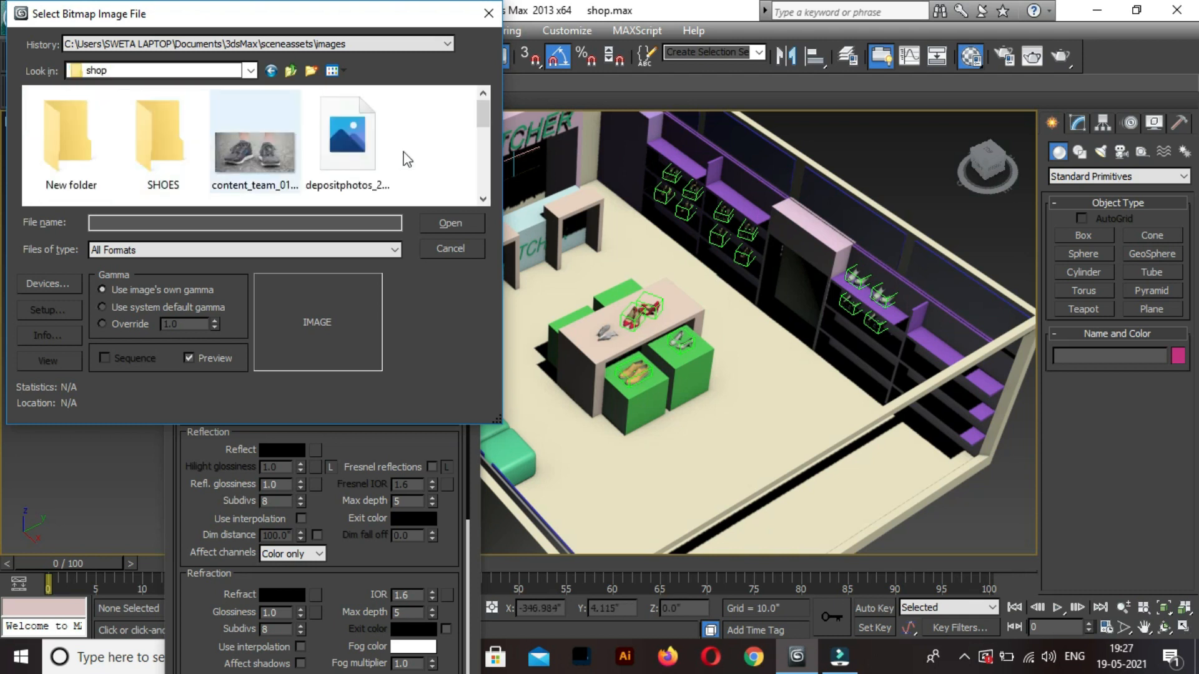
drag(486, 118, 485, 175)
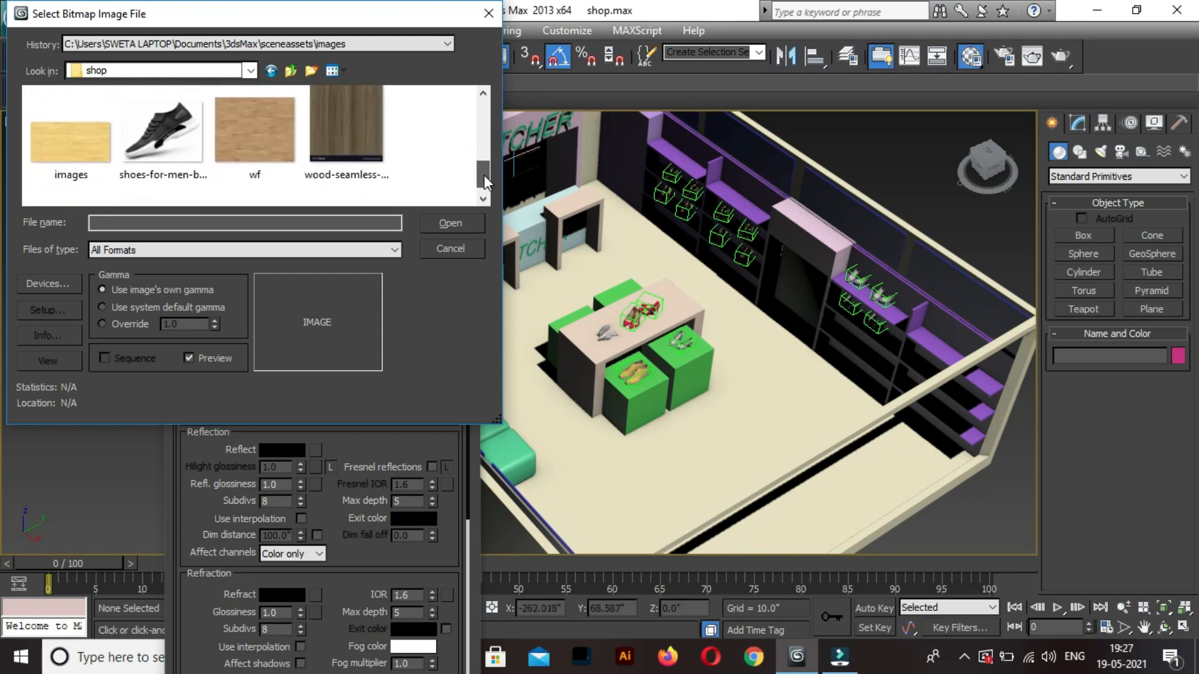
click(263, 137)
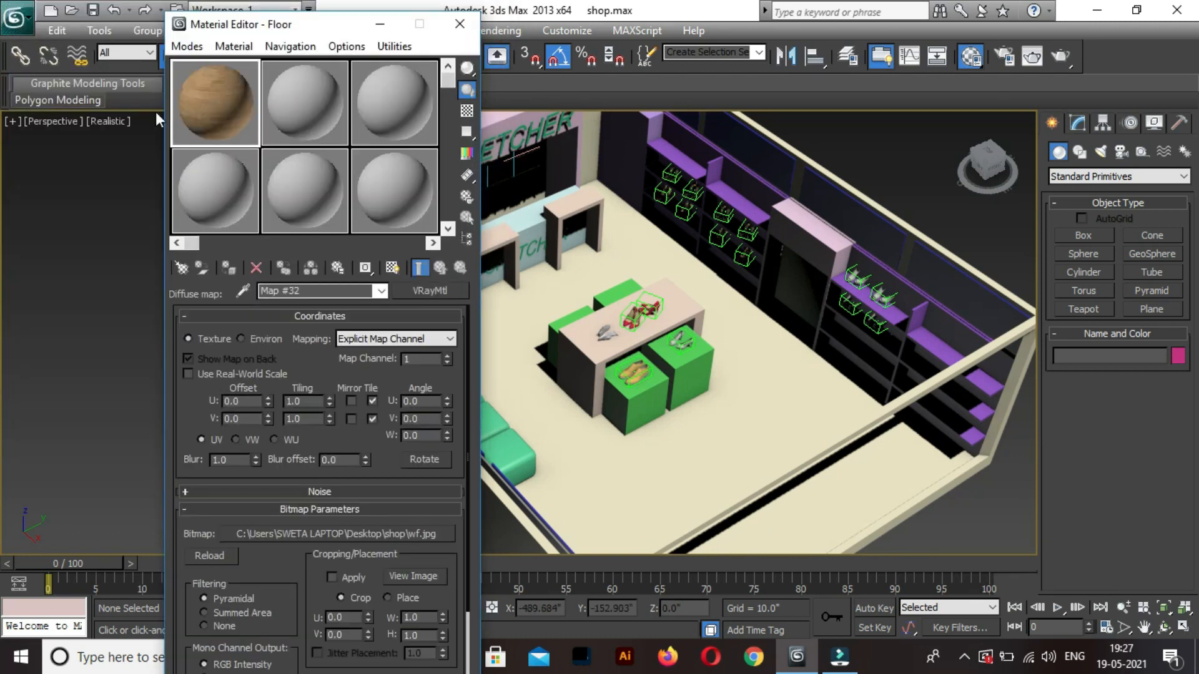
Show an enlarged preview of the Floor sample beside the Material Editor and return to the material's basic parameters.
double_click(205, 102)
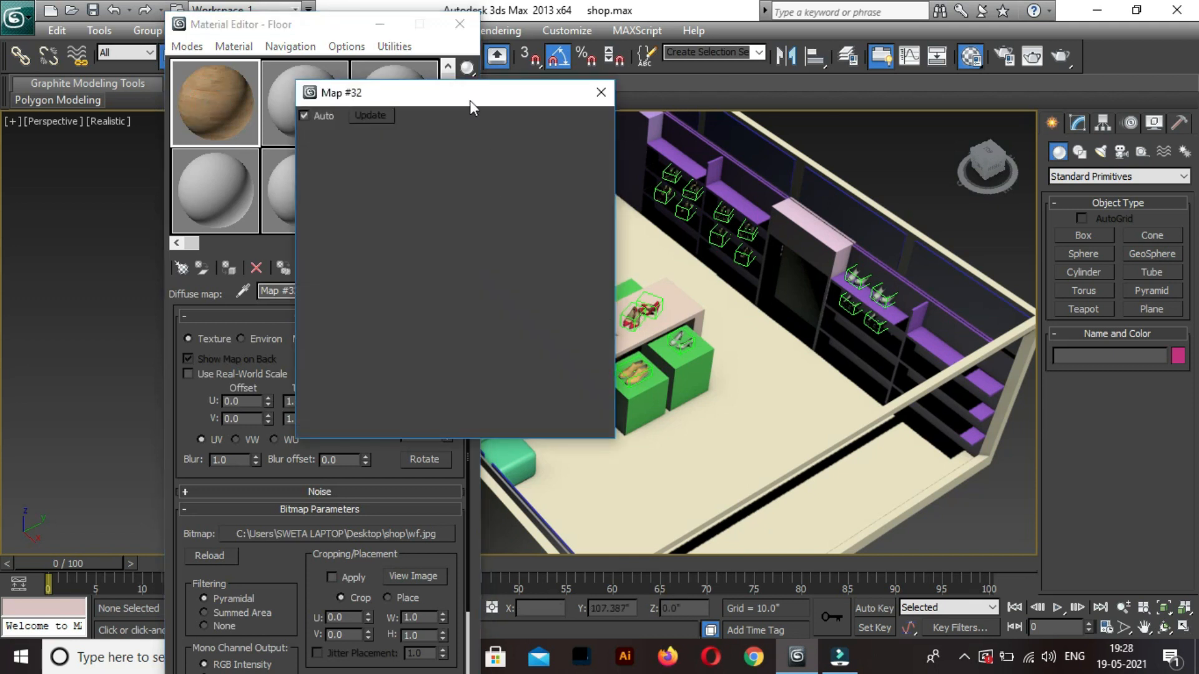
drag(546, 92, 808, 92)
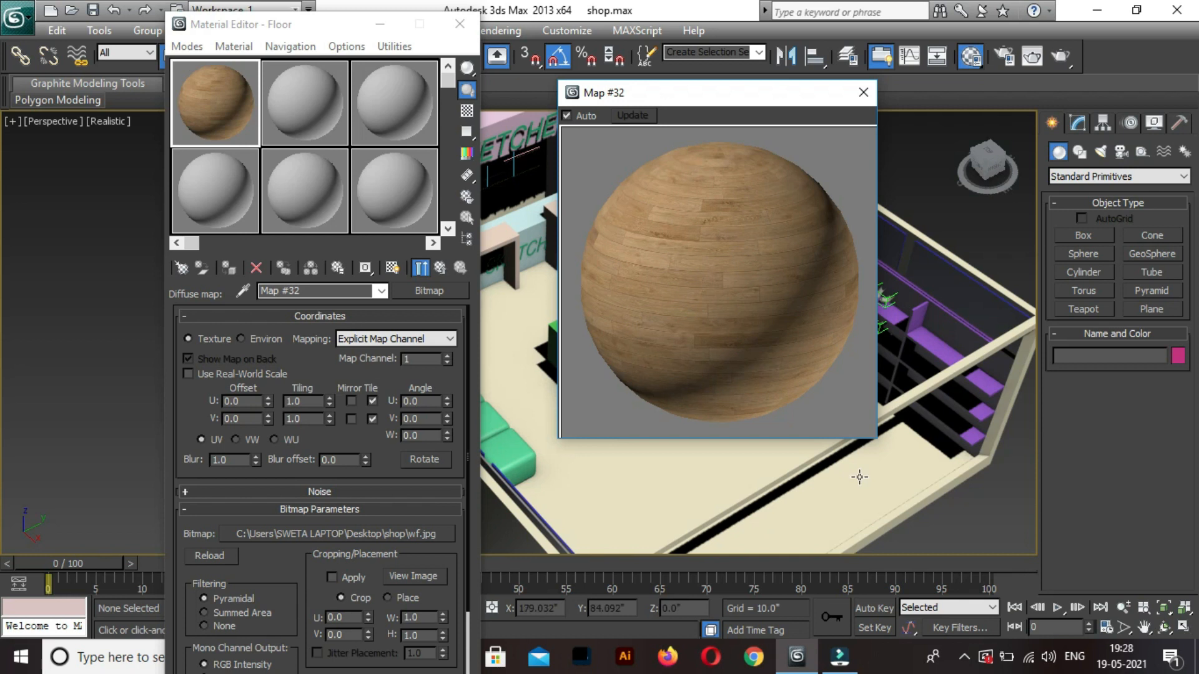
click(441, 267)
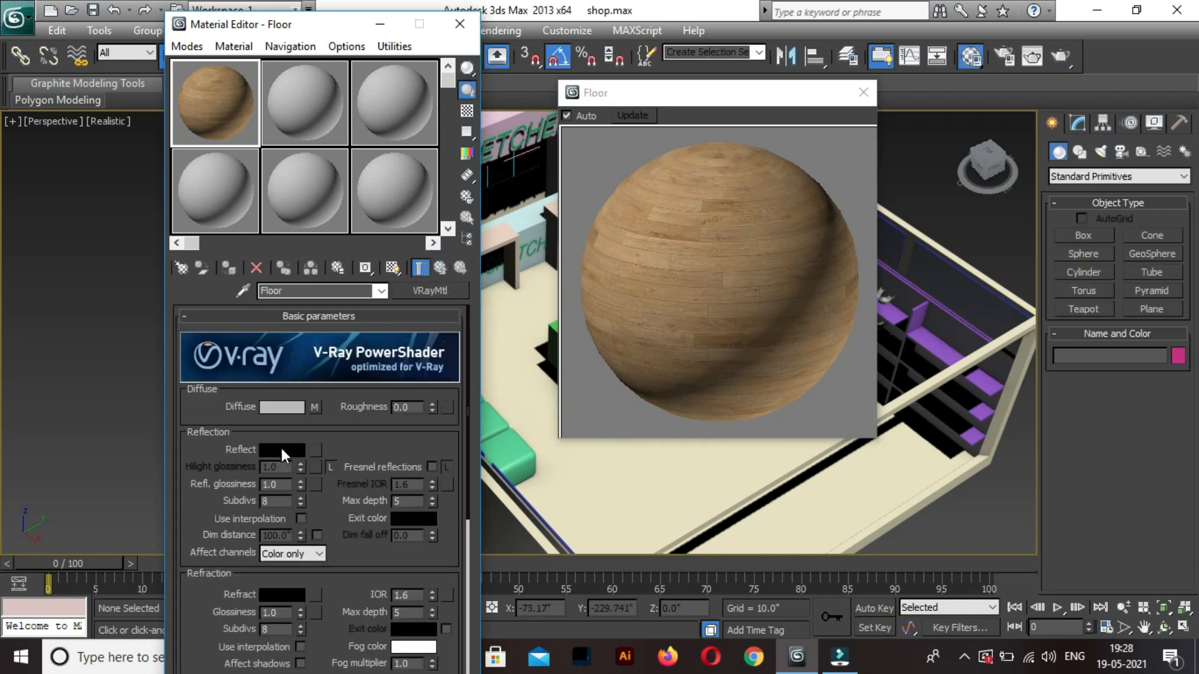
Compare different grey levels for the Floor material's reflection colour and set it to RGB 124, 124, 124.
click(281, 448)
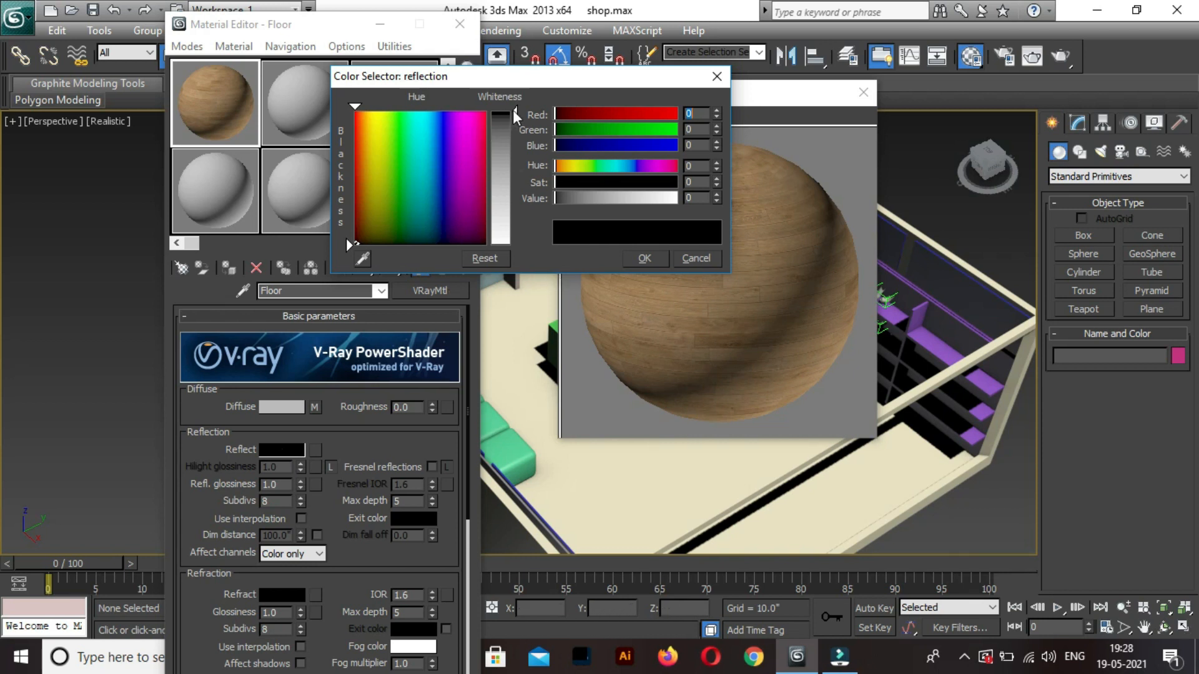
drag(514, 111, 515, 164)
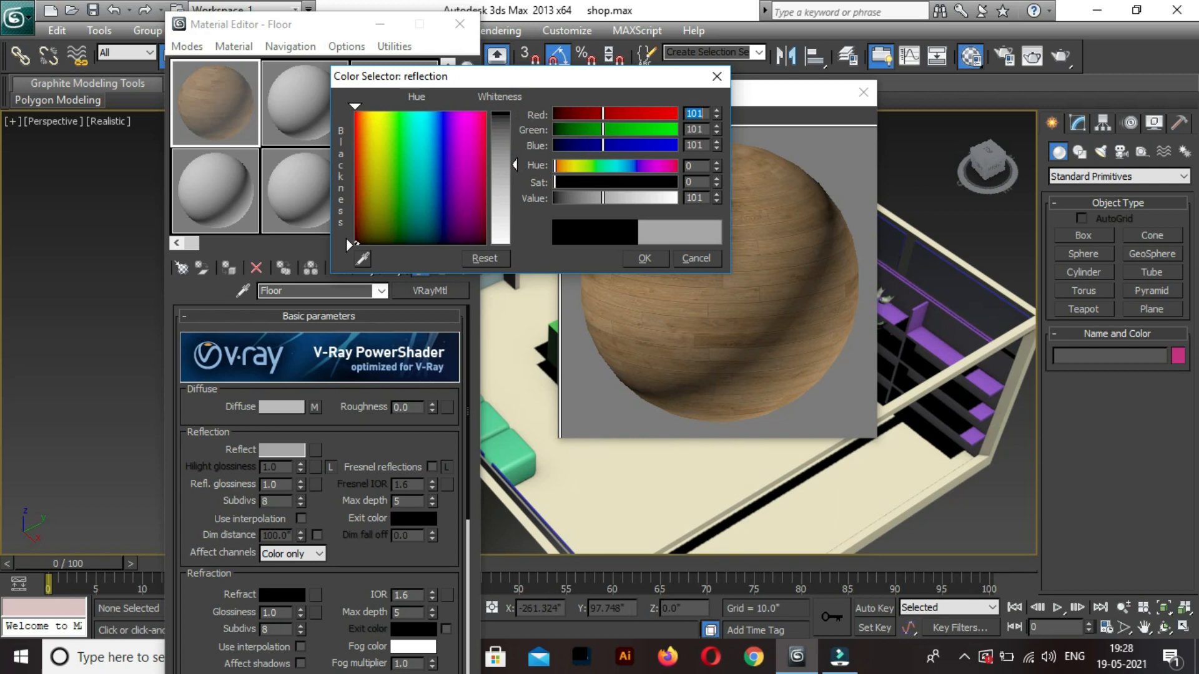
drag(515, 164, 515, 207)
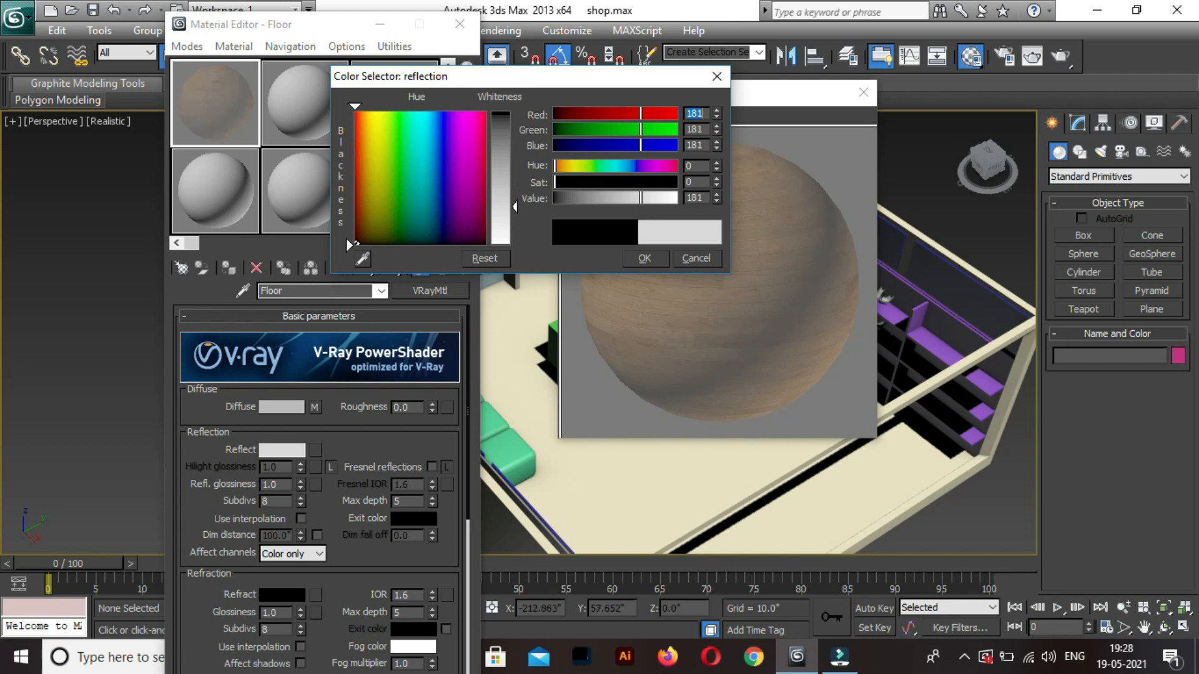
drag(515, 207, 515, 112)
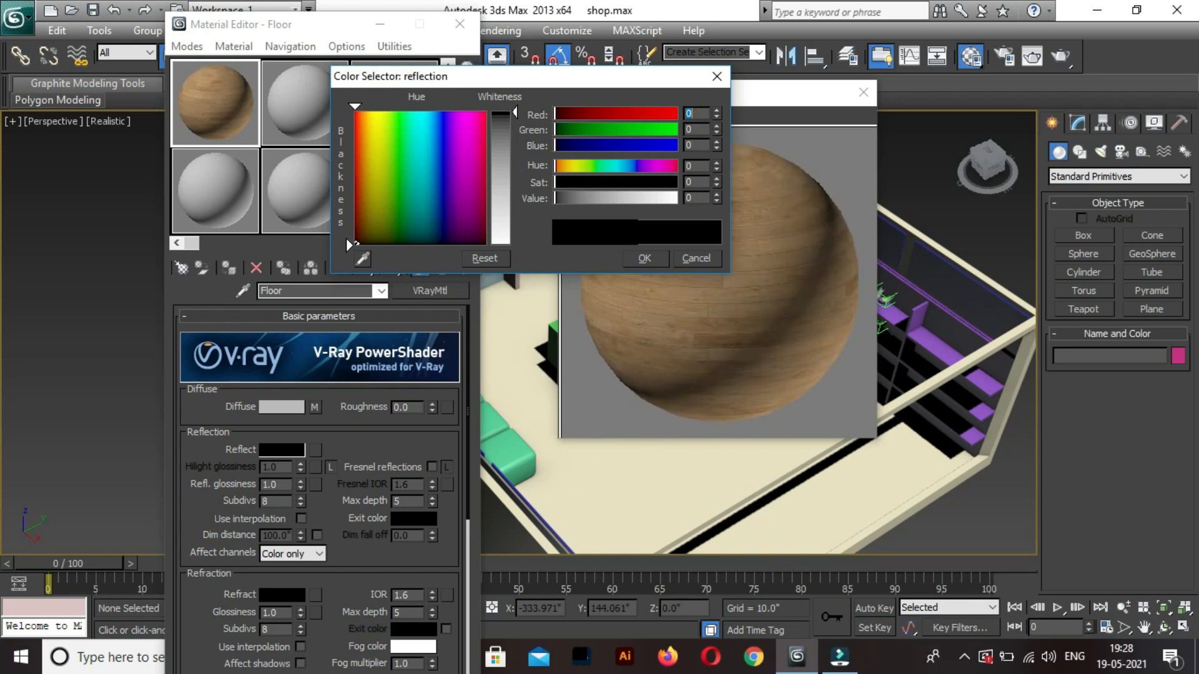
drag(515, 112, 515, 242)
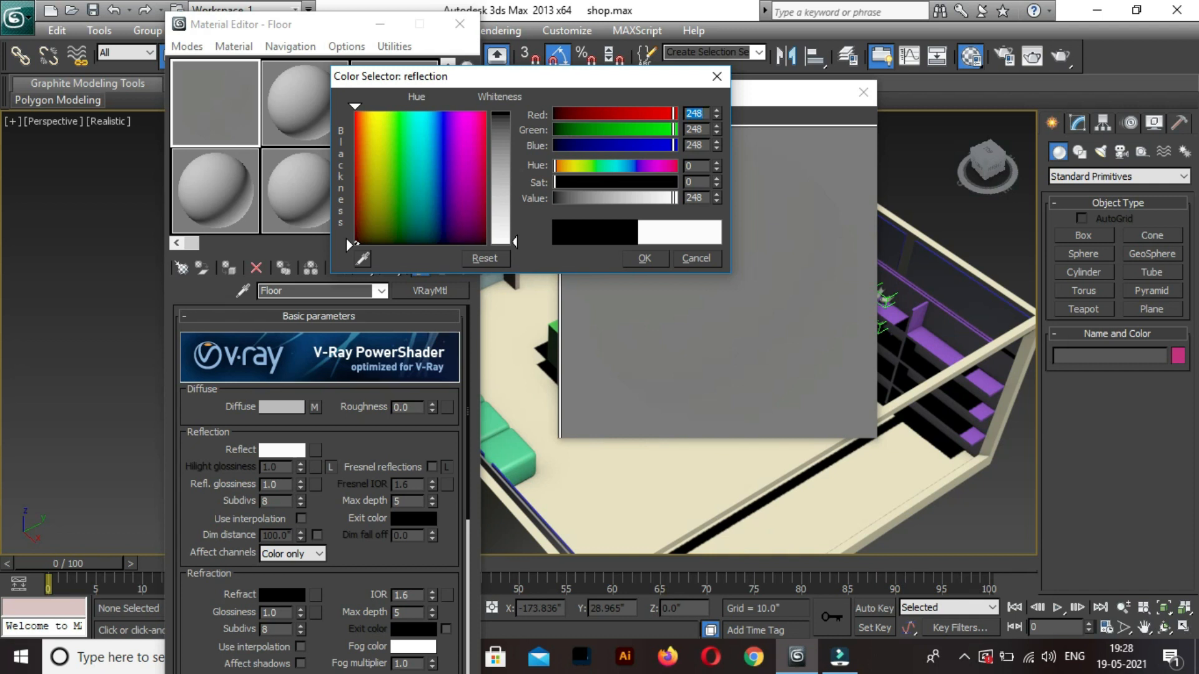
drag(515, 242, 515, 164)
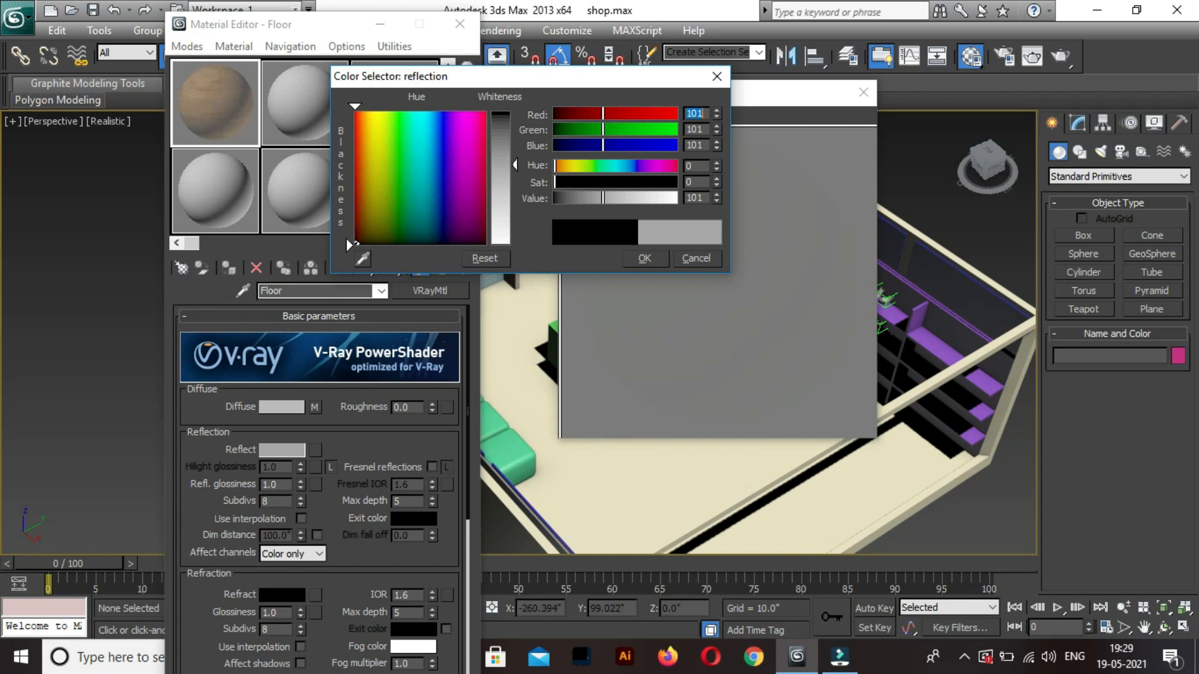
click(515, 196)
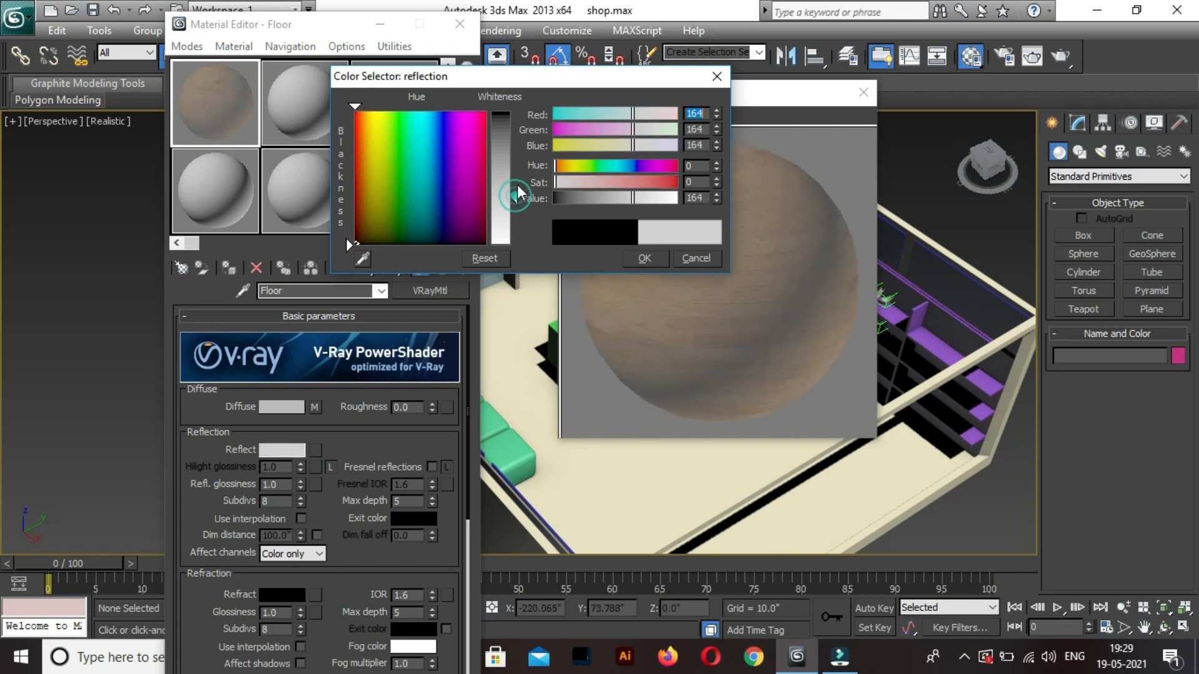
drag(516, 196, 515, 178)
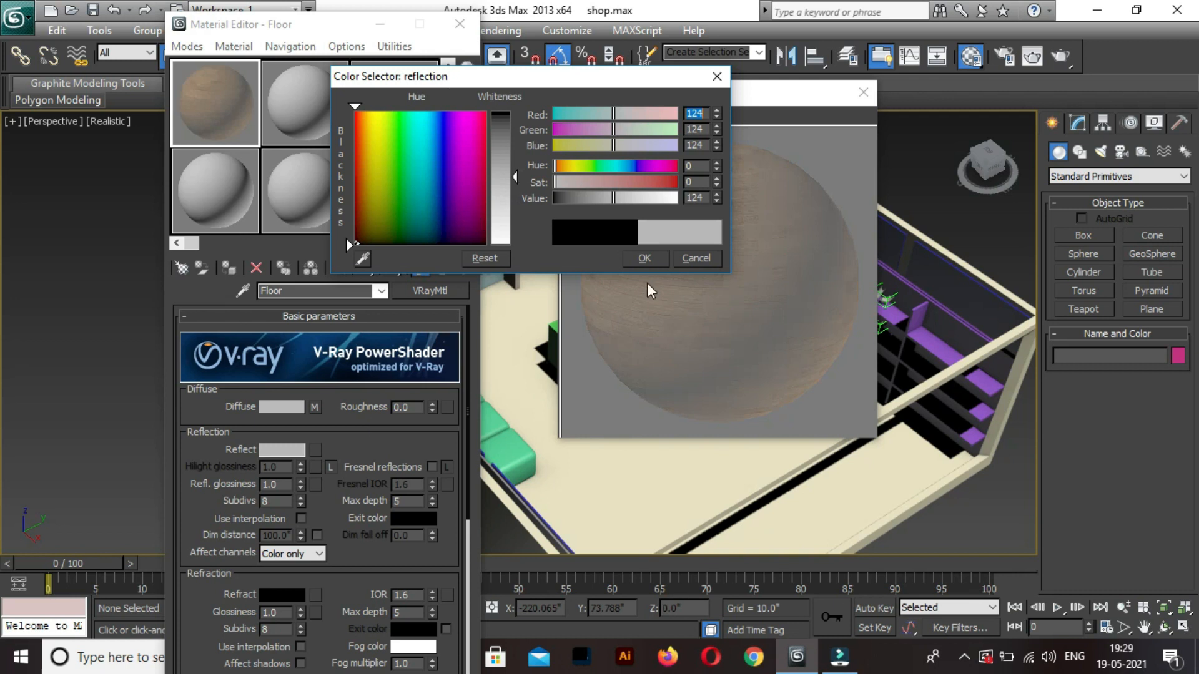
click(643, 258)
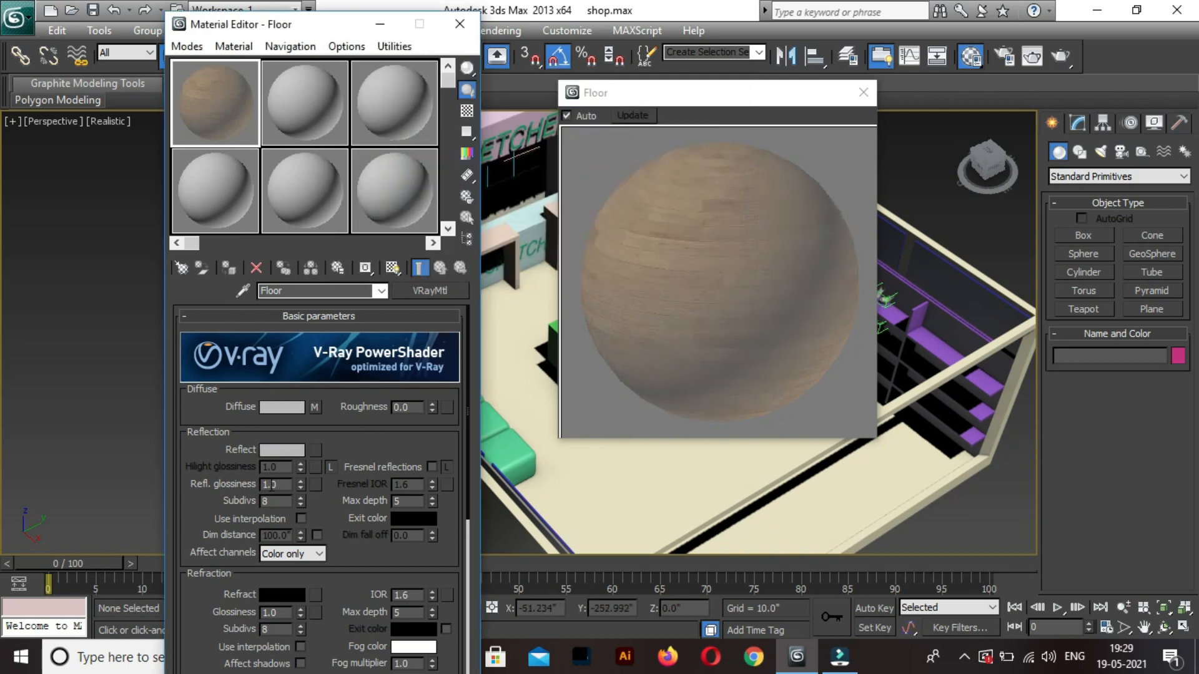
Set the Floor material's reflection glossiness to 0.85 and close the enlarged sample preview.
double_click(275, 485)
text(.85)
key(Return)
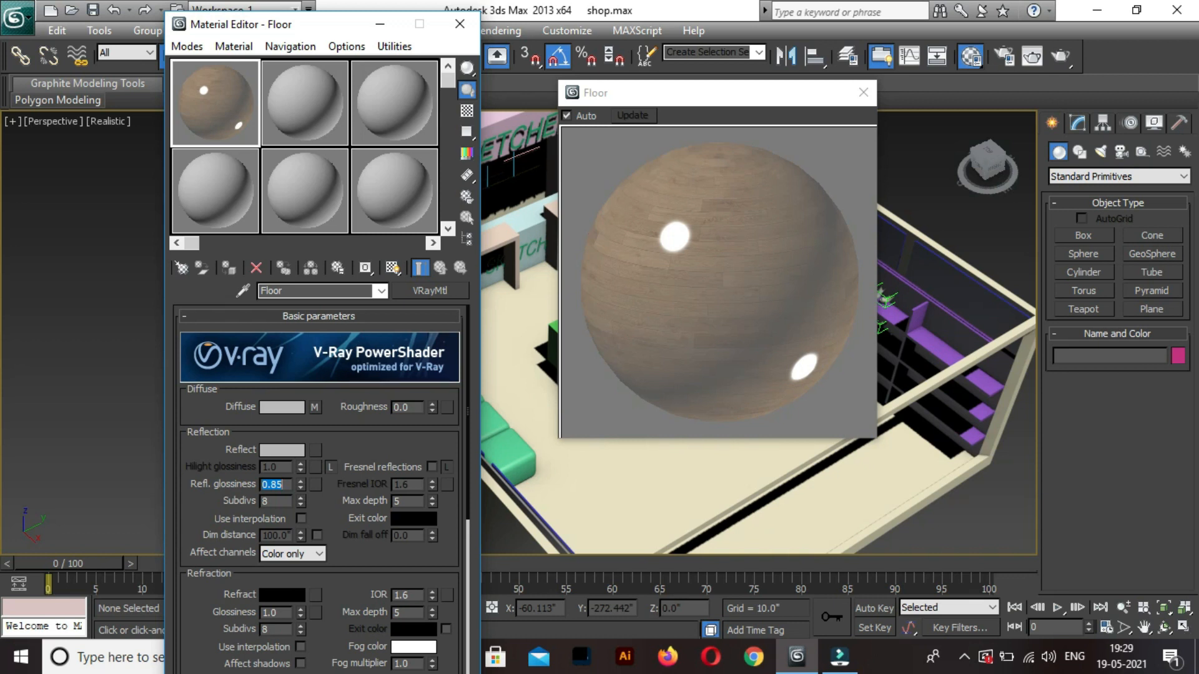
click(864, 92)
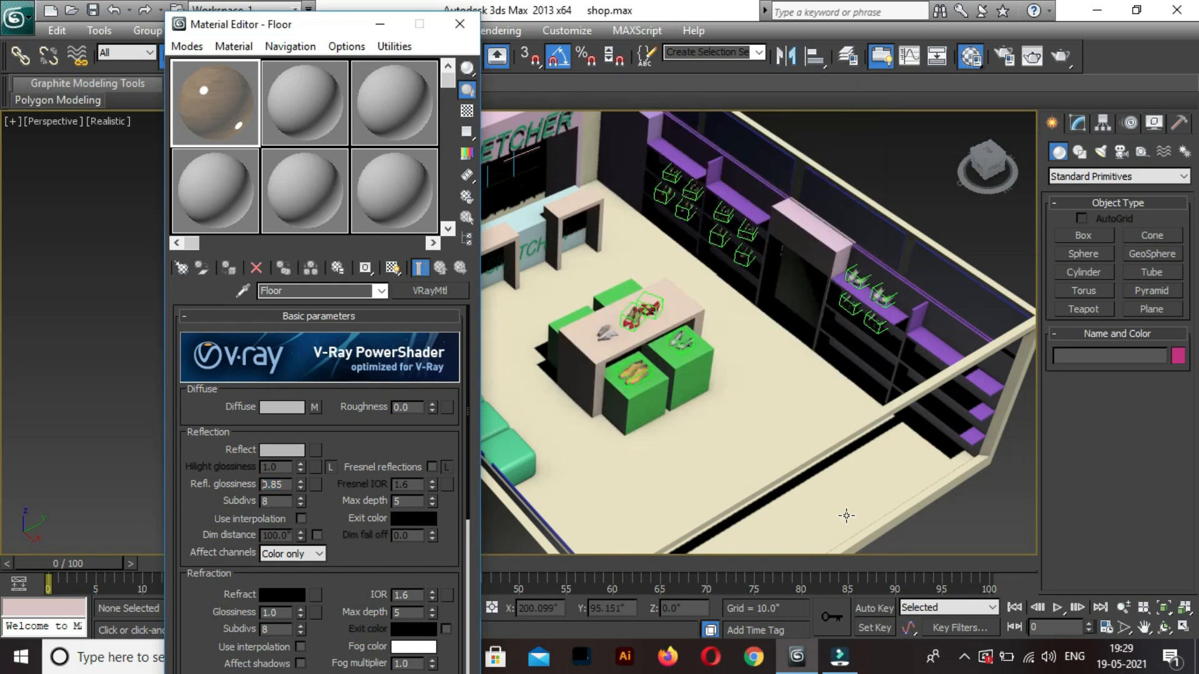
Select the floor polygon of the room shell Box001 together with the two narrow polygons along its front edge.
click(846, 515)
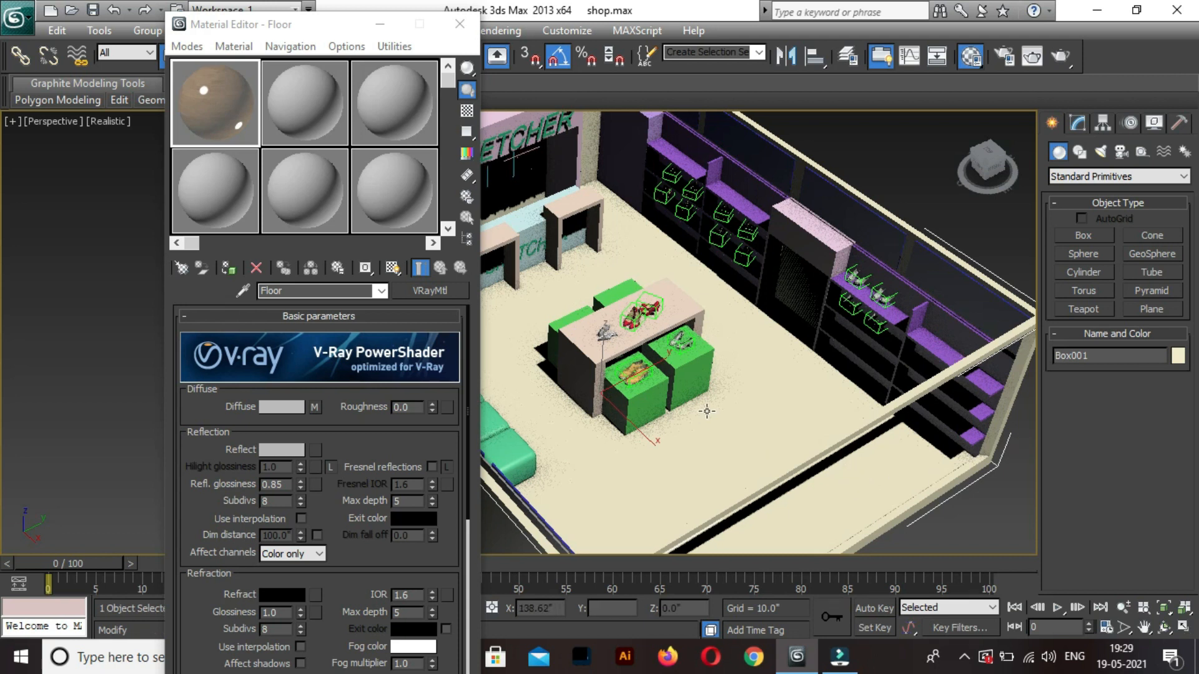
scroll(710, 423, down, 2)
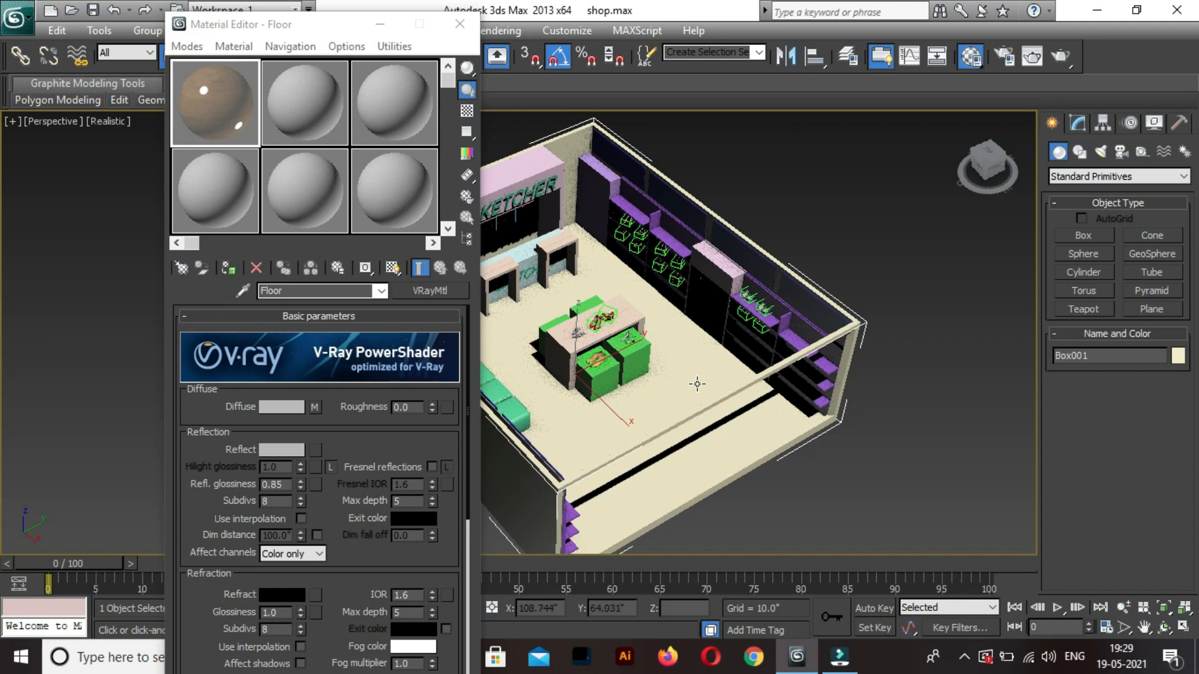
click(1080, 124)
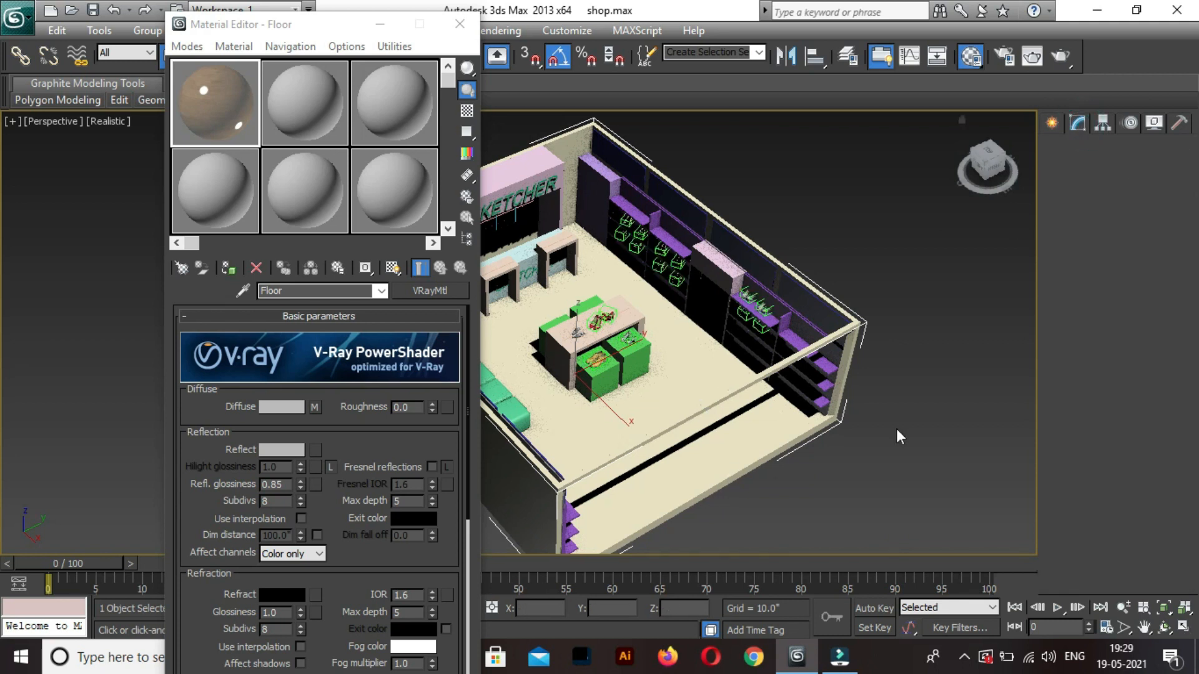
click(740, 471)
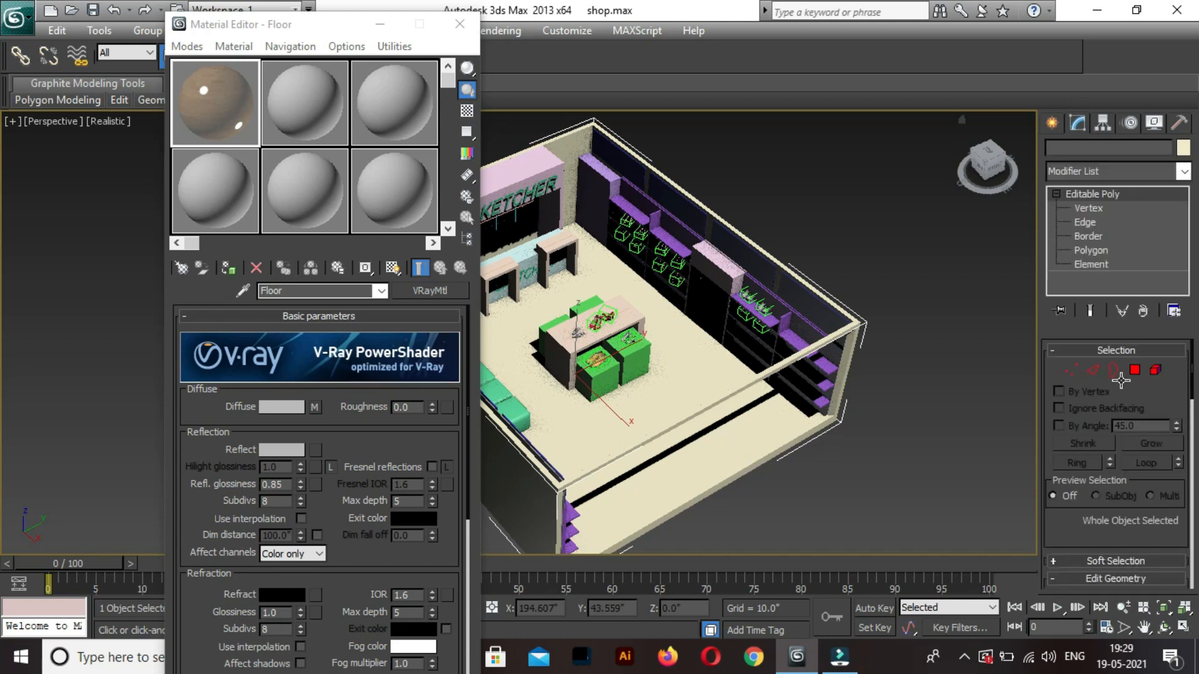
click(1136, 370)
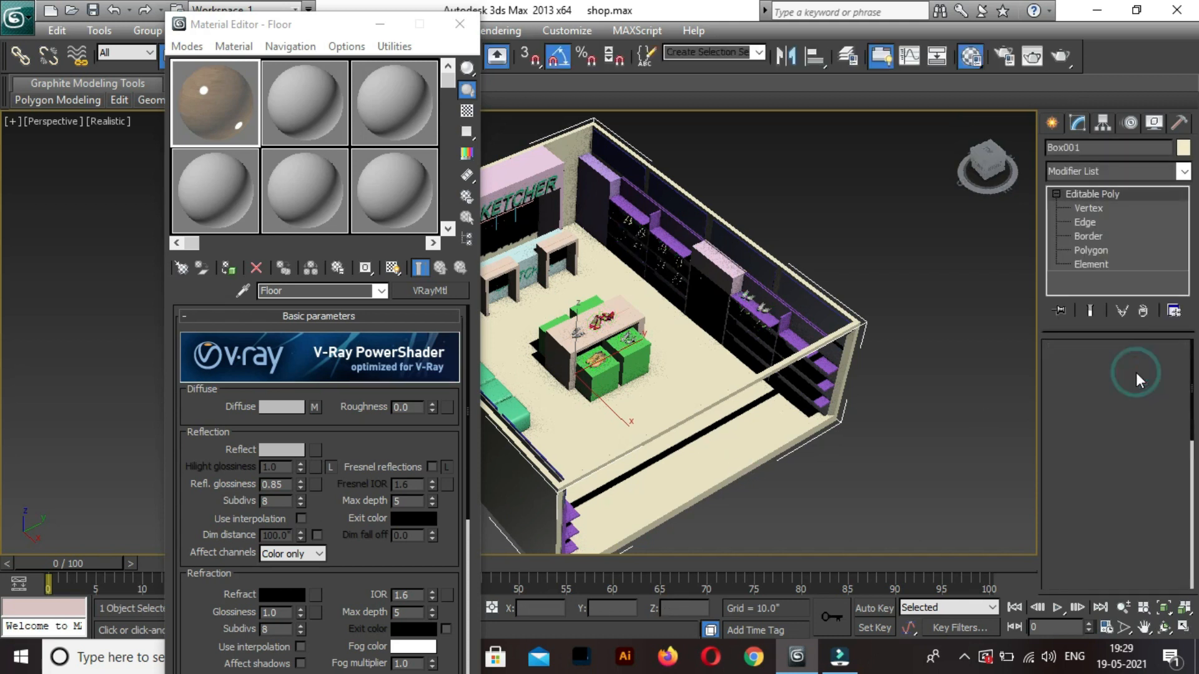
click(721, 444)
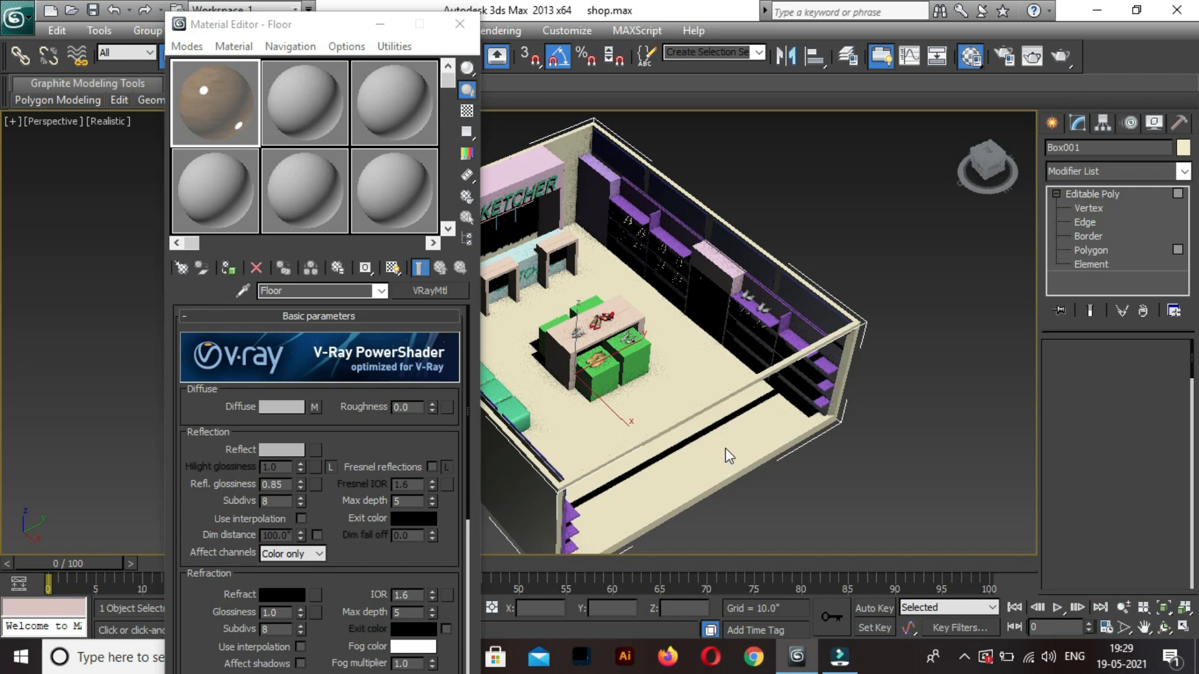
click(698, 456)
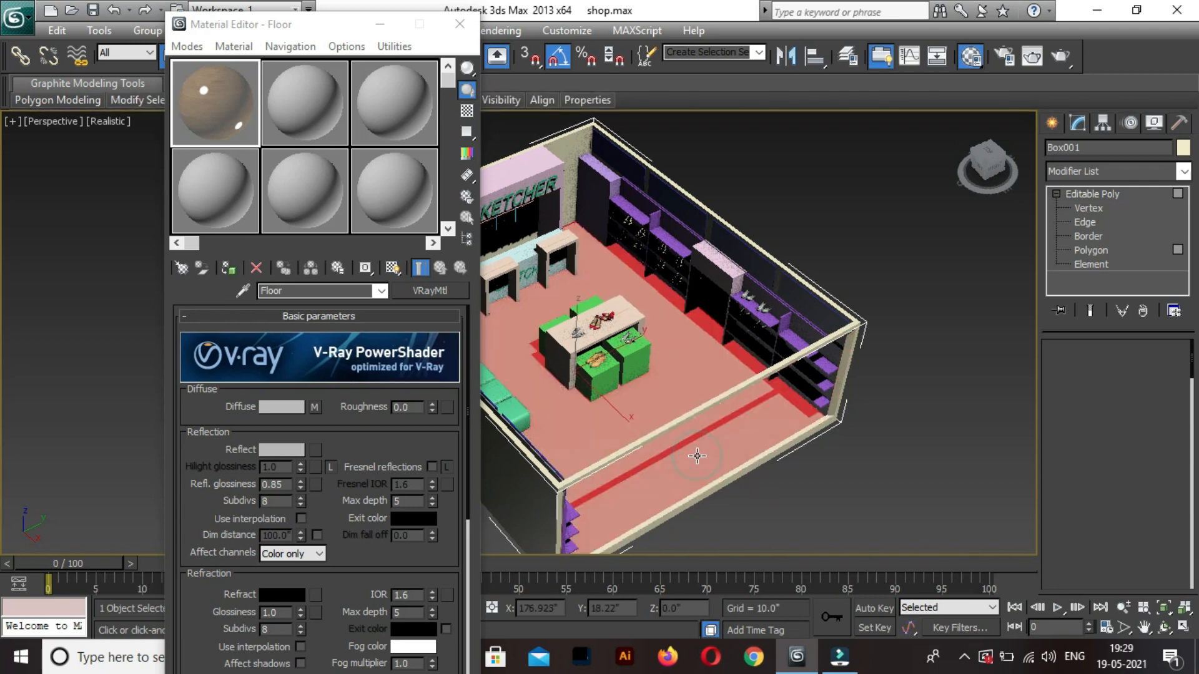
click(738, 475)
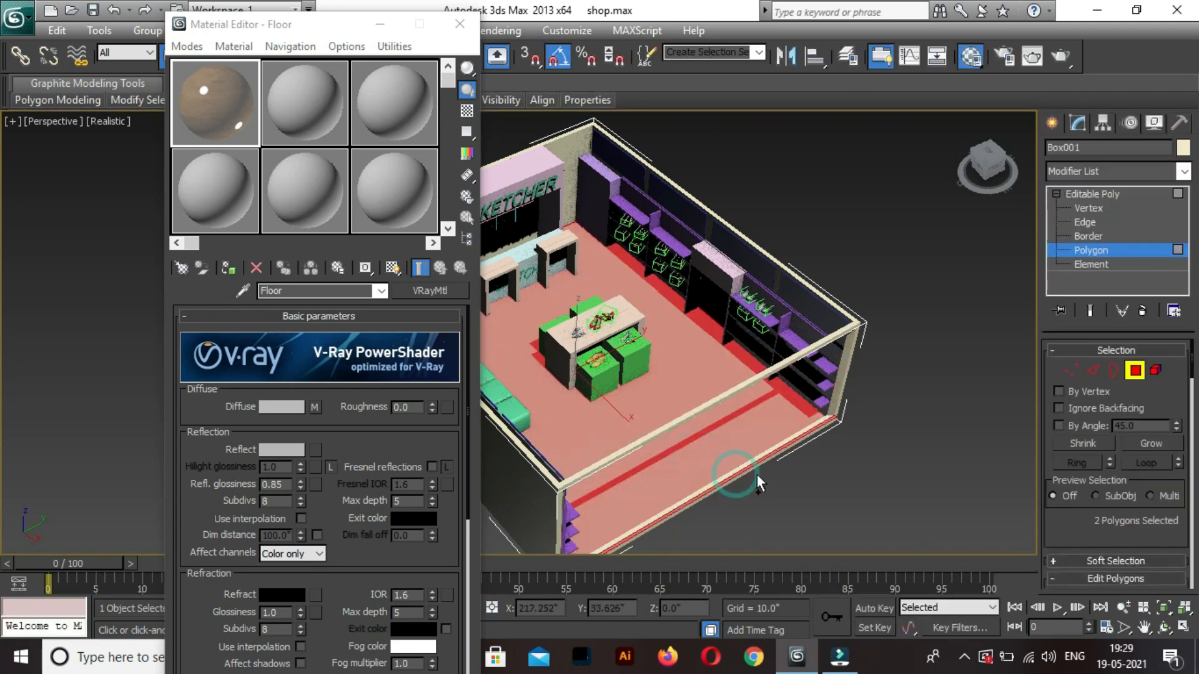
ctrl+click(755, 473)
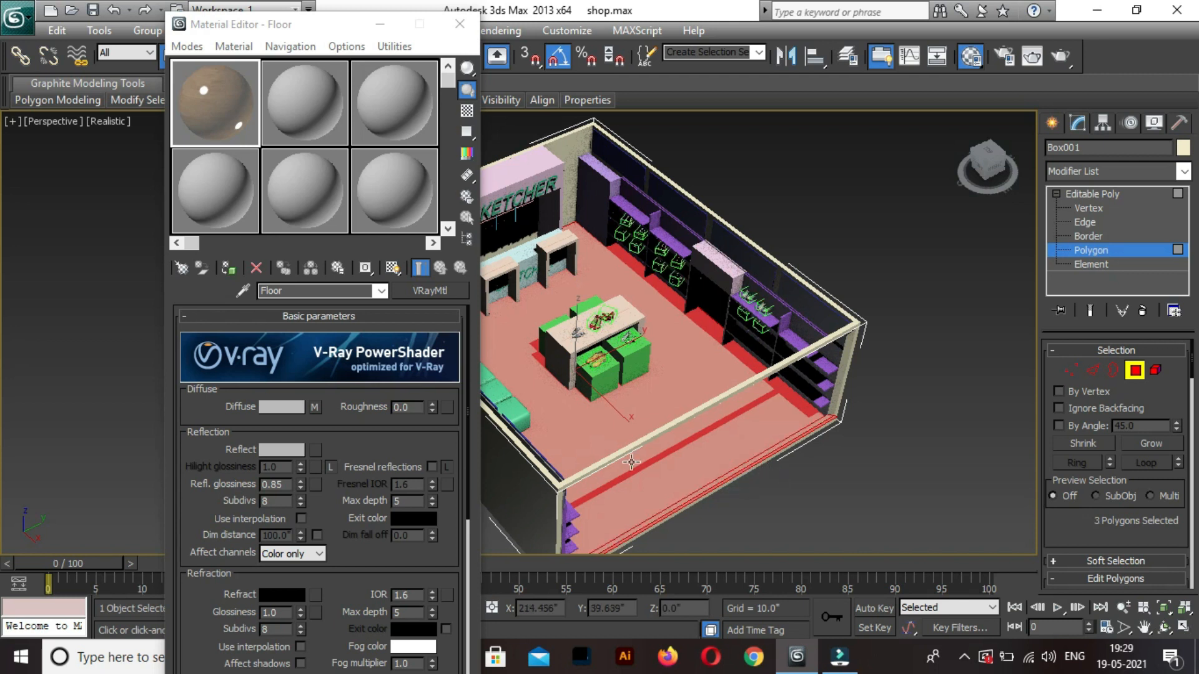
Assign the Floor material to the selected polygons, clear the selection, and try to show the material's texture in the viewport.
click(229, 270)
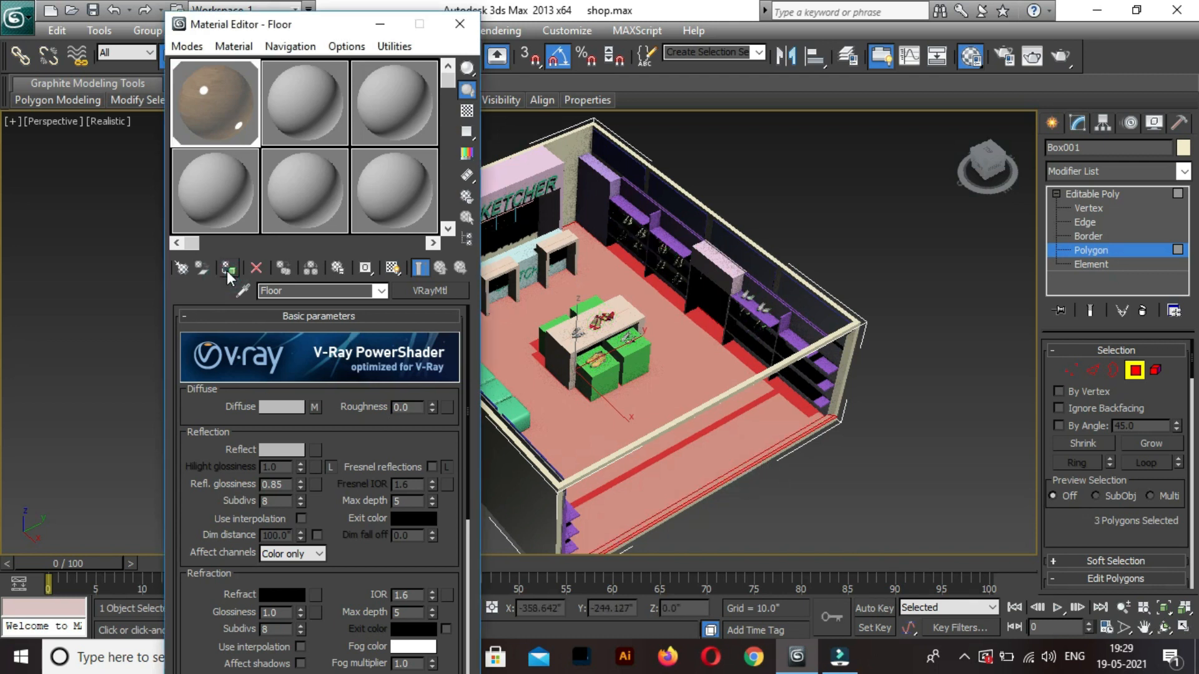
middle_drag(751, 459, 701, 409)
click(863, 447)
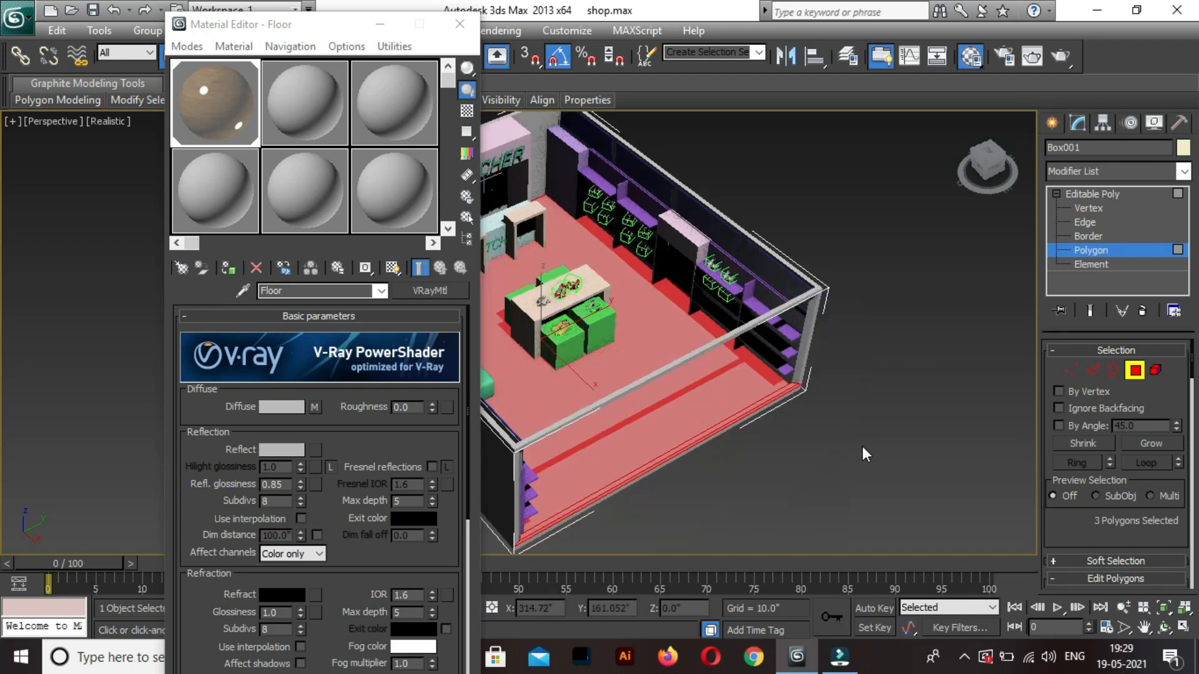
middle_drag(829, 442, 692, 366)
middle_drag(768, 409, 636, 344)
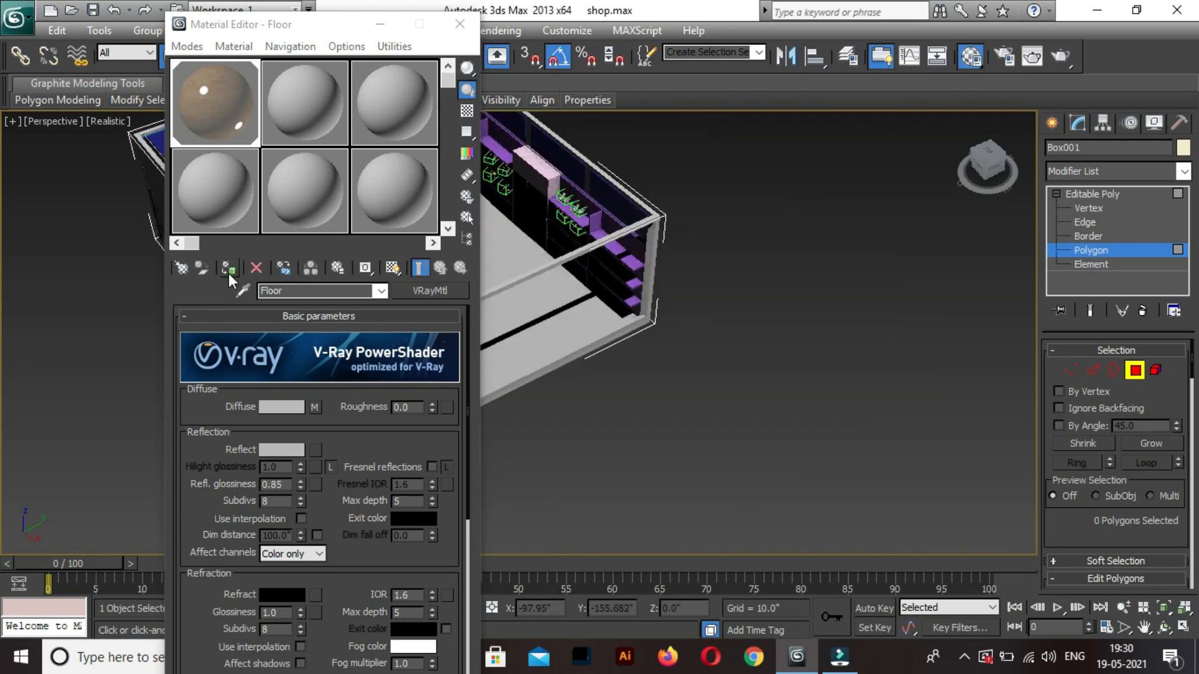
middle_drag(812, 415, 869, 421)
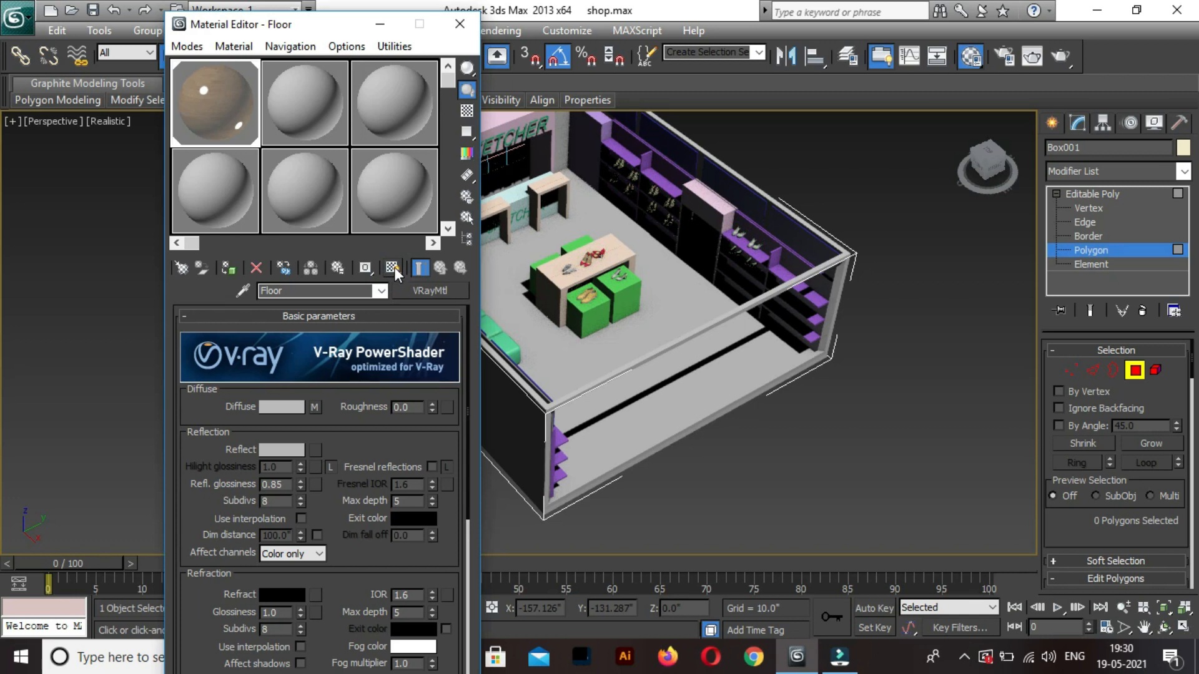
click(390, 268)
click(391, 267)
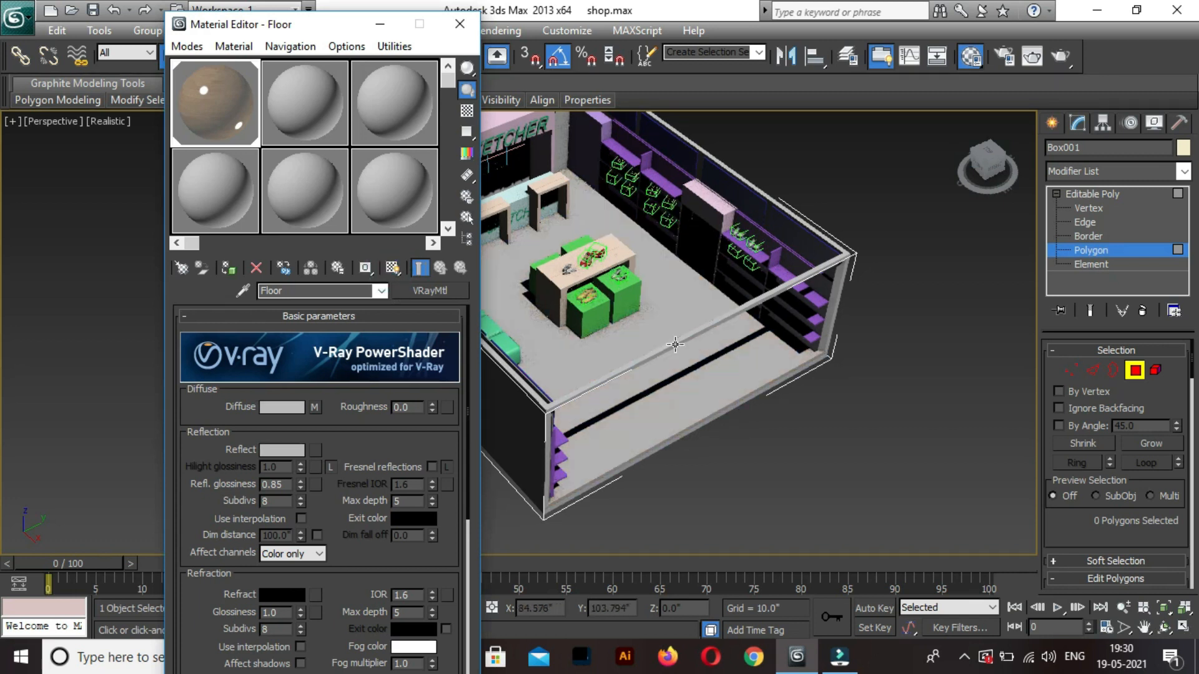
Show the Floor material's wood texture in the viewport, close the Material Editor, and check the texture on the shop floor.
click(394, 268)
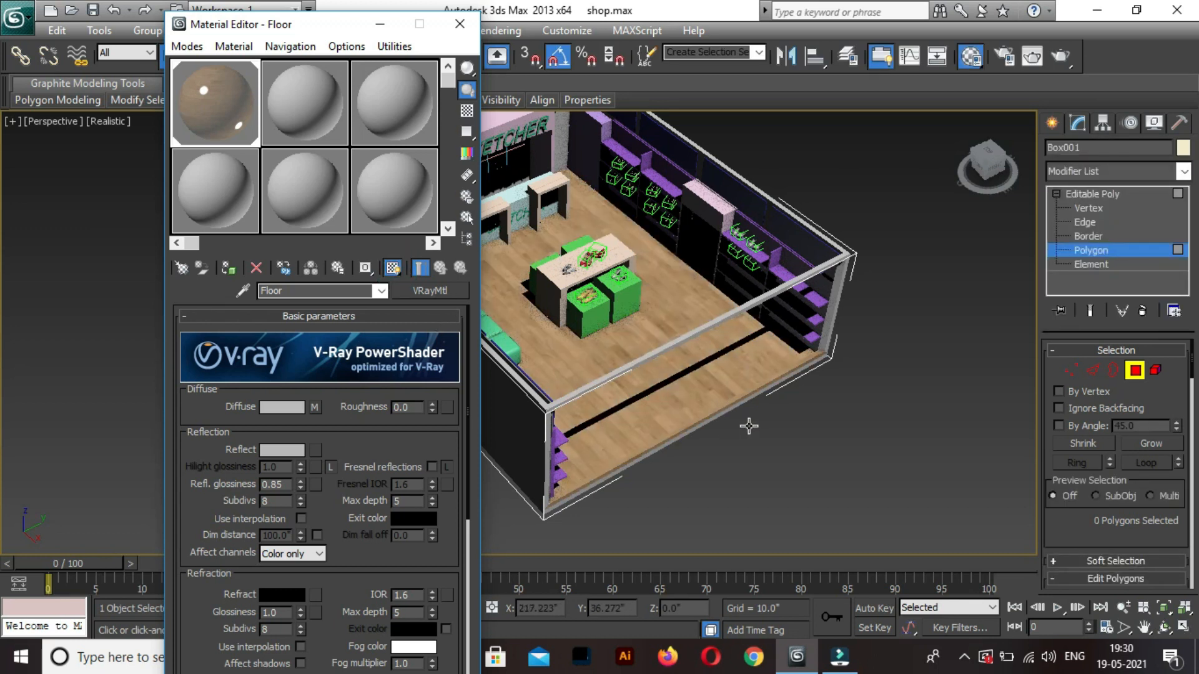
click(763, 445)
scroll(763, 445, up, 2)
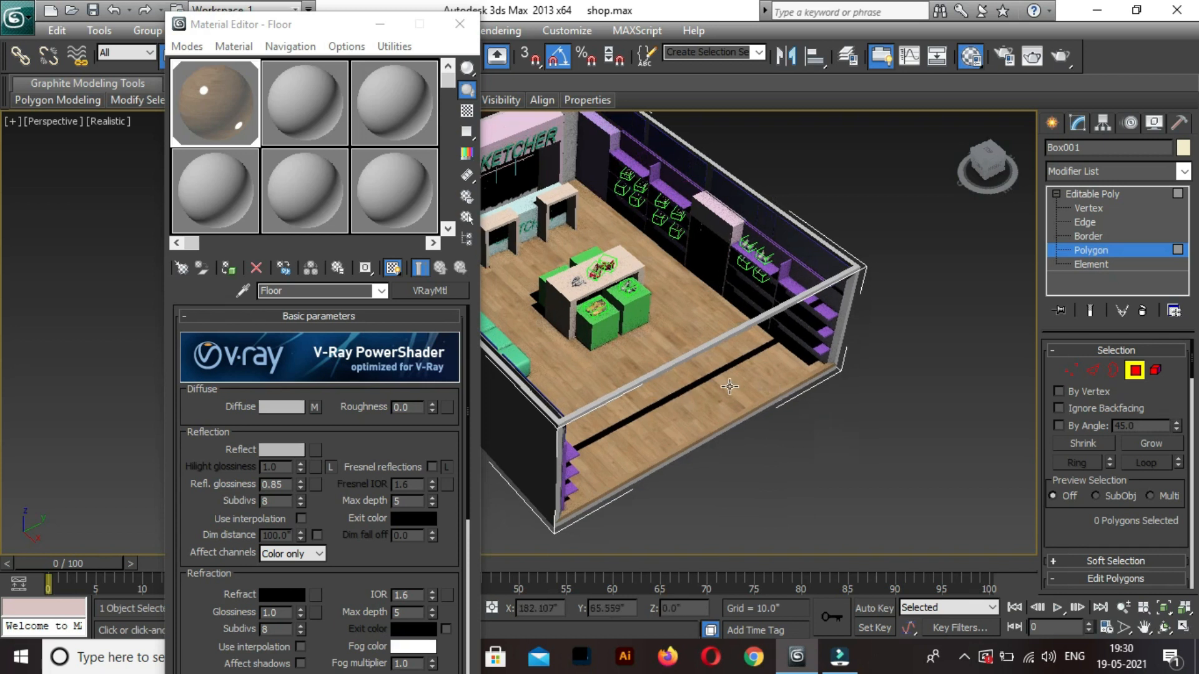
middle_drag(762, 435, 709, 362)
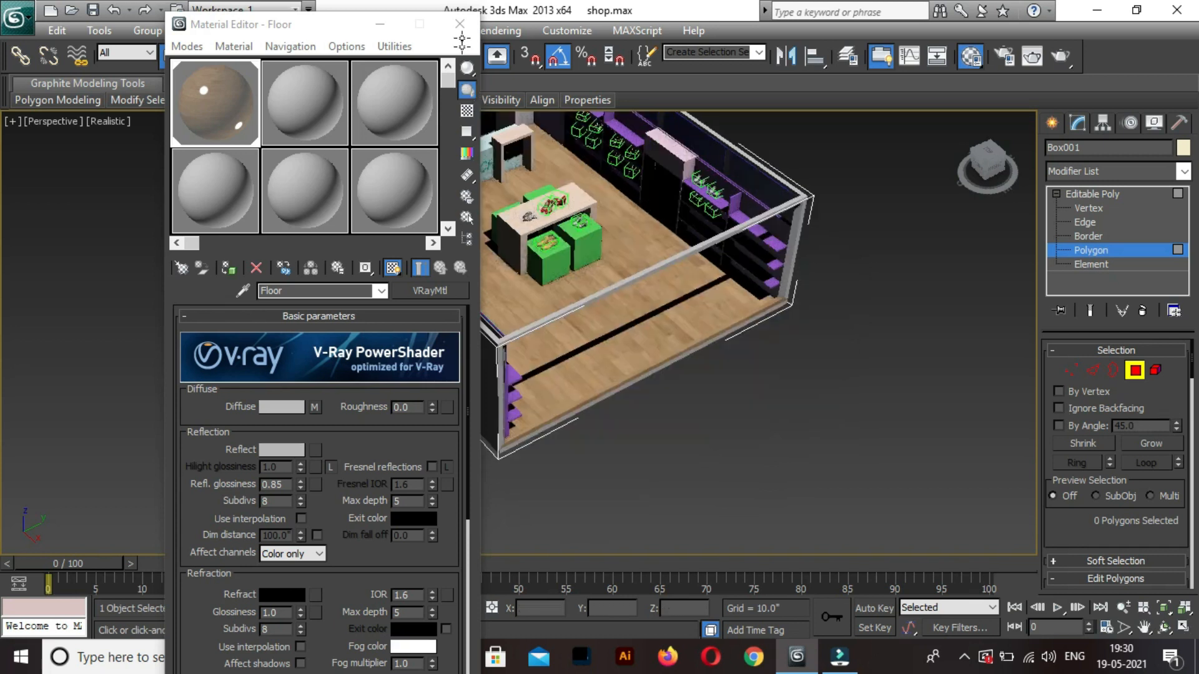
click(460, 29)
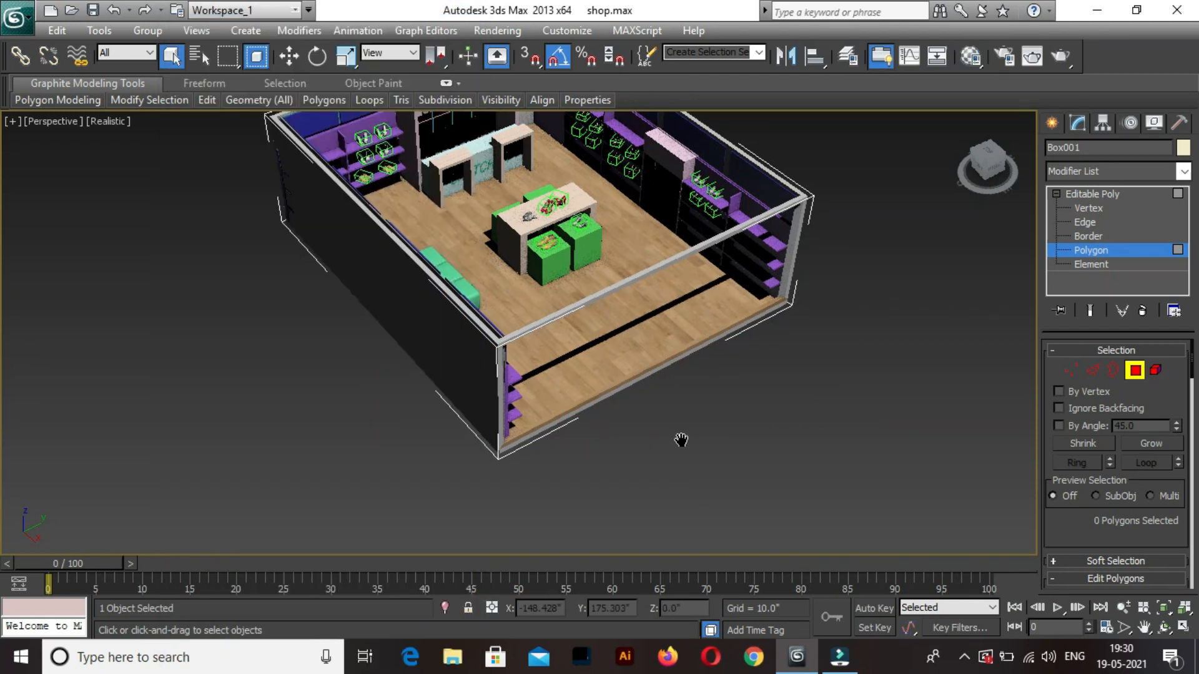
key(z)
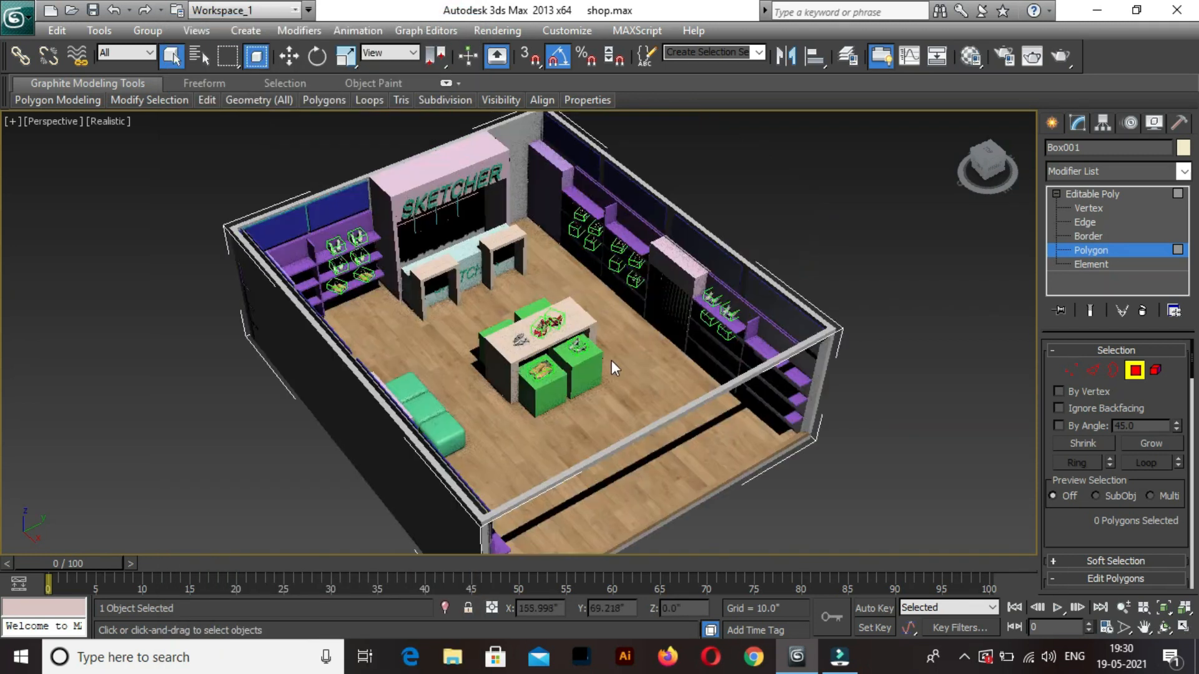
scroll(525, 337, up, 5)
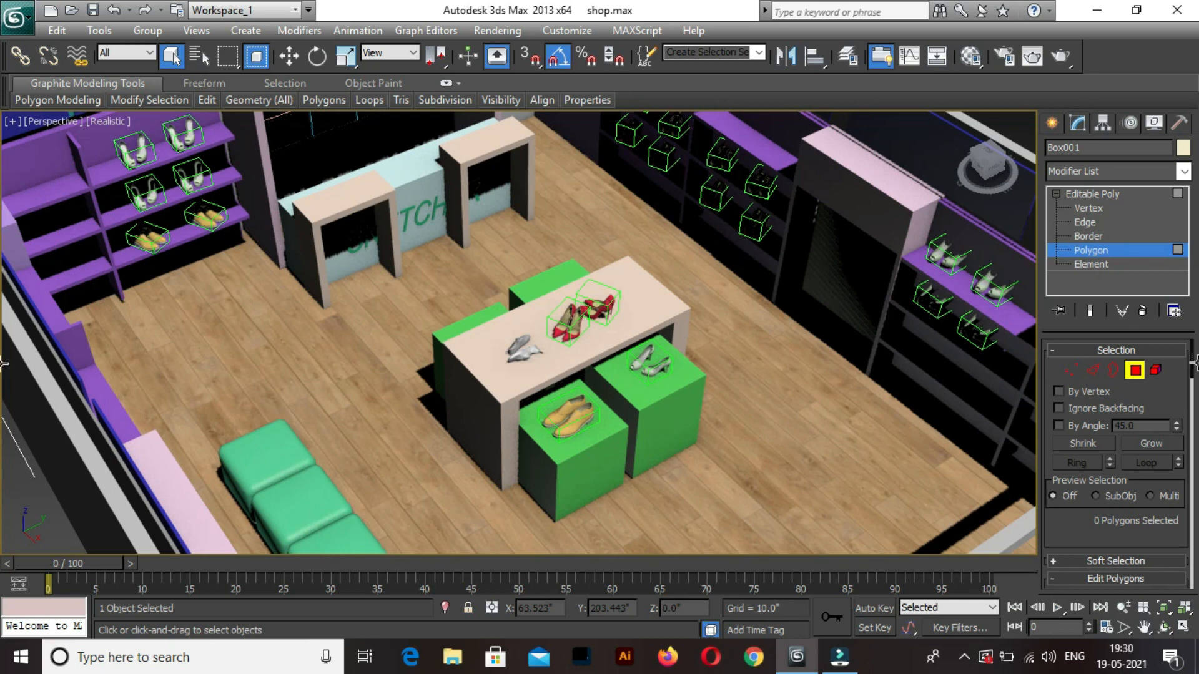
Select the main floor polygon of Box001 and add a UVW Map modifier with Box mapping.
click(761, 511)
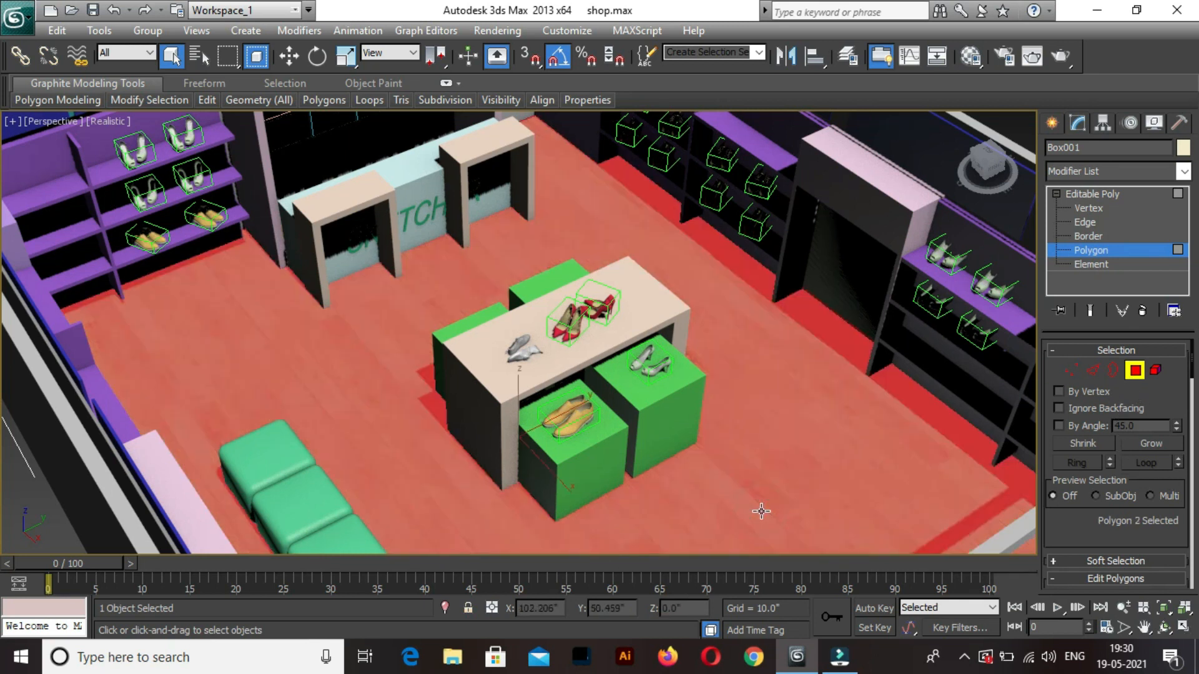
click(1126, 174)
key(u)
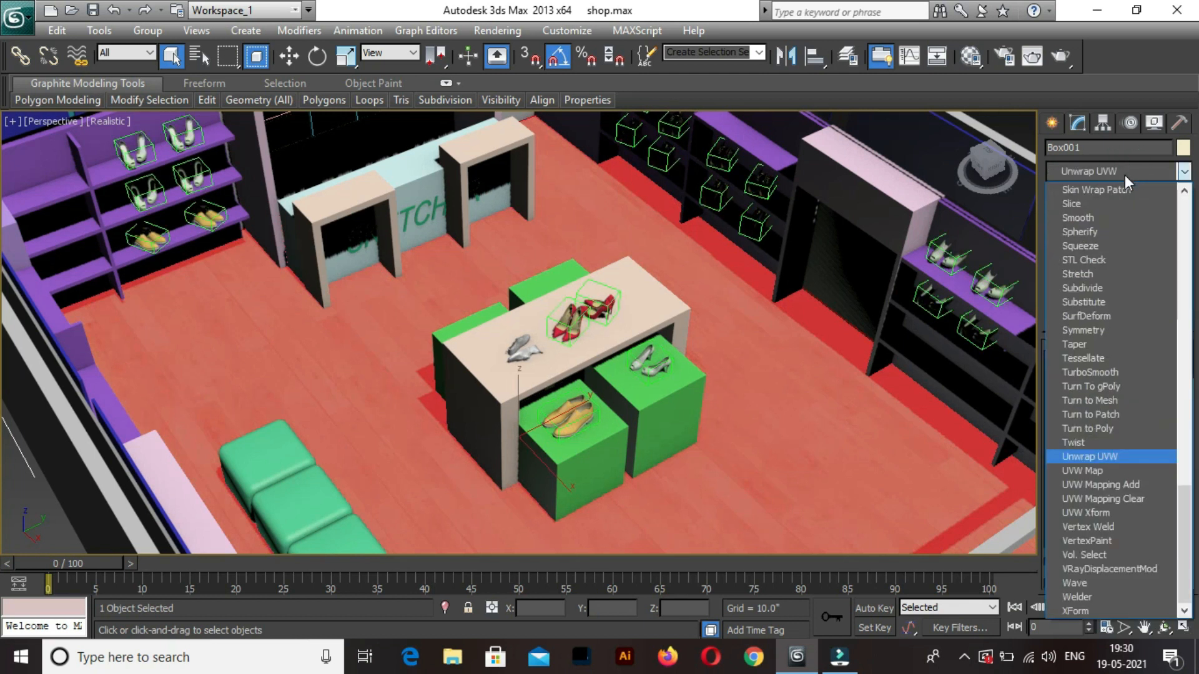
click(1088, 474)
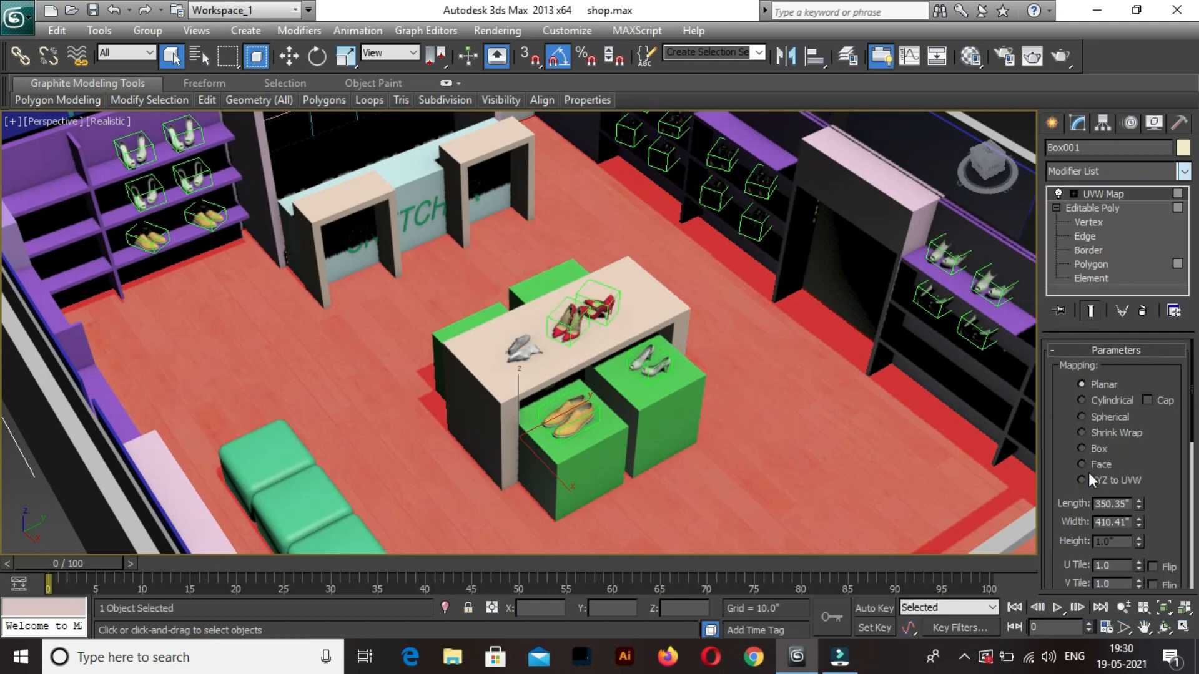
click(1089, 449)
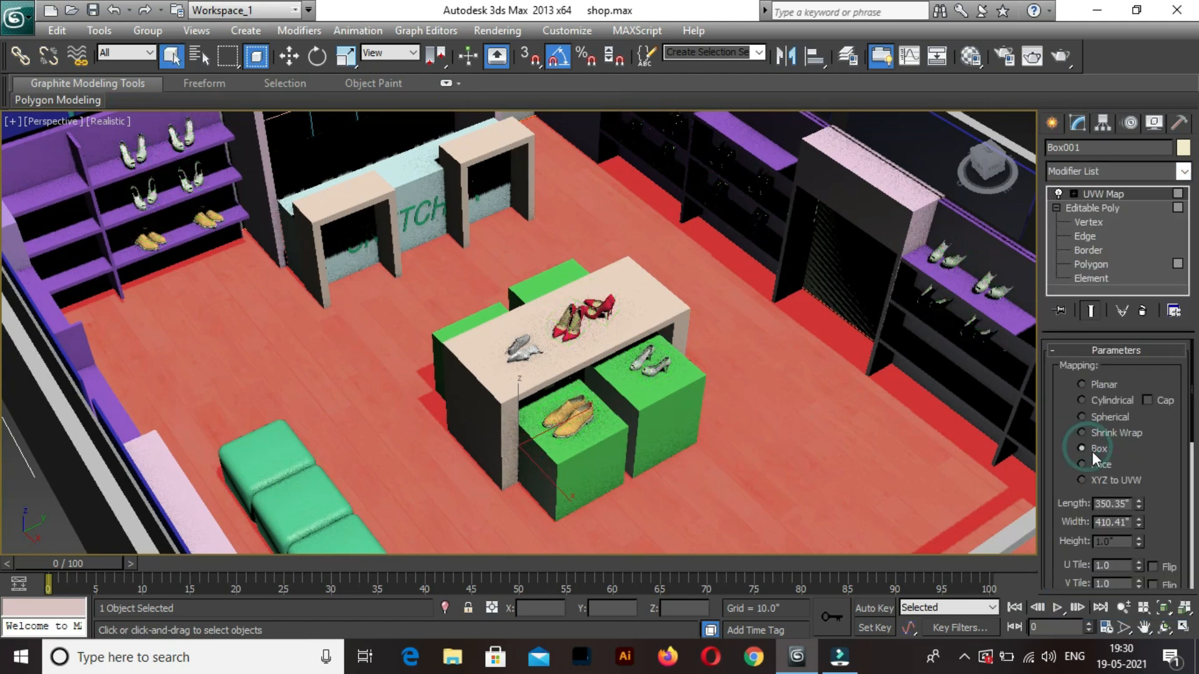
Exit polygon selection on Box001 and set its UVW Map length to 311.812 and width to 377.577.
click(1099, 208)
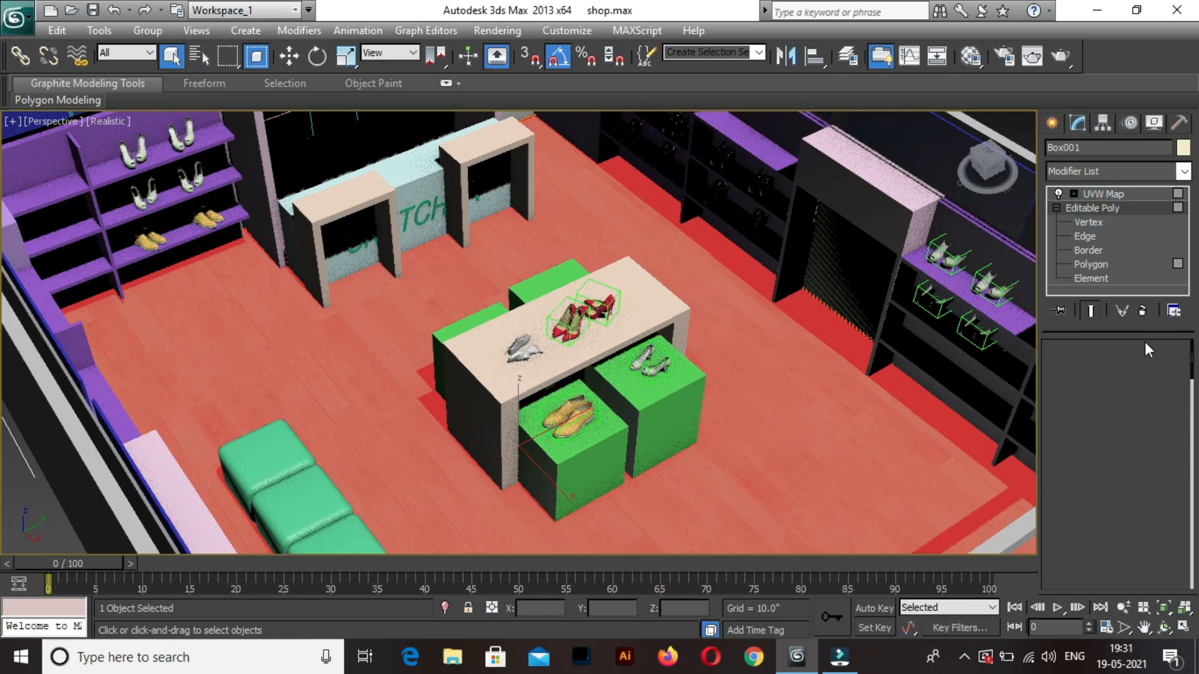
click(1135, 371)
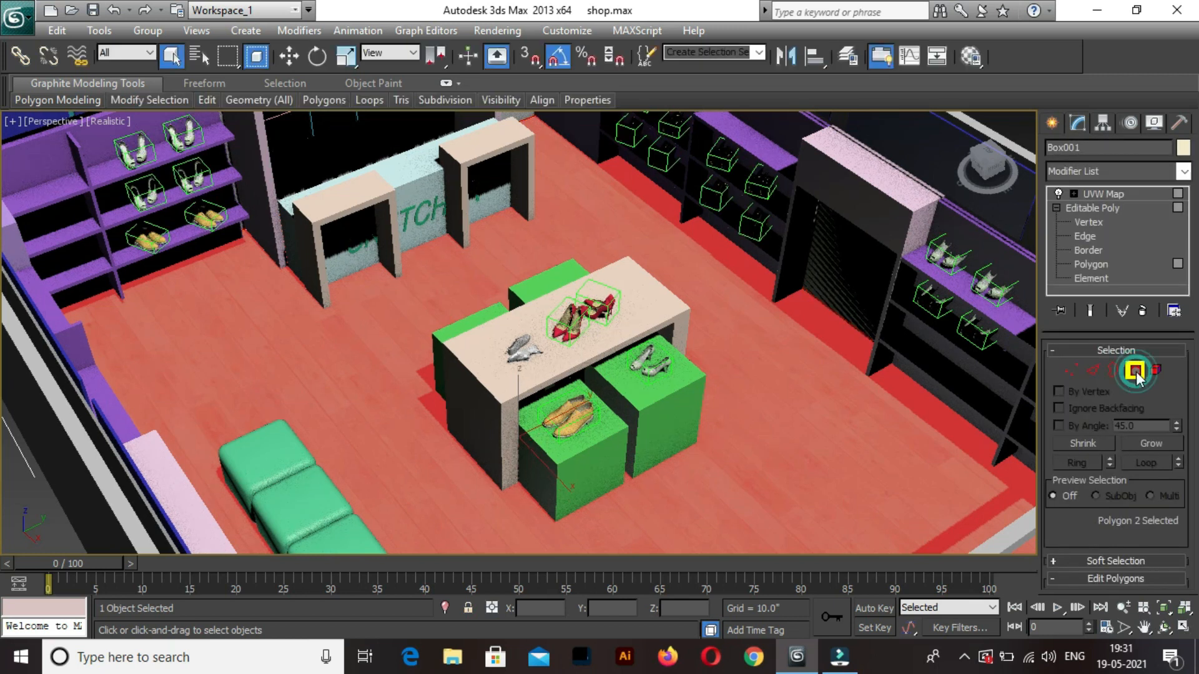
click(1099, 205)
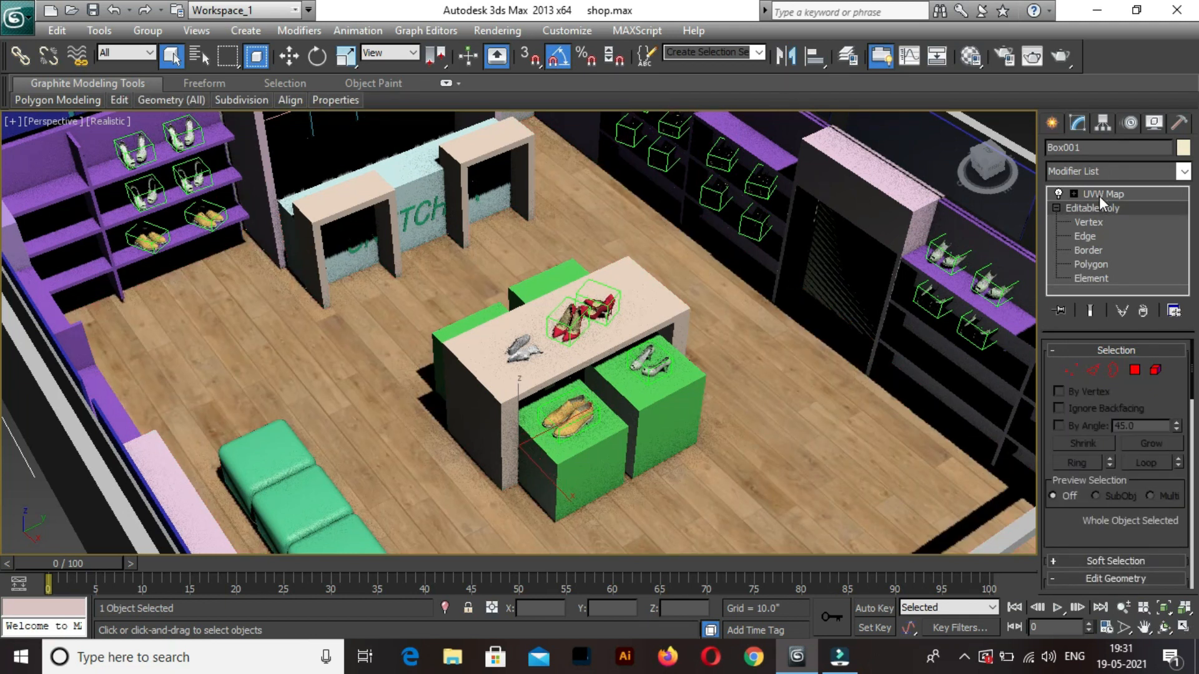
click(1099, 196)
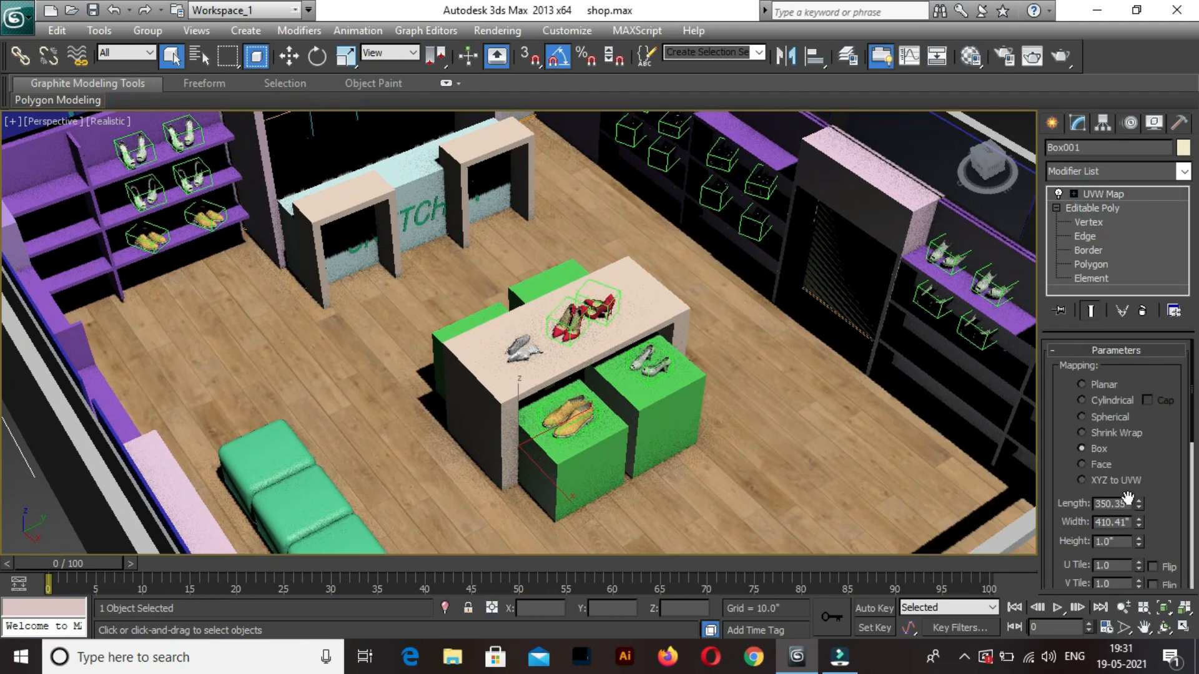
drag(1138, 504, 1137, 539)
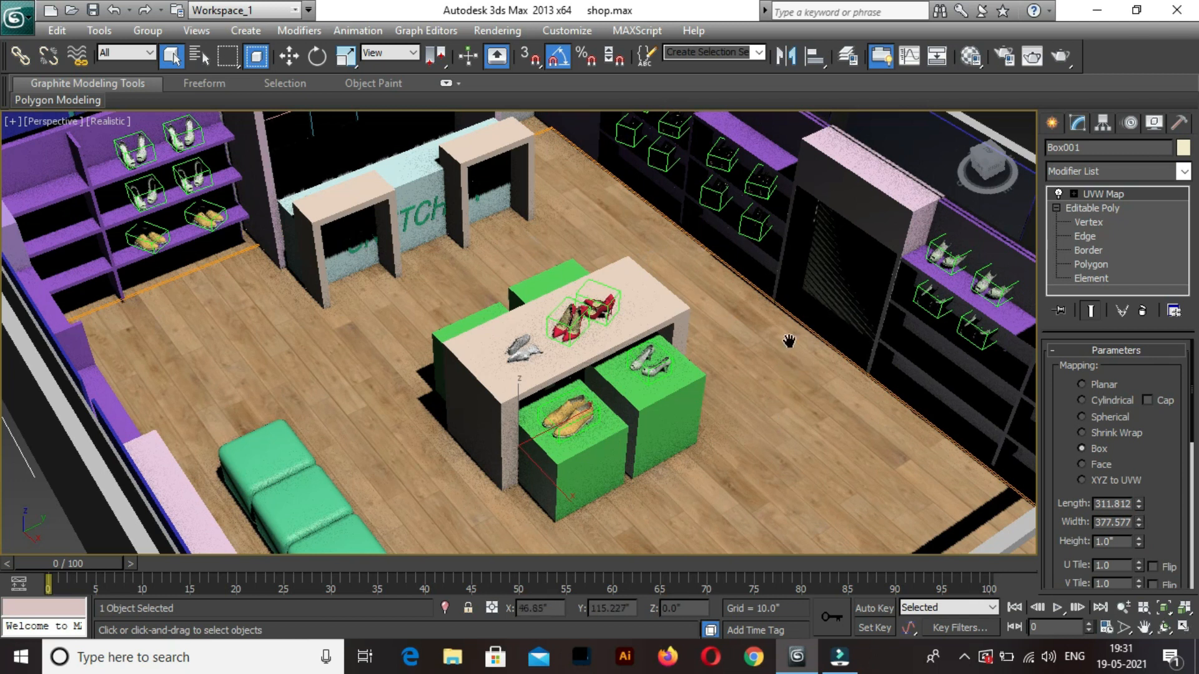
middle_drag(790, 340, 793, 342)
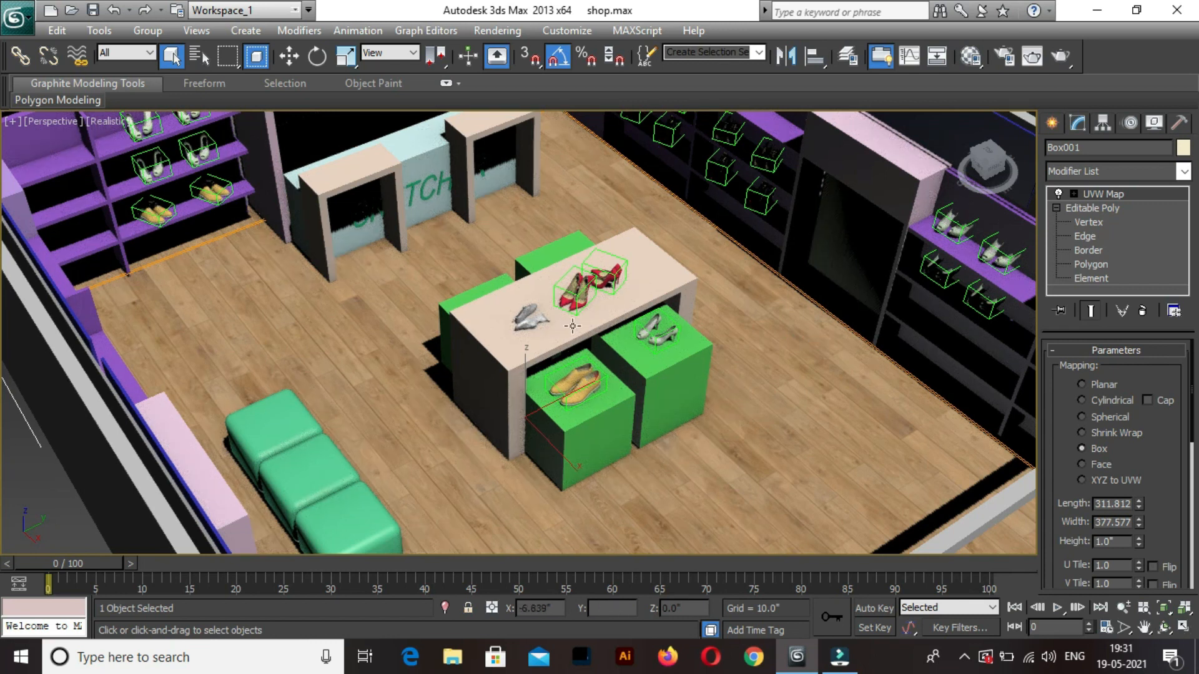
Select the central display table Line005 and turn the second sample material, 02 - Default, into a VRayMtl.
click(487, 351)
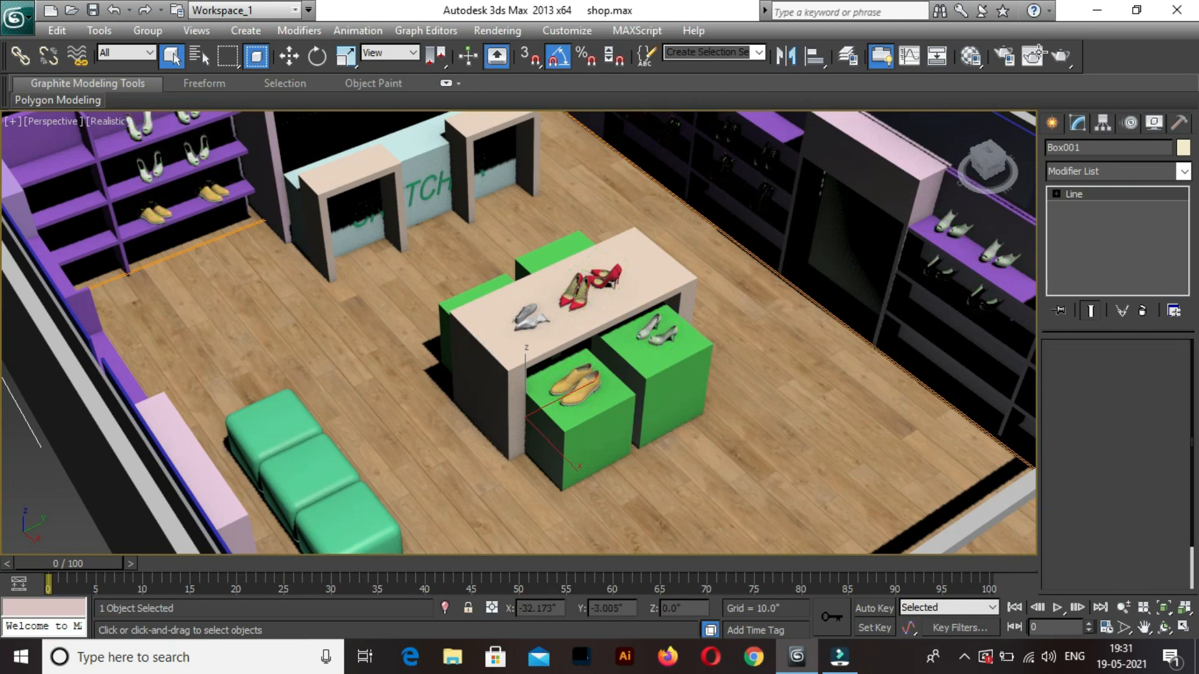
click(972, 62)
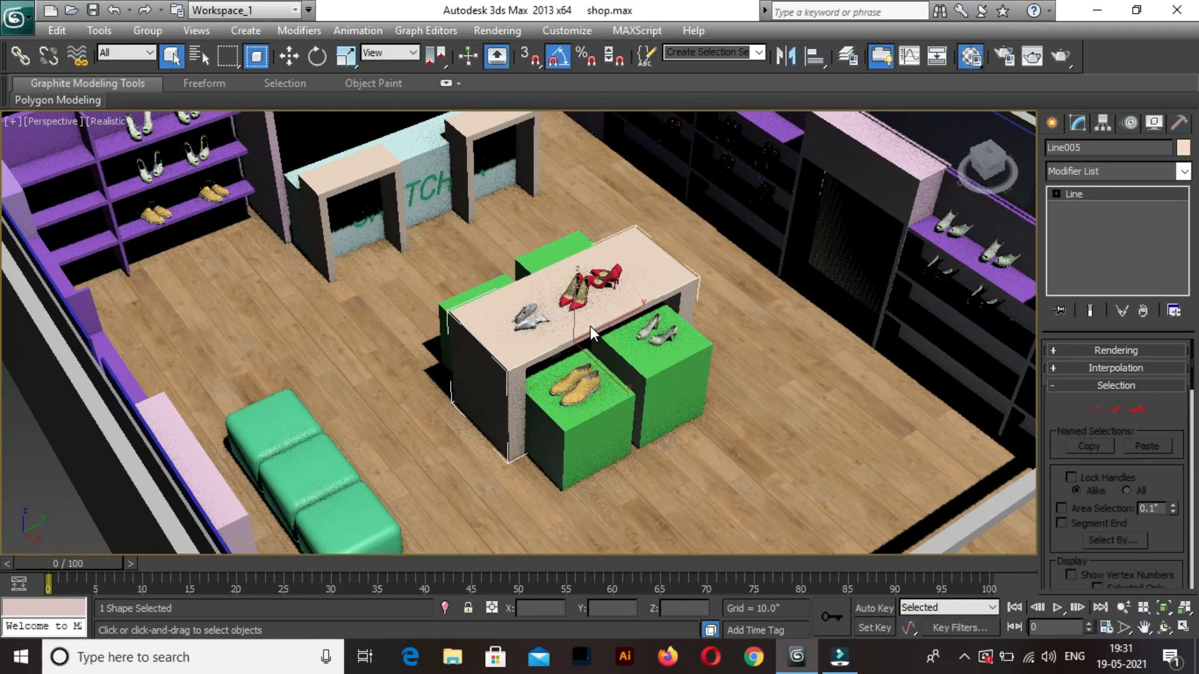
key(m)
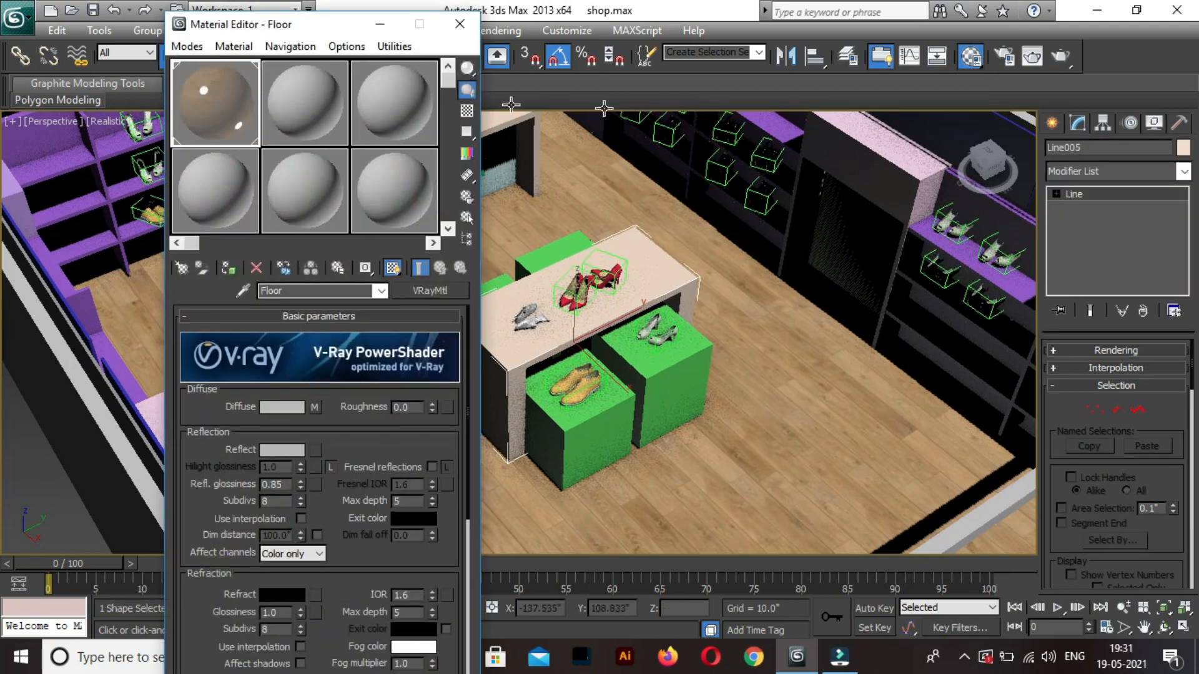
click(298, 109)
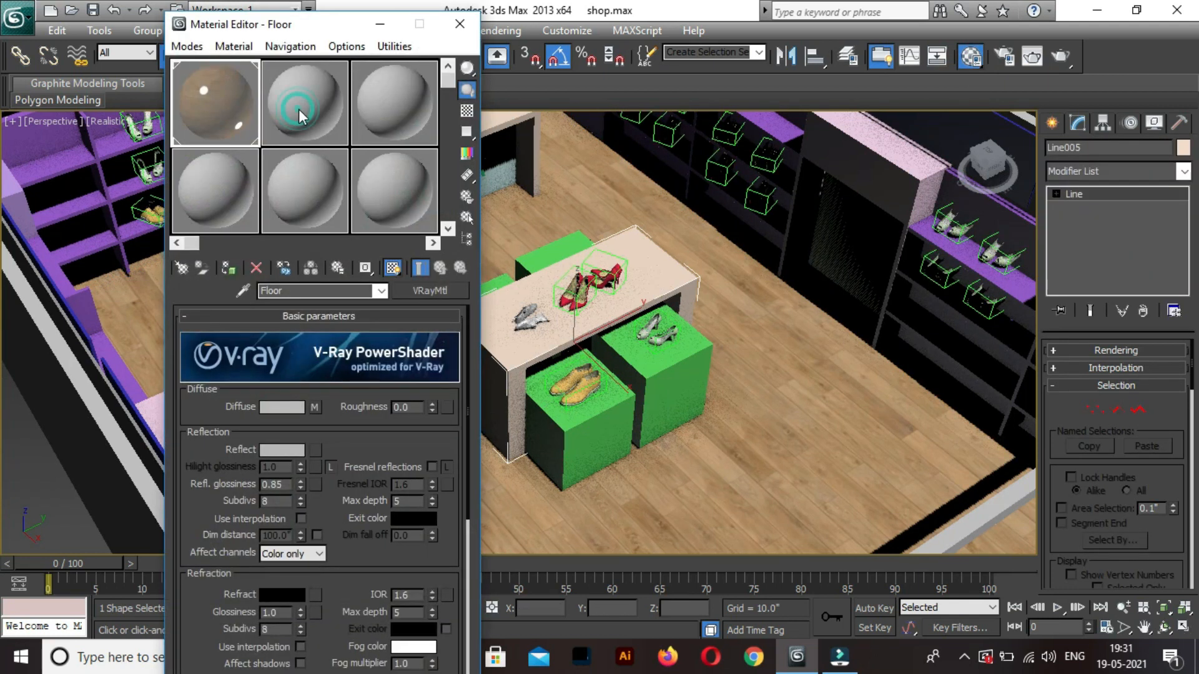
click(431, 291)
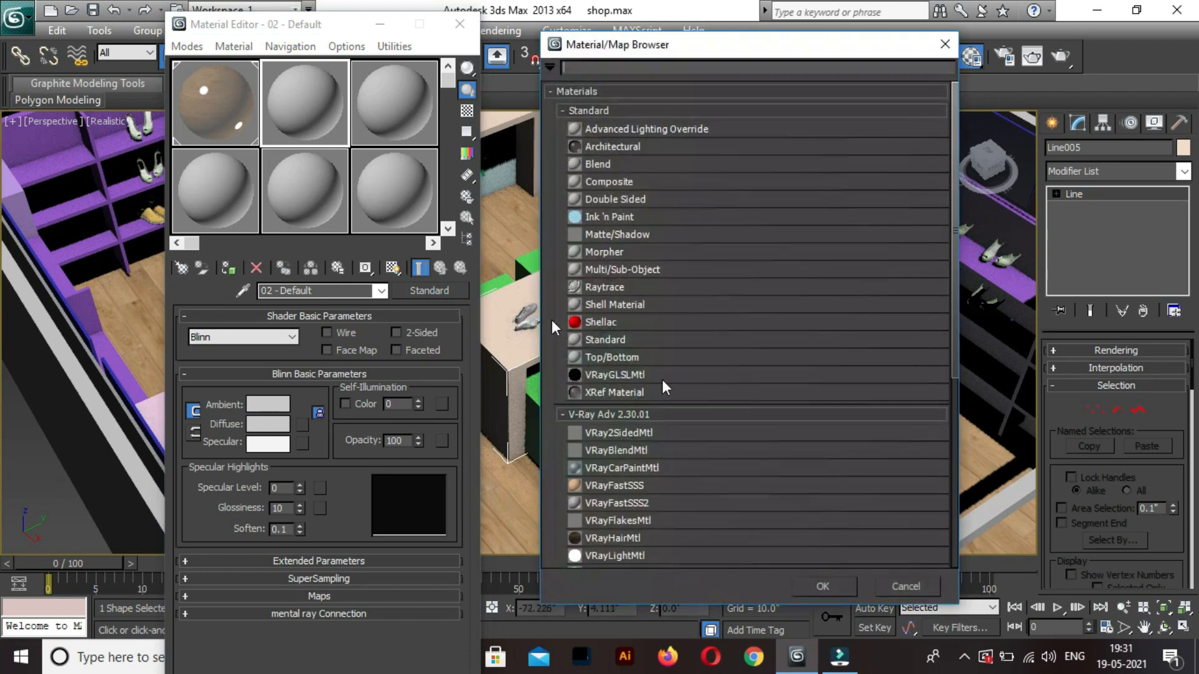
scroll(605, 540, down, 1)
double_click(610, 510)
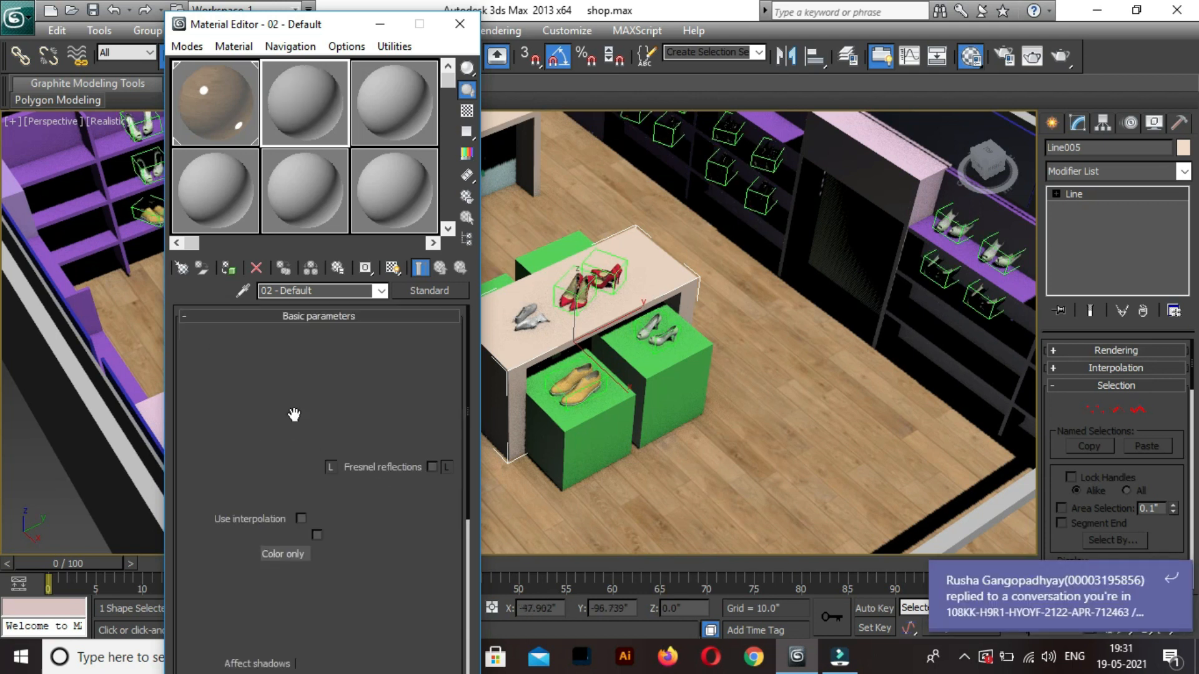
Load the dark wood image download (2).jpg from the shop folder as the material's diffuse bitmap.
click(319, 408)
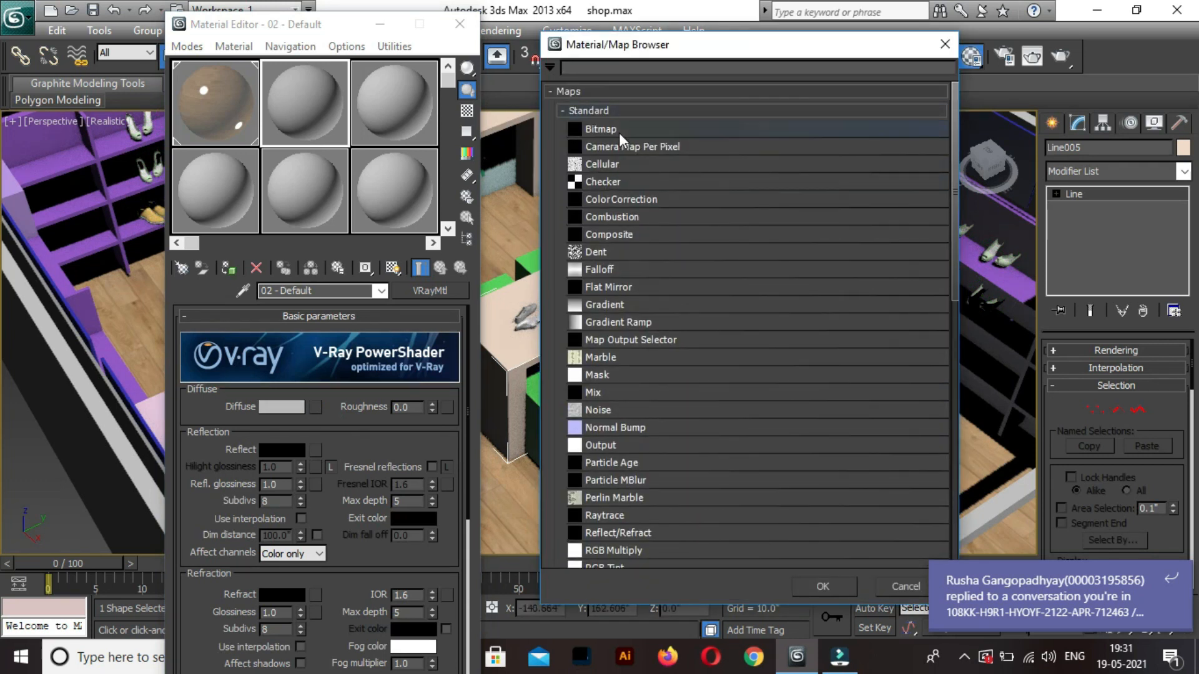
double_click(620, 130)
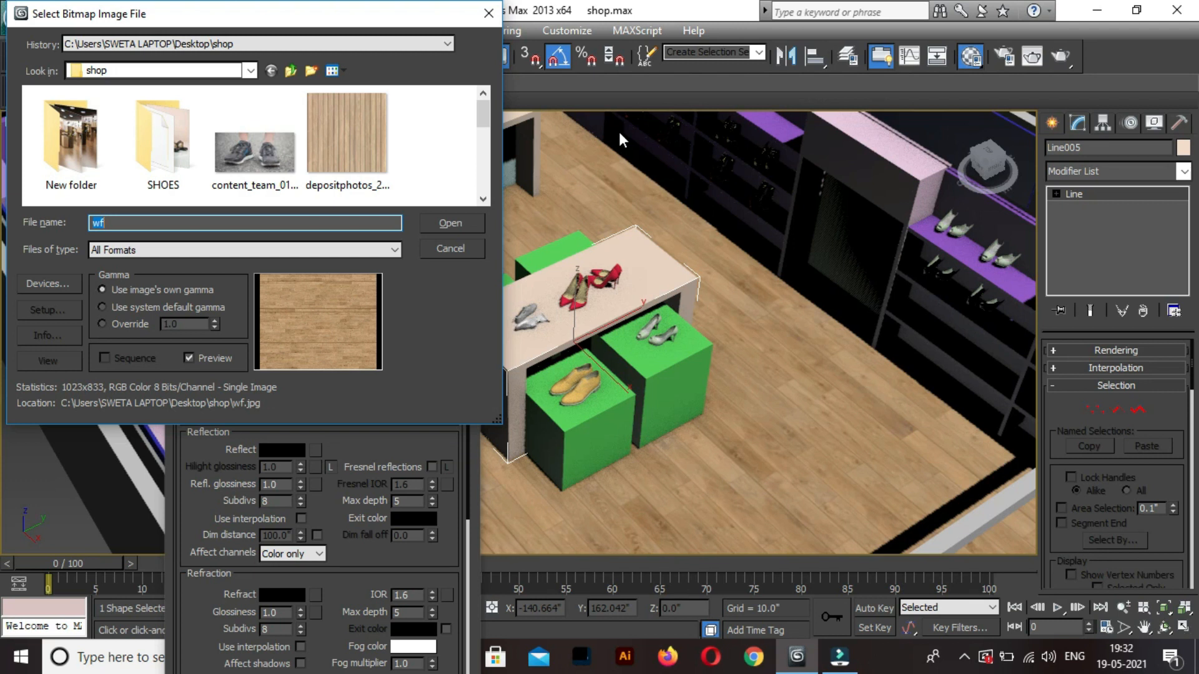
click(483, 200)
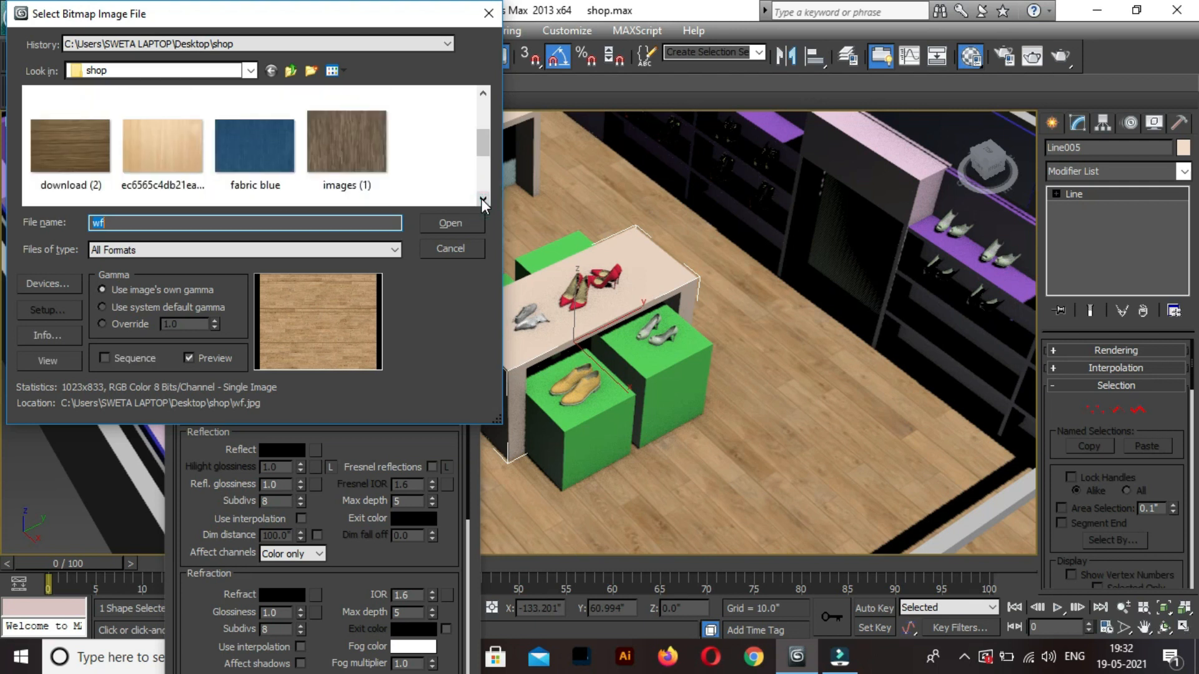
click(483, 200)
scroll(489, 153, up, 1)
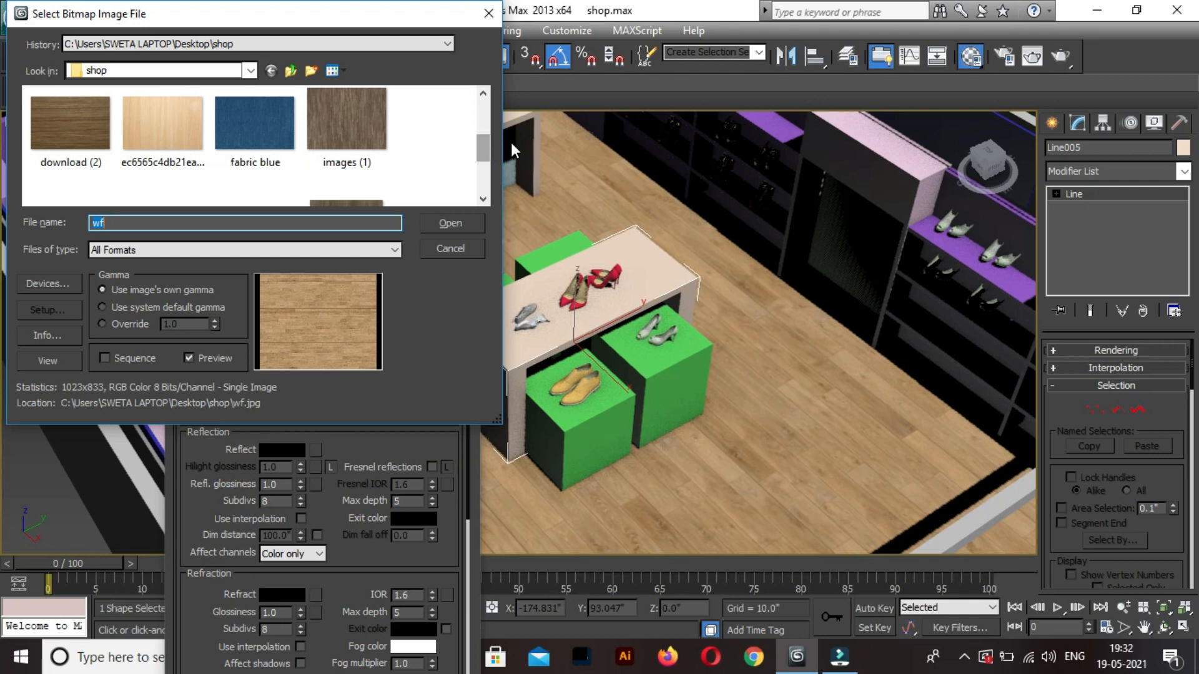
double_click(67, 124)
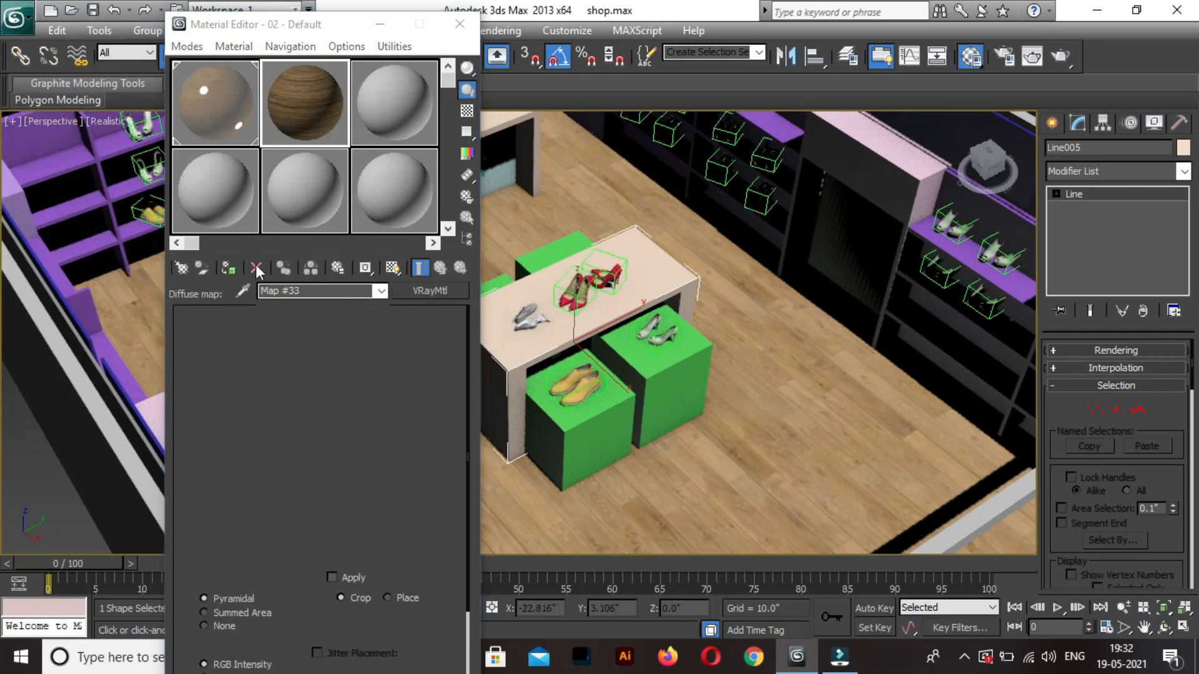
Assign the dark wood material to the display table and show its texture in the viewport.
click(229, 269)
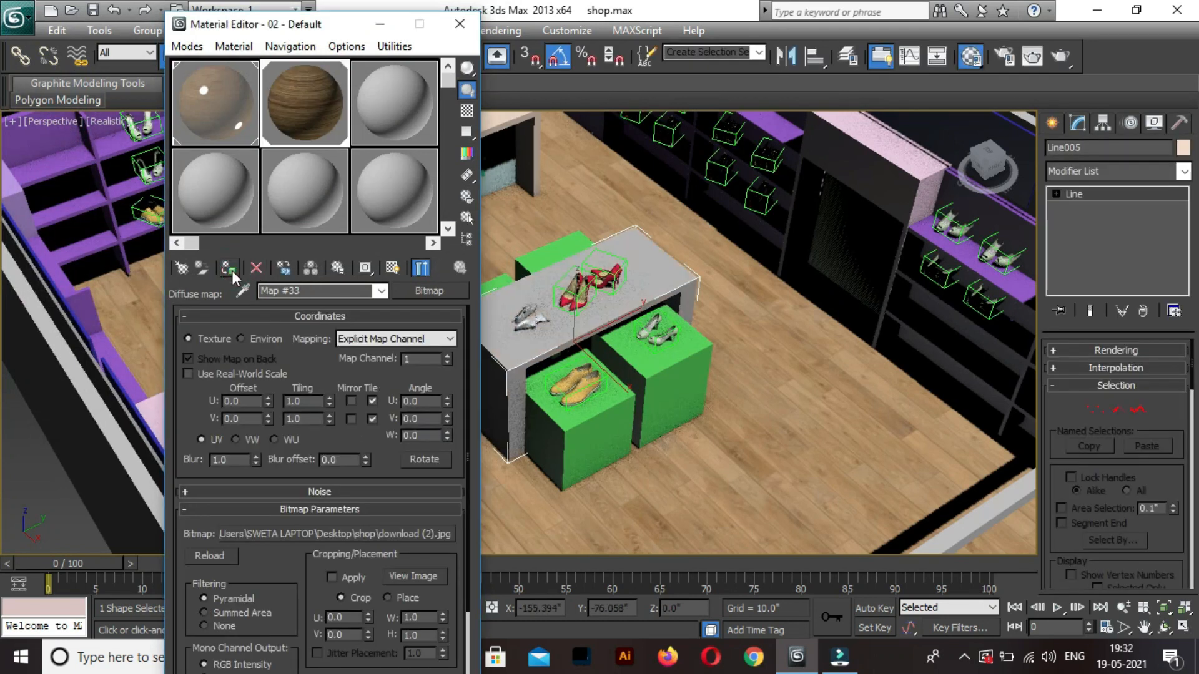
click(393, 269)
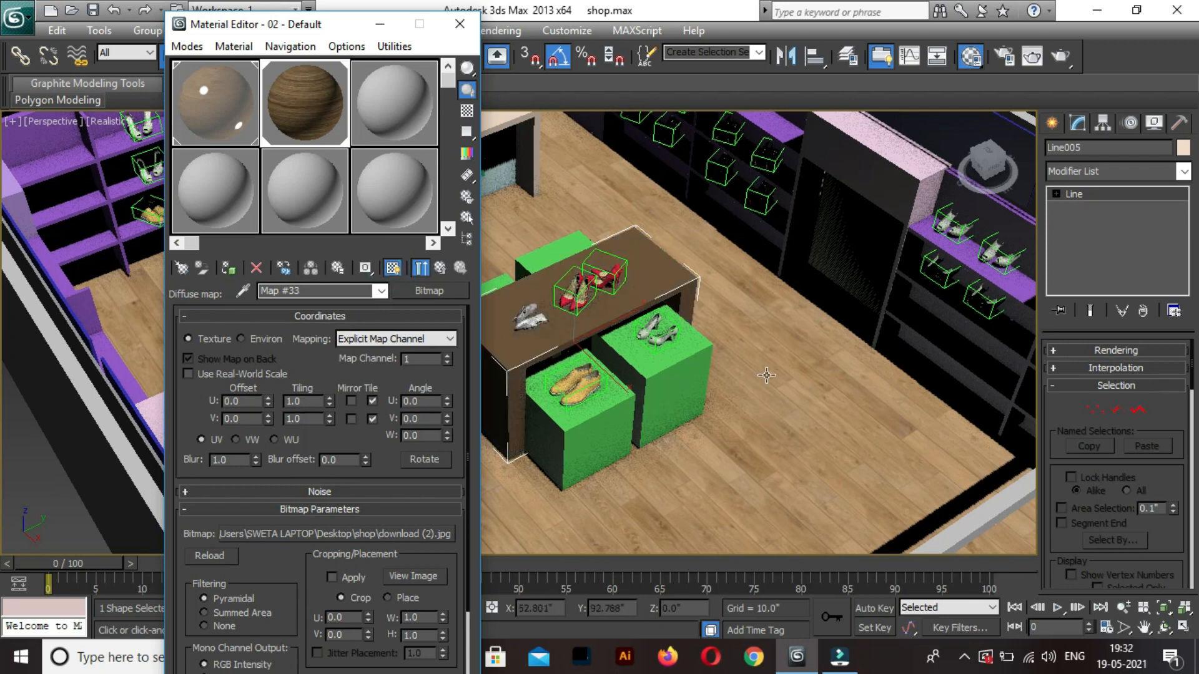
middle_drag(766, 376, 842, 370)
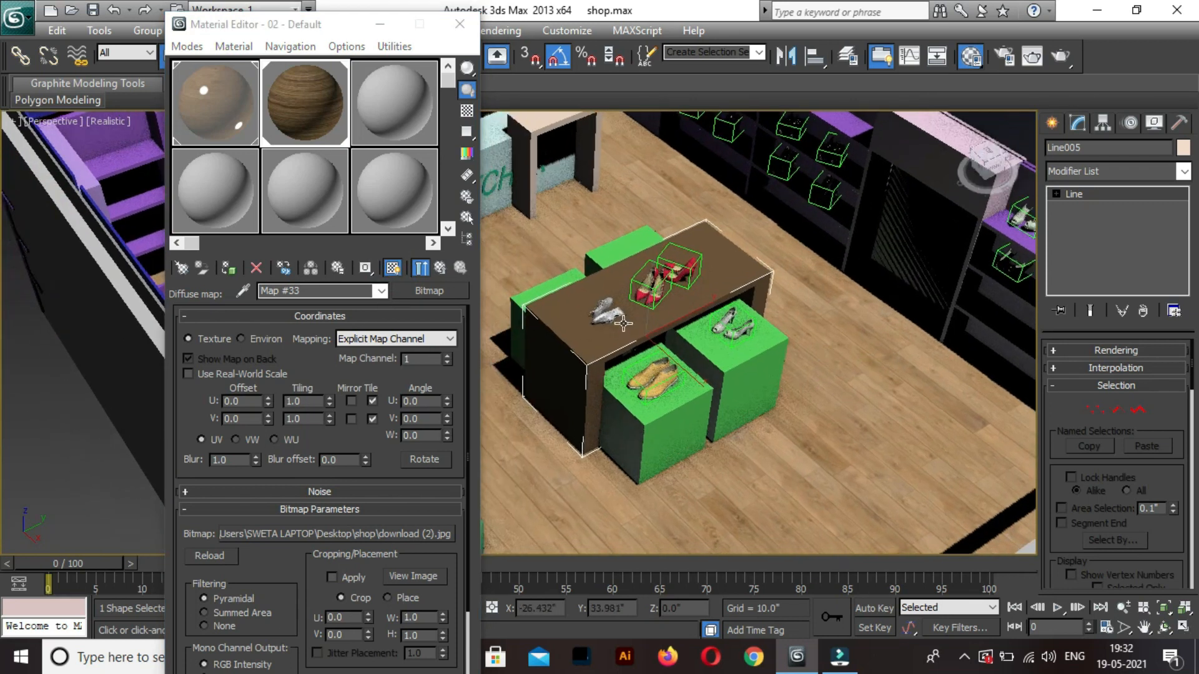
scroll(623, 323, up, 3)
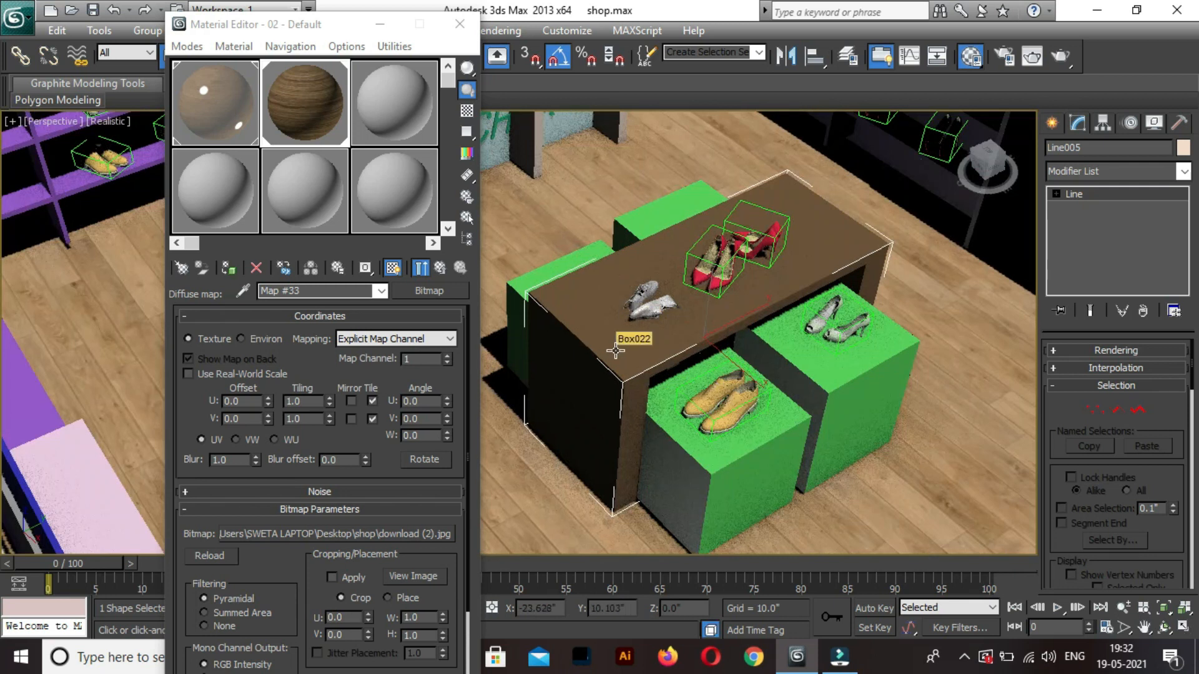
Add a UVW Map modifier with Box mapping to the display table and check the wood grain on its side.
click(1112, 170)
key(u)
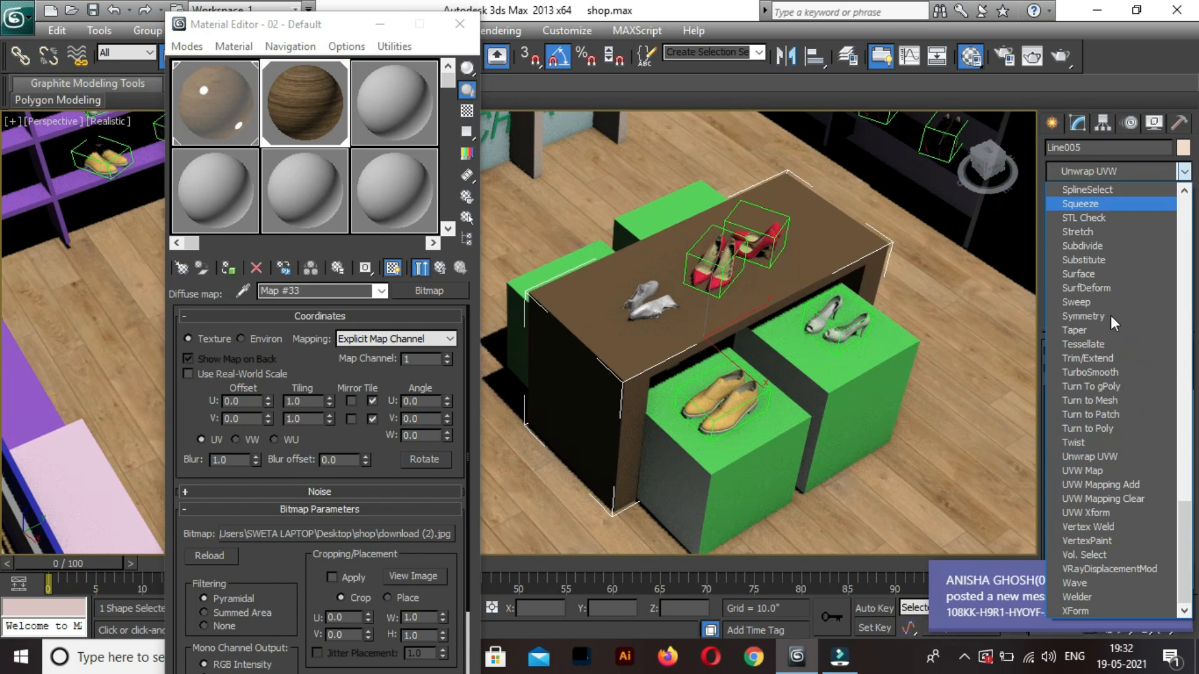
click(1089, 469)
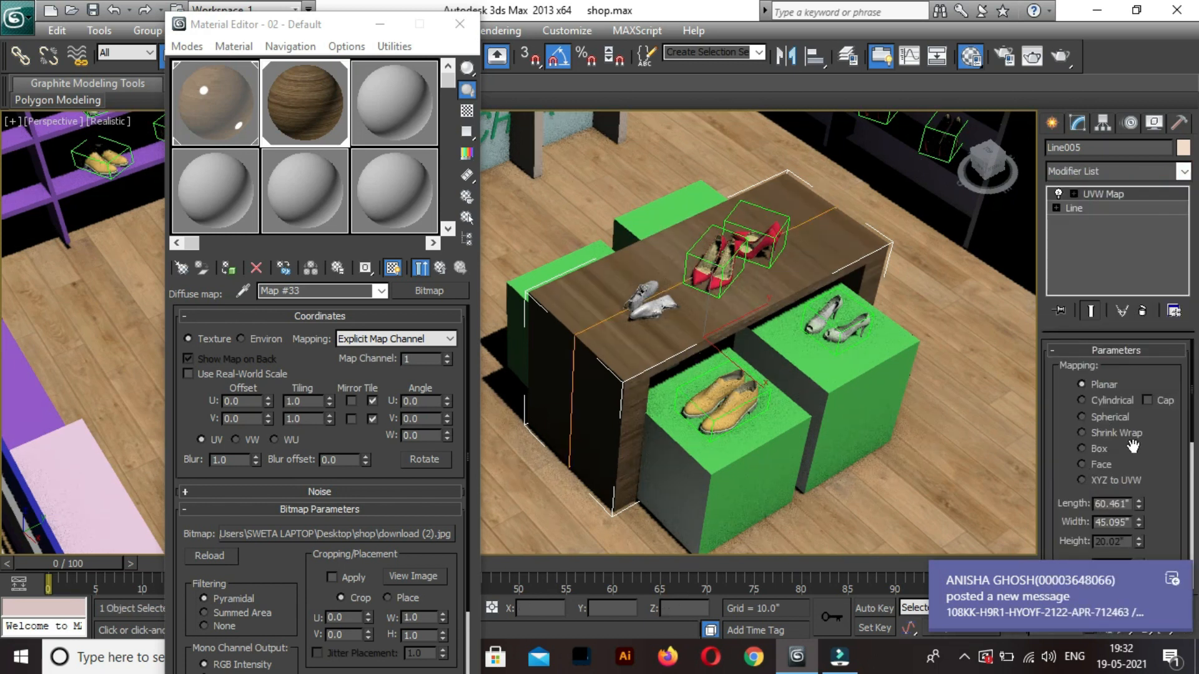
click(1096, 451)
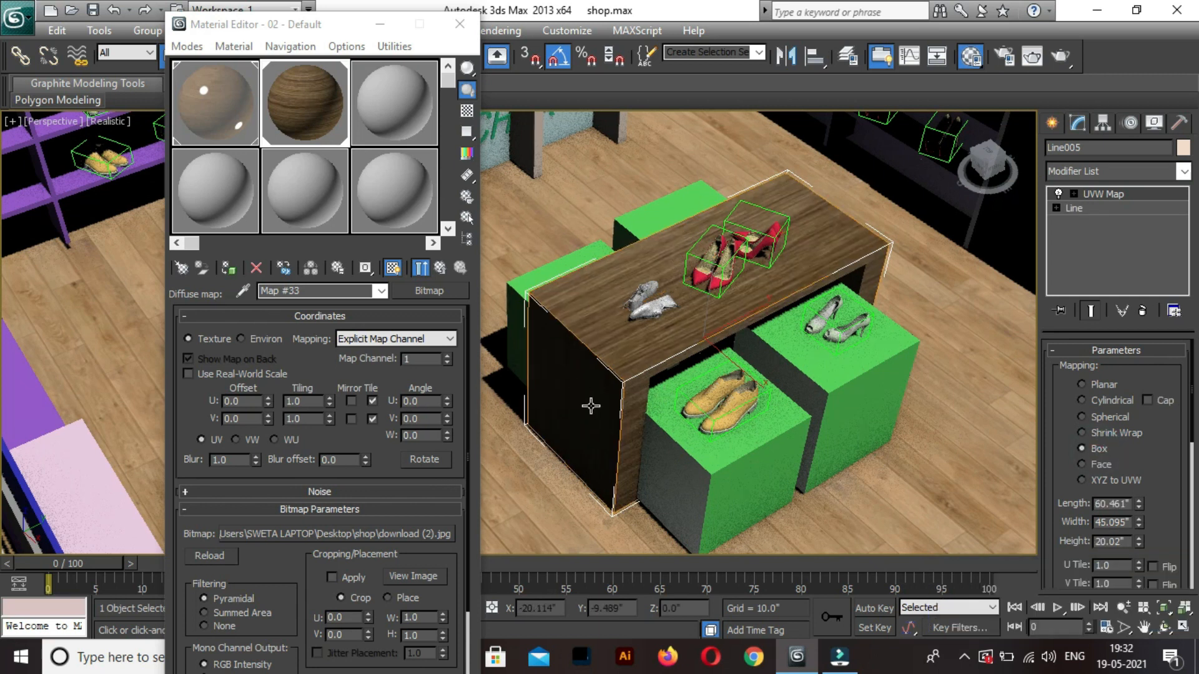
scroll(591, 409, up, 3)
middle_drag(638, 343, 660, 280)
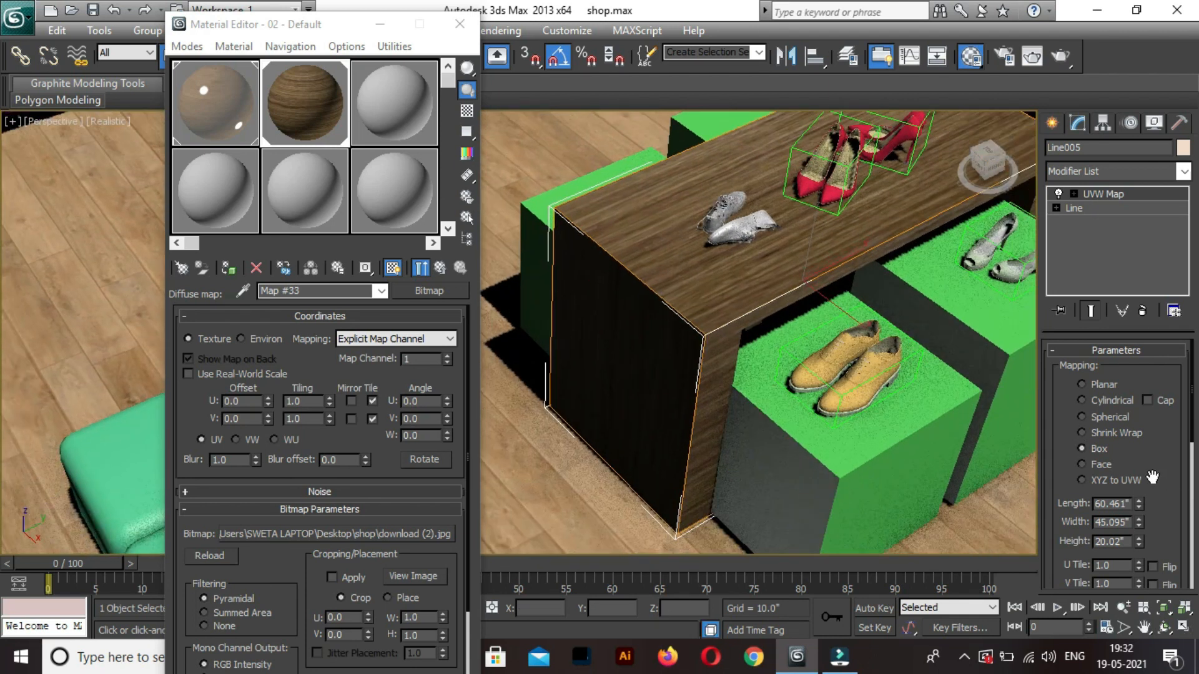
Reduce the Box mapping length on the display table's UVW Map modifier to 47.764".
drag(1137, 508, 1137, 526)
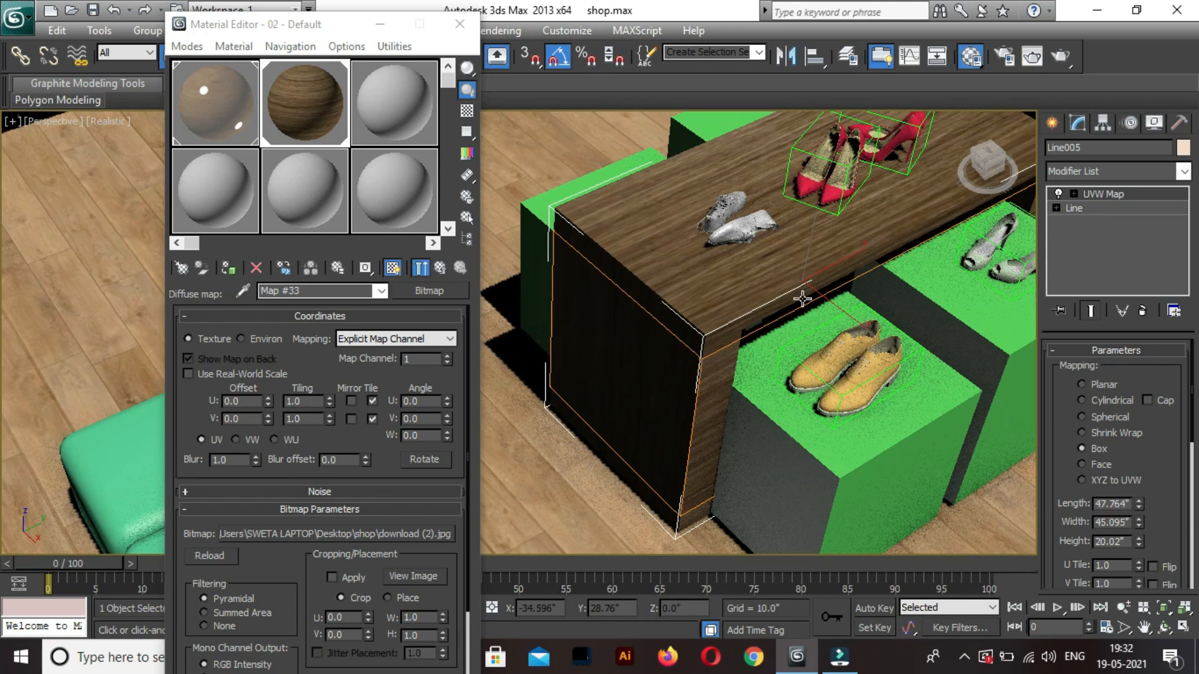
Select the green cube Box021 under the yellow shoes and turn the third sample material, 03 - Default, into a VRayMtl.
click(855, 459)
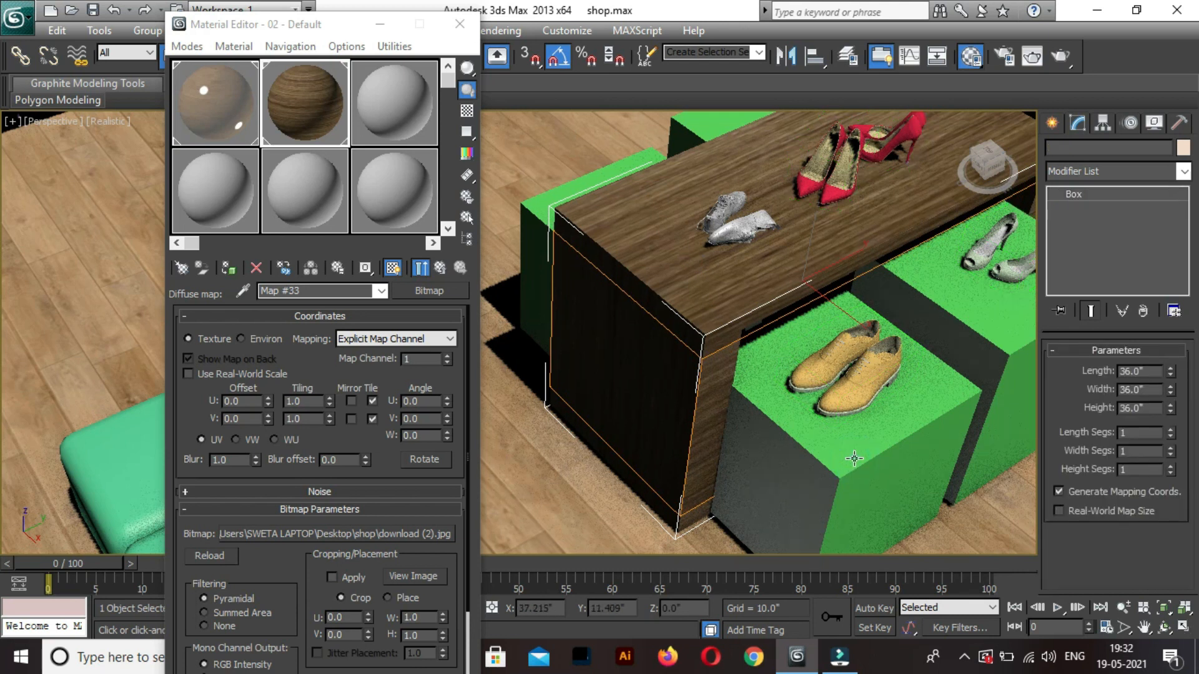
click(376, 104)
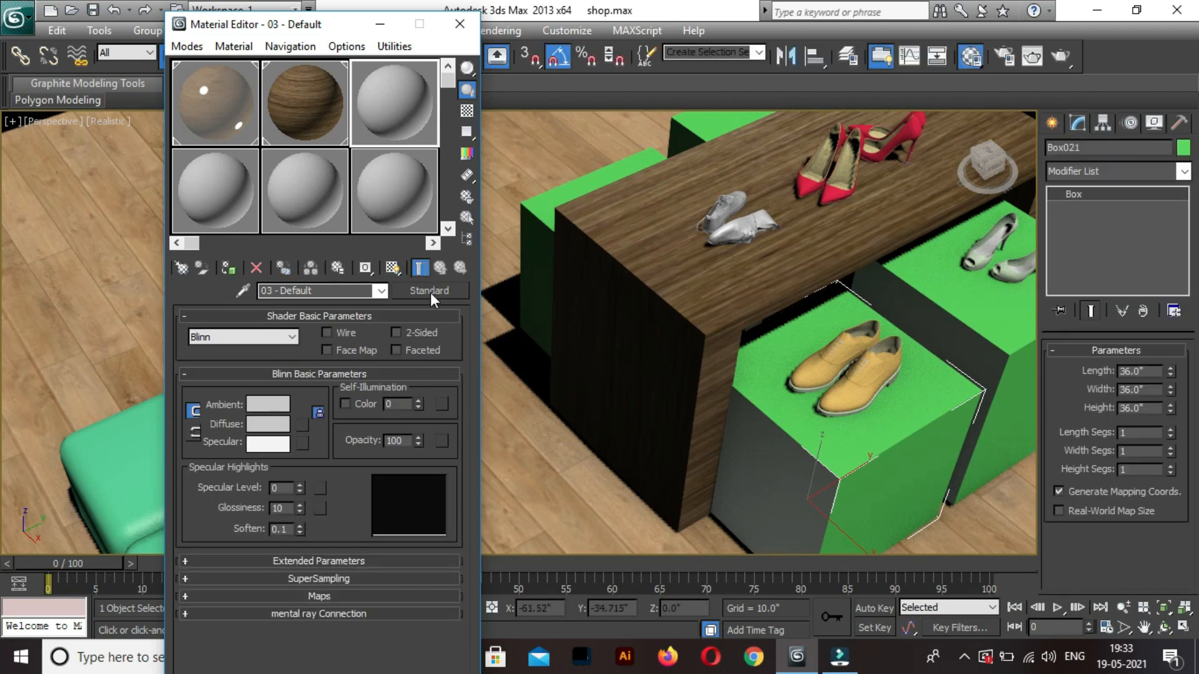
click(430, 291)
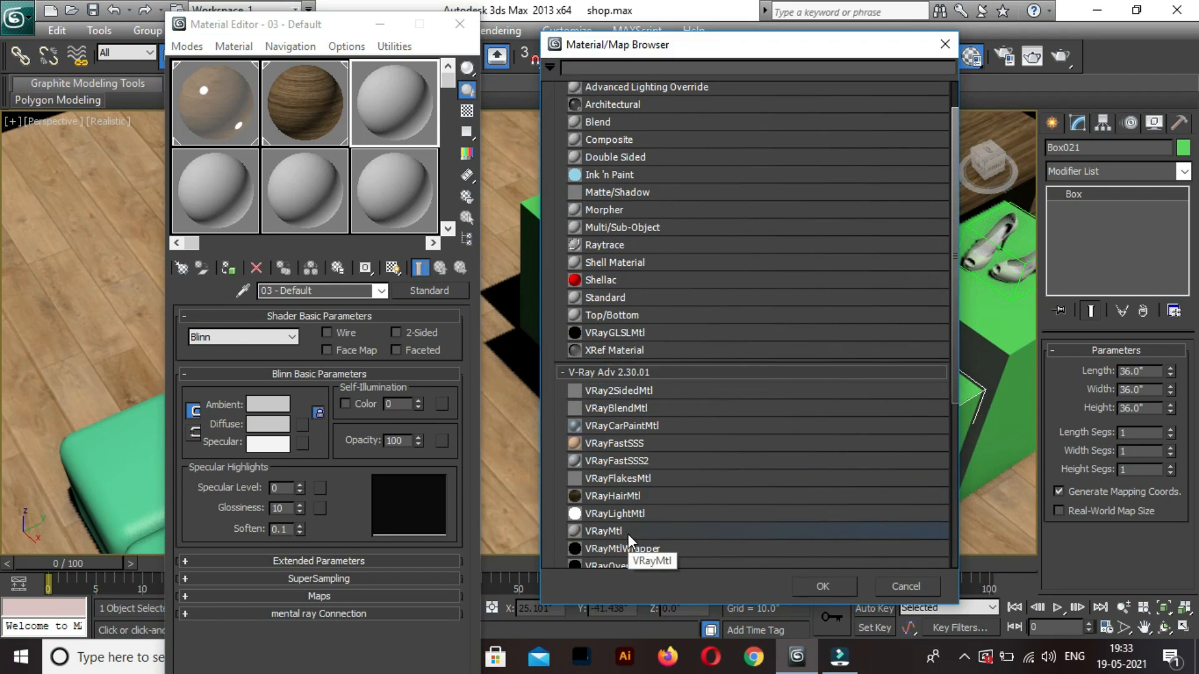
double_click(627, 536)
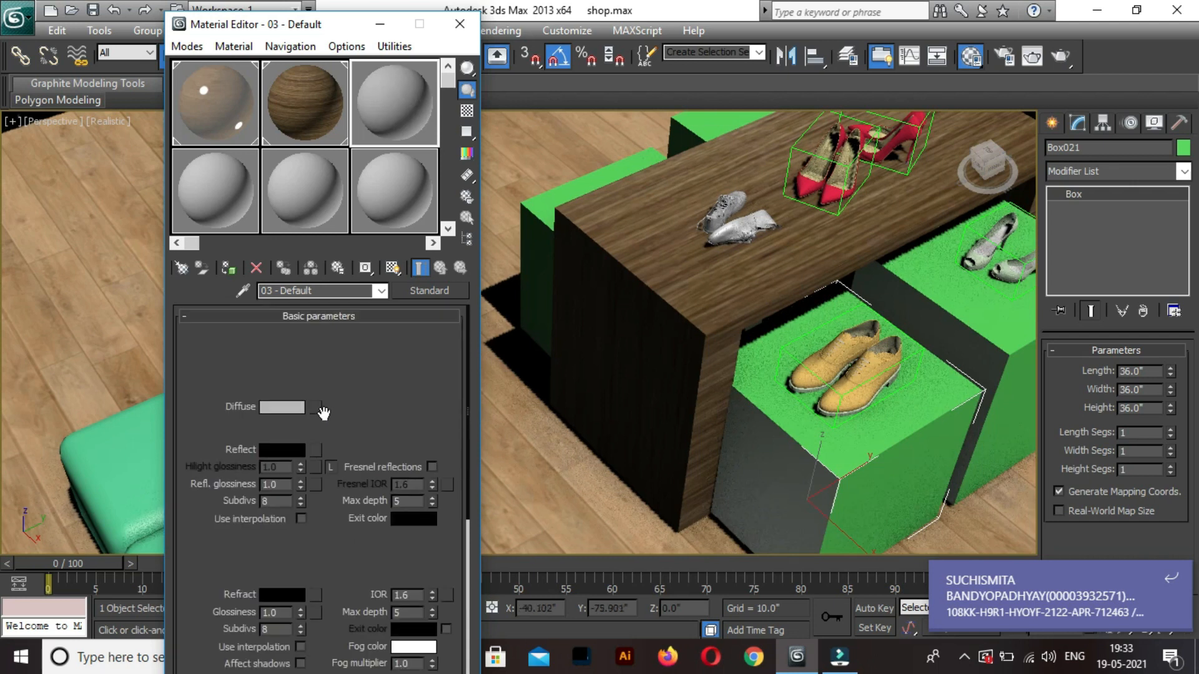
Load the light wood image ec6565c4db21ea33422da88ea9c6c378.jpg from the shop folder as the material's diffuse bitmap.
click(316, 407)
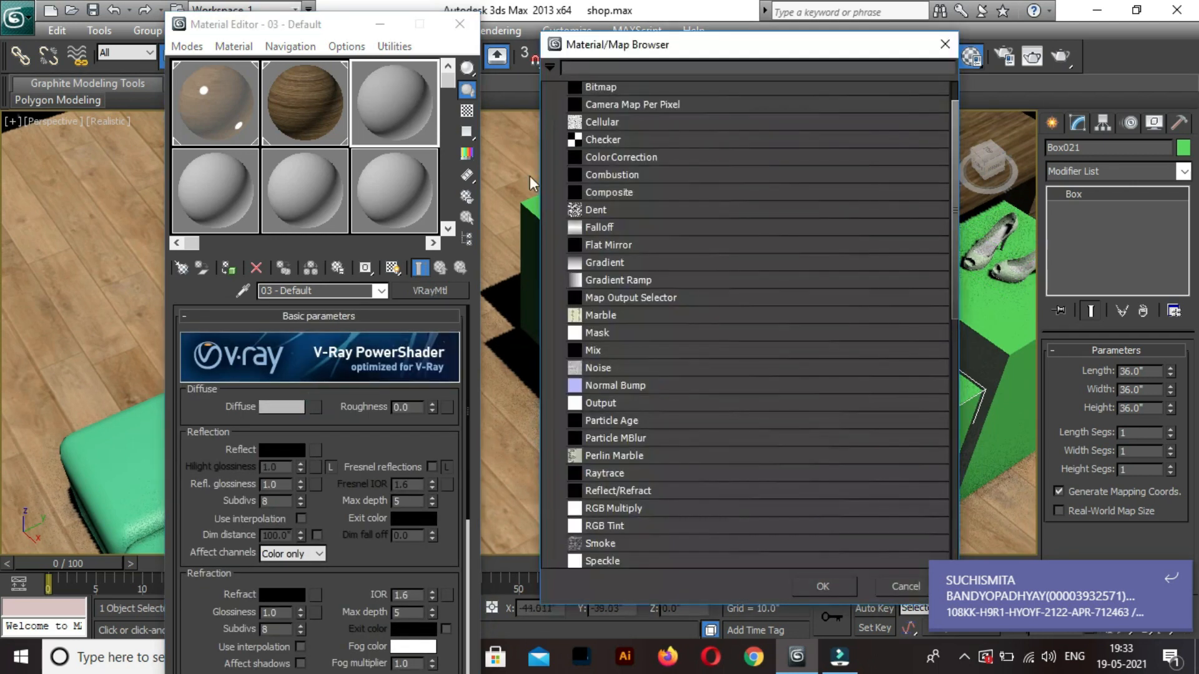
double_click(617, 89)
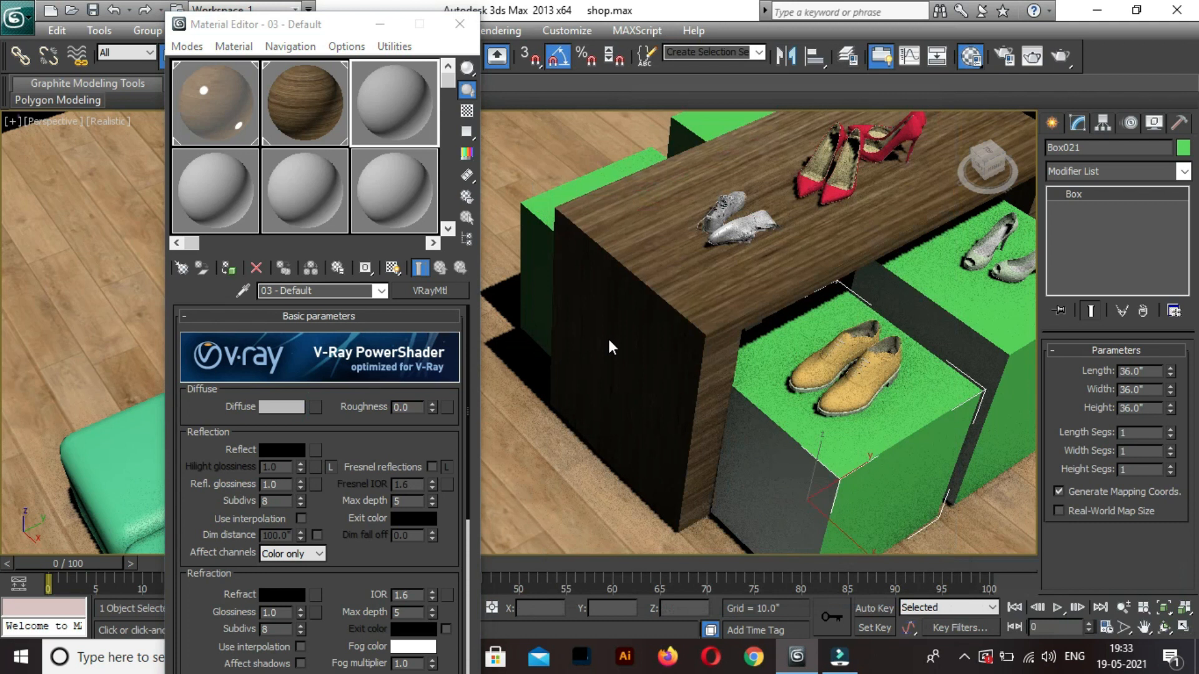
click(485, 195)
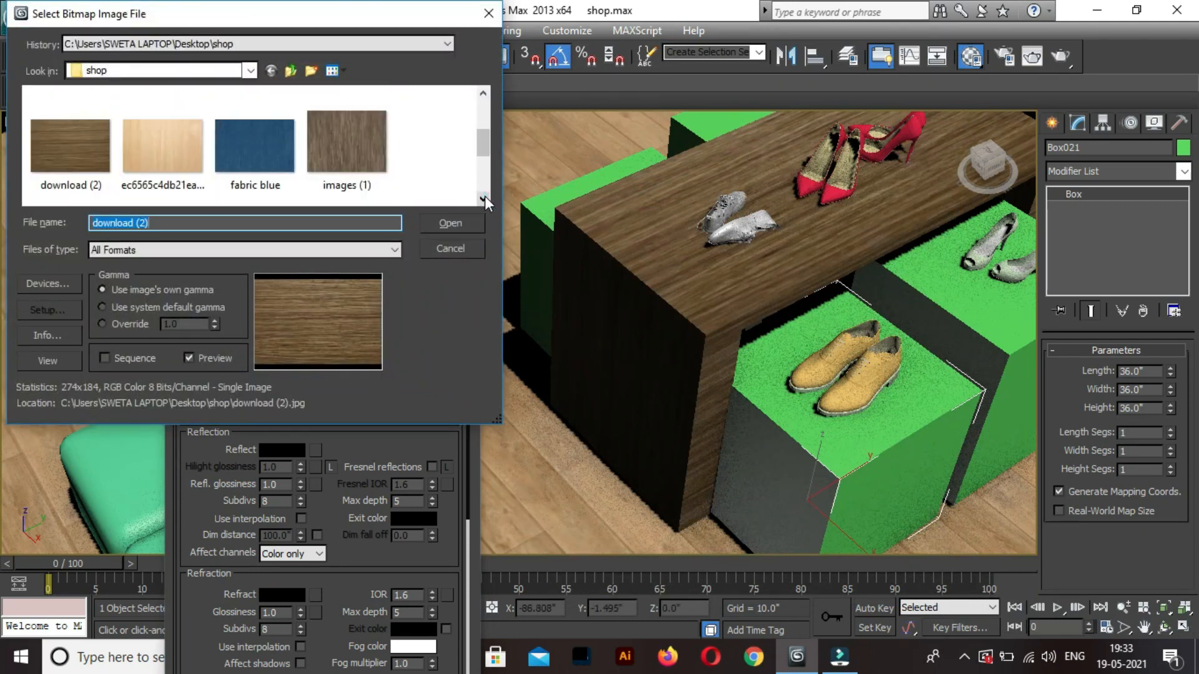
click(485, 196)
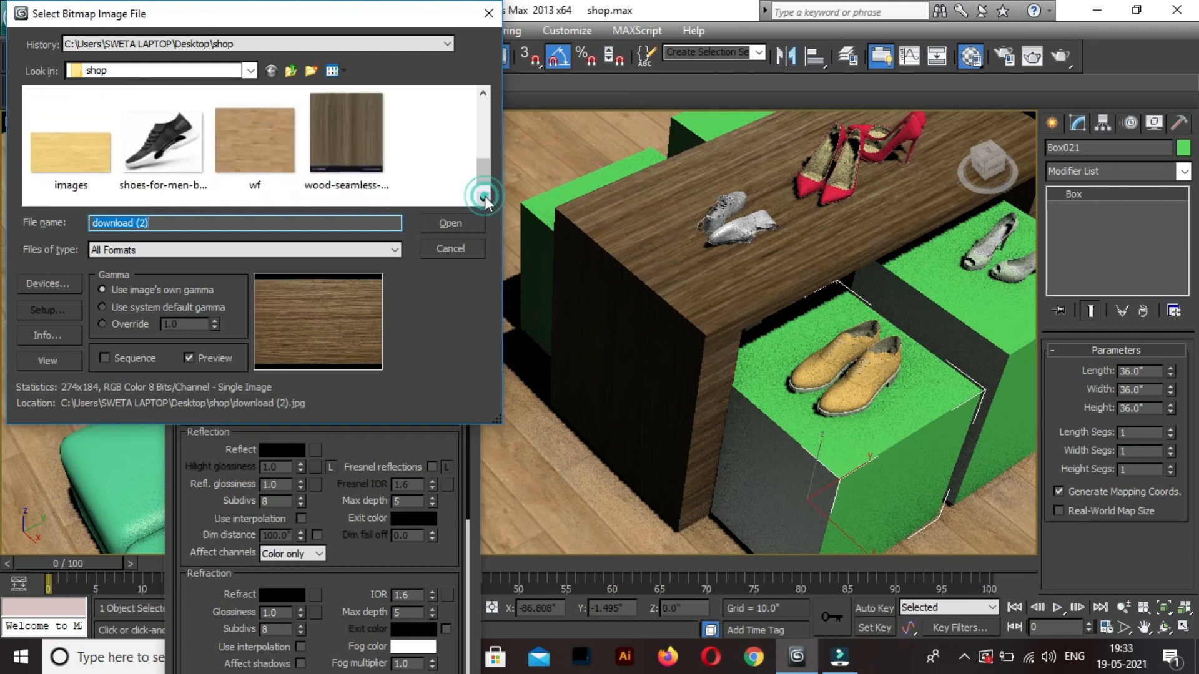
click(484, 198)
drag(485, 180, 487, 144)
double_click(188, 165)
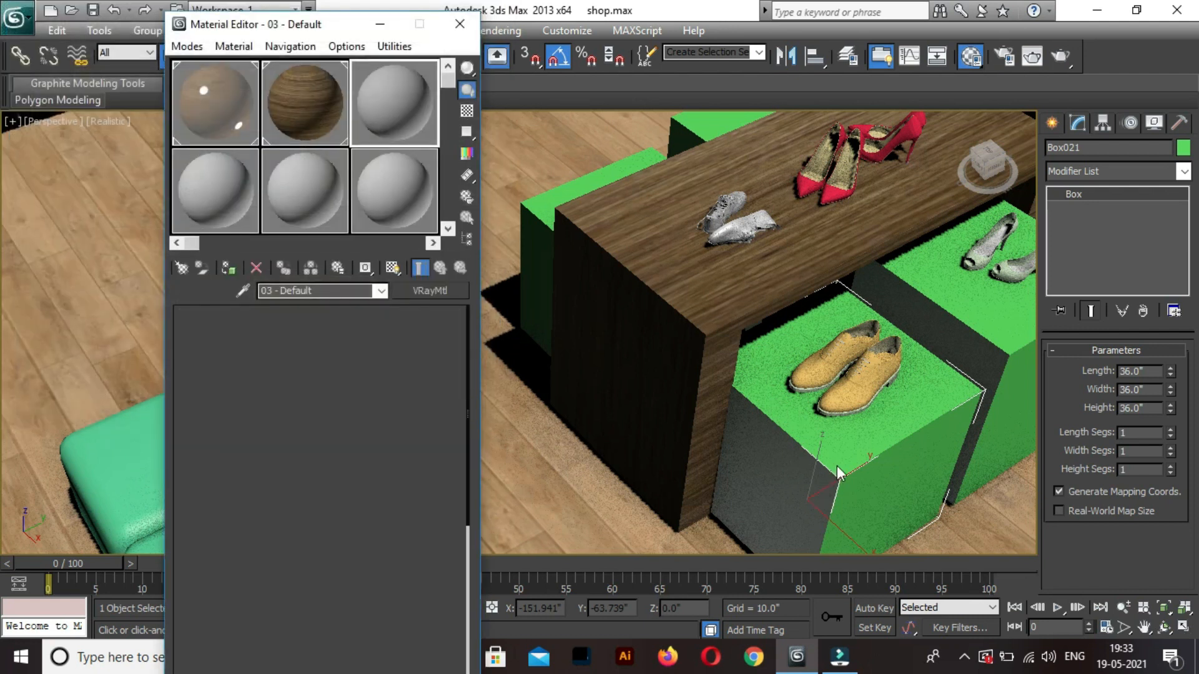
Assign the light wood material to the floor Box001 and the cube Box021, showing its texture in the viewport.
click(841, 456)
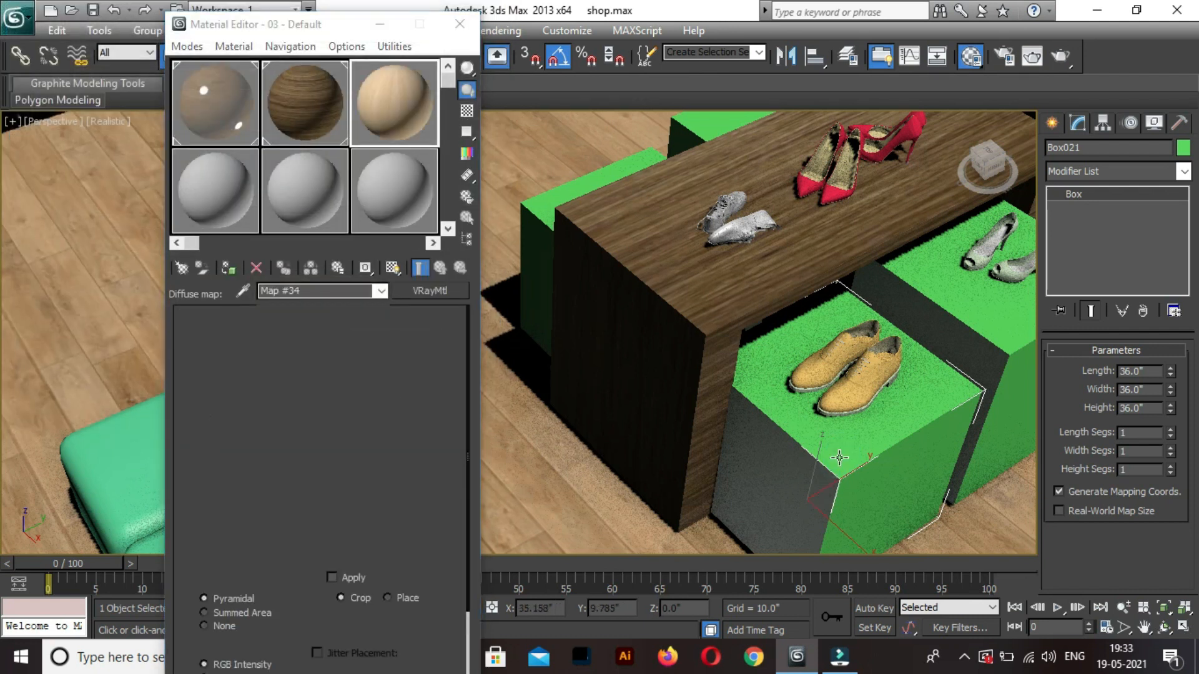
key(w)
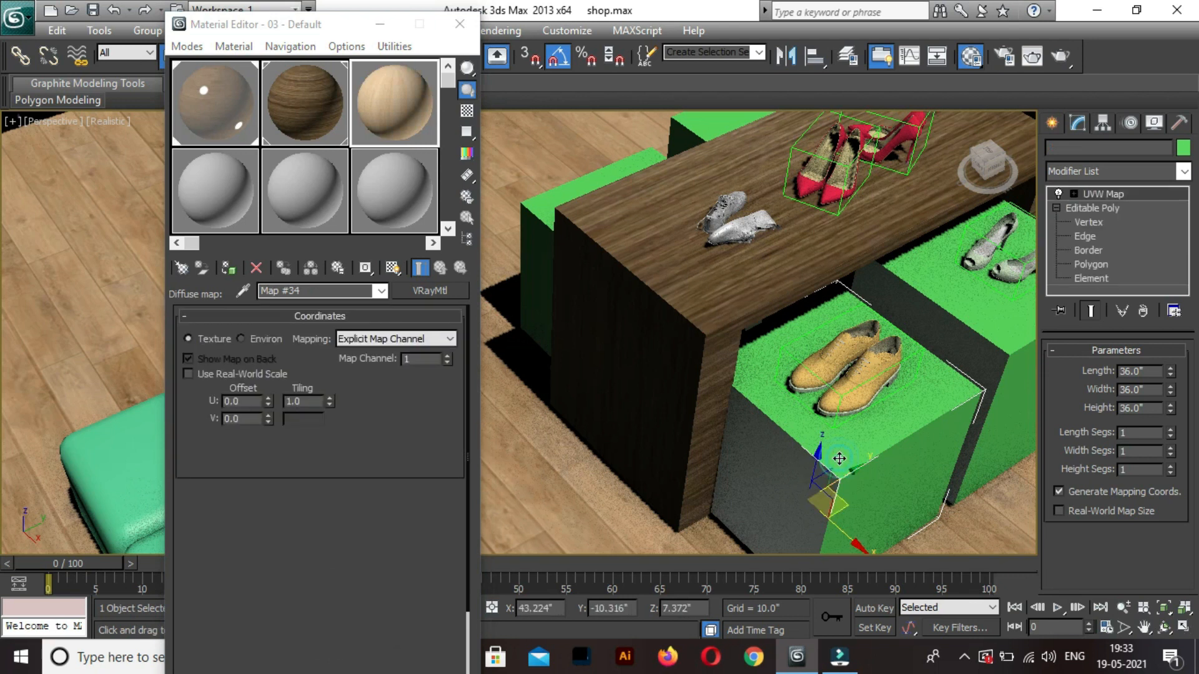
click(229, 268)
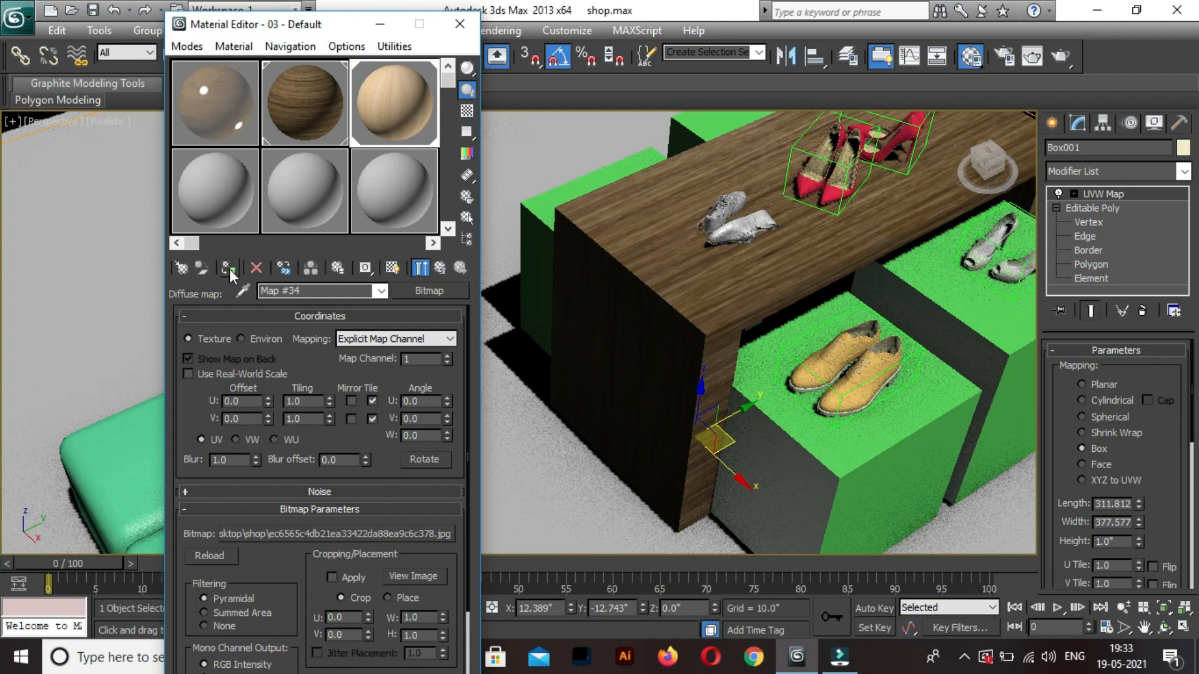
click(392, 267)
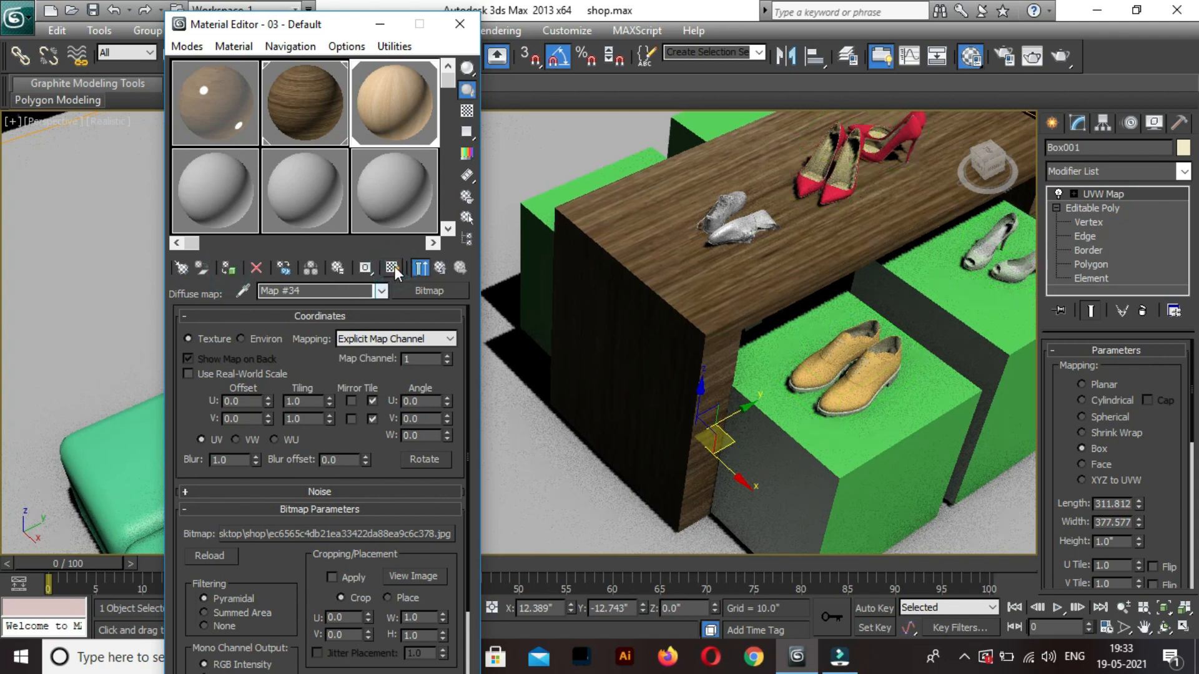
click(808, 457)
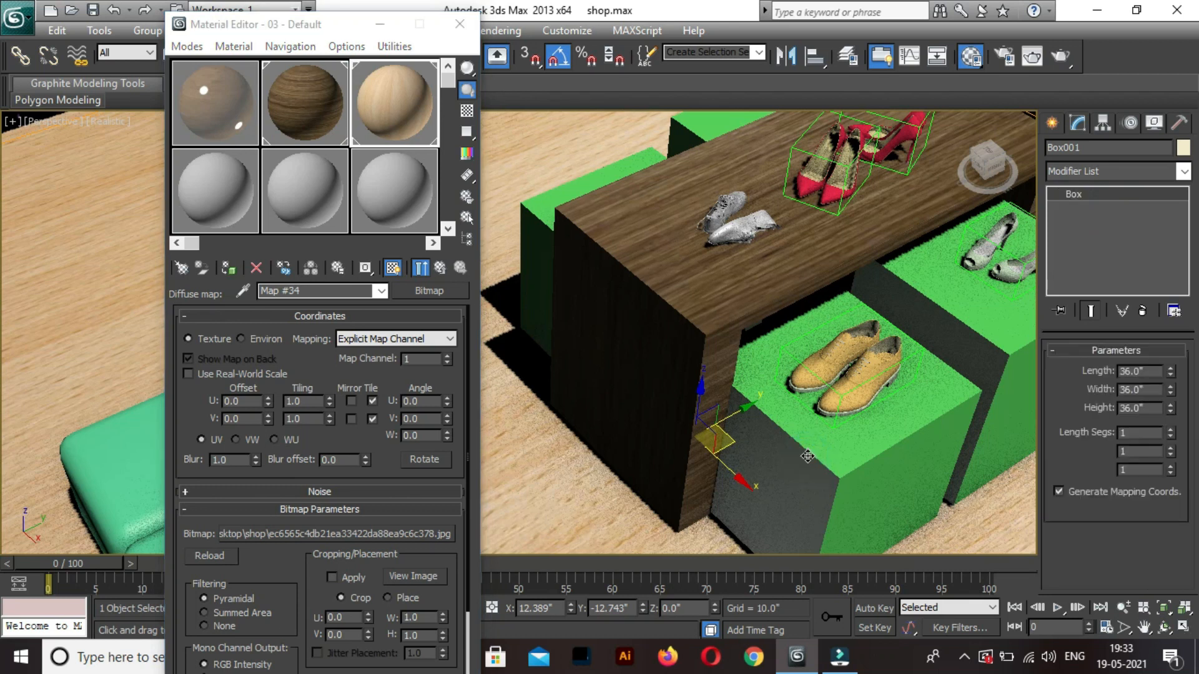
click(840, 456)
click(229, 268)
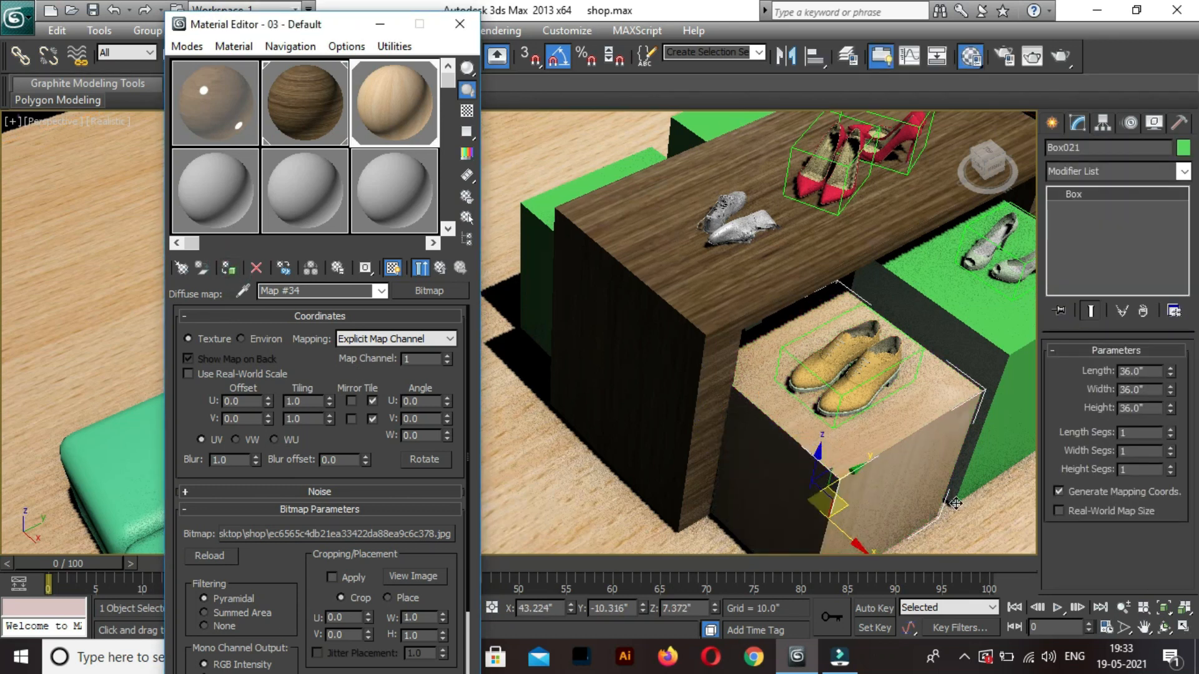
Add a UVW Map modifier with Box mapping to the light wood cube Box021 and adjust its mapping length.
middle_drag(854, 444, 846, 439)
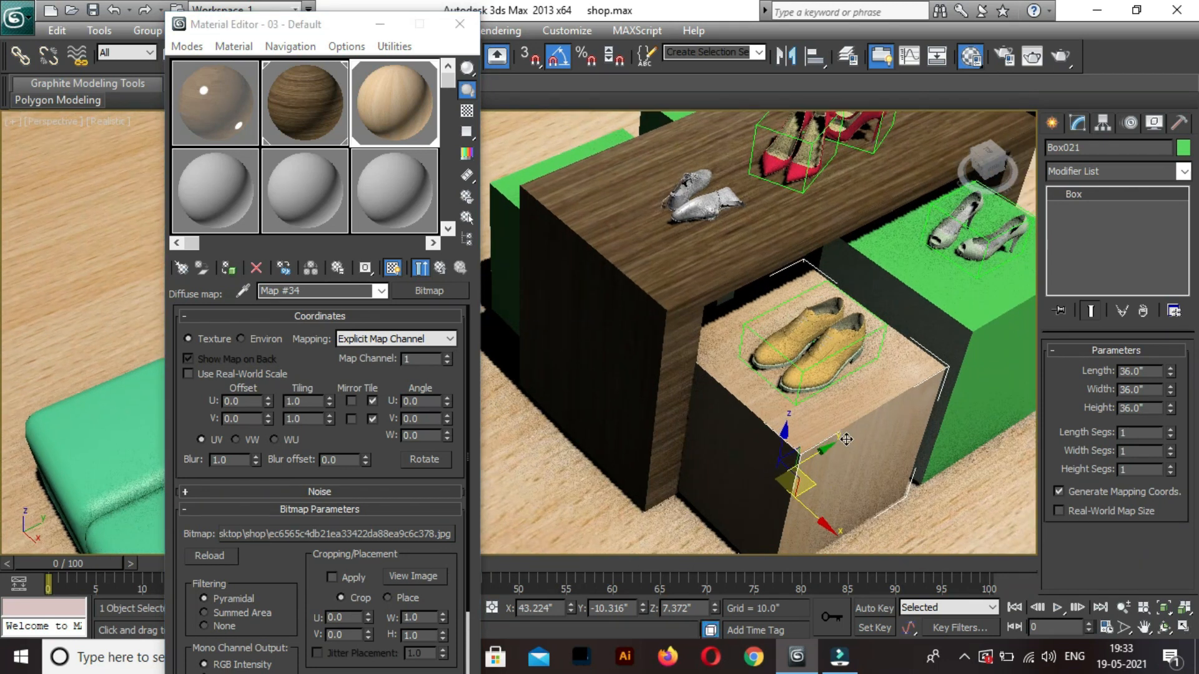
click(1132, 173)
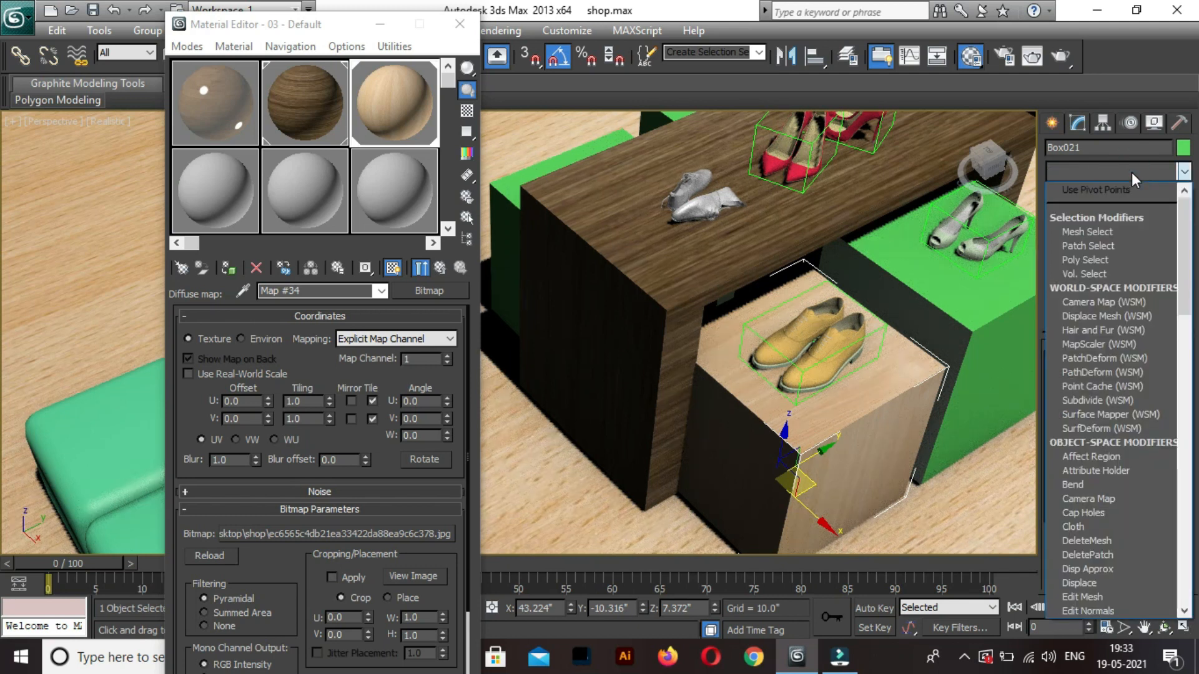
key(u)
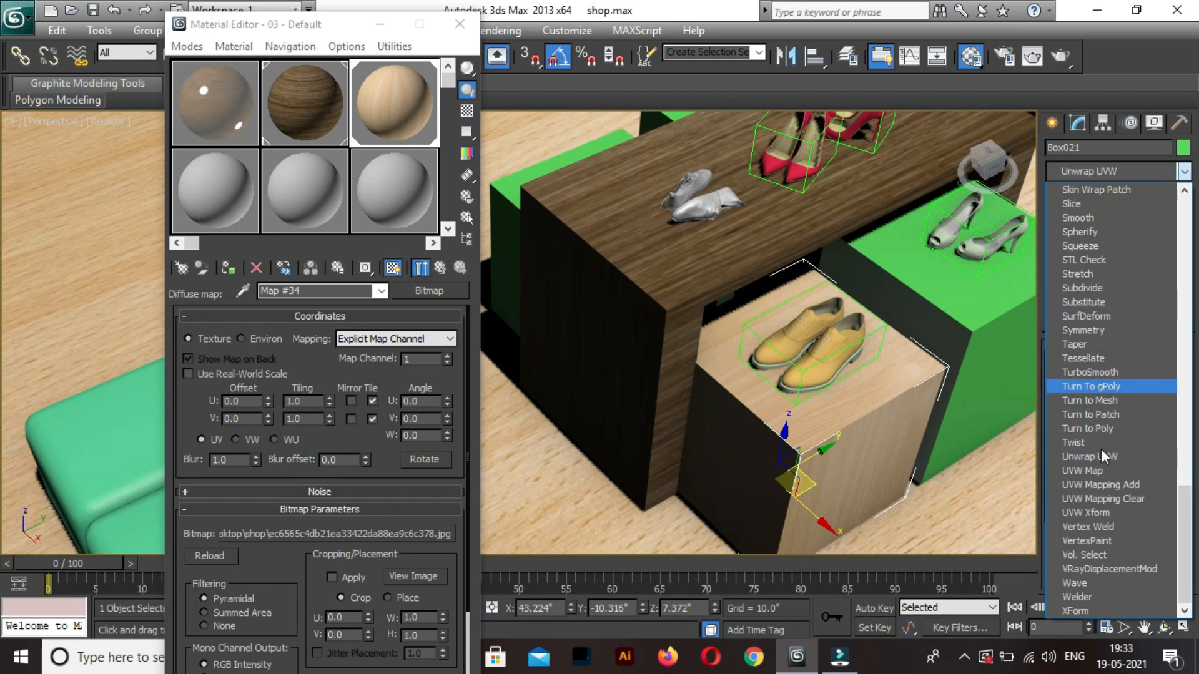
click(1099, 469)
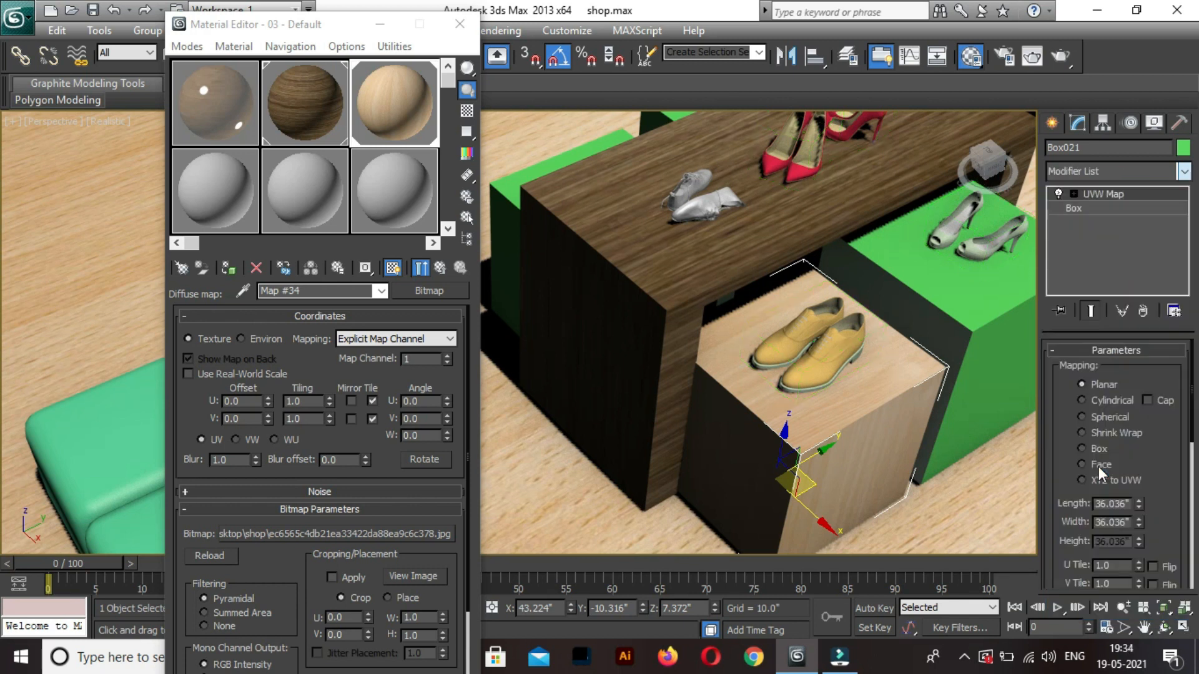
click(1096, 448)
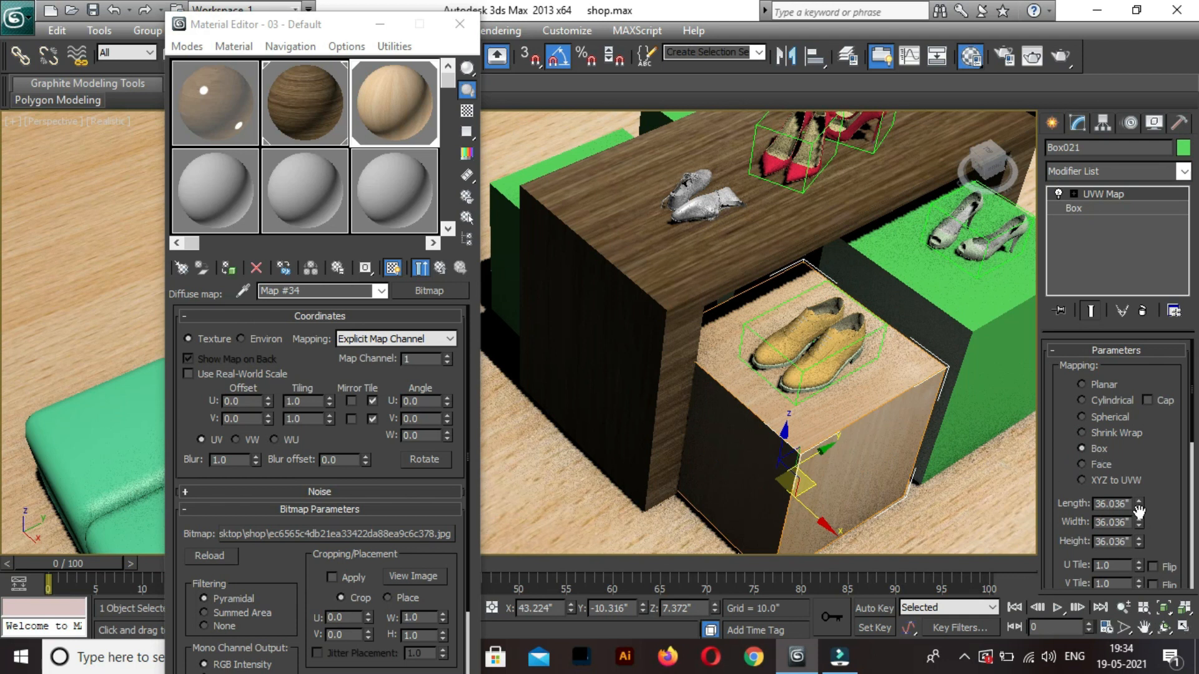
drag(1140, 508, 1145, 500)
Select the neighbouring green box Box020 and rename the dark wood material's diffuse map as desk.
click(978, 335)
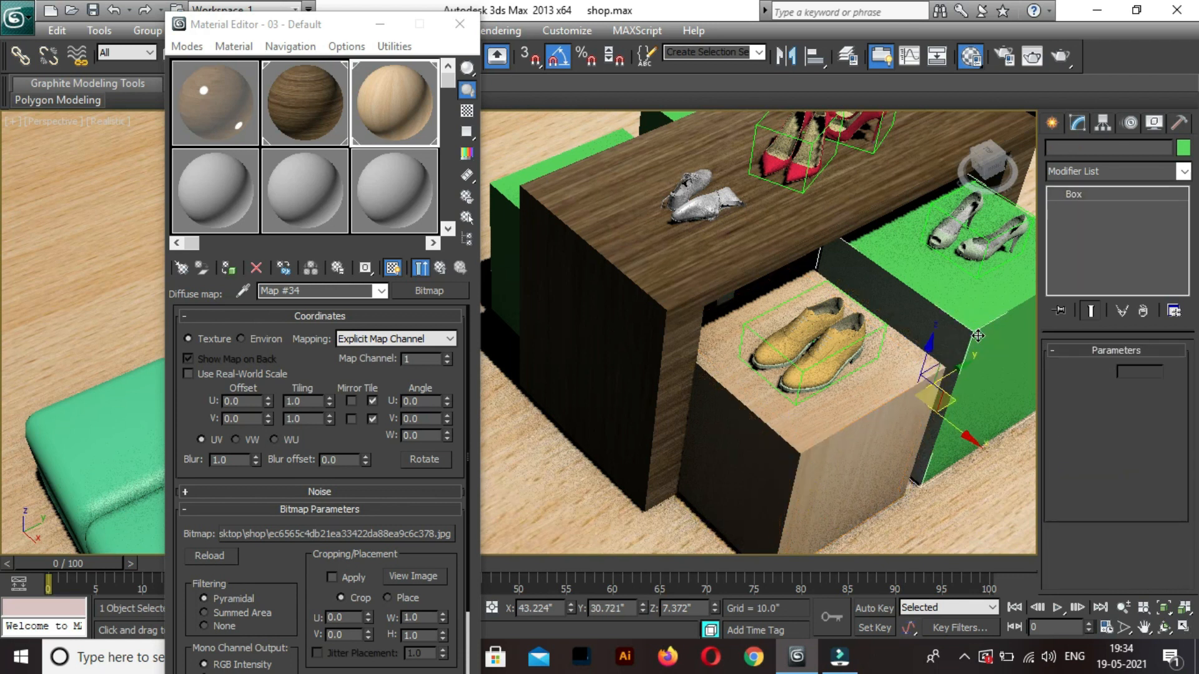
click(303, 107)
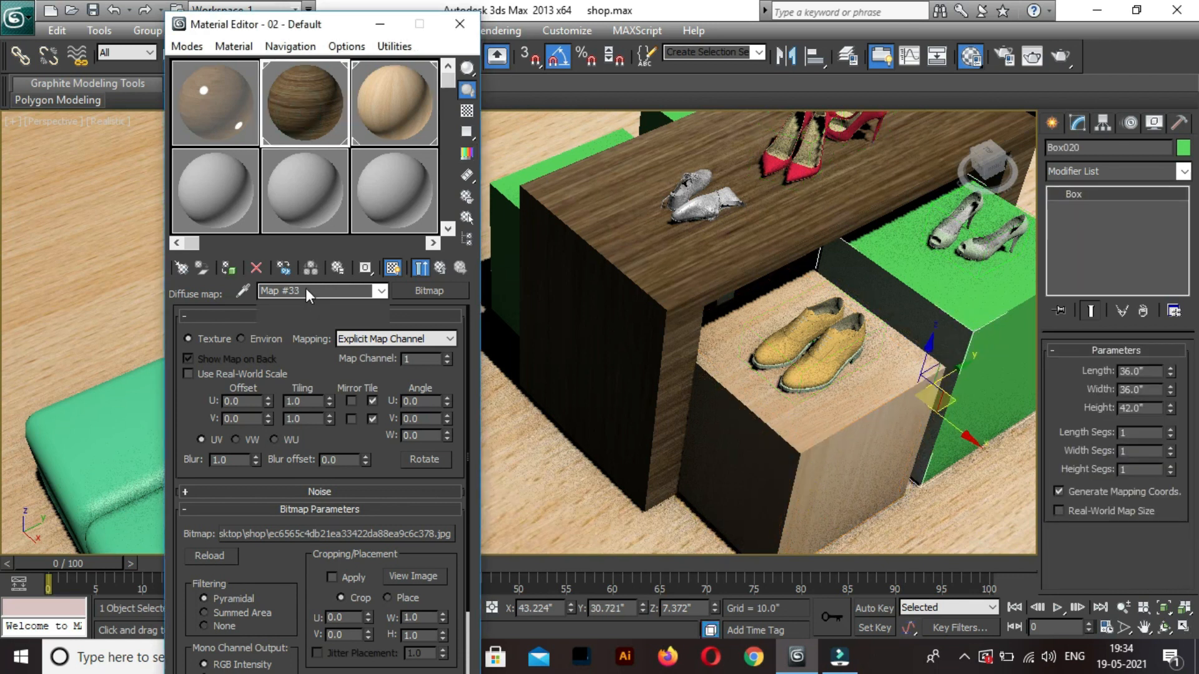
double_click(307, 291)
text(shelf)
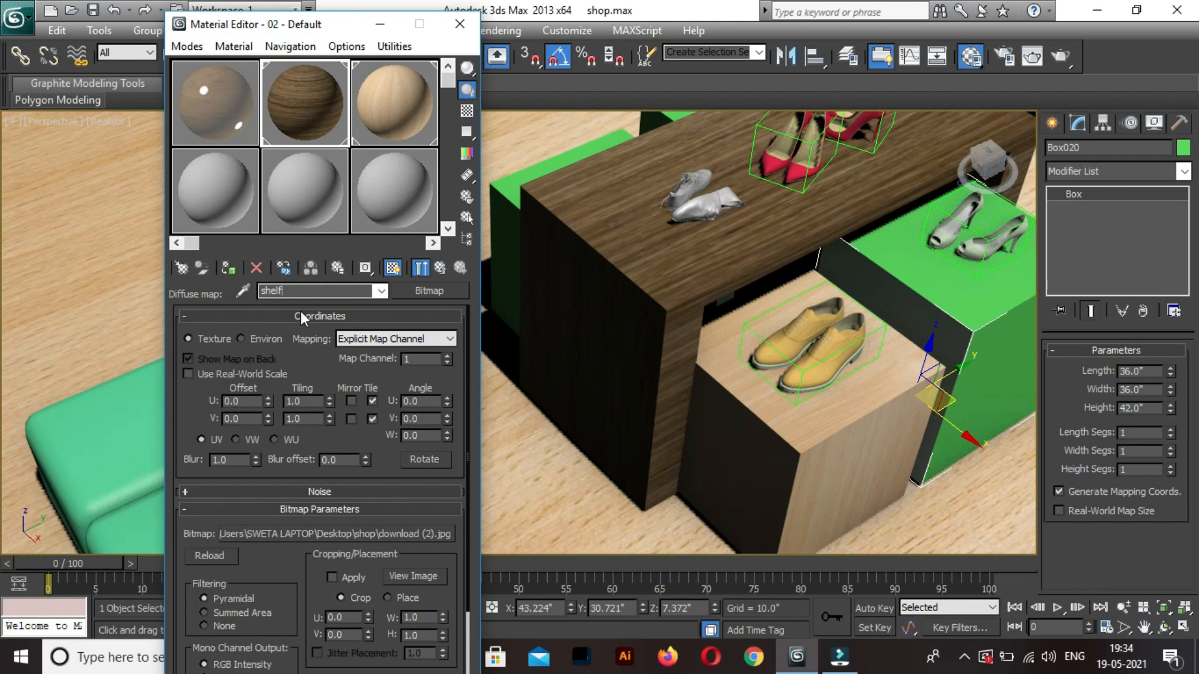
double_click(302, 292)
text(desk)
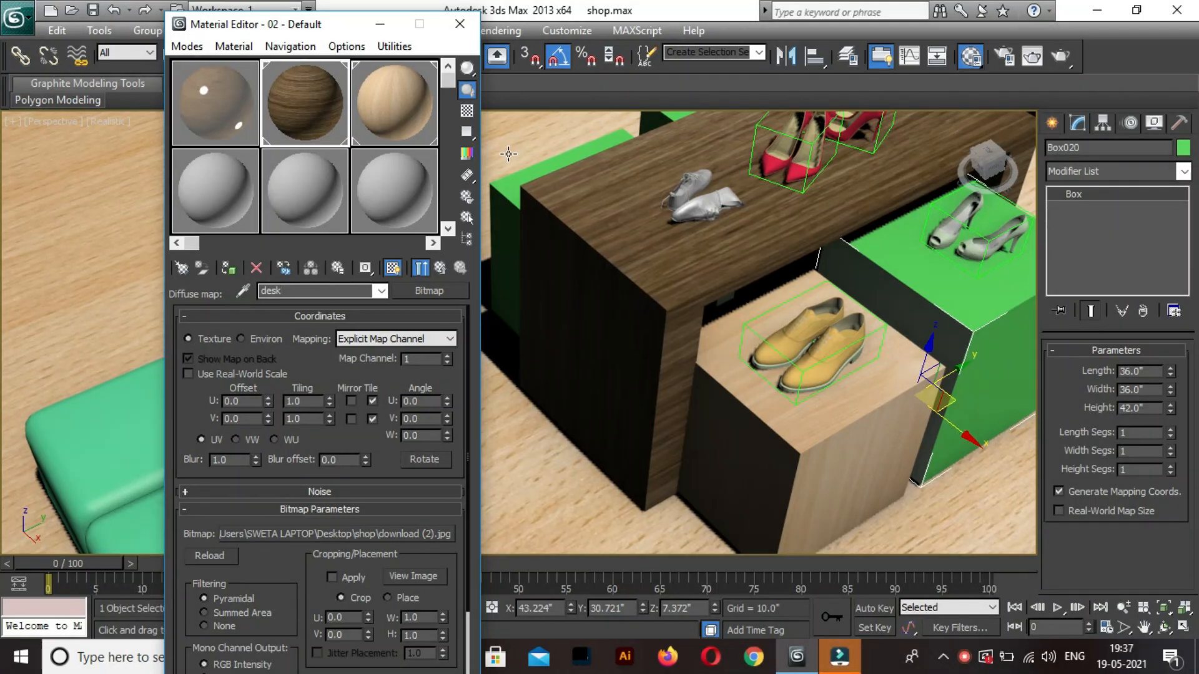
Turn the fourth sample material, 07 - Default, into a VRayMtl.
click(211, 200)
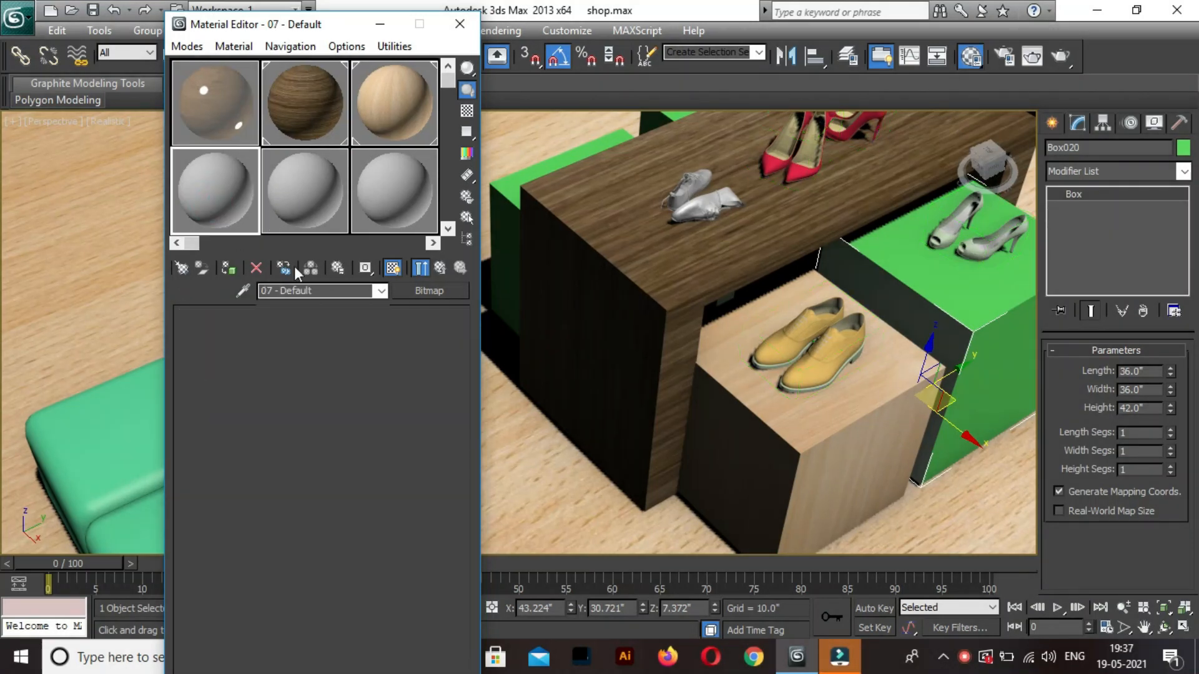
drag(319, 291, 172, 281)
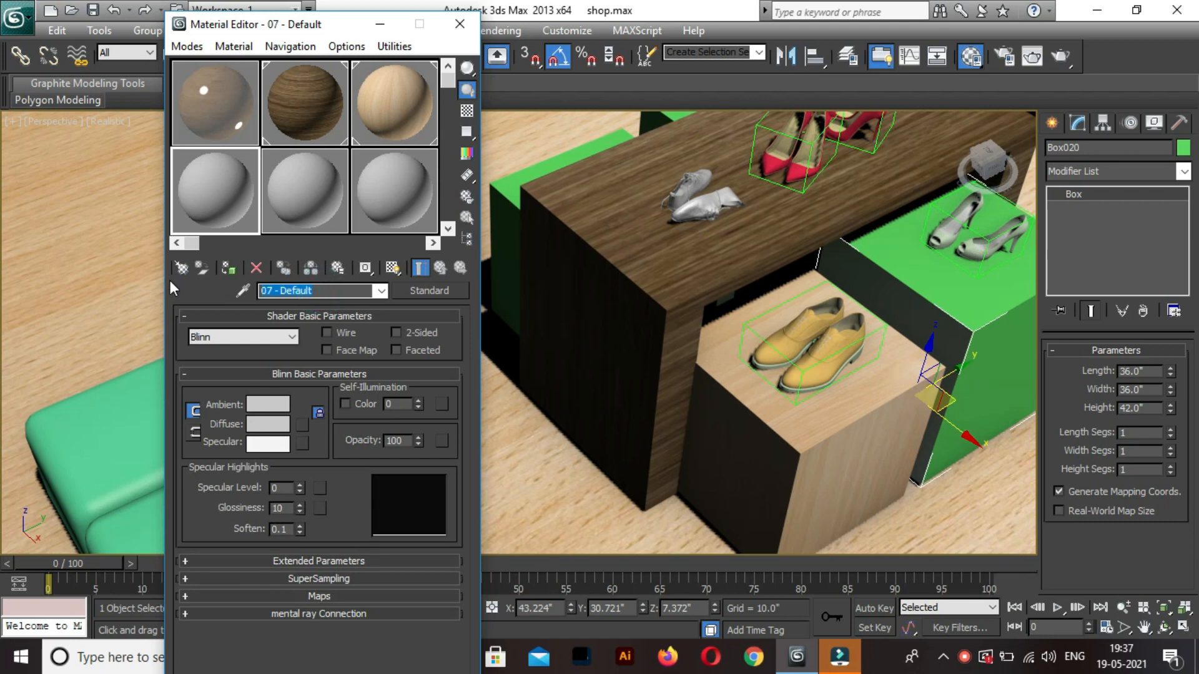
click(452, 296)
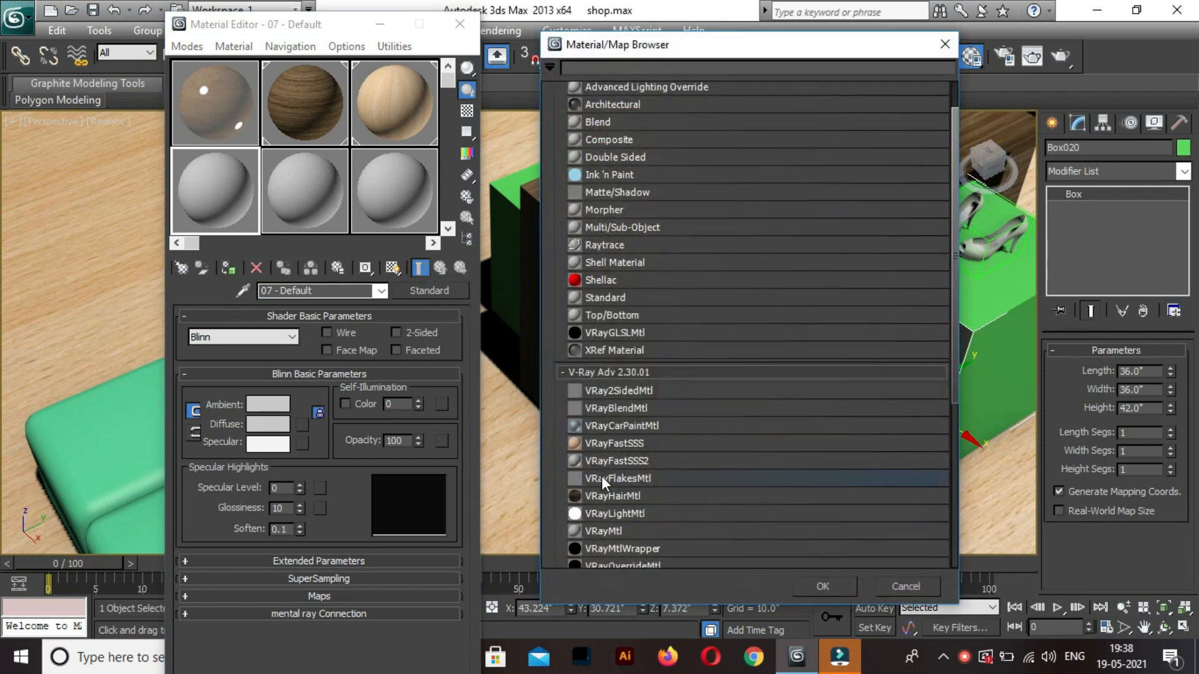
click(628, 531)
double_click(620, 511)
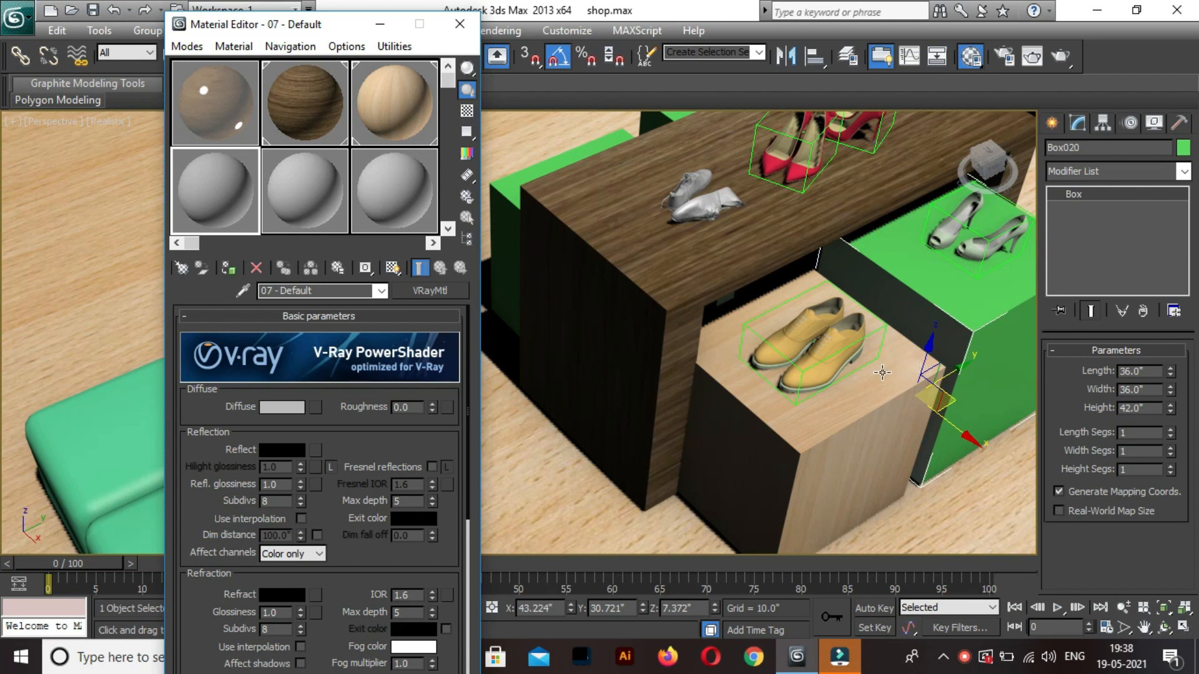
Load the image wood-seamless-texture-vector-8306475 from the shop folder as the diffuse bitmap of 07 - Default.
click(316, 408)
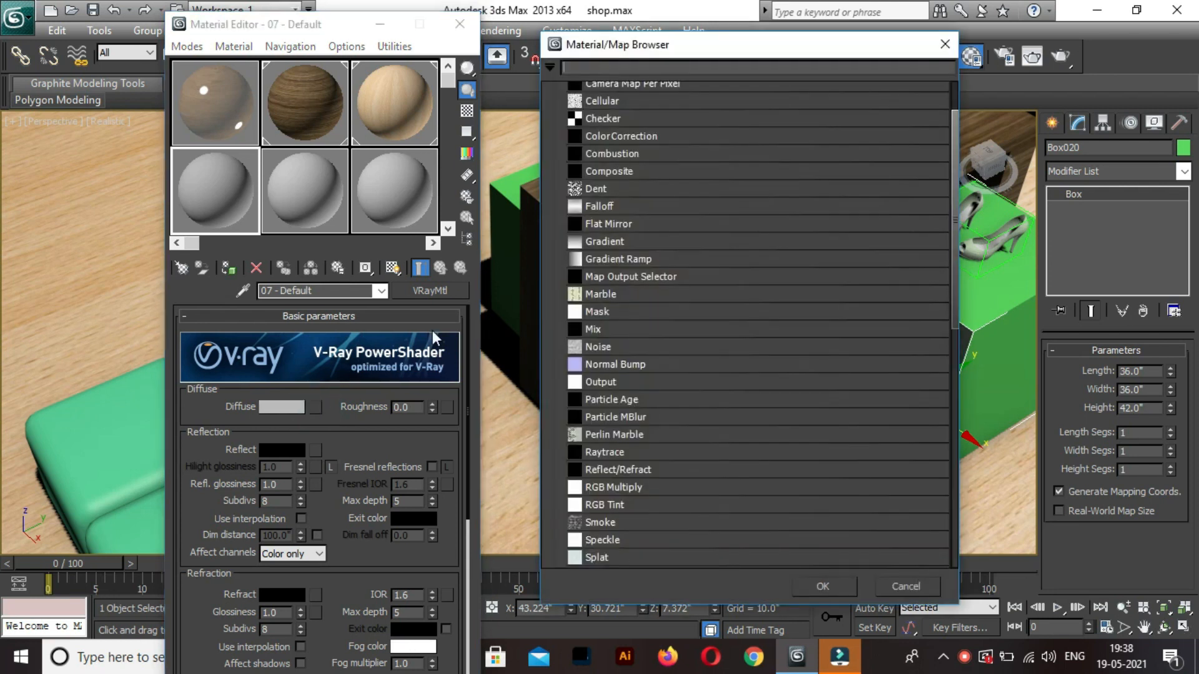
scroll(598, 188, up, 1)
double_click(612, 89)
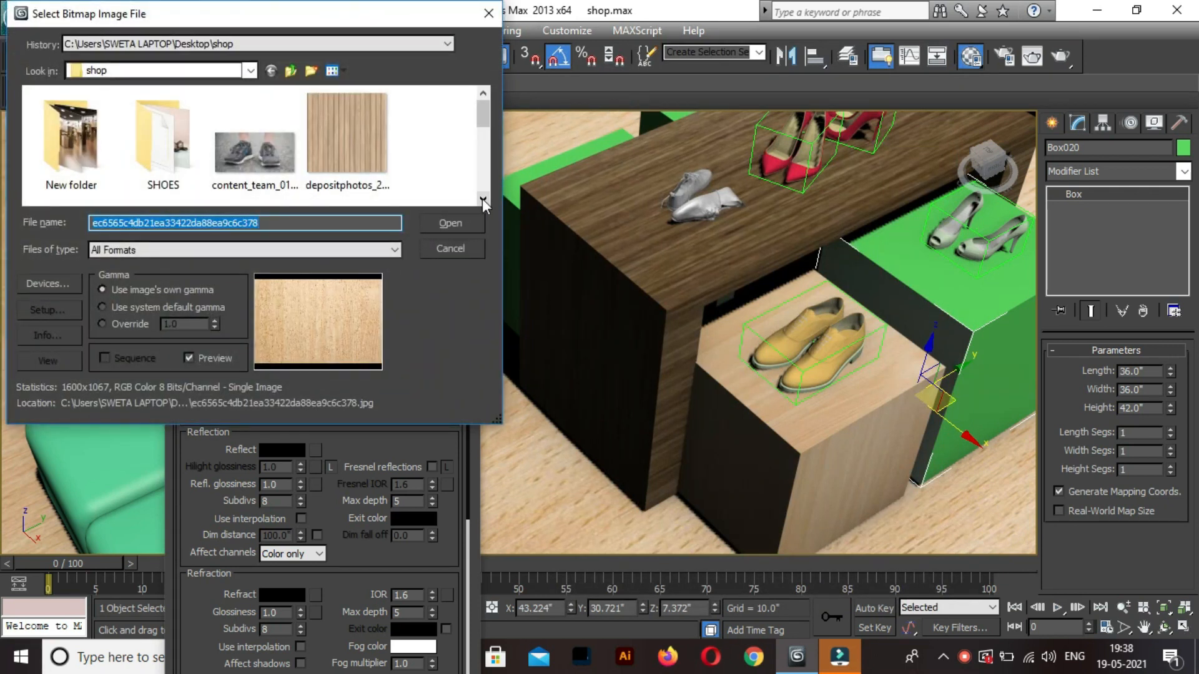
click(483, 199)
click(482, 200)
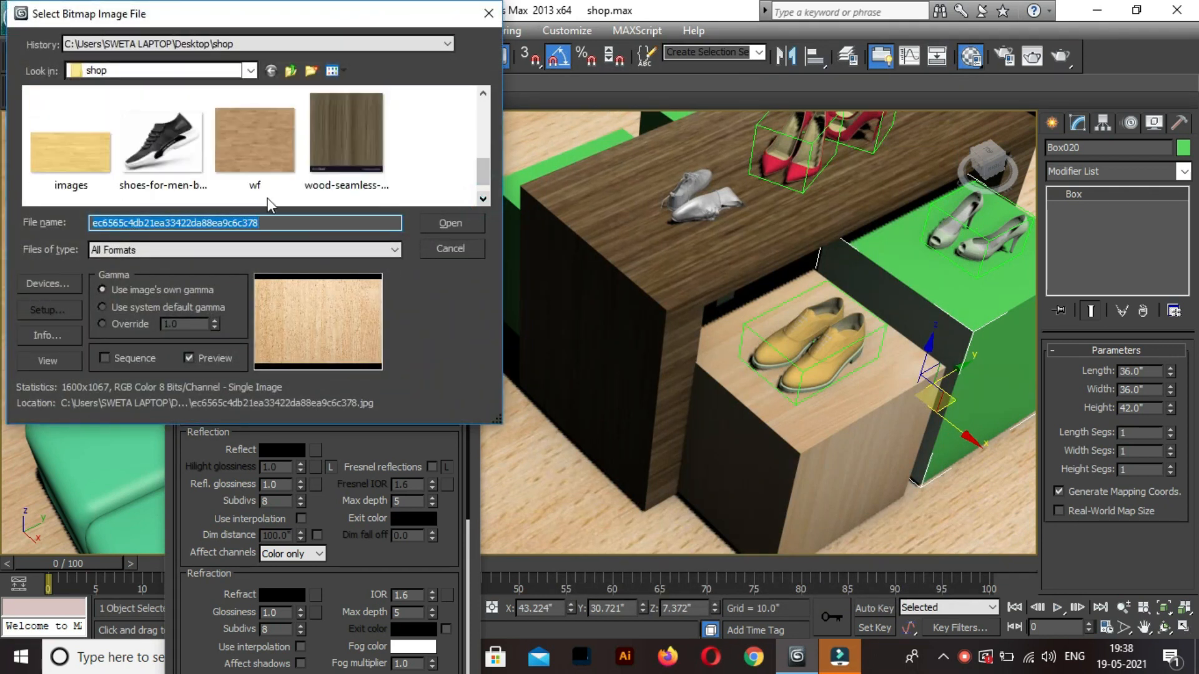
scroll(346, 157, up, 1)
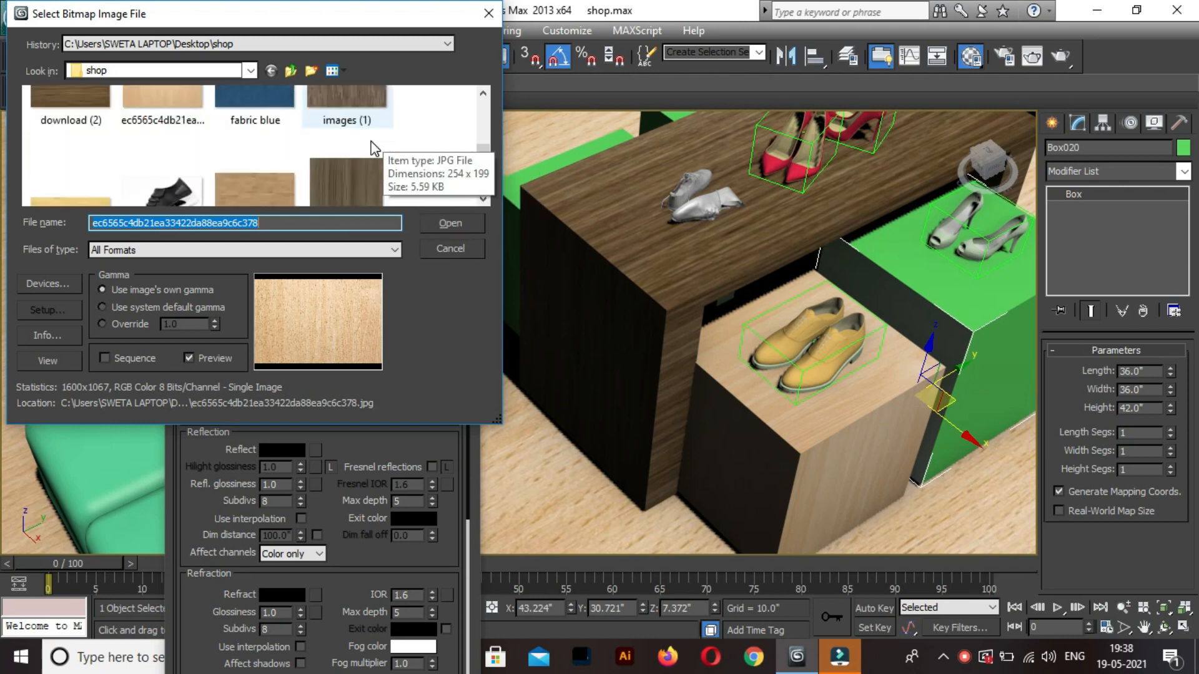
scroll(371, 147, down, 1)
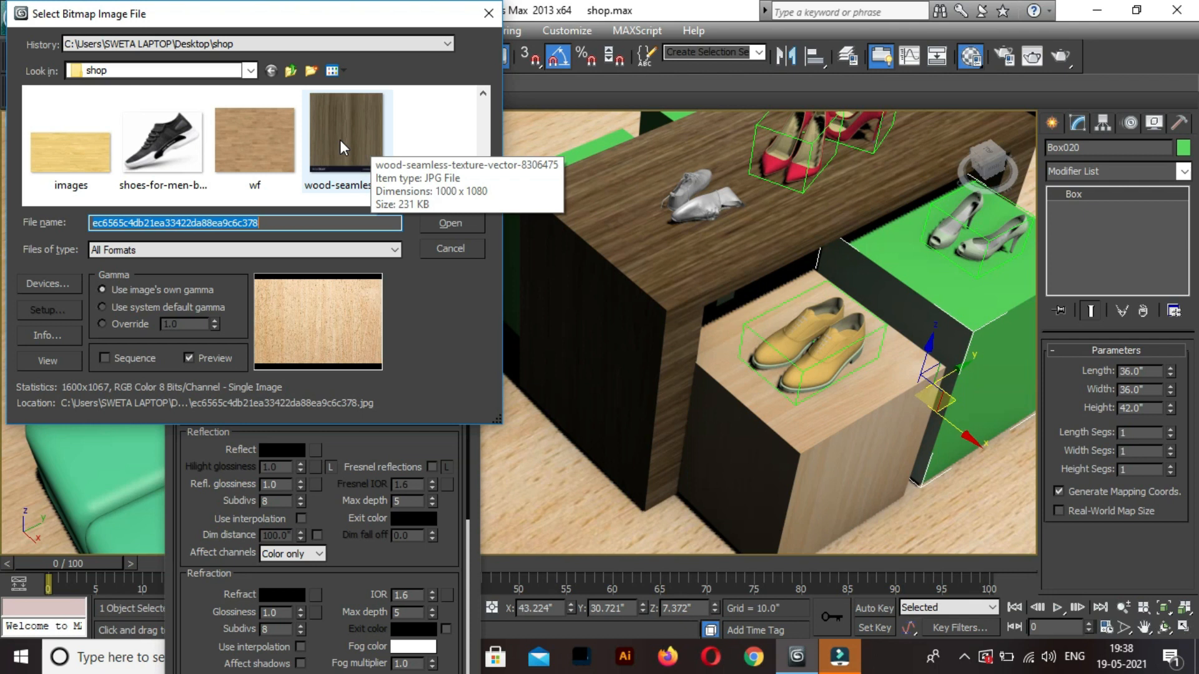
double_click(339, 140)
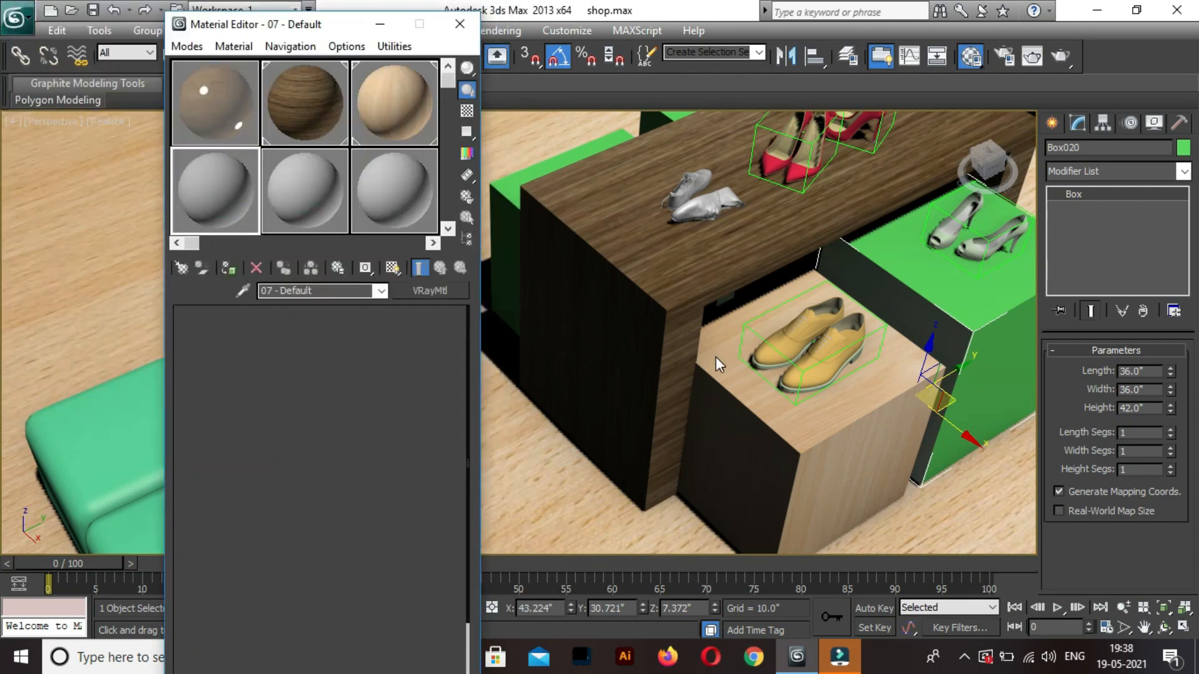
Crop the VectorStock strip off the diffuse bitmap of 07 - Default at a height of 0.928 and apply the crop.
double_click(225, 197)
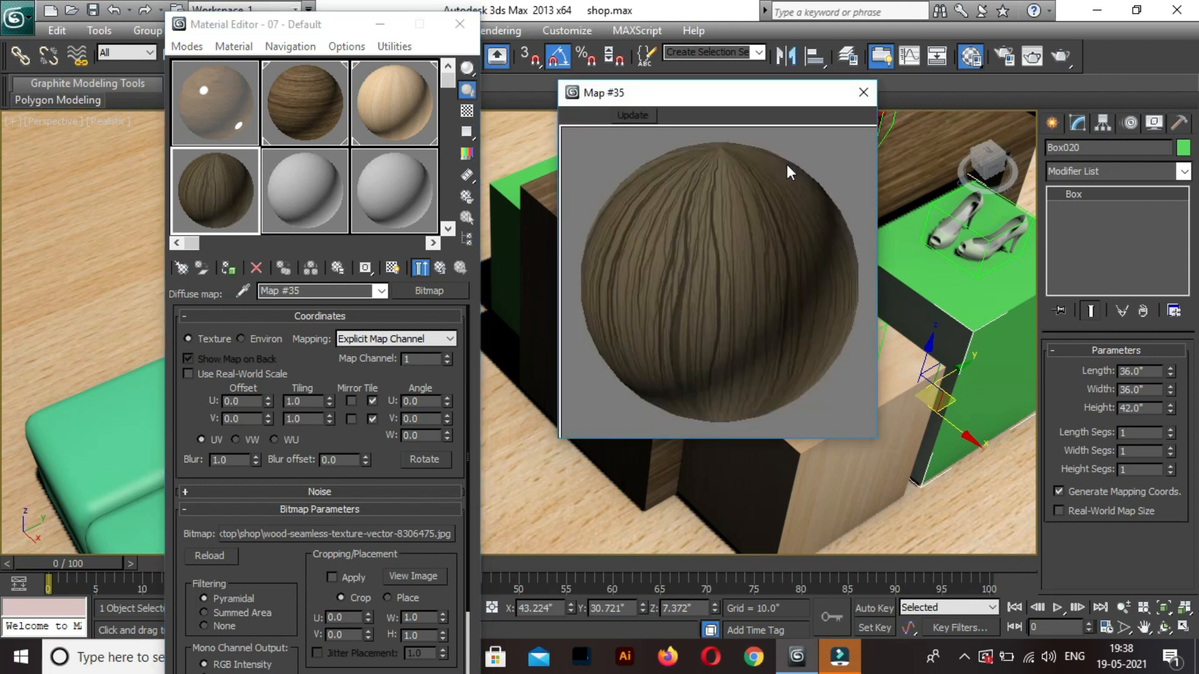
click(863, 93)
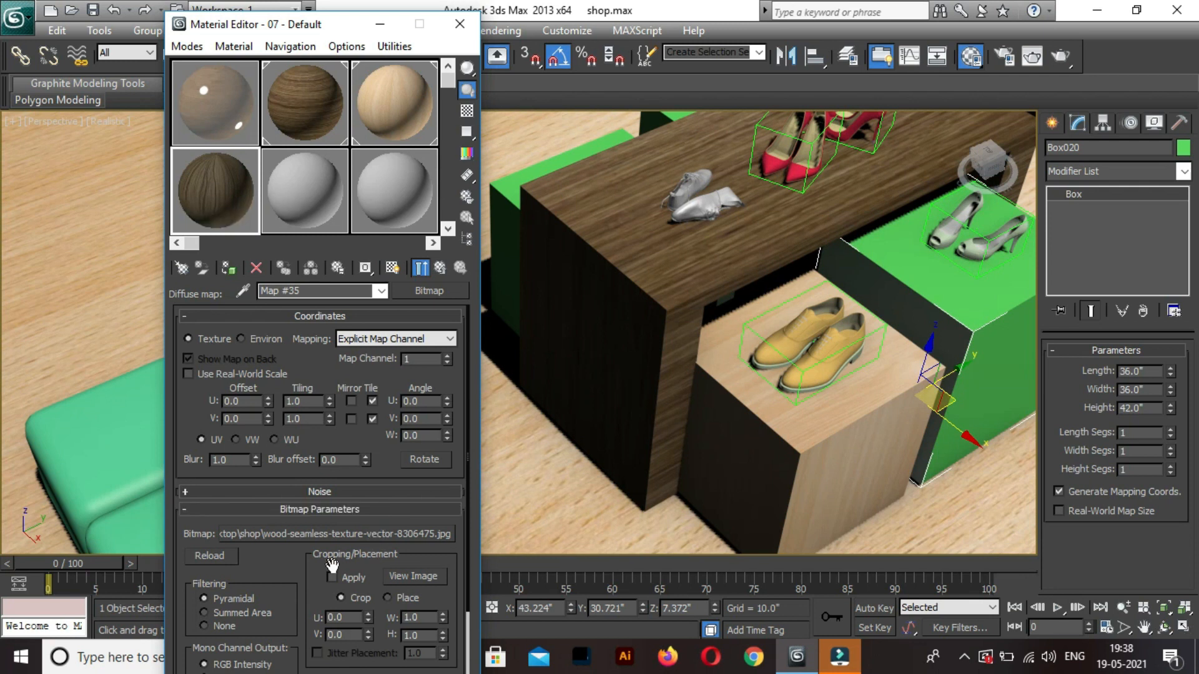
click(412, 576)
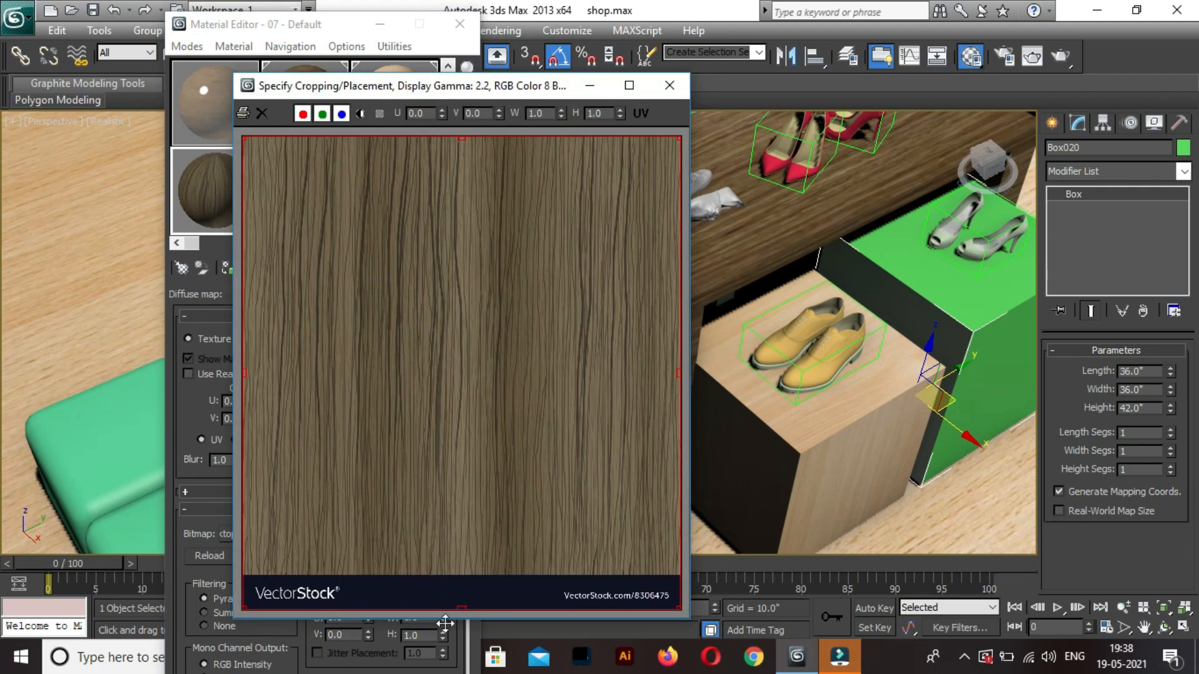
drag(461, 609, 460, 576)
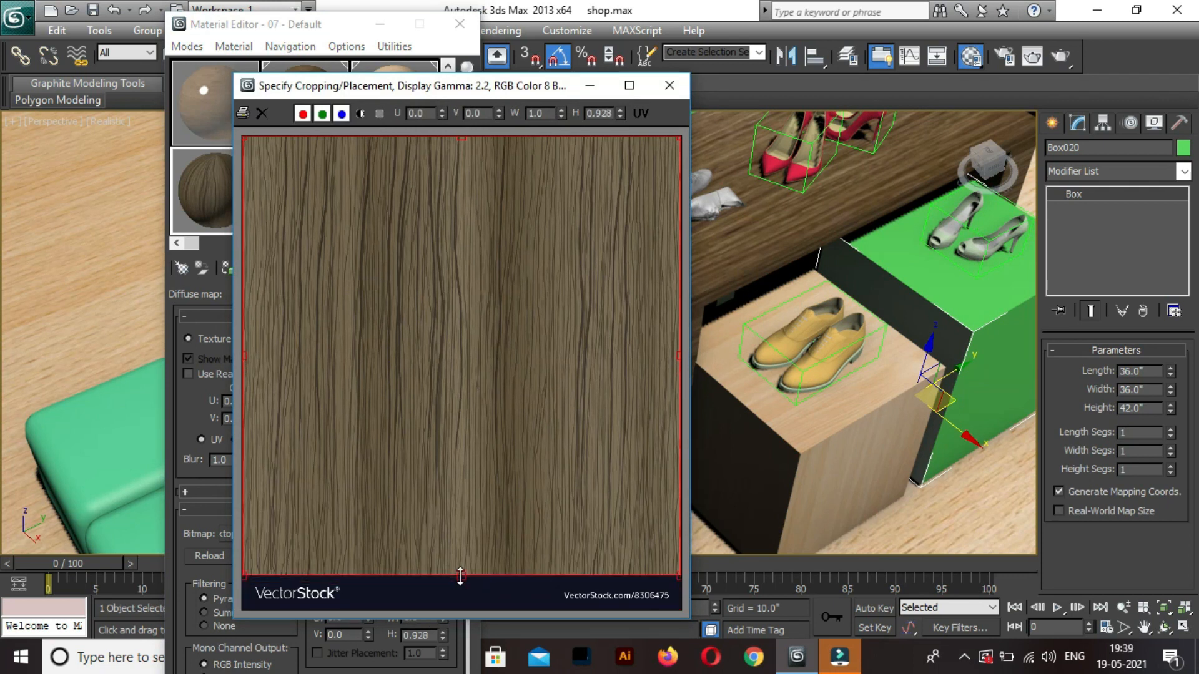
click(673, 85)
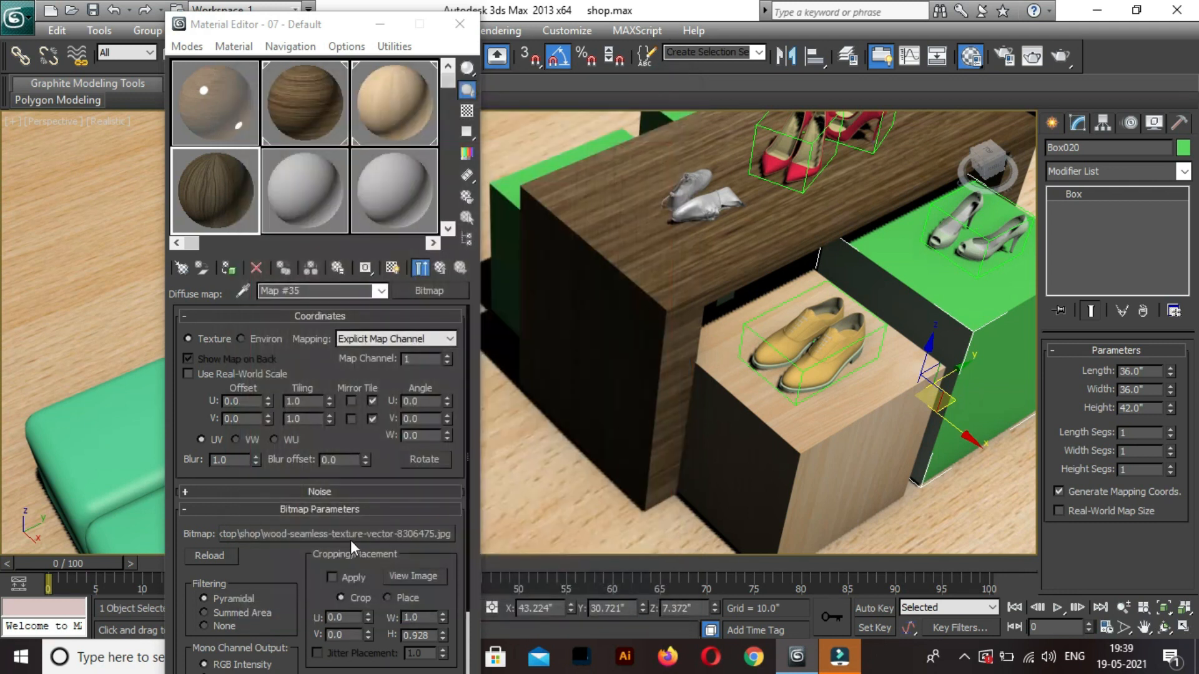
click(332, 577)
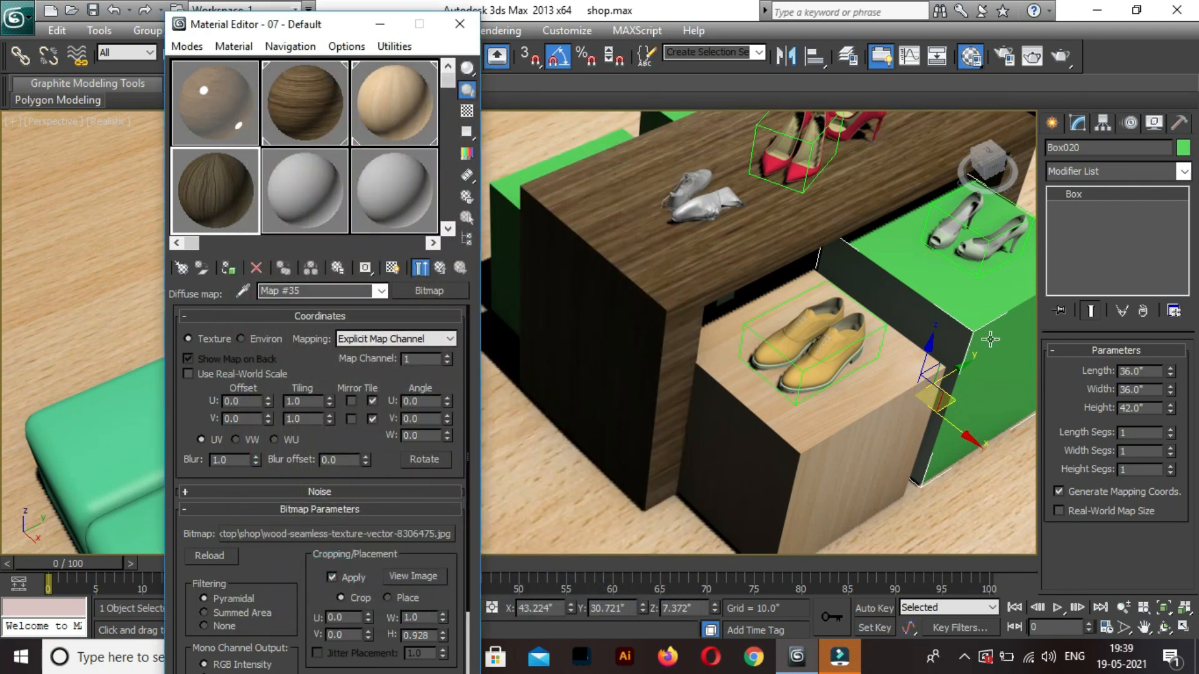
Assign the dark wood material 07 - Default to the green box Box020 and show its texture in the viewport.
click(1003, 315)
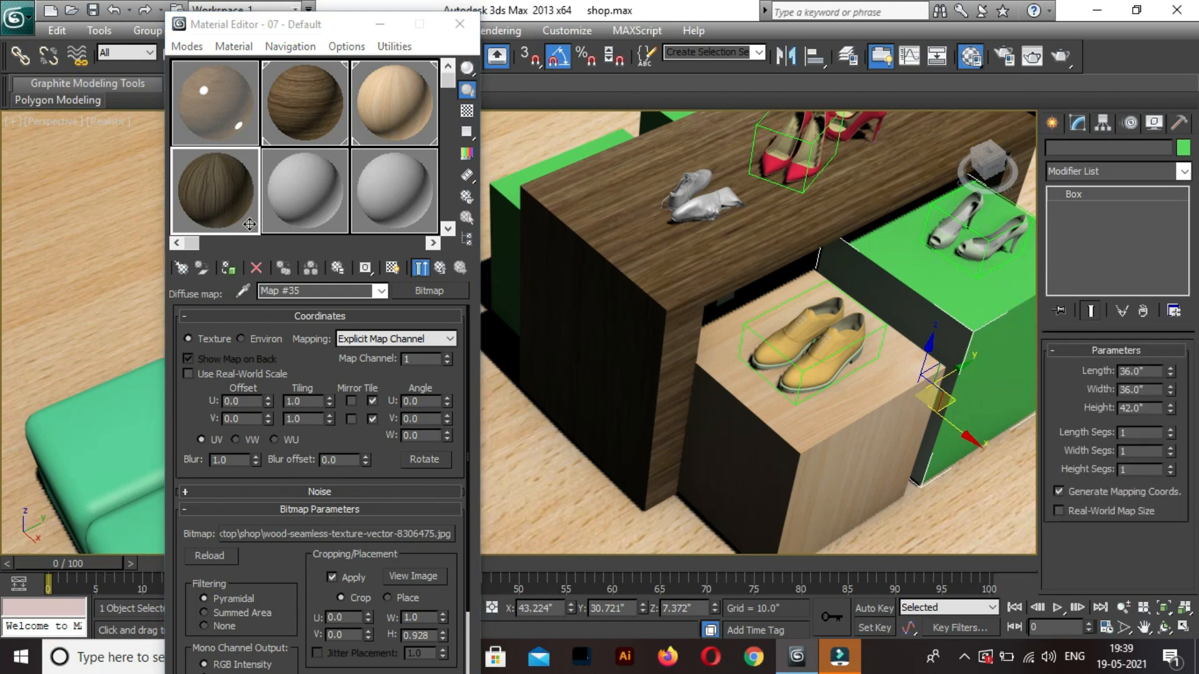
click(229, 268)
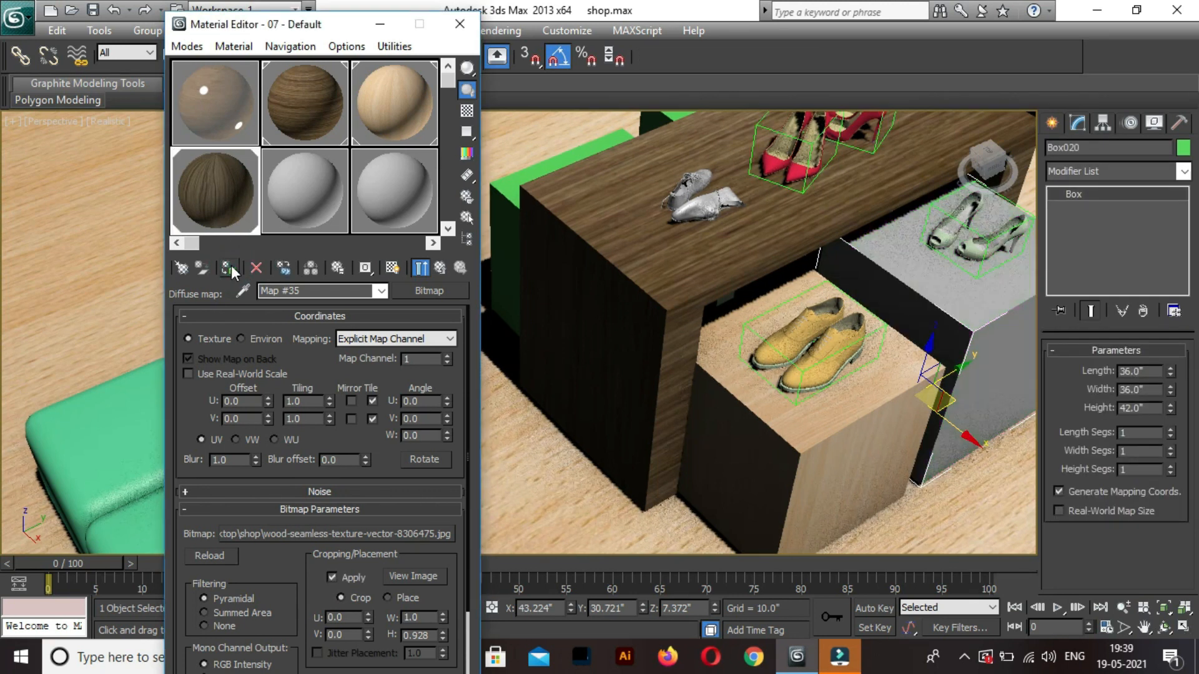
click(392, 268)
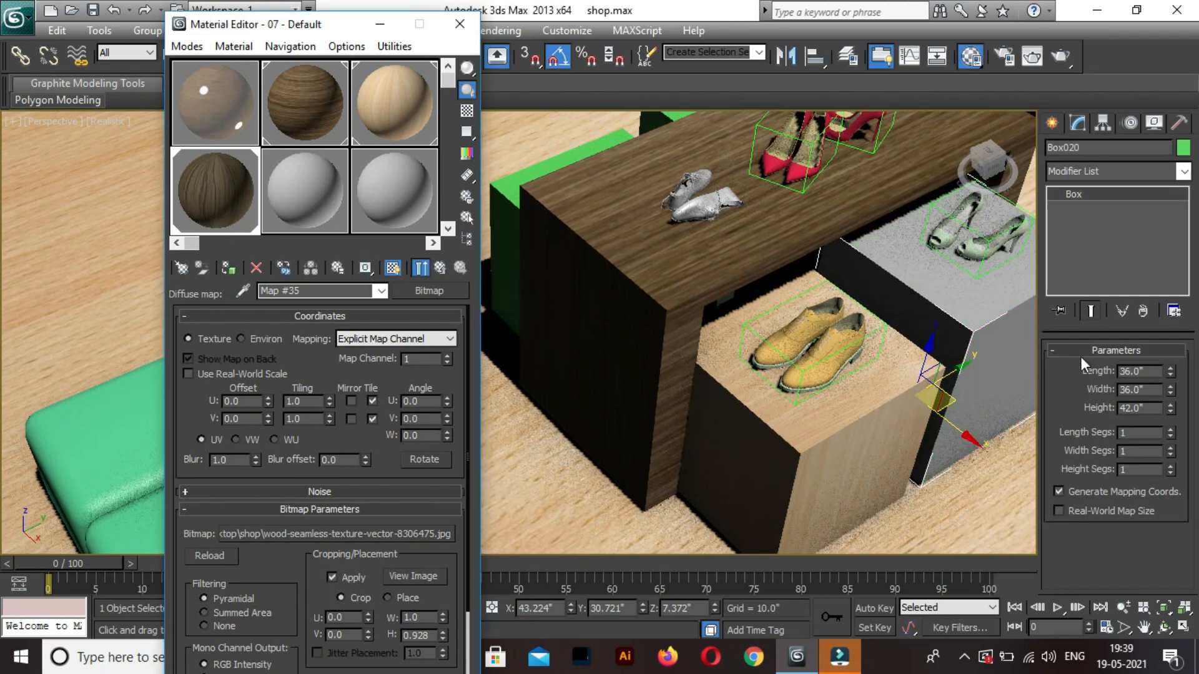
Add a UVW Map modifier with Box mapping to Box020.
click(1138, 175)
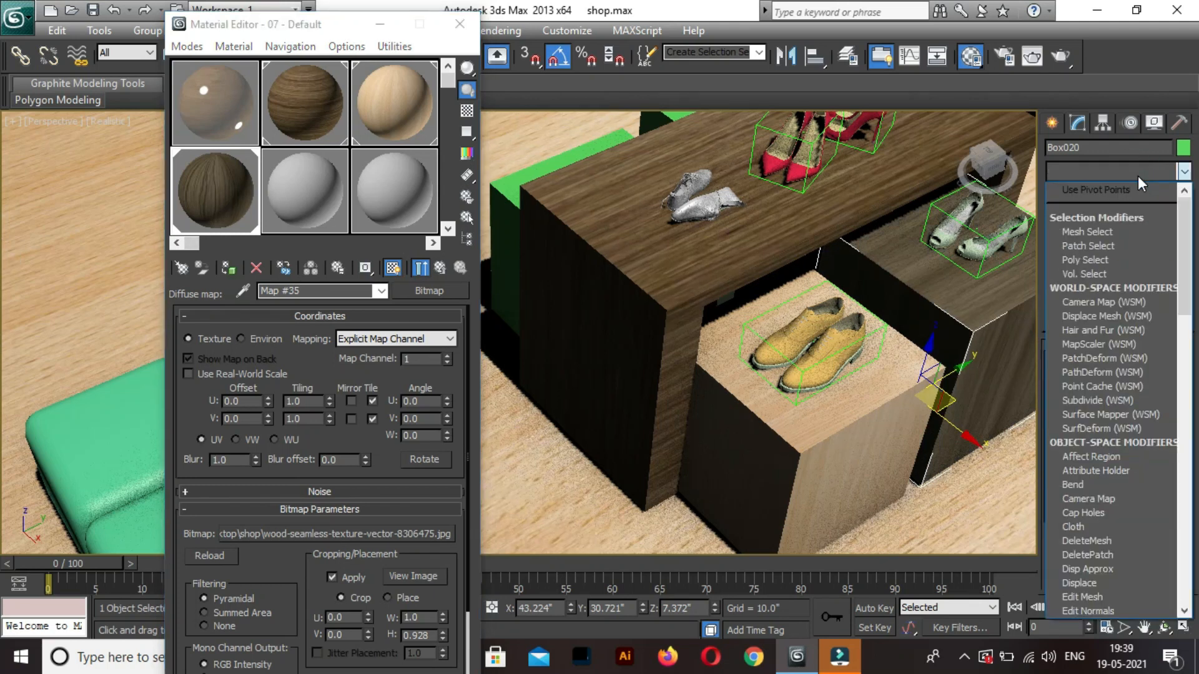
key(u)
click(1088, 465)
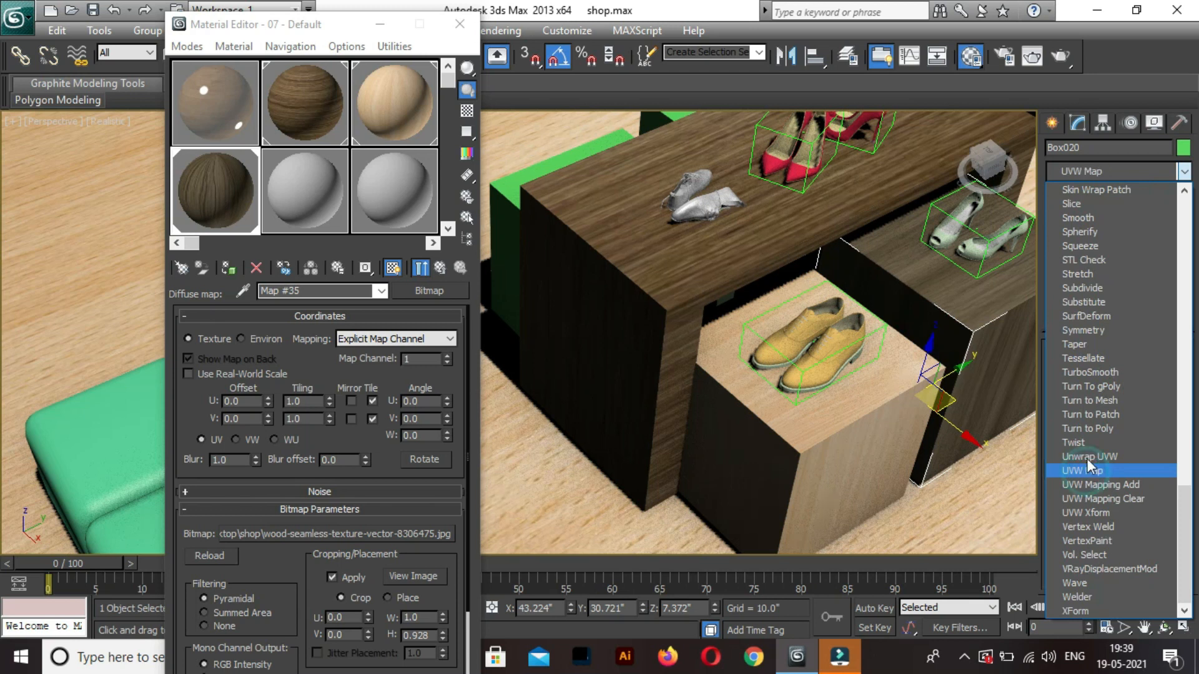
click(1089, 449)
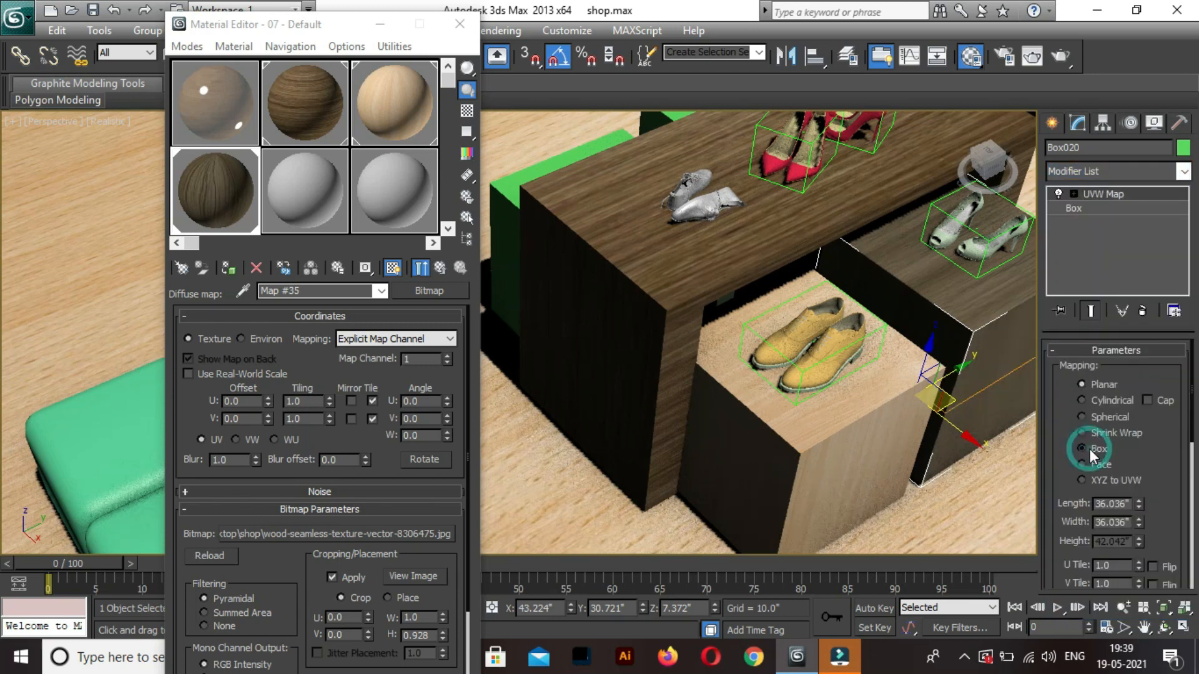
Assign 07 - Default to the green box Box022 at the table's near end and add a UVW Map modifier with Box mapping.
middle_drag(884, 411, 892, 434)
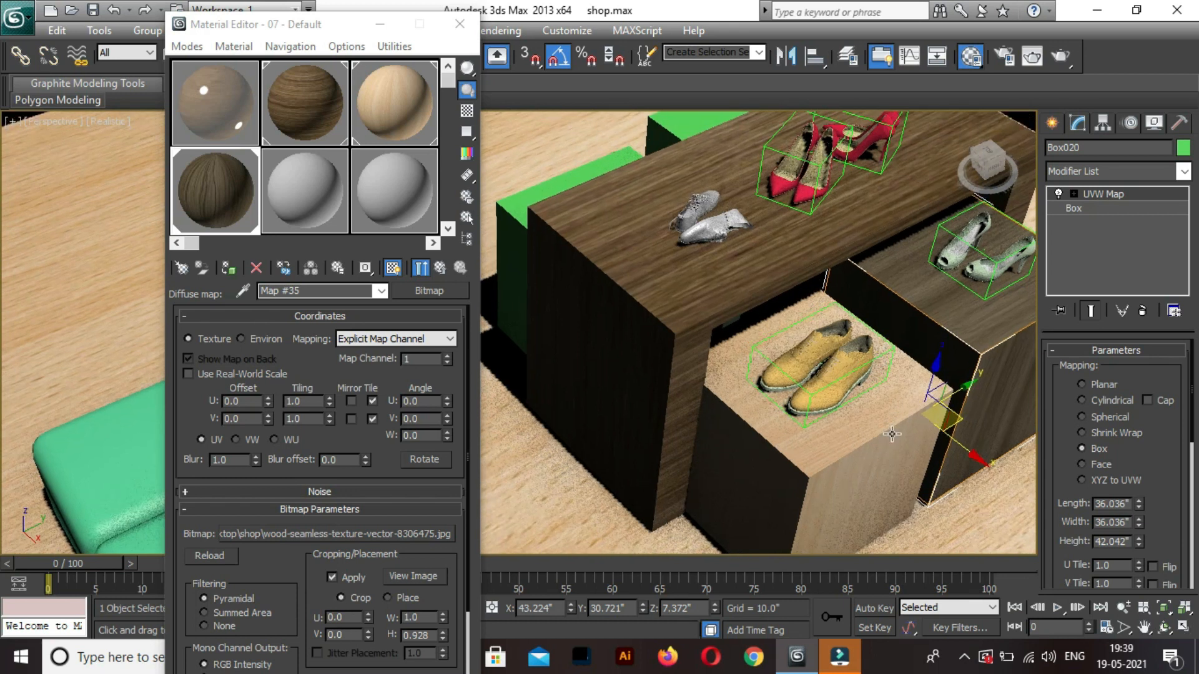
scroll(892, 434, down, 3)
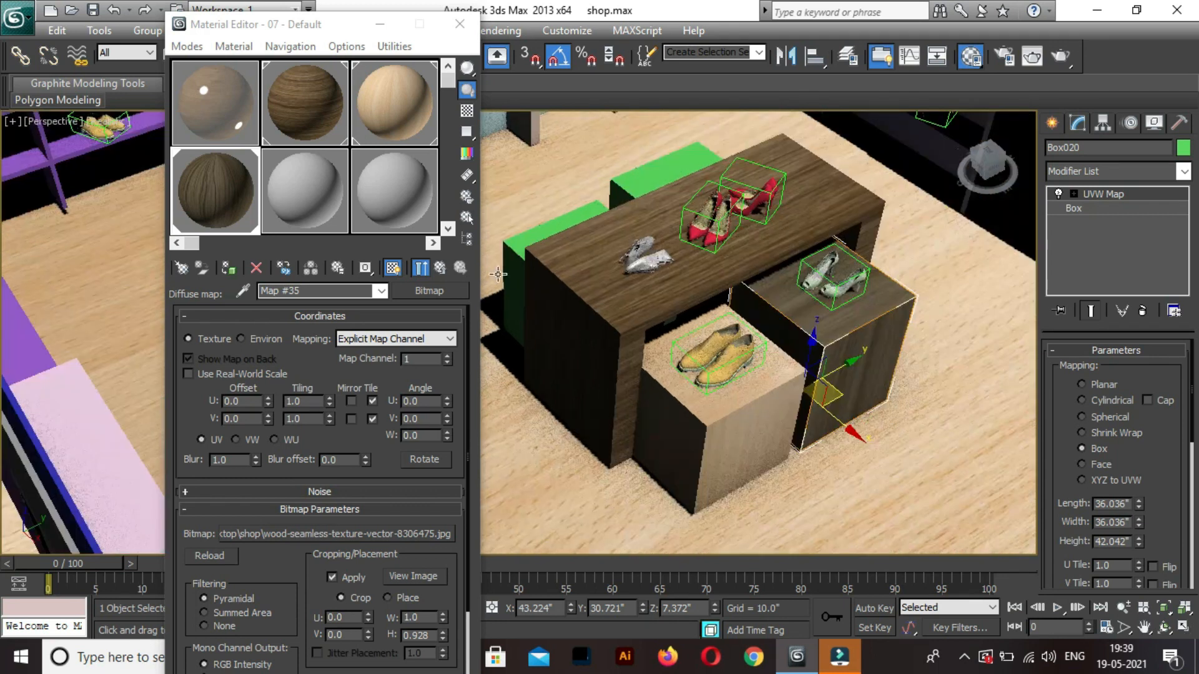
click(513, 243)
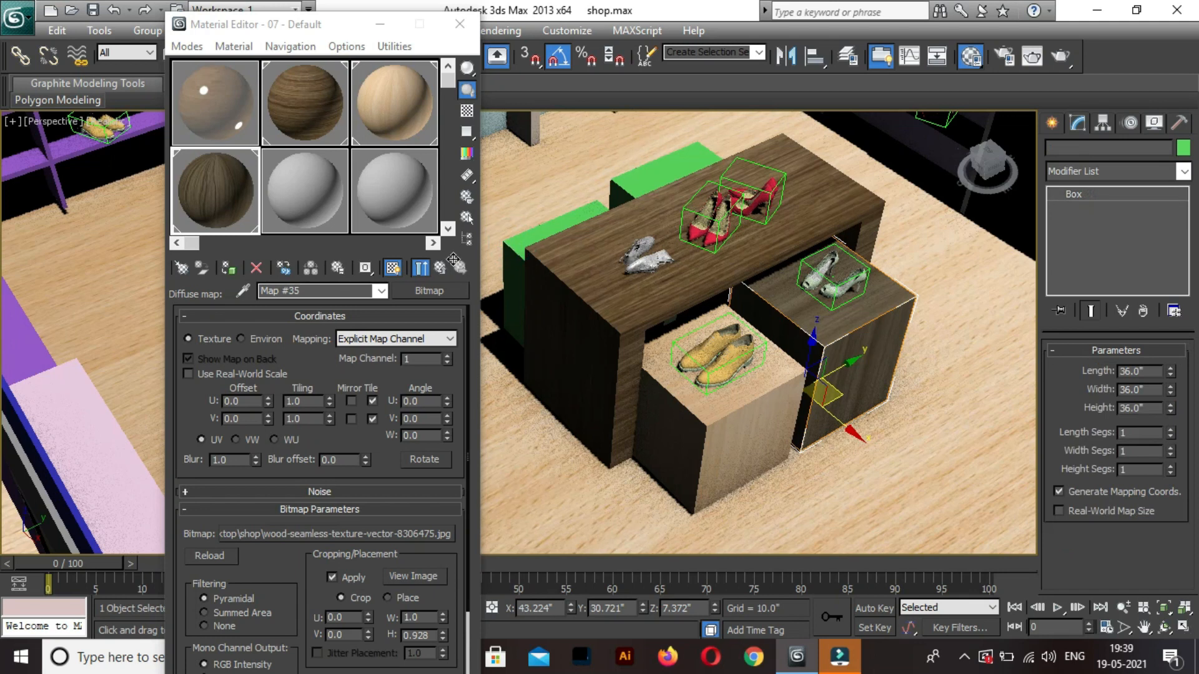
click(228, 268)
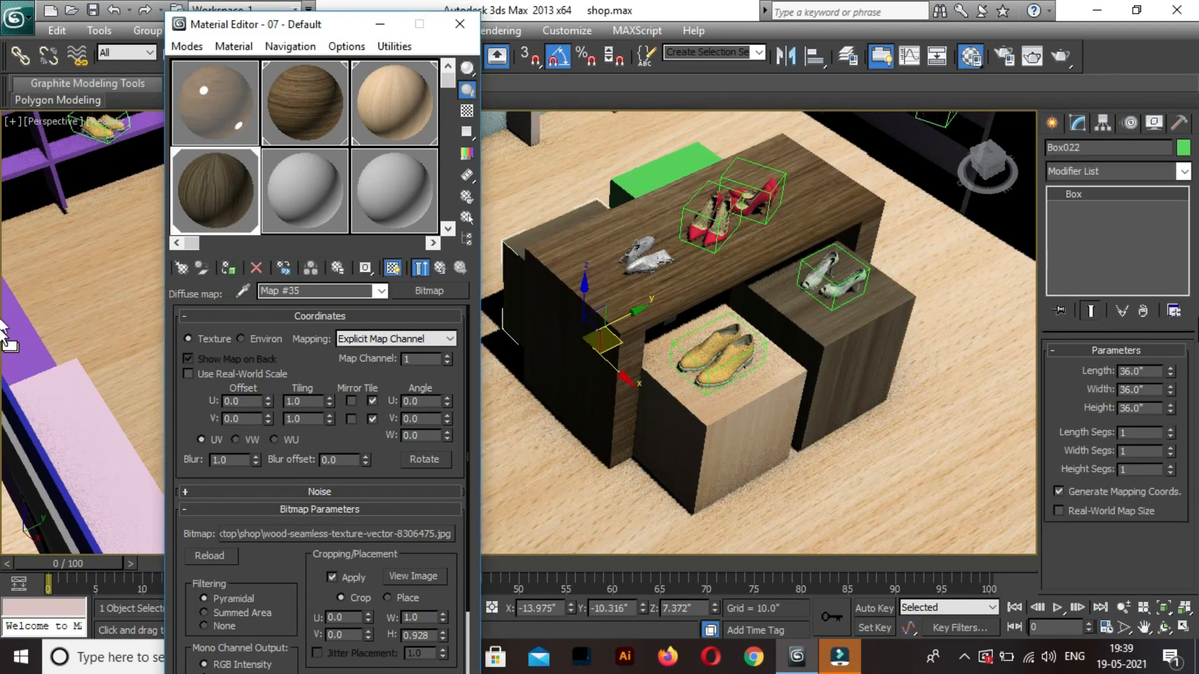
click(1111, 175)
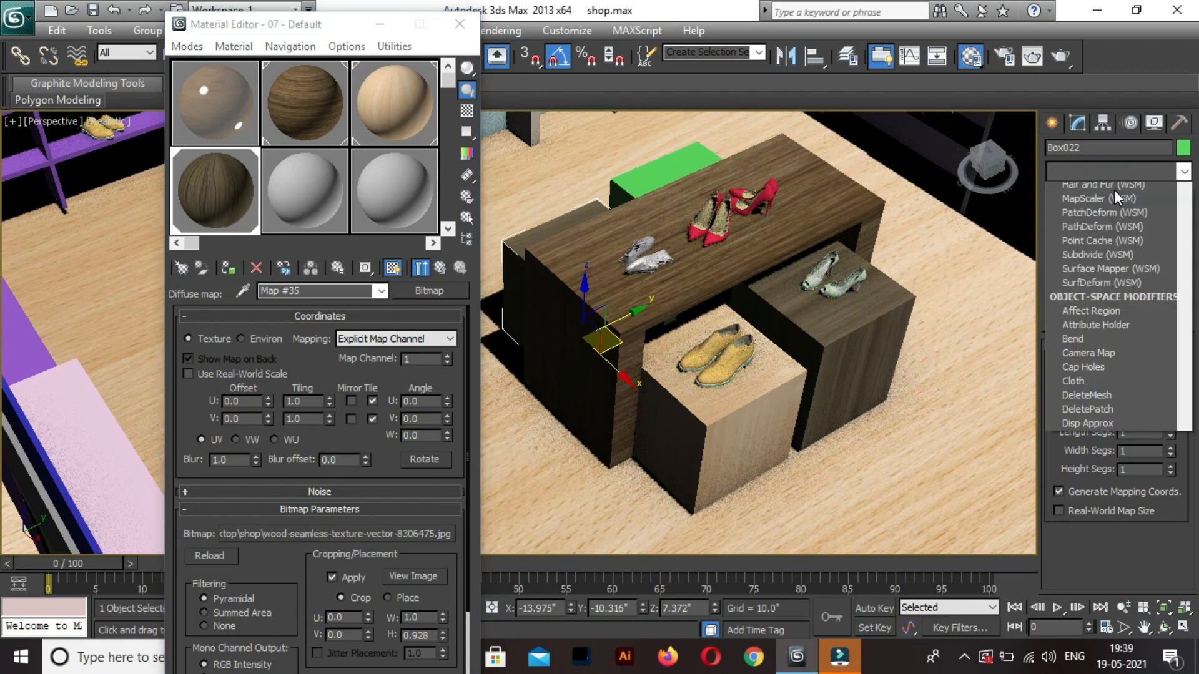
key(u)
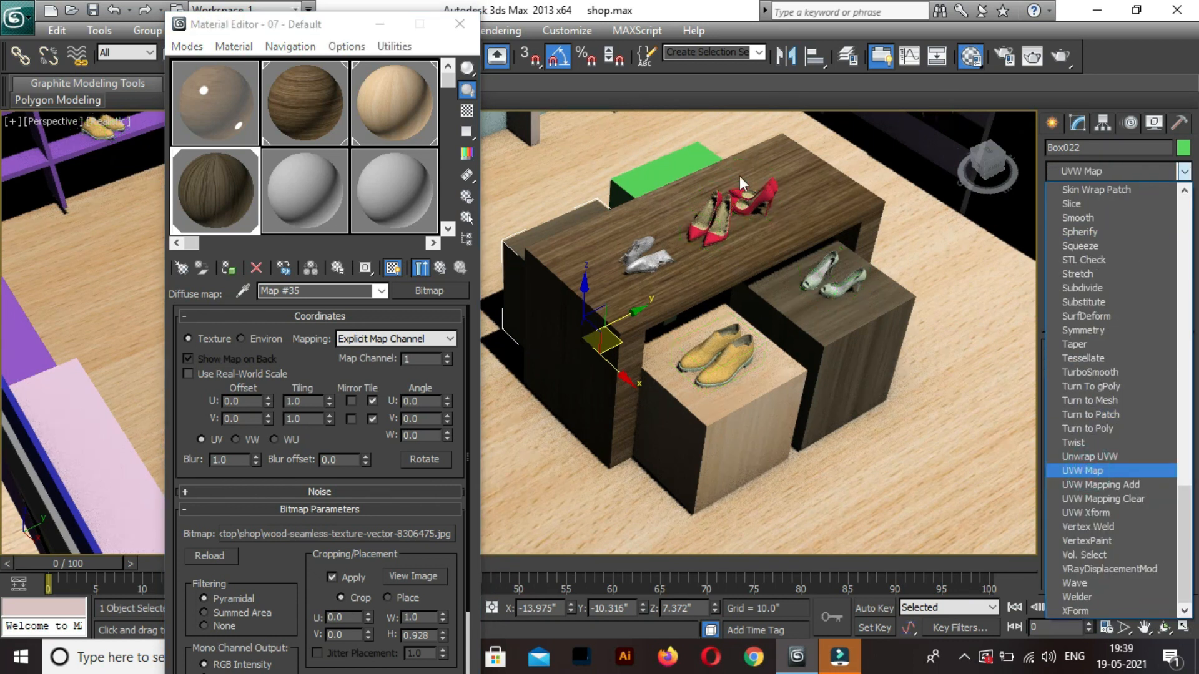
click(1090, 472)
click(1082, 449)
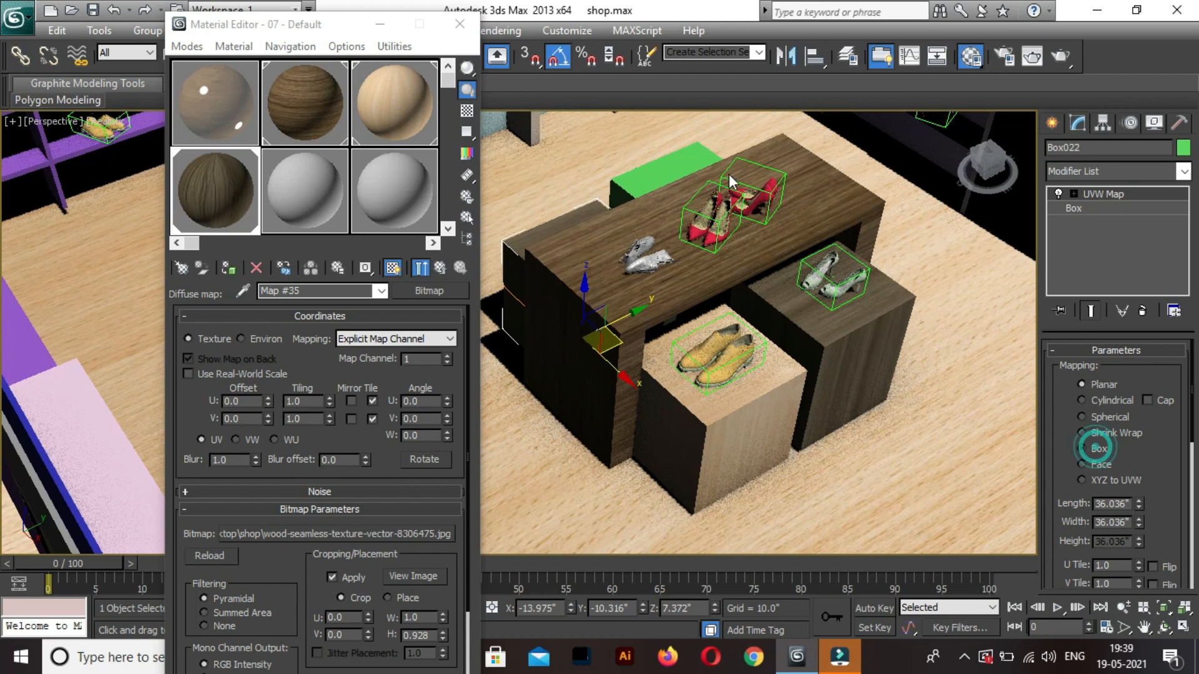
Assign the light wood material 03 - Default to the remaining green box Box023 behind the table and add a UVW Map modifier.
click(685, 162)
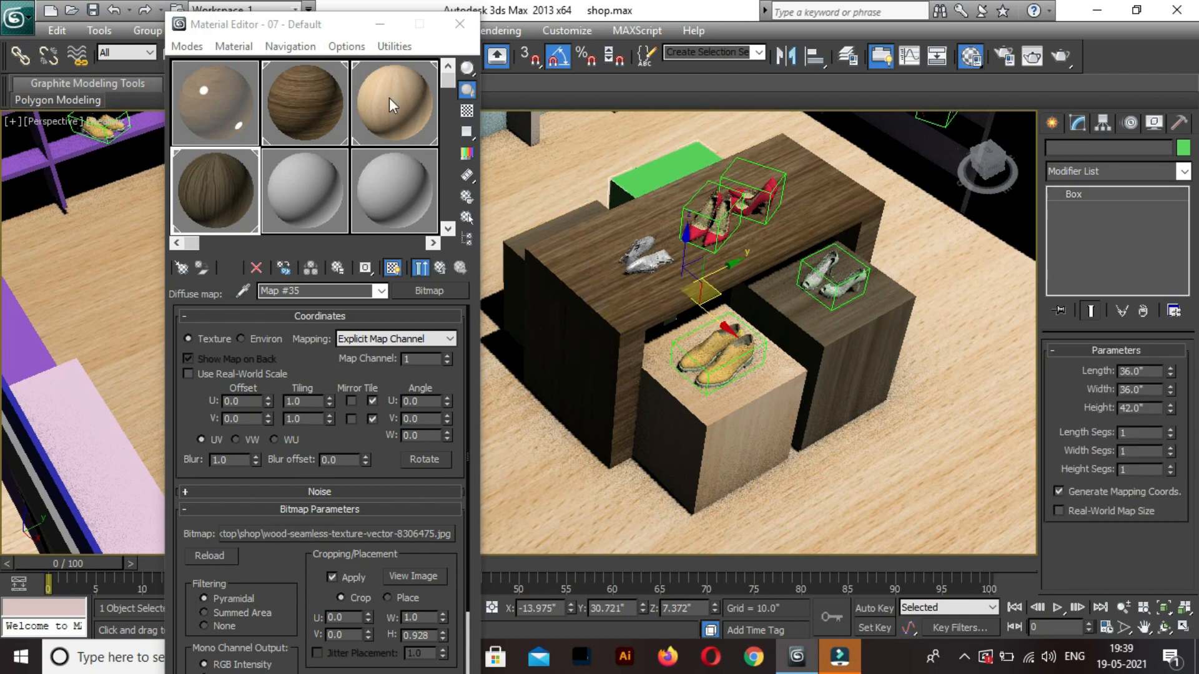
click(391, 99)
click(228, 267)
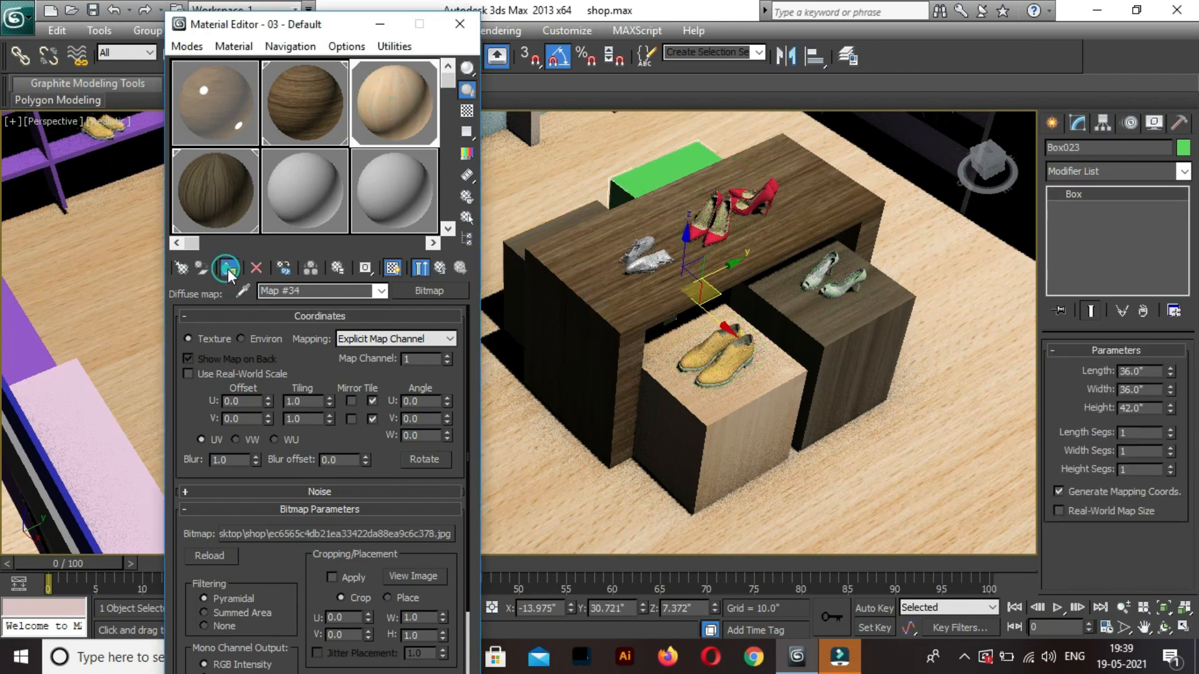
click(1141, 170)
key(u)
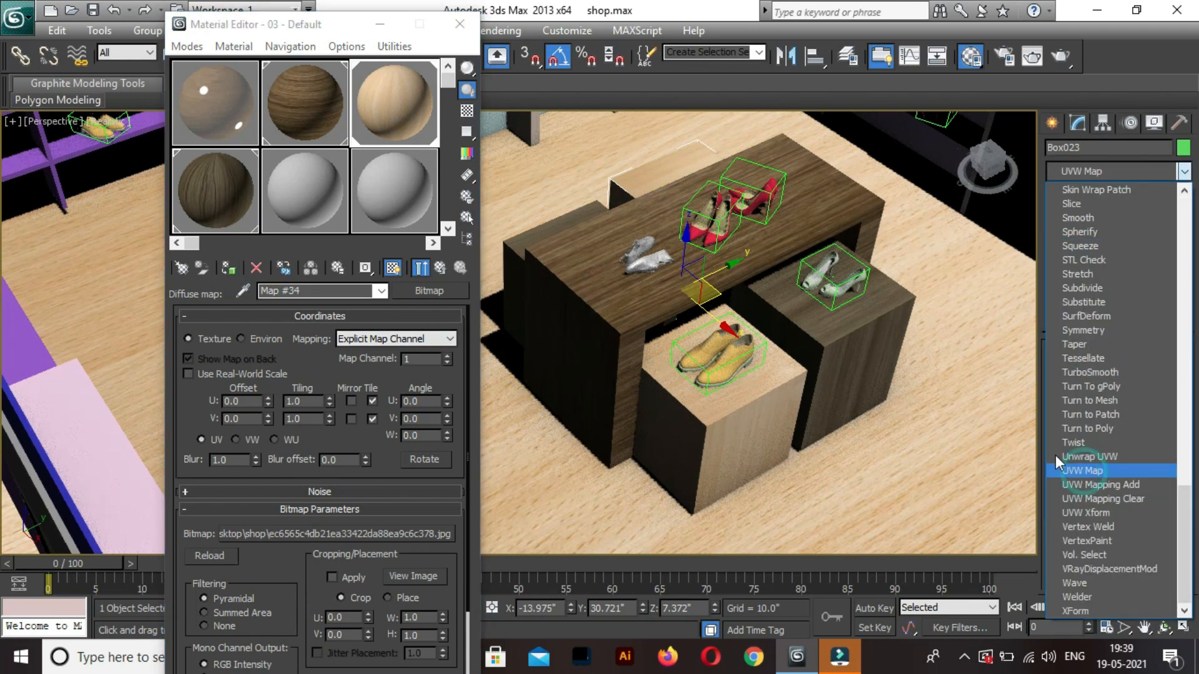
click(1084, 471)
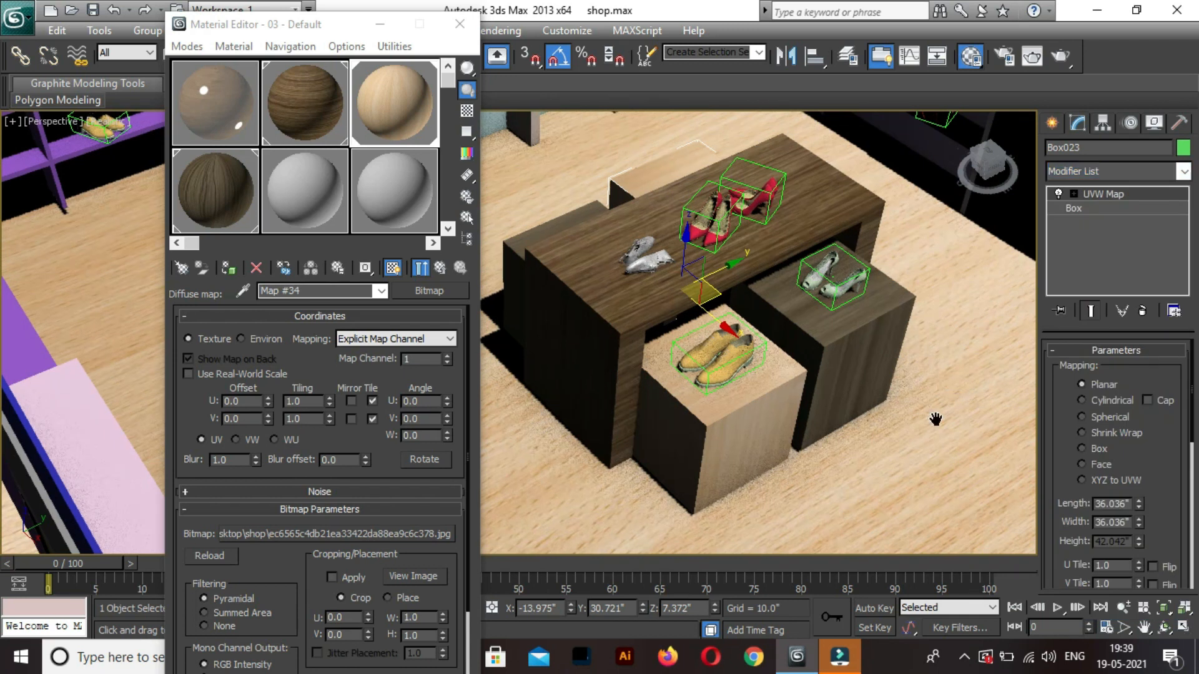
Select the pink cabinet Line001 between the wall shelves and turn the fifth sample material, 08 - Default, into a VRayMtl.
scroll(935, 419, down, 8)
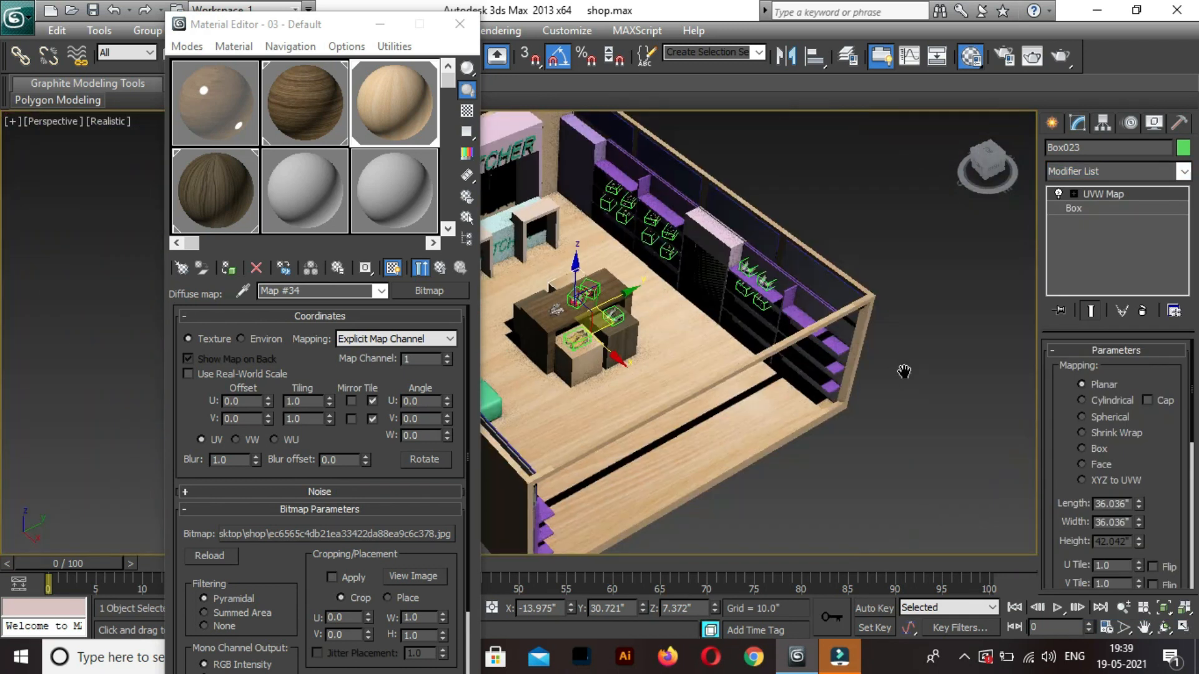
middle_drag(905, 371, 908, 380)
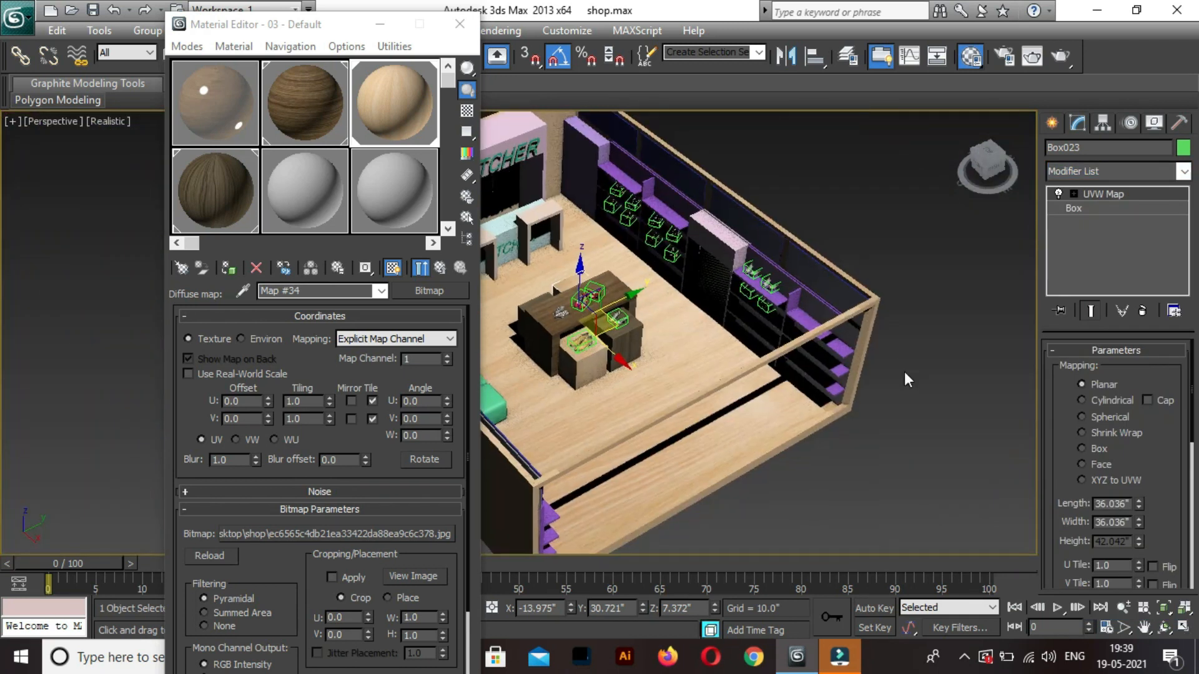
click(713, 248)
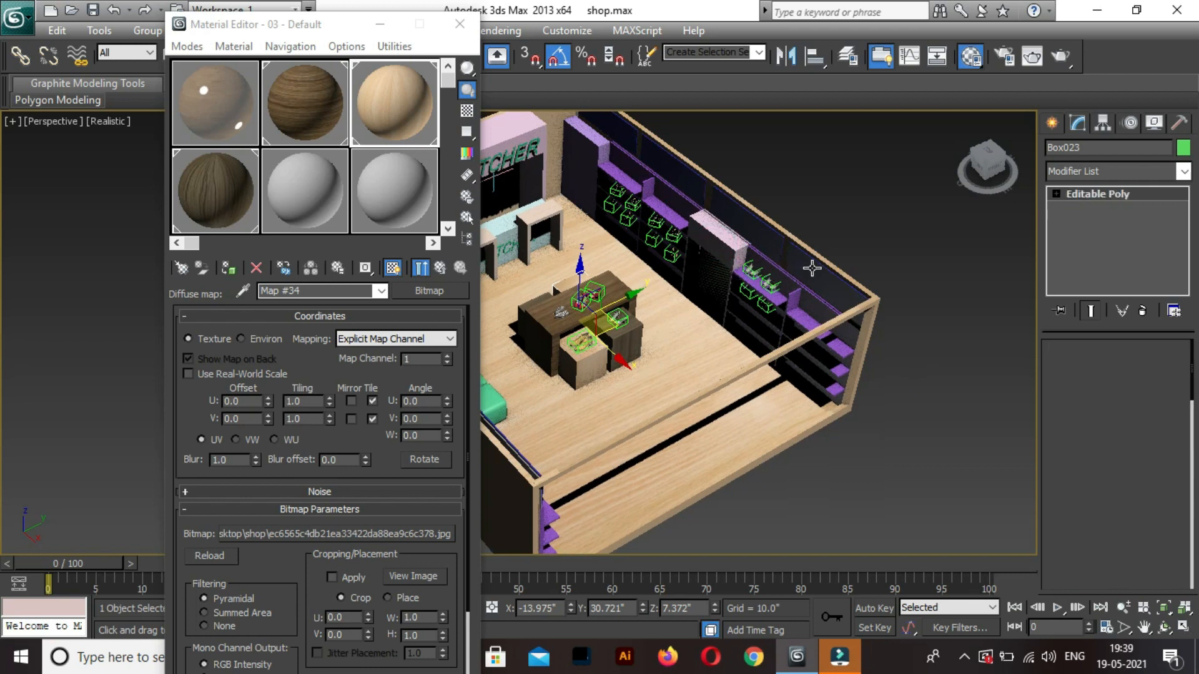
click(733, 265)
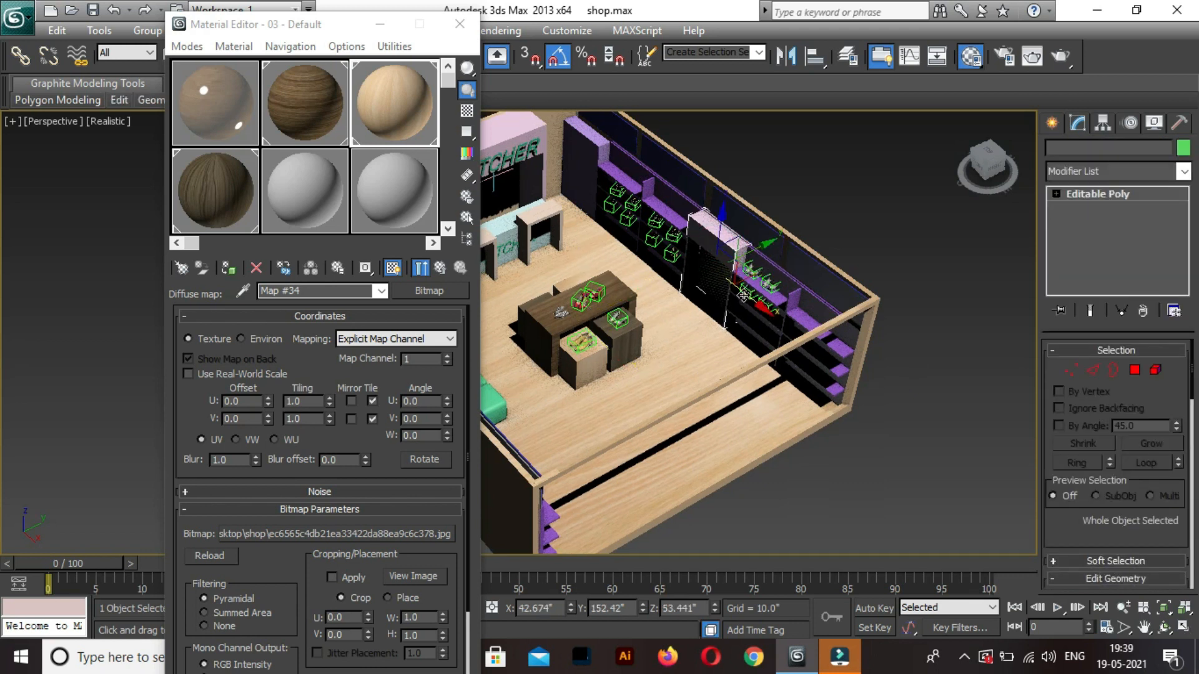
middle_drag(824, 331, 834, 336)
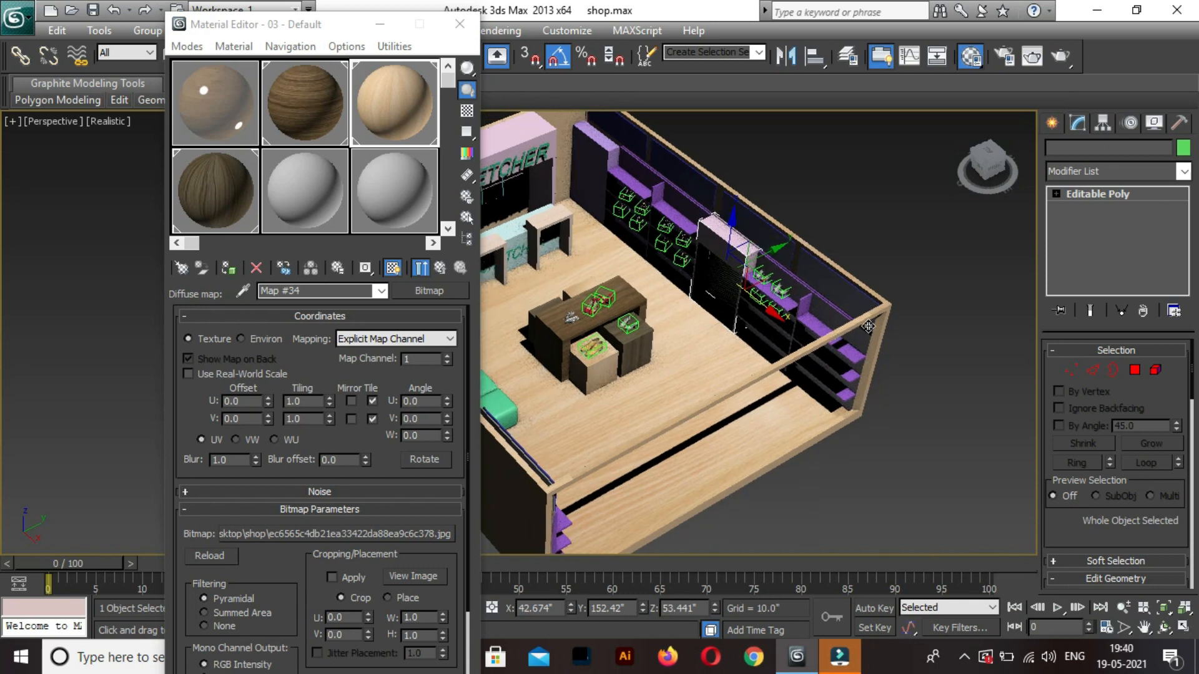
scroll(871, 312, up, 2)
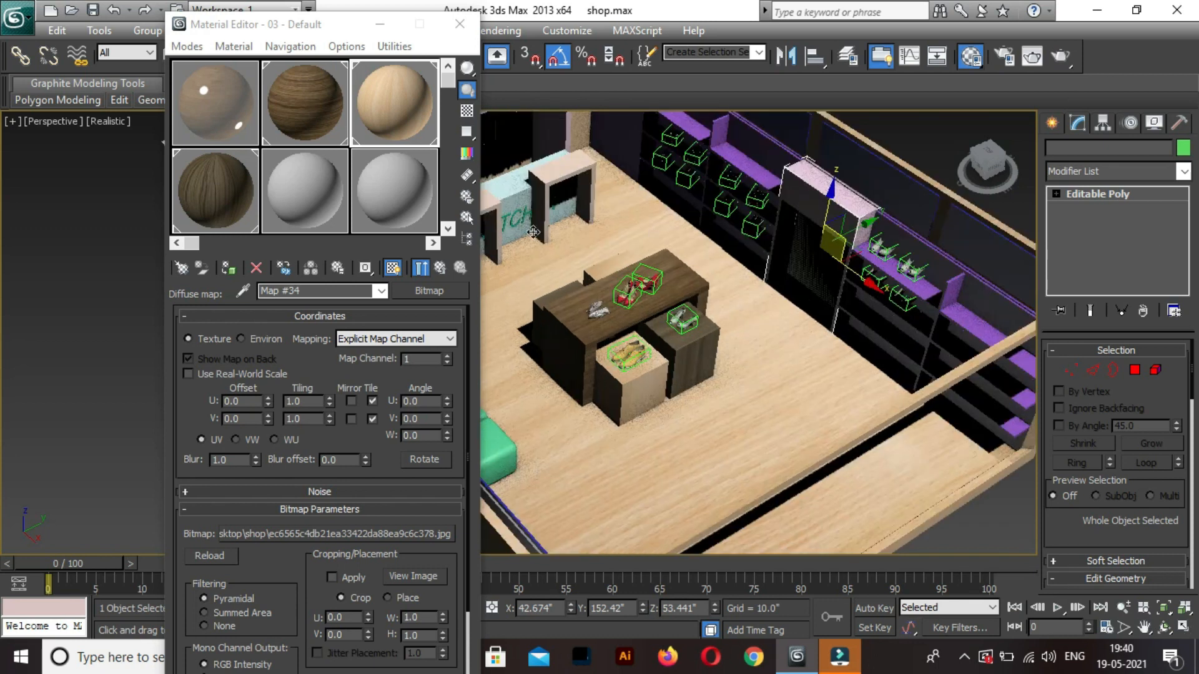
click(312, 201)
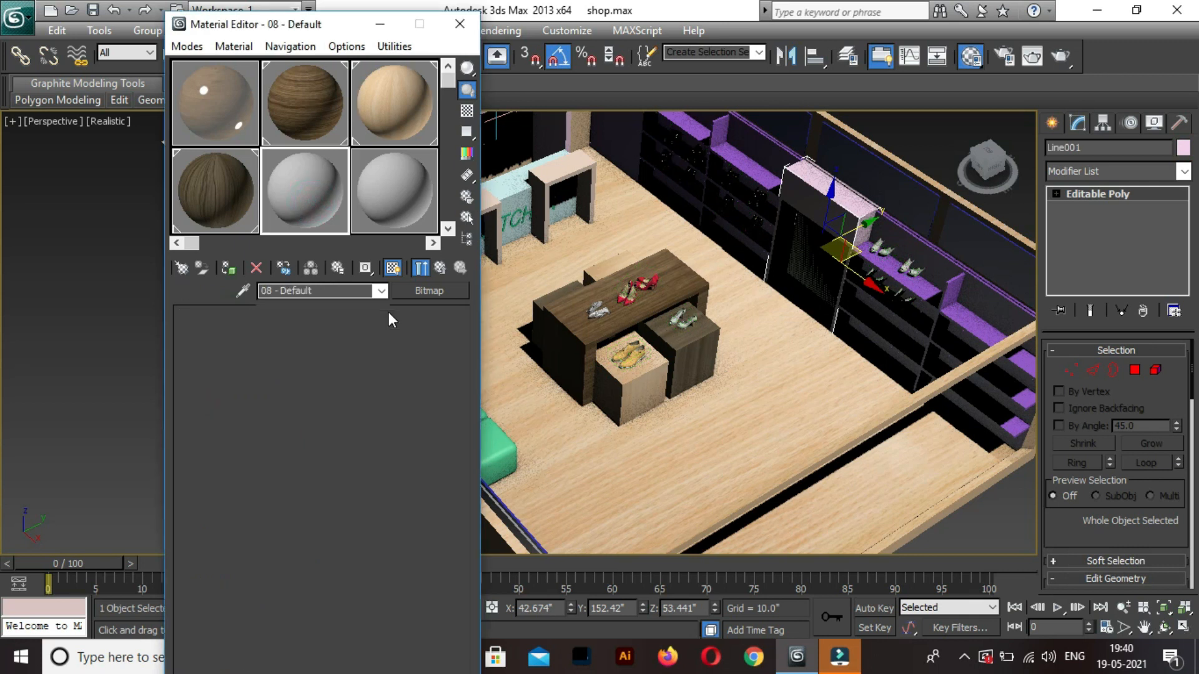
click(430, 291)
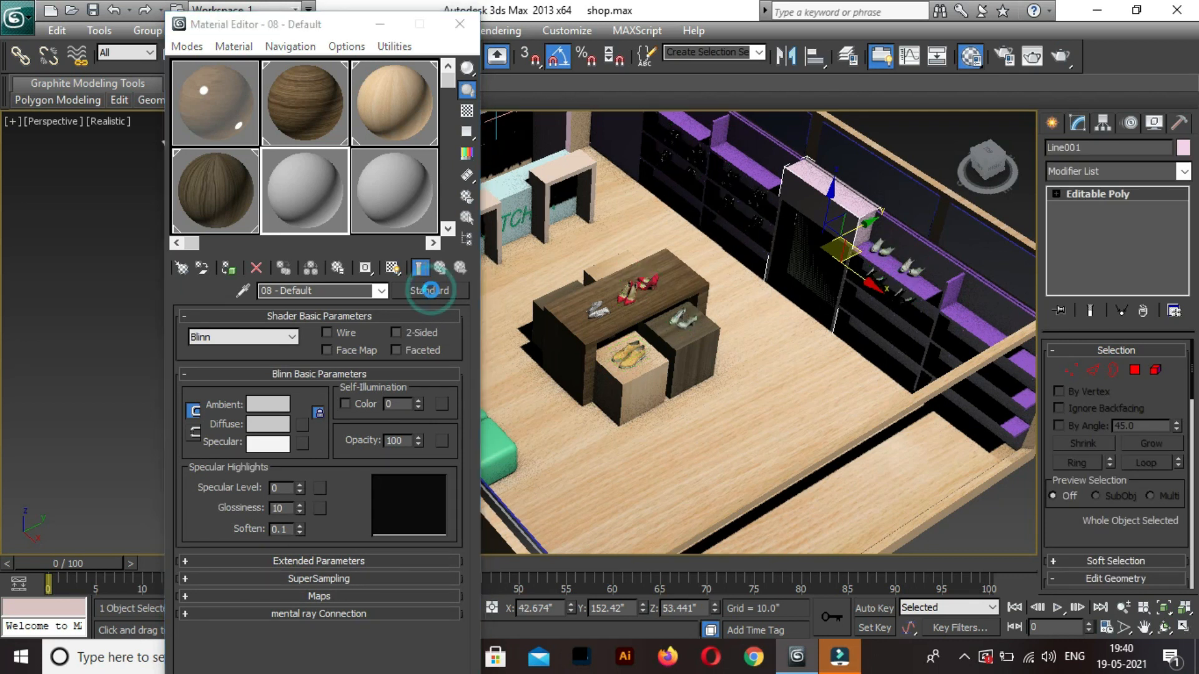
click(617, 533)
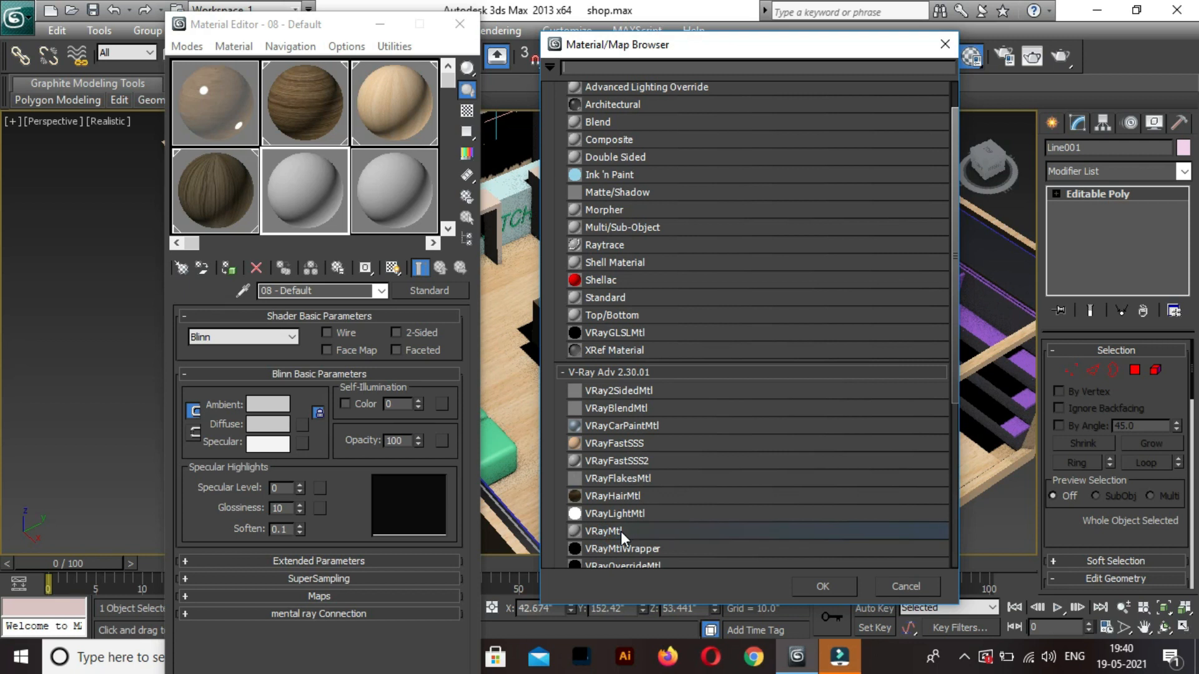
double_click(621, 531)
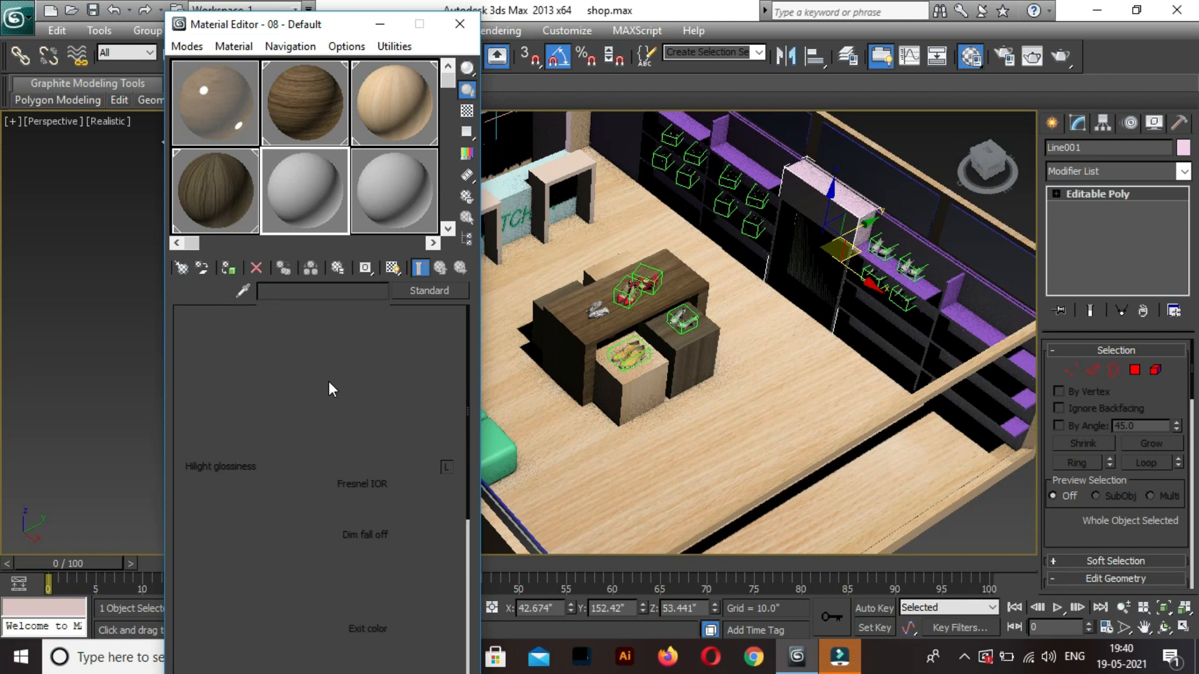
Load the depositphotos_23571521 wood-plank seamless texture as a Bitmap in the diffuse slot of 08 - Default.
click(316, 408)
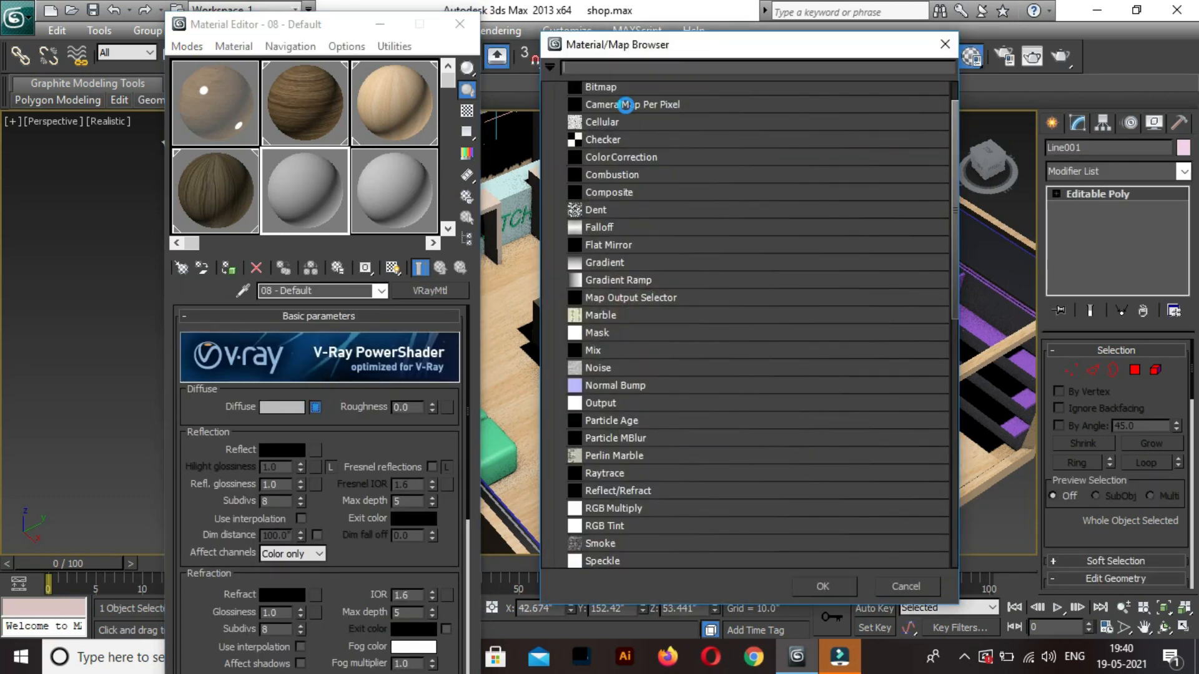
double_click(610, 88)
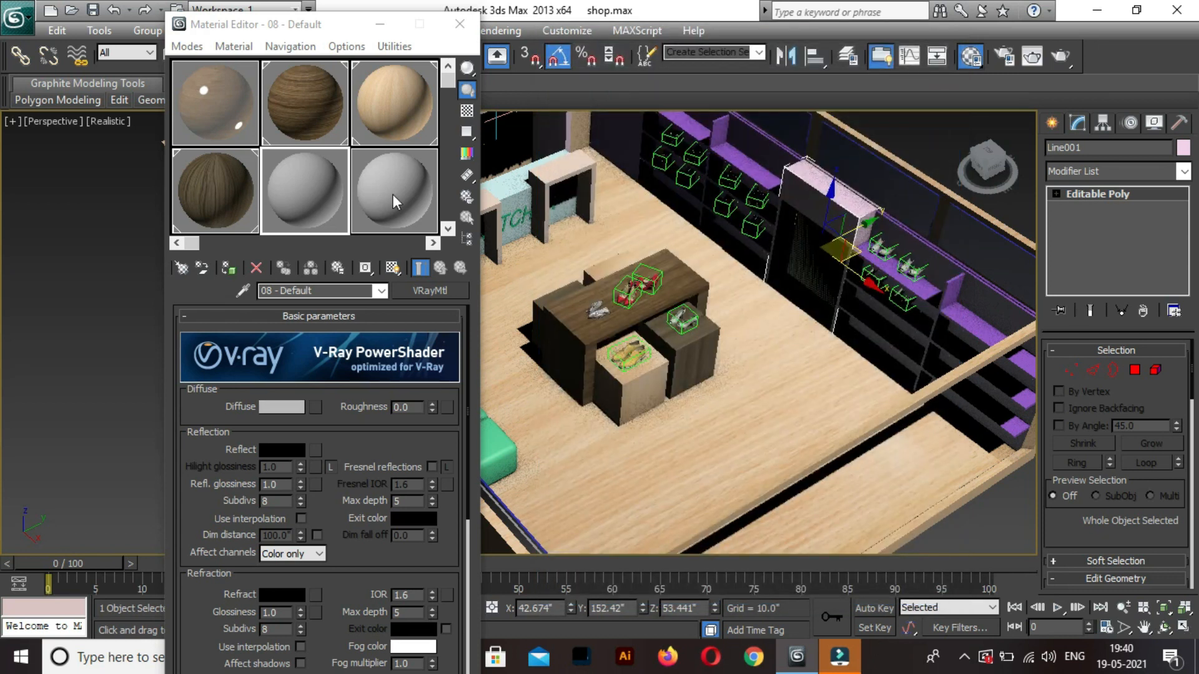
double_click(359, 148)
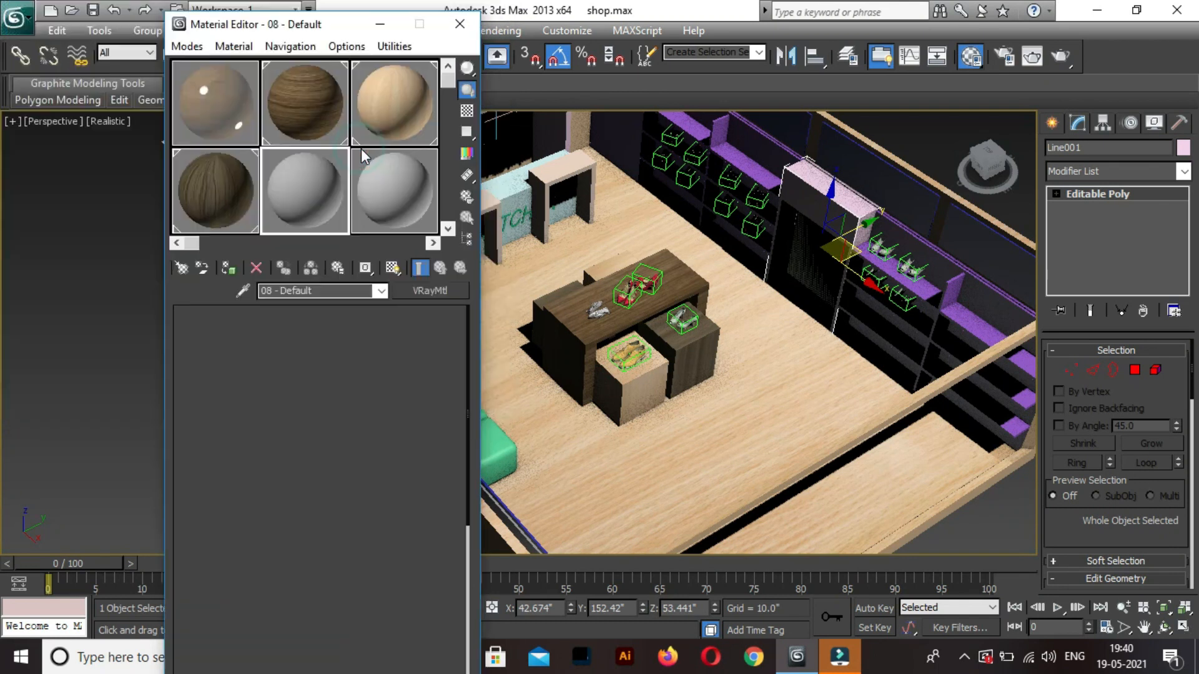
Assign the wood-plank material to Line001, renaming it s, and show its texture in the viewport.
click(228, 268)
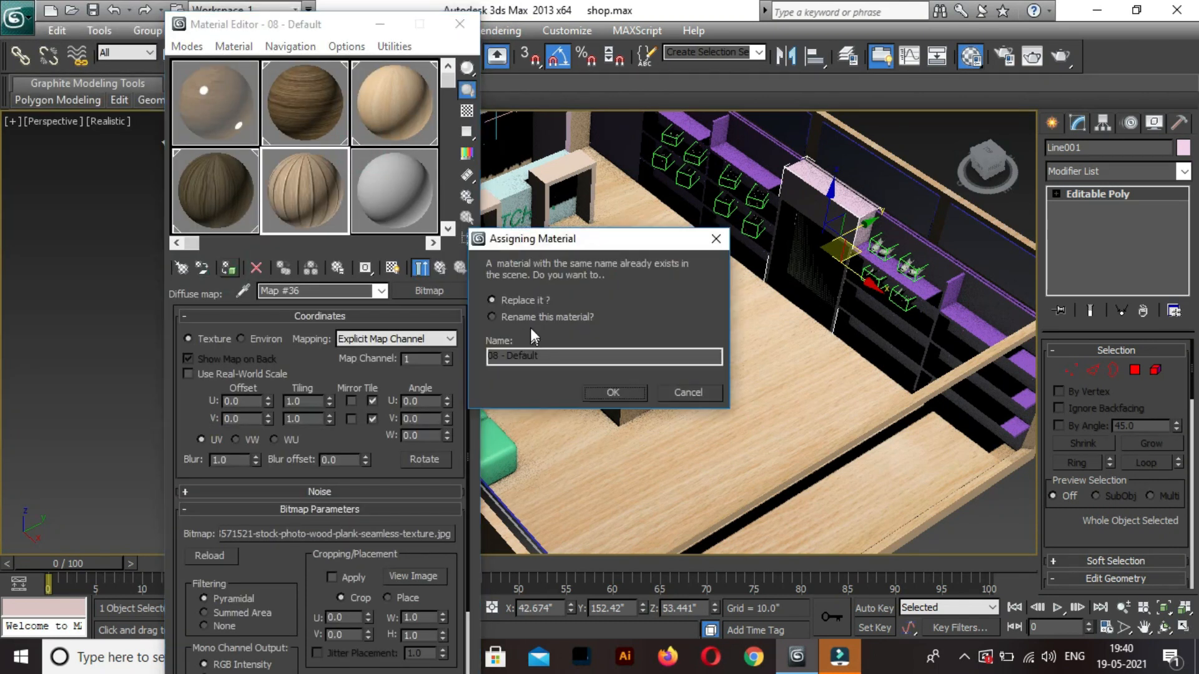
click(528, 318)
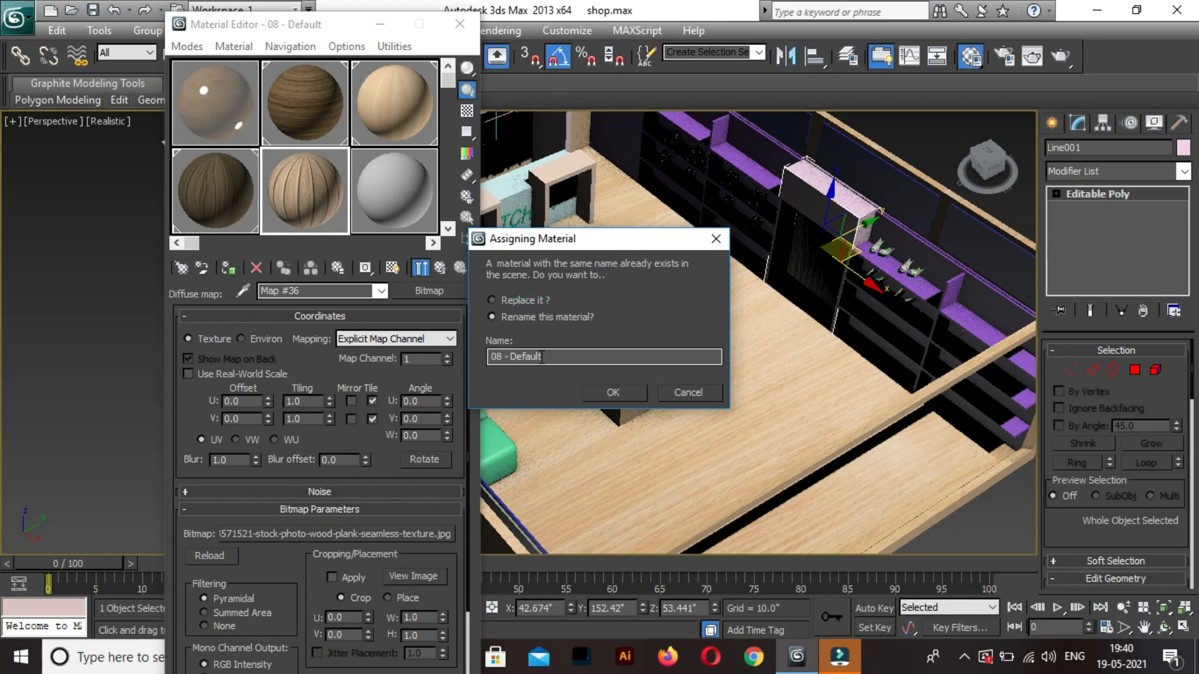
text(s)
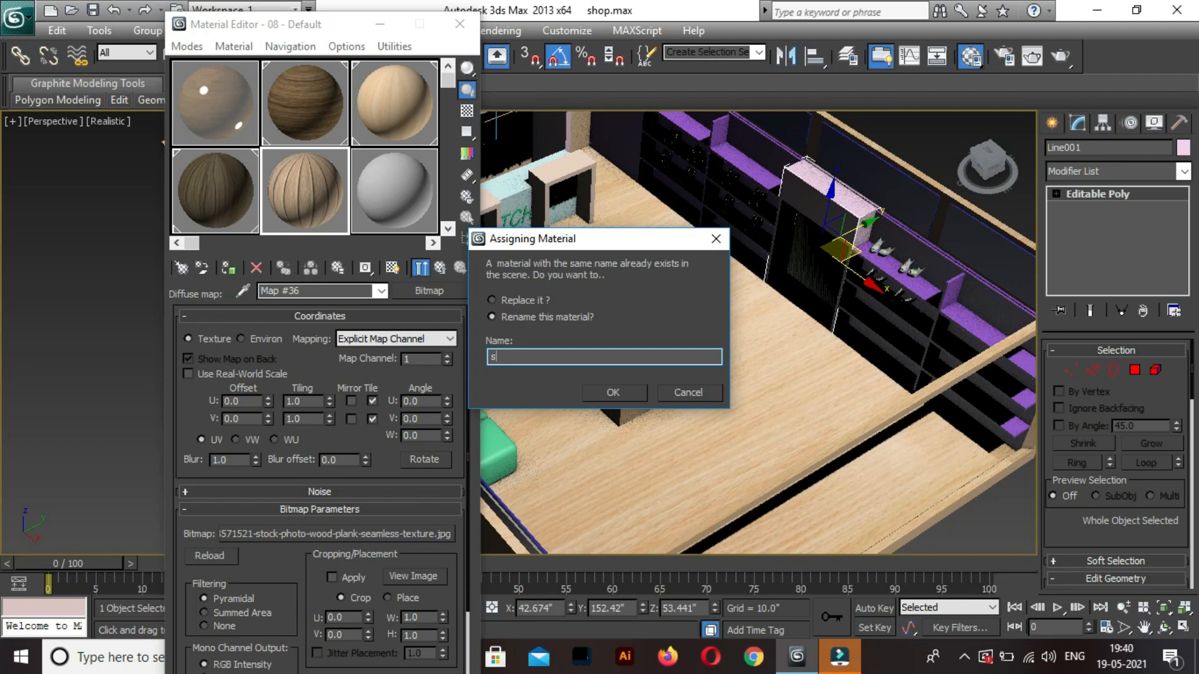
click(641, 394)
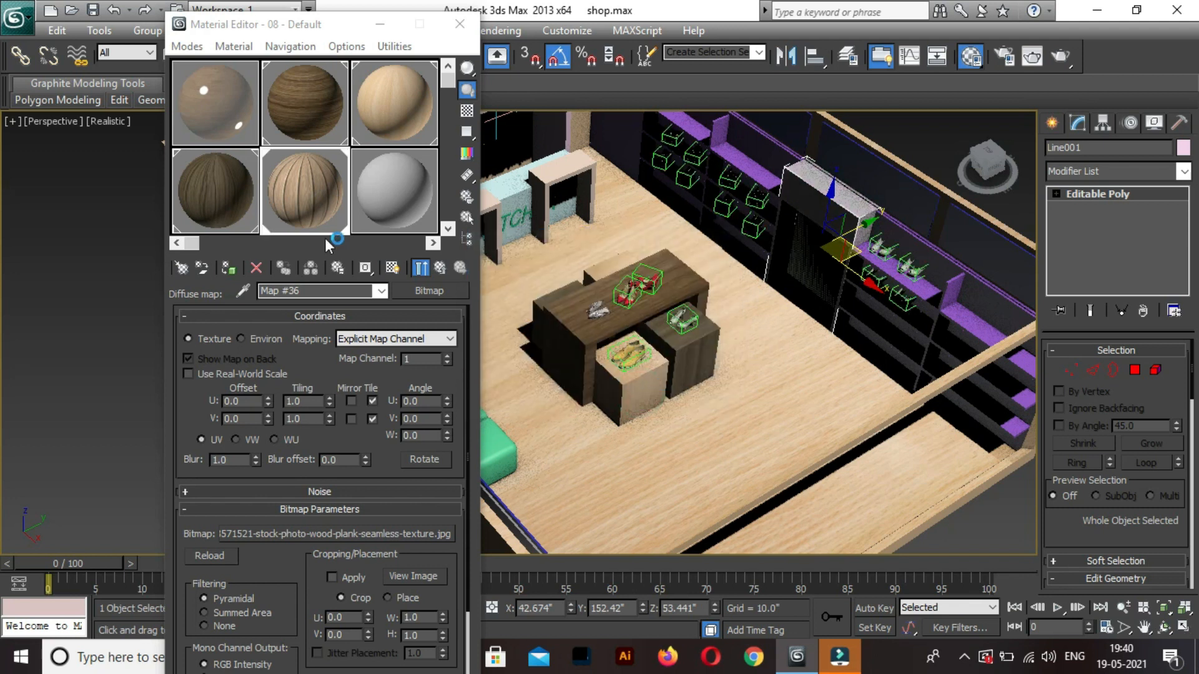
click(392, 268)
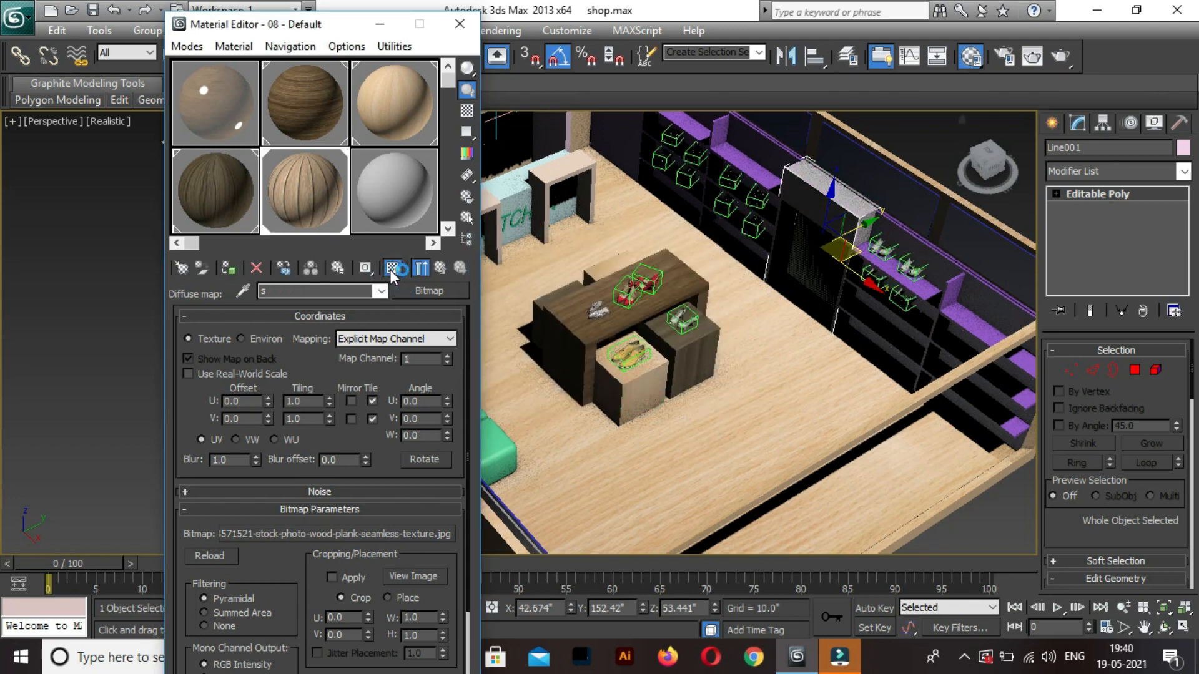
Add a UVW Map modifier with Box mapping to the cabinet Line001.
click(1130, 171)
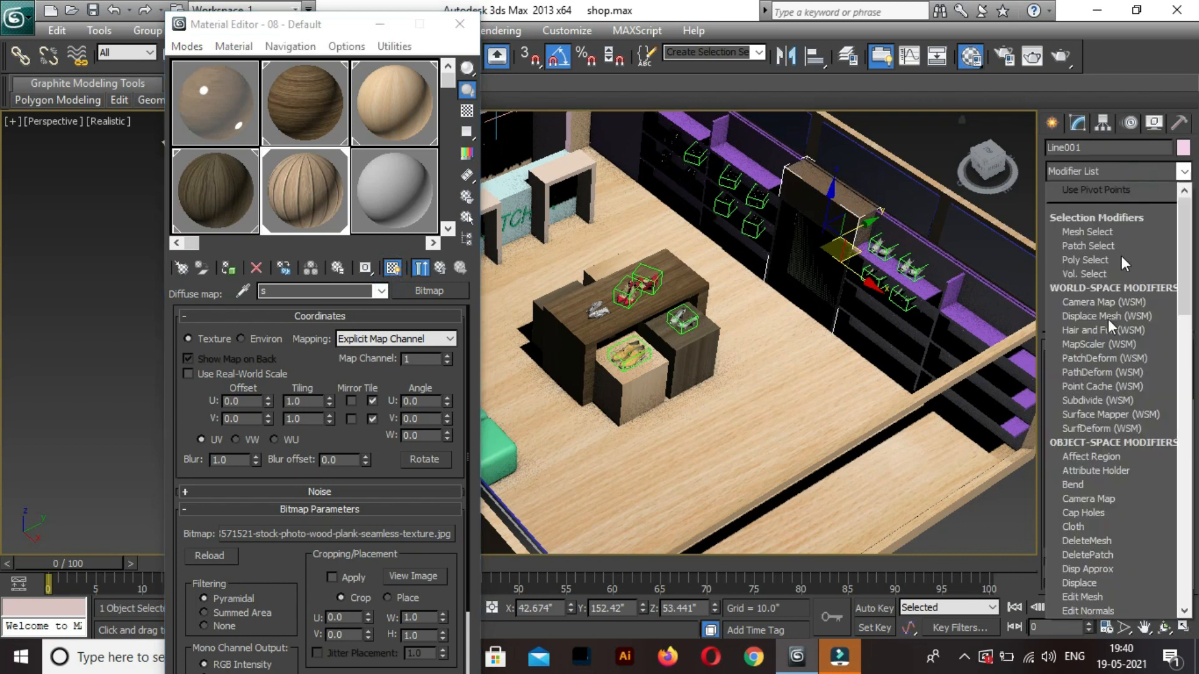
scroll(1118, 299, down, 20)
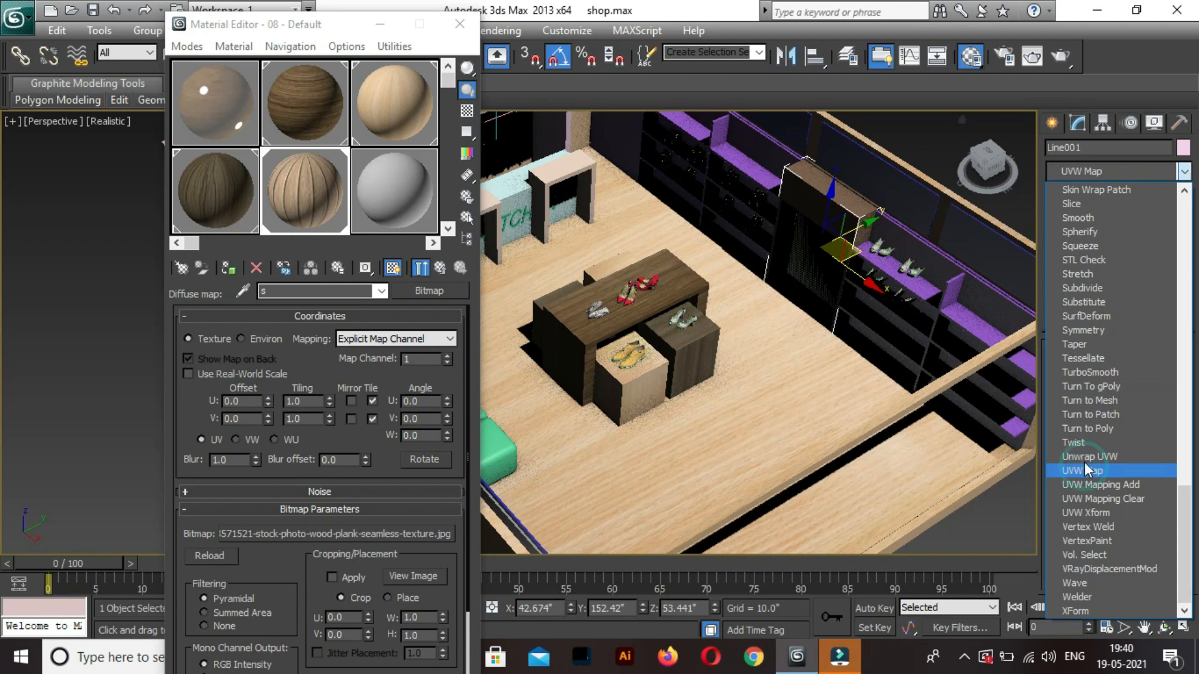
click(1084, 467)
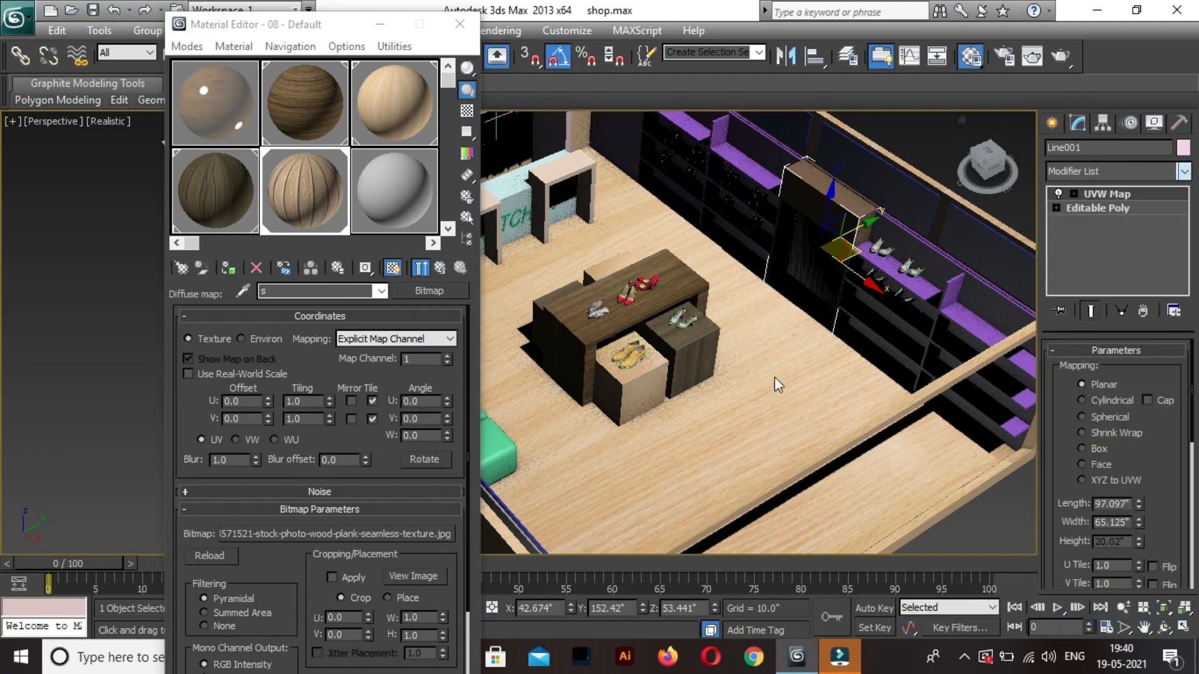
click(1092, 449)
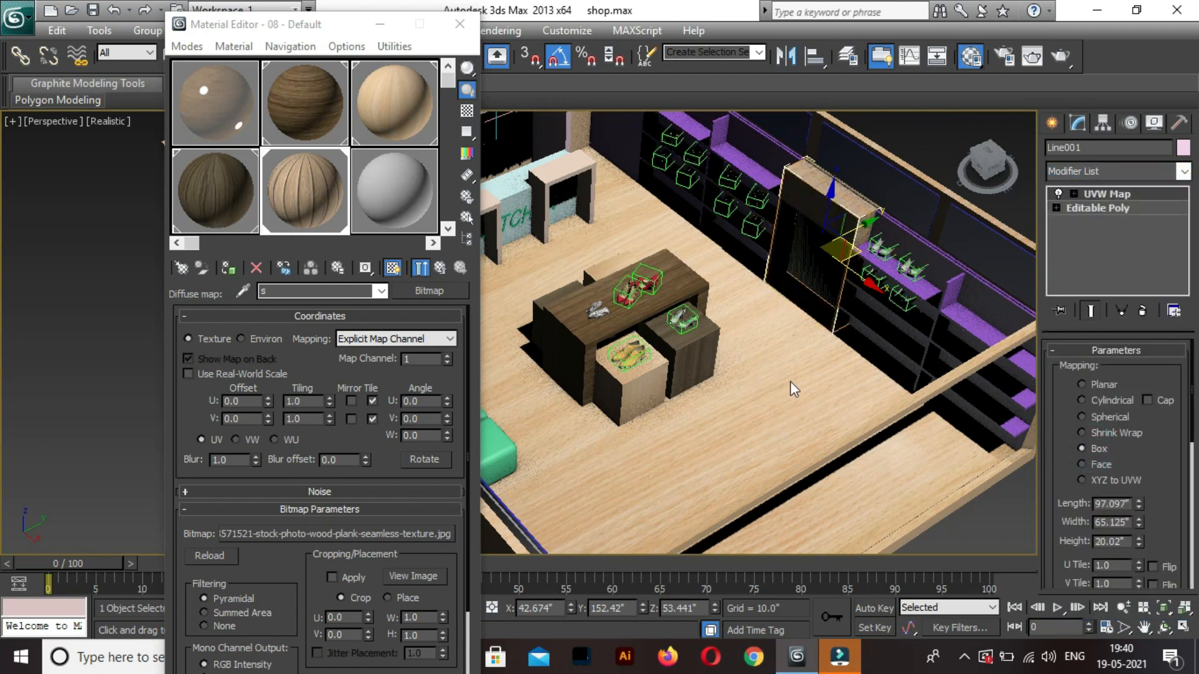
Adjust Line001's UVW Map size to a length of about -134.6" and a width of about -114.6".
mouse_move(774, 300)
alt+middle_down()
mouse_move(786, 284)
mouse_move(773, 306)
alt+middle_up()
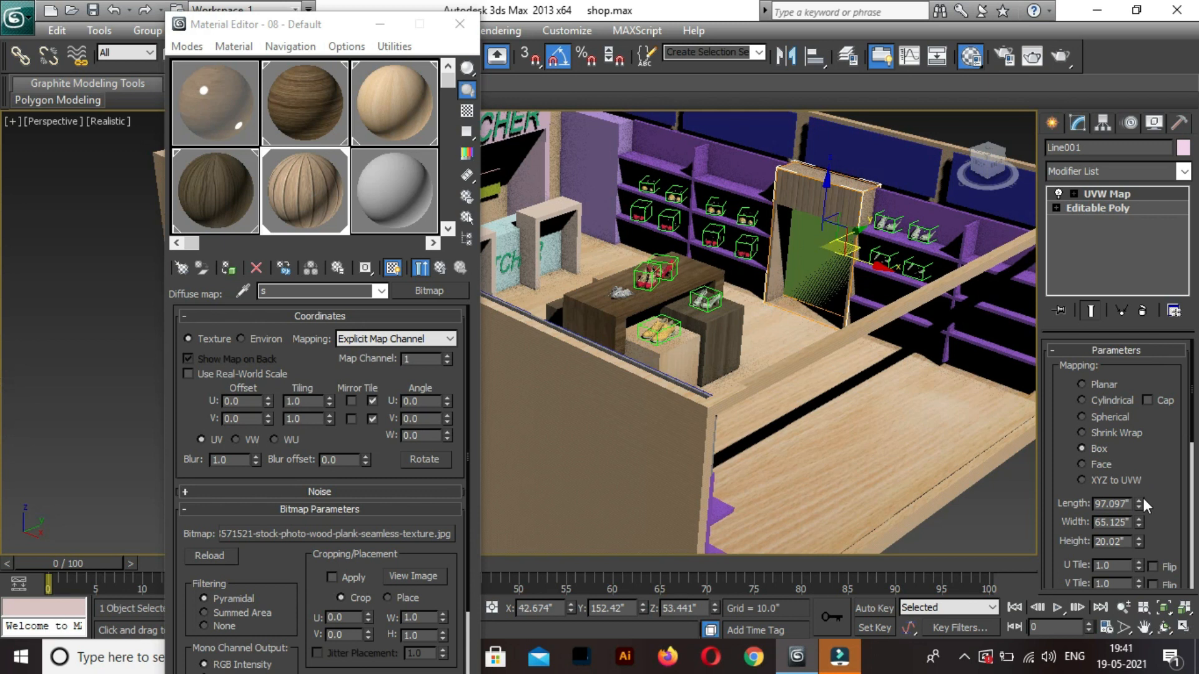
mouse_move(1141, 503)
mouse_down()
mouse_move(1143, 491)
mouse_move(1139, 514)
mouse_move(1137, 493)
mouse_up()
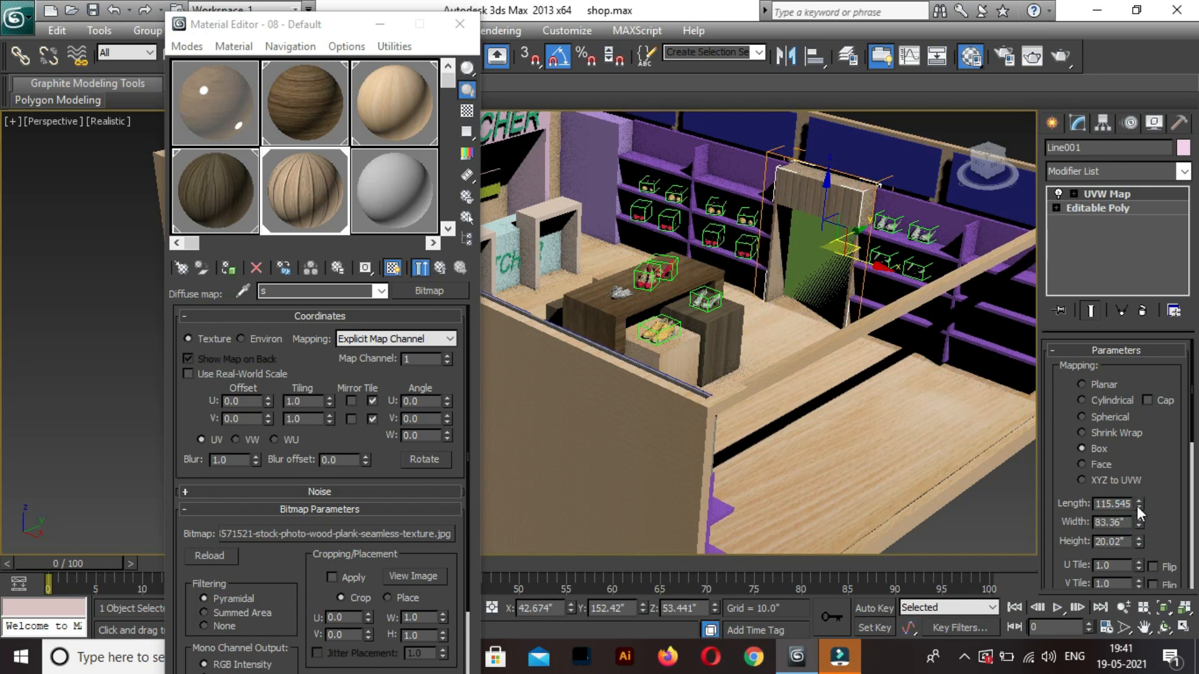
drag(1138, 504, 1129, 611)
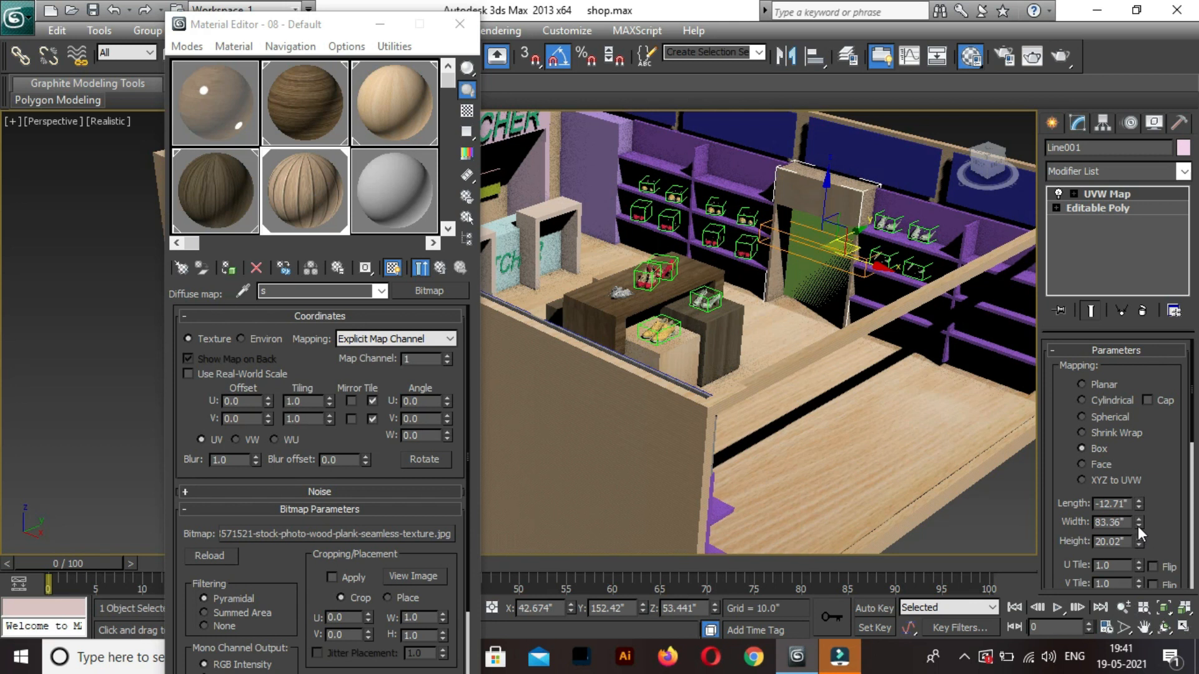
mouse_move(1138, 522)
mouse_down()
mouse_move(1140, 507)
mouse_move(1138, 528)
mouse_up()
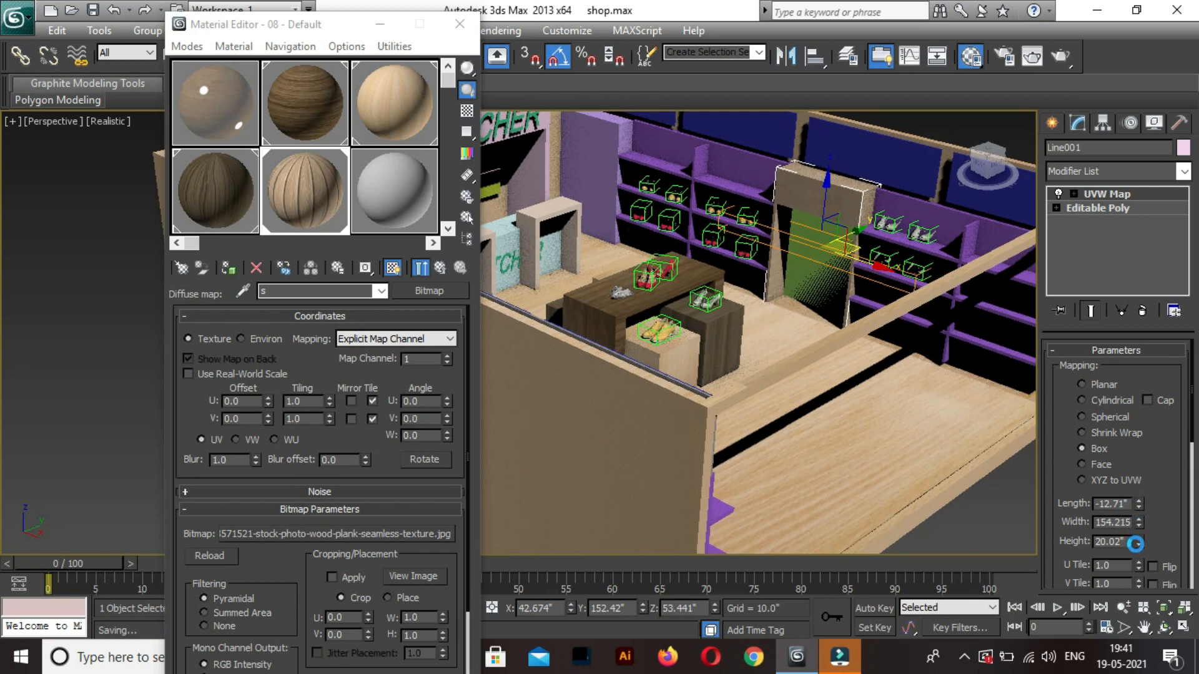
drag(1138, 523, 1142, 440)
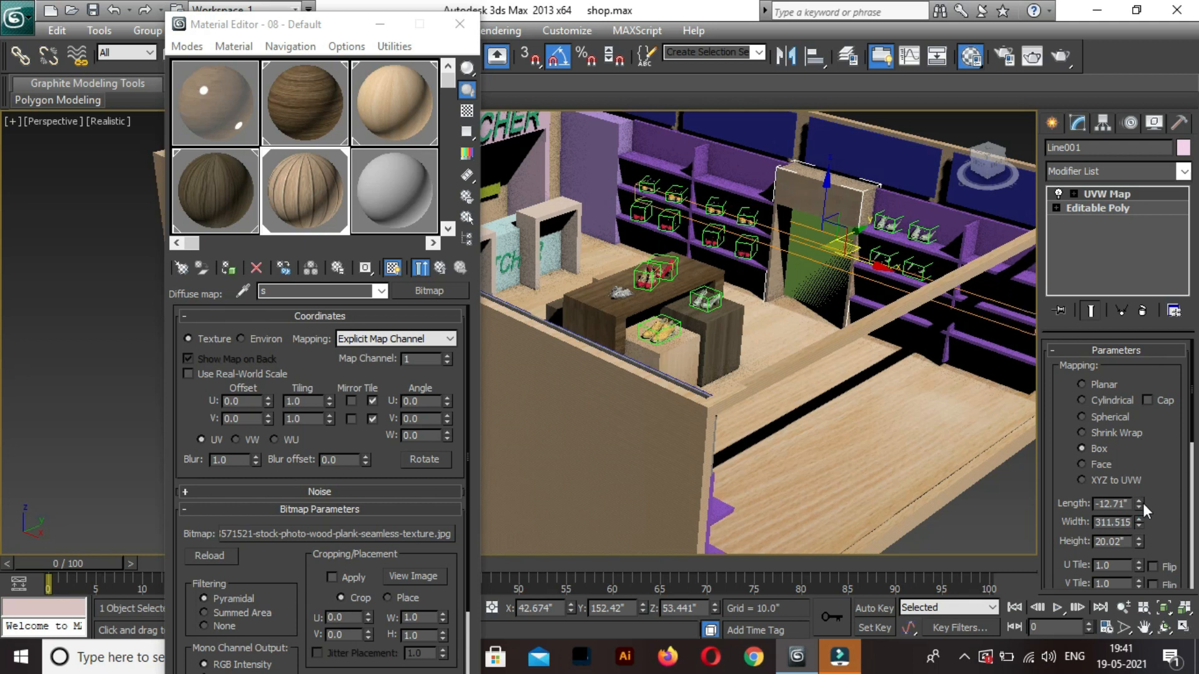
drag(1138, 518, 1143, 459)
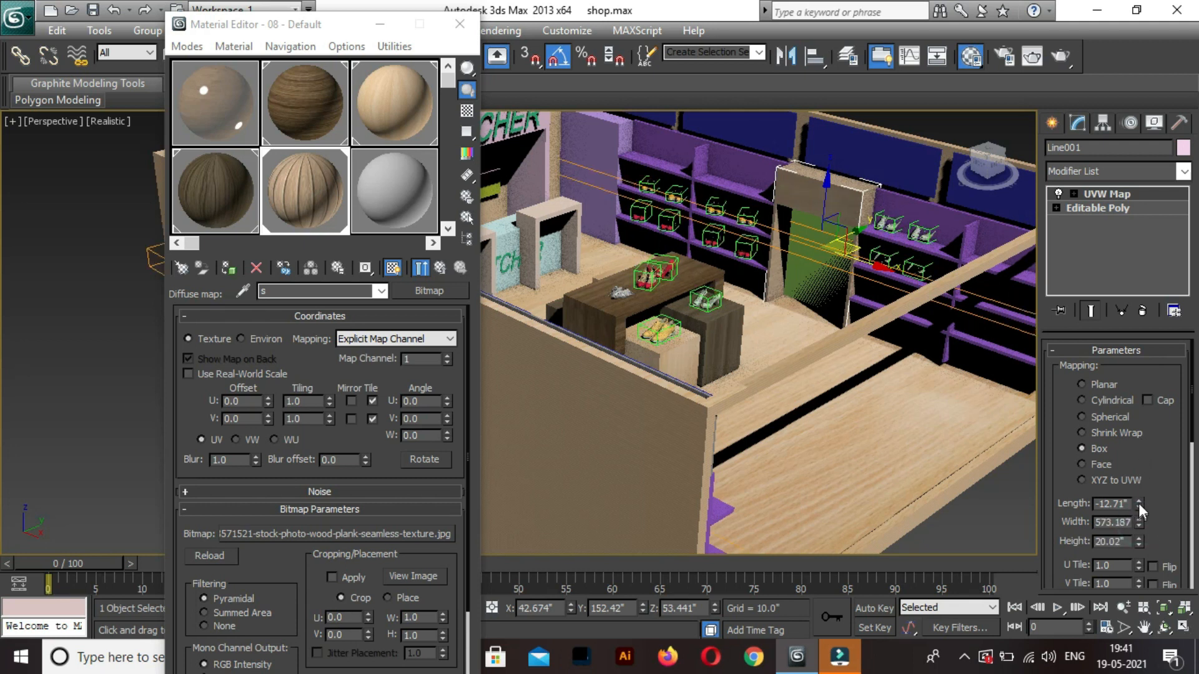
drag(1139, 503, 867, 7)
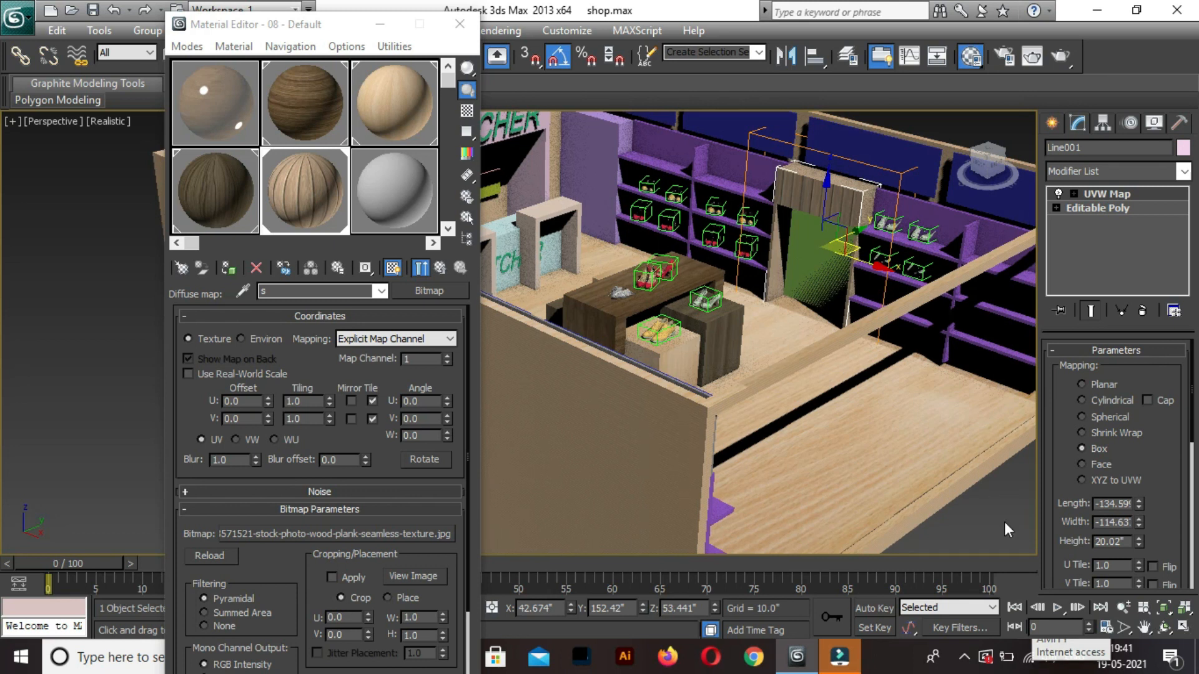
Select the pink SKETCHER sign frame Line002 and assign the wood-plank material s to it.
middle_drag(772, 338, 959, 371)
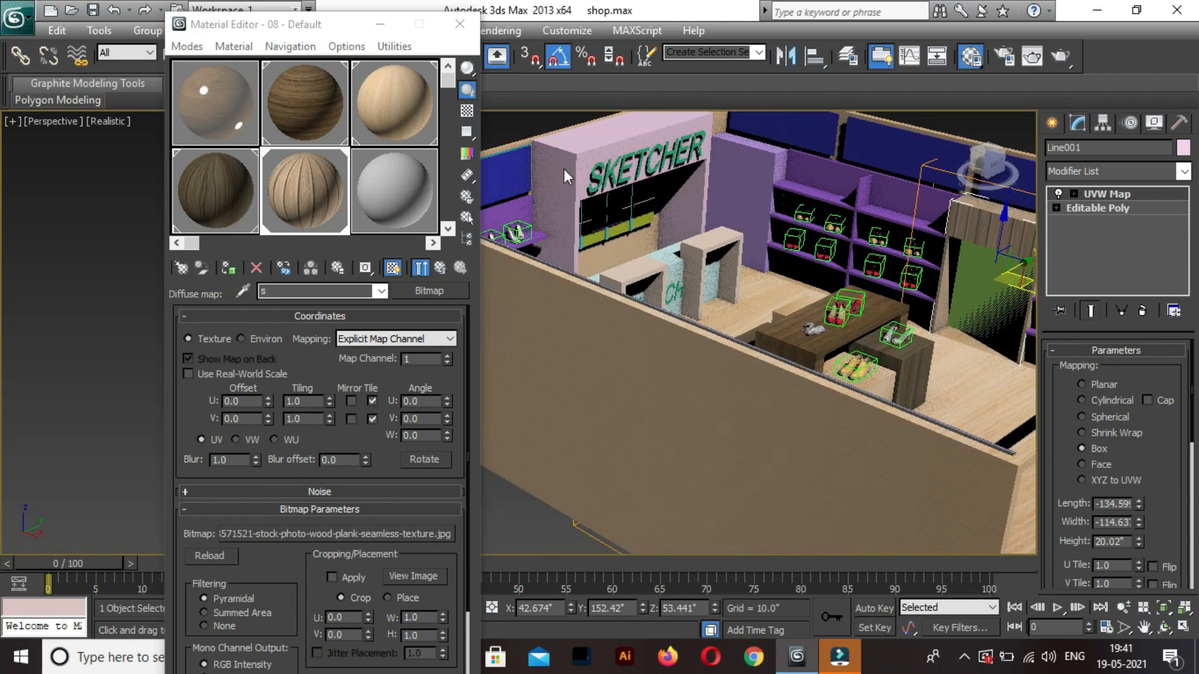
key(ctrl+z)
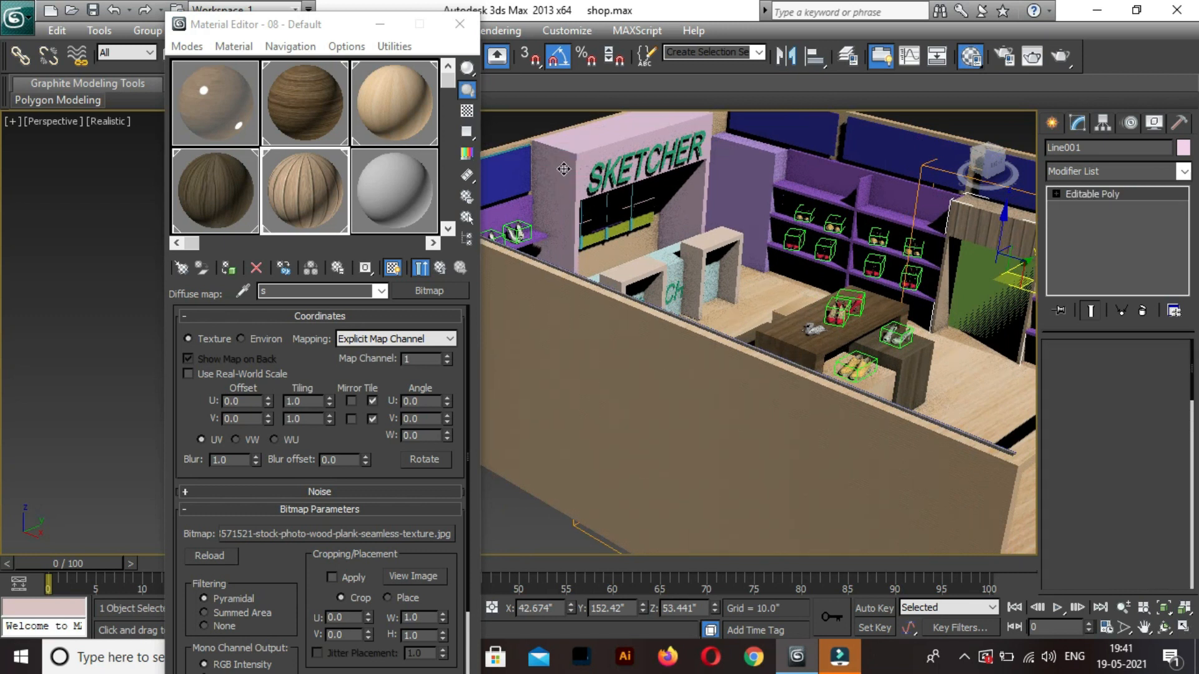
click(563, 169)
click(229, 267)
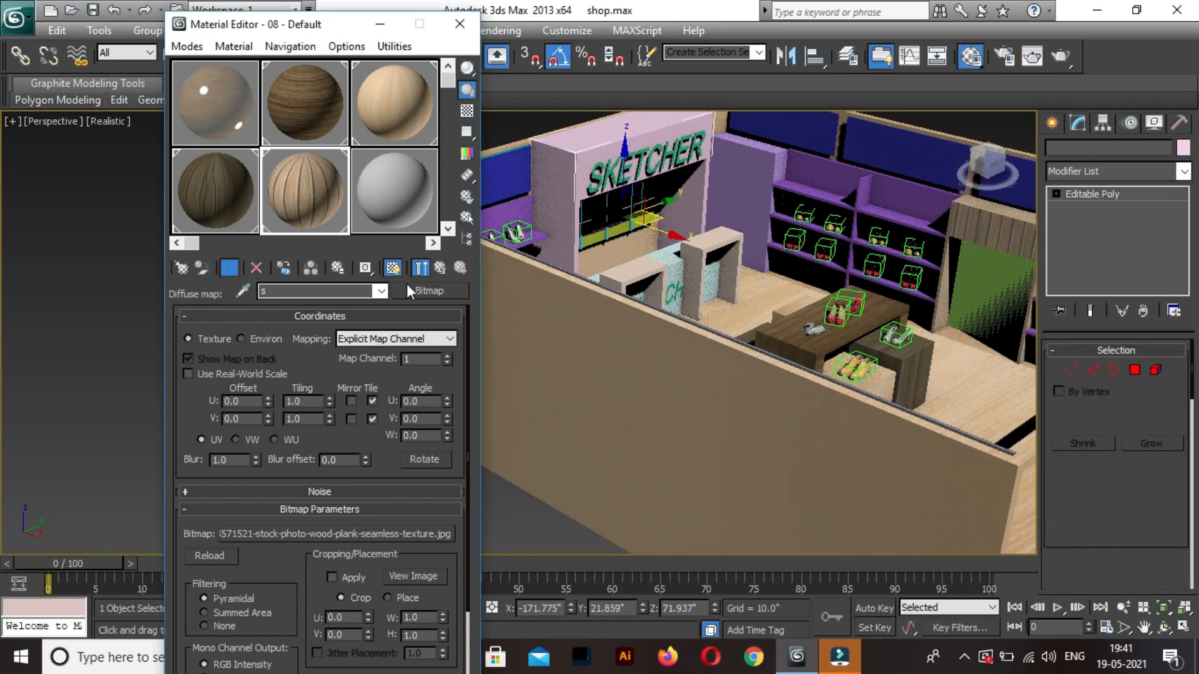
Add a UVW Map modifier with Box mapping to the sign frame Line002.
click(1142, 168)
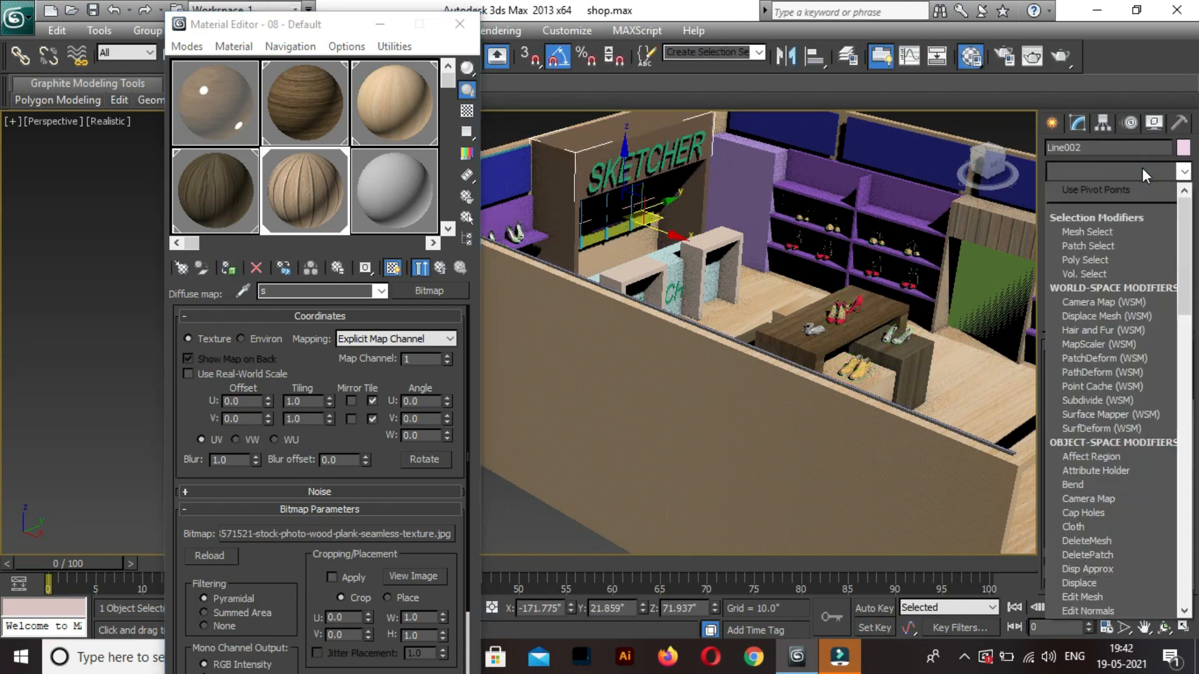
scroll(1099, 467, down, 20)
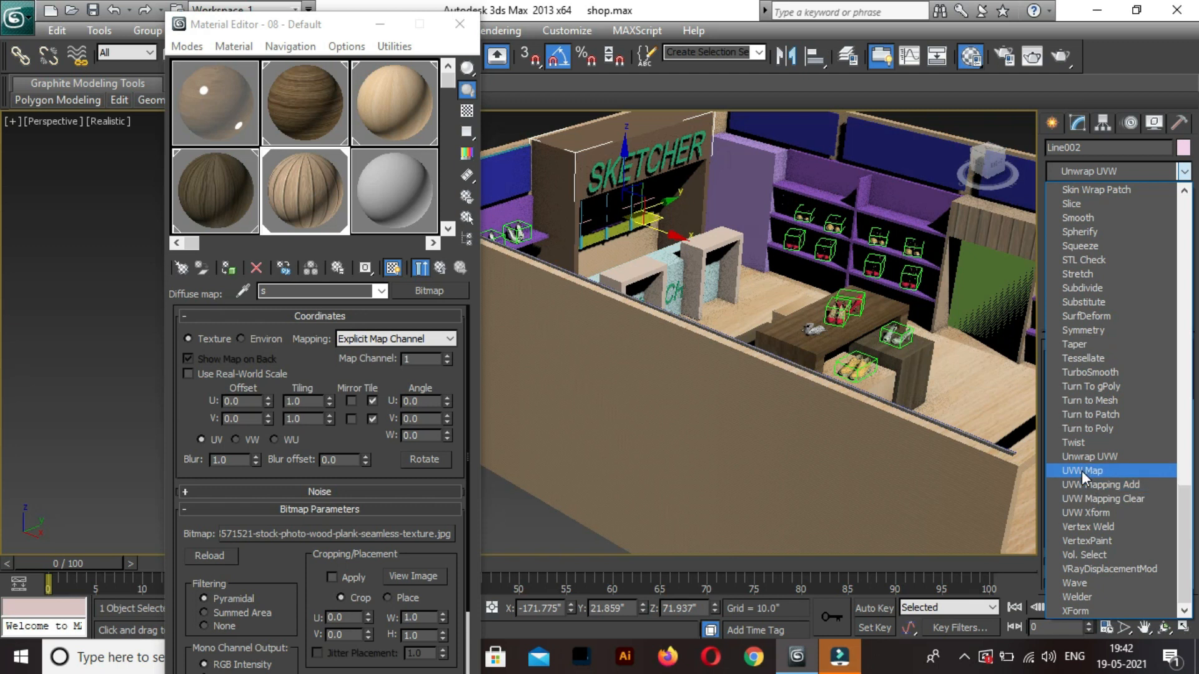
click(1081, 471)
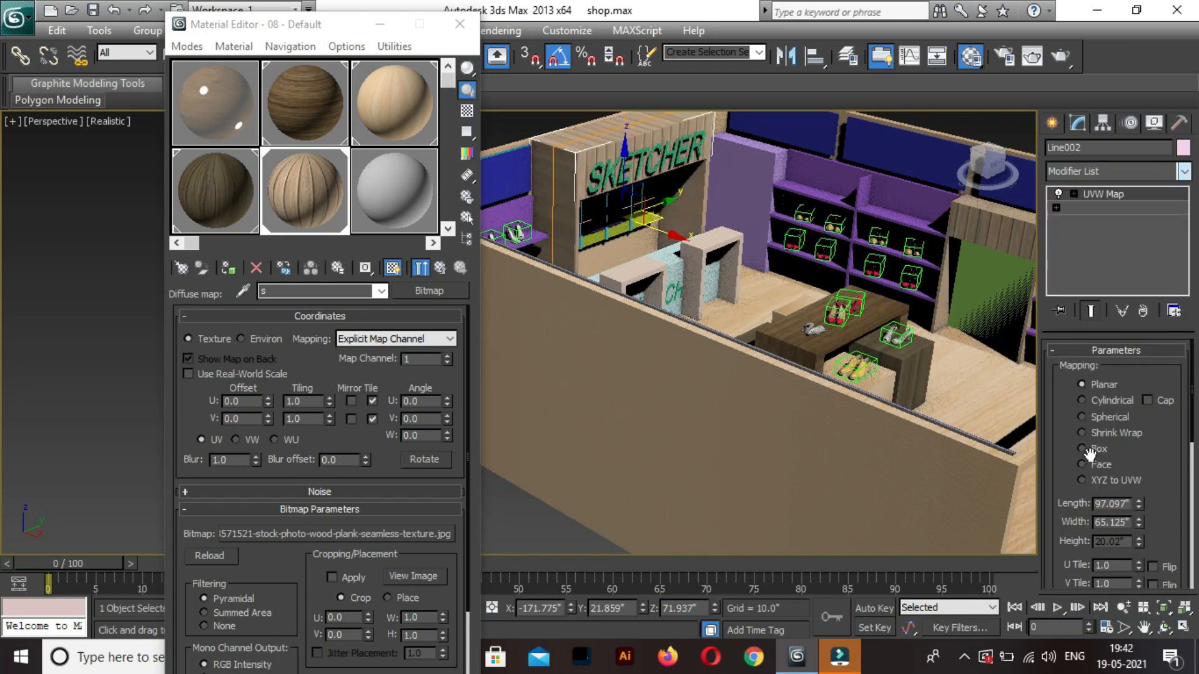
click(1092, 451)
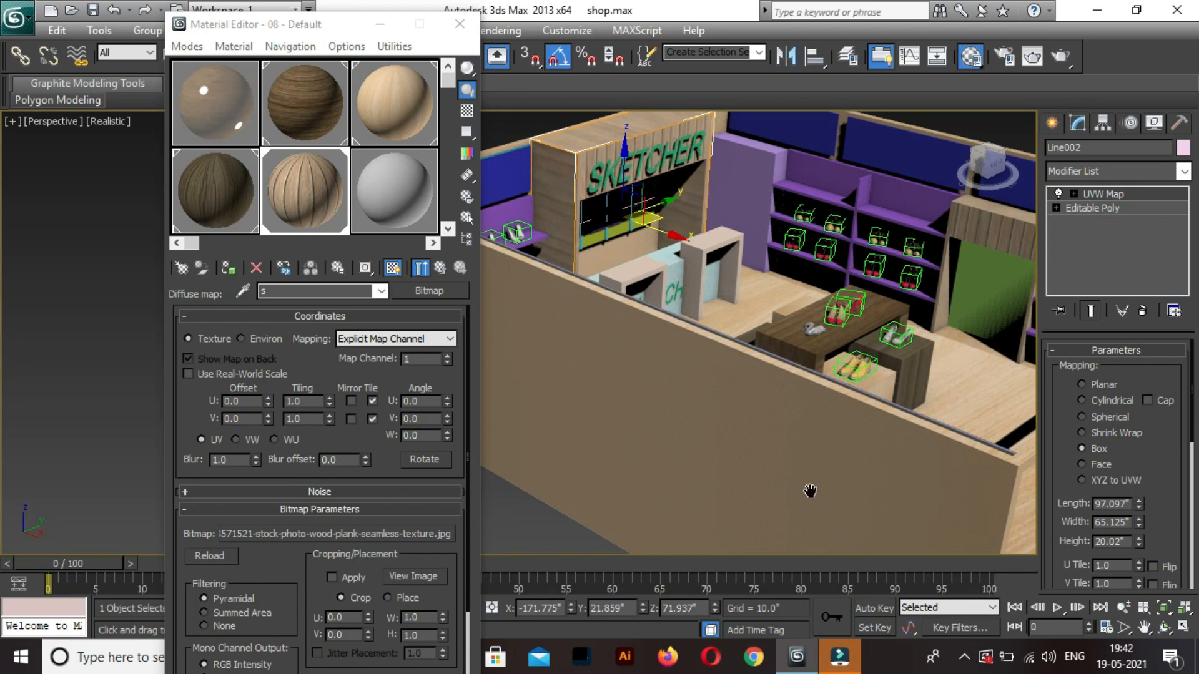
Select the light blue counter Box019 and turn the sixth sample material, 09 - Default, into a VRayMtl.
middle_drag(874, 479, 811, 491)
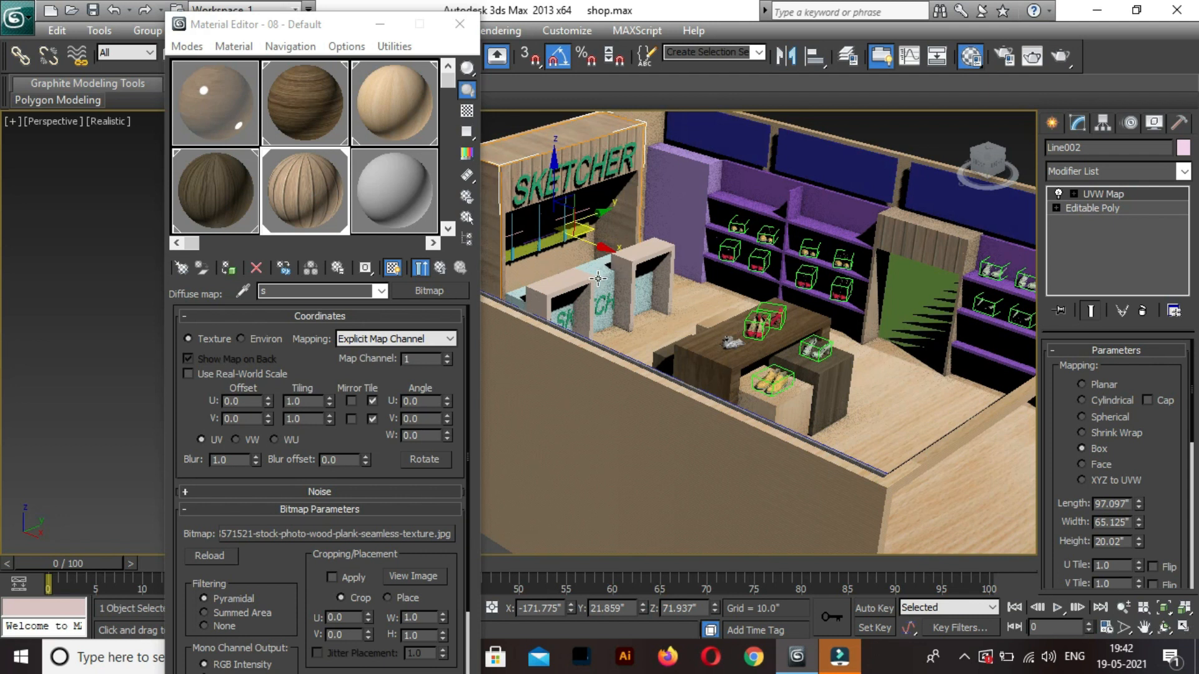
click(568, 289)
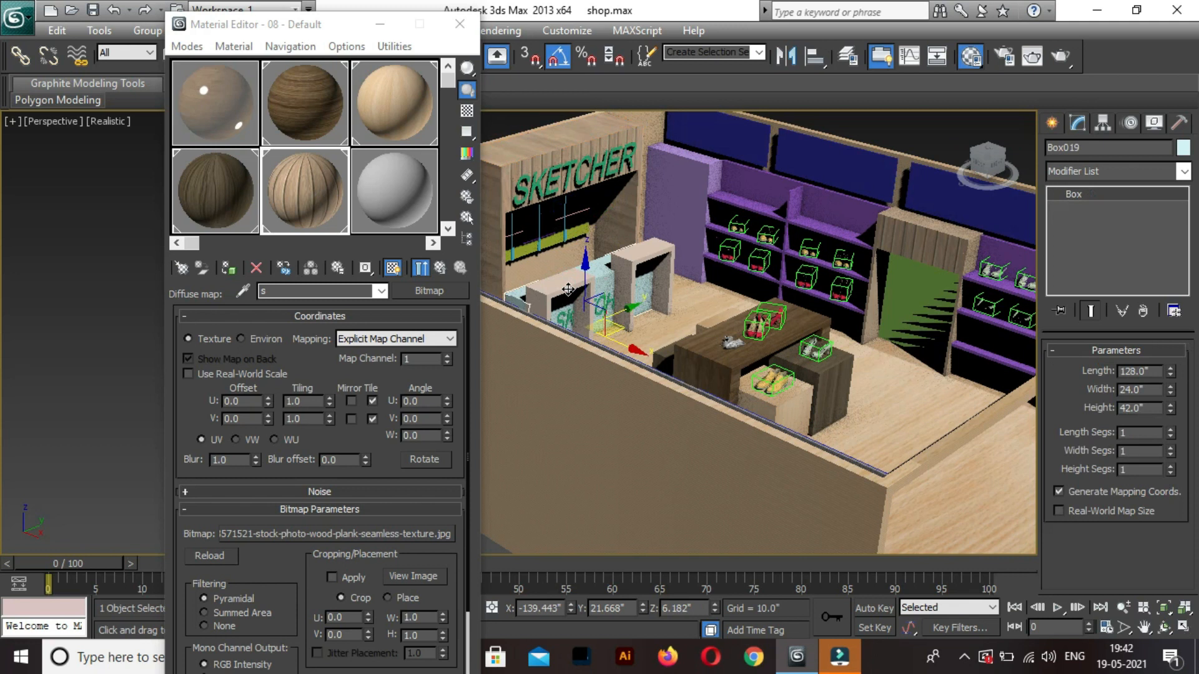
click(397, 197)
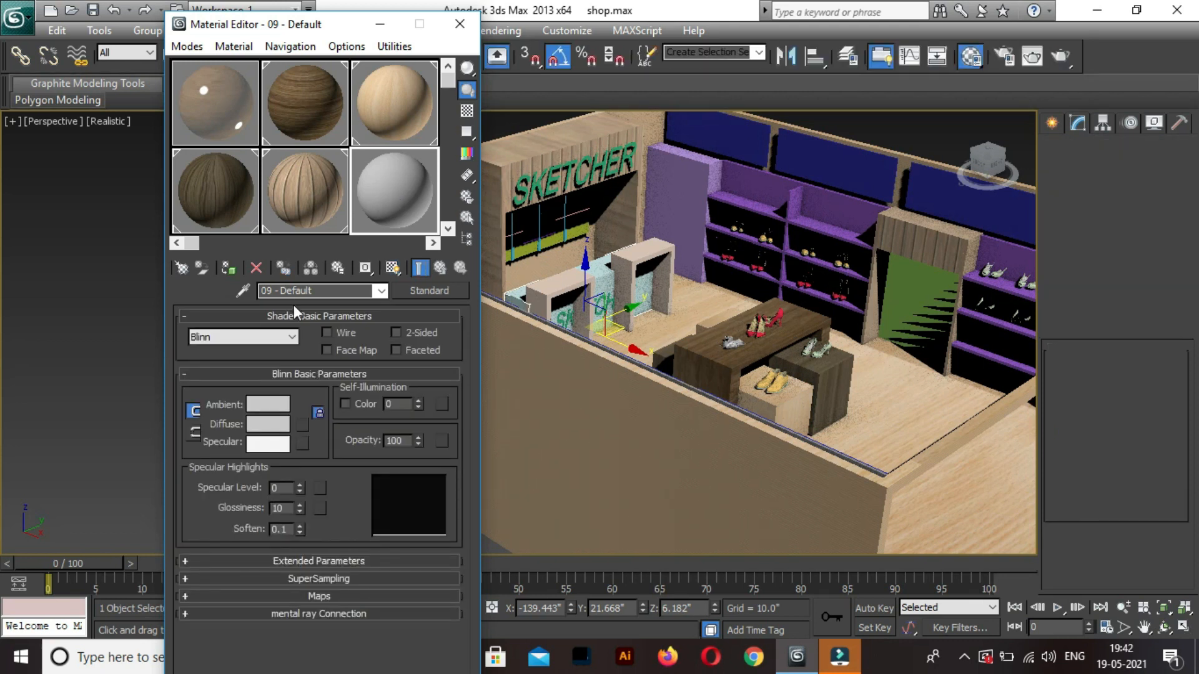
click(418, 290)
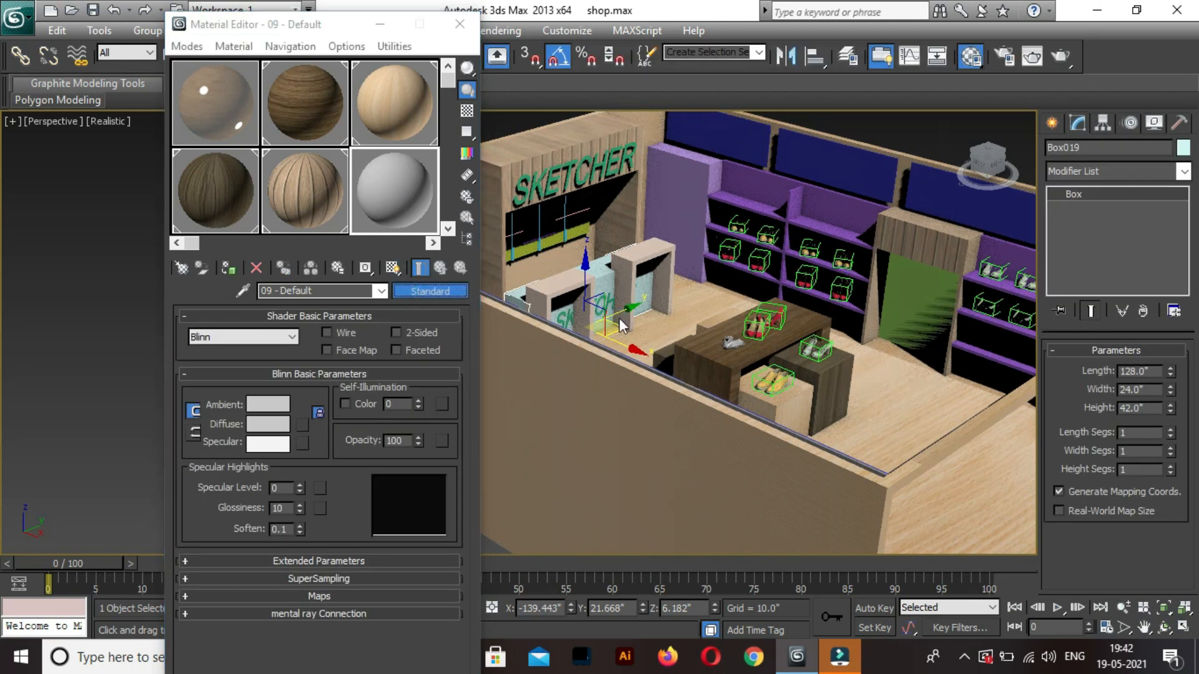
double_click(612, 532)
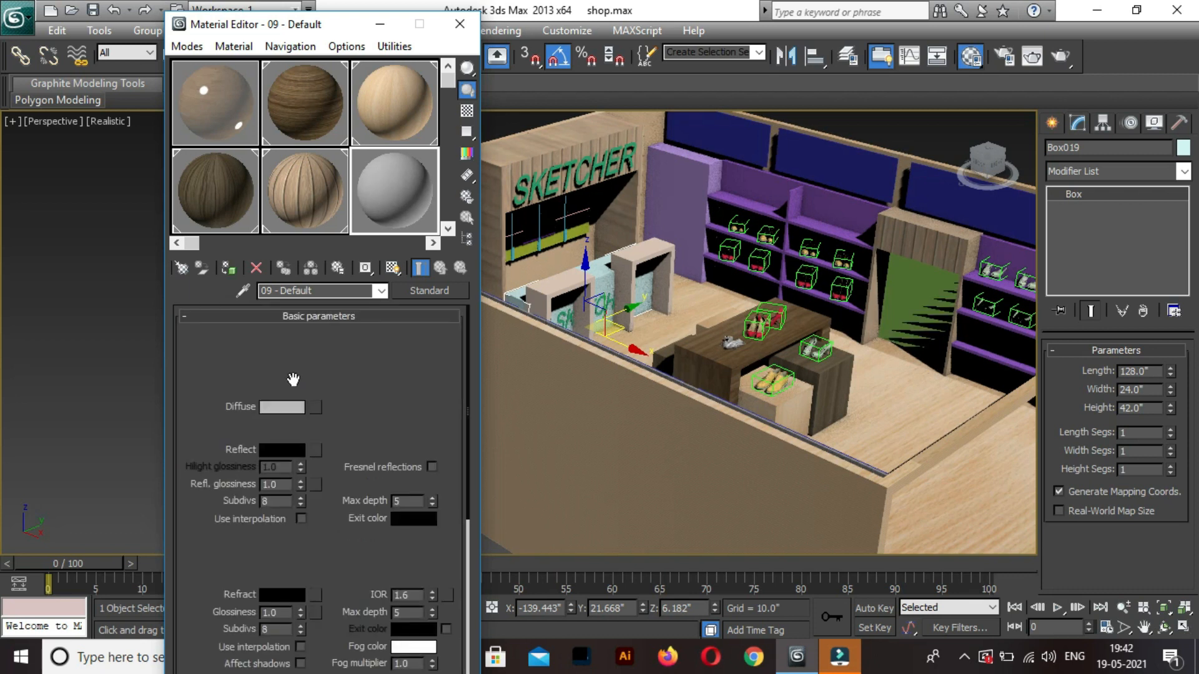
Load the bitmap images.jpg from the shop folder as the diffuse map of material 09 - Default.
click(315, 407)
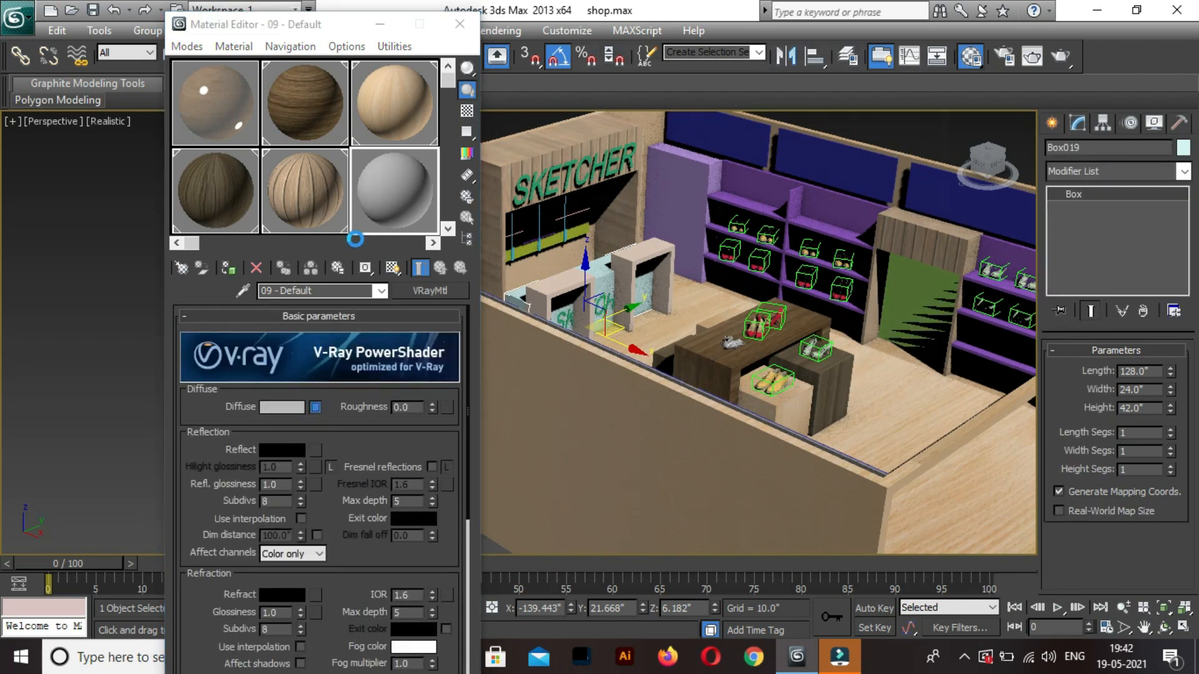
double_click(601, 87)
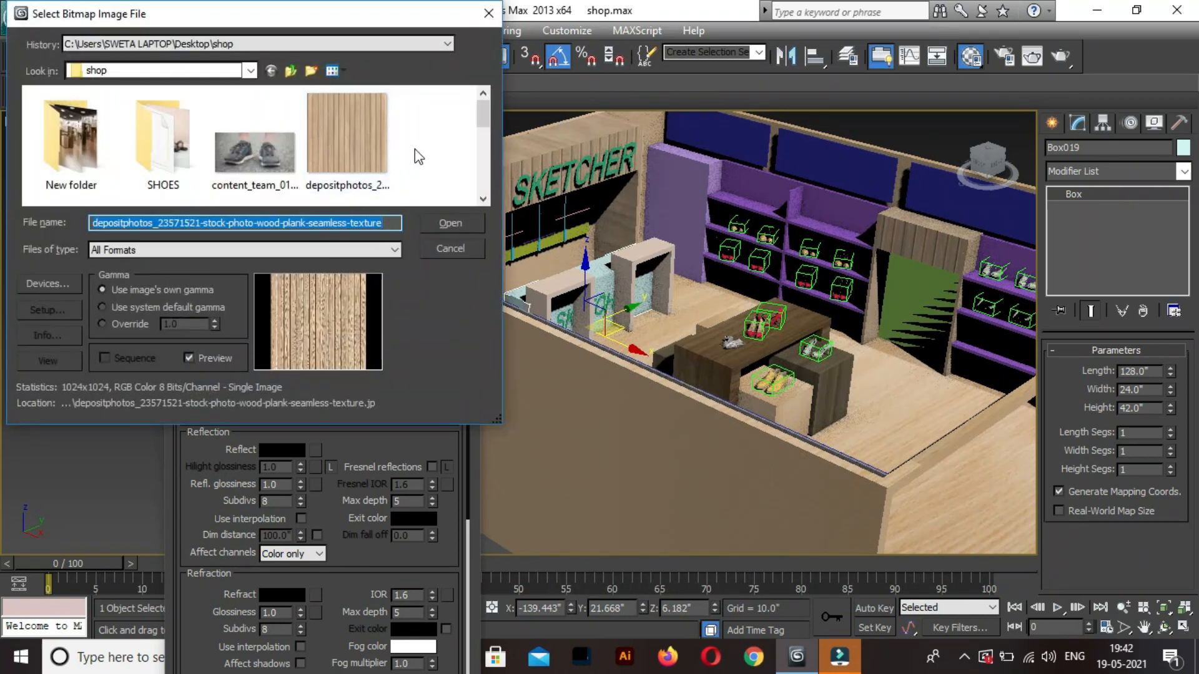
scroll(415, 149, down, 3)
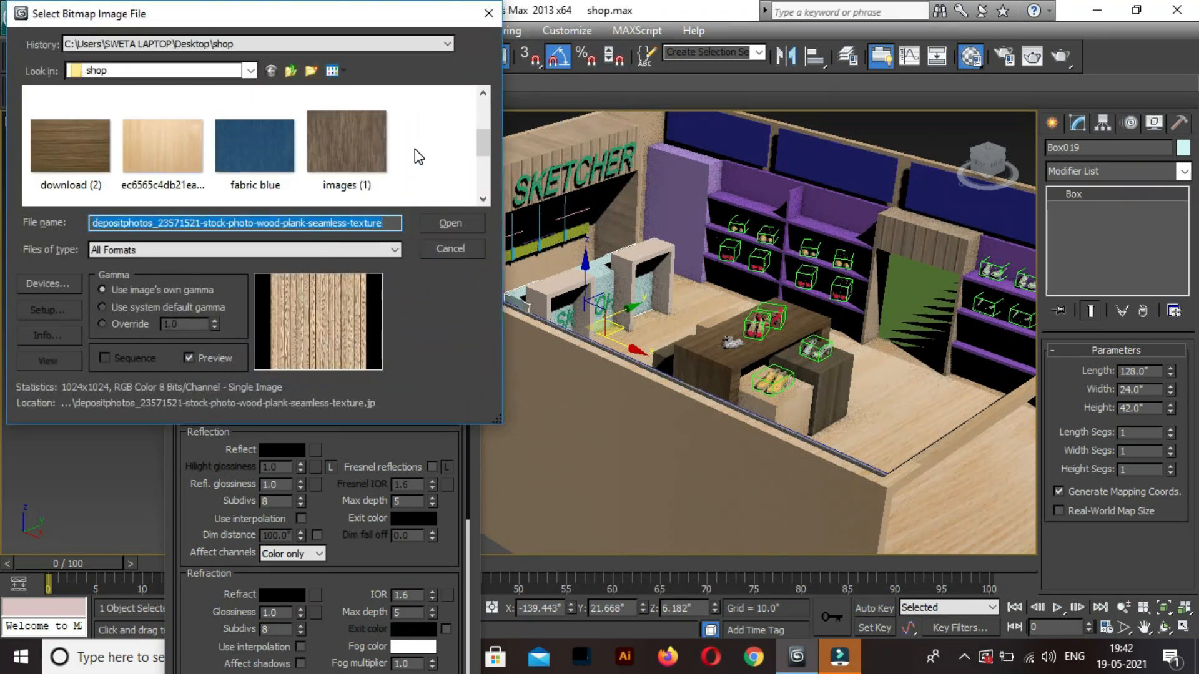
scroll(415, 149, down, 1)
scroll(419, 156, down, 2)
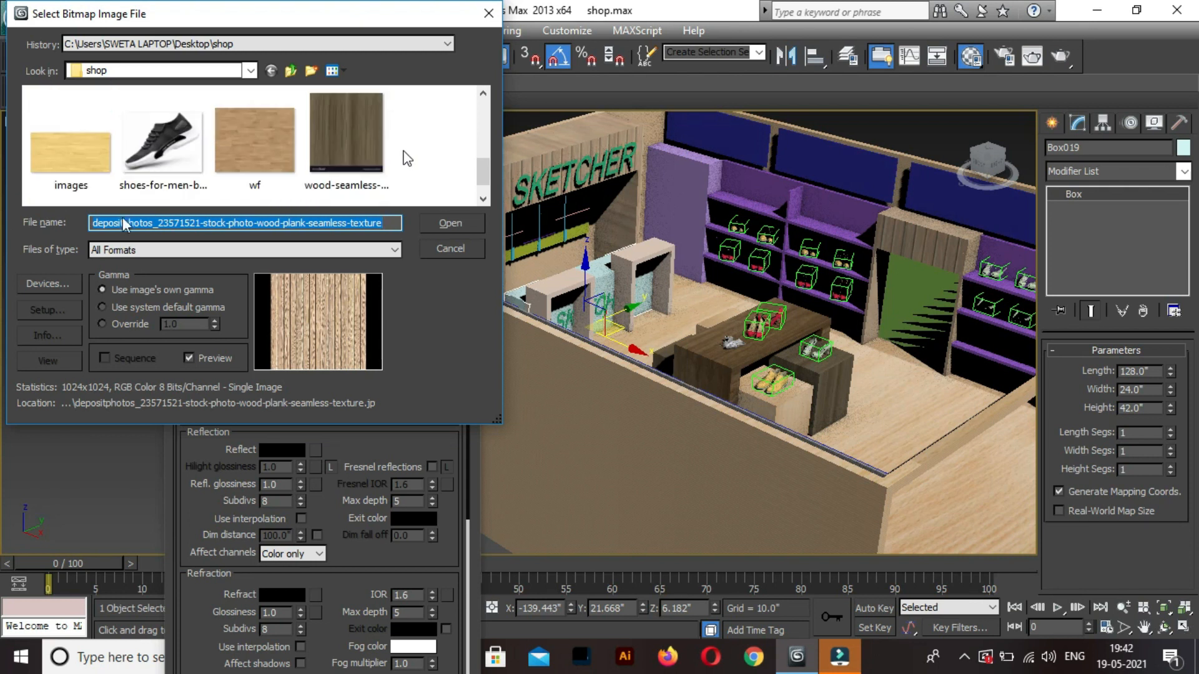
click(71, 159)
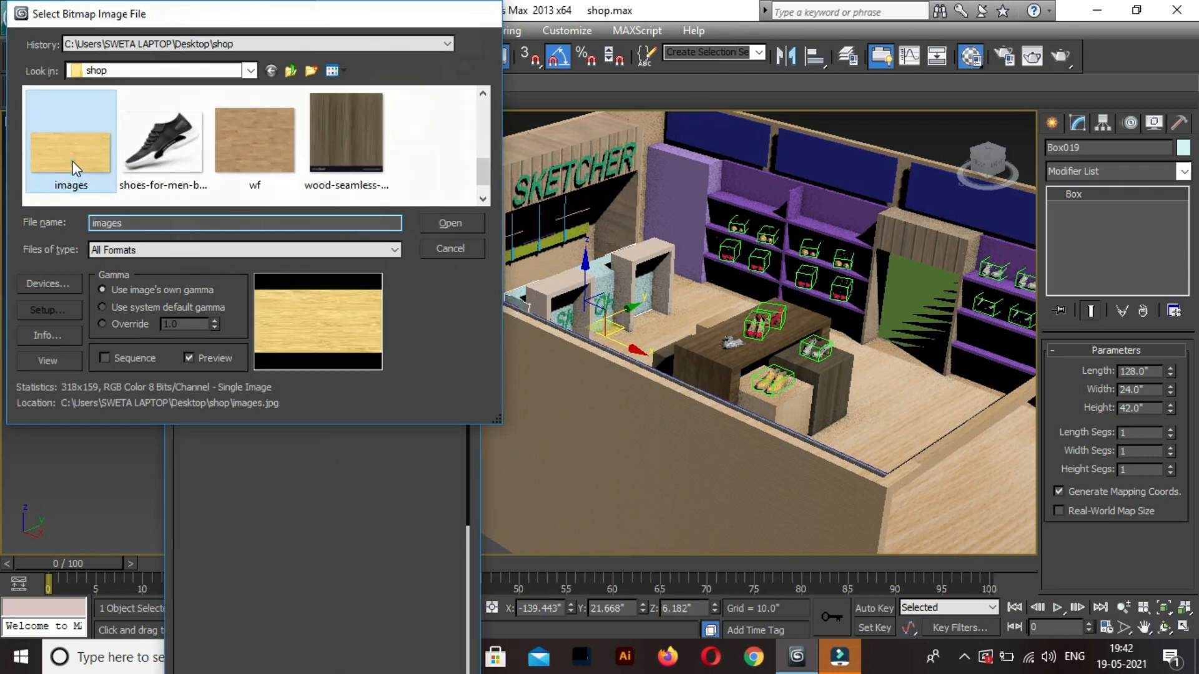
double_click(71, 159)
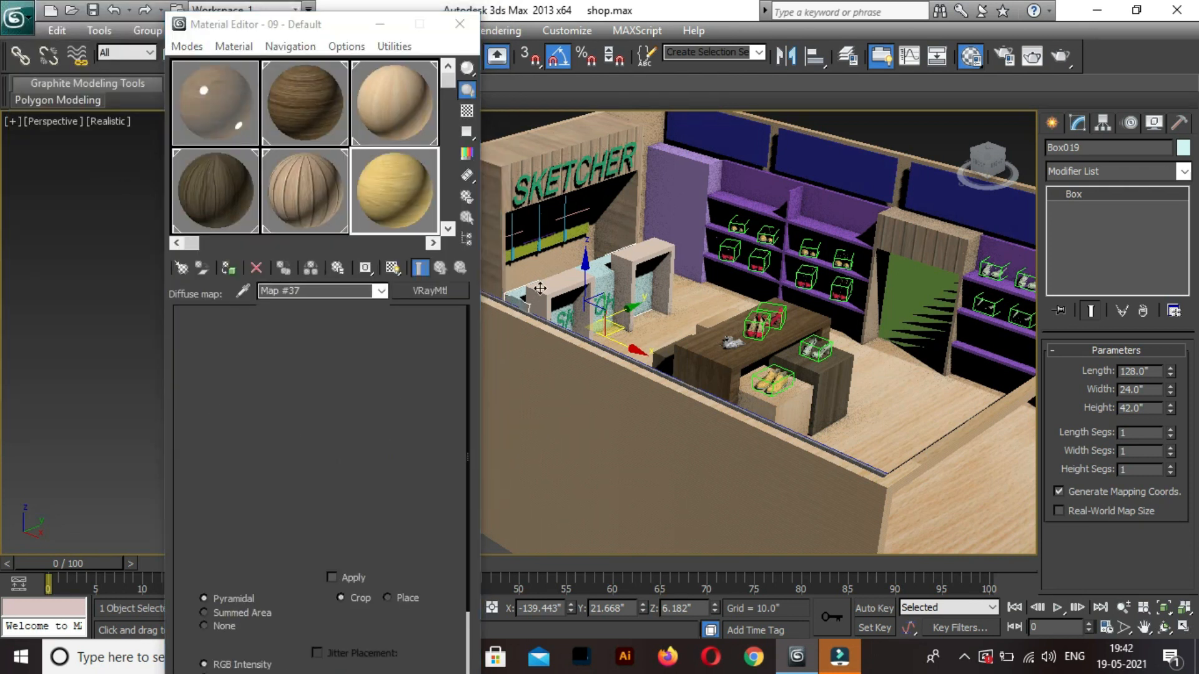
Assign material 09 - Default to the counter Box019 and show its texture in the viewport.
click(230, 268)
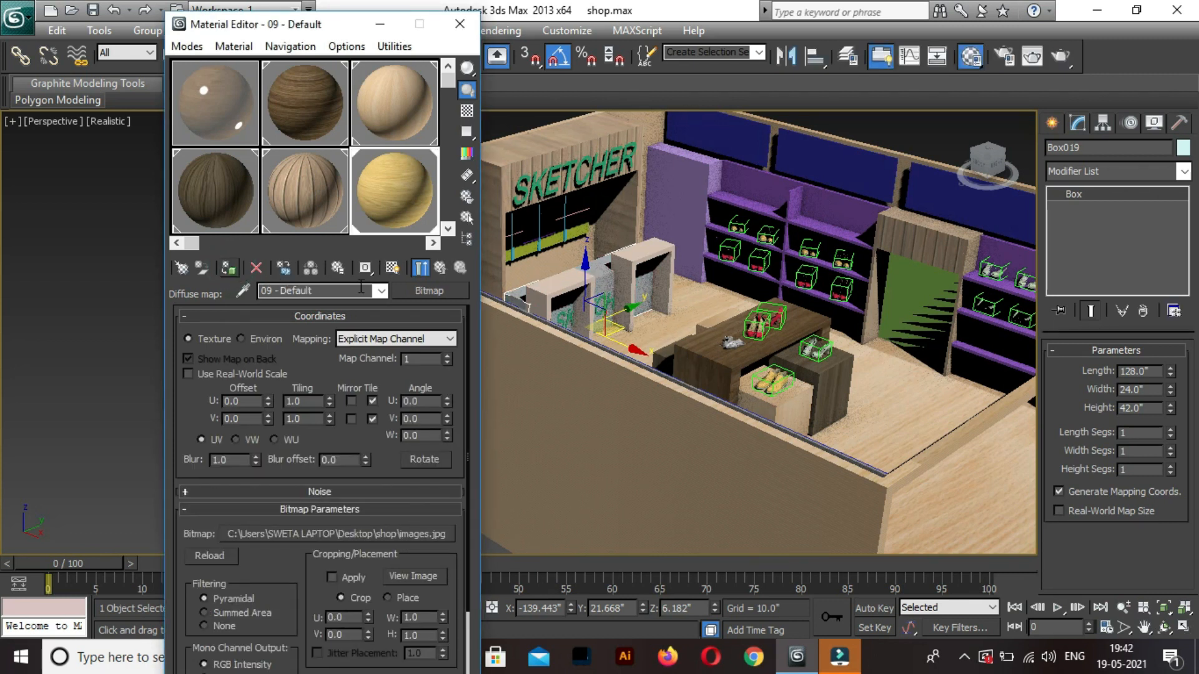
click(398, 269)
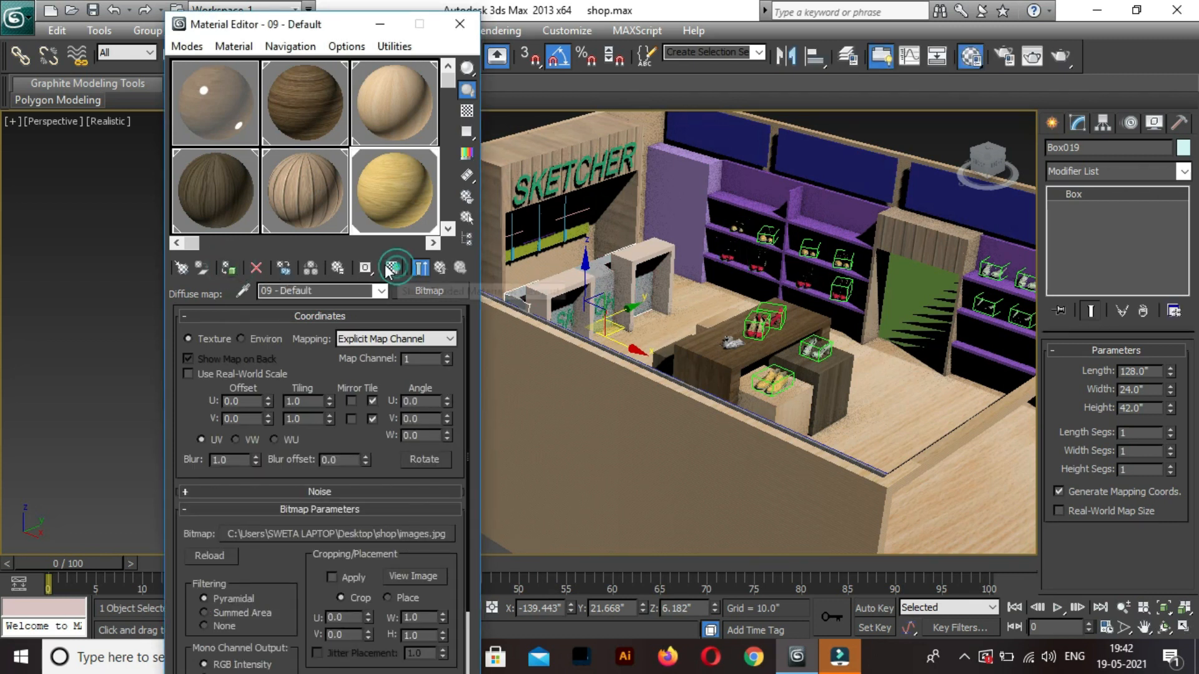
click(558, 290)
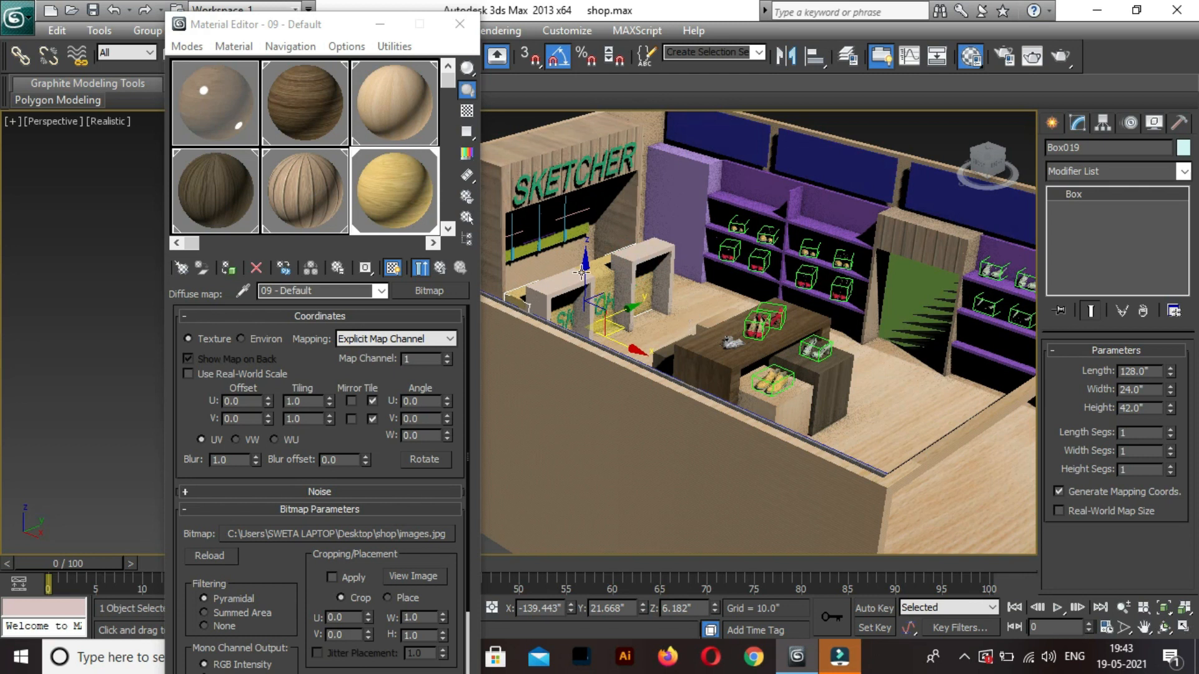
Switch to the four-viewport layout and move the Material Editor clear of the top view.
drag(349, 29, 337, 91)
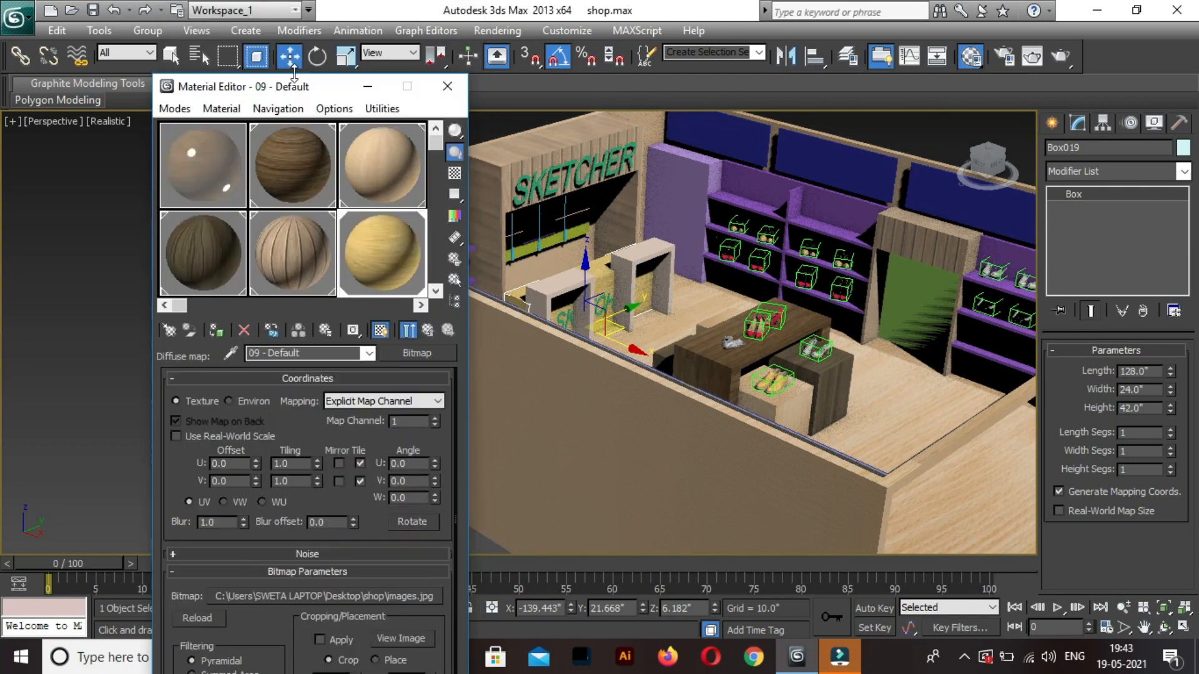
click(291, 62)
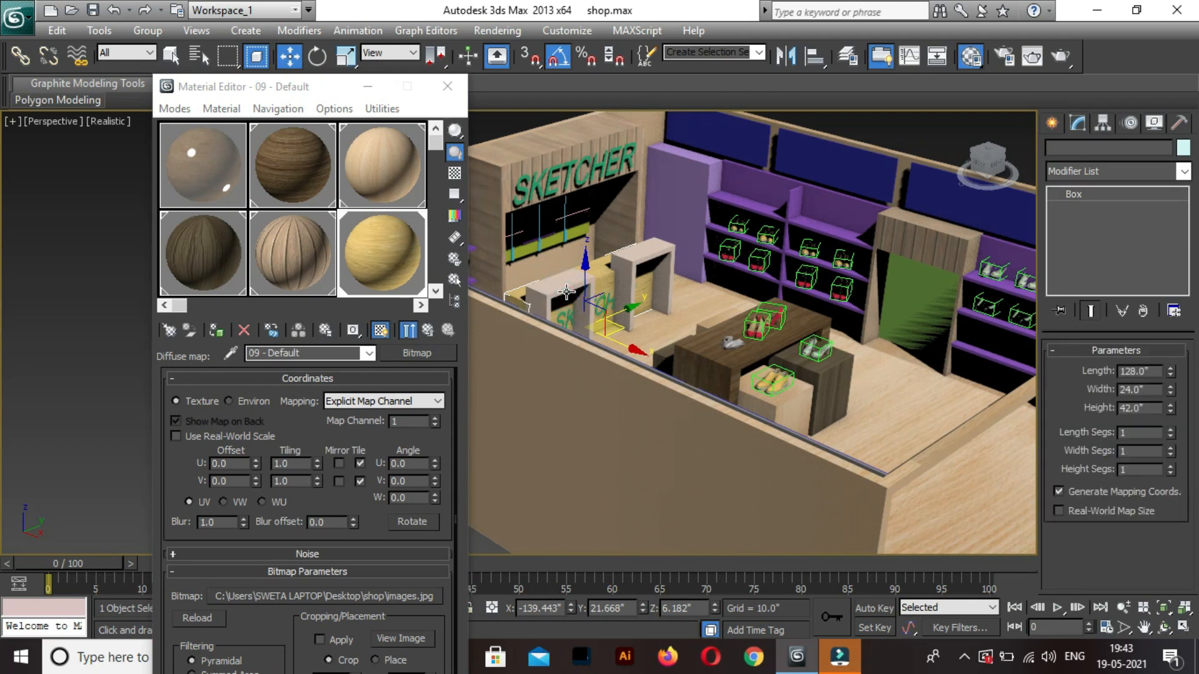
key(alt+w)
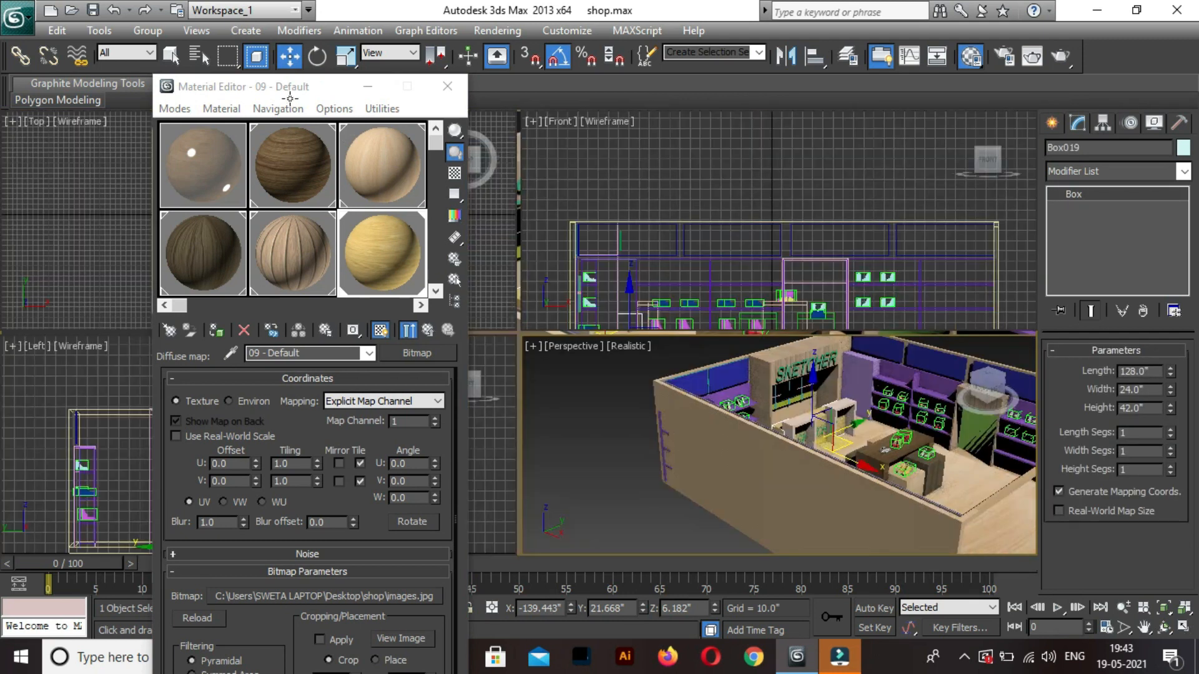
drag(272, 97, 498, 133)
right_click(198, 239)
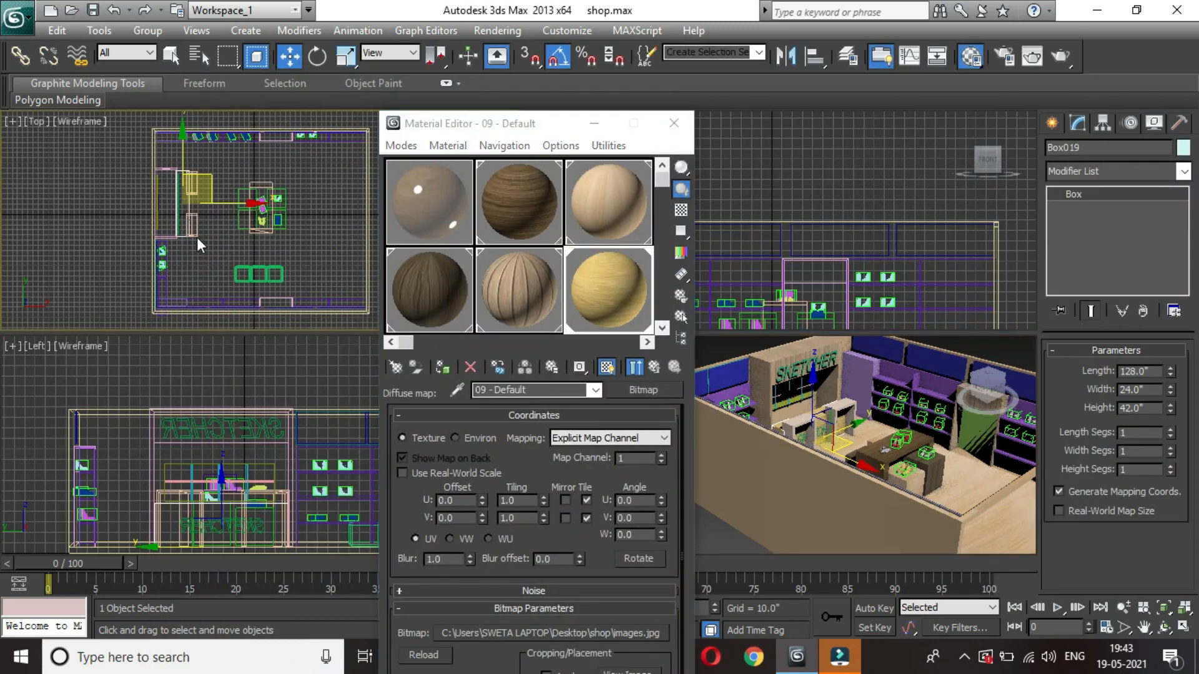
Try to select the lower counter frame in the top view.
click(197, 240)
scroll(194, 244, up, 2)
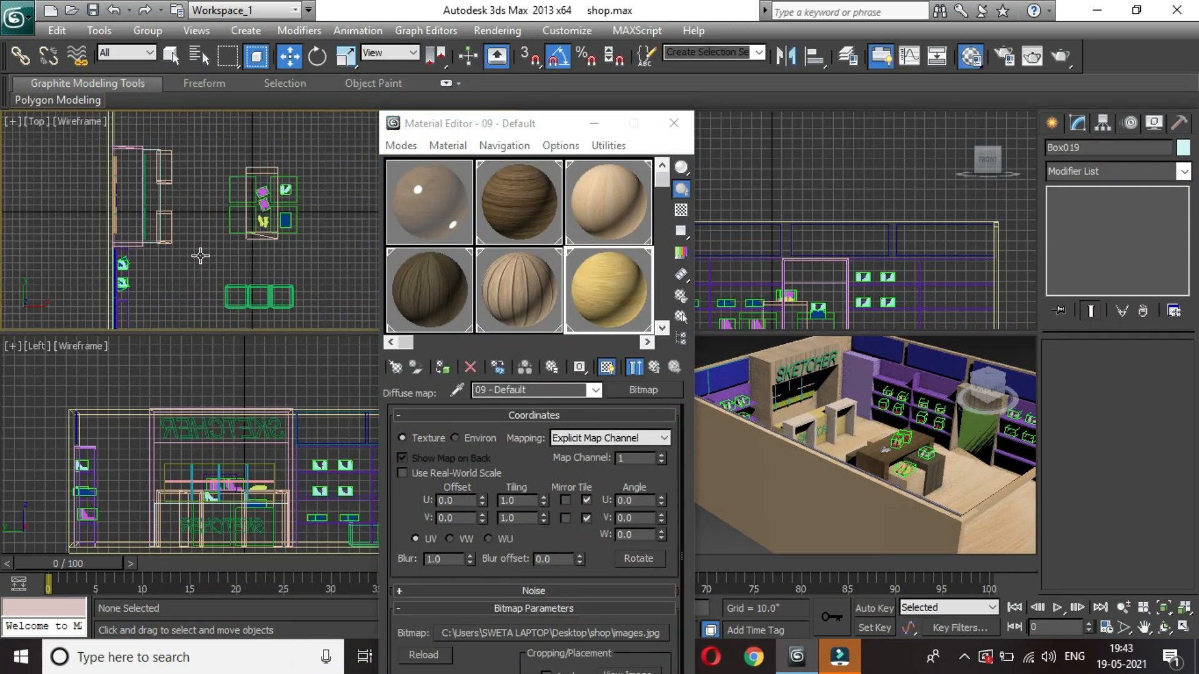
scroll(166, 233, up, 2)
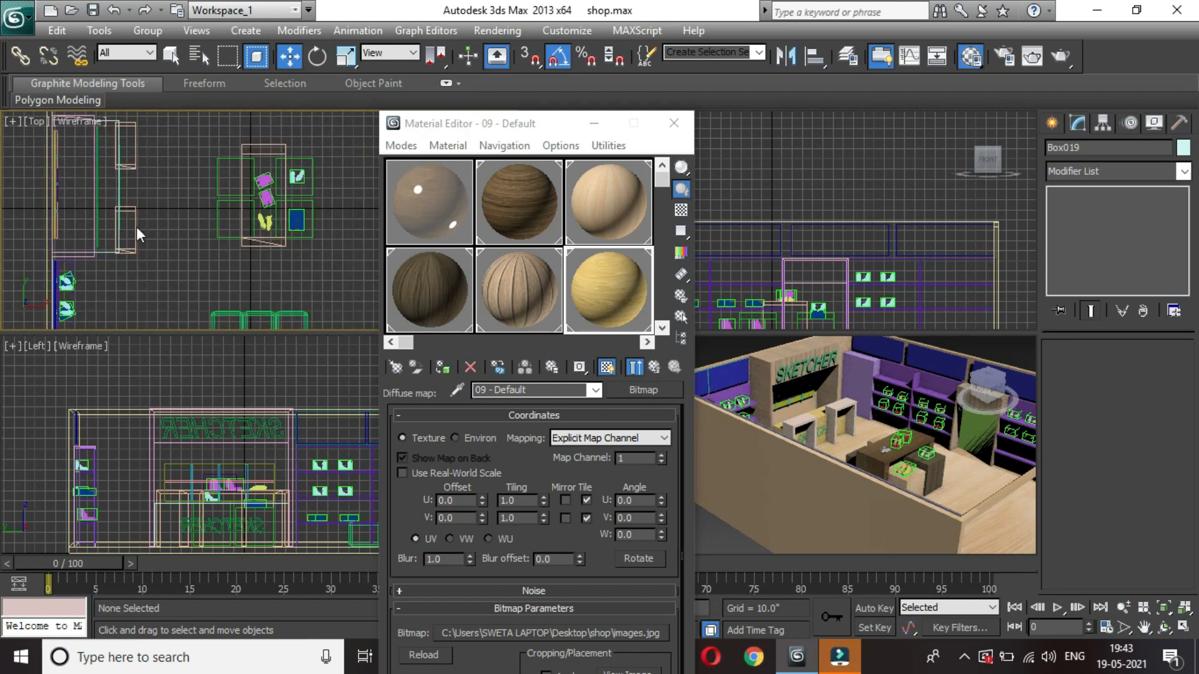
scroll(134, 231, up, 1)
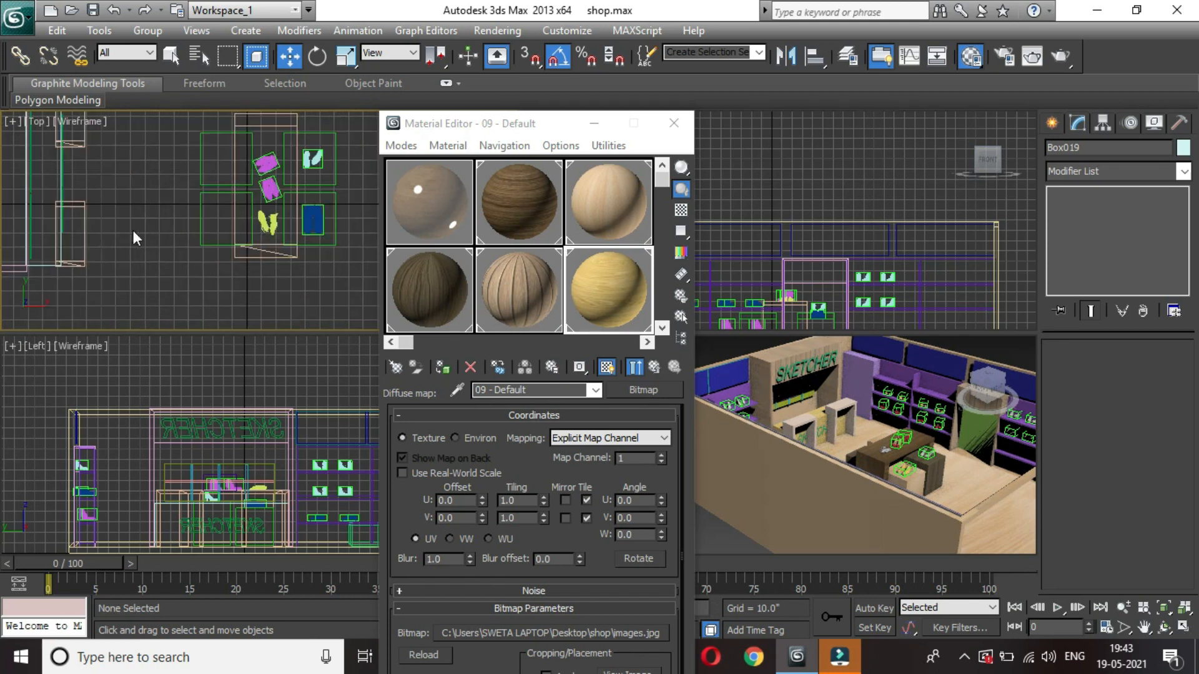
click(84, 234)
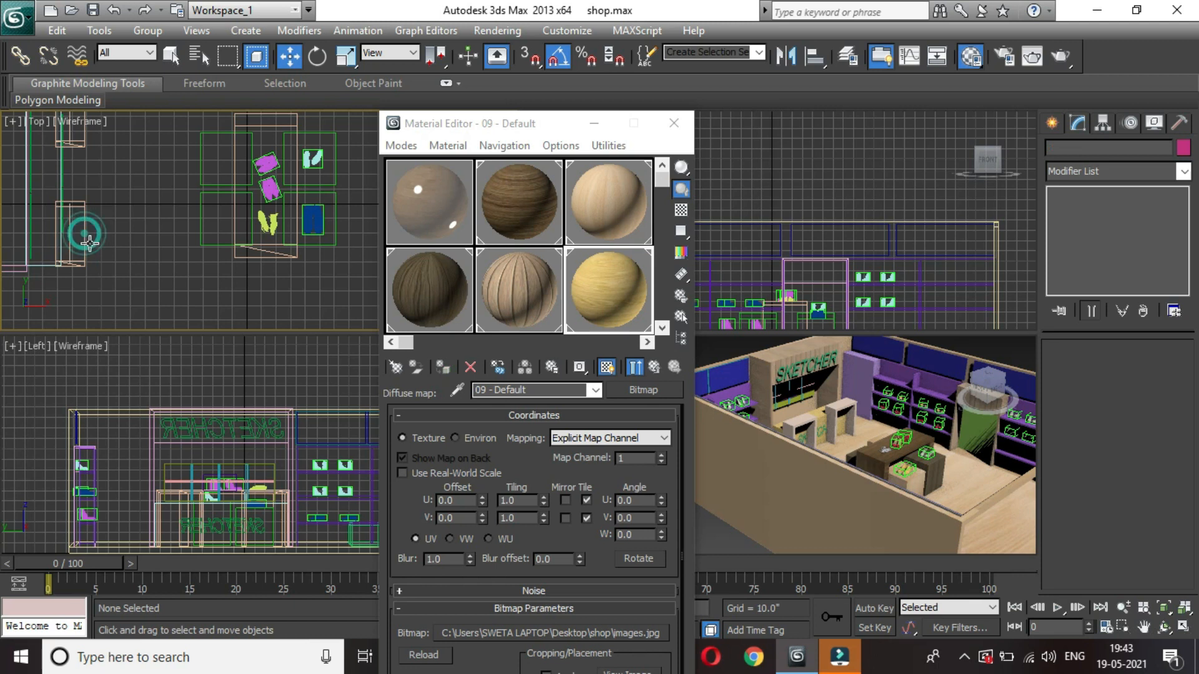
click(105, 289)
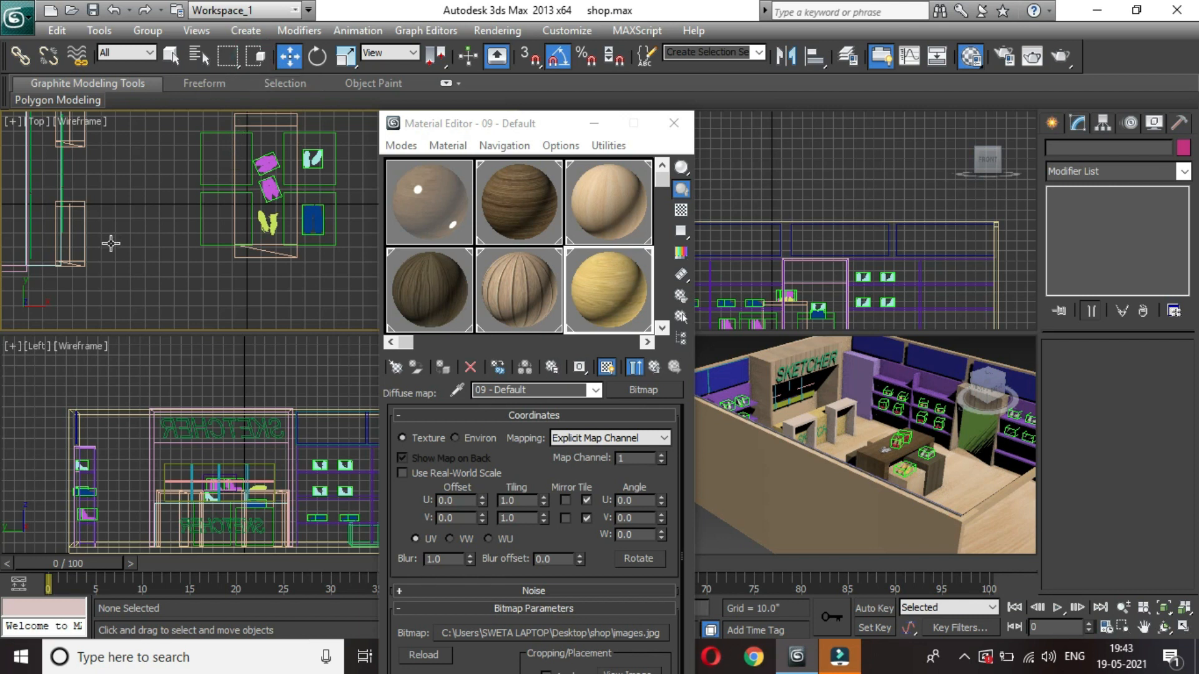
drag(108, 278, 78, 190)
click(86, 232)
Select both frames around the counter in the perspective view and assign the yellow wood material 09 - Default to them.
click(797, 425)
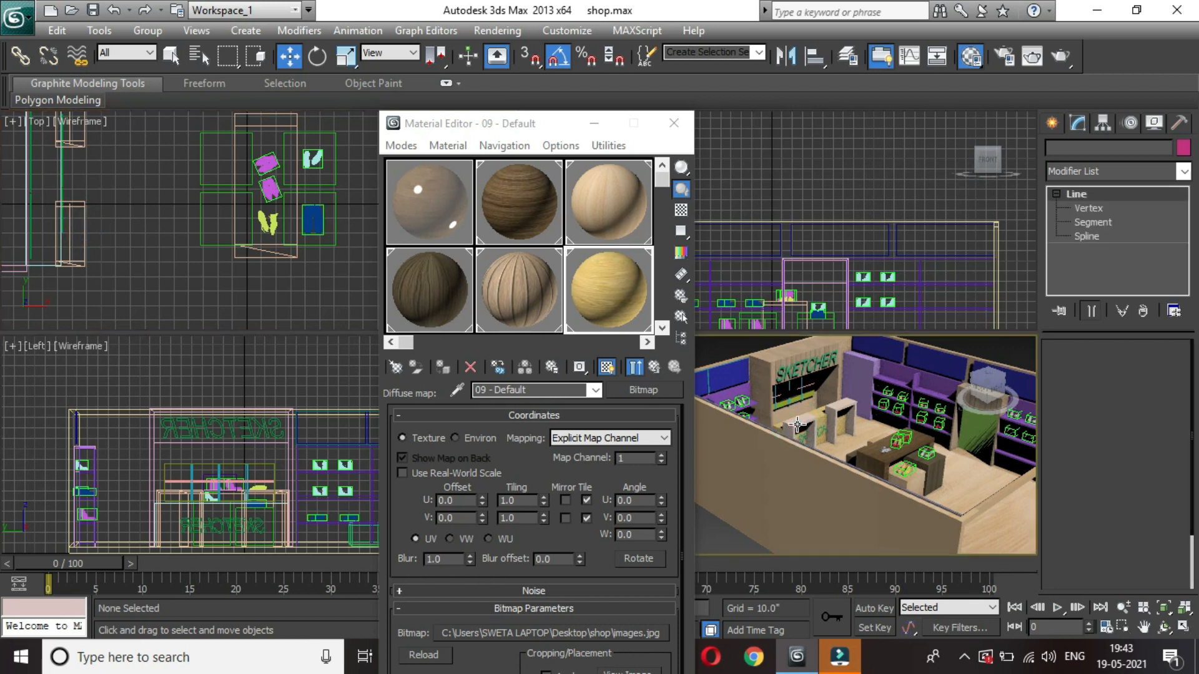
click(840, 409)
click(819, 444)
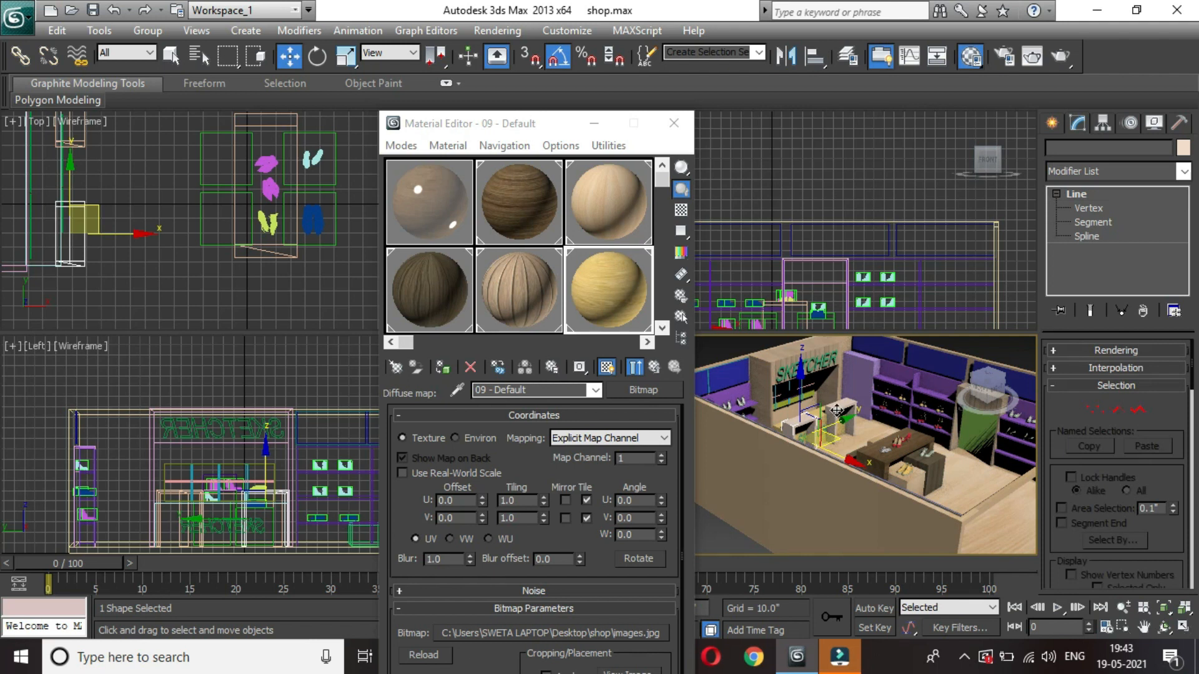
ctrl+click(843, 411)
click(443, 368)
click(441, 368)
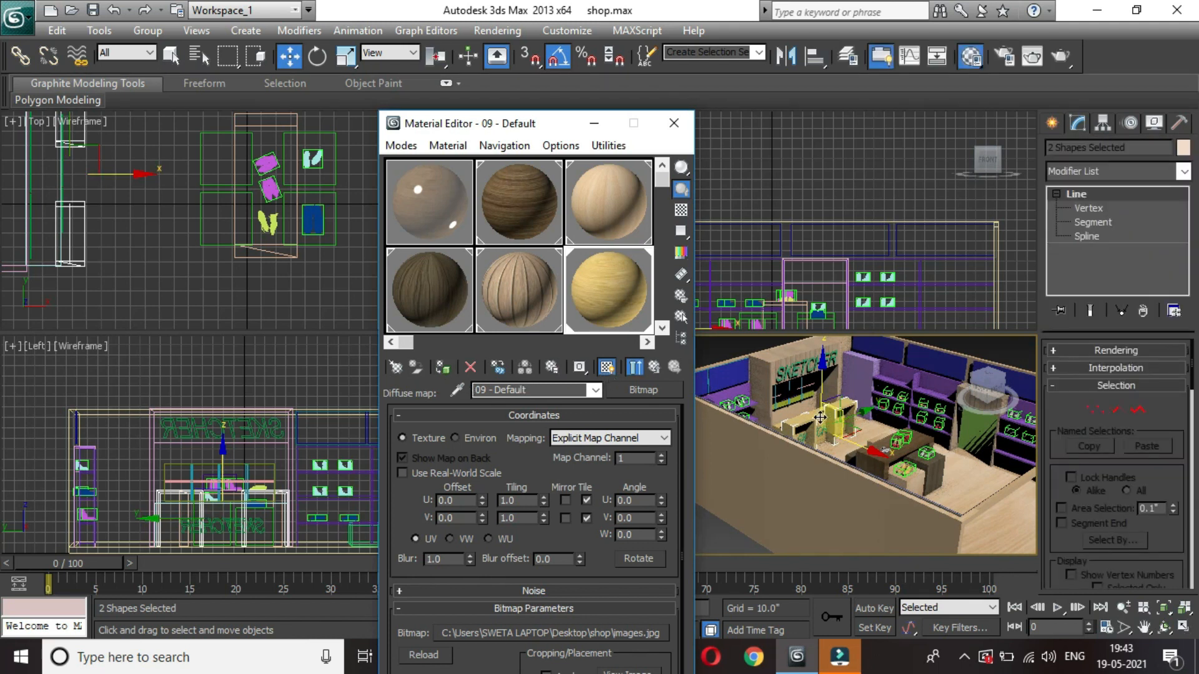
Select the counter Box019 in the top view and assign the light wood material 03 - Default to it.
click(861, 449)
click(61, 198)
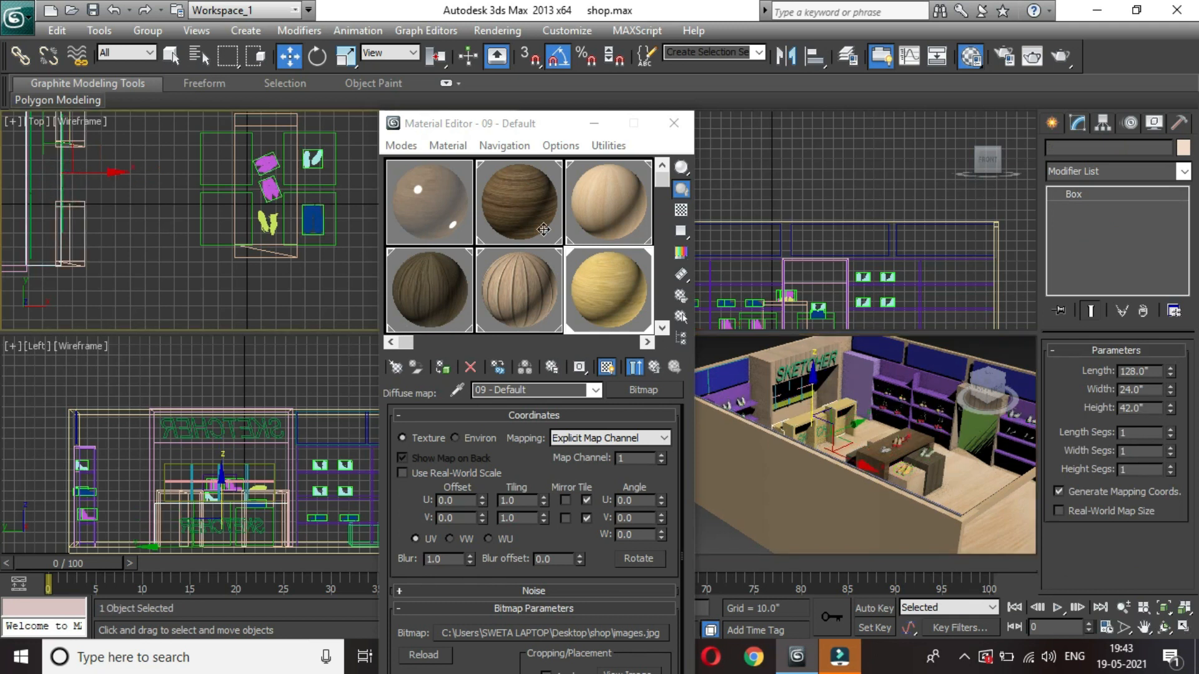
click(614, 226)
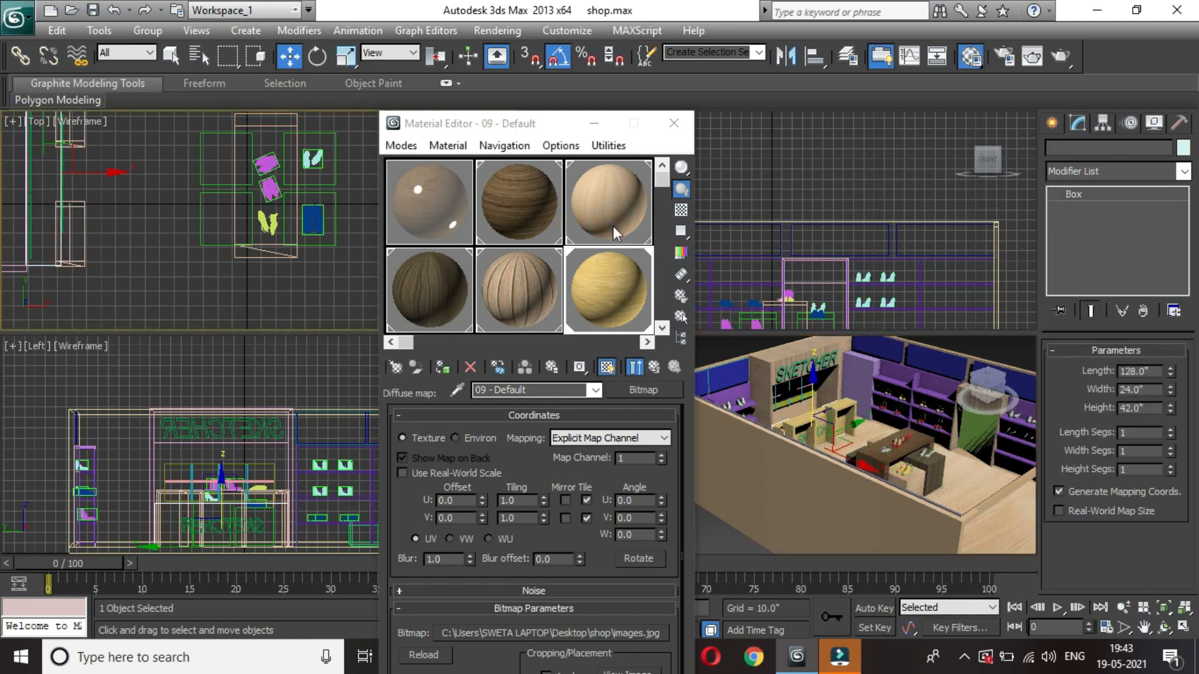
click(443, 369)
Maximize the perspective view and add a UVW Map modifier with Box mapping to the counter Box019.
middle_click(868, 474)
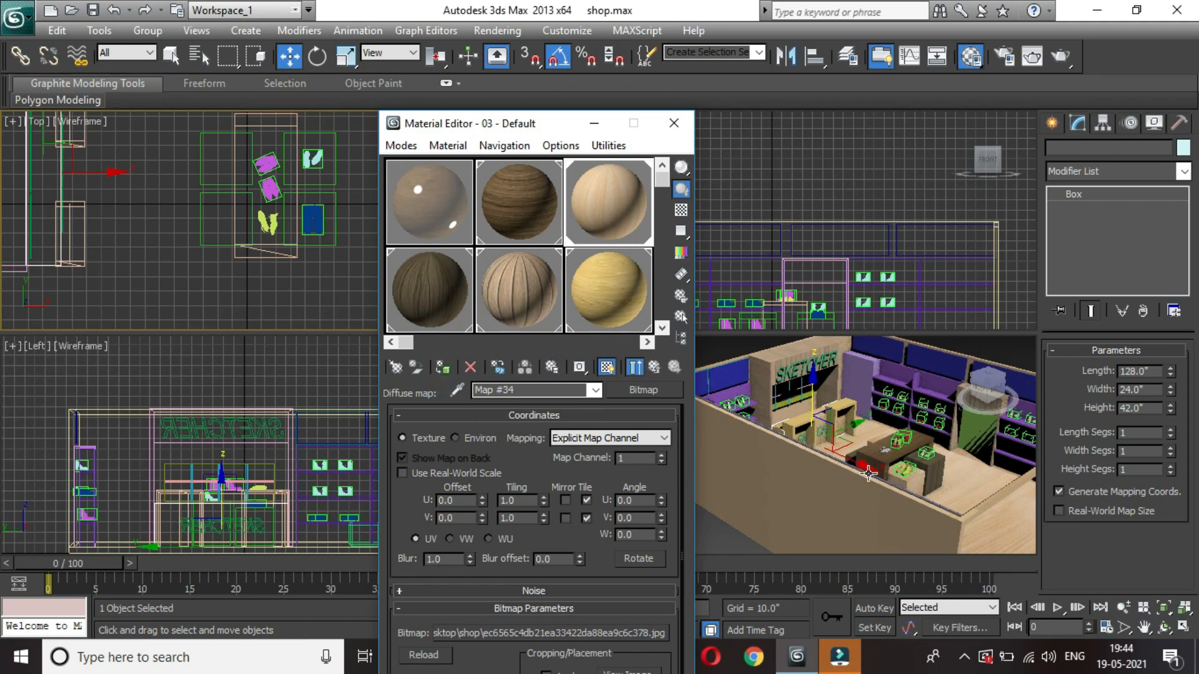
middle_drag(832, 473, 846, 465)
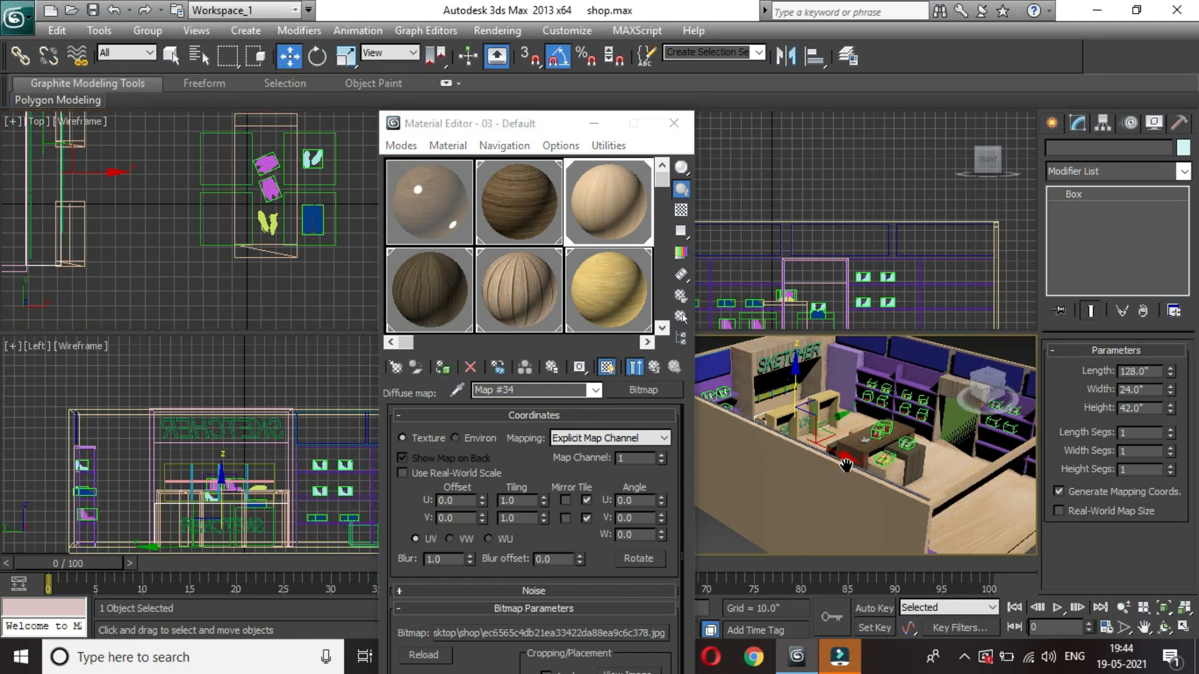
key(alt+w)
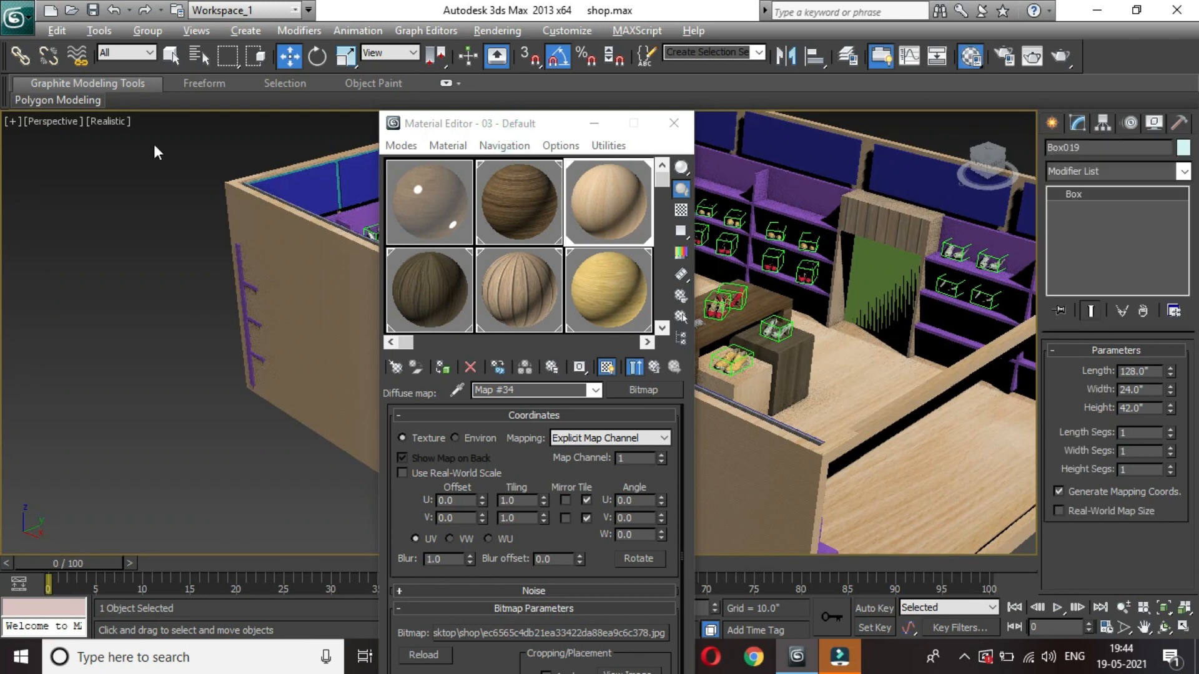
drag(511, 130, 154, 144)
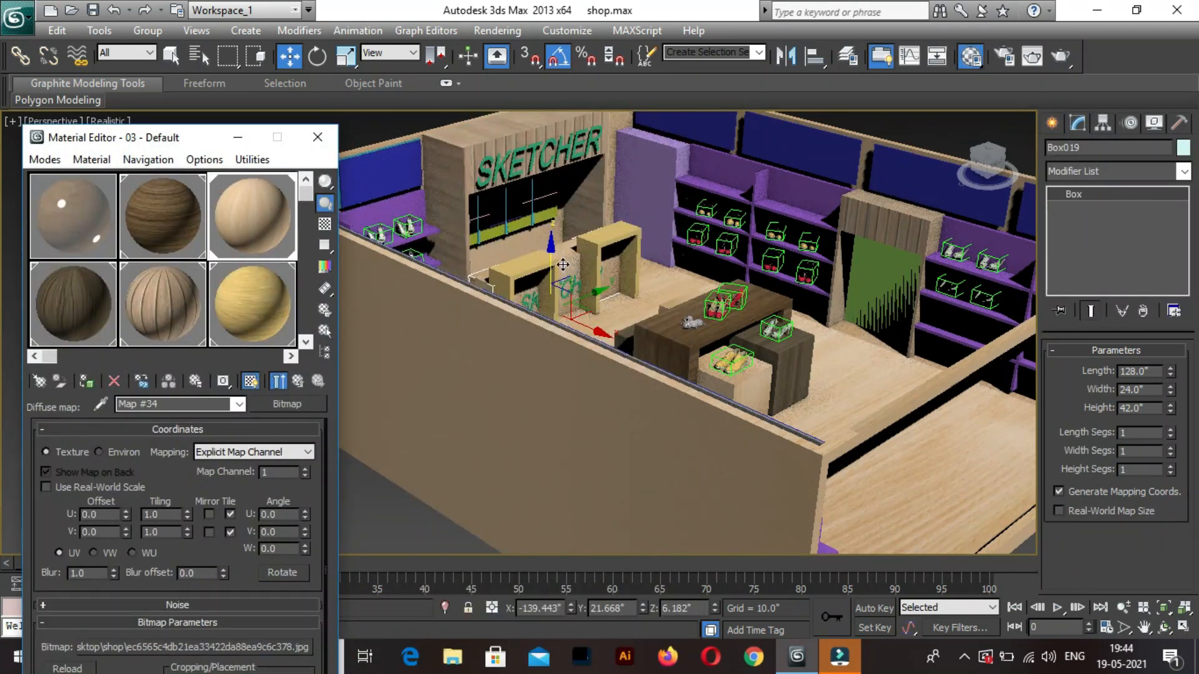
click(1126, 171)
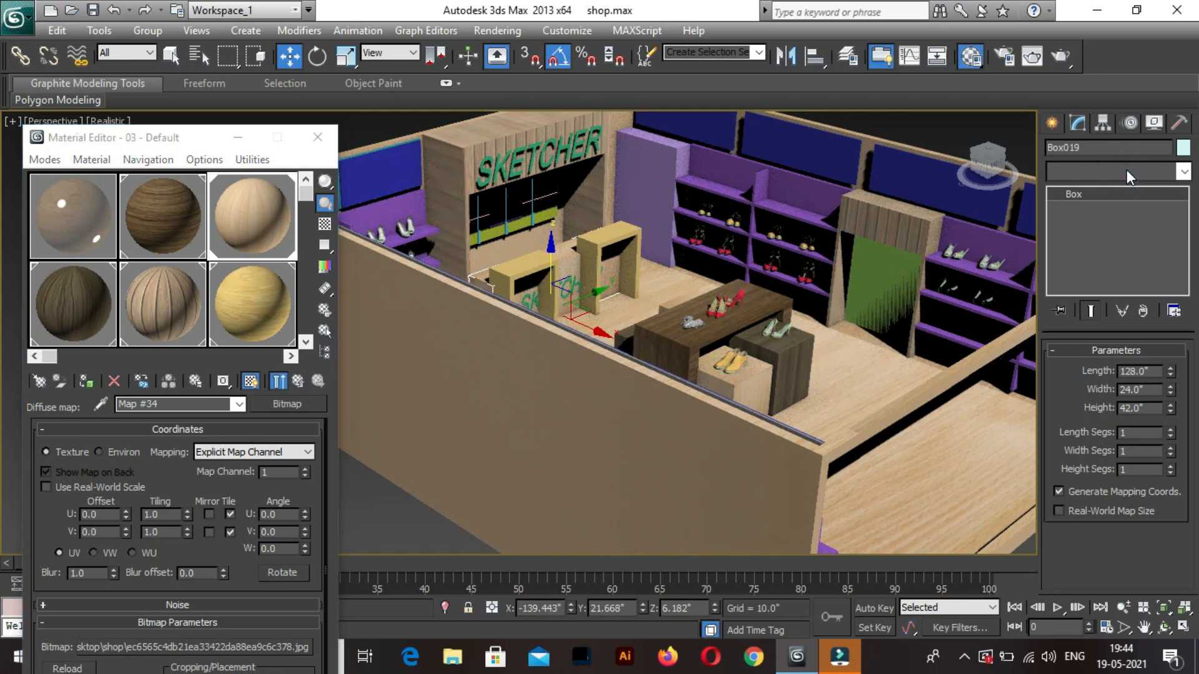
key(u)
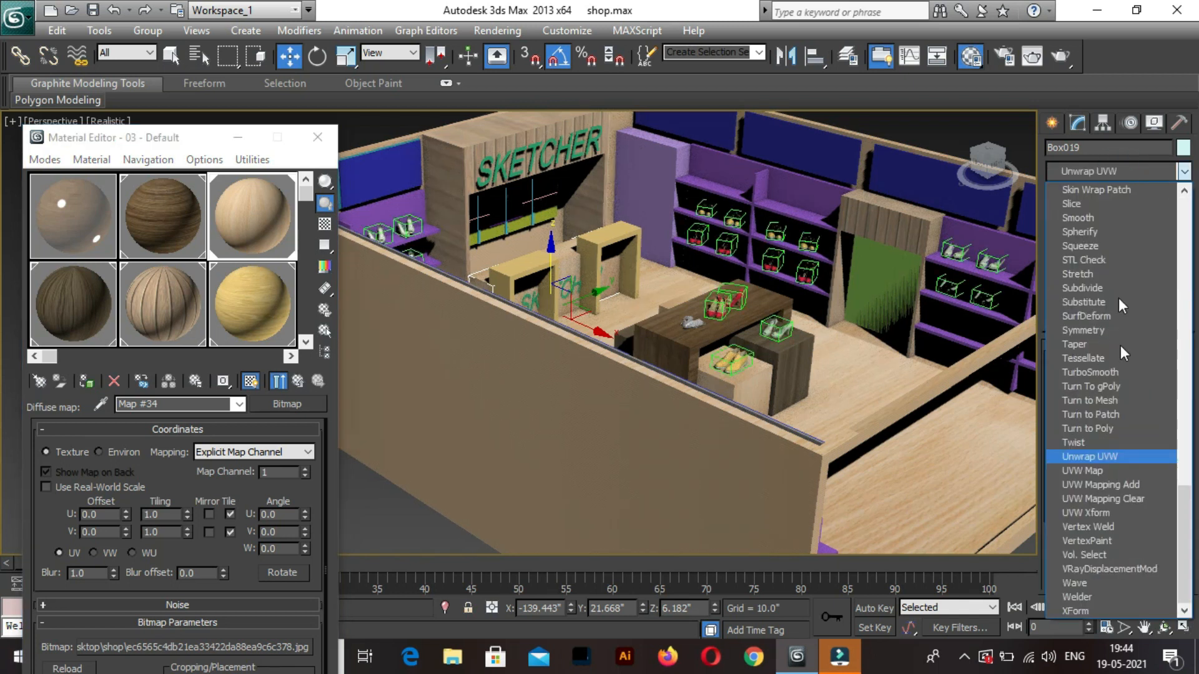
click(1096, 469)
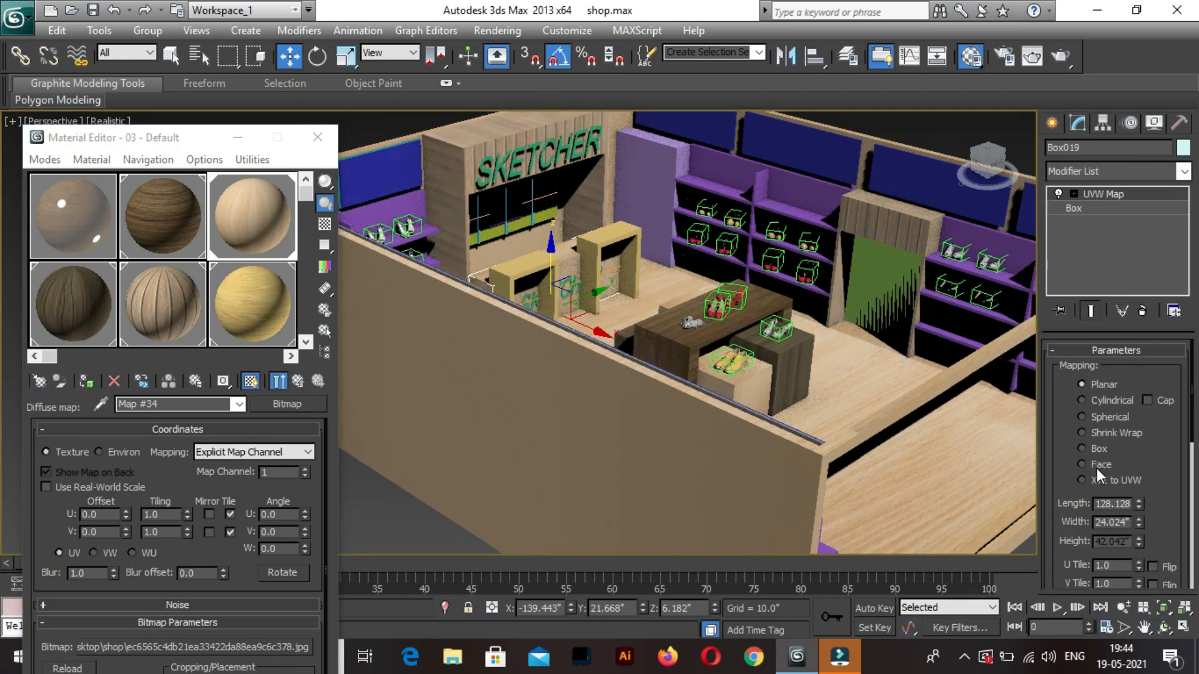
click(1096, 448)
Select the yellow wood counter frame Line004 and add a UVW Map modifier with Box mapping to it.
click(523, 270)
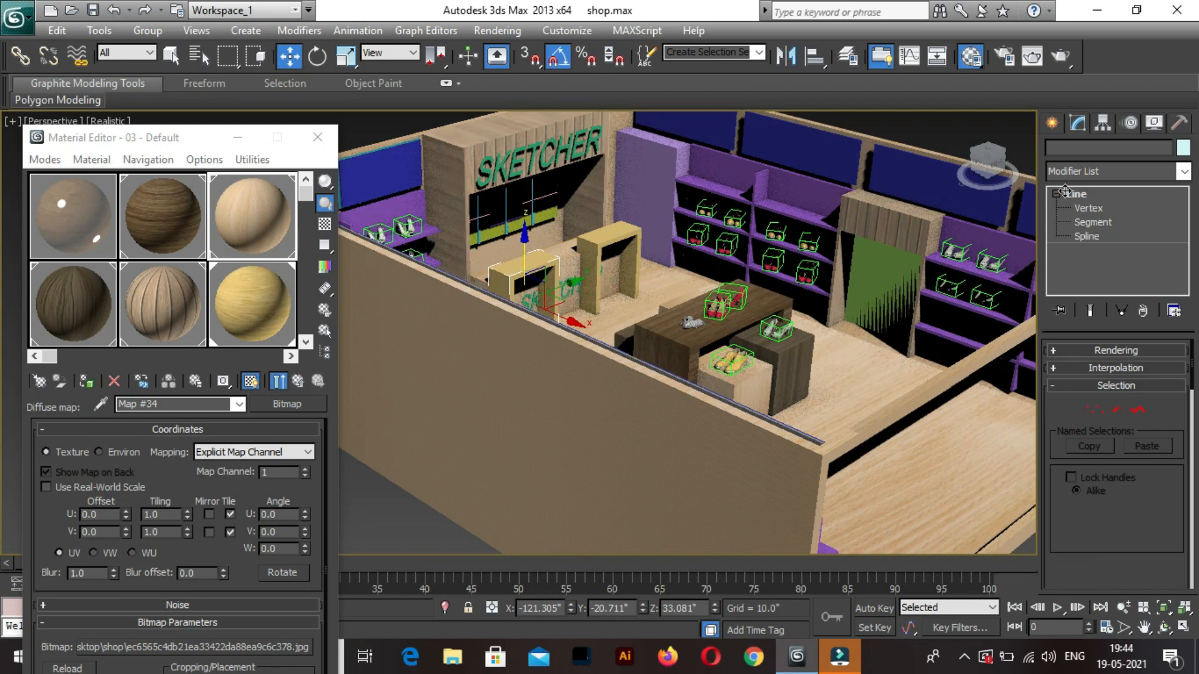
click(1118, 175)
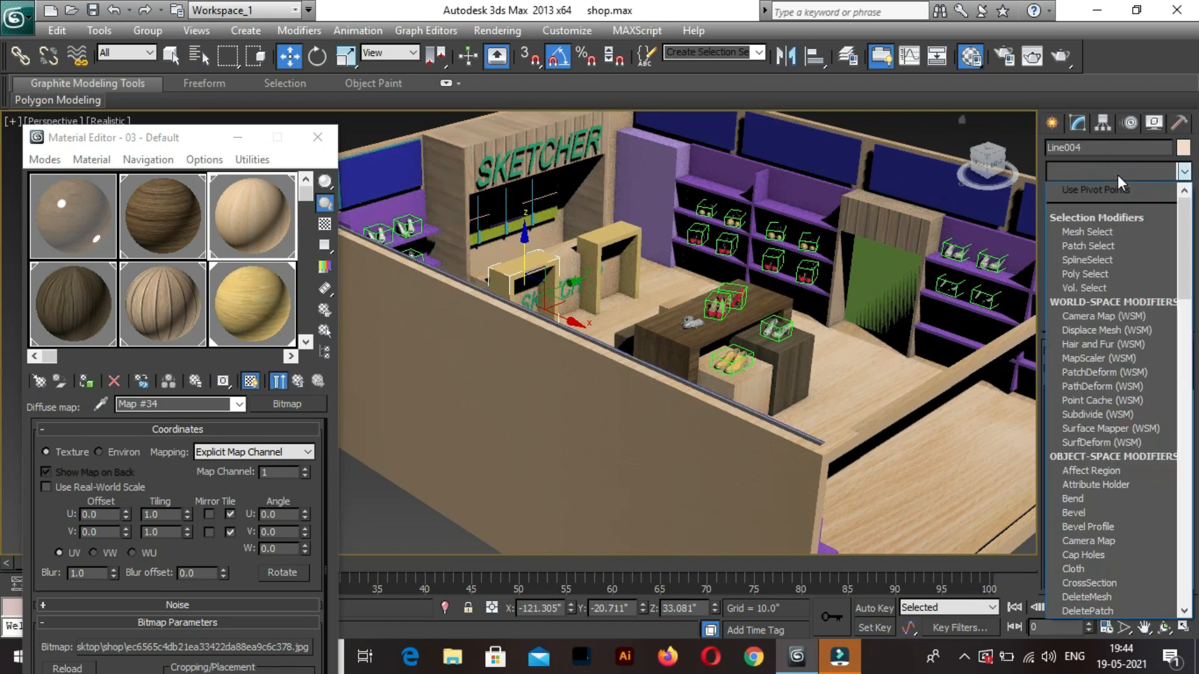
key(u)
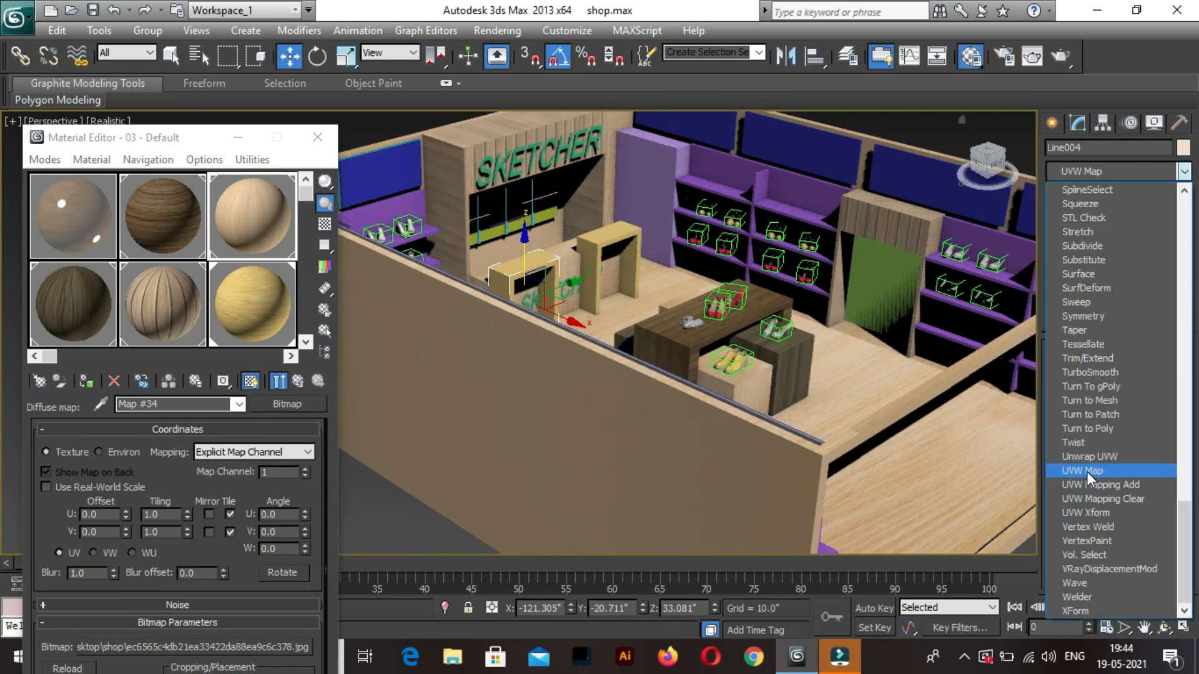
click(1086, 471)
click(1099, 447)
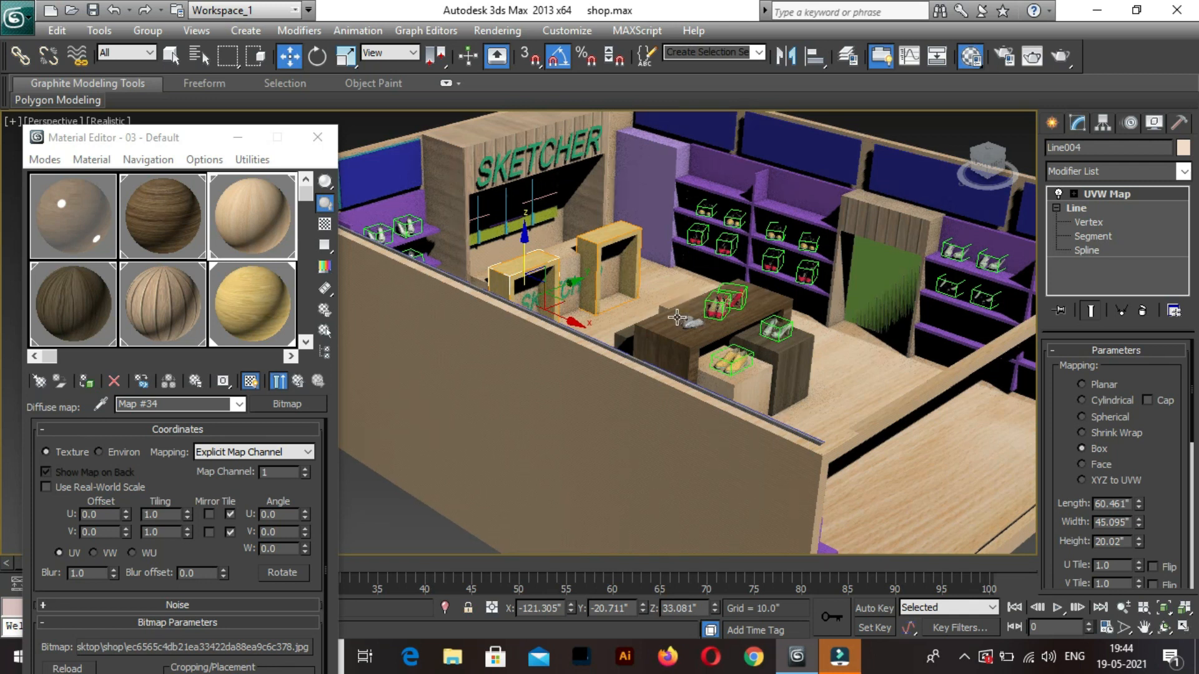
middle_drag(723, 345, 800, 392)
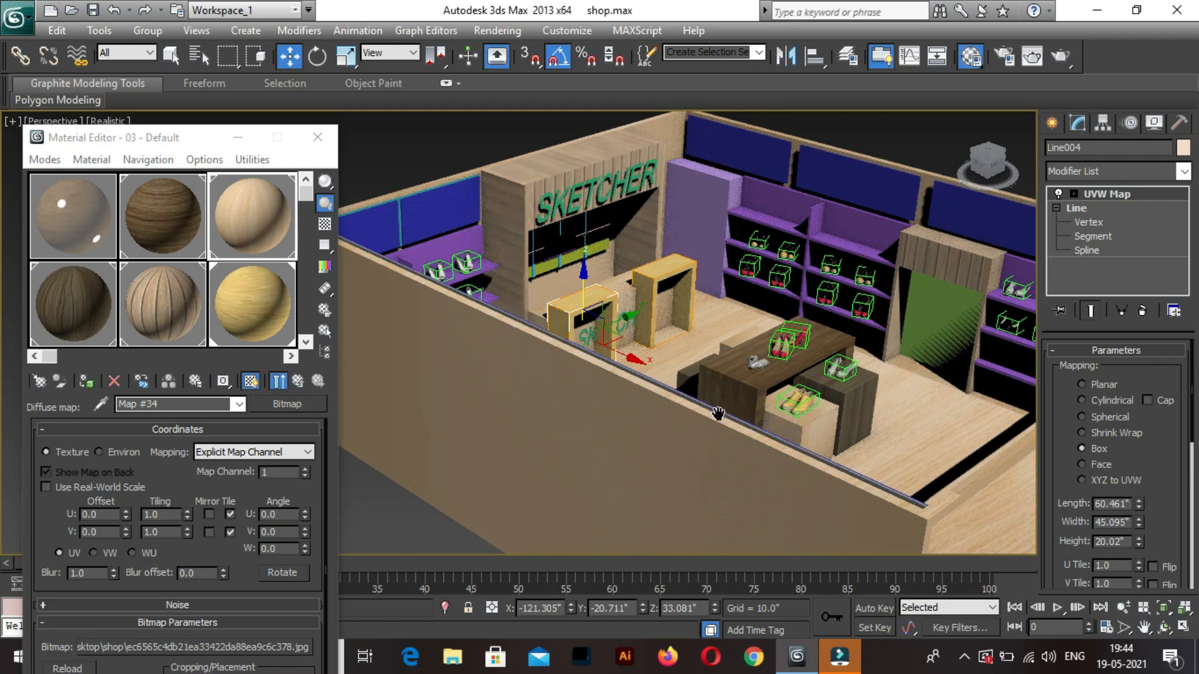
Examine the shop interior from several angles for objects that still need materials.
middle_drag(695, 413, 655, 409)
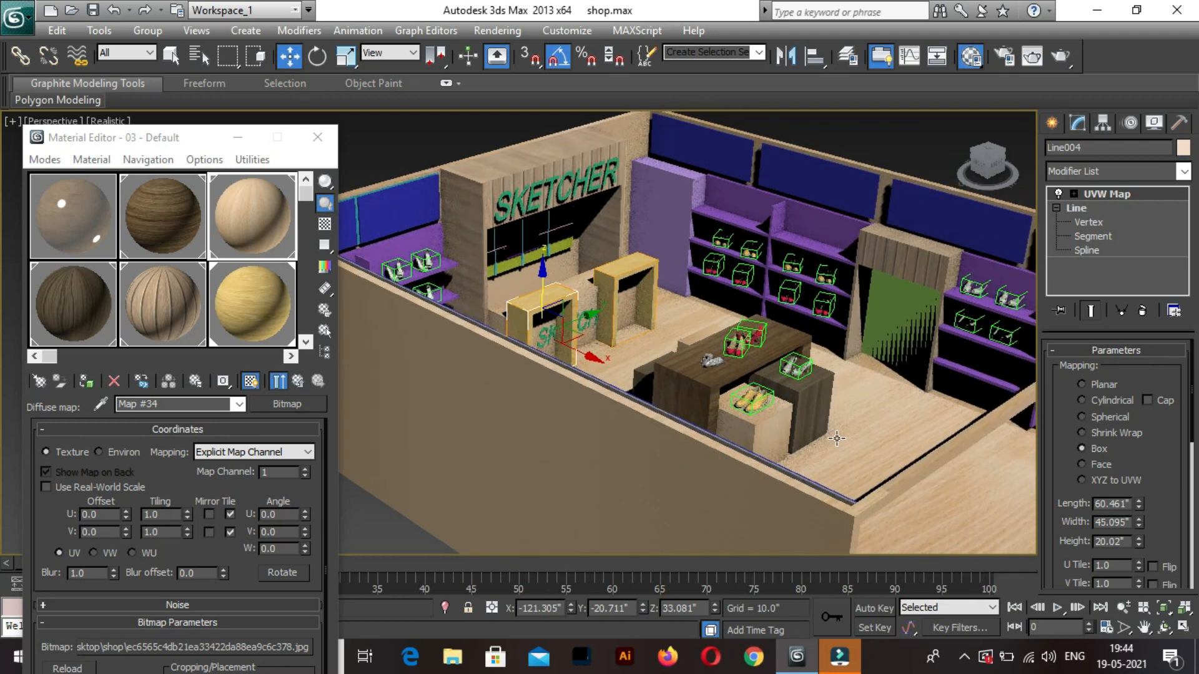
middle_drag(750, 439, 736, 437)
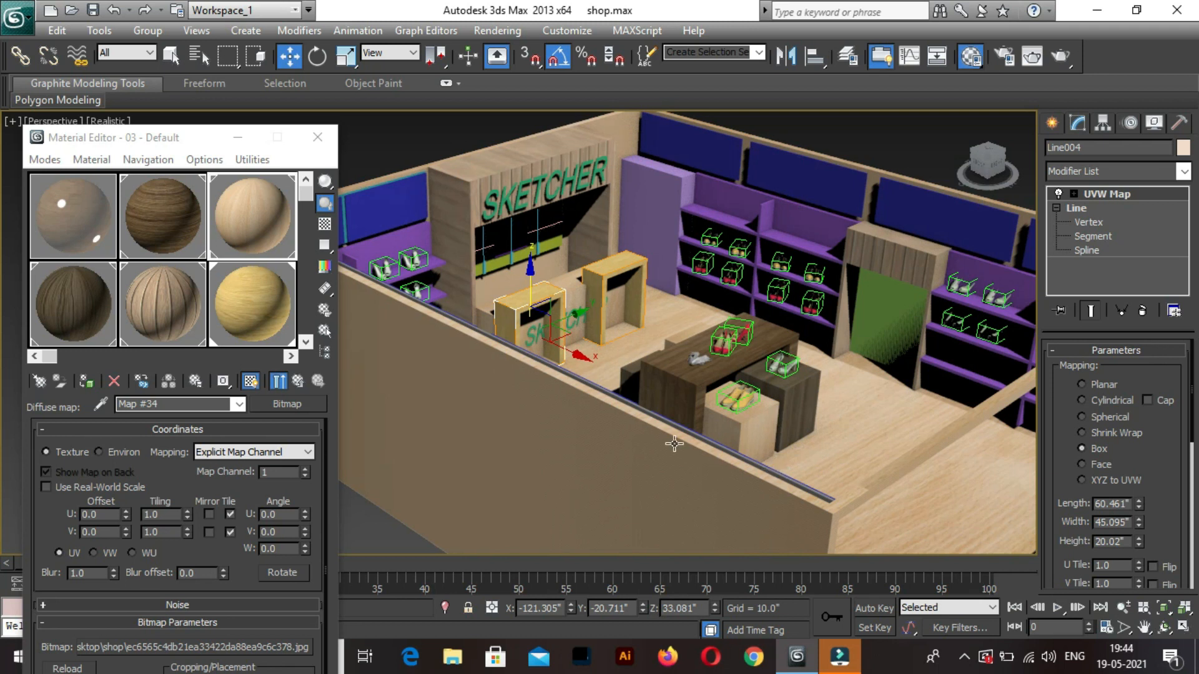
alt+middle_drag(843, 463, 835, 457)
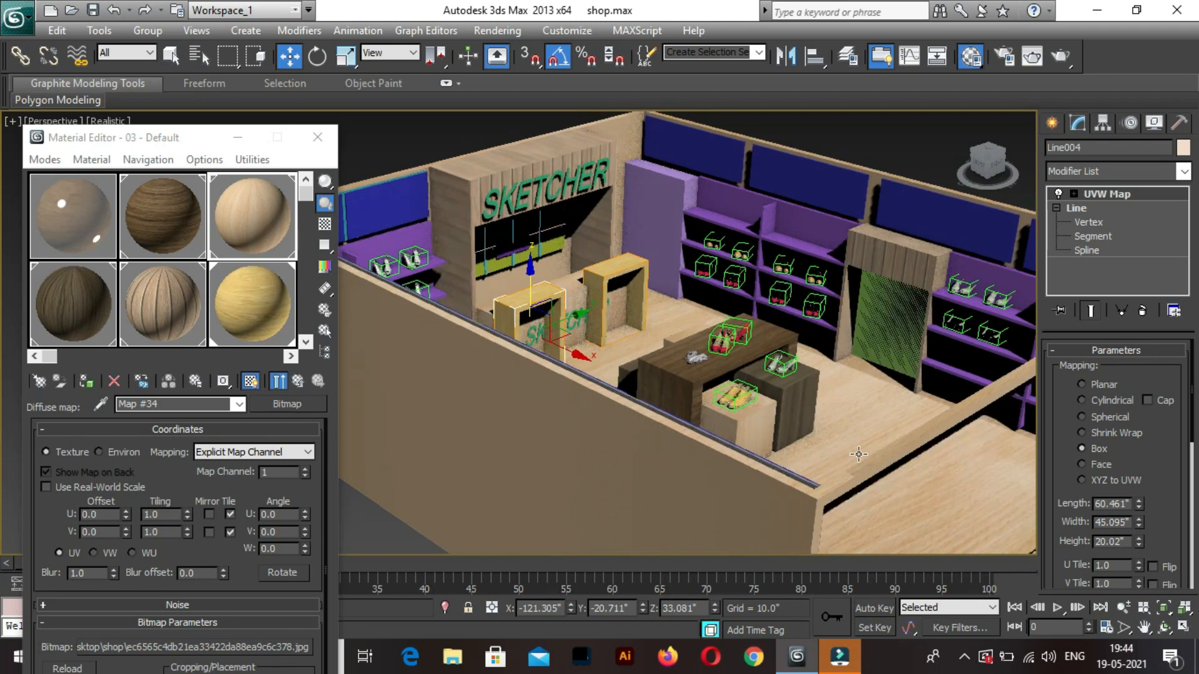
middle_drag(760, 461, 782, 421)
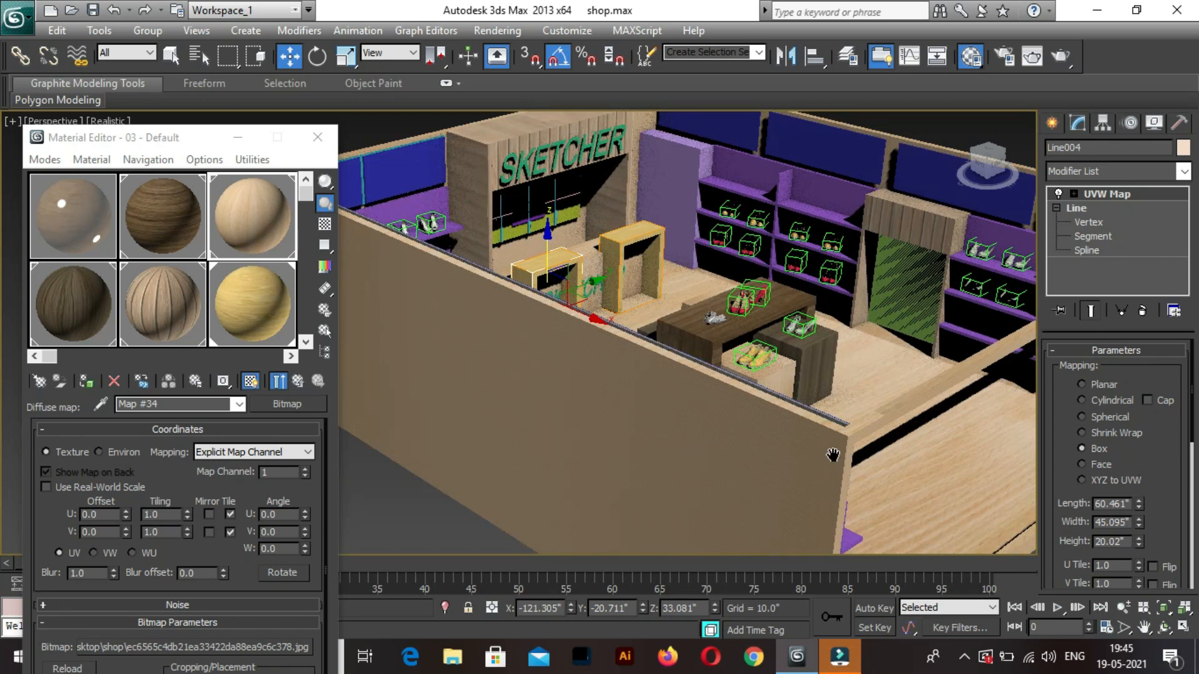
middle_drag(869, 479, 870, 487)
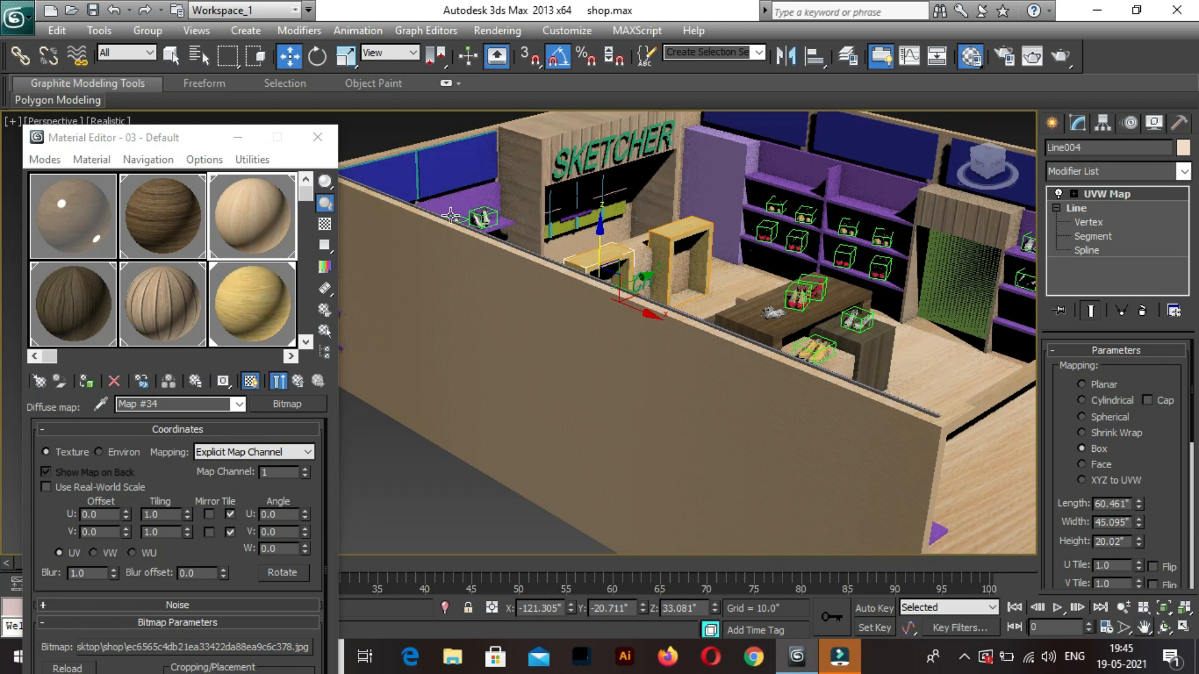
click(662, 390)
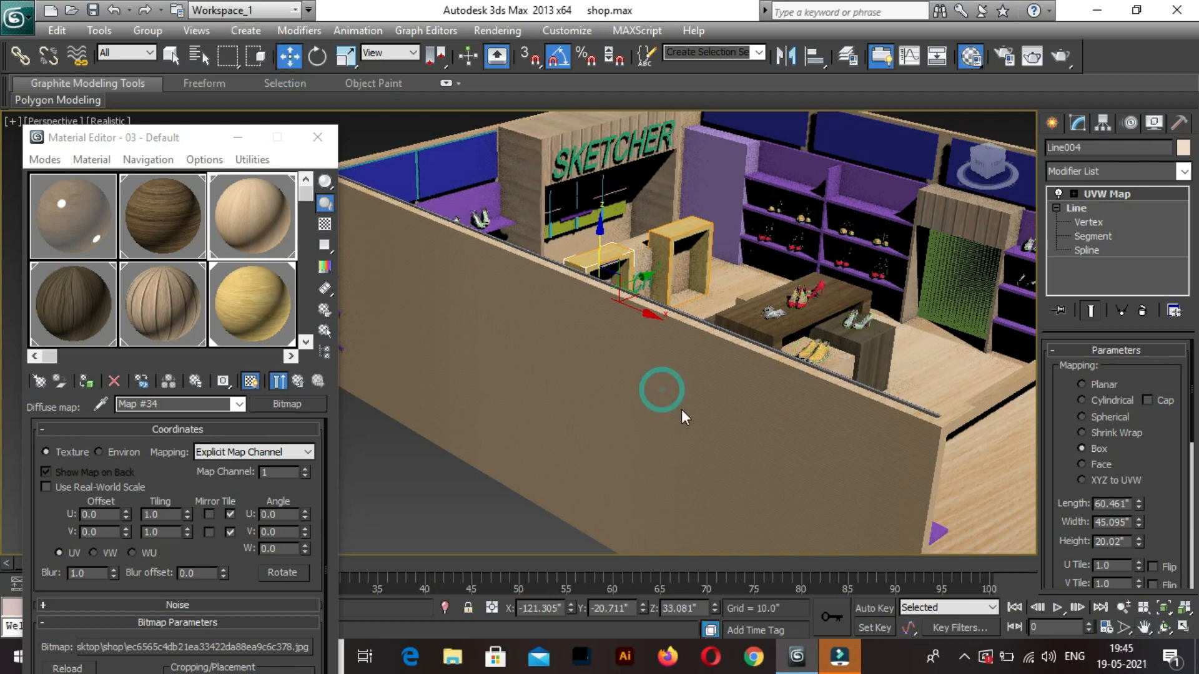
key(ctrl+z)
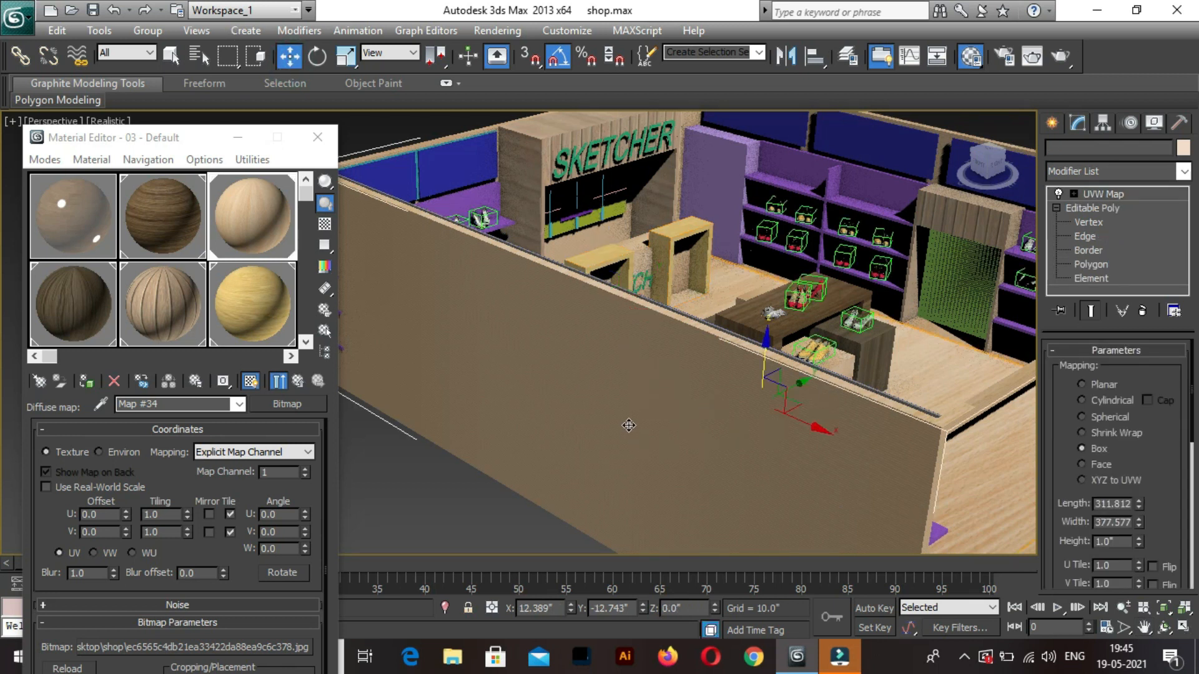
scroll(580, 392, down, 5)
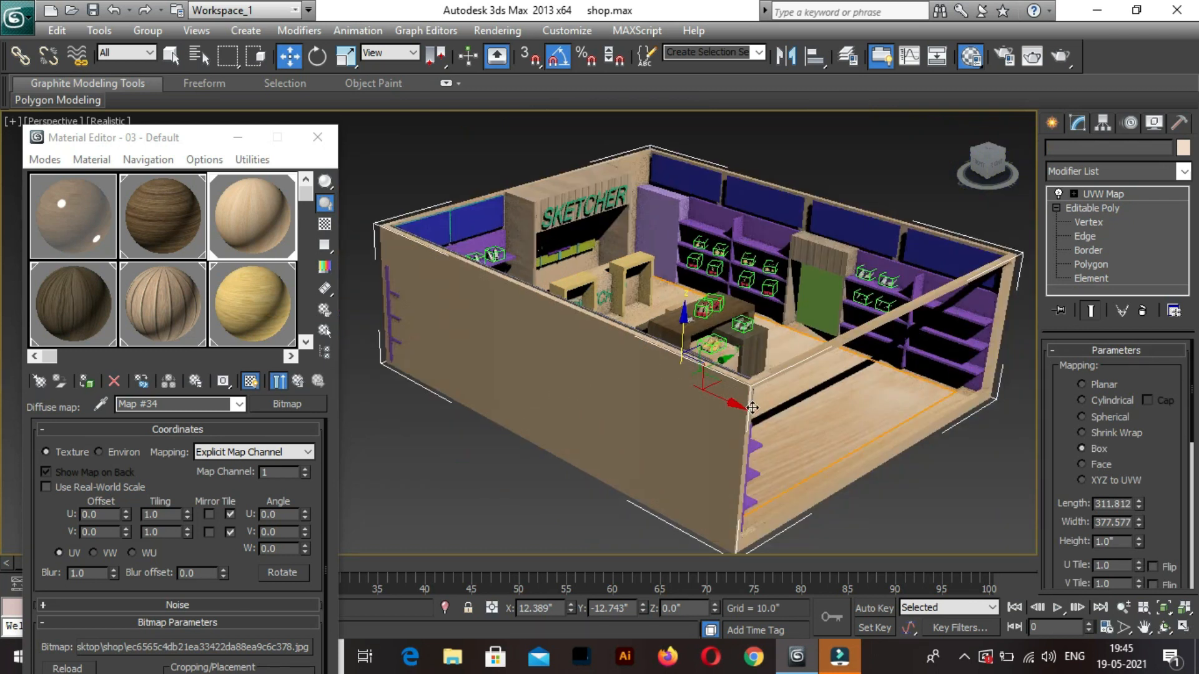
scroll(753, 409, down, 3)
scroll(706, 440, down, 3)
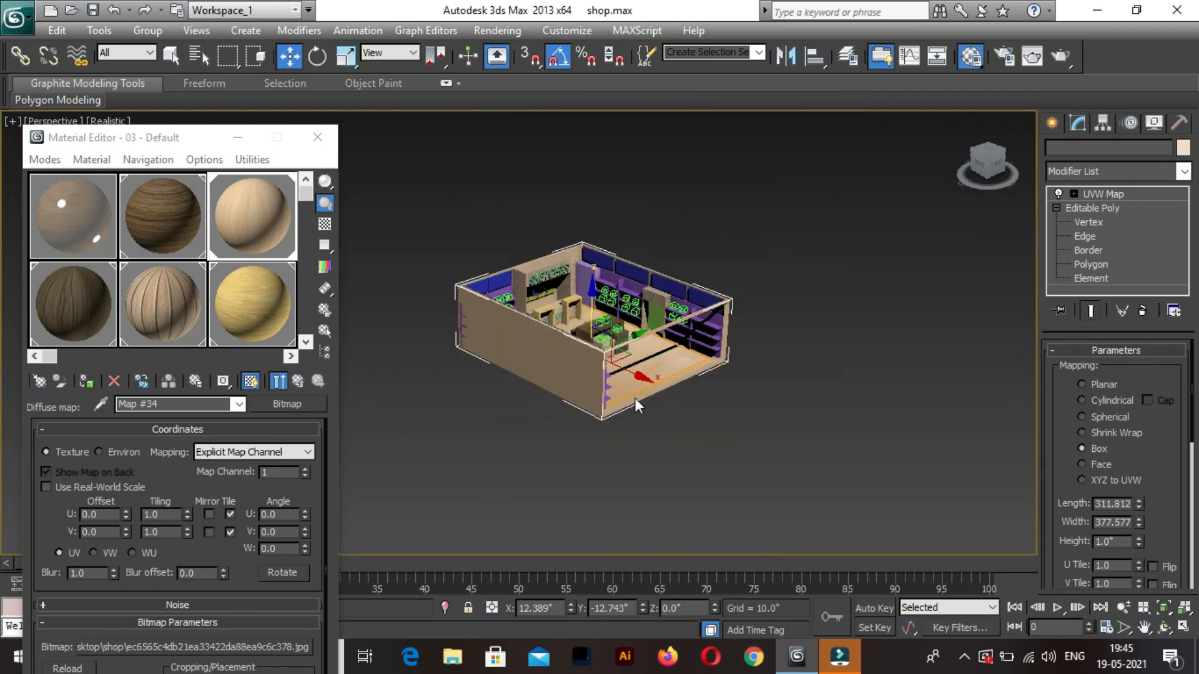
alt+middle_drag(635, 399, 623, 388)
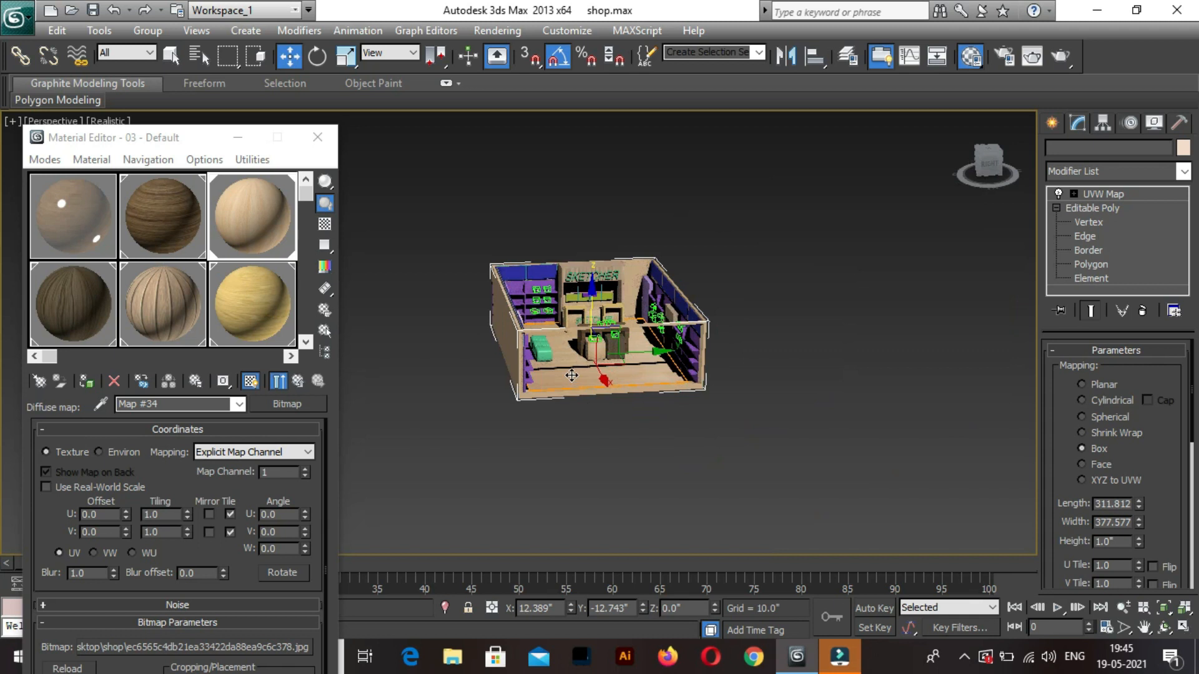
Convert the unused material slot 04 - Default to a VRayMtl for the green bench.
click(534, 341)
scroll(535, 342, up, 2)
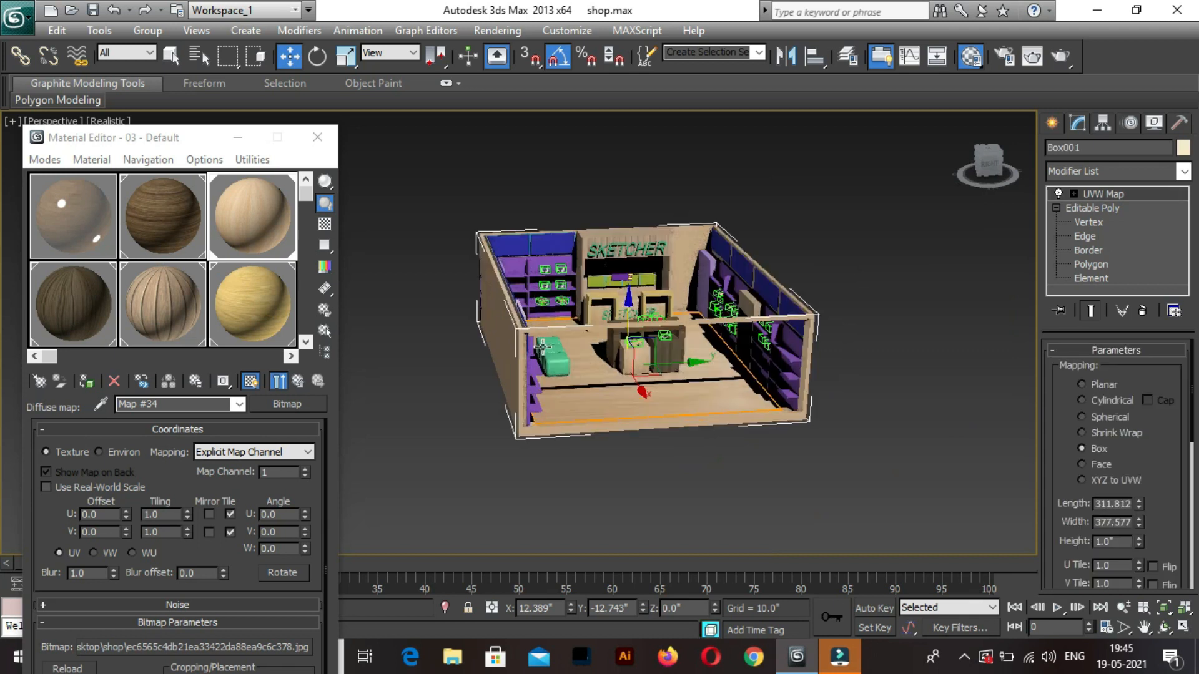
scroll(542, 347, up, 2)
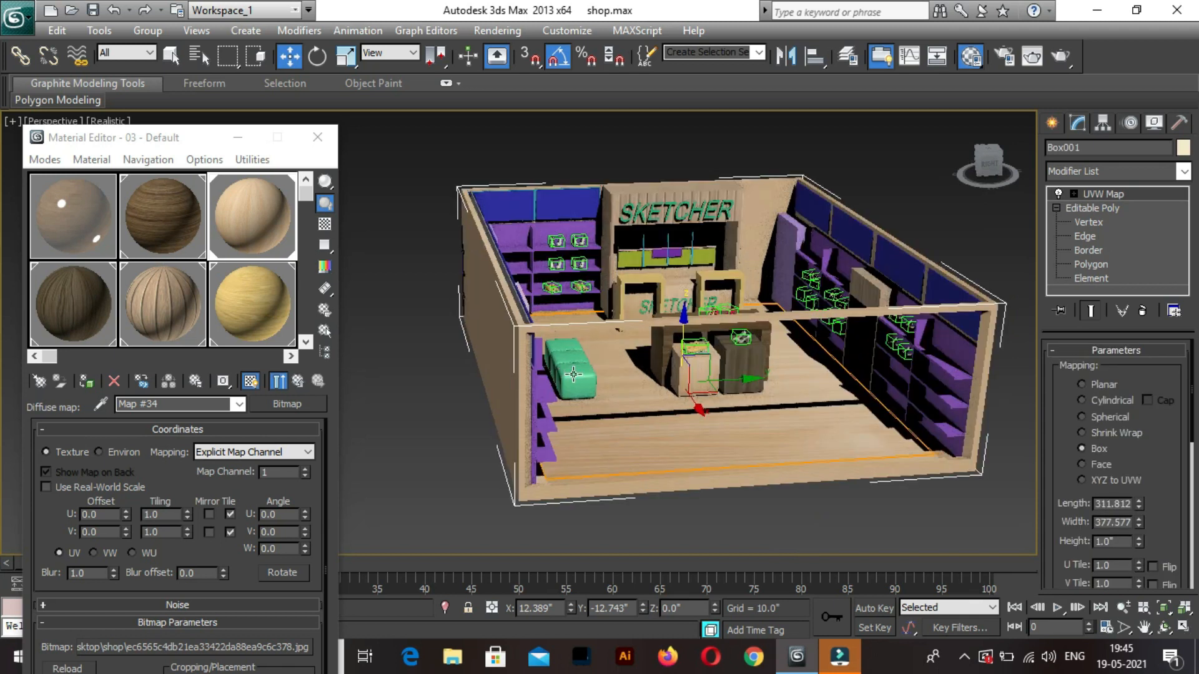
scroll(566, 366, up, 2)
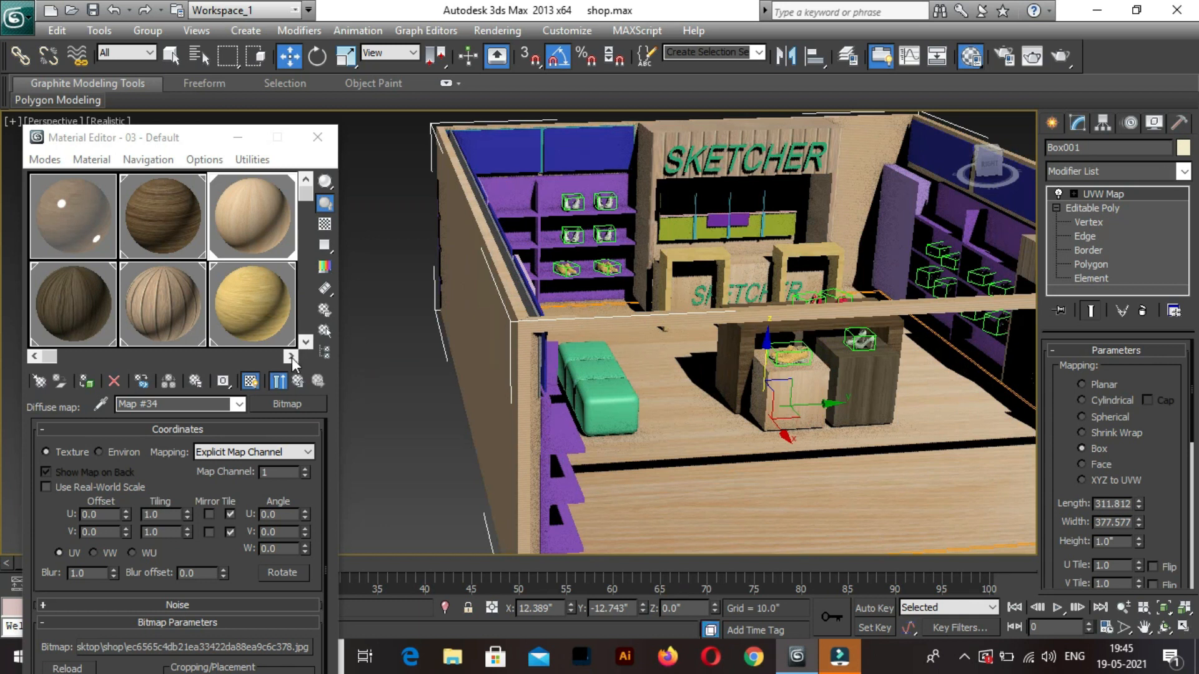
click(291, 357)
click(263, 231)
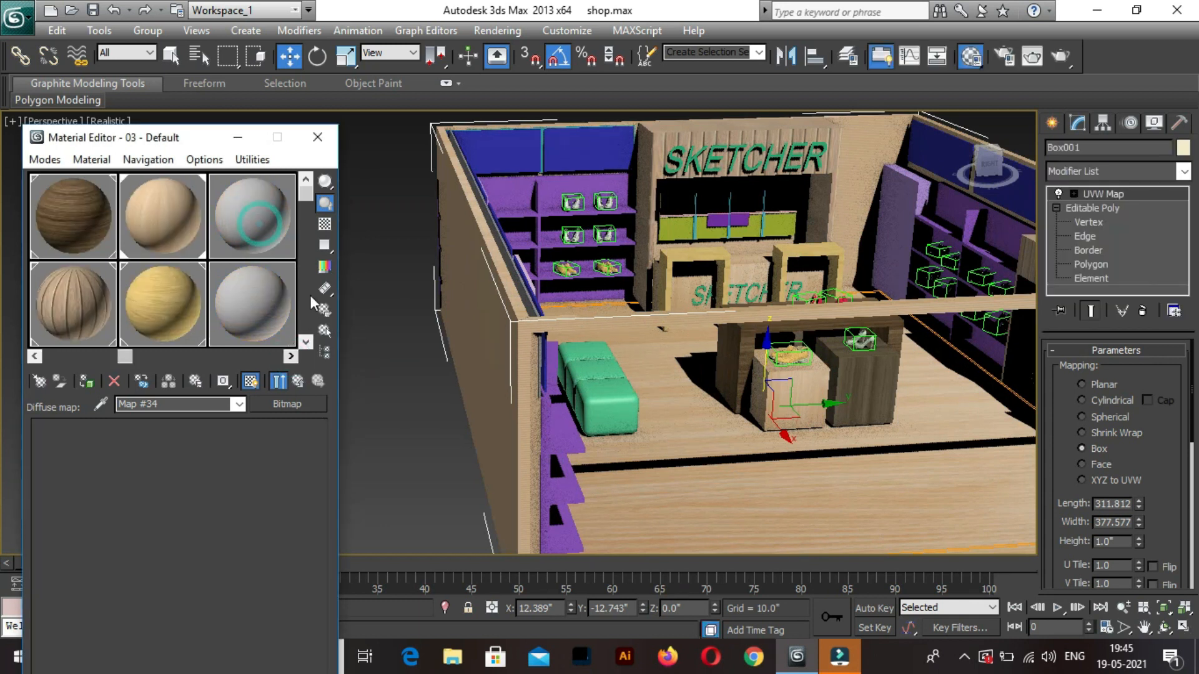
click(301, 402)
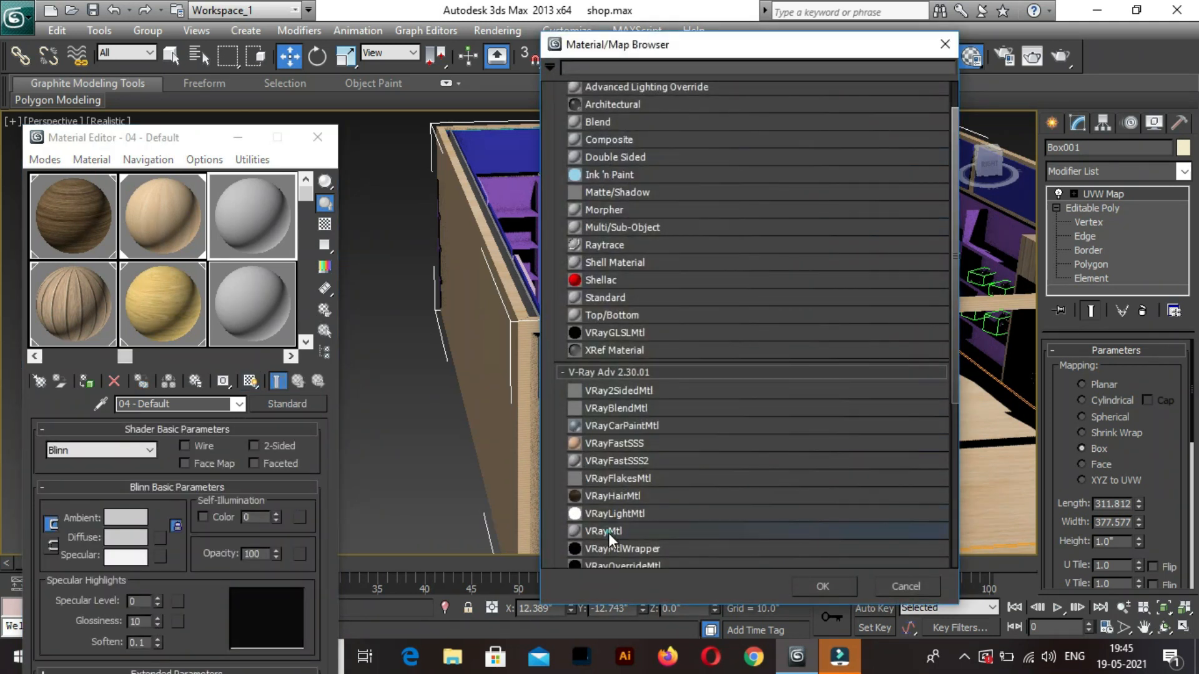
double_click(608, 532)
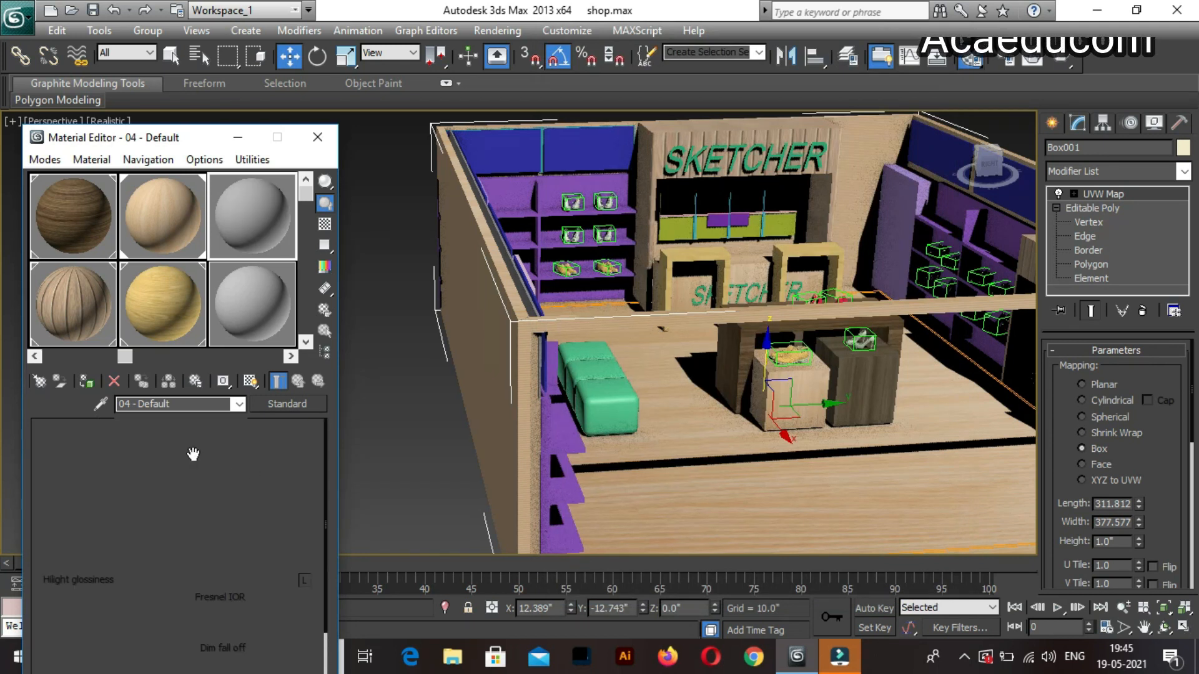
Load the bitmap fabric blue from the shop folder as the diffuse map of material 04 - Default.
click(172, 521)
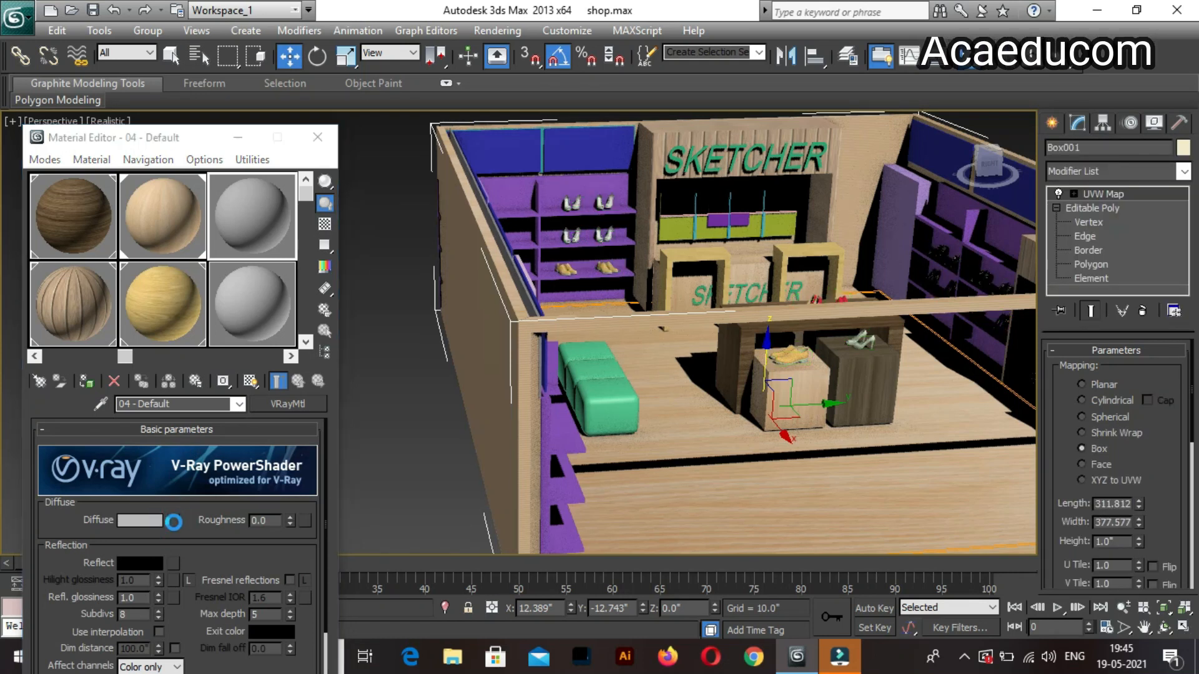
double_click(606, 91)
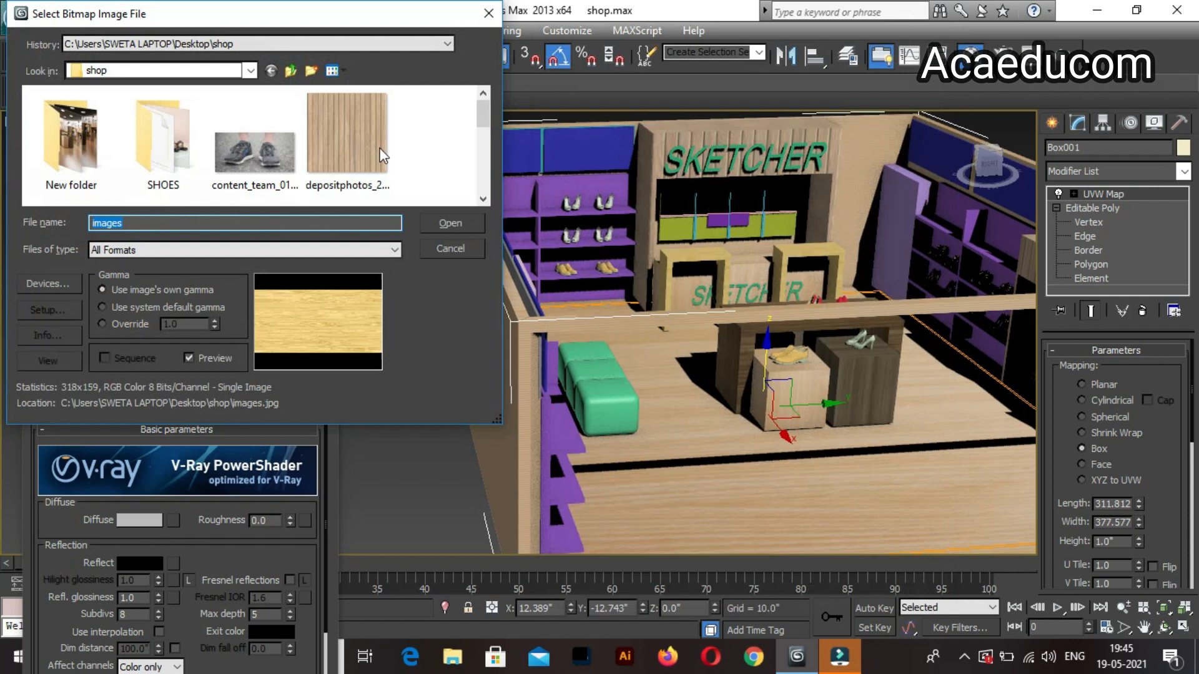
click(483, 199)
double_click(279, 136)
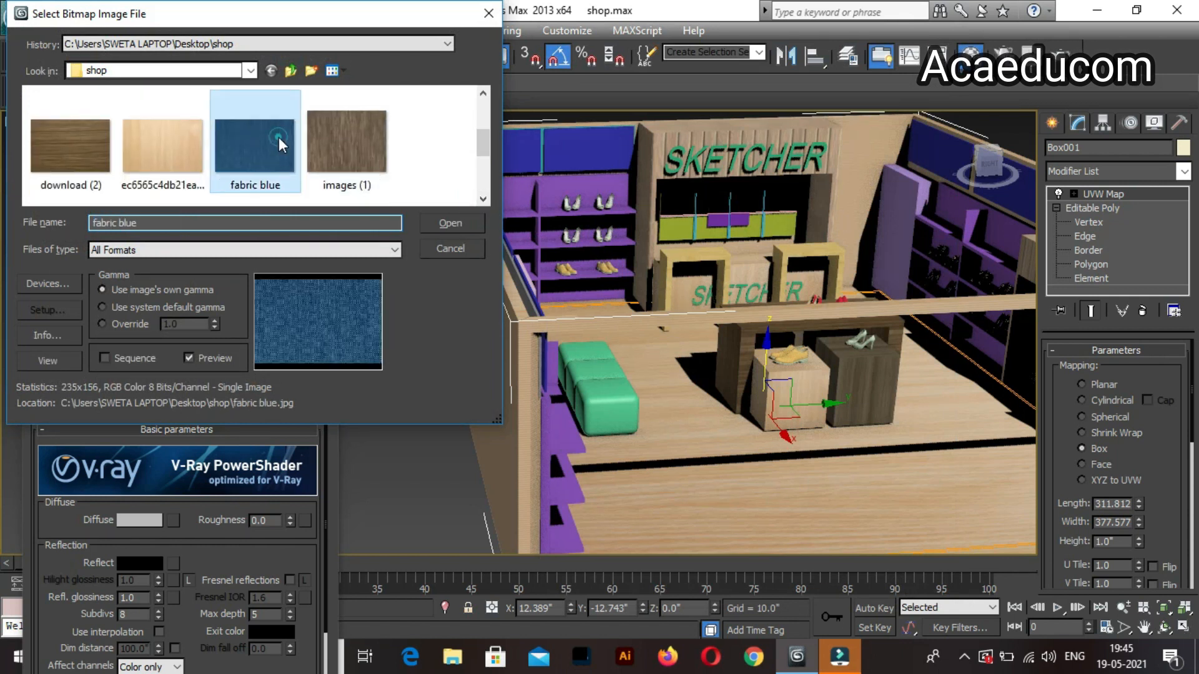
Assign the blue fabric material 04 - Default to the three bench cubes and display its map in the viewport.
click(605, 406)
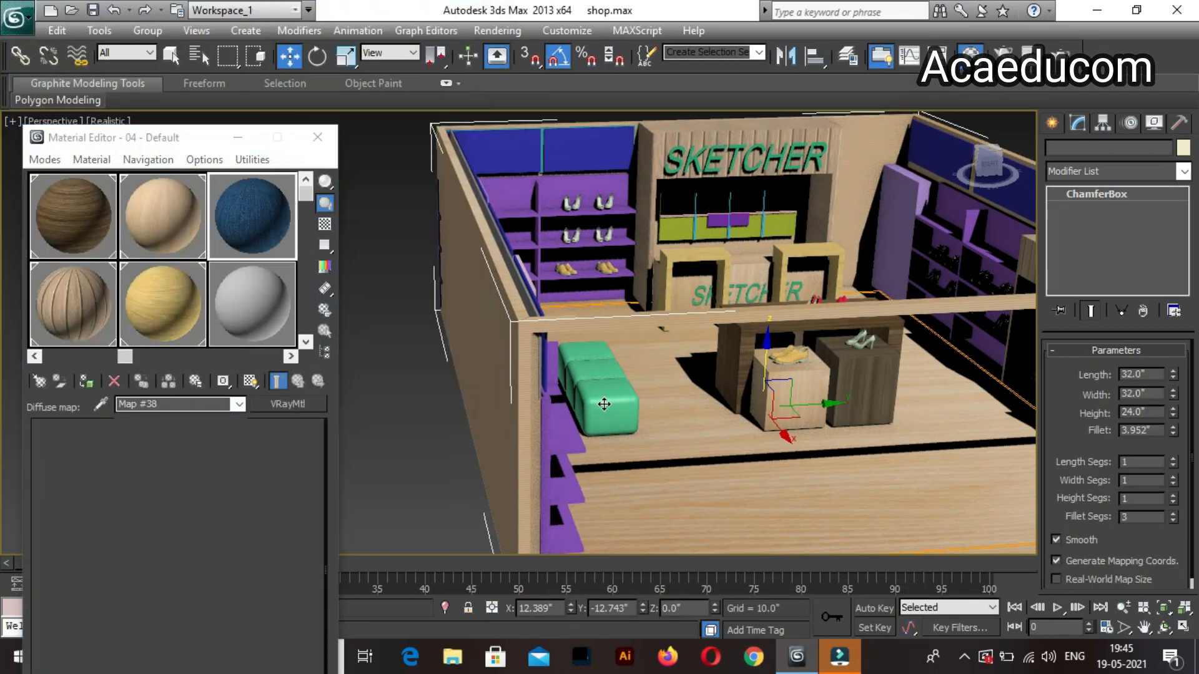
click(86, 381)
click(577, 375)
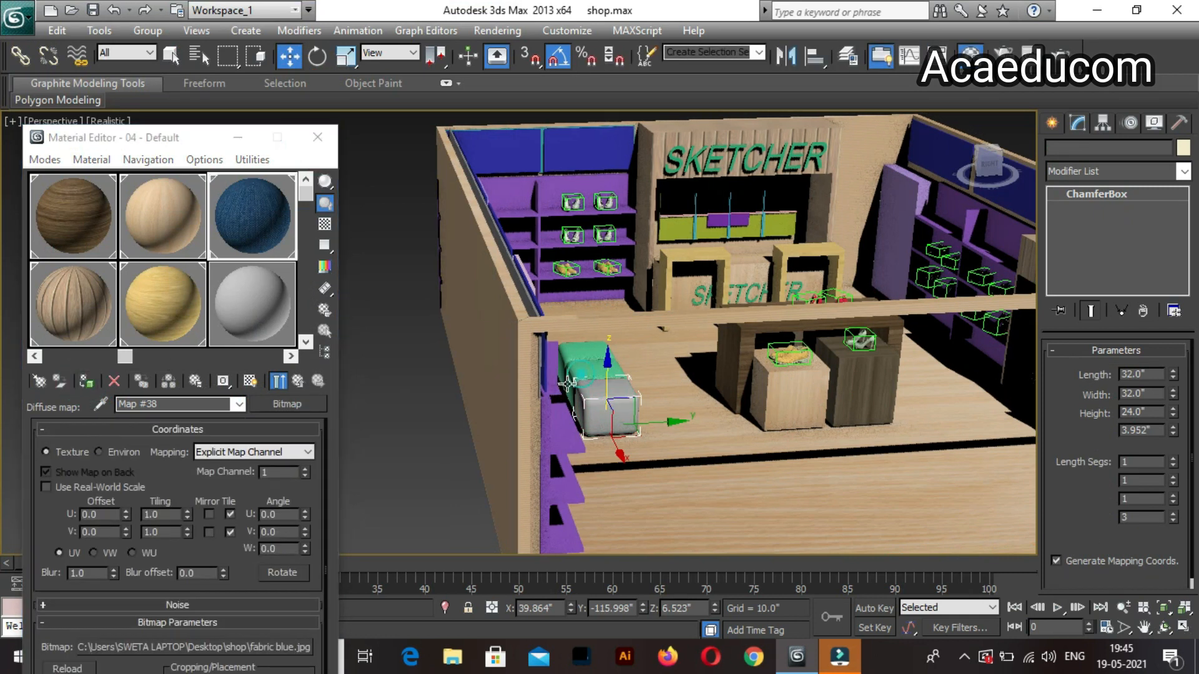
click(81, 384)
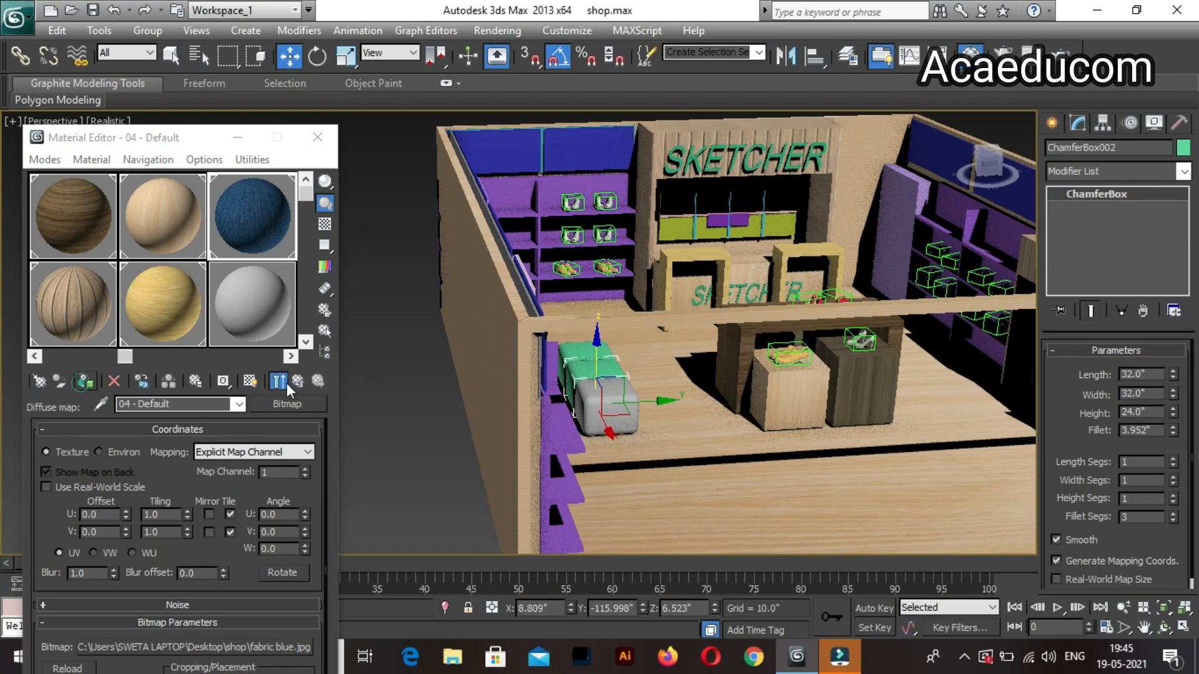
drag(604, 349, 488, 394)
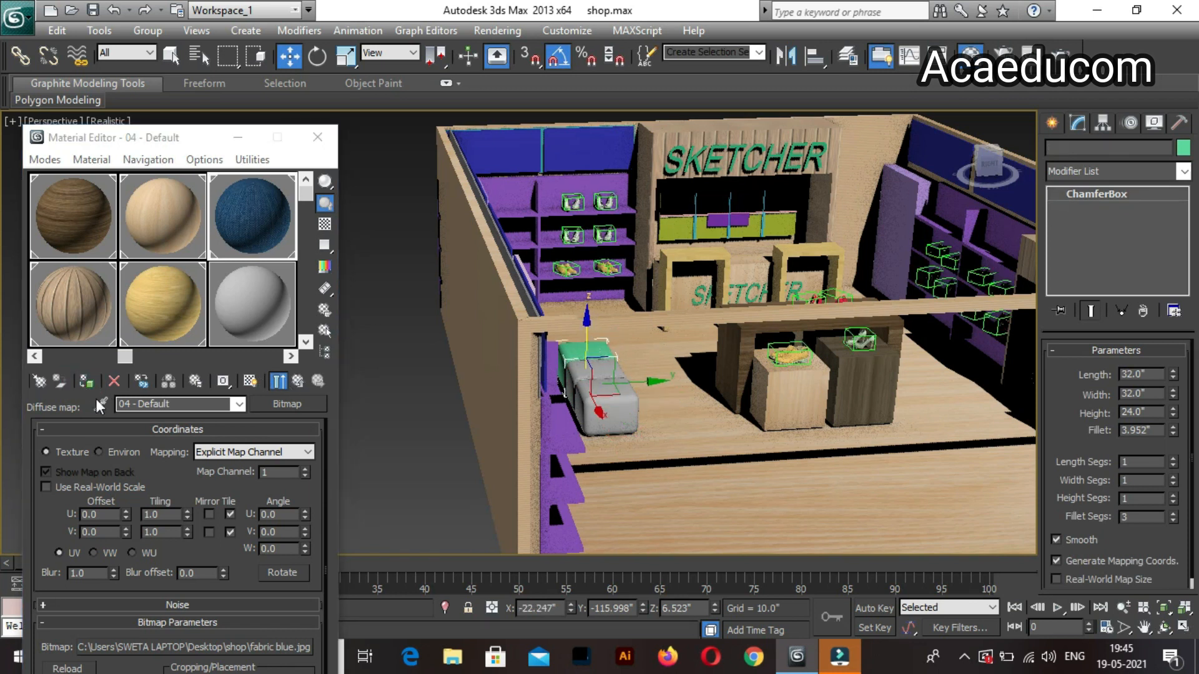
click(250, 382)
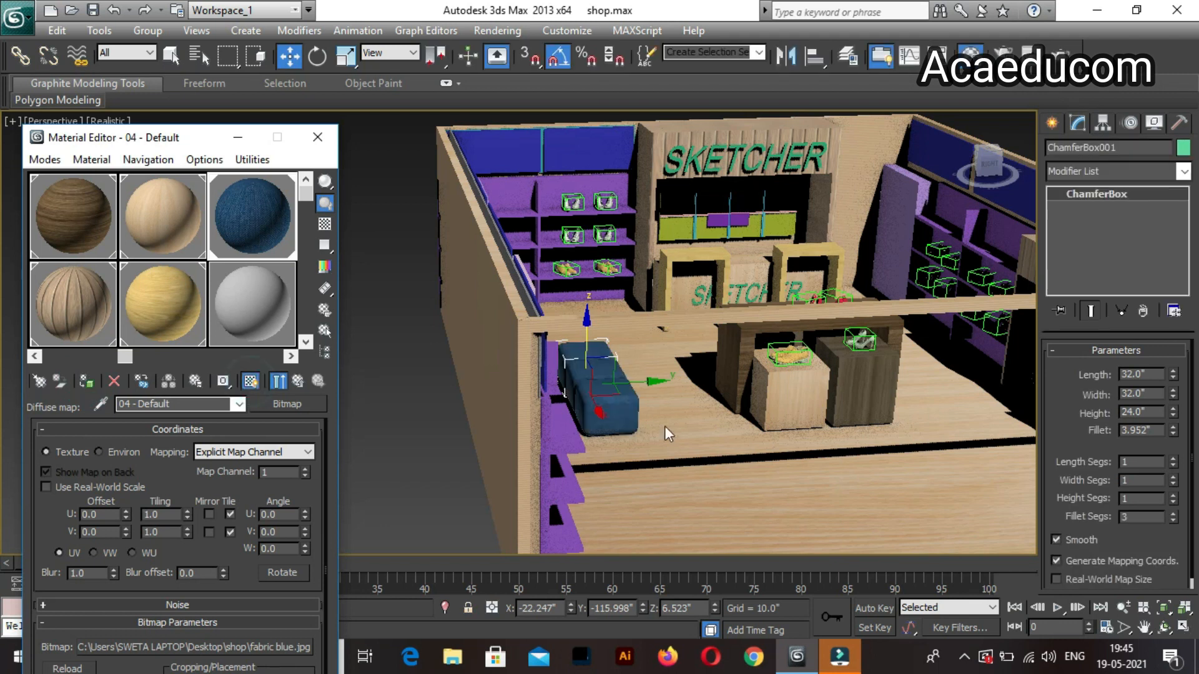
Add a UVW Map modifier with Box mapping to the bench cube ChamferBox001.
click(1152, 174)
text(unw)
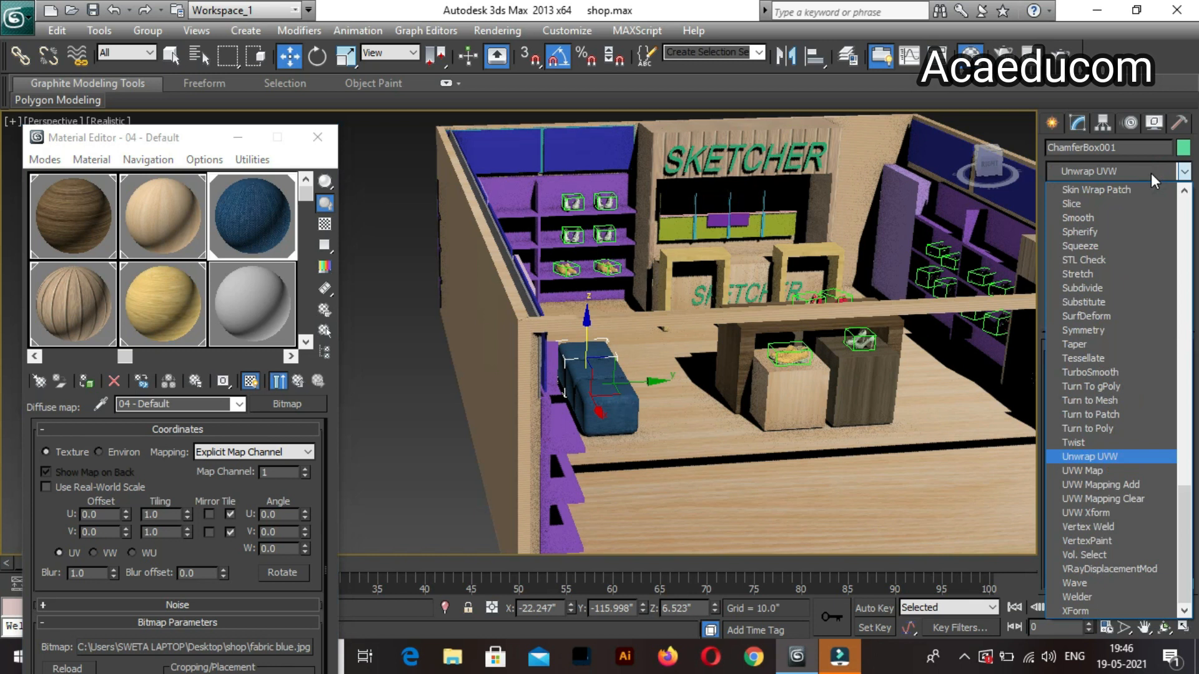
click(1087, 471)
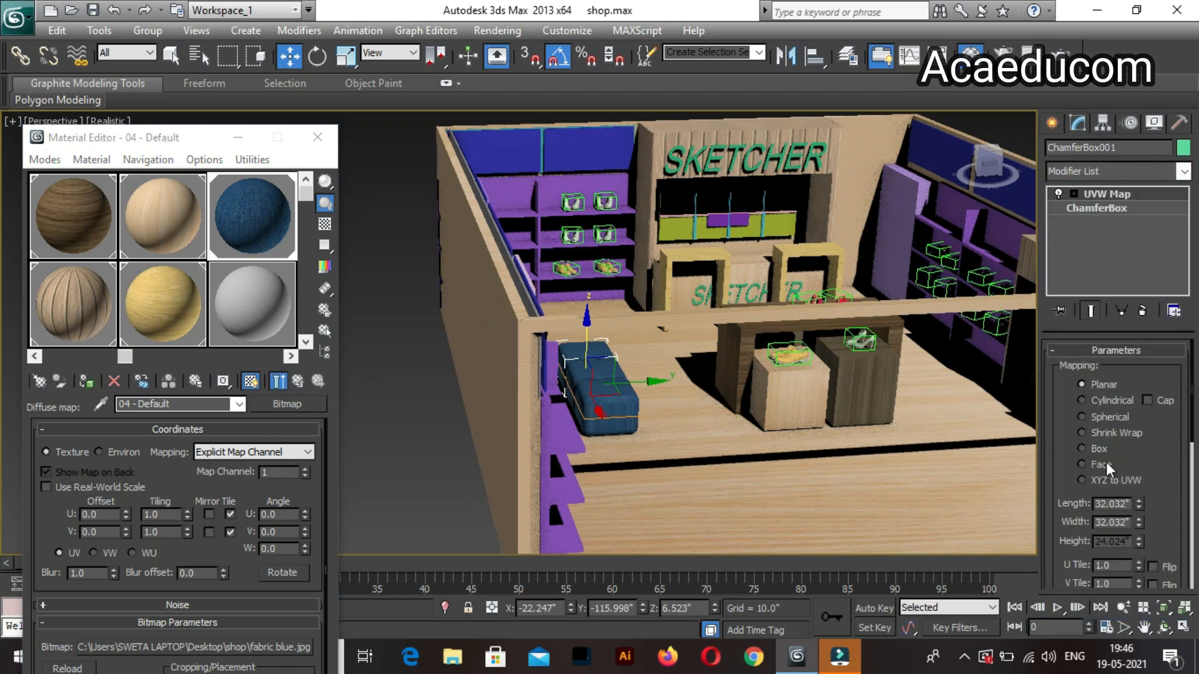
click(1099, 448)
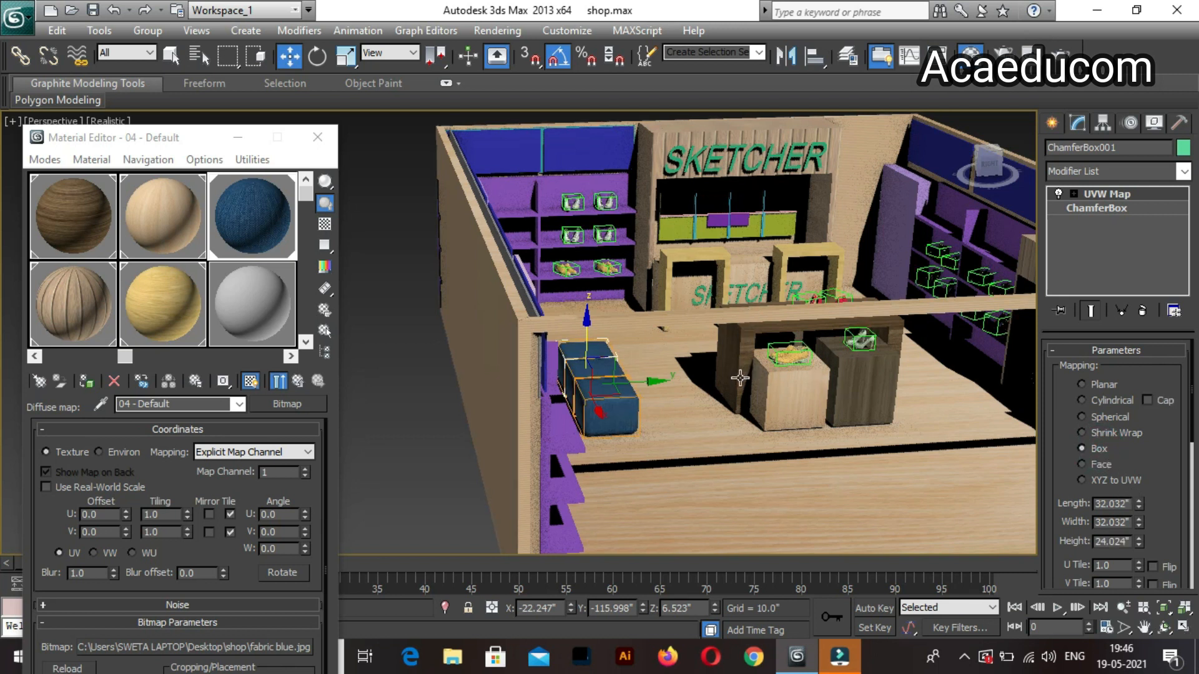
Assign the dark wood material 02 - Default to the tall purple box Box013 at the end of the wall shelving.
middle_drag(742, 425, 603, 466)
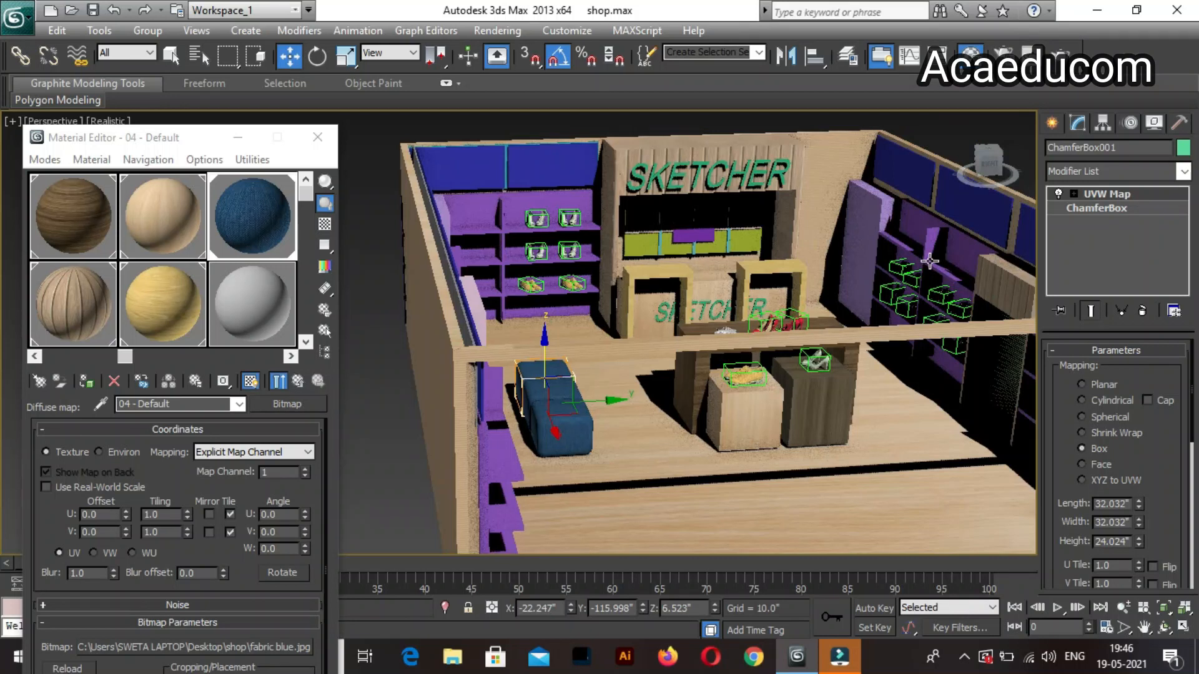
click(878, 215)
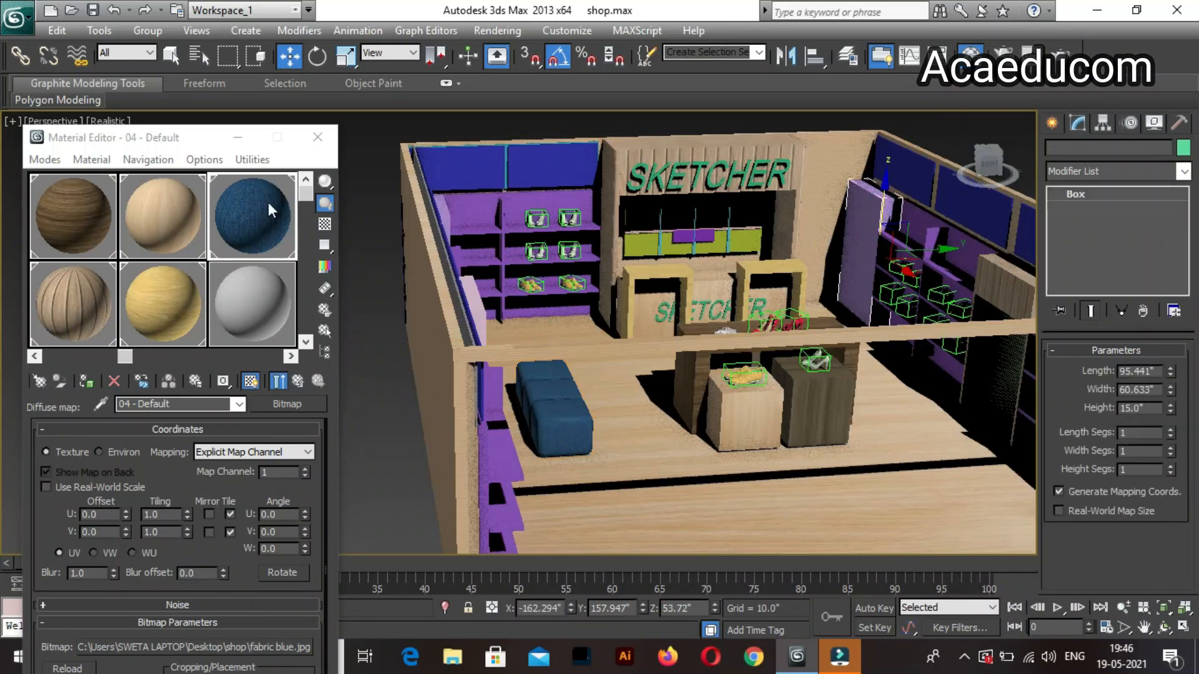
click(88, 223)
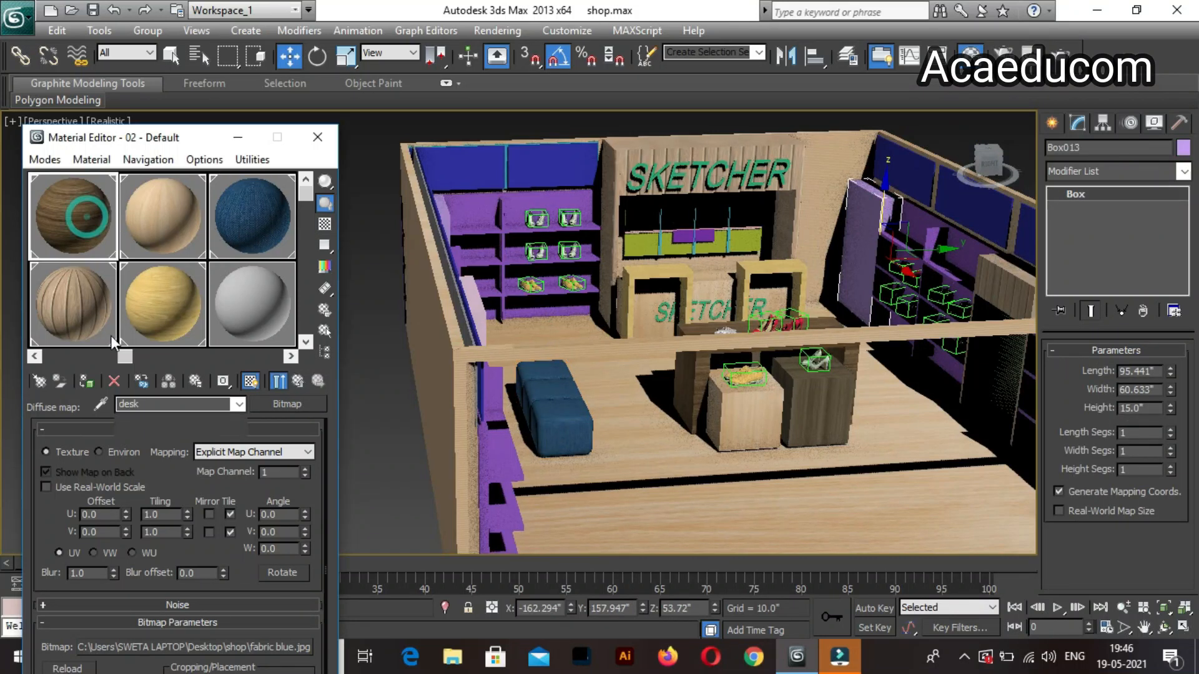
click(87, 381)
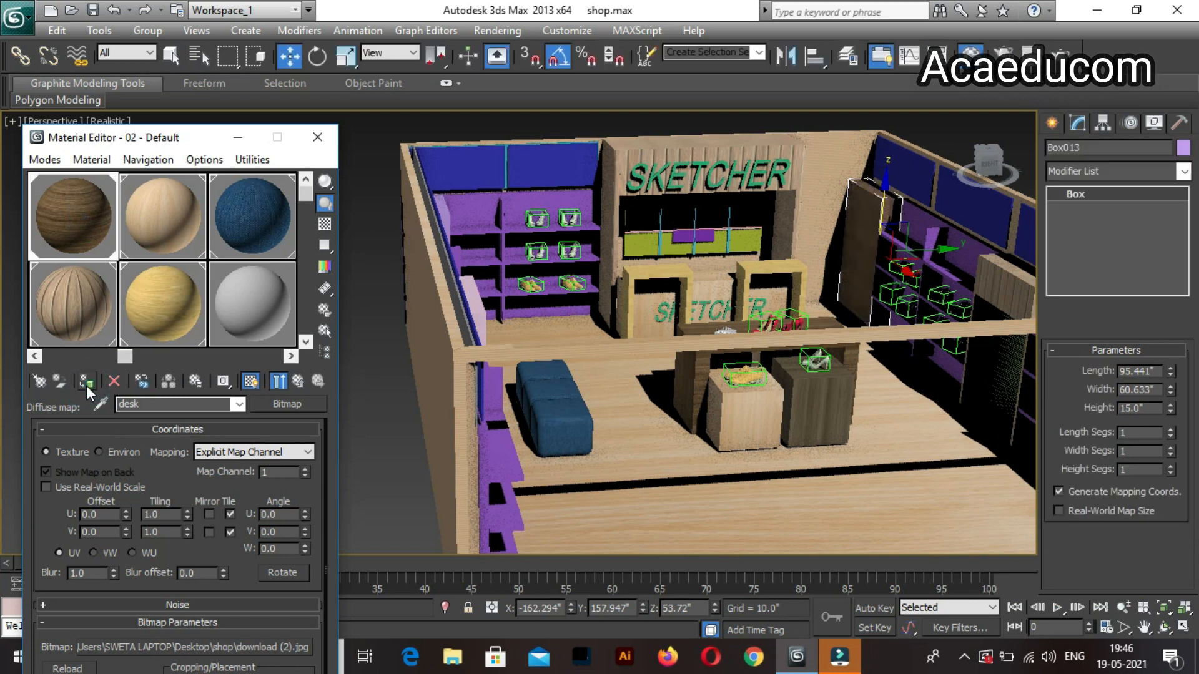
click(1153, 167)
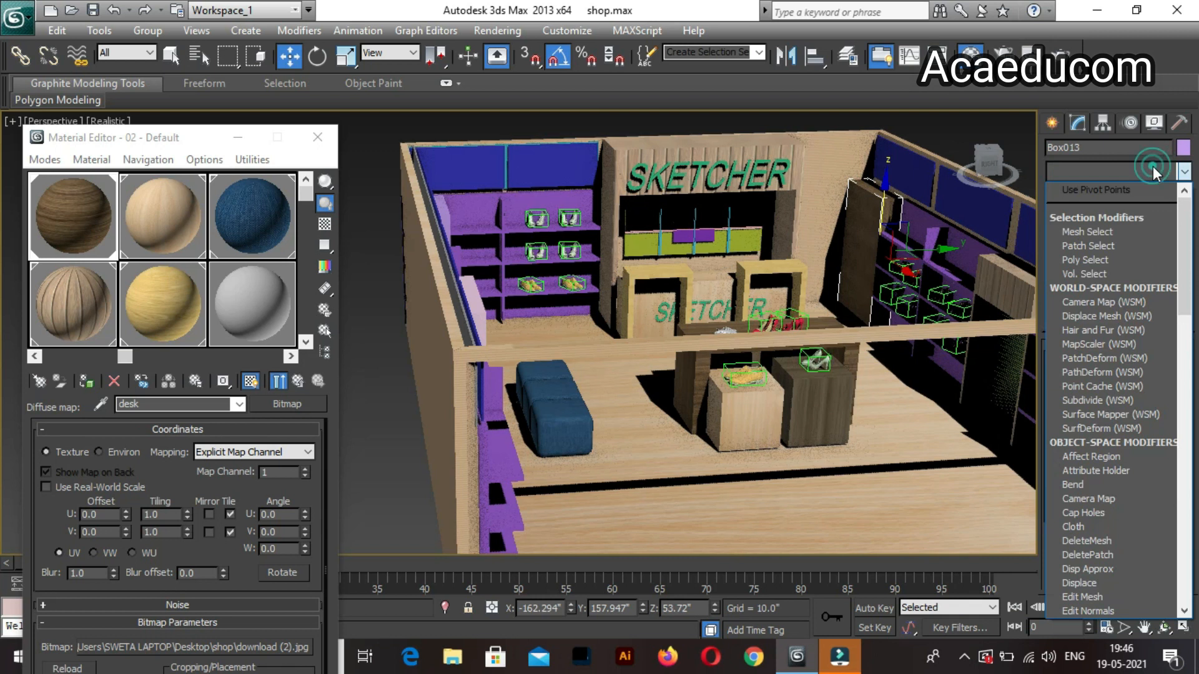
click(1152, 167)
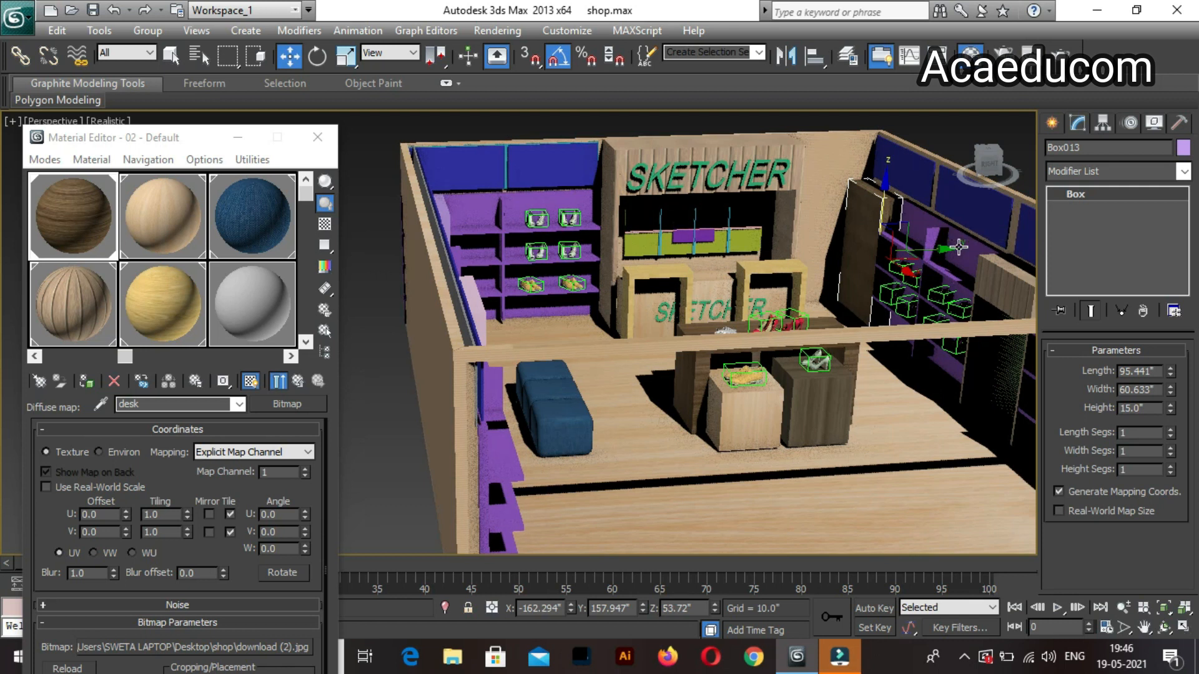
Ungroup the wall shelving group Group001 and select its purple back panel Box002.
drag(959, 248, 974, 264)
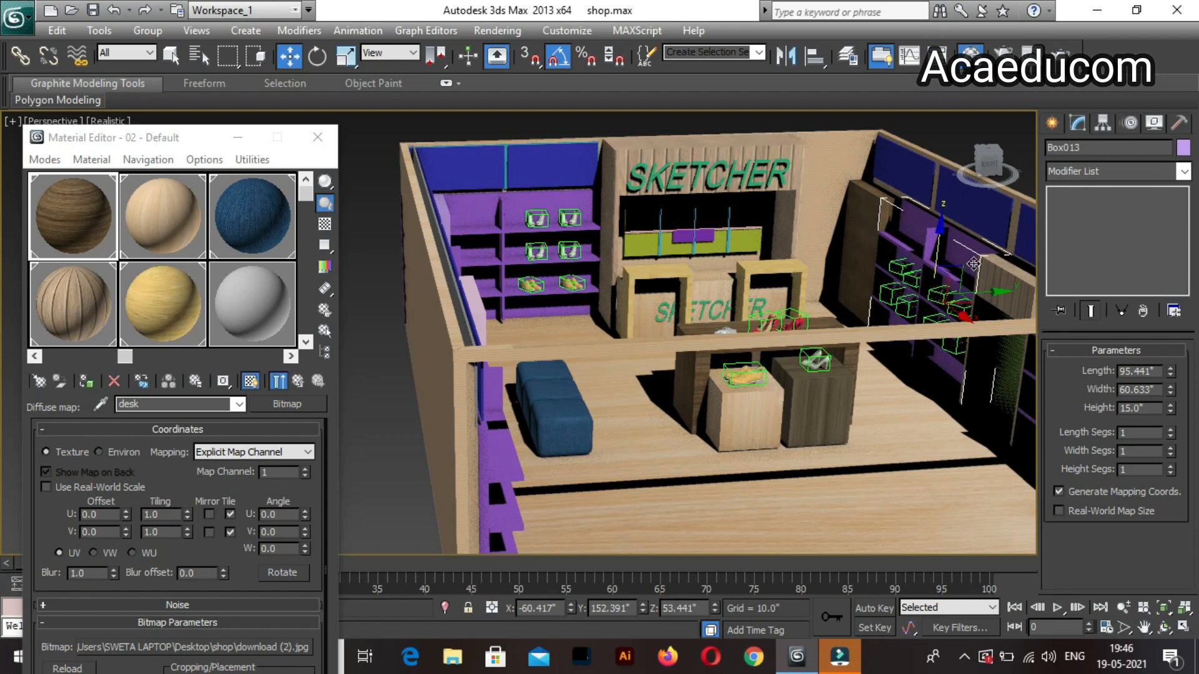
click(974, 264)
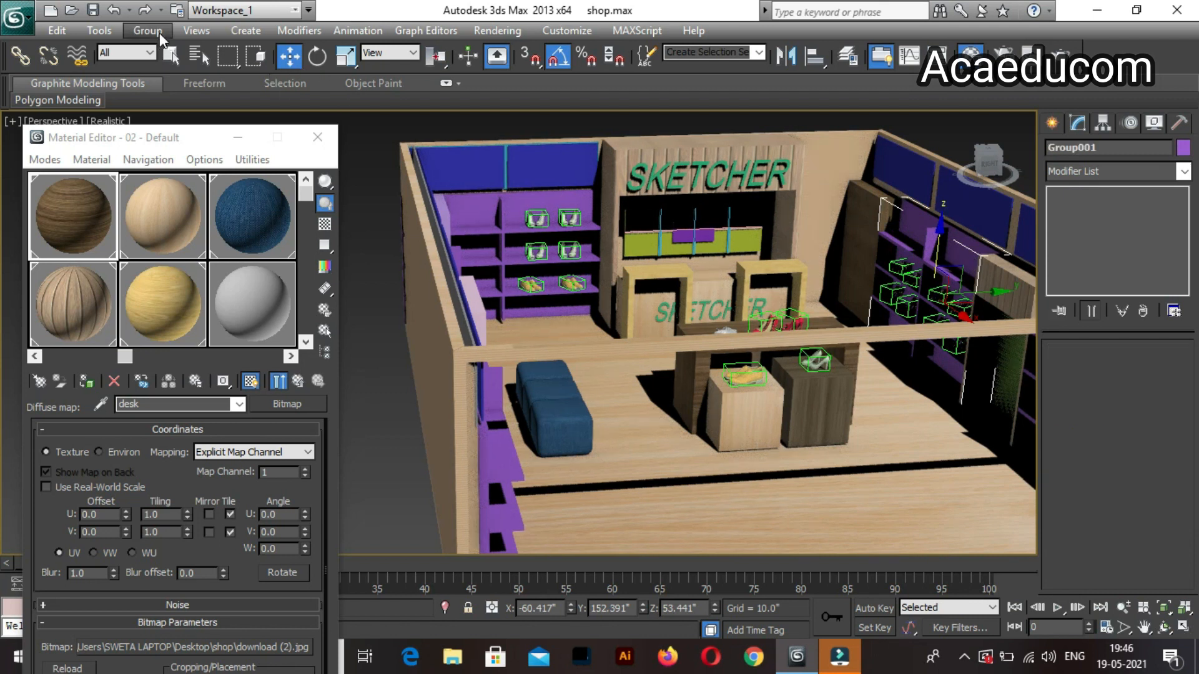
click(159, 33)
click(174, 73)
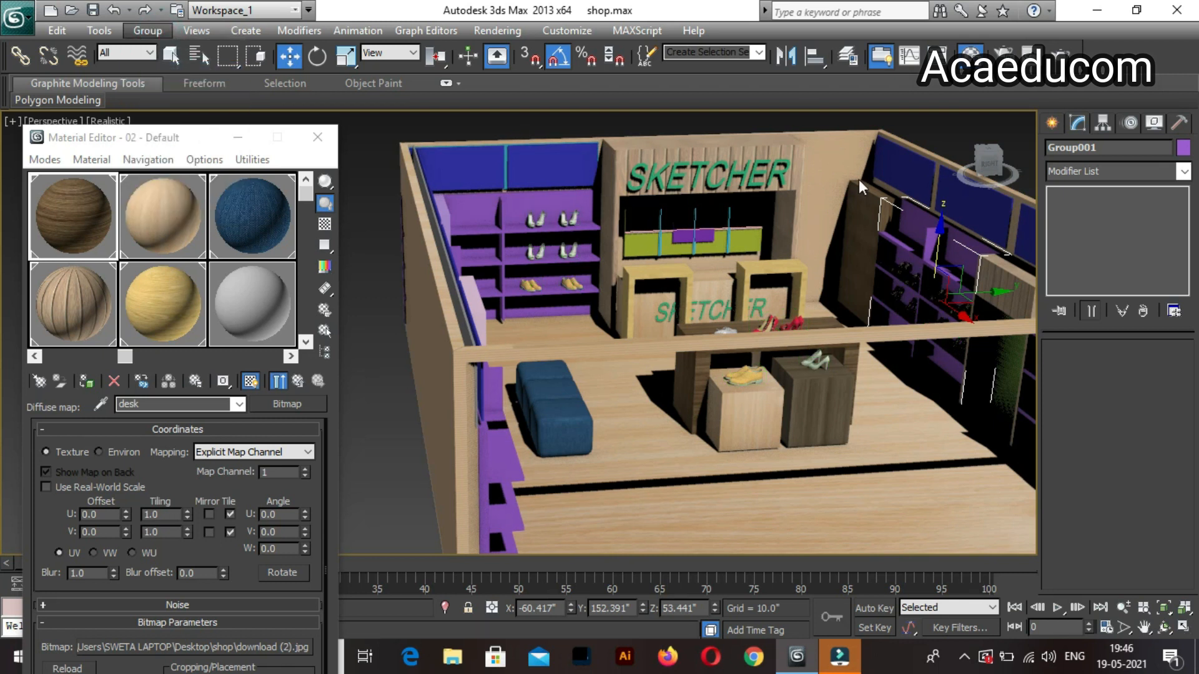
click(965, 253)
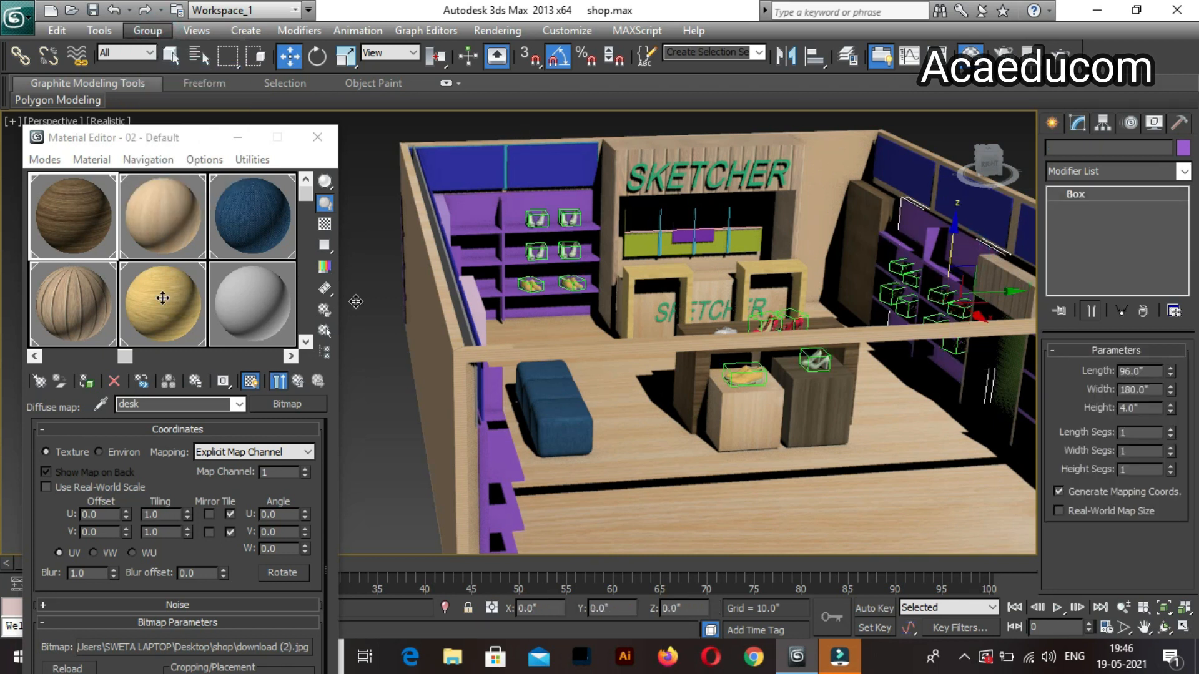
Convert material 10 - Default to VRayMtl and set its reflection colour to a grey of value 59.
click(264, 324)
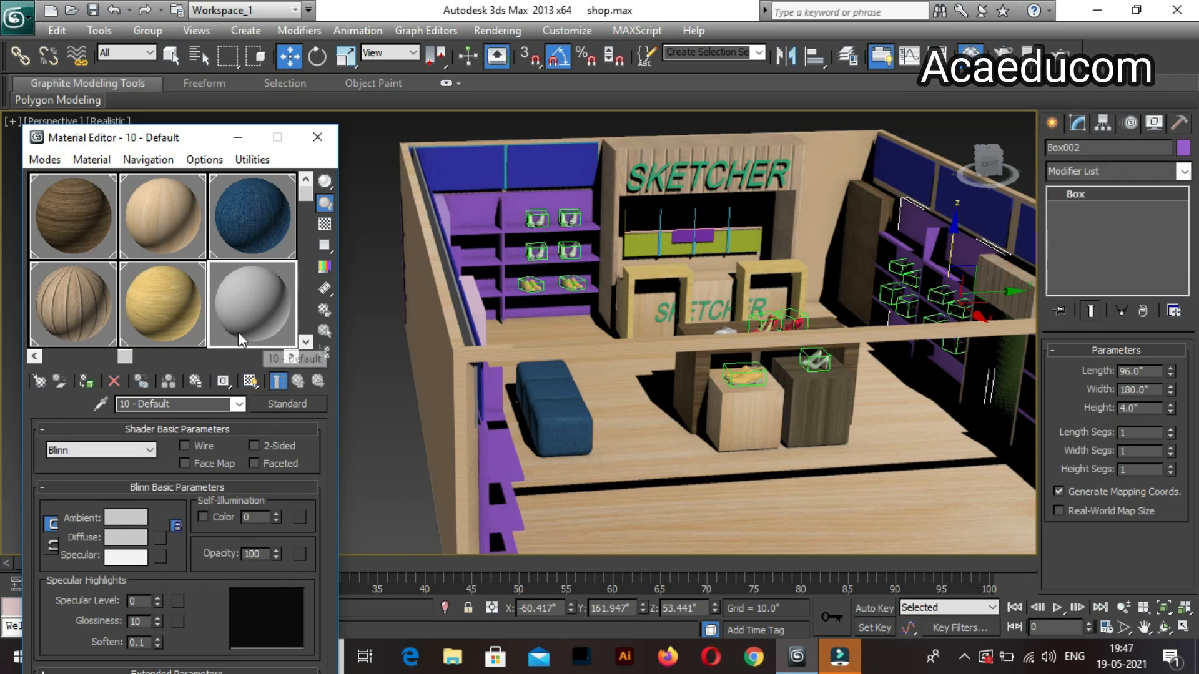
click(261, 402)
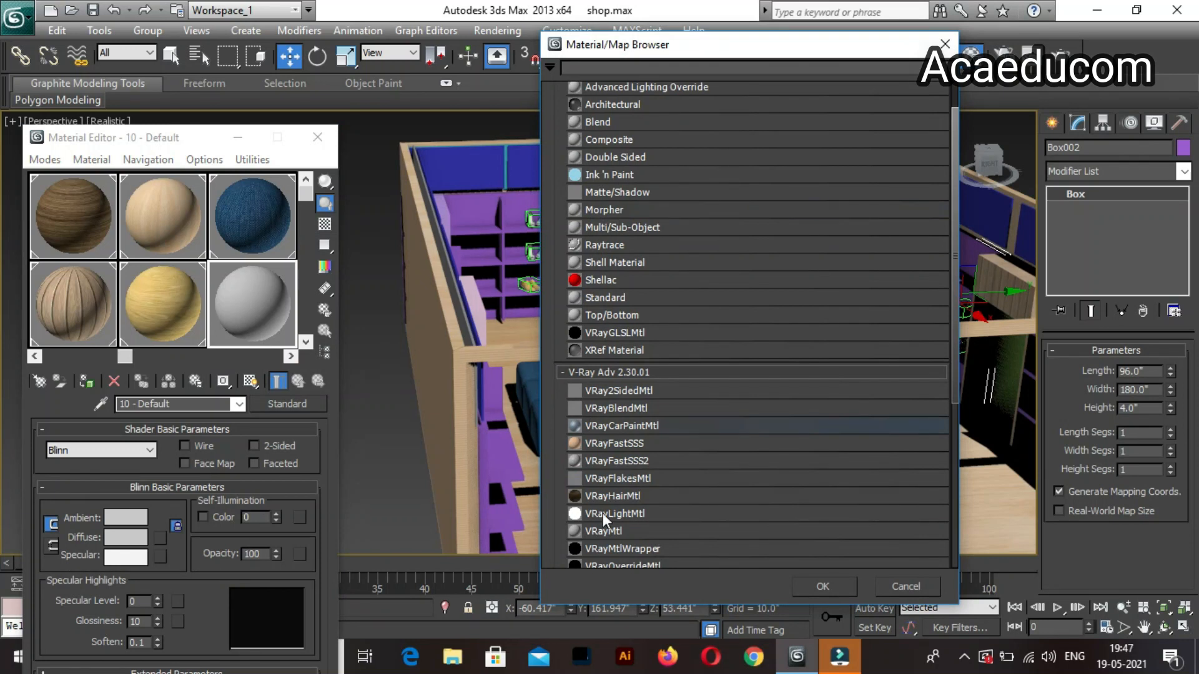
double_click(601, 530)
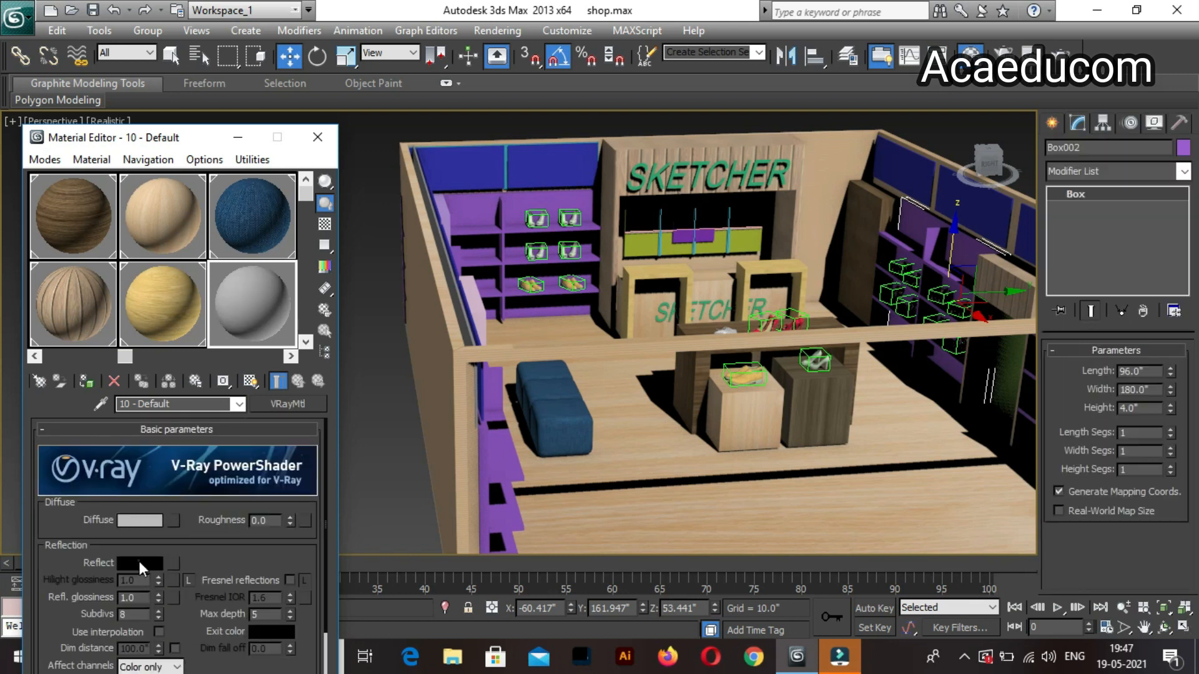
click(138, 561)
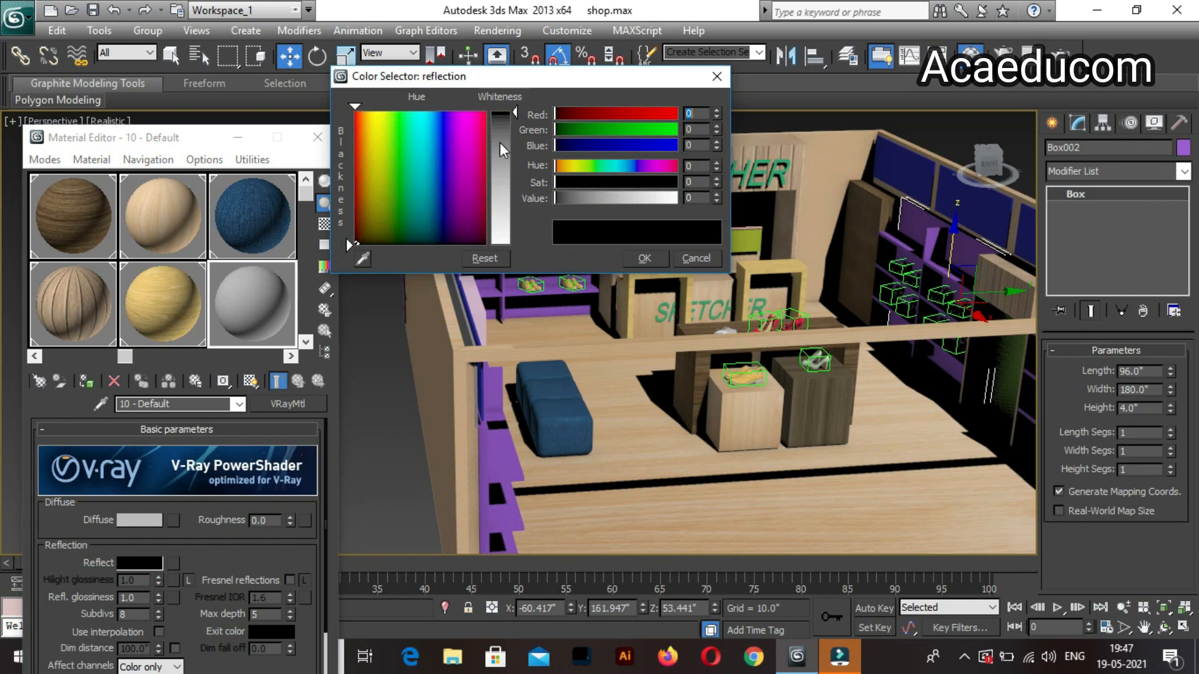
click(500, 143)
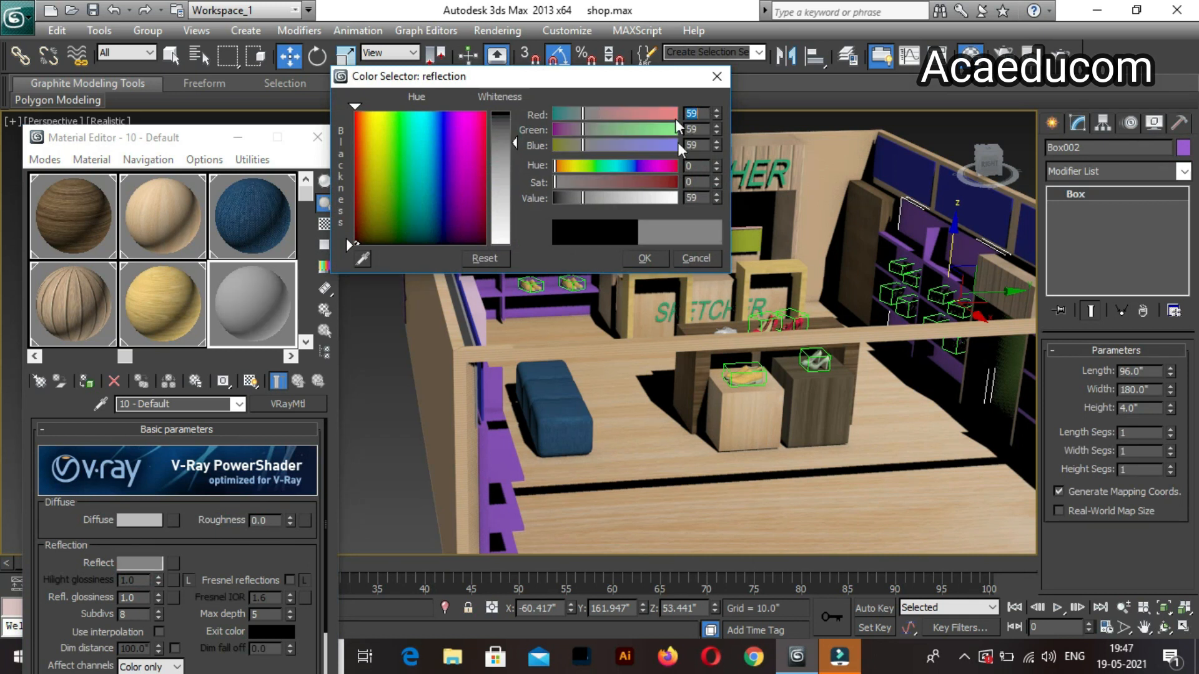
click(640, 258)
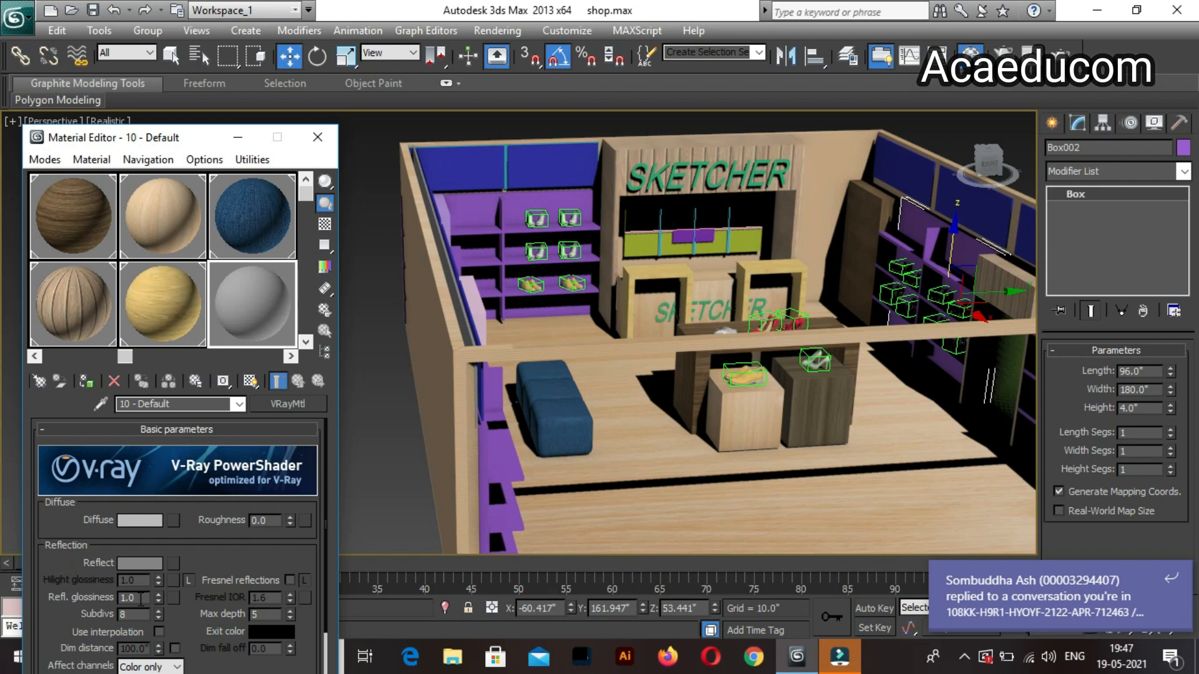
Set the refraction colour of material 10 - Default to a grey of value 153 and show its sample against the checkered background.
click(912, 222)
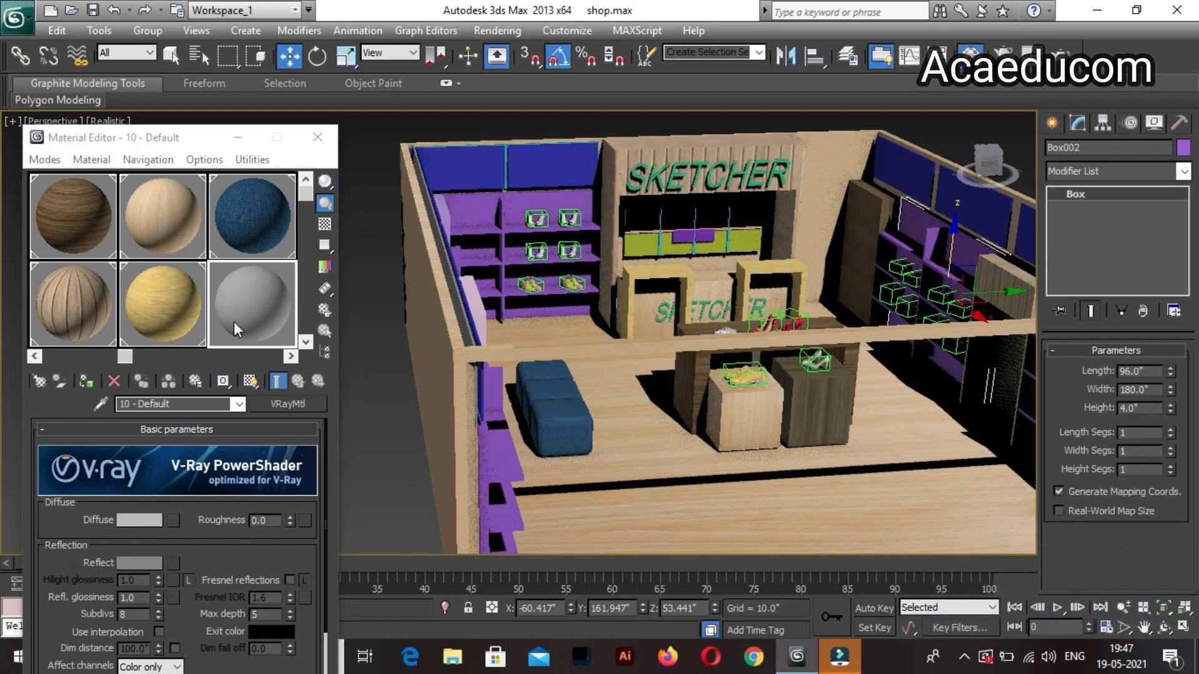
drag(202, 553, 219, 442)
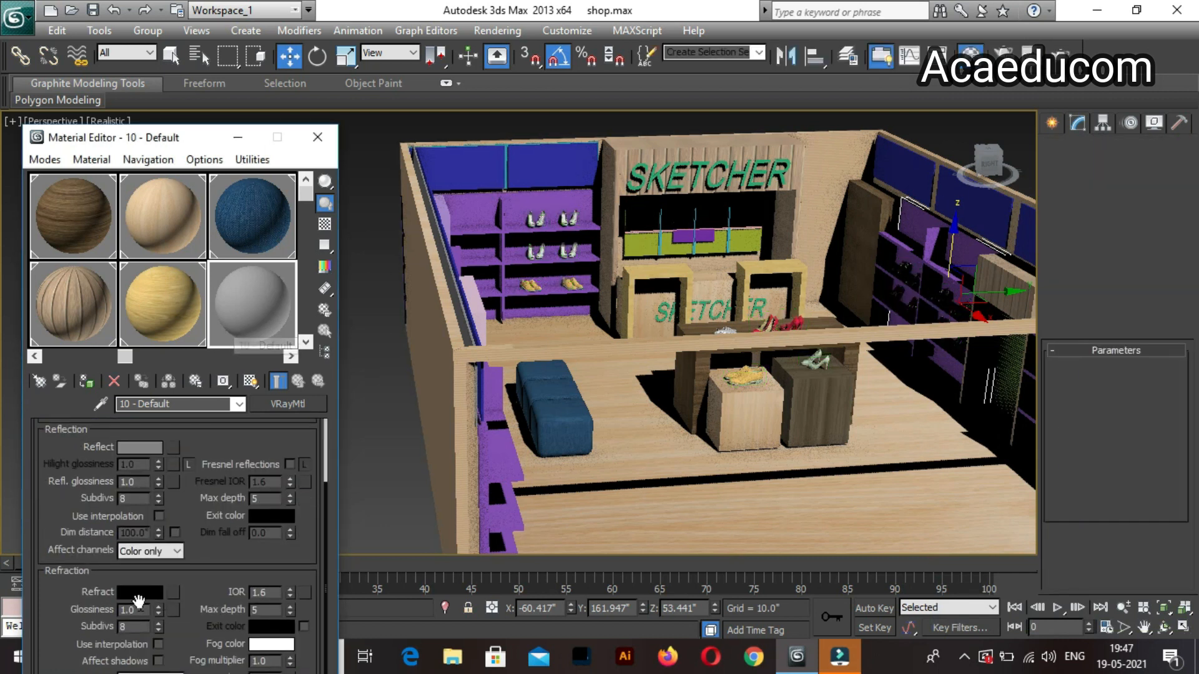
click(139, 593)
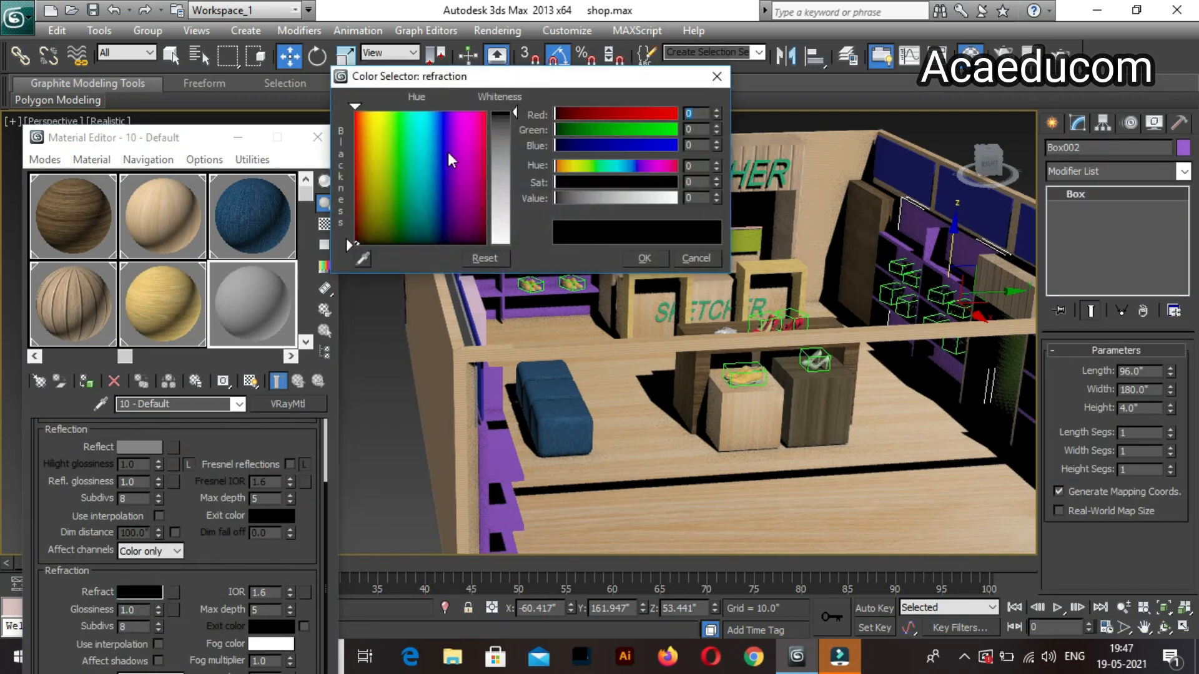
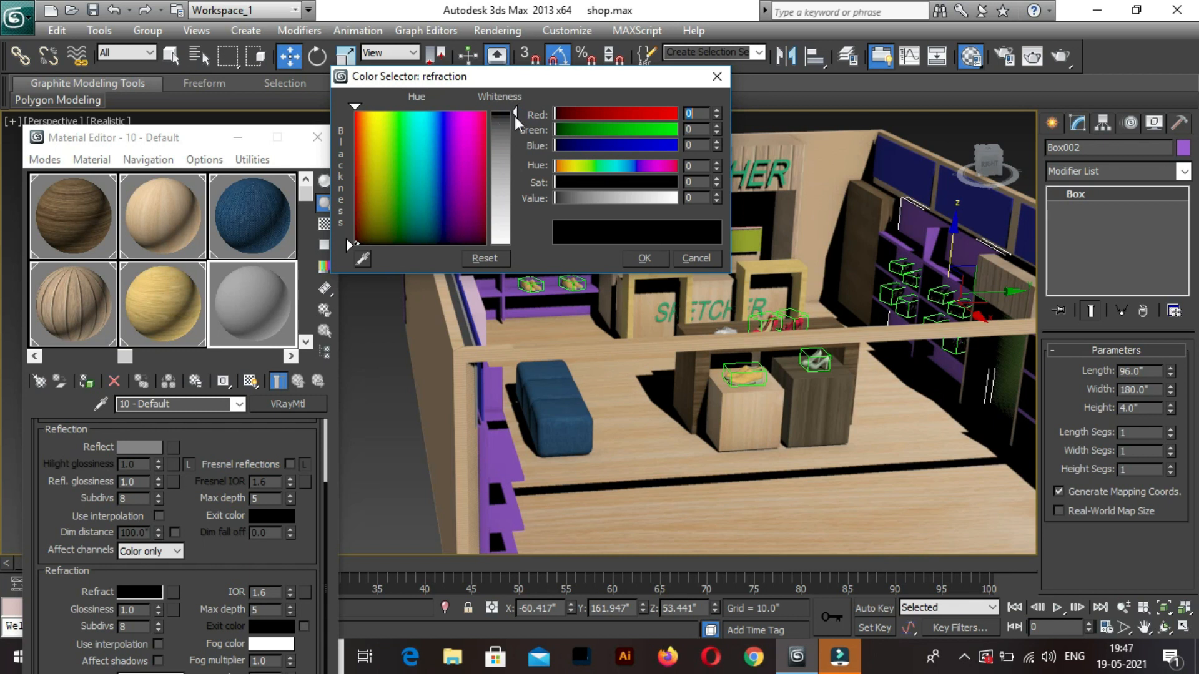
drag(515, 116, 514, 192)
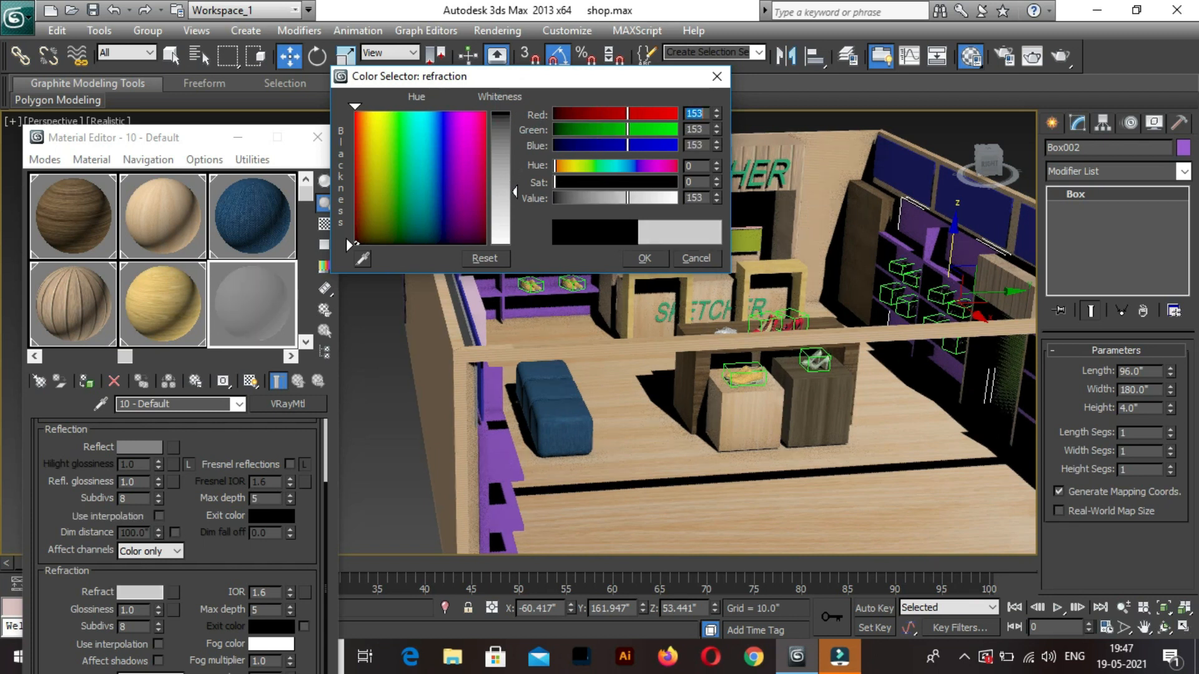
click(645, 257)
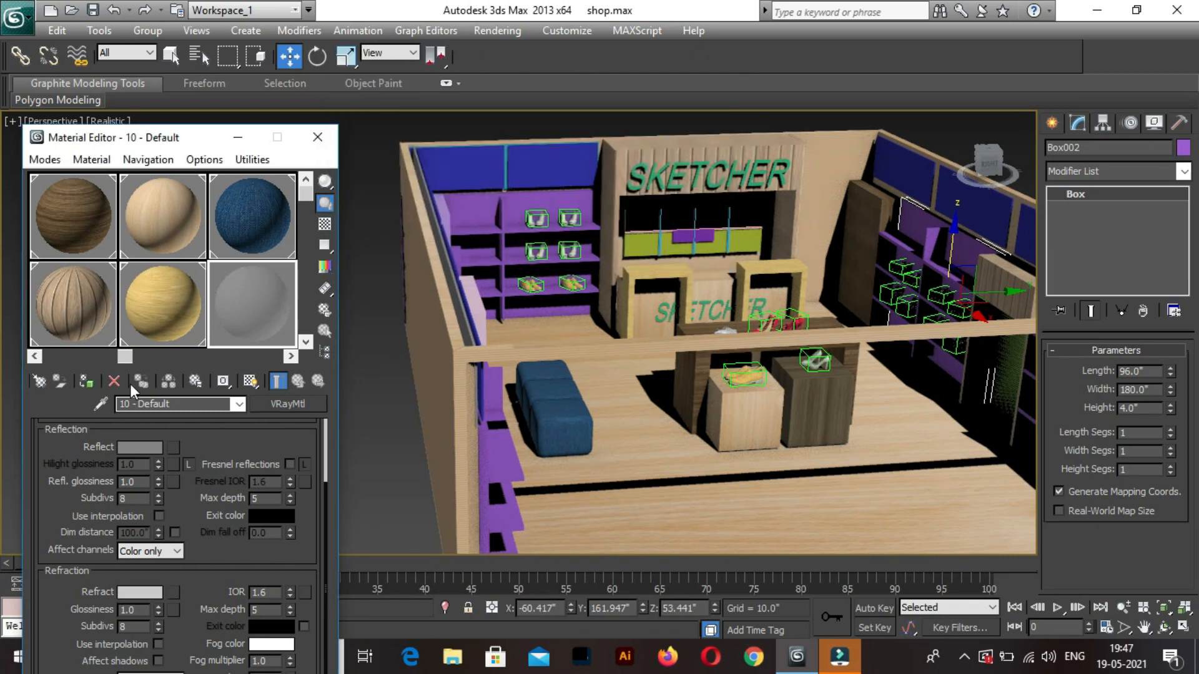
click(323, 224)
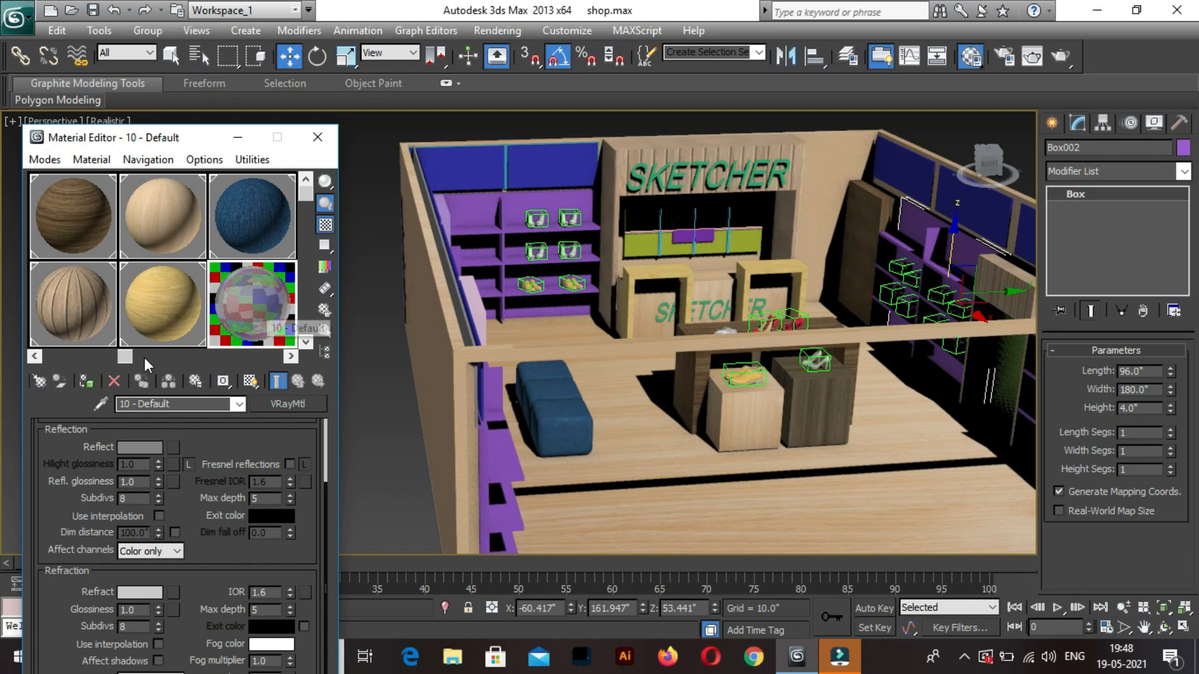
Assign the transparent material 10 - Default to the shelving back panel Box002 and rename the material backside shelf.
click(86, 382)
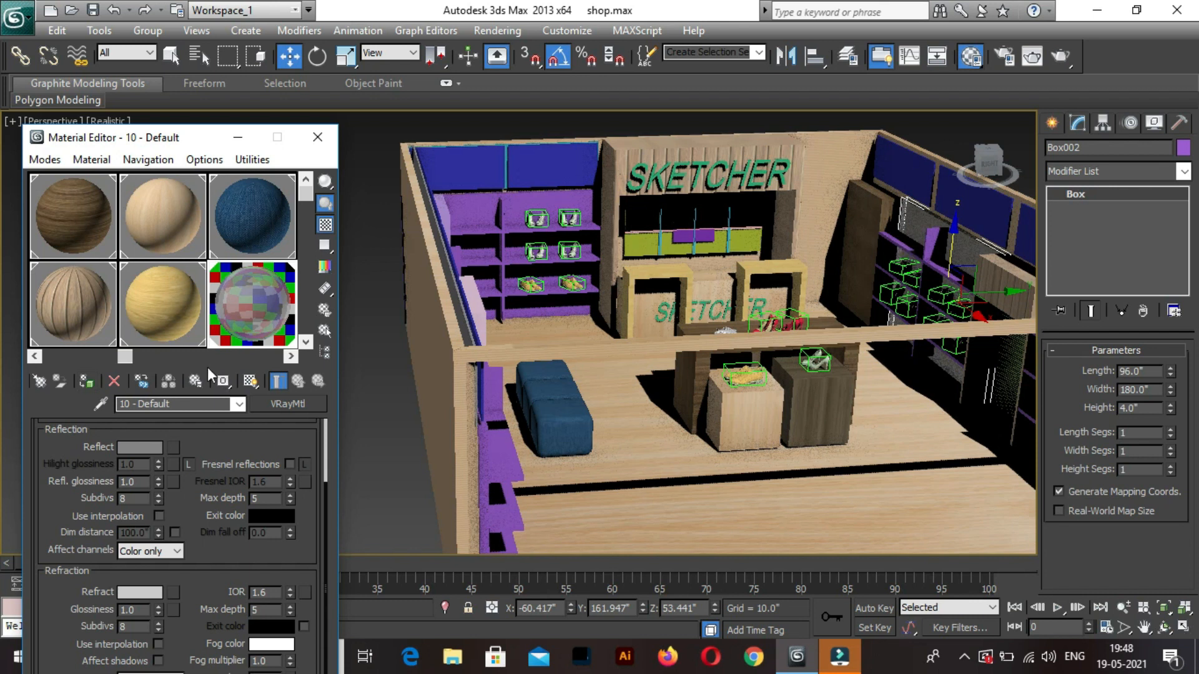
click(180, 405)
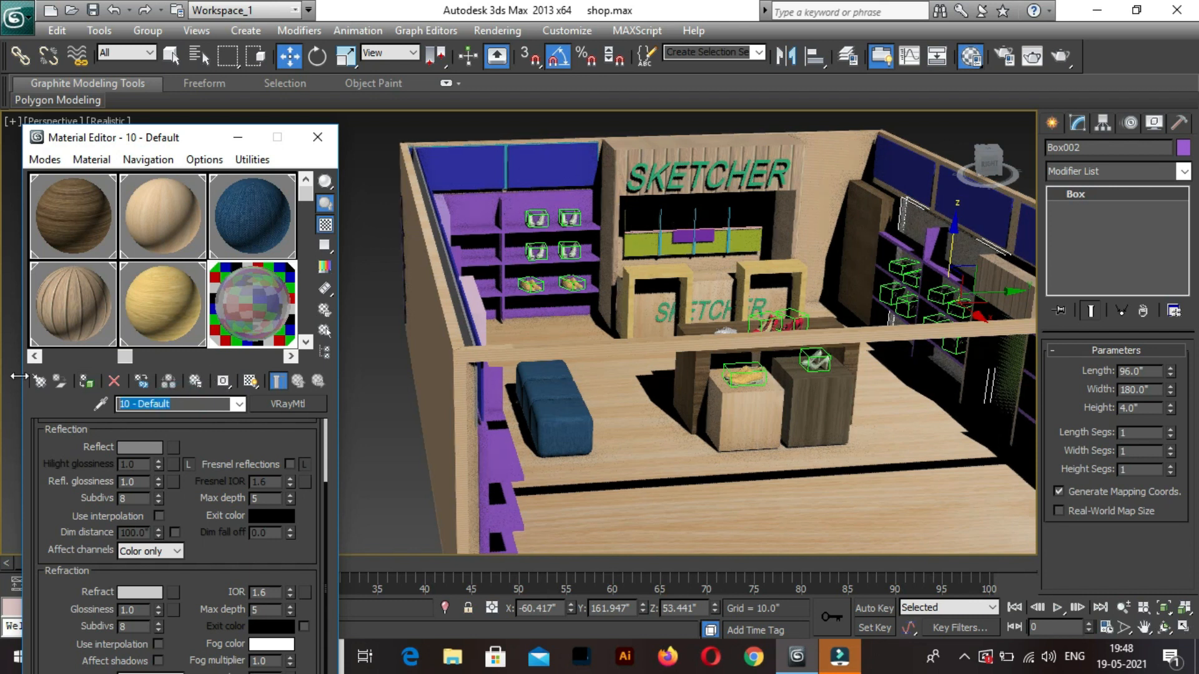
text(backside )
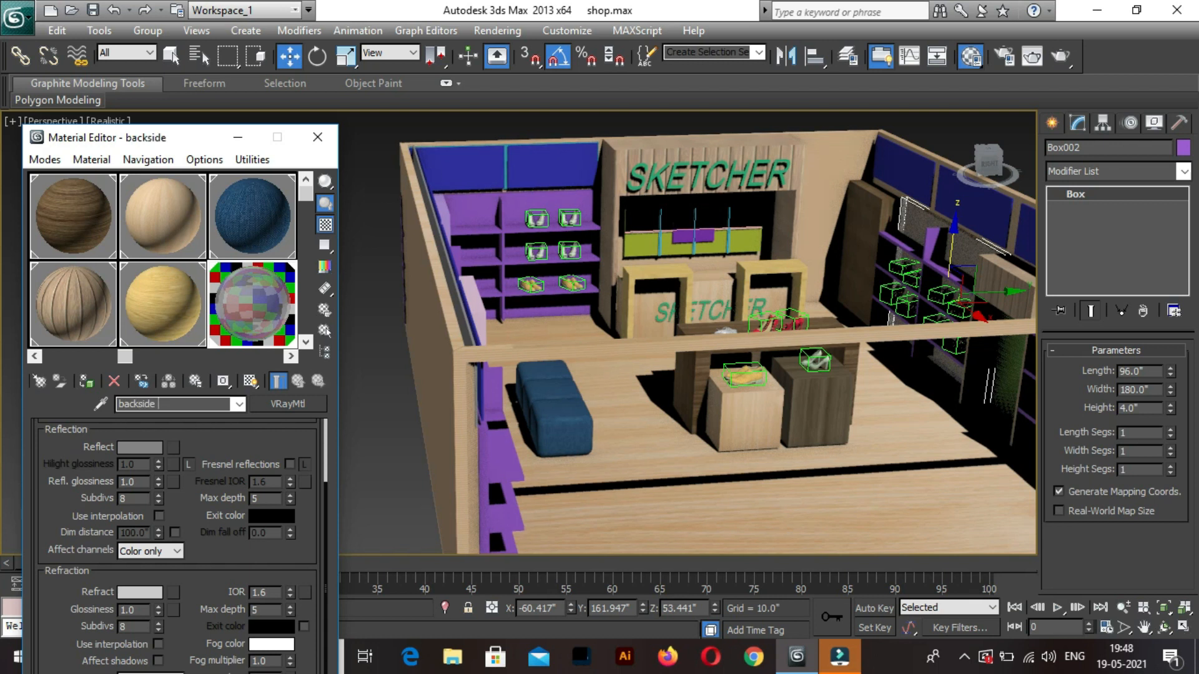
text(shelf)
Convert the unused material 05 - Default to VRayMtl.
click(290, 356)
click(253, 235)
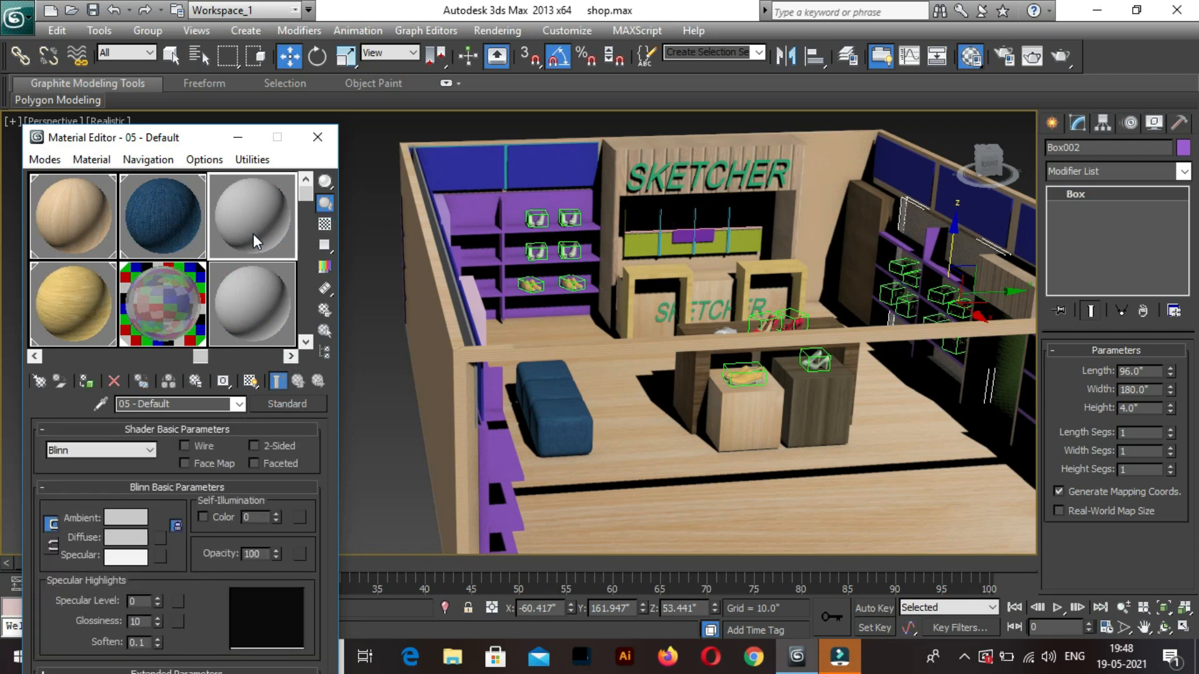
click(292, 404)
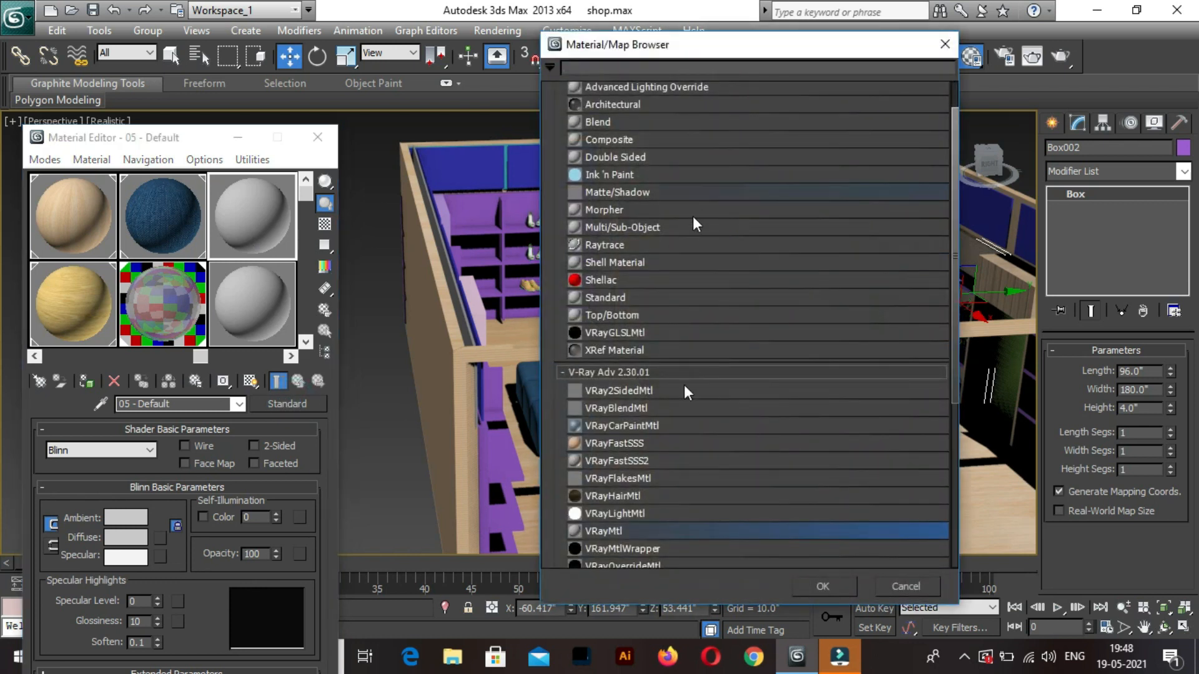
double_click(629, 531)
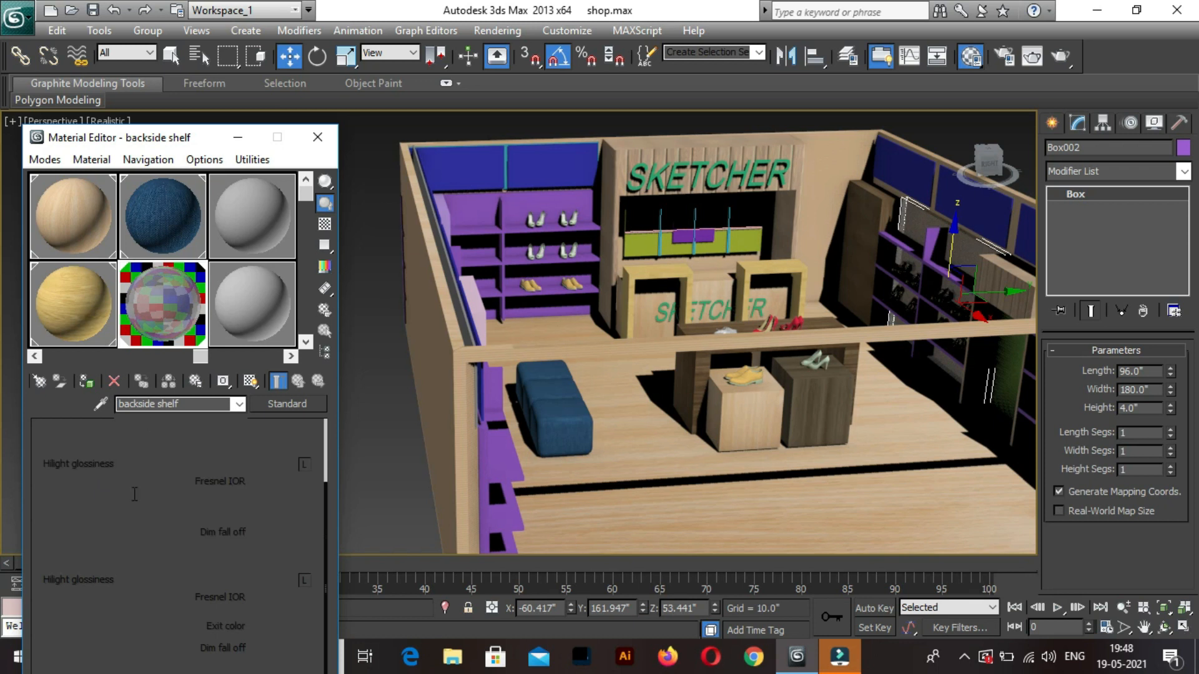
Set the reflection colour of the backside shelf material to a grey of value 127.
click(138, 448)
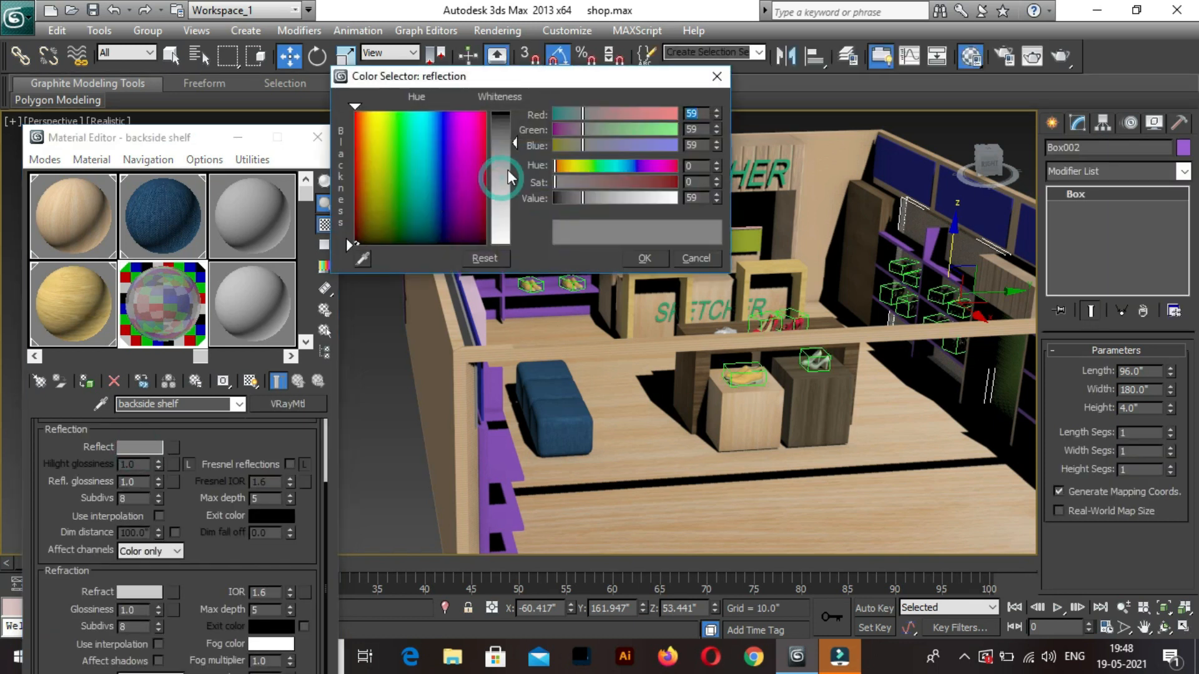
click(502, 178)
click(646, 256)
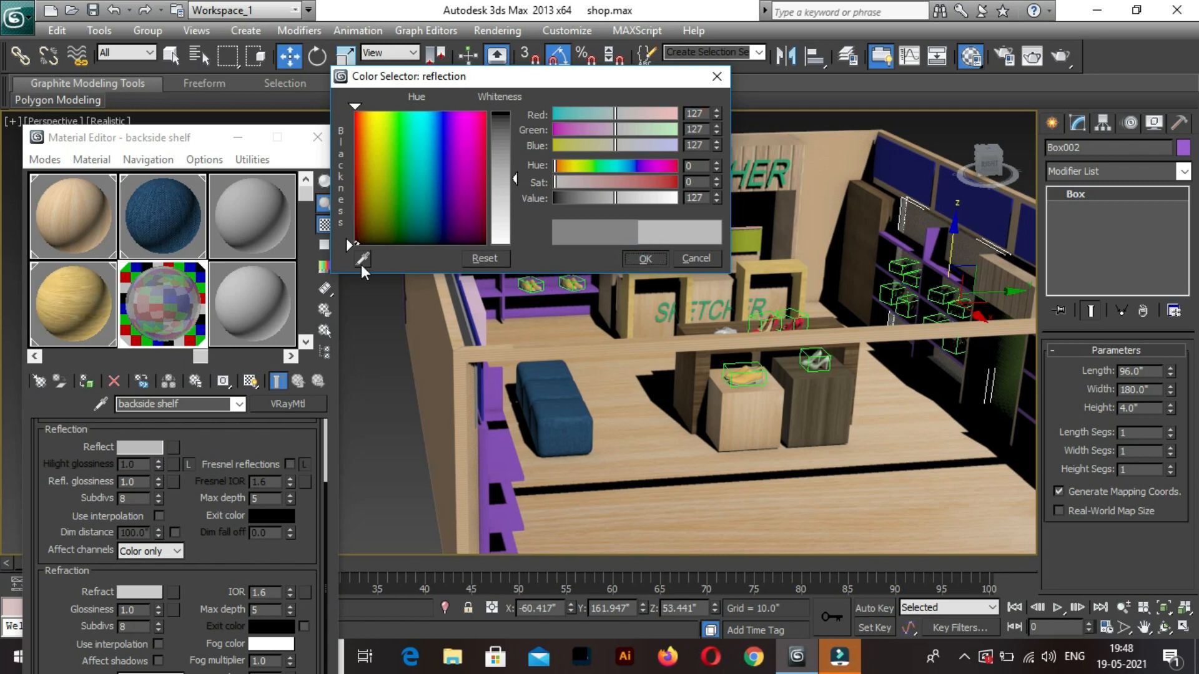
Convert material 11 - Default to VRayMtl and set its reflection colour to a grey of value 79.
click(257, 230)
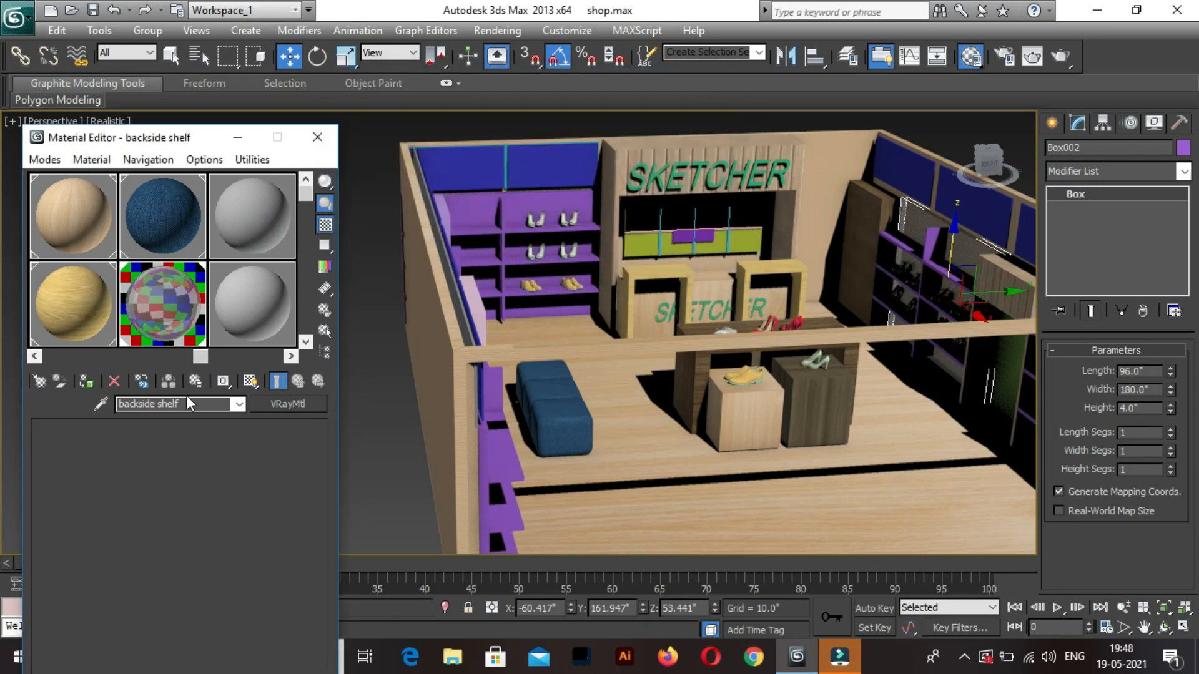
click(250, 306)
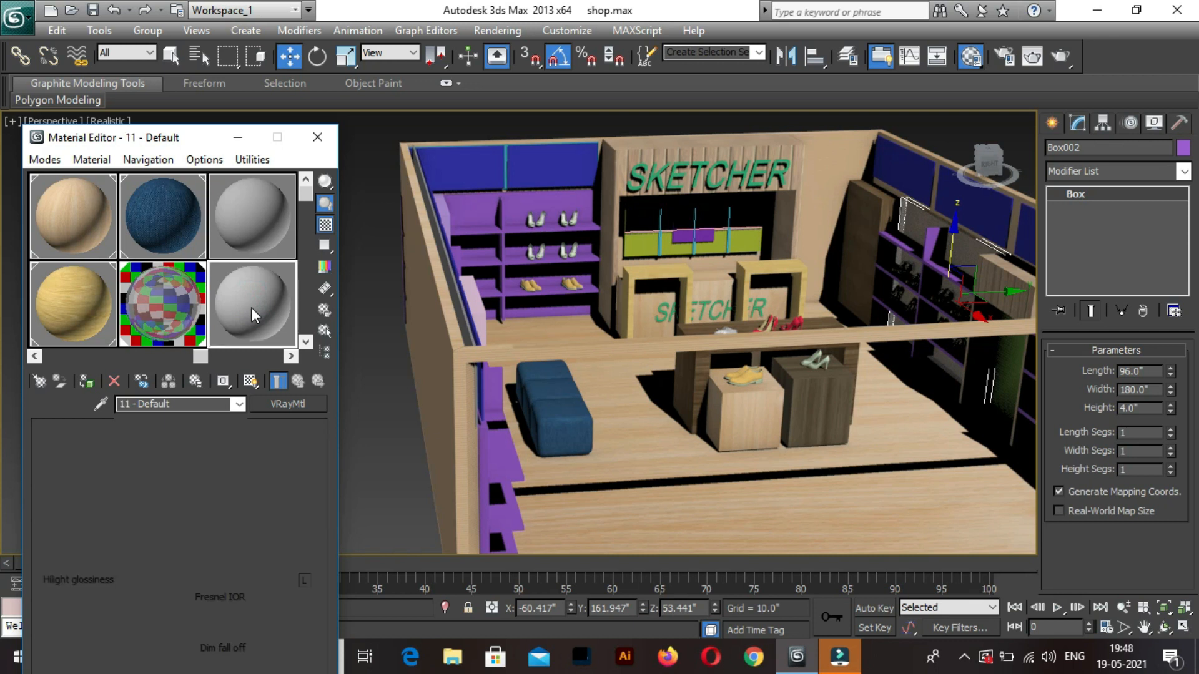
click(295, 404)
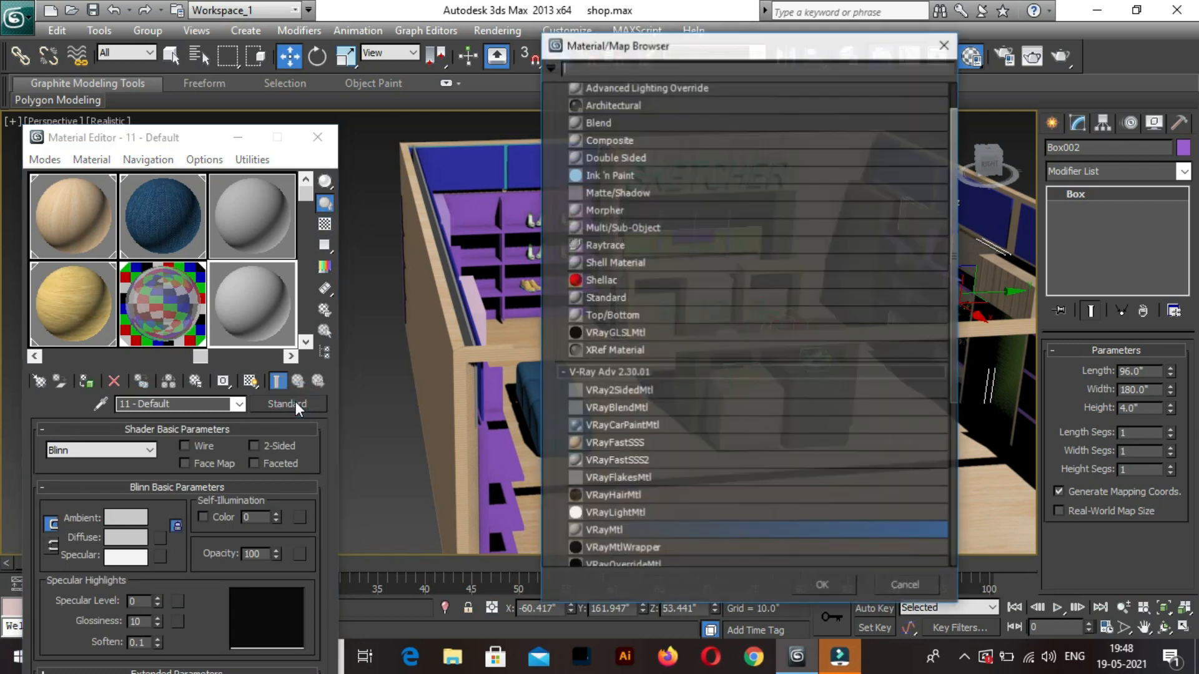
double_click(639, 530)
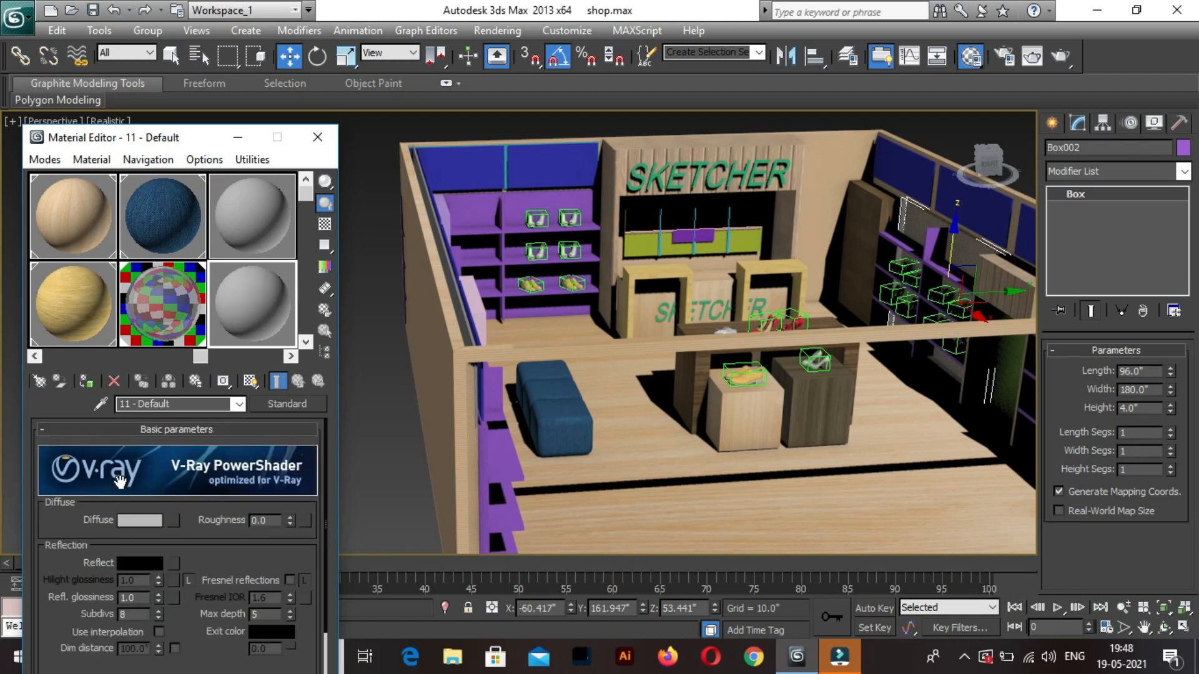
click(136, 561)
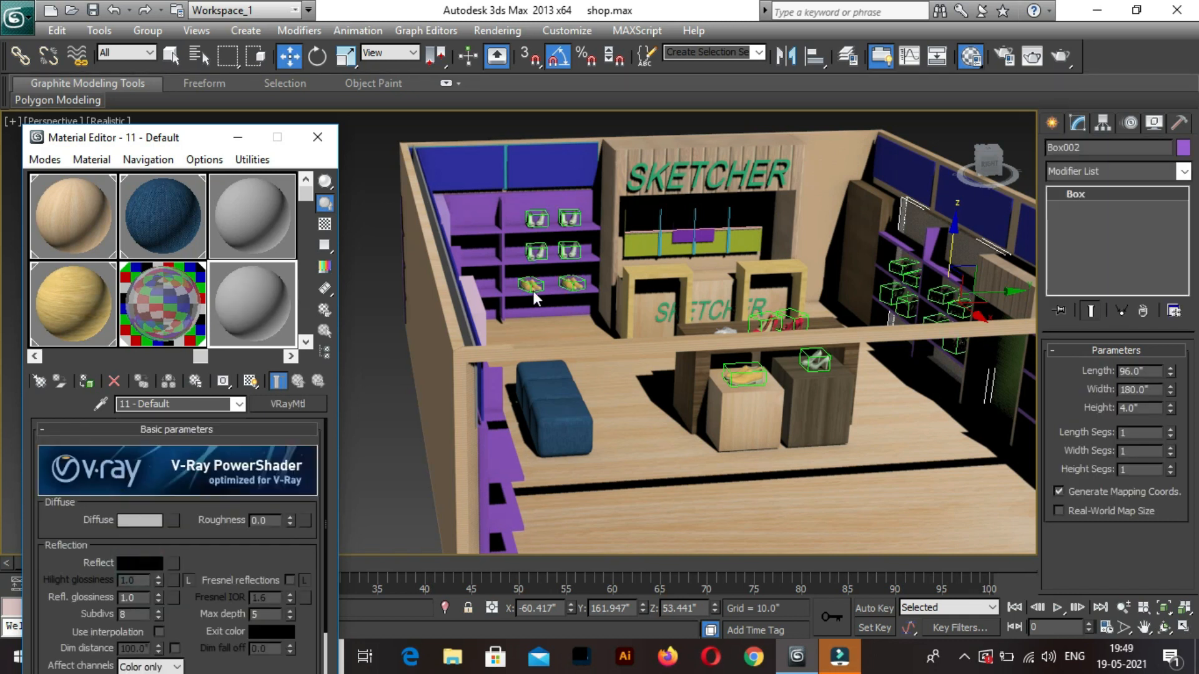
click(501, 179)
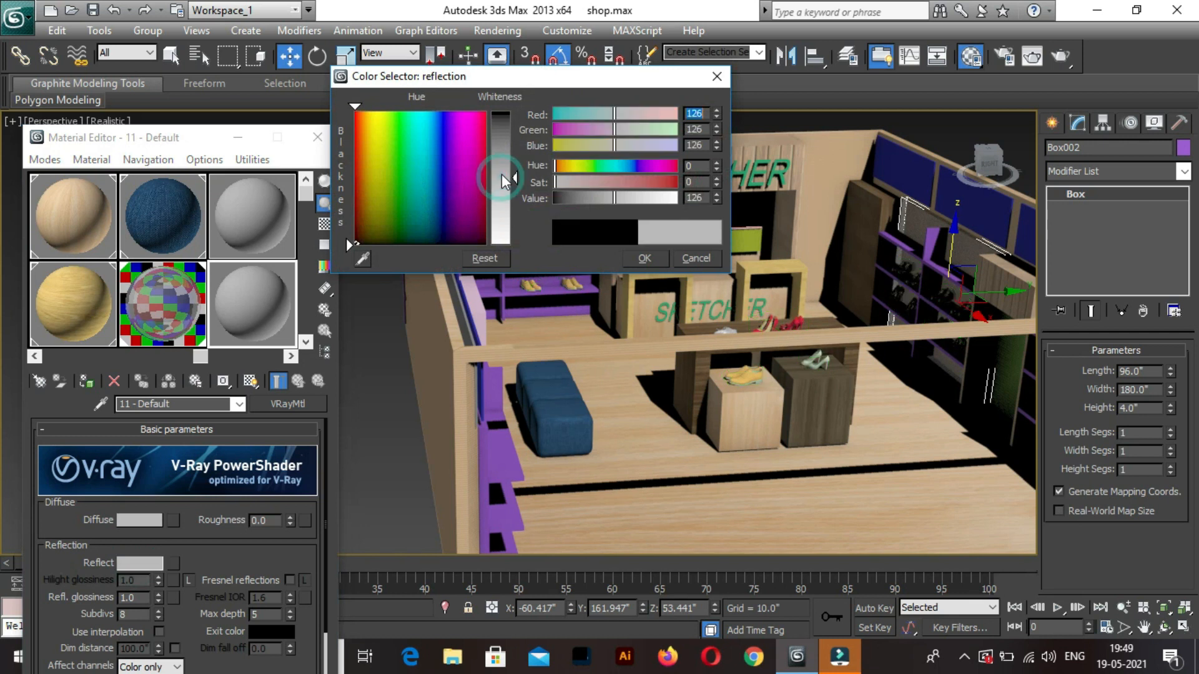
drag(503, 169, 504, 148)
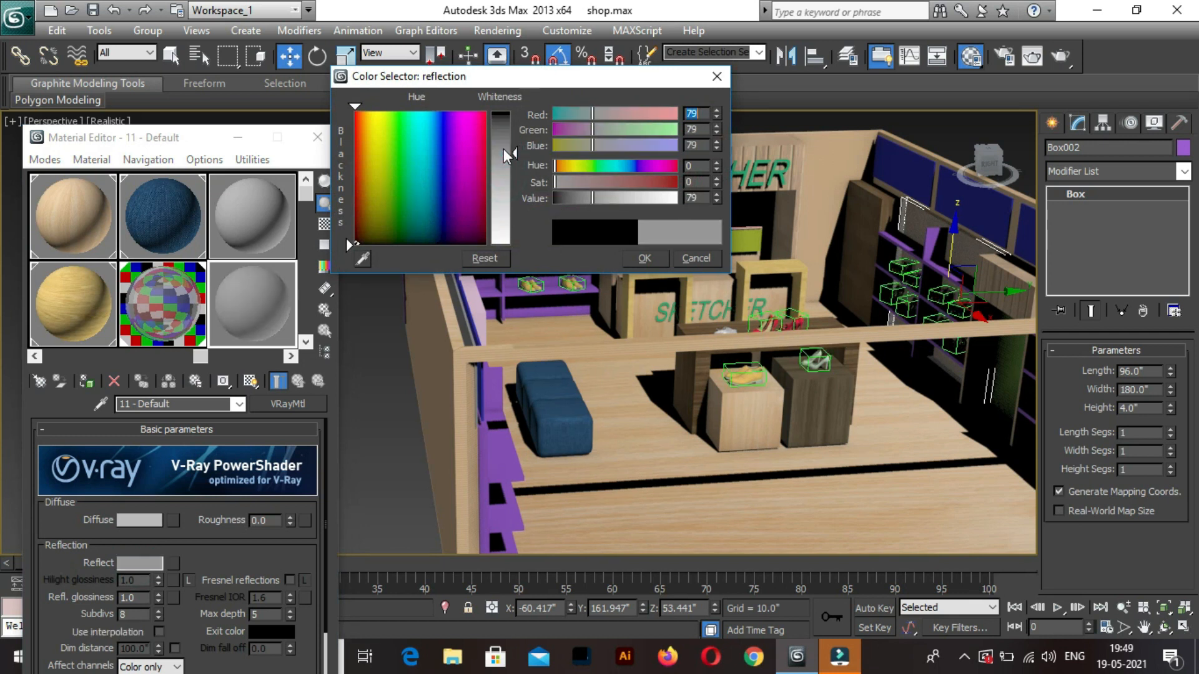
click(650, 259)
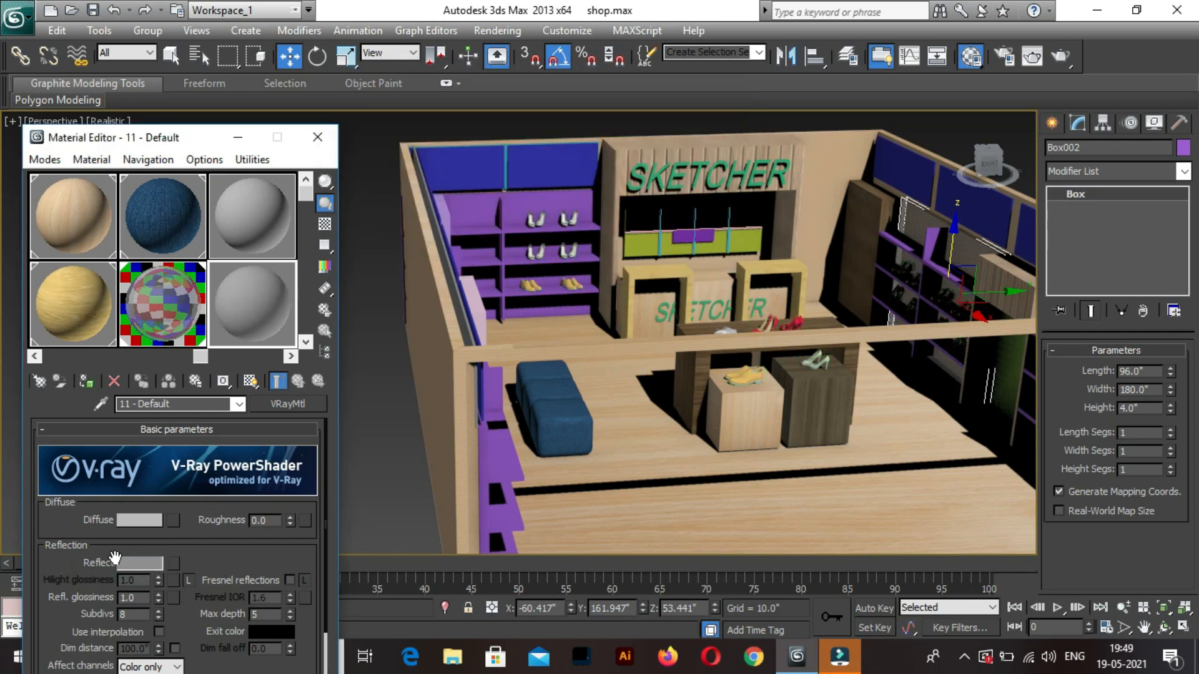
Set the refraction colour of material 11 - Default to a grey of value 77.
scroll(189, 618, down, 5)
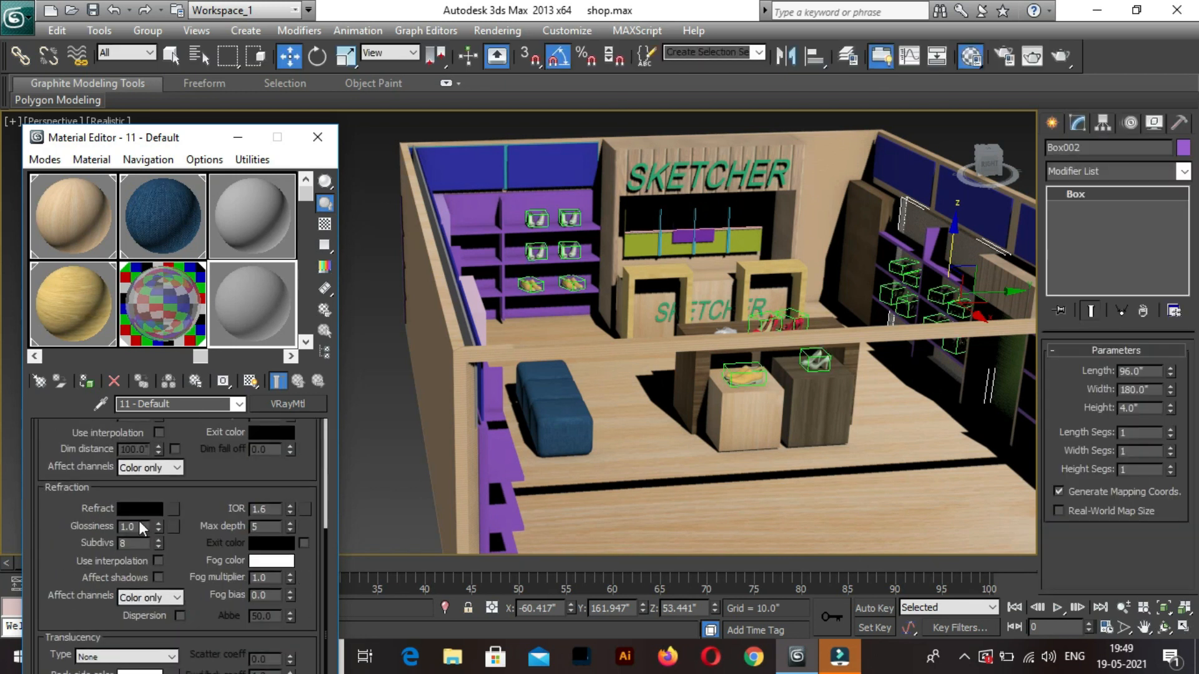
click(139, 510)
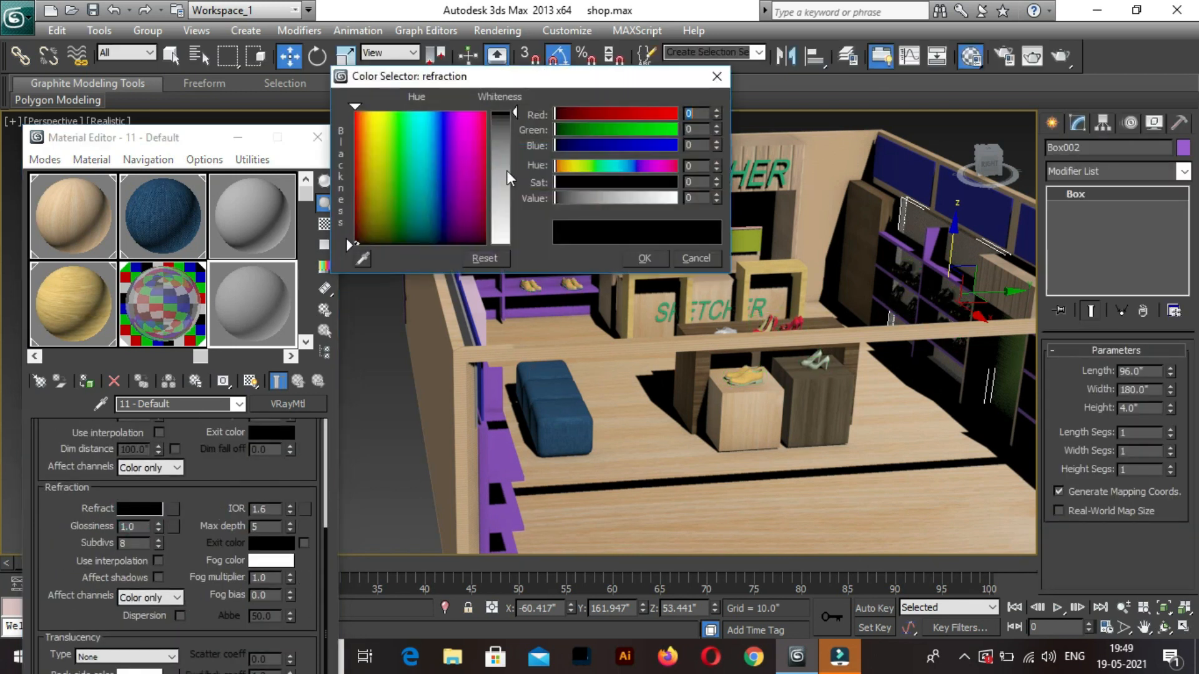
click(496, 152)
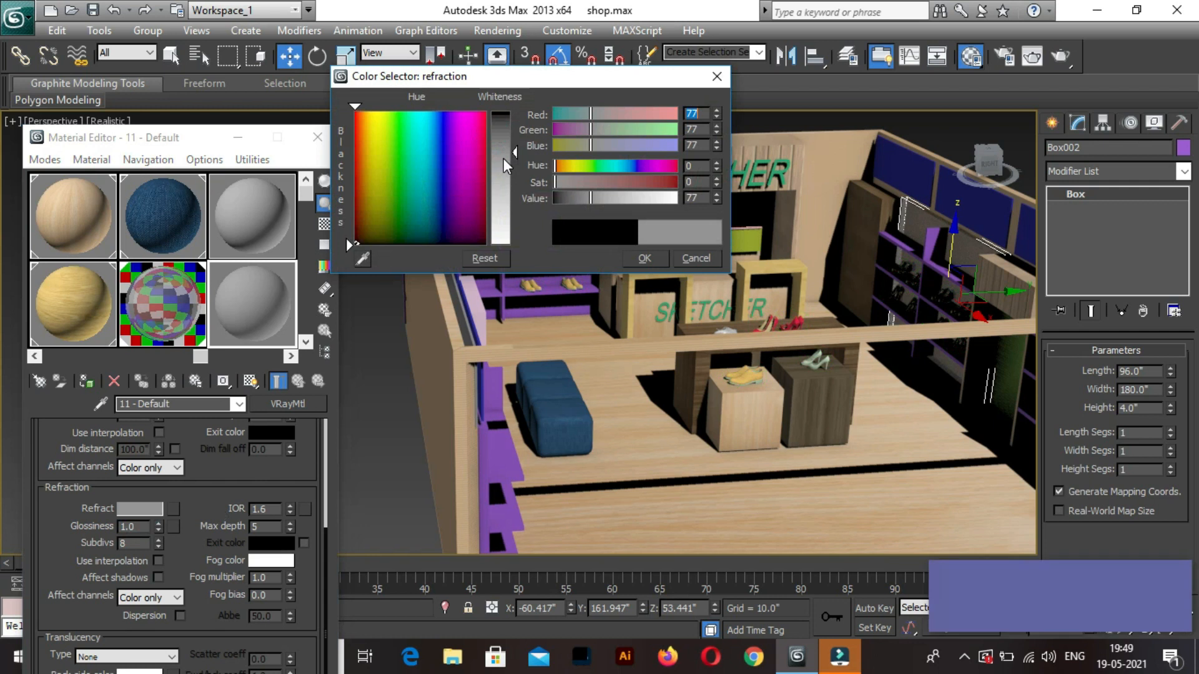
click(650, 260)
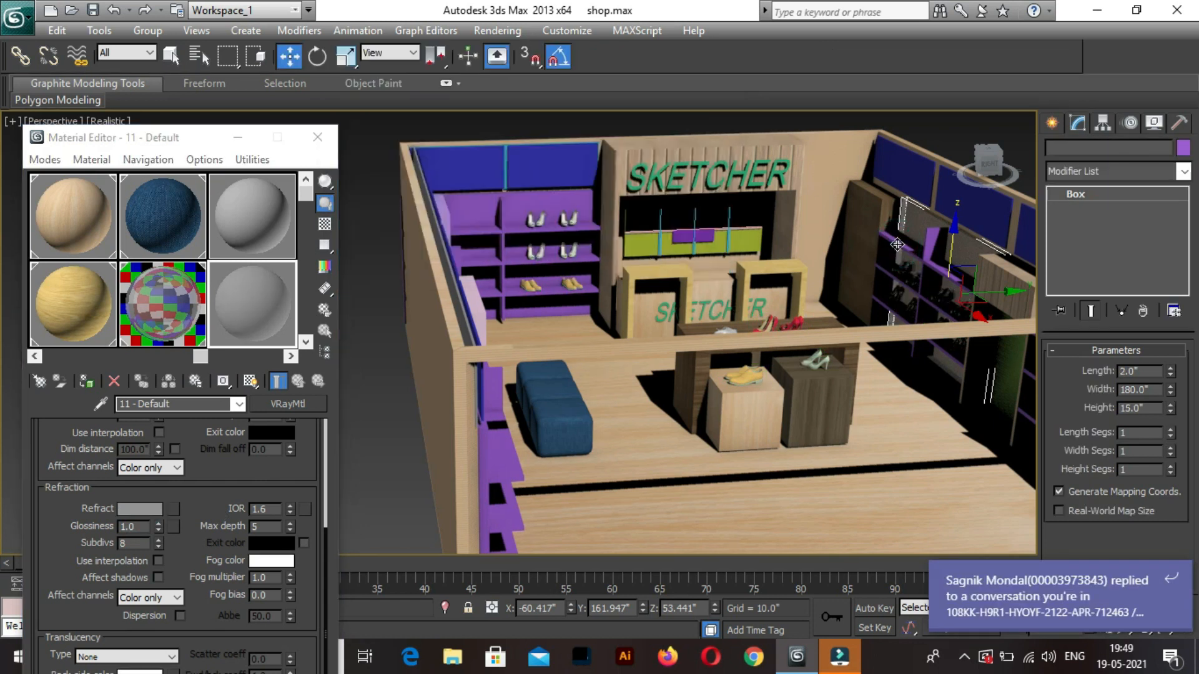
Assign material 11 - Default to the upper shelf board Box004 of the wall shelving.
click(885, 281)
click(880, 306)
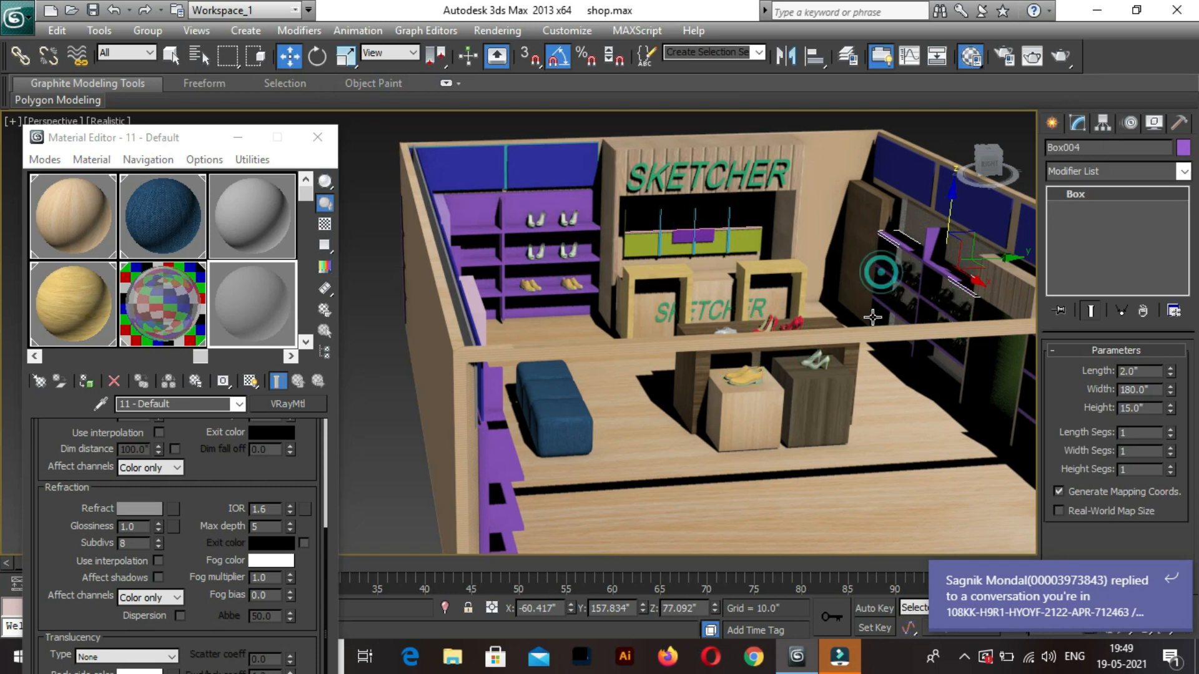
ctrl+click(885, 285)
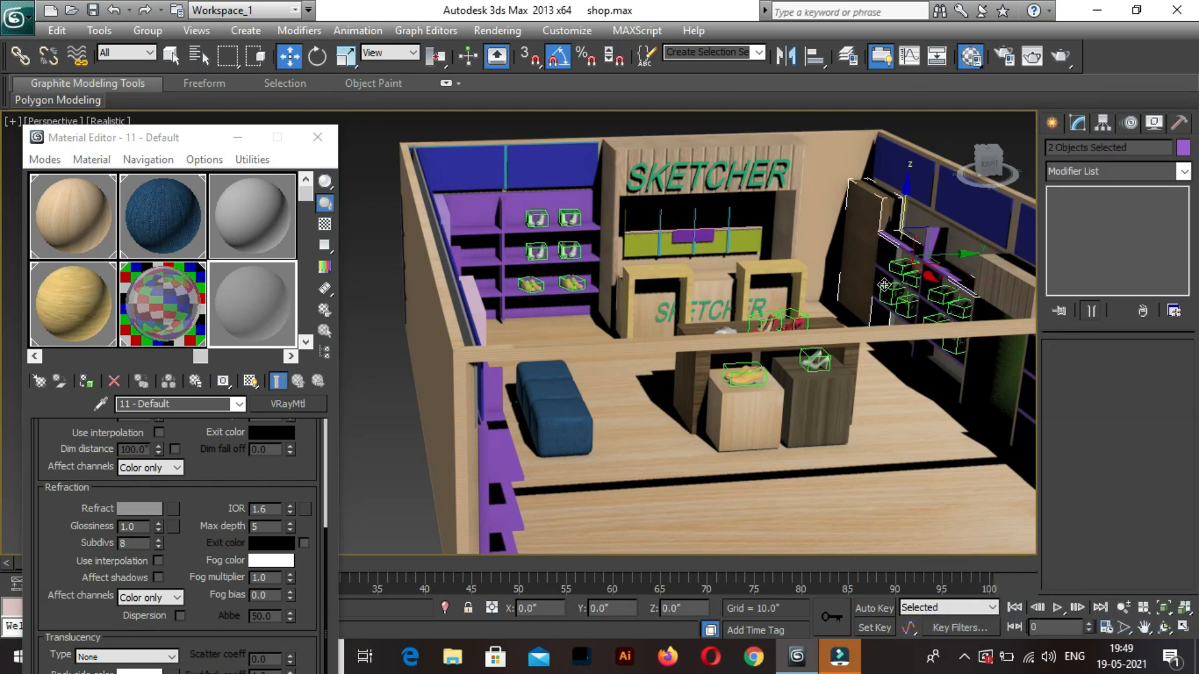
click(901, 245)
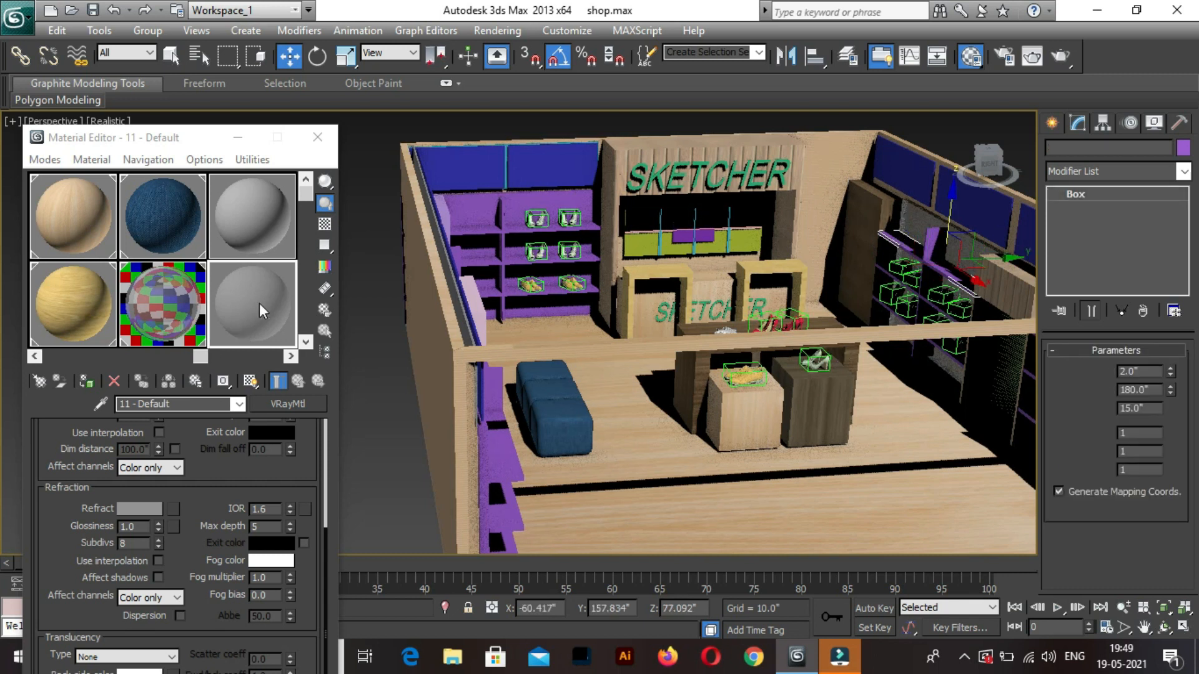
click(86, 382)
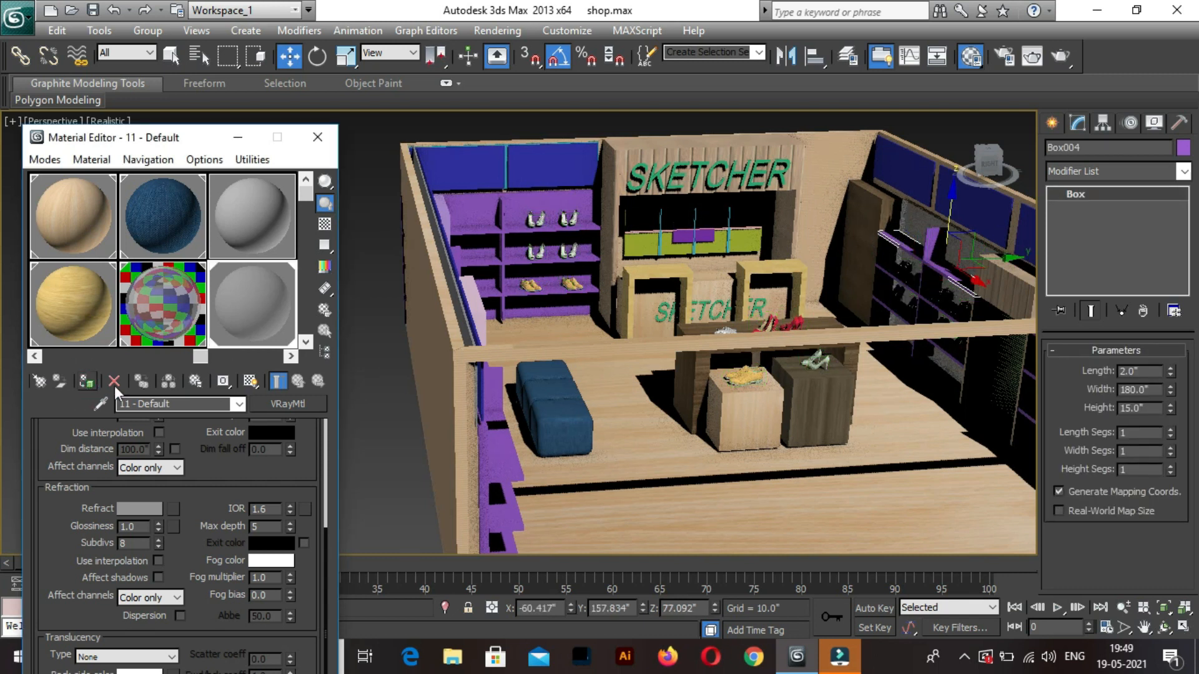
Assign material 11 - Default to the middle shelf board Box003 of the same wall shelving.
click(885, 270)
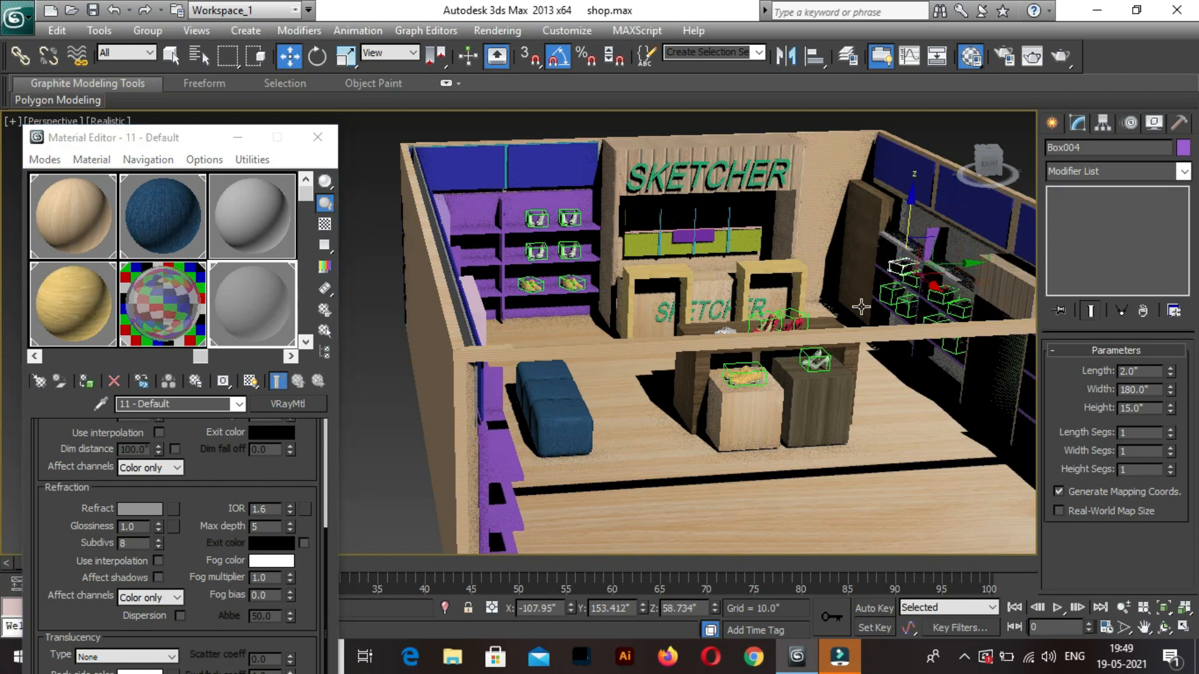
scroll(937, 290, up, 4)
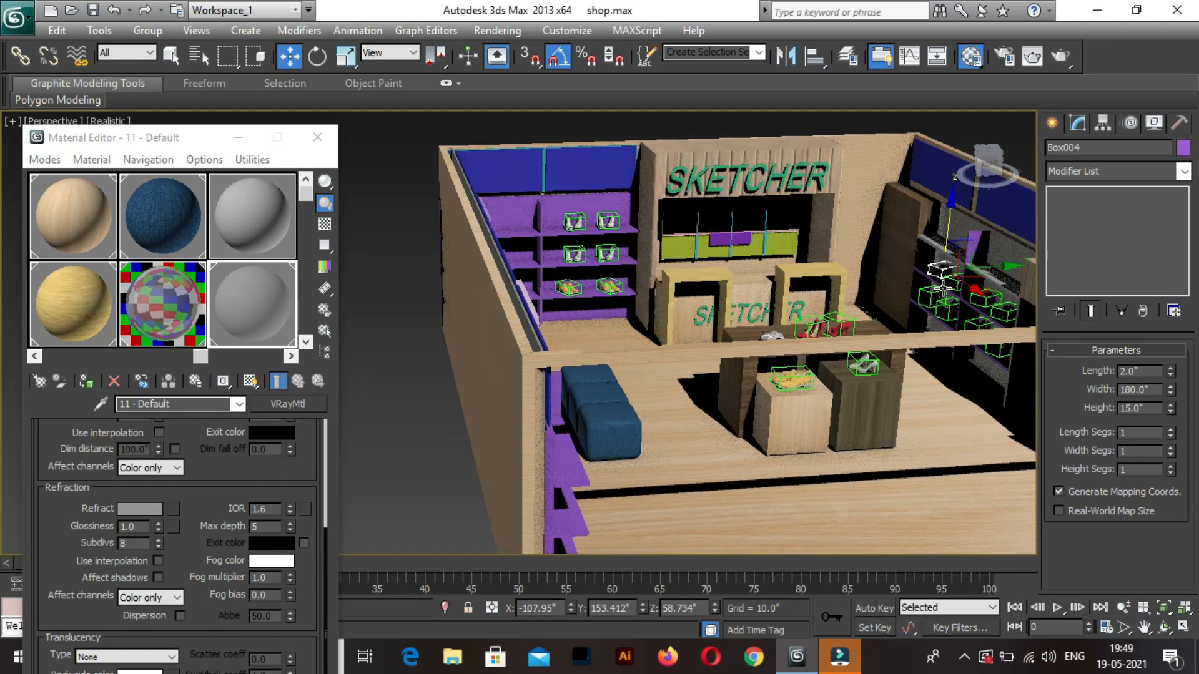
scroll(943, 289, up, 2)
middle_drag(866, 300, 471, 336)
scroll(400, 330, up, 2)
scroll(468, 336, down, 1)
scroll(465, 336, down, 2)
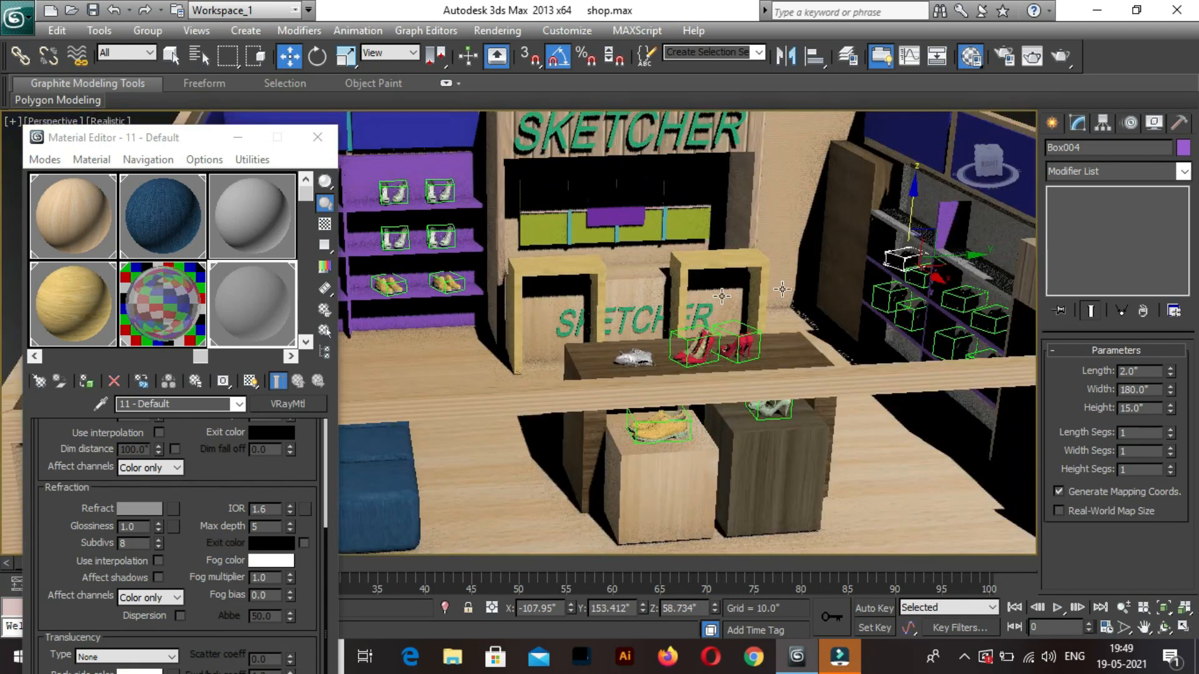
scroll(812, 287, down, 2)
click(773, 287)
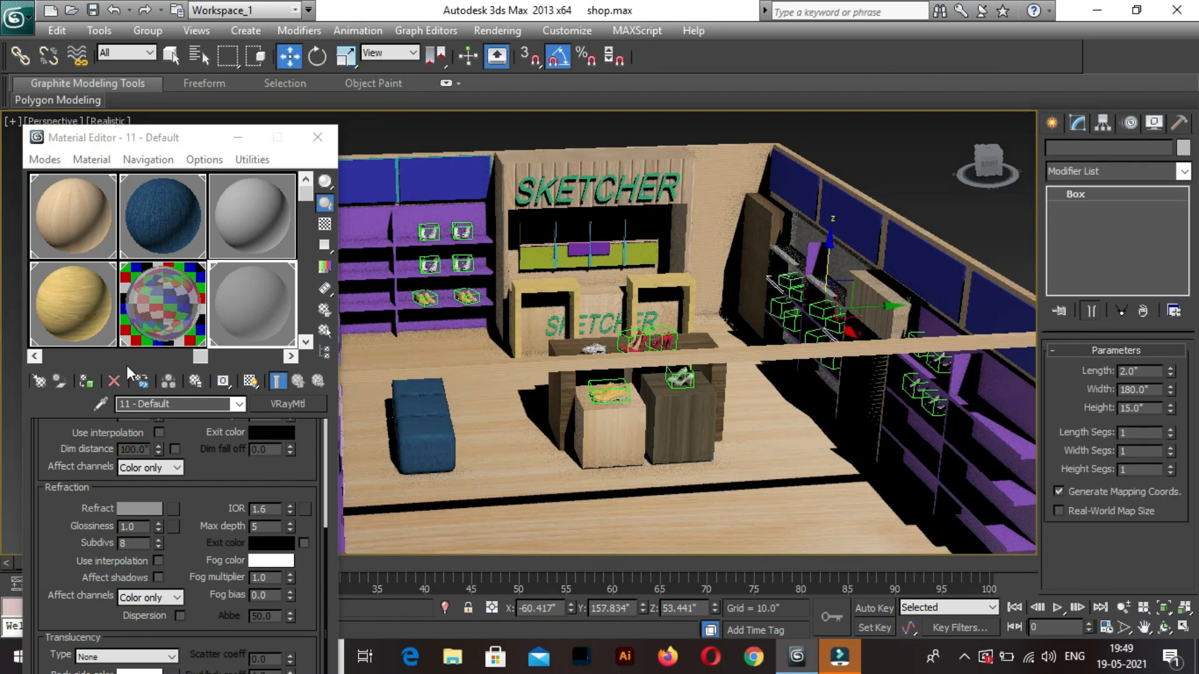
click(86, 384)
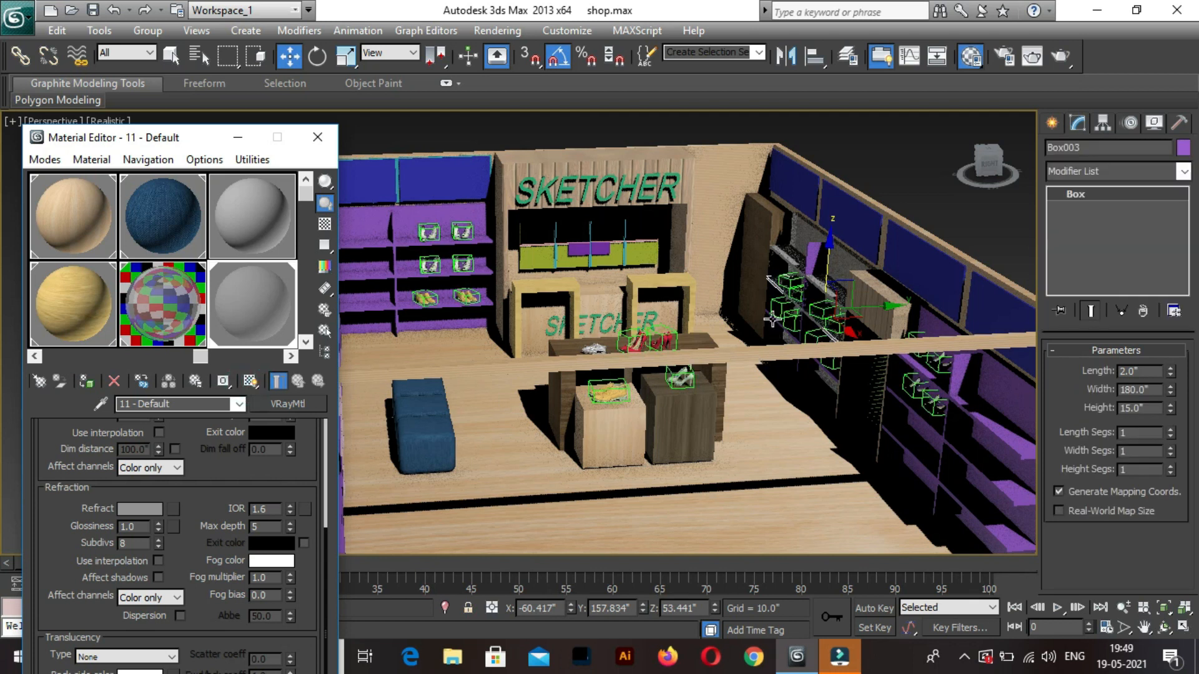
Assign material 11 - Default to the lower shelf board Box005 and the vertical divider Box006.
click(777, 322)
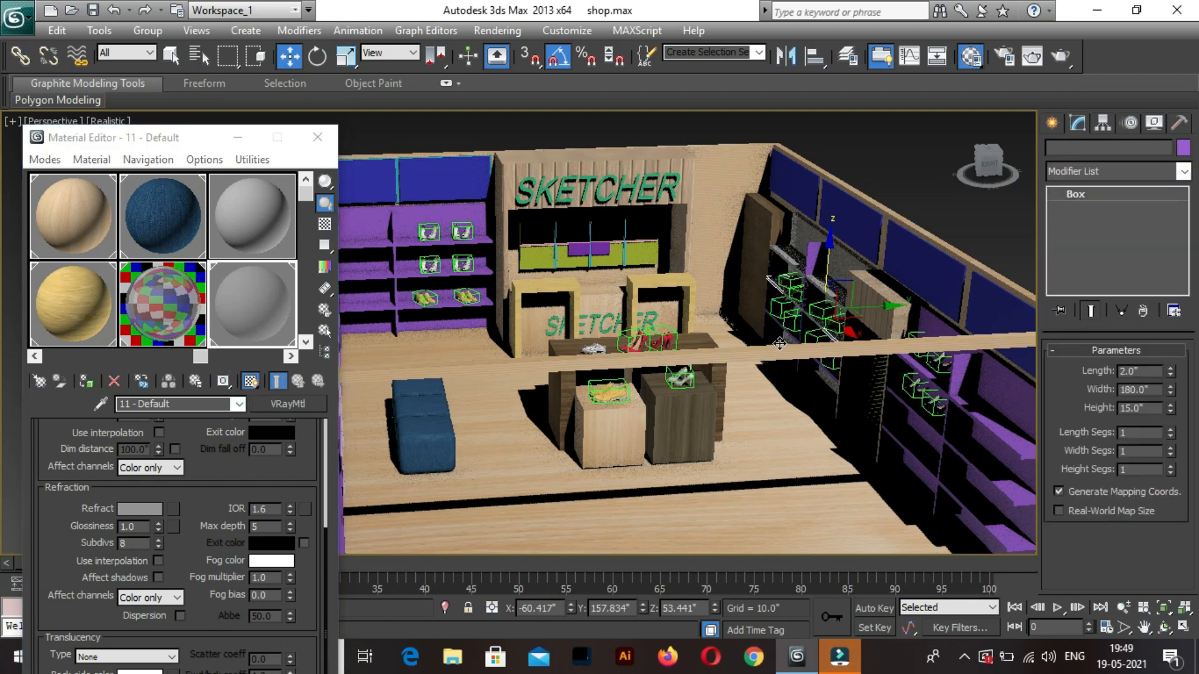
click(92, 384)
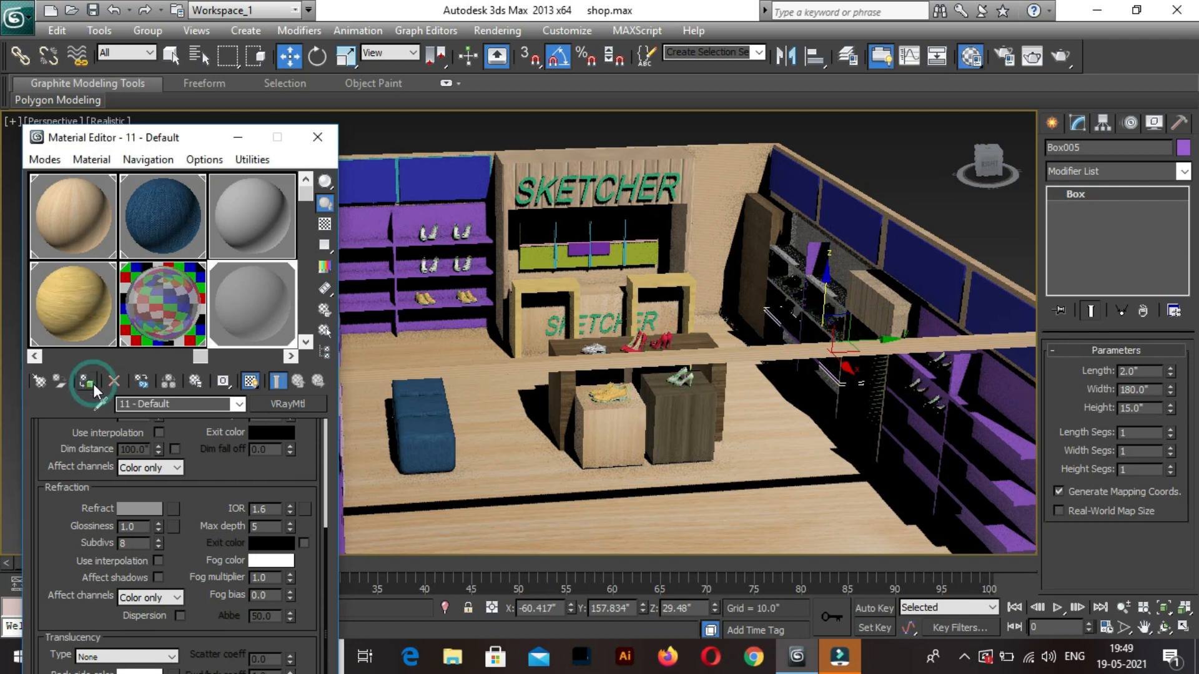
click(820, 259)
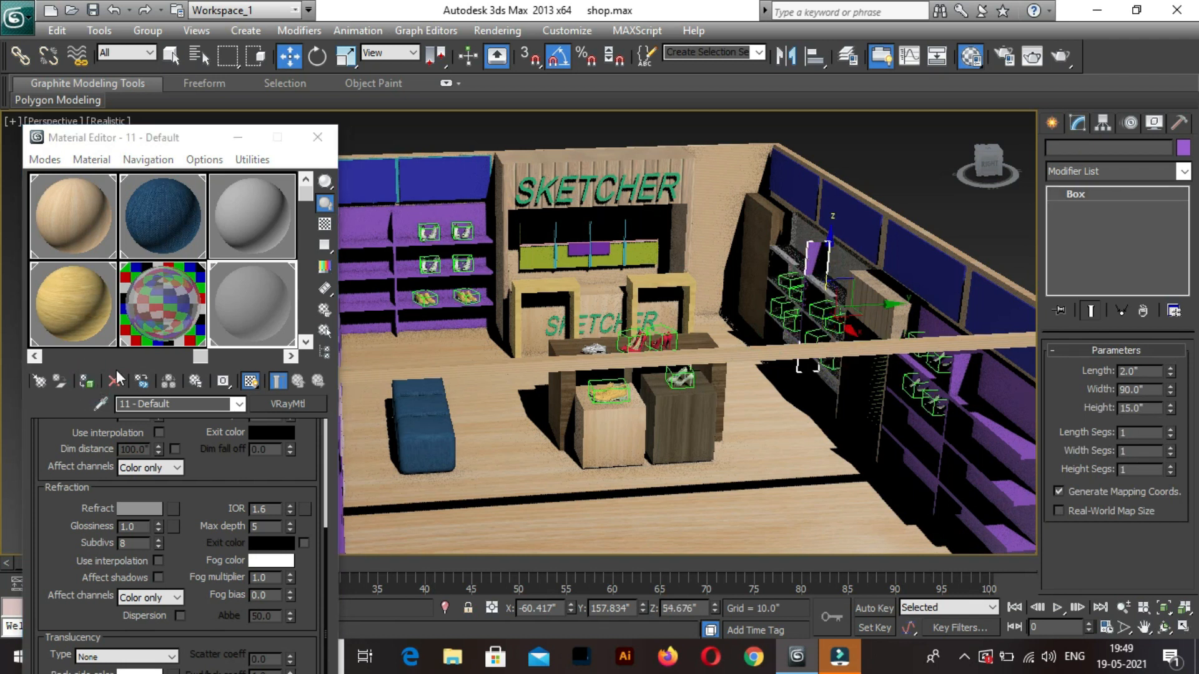
click(86, 383)
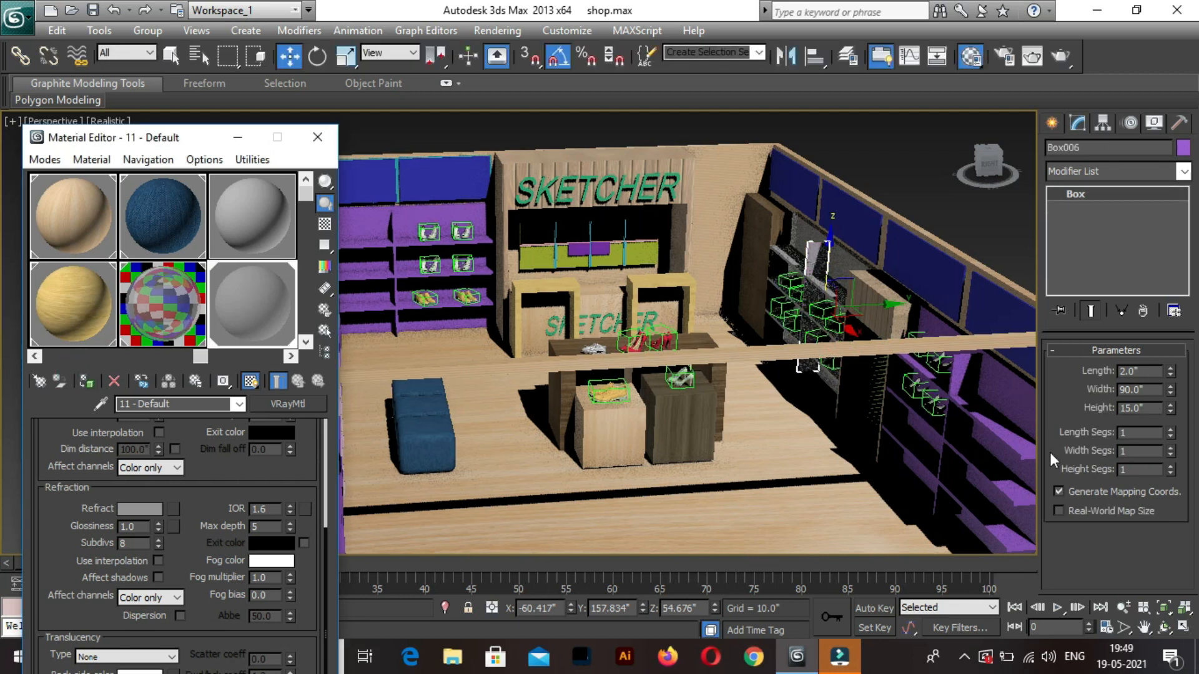
Ungroup the neighbouring shelving unit Group002 and assign the backside shelf material to its back panel Box011.
click(1008, 444)
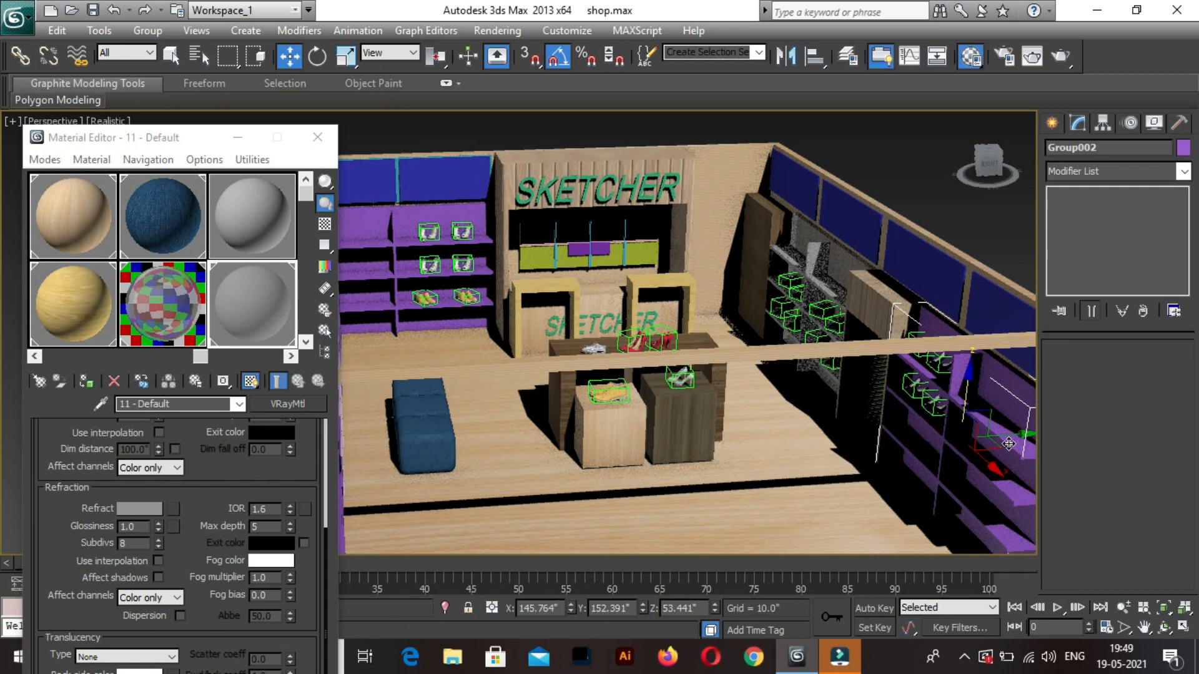
click(149, 35)
click(156, 71)
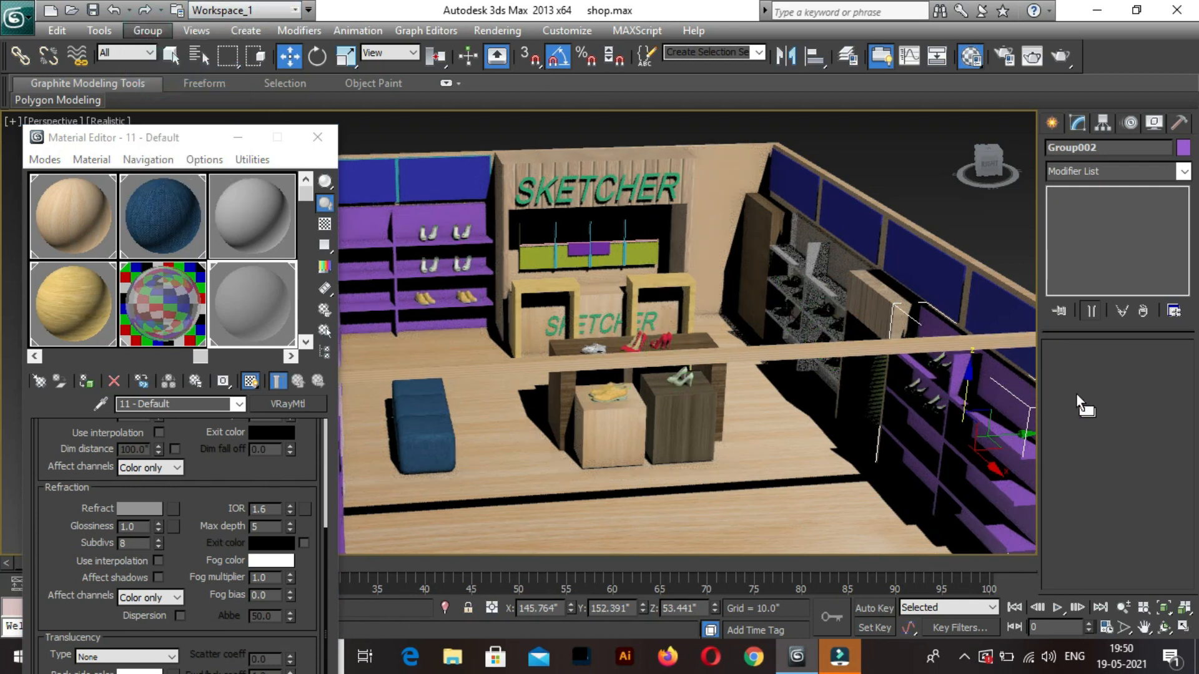
click(998, 445)
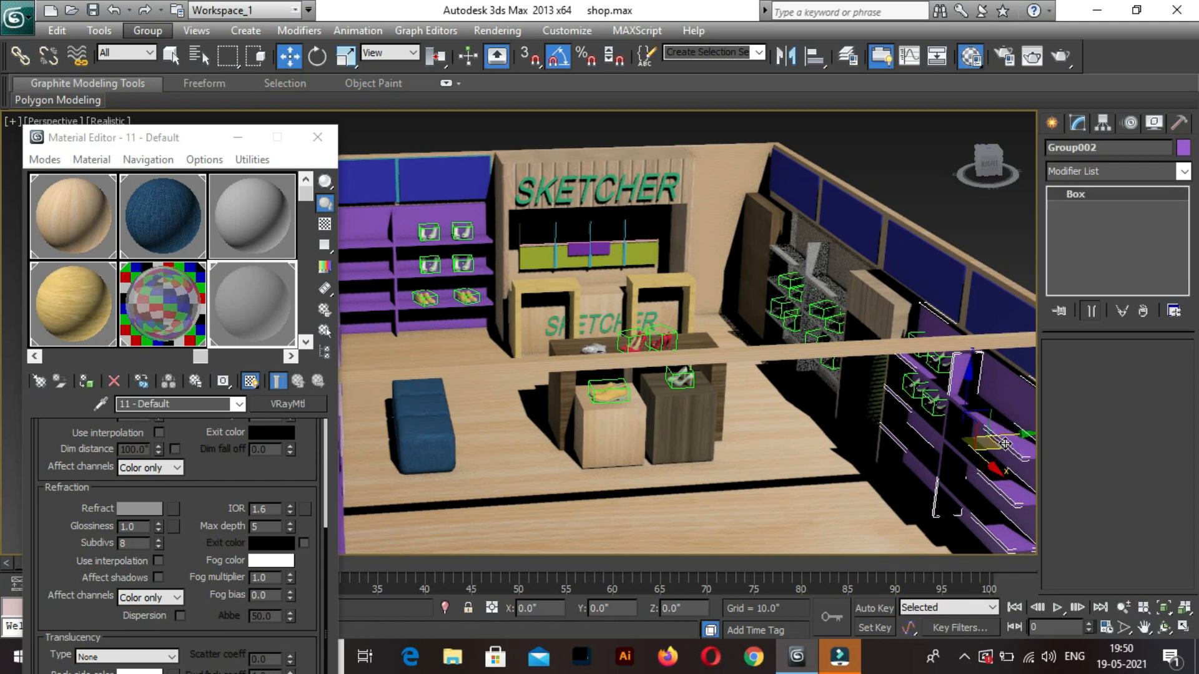
click(87, 382)
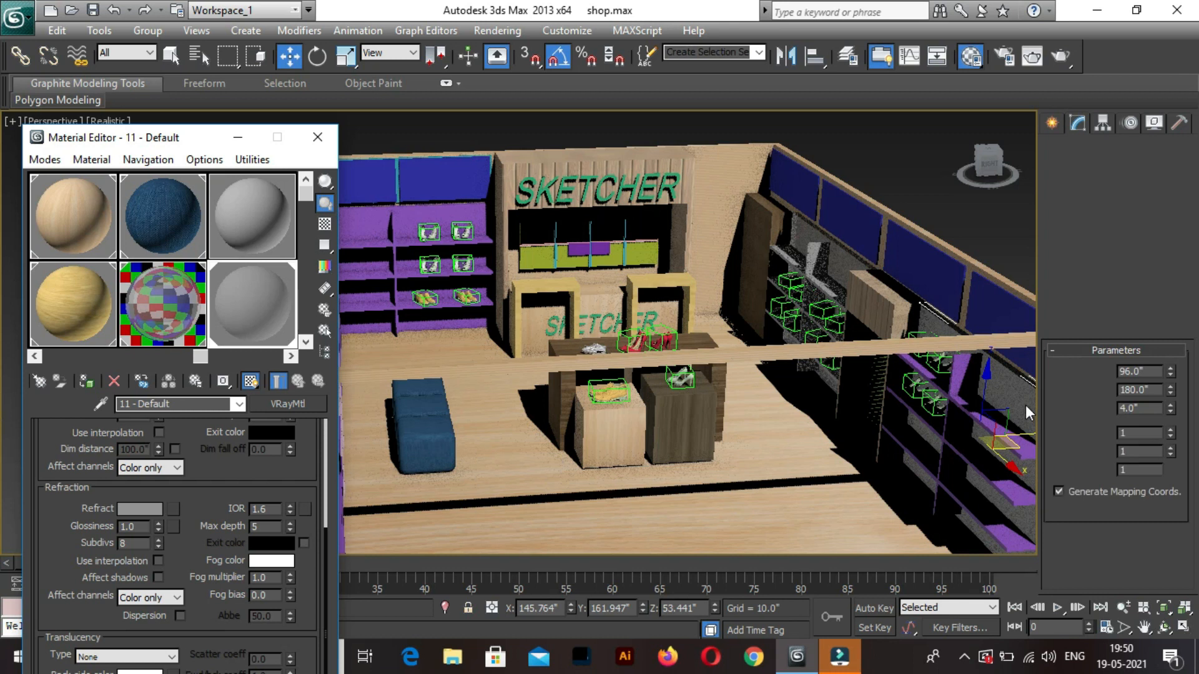
click(1025, 402)
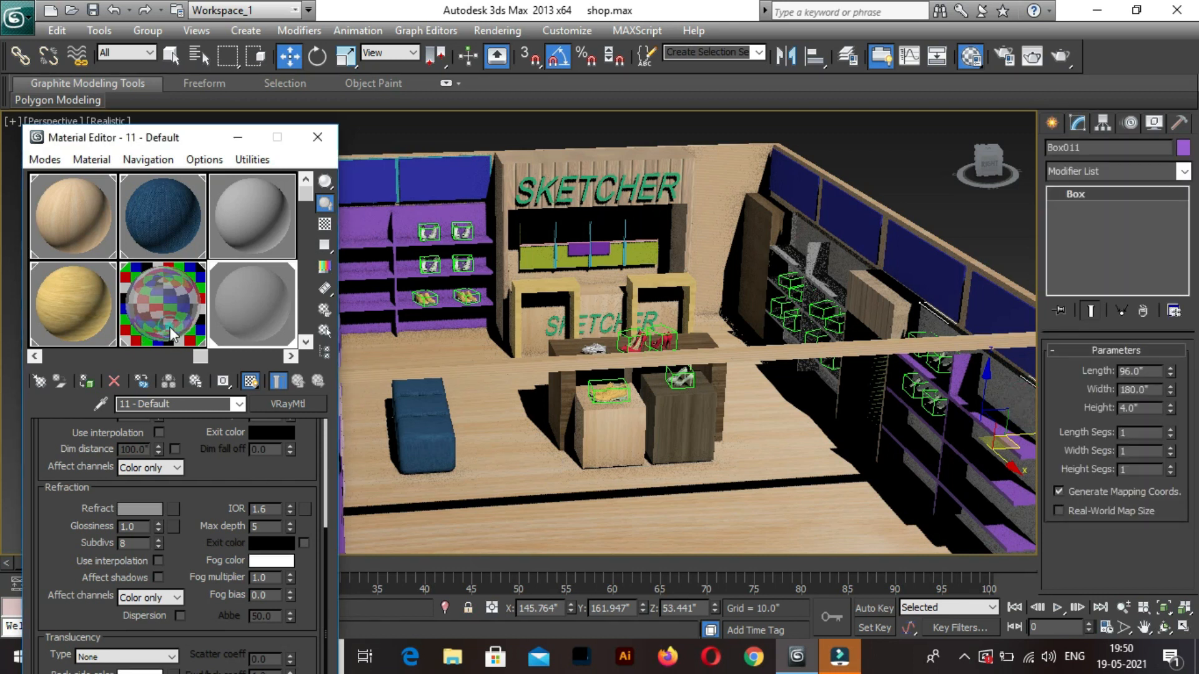
click(170, 332)
click(86, 384)
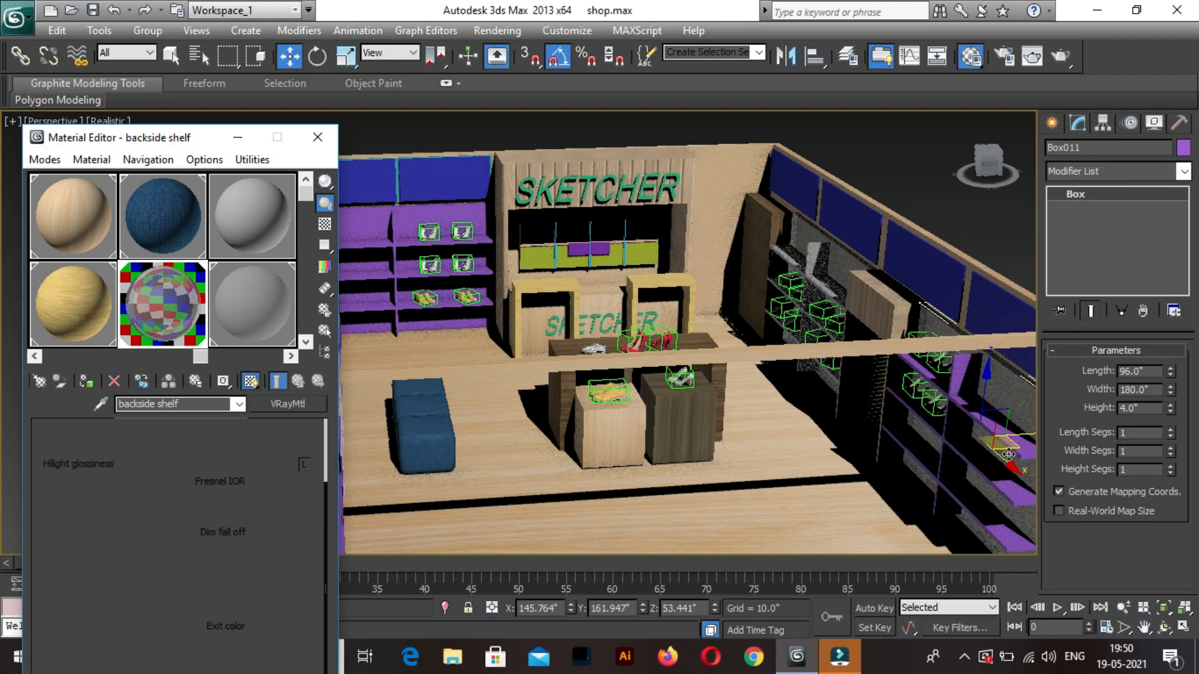
Assign material 11 - Default to the three shelf boards and the vertical divider Box010 of the ungrouped shelving unit.
click(980, 436)
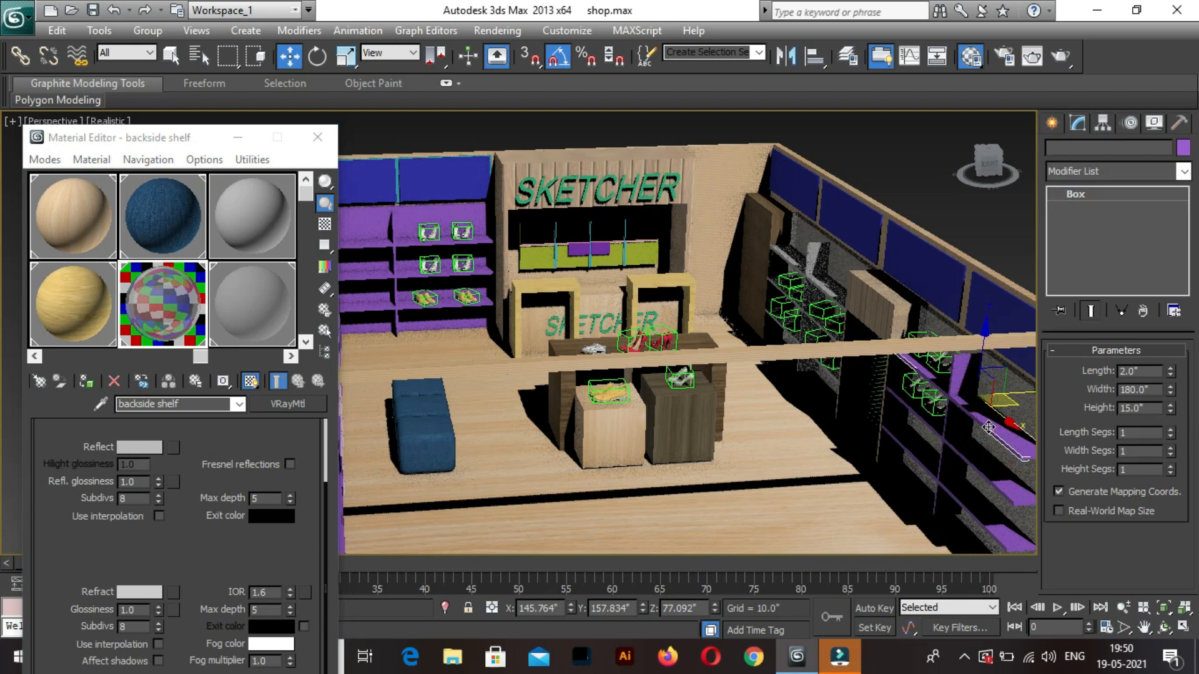
click(252, 322)
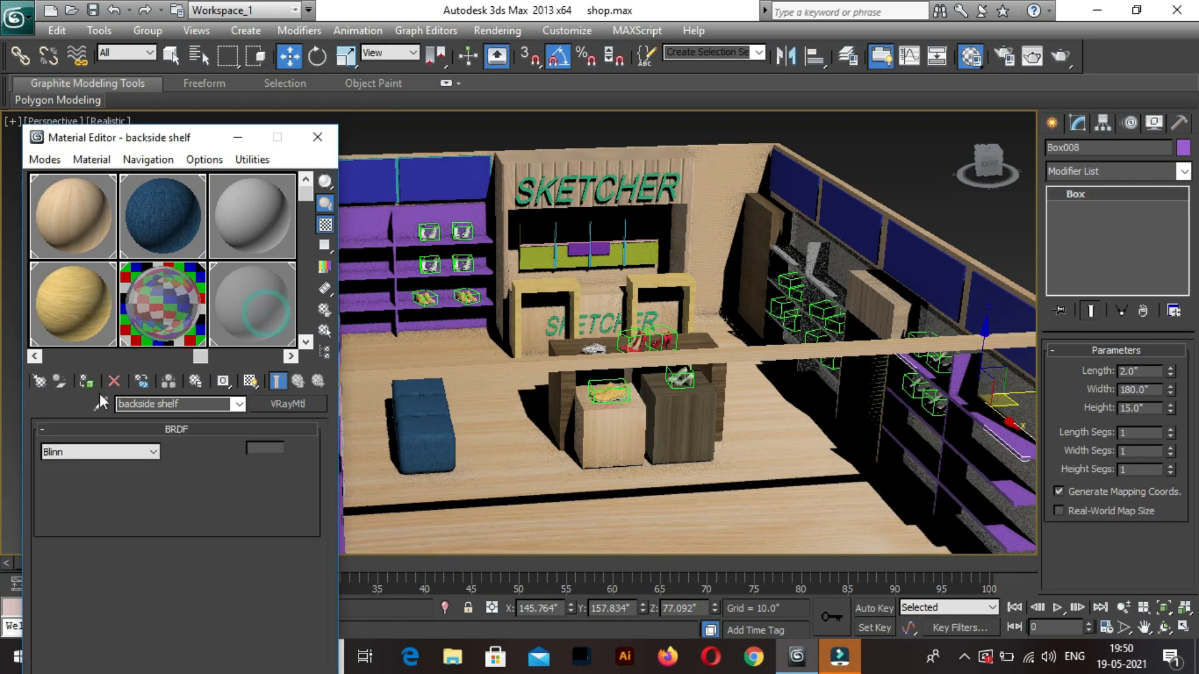
click(85, 381)
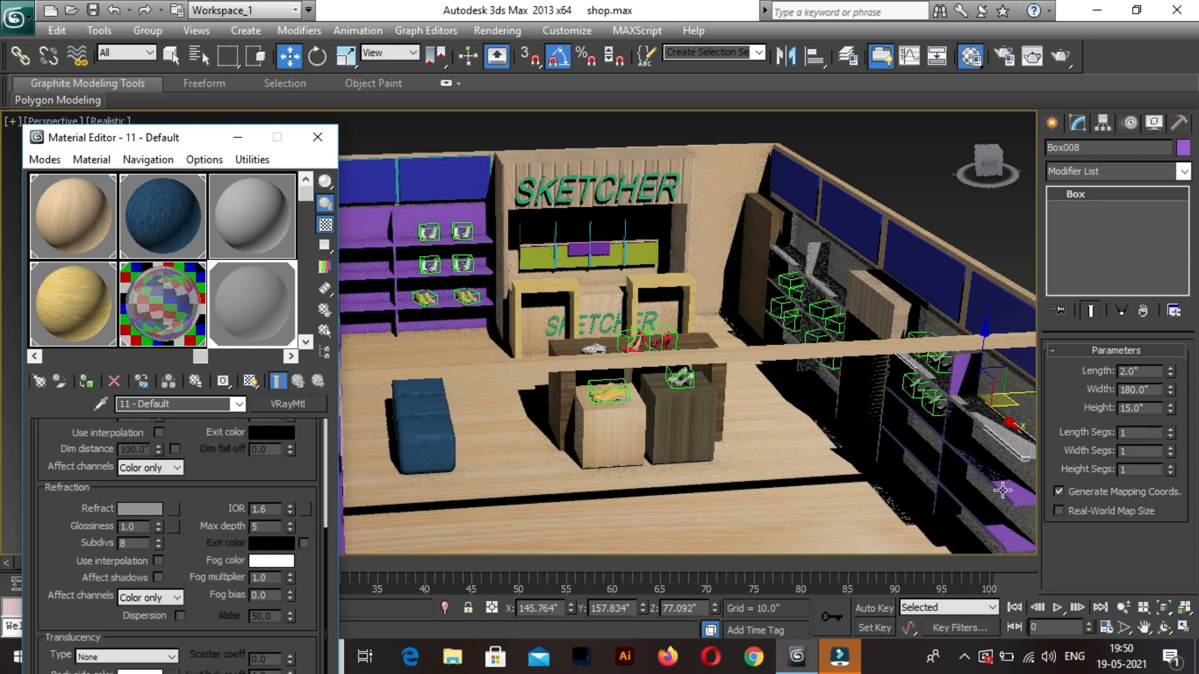
click(1006, 488)
drag(1006, 487, 997, 513)
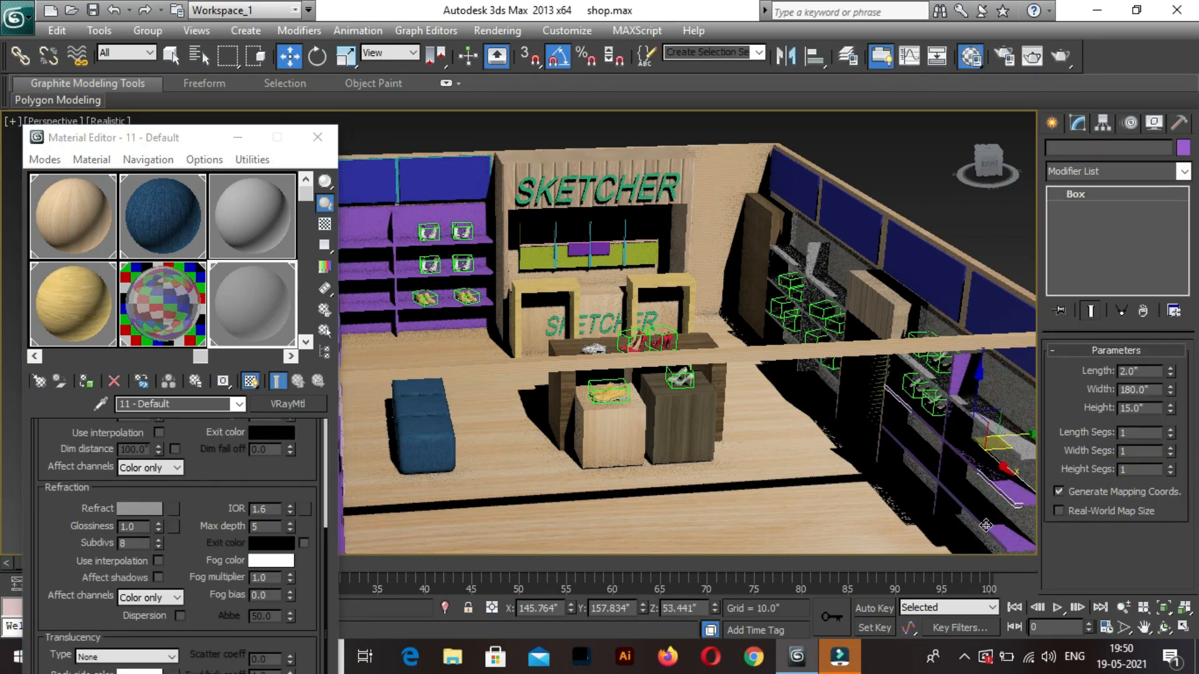
ctrl+click(986, 526)
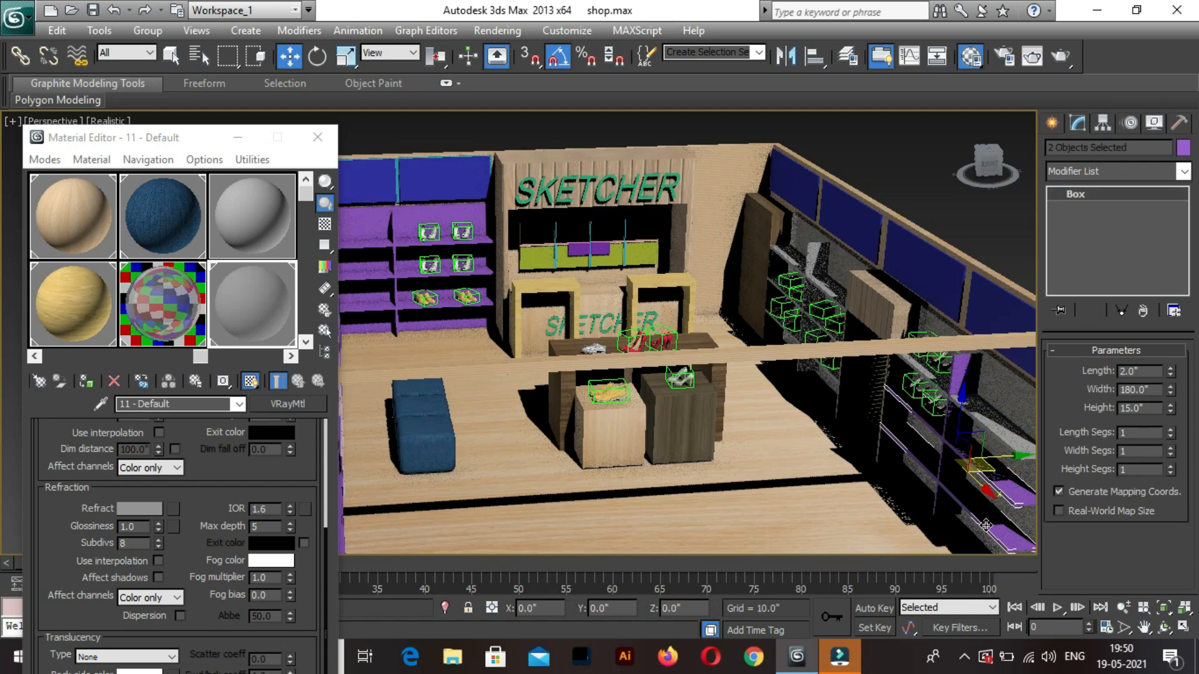
click(85, 382)
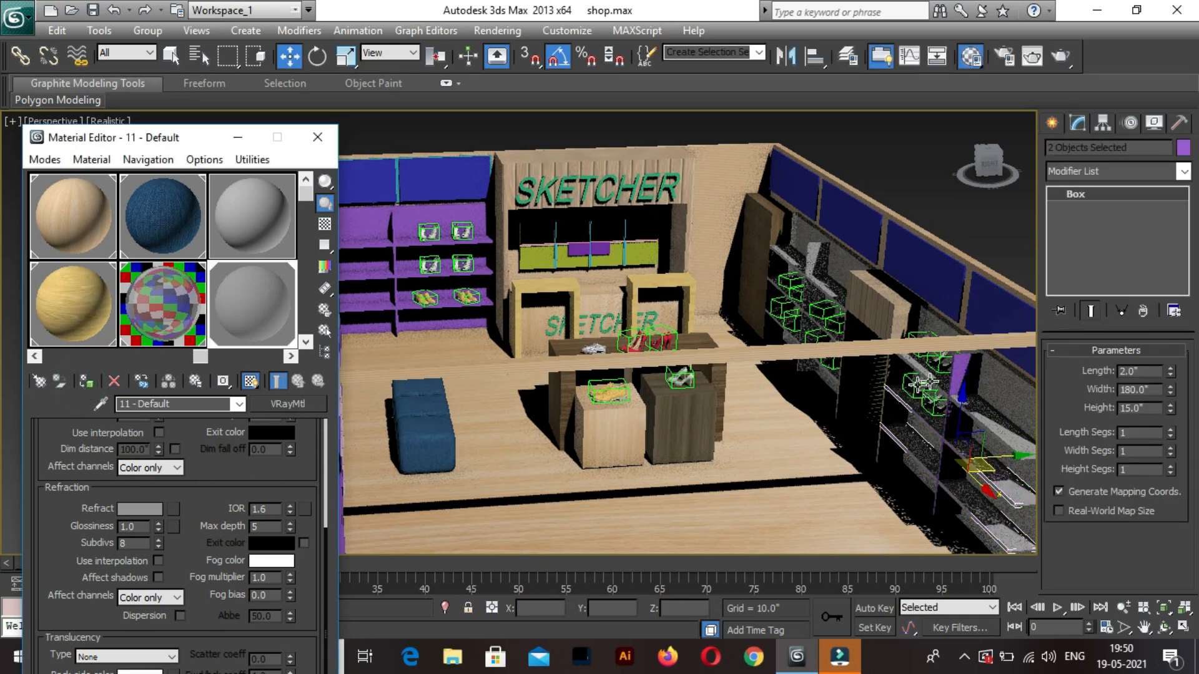
click(960, 374)
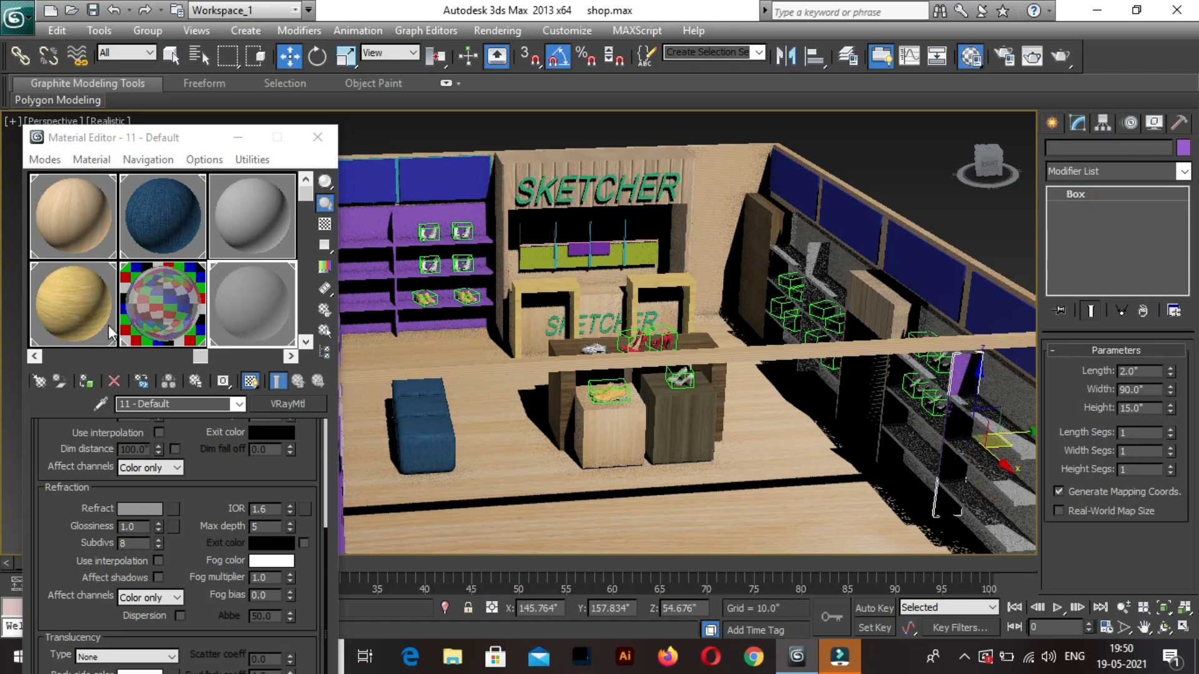
click(85, 381)
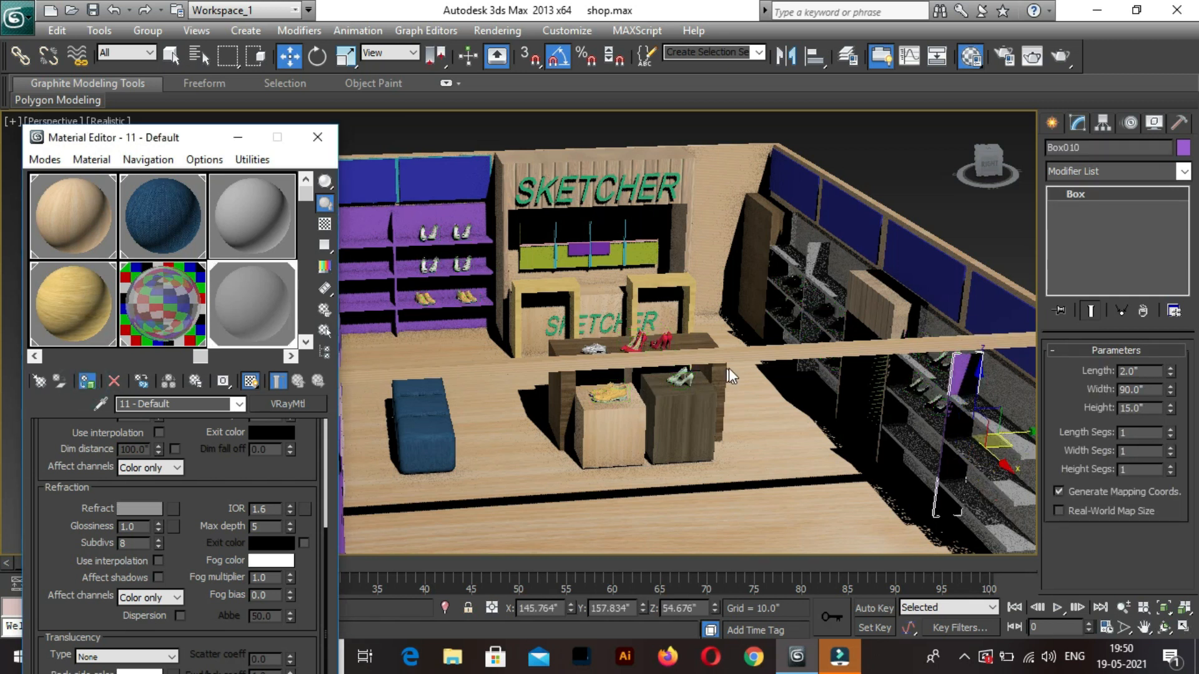
Ungroup the shelving unit Group003 on the opposite wall.
middle_drag(778, 360, 932, 359)
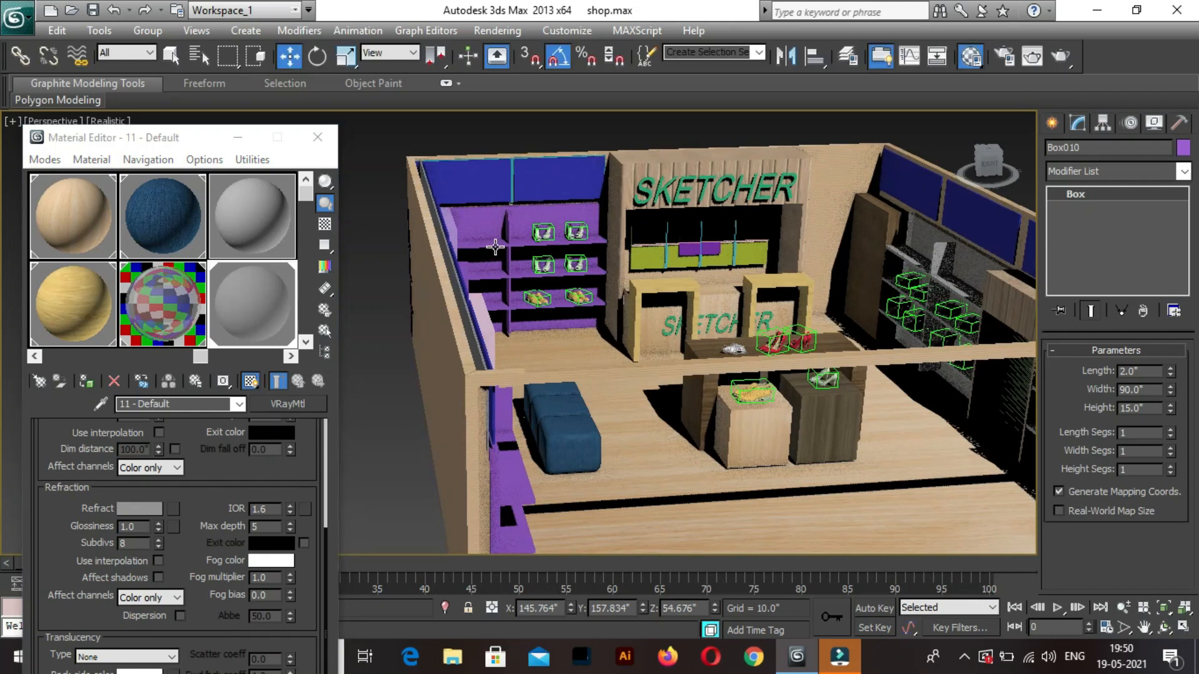
click(495, 248)
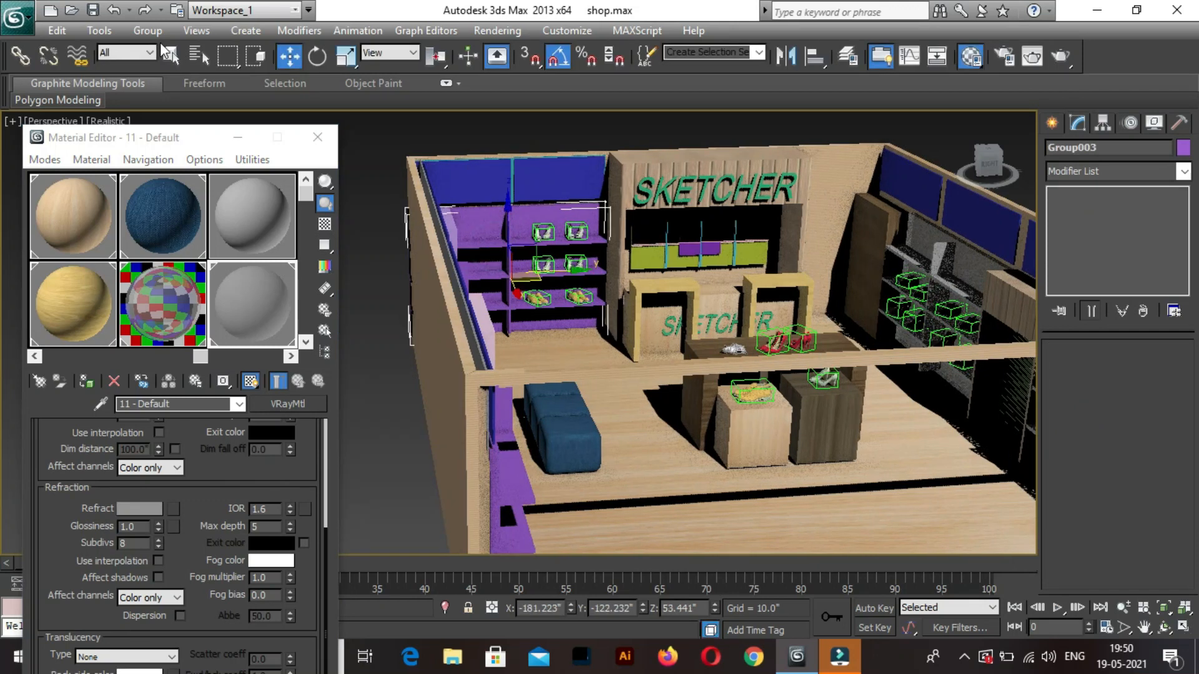
click(156, 31)
click(161, 54)
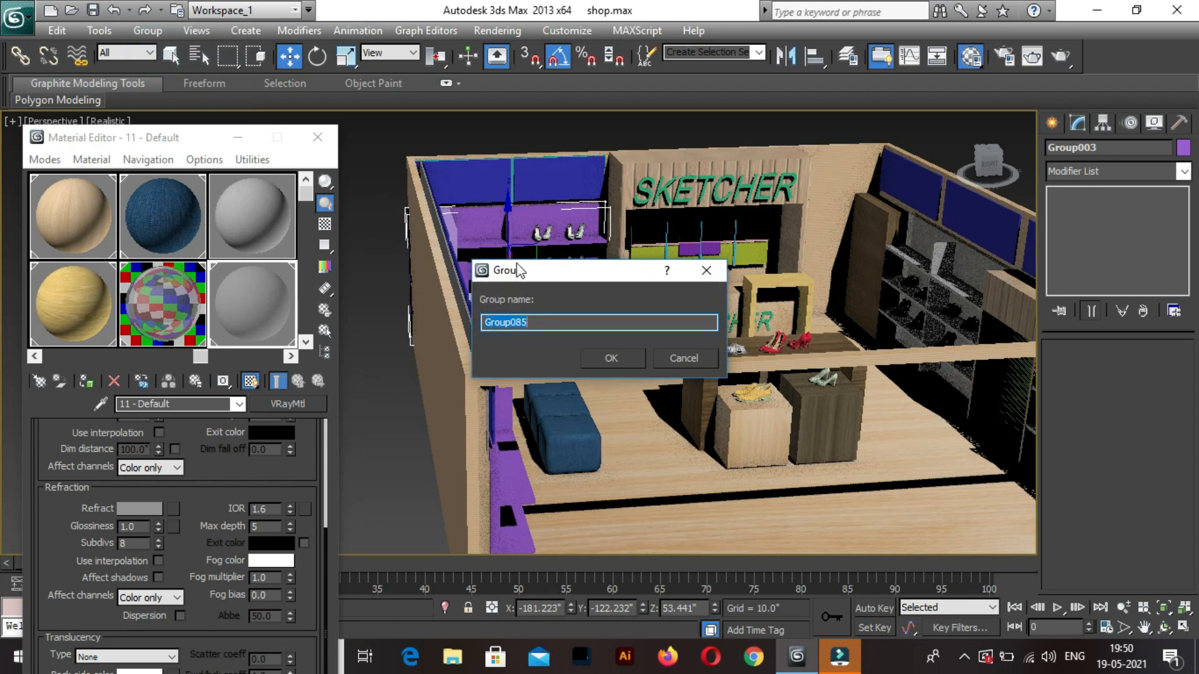
click(682, 358)
click(147, 31)
click(155, 71)
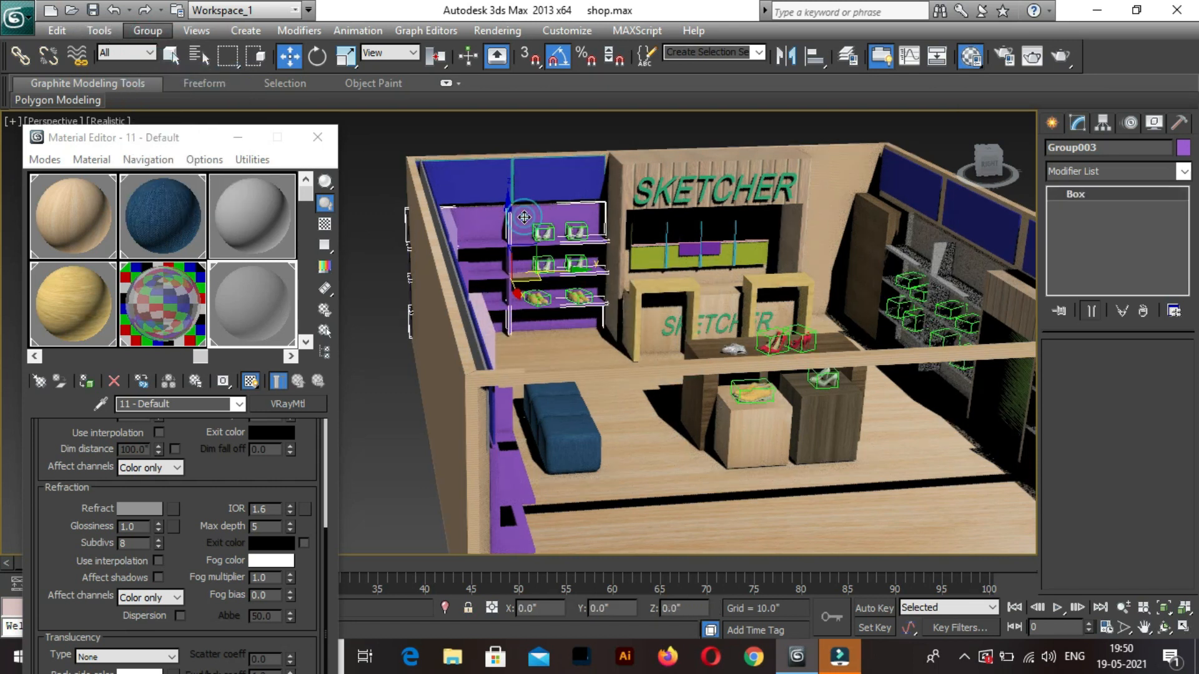
Assign the backside shelf material to the back panel Box014 of the newly ungrouped shelving.
click(524, 217)
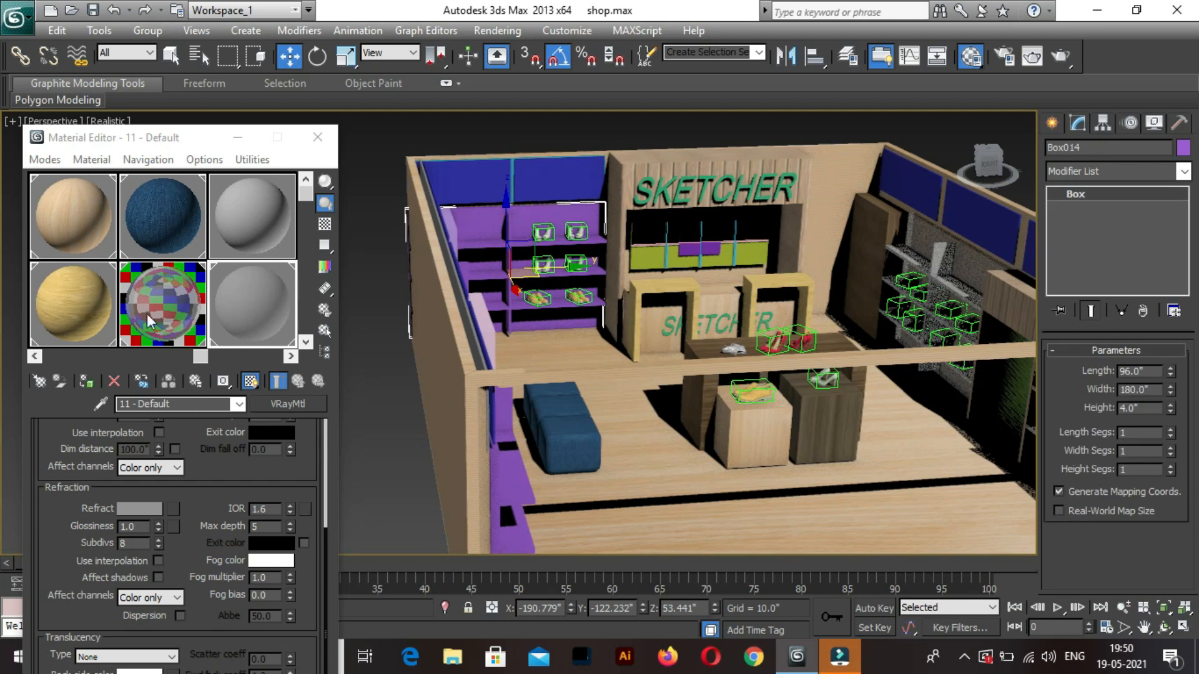
click(147, 314)
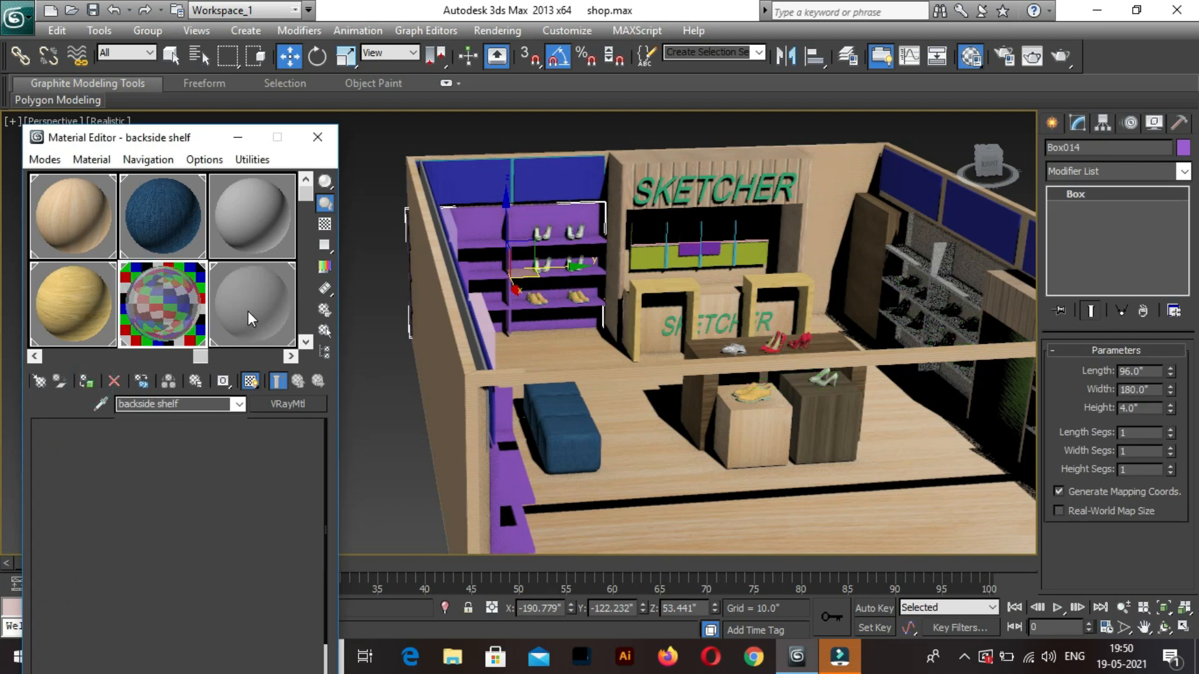
Assign the 11 - Default V-Ray material to the three shelves and vertical divider of the shoe rack beside the SKETCHER counter.
click(223, 311)
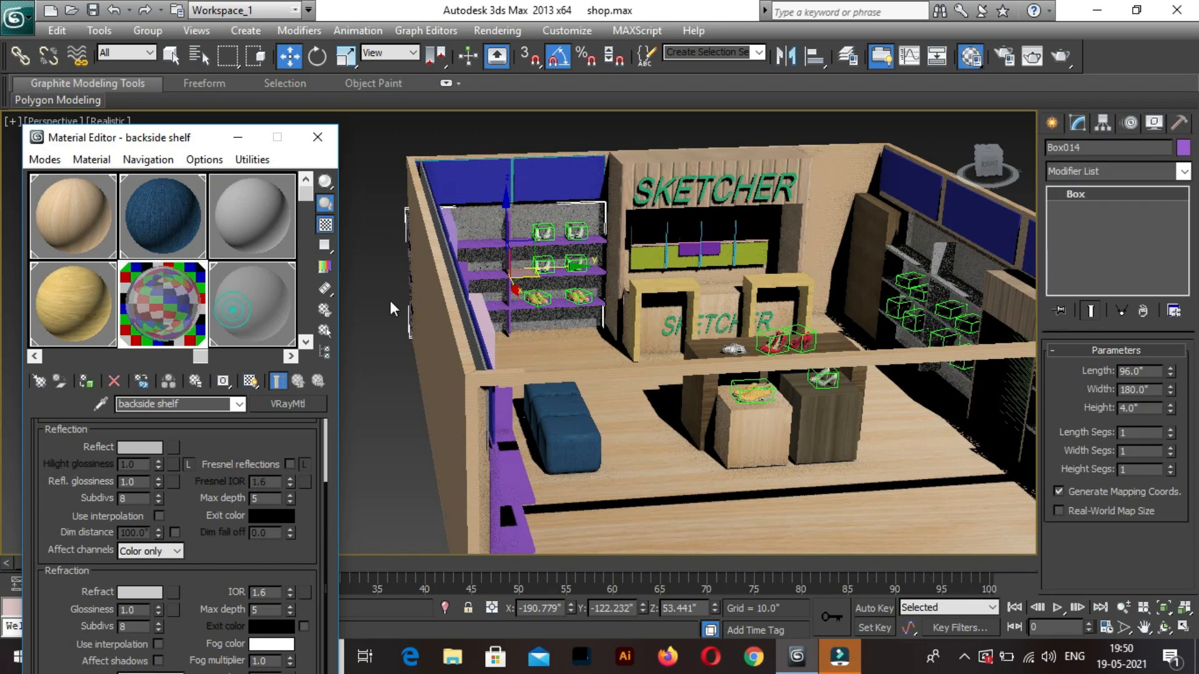
click(494, 248)
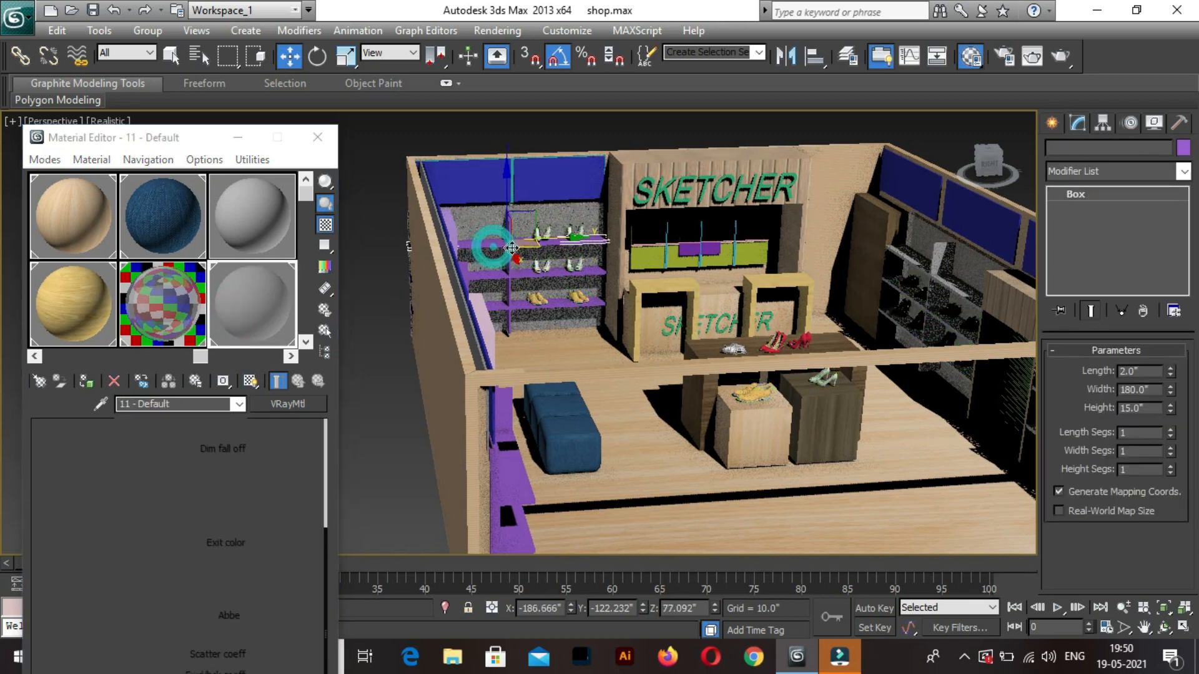
ctrl+click(493, 276)
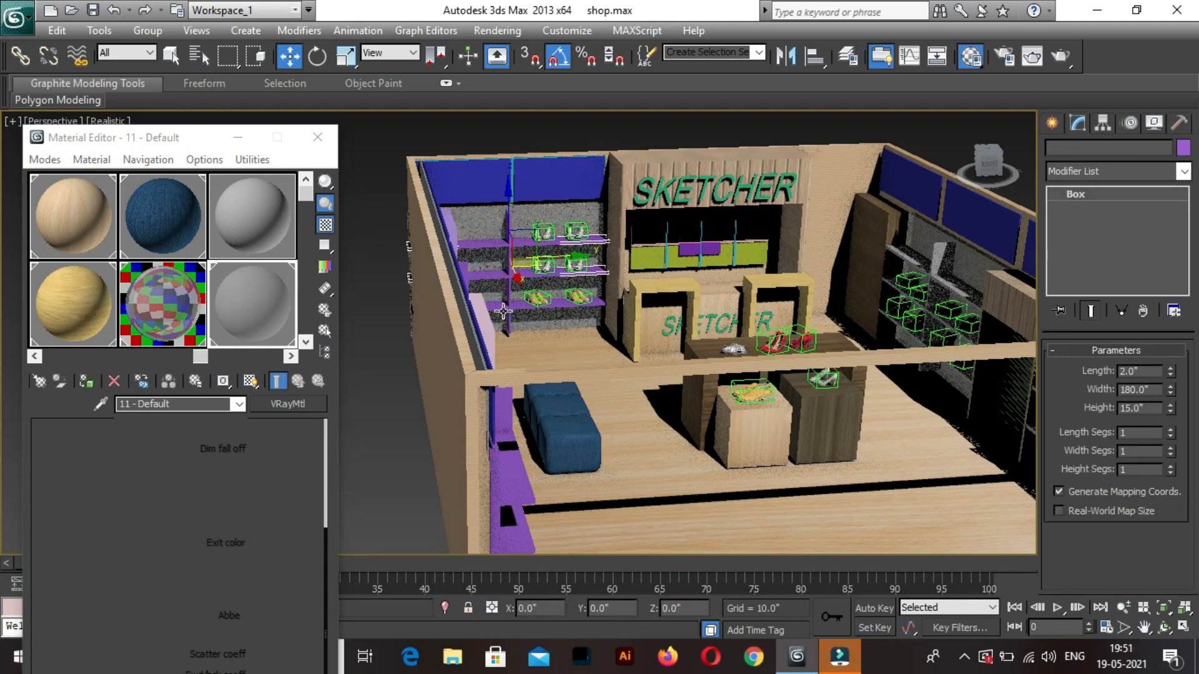
ctrl+click(522, 331)
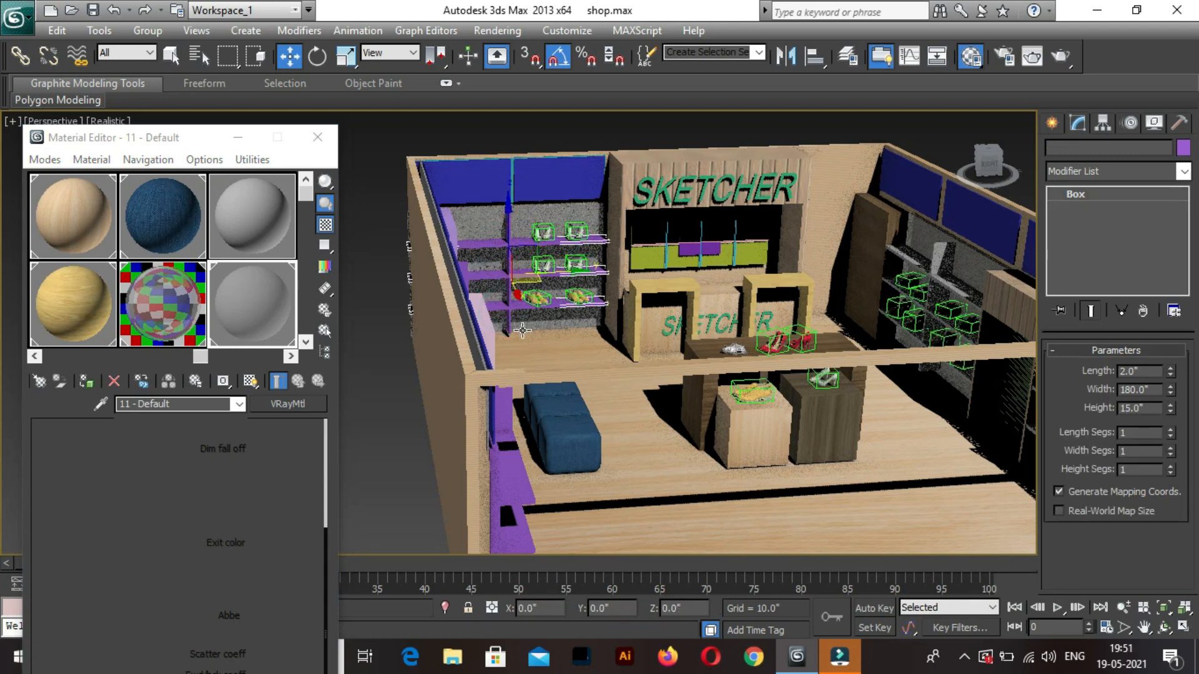
ctrl+click(510, 226)
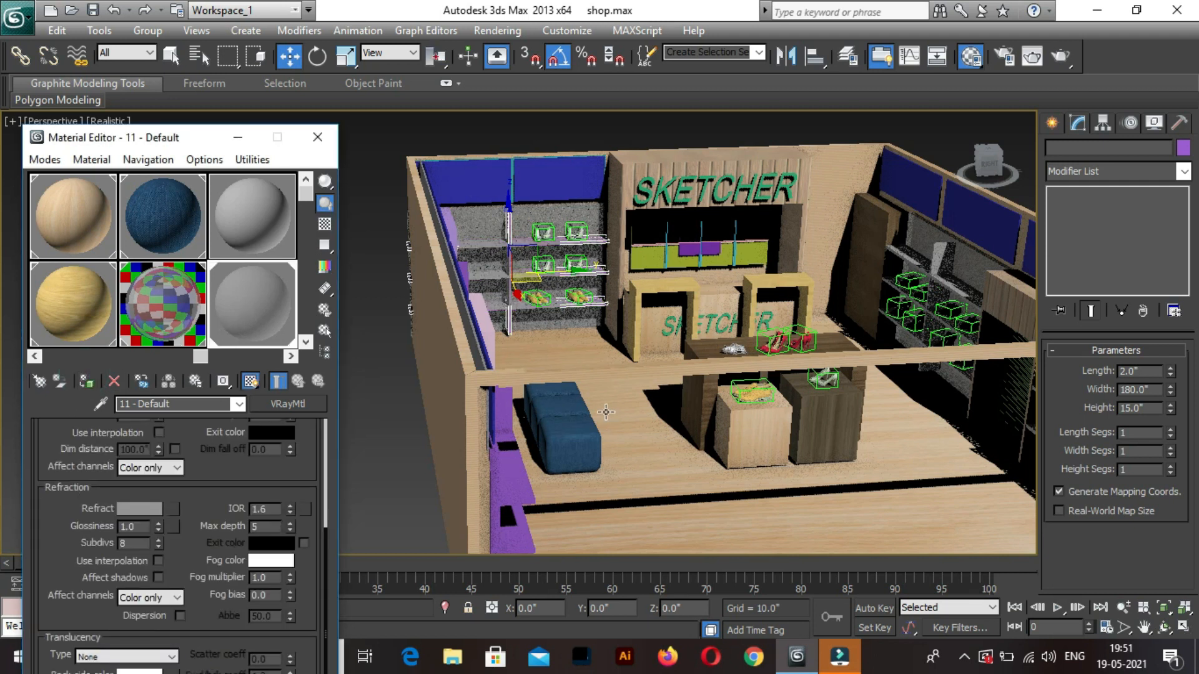
middle_drag(495, 414, 659, 457)
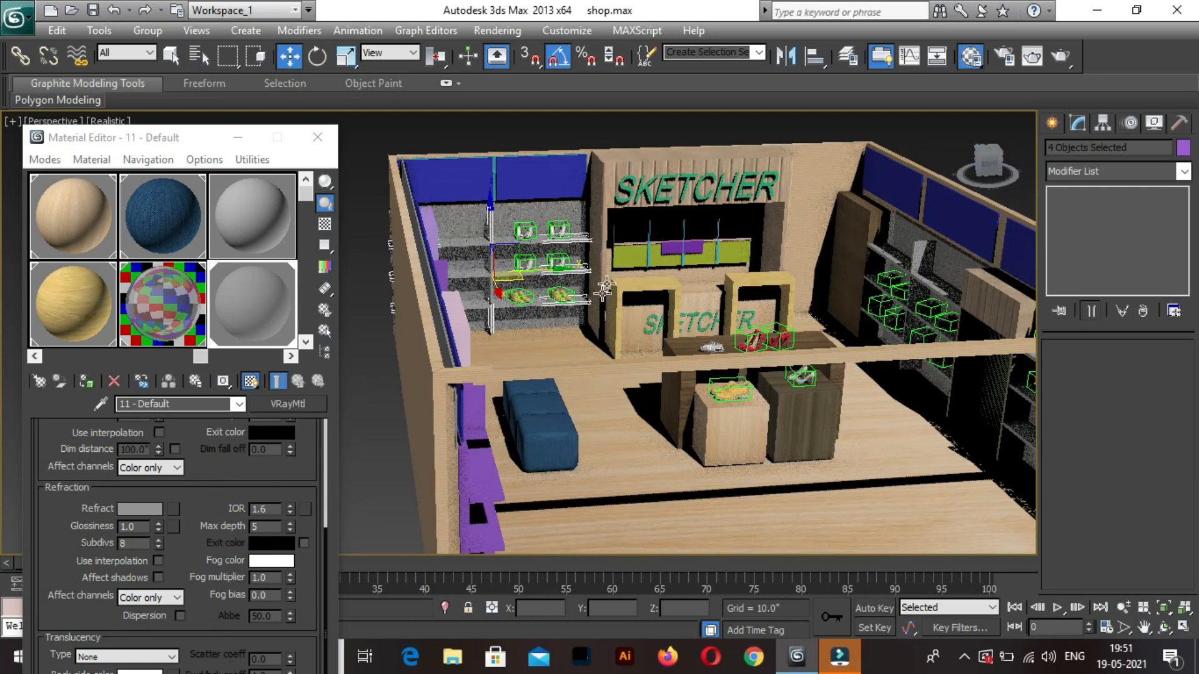
scroll(659, 462, down, 15)
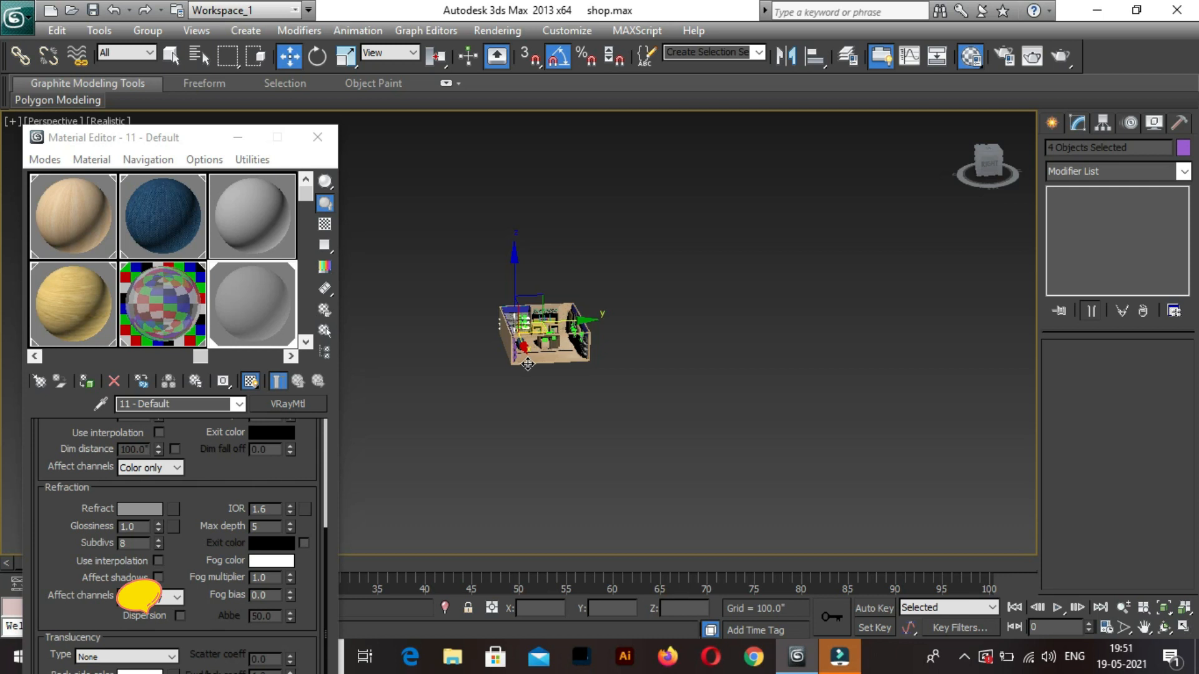
scroll(565, 384, up, 6)
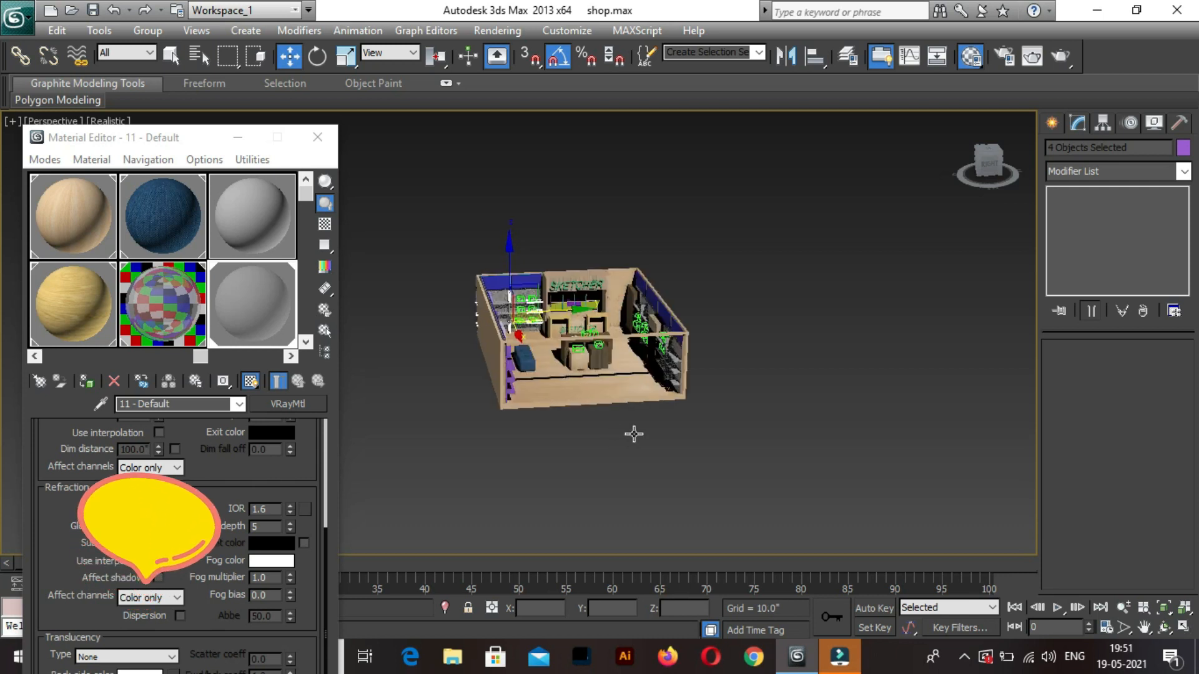
scroll(517, 509, up, 2)
scroll(463, 445, up, 2)
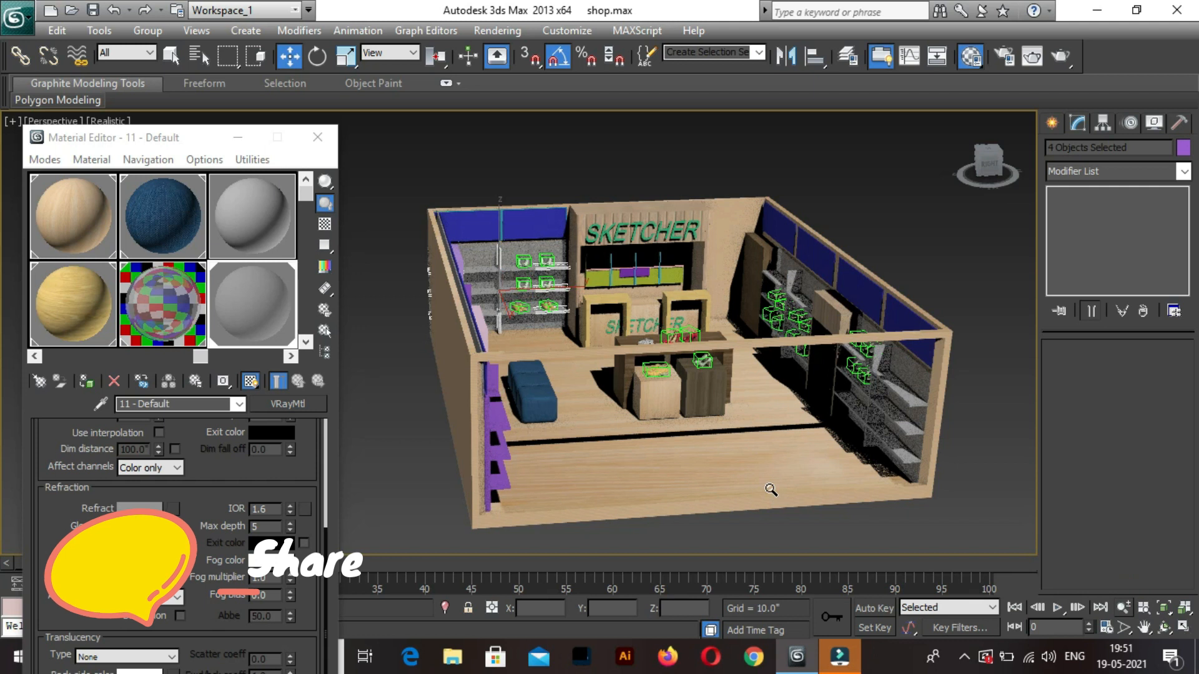
click(1164, 627)
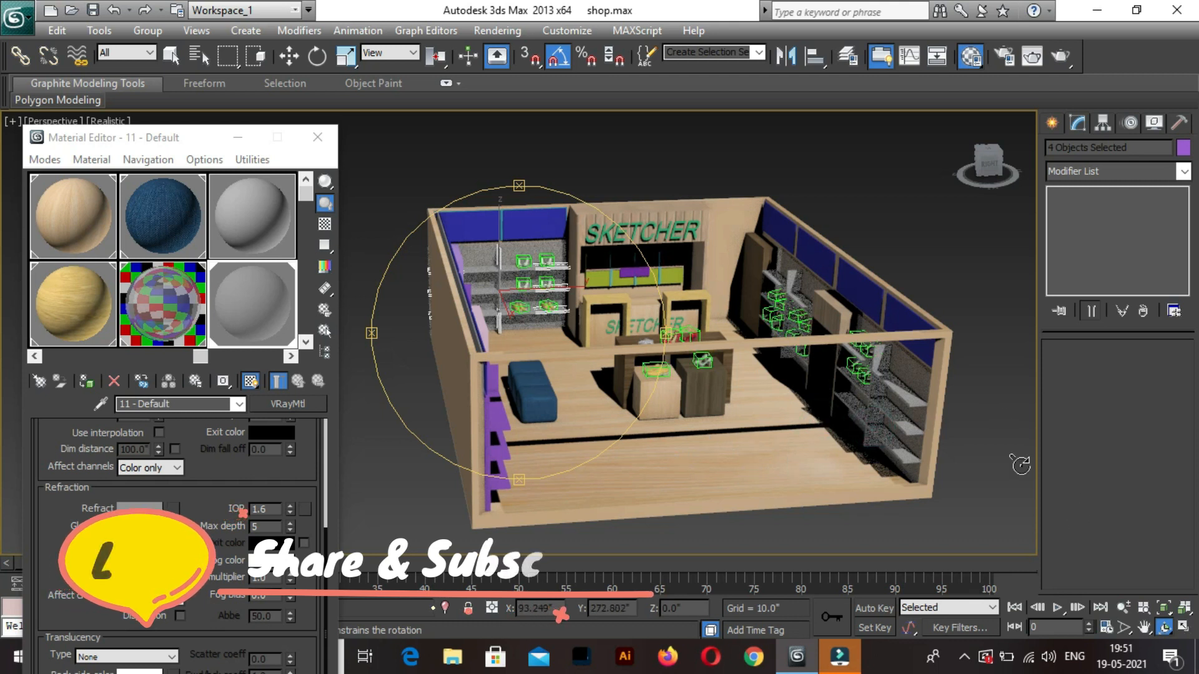
right_click(975, 416)
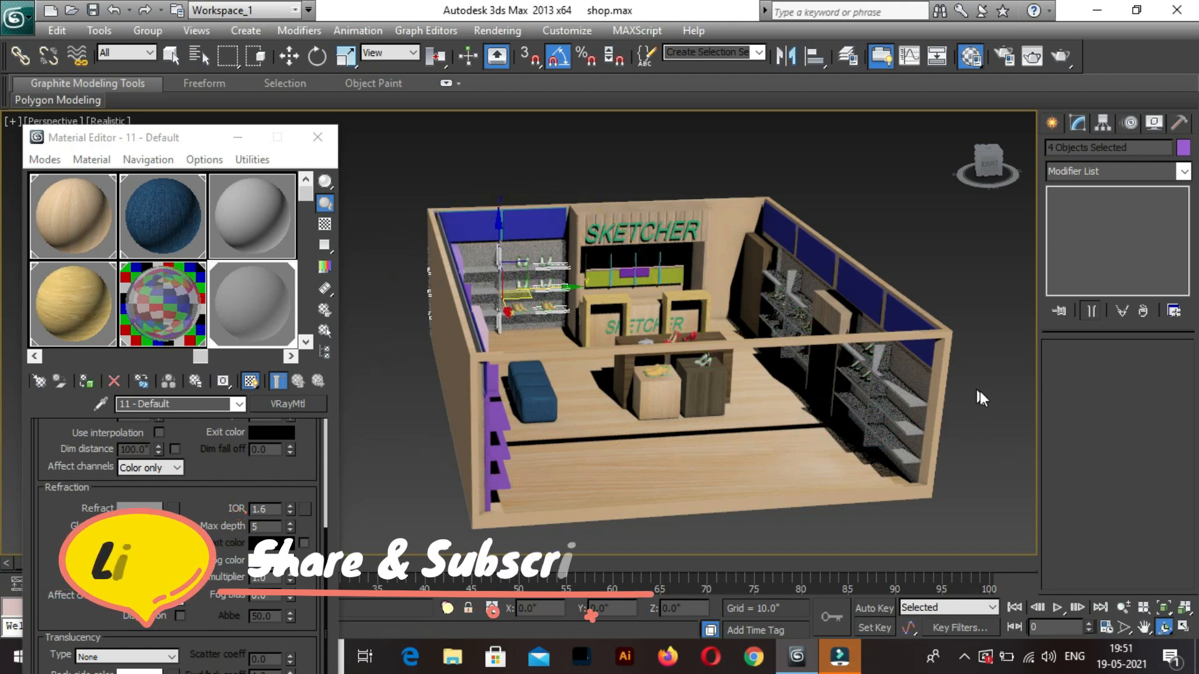
right_click(980, 391)
click(969, 482)
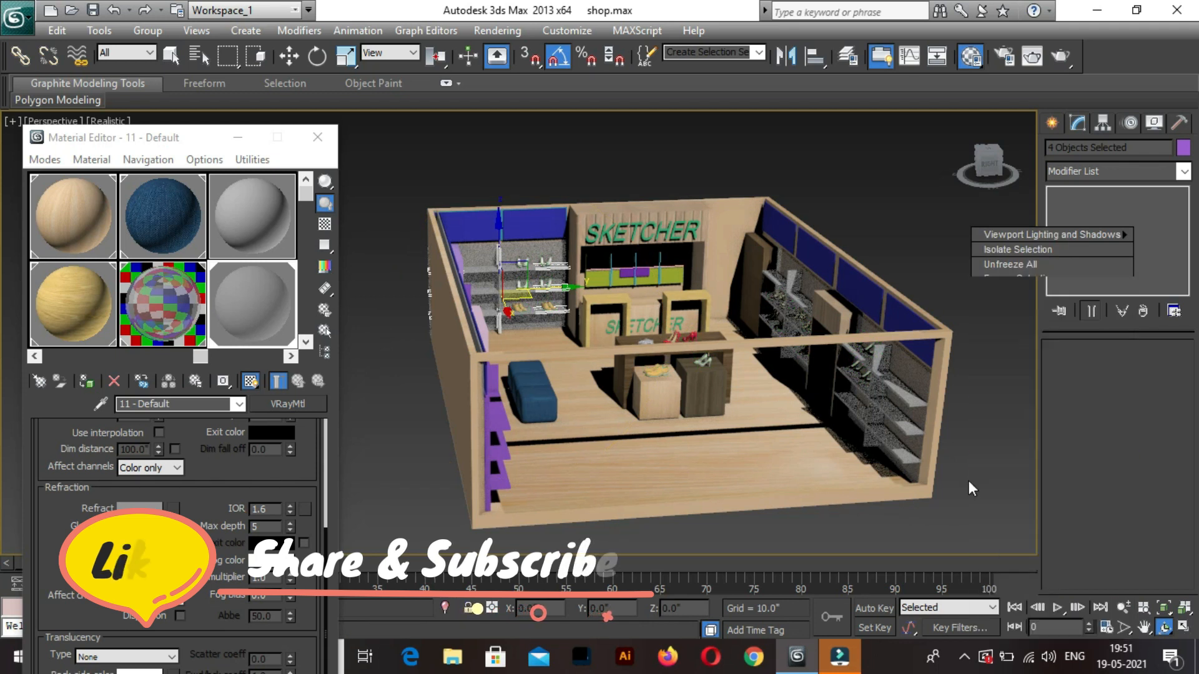
Clear the object selection and switch the perspective viewport's display mode from Realistic to Shaded.
click(807, 516)
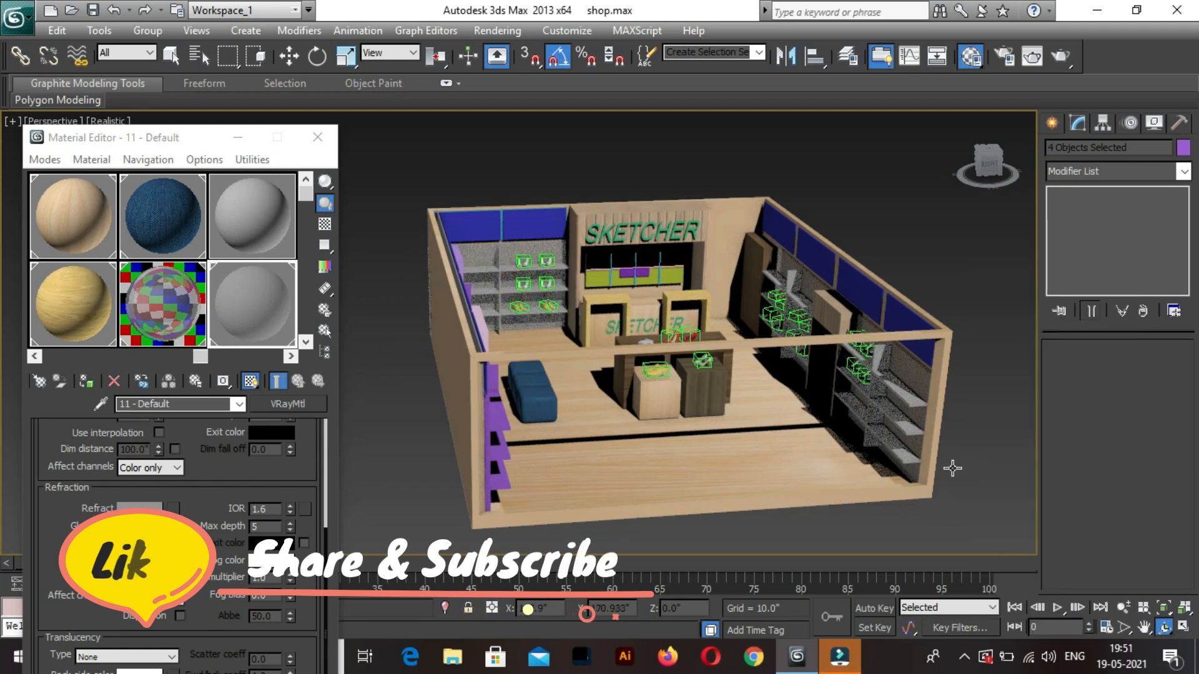
key(w)
middle_drag(796, 483, 824, 429)
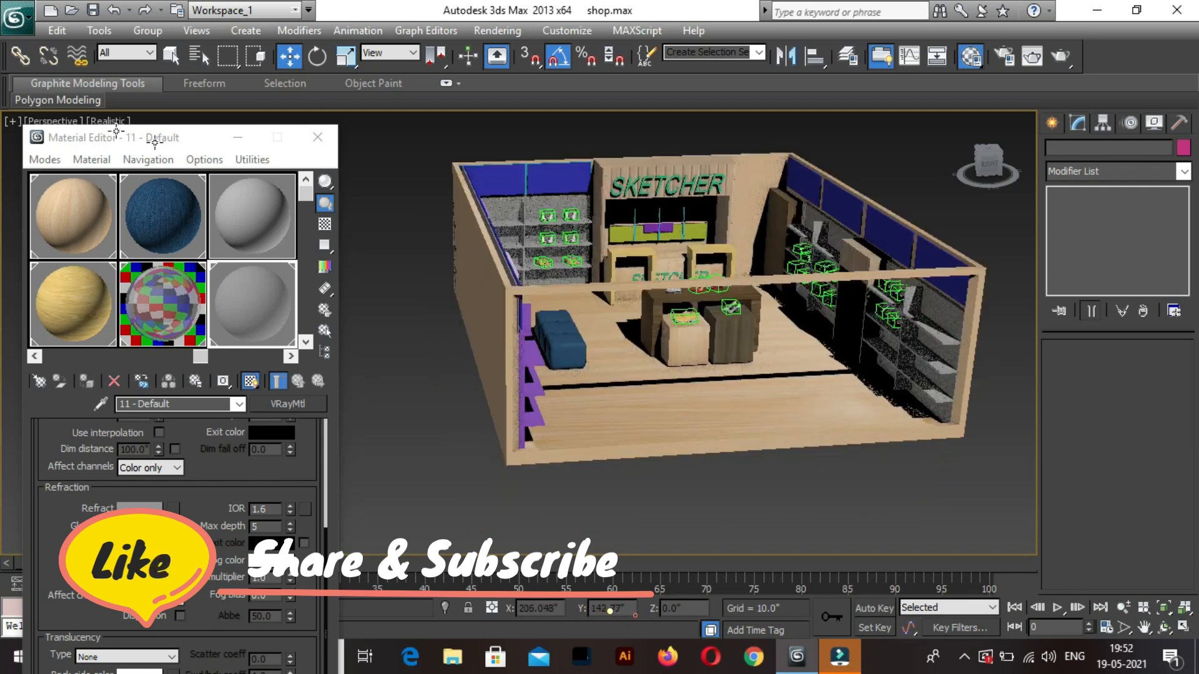
click(204, 137)
drag(196, 179, 195, 183)
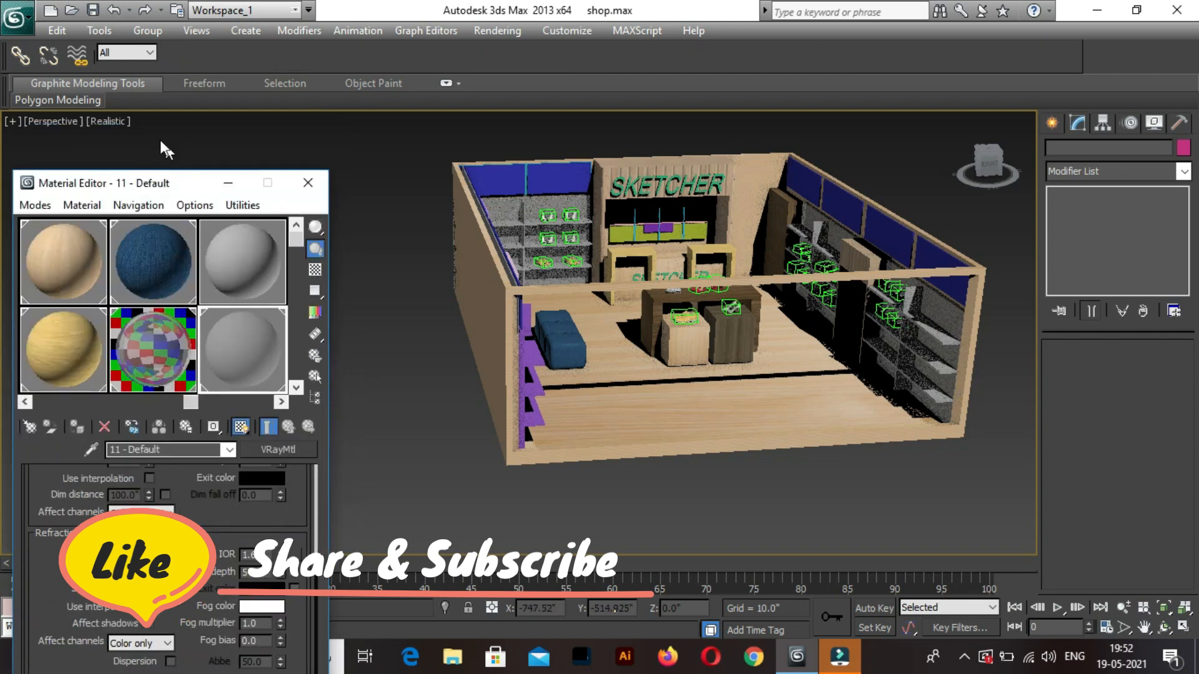
click(114, 121)
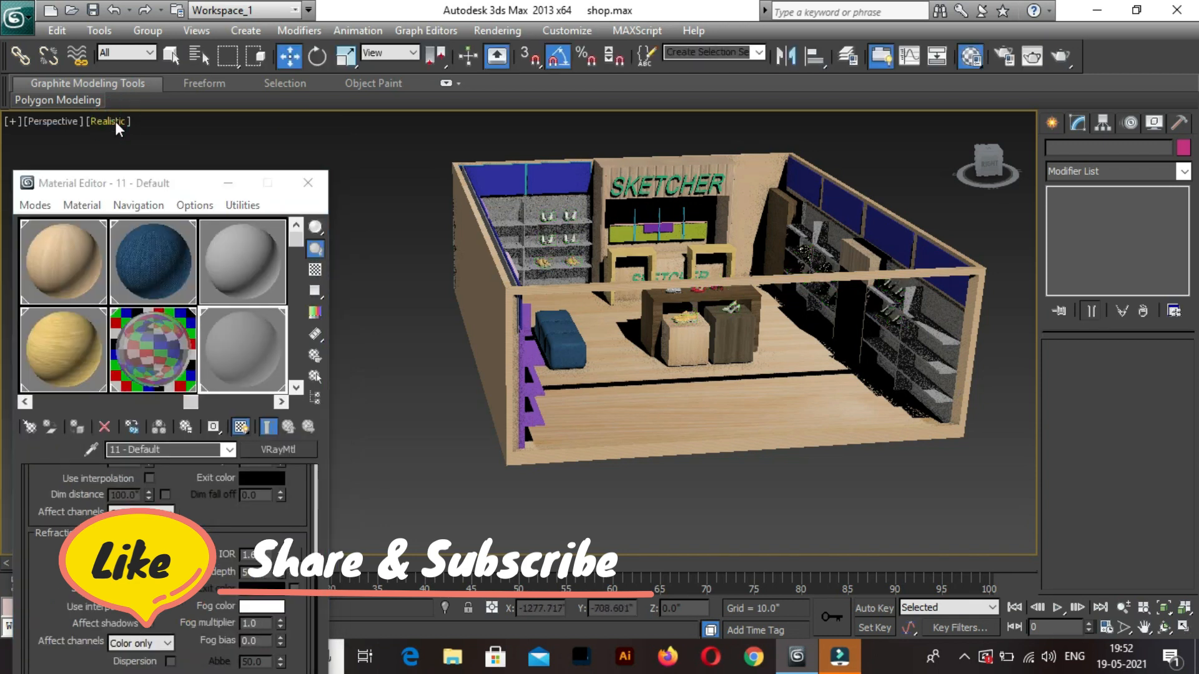
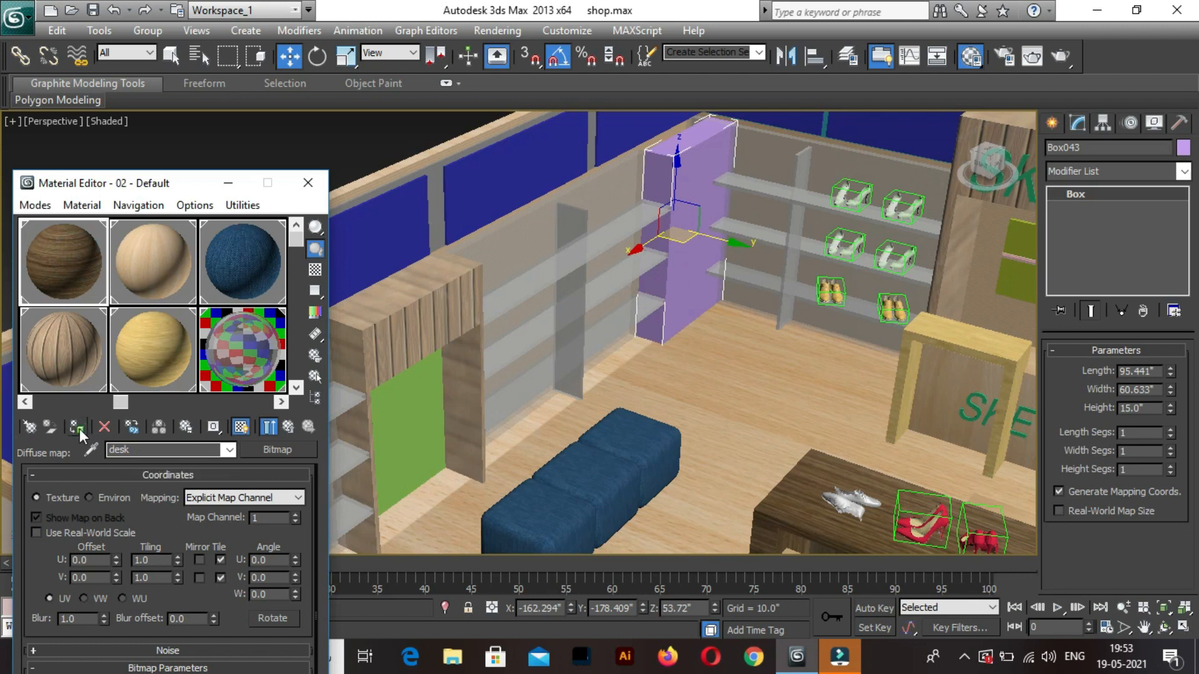
Assign the dark wood 02 - Default material to the tall corner box and rename the 11 - Default material as "glass shelf".
click(680, 327)
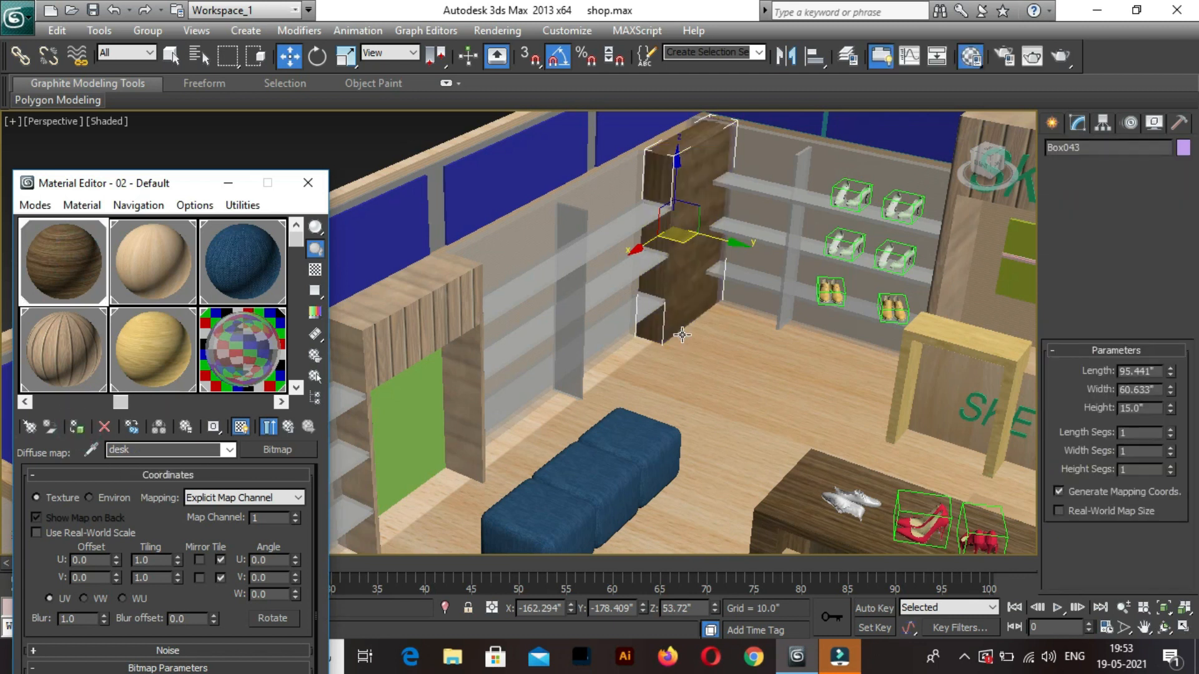
click(281, 401)
click(281, 401)
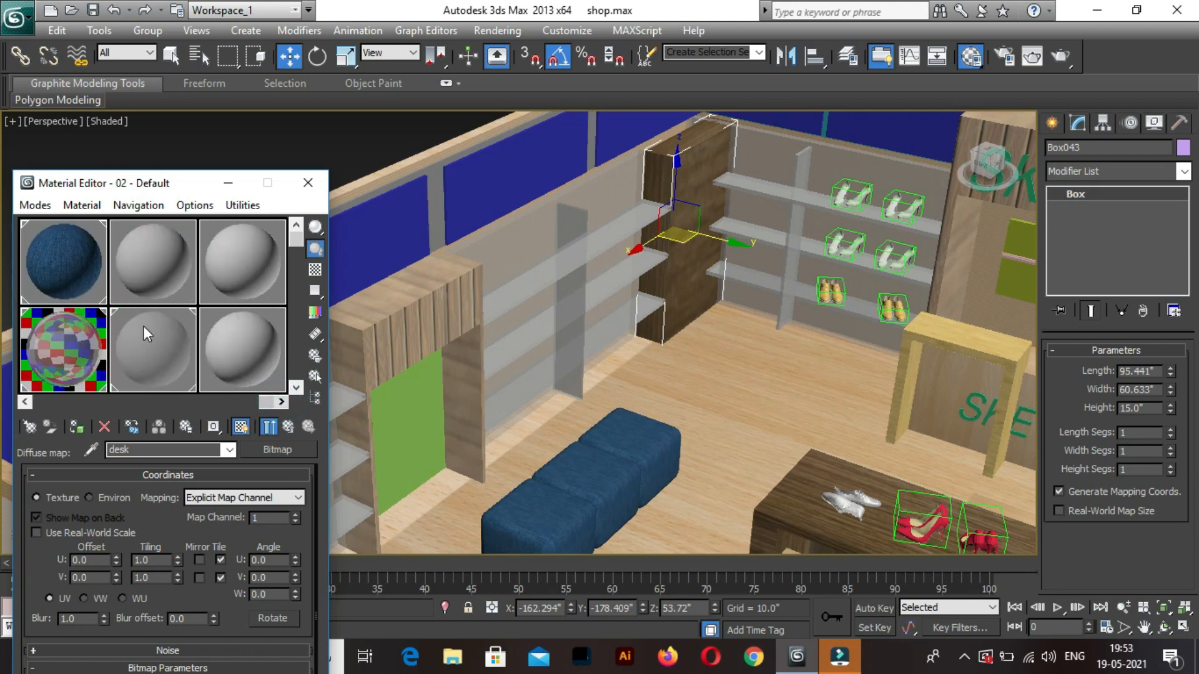
click(52, 350)
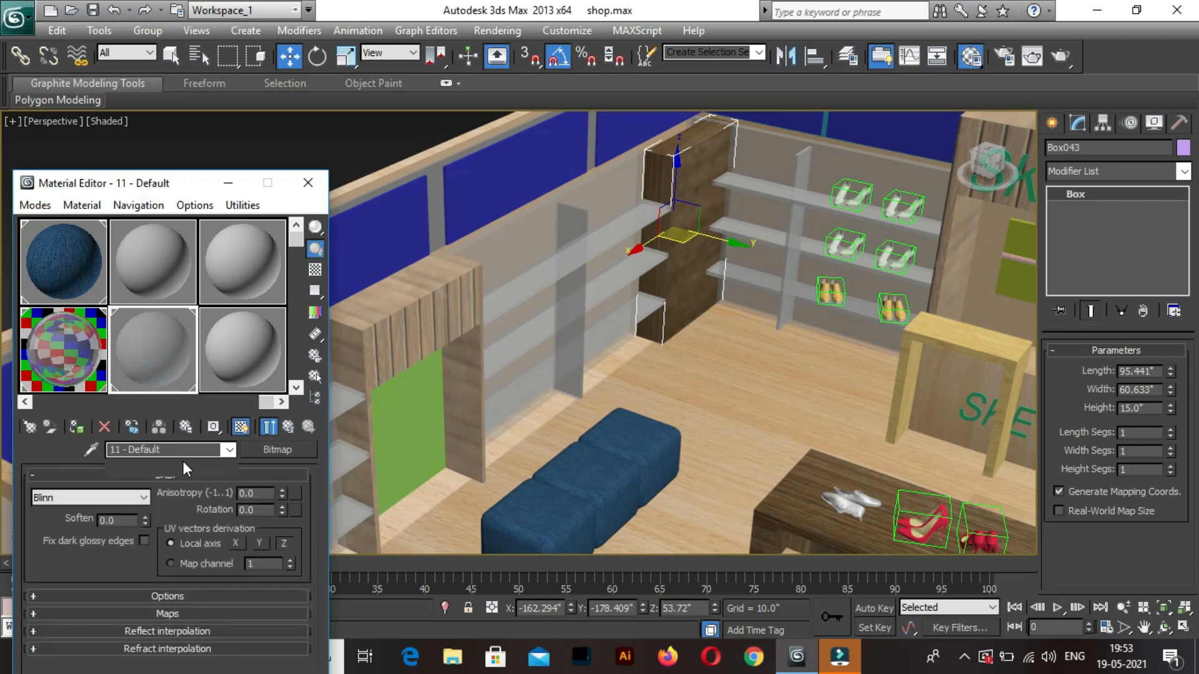
drag(170, 451, 129, 451)
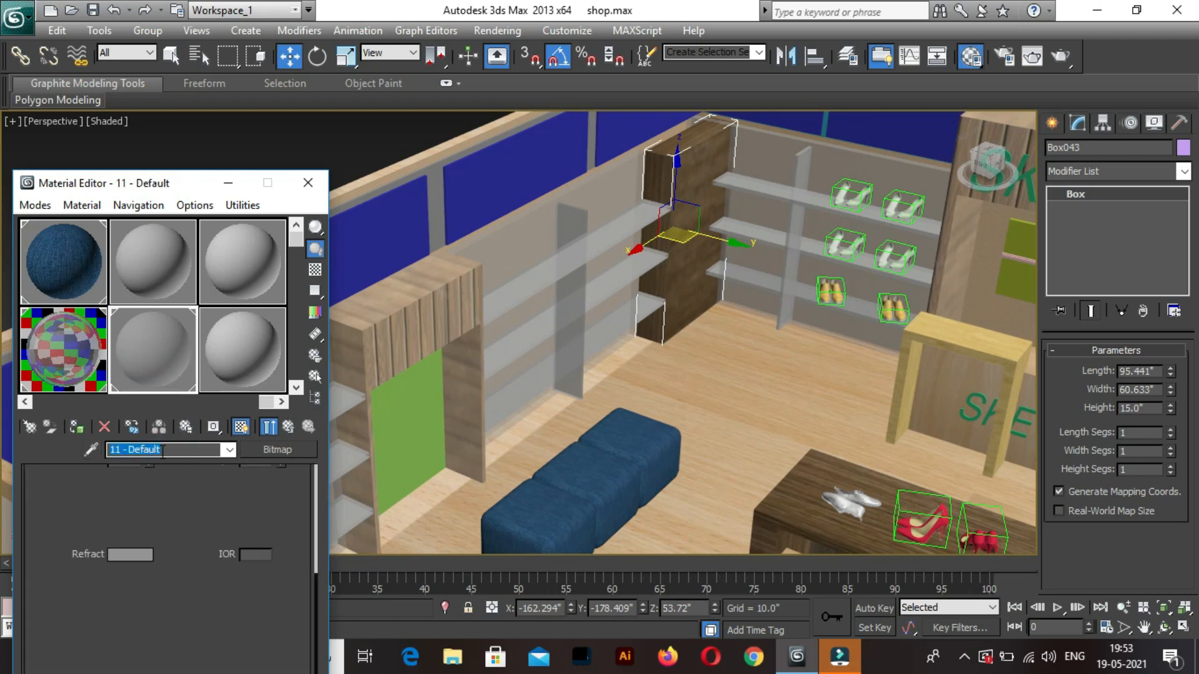
text(glass shelf)
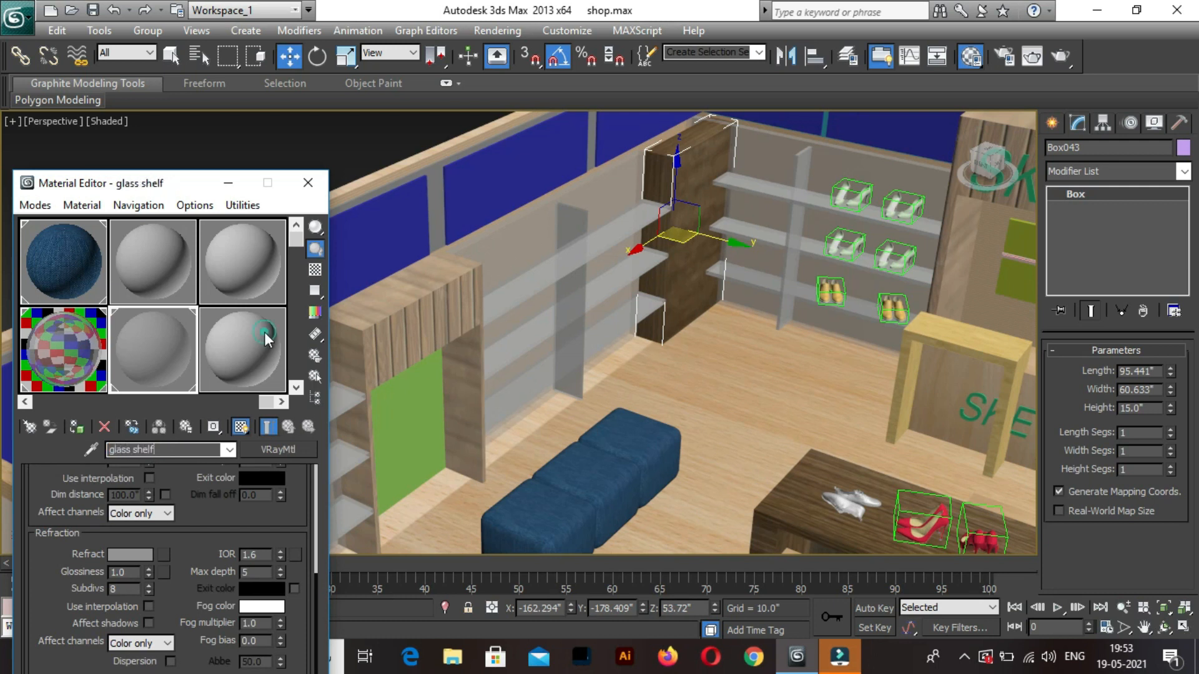
Rename the unused 12 - Default material as "mirror" and change its type to VRayMtl.
click(264, 333)
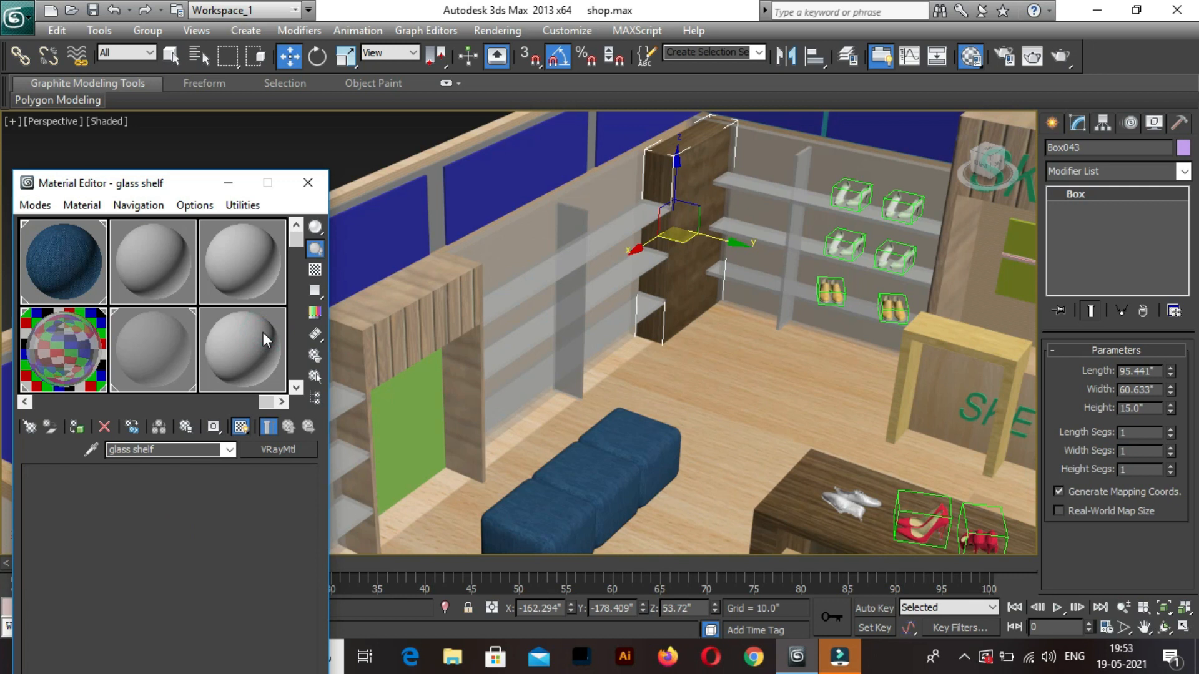
click(167, 448)
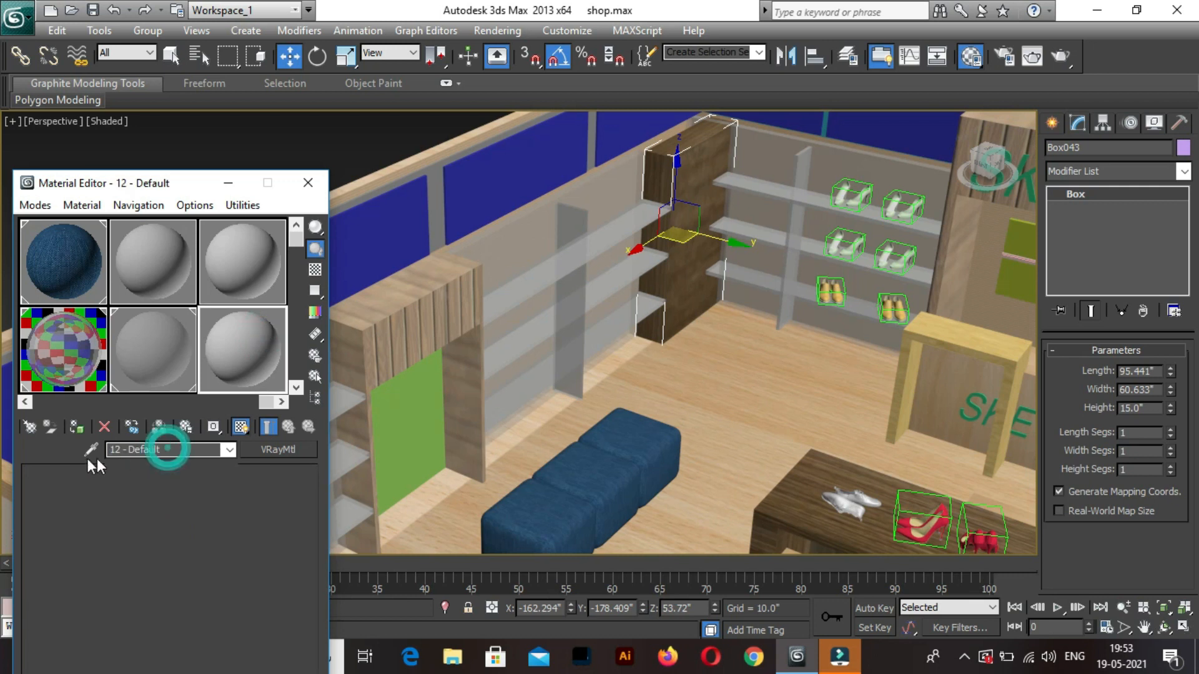
click(173, 449)
text(mirror)
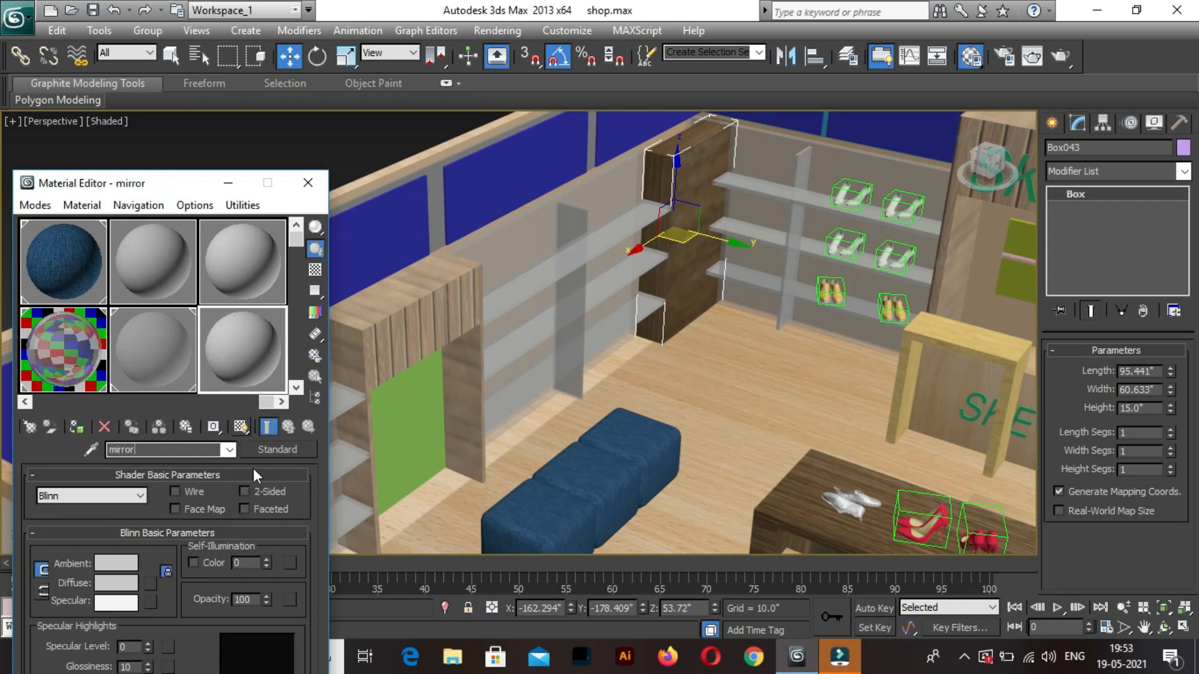
click(274, 455)
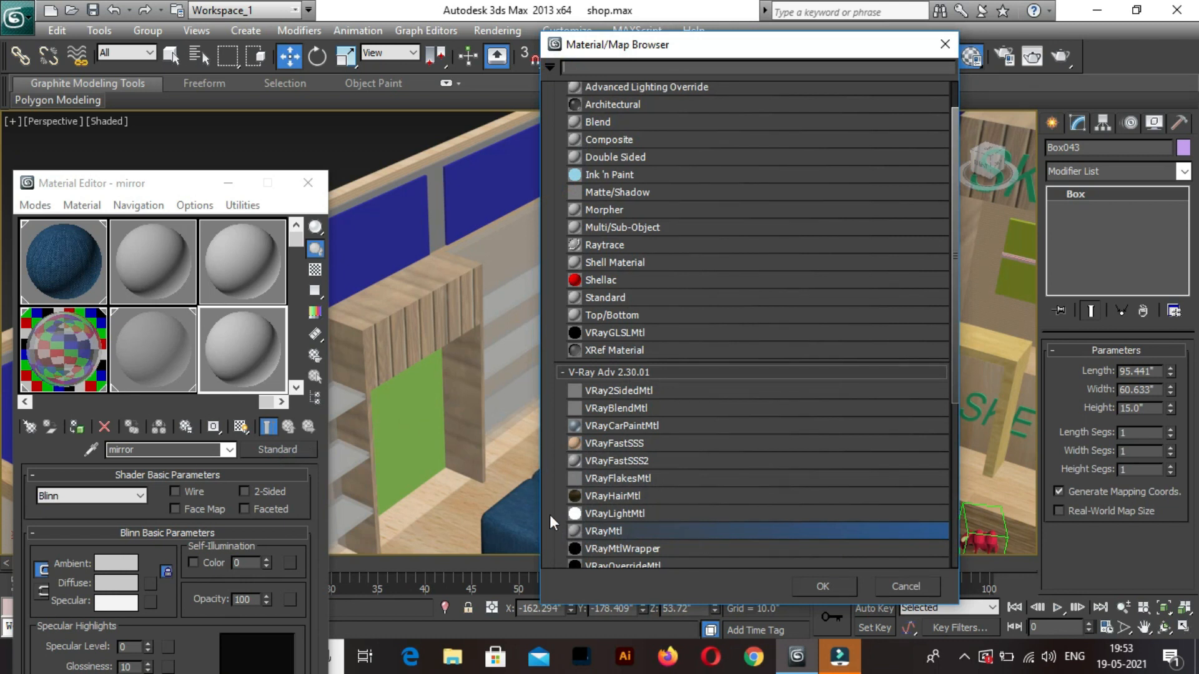
double_click(605, 531)
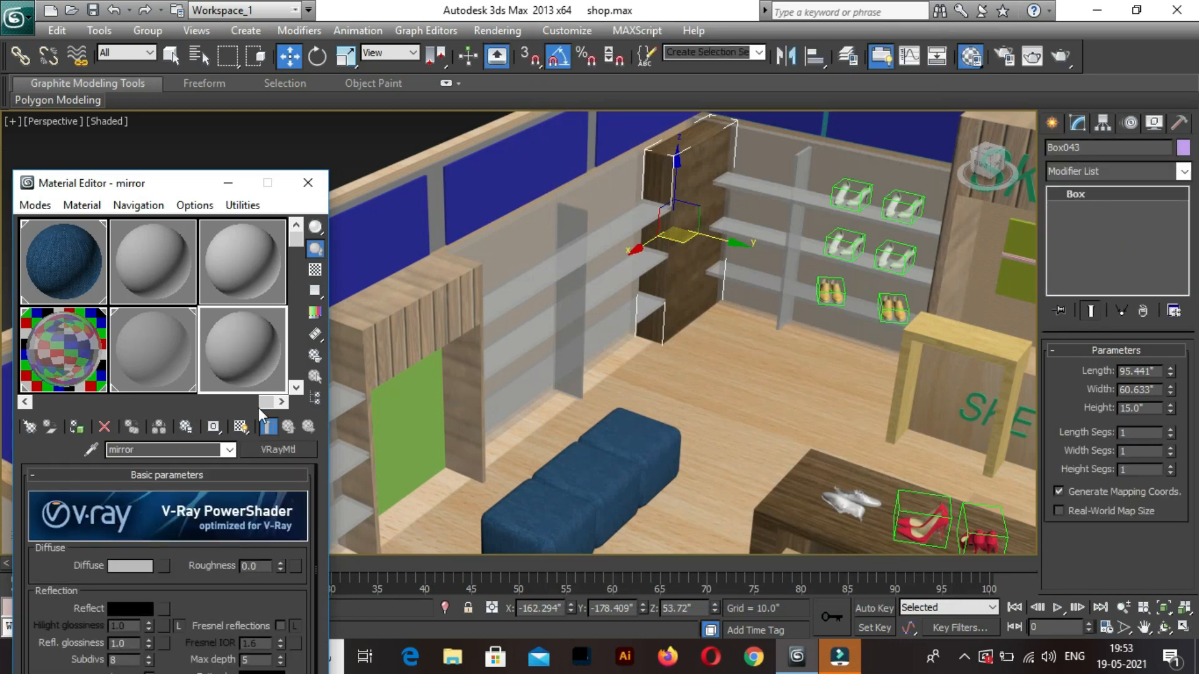
Set the diffuse color of the "backside shelf" material to black, RGB 0, 0, 0.
drag(269, 404, 189, 403)
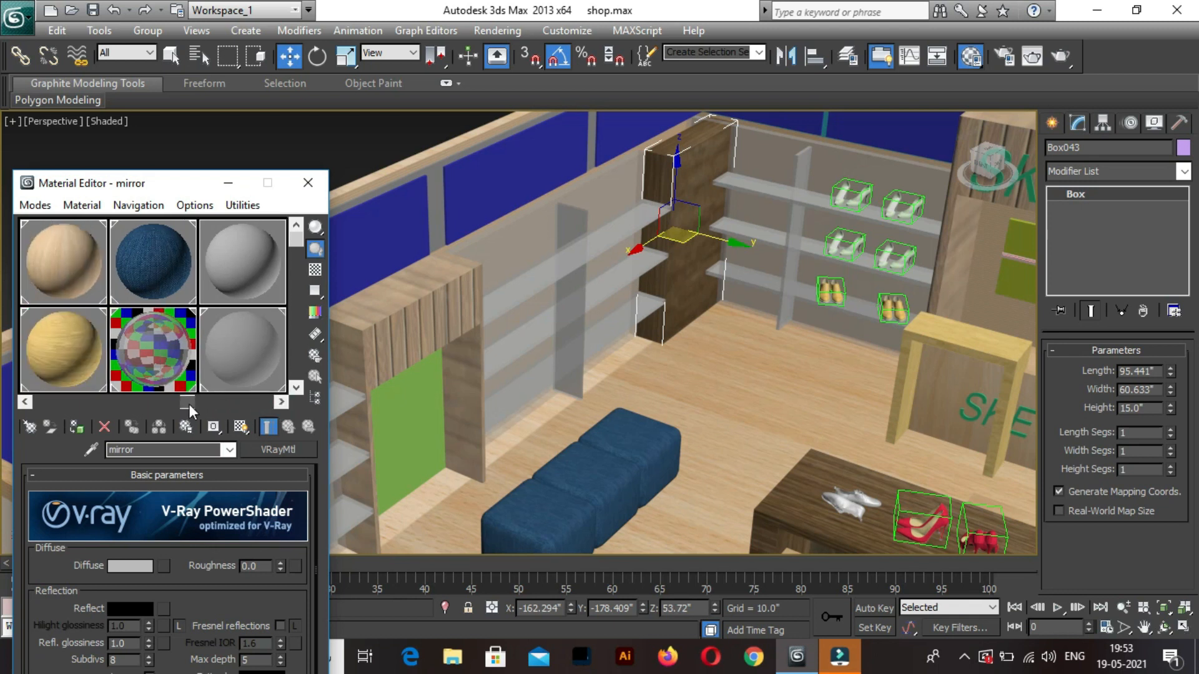
click(165, 366)
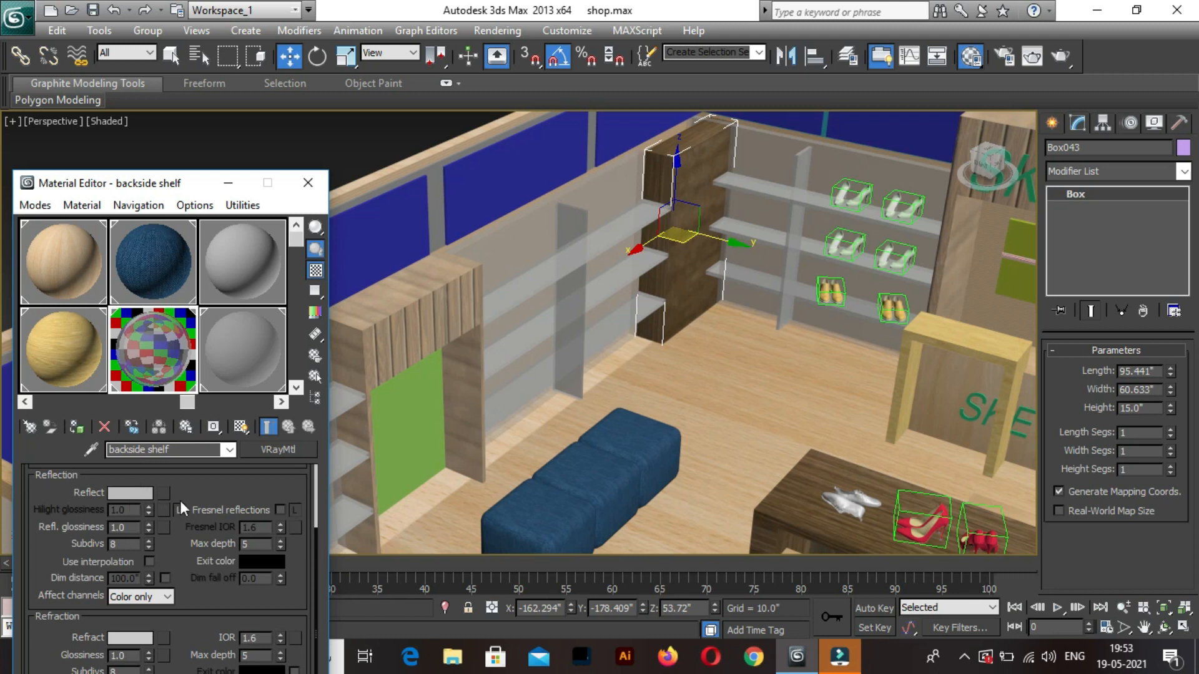
click(133, 521)
drag(514, 177, 515, 112)
click(632, 258)
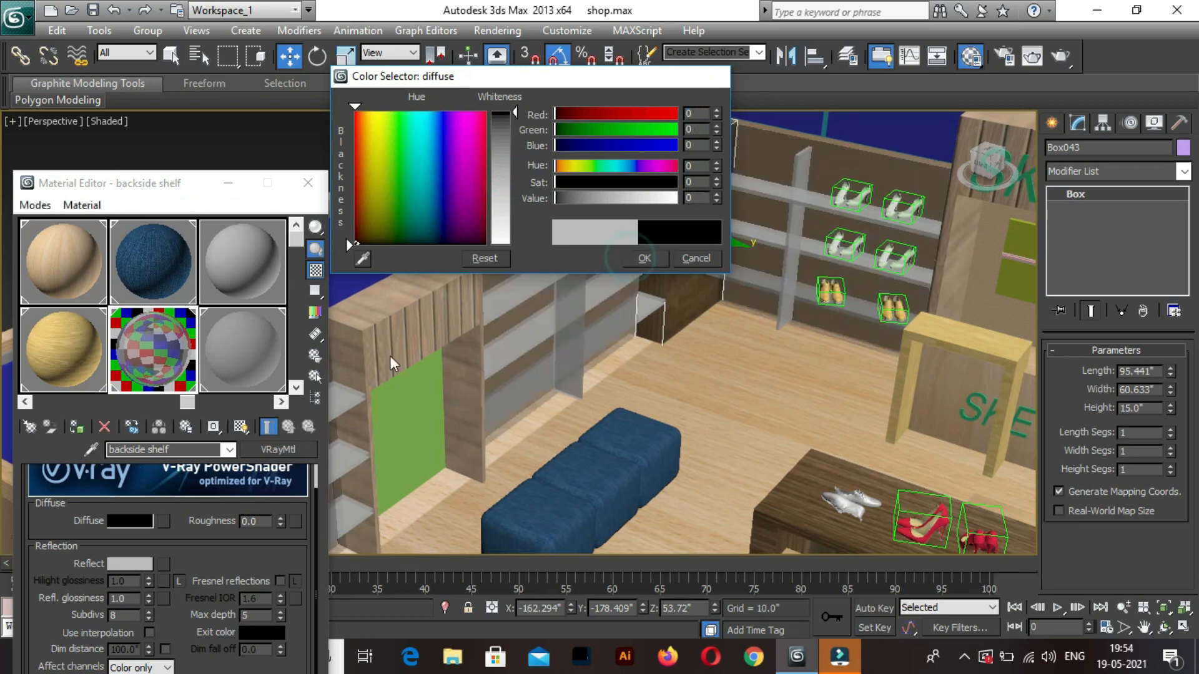
Set the diffuse color of the "glass shelf" material to black, RGB 0, 0, 0.
click(235, 352)
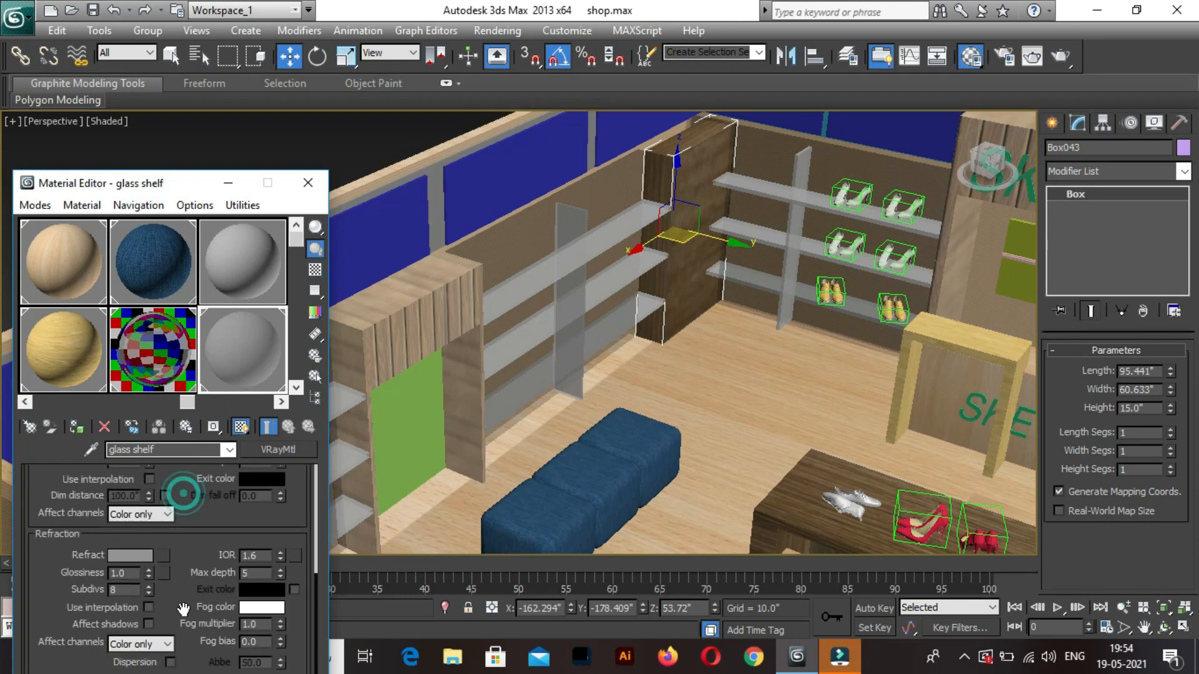
scroll(144, 522, up, 4)
click(121, 484)
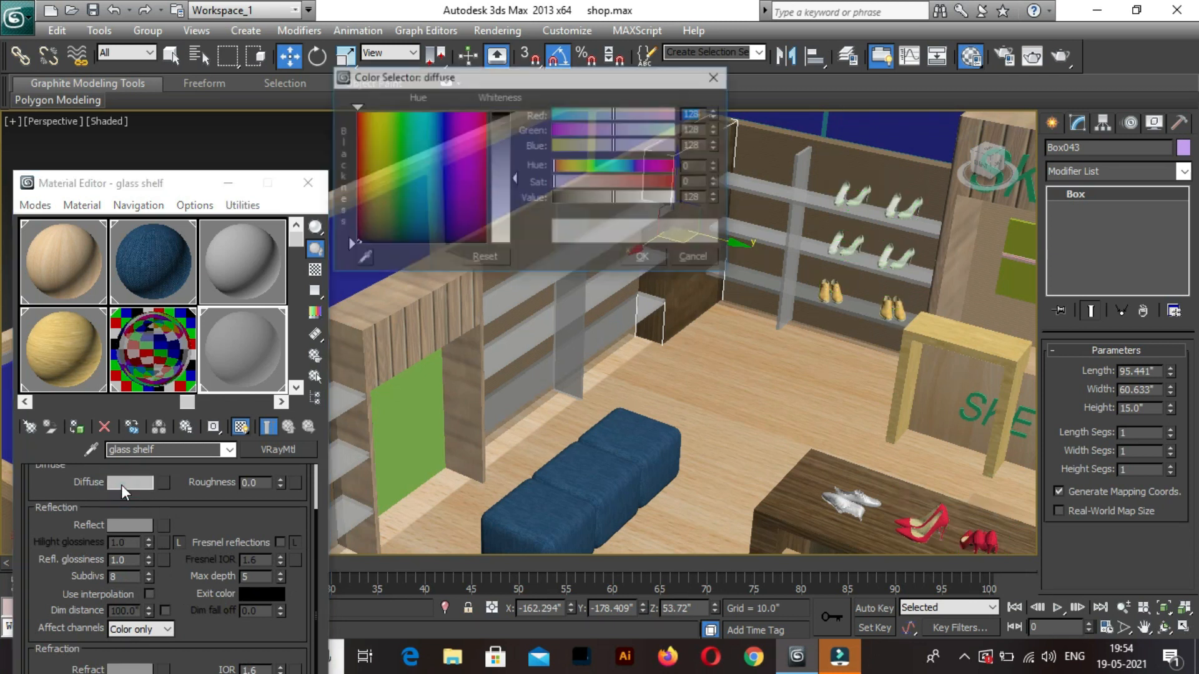
drag(517, 175, 517, 245)
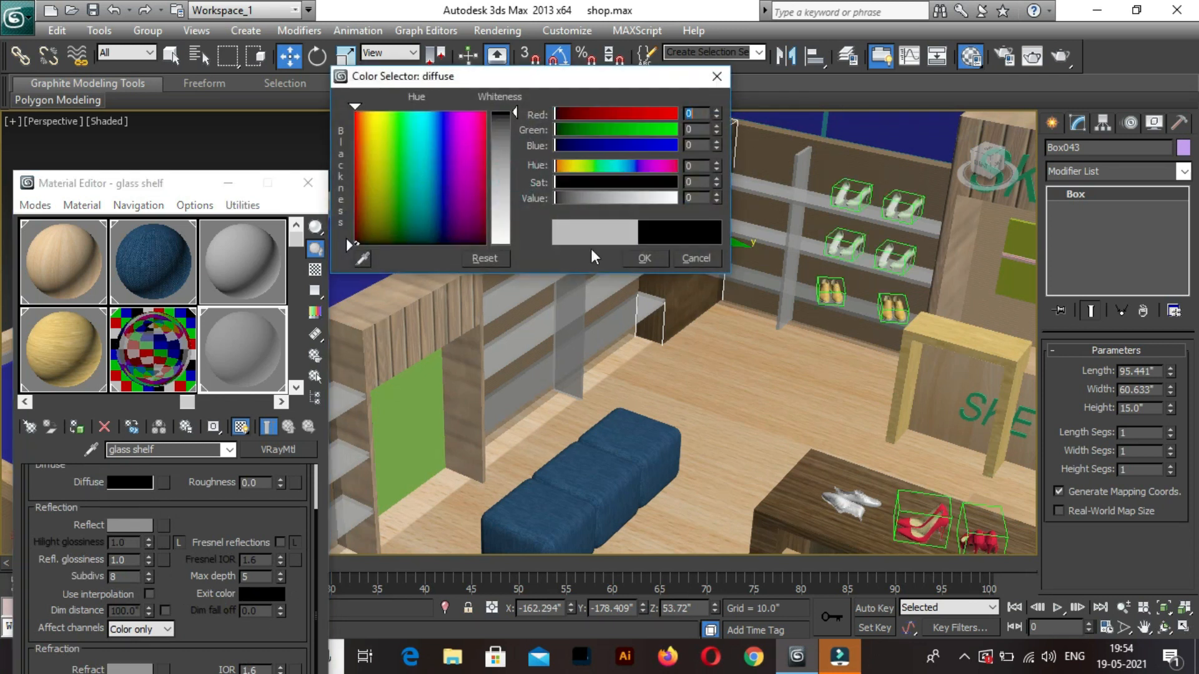
click(646, 259)
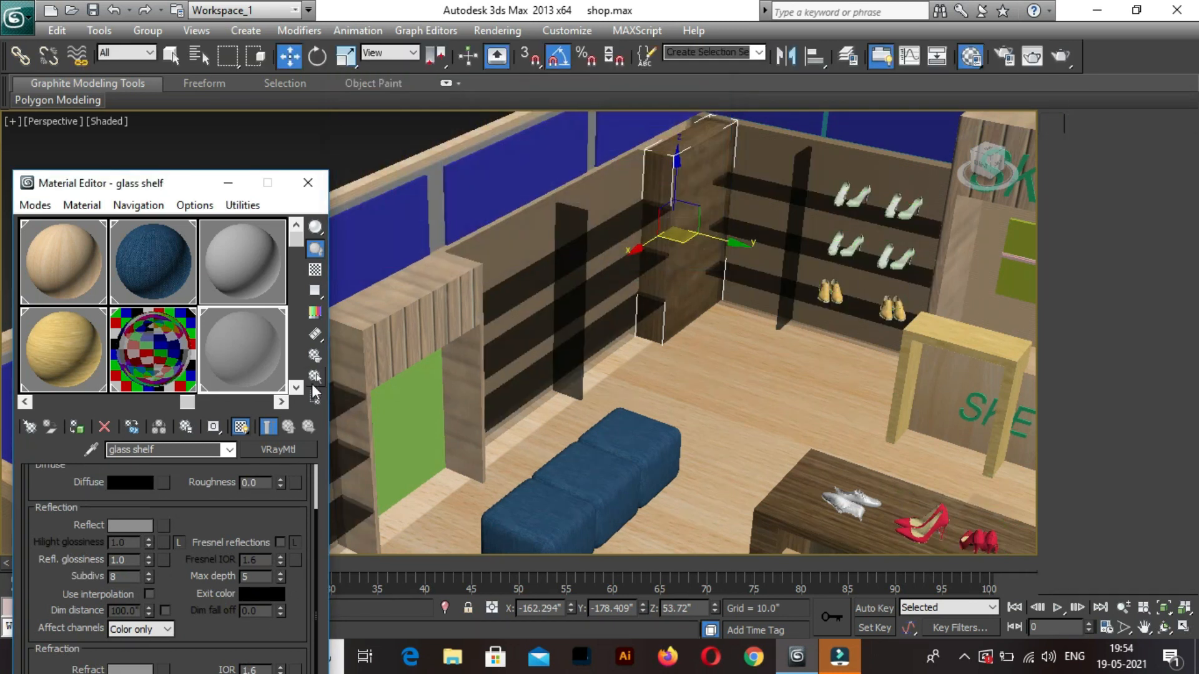
Set the diffuse color of the "mirror" material to black.
click(285, 402)
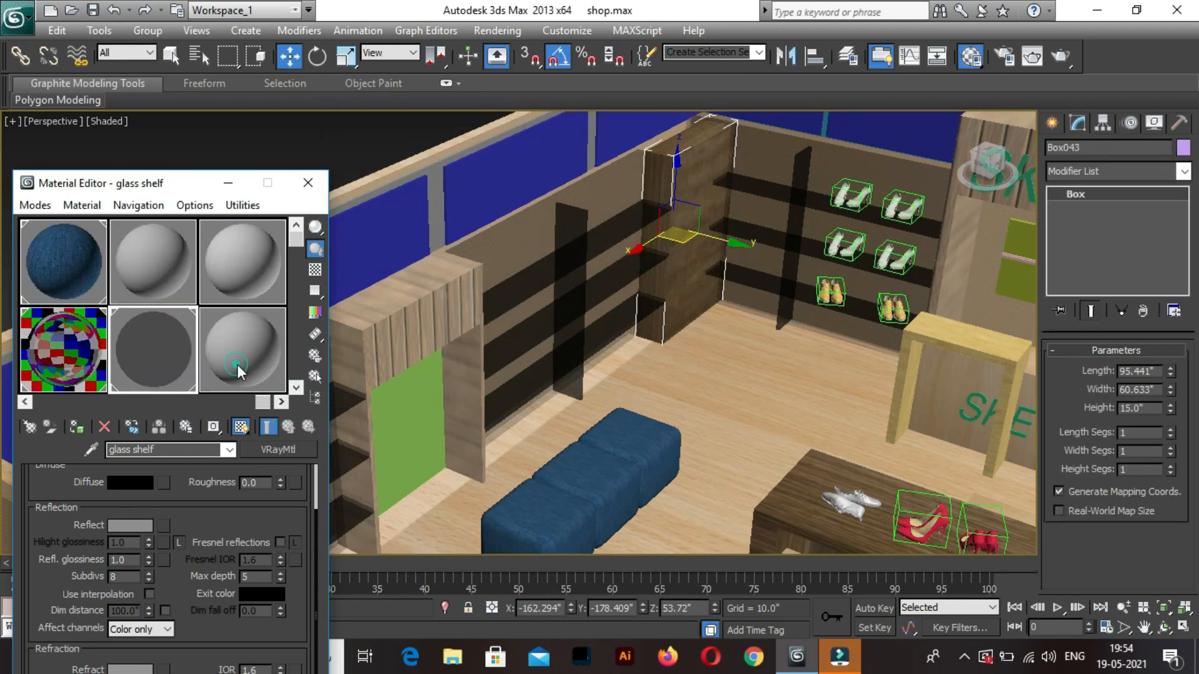
click(240, 364)
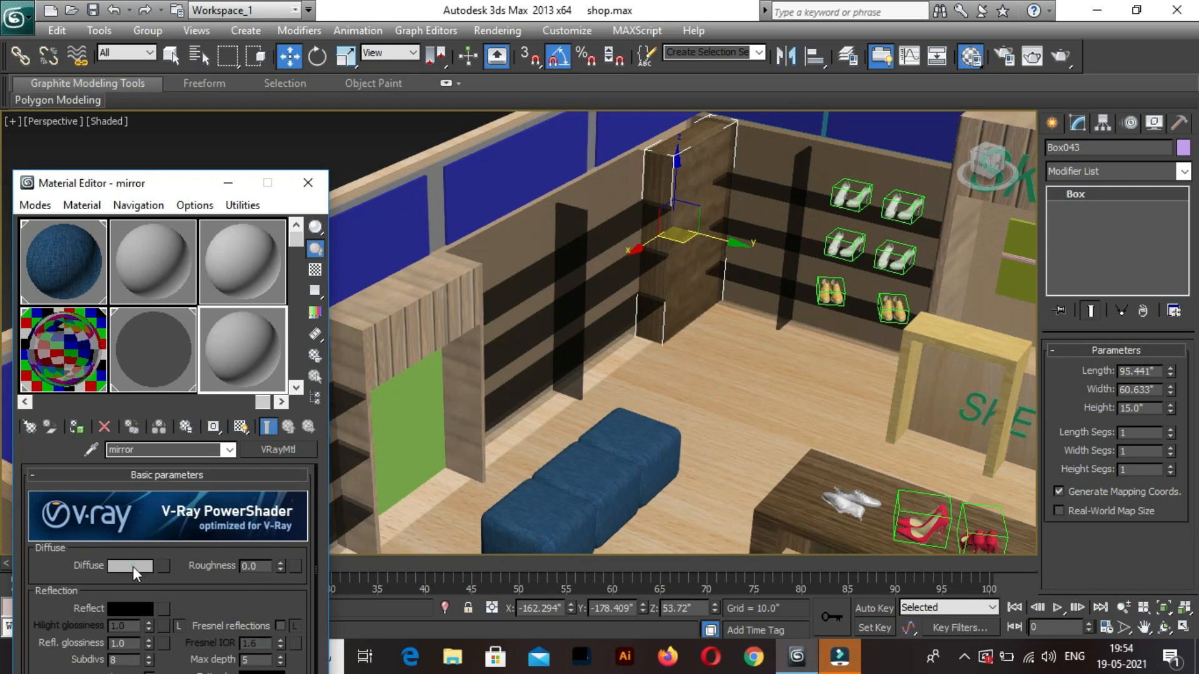
click(133, 567)
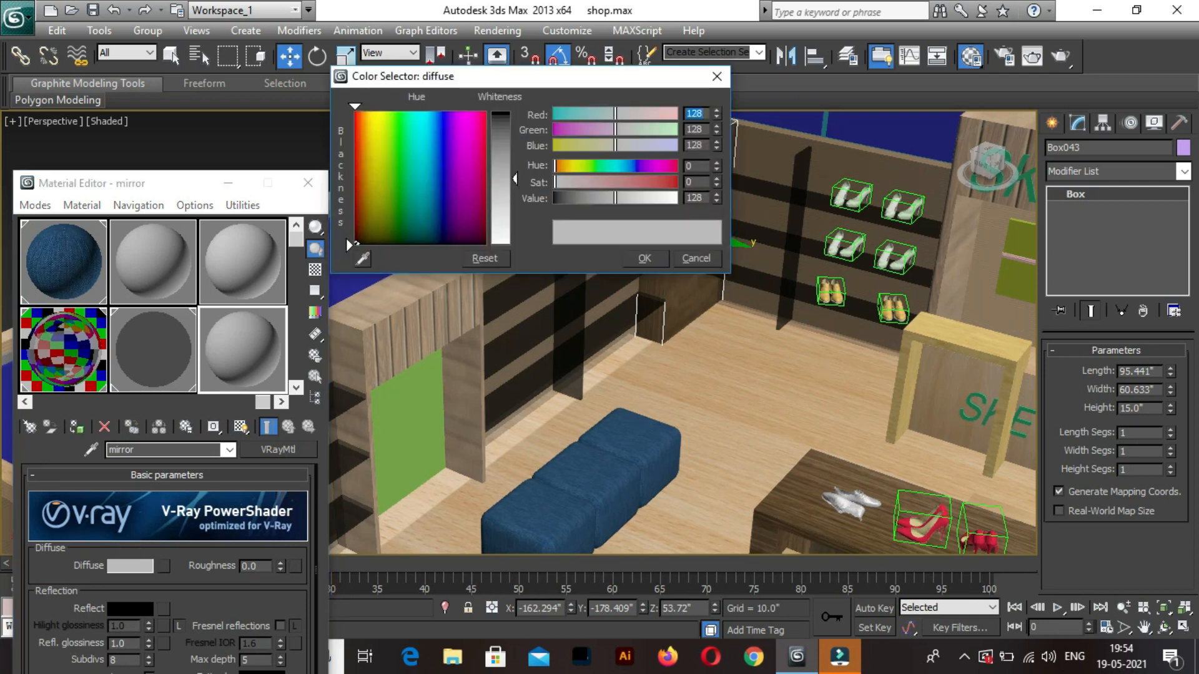
drag(516, 181, 515, 244)
click(654, 260)
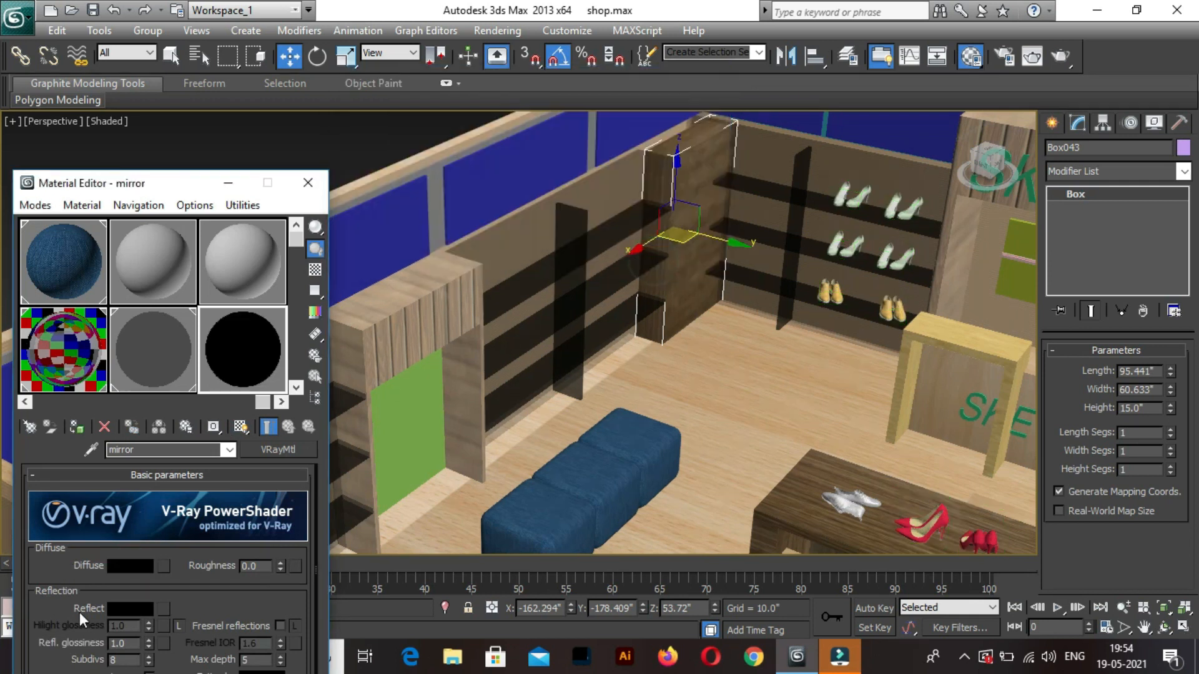
Set the reflection color of the "mirror" material to white, RGB 255, 255, 255.
click(131, 609)
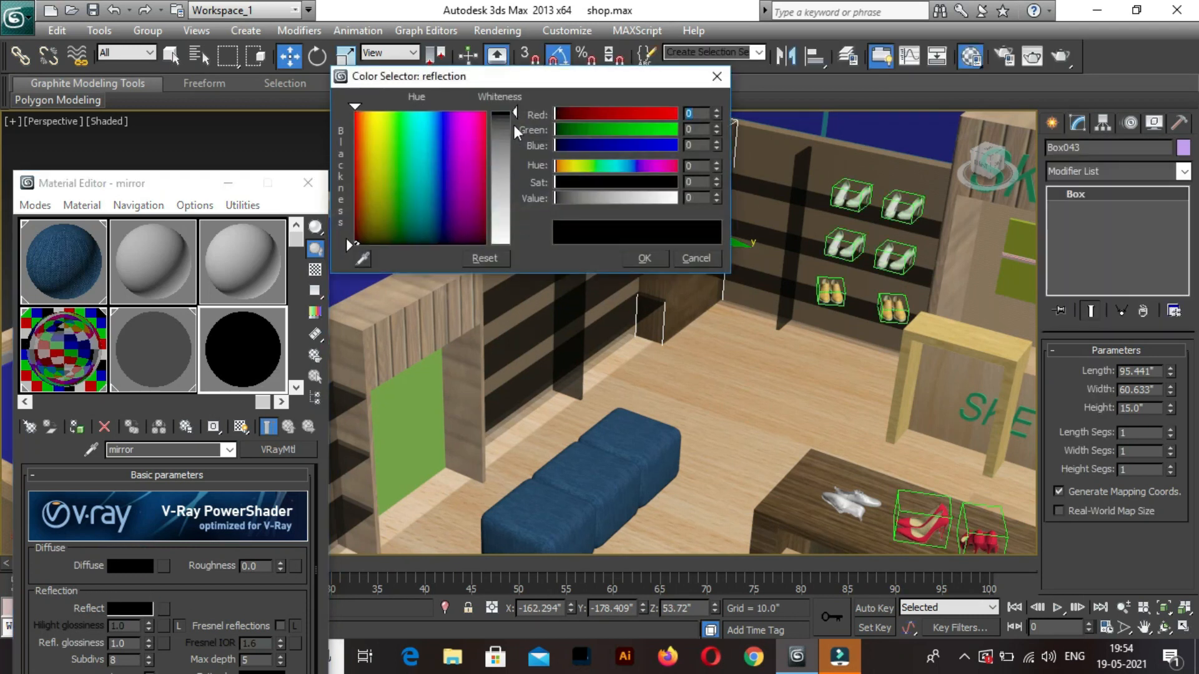
drag(514, 111, 514, 244)
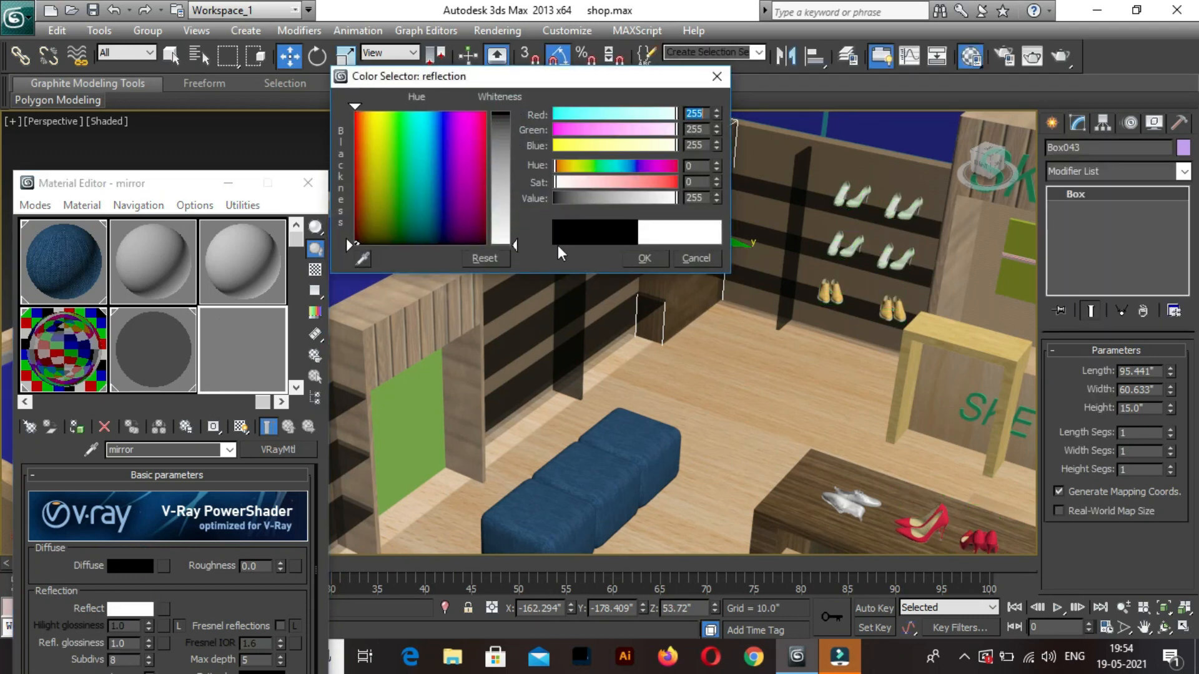
click(640, 257)
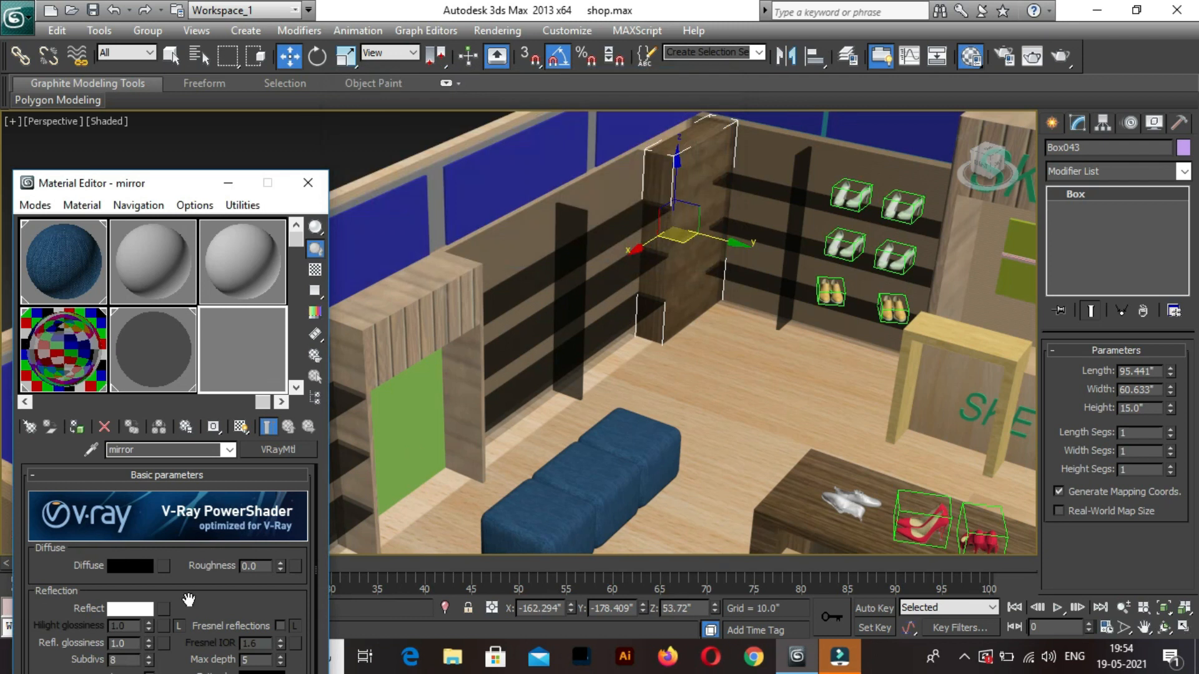
mouse_move(189, 600)
mouse_down()
mouse_move(193, 492)
mouse_move(191, 601)
mouse_up()
Turn on the checkered sample background for the "mirror" material and assign it to the green panel near the blue bench.
click(411, 468)
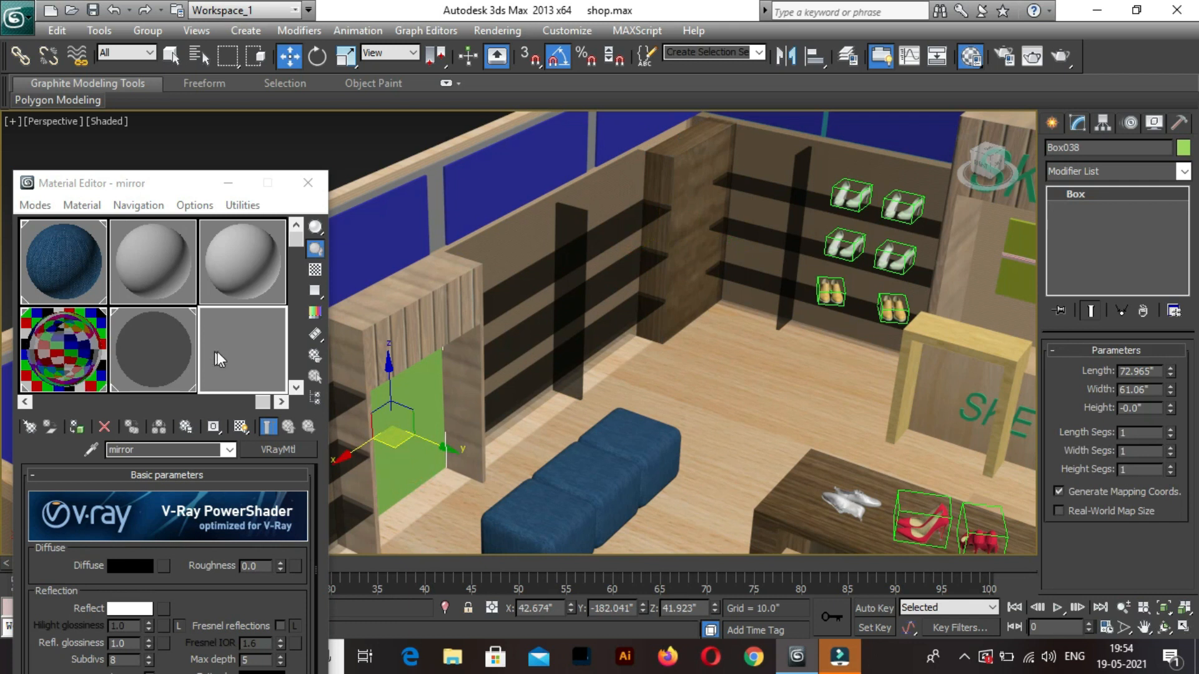
click(315, 270)
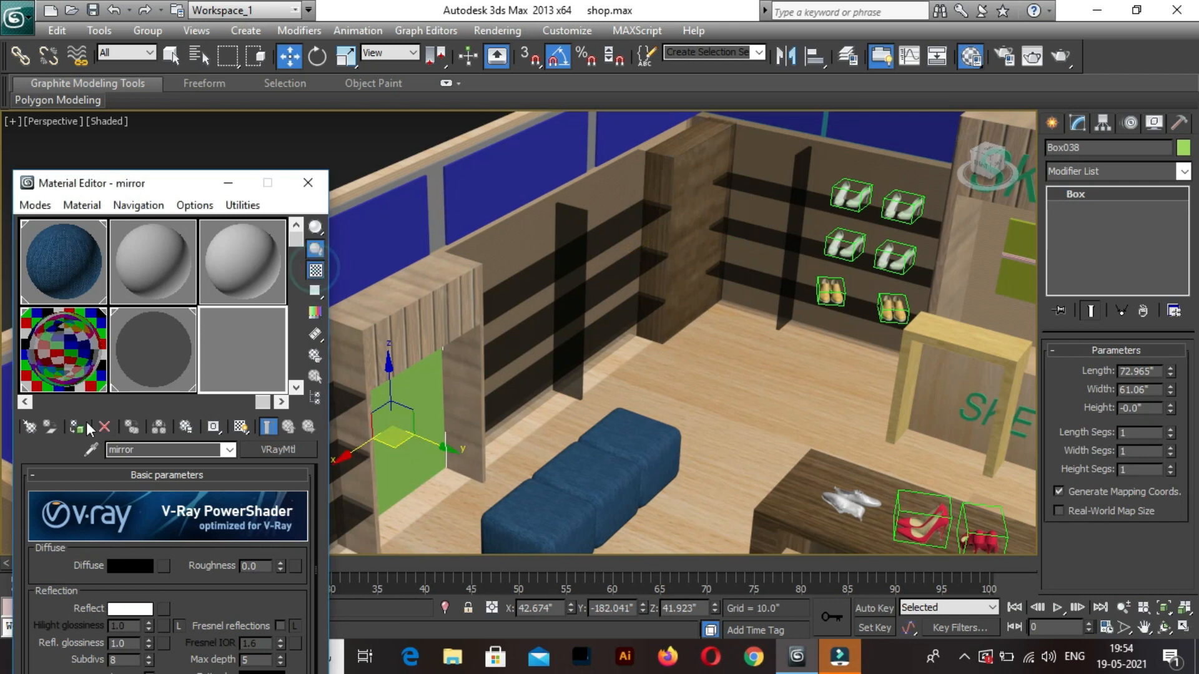
click(78, 427)
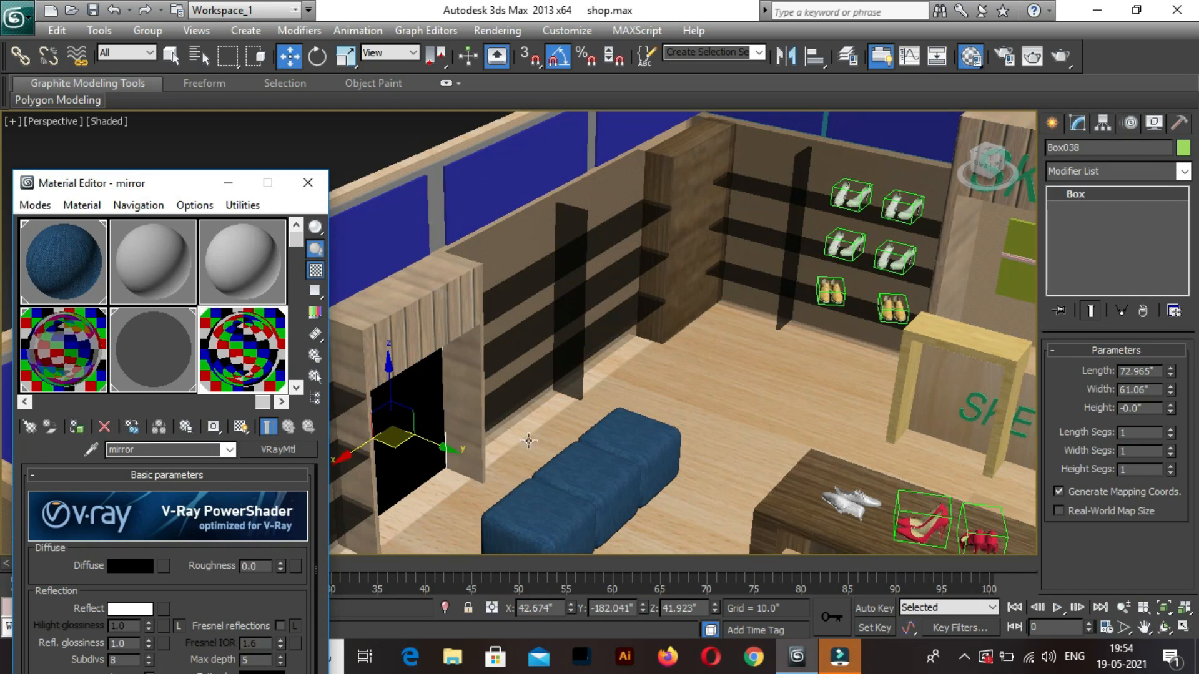
Assign the "mirror" material to the matching green panel on the opposite wall.
middle_drag(472, 396, 469, 394)
scroll(469, 393, down, 10)
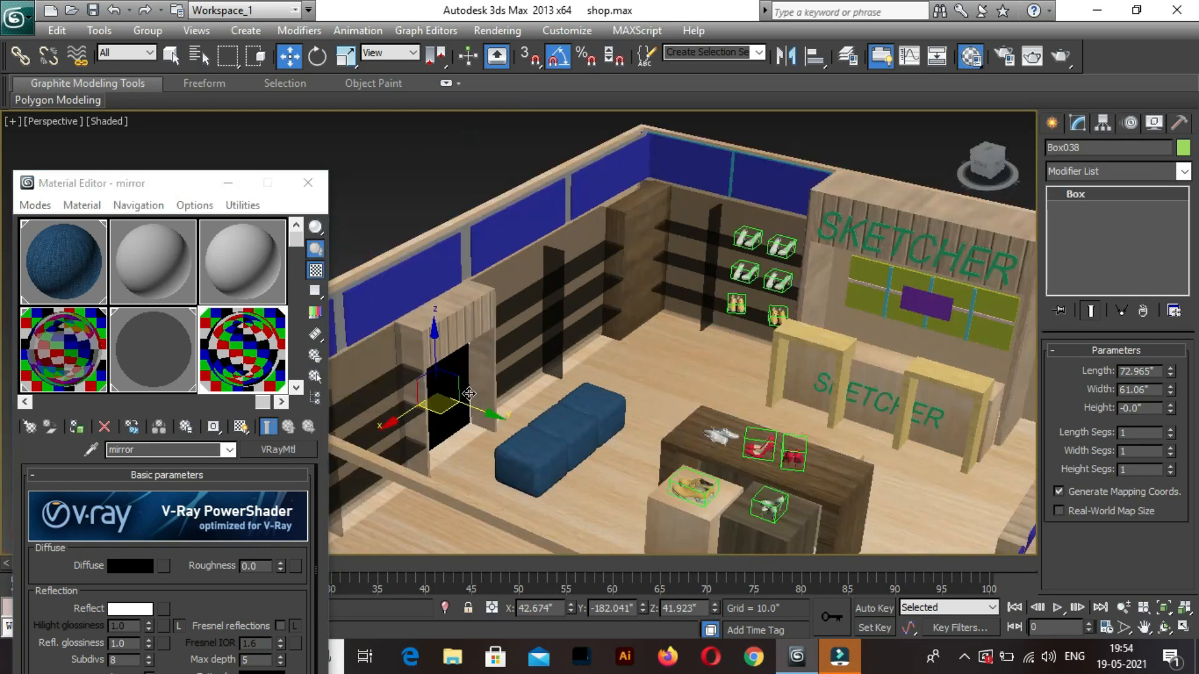
alt+middle_drag(493, 449, 632, 462)
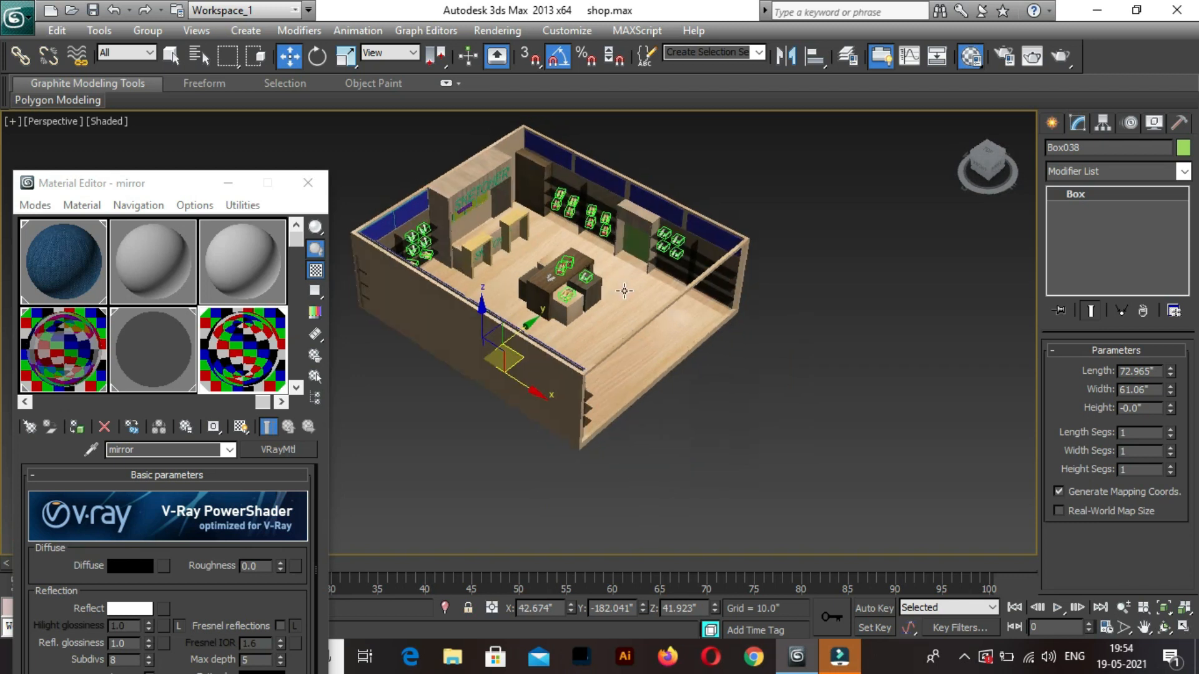
click(634, 249)
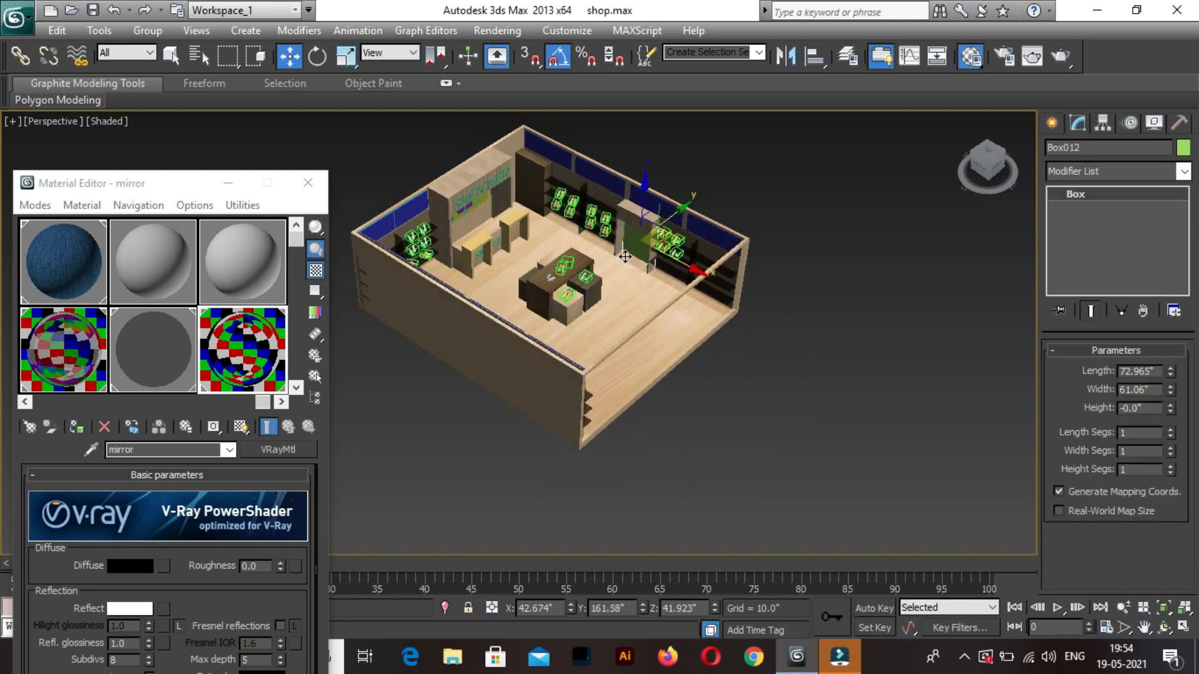
click(77, 430)
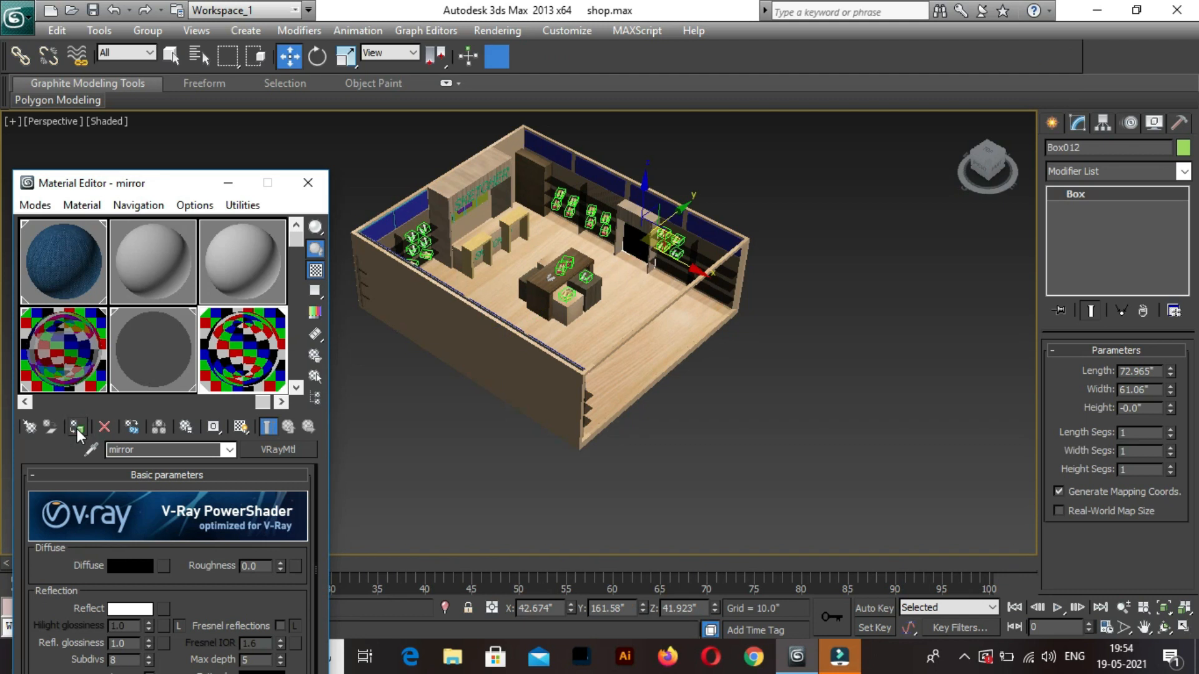
Convert the tall dark wood box in the corner beside the SKETCHER wall to an editable poly.
middle_click(538, 471)
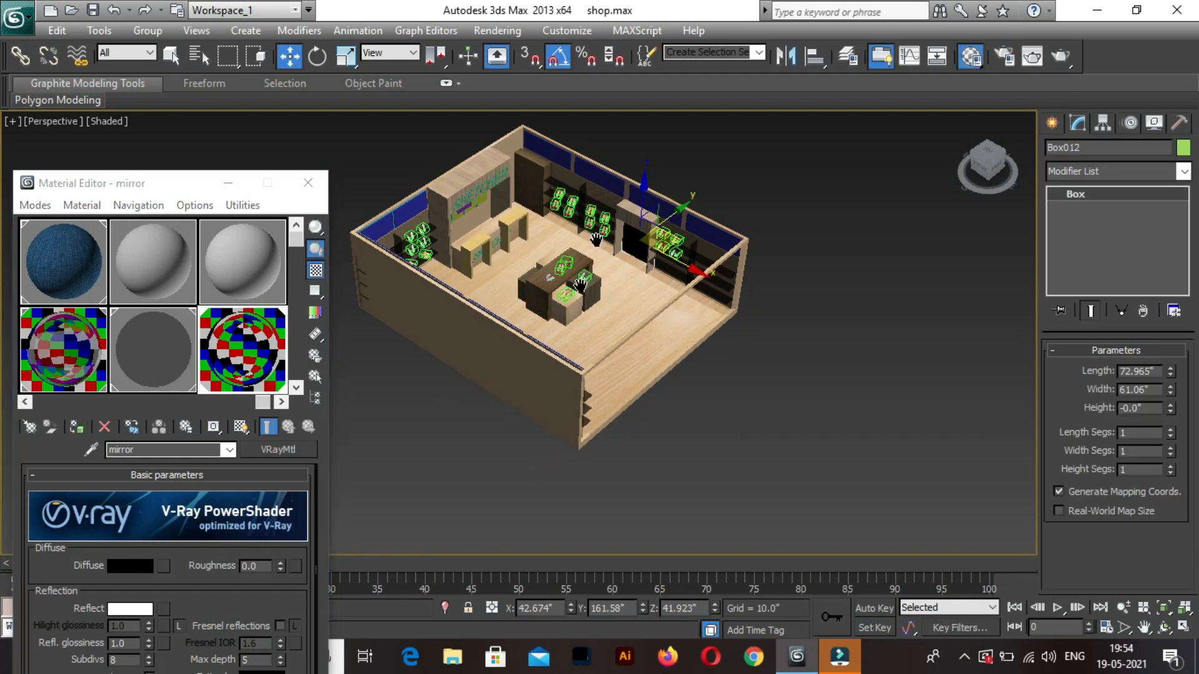
middle_drag(585, 355, 583, 344)
scroll(569, 369, up, 15)
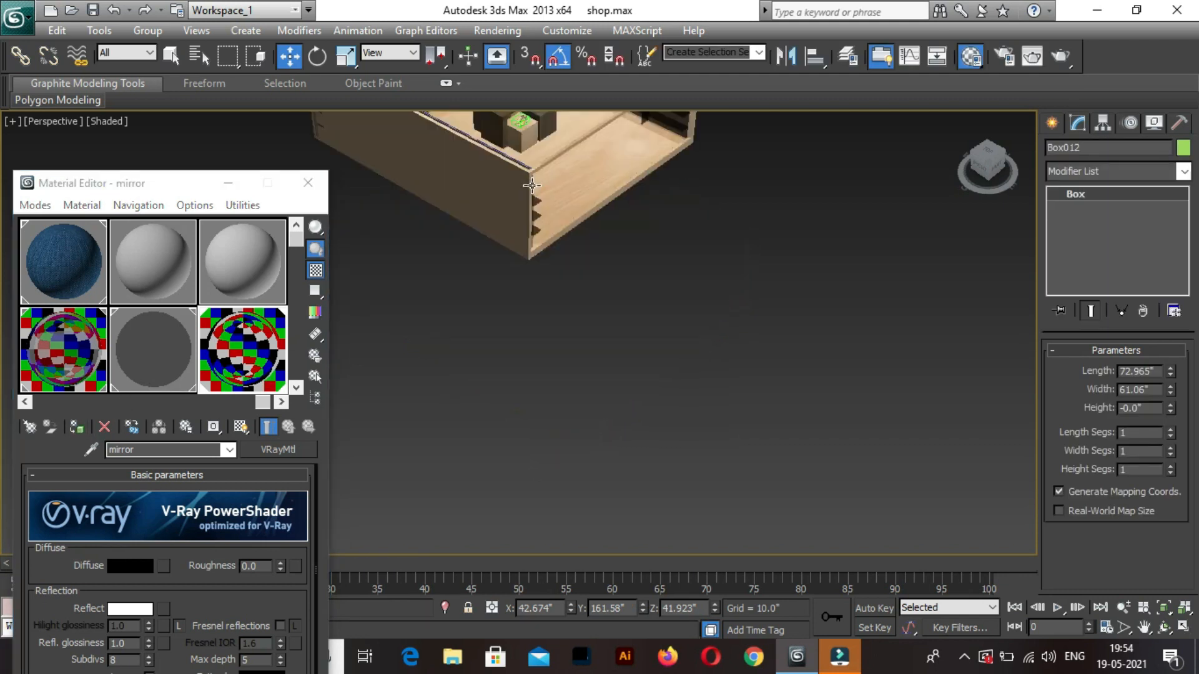
scroll(532, 301, down, 15)
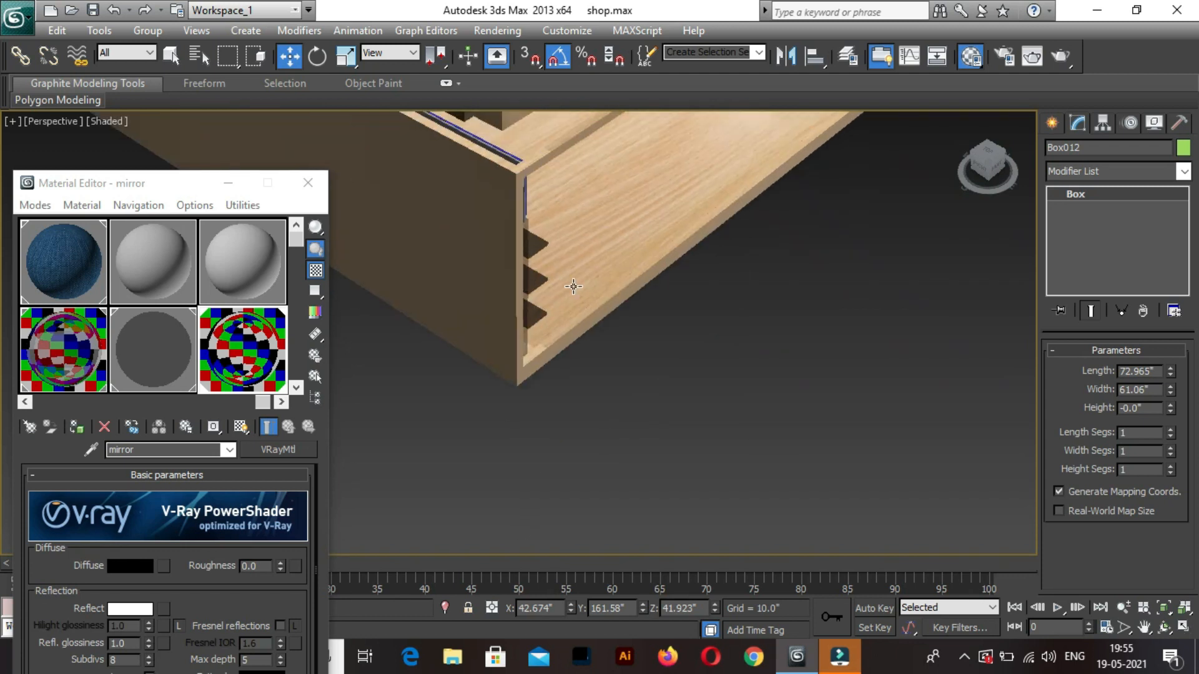
middle_drag(583, 314, 574, 325)
middle_drag(600, 423, 640, 473)
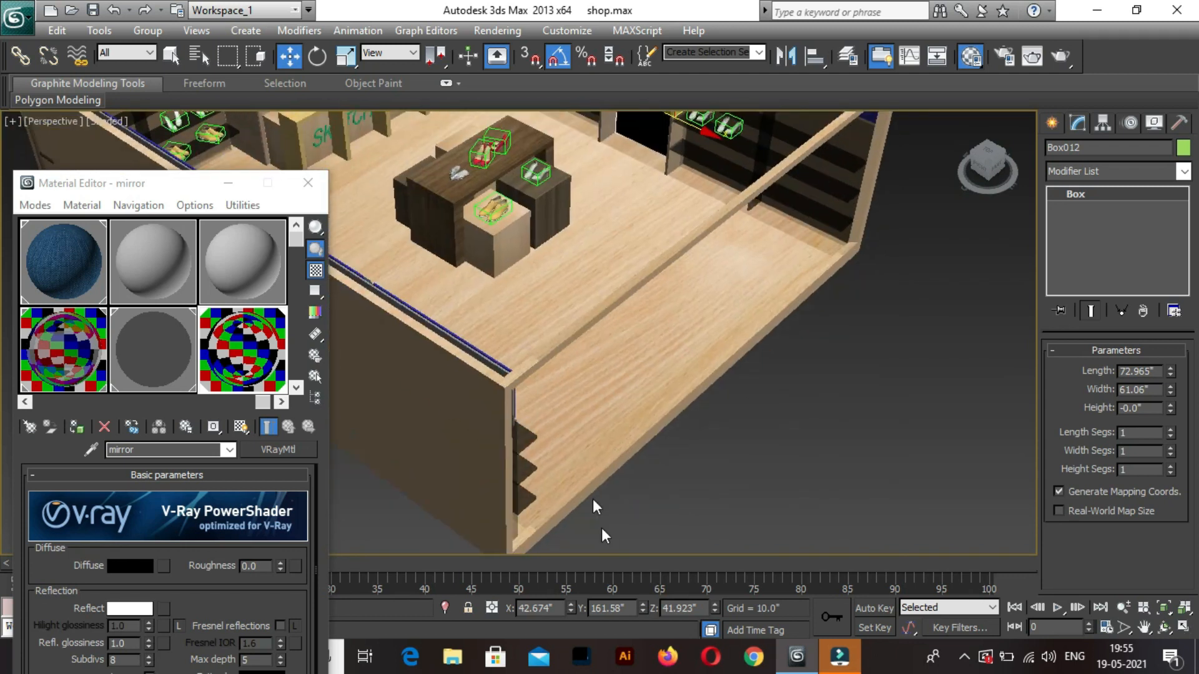
scroll(588, 450, down, 3)
mouse_move(586, 437)
middle_down()
mouse_move(584, 504)
mouse_move(570, 438)
middle_up()
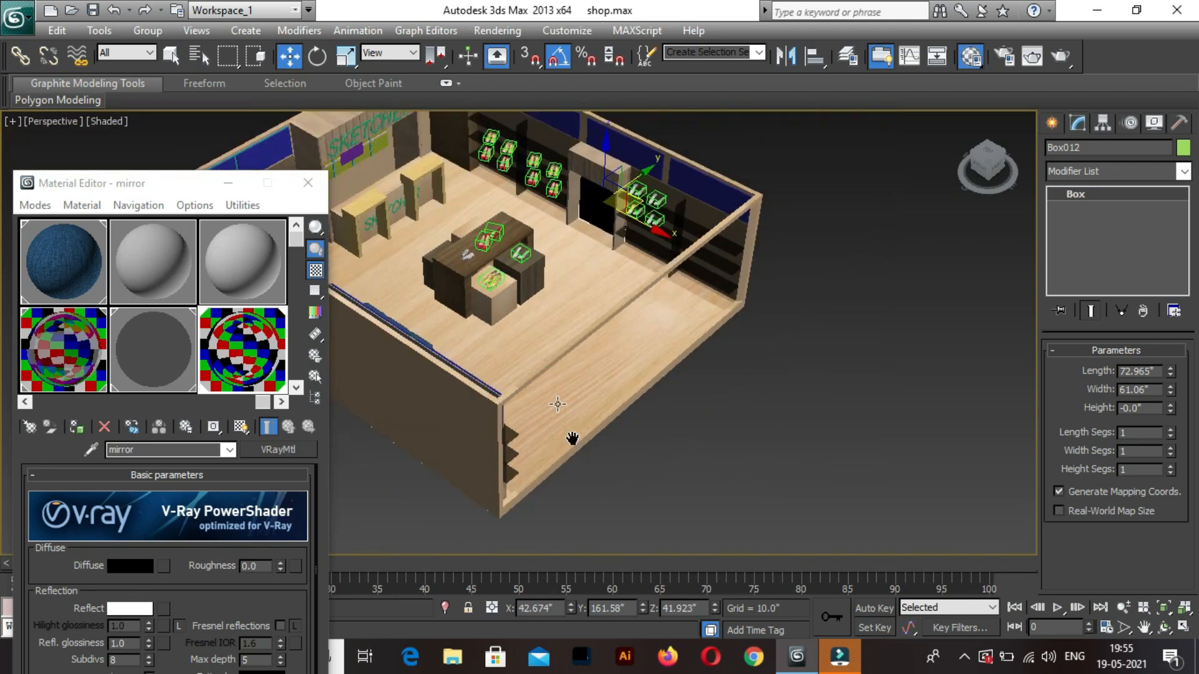
click(449, 135)
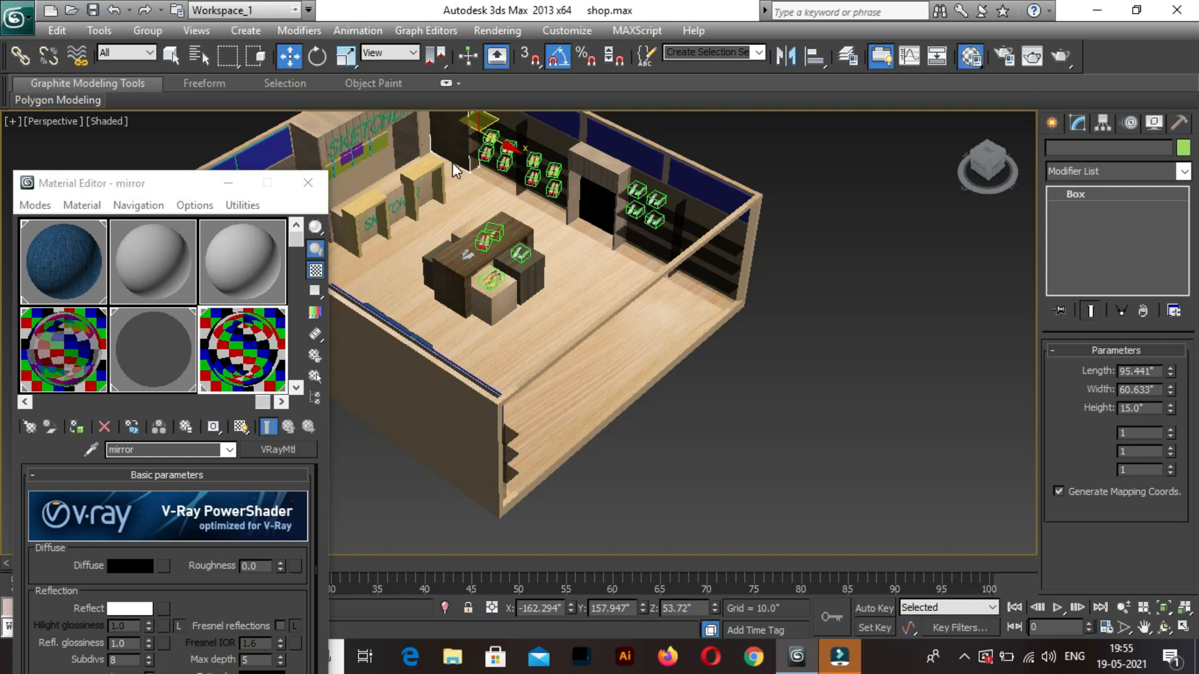
right_click(452, 162)
mouse_move(496, 322)
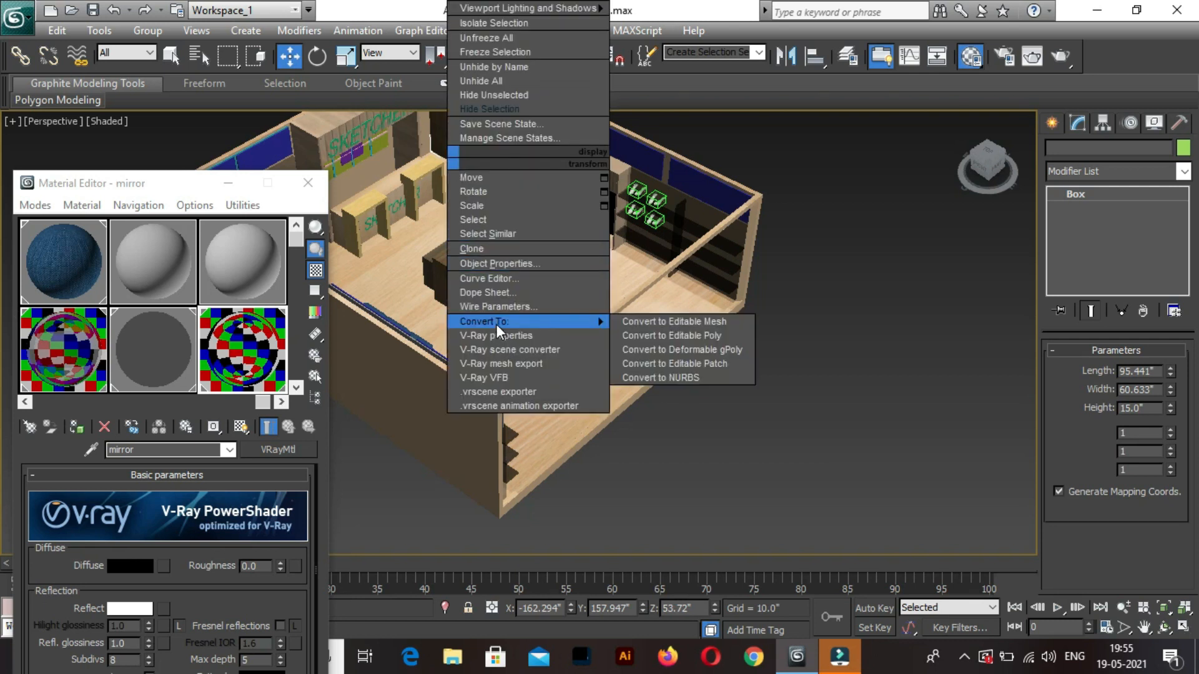
click(633, 335)
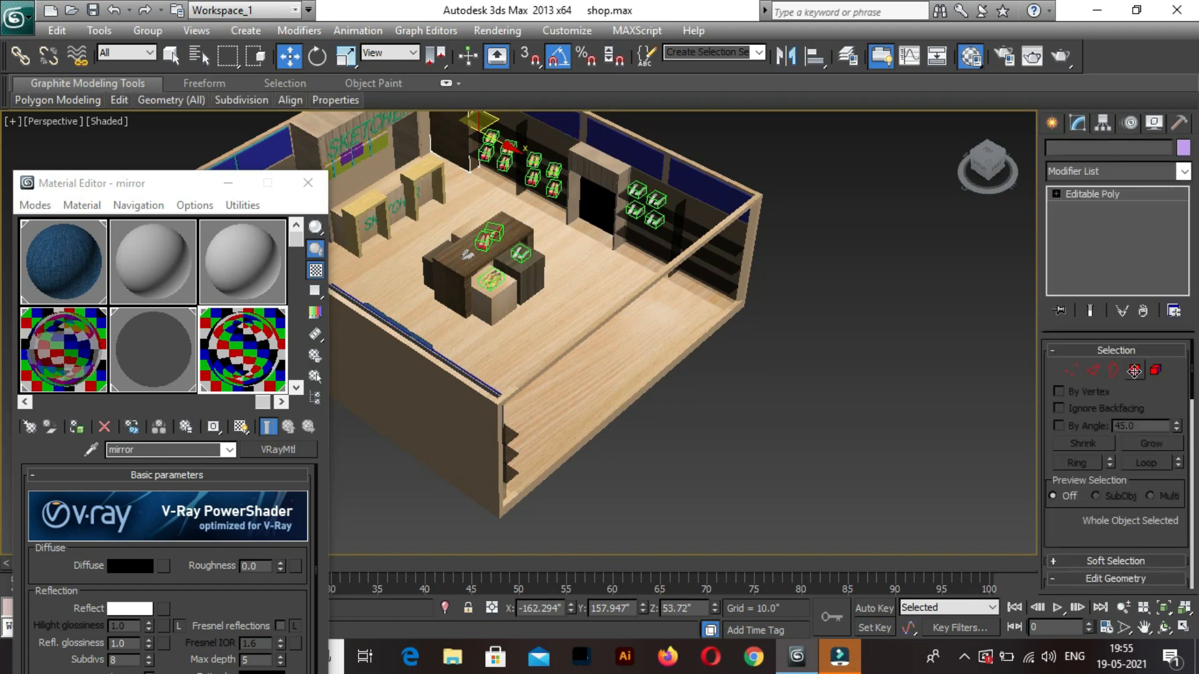
Assign the "mirror" material to only the large front polygon of the tall corner box, and deselect the box.
click(1134, 371)
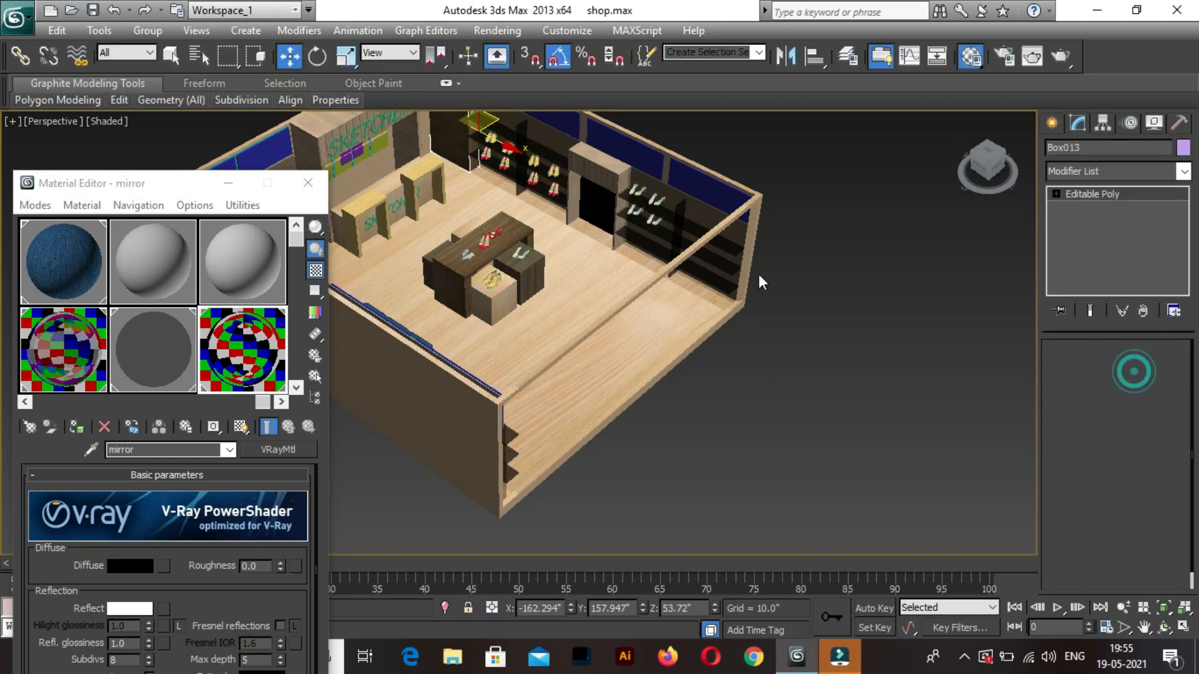
key(4)
click(447, 138)
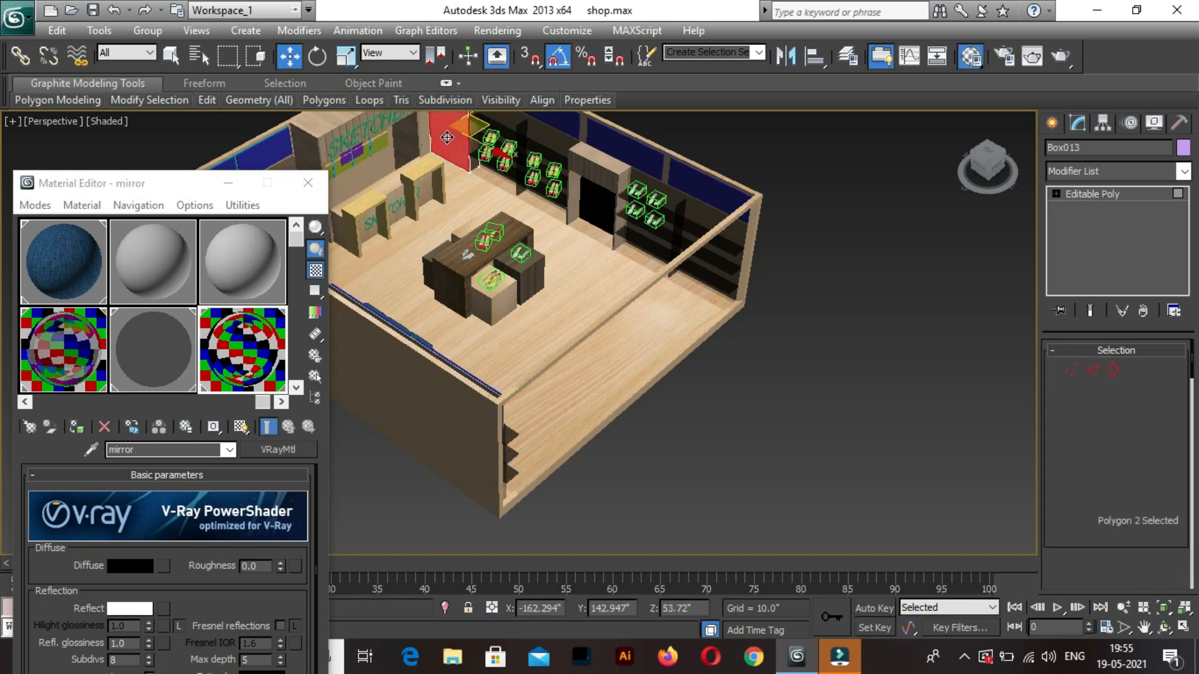
click(78, 427)
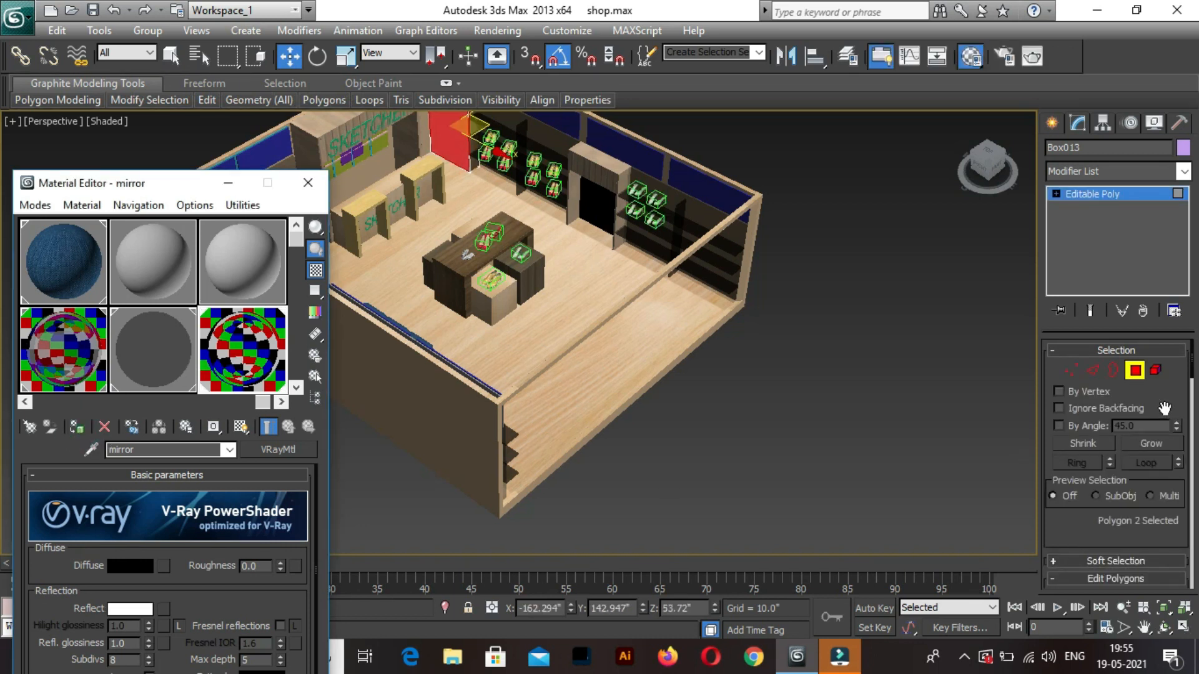
click(1137, 374)
click(924, 358)
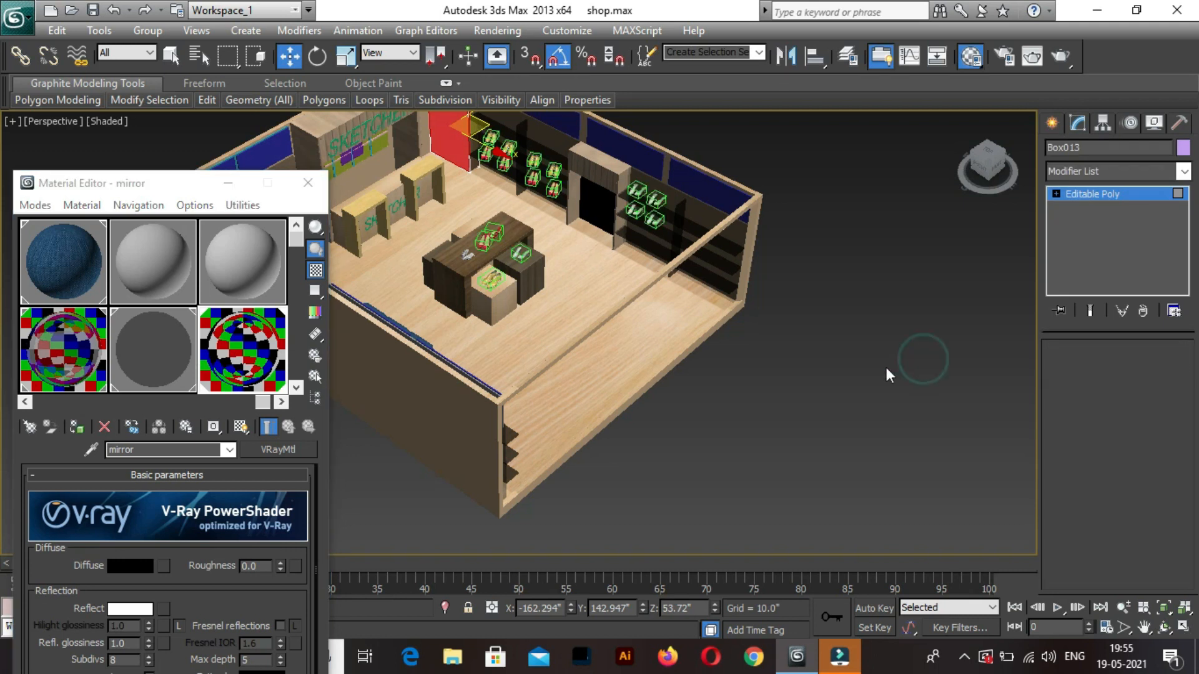
click(799, 389)
Examine the mirrored corner box and the blue upper wall panels, selecting the wall structure that frames them.
middle_drag(806, 426, 809, 455)
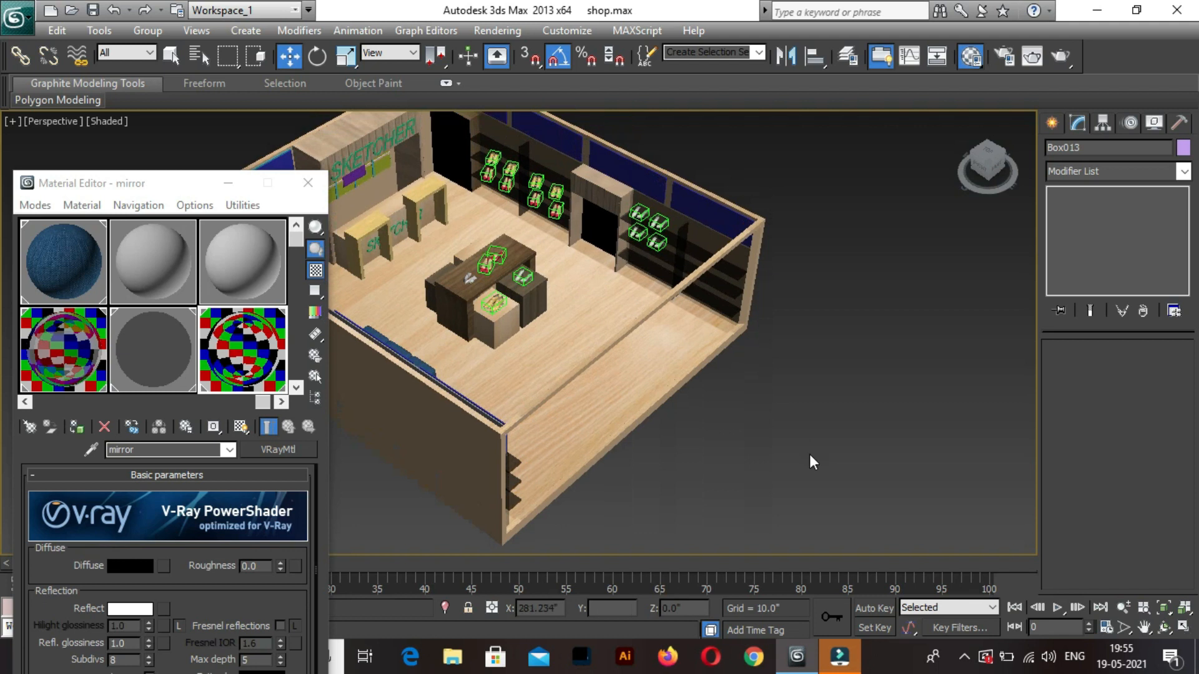
middle_drag(835, 380, 902, 458)
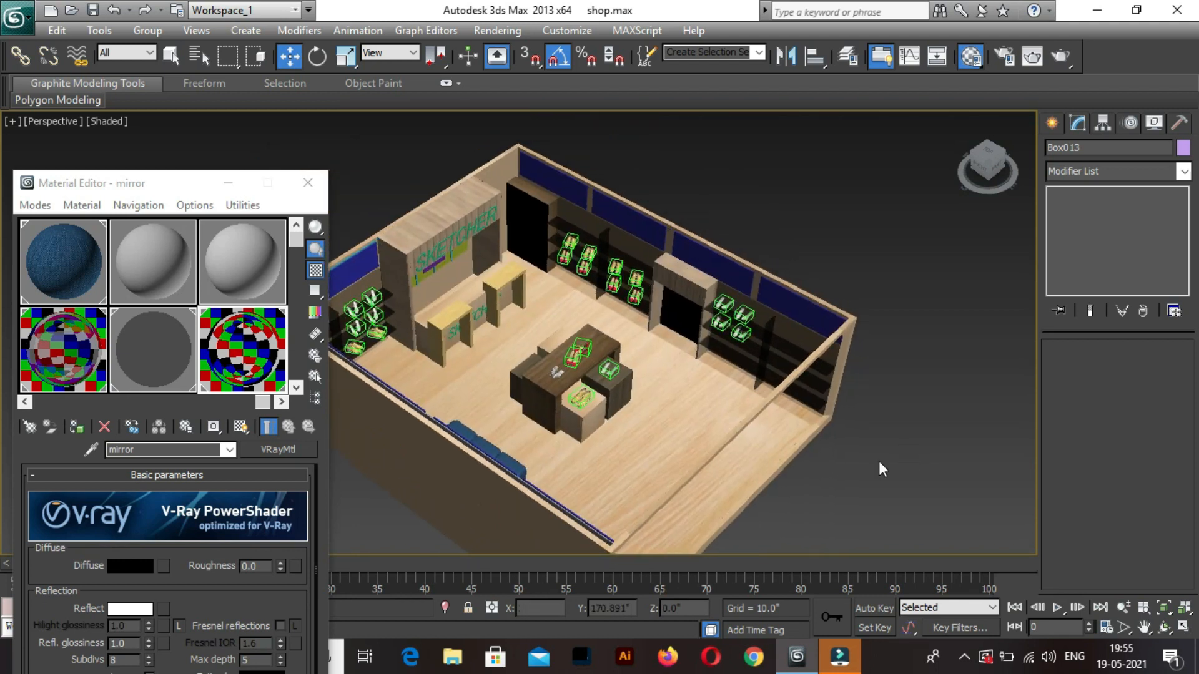
scroll(475, 330, up, 5)
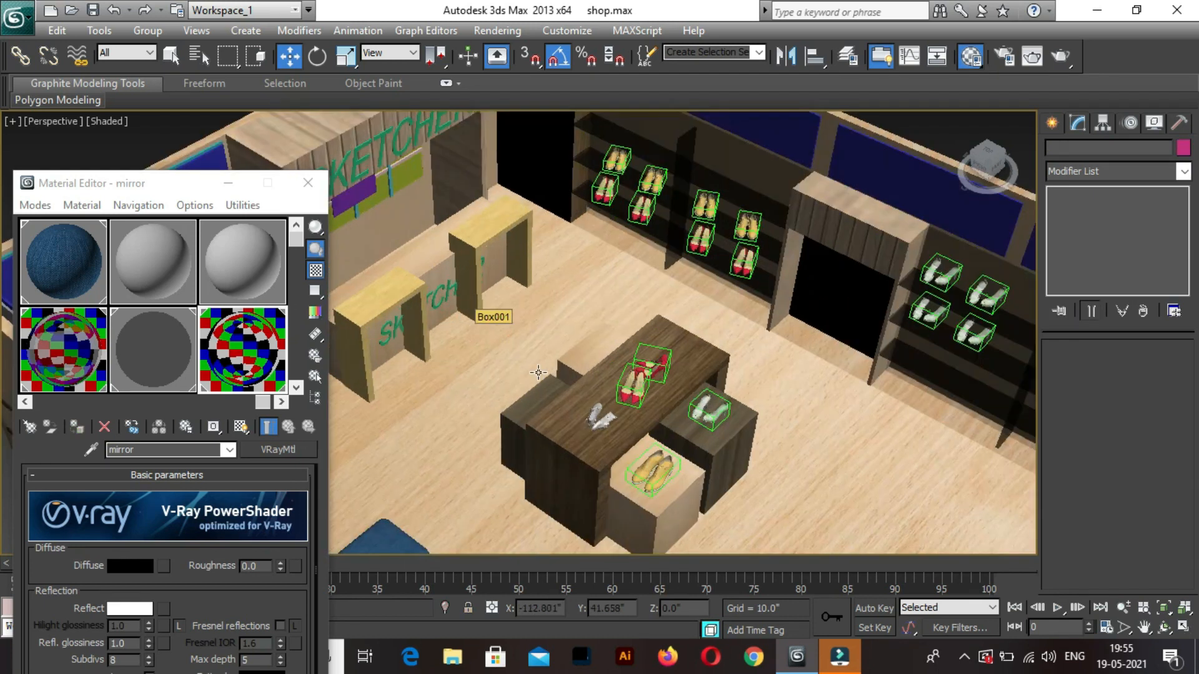
click(526, 339)
scroll(523, 323, down, 6)
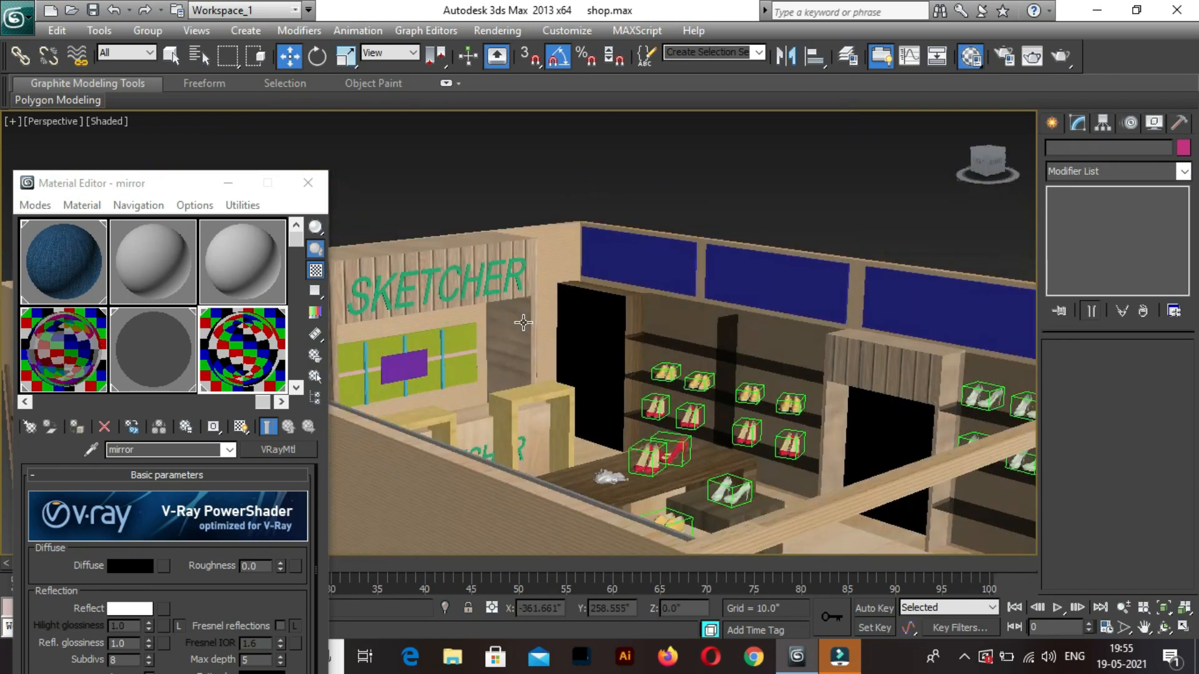
click(701, 253)
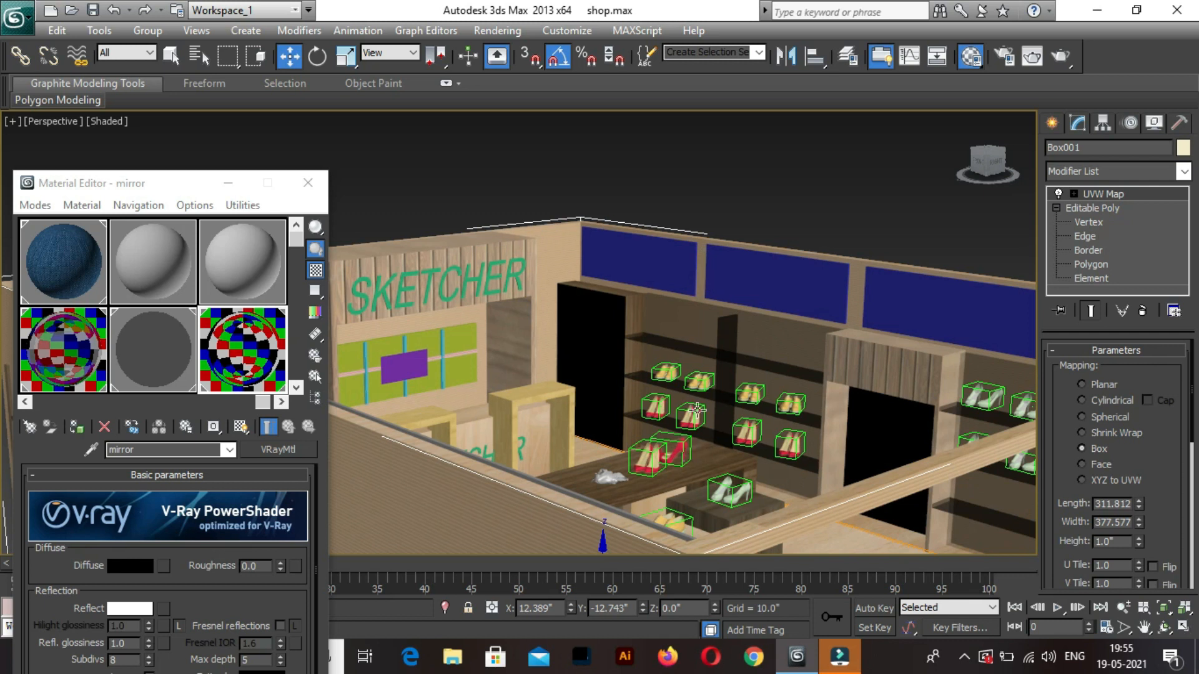
click(703, 248)
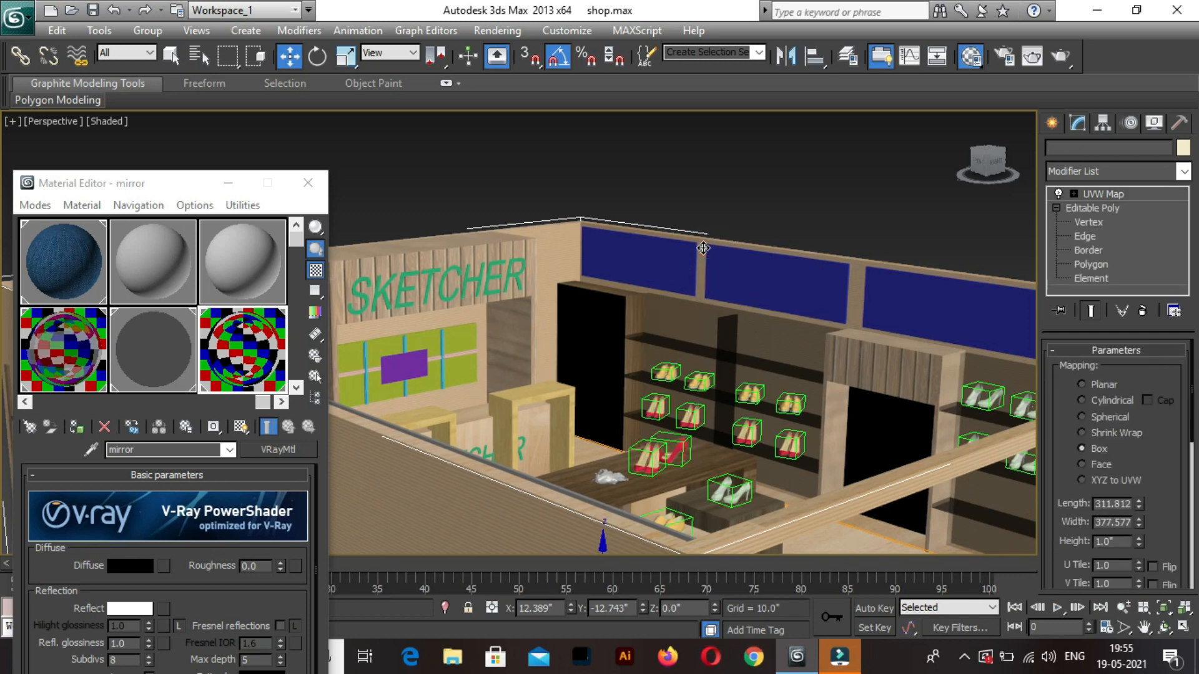
scroll(703, 248, up, 6)
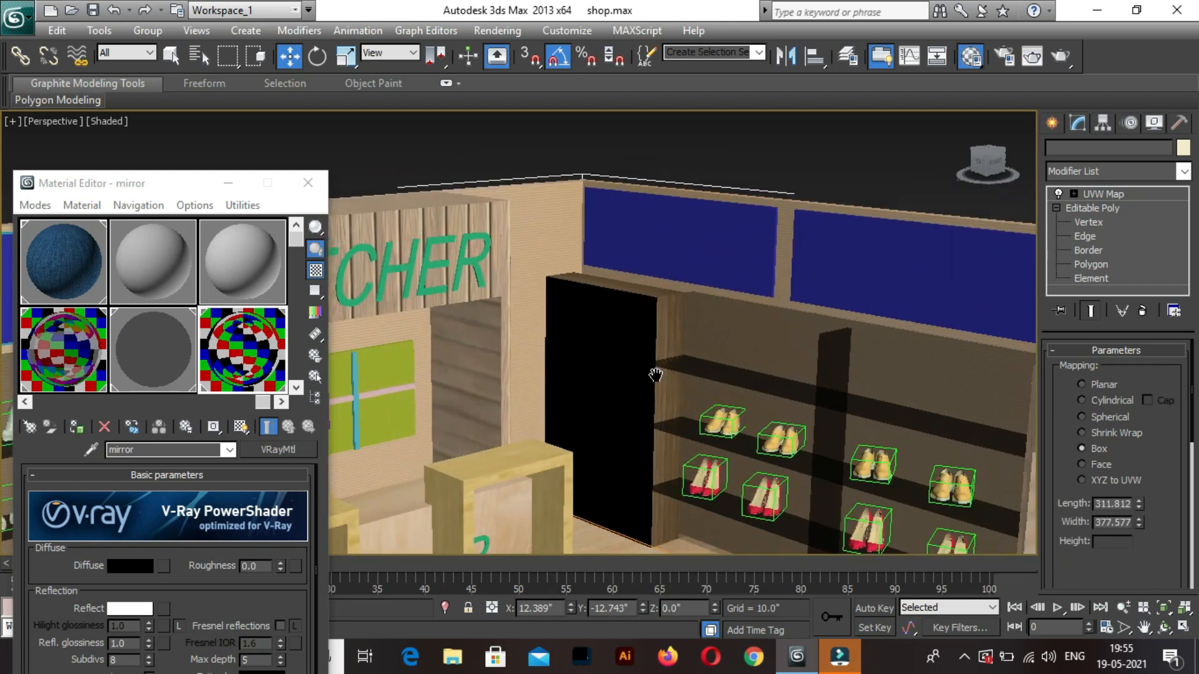
middle_drag(656, 374, 642, 378)
Pick the unused grey "05 - Default" V-Ray material sample and rename it "wall paint".
click(284, 403)
click(283, 403)
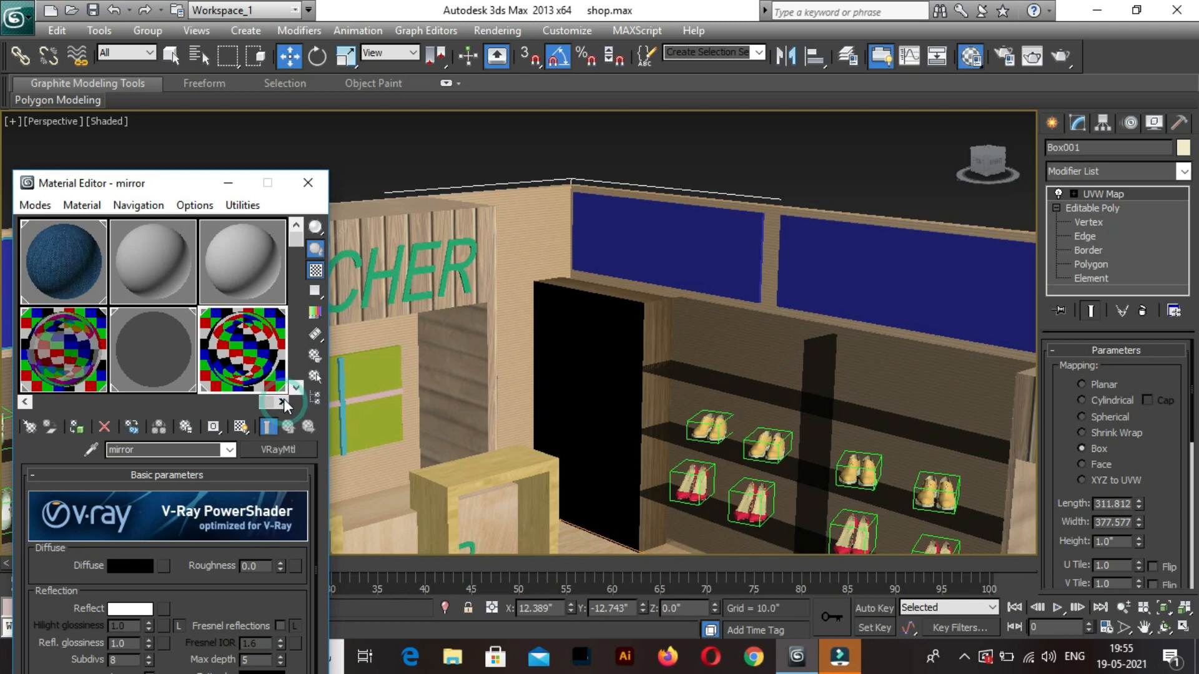
click(246, 278)
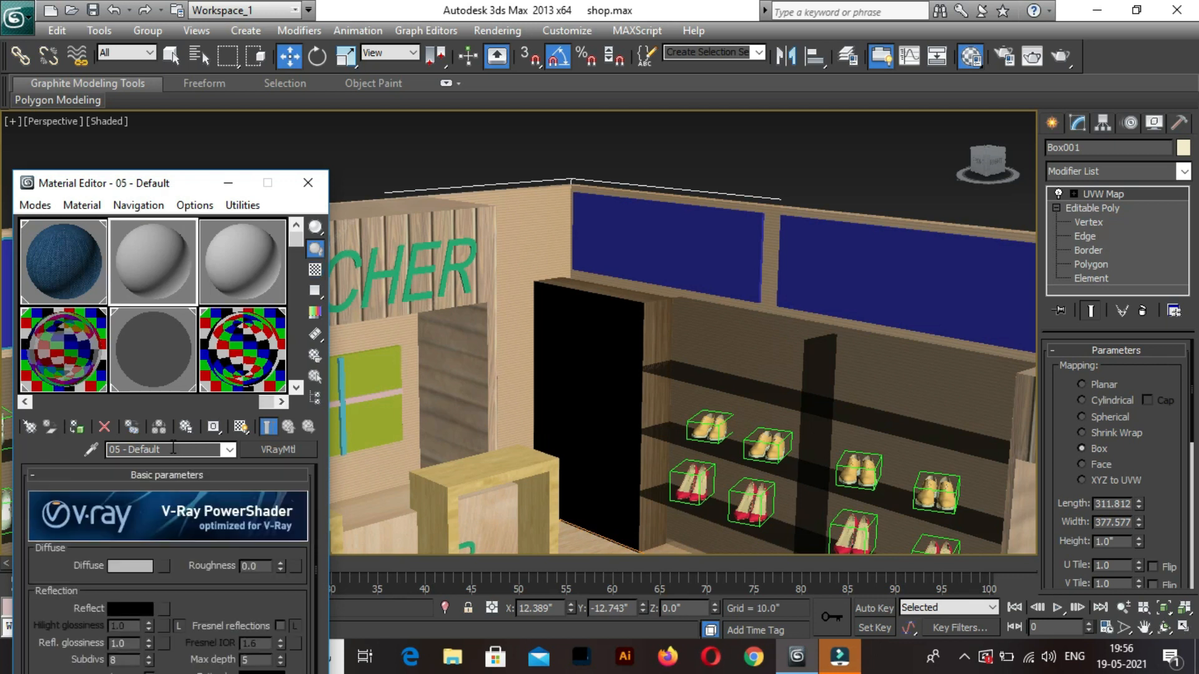
drag(173, 448, 88, 454)
text(wall paint)
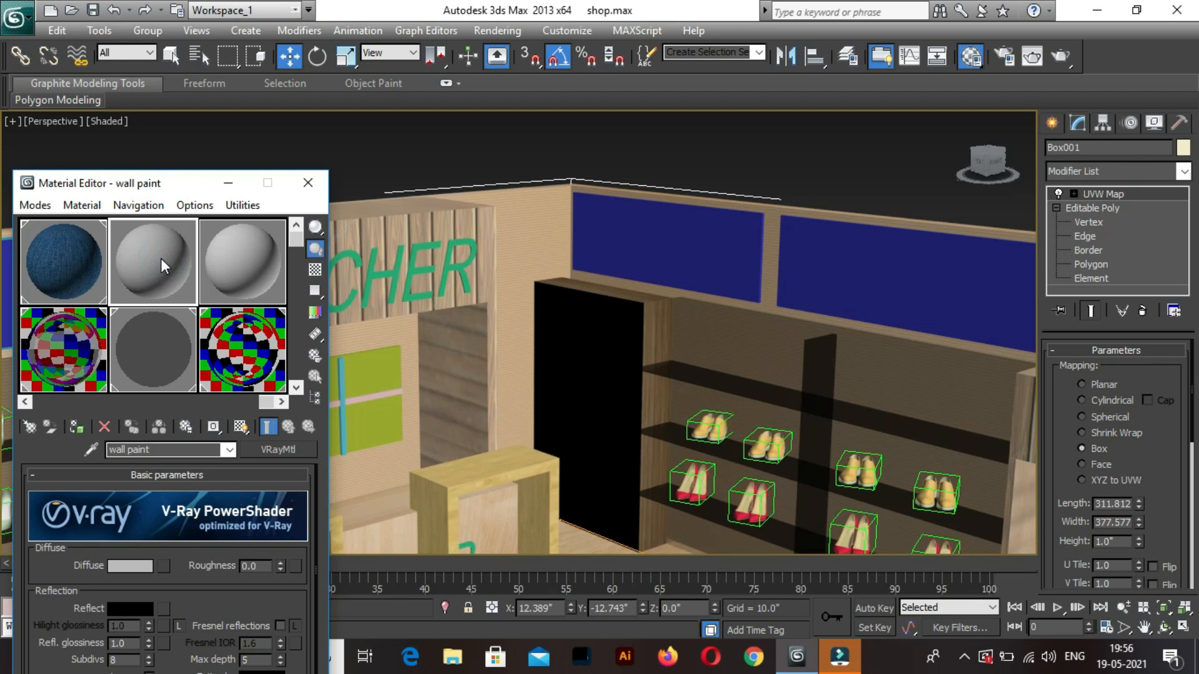
Set the "wall paint" diffuse colour to pure white (255) and assign the material to the shop's wall structure.
click(130, 565)
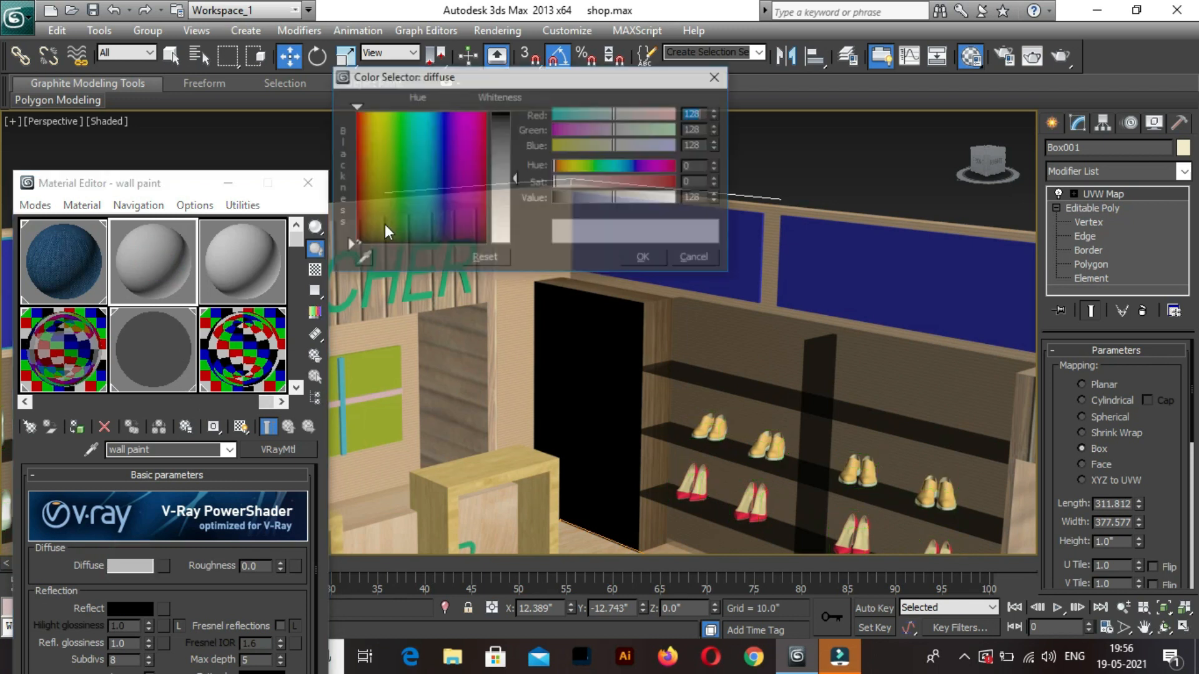
drag(516, 177, 515, 245)
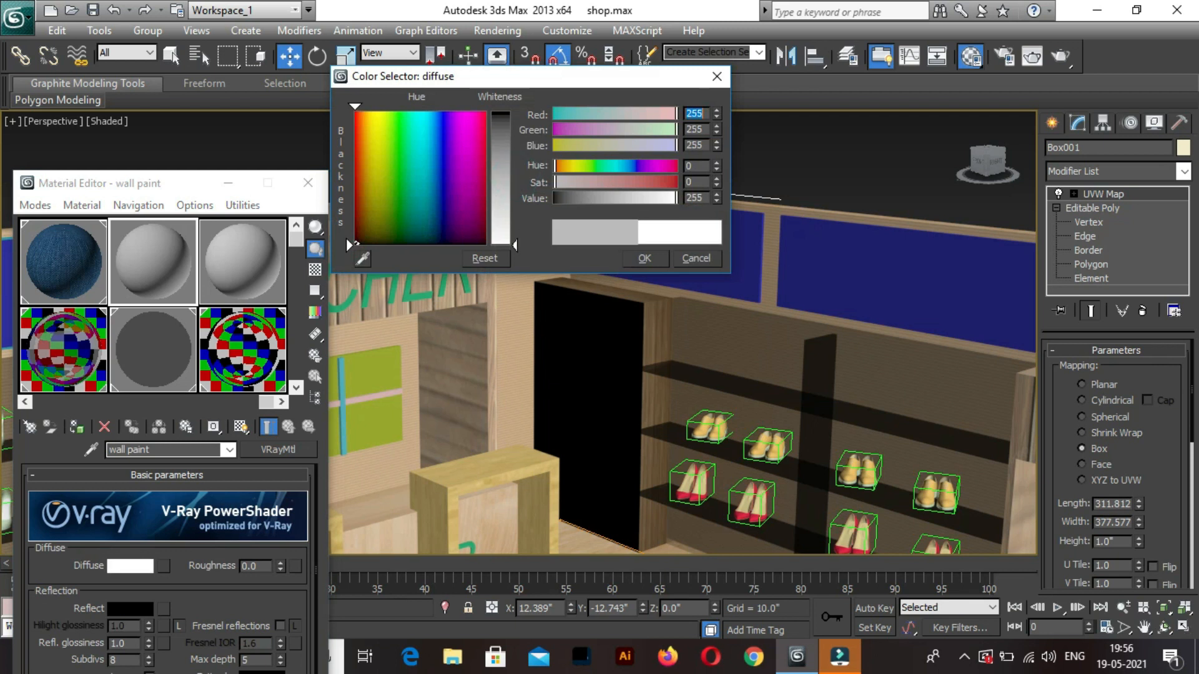
click(661, 258)
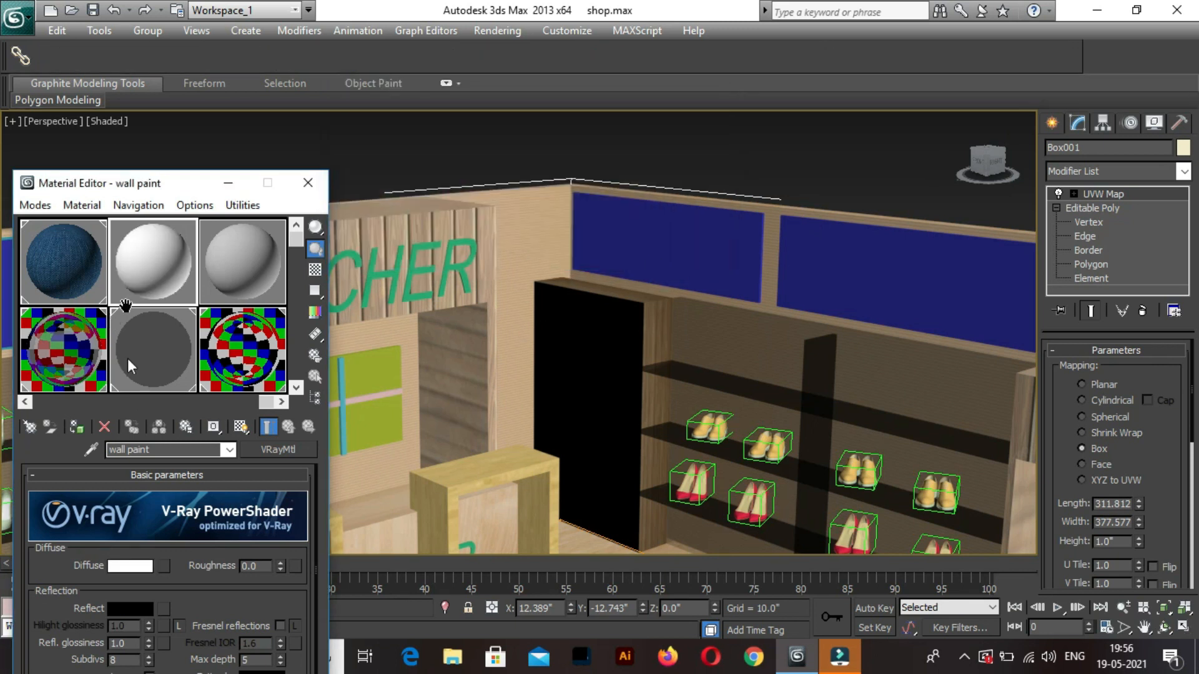
click(77, 427)
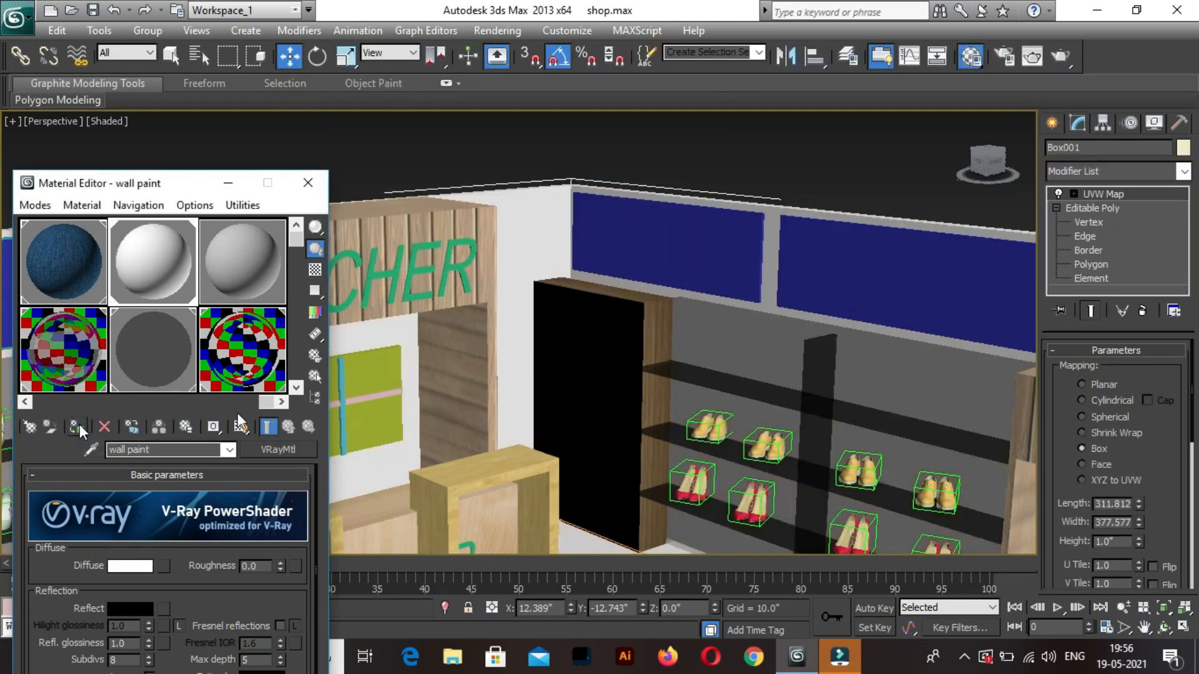
Assign the existing "Floor" material to only the floor polygon of the wall structure, and deselect the structure.
scroll(776, 270, down, 5)
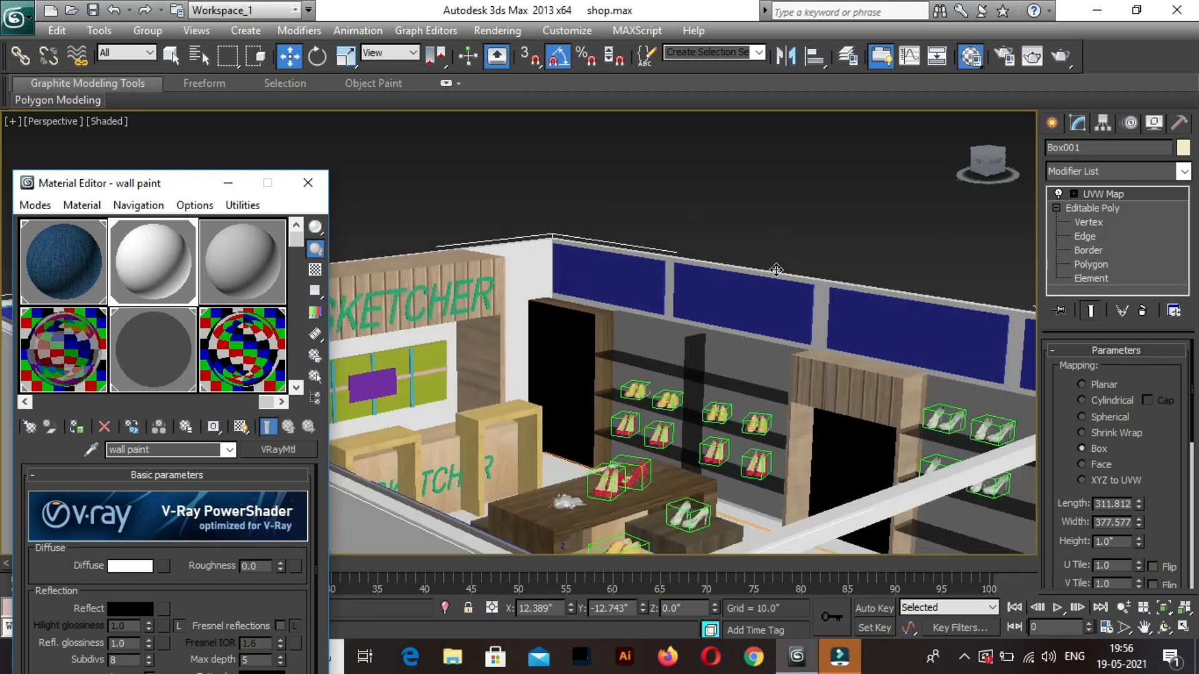
scroll(776, 270, down, 2)
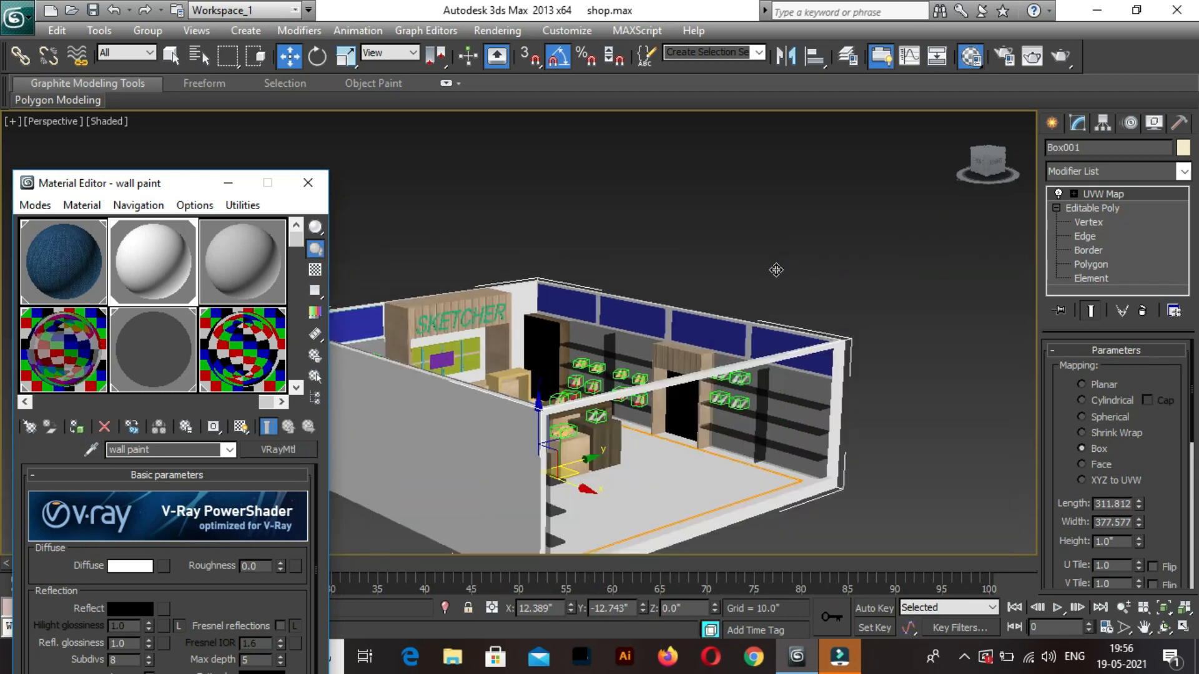
alt+middle_drag(706, 536, 709, 570)
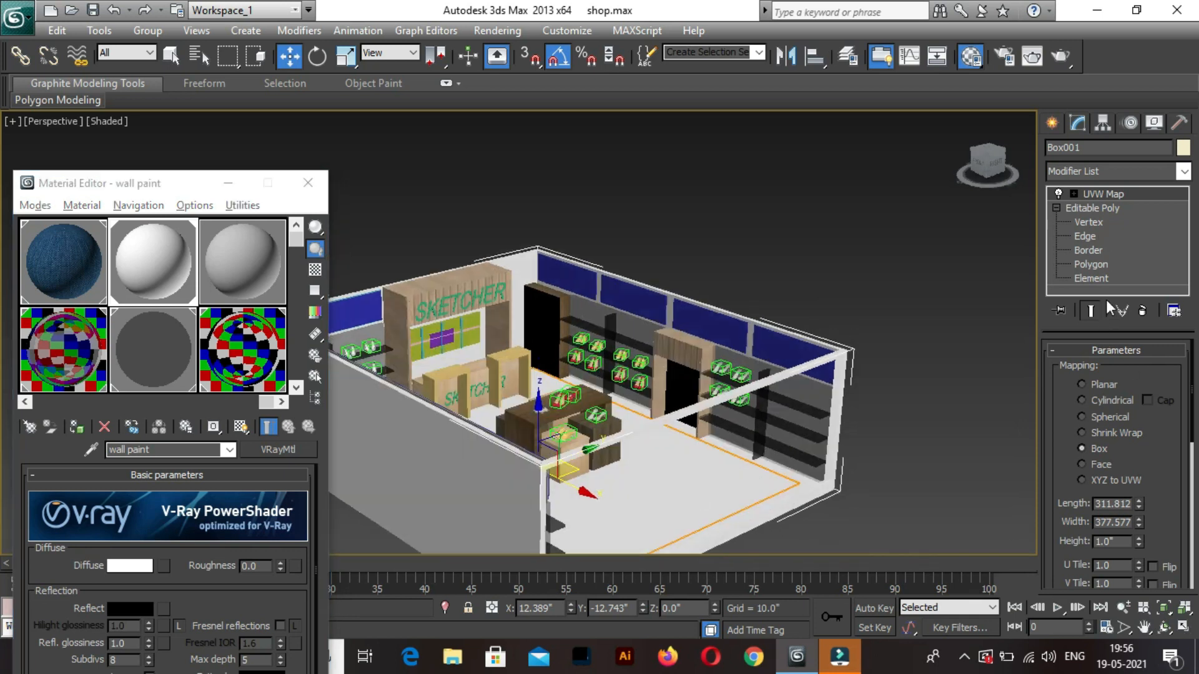
drag(264, 405, 35, 406)
click(63, 286)
click(1086, 265)
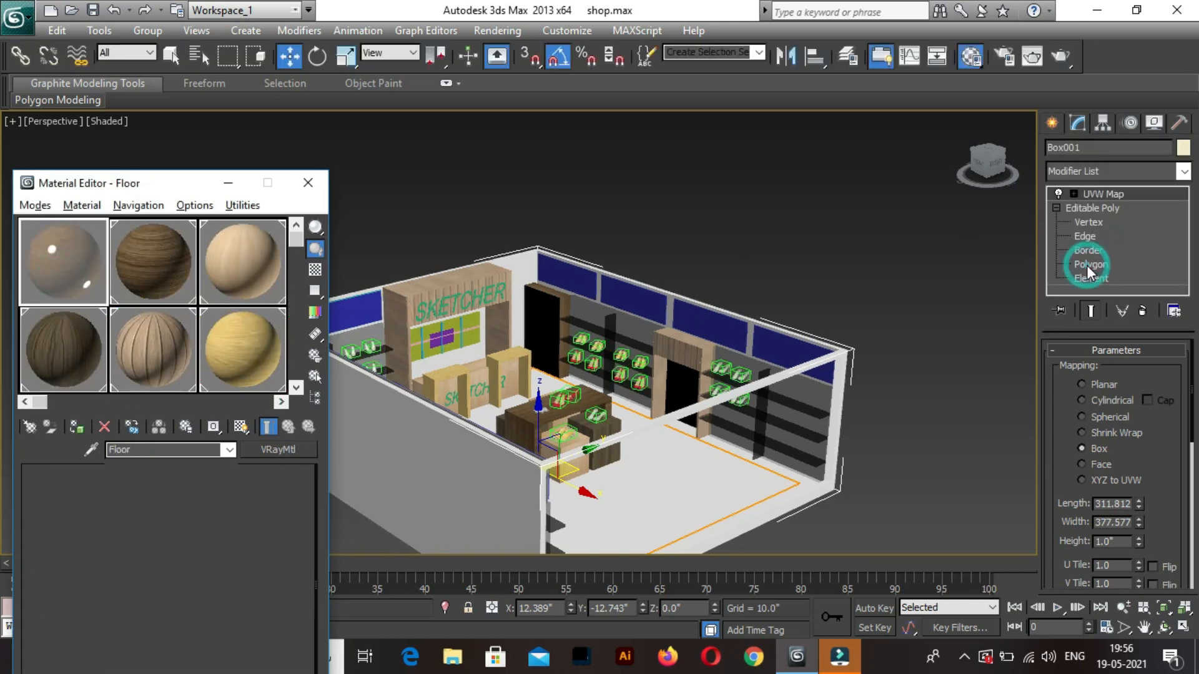
click(1089, 265)
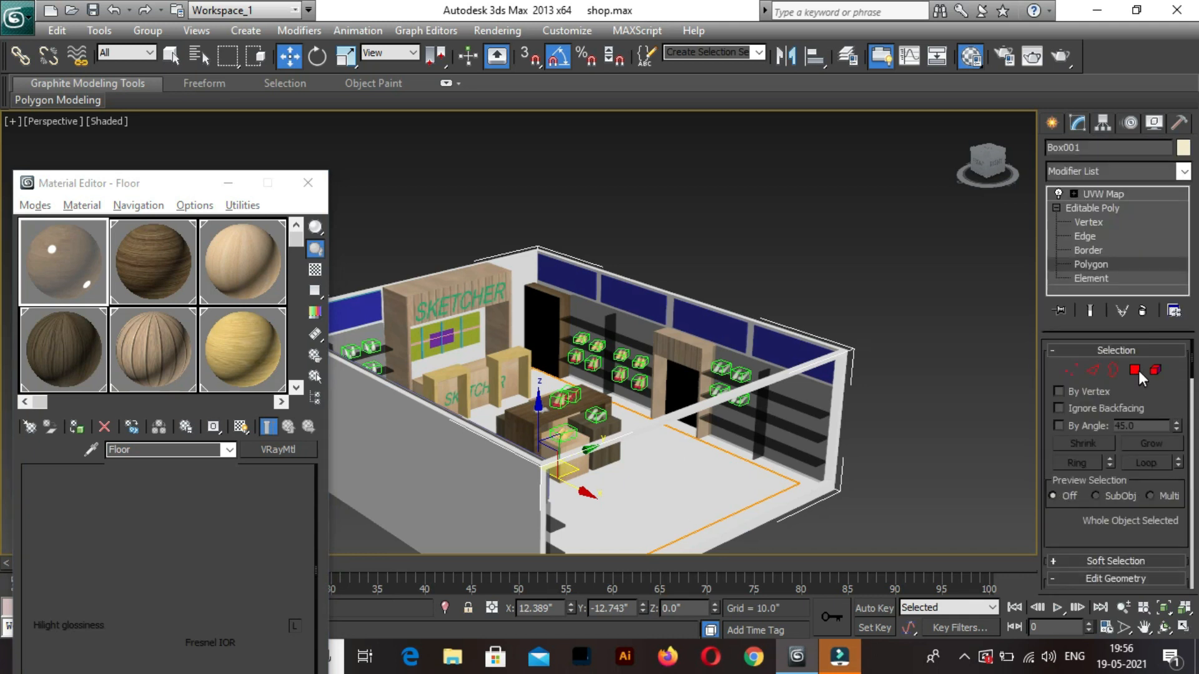
click(1135, 370)
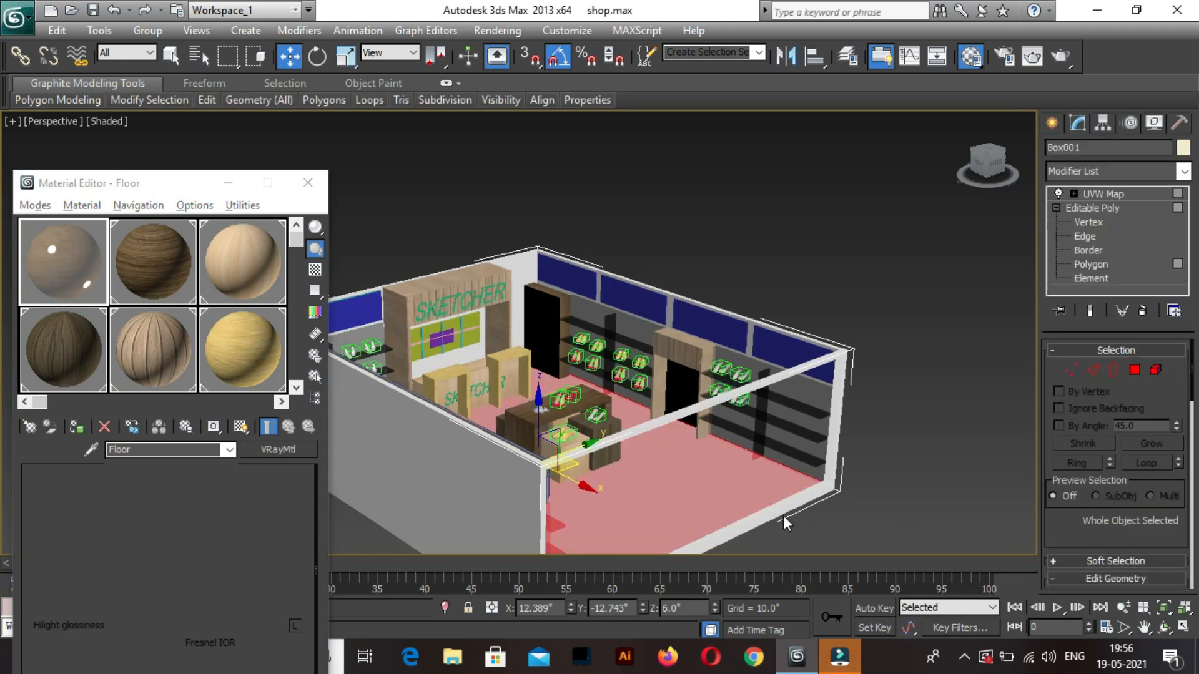
click(1136, 370)
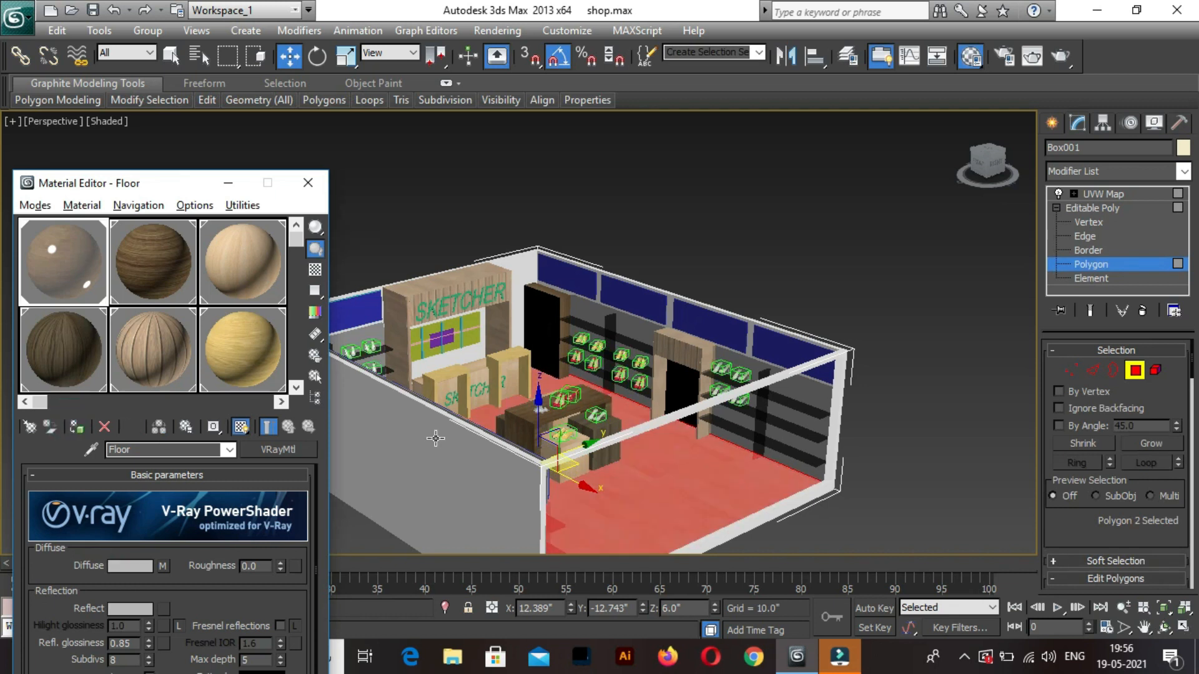
click(1139, 373)
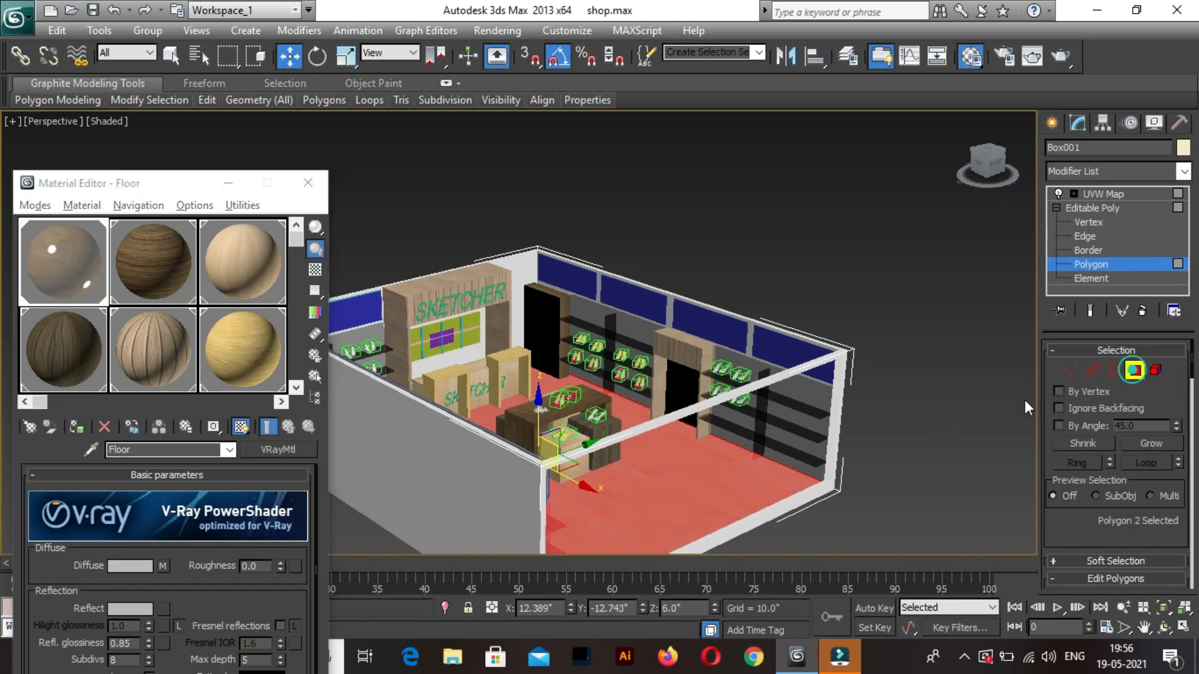
click(920, 408)
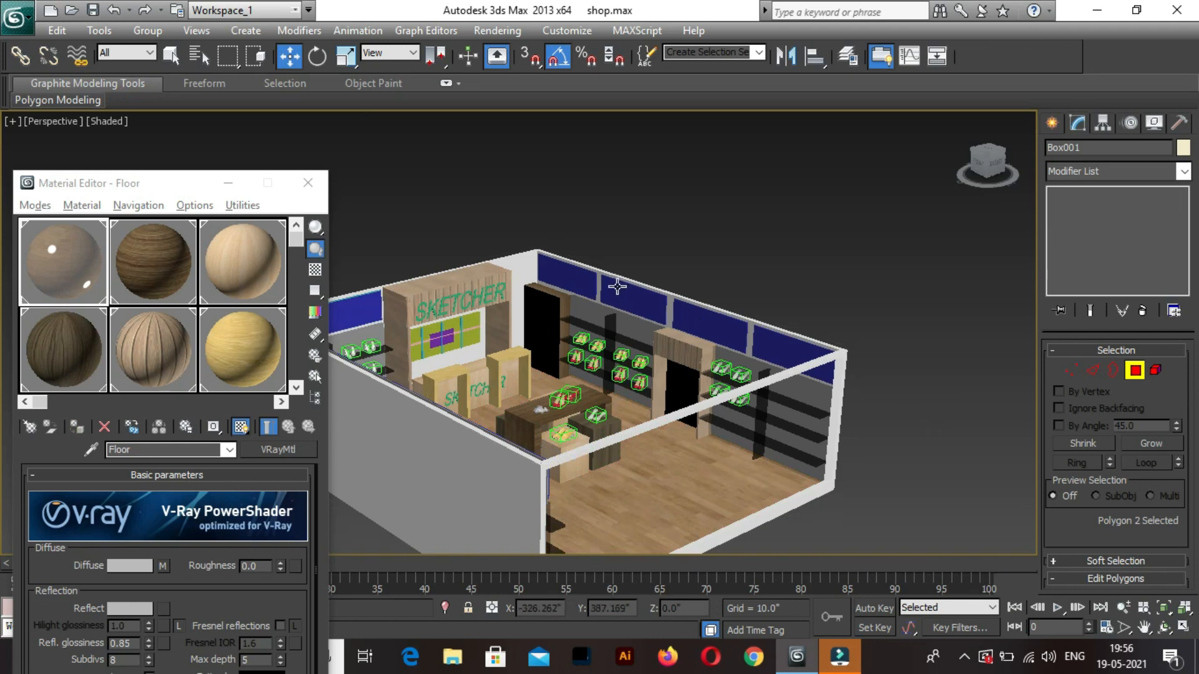
Examine the shop interior from several sides, checking the painted walls, wood floor, shelves and blue upper panels.
scroll(649, 275, up, 5)
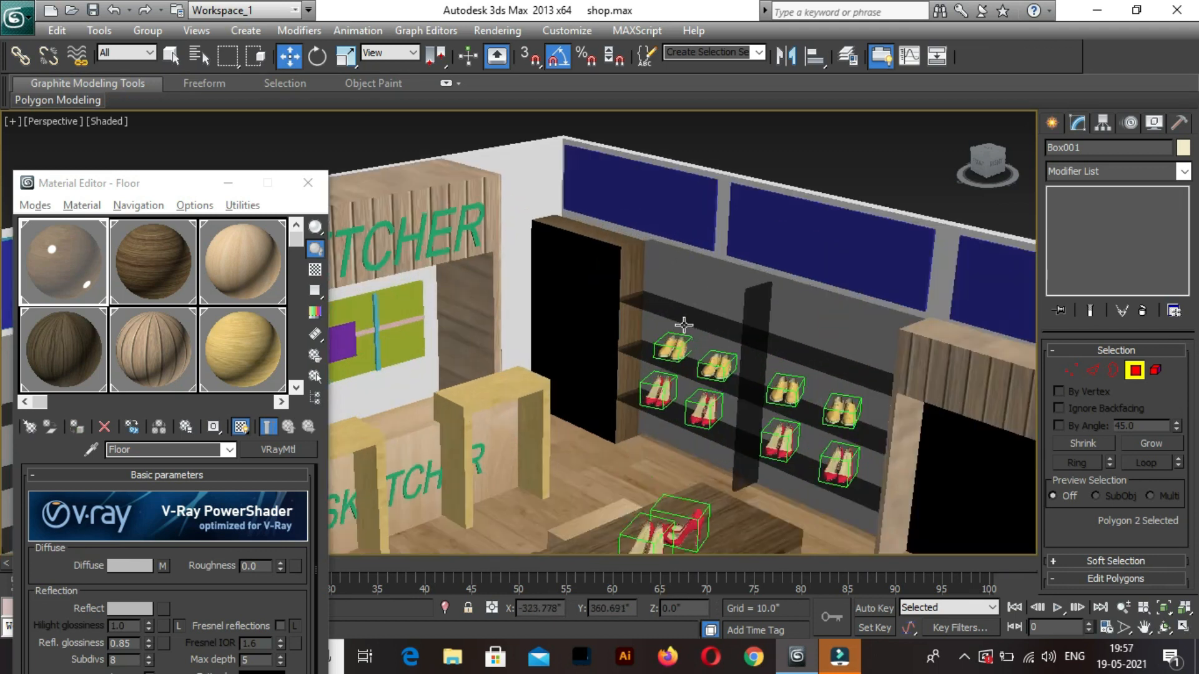
scroll(684, 324, up, 2)
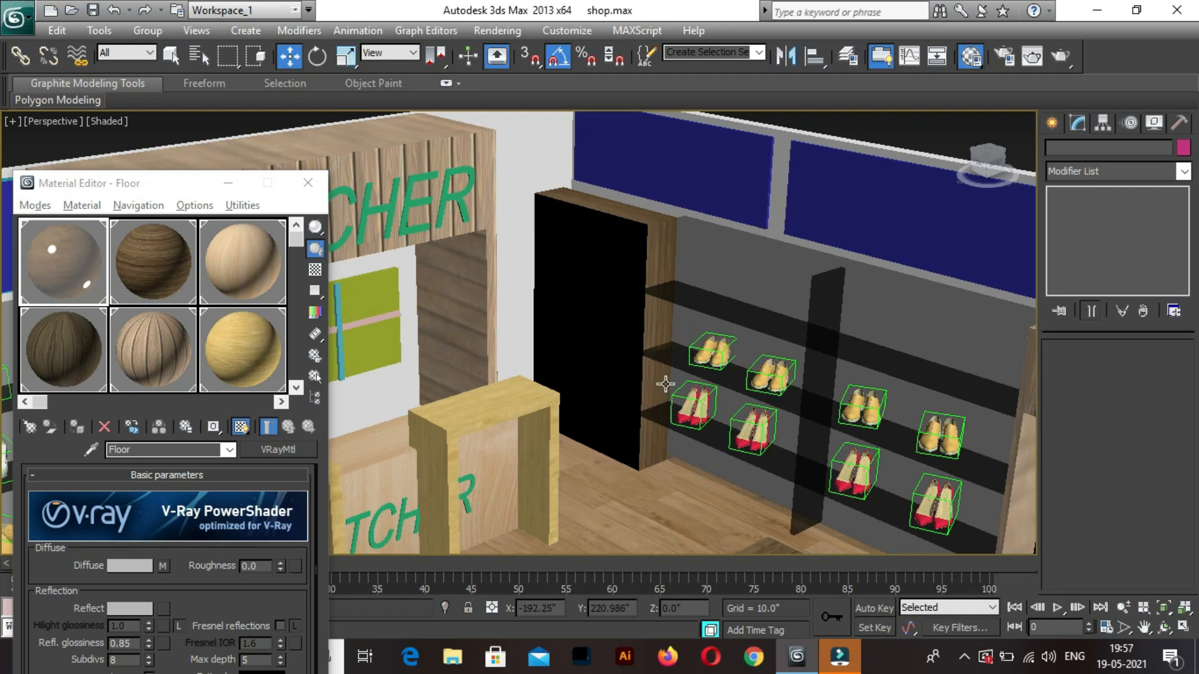
scroll(666, 385, down, 1)
scroll(666, 385, down, 3)
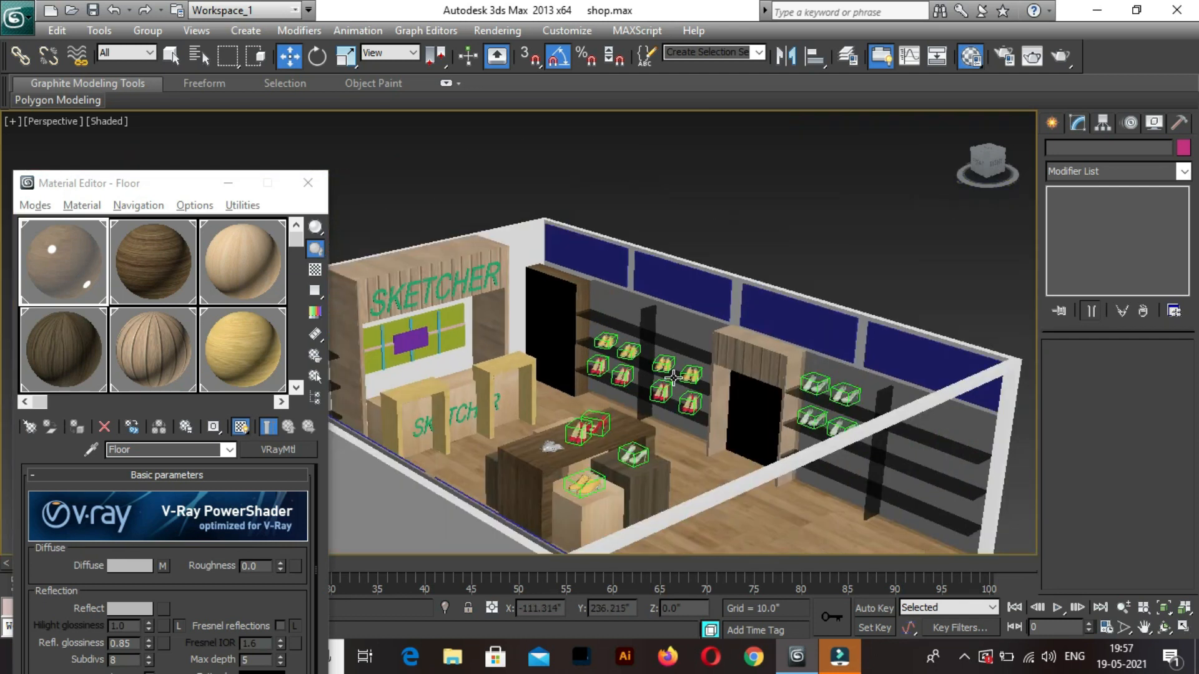
mouse_move(821, 307)
middle_down()
mouse_move(855, 287)
mouse_move(839, 300)
middle_up()
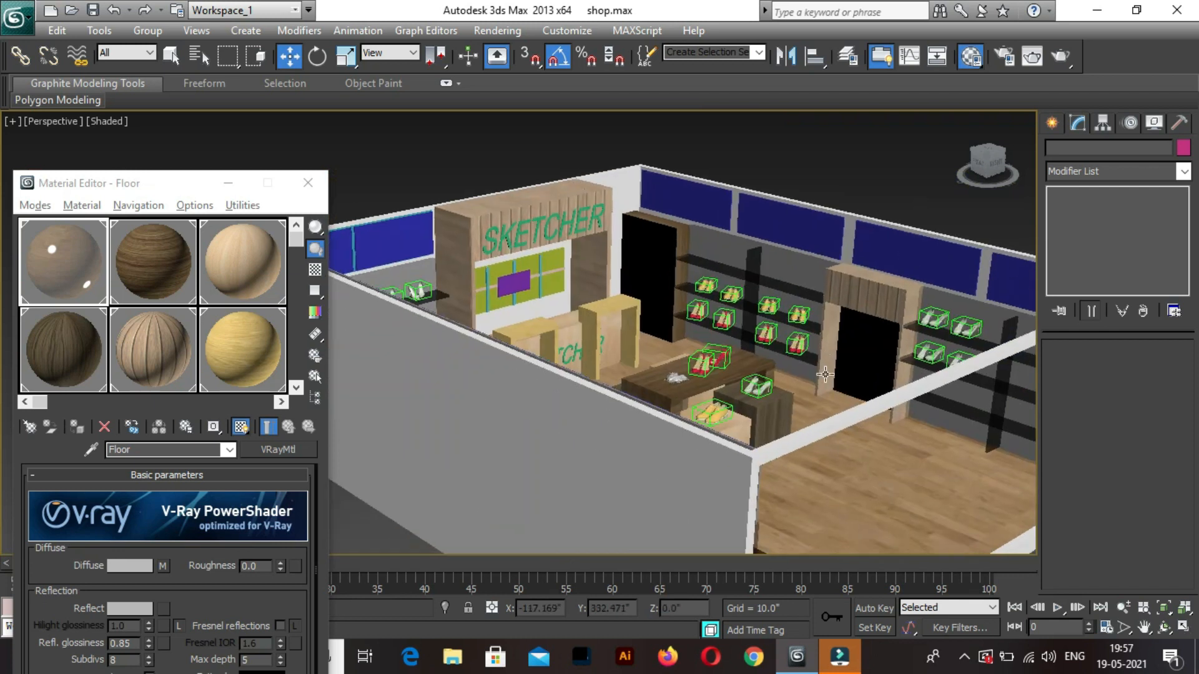
alt+middle_drag(627, 417, 577, 405)
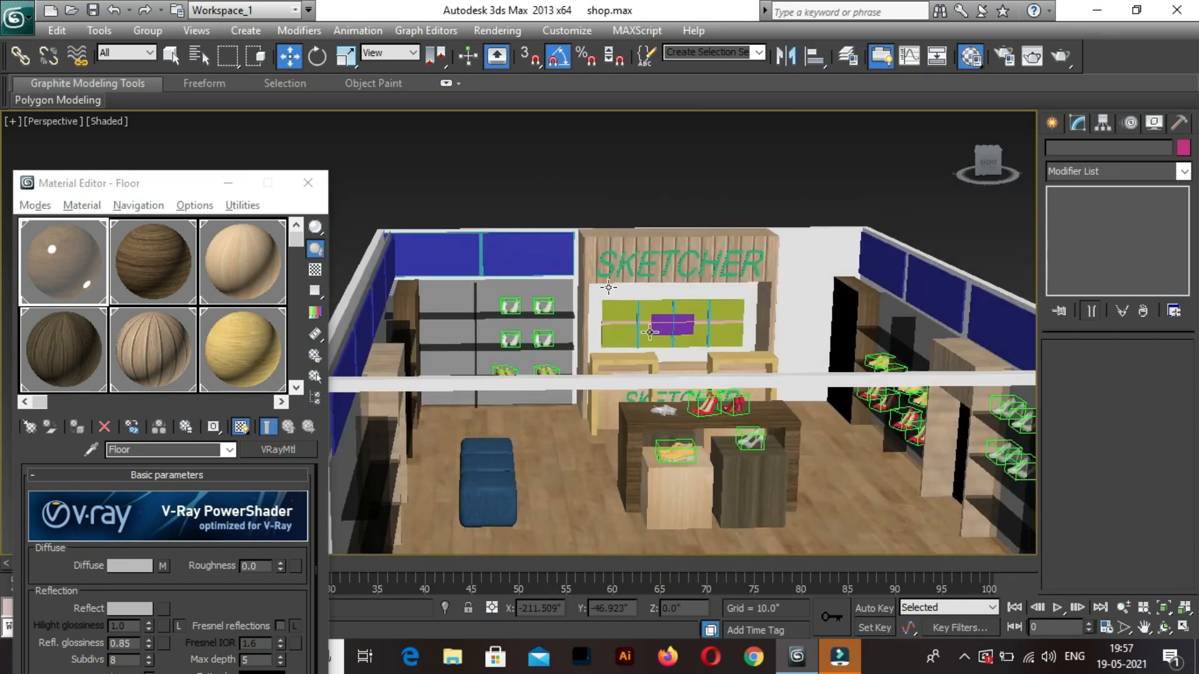
alt+middle_drag(612, 339, 475, 343)
middle_drag(624, 406, 937, 507)
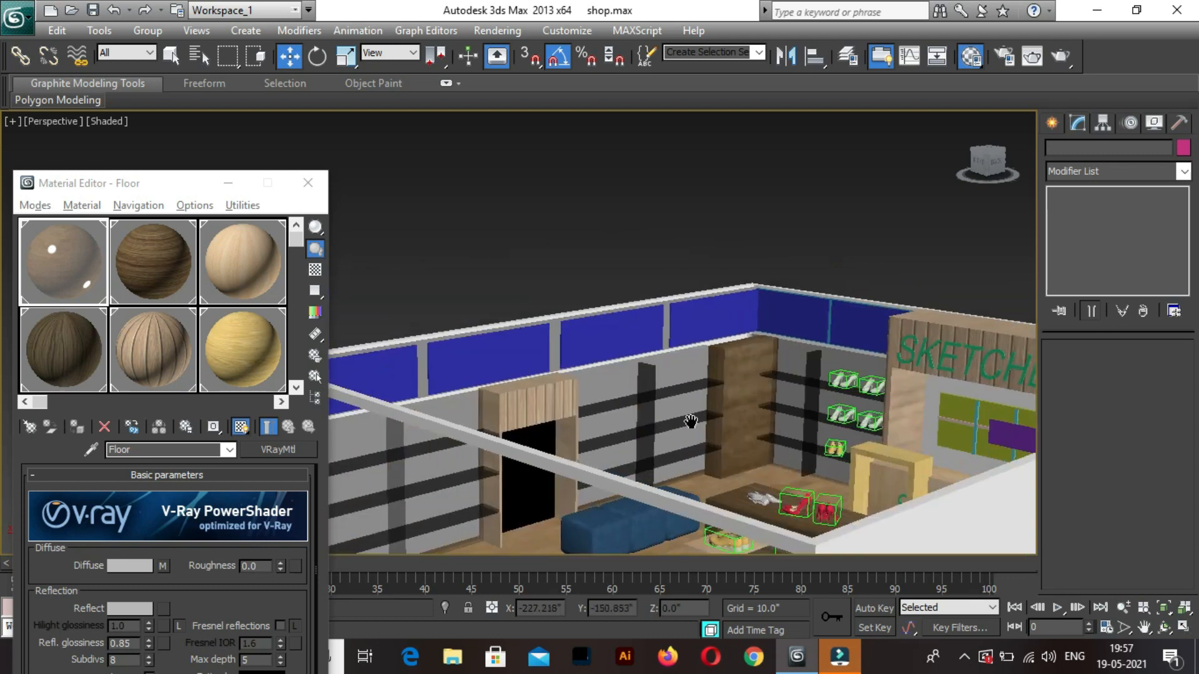
Select the long thin box behind the blue upper panels above the slatted wood frame, undoing any accidental move.
scroll(566, 342, up, 2)
scroll(568, 337, up, 2)
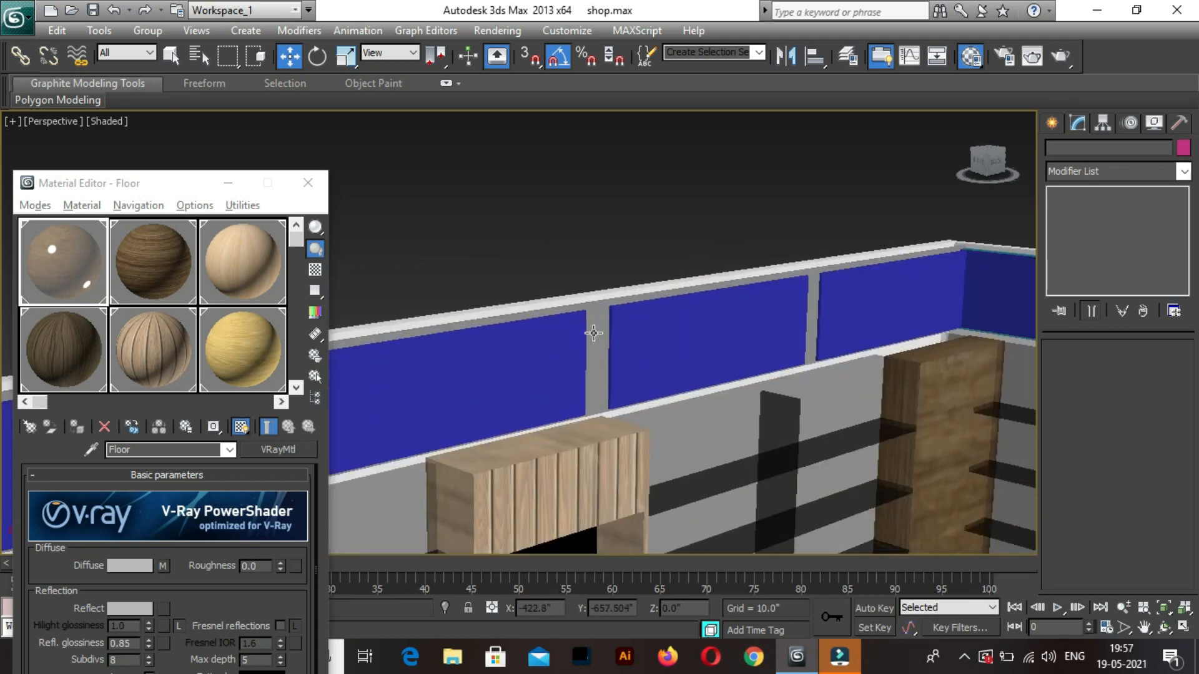
click(635, 321)
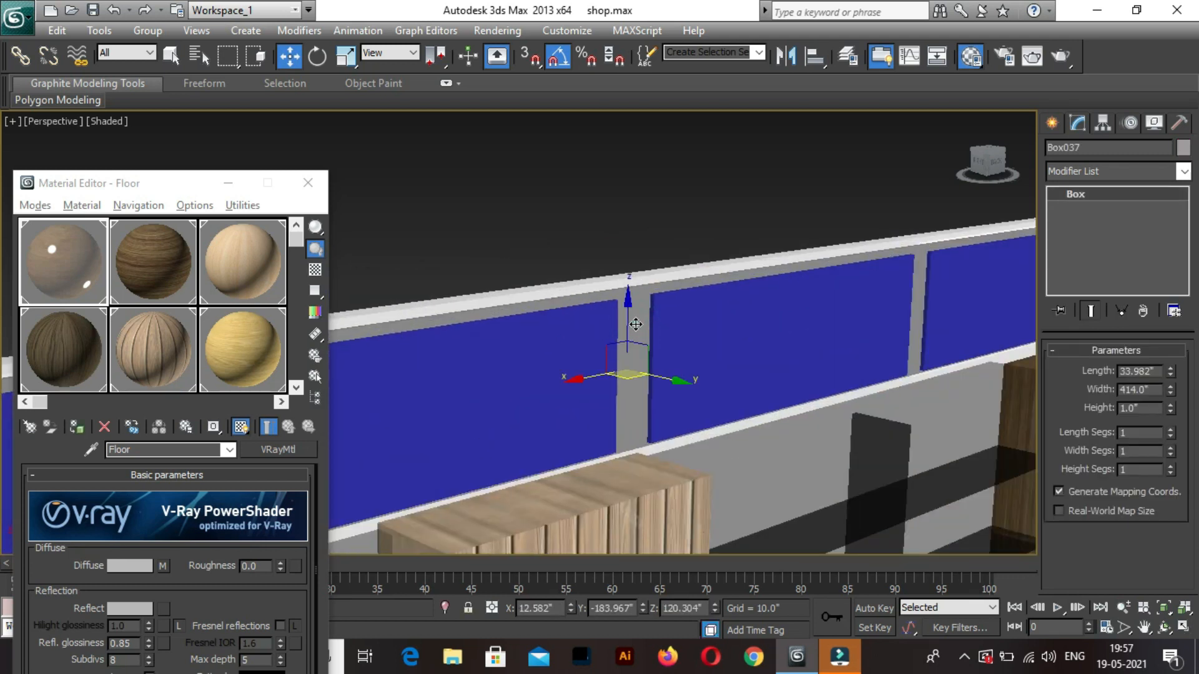
drag(680, 380, 693, 393)
key(ctrl+z)
Pick the unused "06 - Default" material sample and change its type to VRayMtl.
click(281, 403)
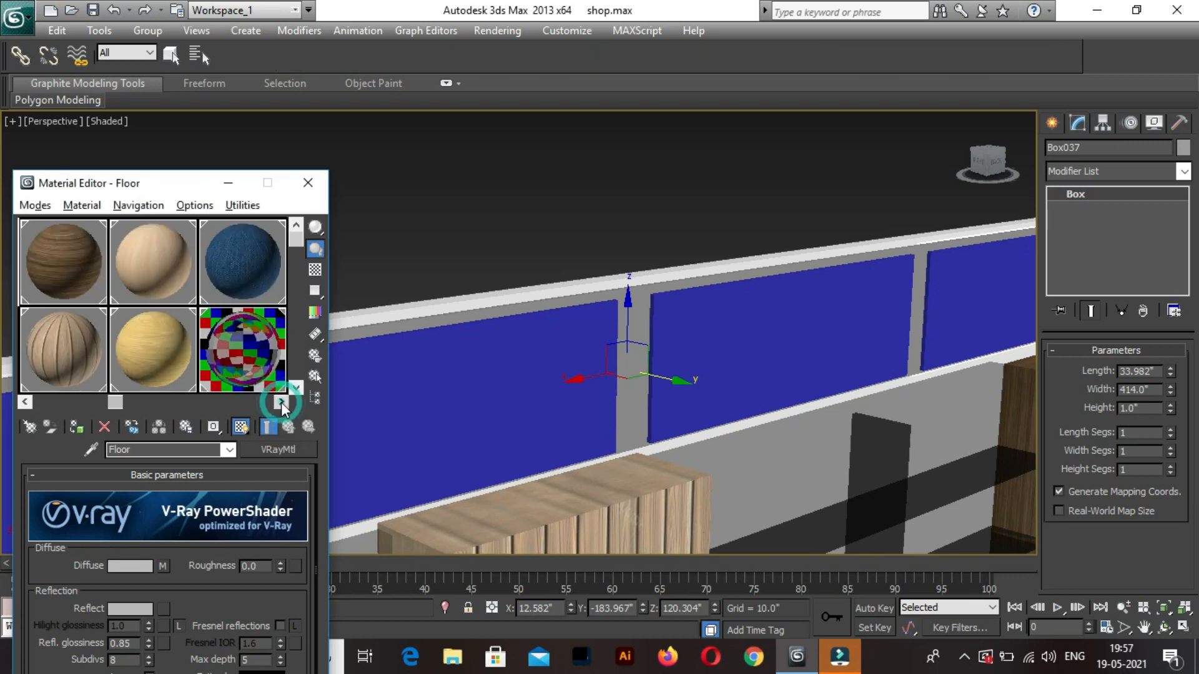
click(280, 402)
click(281, 402)
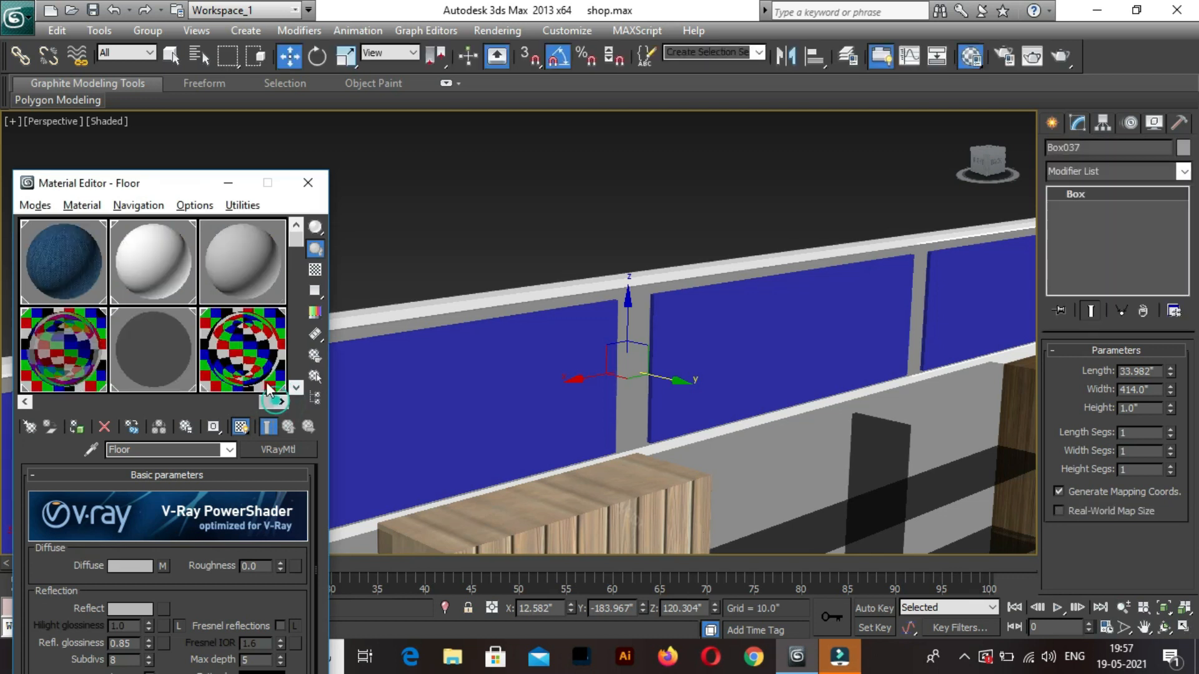
click(243, 274)
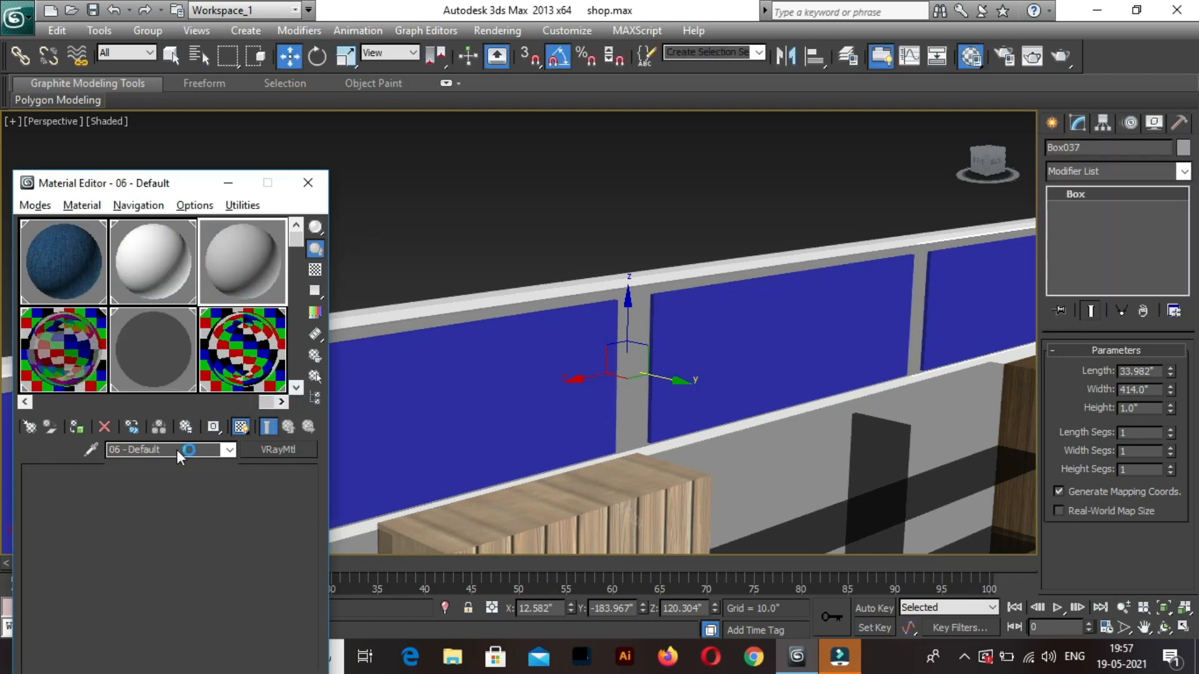
click(265, 450)
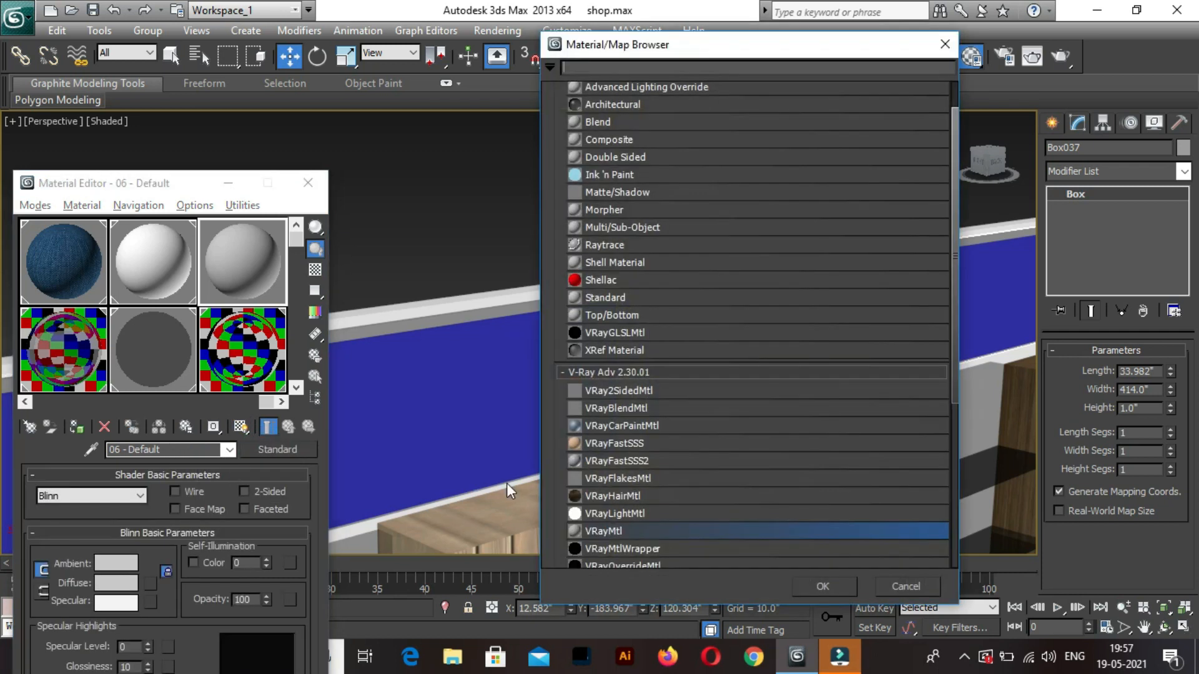
double_click(640, 532)
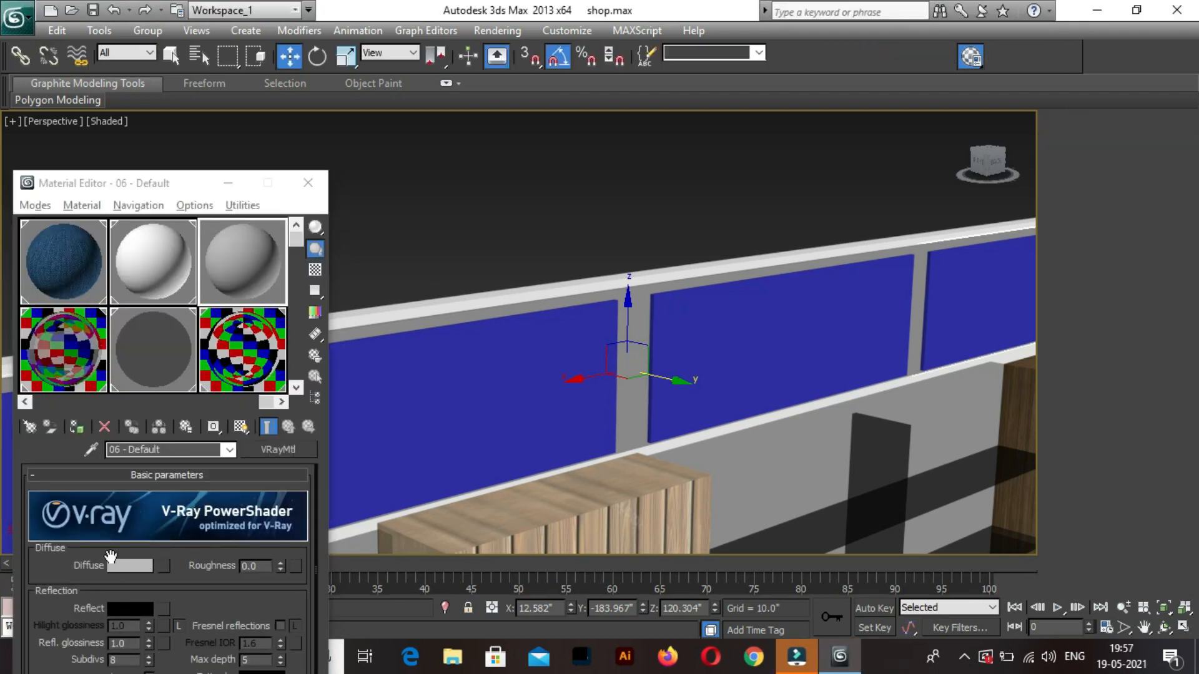
Set the diffuse colour of the "06 - Default" material to dark grey with RGB values of 37.
click(119, 566)
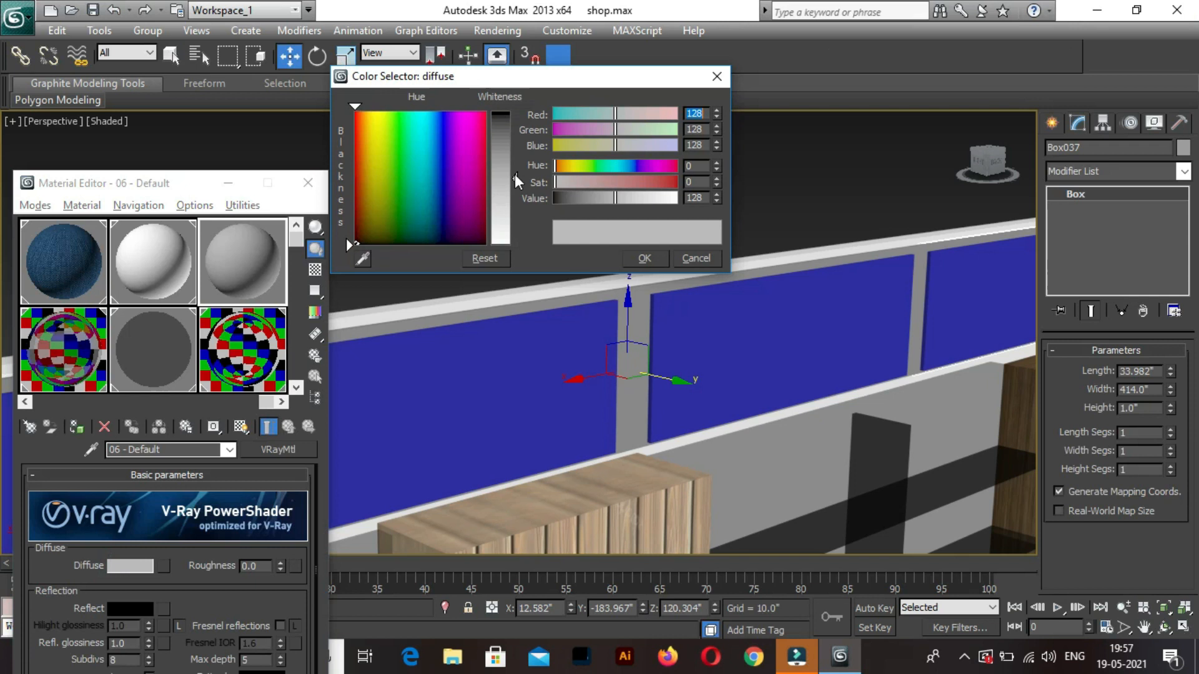
drag(515, 174, 515, 130)
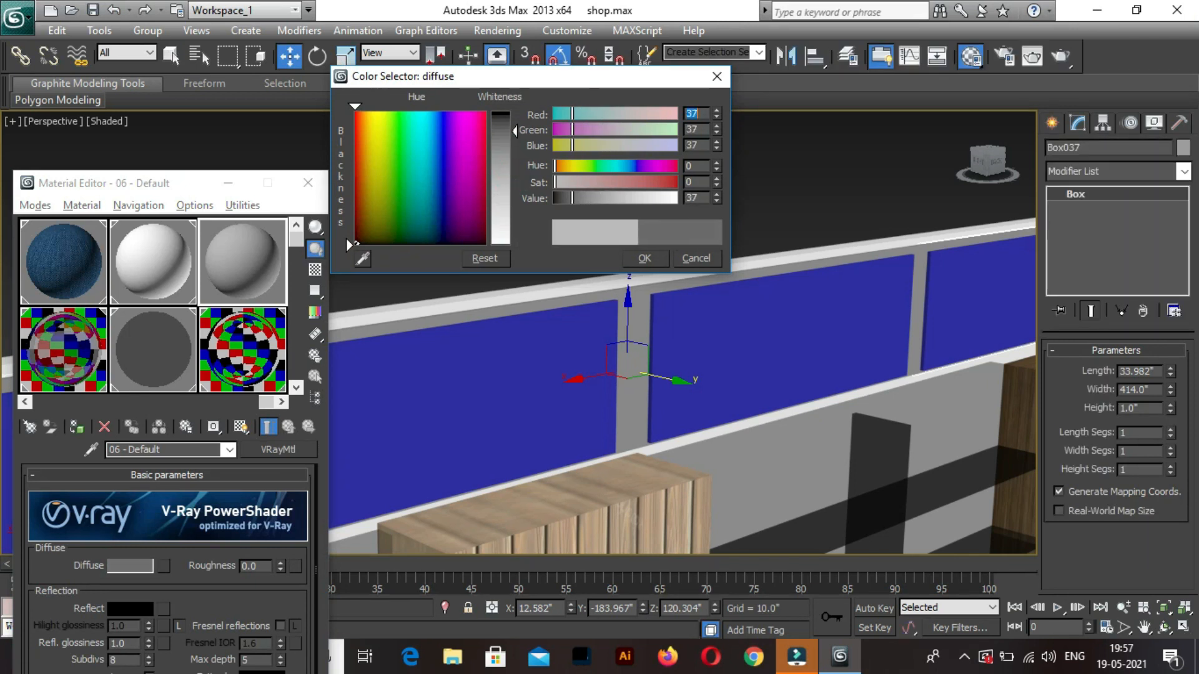
click(654, 260)
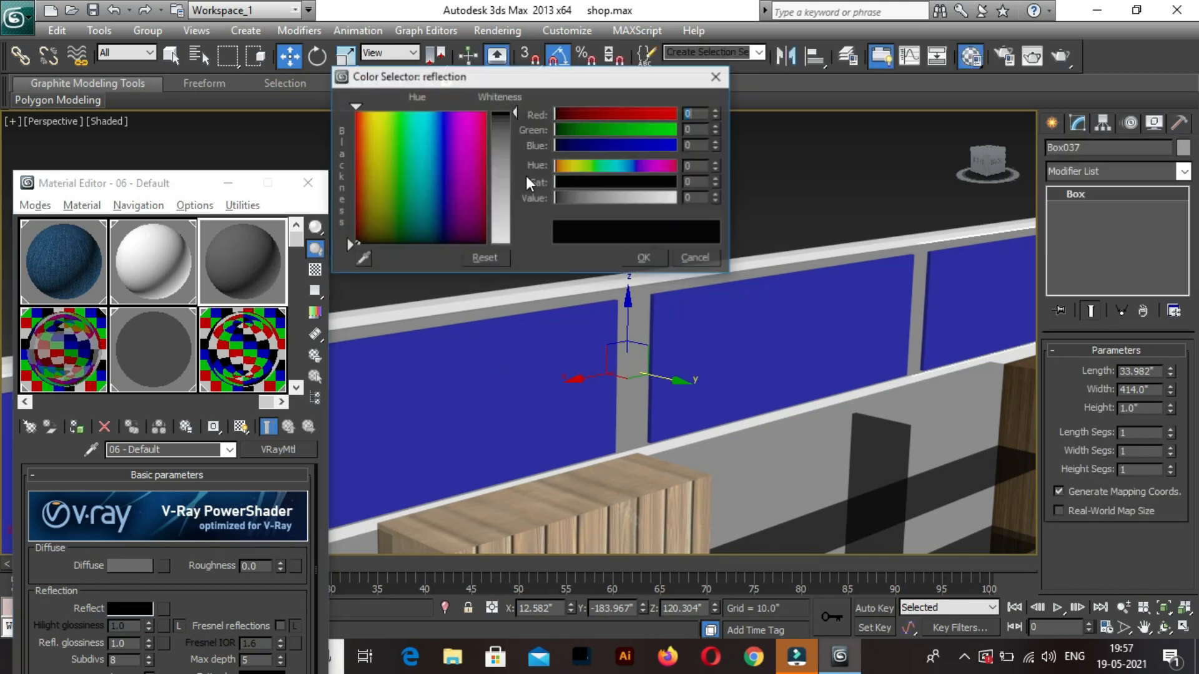
Give the "06 - Default" material a reflection colour of RGB 30 and reflection glossiness of 0.7, and assign it to the selected long box.
click(504, 127)
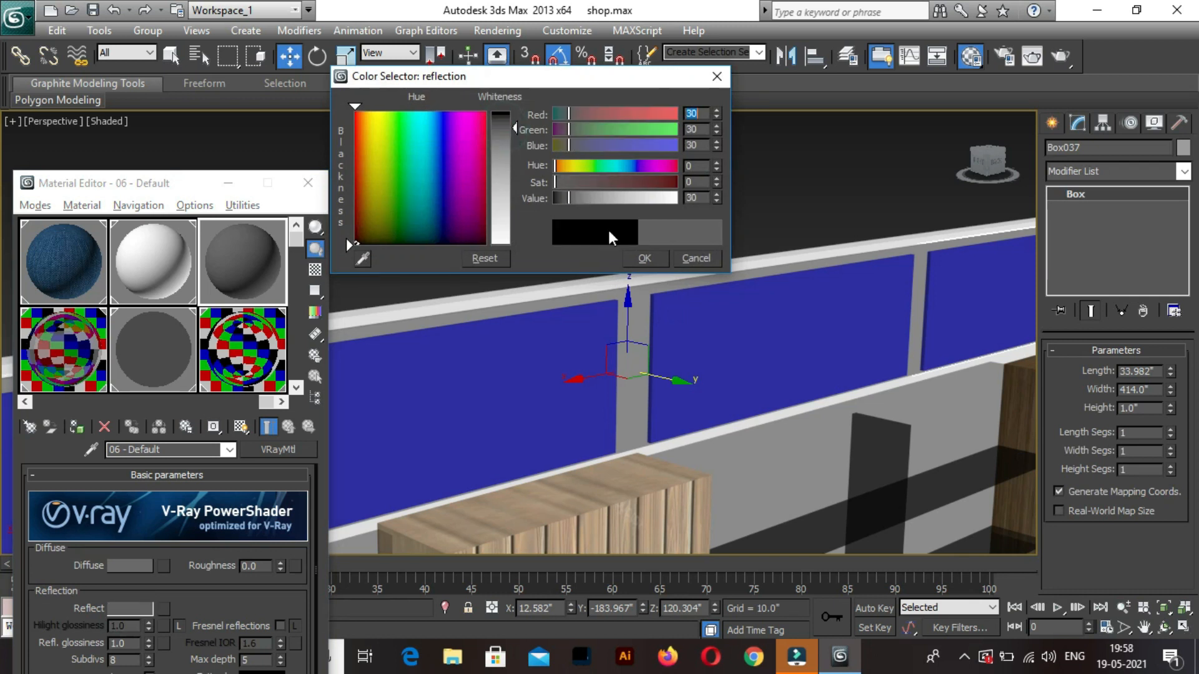
click(633, 257)
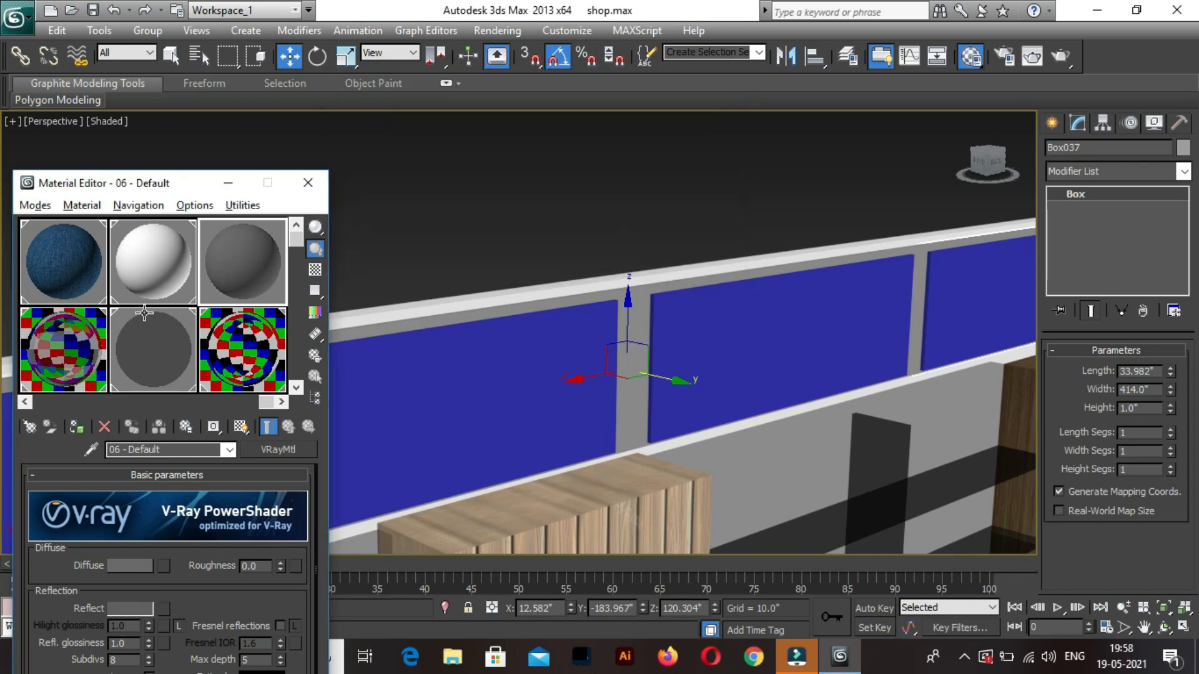
double_click(126, 644)
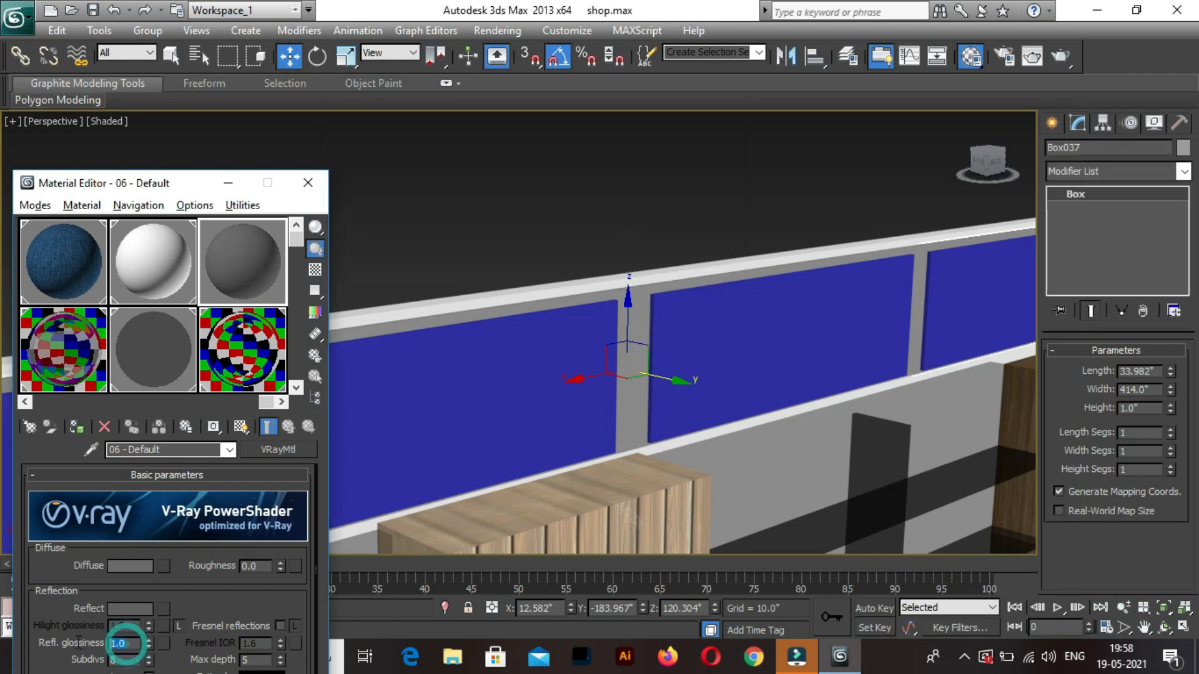
text(.7)
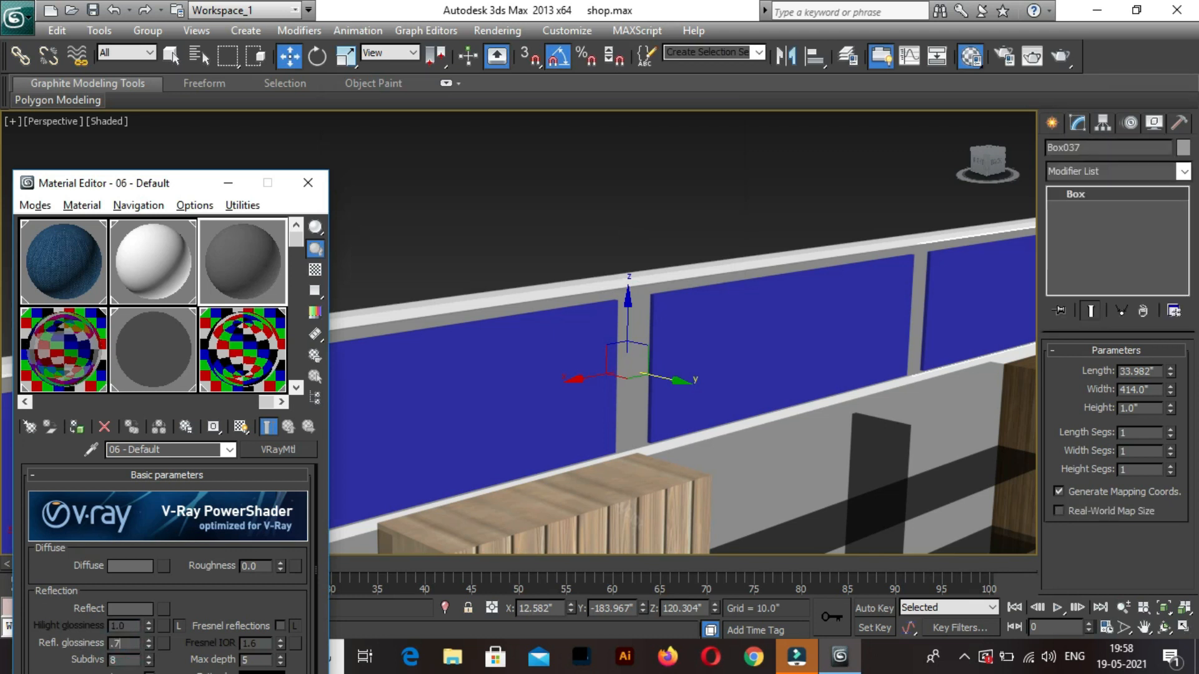
click(77, 427)
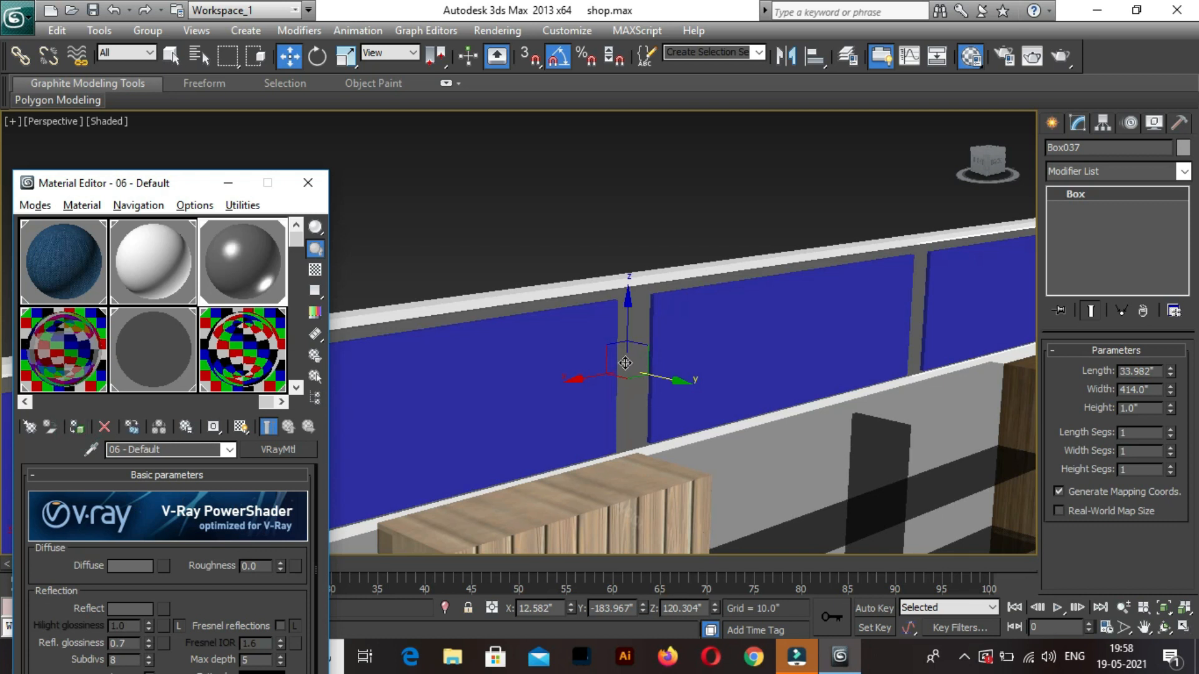
Move the Material Editor clear of the Top view and examine the shop's layout from above.
key(alt+w)
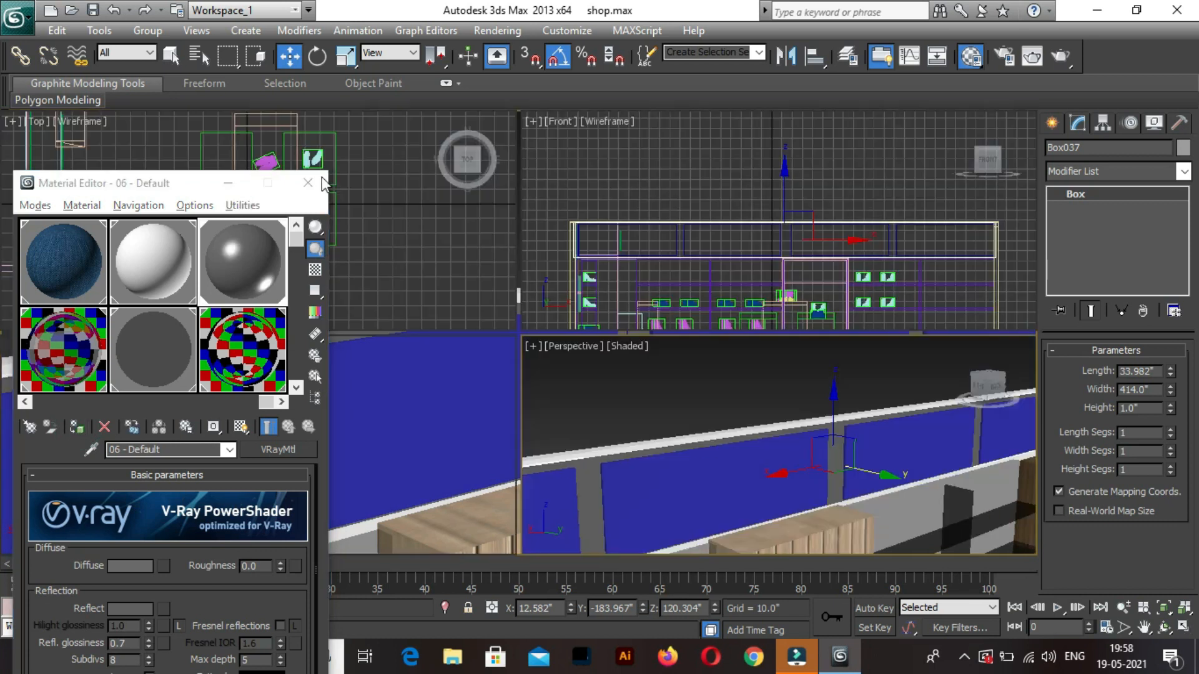
middle_drag(396, 206, 402, 237)
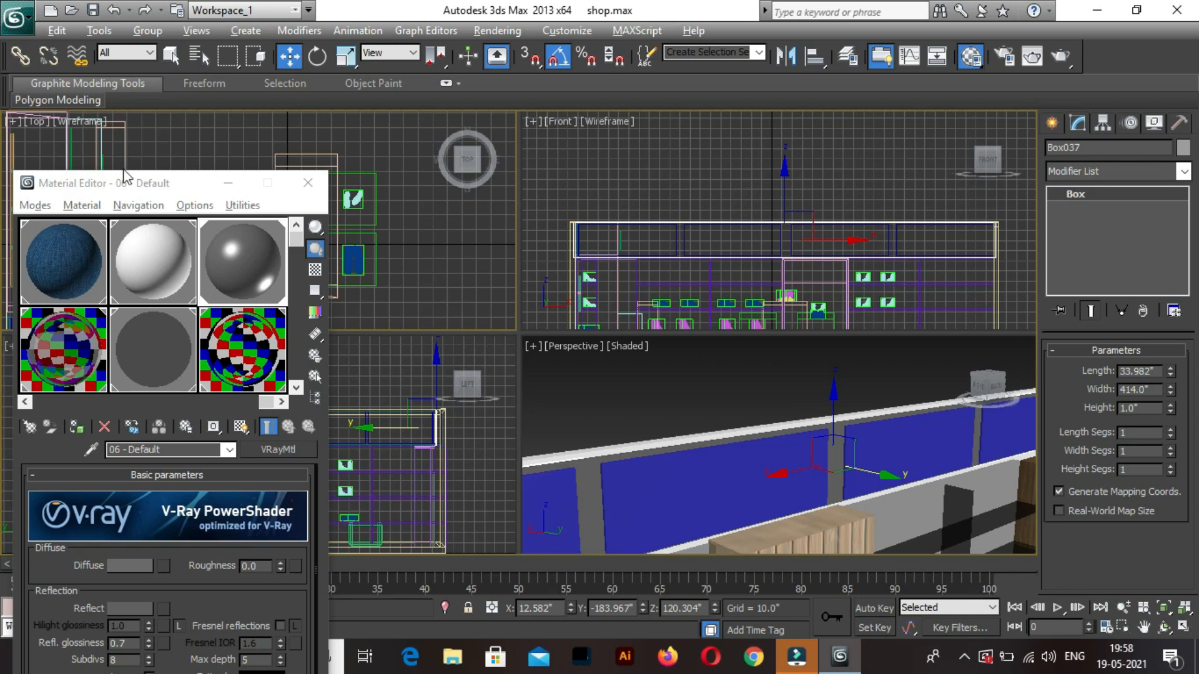
drag(127, 188, 133, 345)
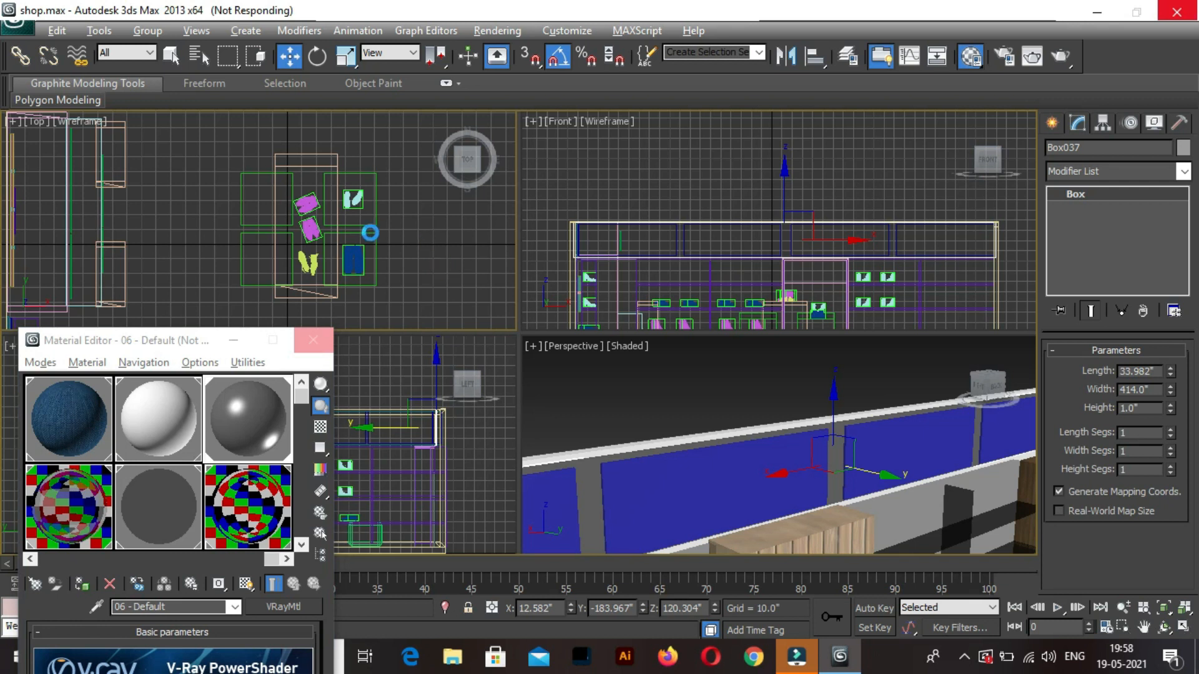
key(alt+w)
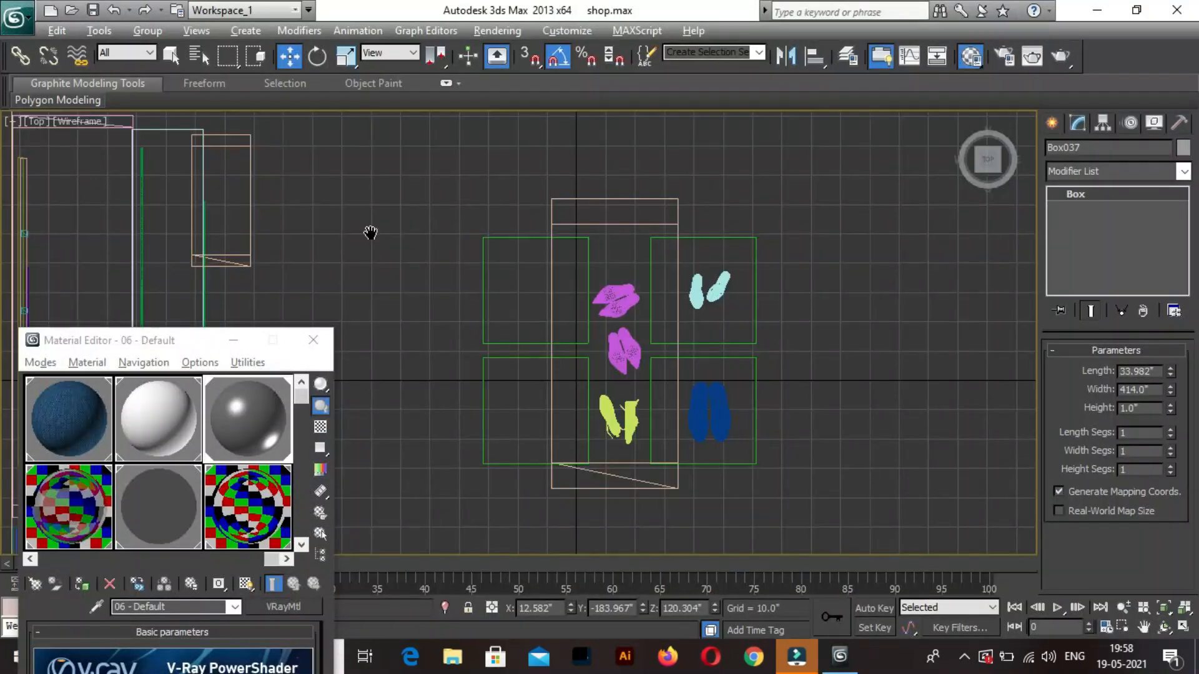
scroll(434, 218, down, 4)
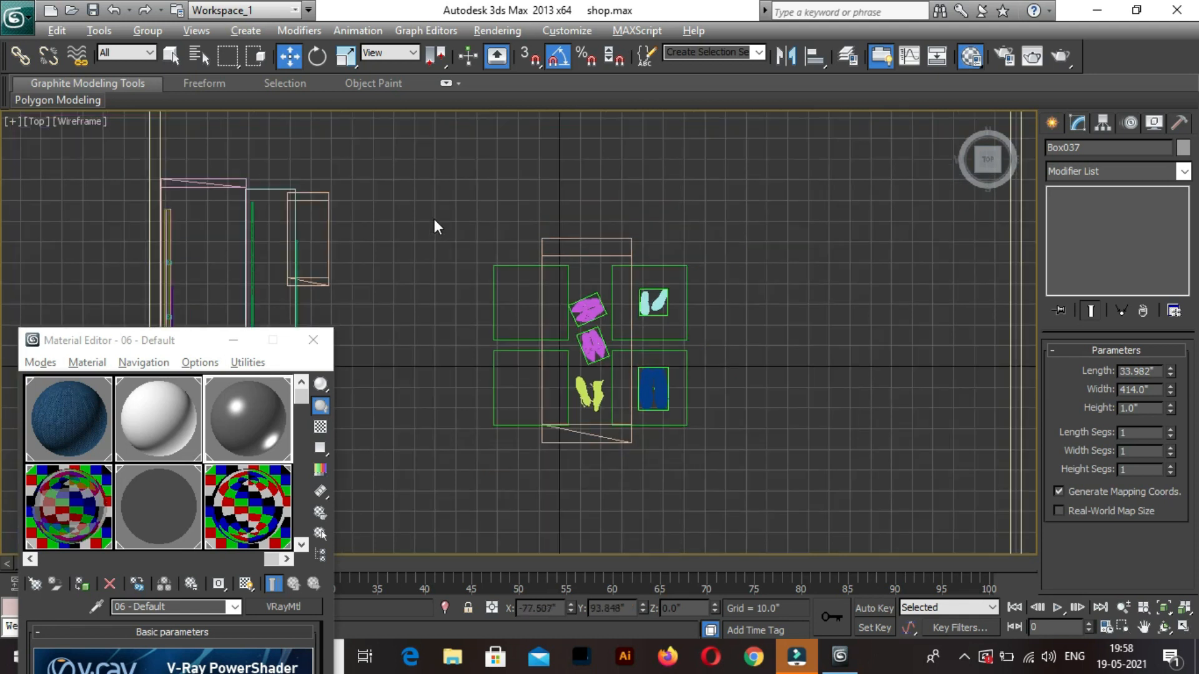
scroll(433, 218, down, 2)
middle_drag(412, 253, 424, 225)
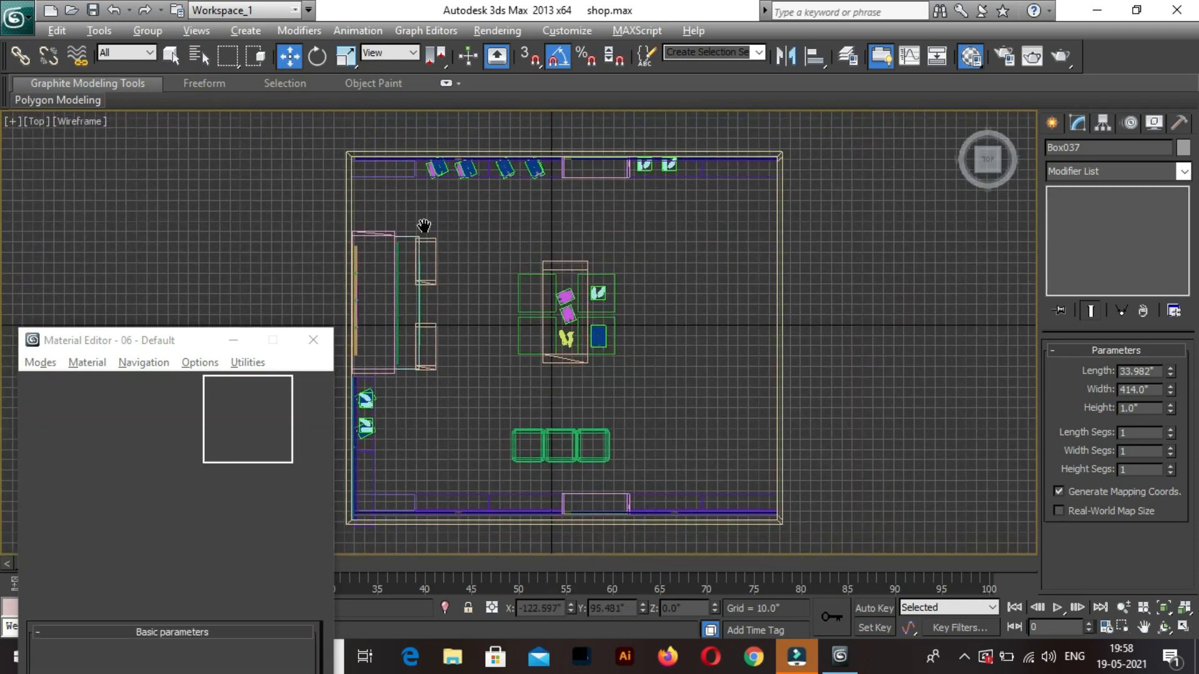
scroll(370, 358, up, 2)
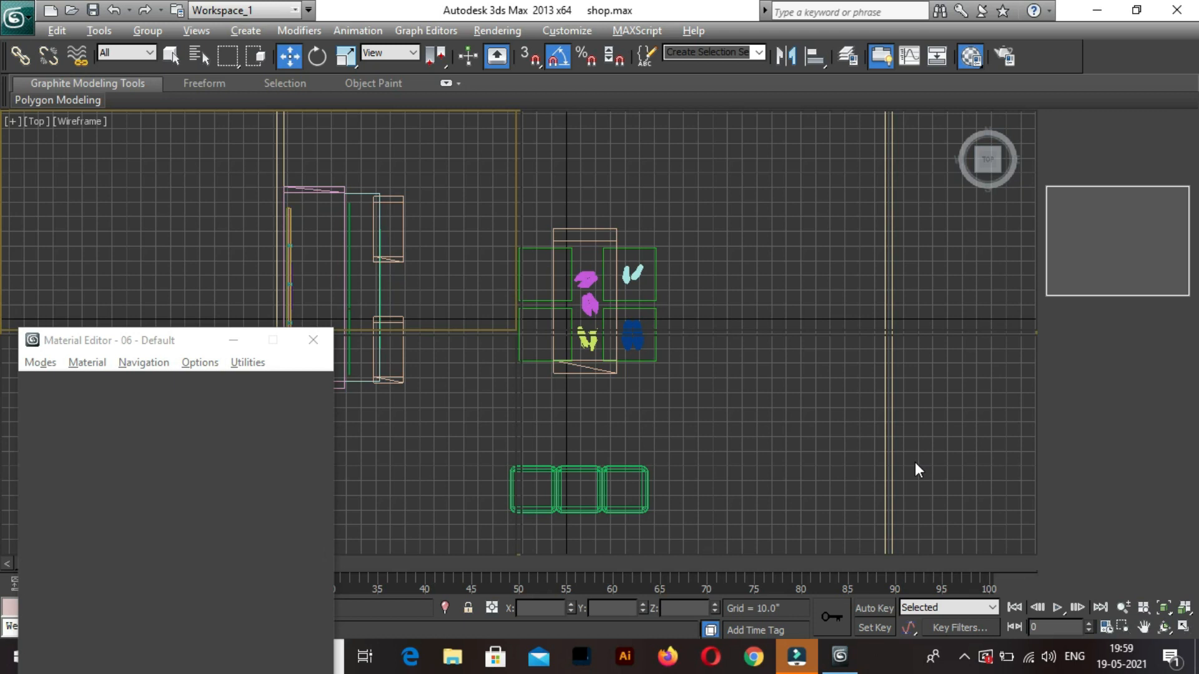
click(1184, 628)
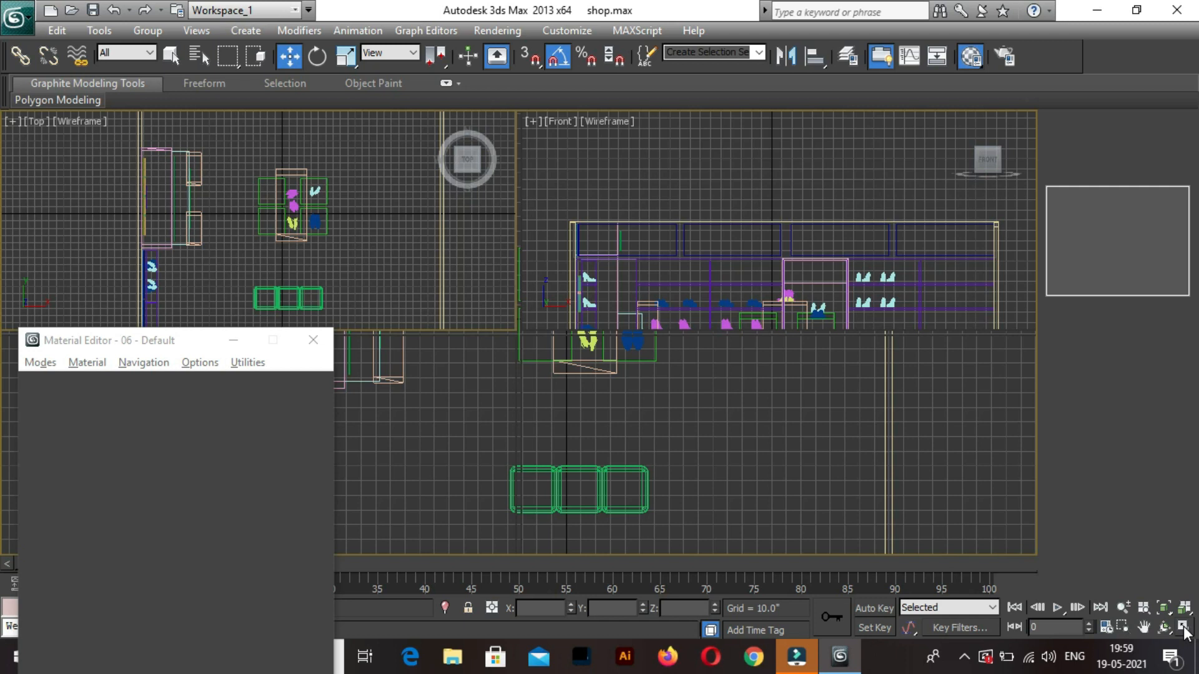
click(1183, 628)
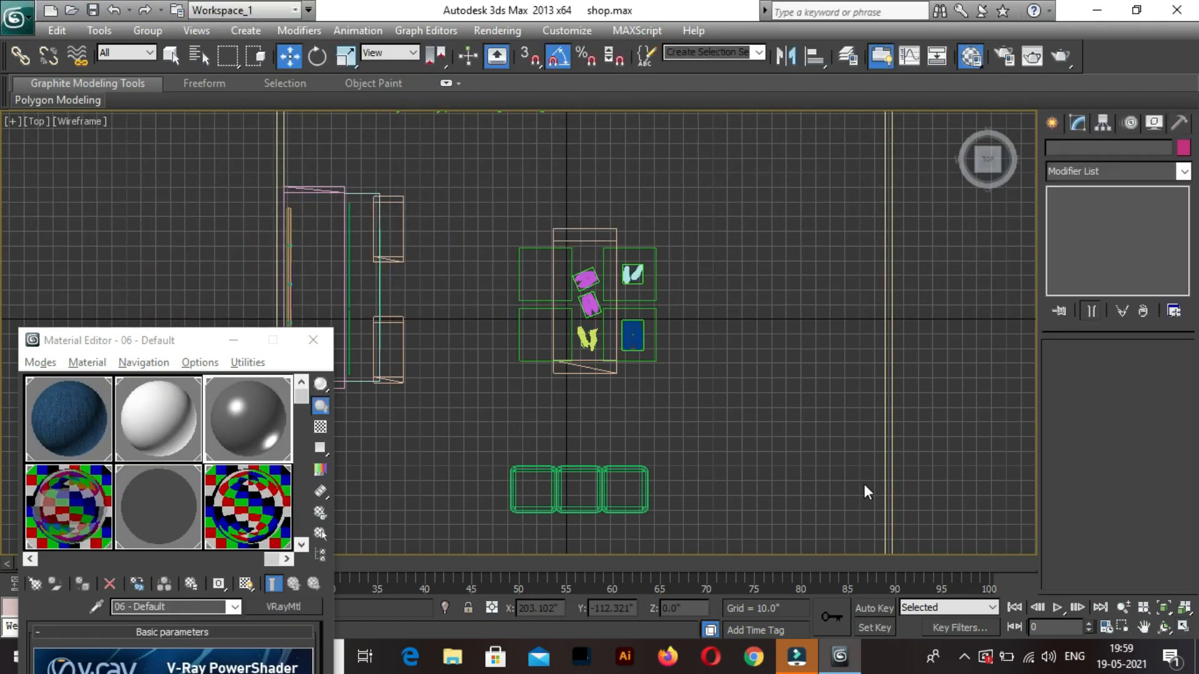
click(1184, 628)
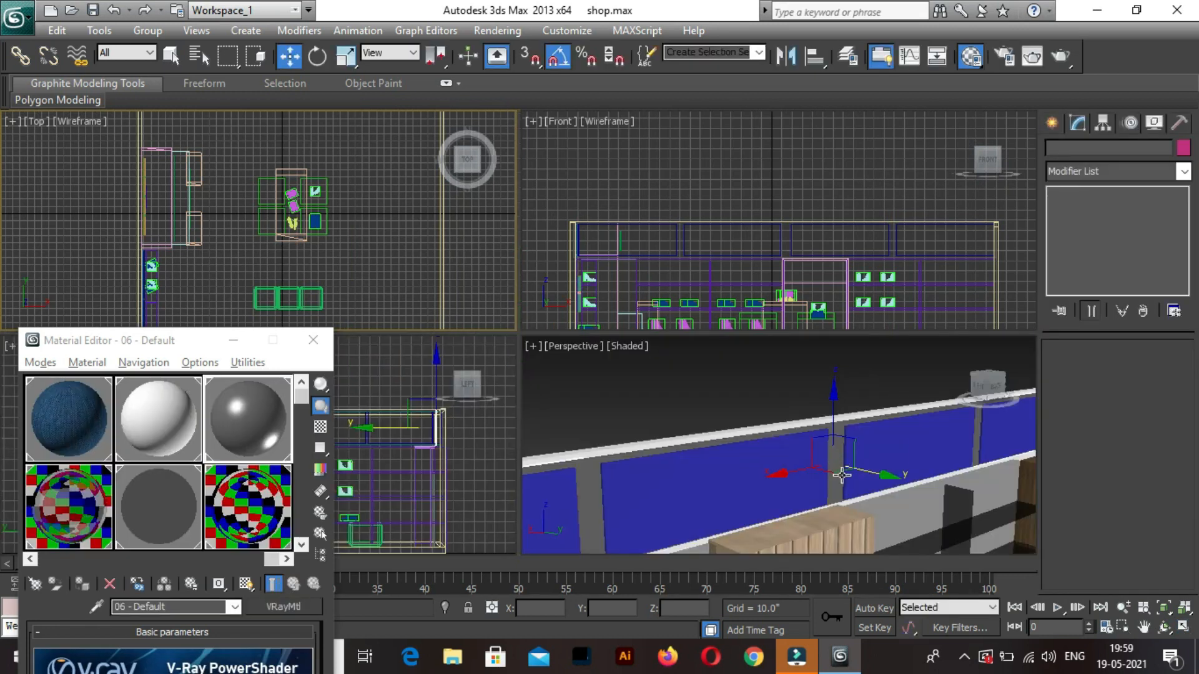
Clone the long grey box behind the blue upper panels as a single copy, offset along Y into the room.
click(840, 480)
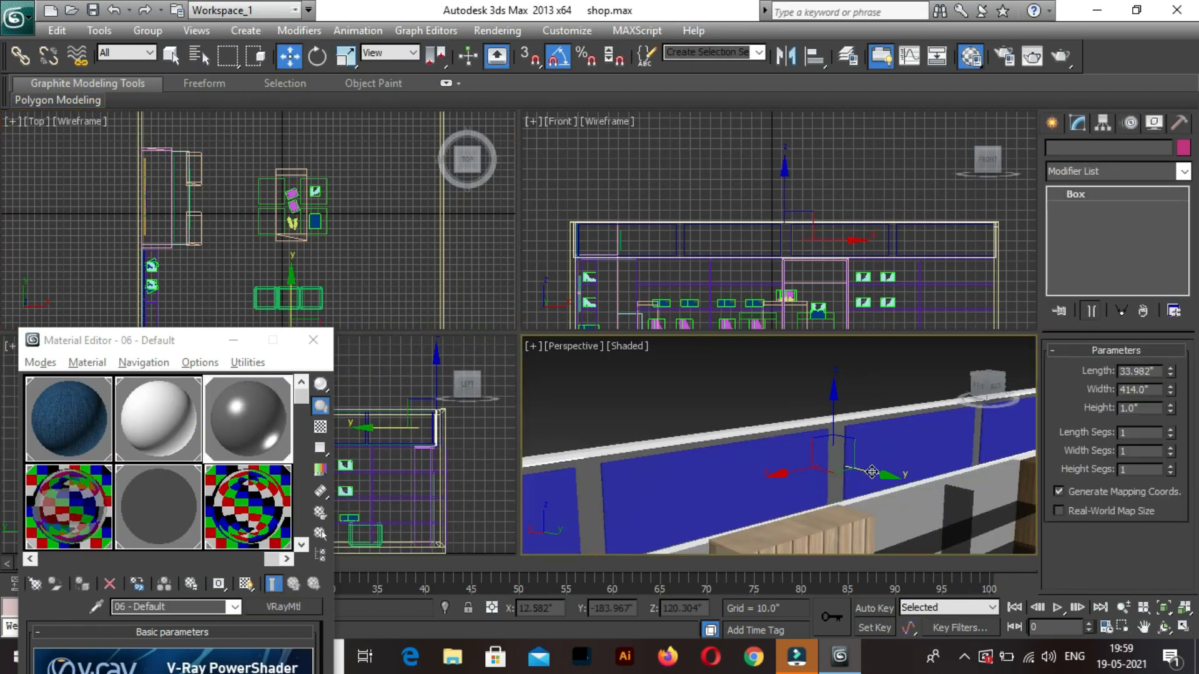
mouse_move(883, 477)
mouse_down()
mouse_move(975, 520)
mouse_move(1030, 662)
mouse_move(1069, 671)
mouse_move(1075, 662)
mouse_move(387, 273)
mouse_move(1033, 155)
mouse_move(299, 303)
mouse_move(354, 255)
mouse_up()
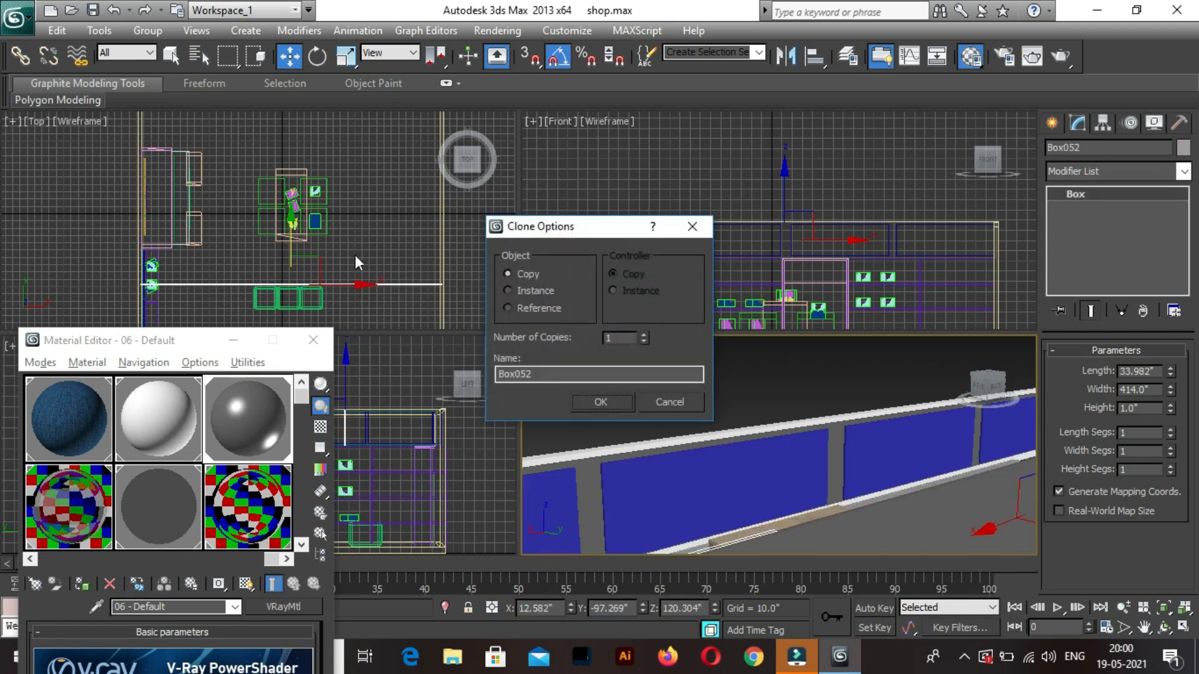
click(584, 405)
Move the copied box along Y across the room to the opposite wall, at about Y 140.5".
middle_drag(381, 259, 273, 234)
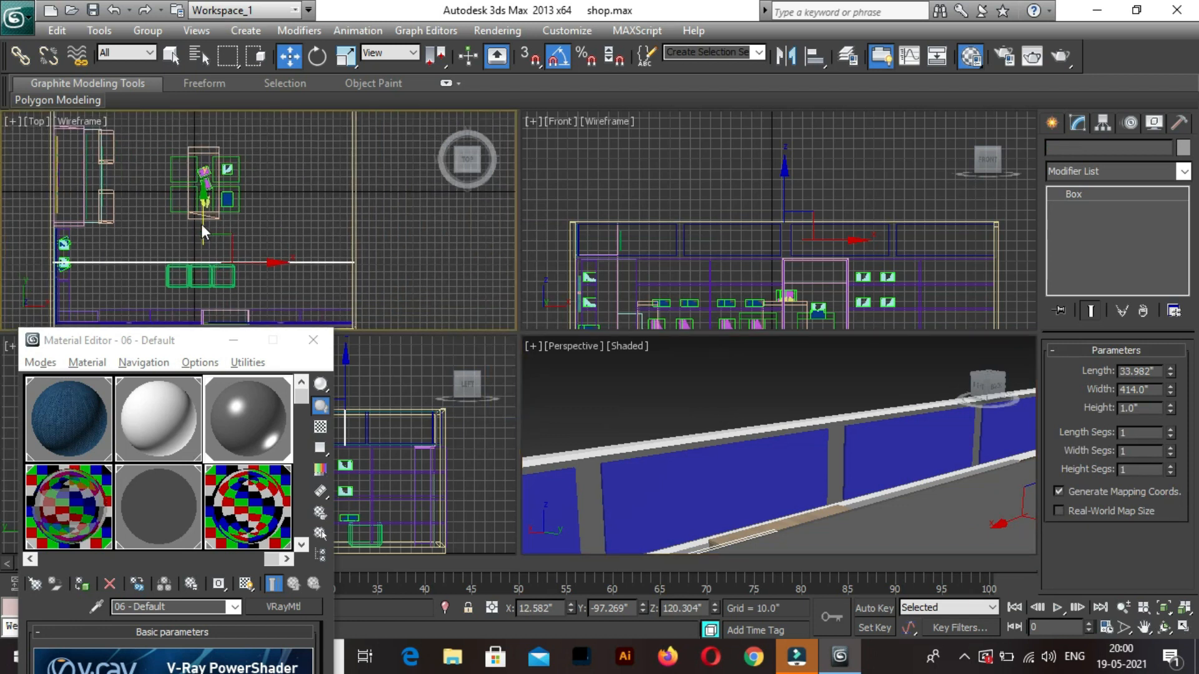
drag(204, 173, 213, 120)
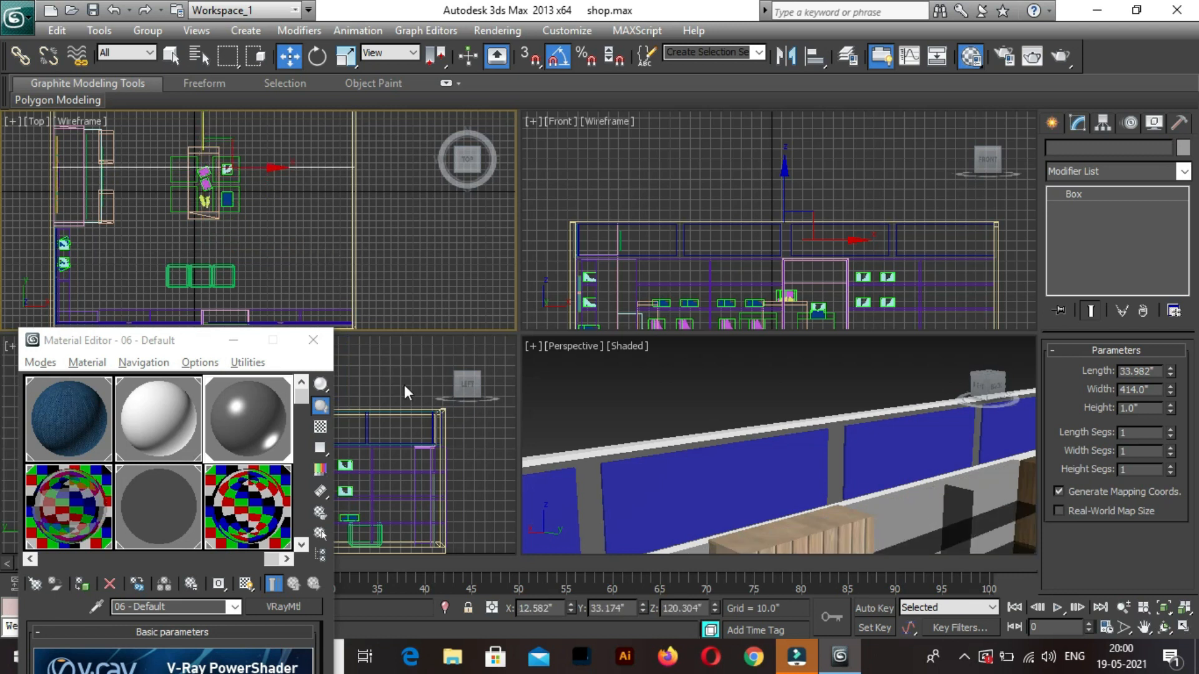
middle_drag(399, 342, 392, 251)
middle_drag(397, 312, 249, 262)
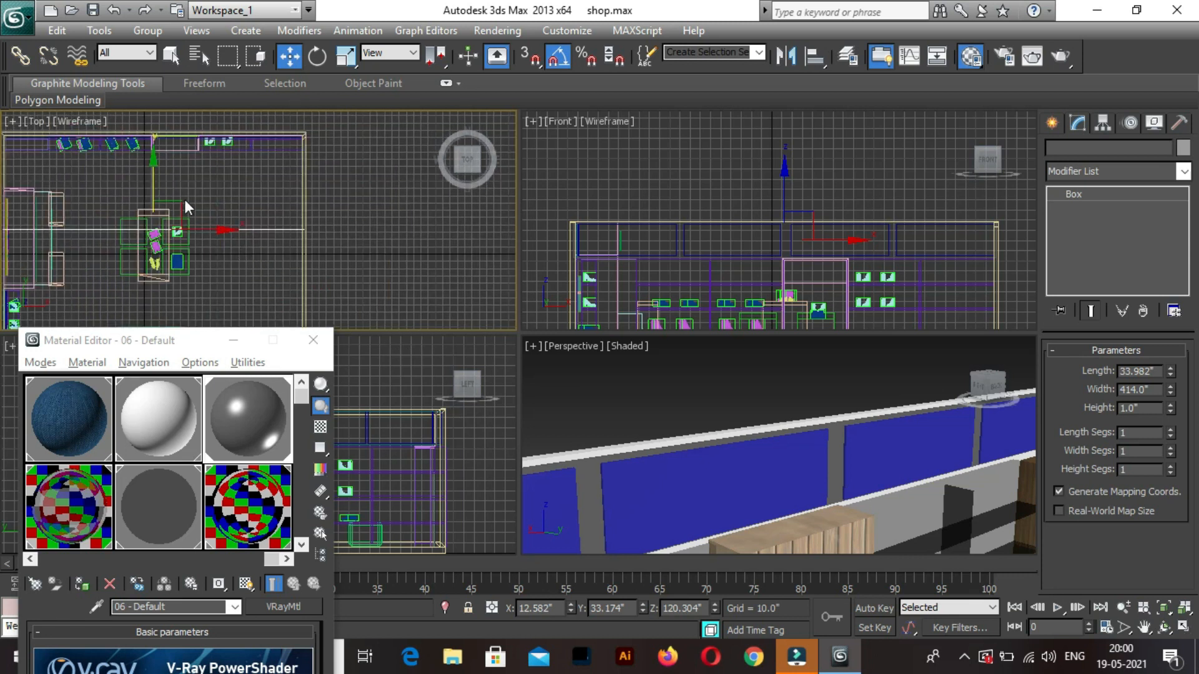
drag(152, 186, 218, 108)
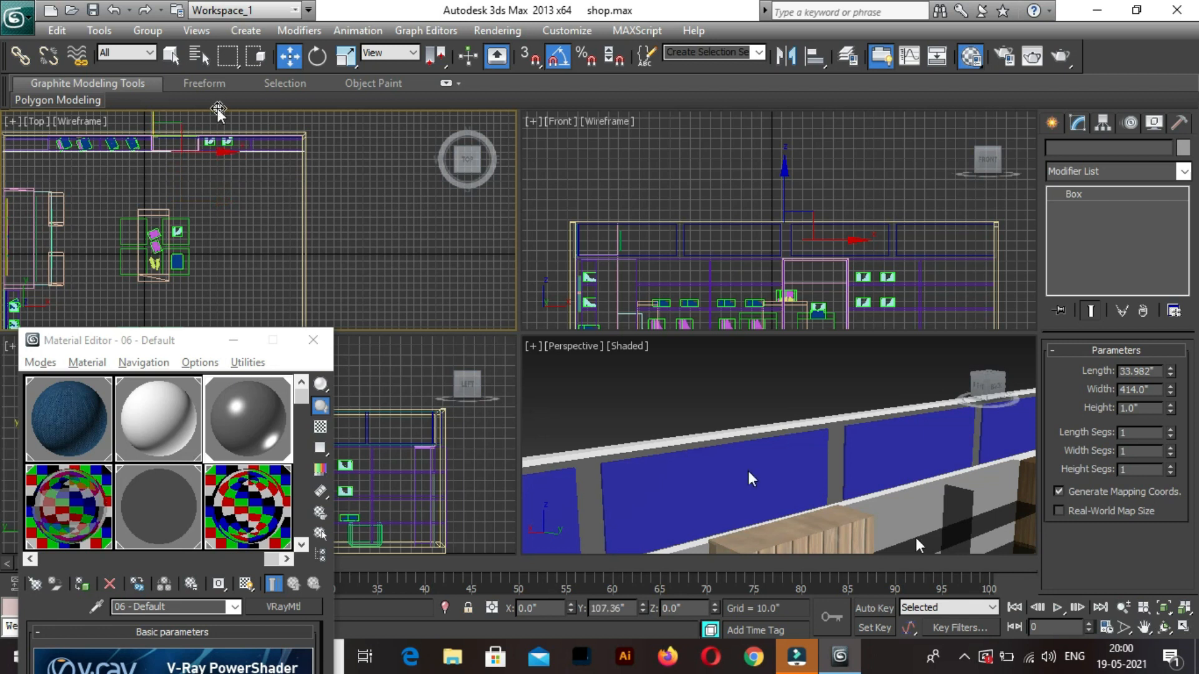
Shift the copied box further along Y to about 161.9" so it sits behind the blue panels of that wall.
middle_drag(918, 522, 898, 513)
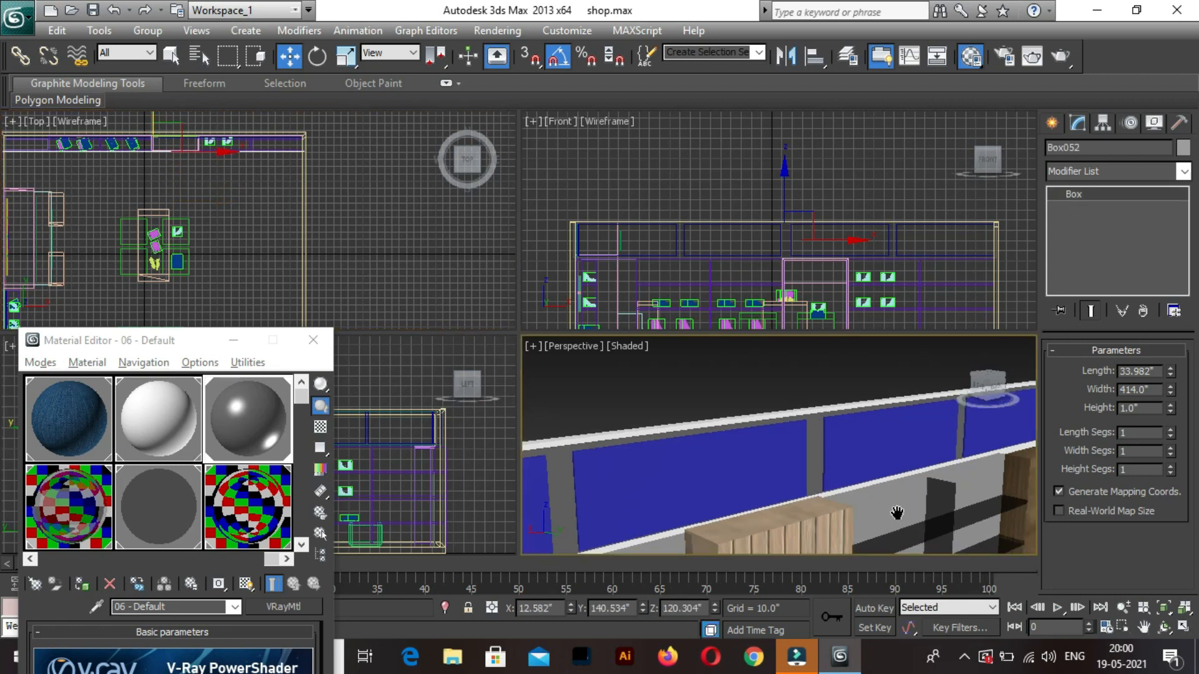
scroll(898, 513, up, 2)
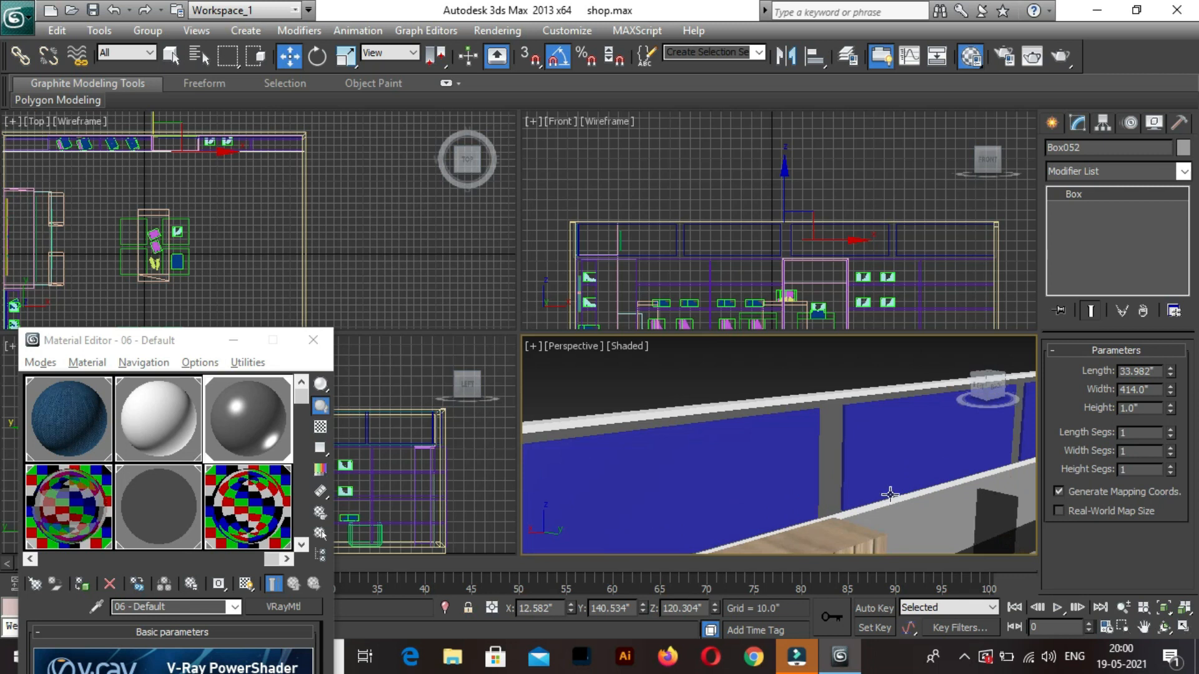
key(z)
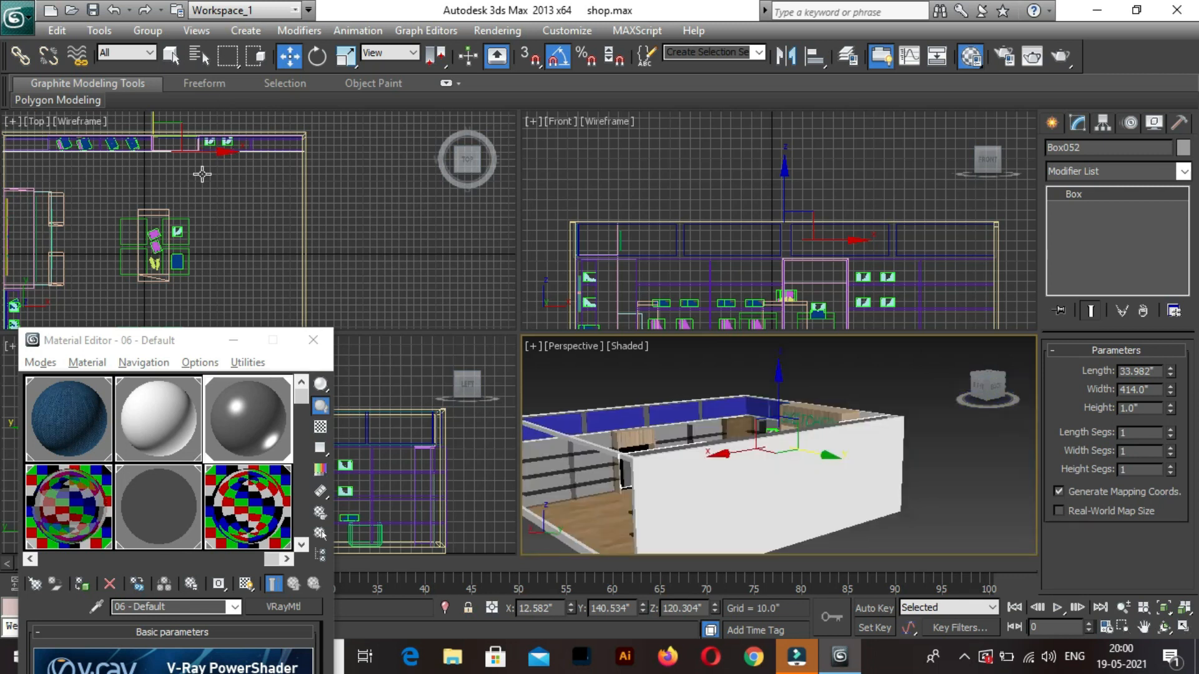
alt+middle_drag(711, 525, 815, 500)
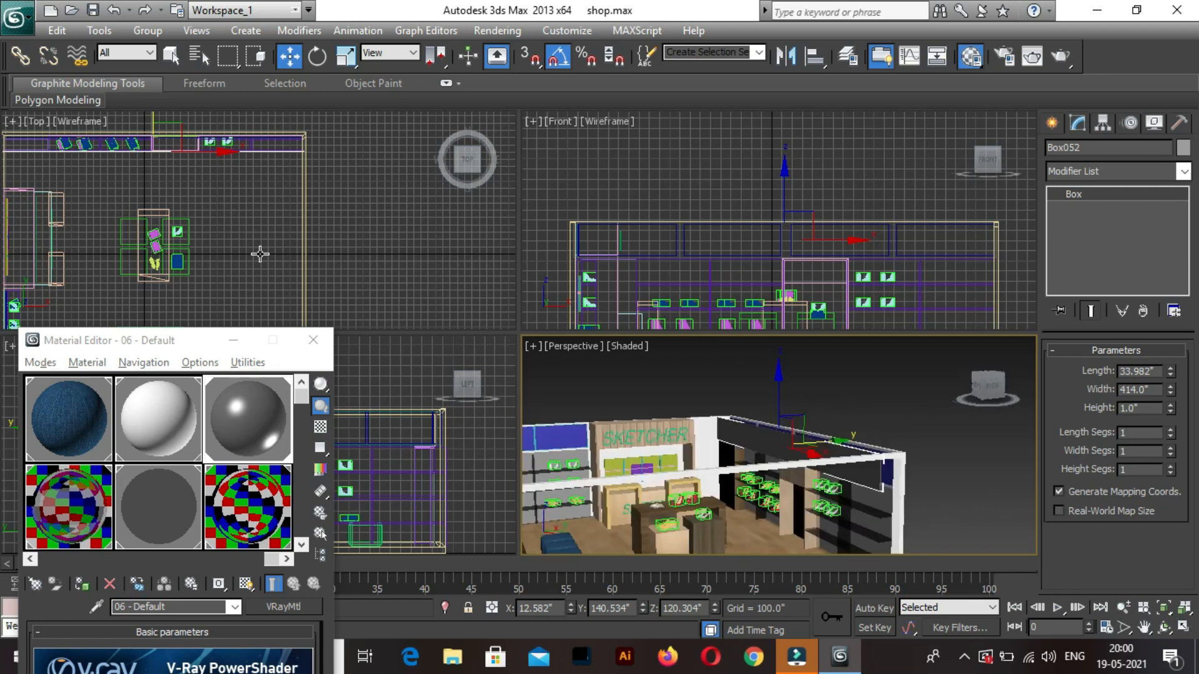
right_click(19, 144)
middle_drag(156, 116, 354, 119)
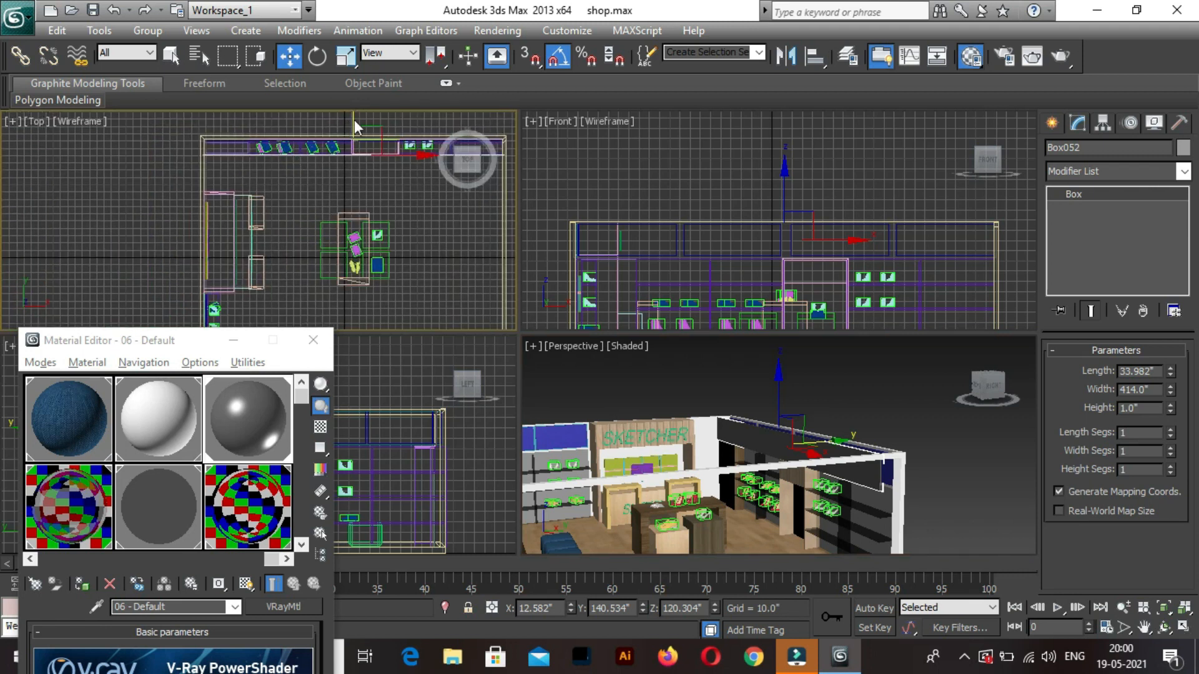
drag(350, 118, 350, 105)
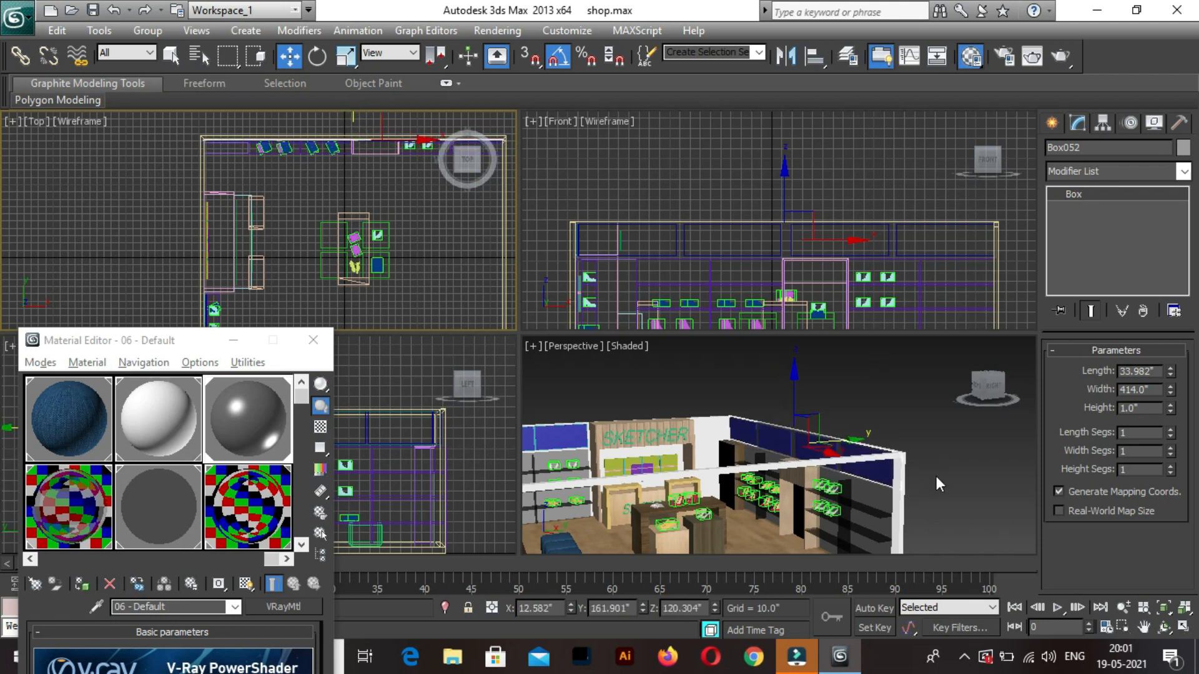
Assign the grey "06 - Default" material to the light-blue backing box behind the blue upper panels beside the SKETCHER sign.
click(943, 493)
middle_drag(943, 459, 743, 450)
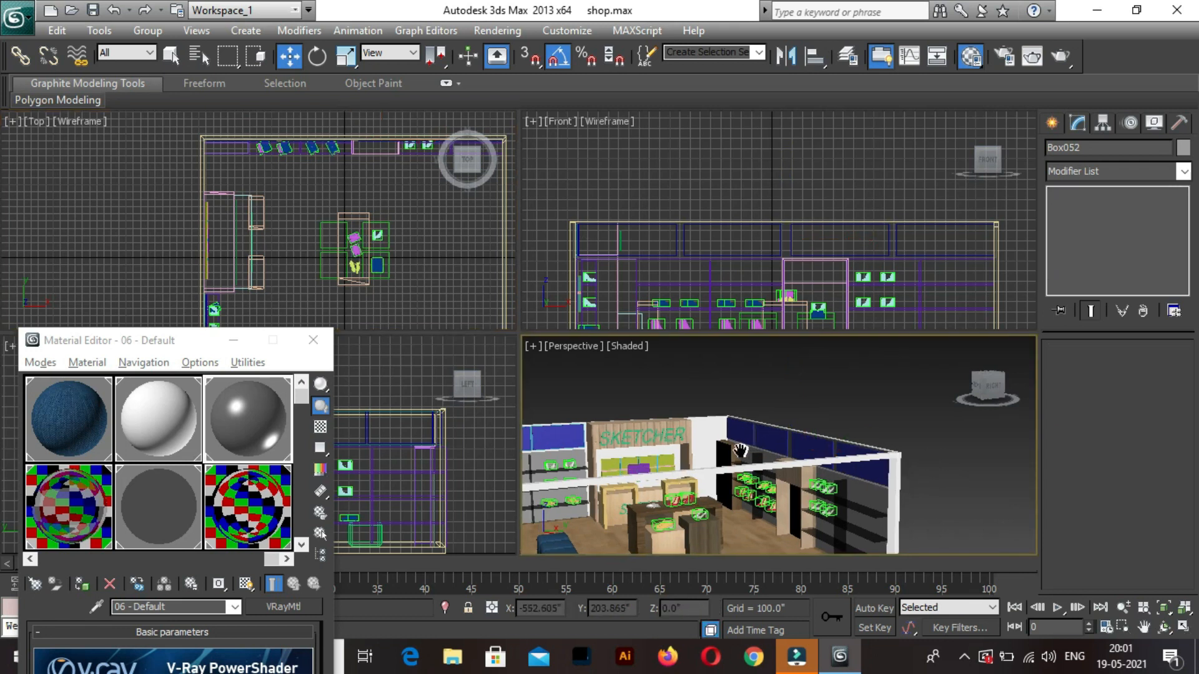
click(1183, 627)
middle_drag(514, 267, 526, 320)
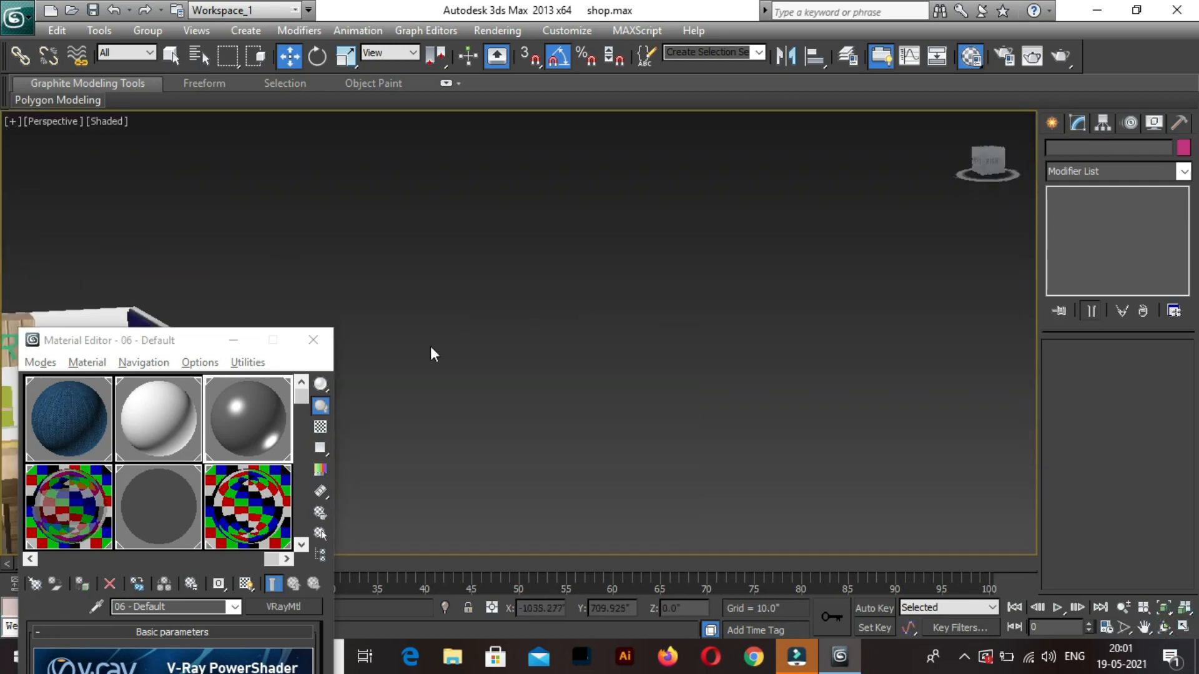
drag(147, 342, 837, 288)
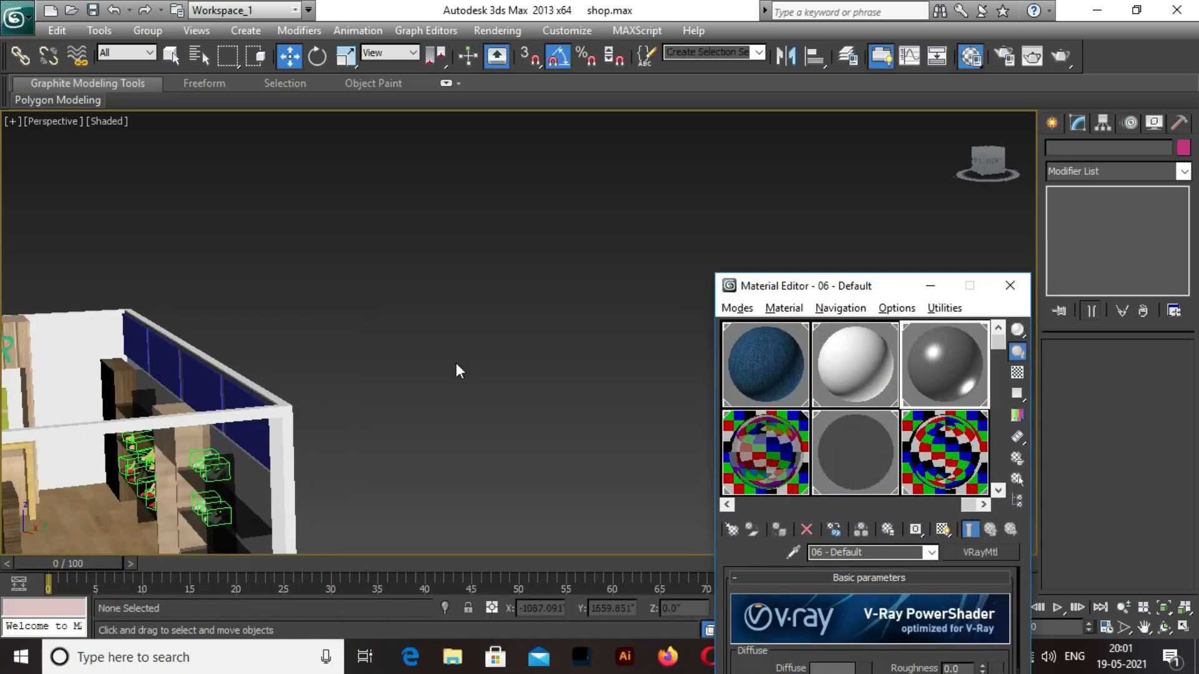
middle_drag(277, 362, 505, 304)
middle_drag(197, 387, 562, 359)
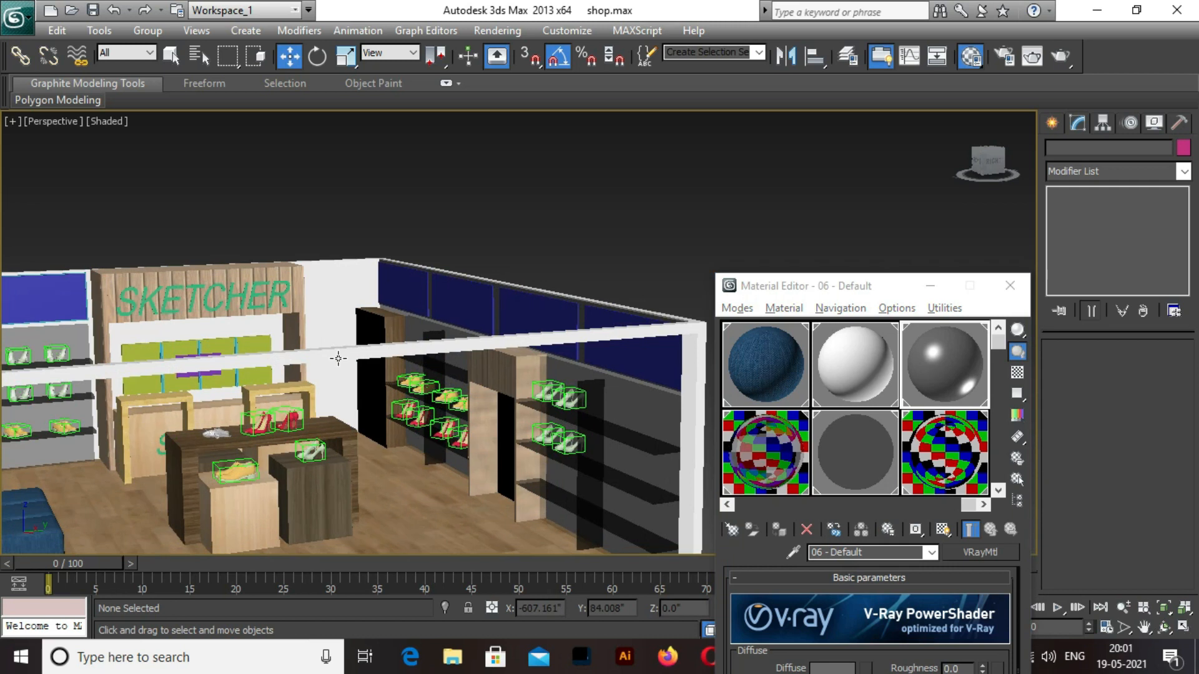
middle_drag(338, 358, 396, 364)
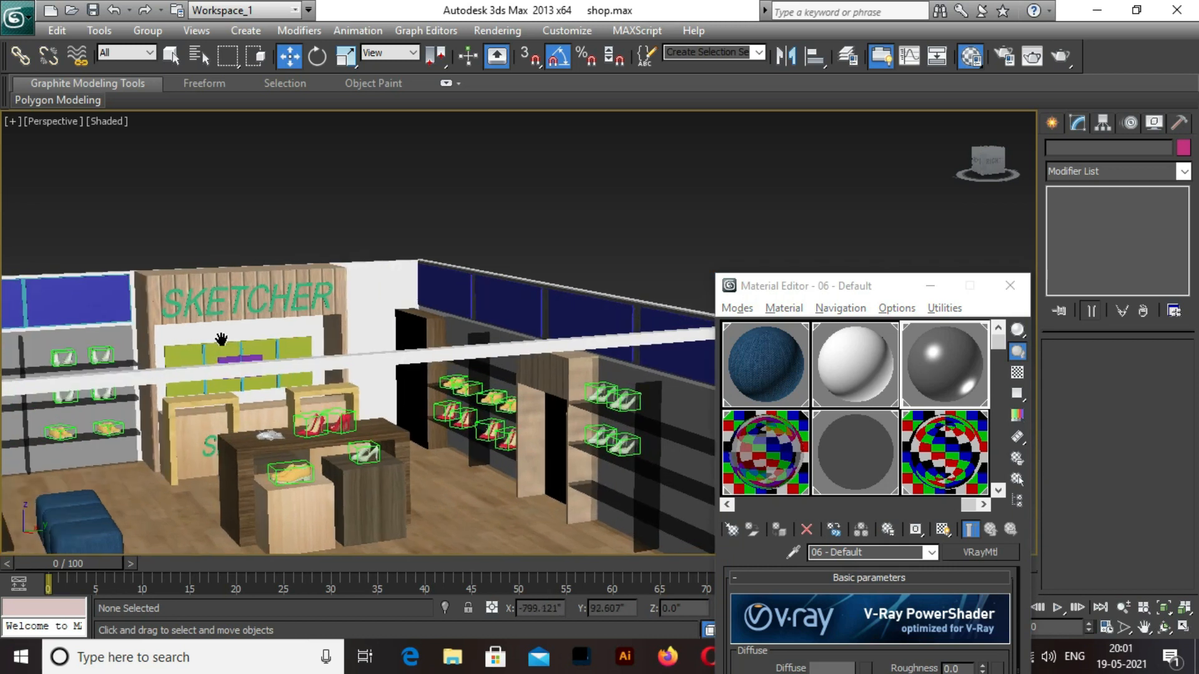
scroll(222, 339, down, 2)
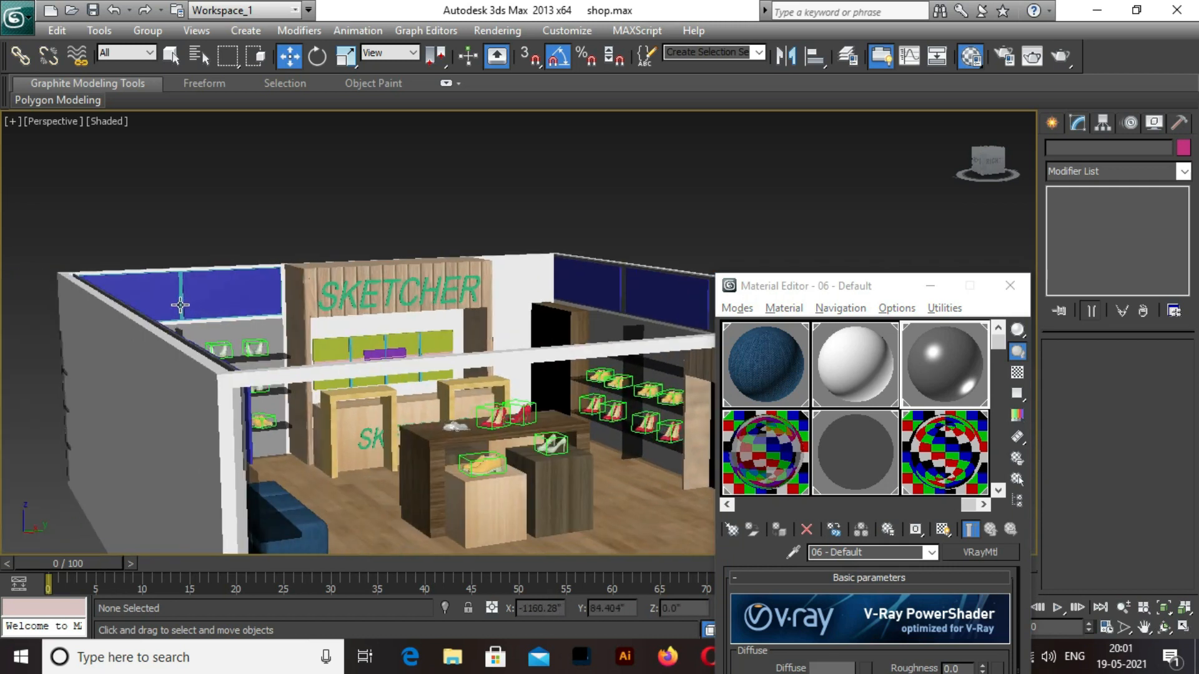
click(182, 306)
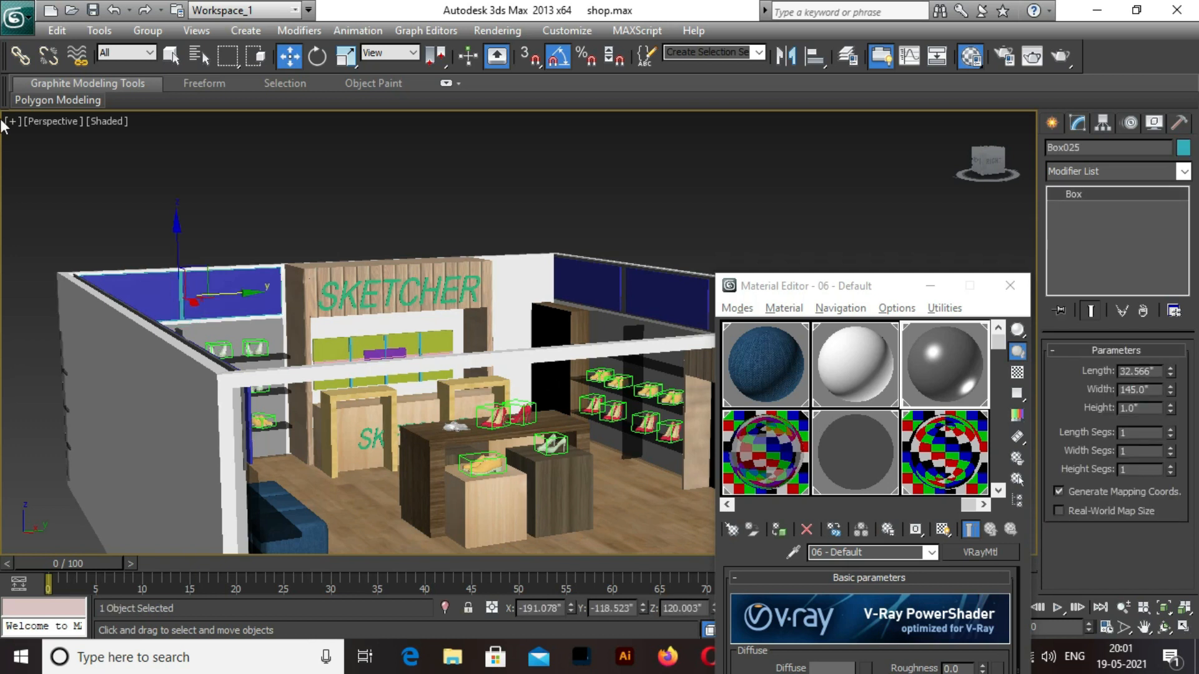
click(775, 532)
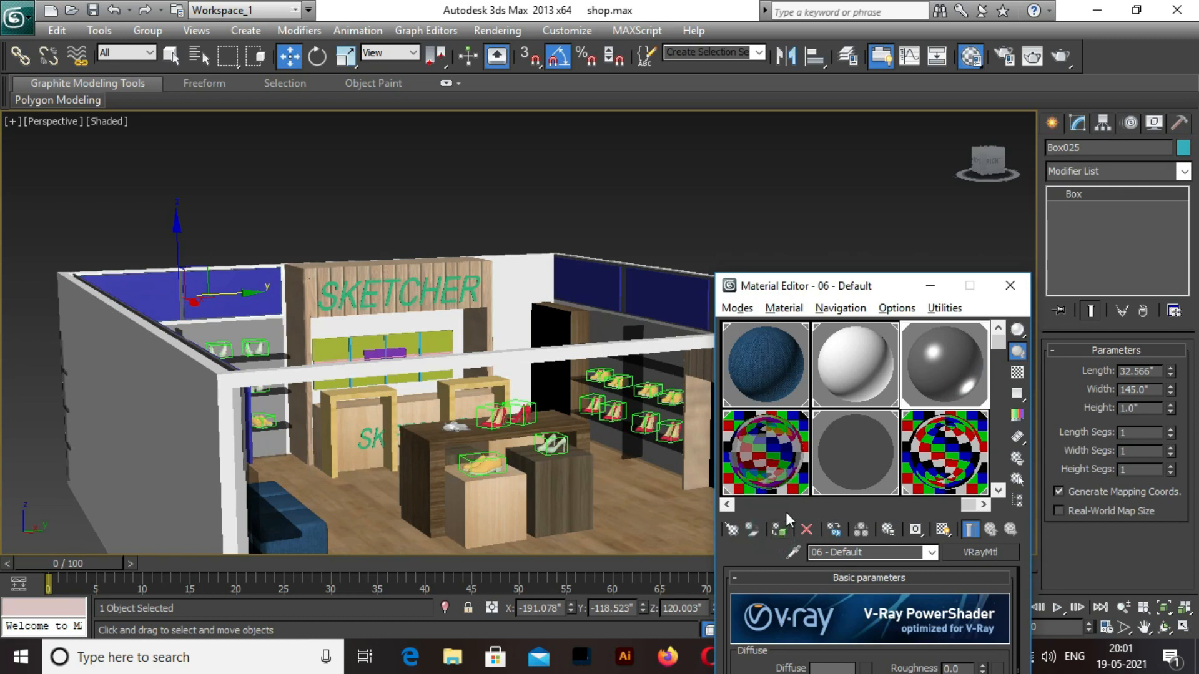
Convert the unused "16 - Default" material to a VRayLightMtl with a color multiplier of 3.0.
click(998, 490)
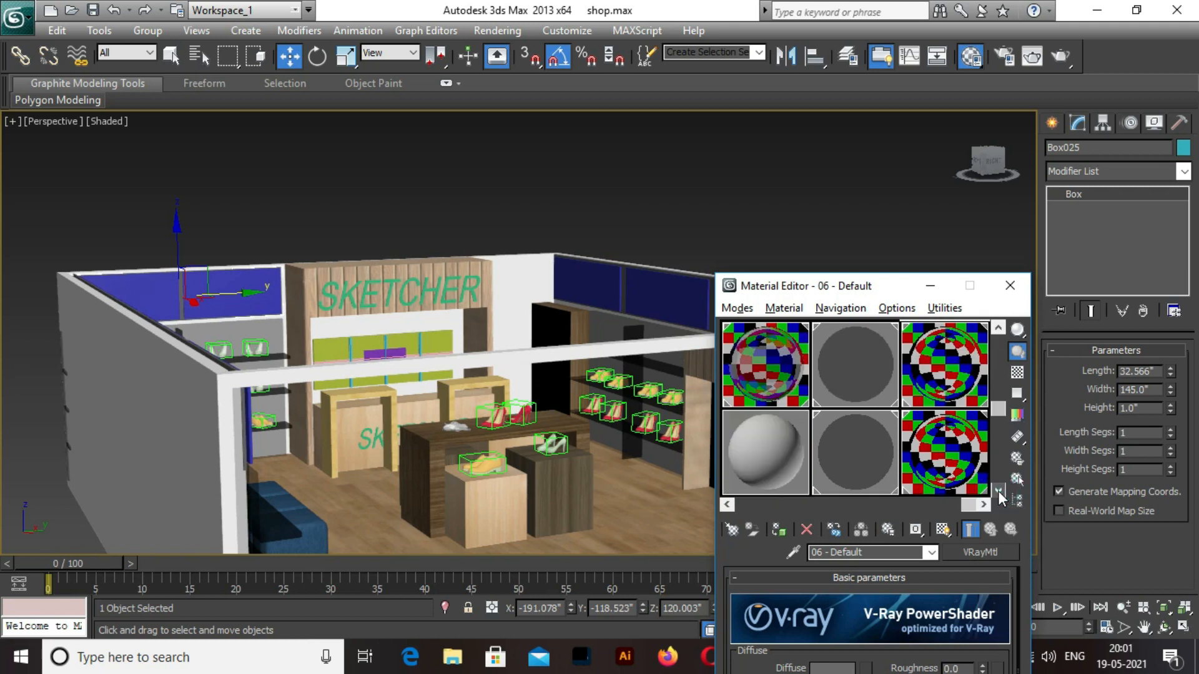
click(795, 448)
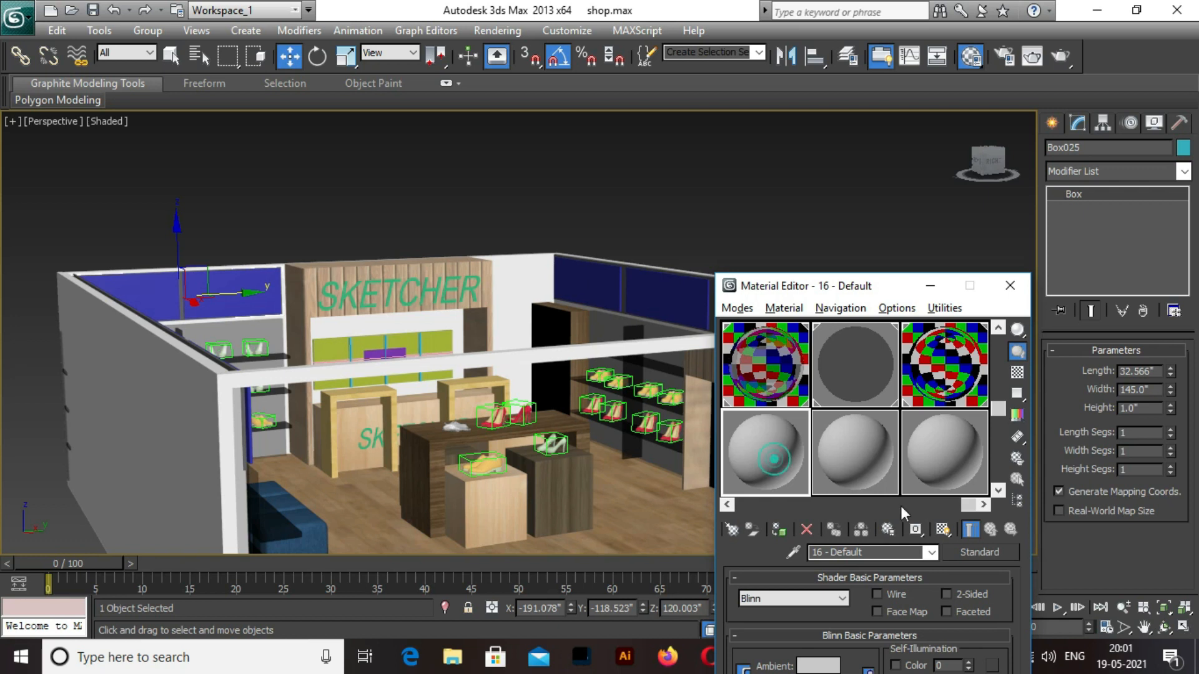
click(979, 553)
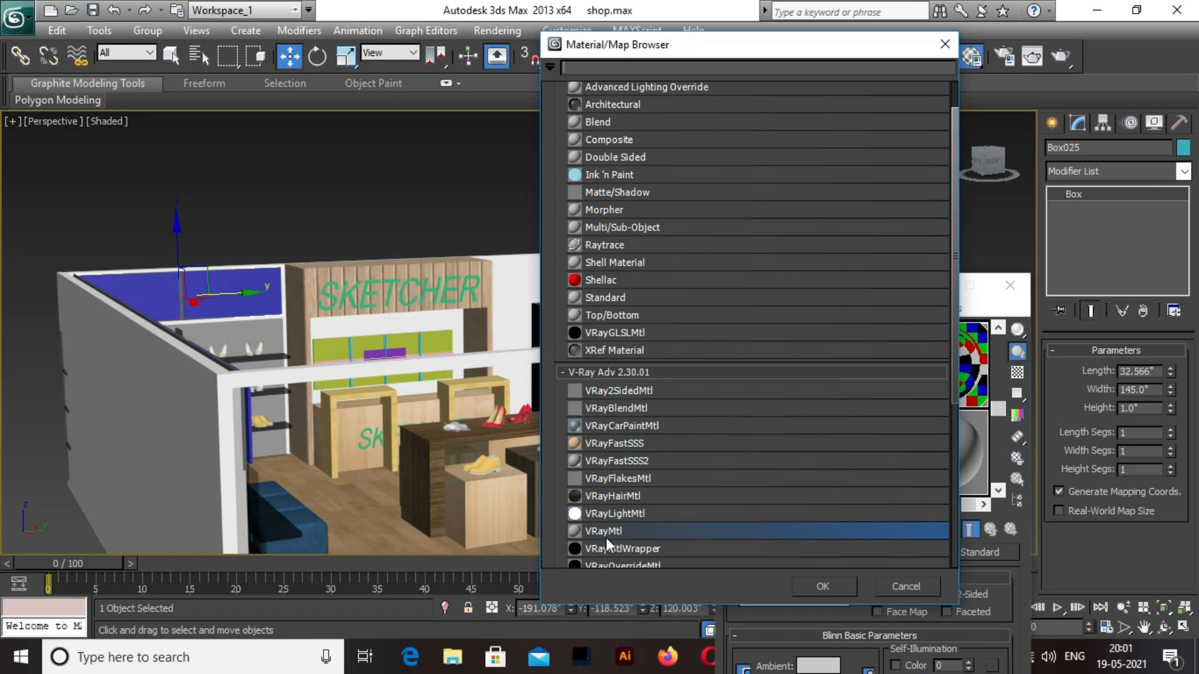
double_click(616, 515)
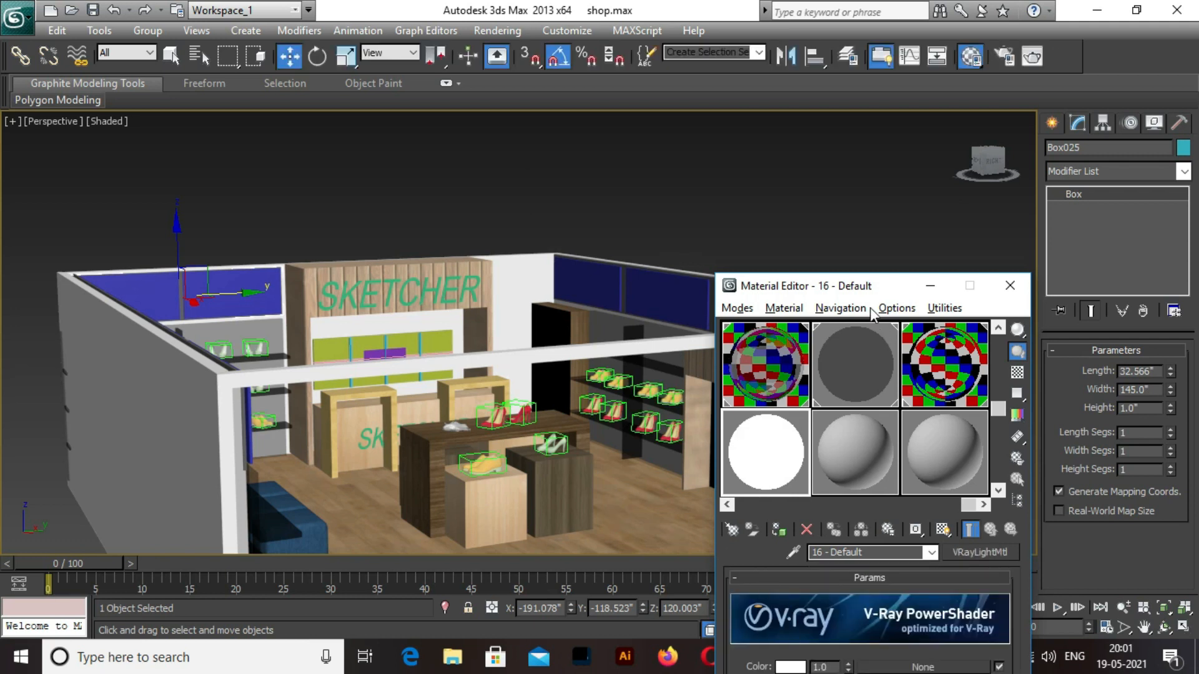
drag(858, 287, 860, 106)
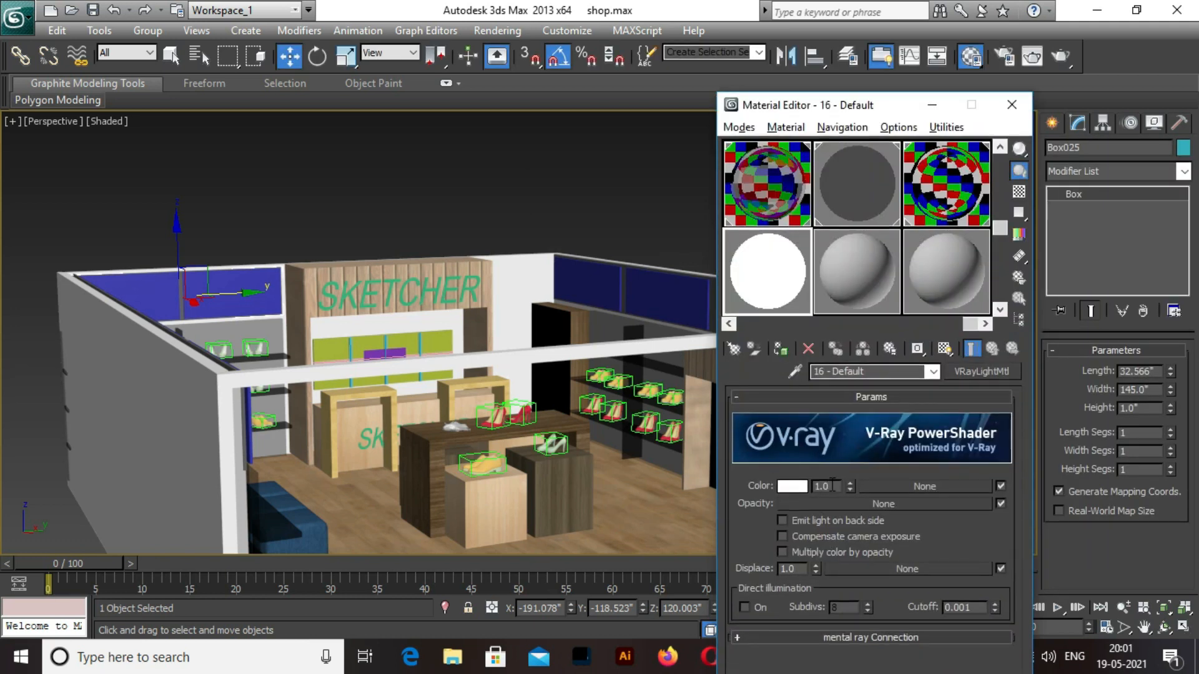
double_click(825, 487)
Load the shoes-for-men-black image as the light material's color bitmap and assign it to the side wall's first blue panel, nearest the SKETCHER sign.
click(940, 486)
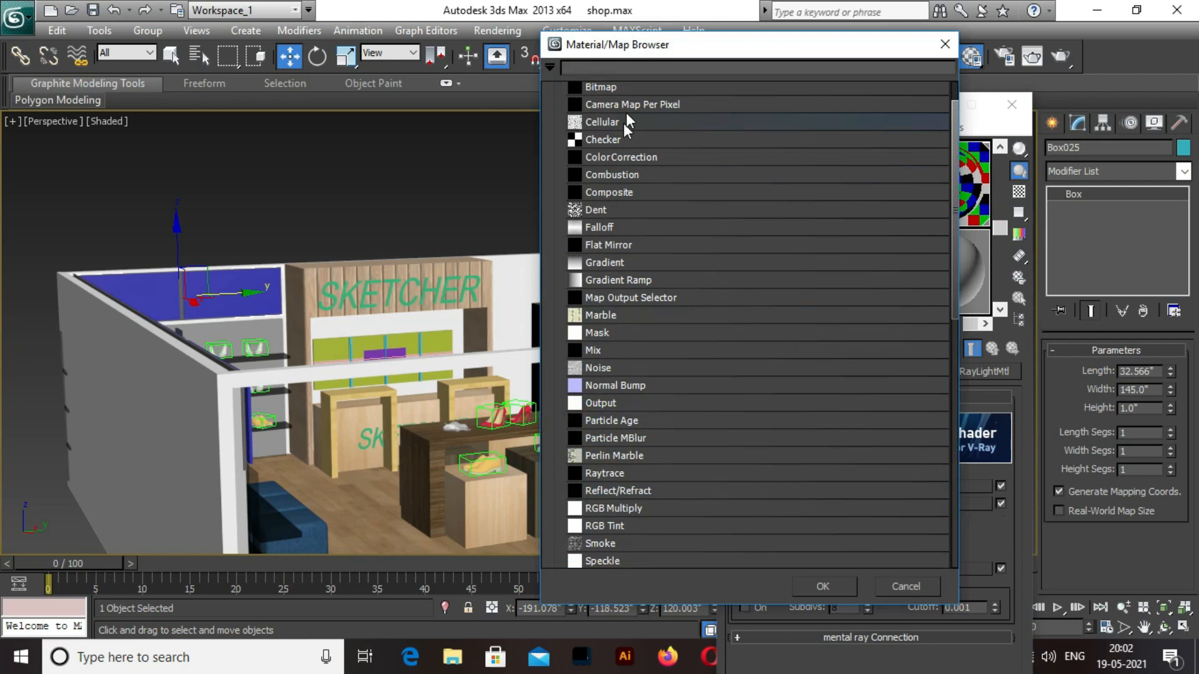
double_click(620, 87)
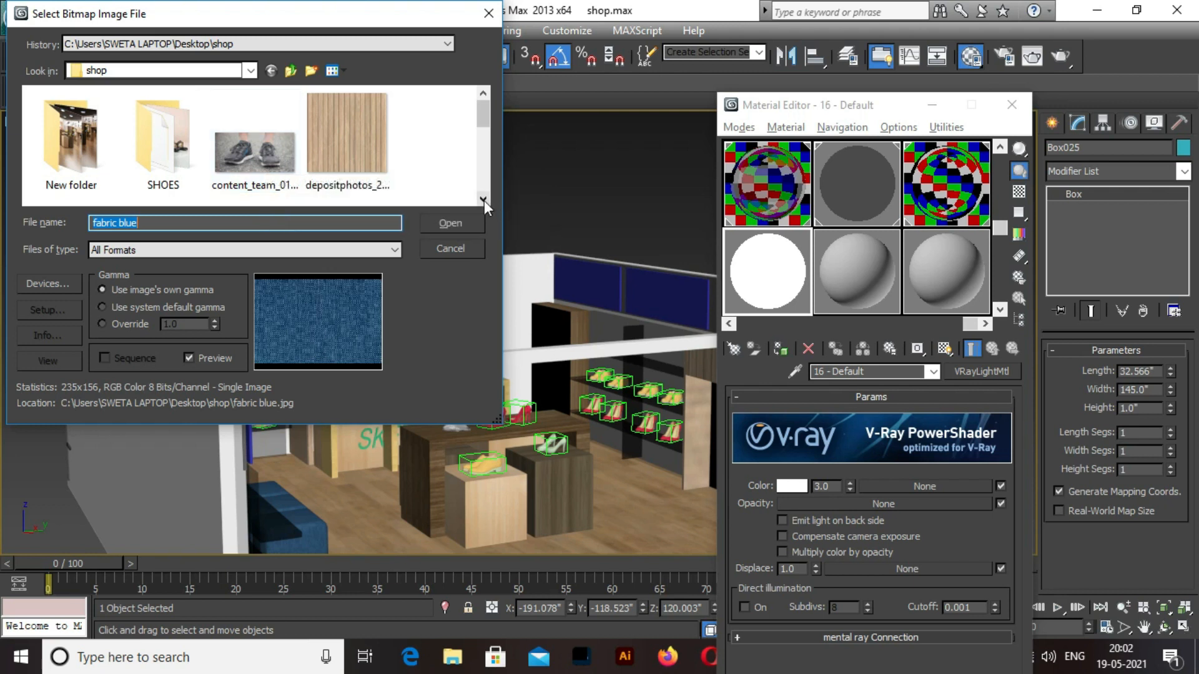
click(483, 200)
click(483, 200)
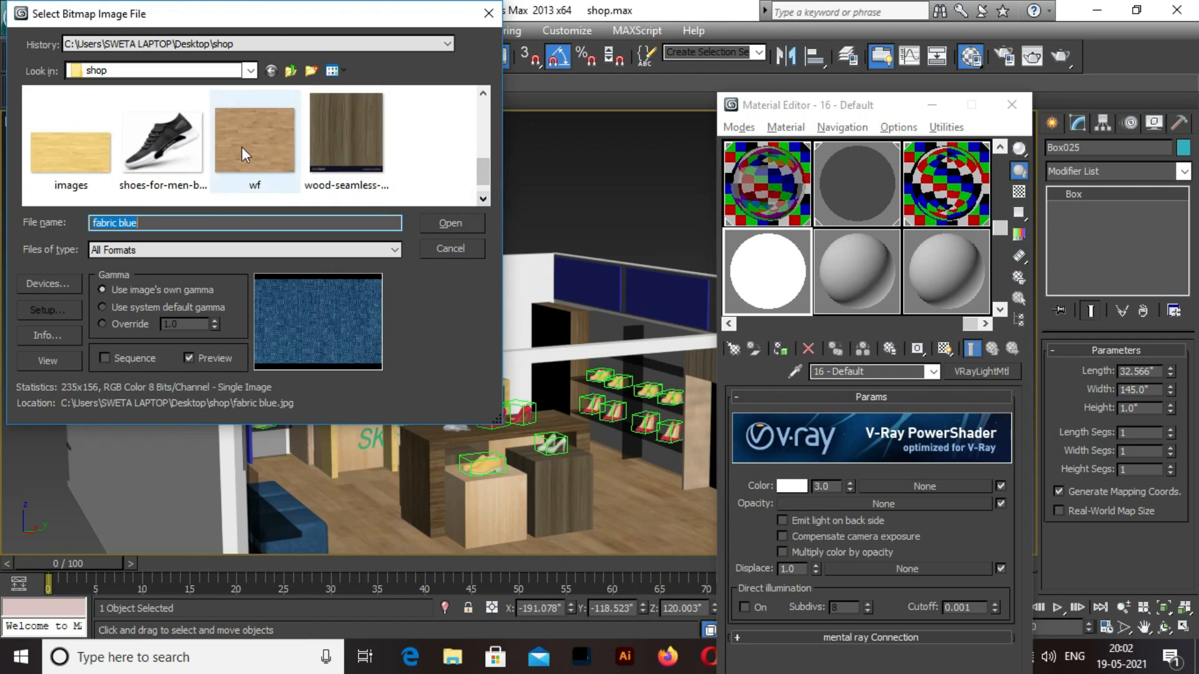
double_click(155, 147)
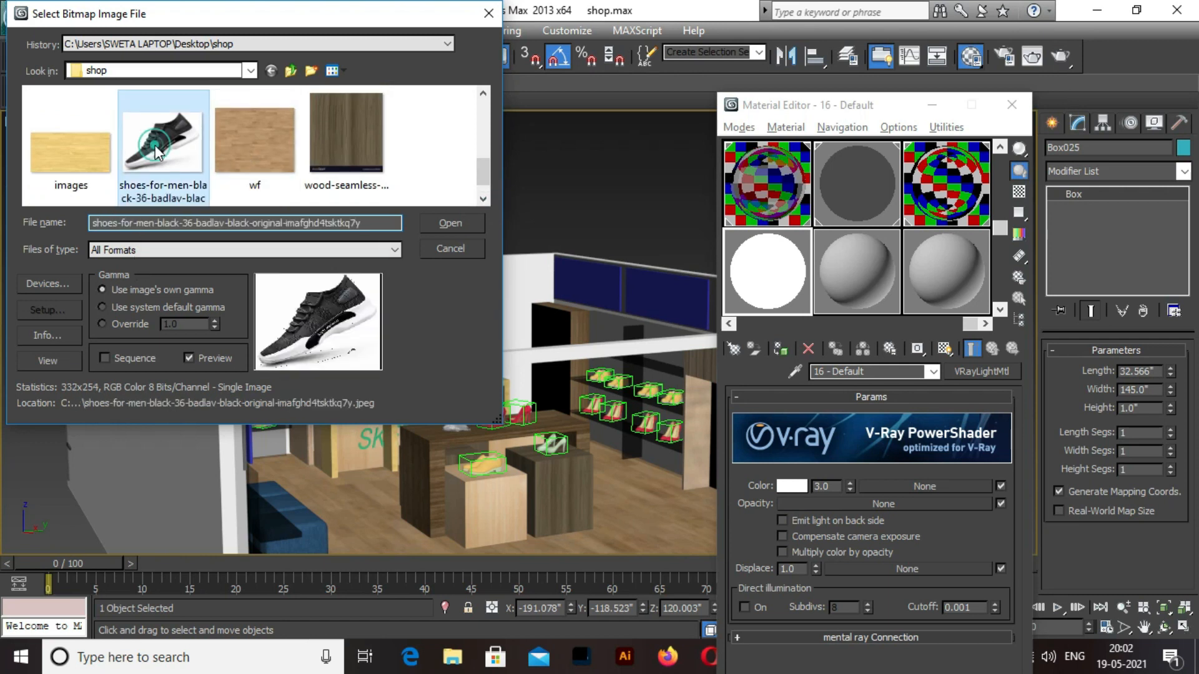
click(585, 287)
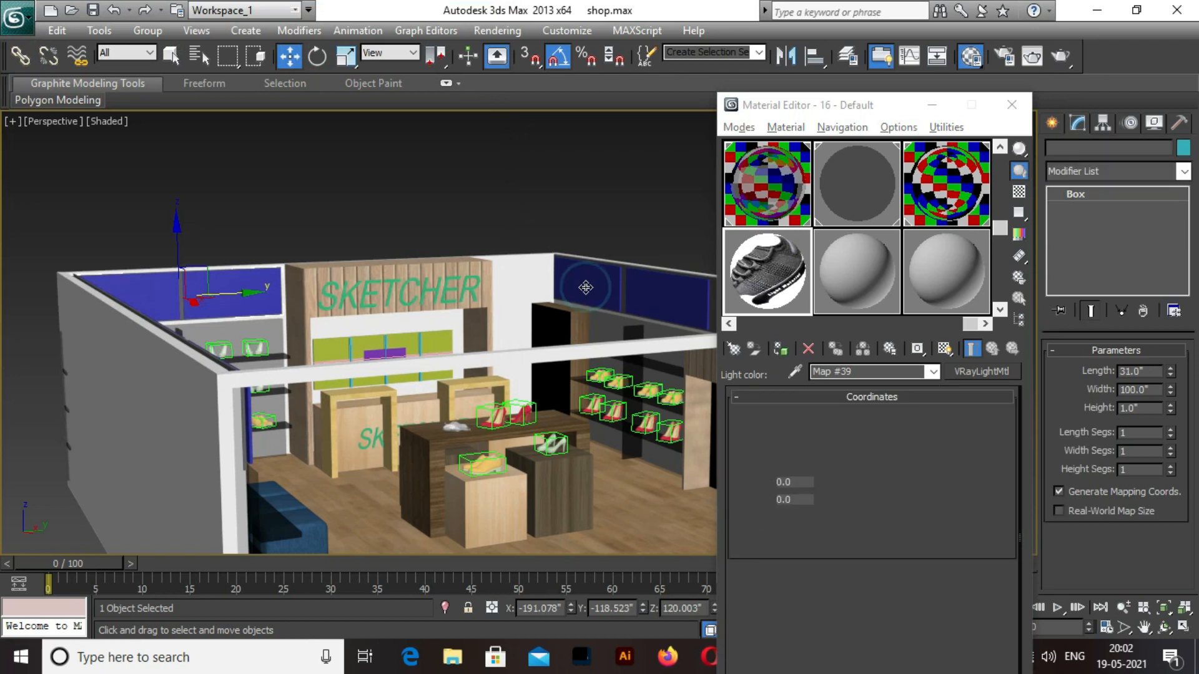
click(781, 348)
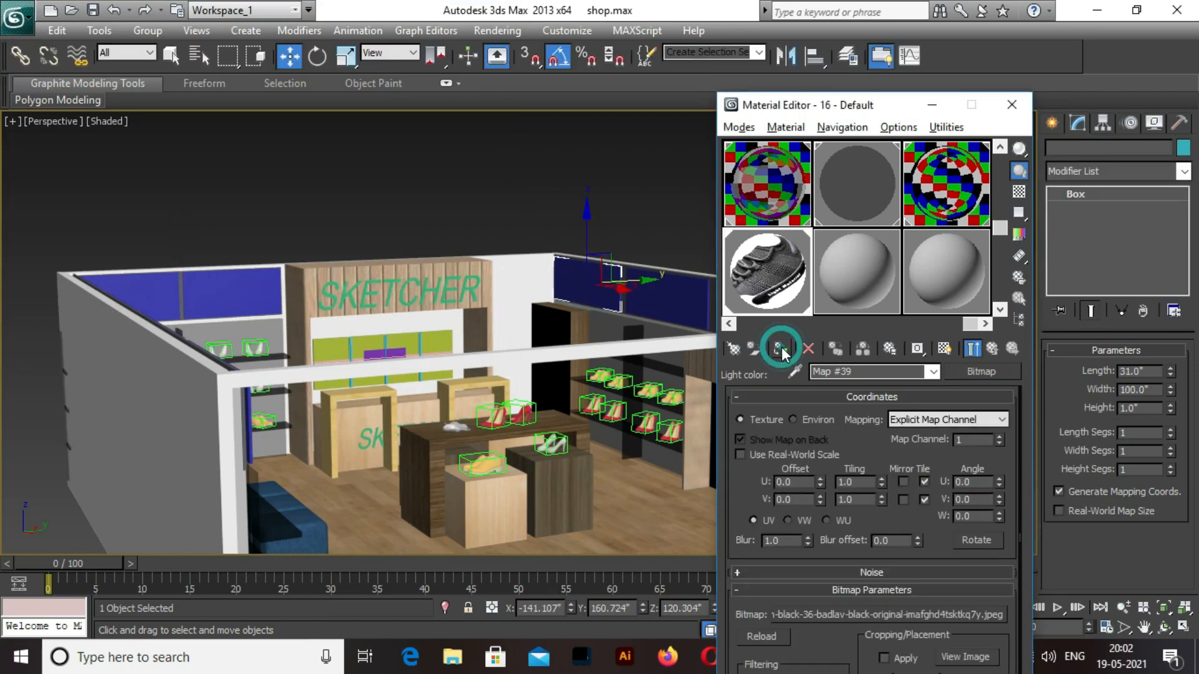
Convert the unused "17 - Default" material to a VRayLightMtl with a color multiplier of 3.0.
click(856, 279)
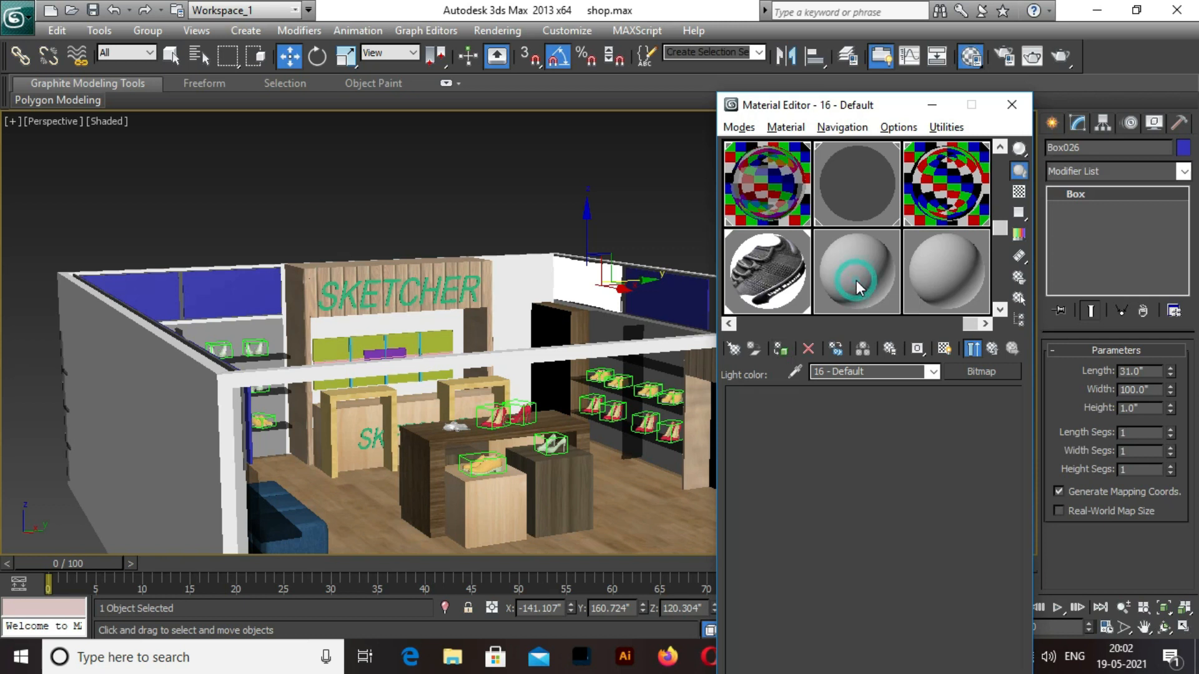
click(976, 371)
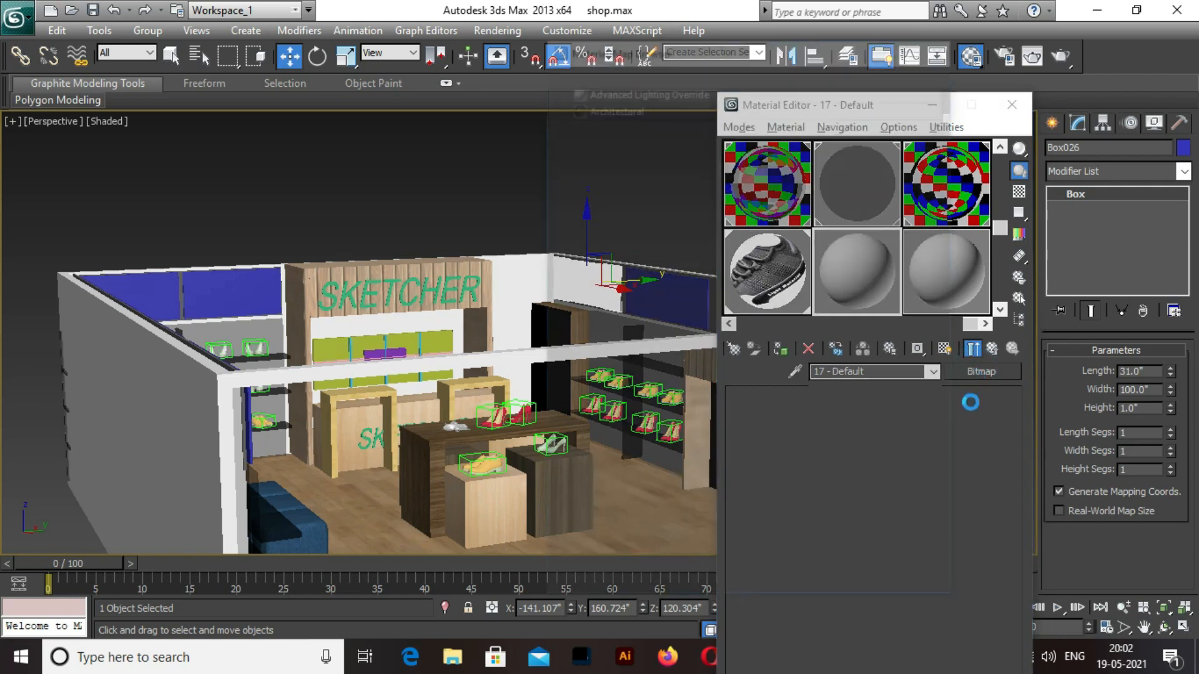
double_click(616, 512)
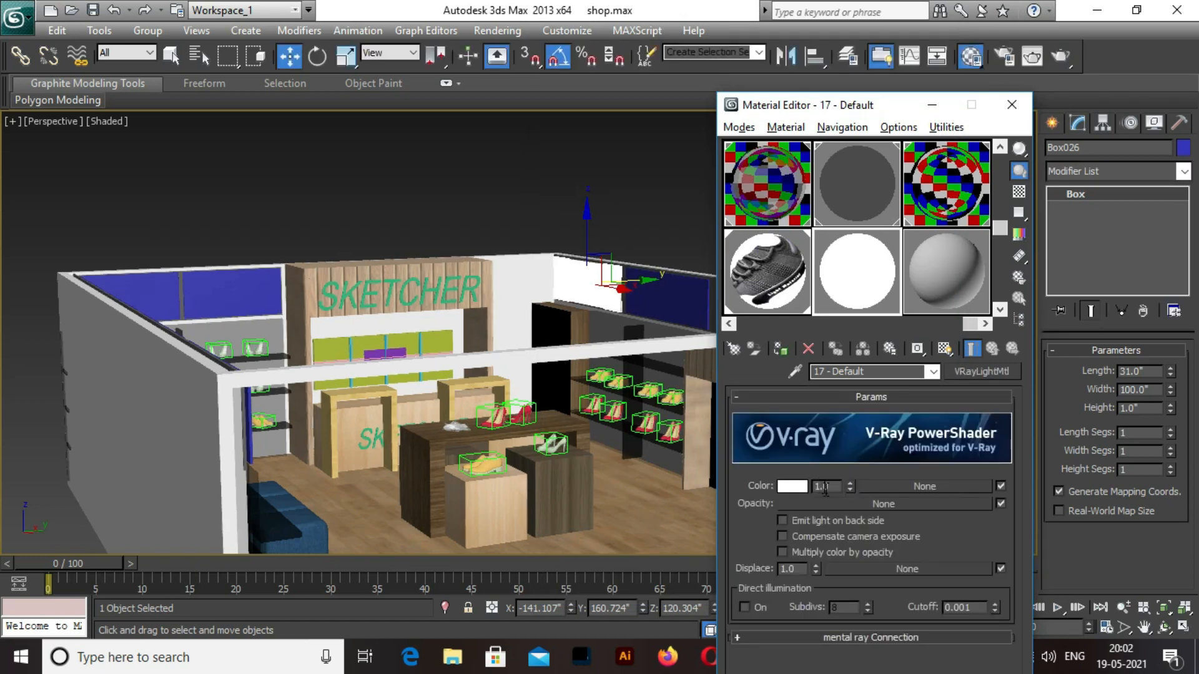
double_click(825, 486)
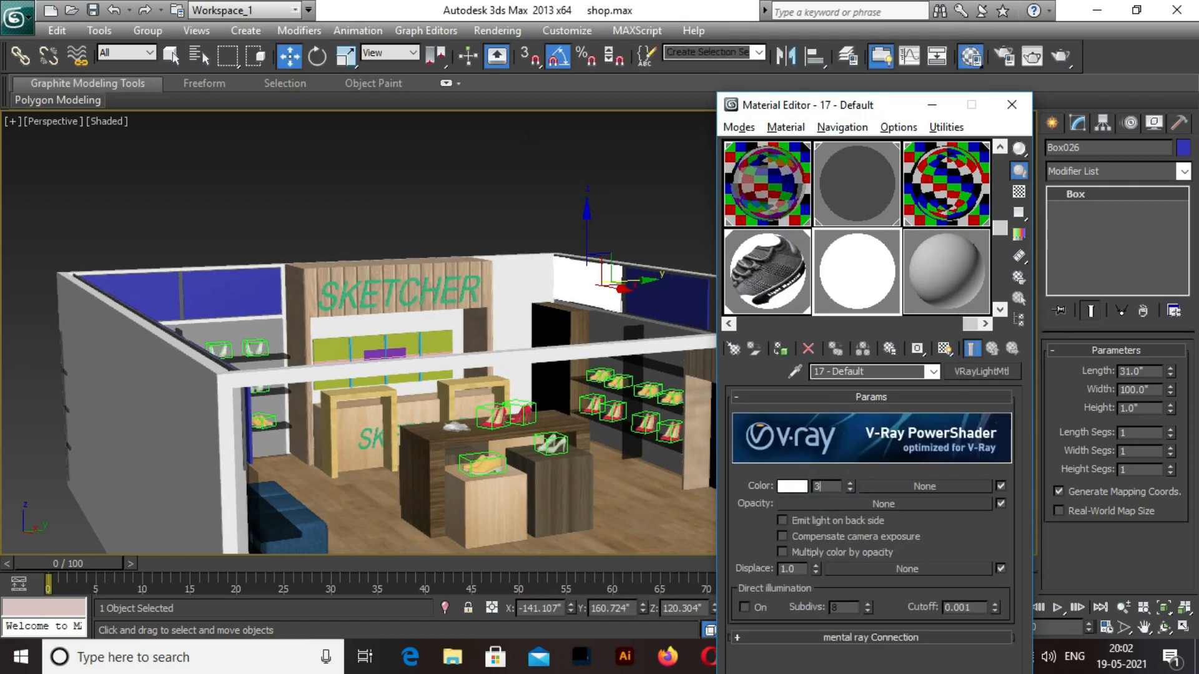
text(3)
Load the content_team running shoes image as the color bitmap of "17 - Default" and assign it to the second blue panel on that side wall.
click(919, 488)
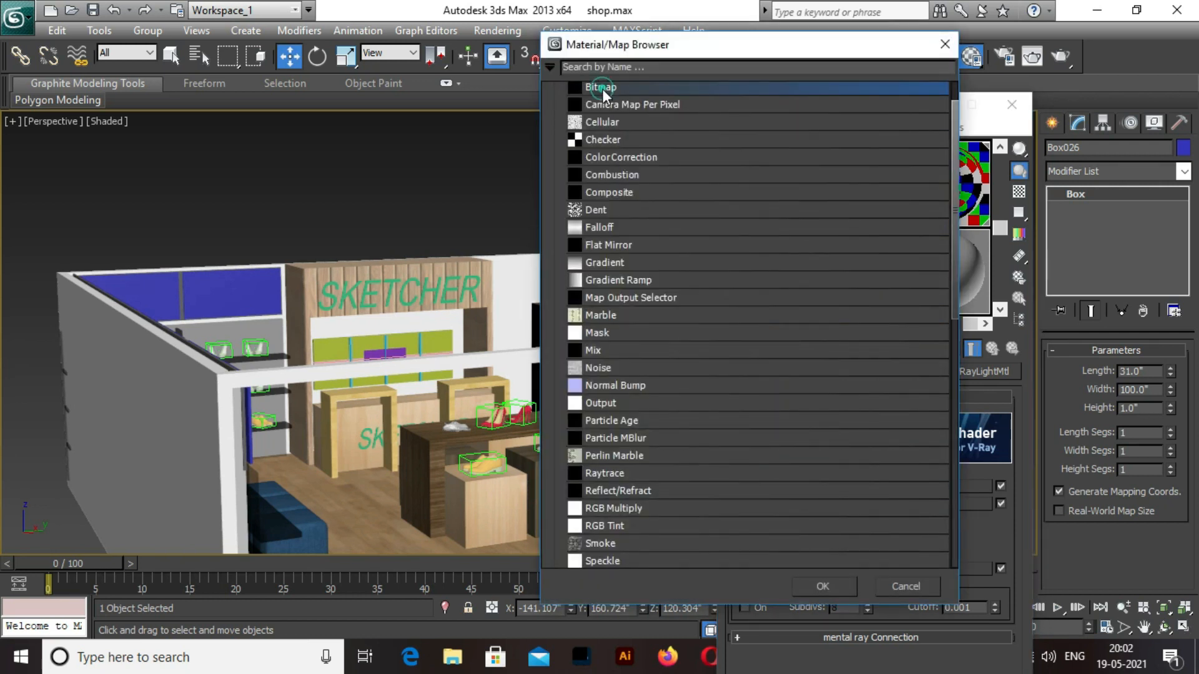
double_click(602, 89)
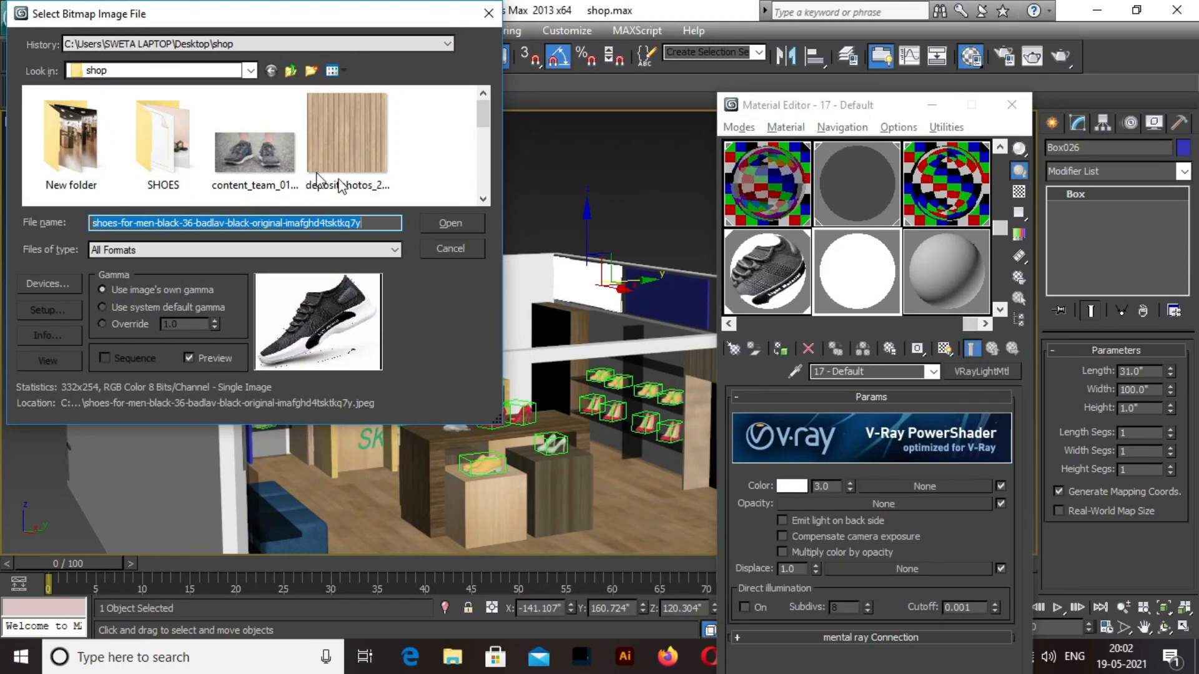
double_click(273, 155)
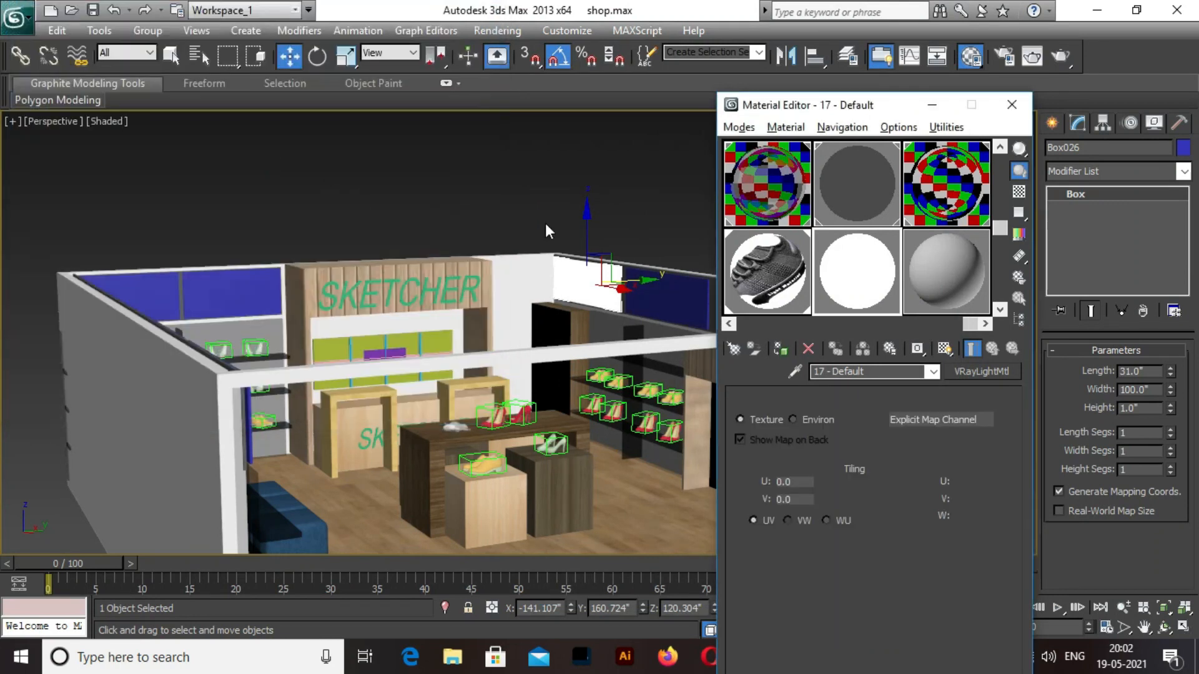
click(667, 298)
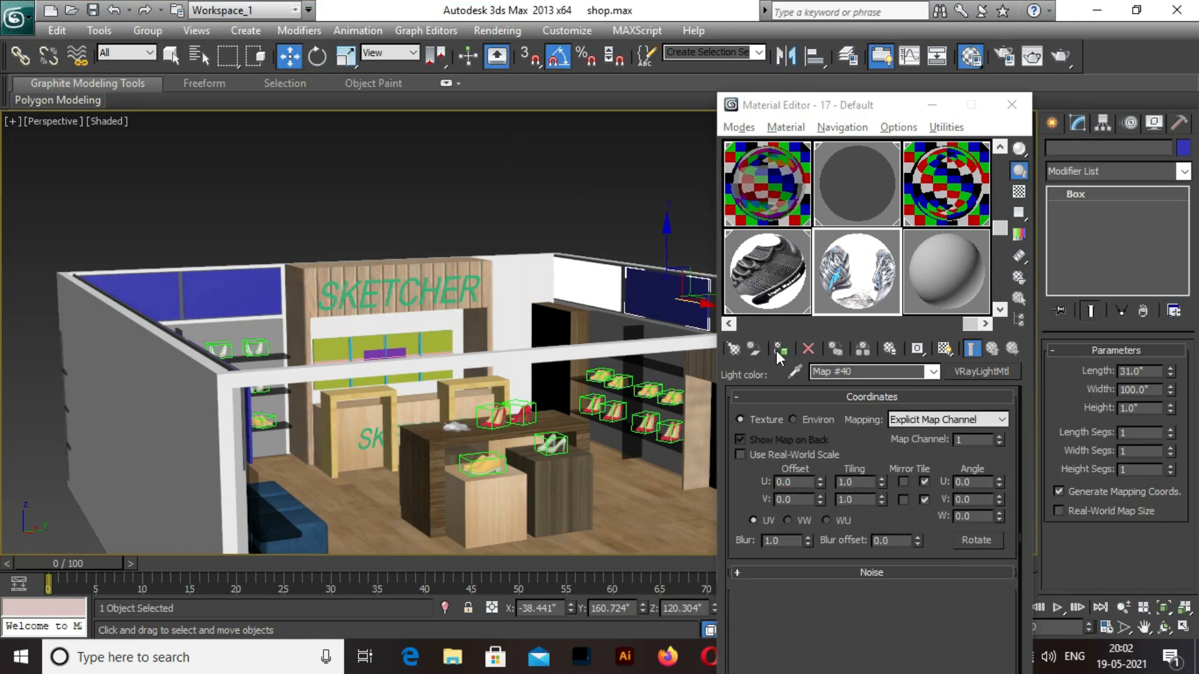
click(779, 351)
Turn on viewport display of the shoe bitmaps for both light materials, "17 - Default" and "16 - Default".
click(944, 348)
click(774, 278)
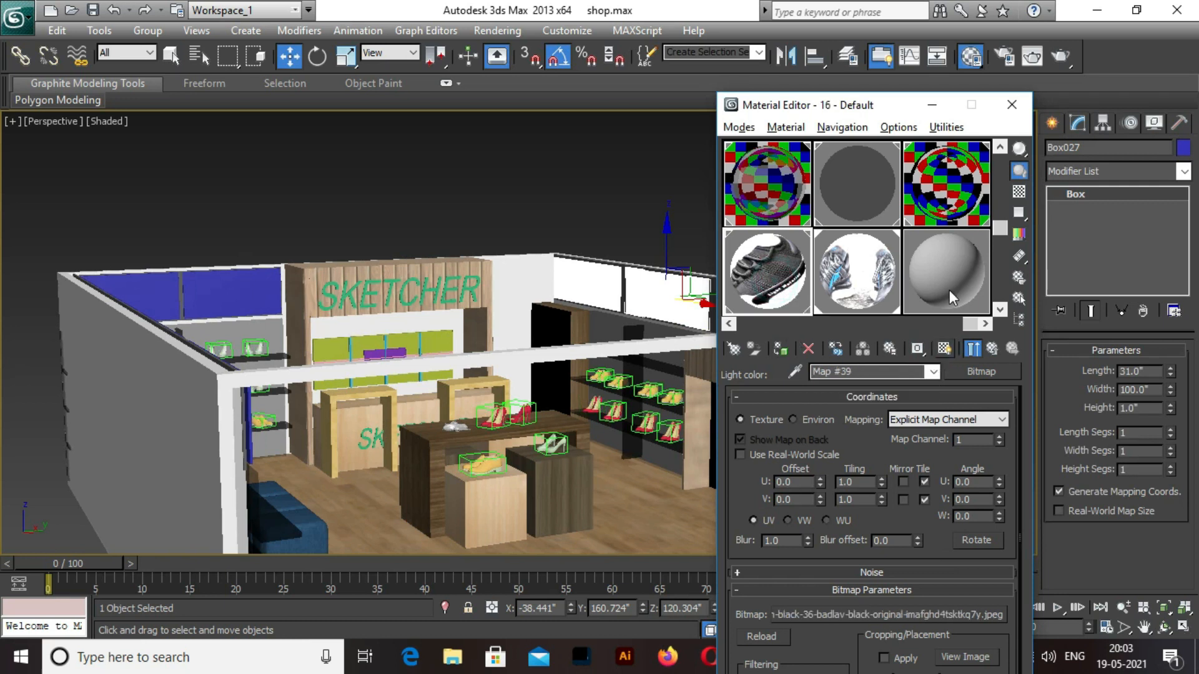
click(942, 351)
Assign "16 - Default" to the third and "17 - Default" to the fourth blue upper panel of the same side wall.
drag(822, 111, 400, 111)
click(769, 311)
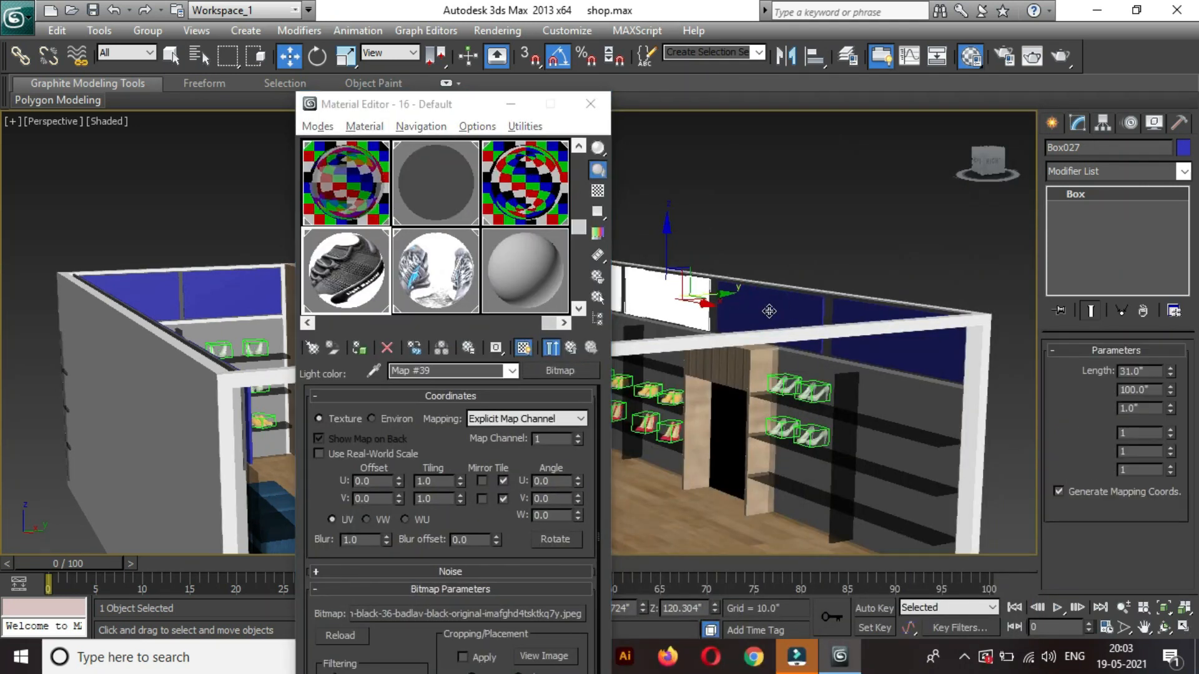
click(359, 349)
click(460, 291)
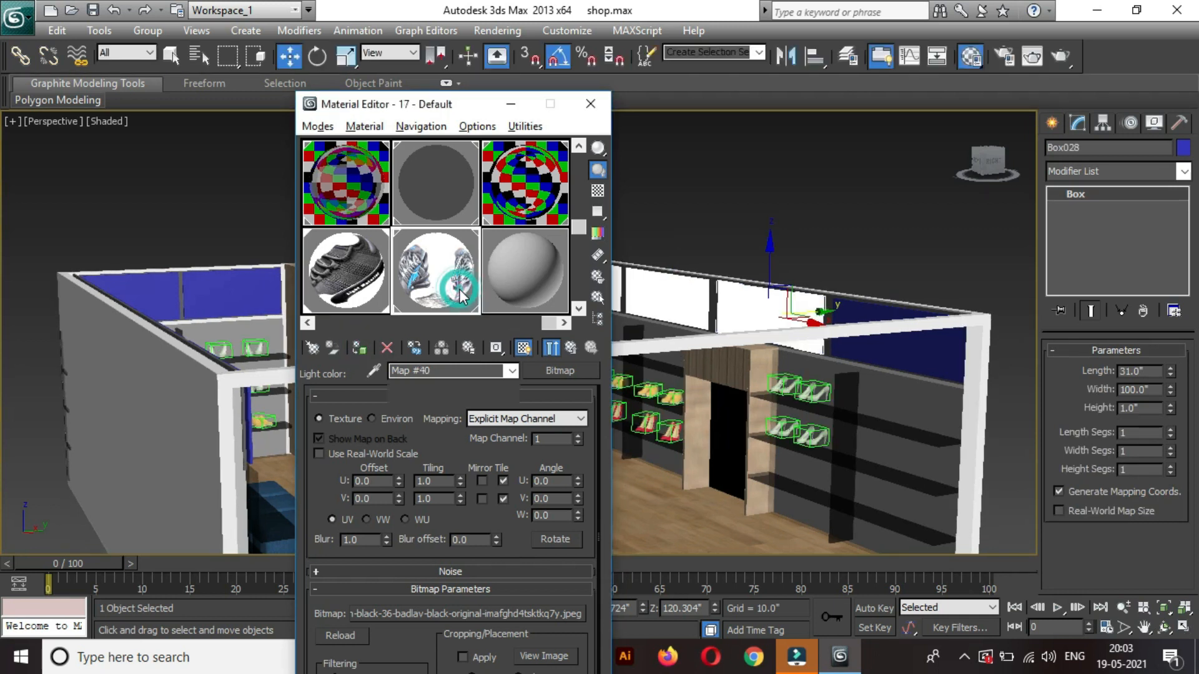
click(925, 355)
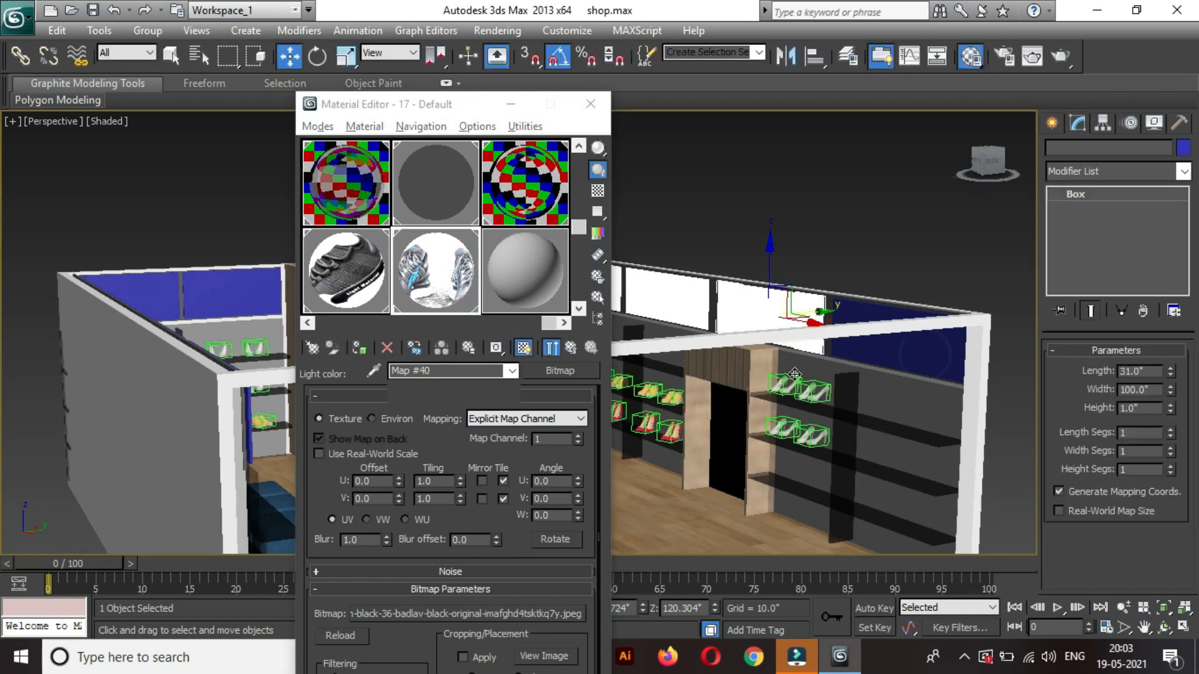
click(359, 349)
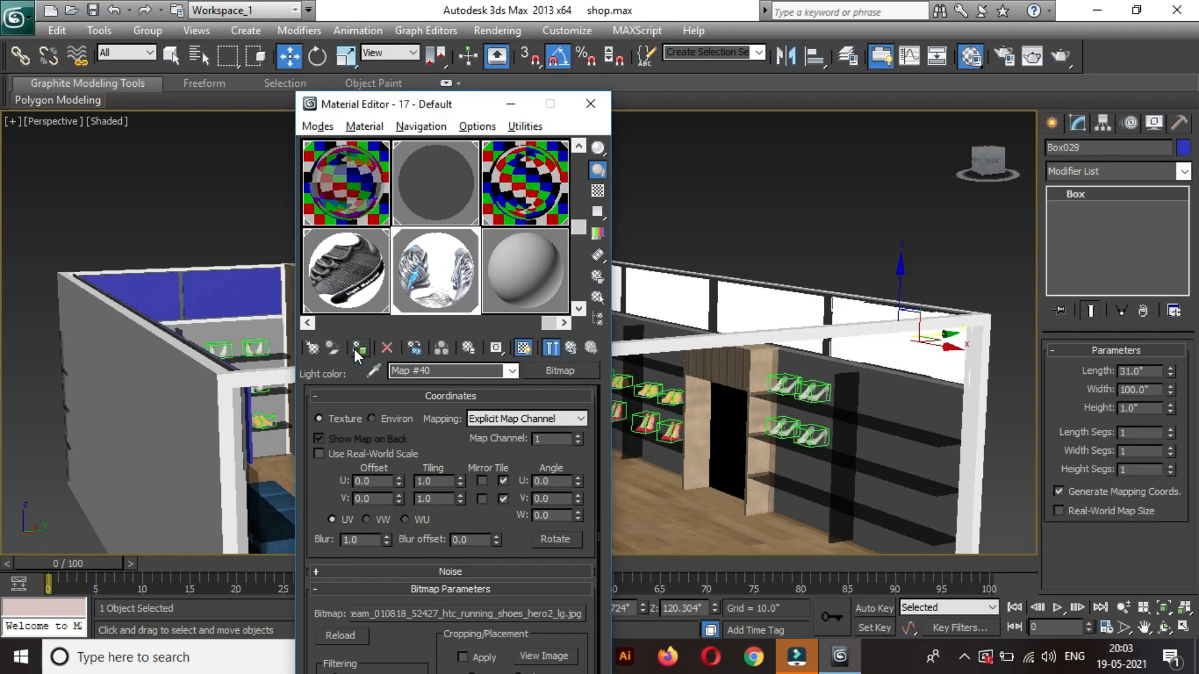
On the SKETCHER sign's wall, assign "17 - Default" to the blue upper panel nearest the sign and "16 - Default" to the panel beside it.
drag(415, 110, 806, 148)
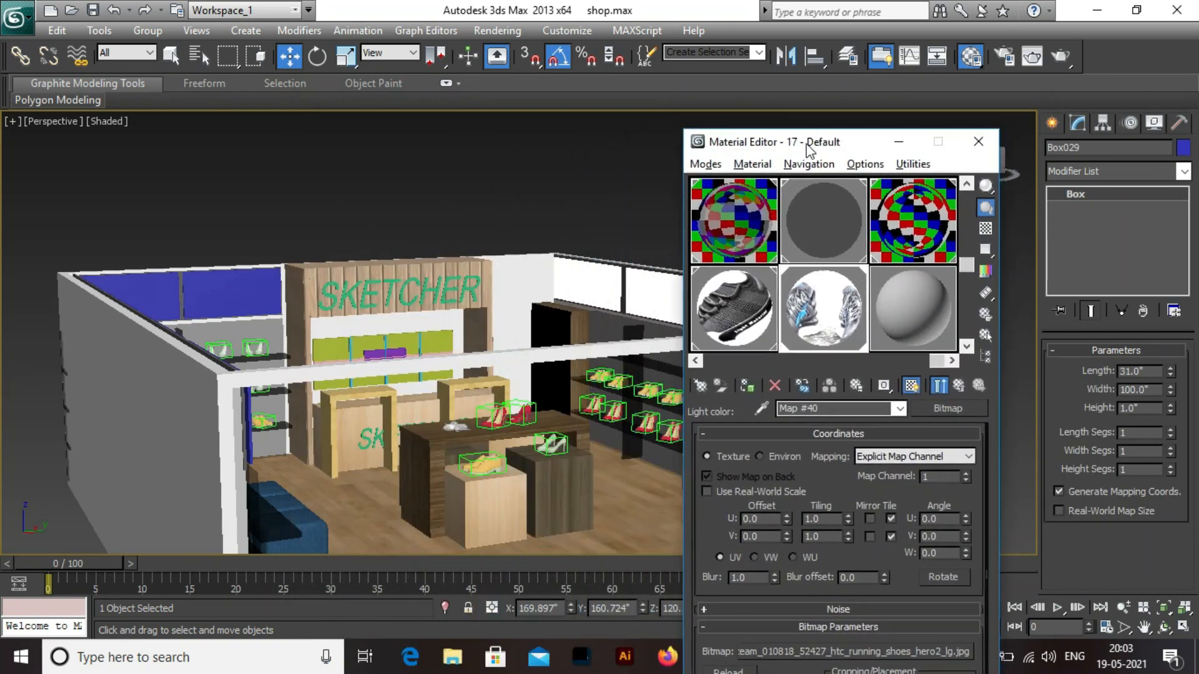
click(235, 294)
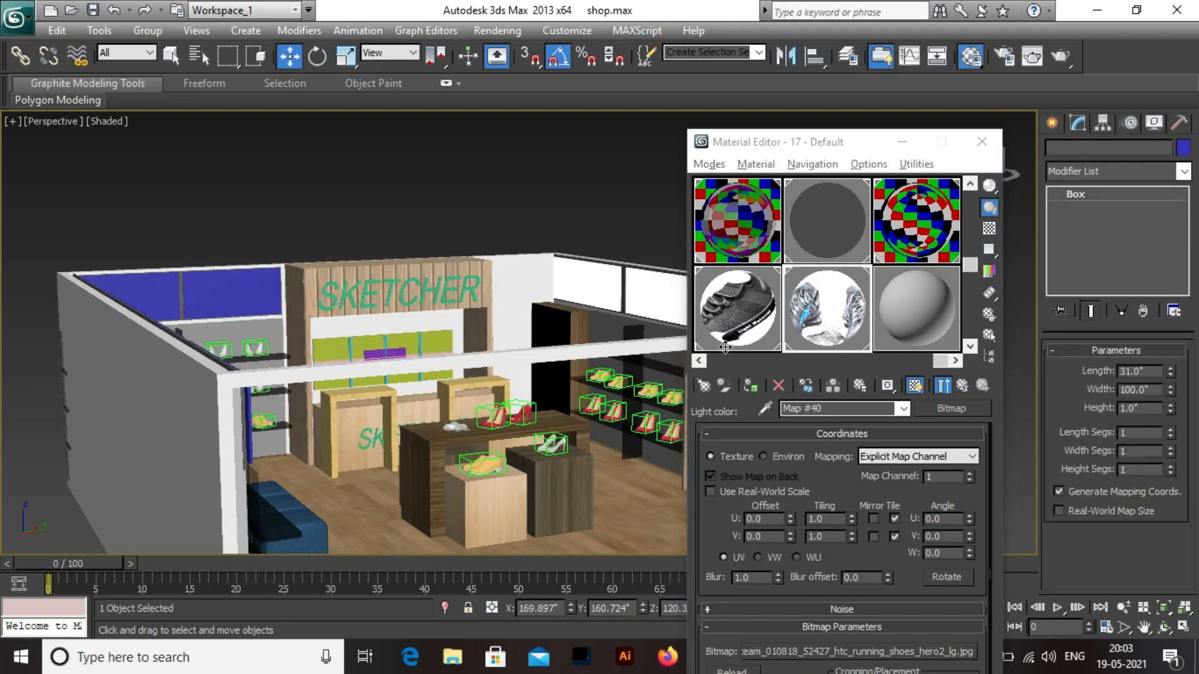
click(823, 326)
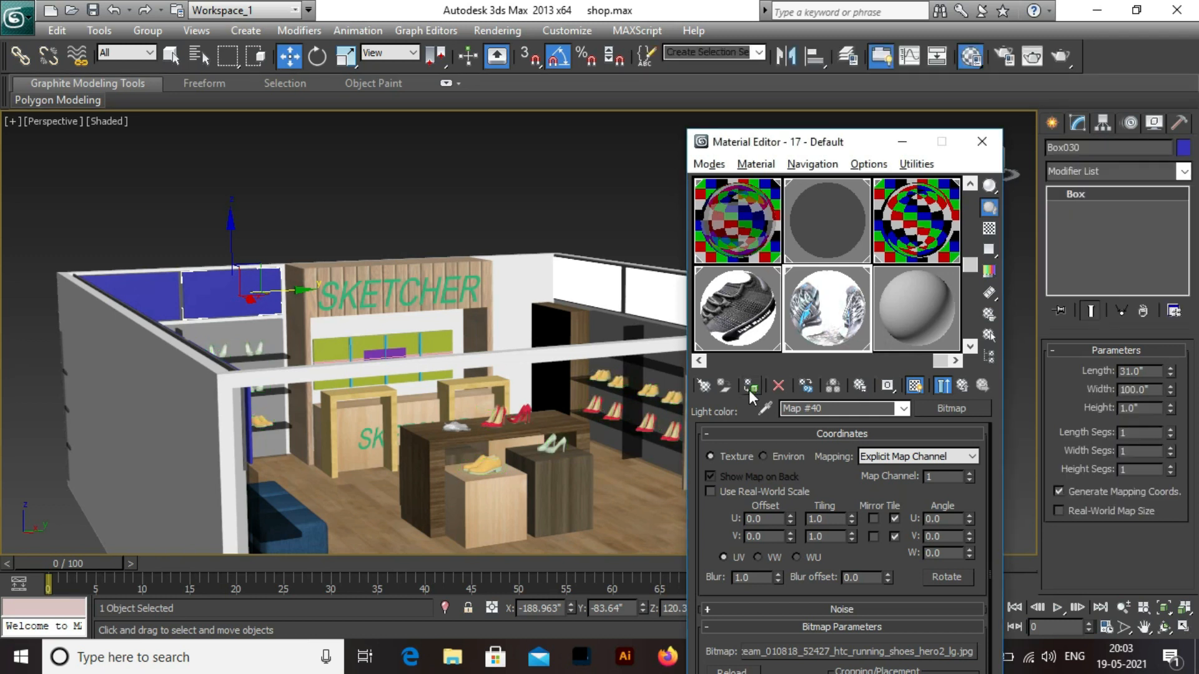
click(749, 387)
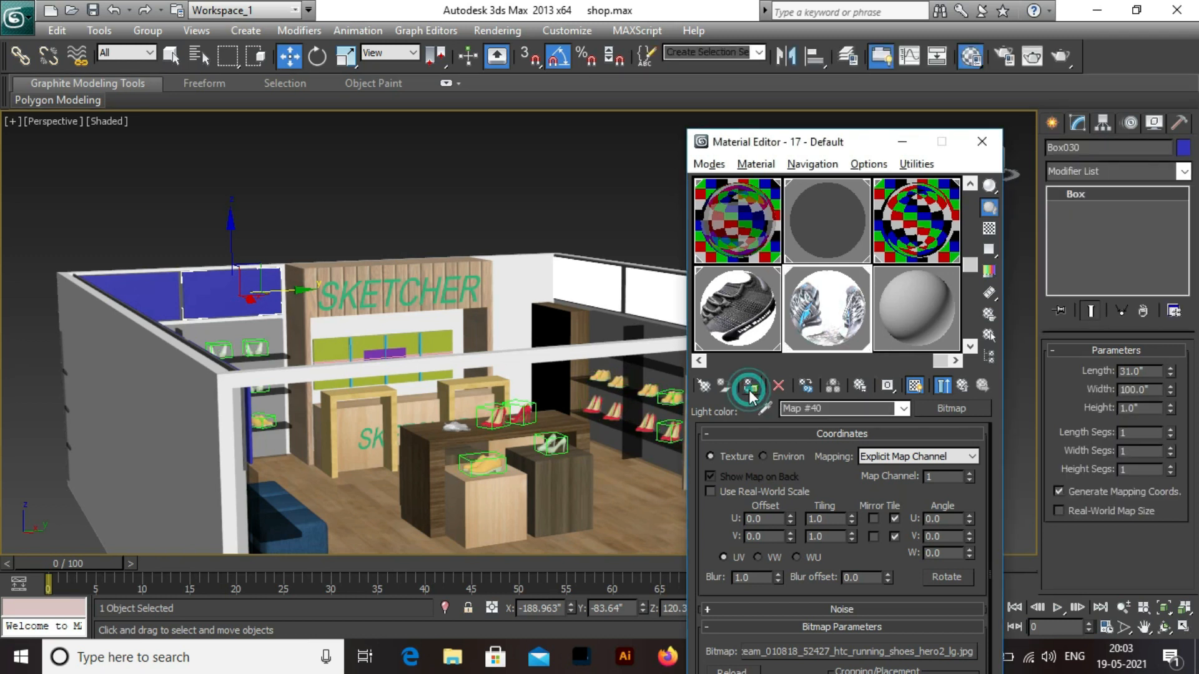
click(145, 302)
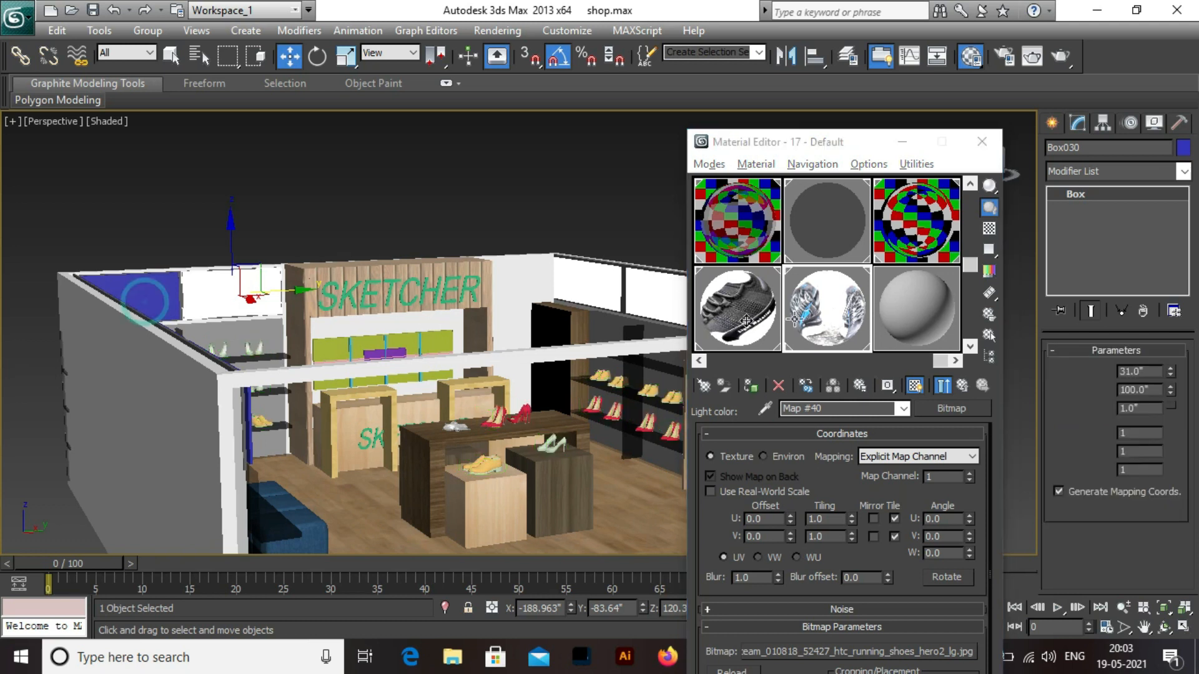
click(736, 306)
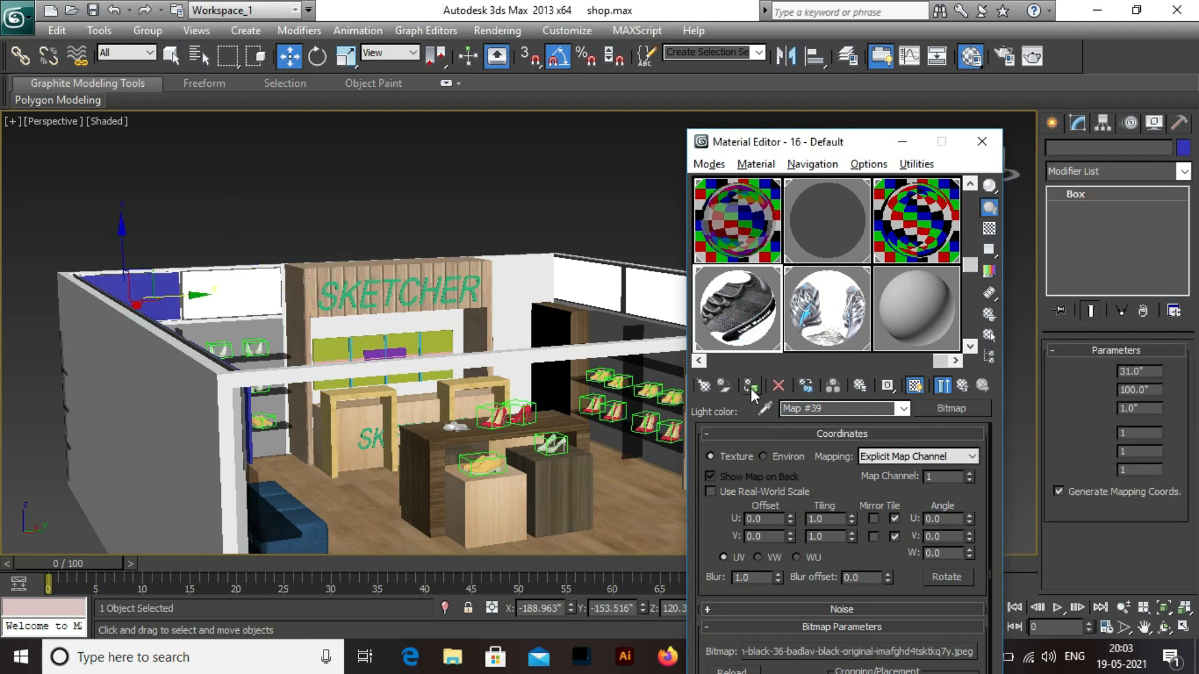
click(751, 389)
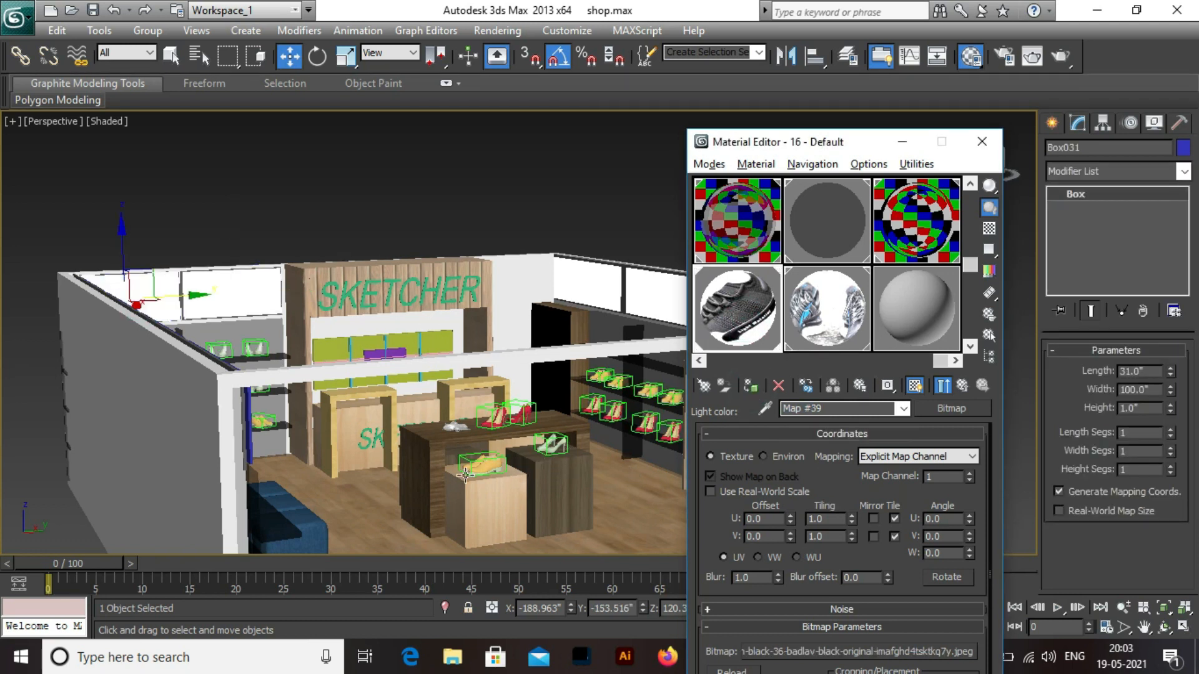
On the remaining side wall, assign "17 - Default" to the blue upper panel nearest the SKETCHER wall and "16 - Default" to the next one.
alt+middle_drag(409, 470, 417, 412)
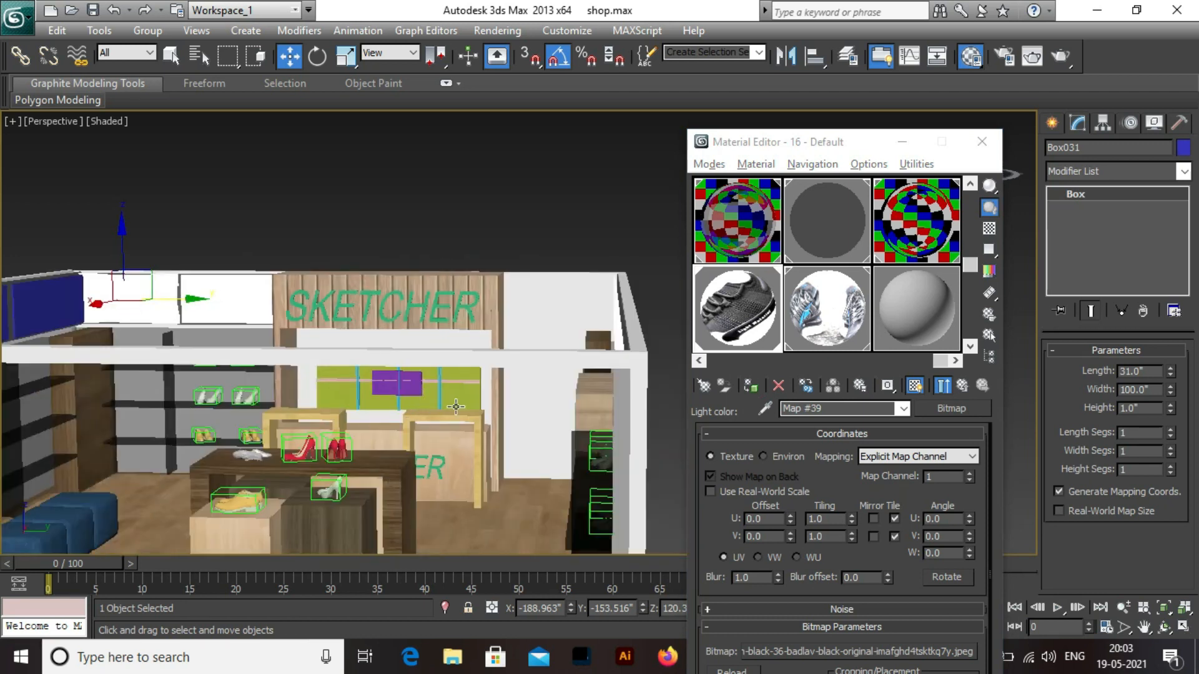
middle_drag(566, 392, 628, 382)
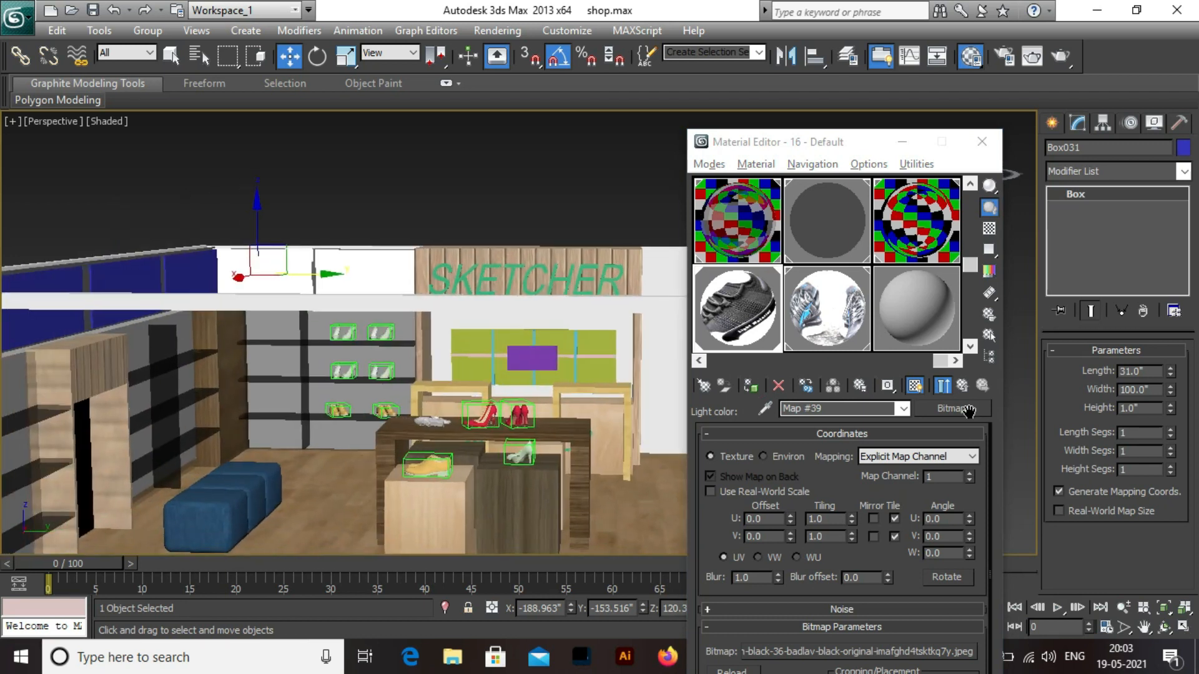
click(181, 272)
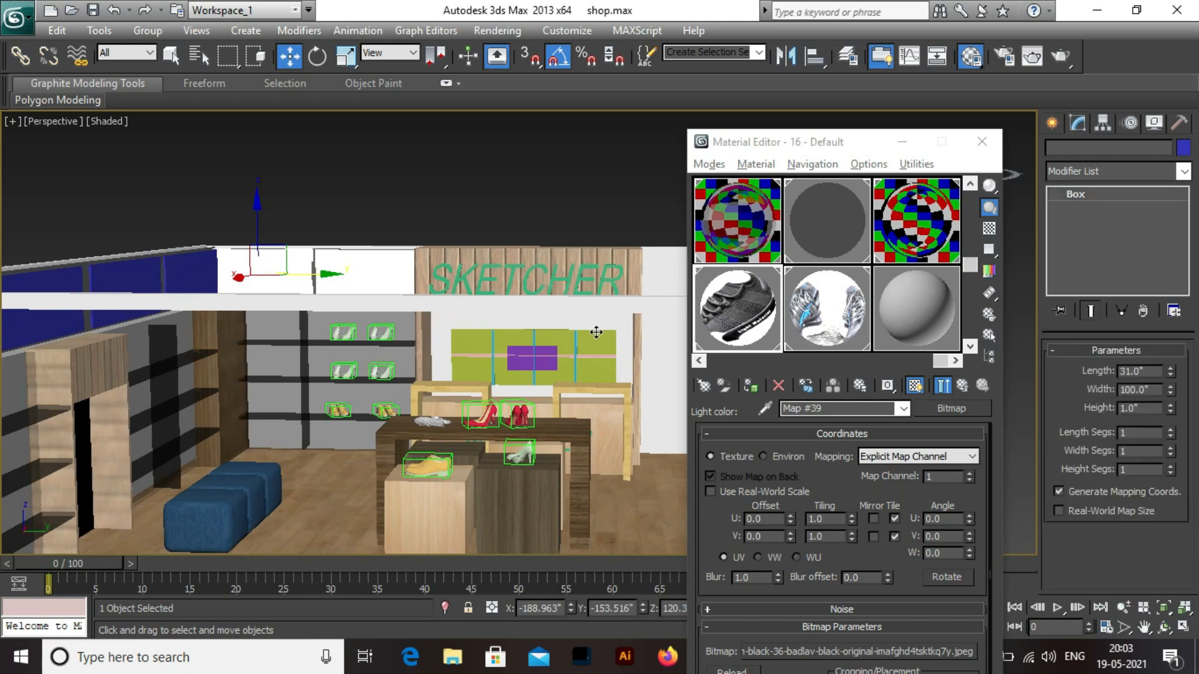
click(828, 322)
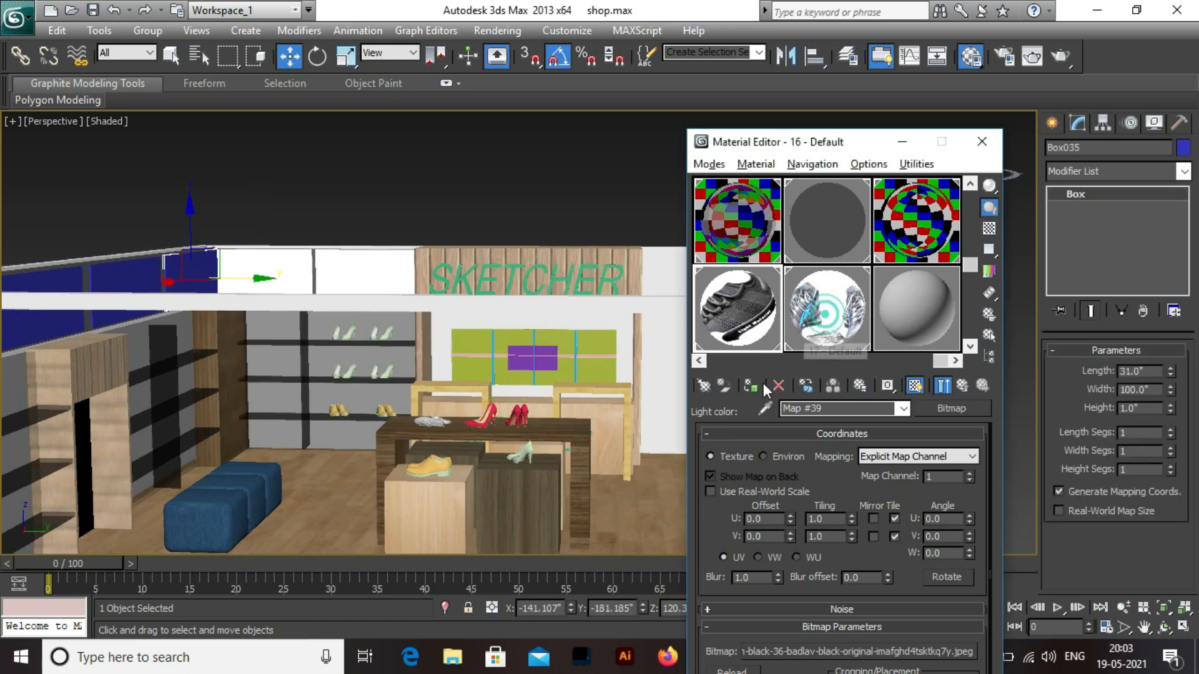
click(752, 386)
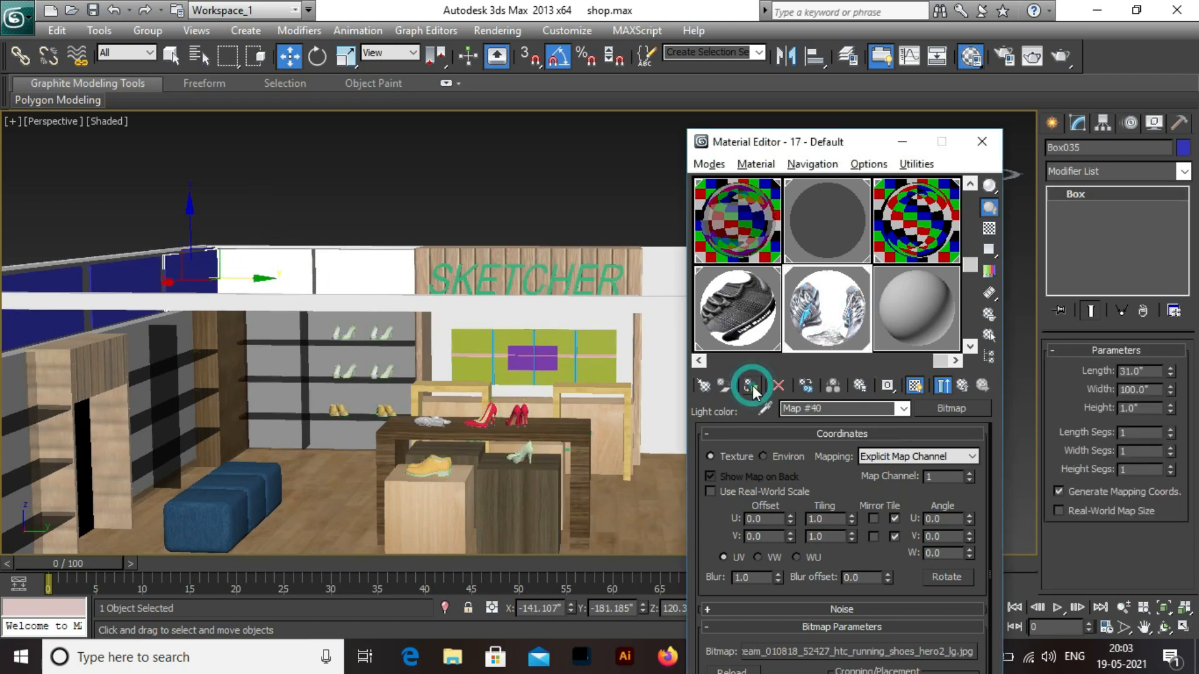
click(725, 323)
click(122, 274)
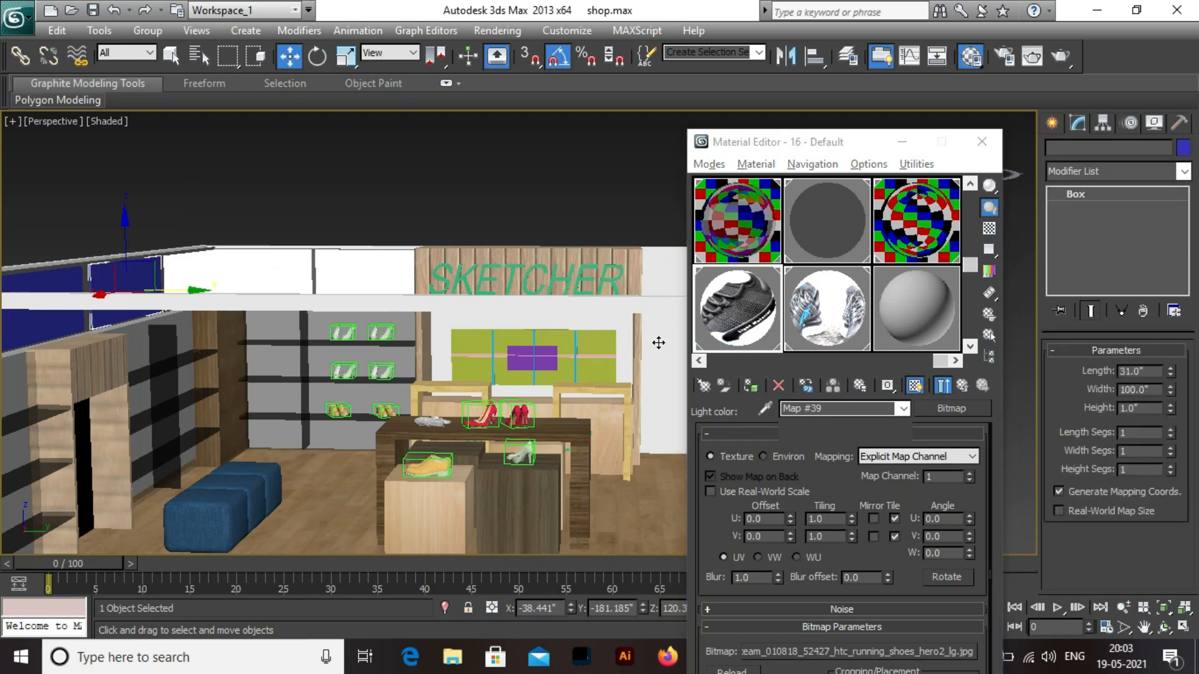
click(753, 387)
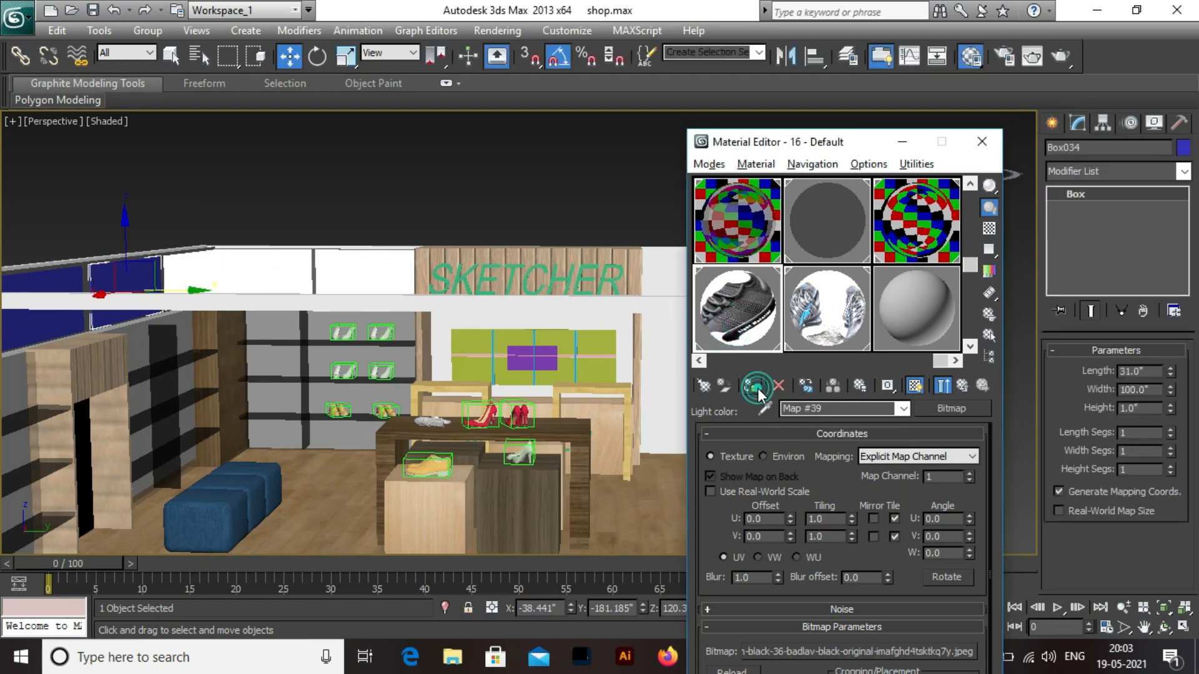
Assign "17 - Default" to the third and "16 - Default" to the fourth blue upper panel on this side wall.
click(60, 279)
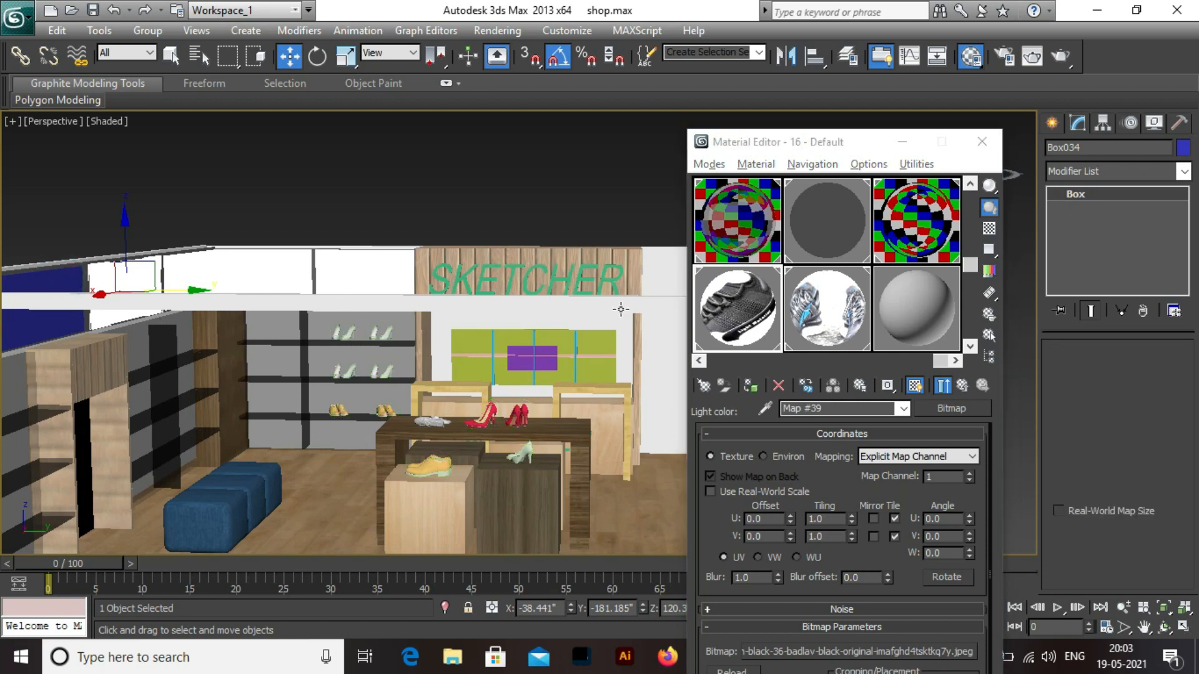
click(810, 325)
click(751, 388)
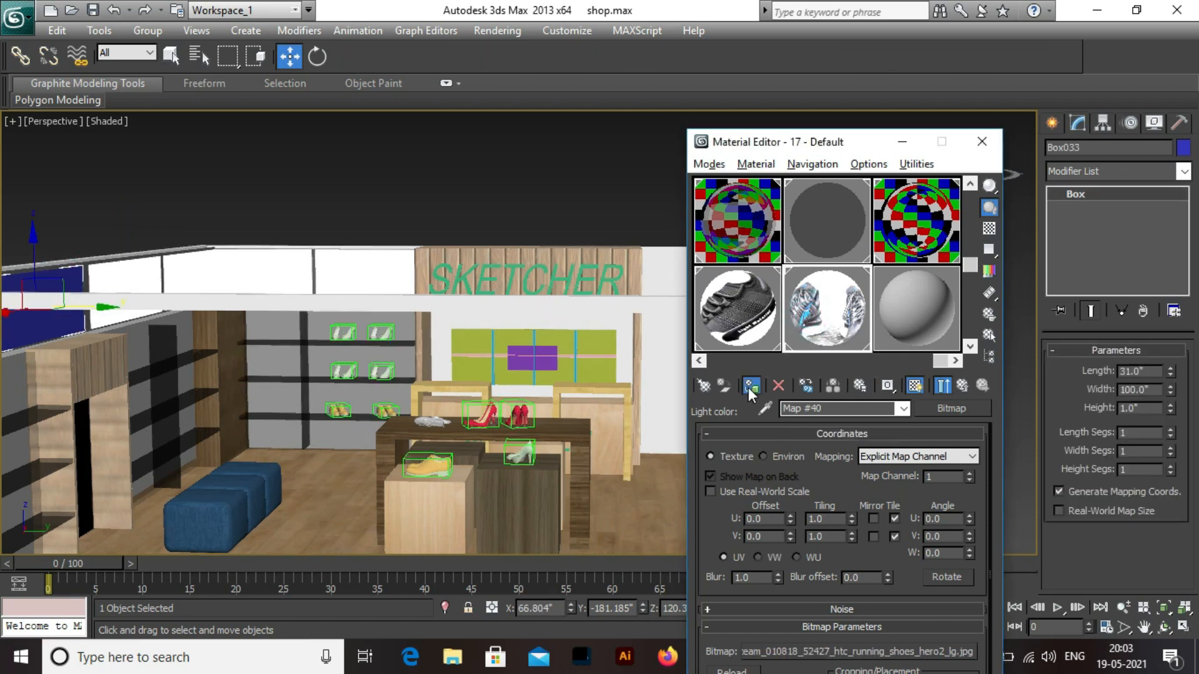
middle_drag(346, 327, 394, 307)
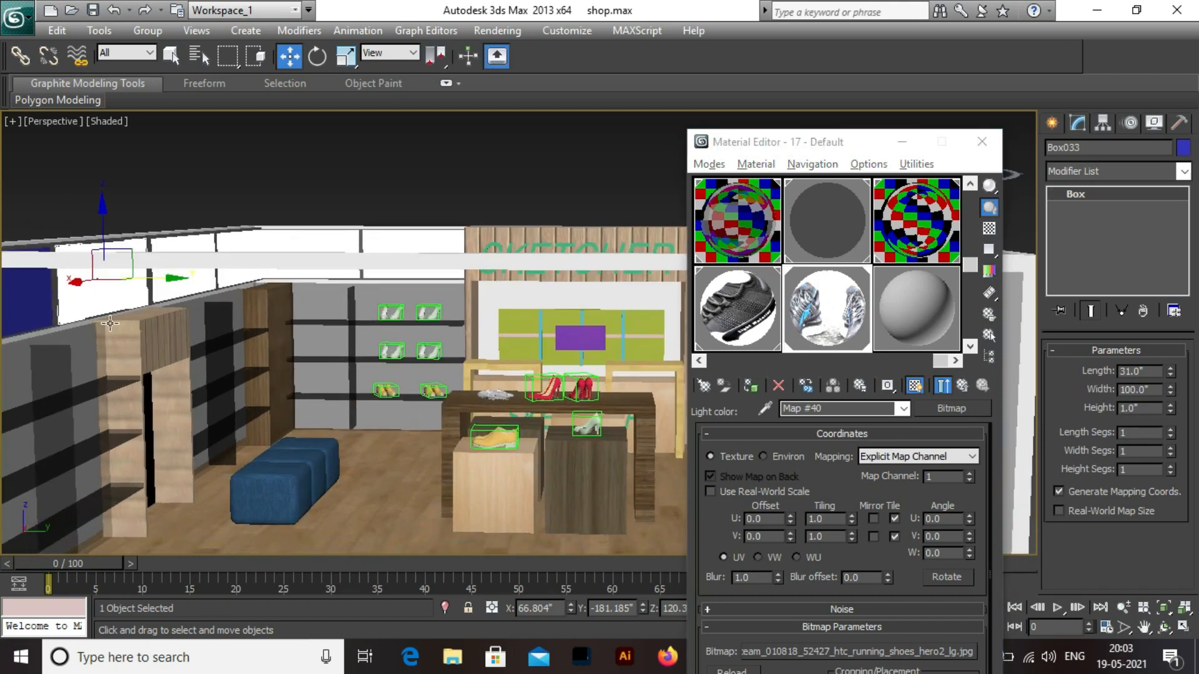
click(162, 348)
click(738, 308)
click(751, 385)
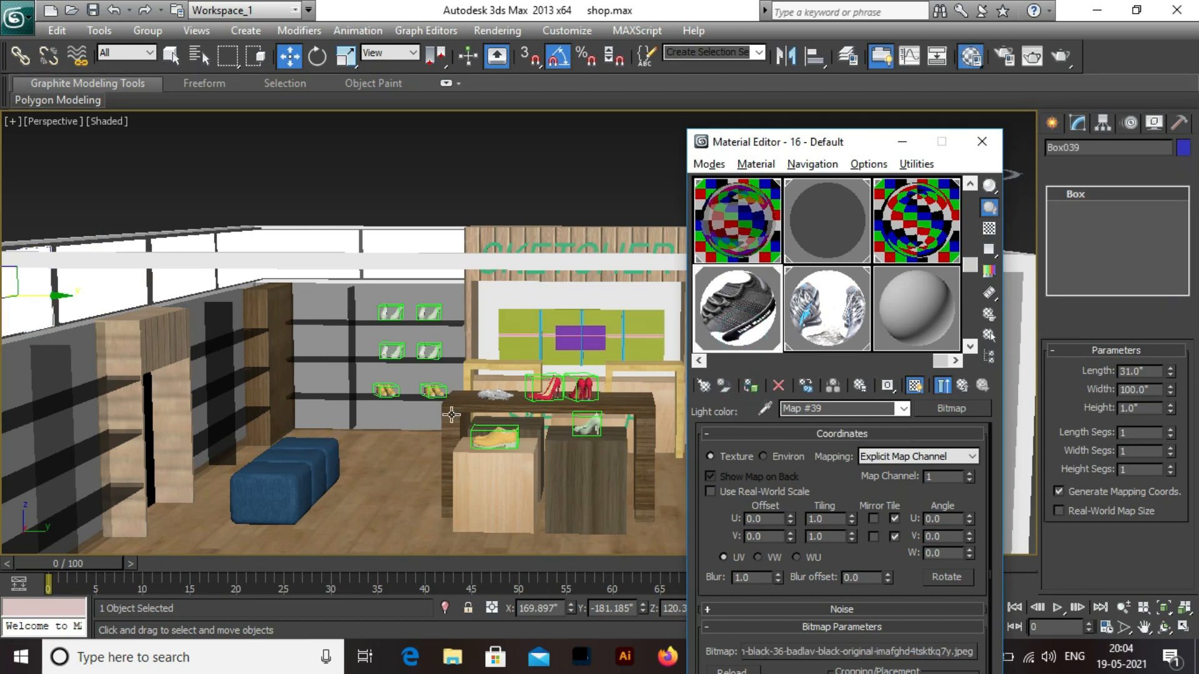
Isolate the crossing strips group on the green back-wall panel and change "18 - Default" to a VRayMtl.
click(920, 320)
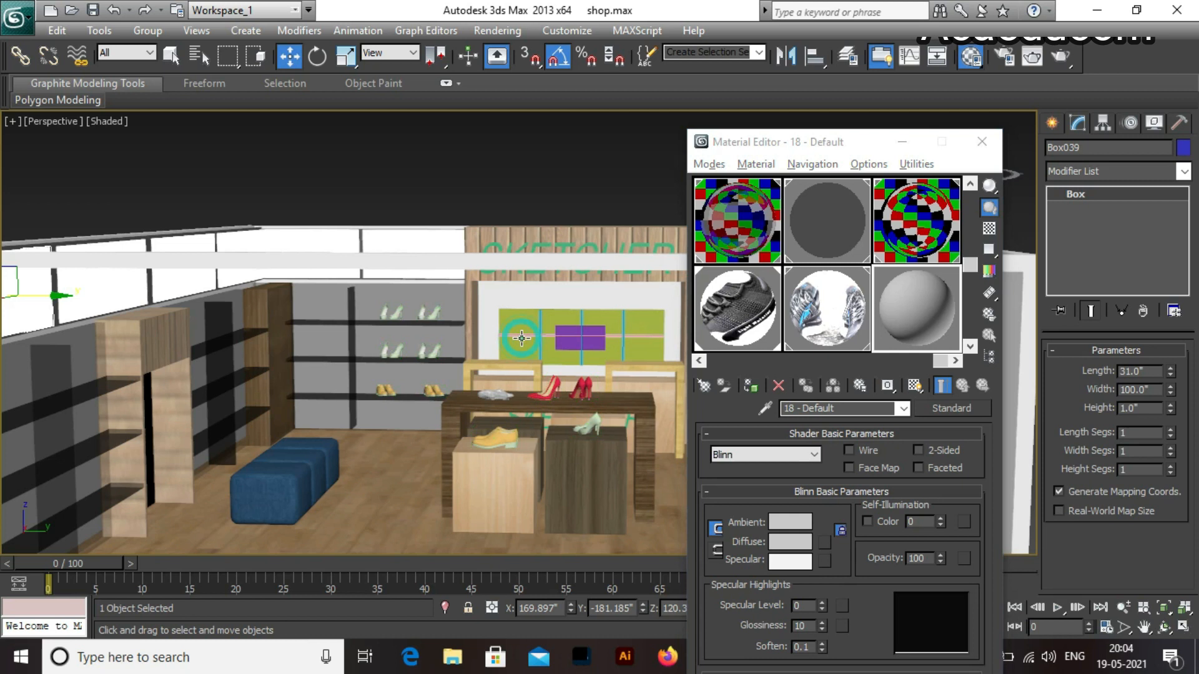
click(522, 349)
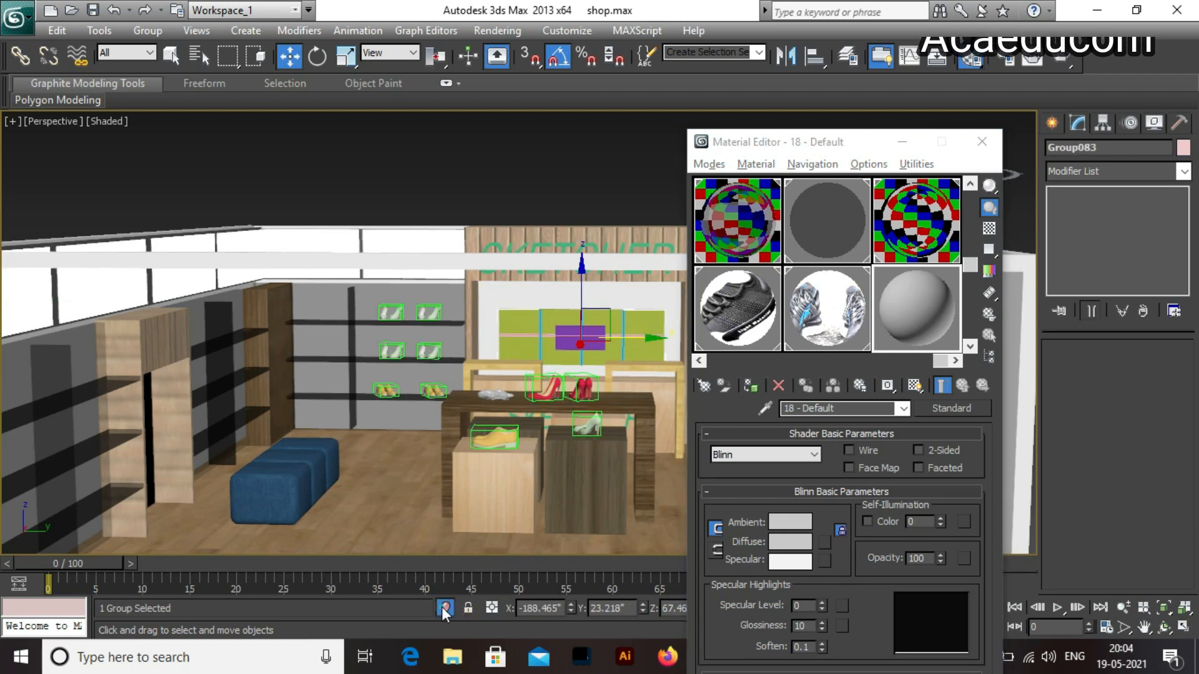
click(445, 607)
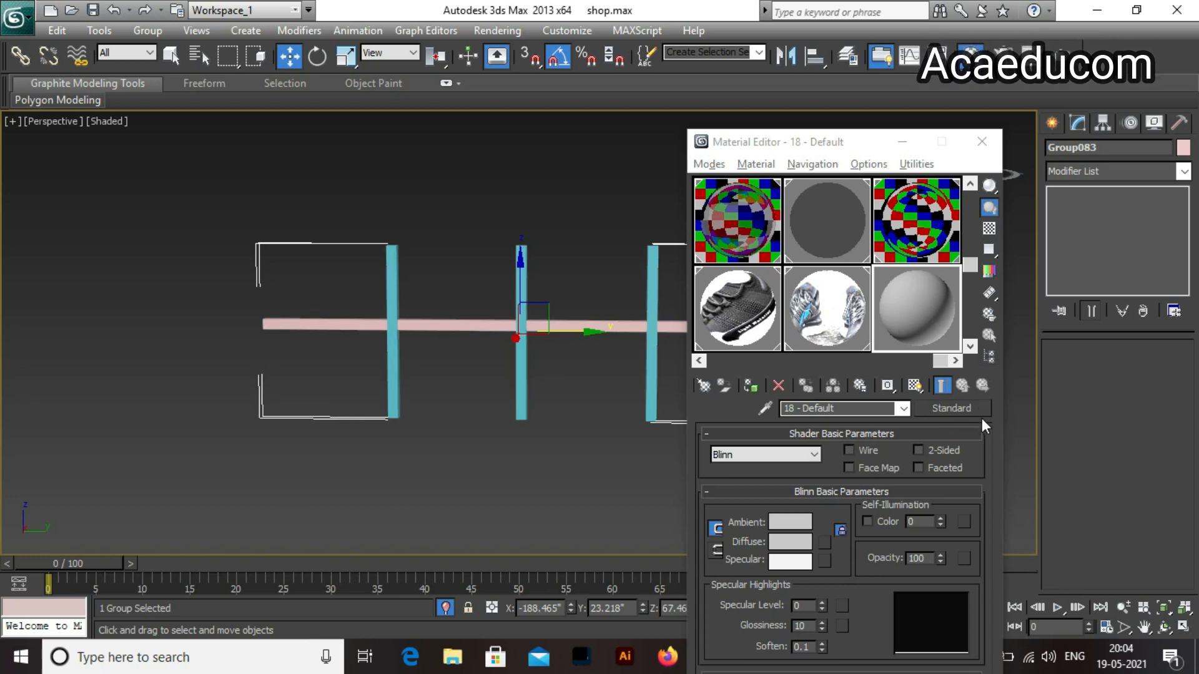
click(962, 410)
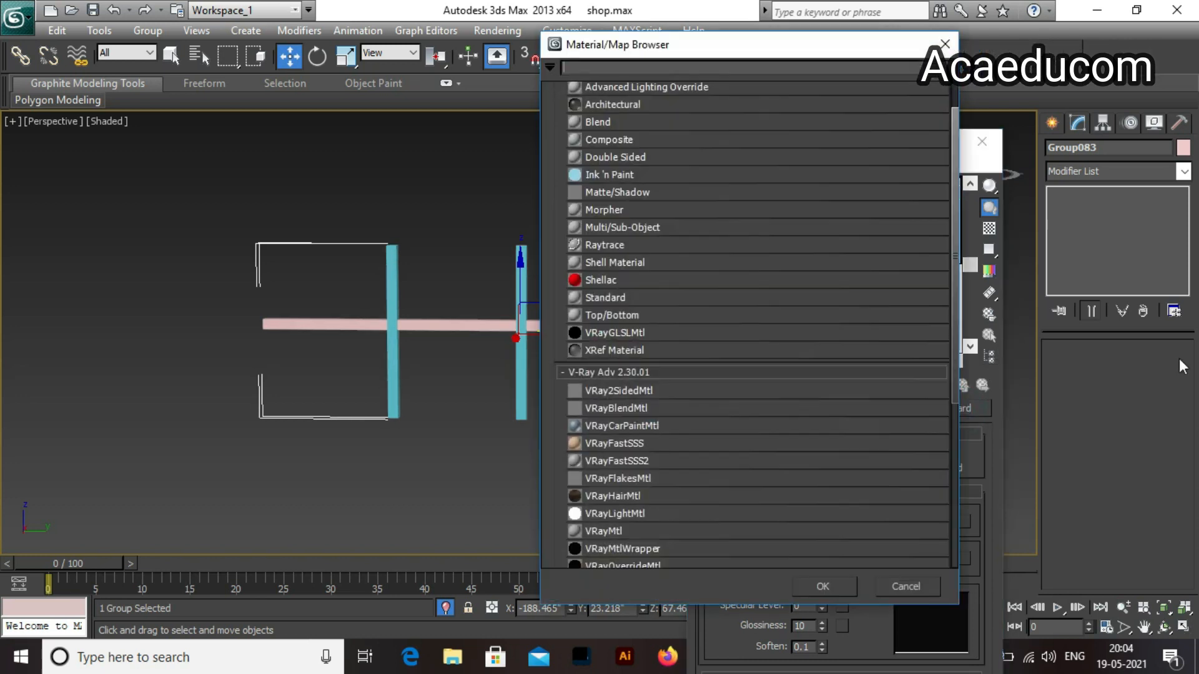
double_click(597, 531)
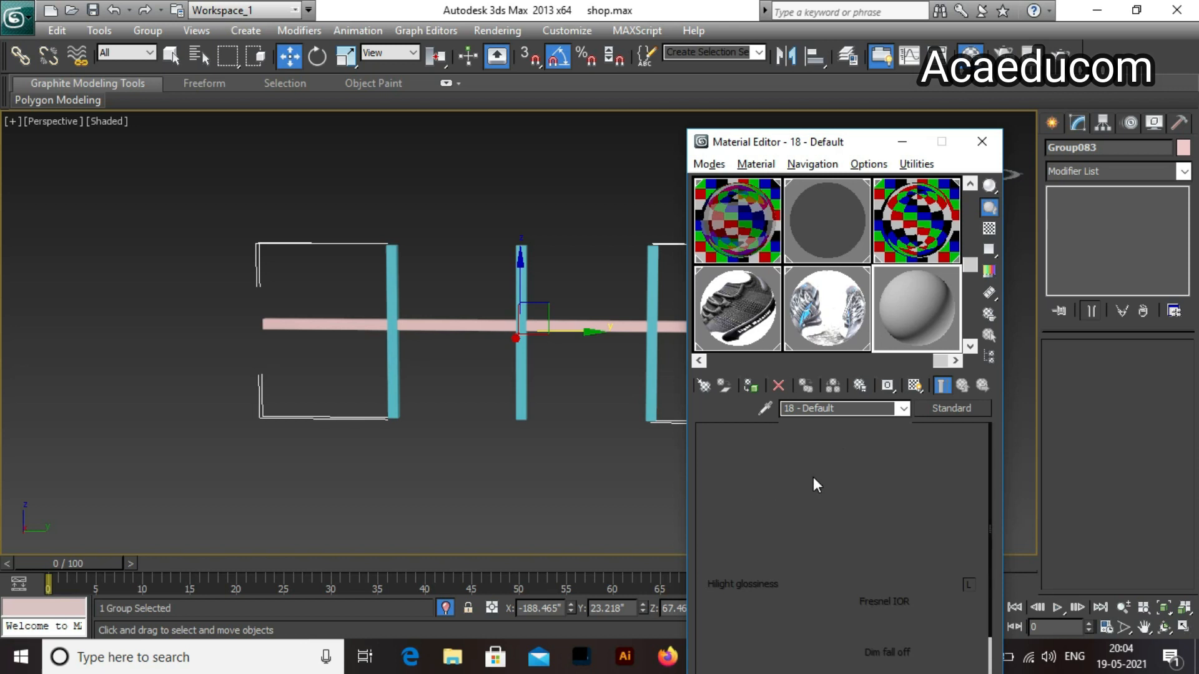
Set the diffuse color of "18 - Default" to black, assign it to the strips group, and exit isolation.
click(805, 528)
drag(515, 180, 516, 113)
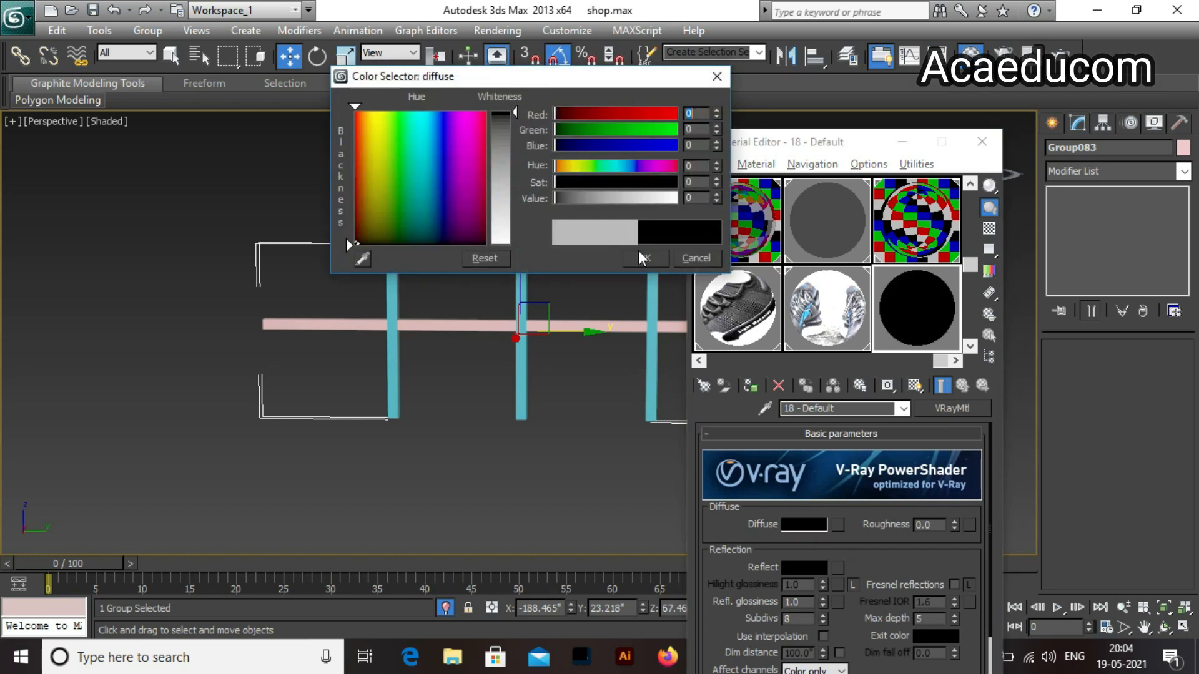
click(640, 254)
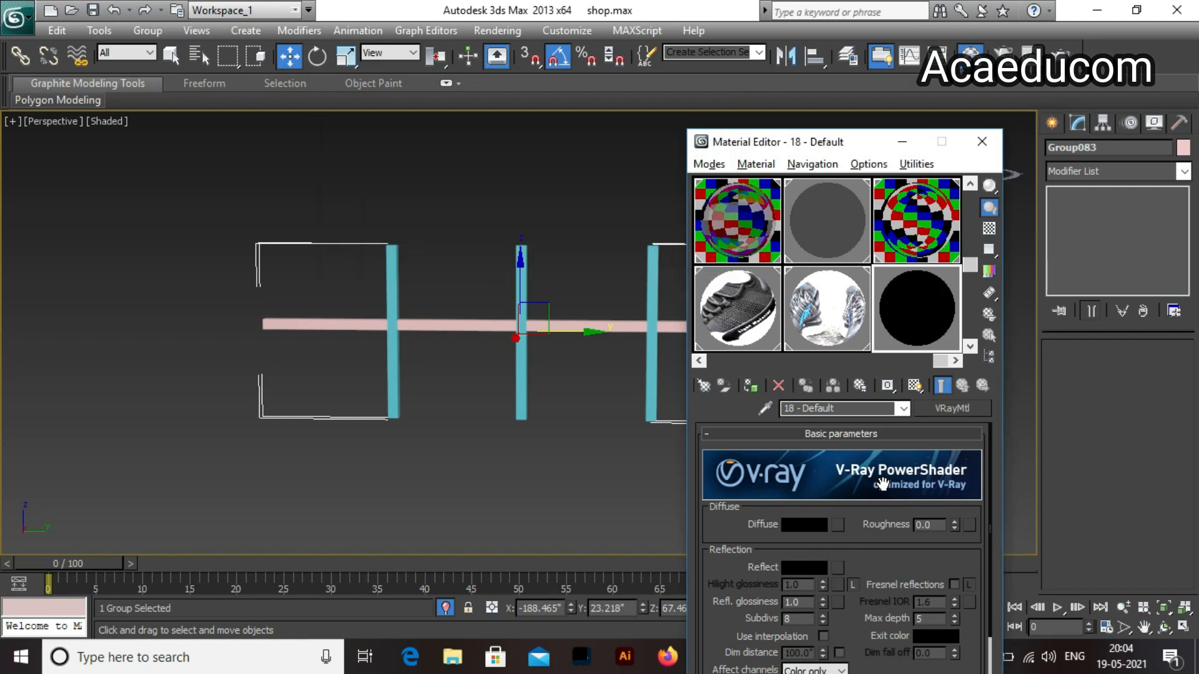
click(752, 387)
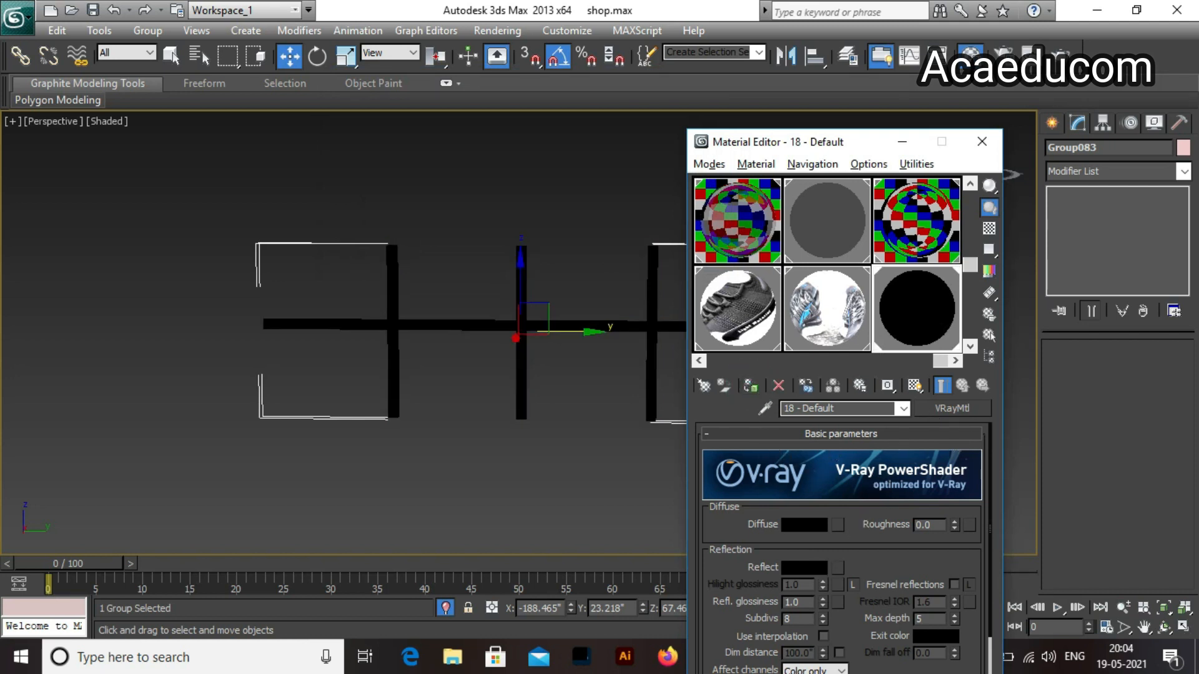
click(445, 608)
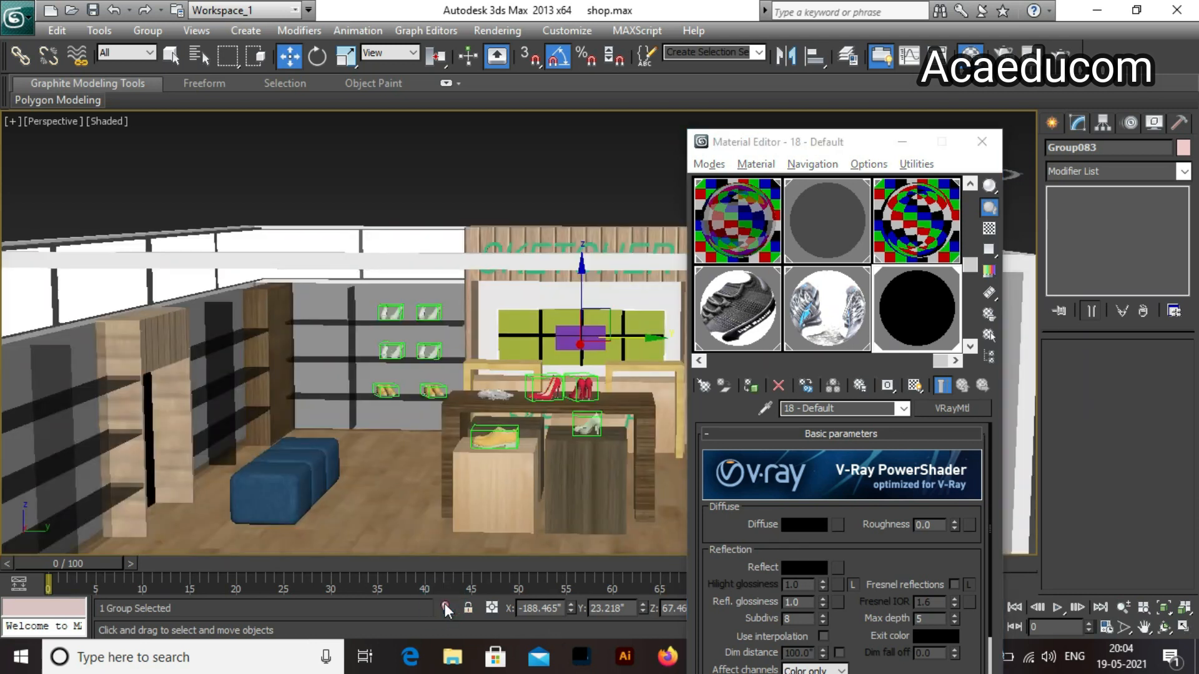
Select the green panel behind the black strips below the SKETCHER sign and isolate it.
click(515, 323)
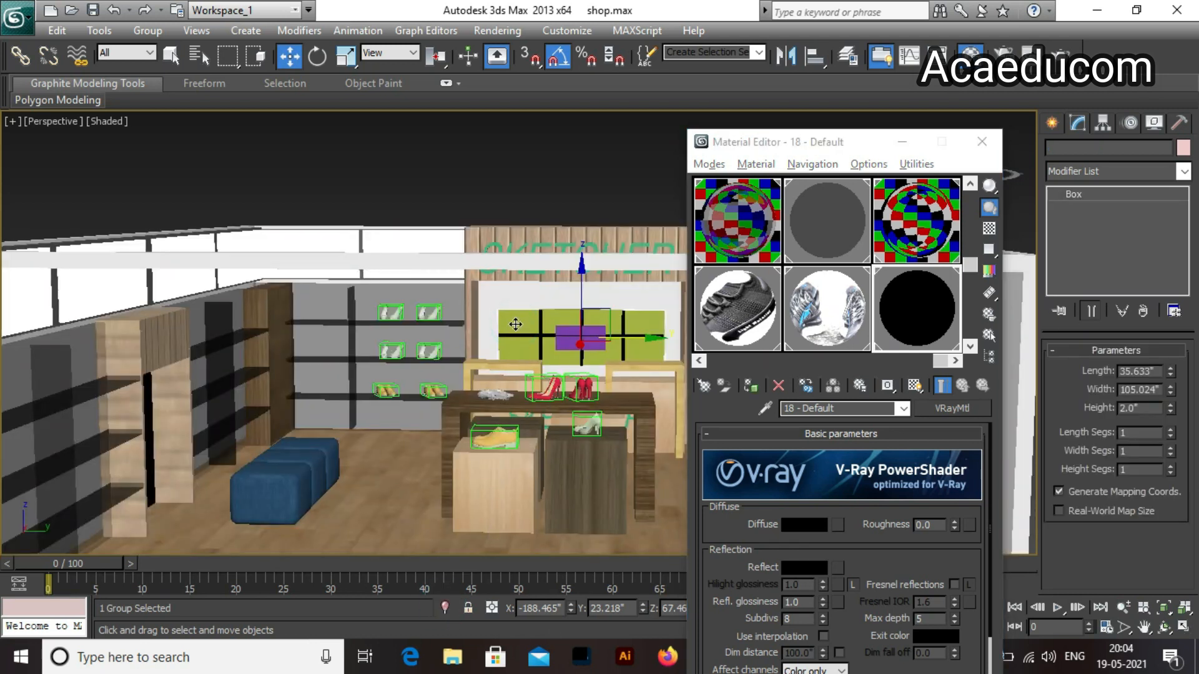
click(515, 323)
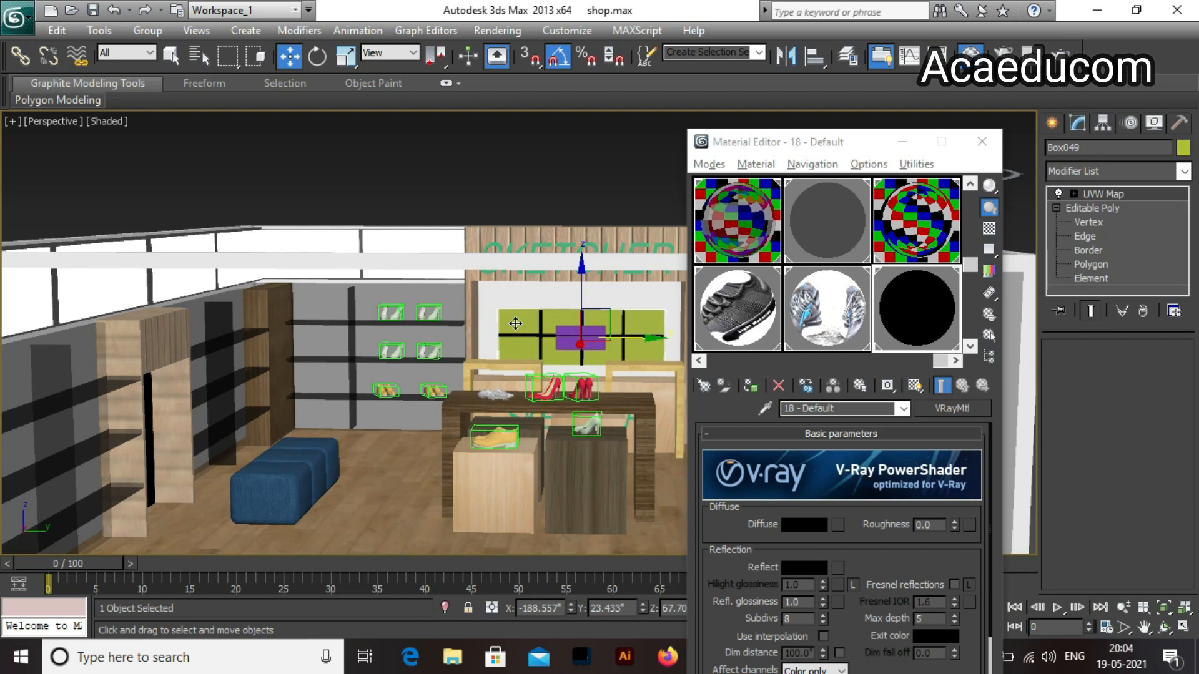
click(515, 324)
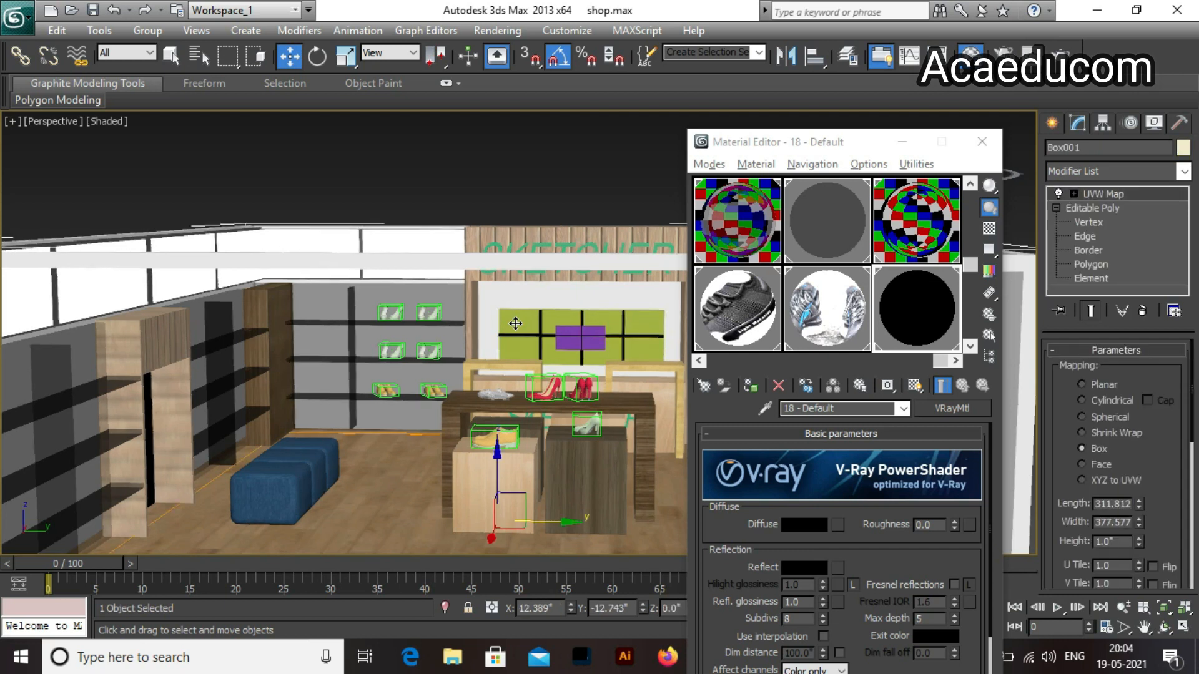
click(515, 324)
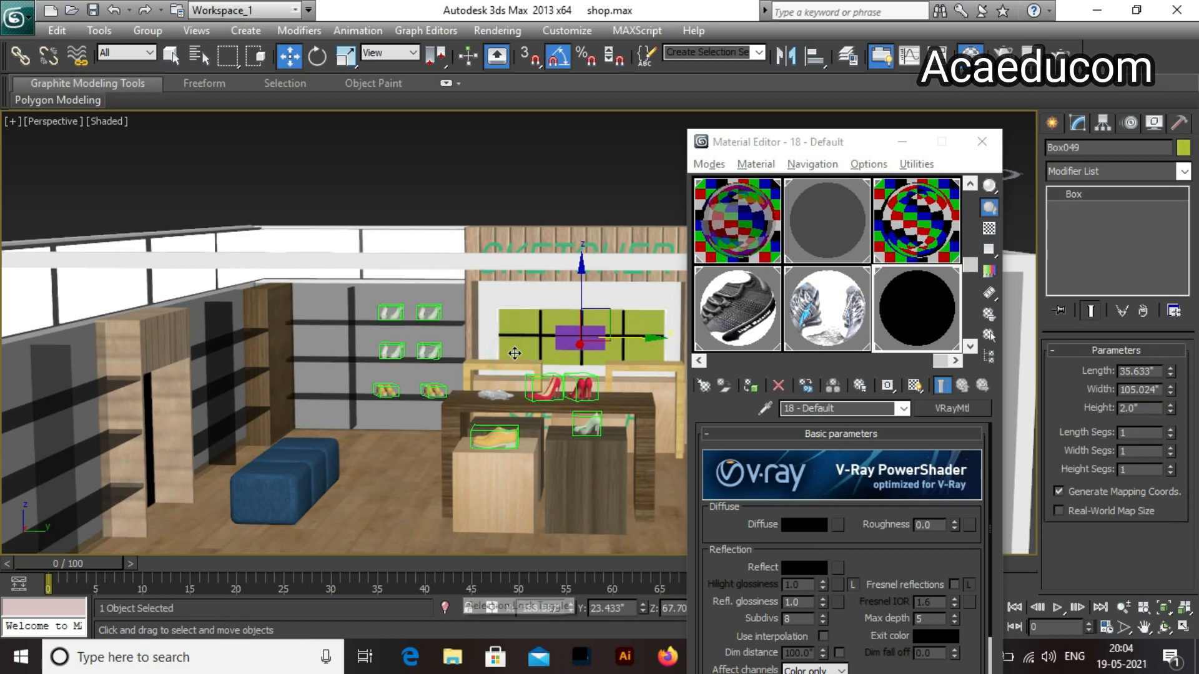
click(446, 609)
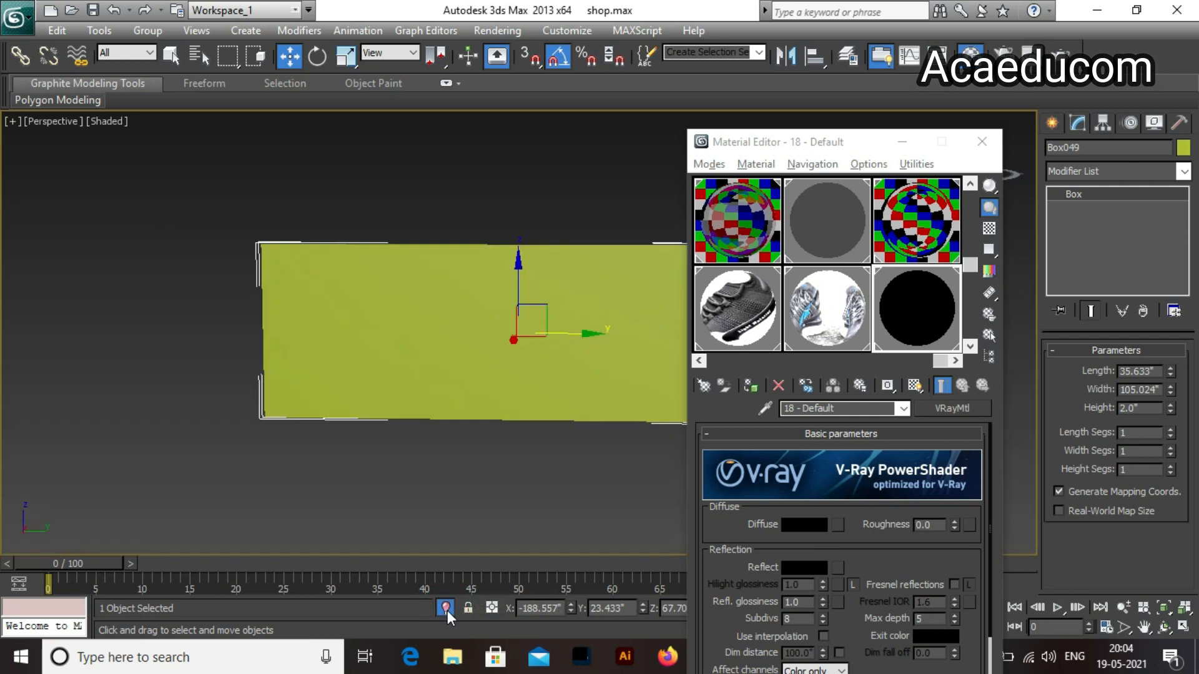
Change the unused material "22 - Default" to a VRayLightMtl and set its color multiplier to 3.0.
click(970, 345)
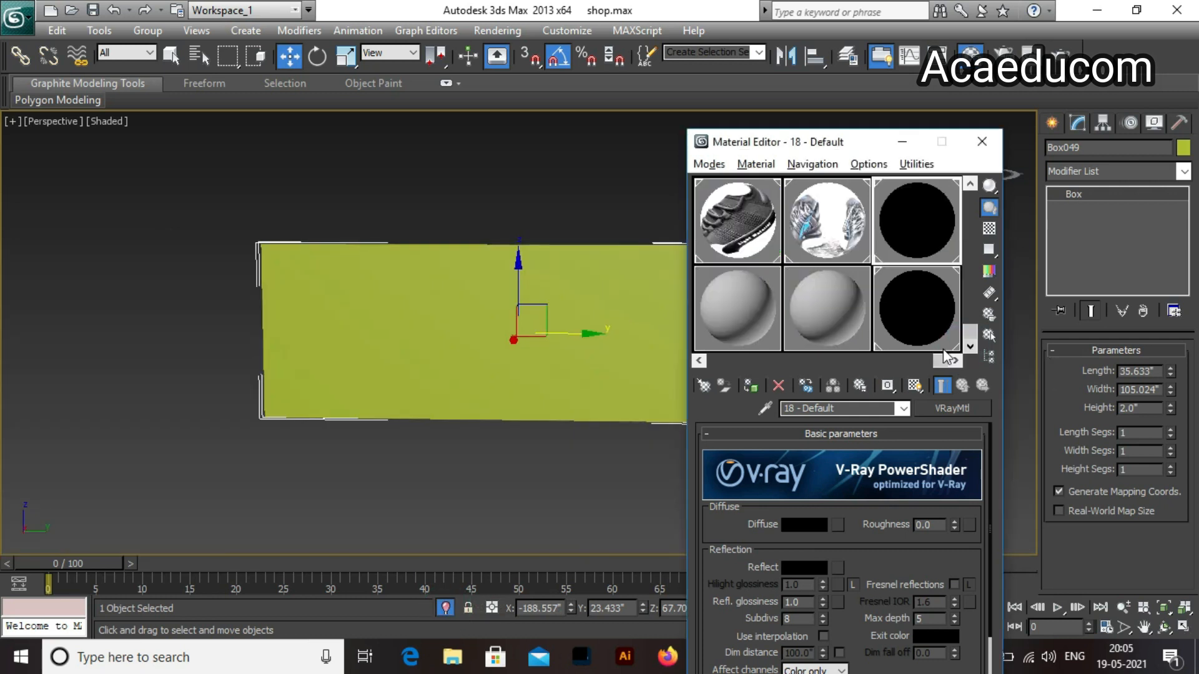
click(749, 308)
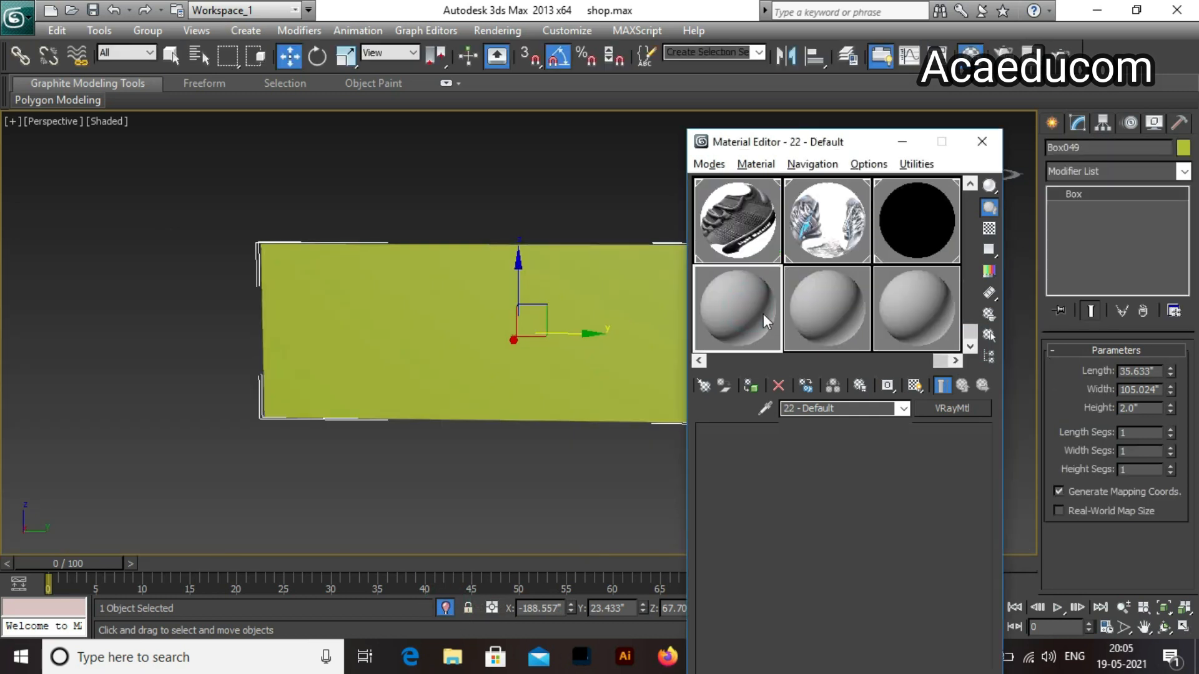
click(954, 410)
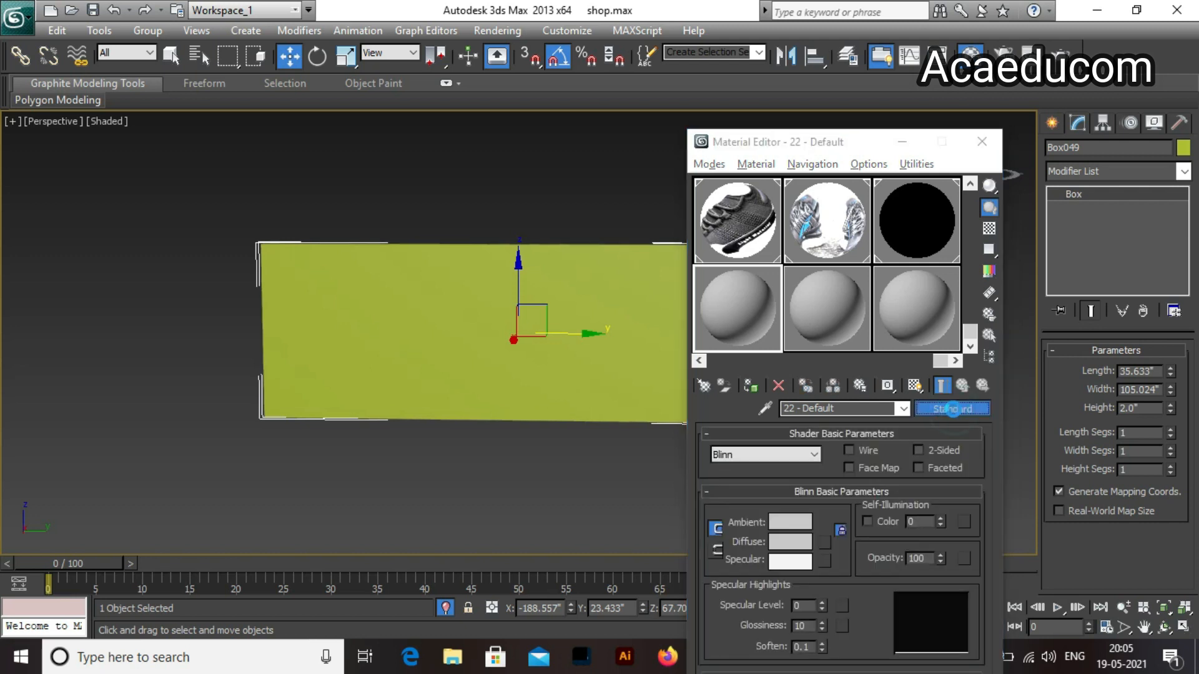
double_click(609, 512)
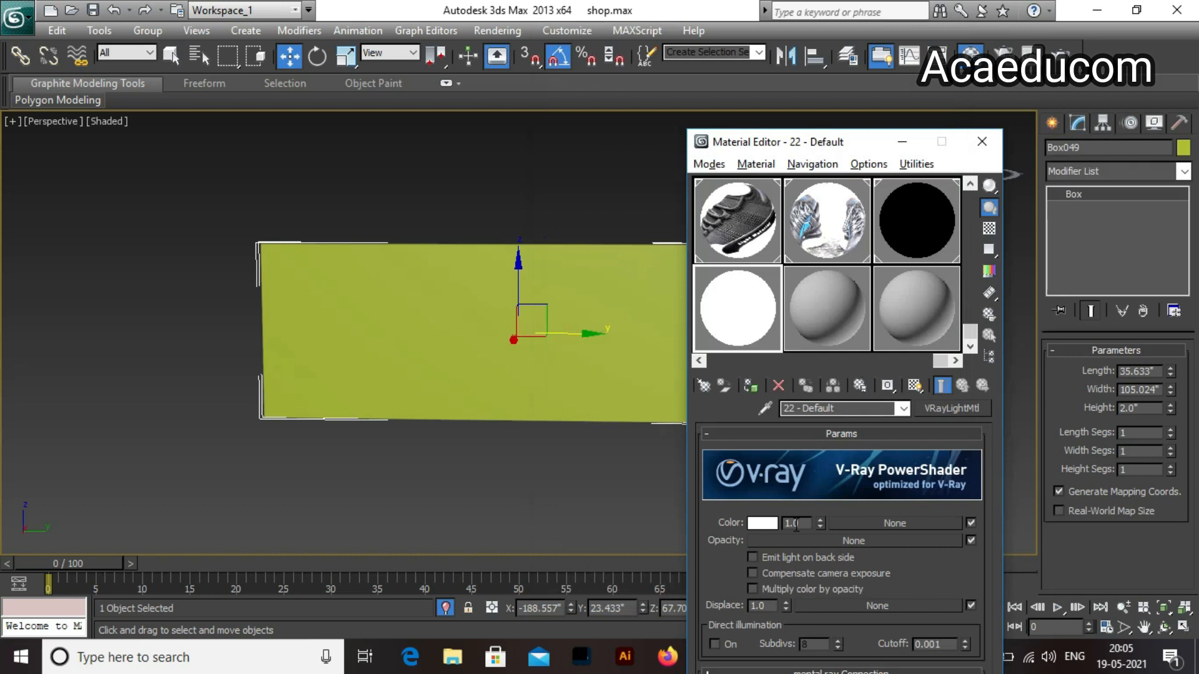
double_click(801, 527)
text(3)
Assign "22 - Default" to the isolated green panel with viewport display turned on, and exit isolation.
click(757, 388)
click(916, 385)
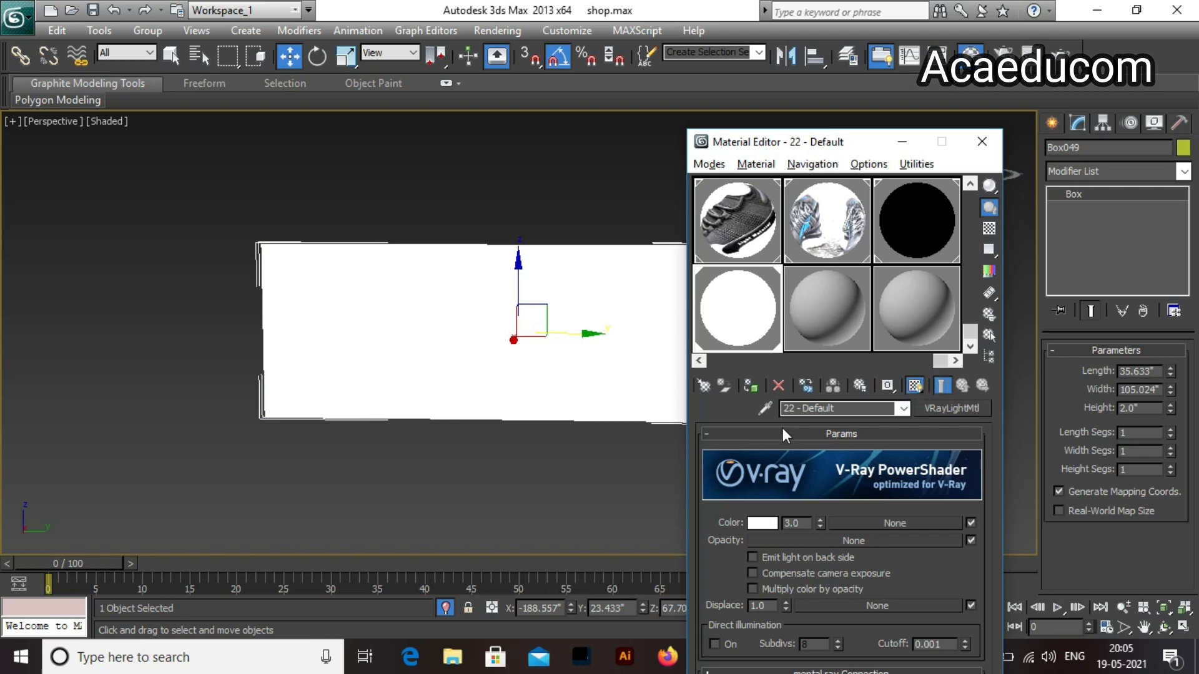
click(447, 608)
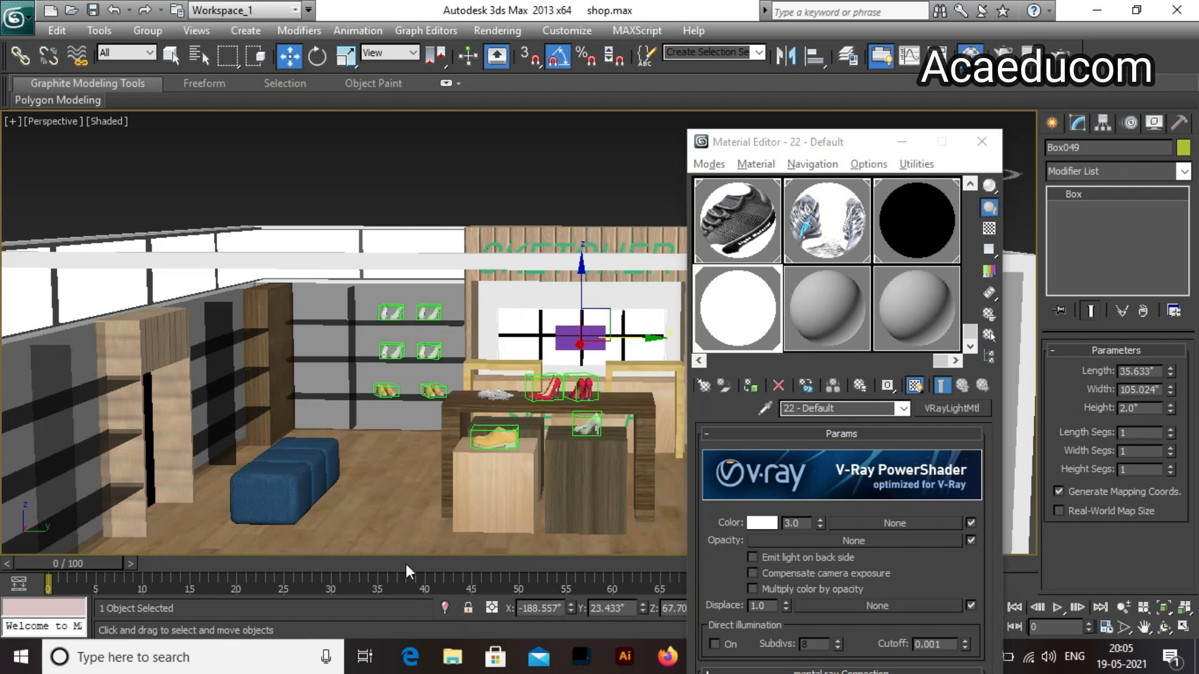
Set the extrusion amount of the wall's SKETCHER sign text to 3.0" and assign "22 - Default" to it.
click(498, 247)
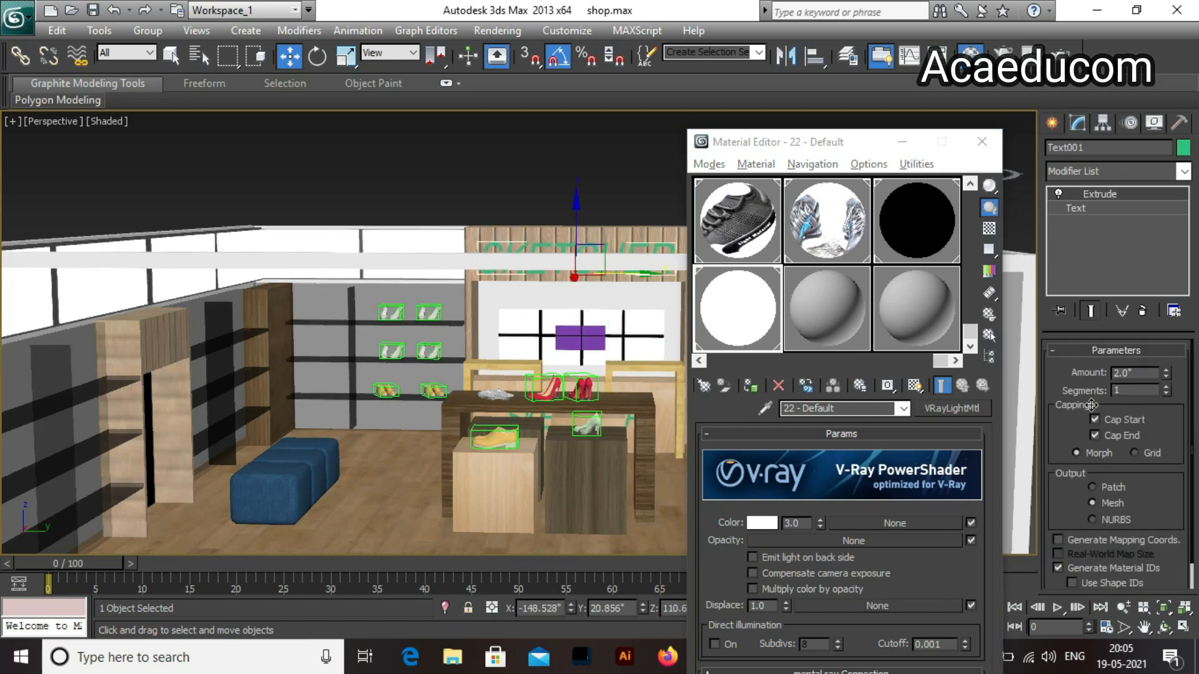
double_click(1149, 373)
click(751, 386)
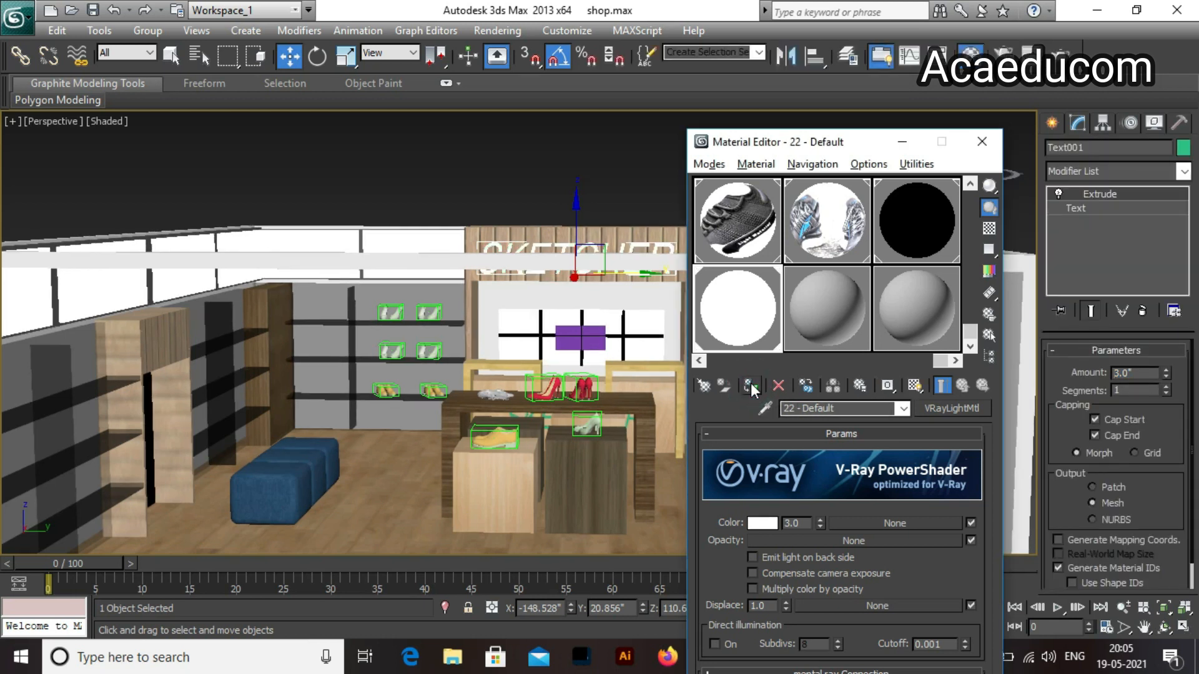
Select the SKETCHER text on the front of the reception counter and assign "22 - Default" to it.
alt+middle_drag(528, 501, 538, 506)
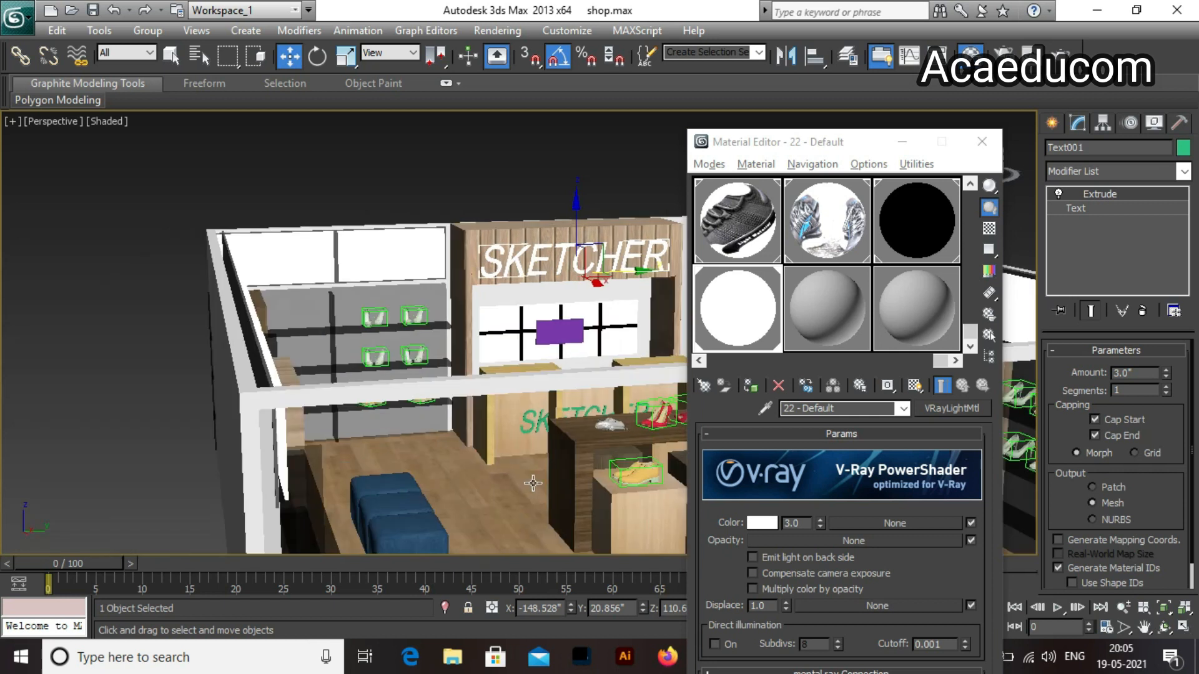
click(536, 425)
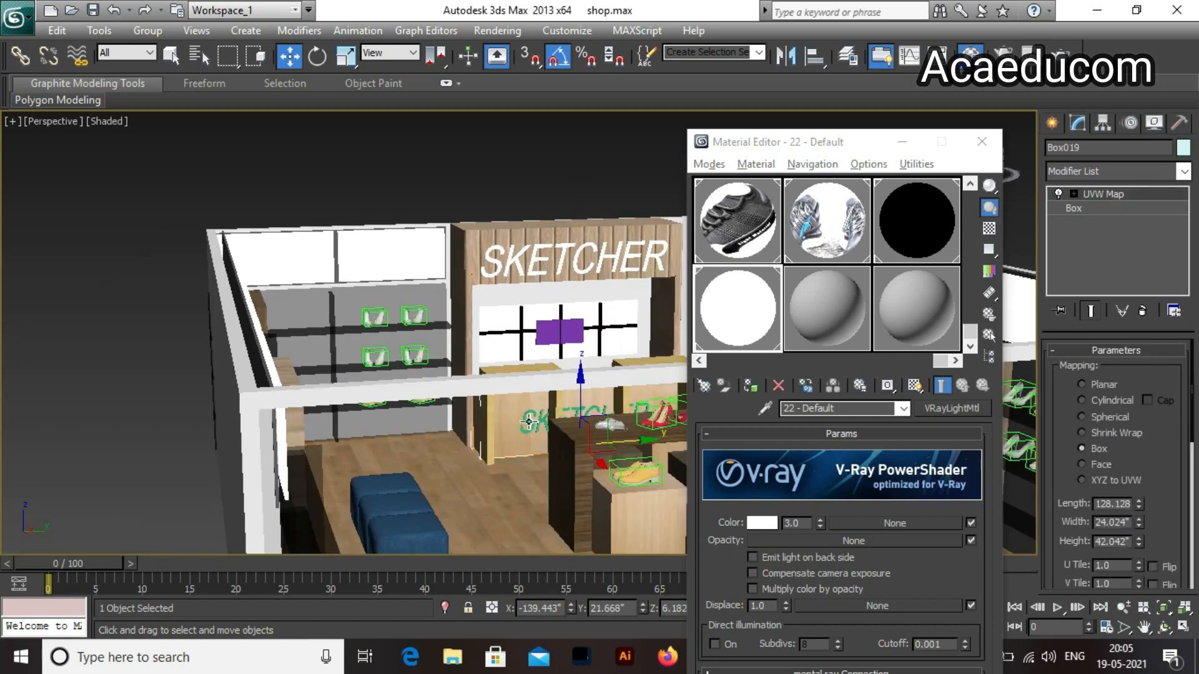
click(529, 424)
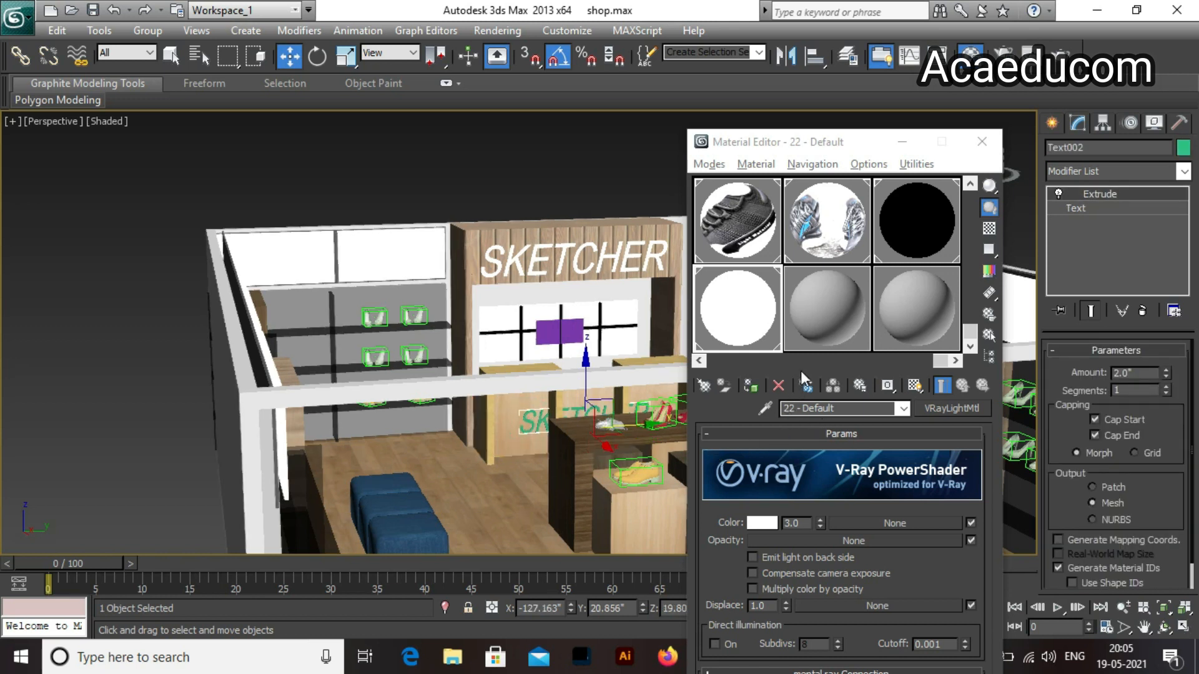
click(750, 386)
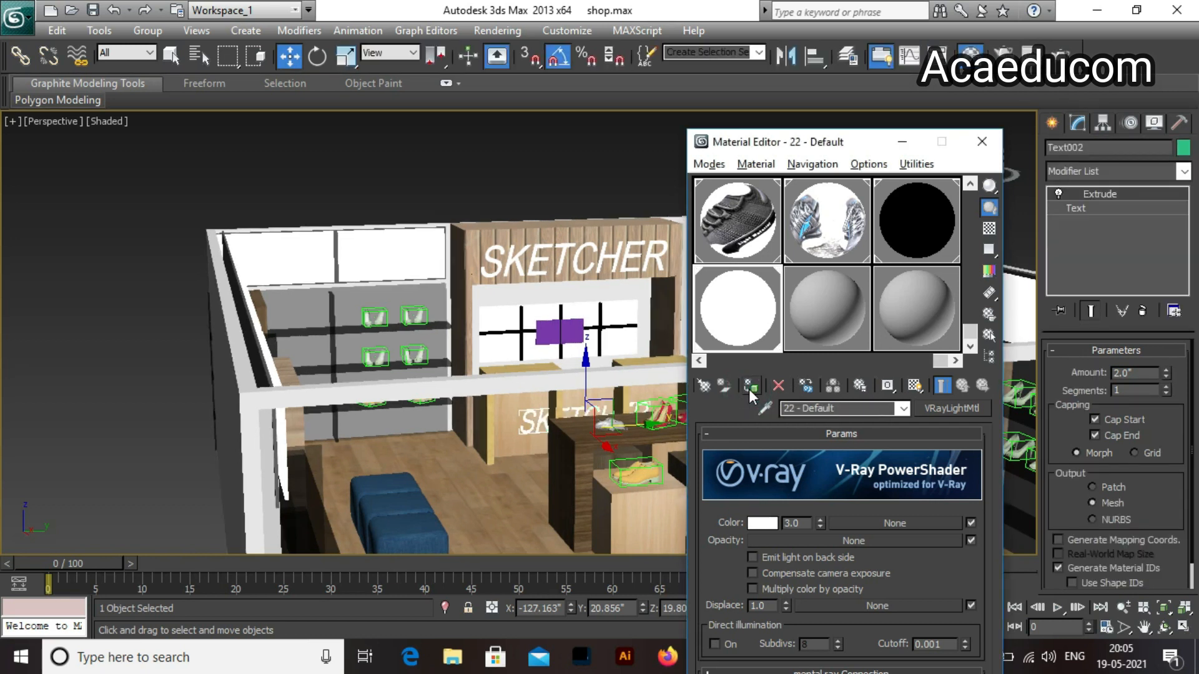
Resize the purple box on the glowing back panel to a length of 17.951" and a width of 35.507".
click(833, 301)
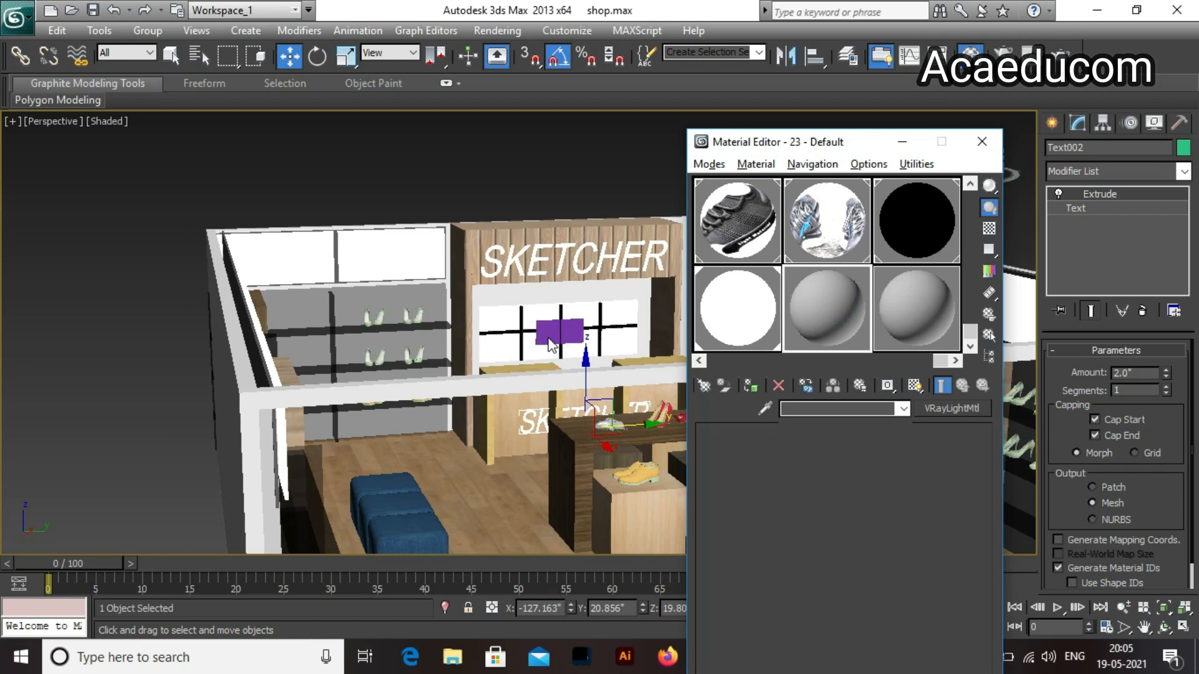
click(548, 341)
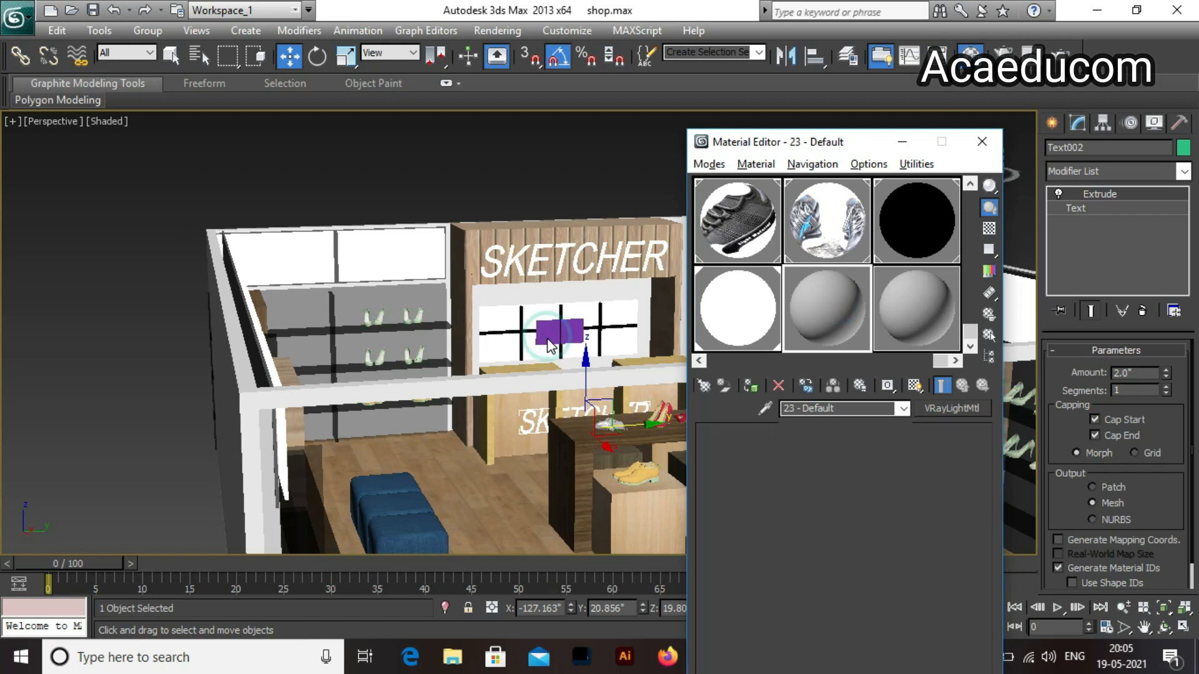
middle_drag(548, 339, 552, 338)
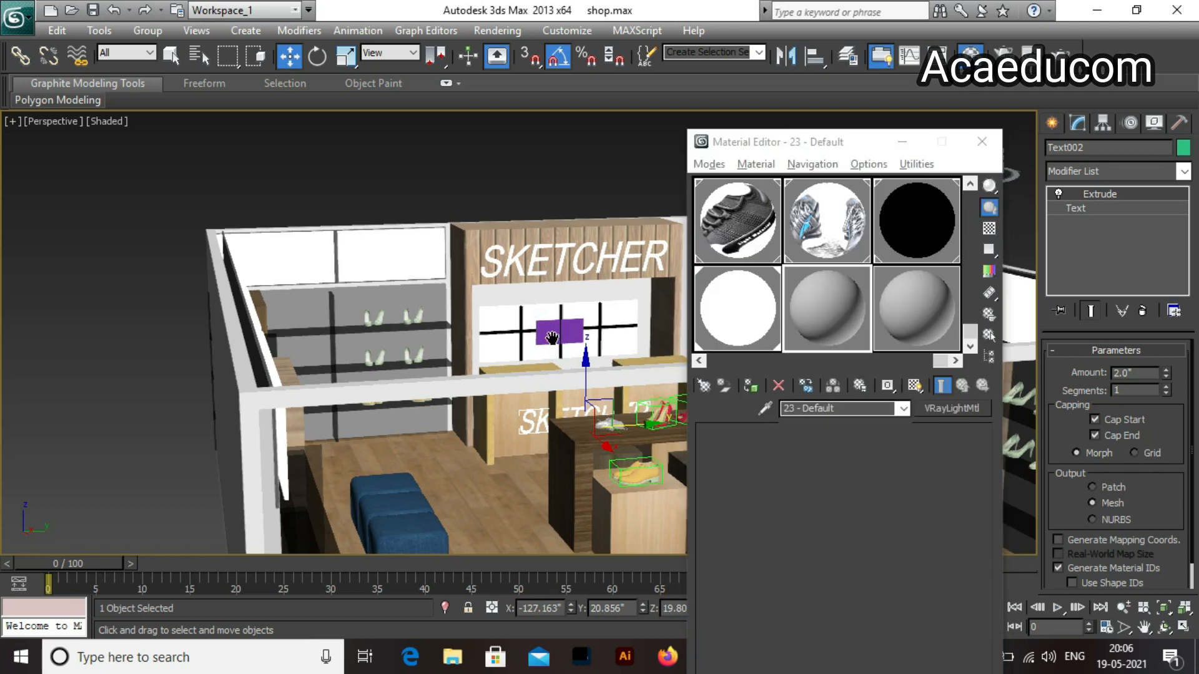
click(553, 338)
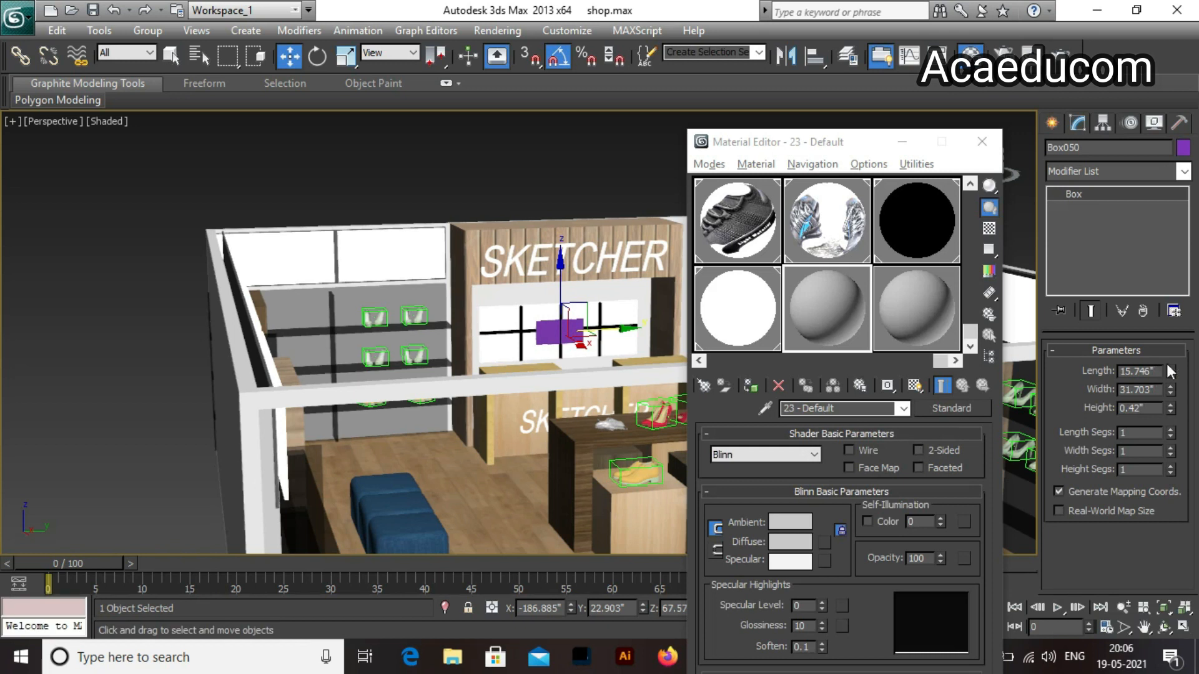
drag(1171, 369, 1175, 356)
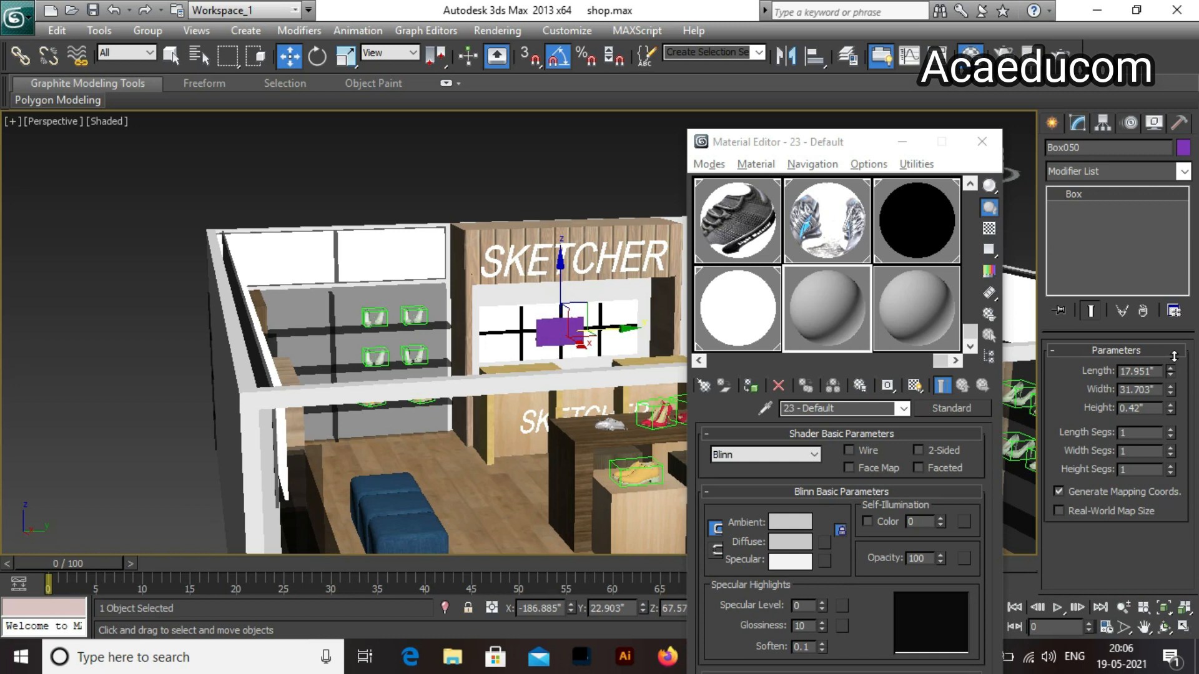
drag(1171, 389, 1172, 373)
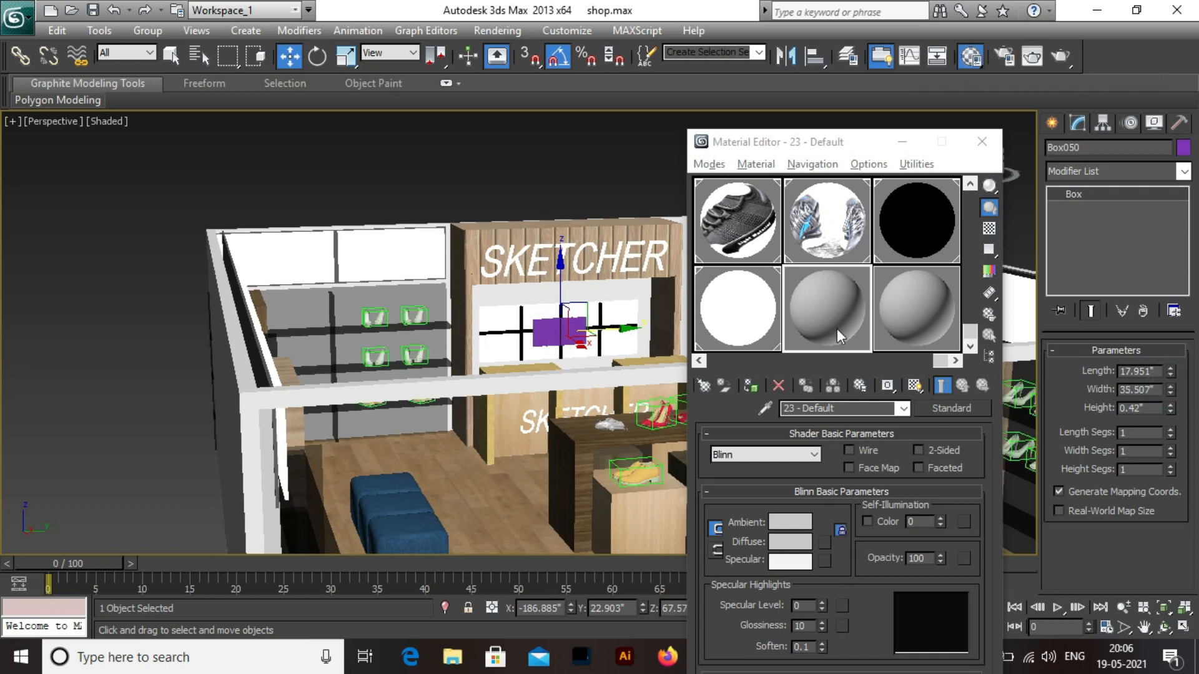
Change "23 - Default" to a VRayMtl and load the bitmap "100525-black-_1_" from the SHOES folder as its diffuse map.
click(951, 409)
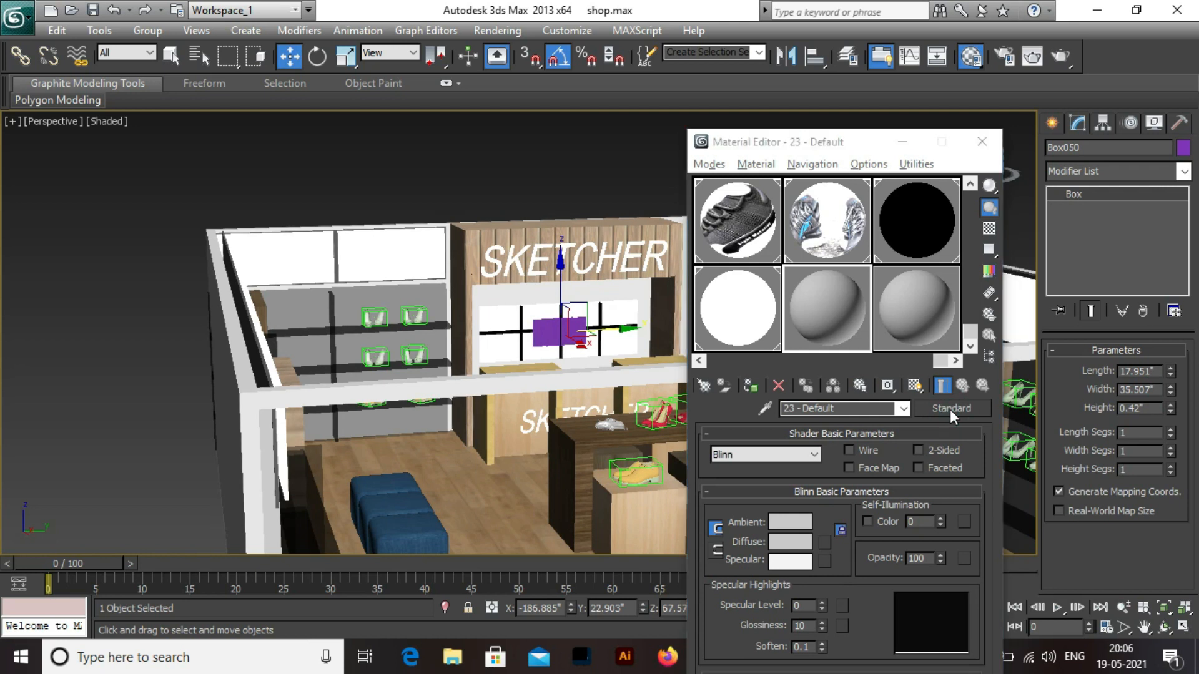
double_click(601, 531)
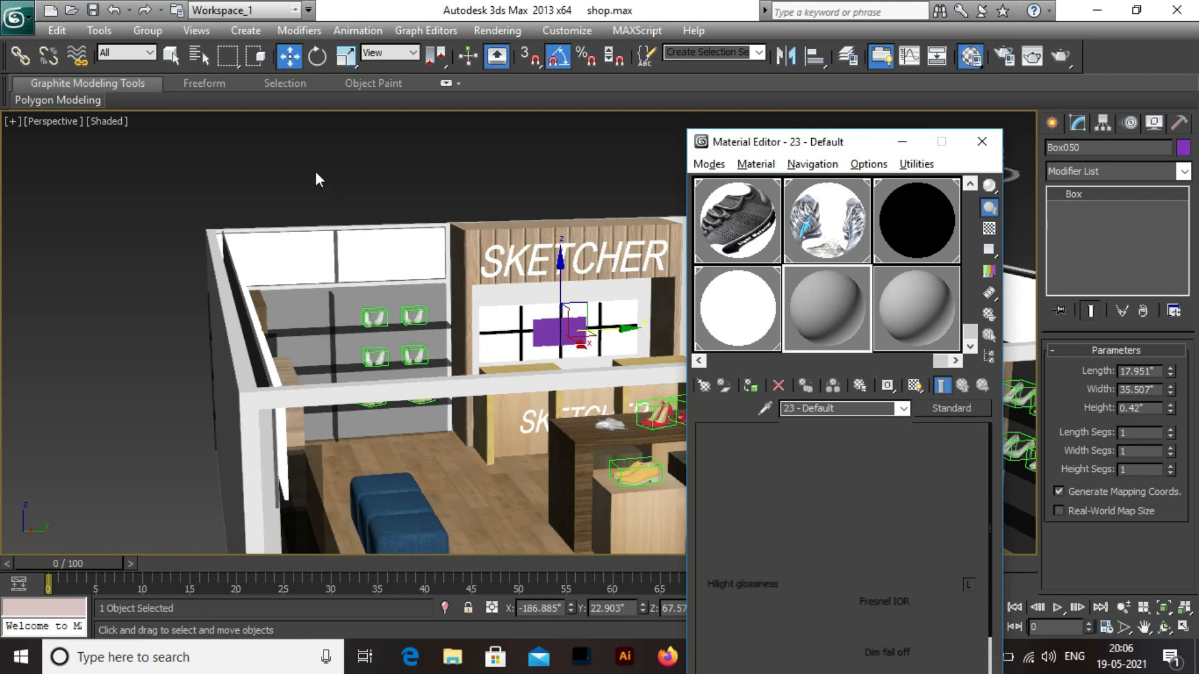
click(838, 525)
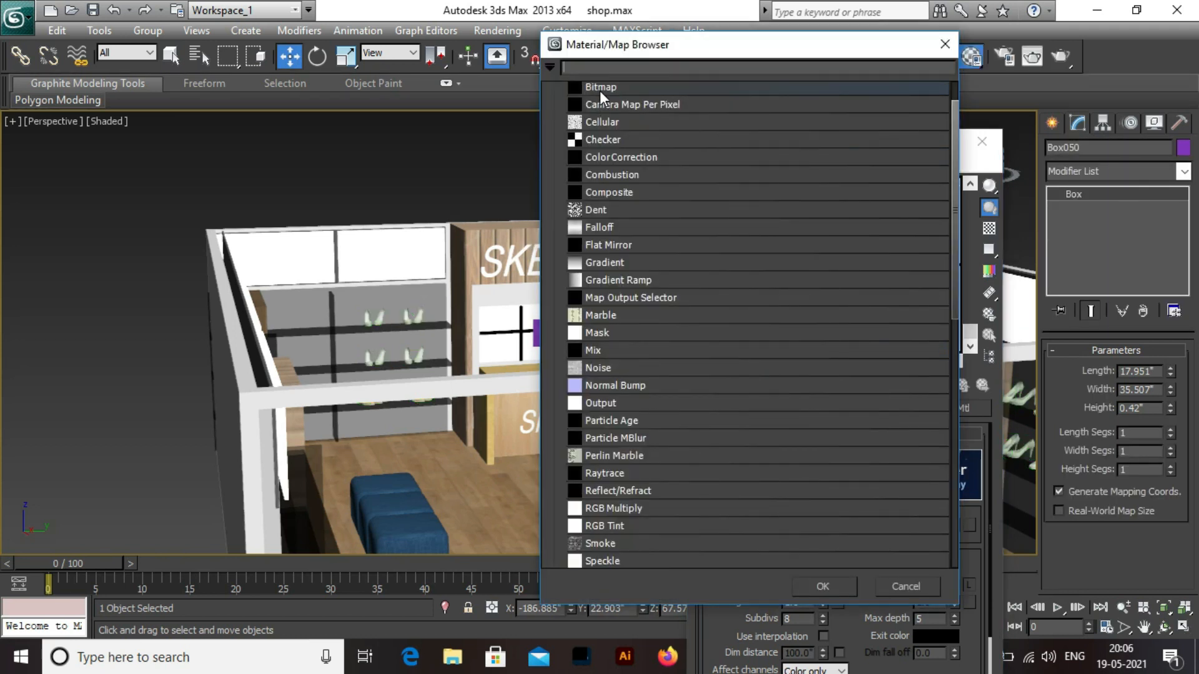
double_click(599, 88)
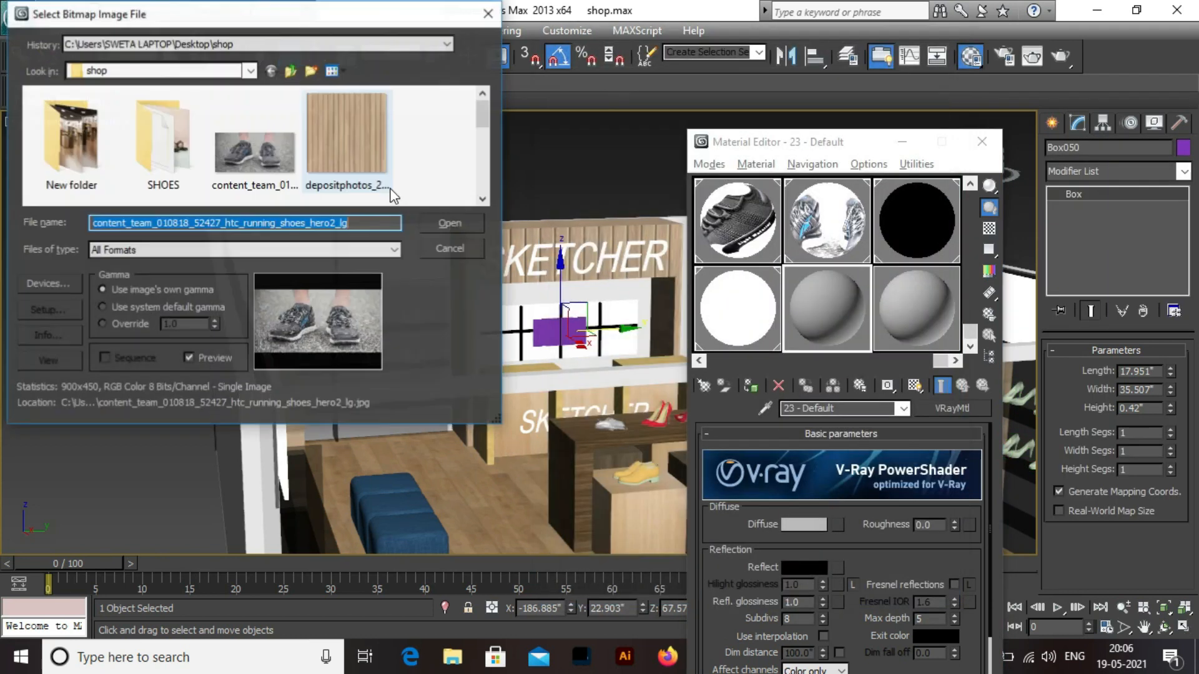
click(482, 200)
click(482, 200)
click(483, 200)
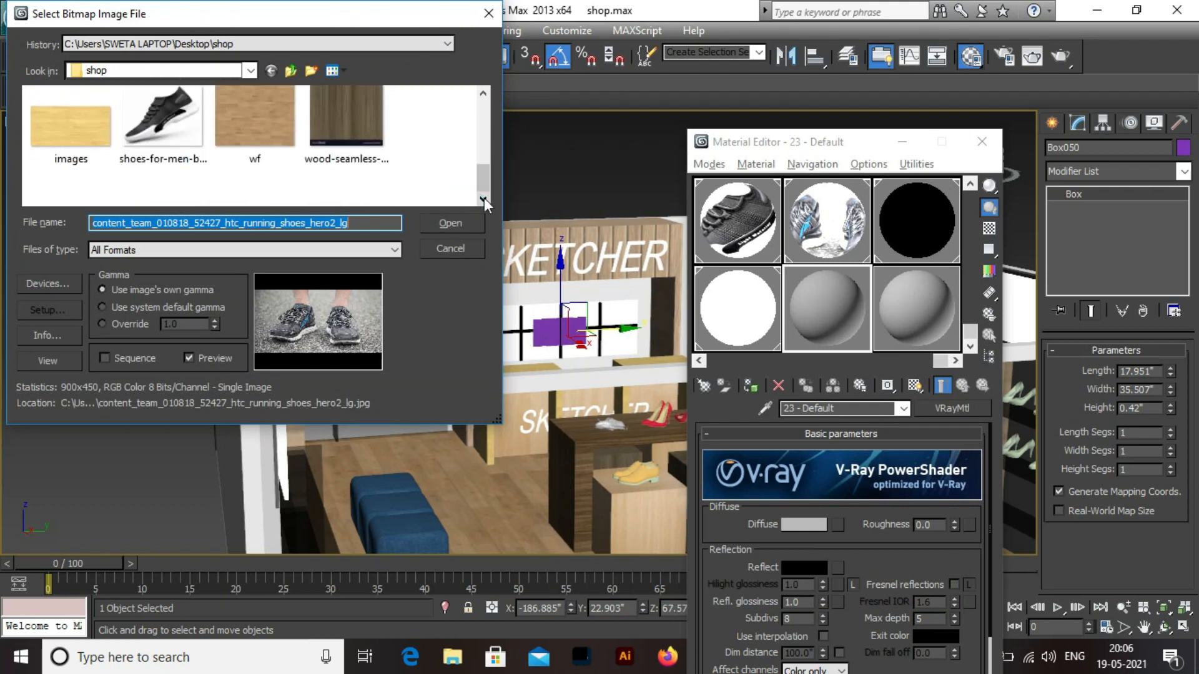
click(473, 184)
drag(479, 165, 478, 117)
double_click(152, 144)
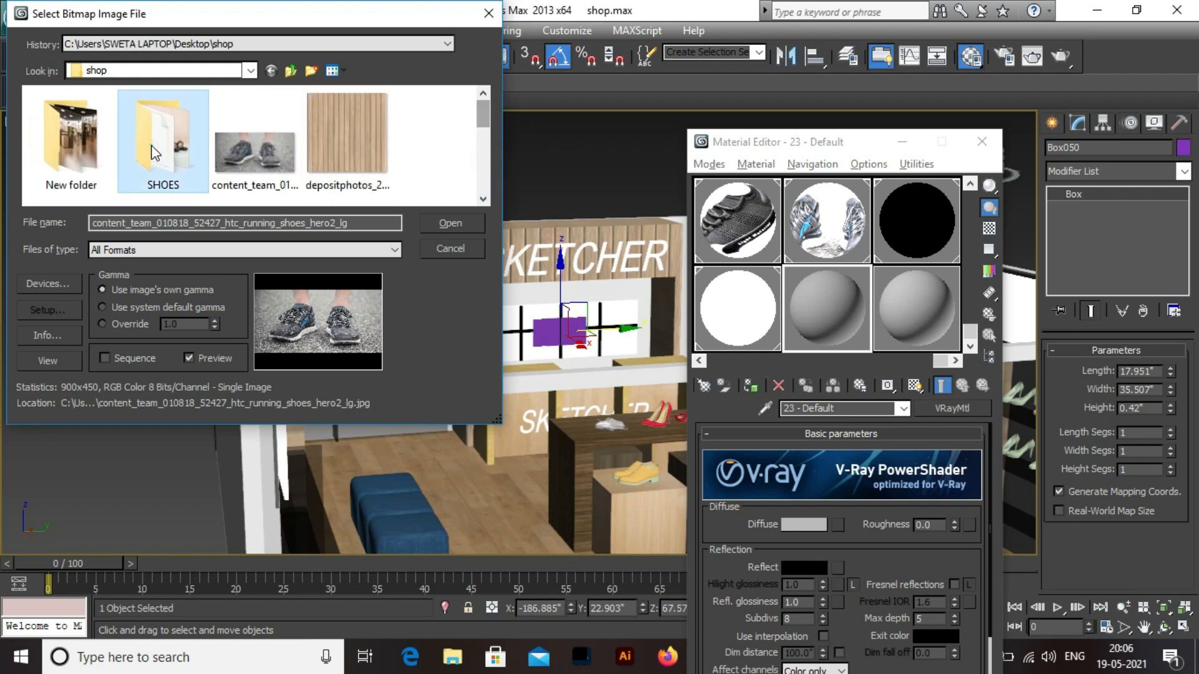
click(362, 164)
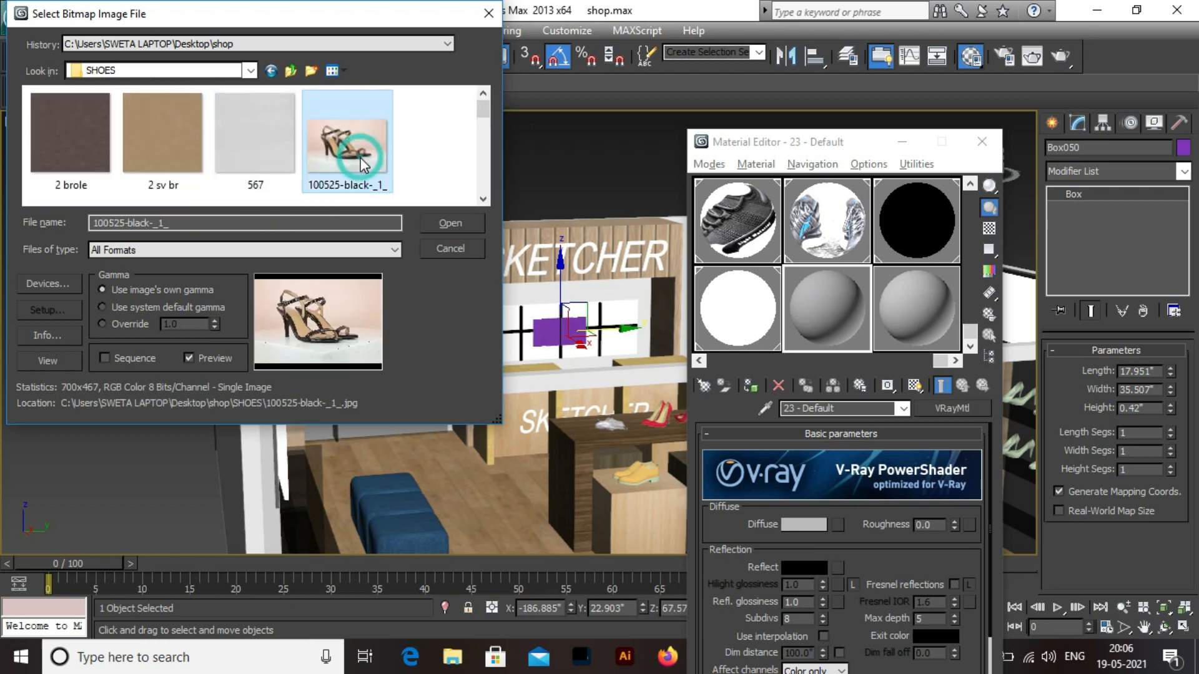
double_click(361, 158)
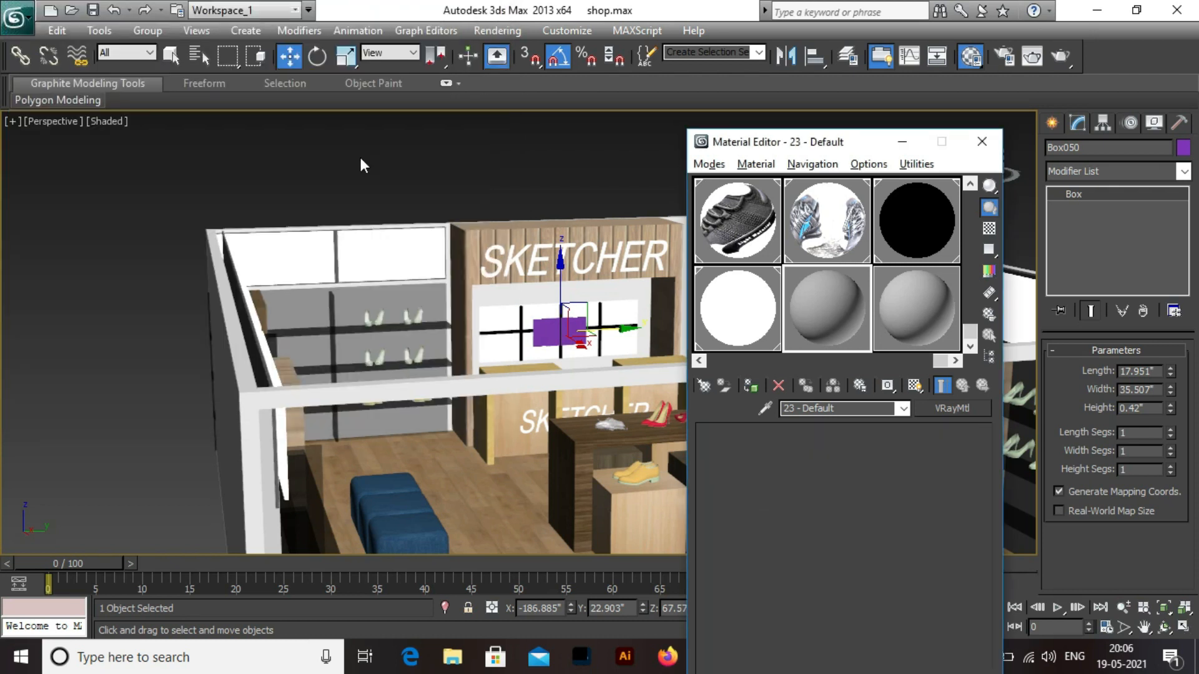
Assign "23 - Default" to the purple box and show its shoe image in the viewport.
drag(856, 339, 574, 331)
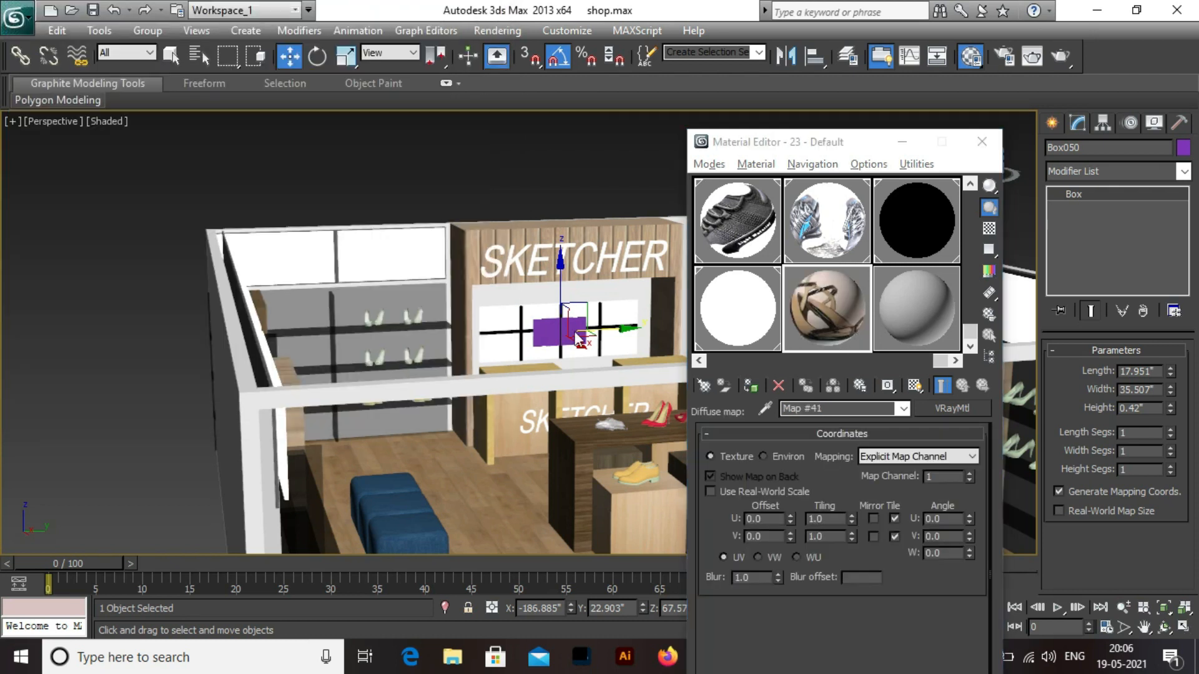
click(751, 385)
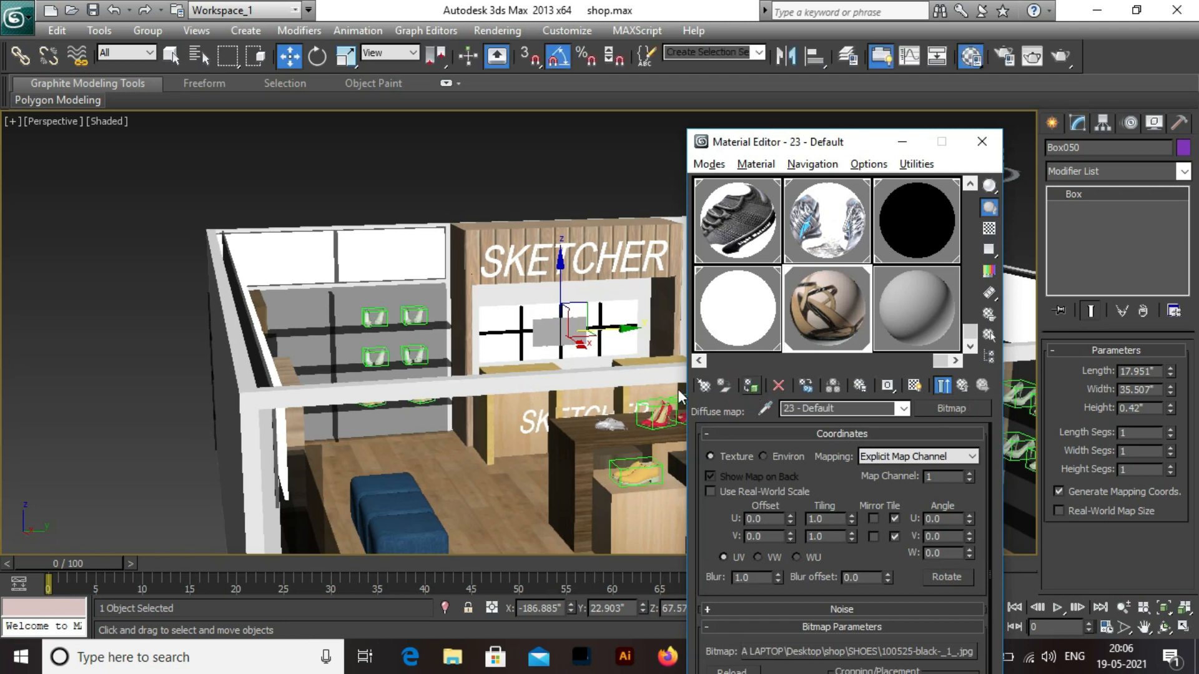
click(916, 387)
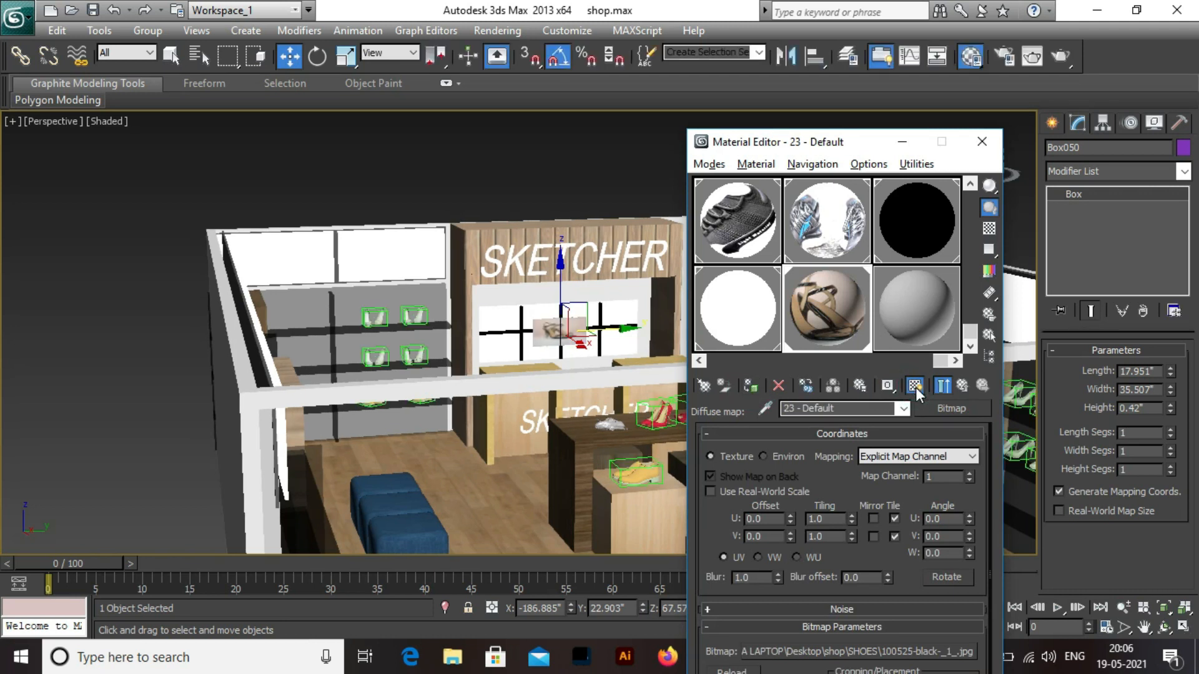
Add a UVW Map modifier to the shoe-image box with Box mapping, length 24.617" and width 41.941".
click(1160, 171)
key(u)
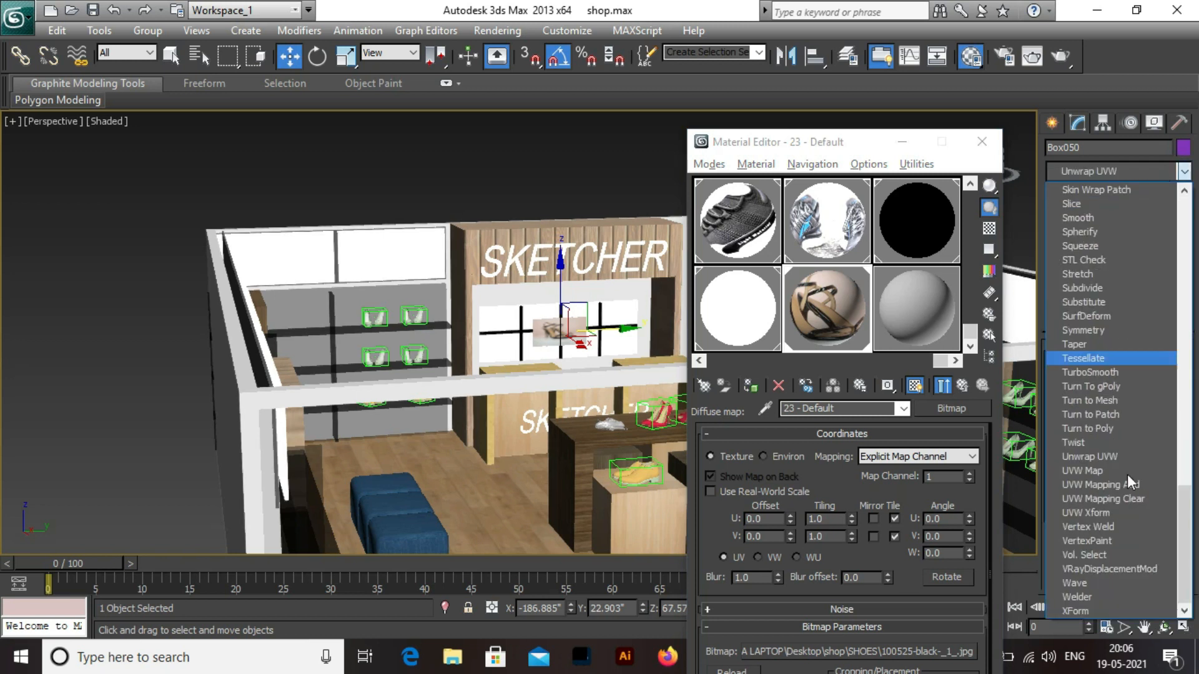
click(1093, 474)
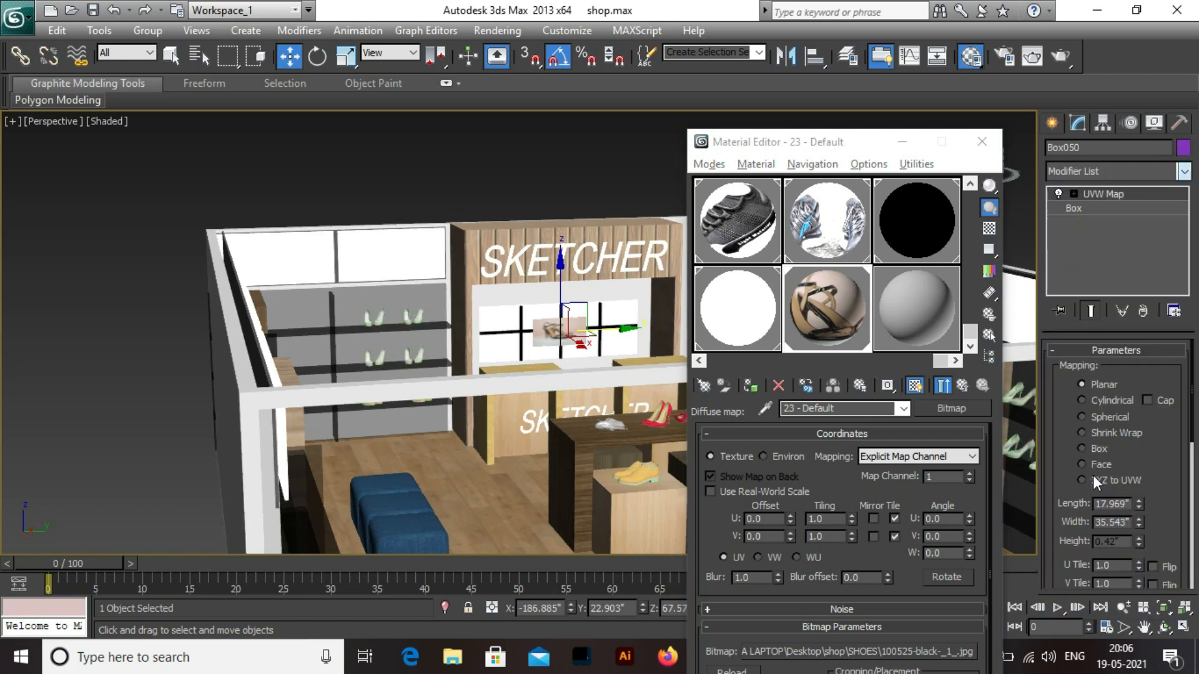
click(1093, 447)
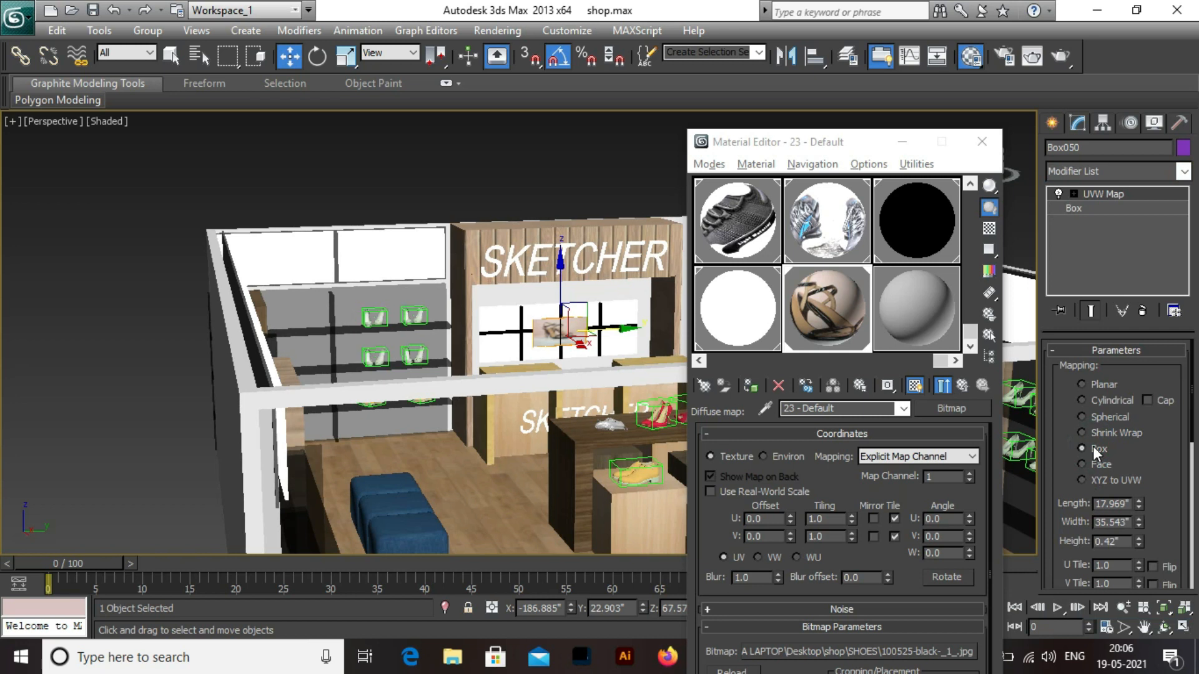
drag(1139, 505, 1139, 467)
drag(1140, 523, 1139, 503)
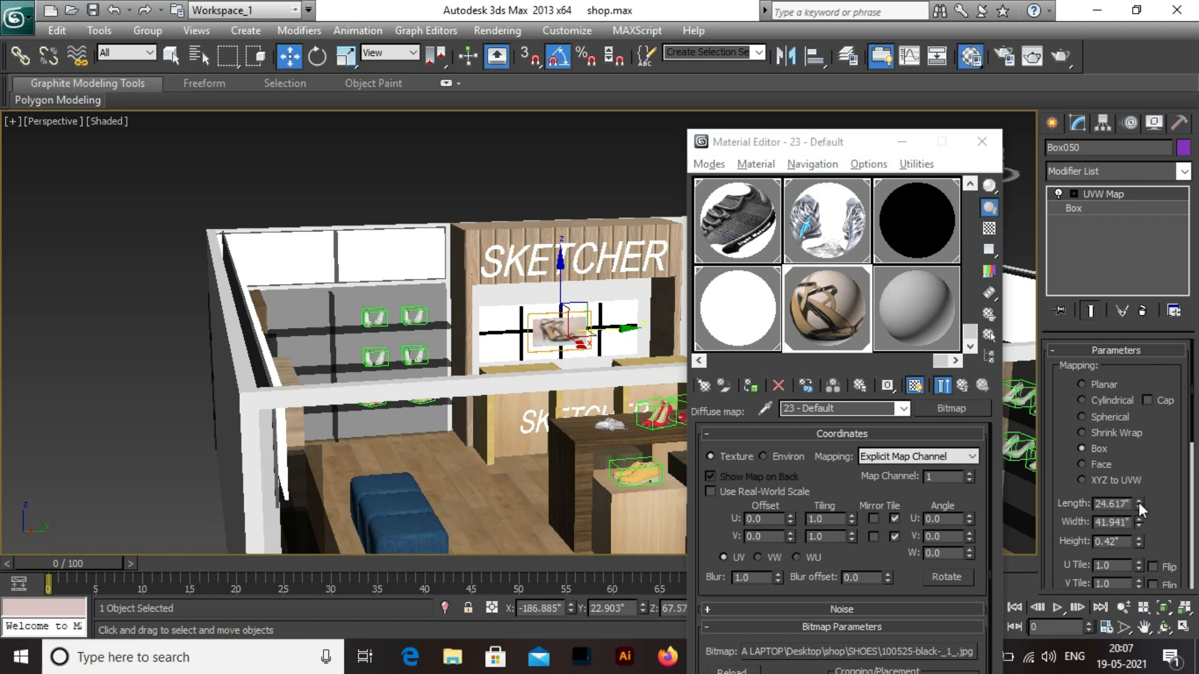
Move the Material Editor clear of the shop's back wall and change the unused material "24 - Default" to a VRayMtl.
click(923, 303)
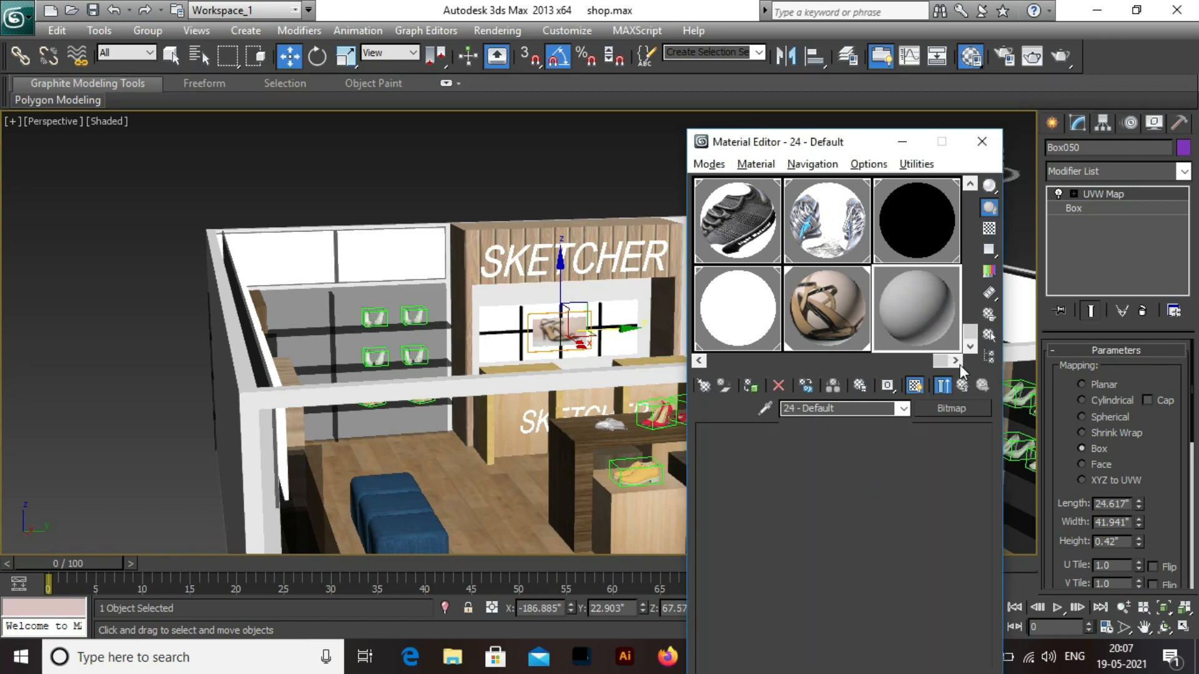
click(811, 136)
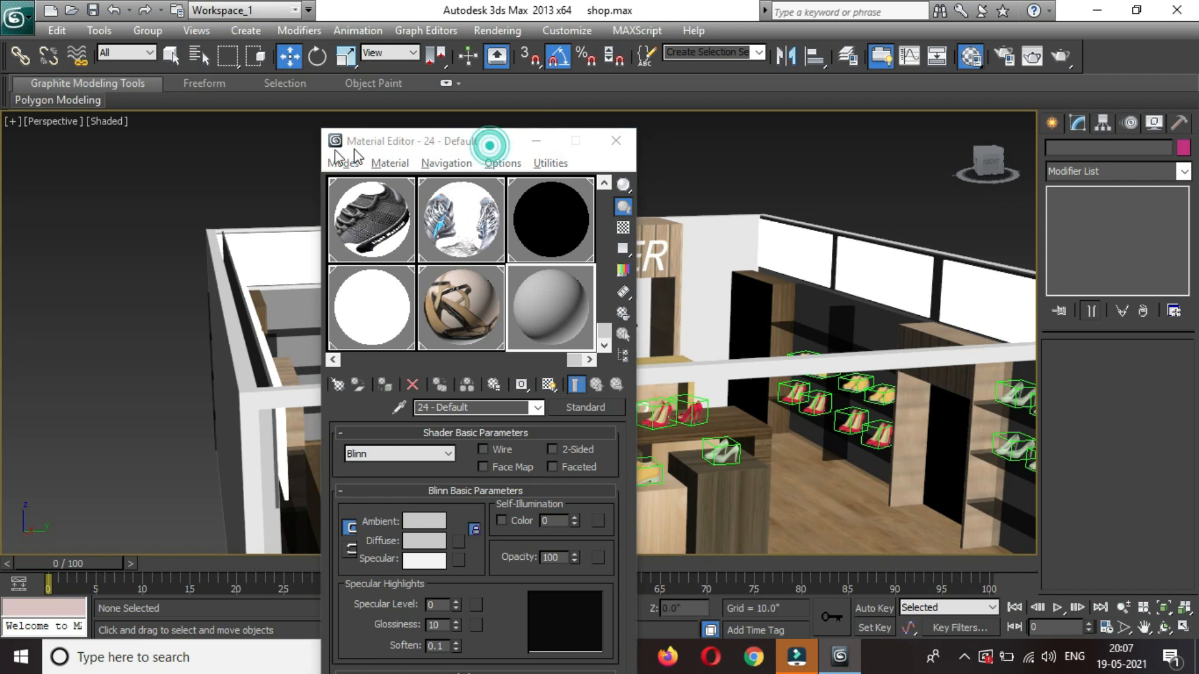
drag(337, 145, 162, 150)
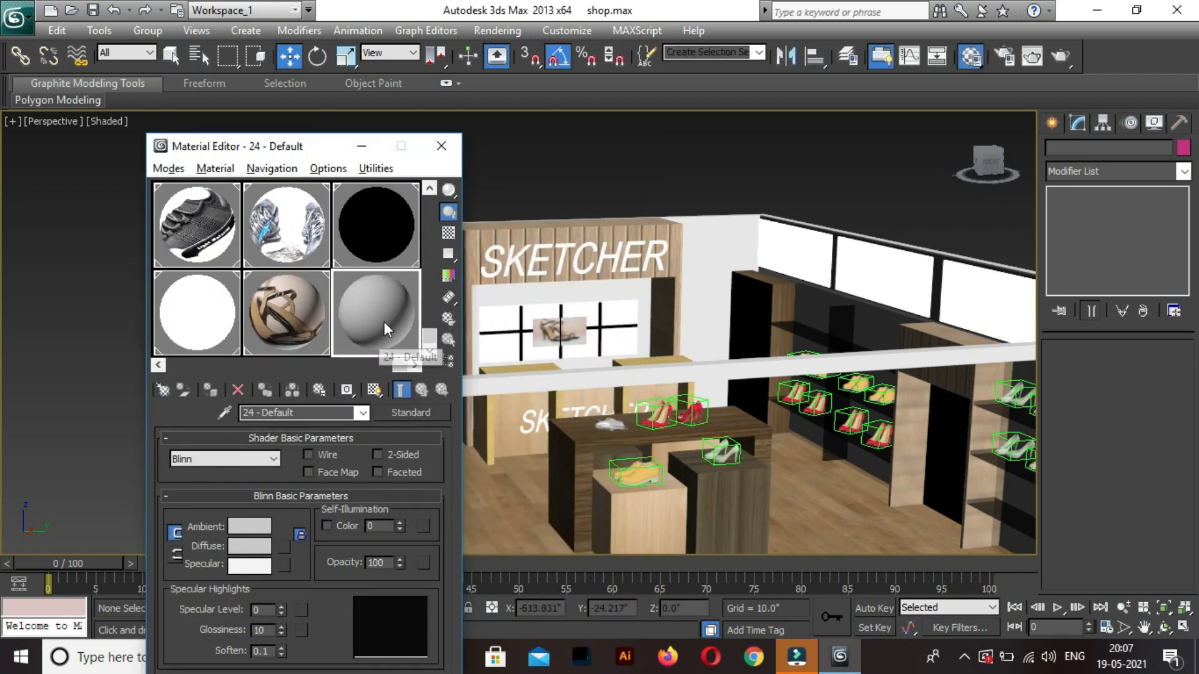
click(413, 412)
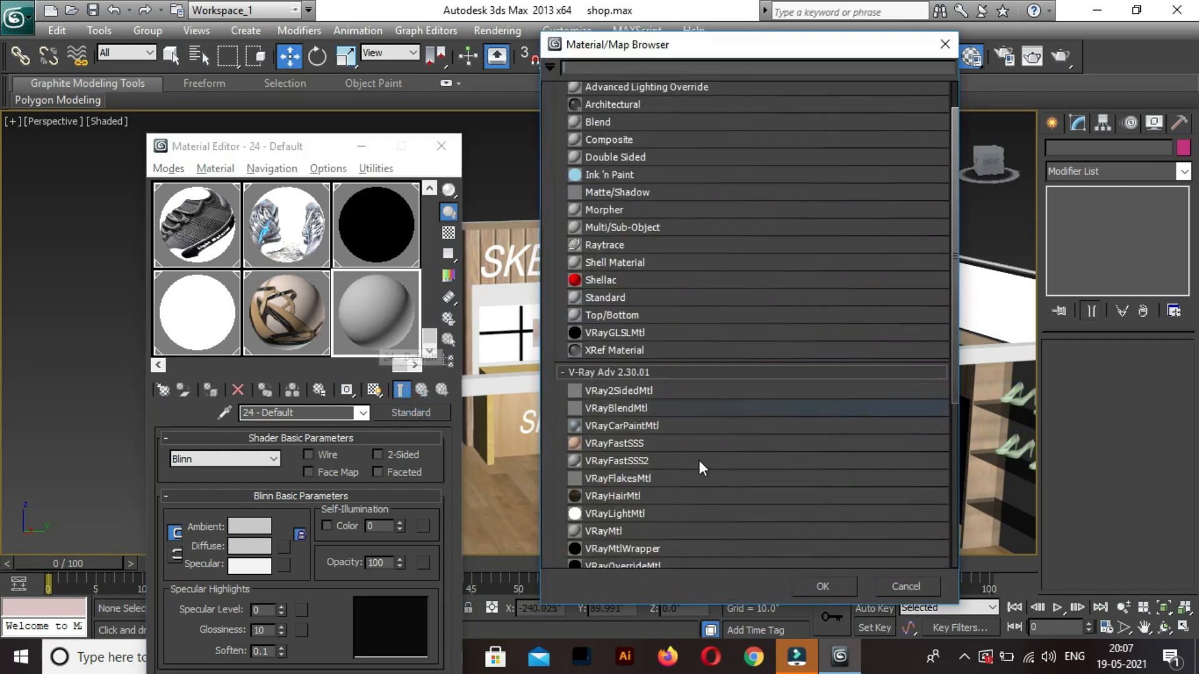
double_click(622, 532)
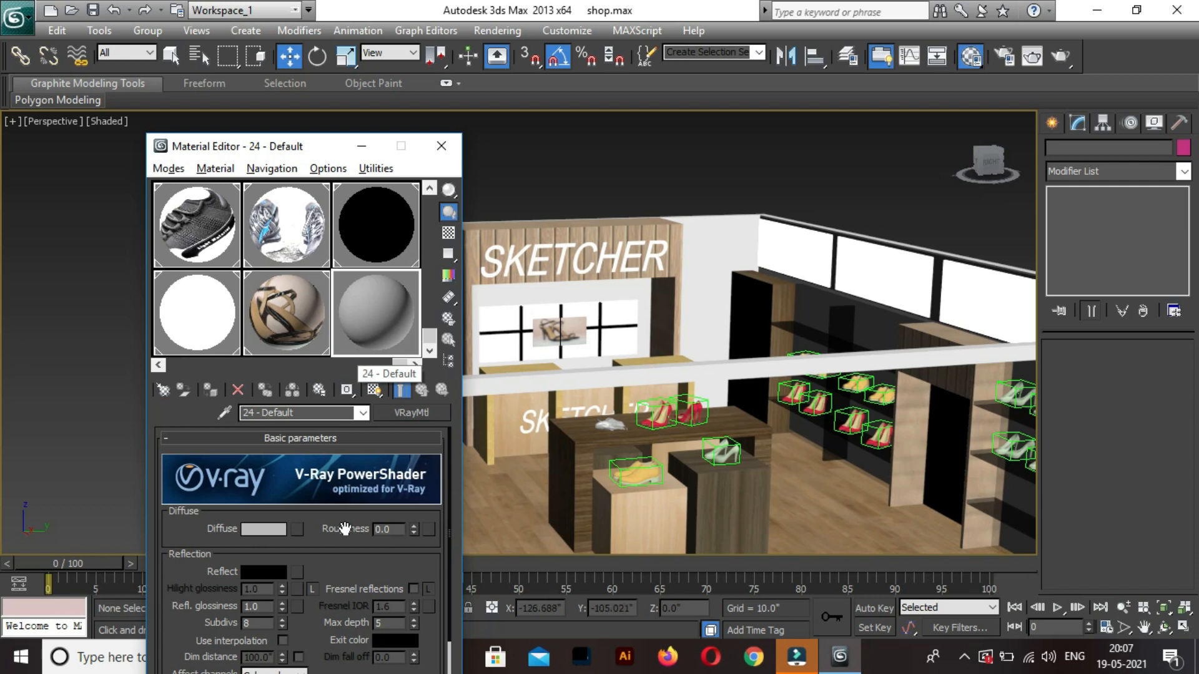
Set the diffuse colour of "24 - Default" to a fully saturated orange with hue 14 and value 242.
click(264, 533)
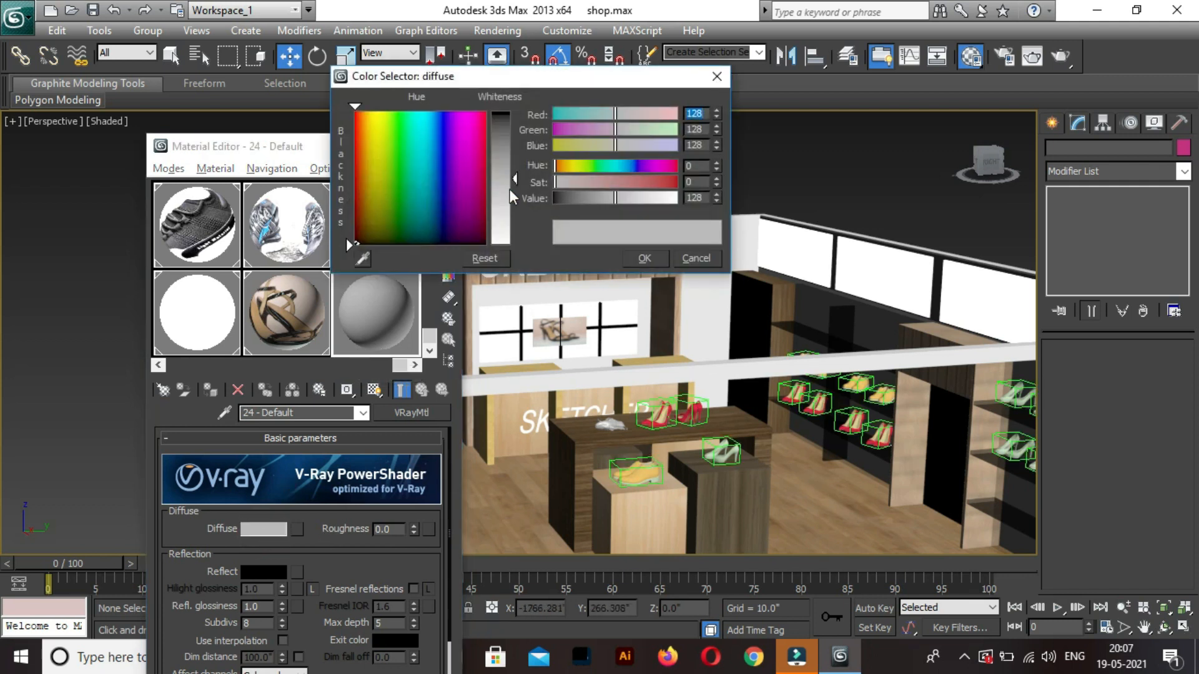
click(362, 125)
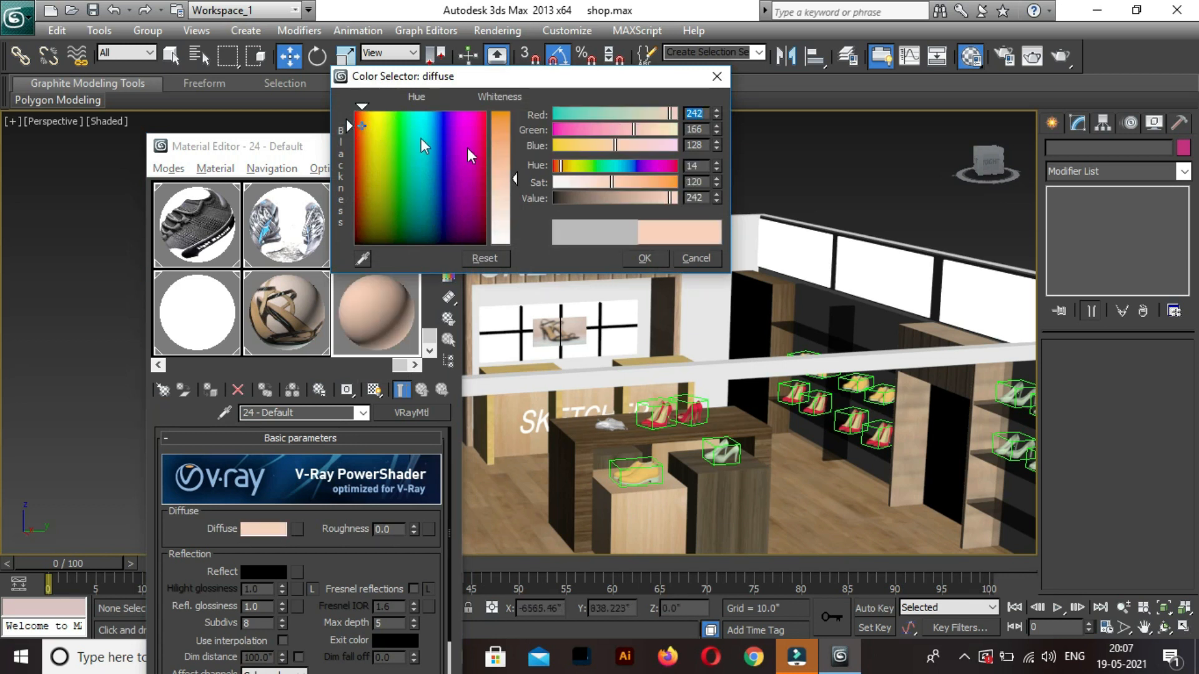
drag(515, 176, 515, 112)
click(632, 259)
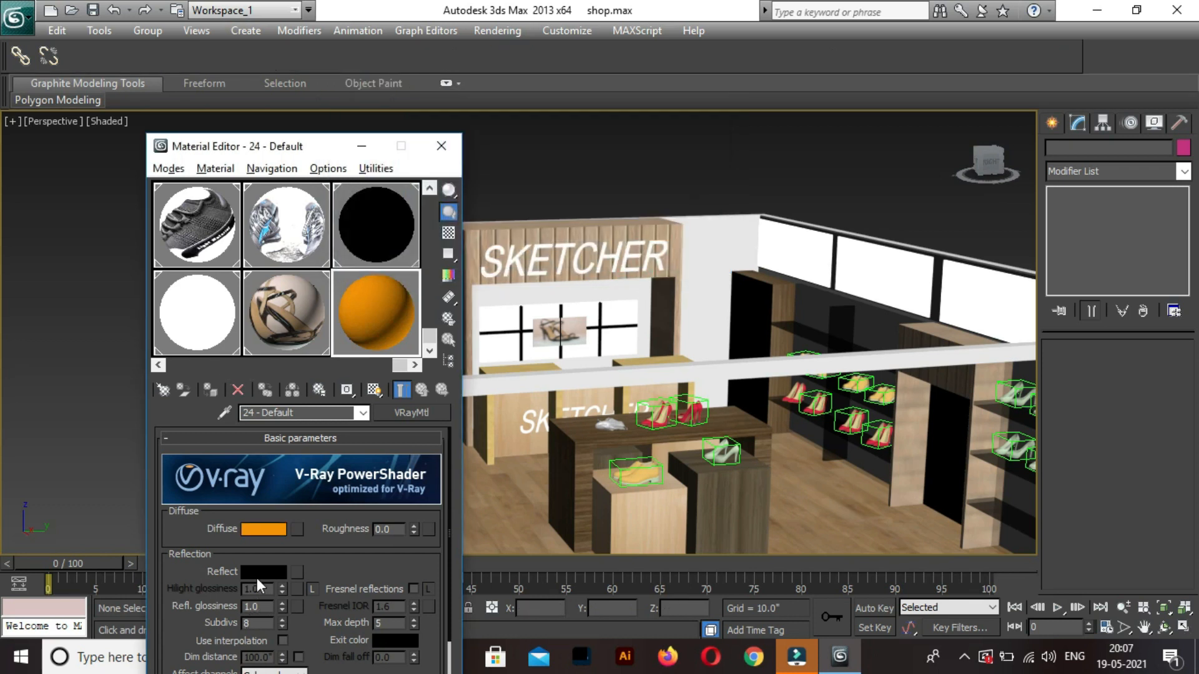
Give "24 - Default" a grey reflection colour with value 62 and set its reflection glossiness to 0.9.
click(257, 575)
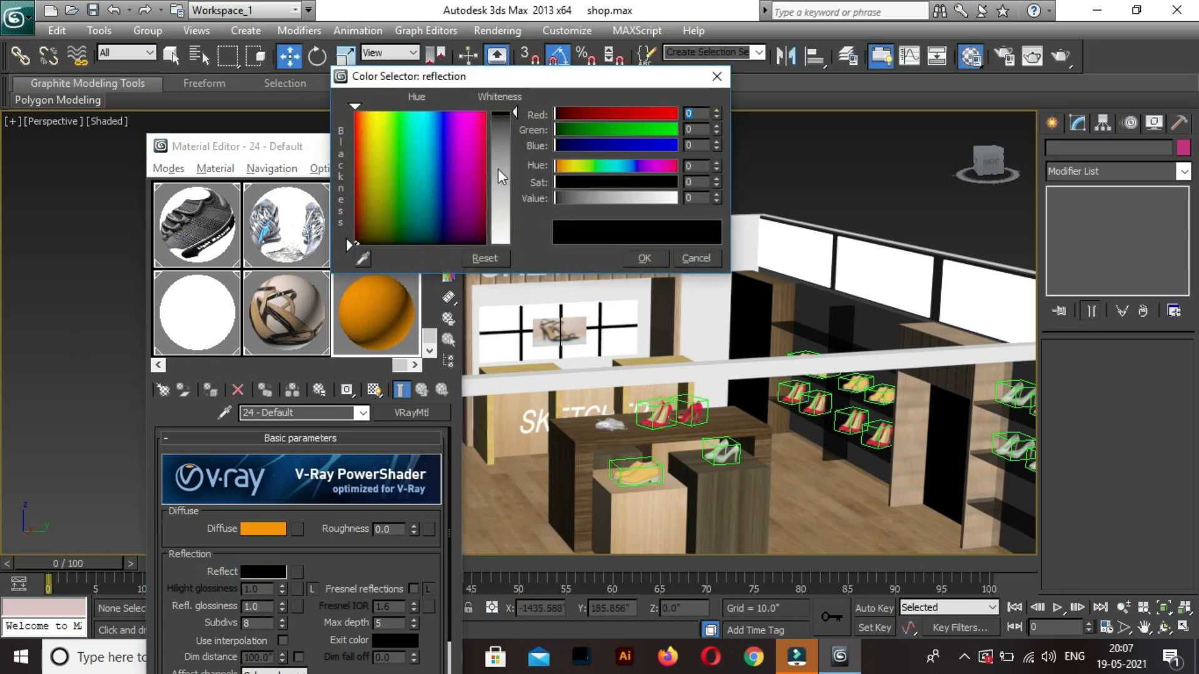
click(502, 144)
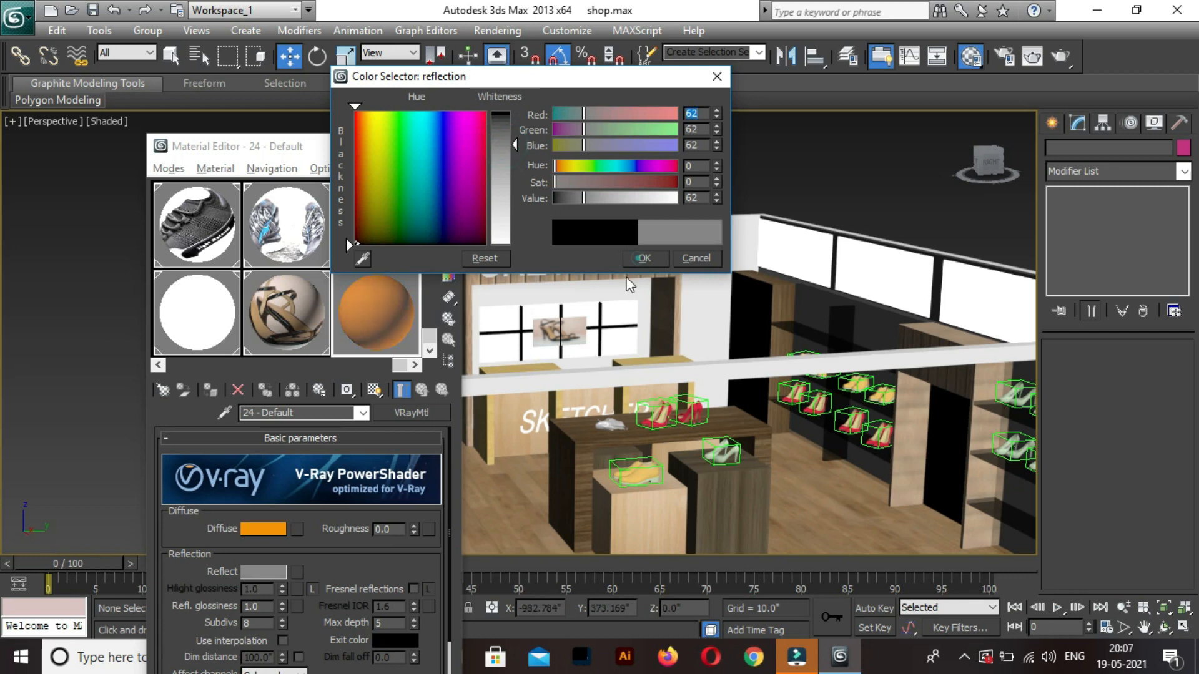
click(644, 258)
drag(268, 607, 217, 611)
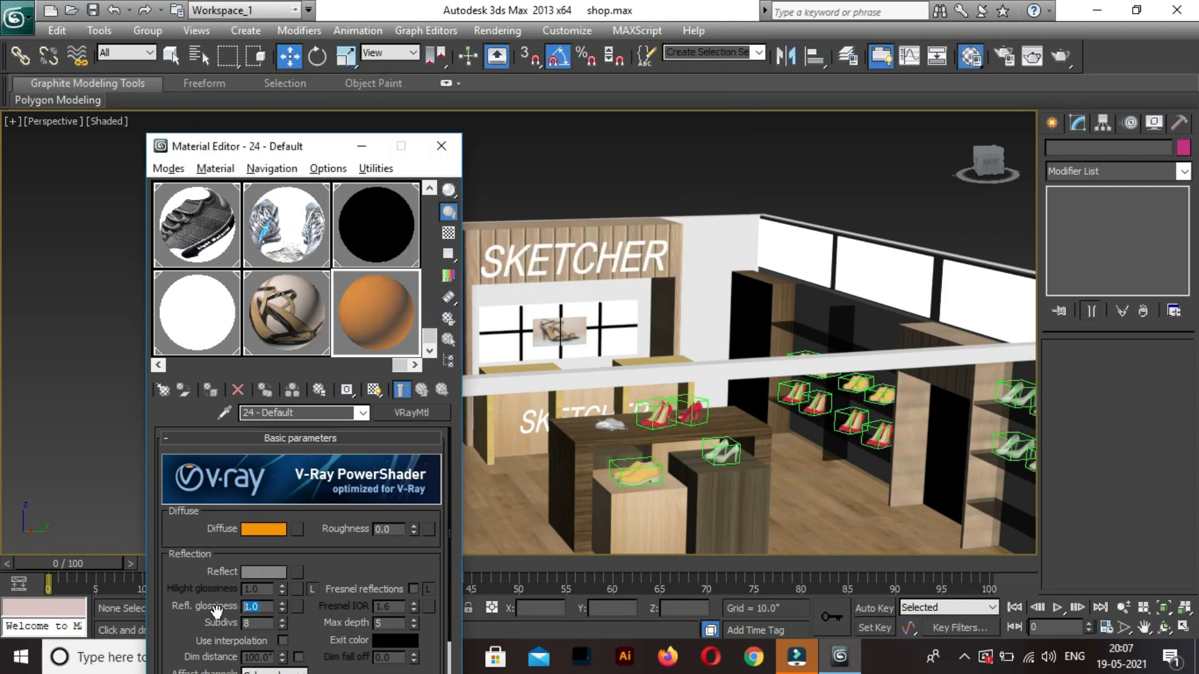
text(.9)
key(Return)
Assign the orange material to the green heels standing on the dark wood display block.
click(732, 457)
click(732, 457)
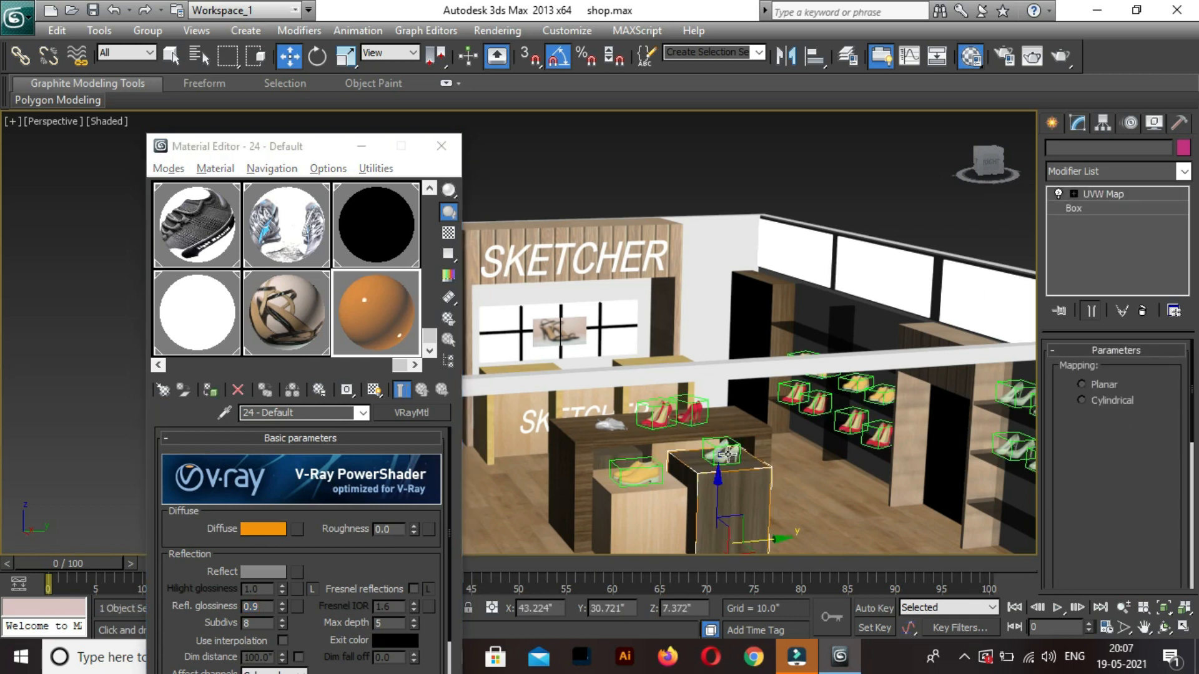
click(728, 456)
click(209, 392)
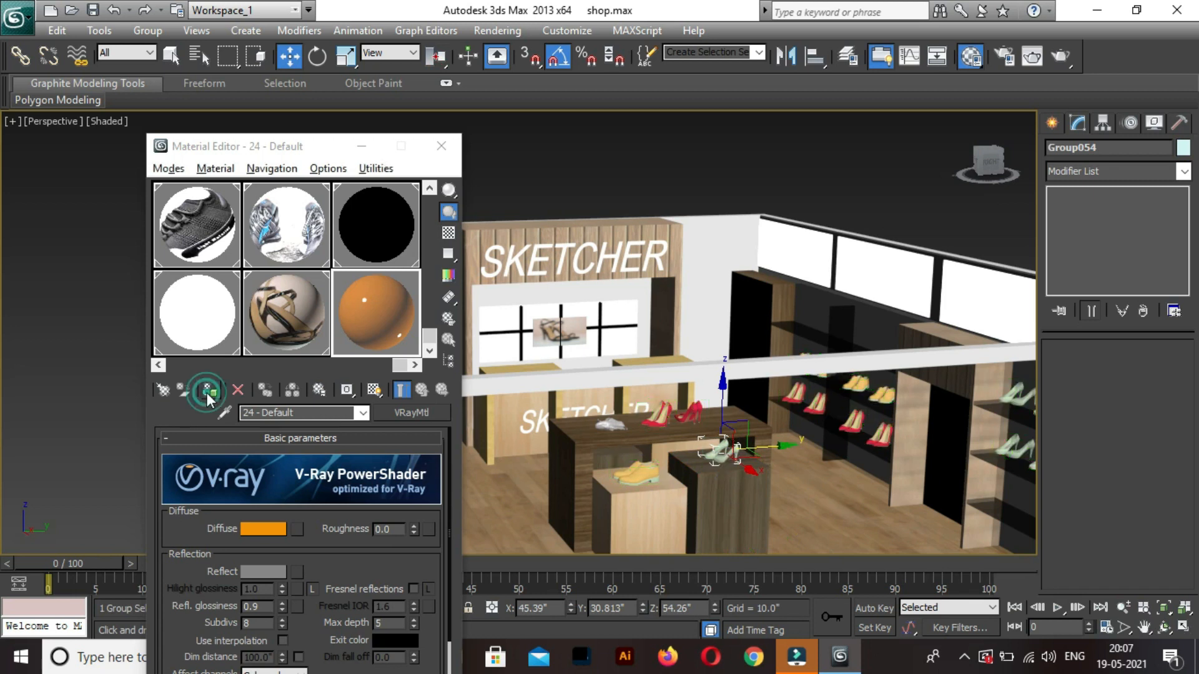
Assign the orange material to the leftmost red heels on the wall shelf and the lower green pair on the nearer shelf unit, showing it in the viewport.
click(792, 401)
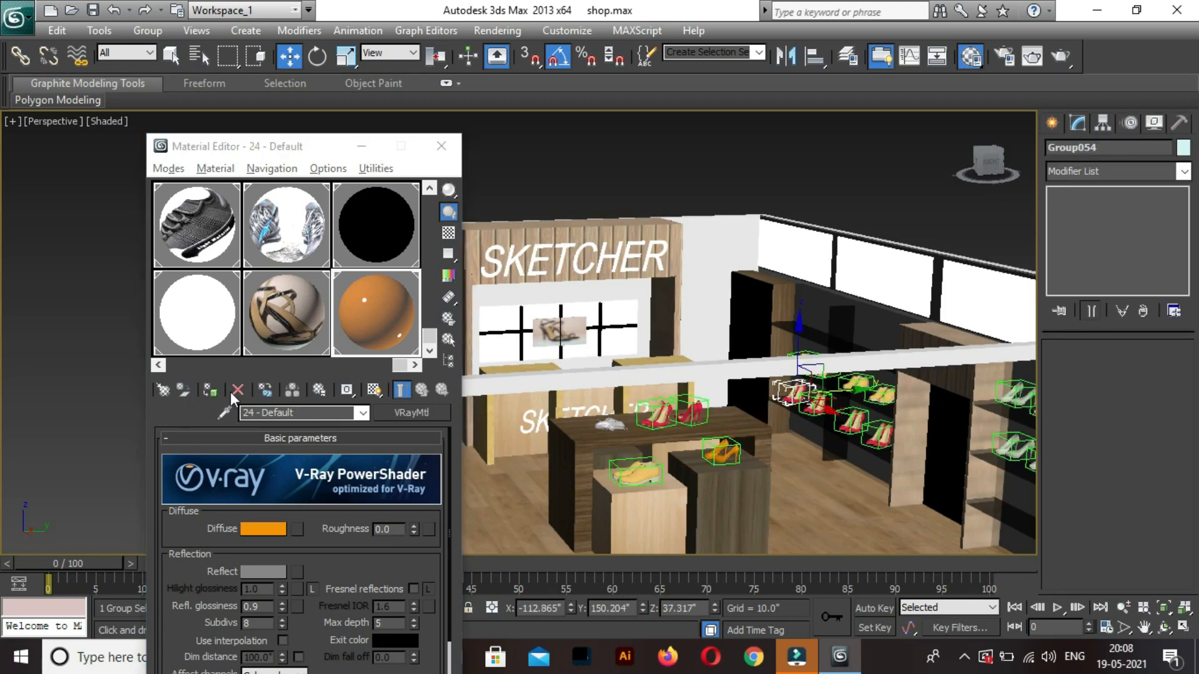
click(210, 391)
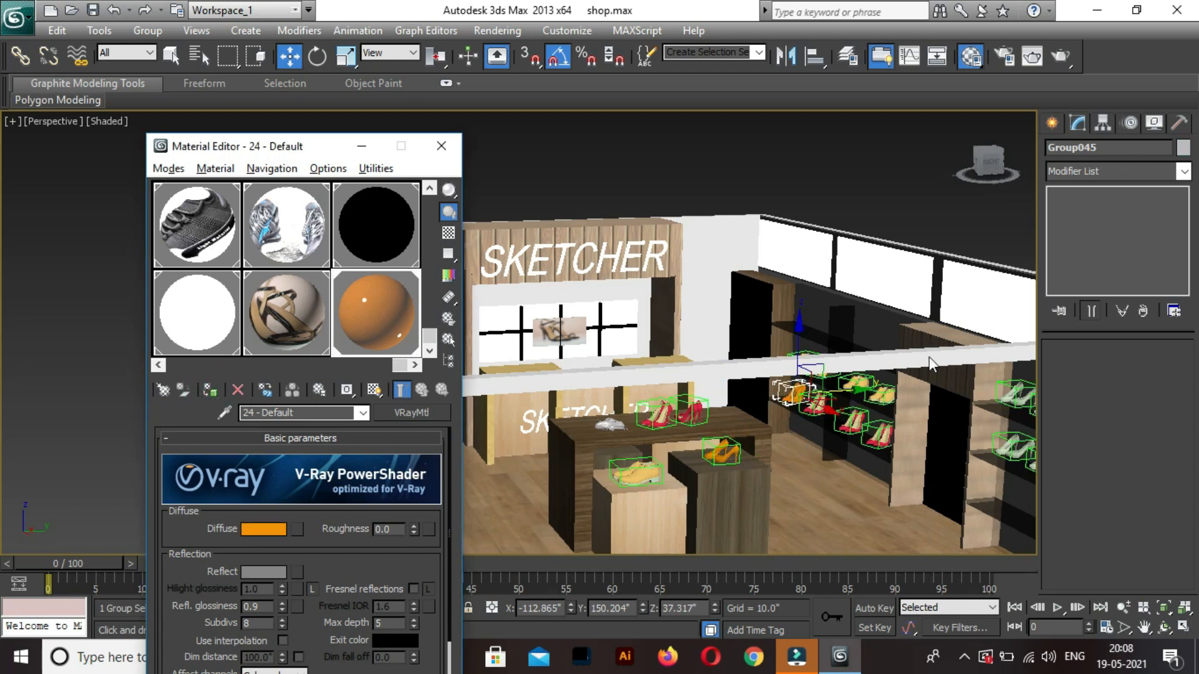
click(374, 390)
click(1015, 448)
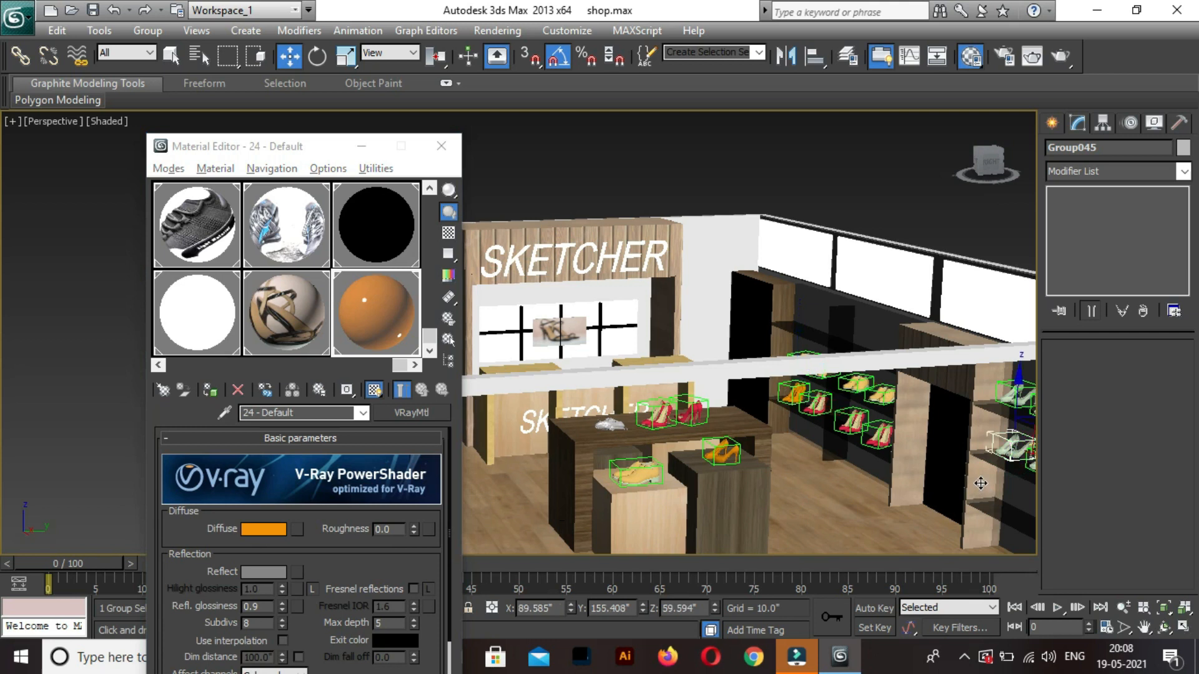
click(210, 390)
Assign the orange material to the shoe pair beside the yellow shoes on the wall shelf.
click(863, 392)
click(881, 400)
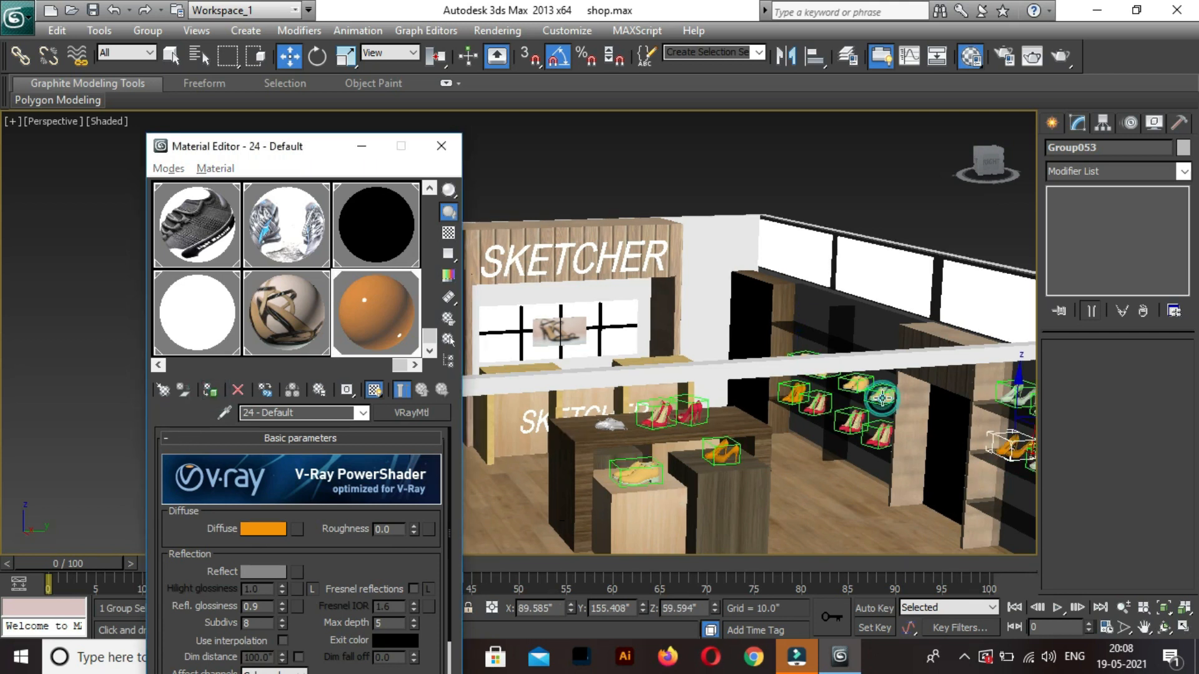
click(210, 390)
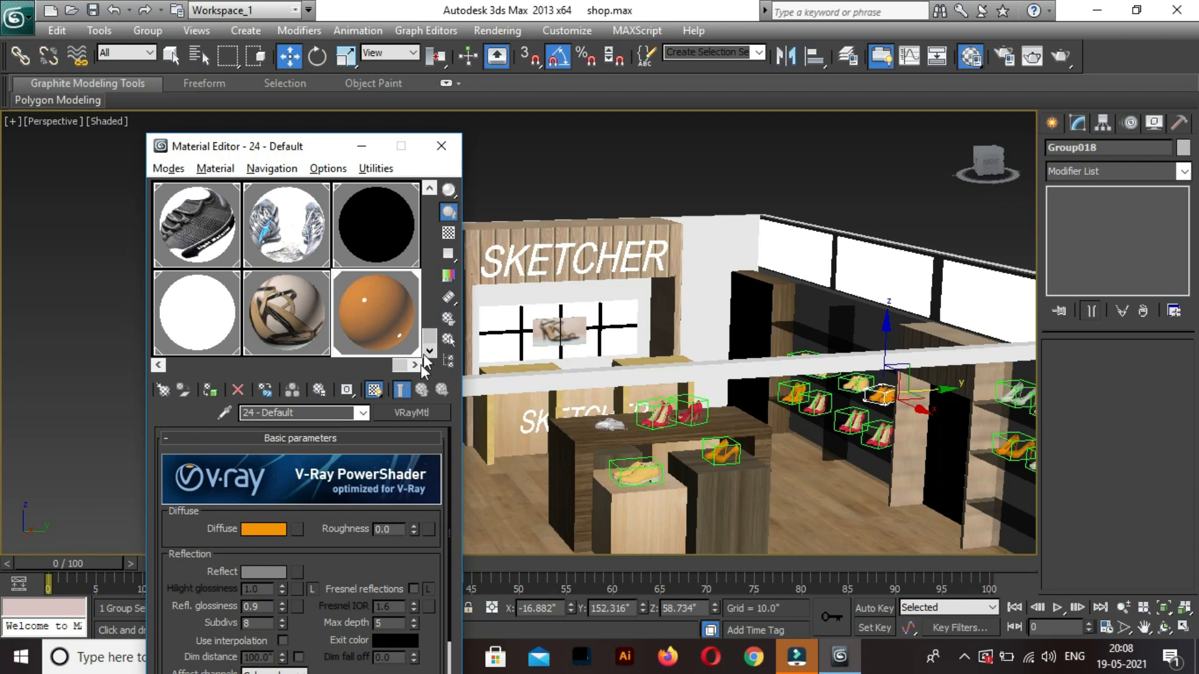
Select the unused material "13 - Default" and change it to a VRayMtl.
click(412, 366)
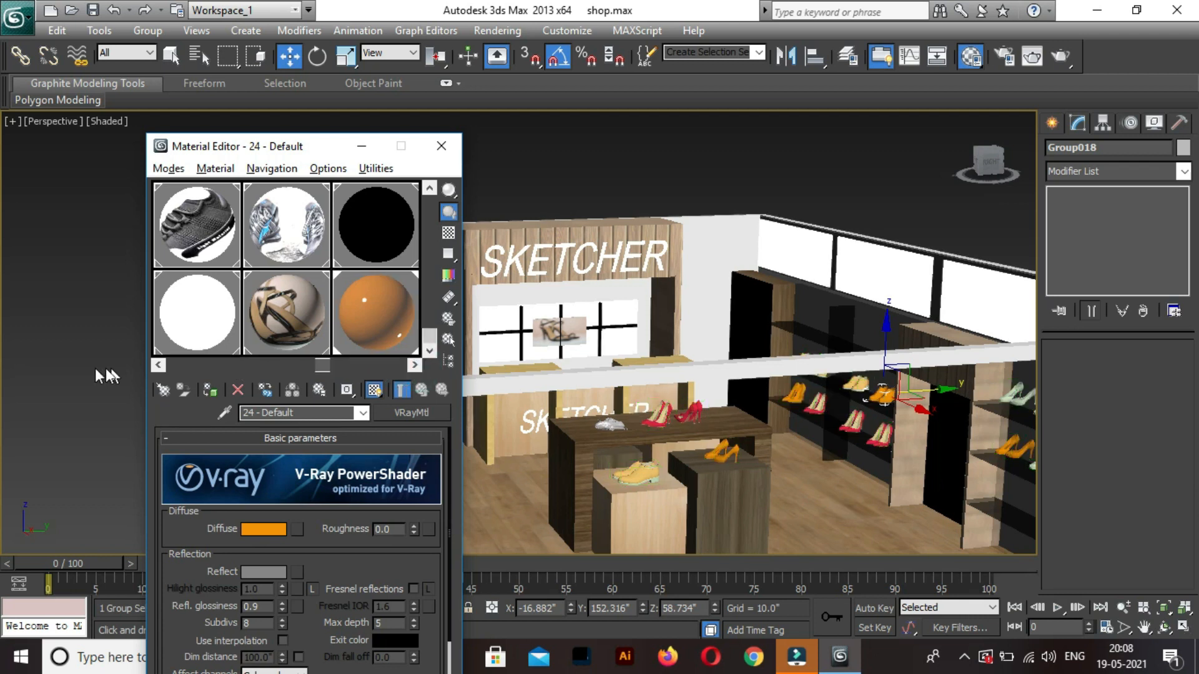
drag(399, 367, 99, 369)
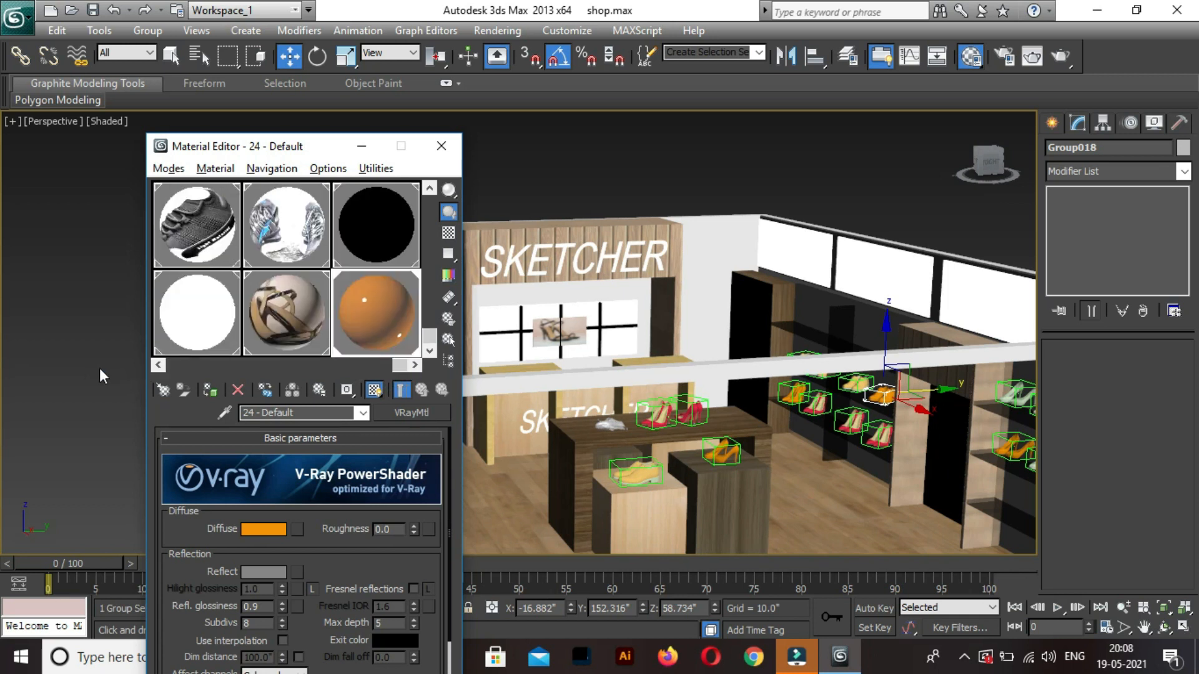
drag(400, 373, 160, 365)
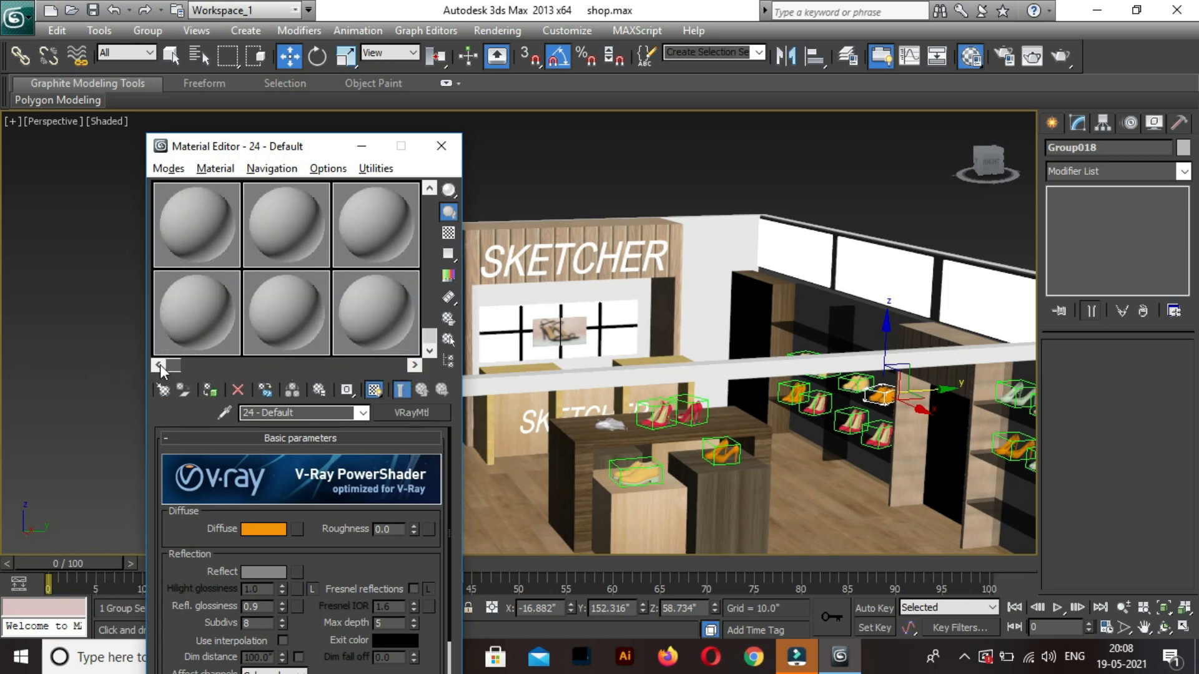
click(199, 239)
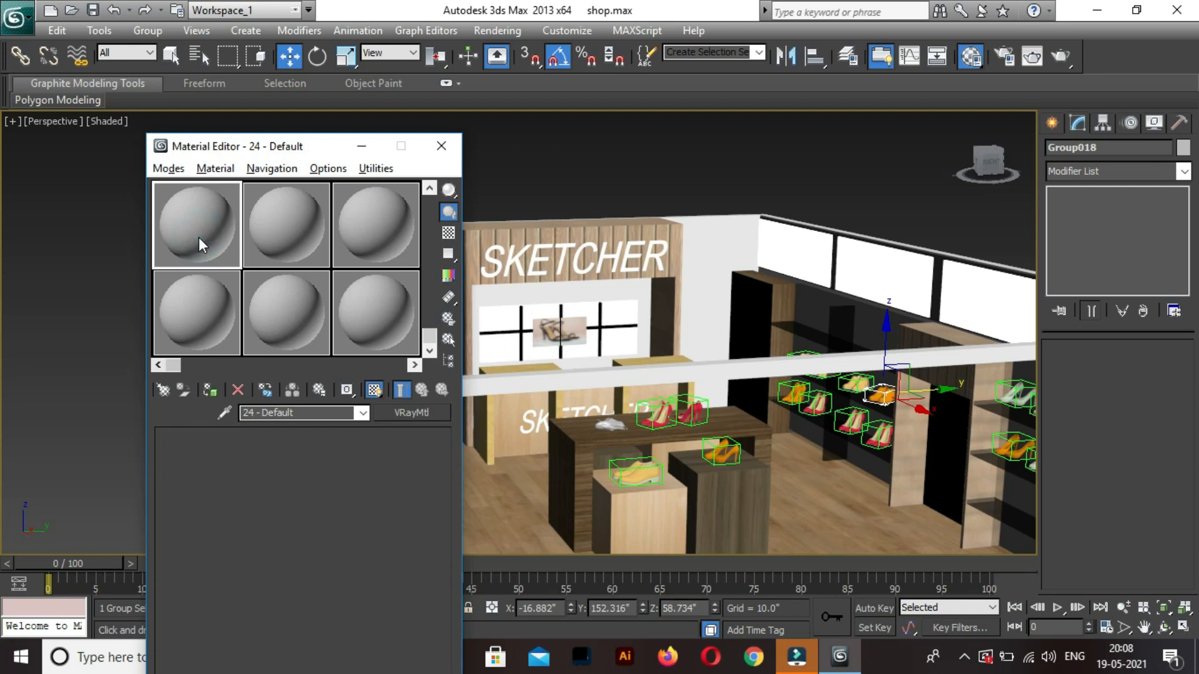
click(420, 414)
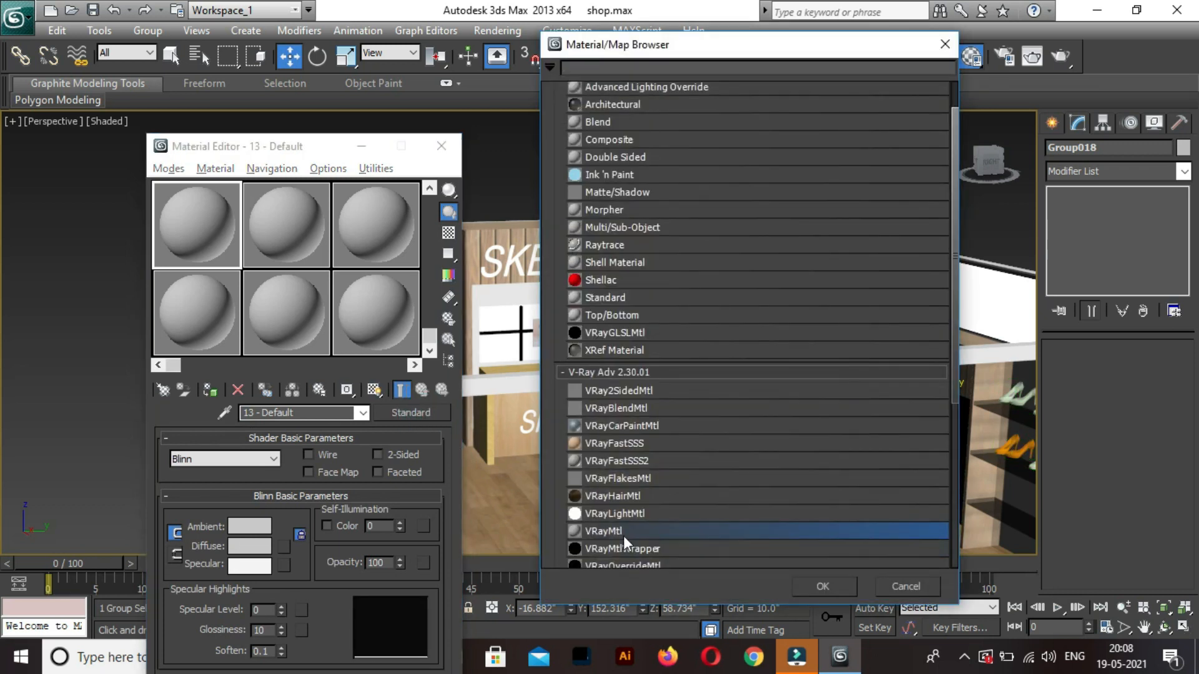
double_click(623, 532)
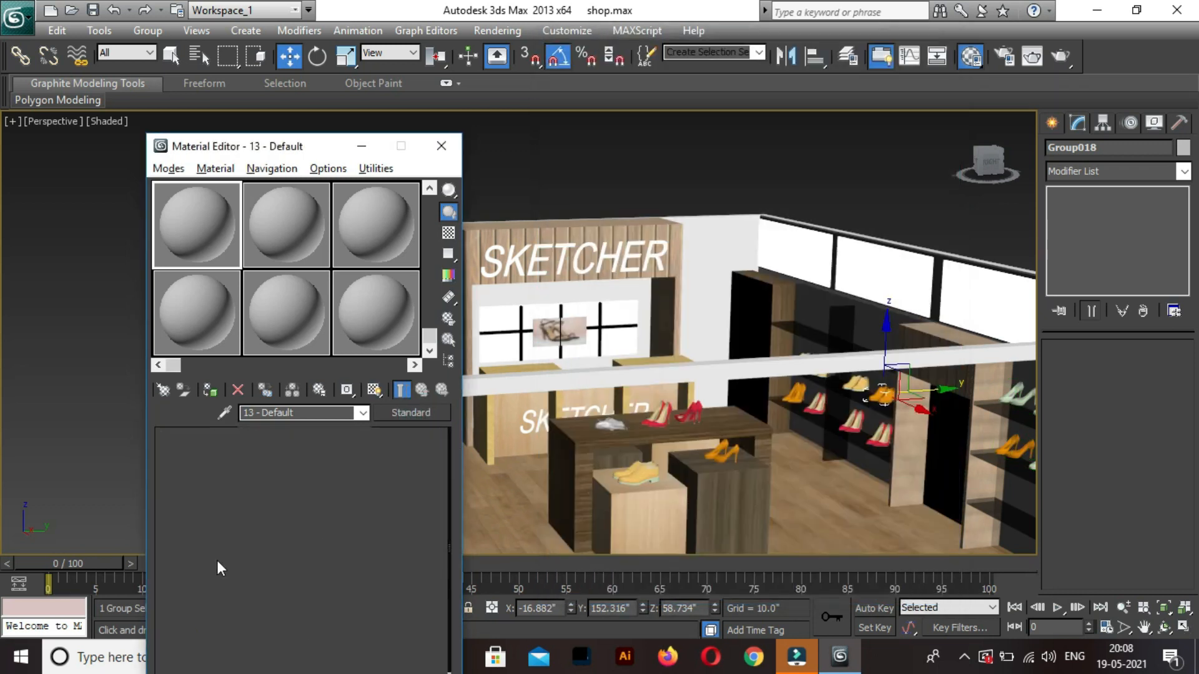
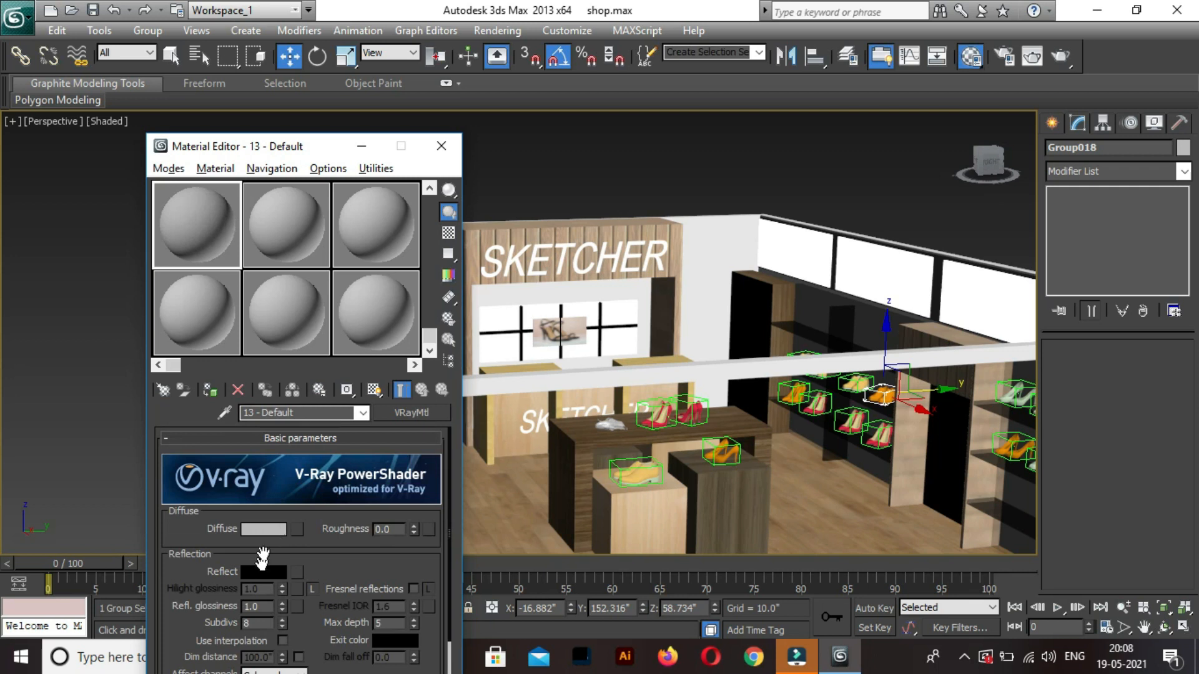
Set the diffuse colour of "13 - Default" to a bright blue with hue 156, saturation 255 and value 238.
click(263, 531)
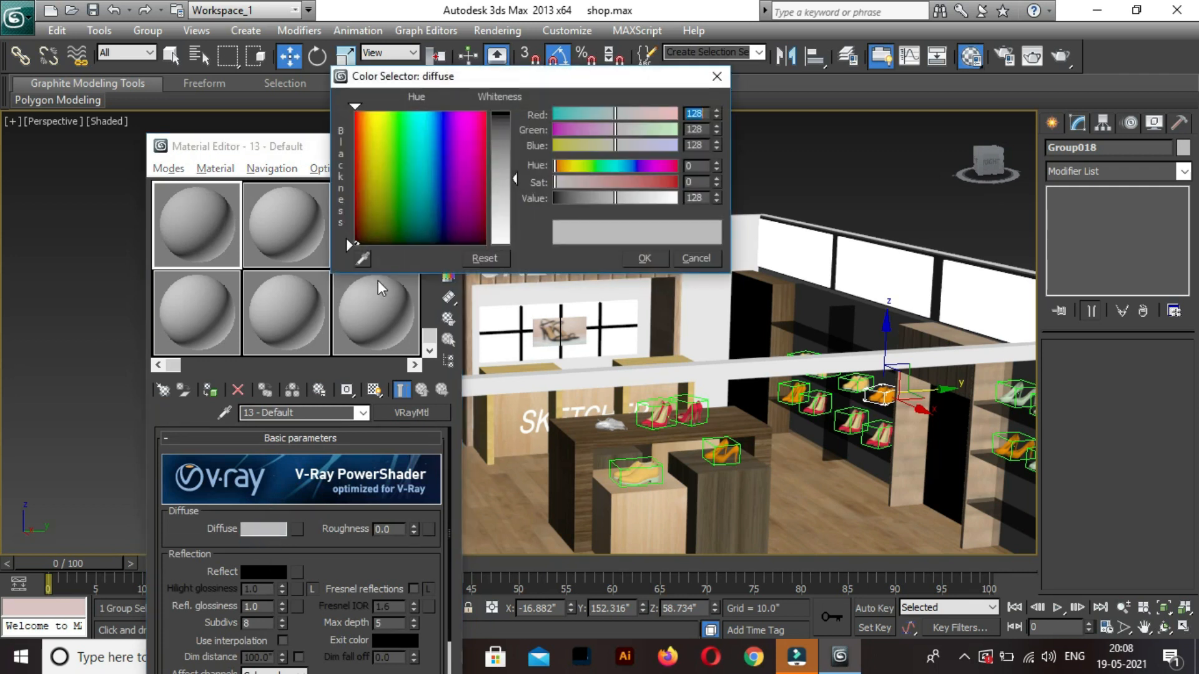
click(436, 130)
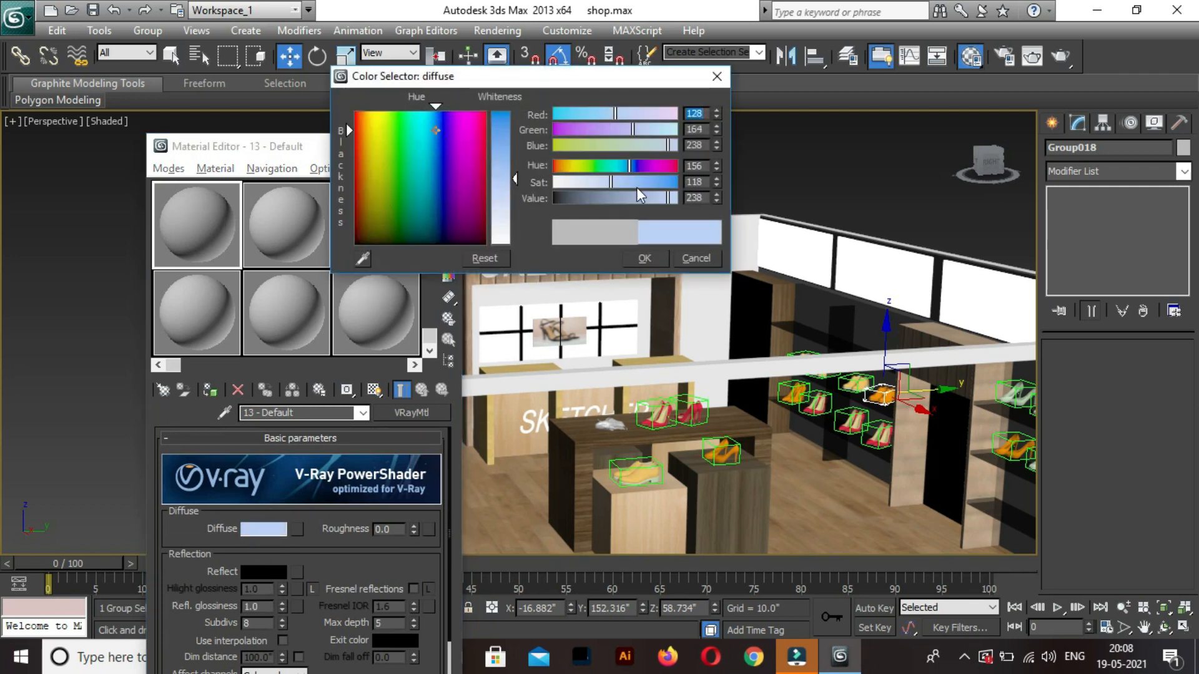
drag(610, 187, 678, 192)
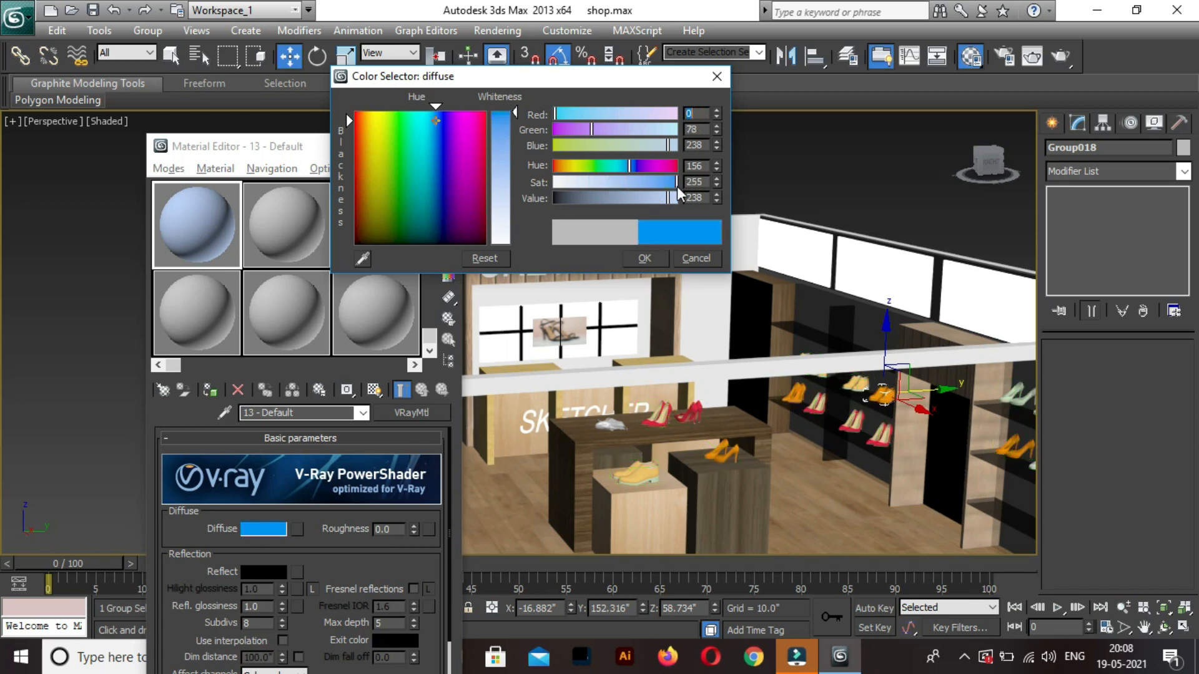
click(645, 258)
Give "13 - Default" a mid-grey reflection colour and set its reflection glossiness to 0.9.
click(257, 567)
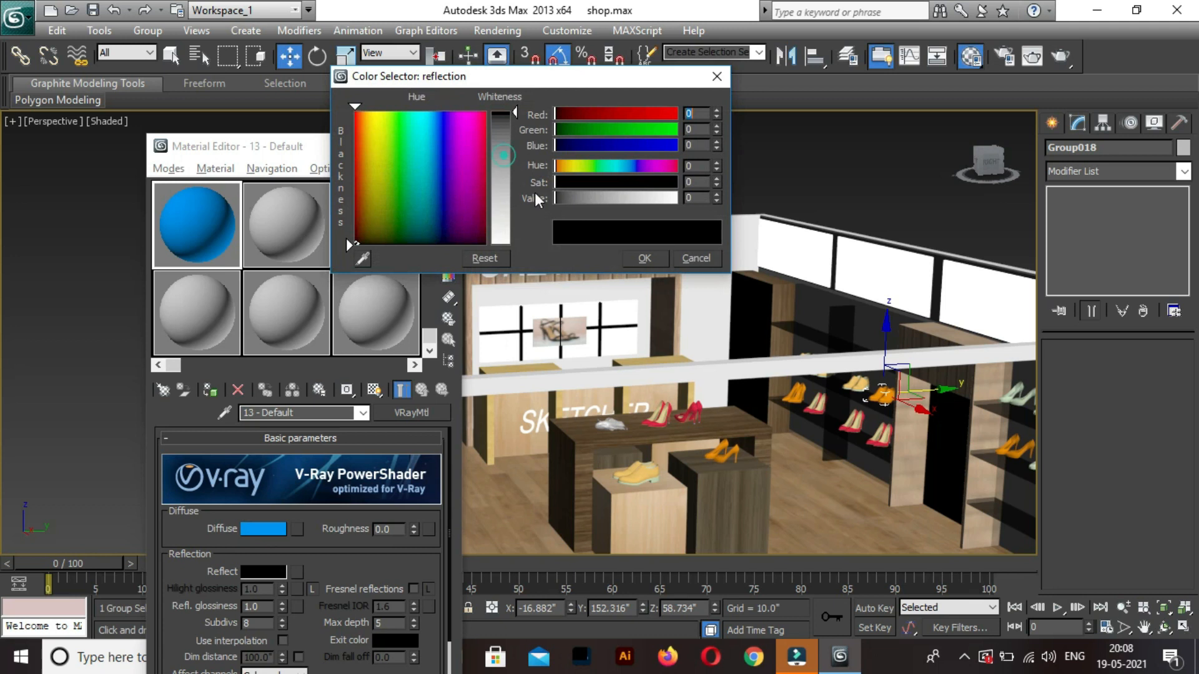
drag(554, 197, 646, 197)
click(644, 258)
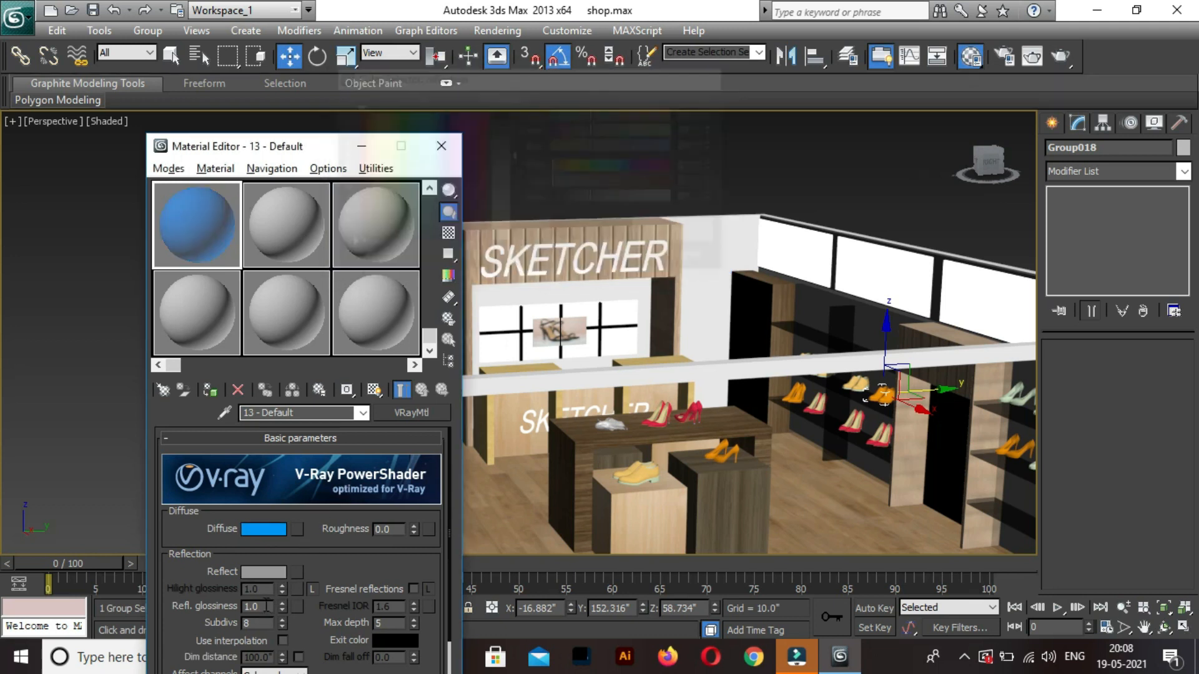
double_click(267, 606)
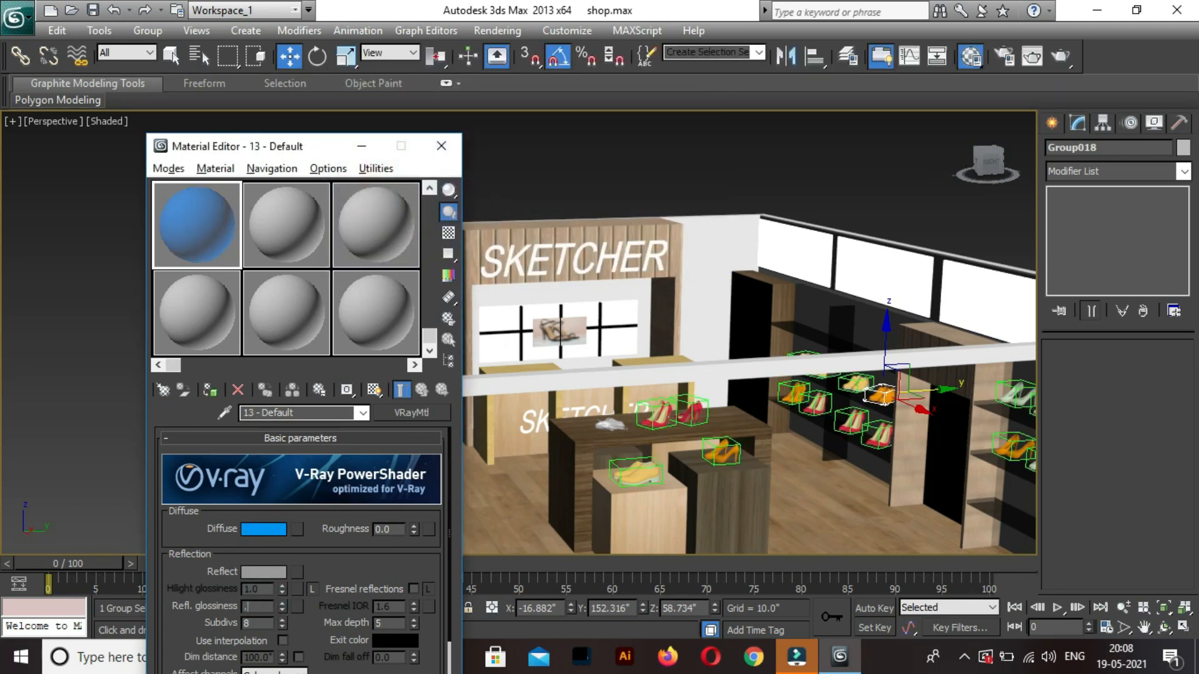
Assign the blue material to the selected wall-shelf shoes and the yellow shoes on the light wood block, and show it in the viewport.
click(209, 390)
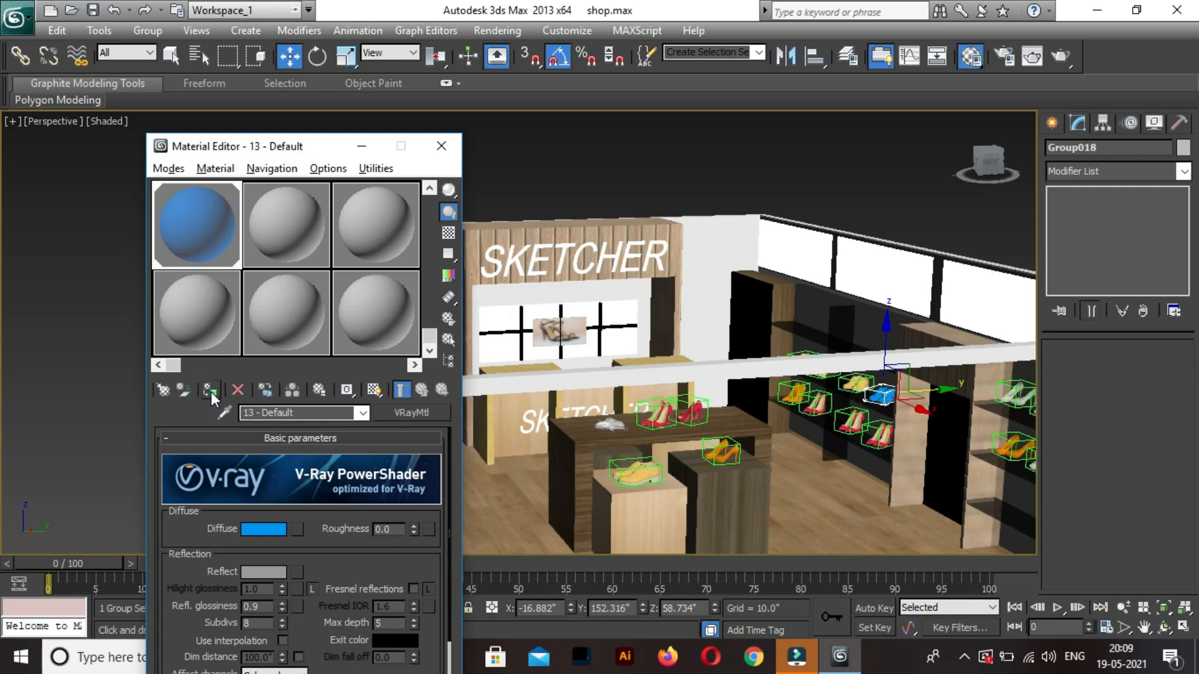
click(632, 477)
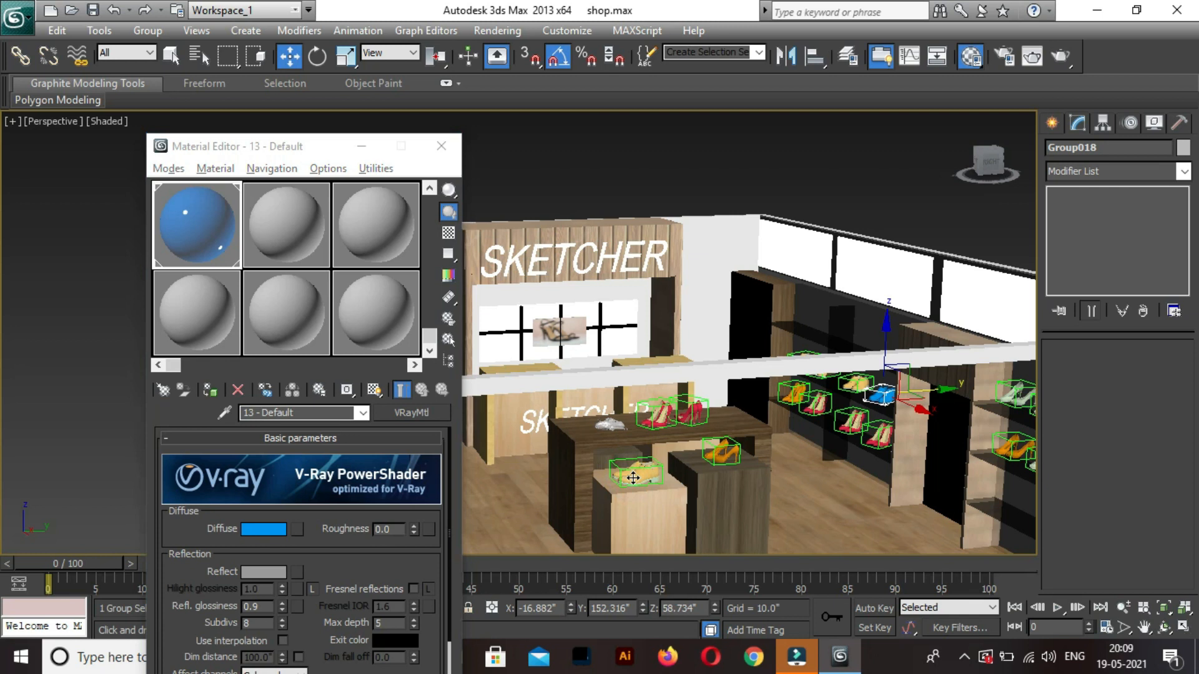
click(633, 477)
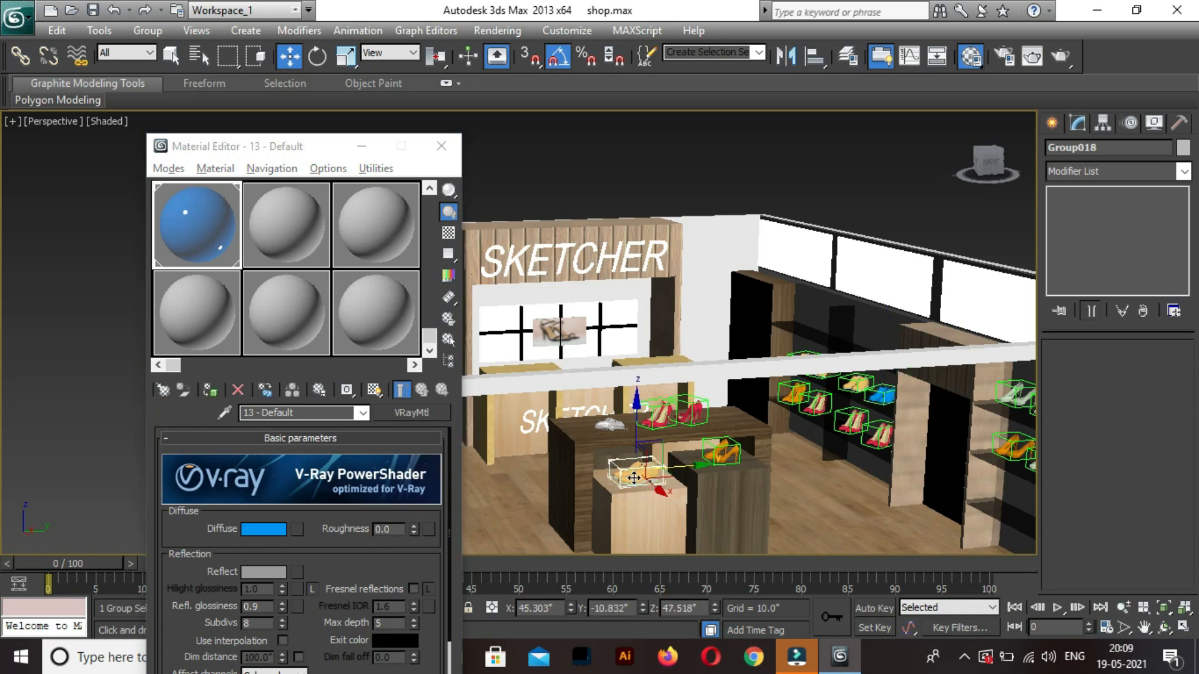
click(210, 391)
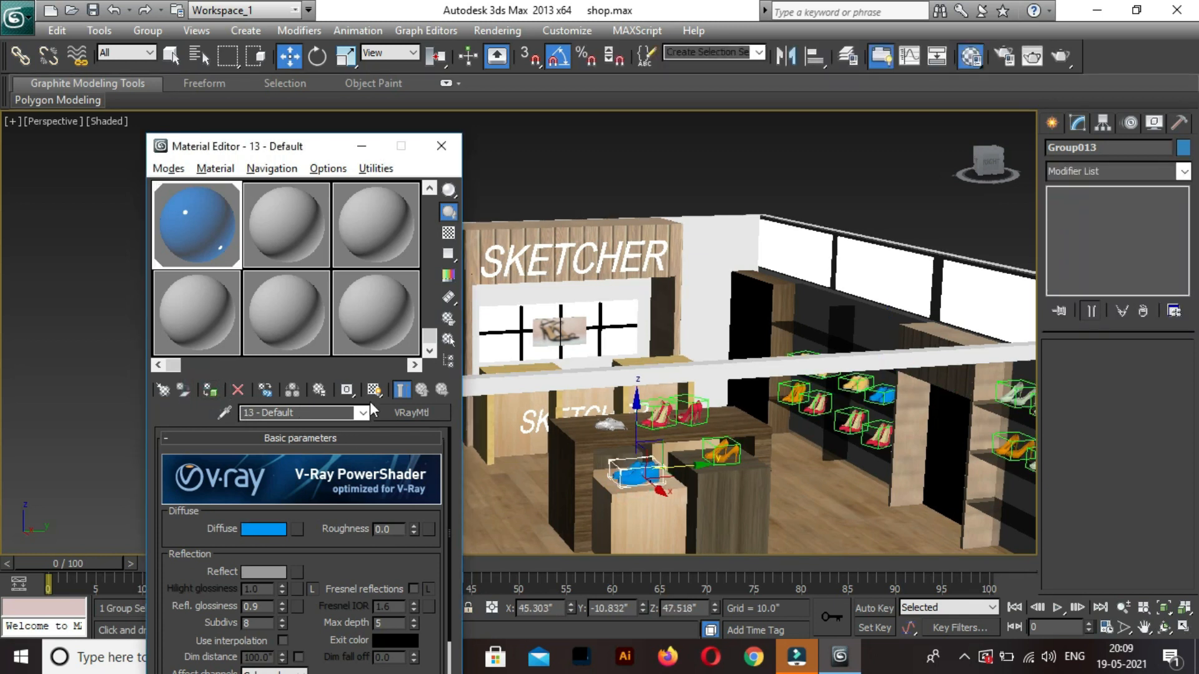
click(375, 390)
Assign the blue material to the white shoes on the dark table and the upper green heels on the nearer shelf unit.
click(610, 427)
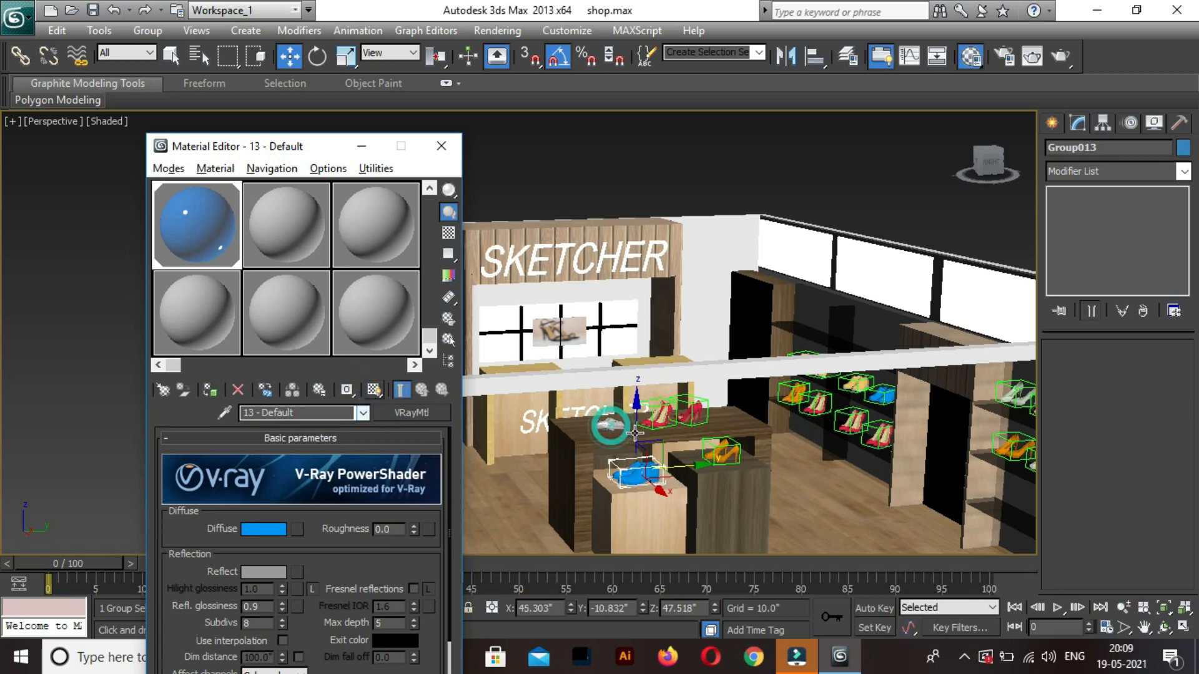
click(616, 427)
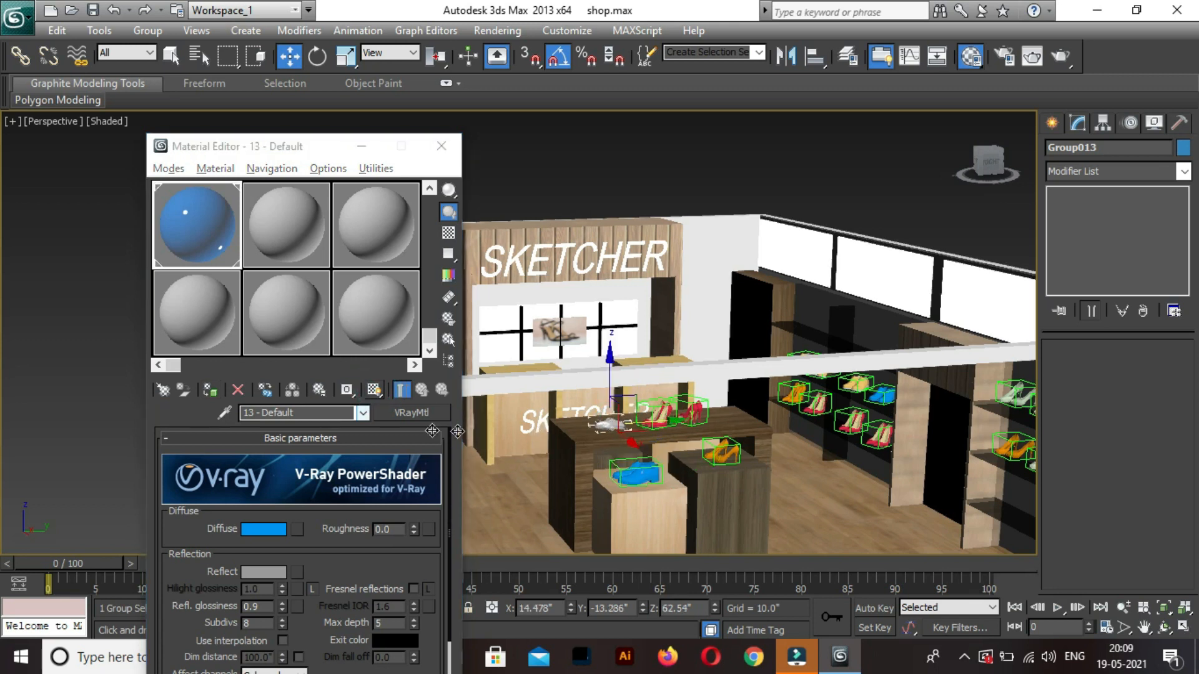
click(211, 390)
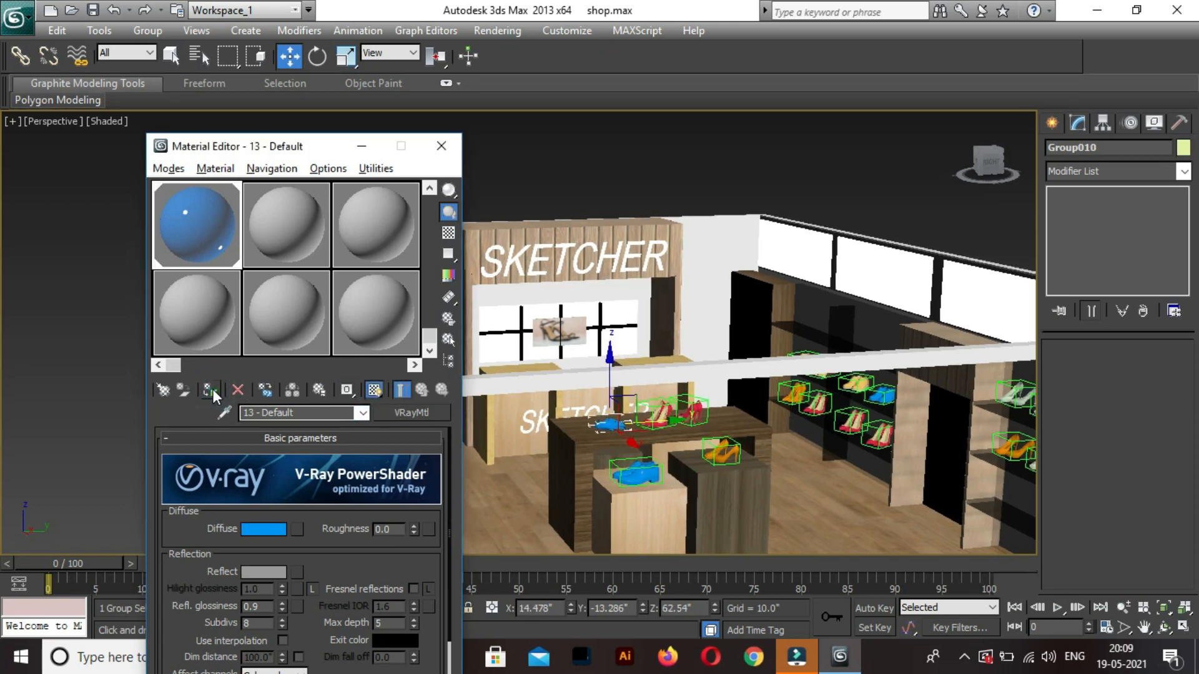
click(1015, 402)
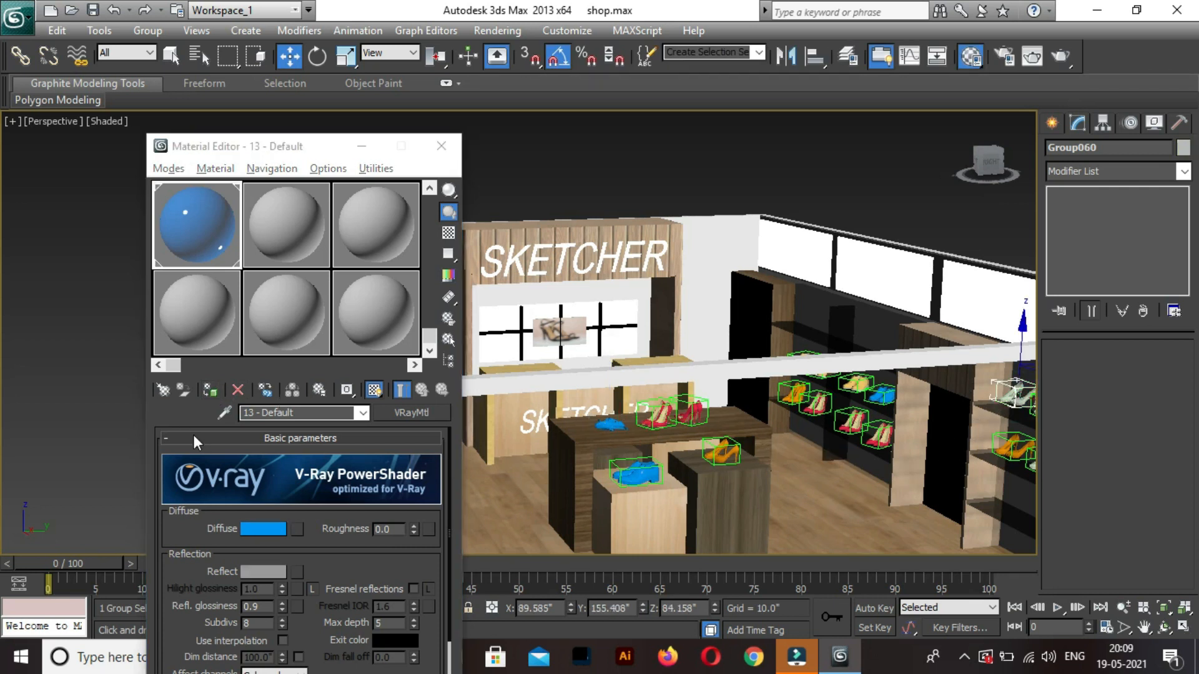
click(211, 391)
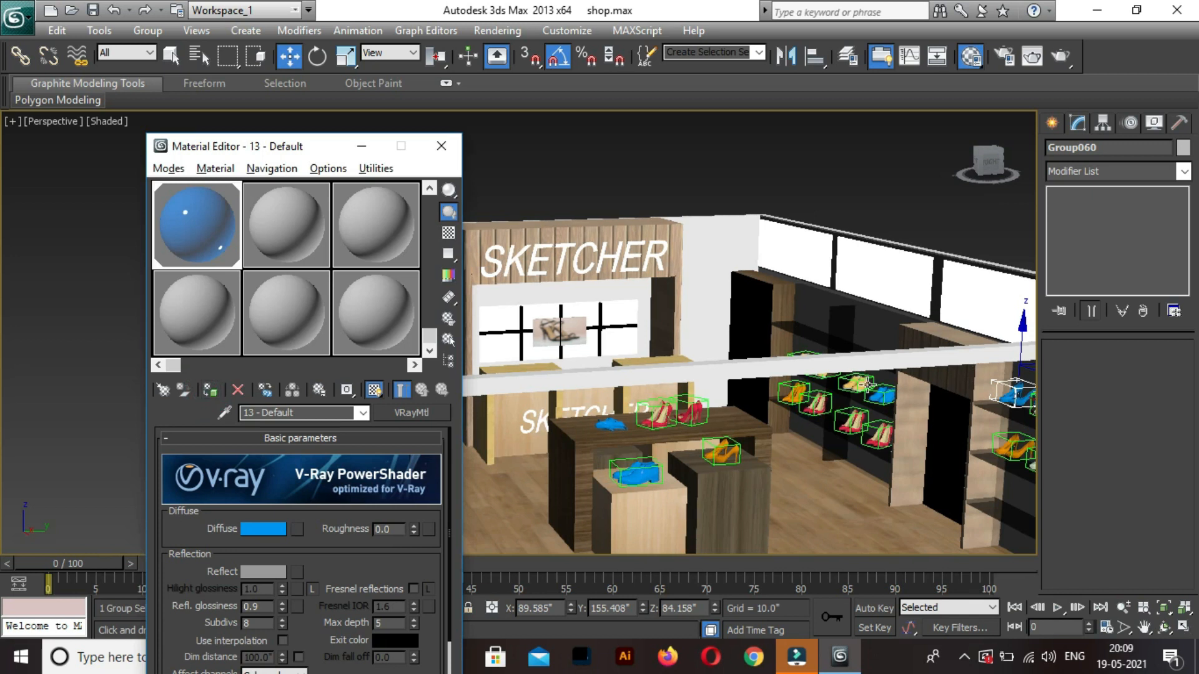
Convert the unused material "14 - Default" to a VRayMtl.
middle_drag(794, 486, 827, 554)
click(703, 461)
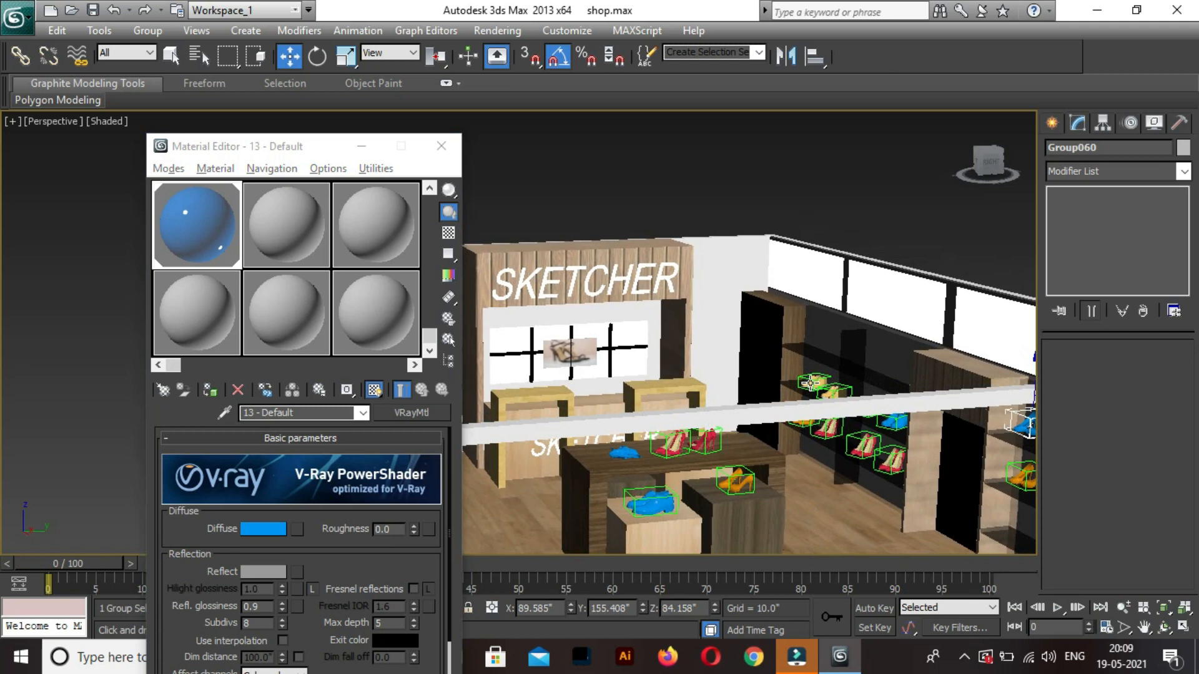
click(291, 238)
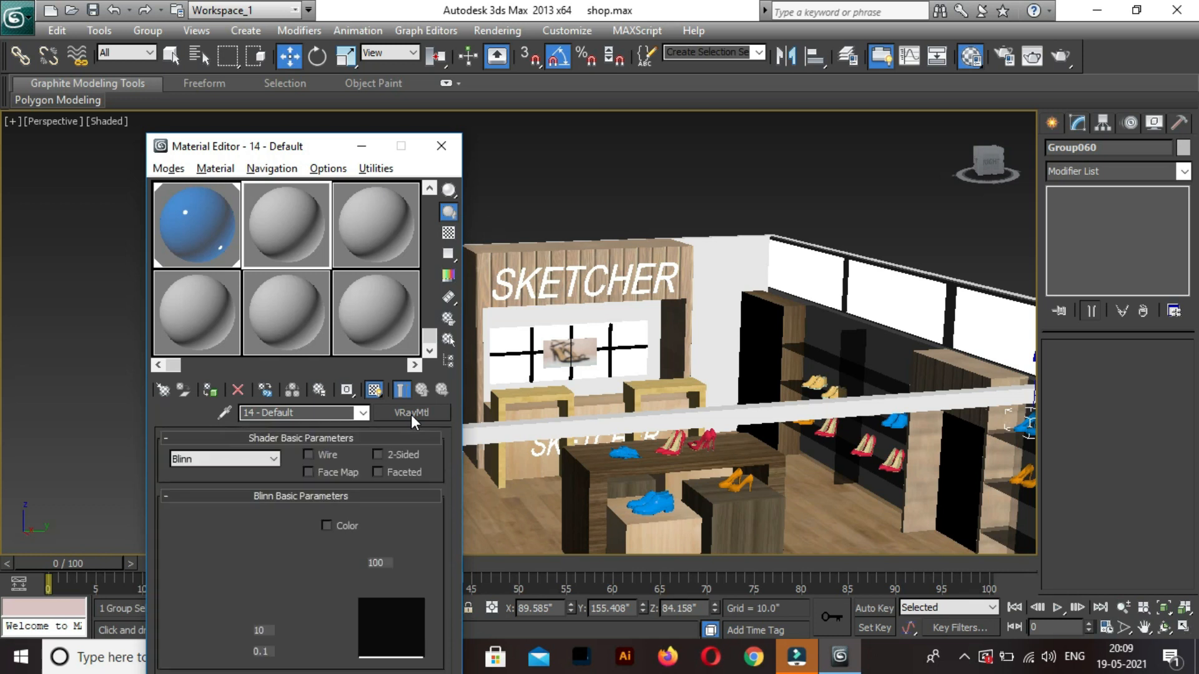
click(411, 415)
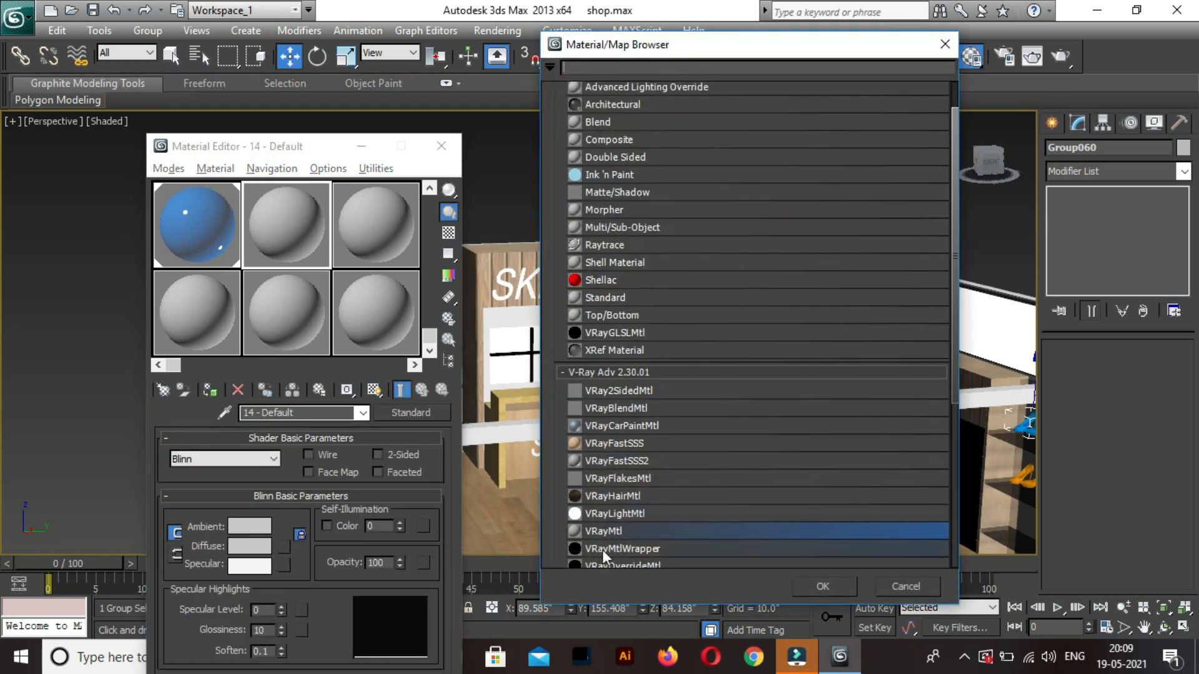
double_click(613, 529)
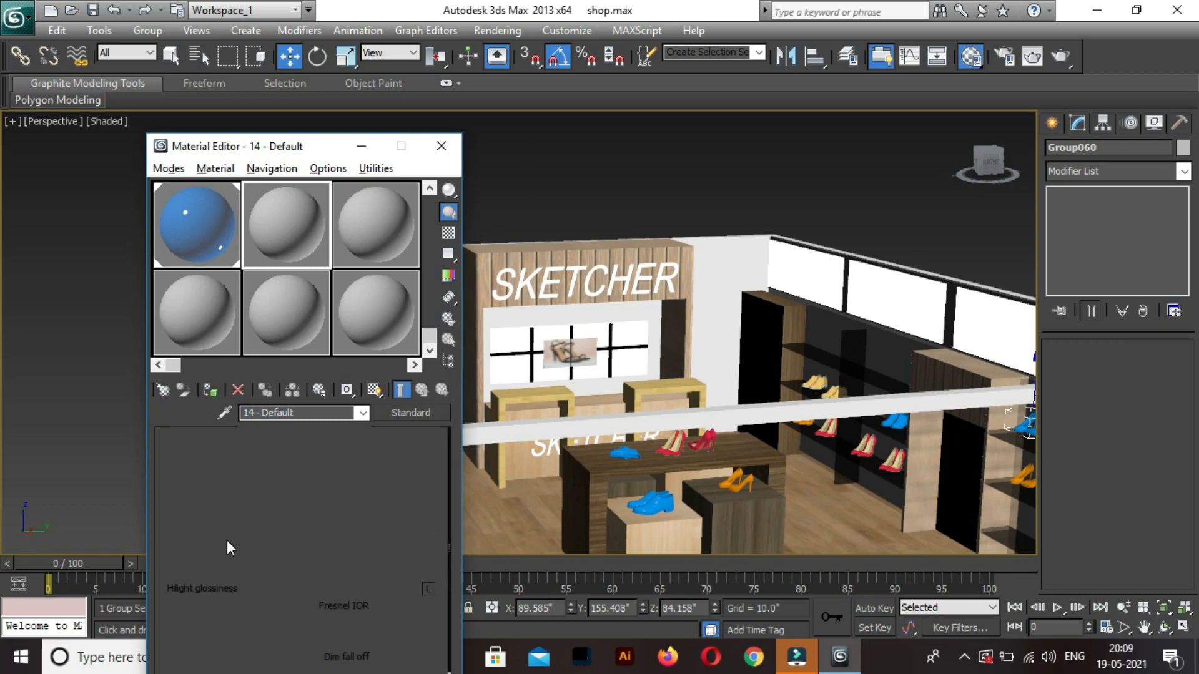
Set the diffuse colour of "14 - Default" to magenta with hue 228, saturation 255 and value 225.
click(268, 528)
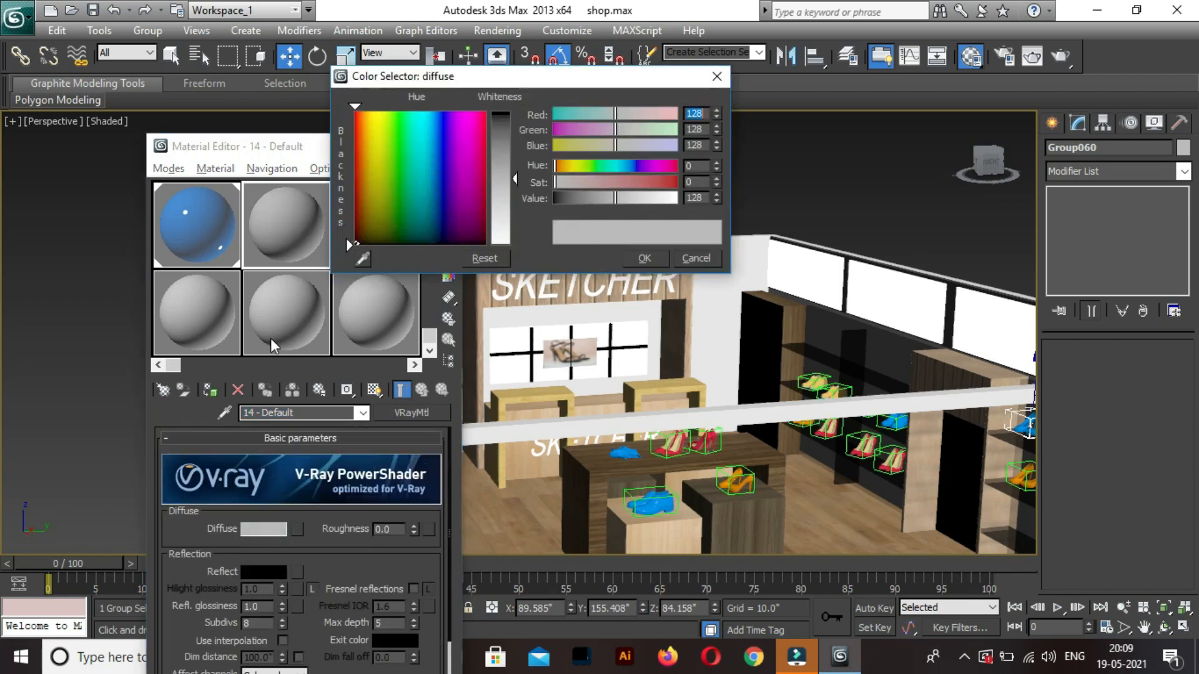
click(472, 127)
drag(519, 177, 517, 113)
drag(671, 198, 661, 202)
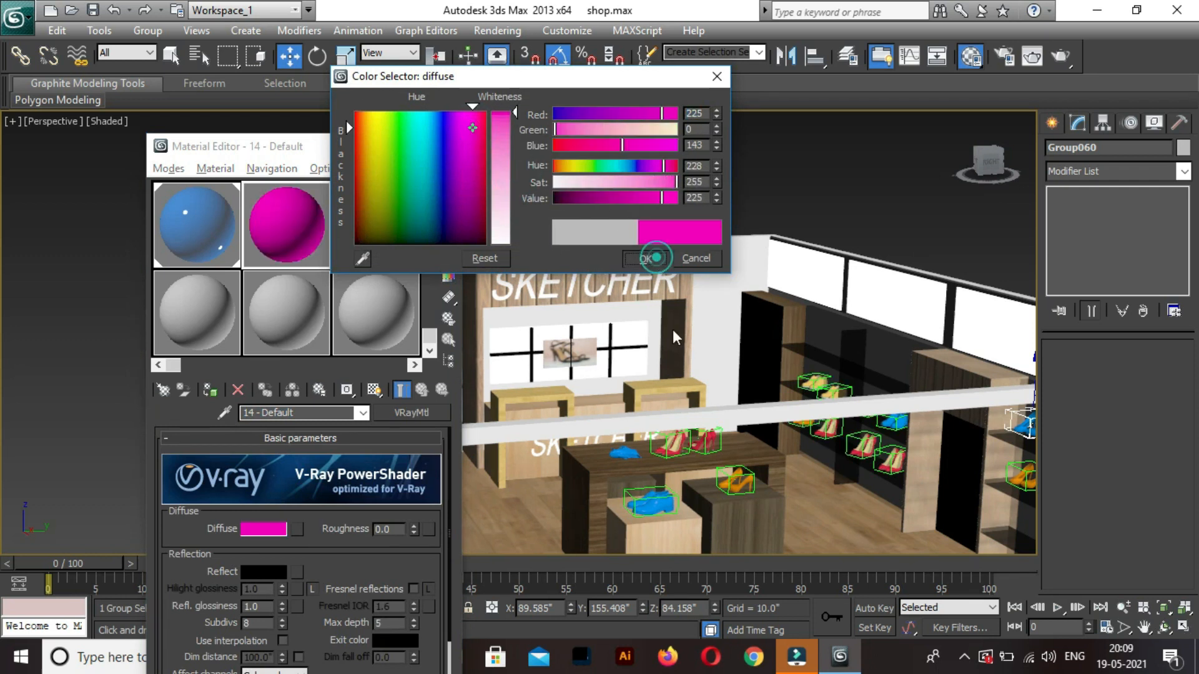
click(644, 258)
Give "14 - Default" a grey reflection colour with value 86 and set its reflection glossiness to 0.9.
click(264, 573)
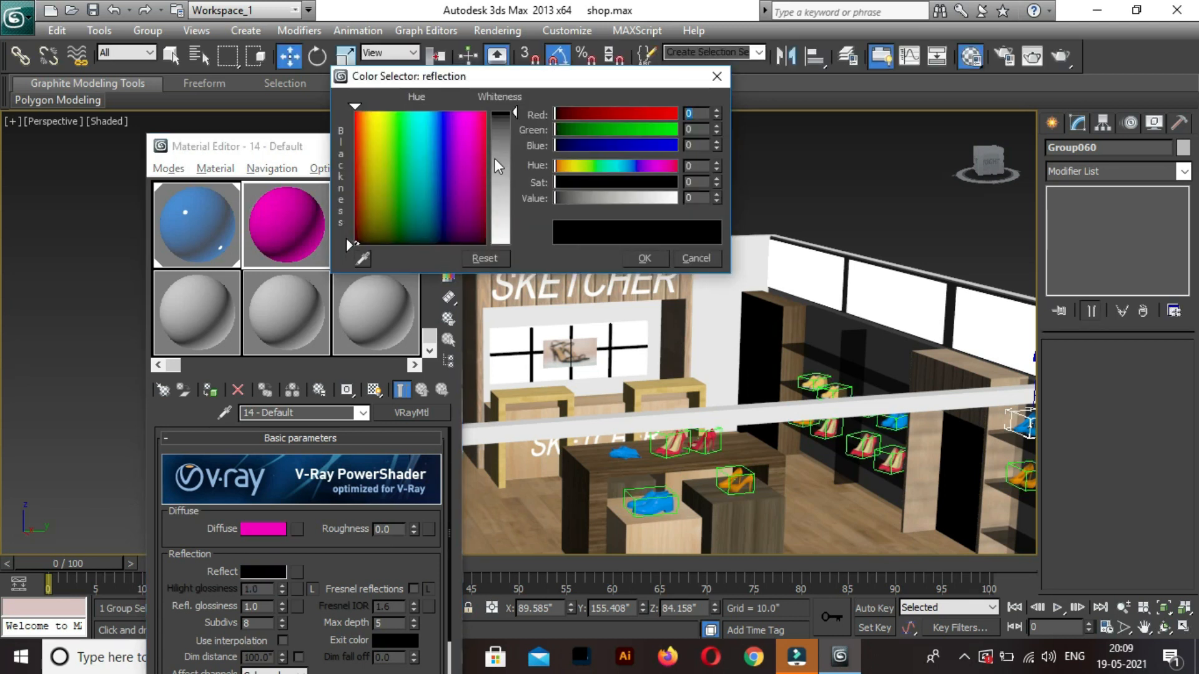
click(497, 157)
click(649, 258)
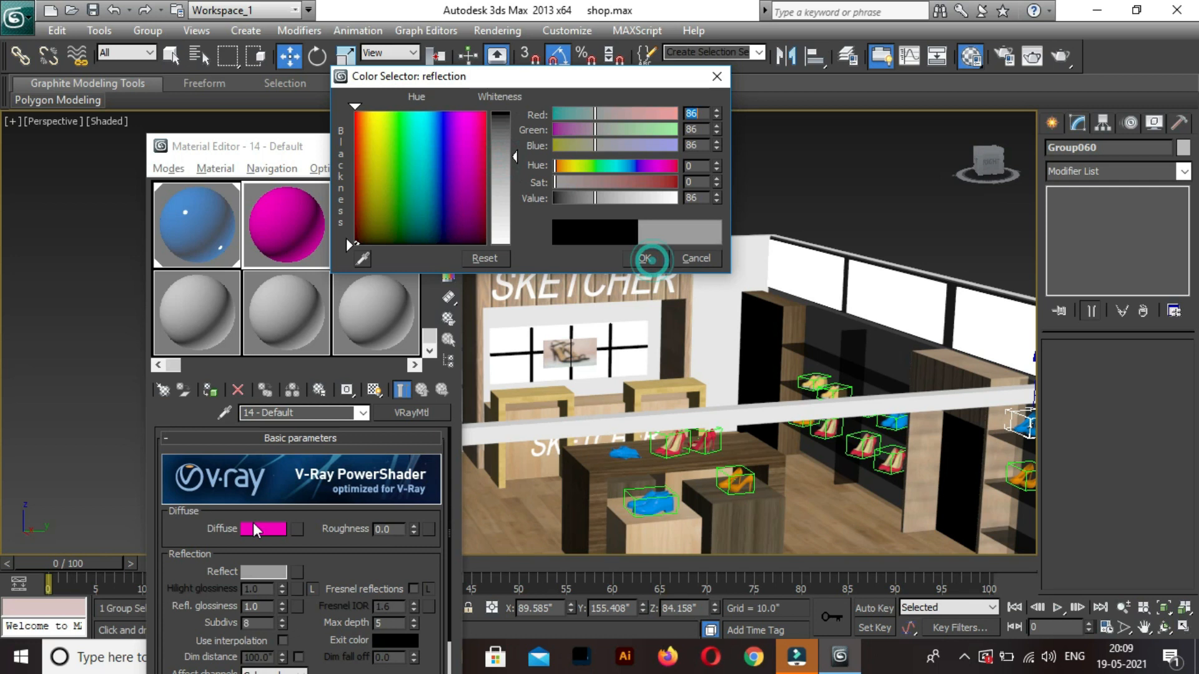
click(634, 257)
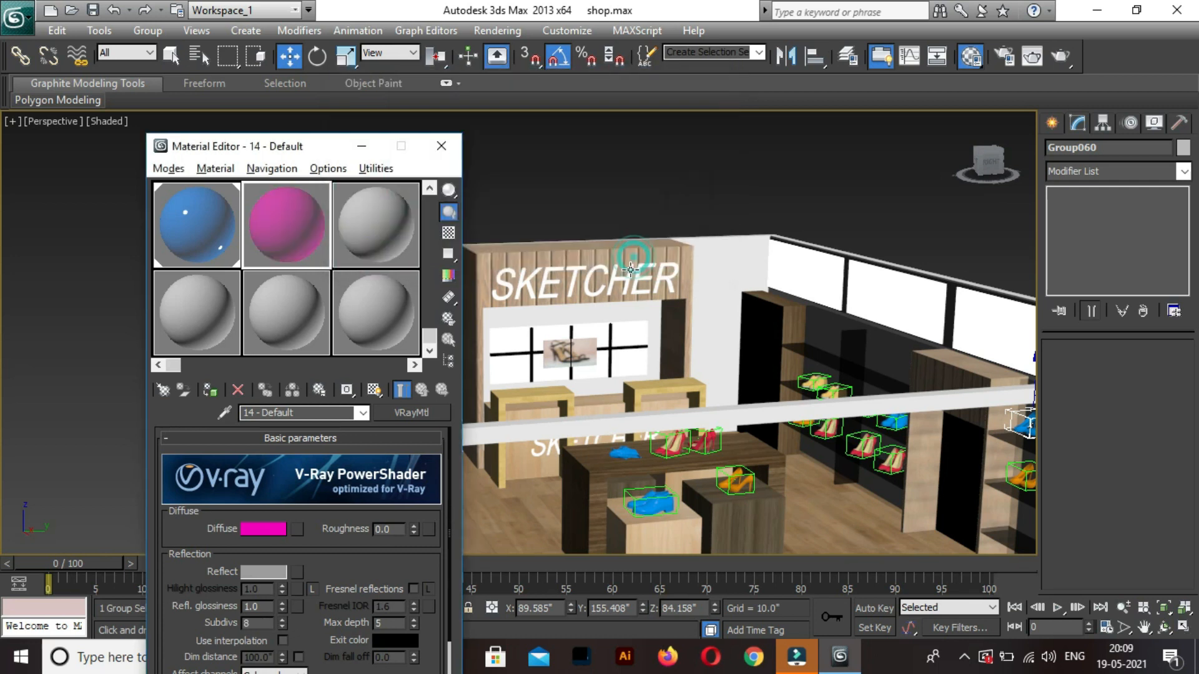
click(634, 257)
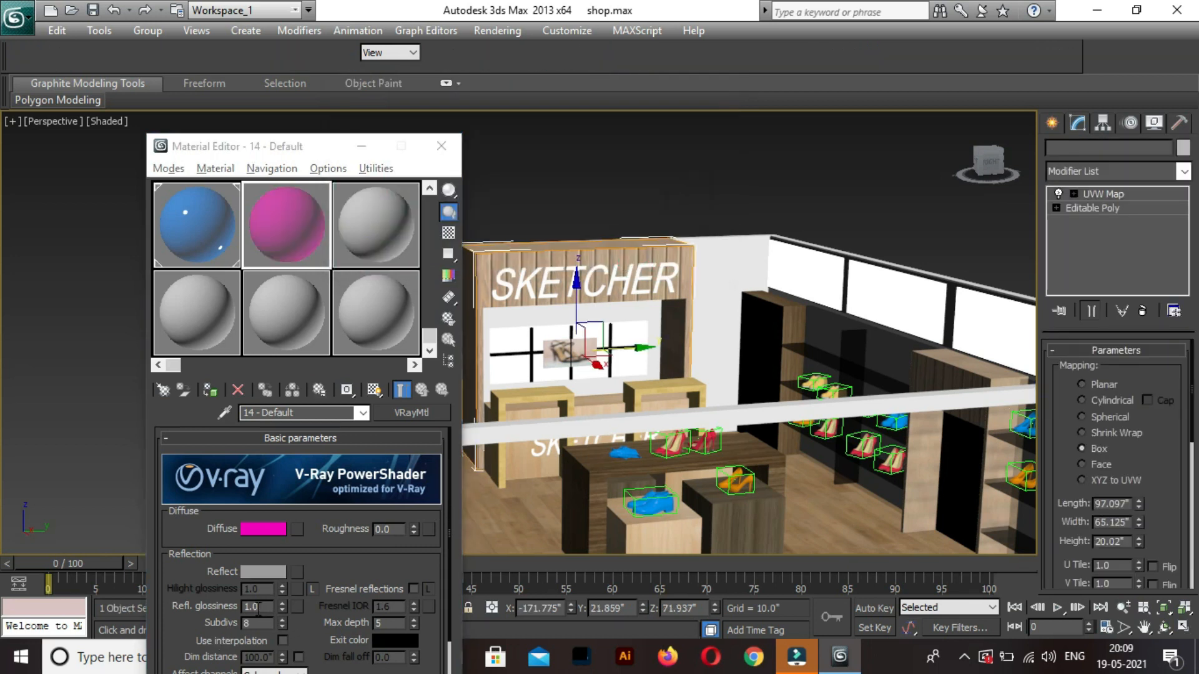
click(261, 607)
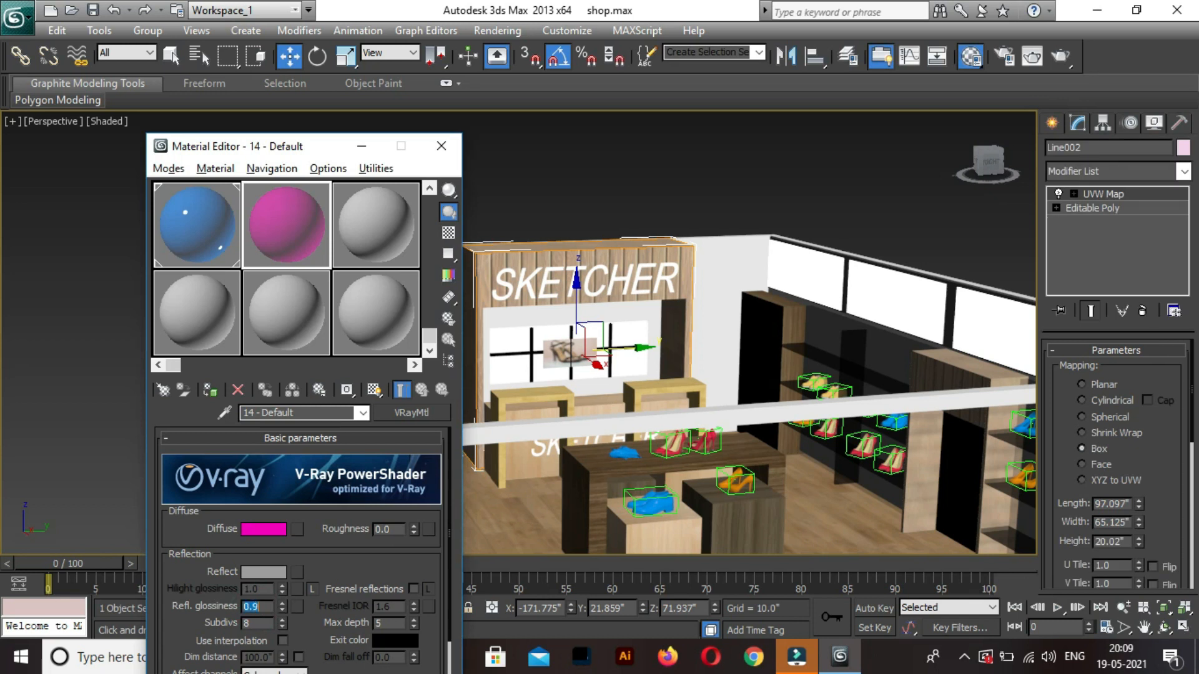
Assign the magenta material to the first red heels on the dark table and the lower white heels on the nearer shelf unit.
click(663, 450)
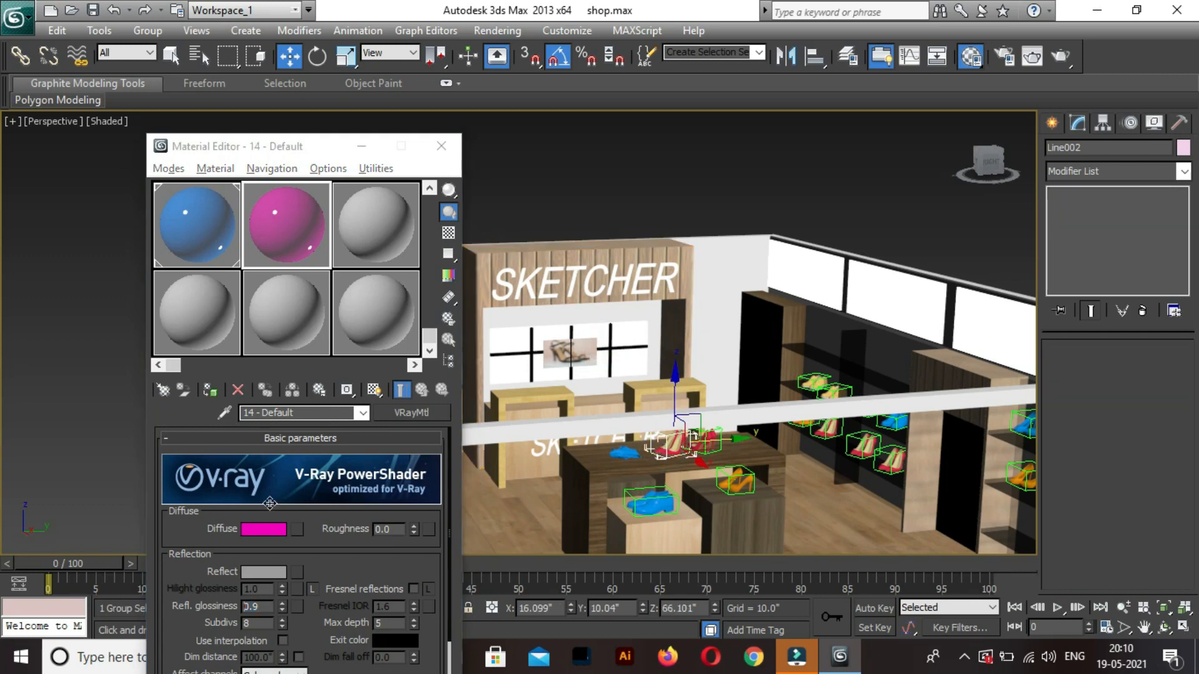
click(210, 393)
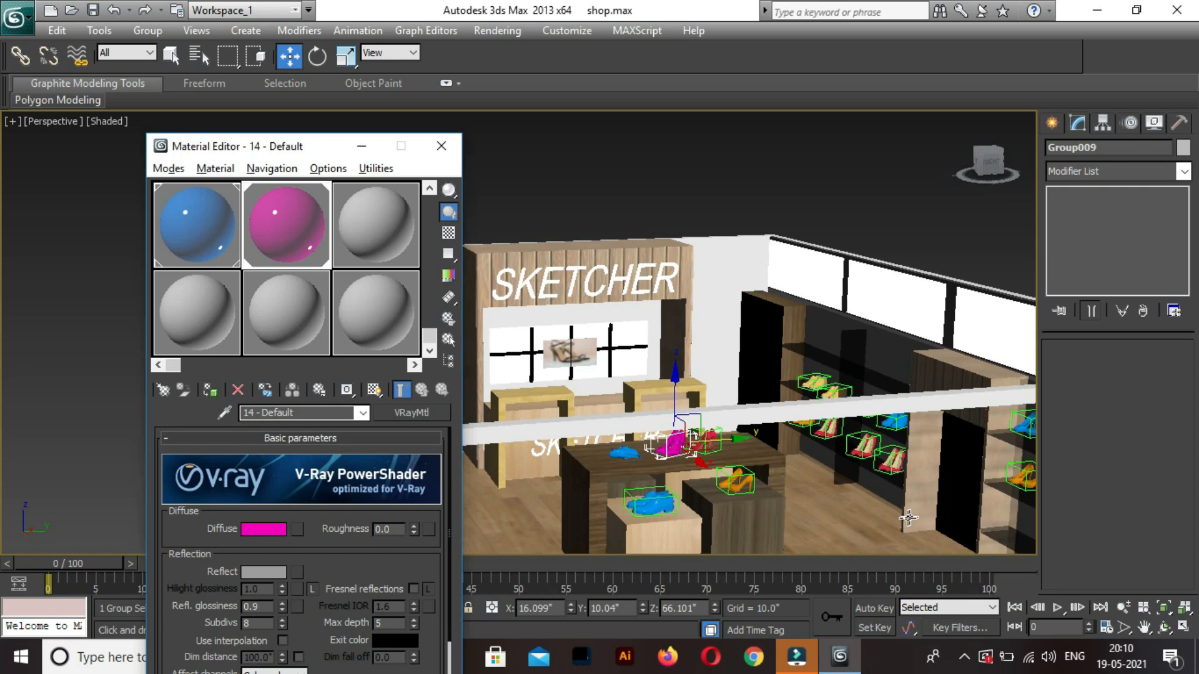
middle_drag(936, 486, 625, 485)
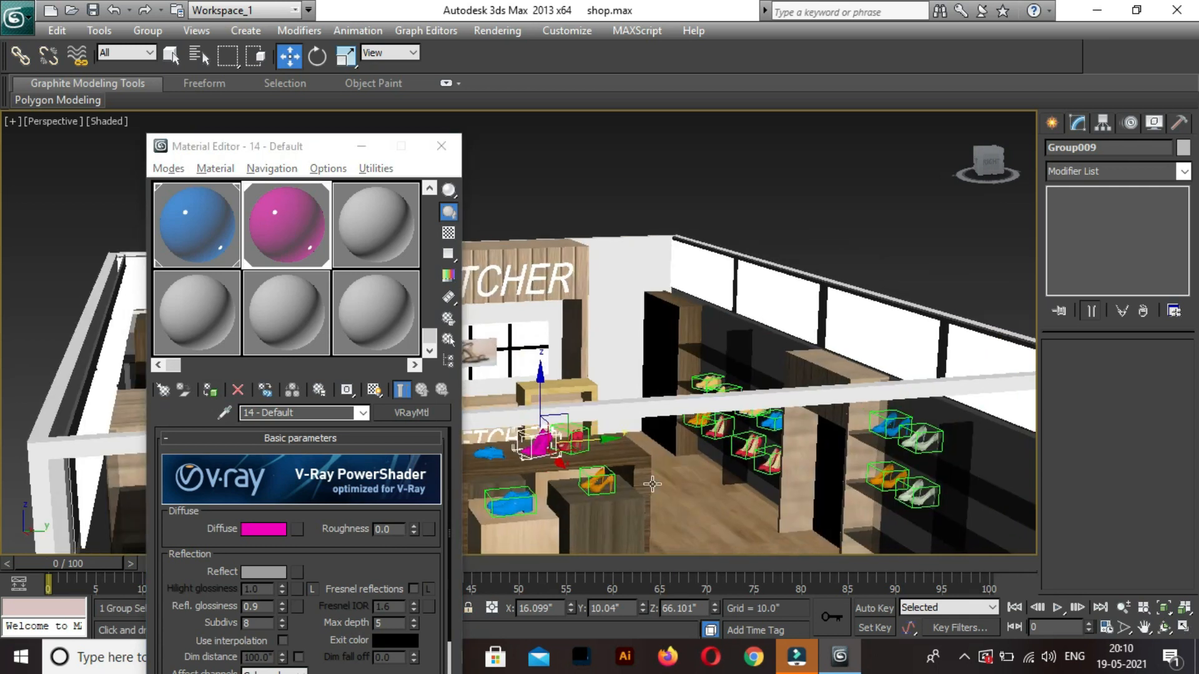
click(923, 493)
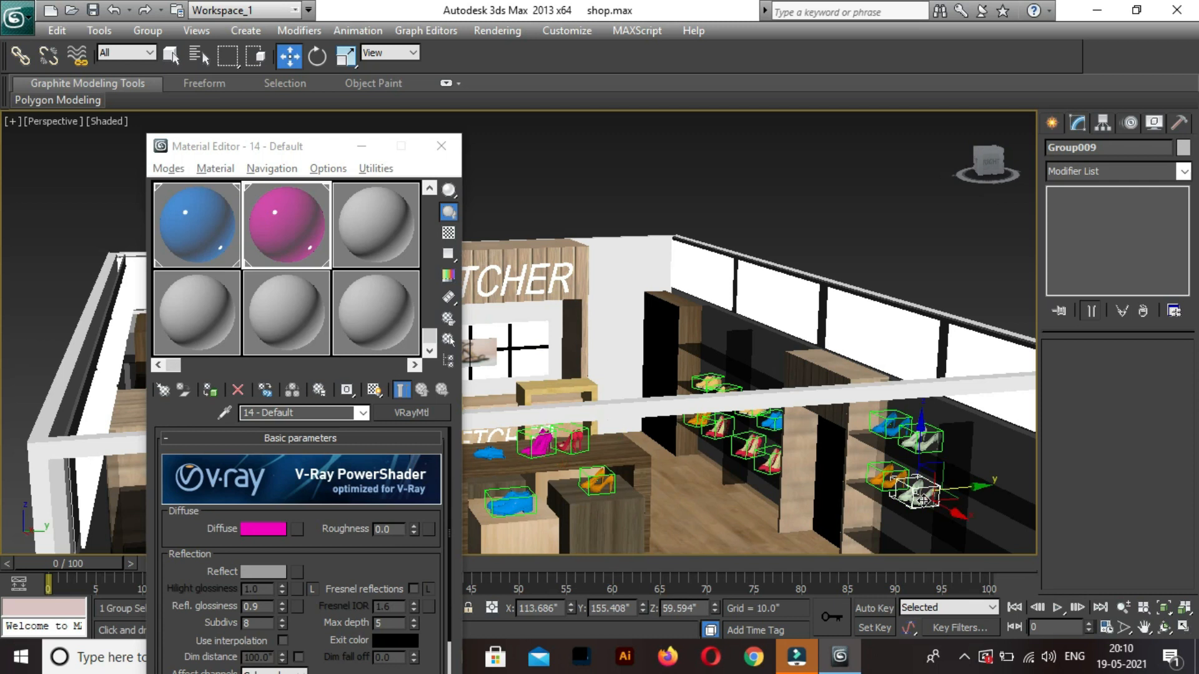
click(211, 392)
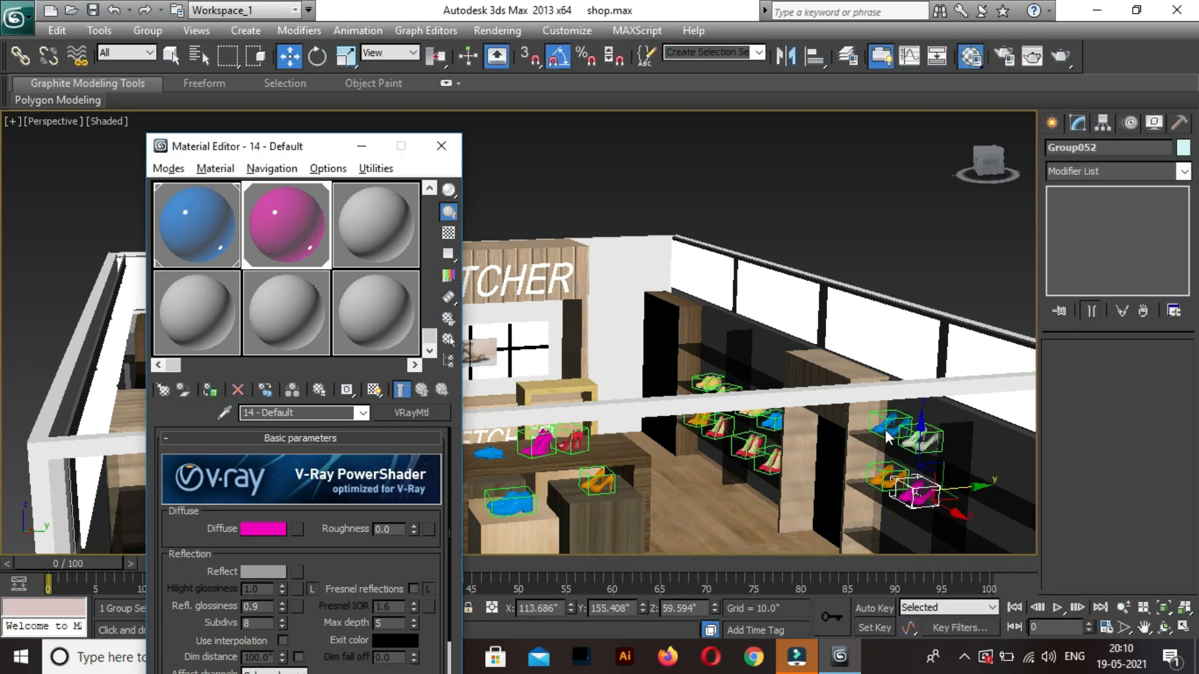
Assign the magenta material "14 - Default" to the middle red heels on the lower row of the farther wall shelf.
click(923, 445)
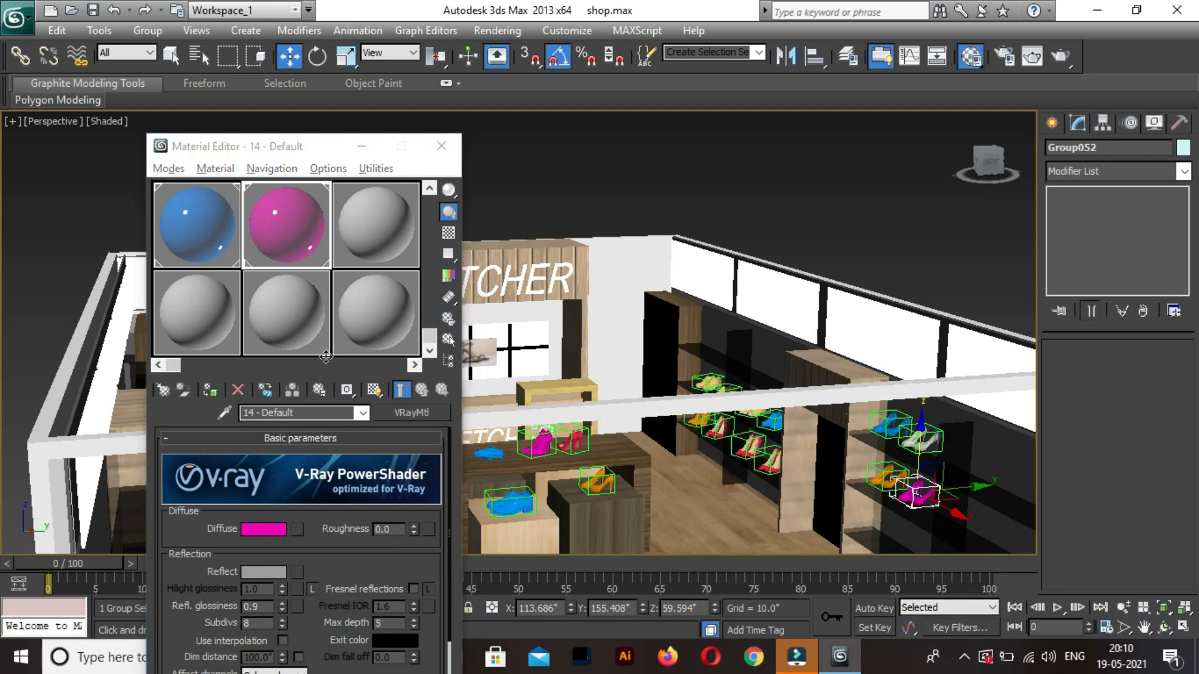
click(365, 252)
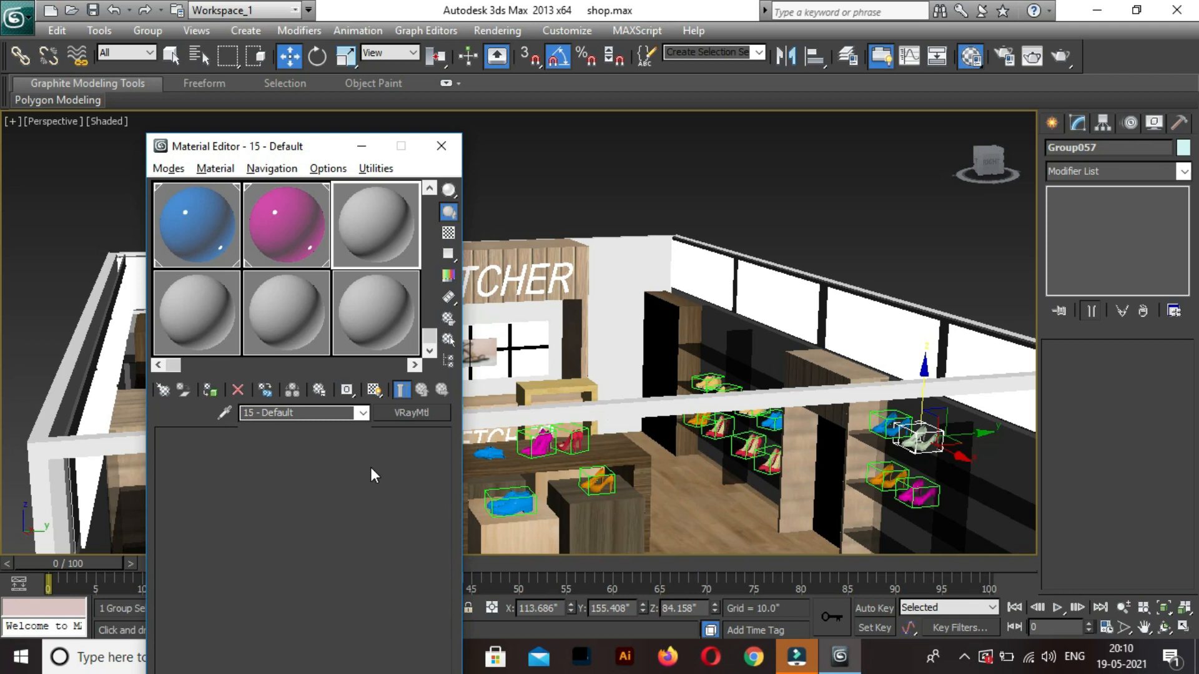
click(749, 447)
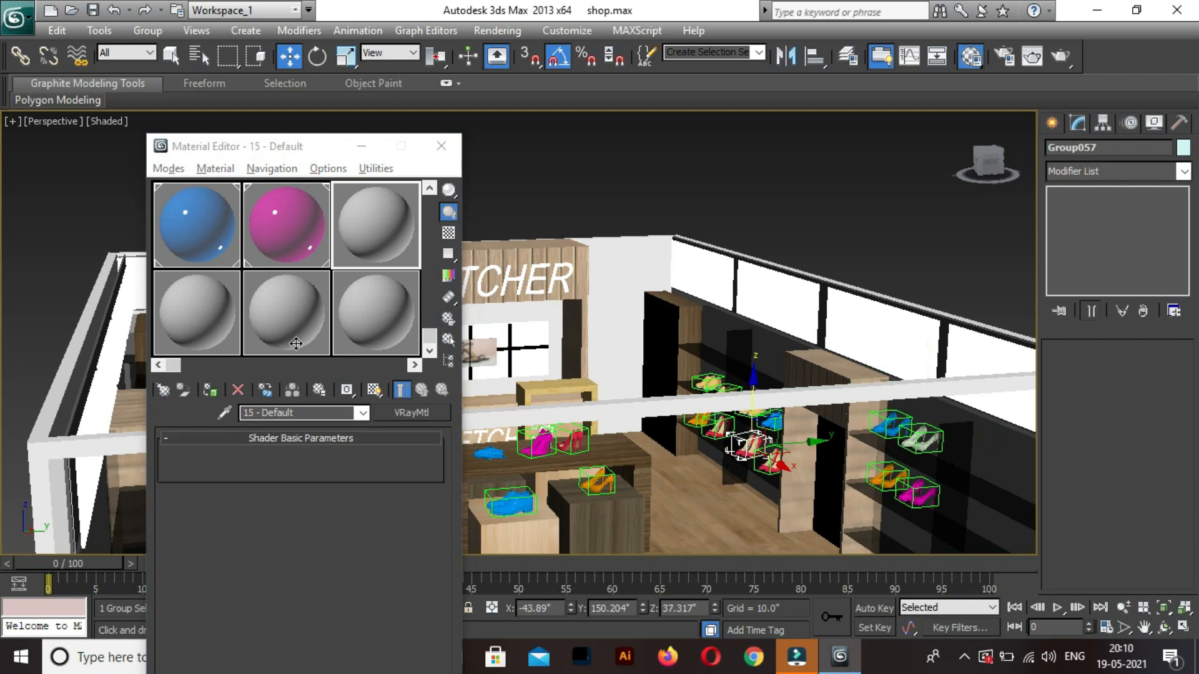
click(311, 236)
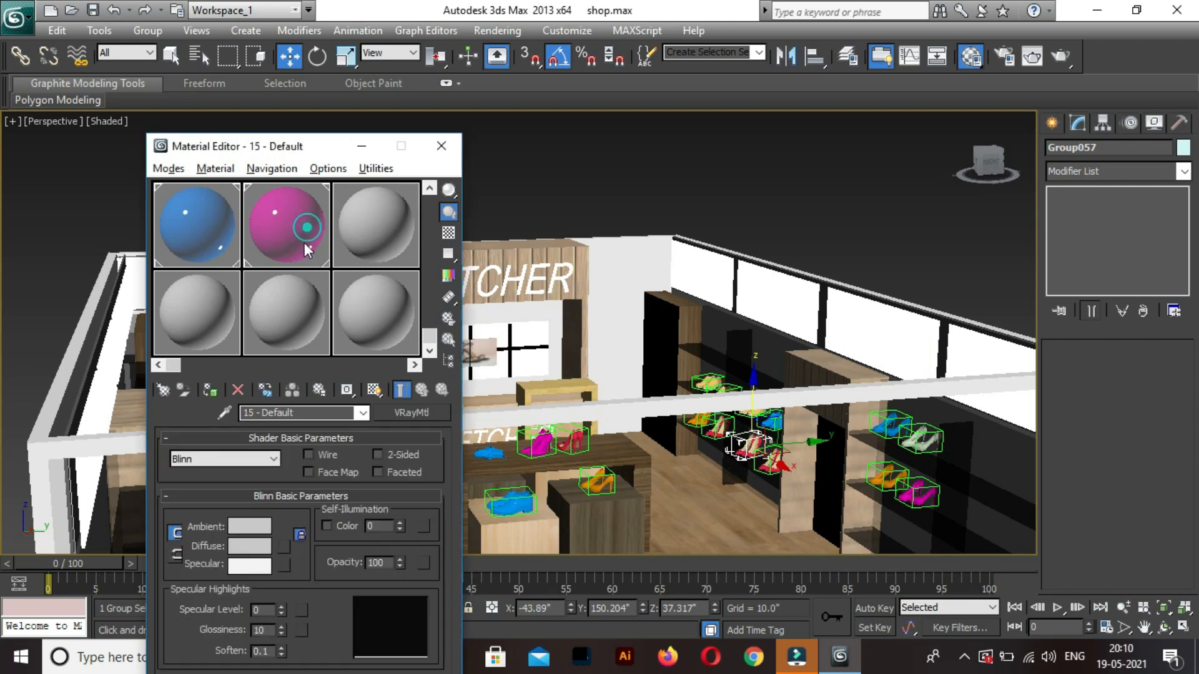
click(210, 391)
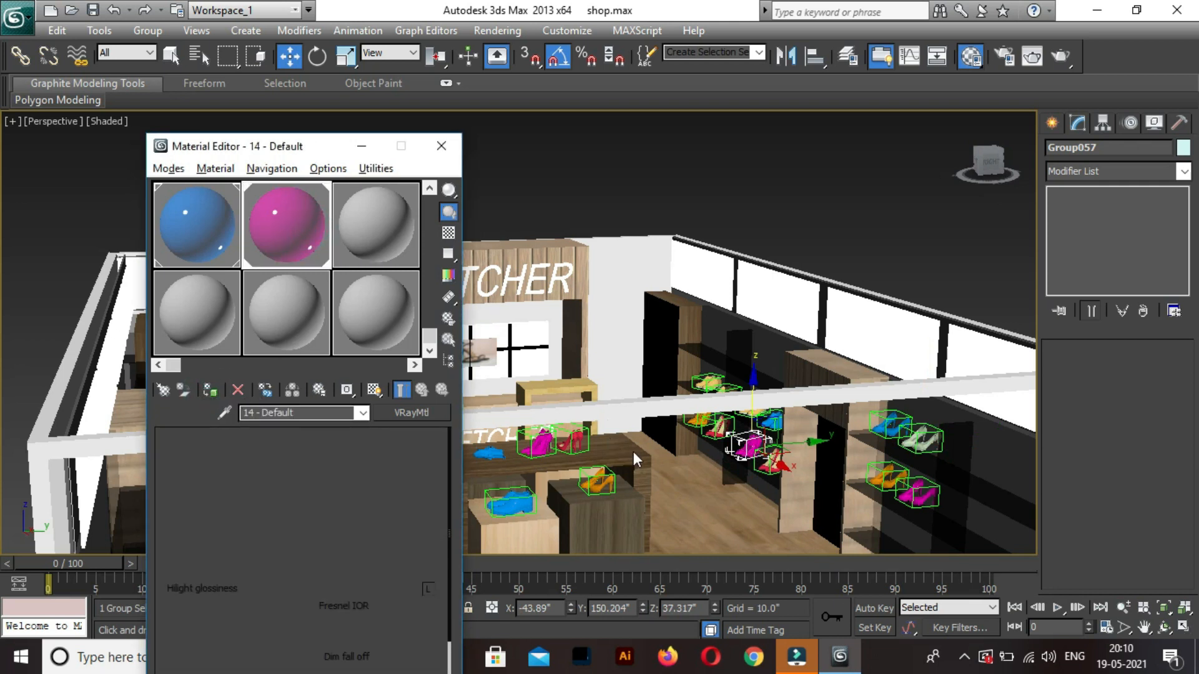
Assign the magenta material to the first pair of white heels on the top shelf behind the blue bench.
middle_drag(678, 461, 672, 460)
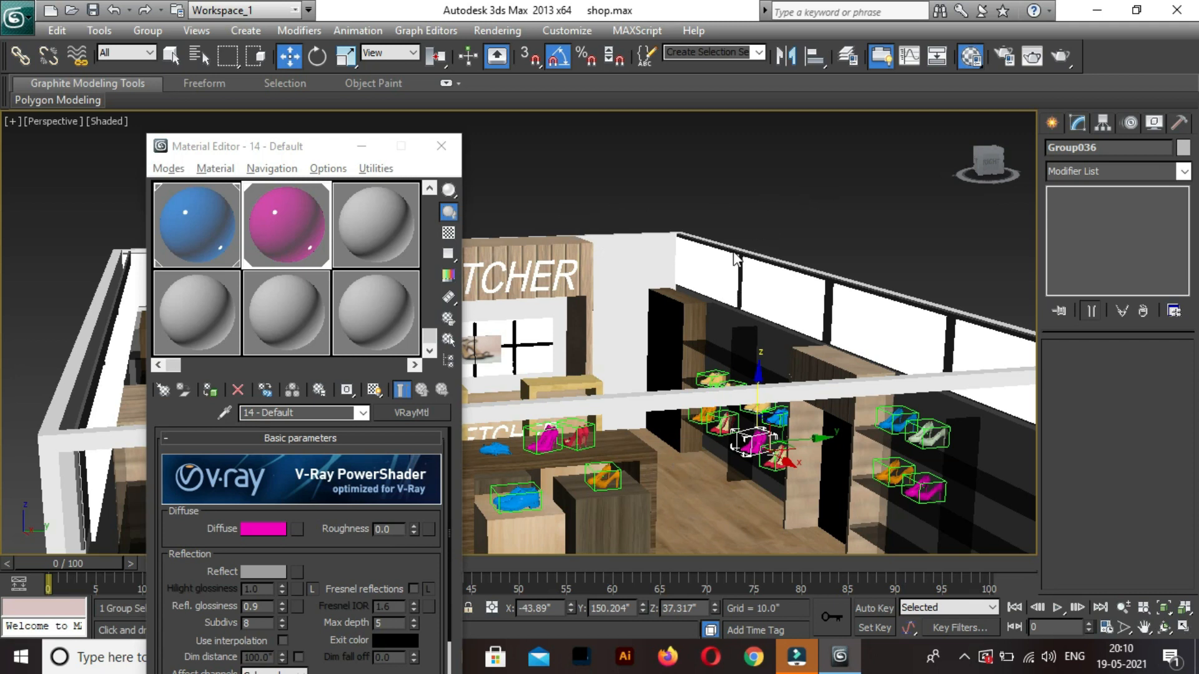
scroll(782, 215, down, 2)
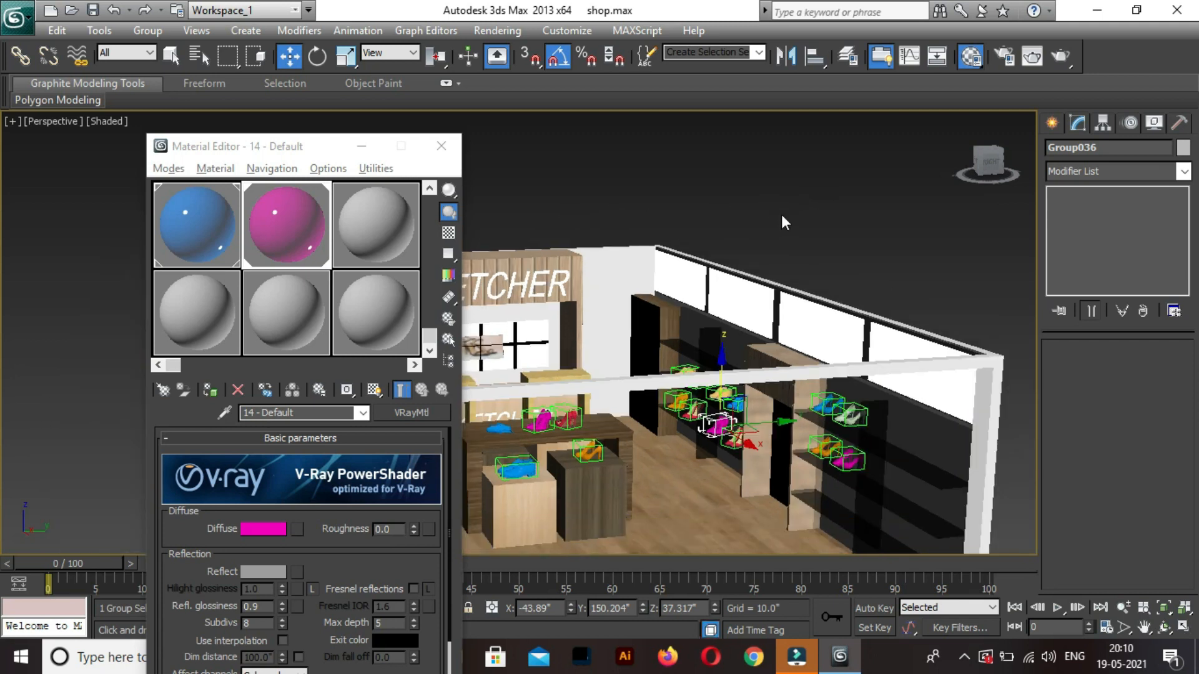
scroll(781, 215, down, 2)
middle_drag(661, 281, 962, 243)
middle_drag(564, 415, 932, 366)
alt+middle_drag(635, 461, 618, 459)
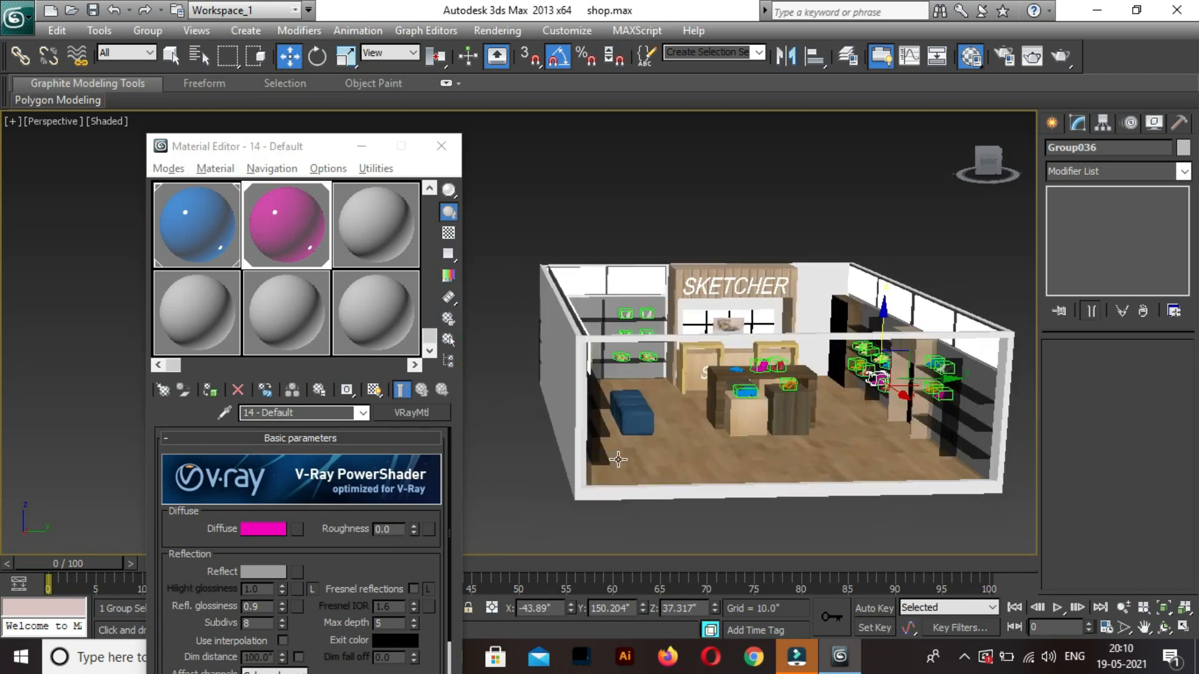
scroll(631, 316, up, 3)
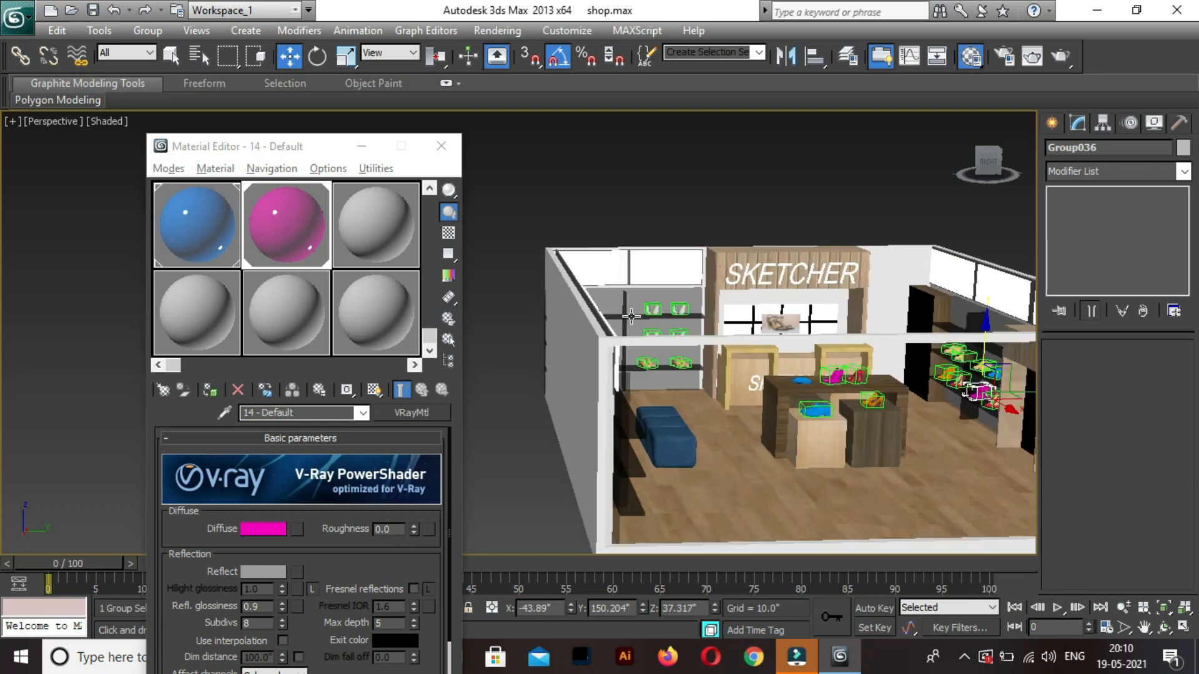
scroll(690, 310, up, 1)
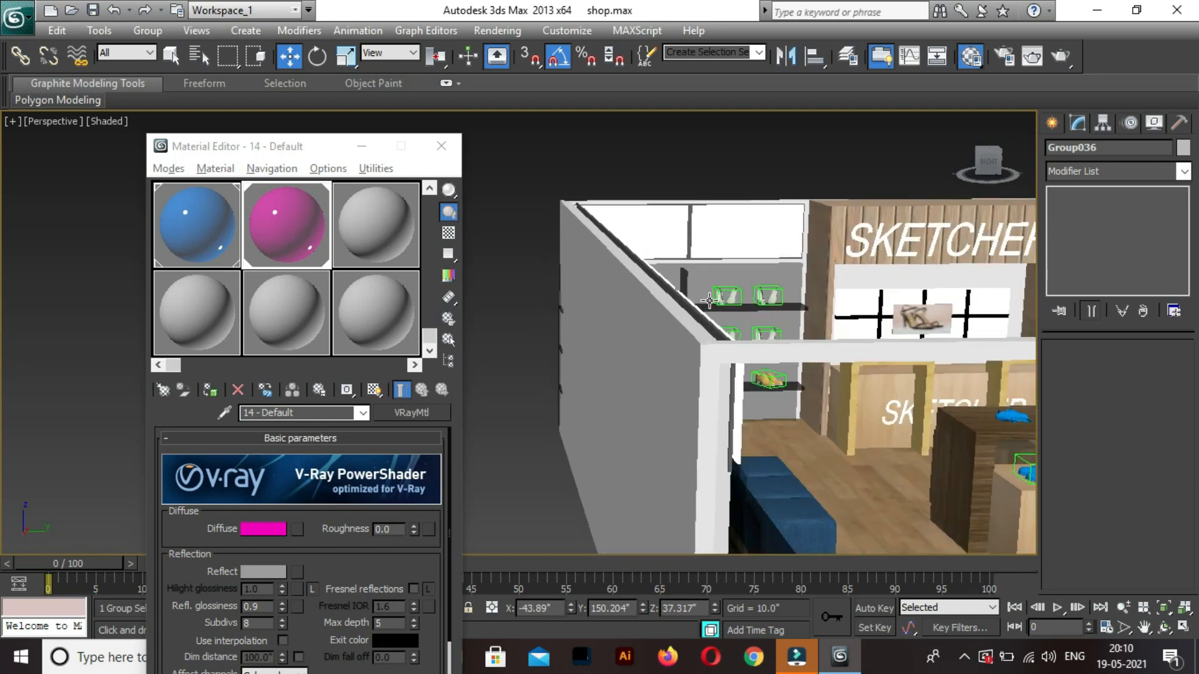
click(725, 297)
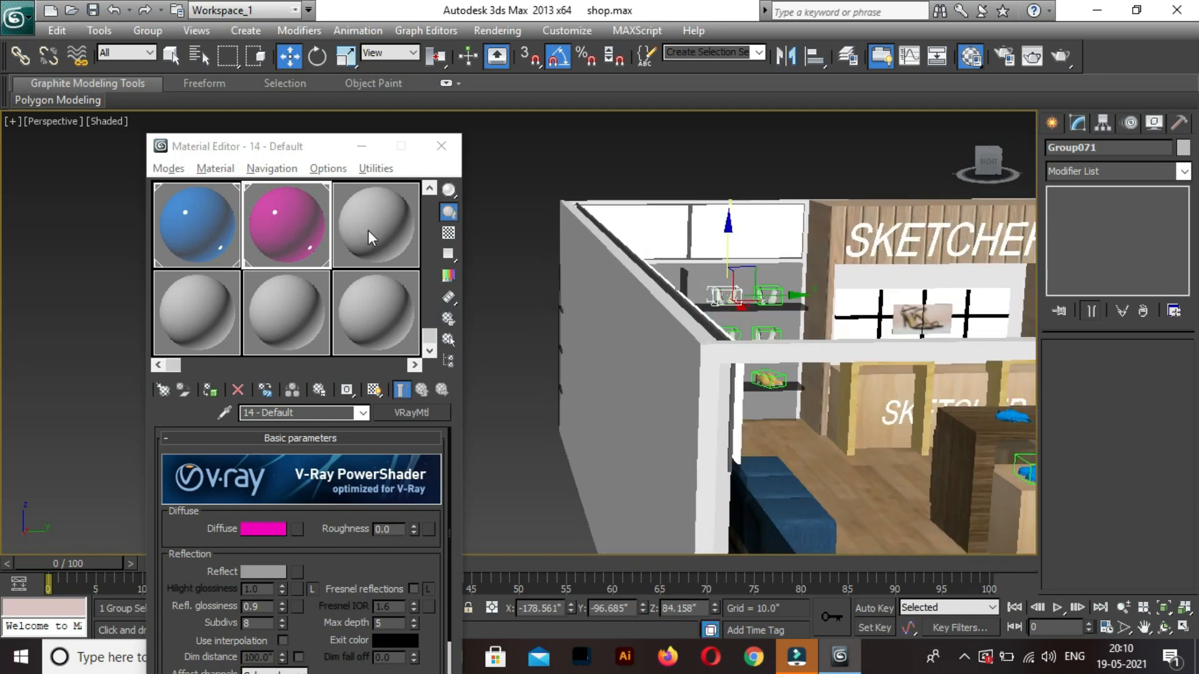
click(209, 389)
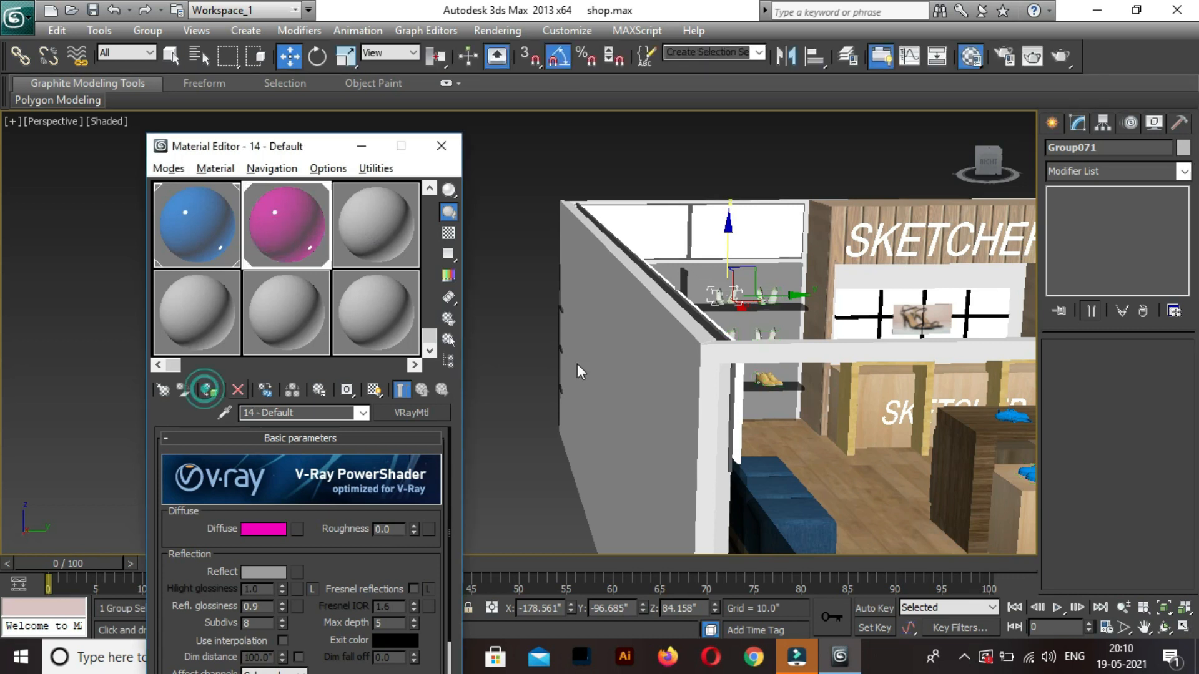
Assign the blue material "13 - Default" to the second white heels on that top shelf, and turn on its viewport display.
click(777, 301)
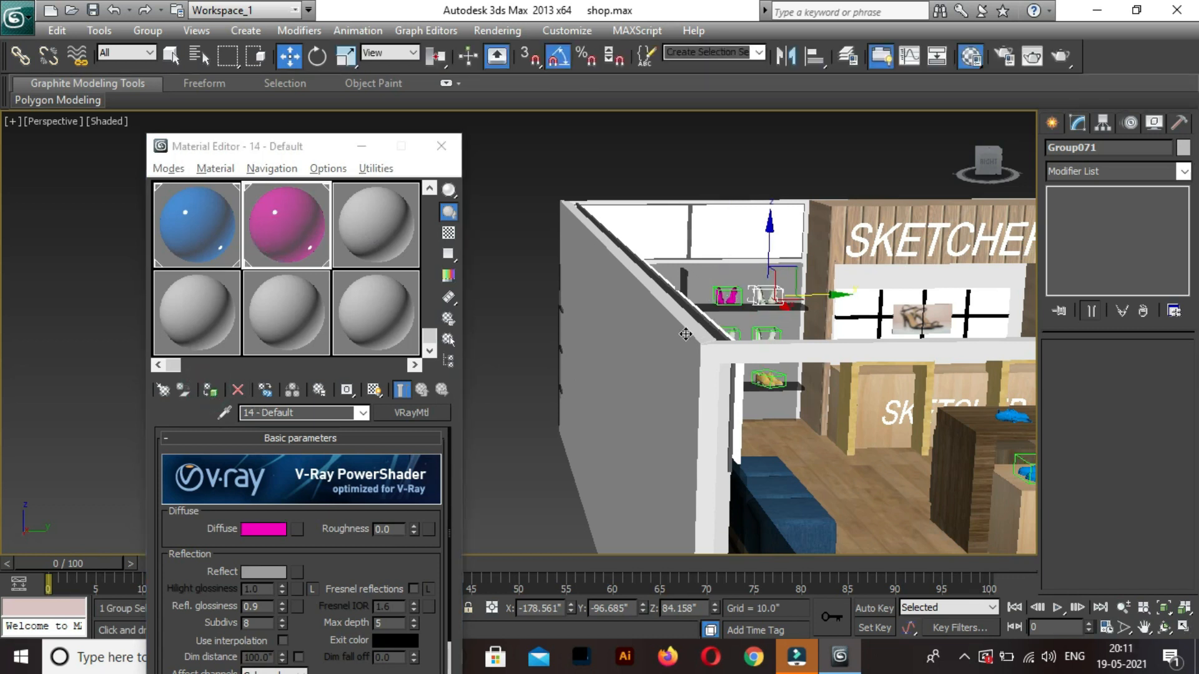
click(191, 259)
click(208, 390)
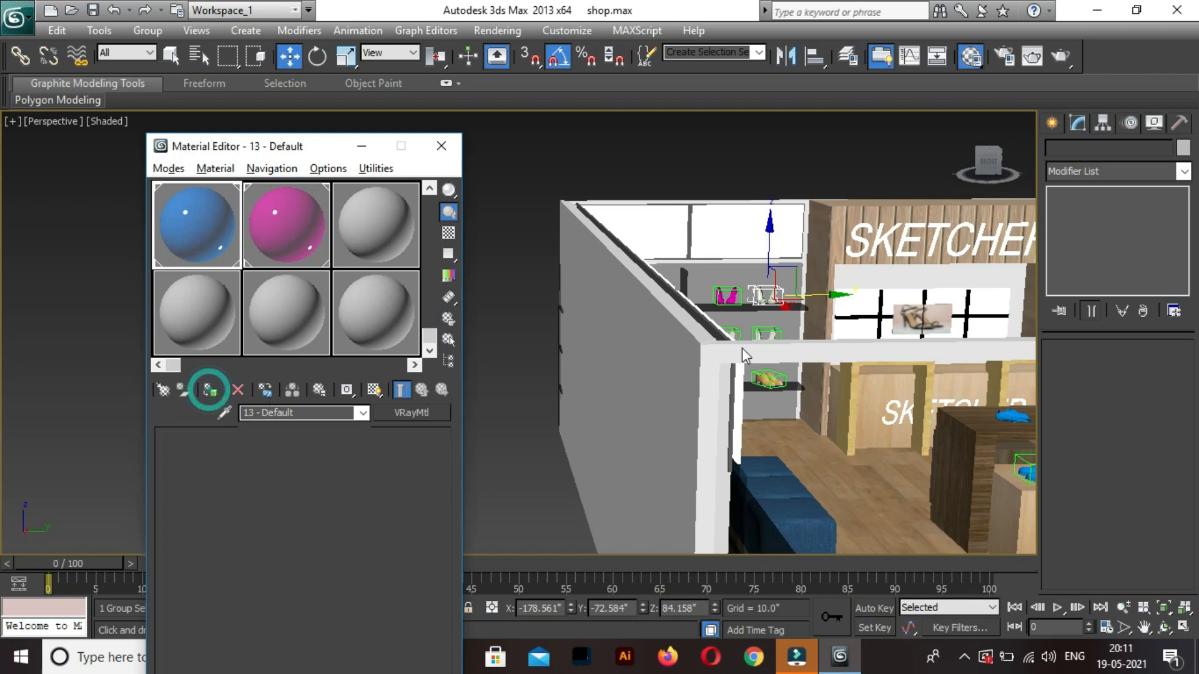
click(767, 383)
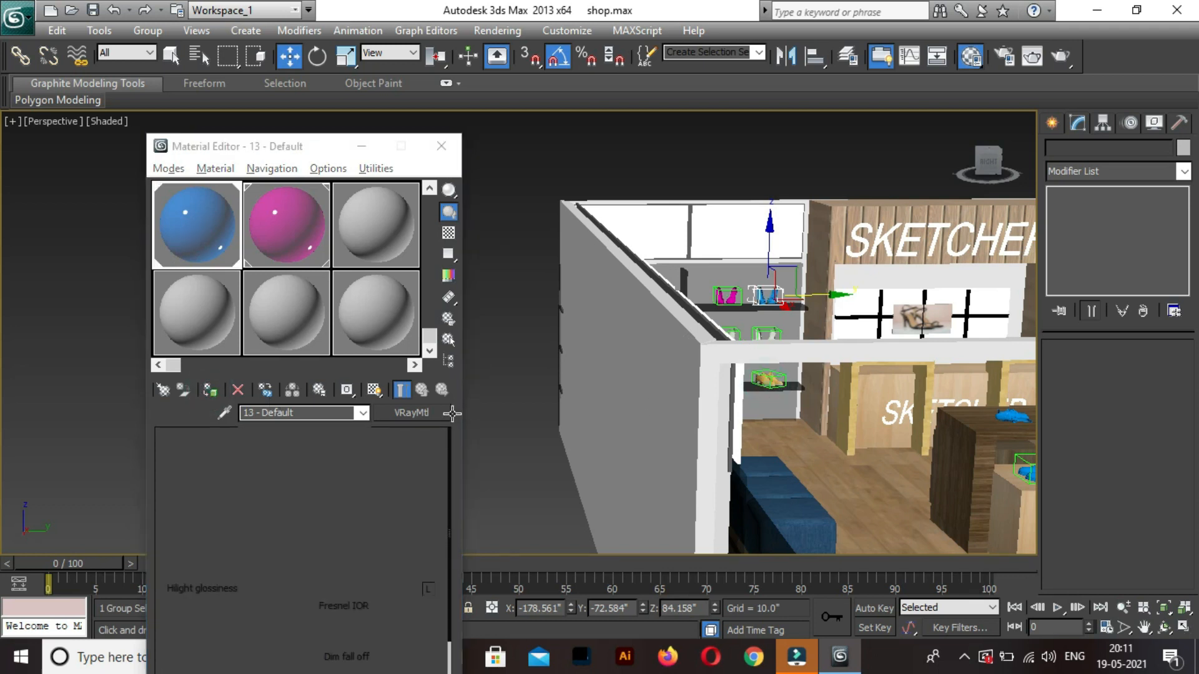
click(378, 385)
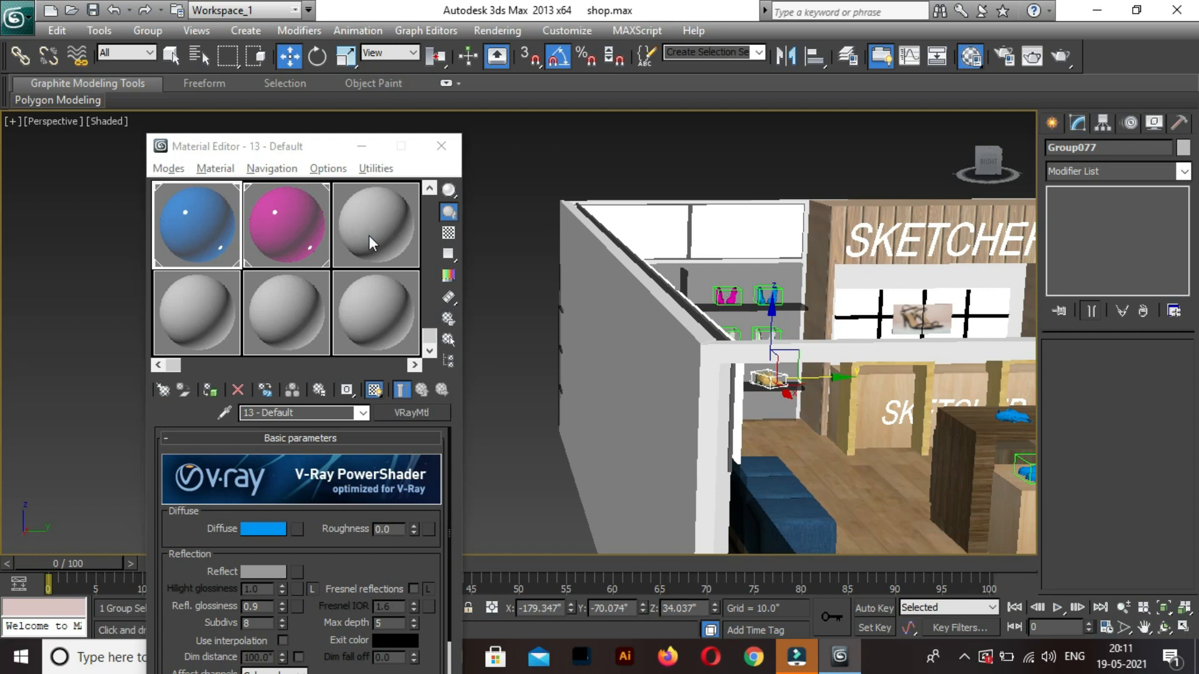
Convert "15 - Default" to a VRayMtl and set its diffuse colour to pure white, value 255.
click(369, 235)
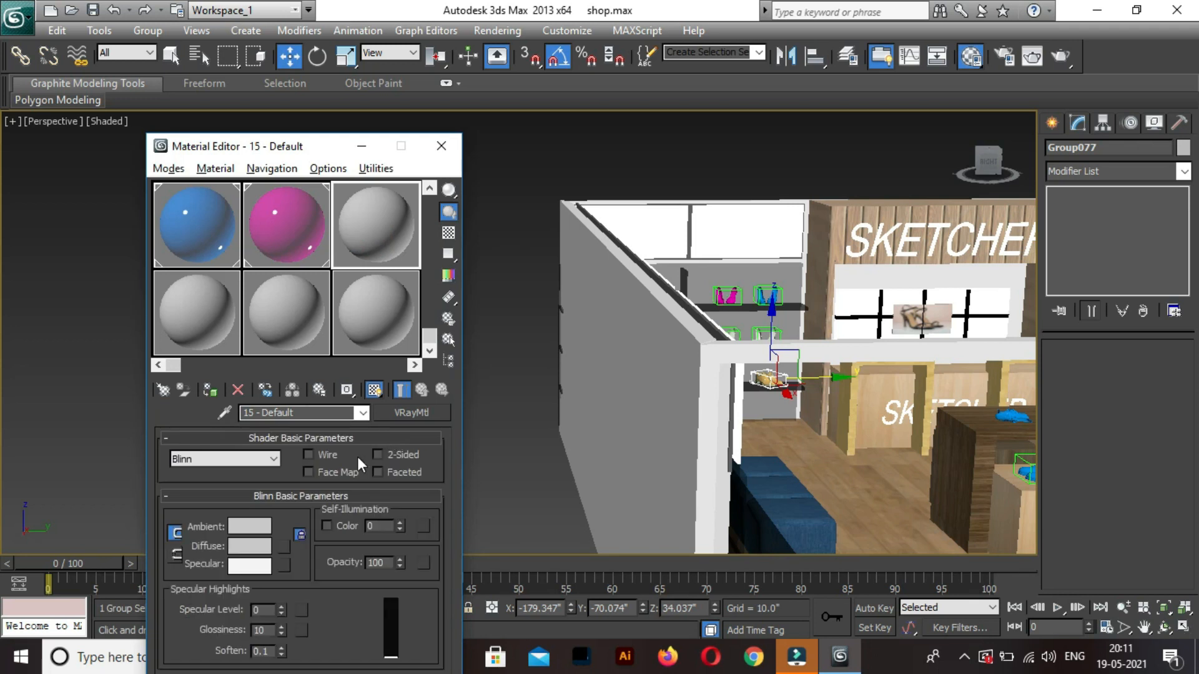
click(409, 414)
double_click(608, 531)
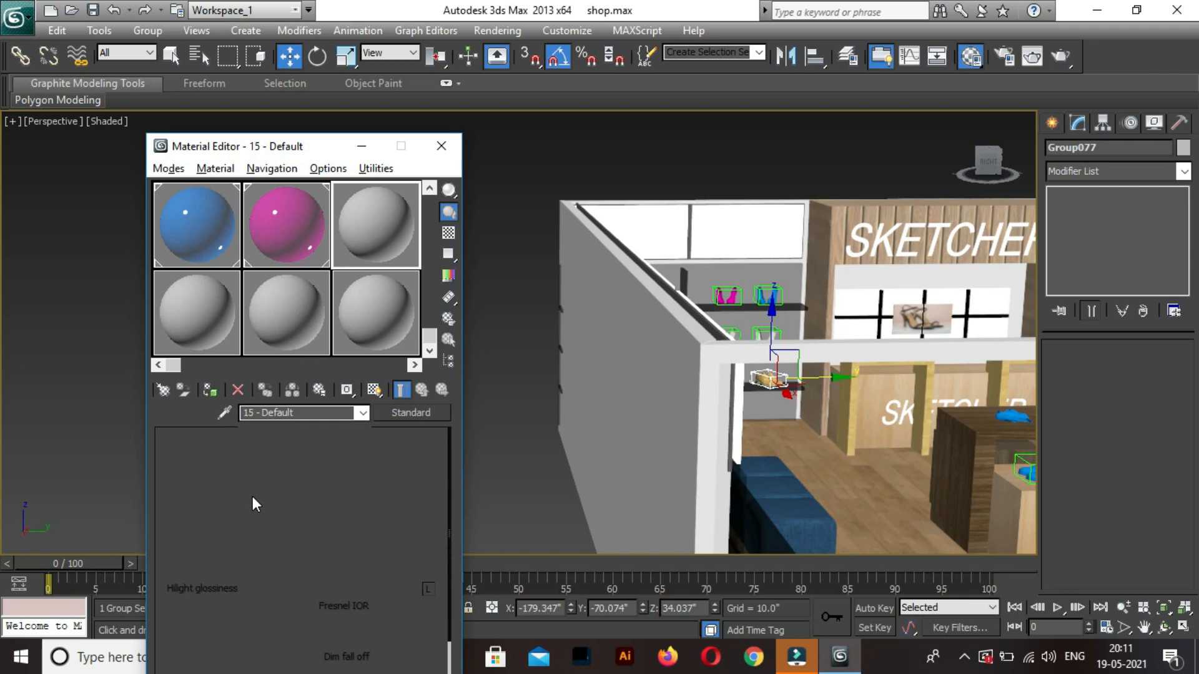
click(264, 531)
drag(519, 243, 518, 248)
click(627, 257)
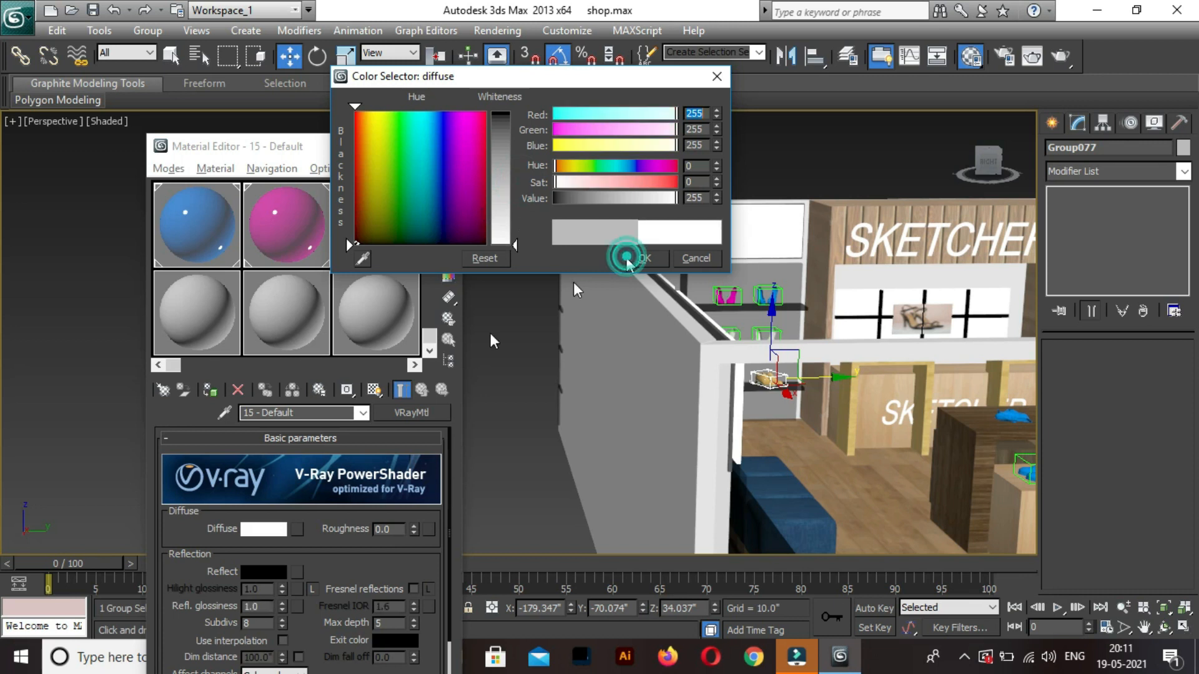
Set the white material's reflection colour to value 75 and its reflection glossiness to 0.9, and assign it to the selected shoes.
click(257, 570)
click(501, 151)
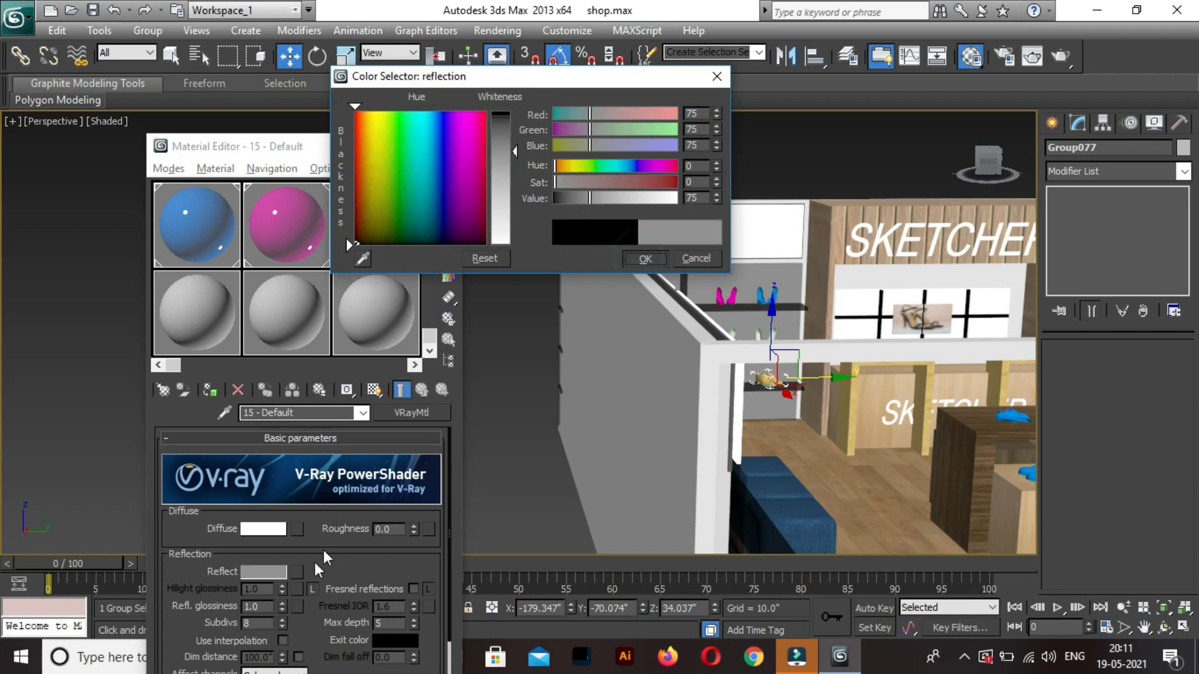
click(637, 254)
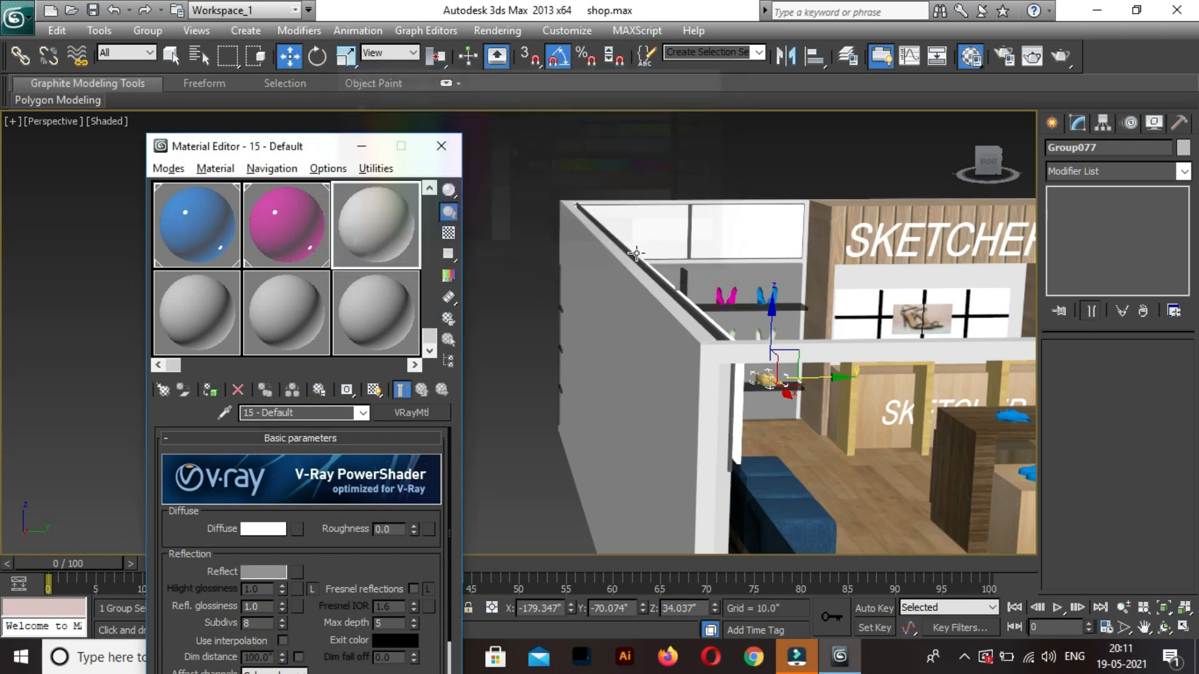
double_click(265, 607)
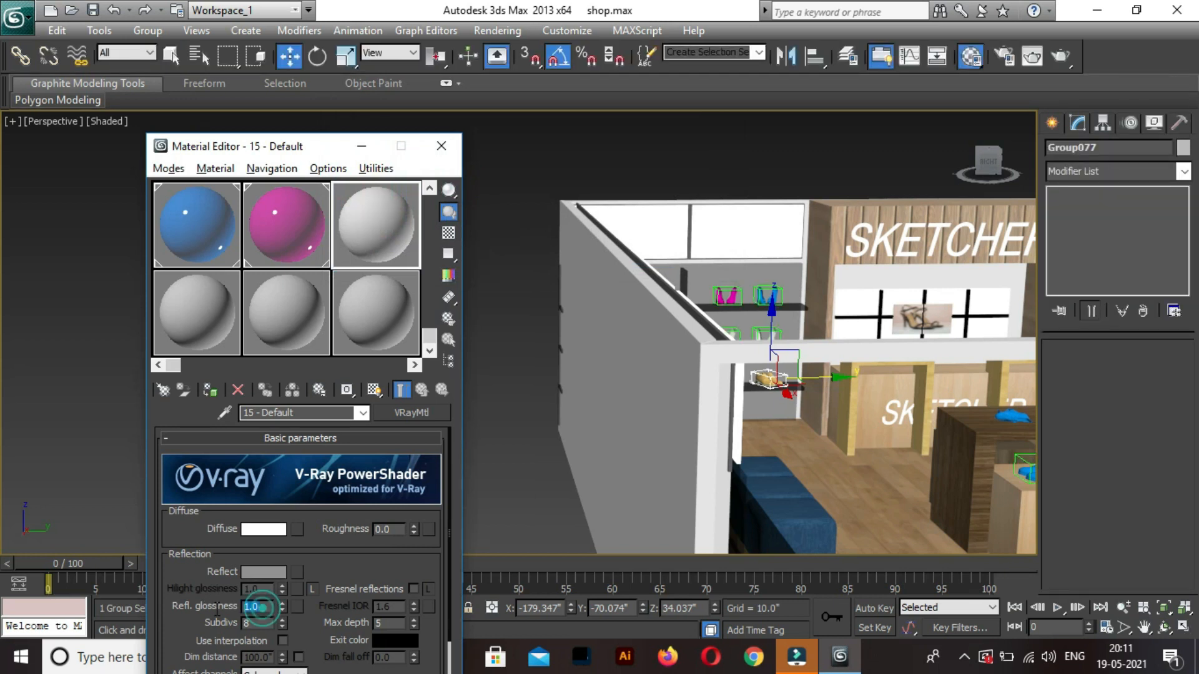
text(,)
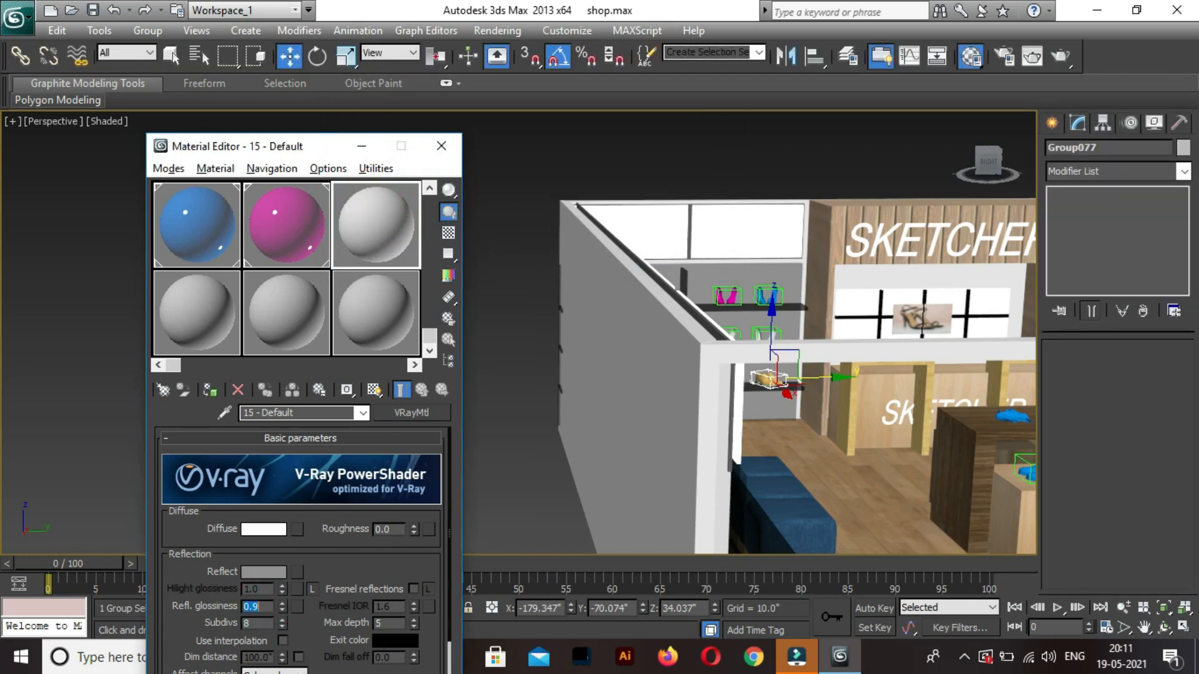
click(211, 392)
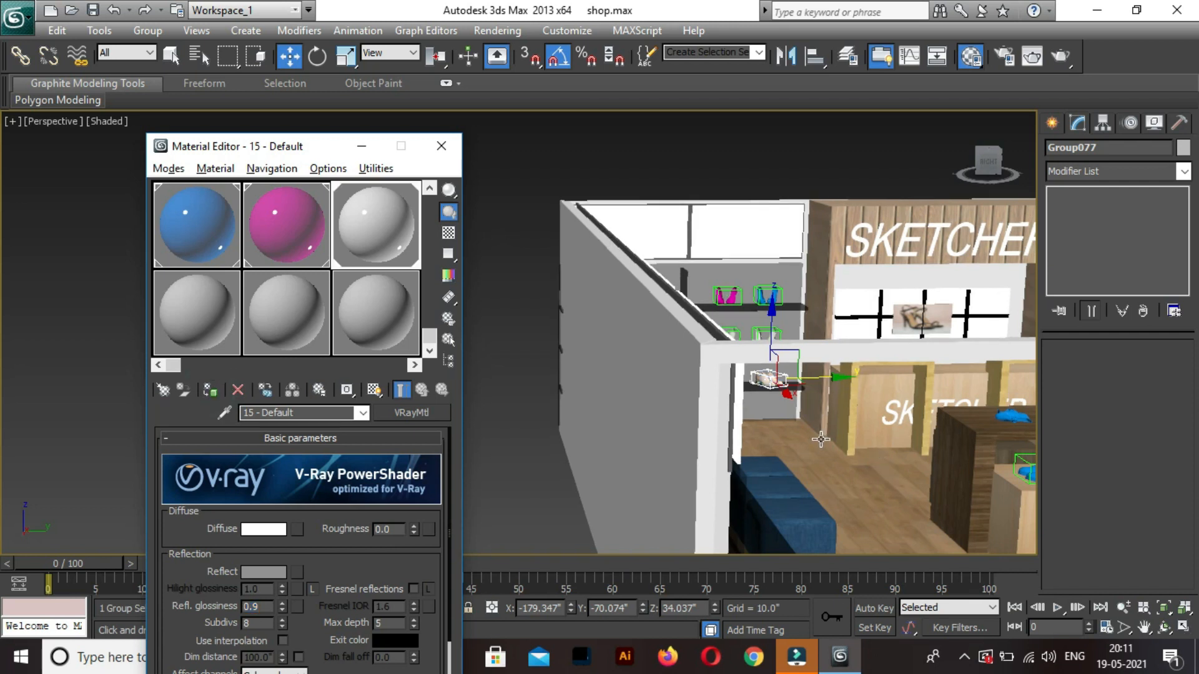
Assign the orange material "24 - Default" to both pairs of white shoes on the middle shelf behind the blue bench.
alt+middle_drag(762, 483, 752, 485)
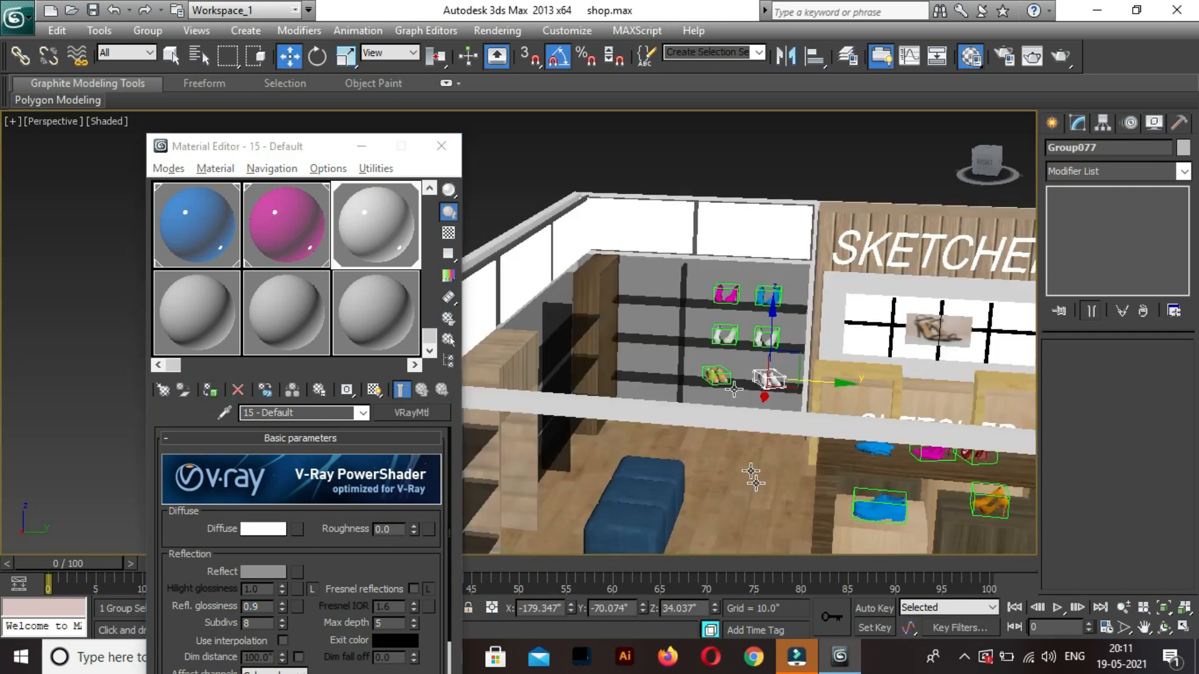
click(716, 338)
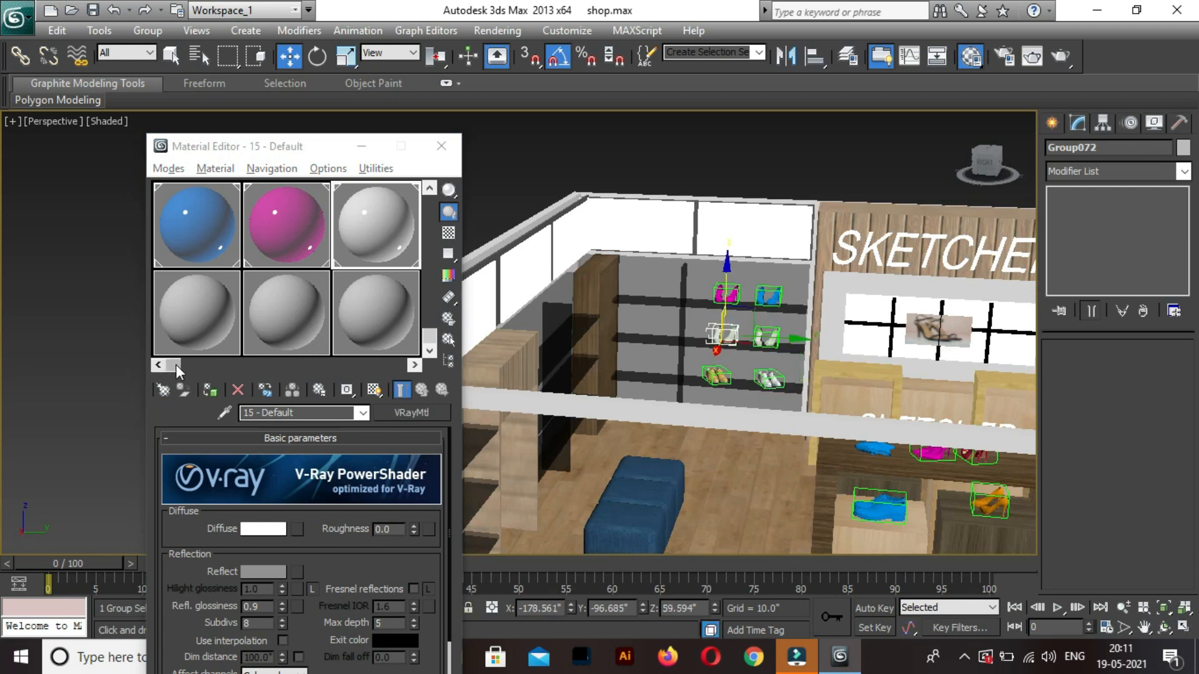
click(415, 365)
click(414, 366)
click(415, 366)
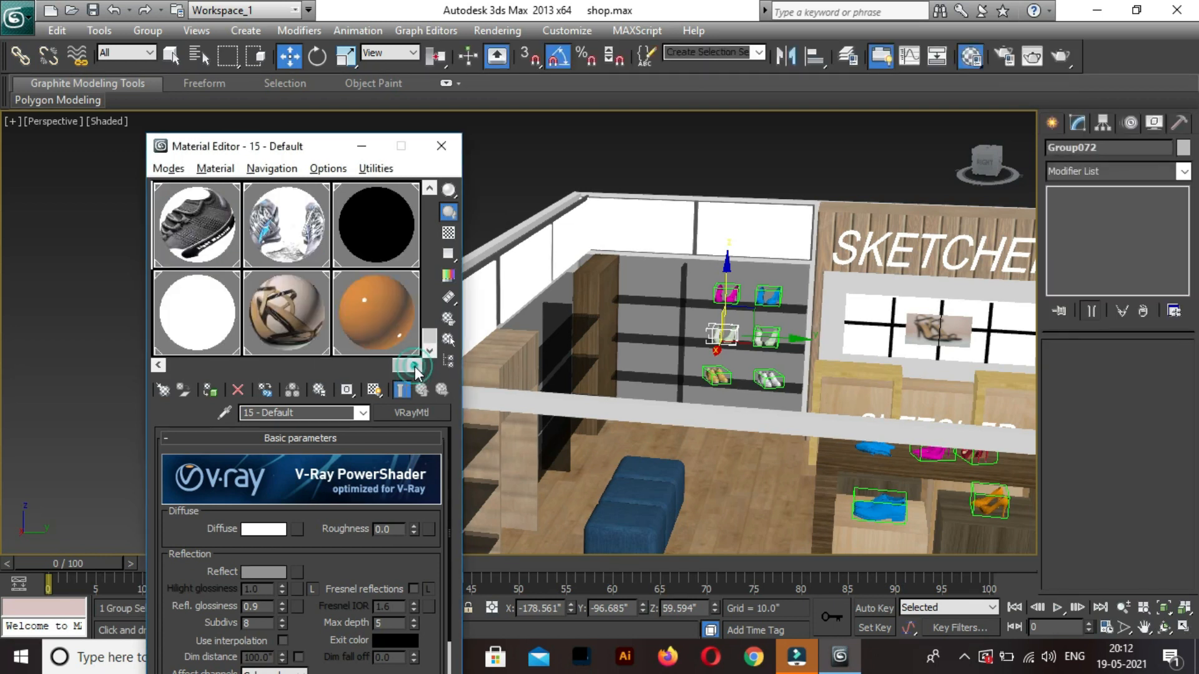
click(381, 322)
click(209, 390)
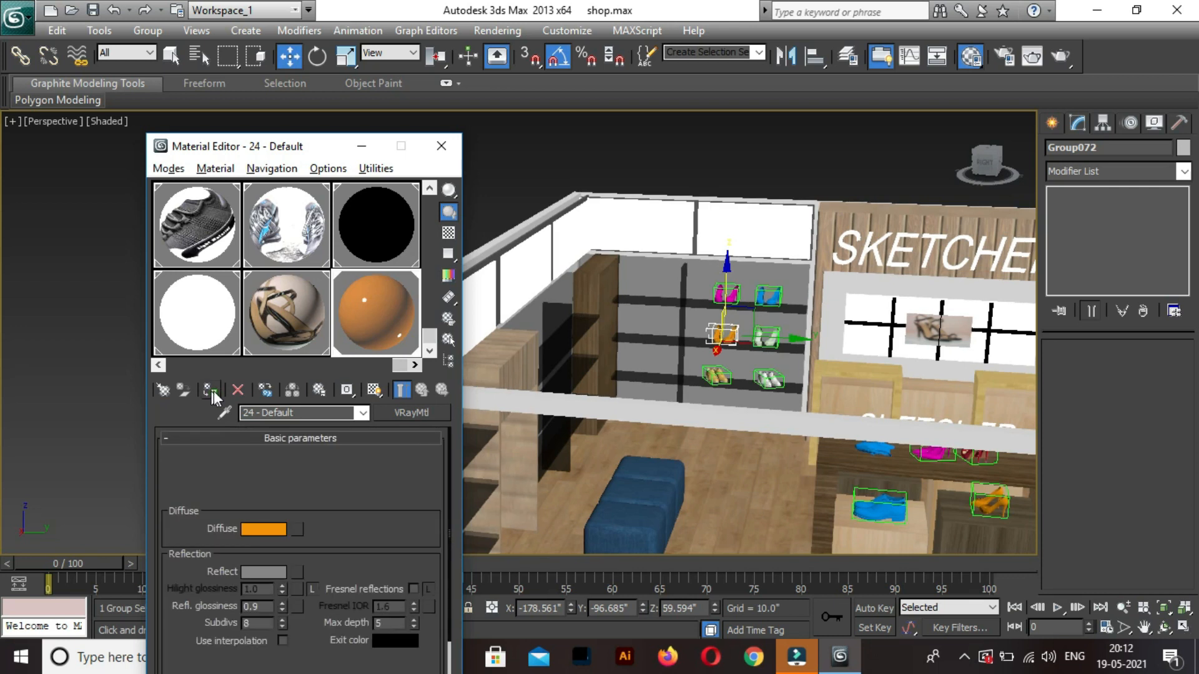
click(763, 339)
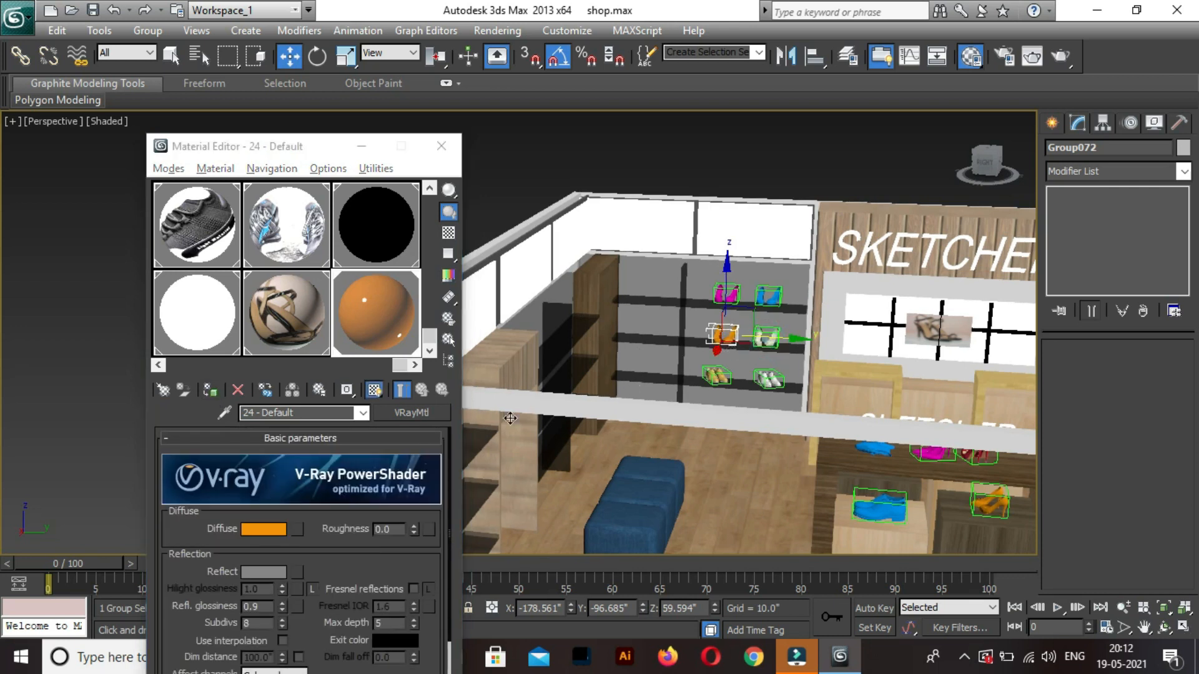
click(210, 391)
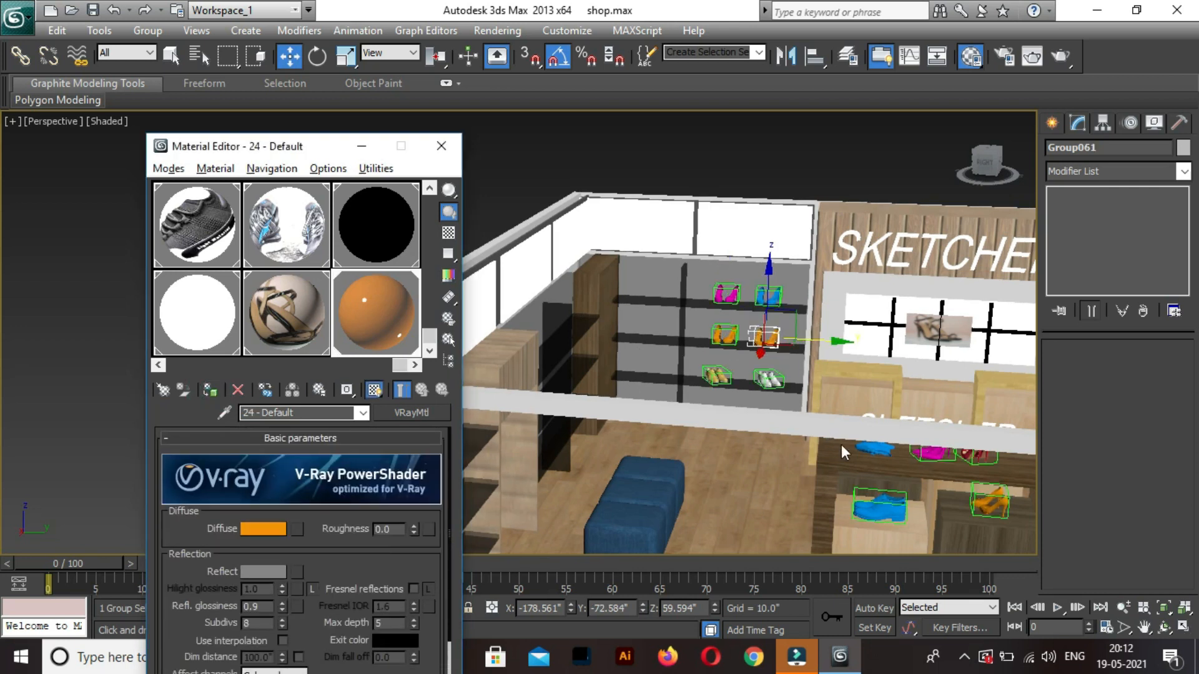
Unhide all hidden objects in the shop scene.
middle_drag(684, 474, 652, 477)
scroll(652, 478, down, 1)
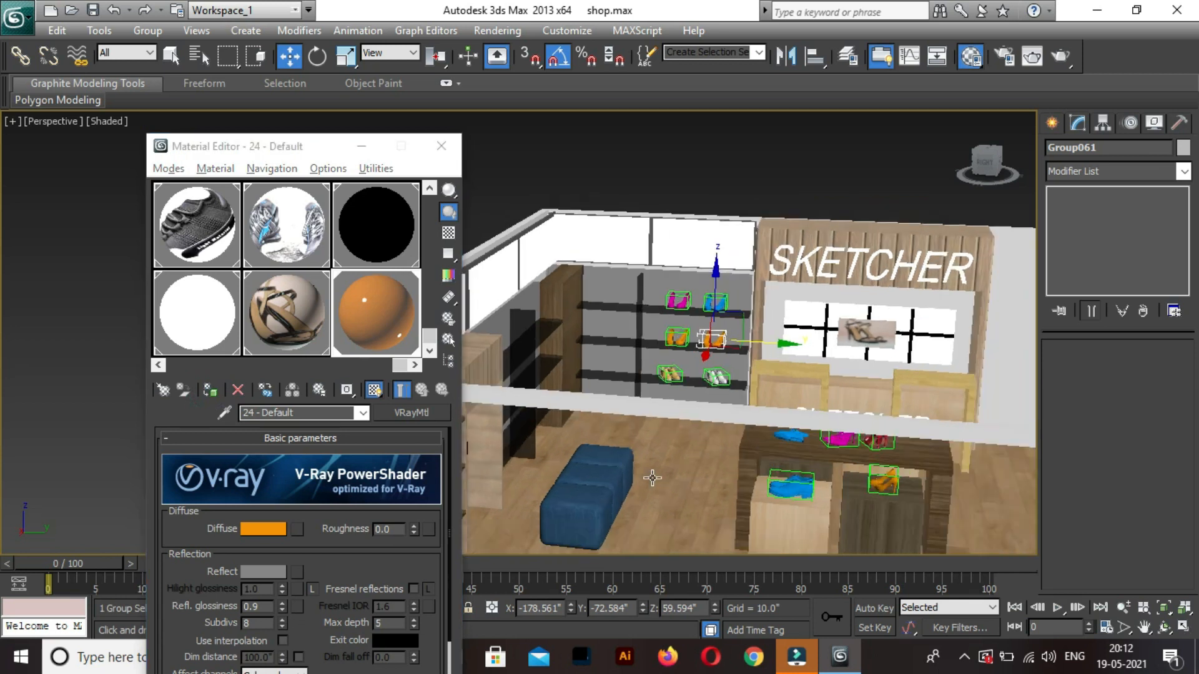
scroll(652, 476, down, 4)
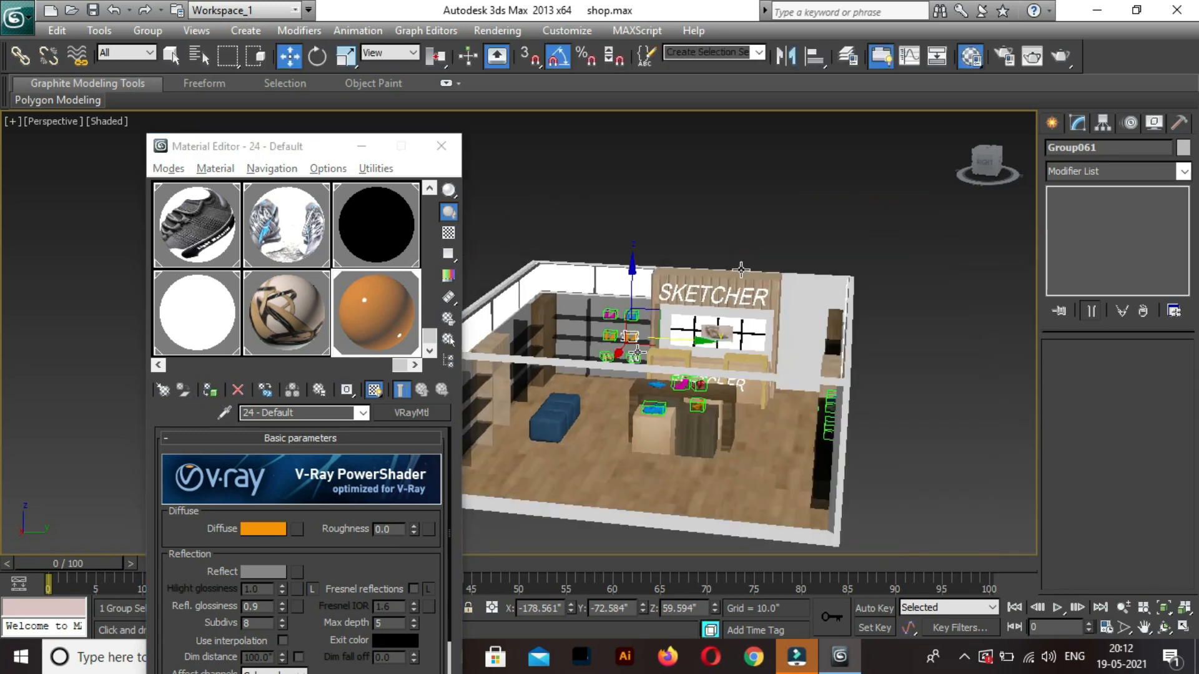
right_click(805, 200)
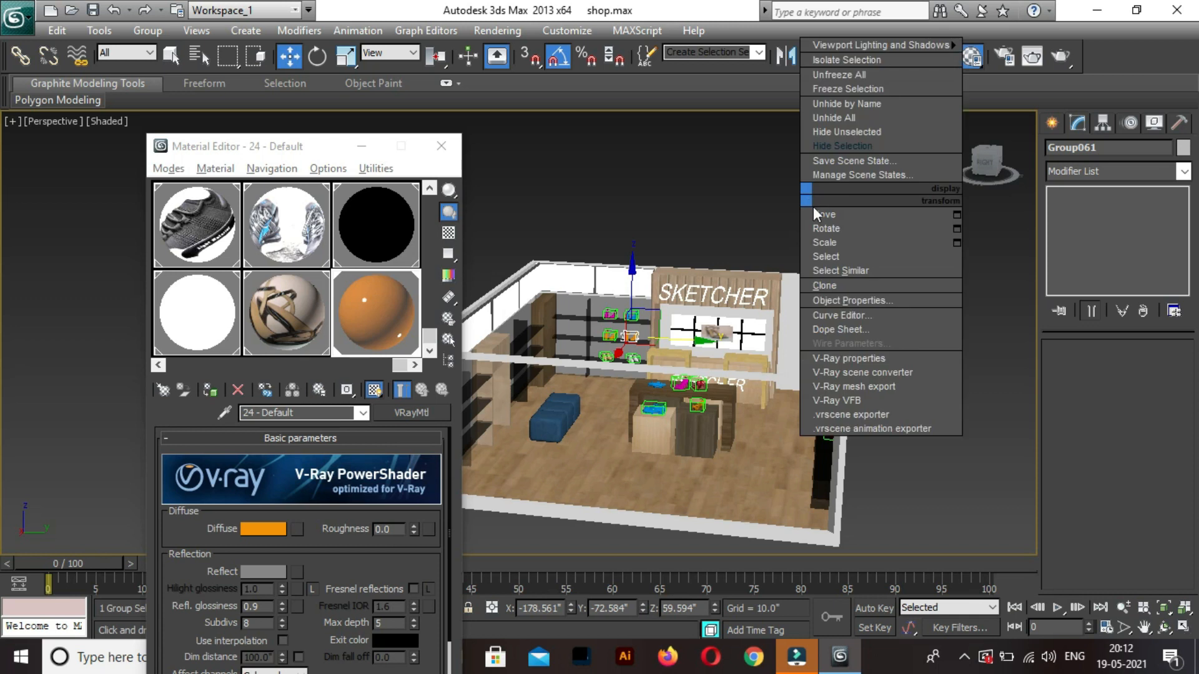
click(835, 116)
click(912, 324)
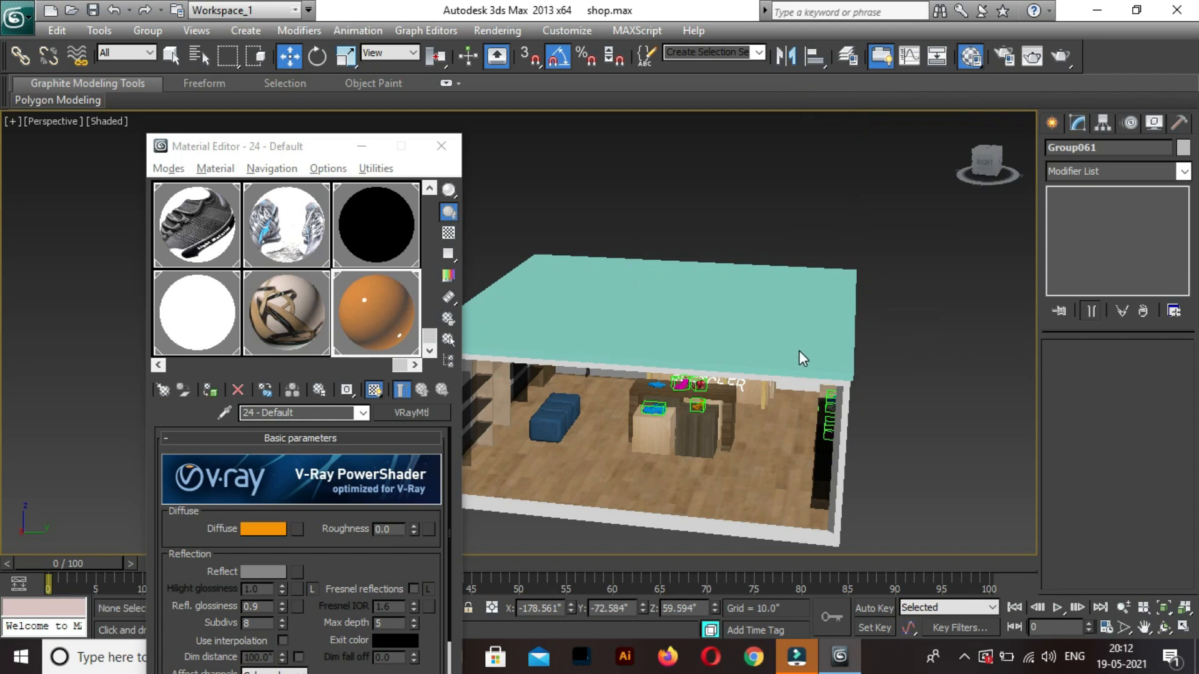
Ungroup the teal ceiling so its slab and the round ceiling light become separate objects.
click(796, 359)
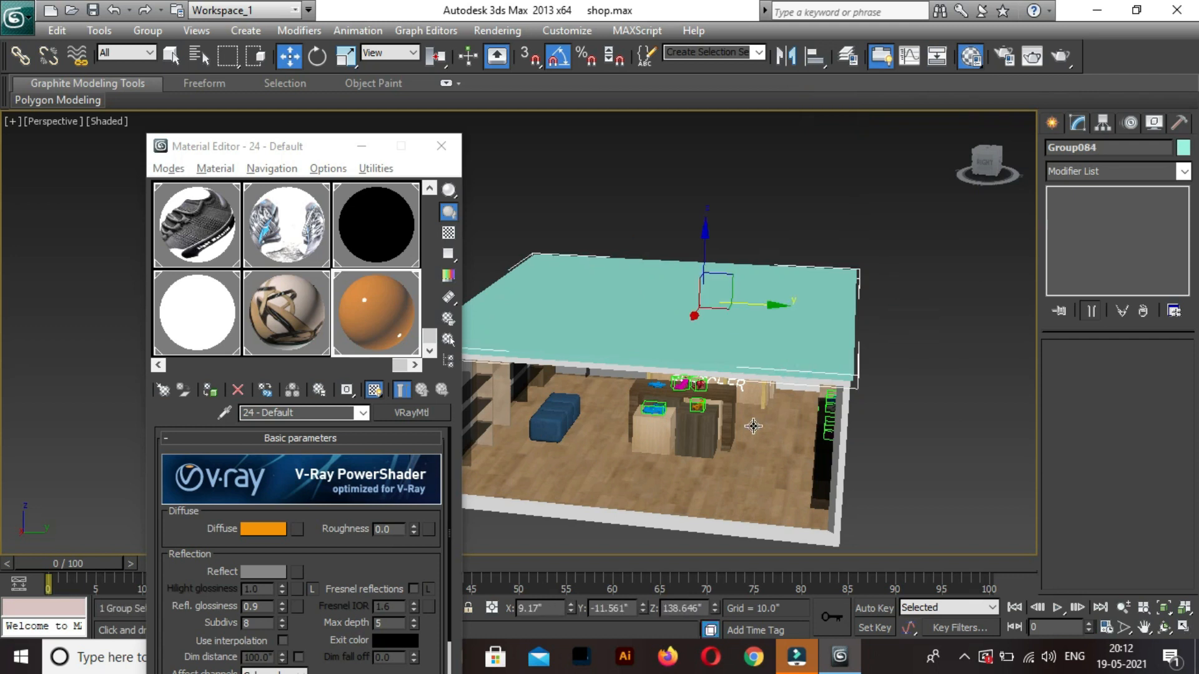
alt+middle_drag(811, 356, 824, 339)
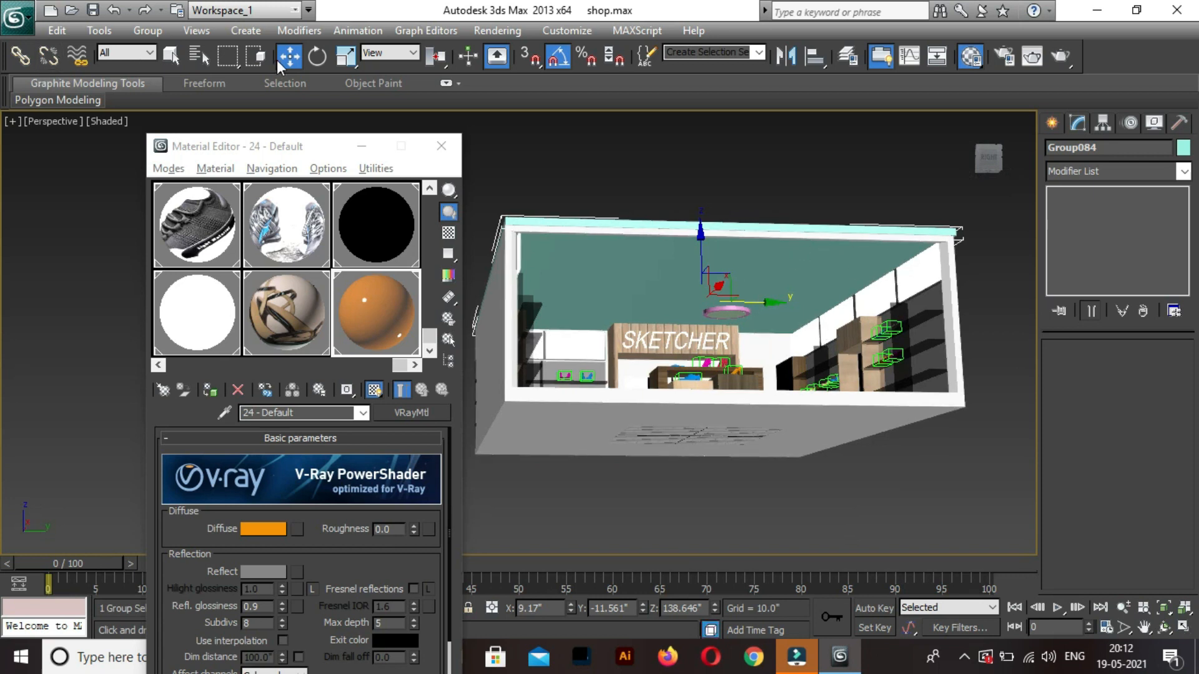
click(148, 30)
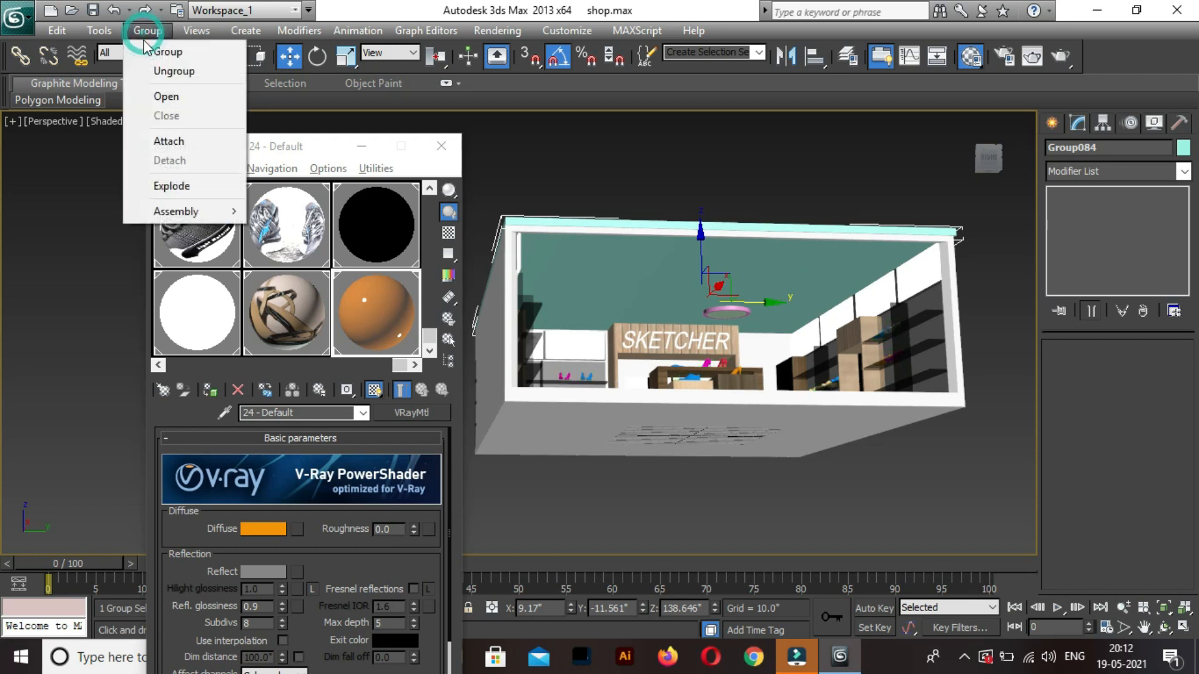
click(163, 72)
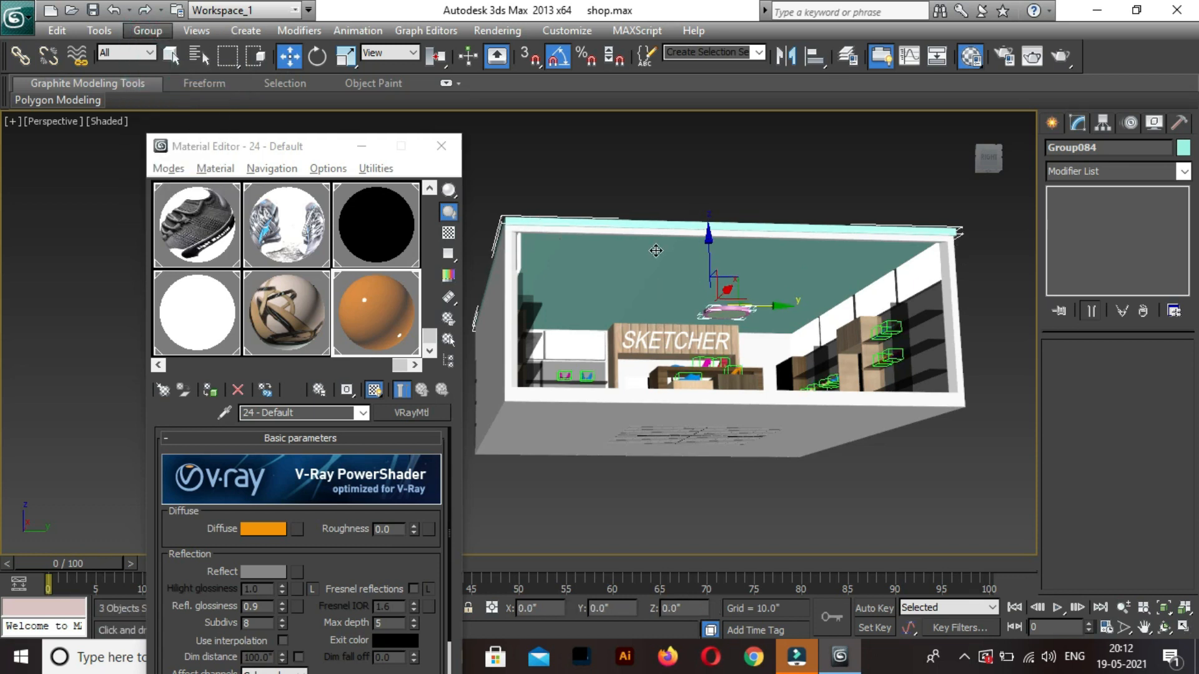
Assign the dark grey material "06 - Default" to the ceiling slab and turn on its viewport display.
click(617, 252)
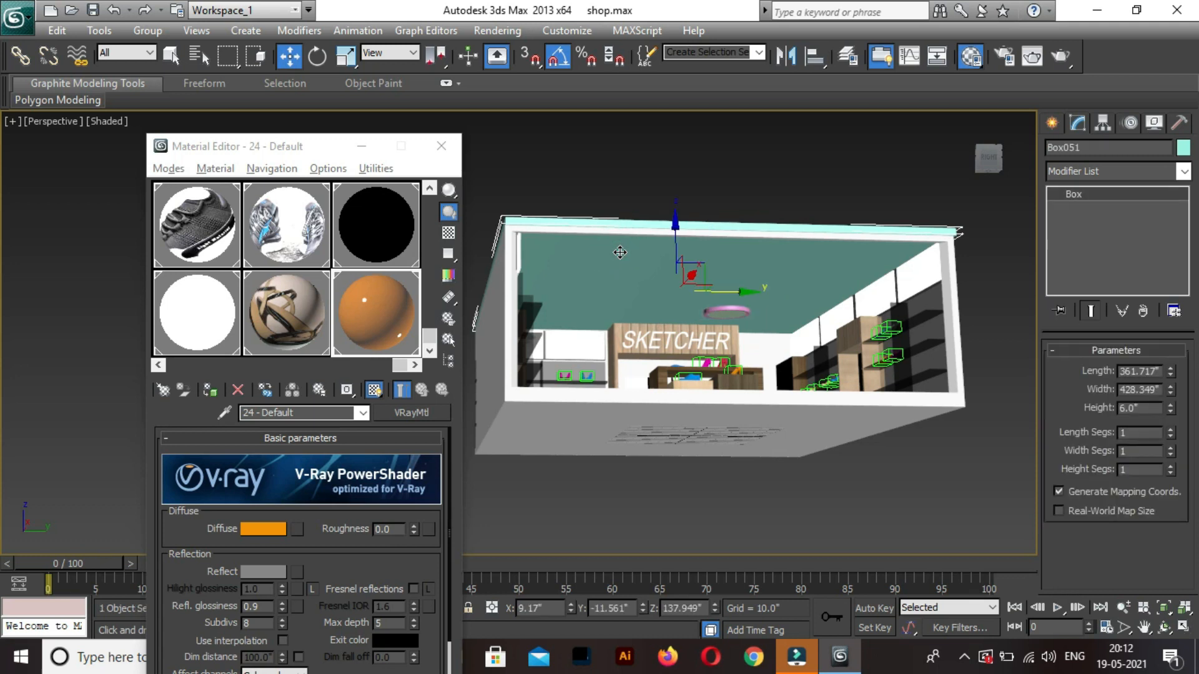
drag(402, 365, 122, 357)
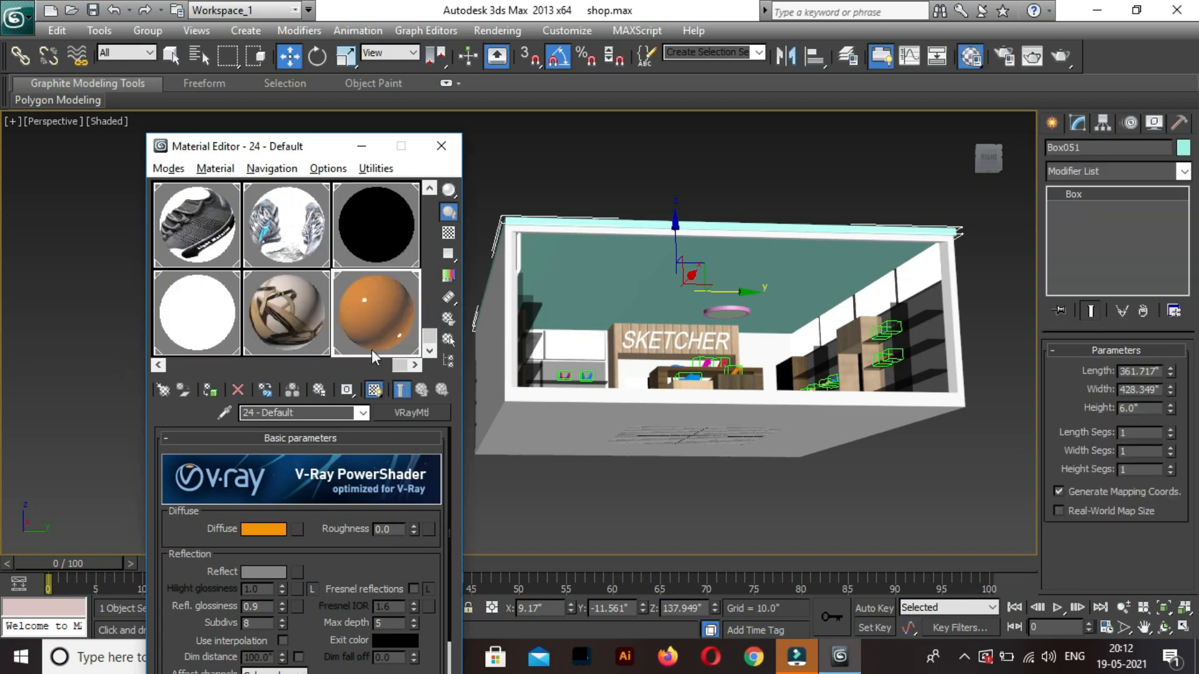
click(430, 189)
click(430, 189)
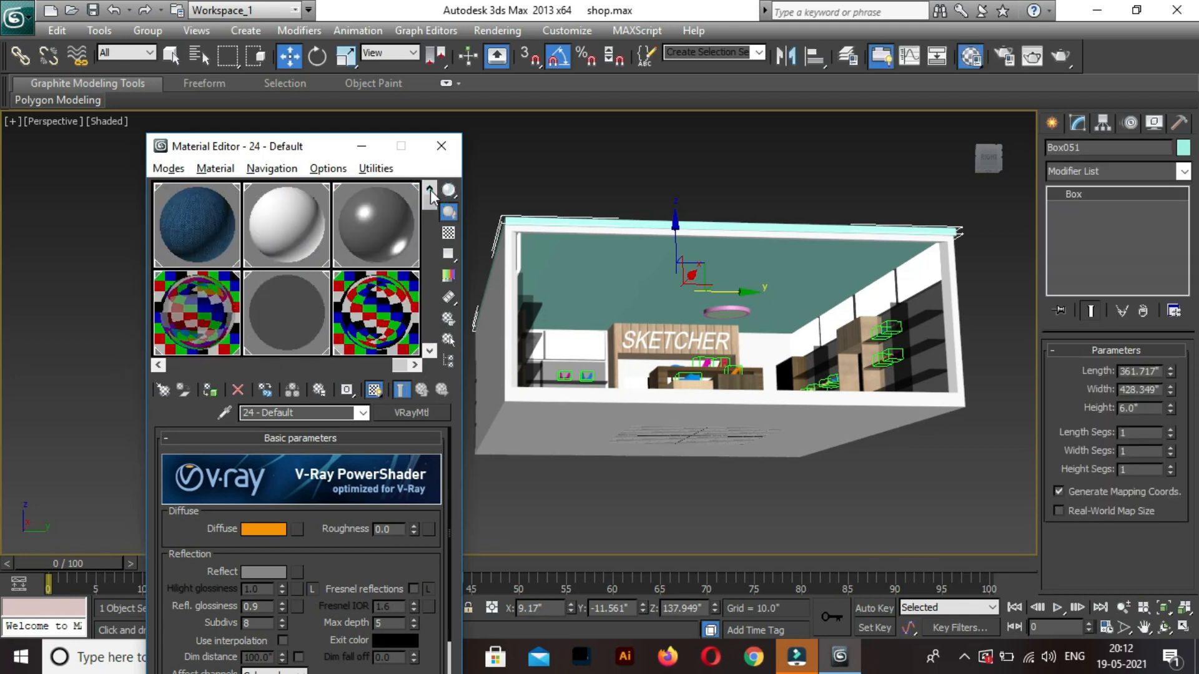
click(376, 246)
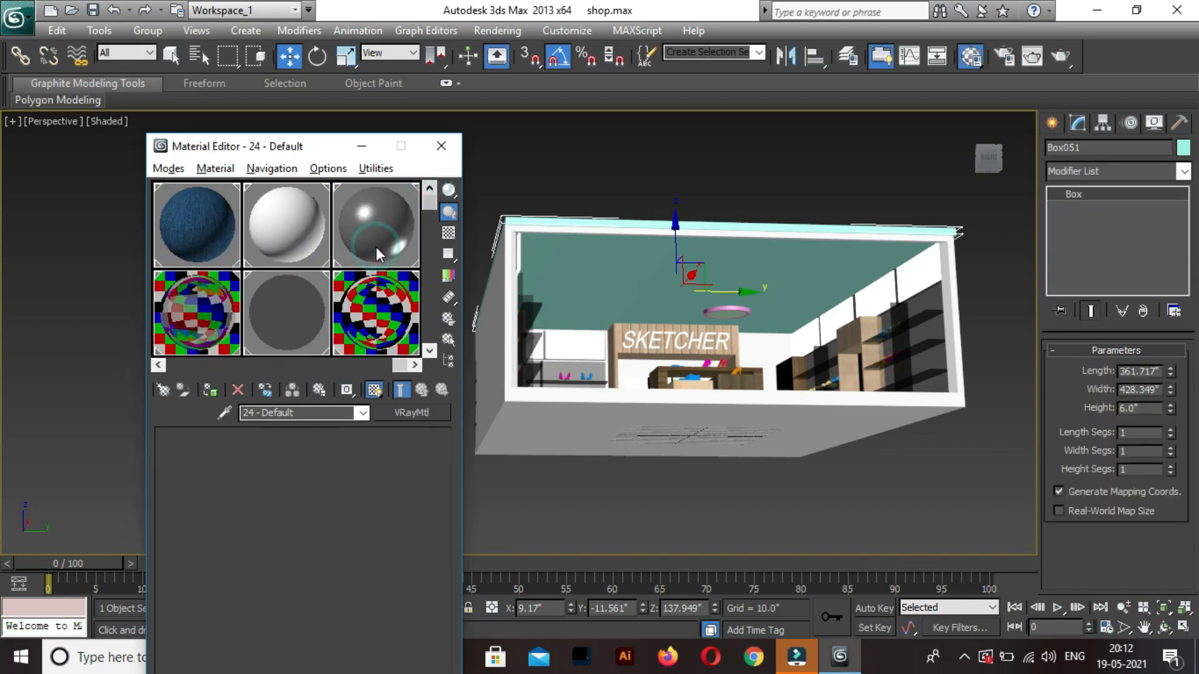
click(208, 390)
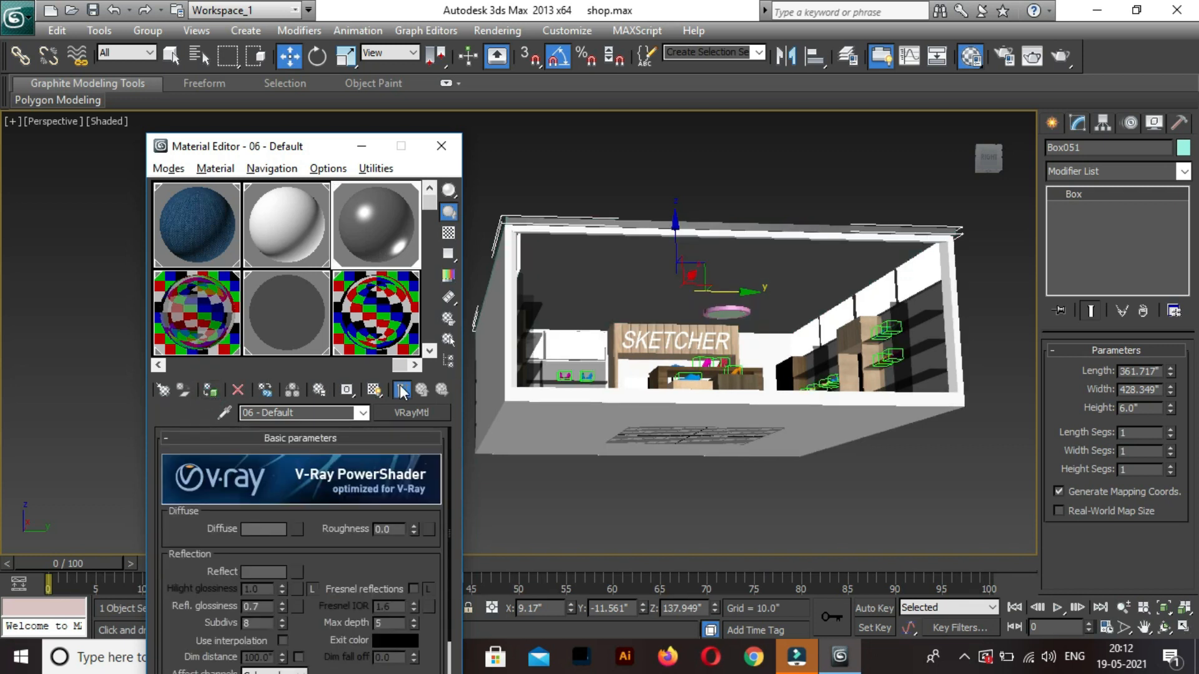
click(375, 391)
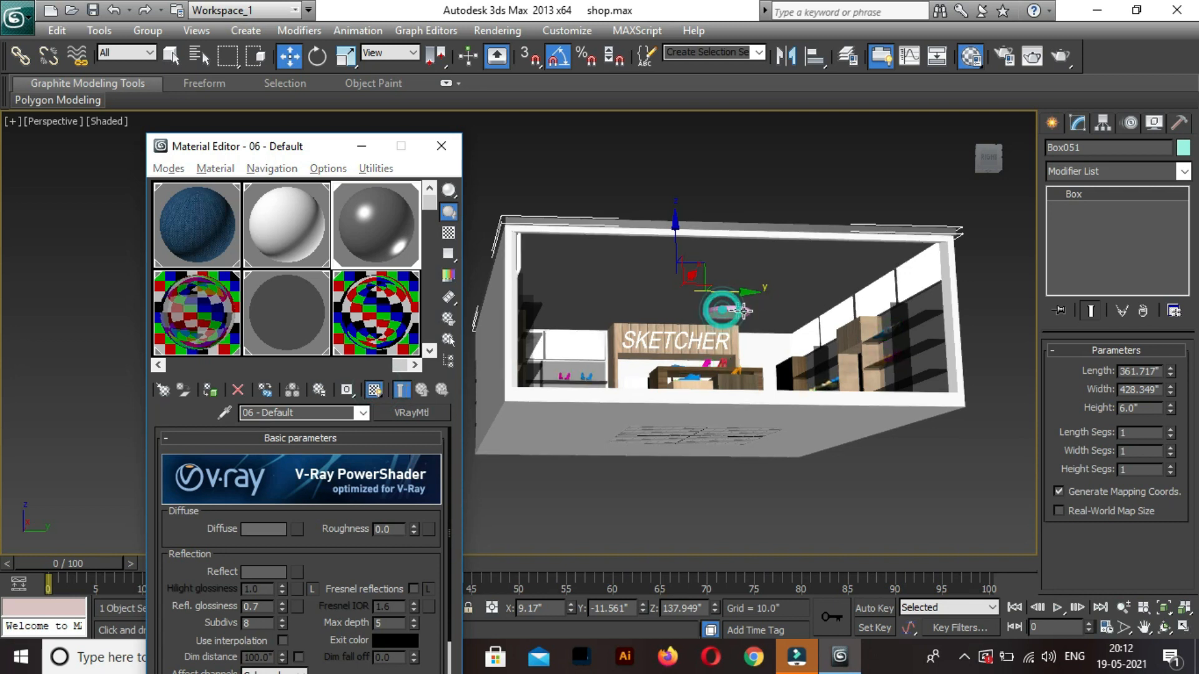
Assign the blue fabric material "04 - Default" to the outer ring of the round ceiling light.
click(727, 310)
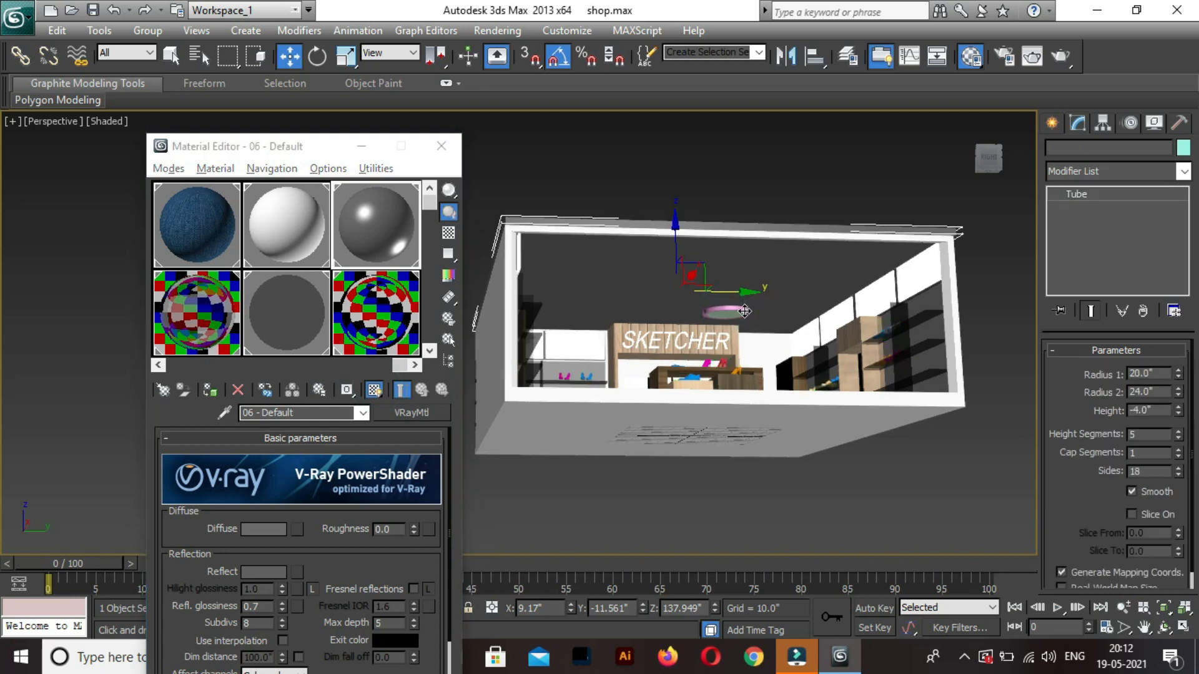
click(208, 243)
click(205, 393)
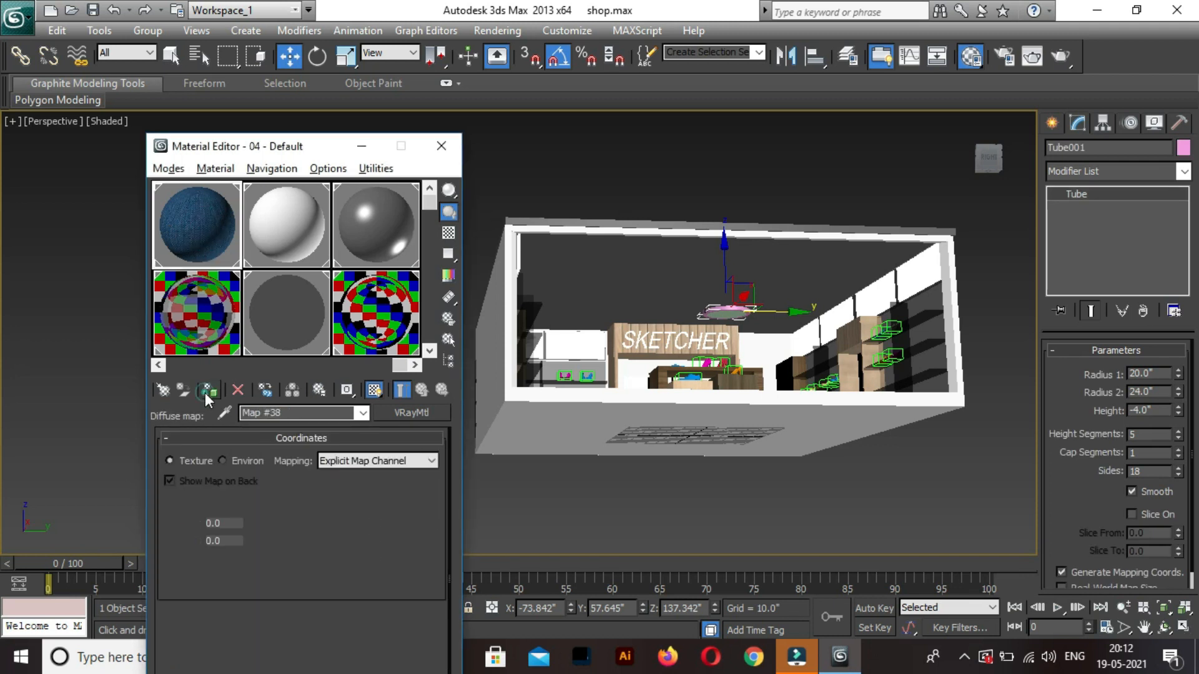
Assign the white VRayLightMtl "22 - Default" to the inner disc of the round ceiling light.
click(727, 315)
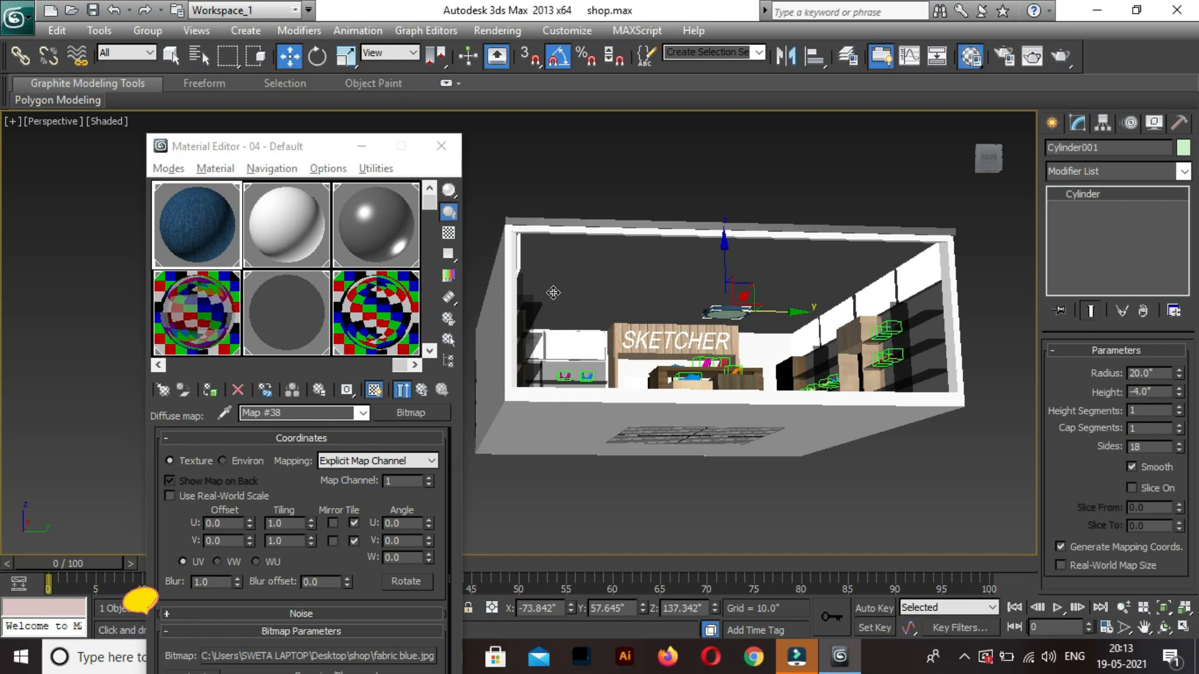
click(415, 364)
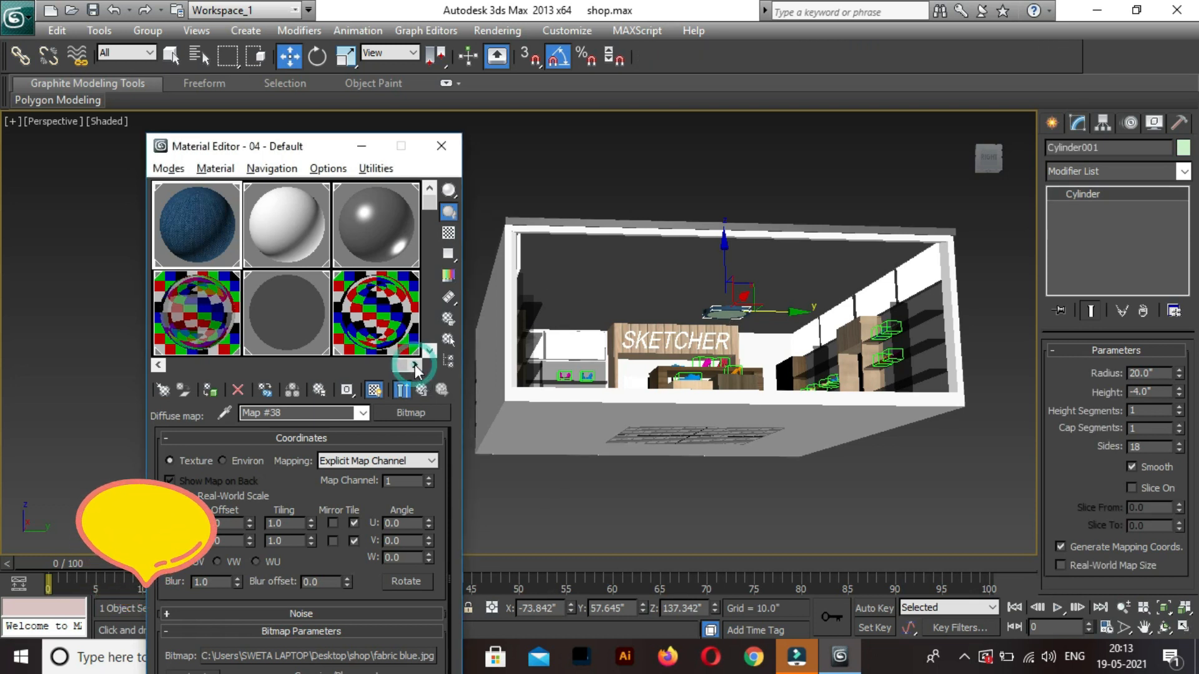
drag(319, 368, 409, 364)
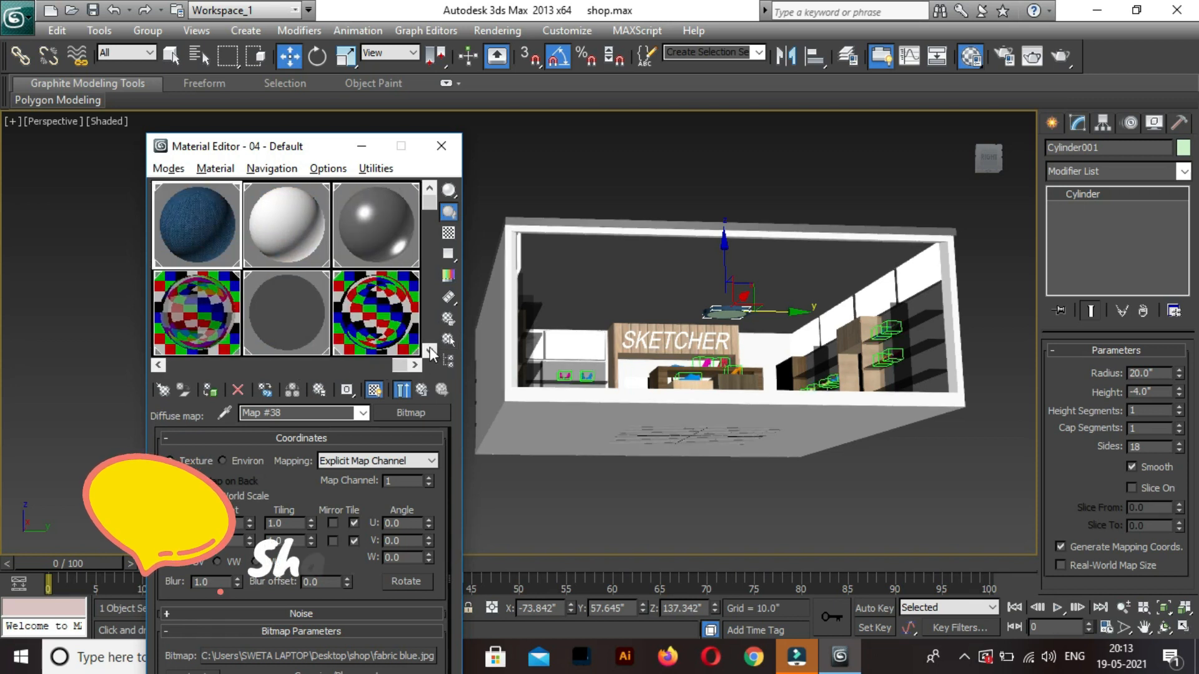
click(429, 347)
click(198, 312)
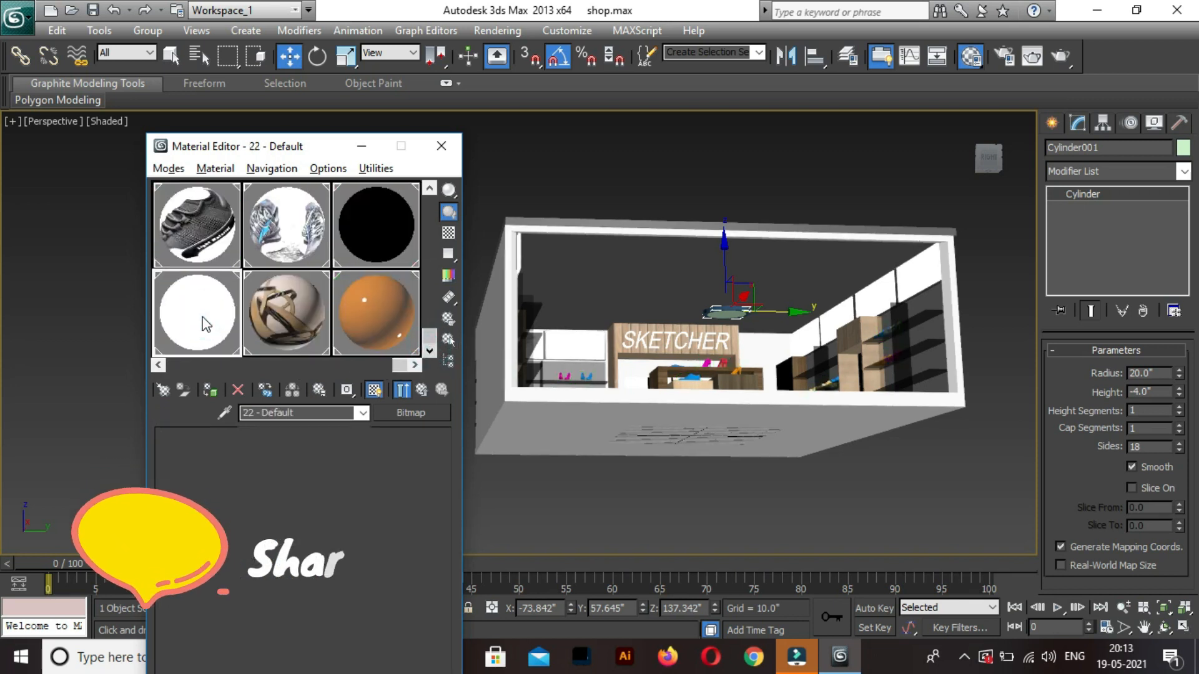
click(210, 387)
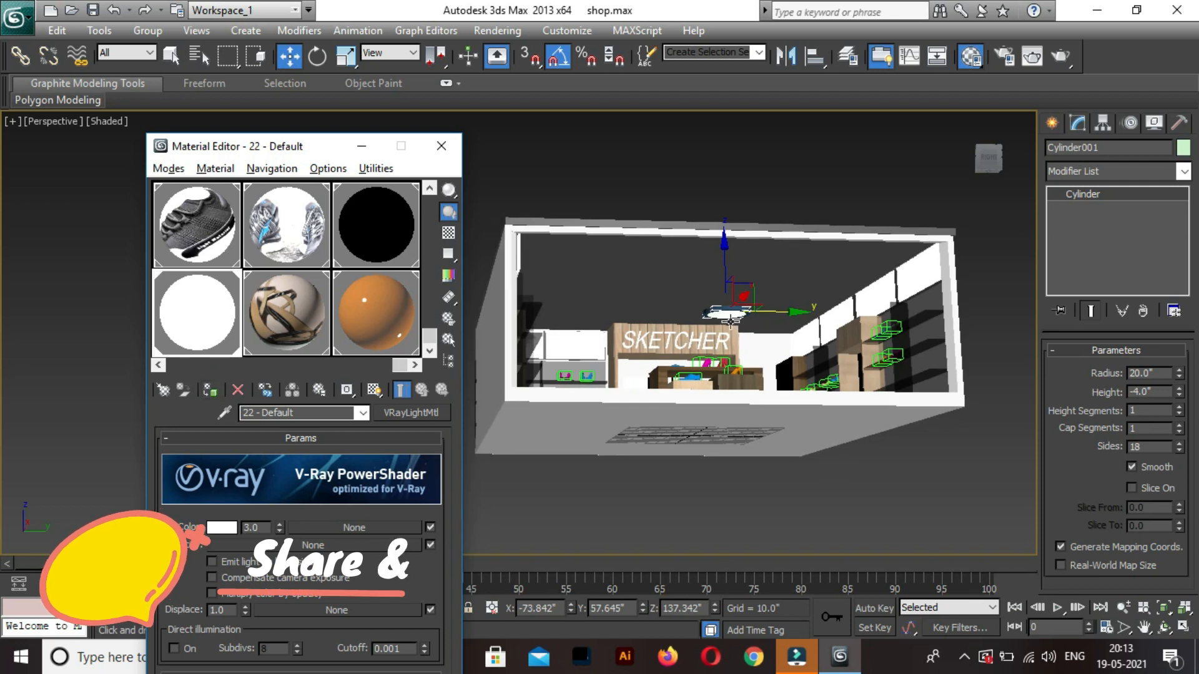
Select the ceiling light's ring and disc together, close the material editor, and show the light close up in the top view of a four-viewport layout.
click(726, 309)
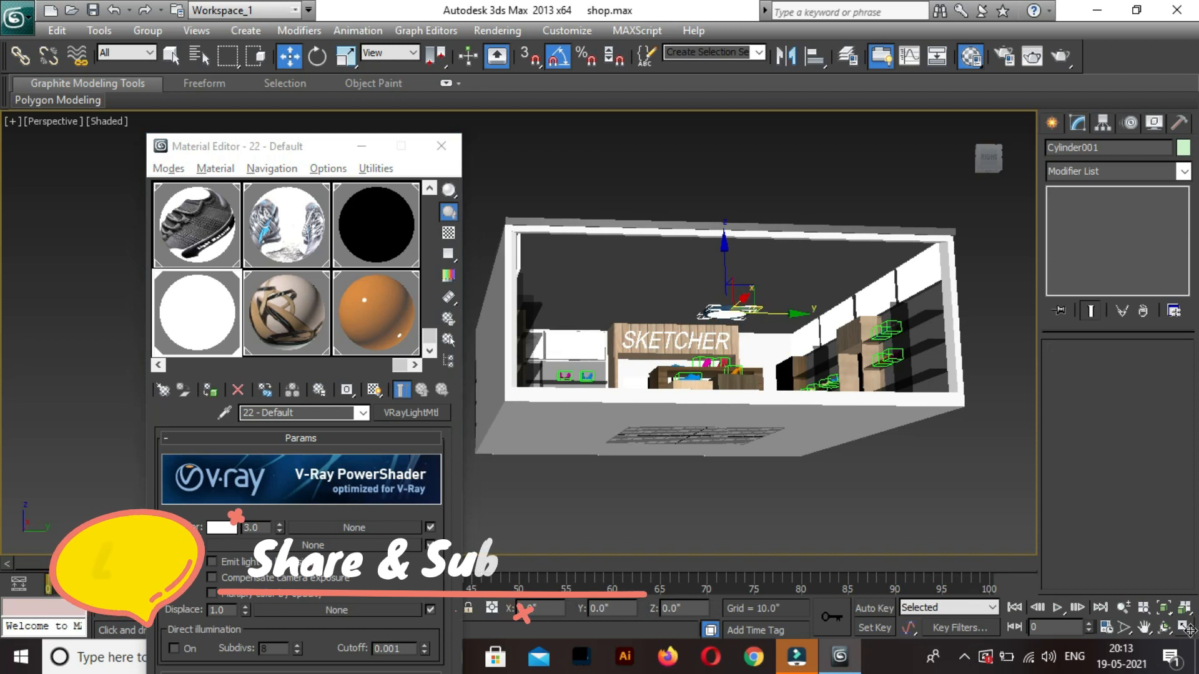
click(439, 148)
click(1183, 629)
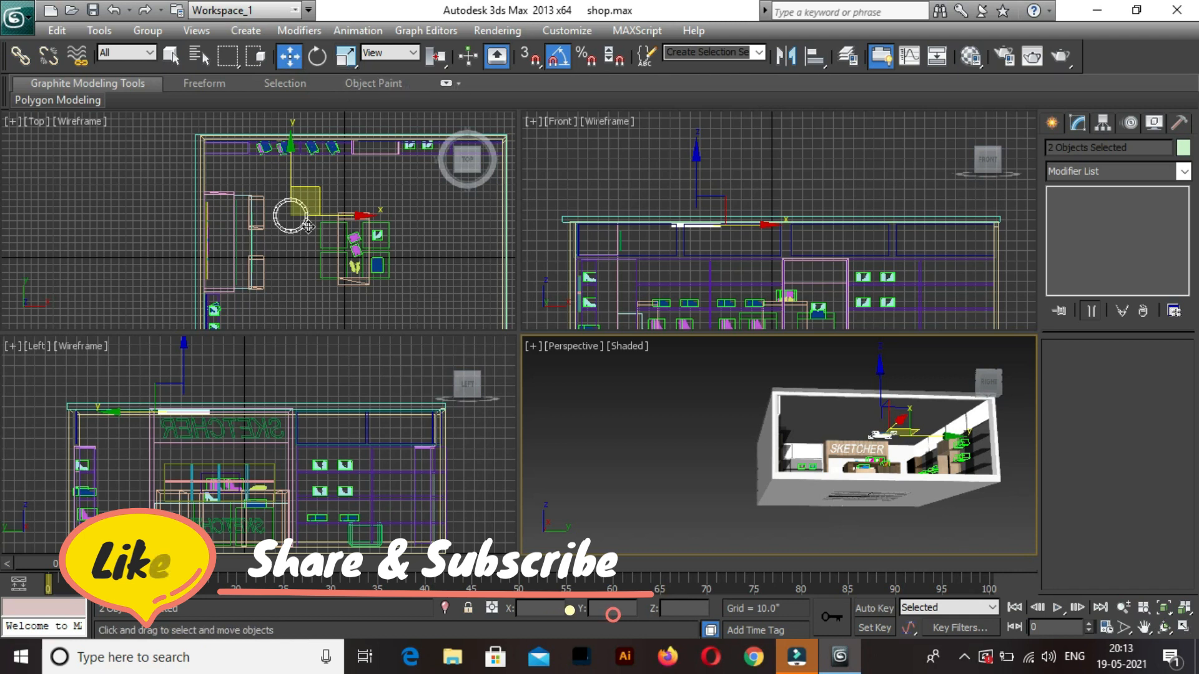
scroll(301, 223, up, 2)
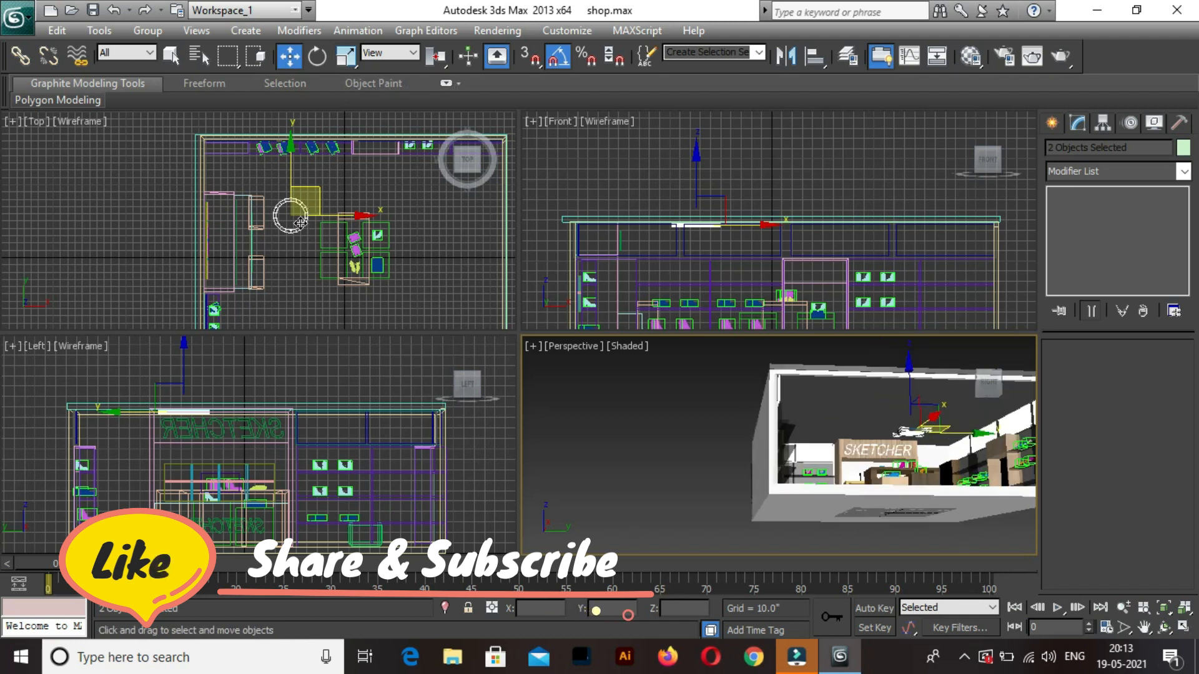
scroll(296, 258, up, 2)
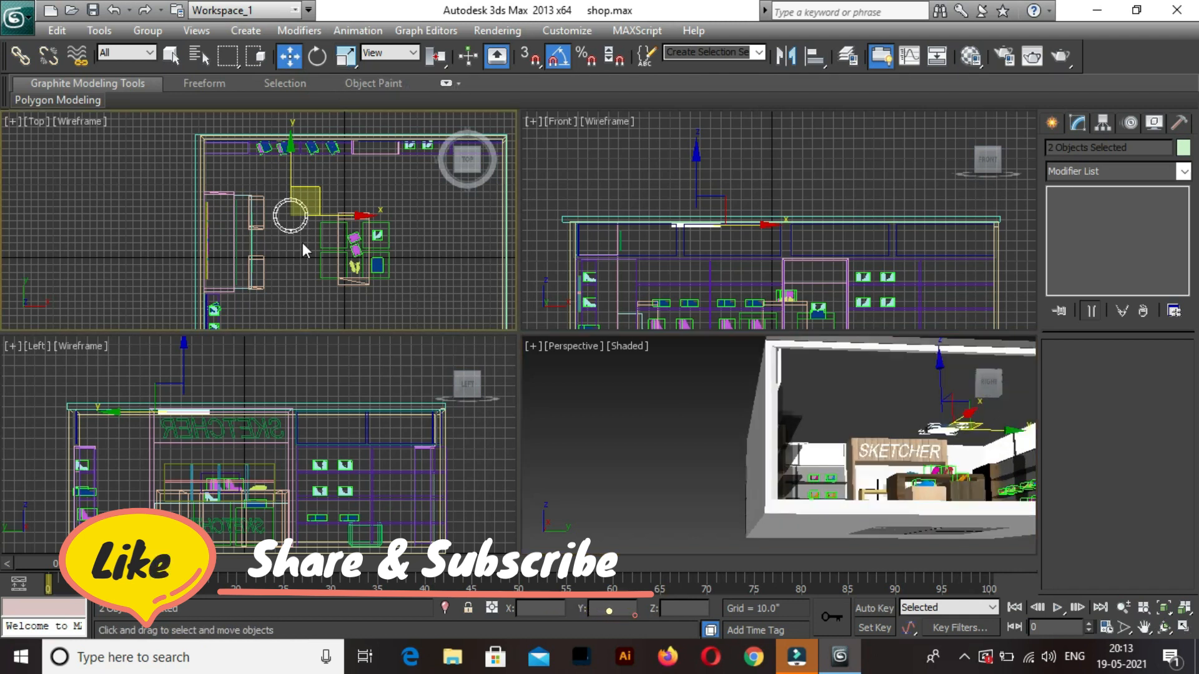
middle_drag(295, 247, 302, 227)
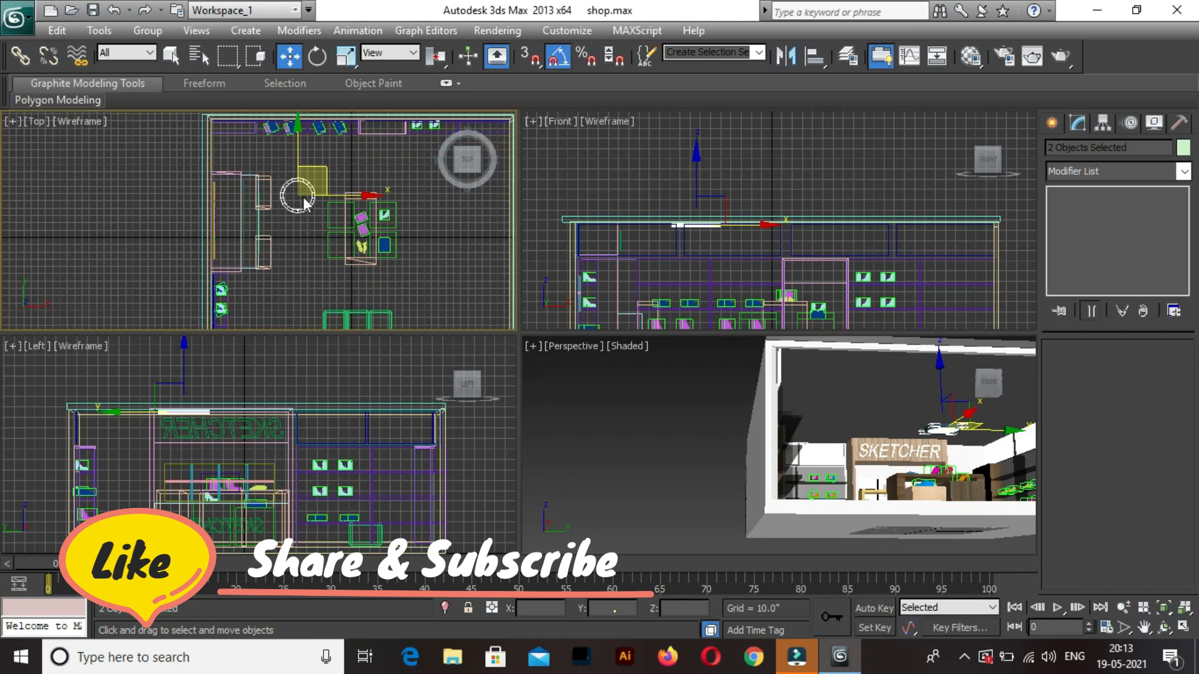
scroll(308, 214, up, 2)
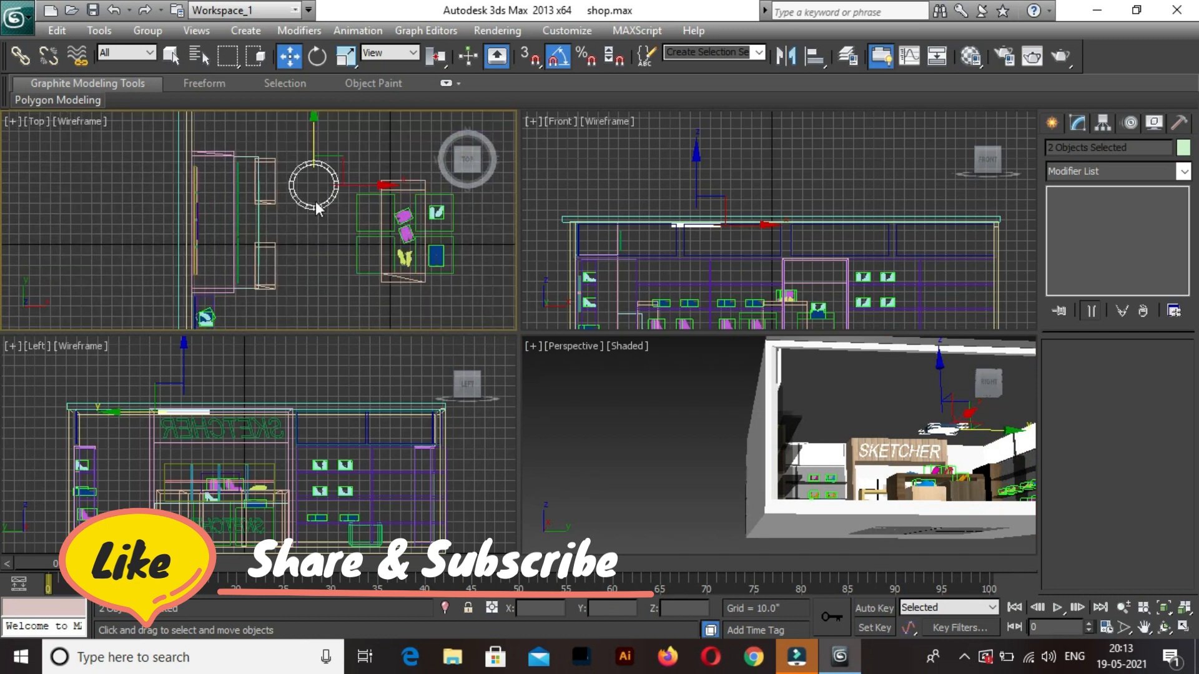
scroll(316, 209, up, 2)
scroll(328, 201, up, 2)
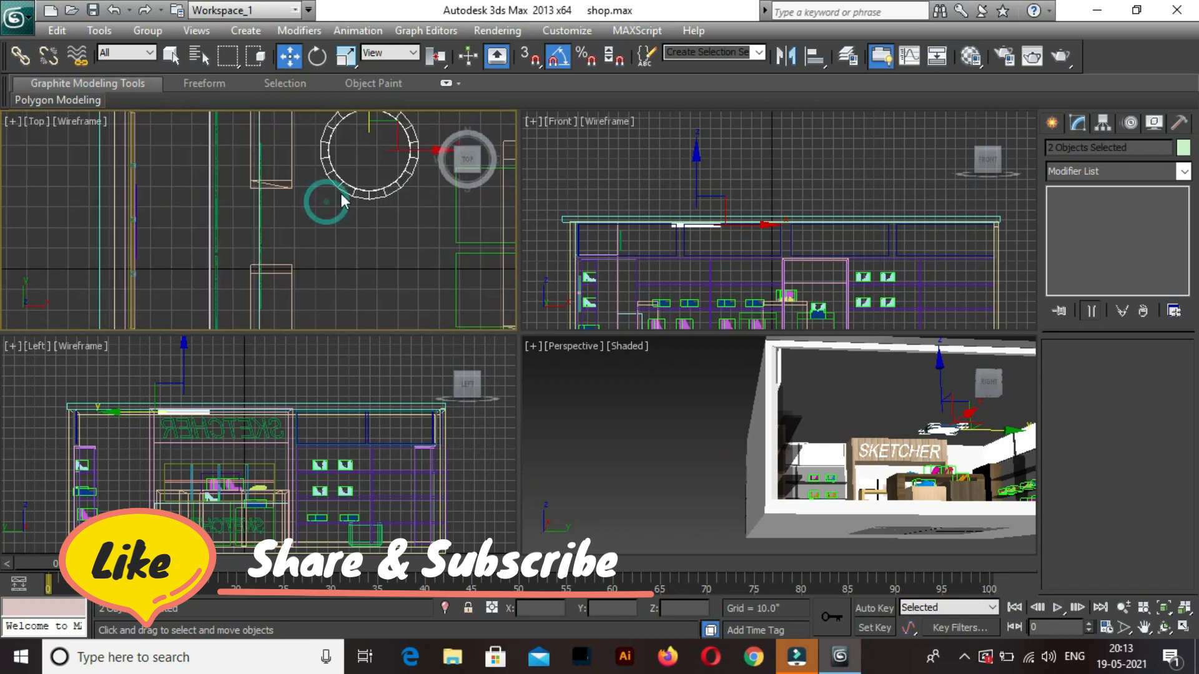
scroll(346, 189, up, 2)
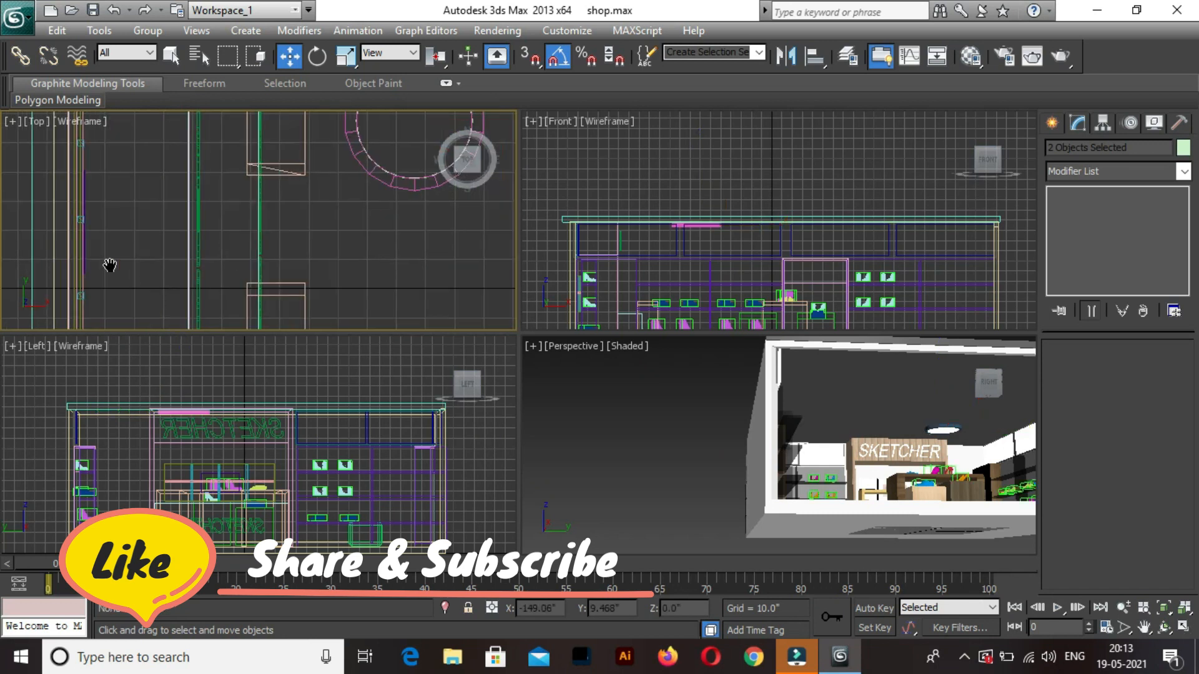
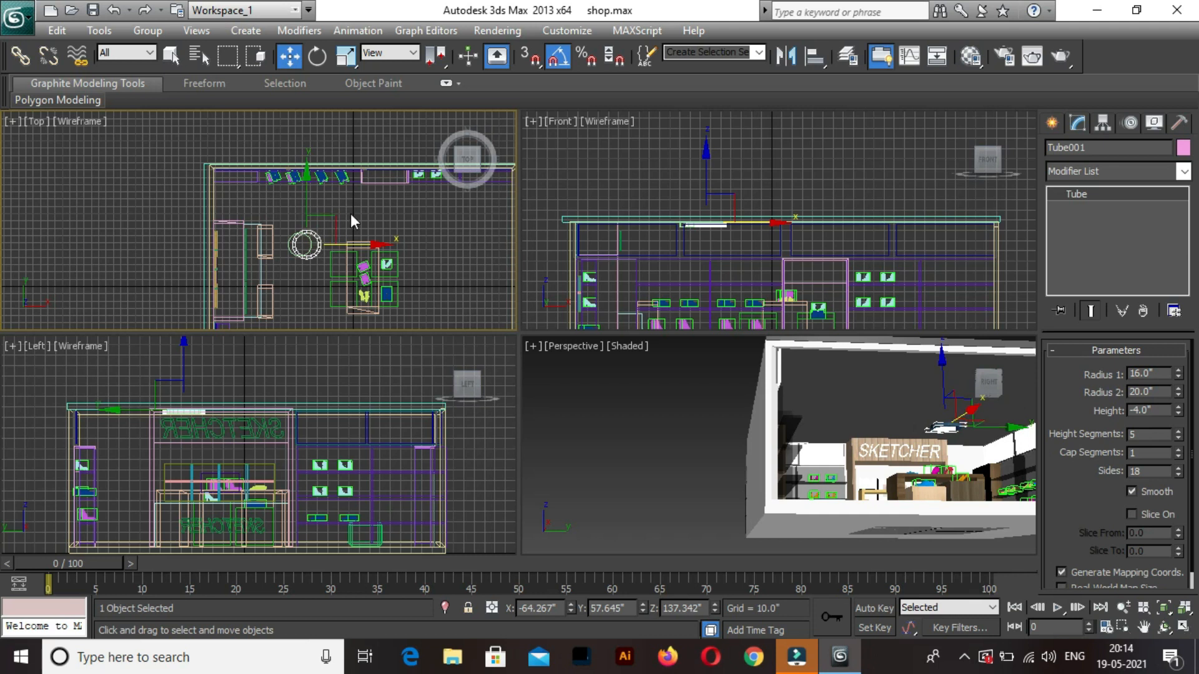
Undo the ring's last move, select the ceiling light's ring and inner disc, and copy them along X past the display table.
key(ctrl+z)
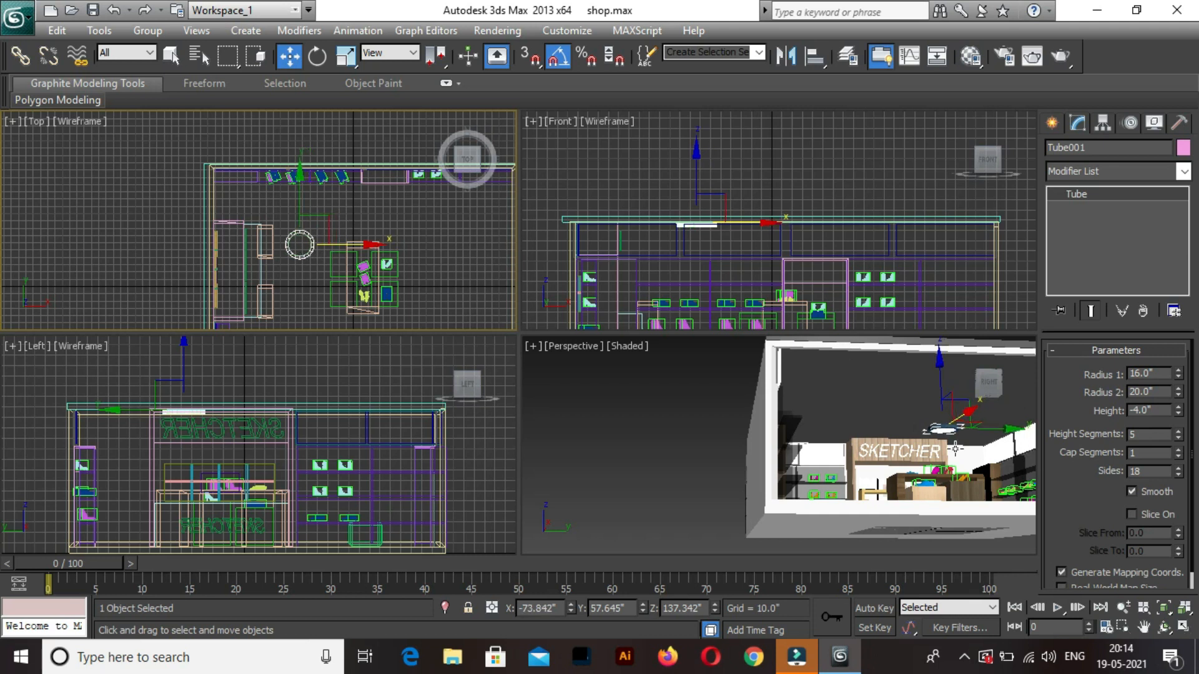
click(944, 432)
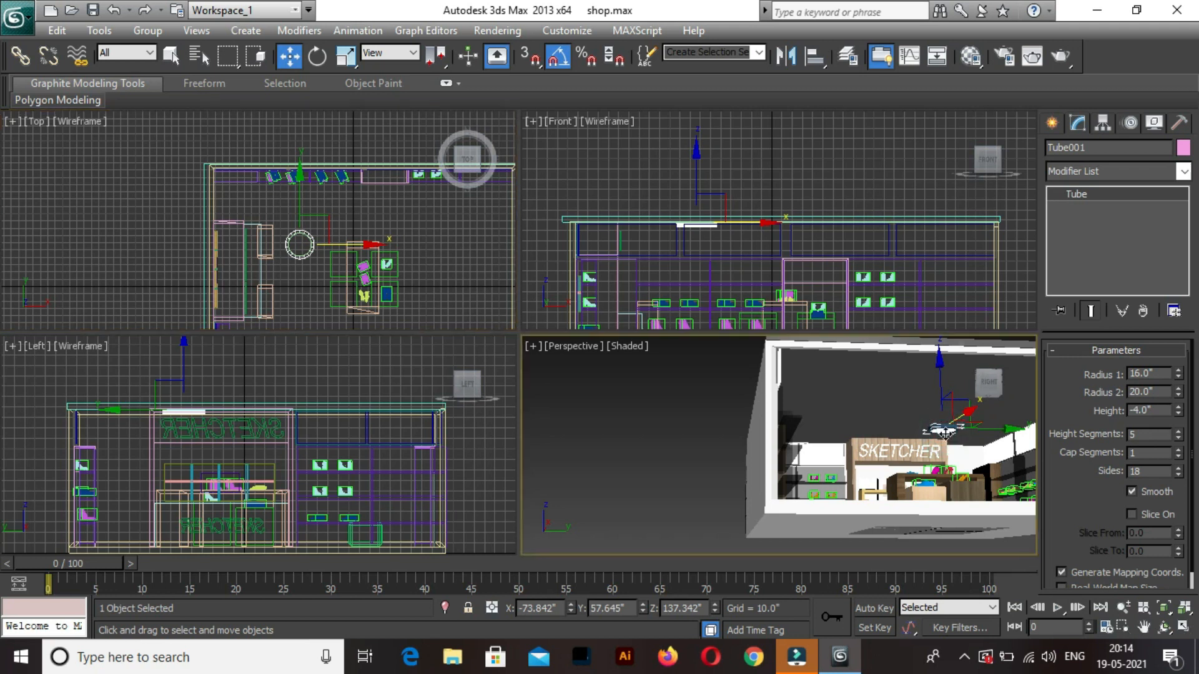
ctrl+click(951, 432)
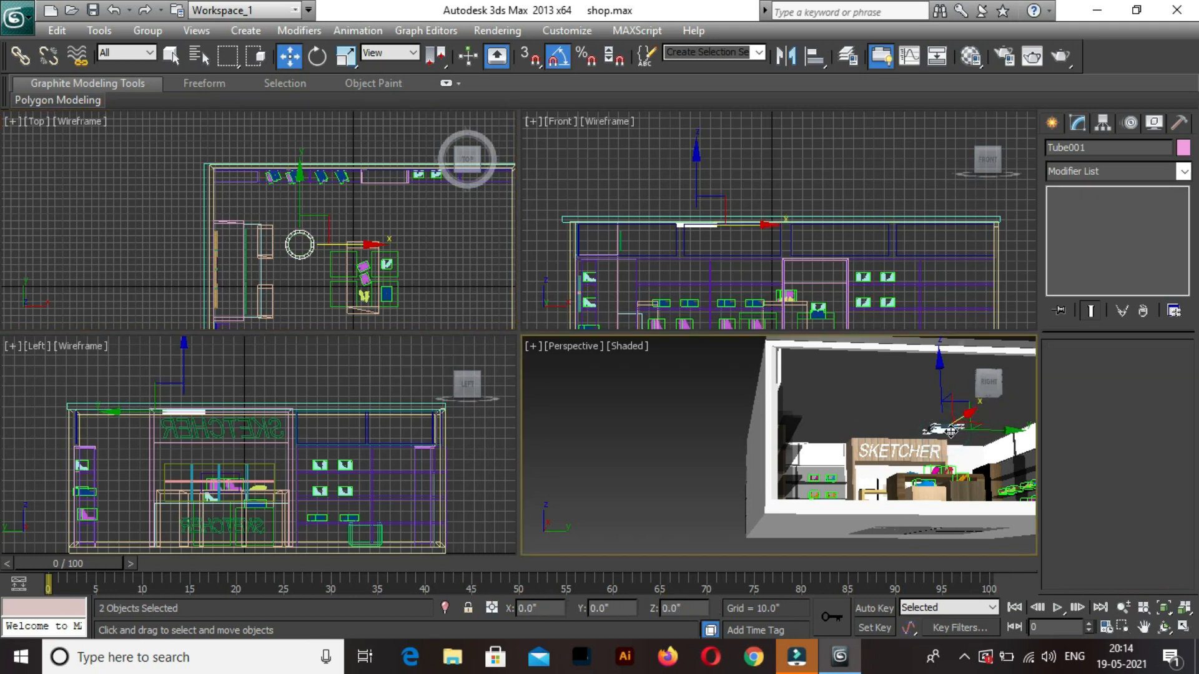
click(352, 244)
middle_drag(352, 246, 354, 246)
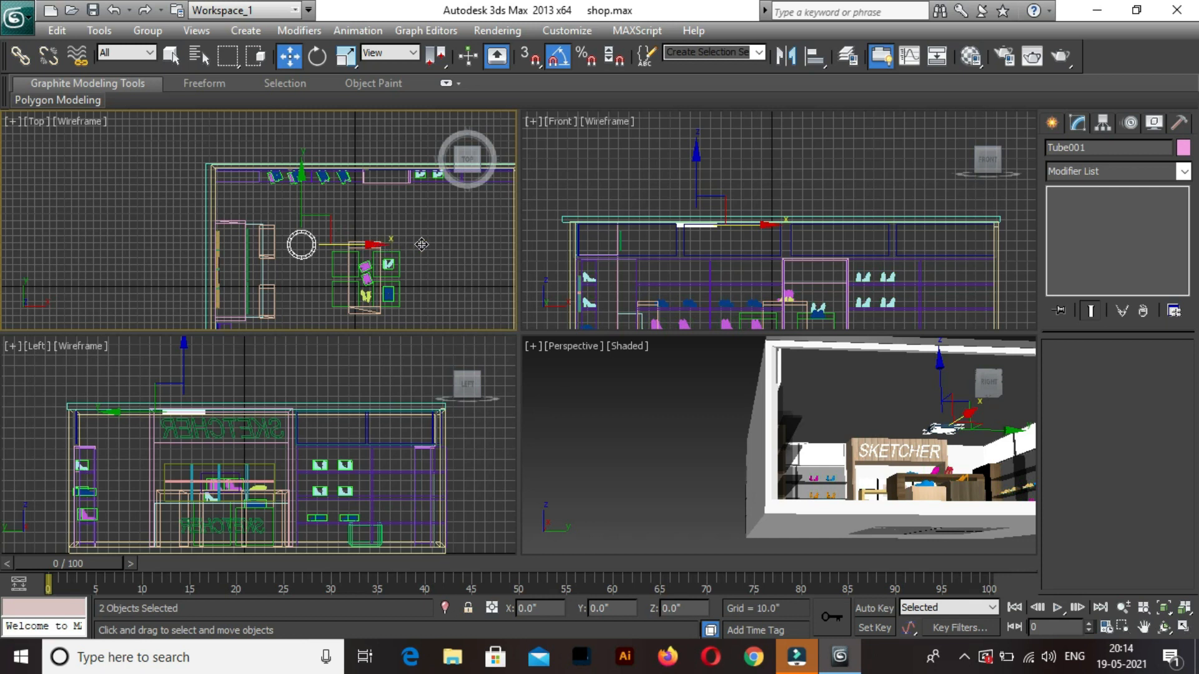
shift+drag(463, 315, 471, 294)
click(537, 294)
click(599, 402)
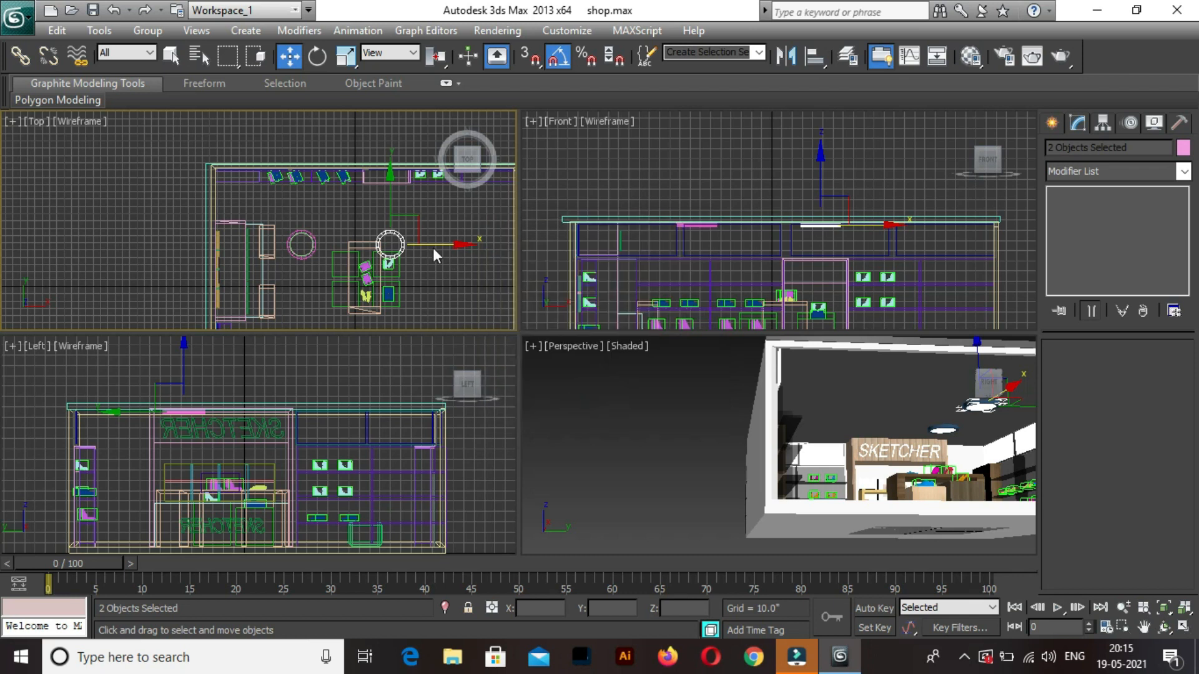
Move the copied ceiling light about 38.3" farther along X and shift the original light slightly toward the display table.
drag(454, 244, 463, 244)
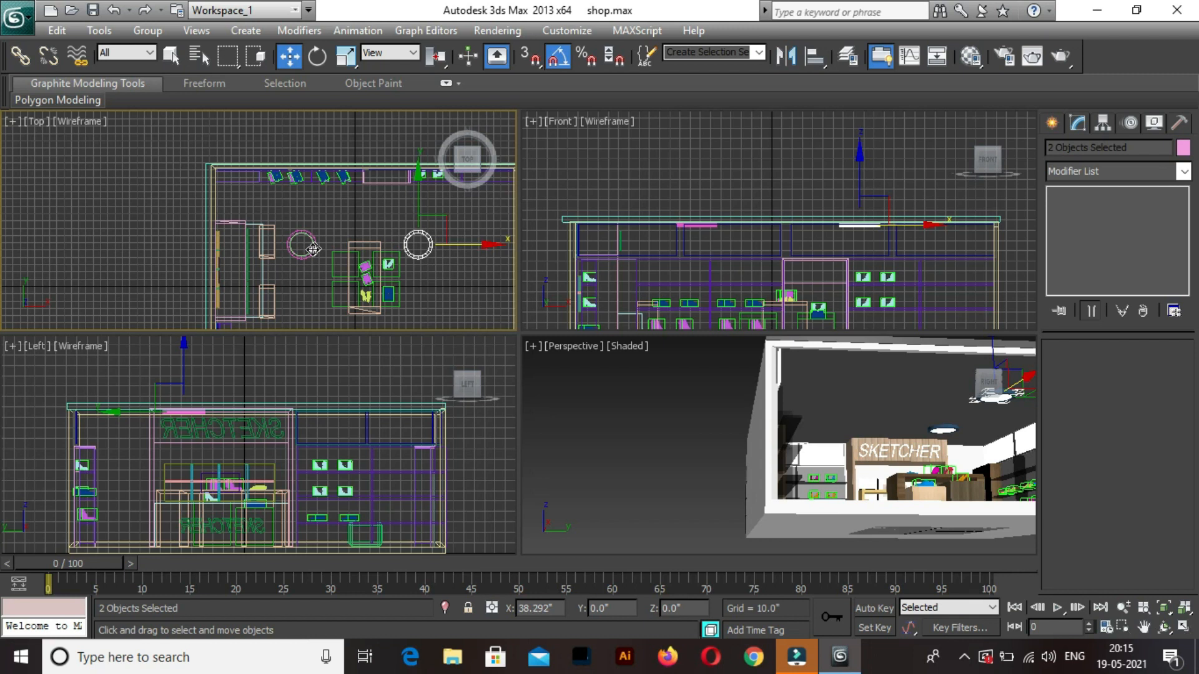
drag(283, 217, 325, 265)
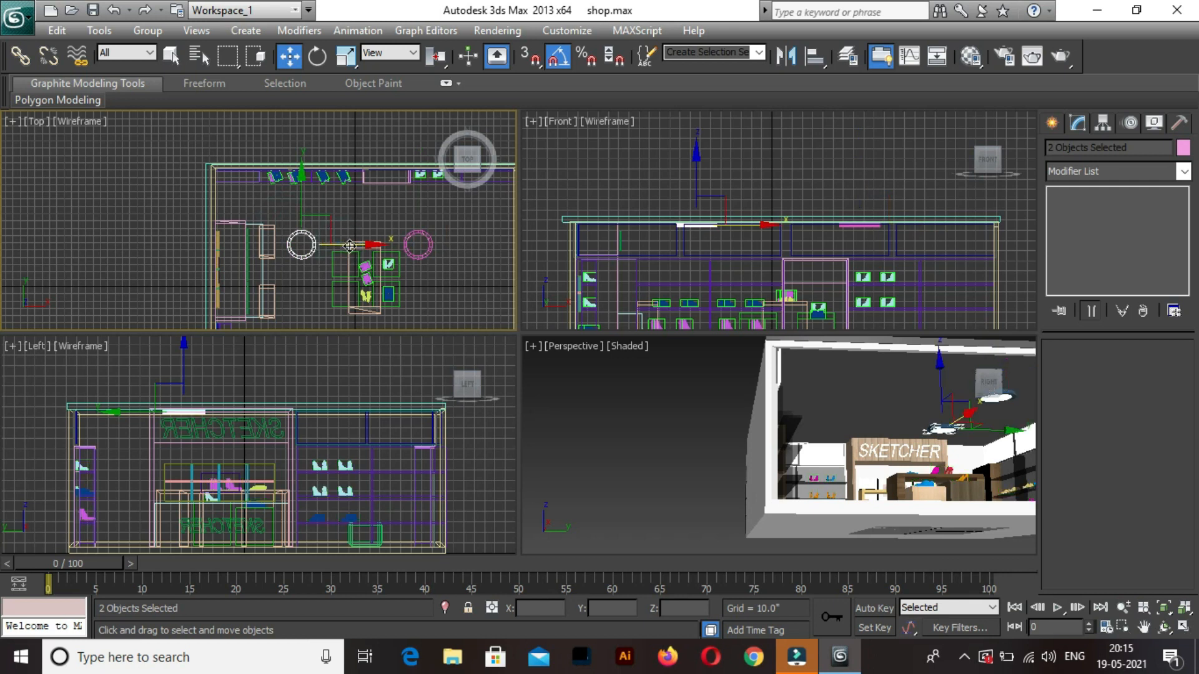
drag(341, 246, 346, 246)
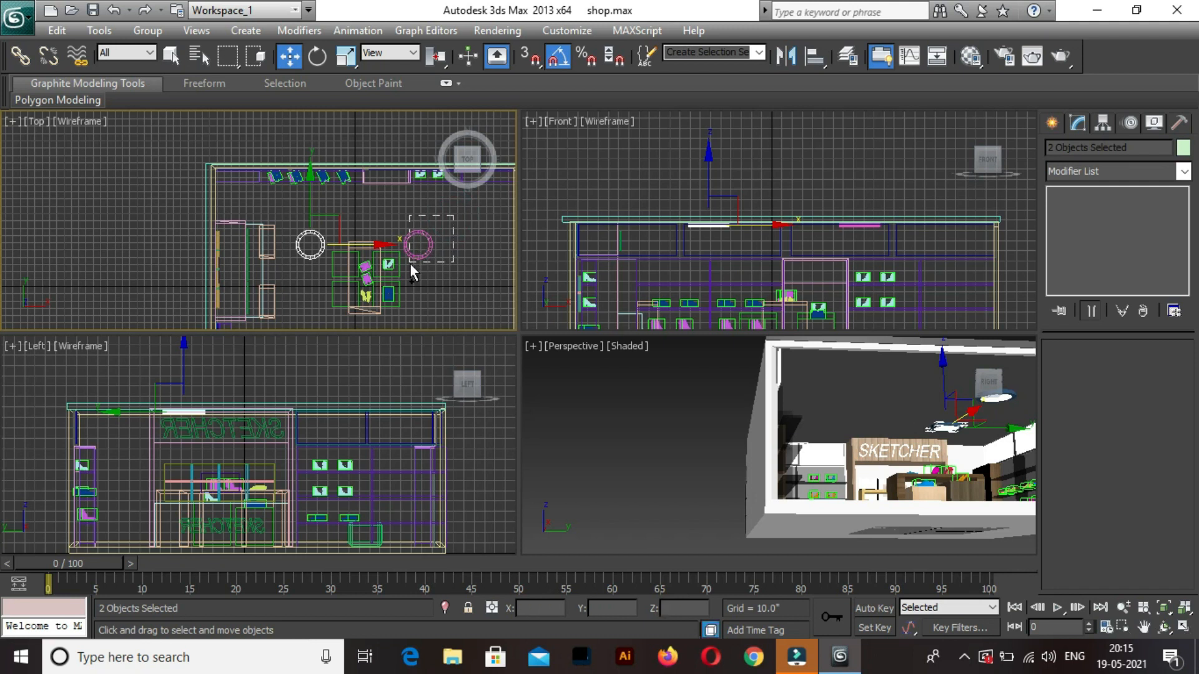
Select both ceiling lights with their discs and copy the pair along Y toward the green three-seat bench.
drag(407, 264, 407, 264)
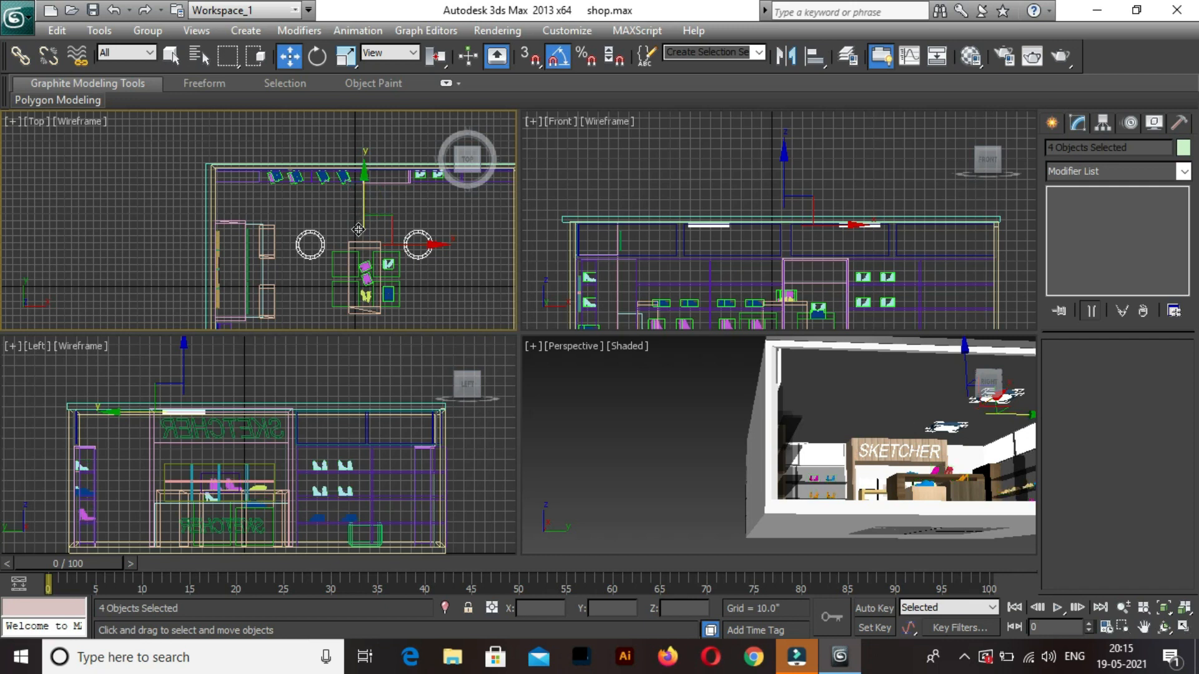
mouse_move(356, 258)
mouse_down()
mouse_move(362, 339)
mouse_move(454, 317)
mouse_up()
click(599, 402)
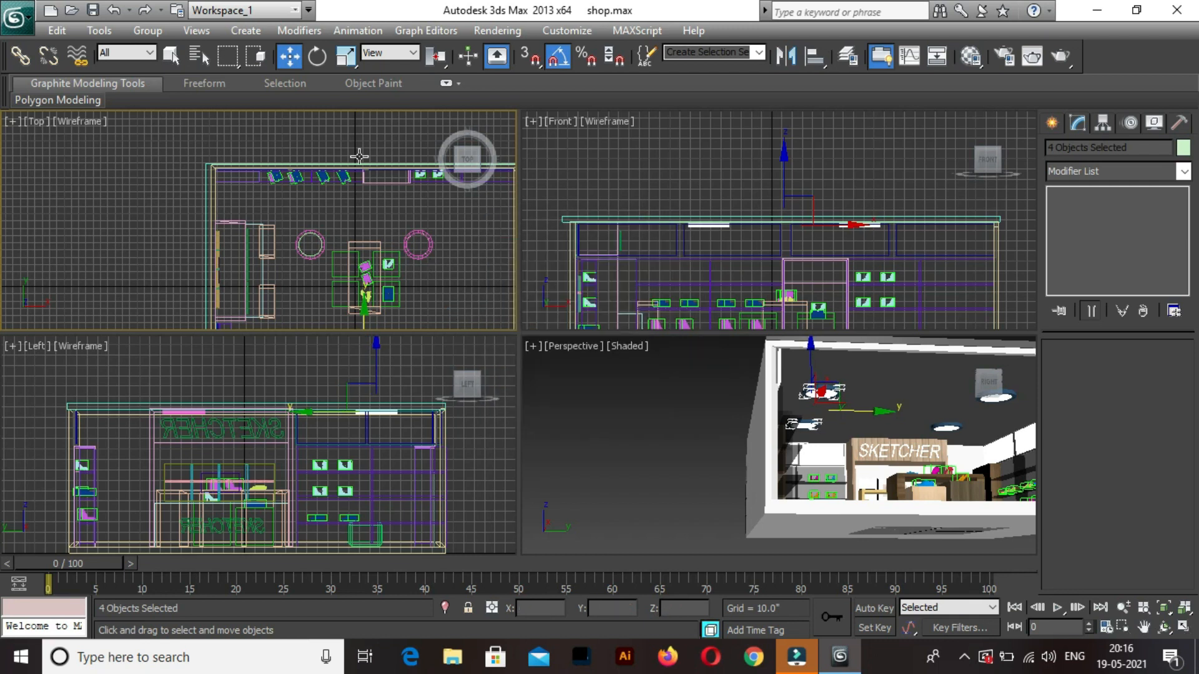
Save the shop scene with the second pair of ceiling lights in place.
middle_drag(363, 191, 382, 248)
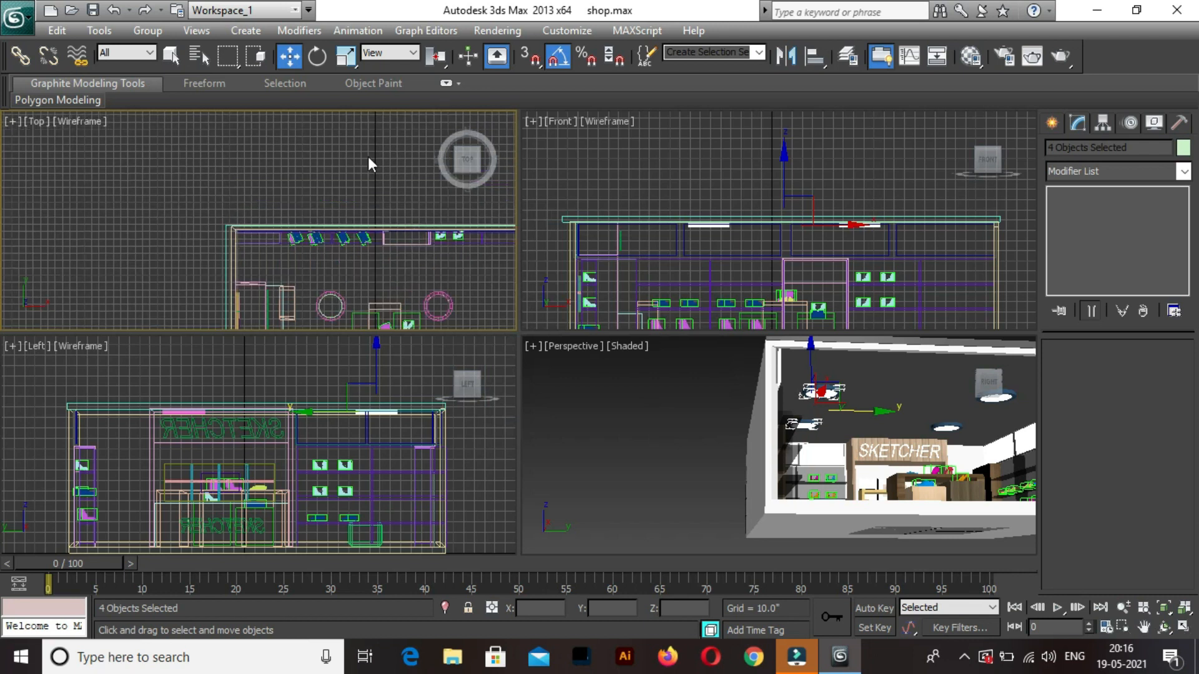
scroll(349, 141, down, 3)
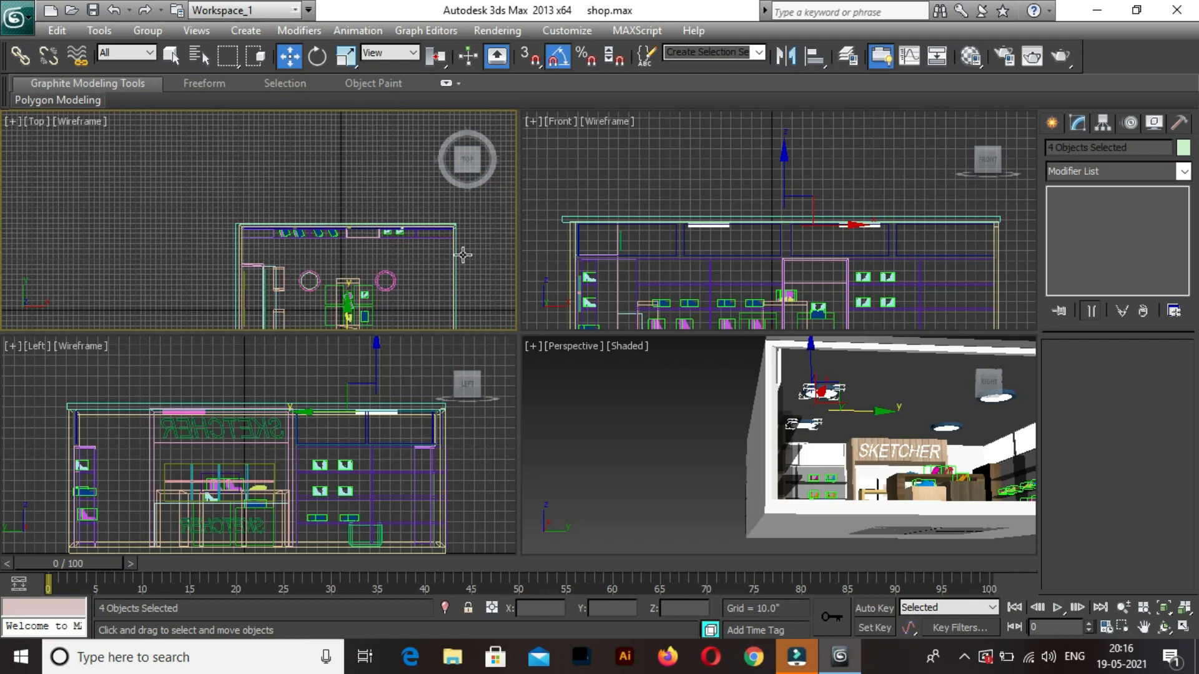
middle_drag(336, 196, 342, 302)
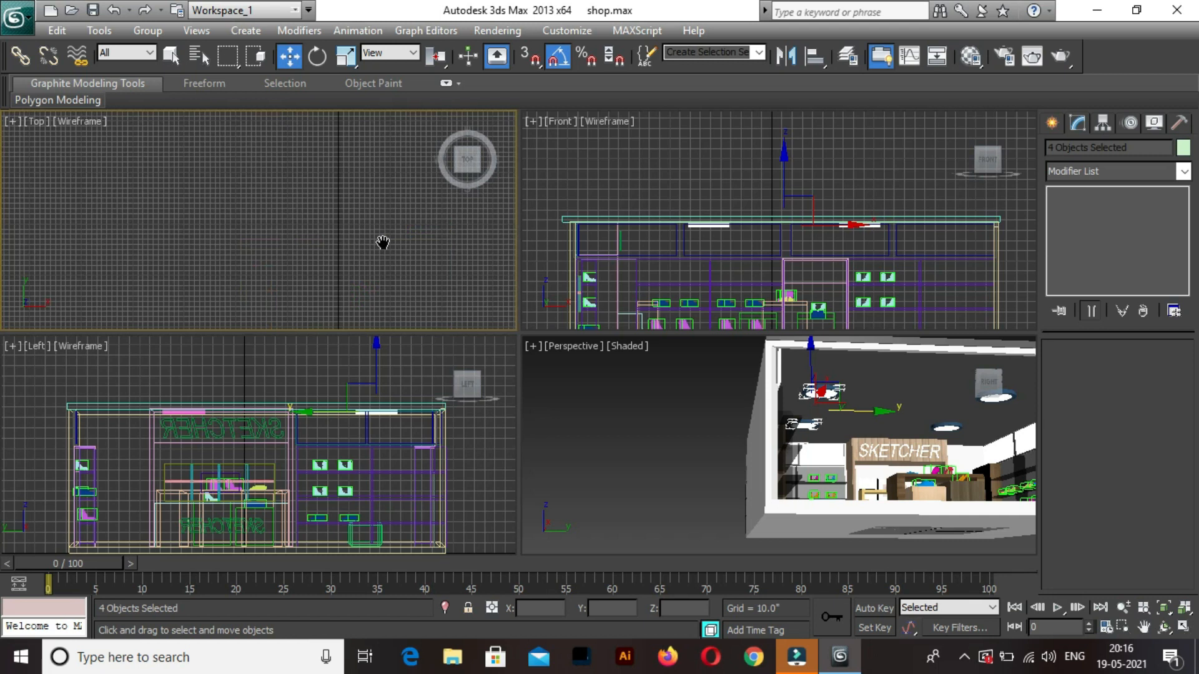
key(z)
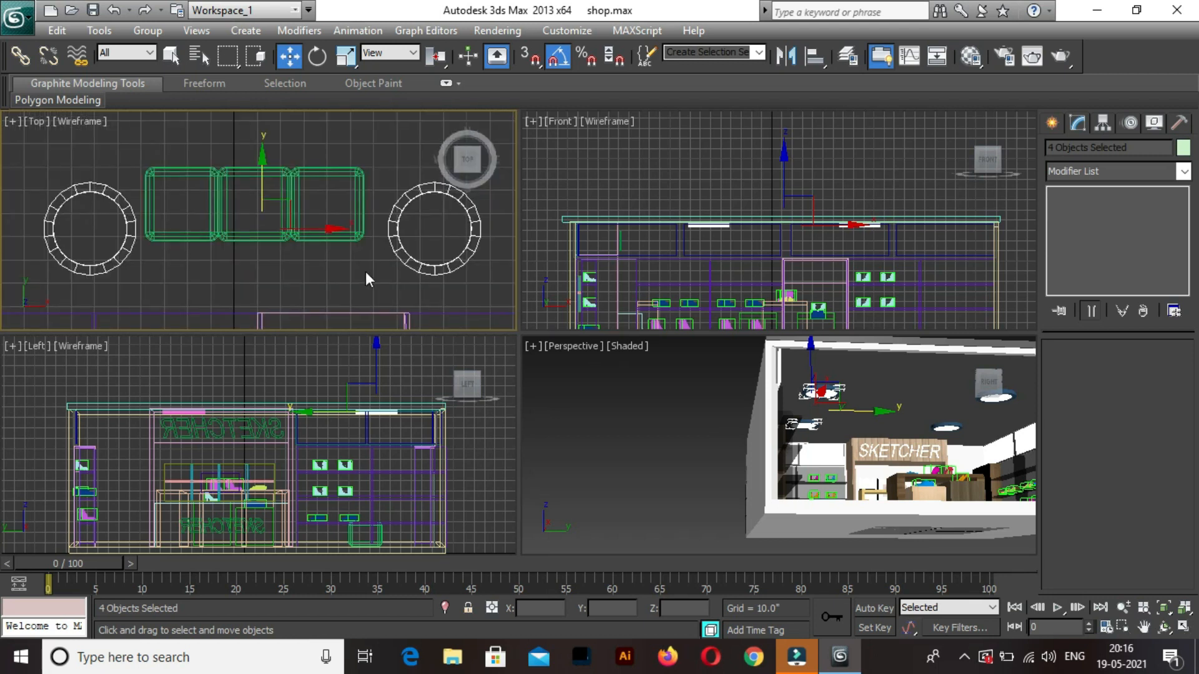
key(ctrl+s)
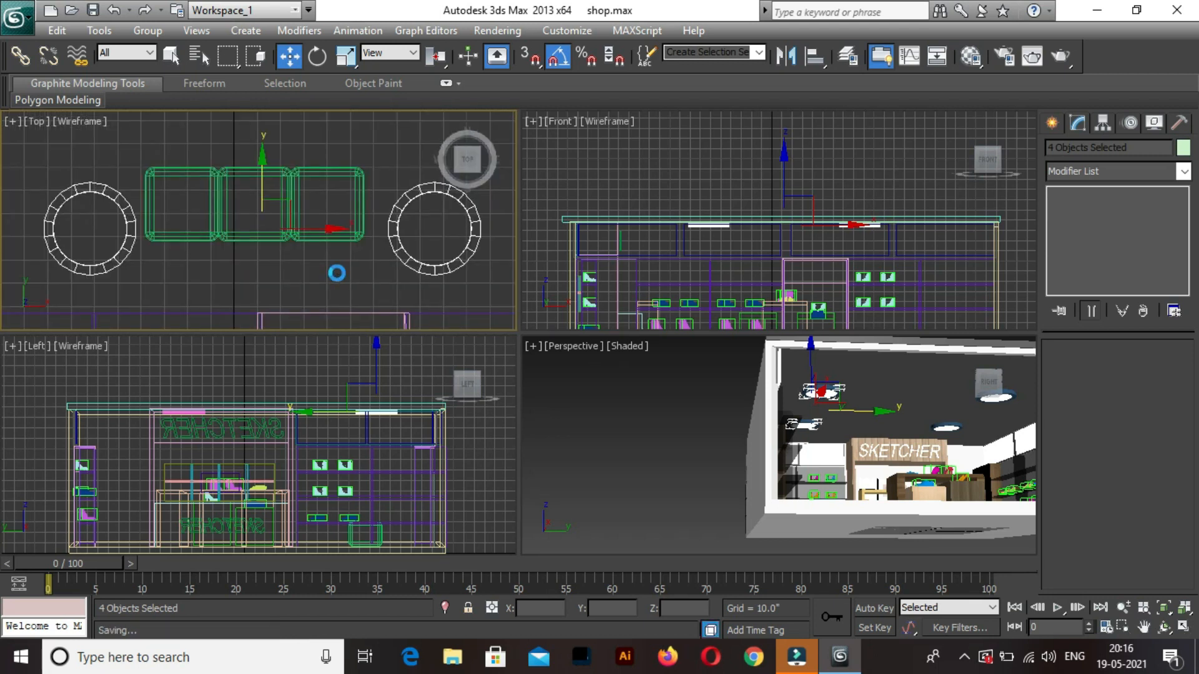
Move the copied pair of ceiling lights about 67.2" along Y, from the bench toward the display table.
scroll(338, 276, down, 2)
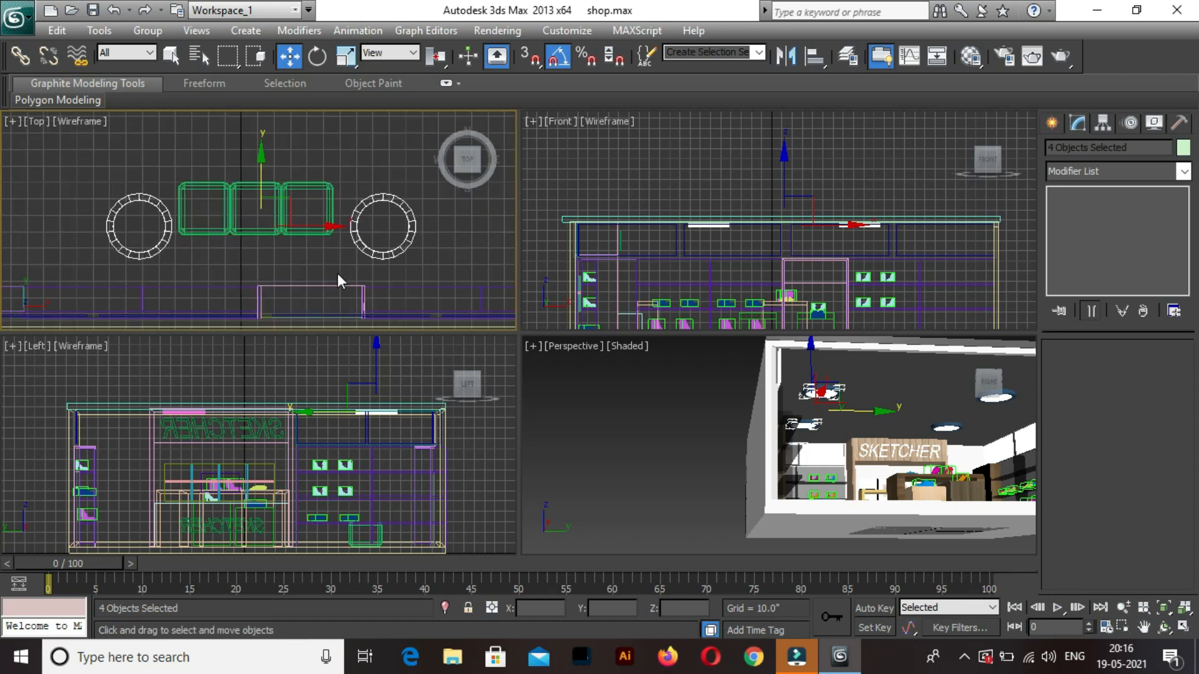
scroll(338, 273, down, 1)
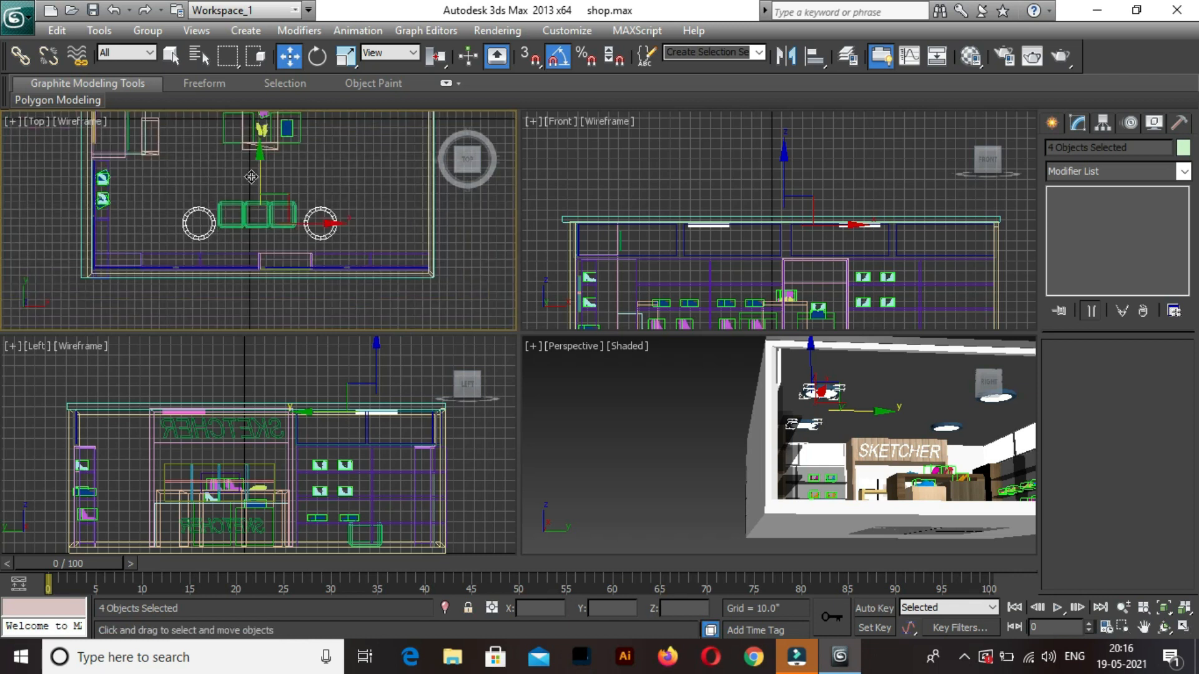
drag(261, 173, 261, 115)
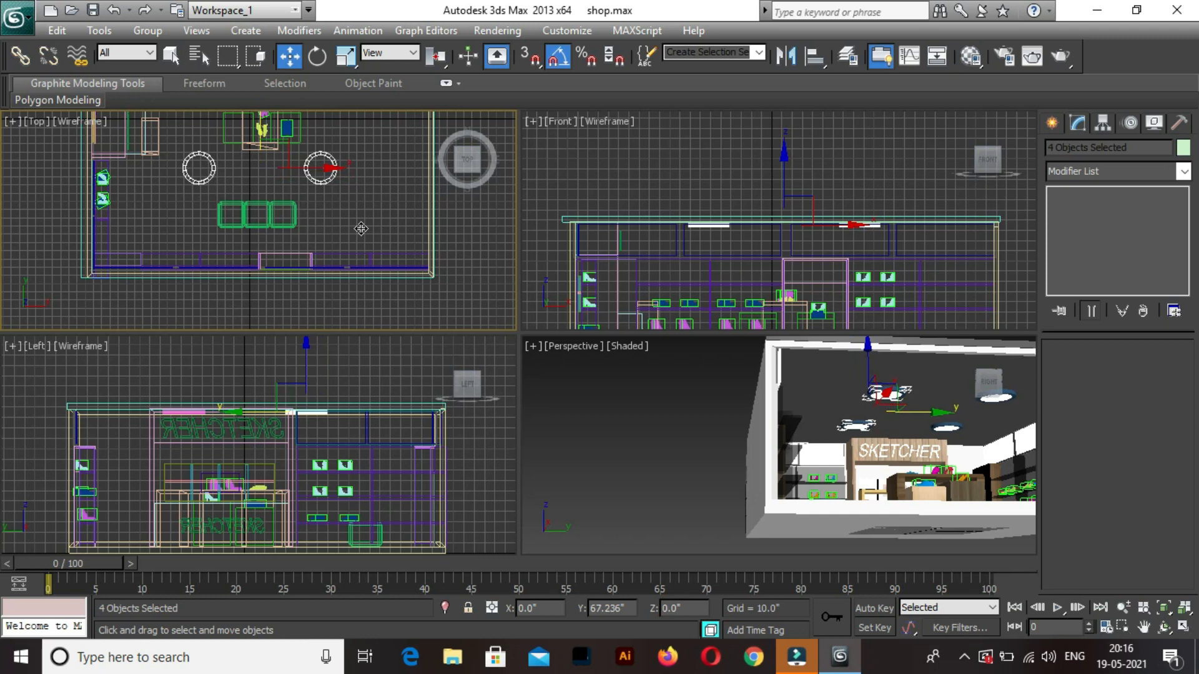
middle_drag(362, 215, 361, 248)
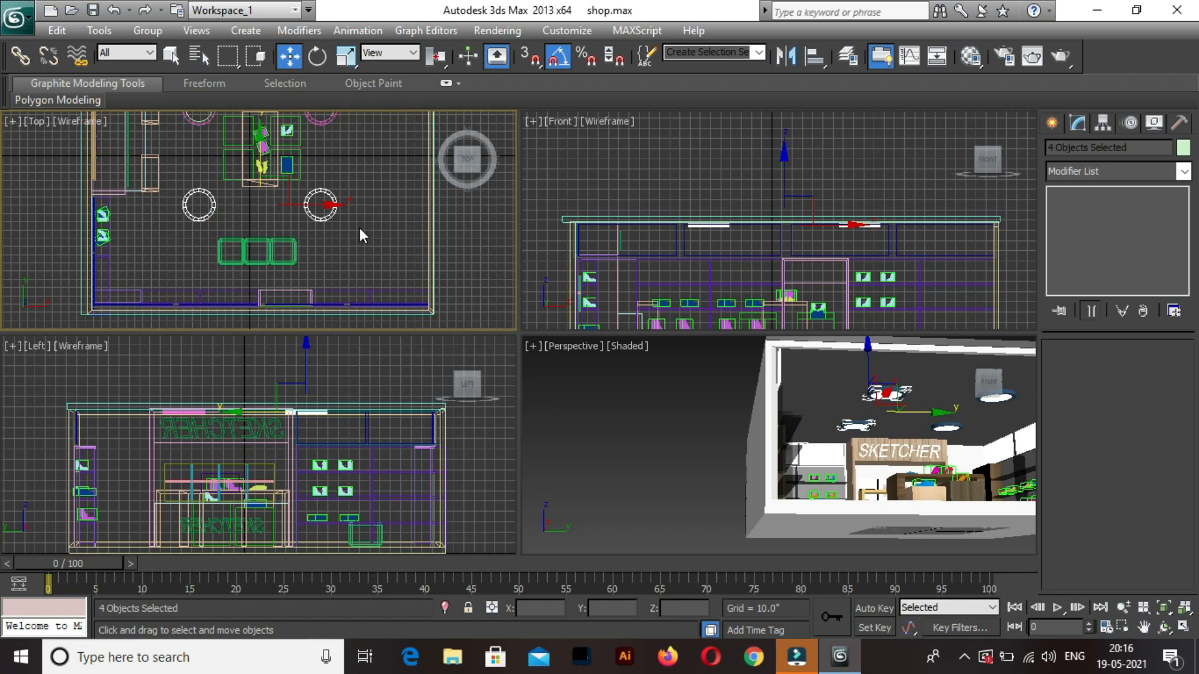
Maximize the Top viewport, clear the selection and frame the scene.
middle_drag(1077, 619, 1155, 608)
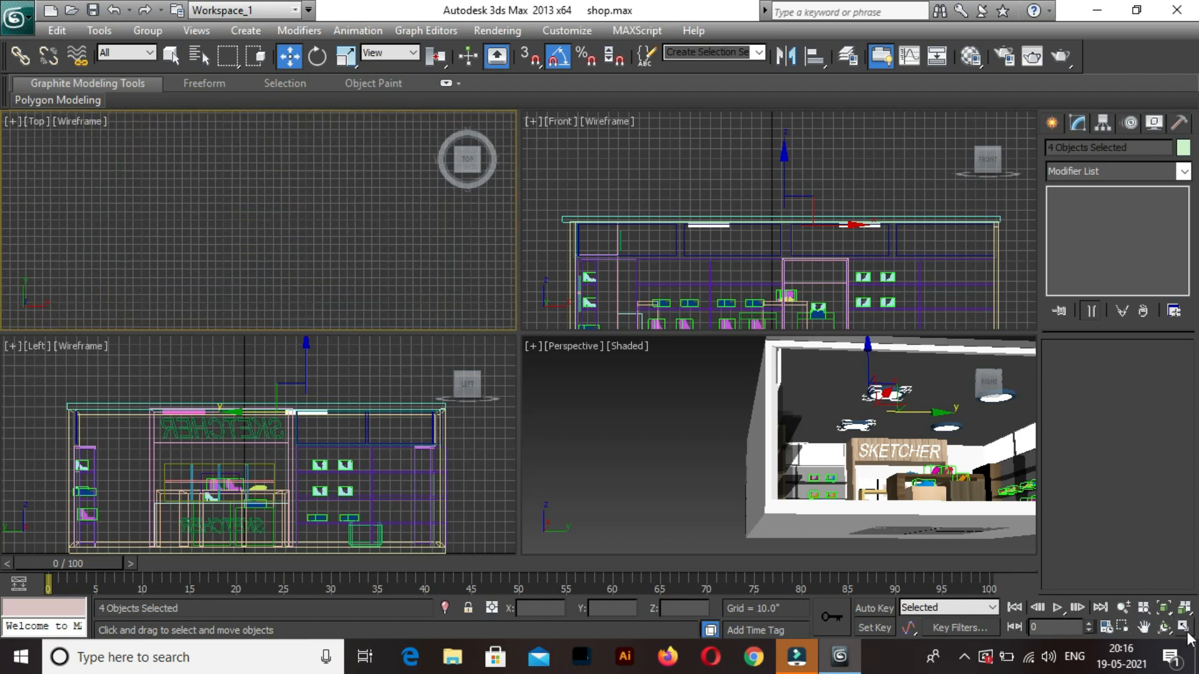
click(1184, 627)
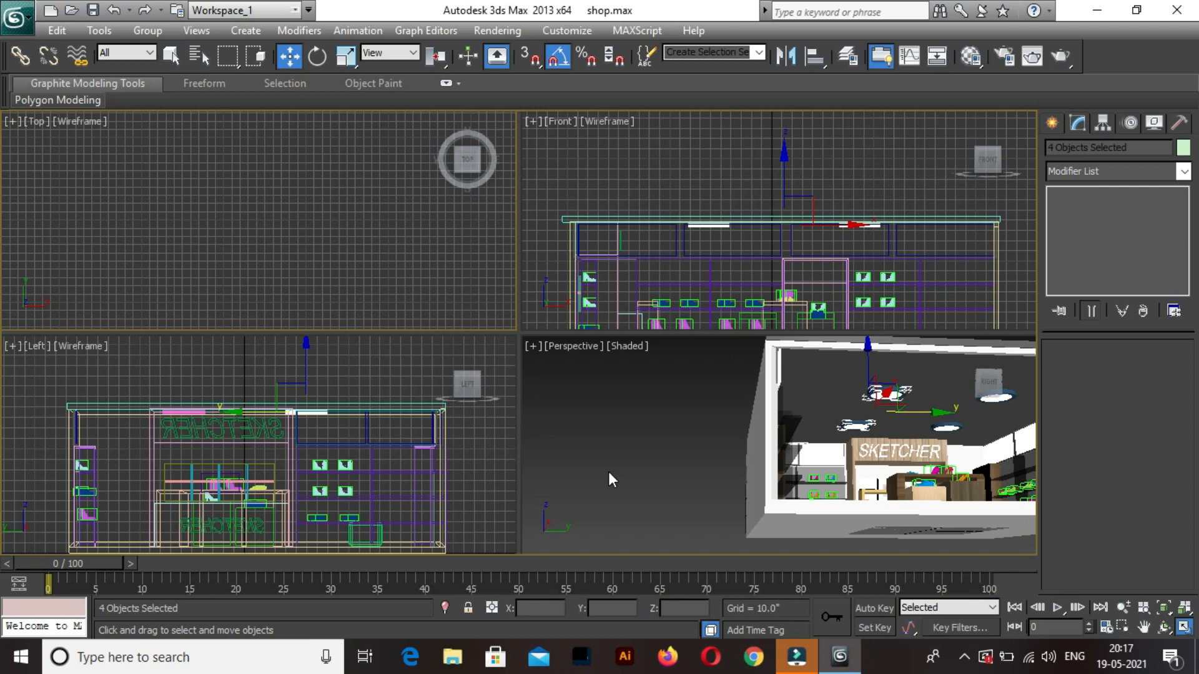
key(alt+w)
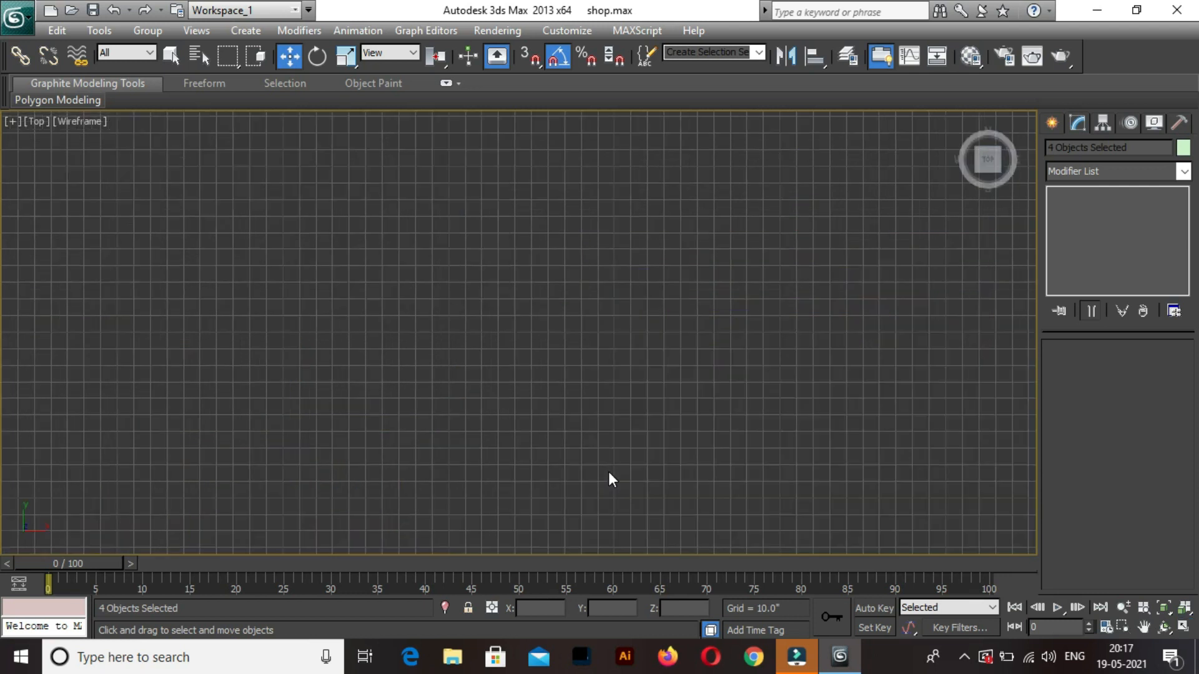
click(606, 452)
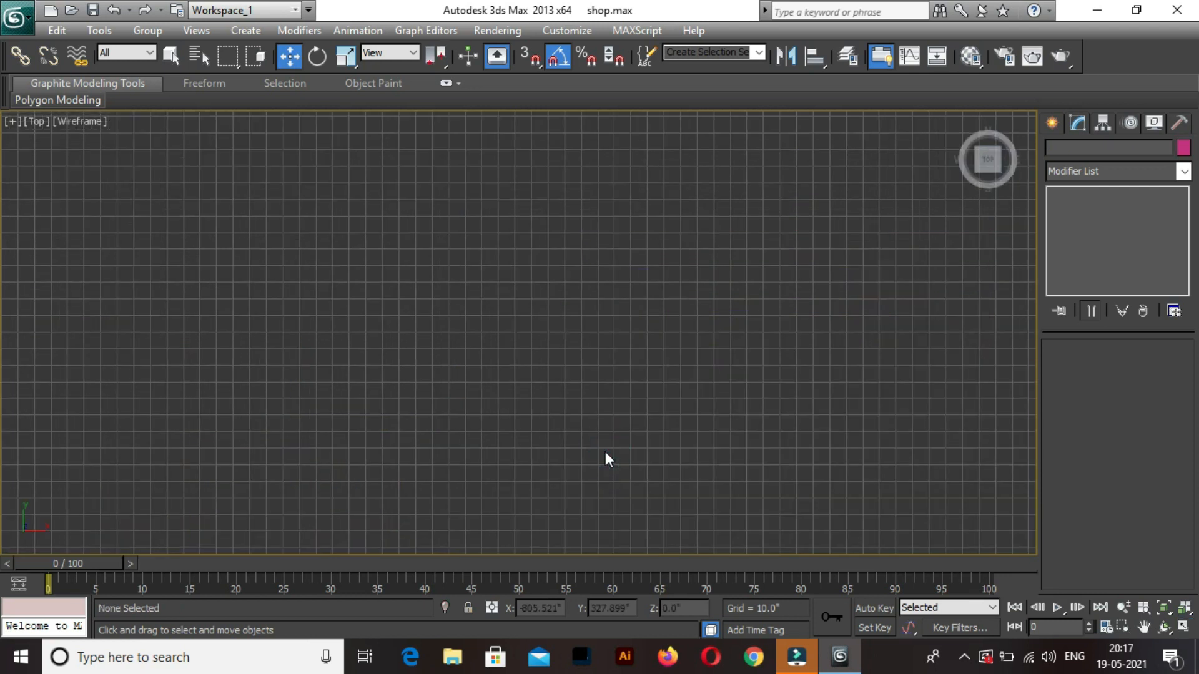
key(z)
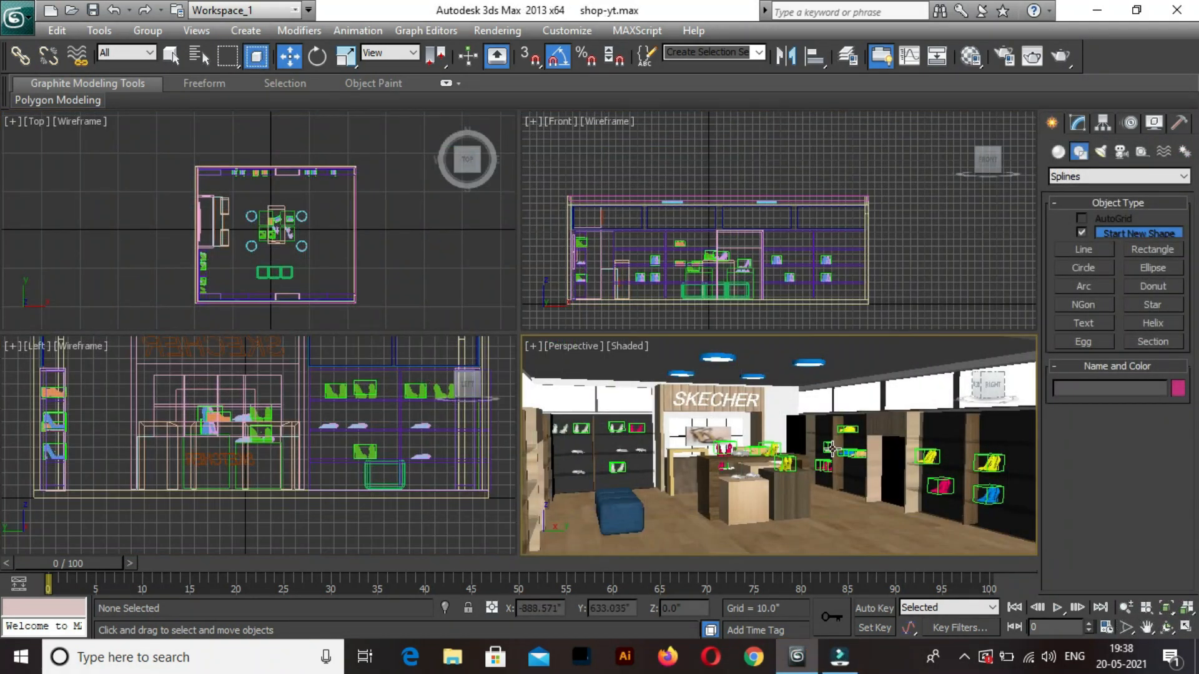
Examine the ceiling lights in perspective and the shop's counter and display layout from above.
middle_drag(886, 471, 921, 458)
middle_drag(847, 441, 843, 499)
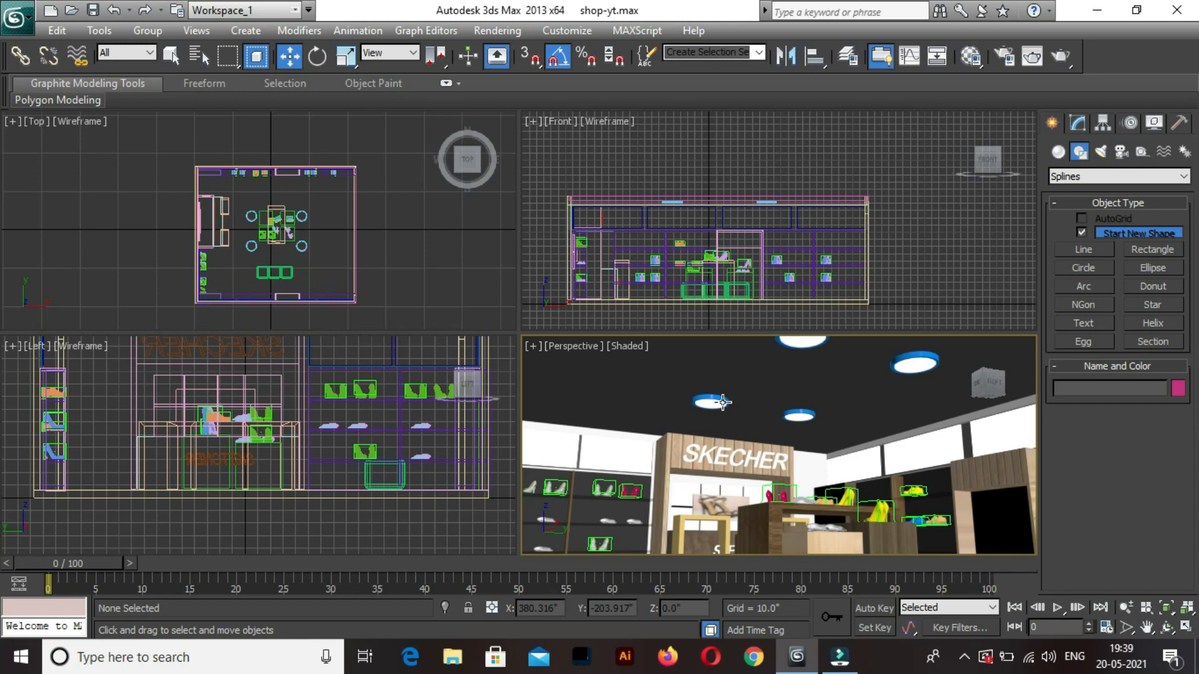
middle_drag(405, 225, 632, 384)
middle_drag(274, 233, 325, 173)
scroll(326, 241, down, 4)
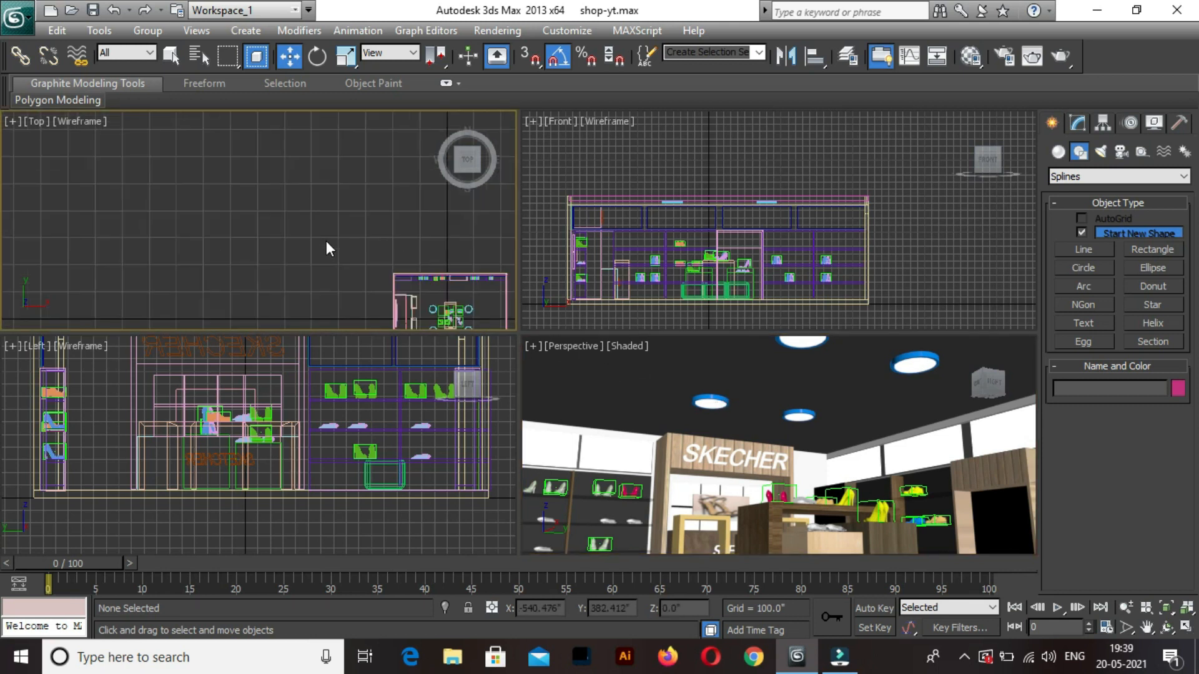
middle_drag(383, 284, 339, 250)
scroll(281, 225, up, 5)
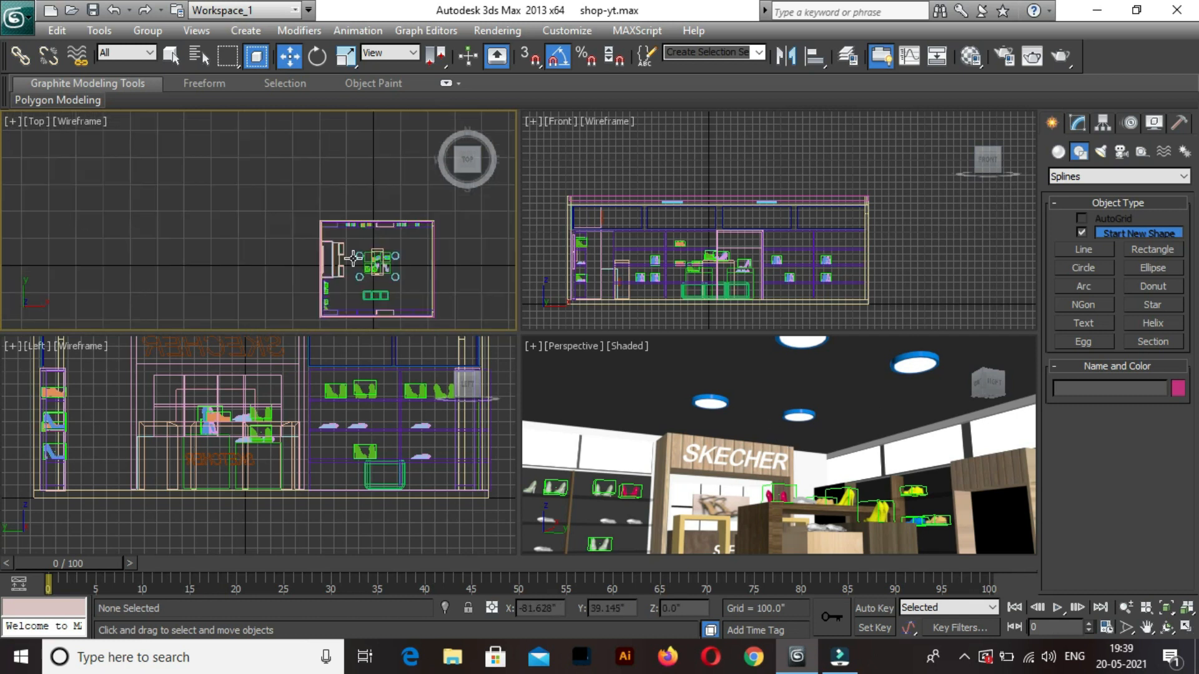
middle_drag(182, 186, 165, 178)
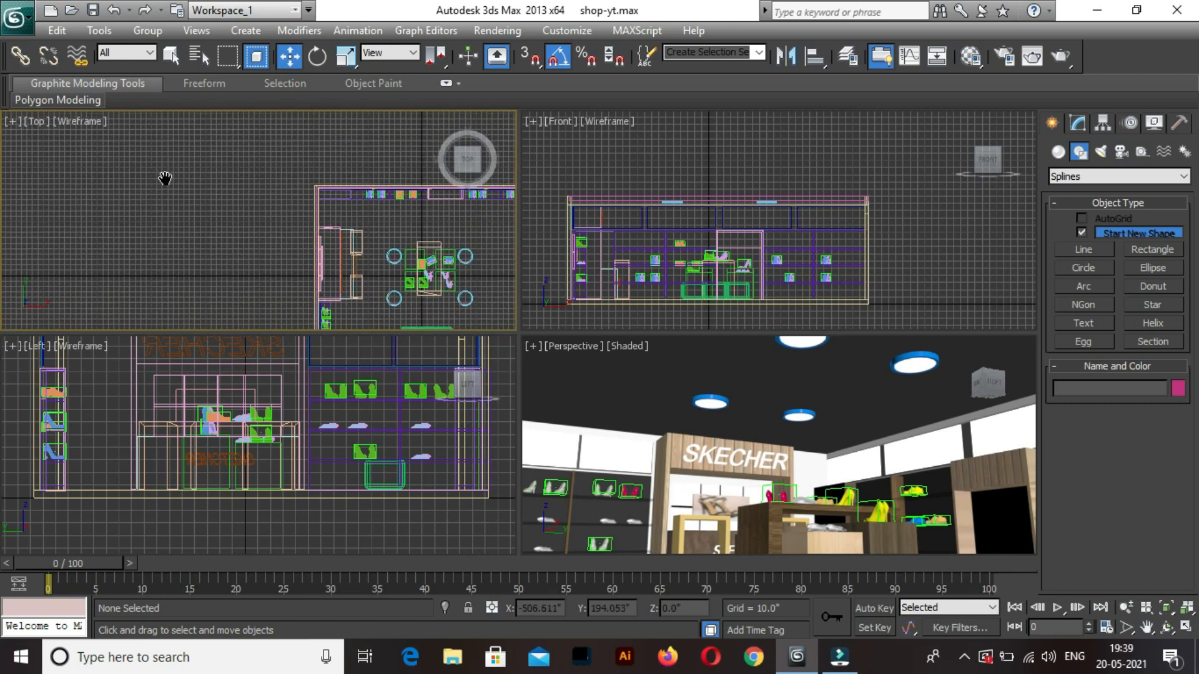
middle_drag(379, 250, 362, 228)
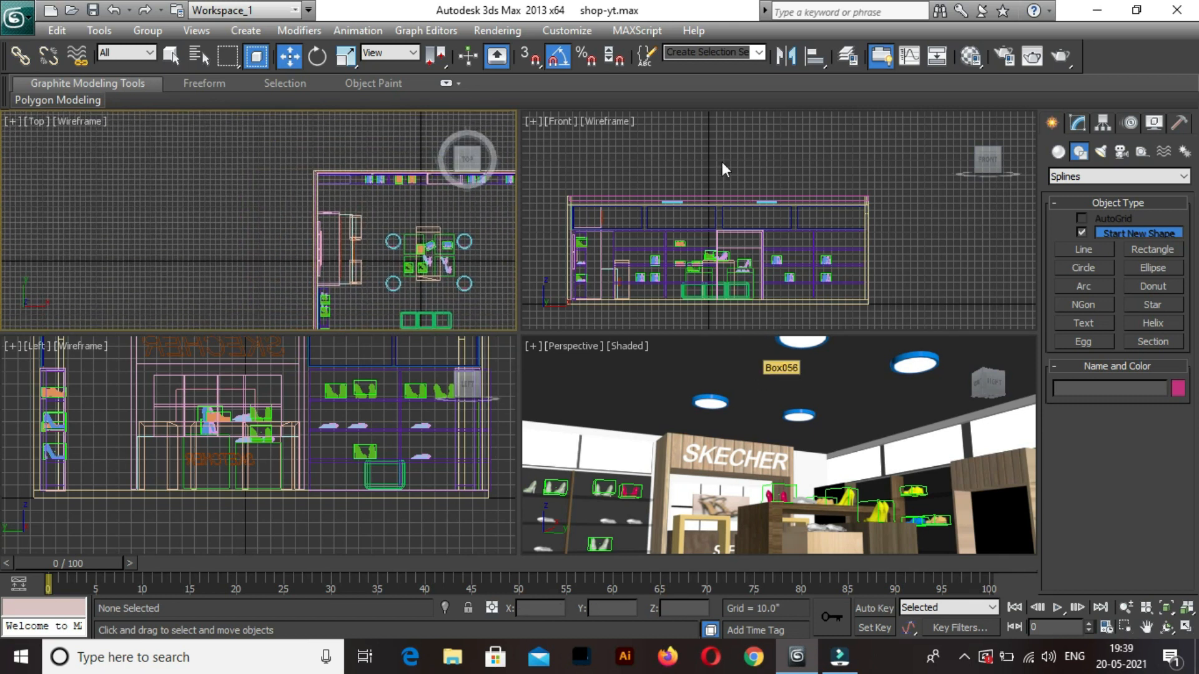
Switch region selection from window to crossing mode.
scroll(701, 186, up, 2)
click(256, 56)
scroll(721, 183, up, 2)
scroll(749, 212, up, 3)
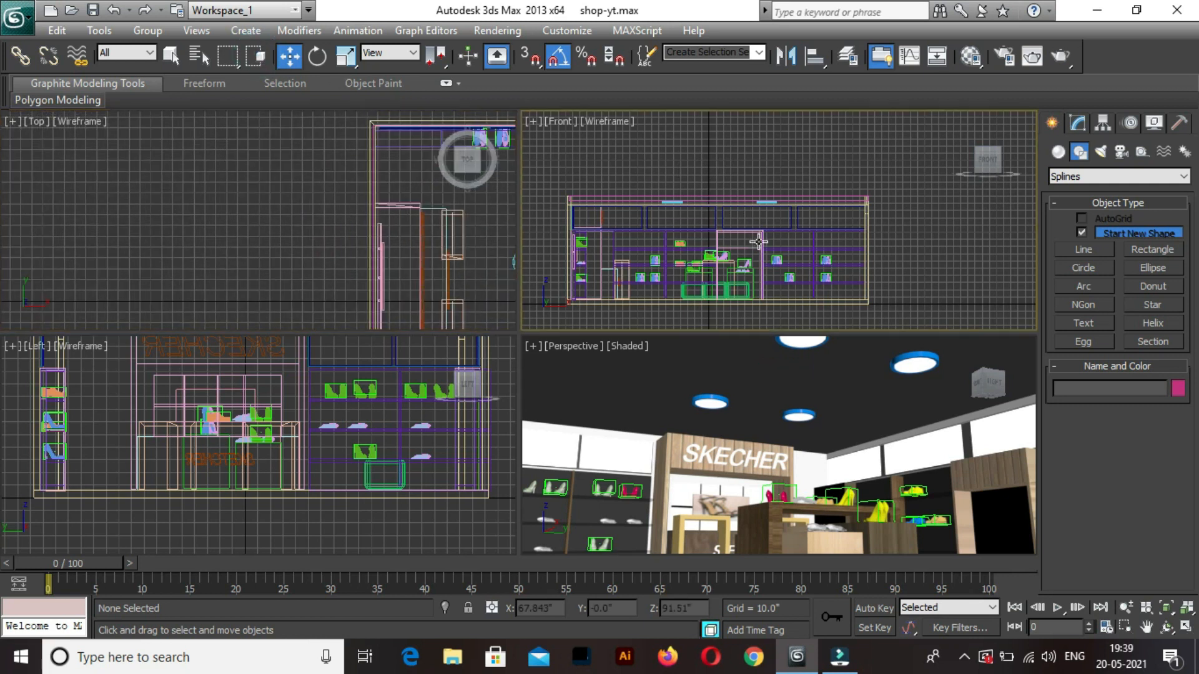
Examine the shop's front elevation, from the doorway and shoe shelves to the ceiling lights and outer walls.
scroll(782, 285, up, 2)
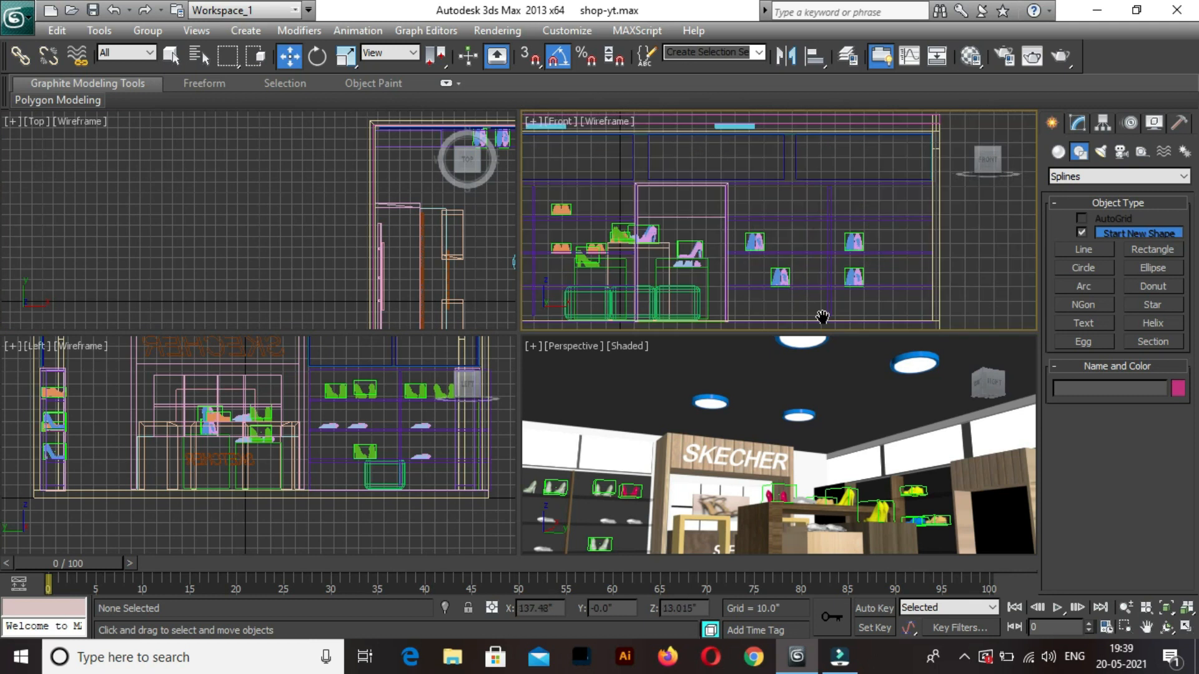
middle_drag(782, 285, 785, 217)
middle_drag(850, 293, 725, 165)
middle_drag(883, 317, 849, 243)
scroll(748, 204, down, 2)
middle_drag(748, 204, 835, 313)
middle_drag(804, 226, 779, 210)
scroll(823, 219, down, 2)
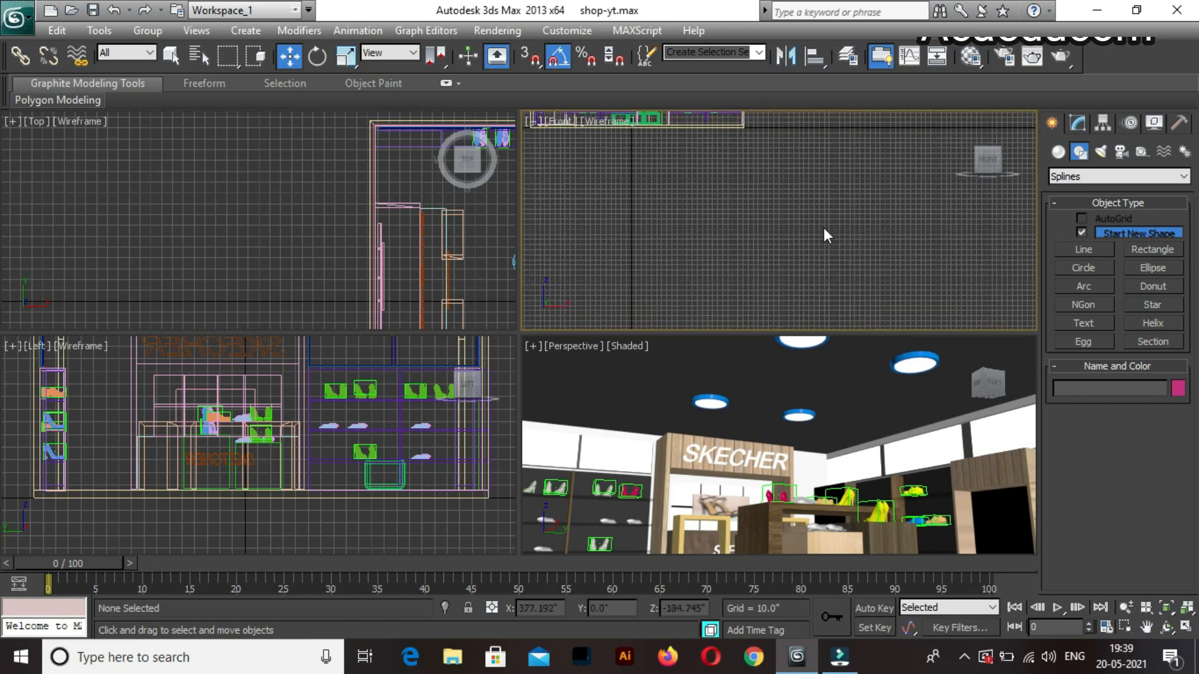
scroll(824, 228, down, 2)
scroll(800, 222, down, 2)
scroll(754, 242, down, 2)
middle_drag(739, 182, 739, 178)
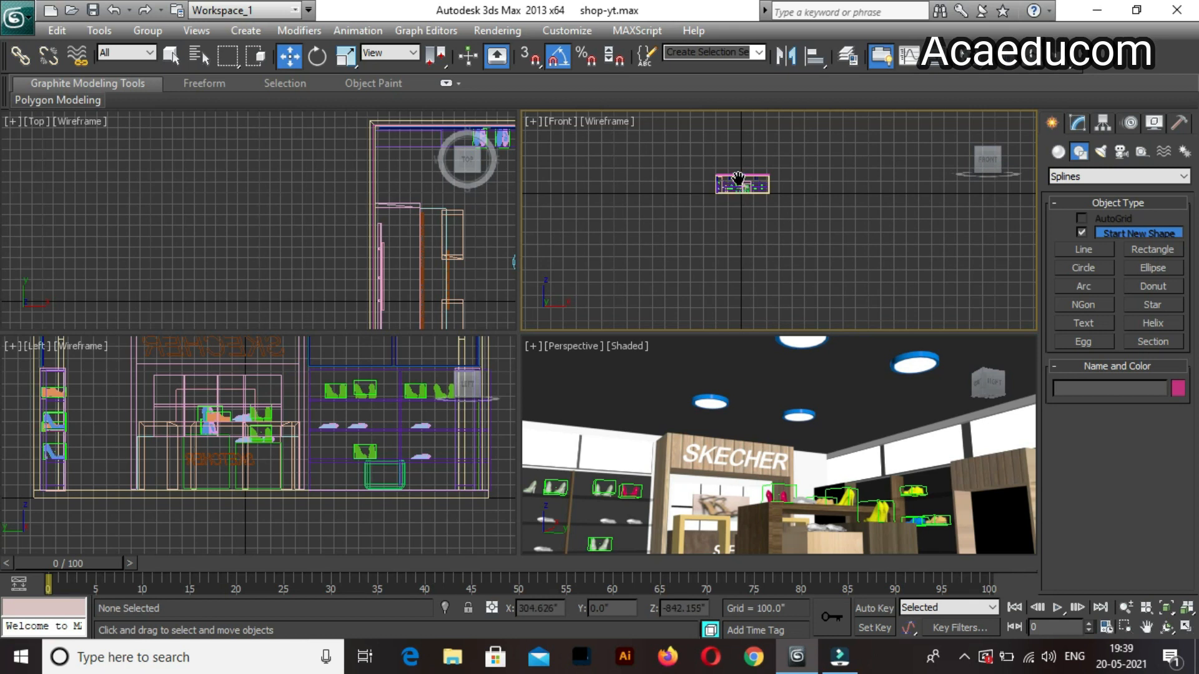
scroll(768, 224, up, 5)
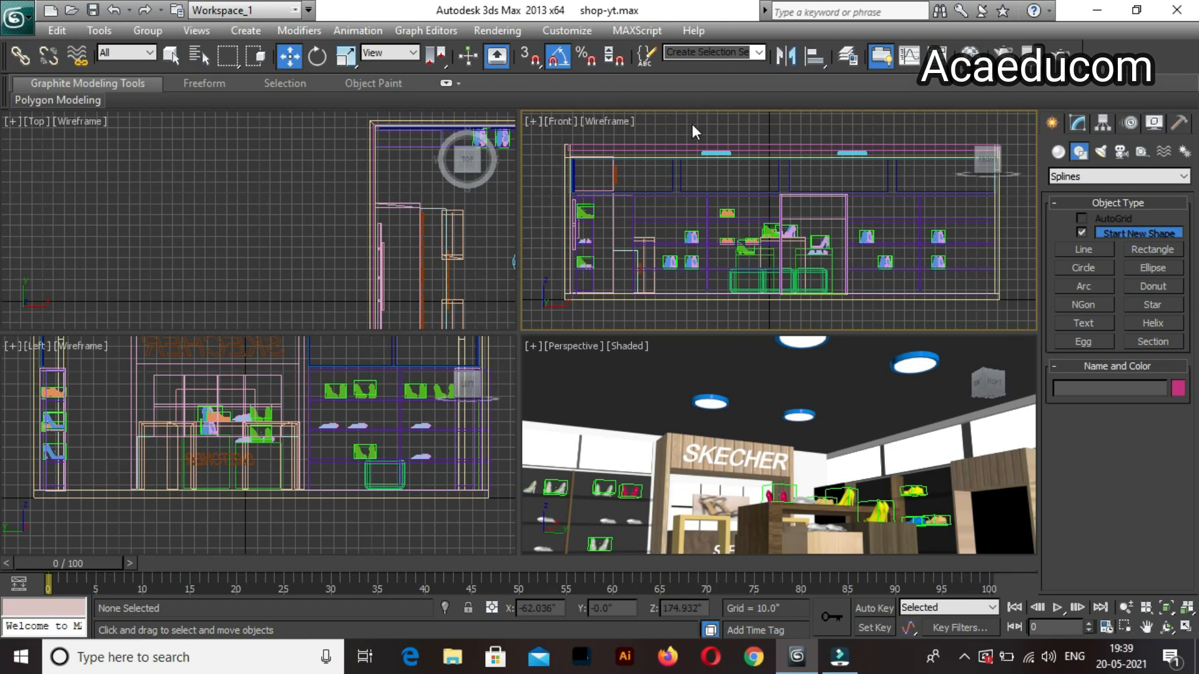
Select the ceiling slab together with the four round ceiling lights and isolate the selection.
drag(760, 163, 878, 163)
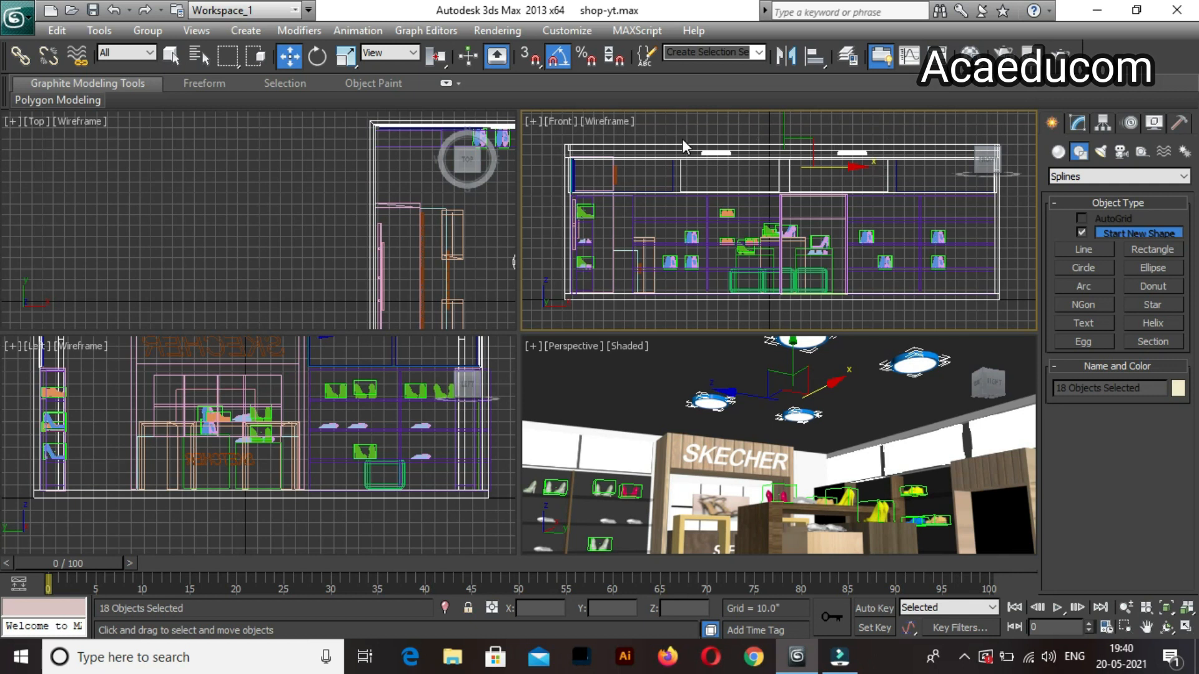
drag(702, 146, 875, 157)
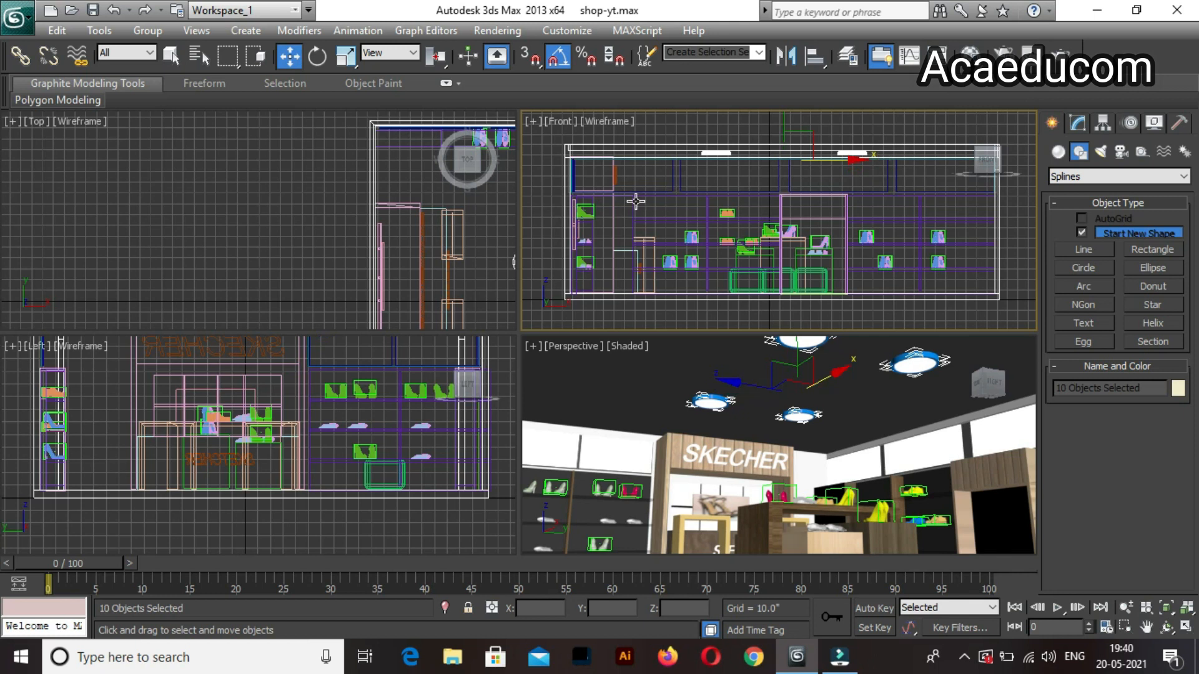
alt+click(569, 174)
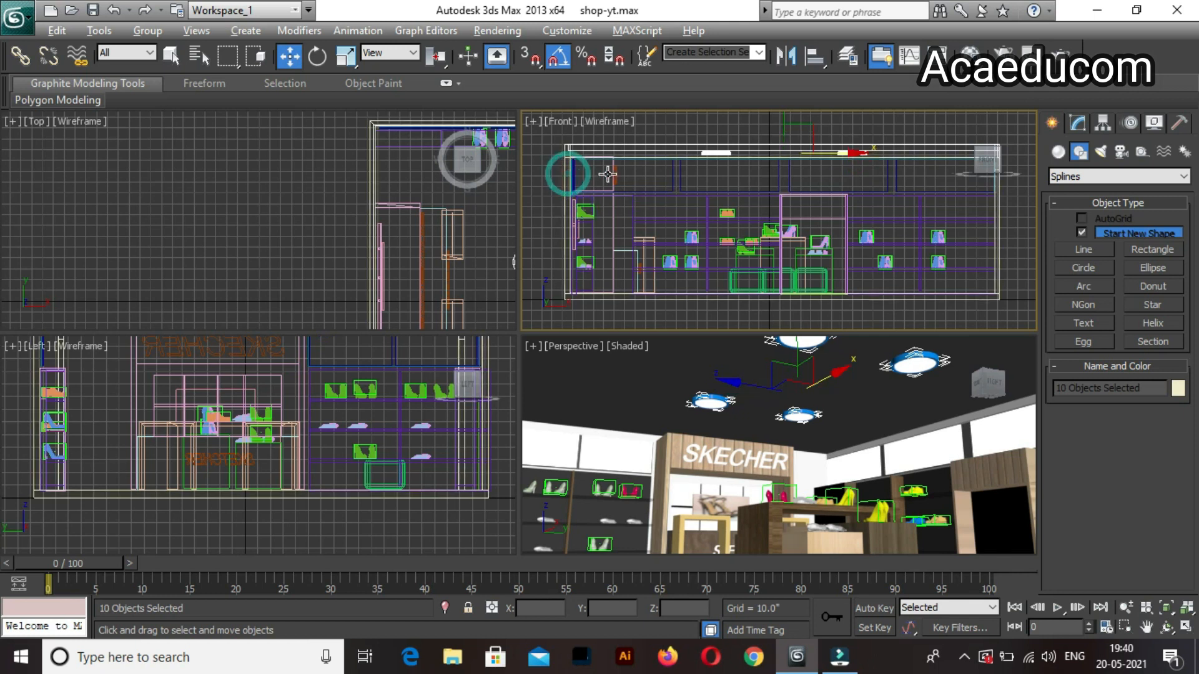
click(444, 607)
middle_click(770, 459)
alt+middle_drag(770, 459, 773, 449)
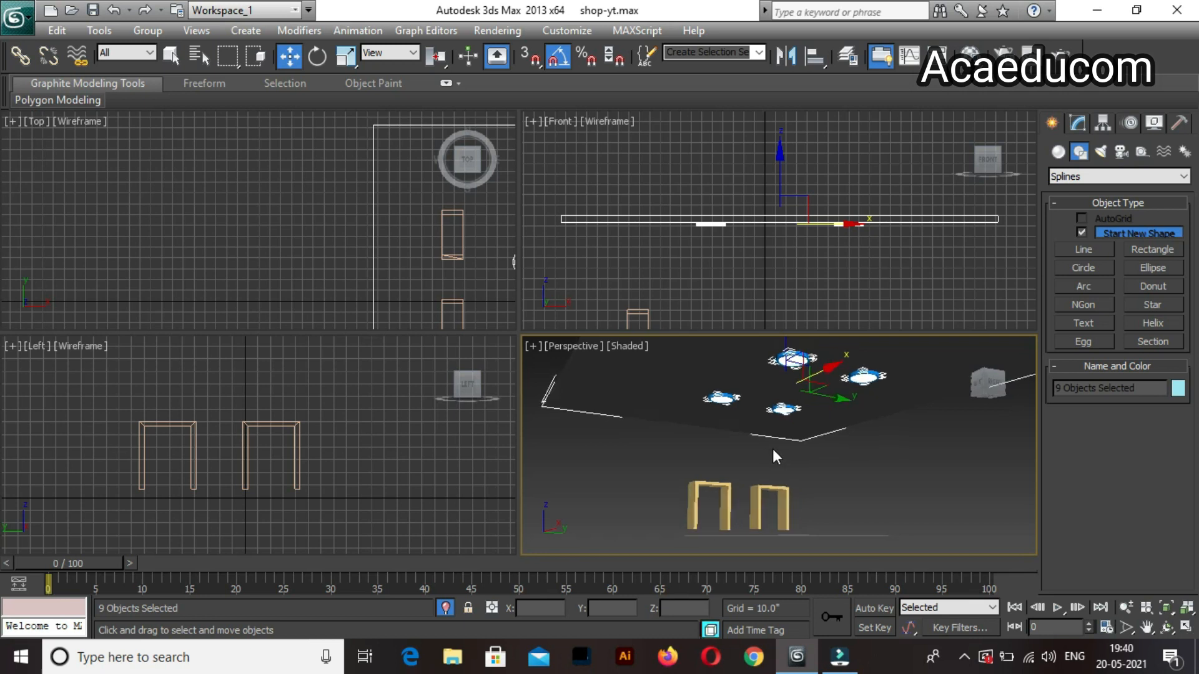
Move the rear pair of ceiling lights closer to the back wall and shift its right light toward the right wall.
middle_drag(415, 256, 283, 219)
scroll(367, 234, down, 2)
middle_drag(368, 237, 315, 210)
drag(283, 177, 426, 218)
middle_drag(417, 267, 411, 318)
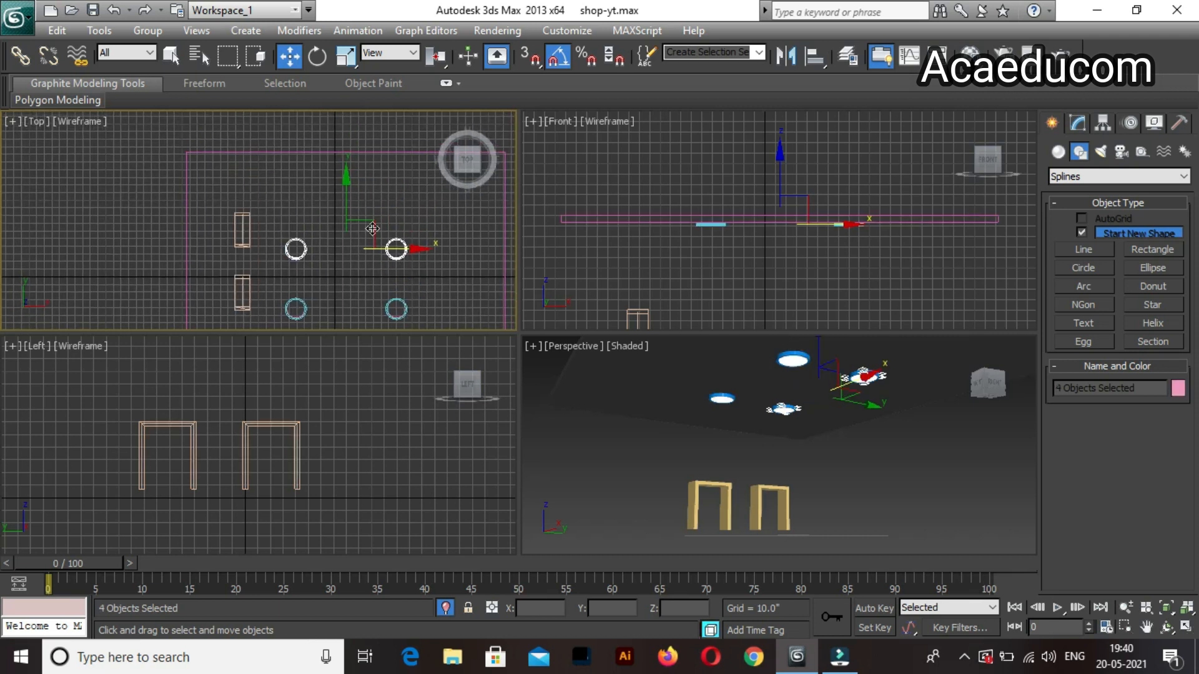
drag(347, 201, 459, 225)
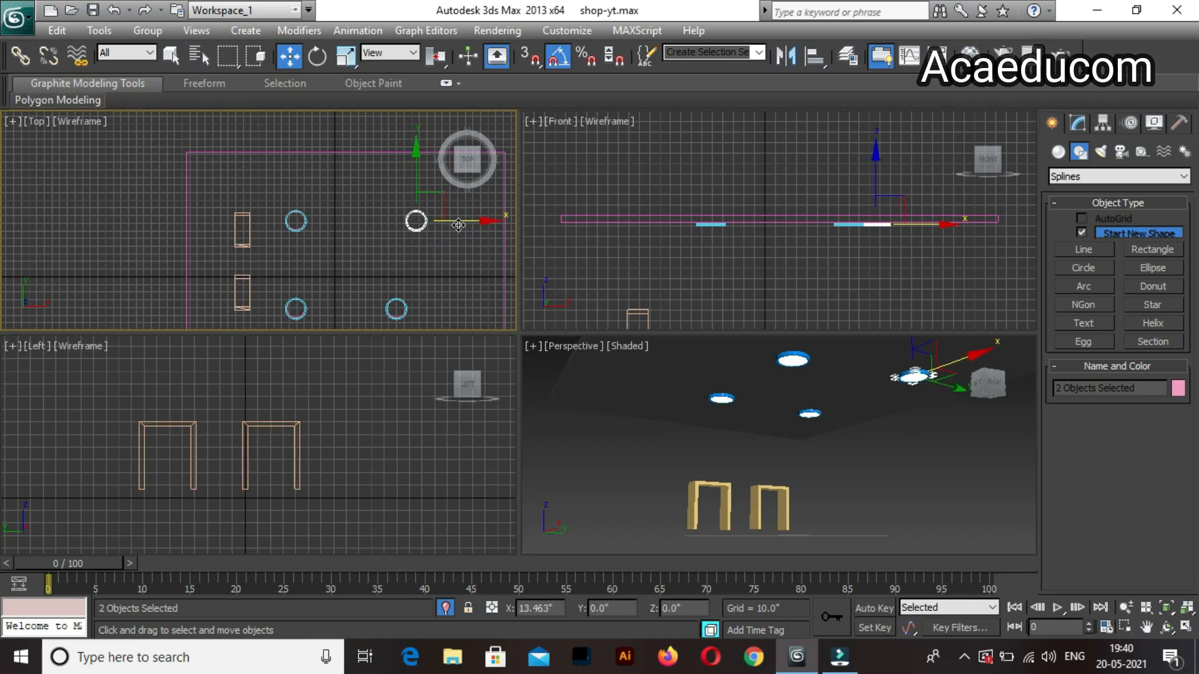
Shift the rear row's left light outward and place one copy of it midway between the two lights.
click(279, 218)
click(296, 221)
mouse_move(344, 221)
mouse_down()
mouse_move(331, 221)
mouse_move(395, 222)
mouse_up()
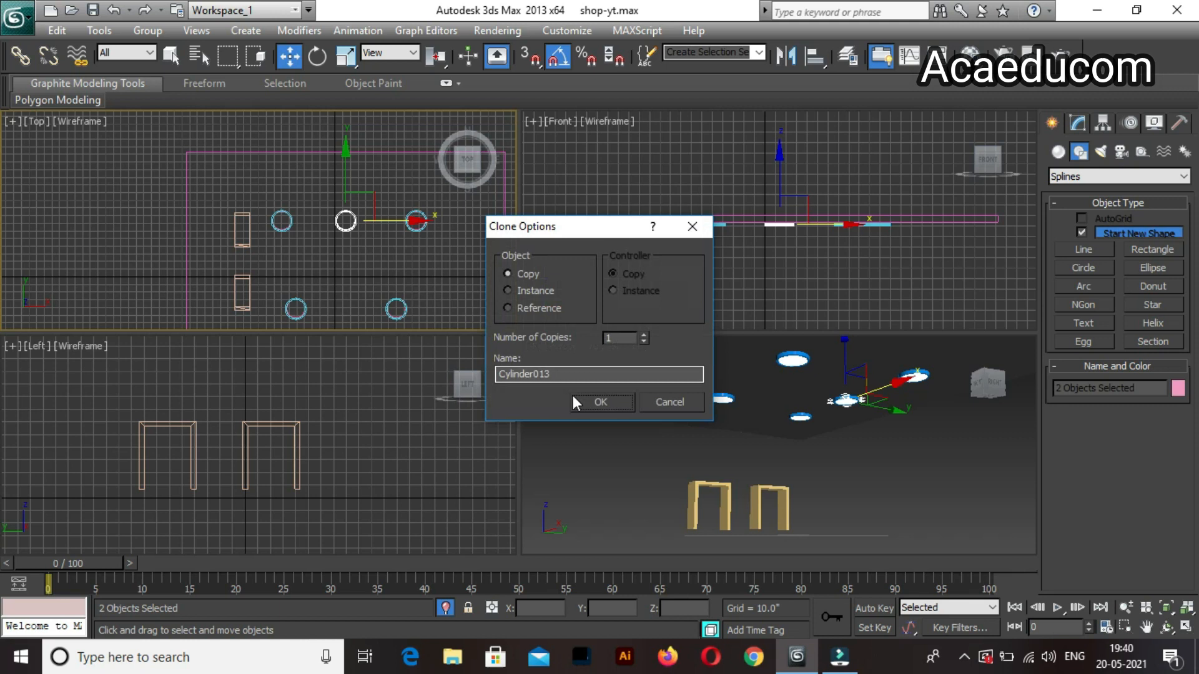
click(573, 399)
Delete the front pair of ceiling lights and nudge the rear row's middle light slightly to the right.
ctrl+drag(271, 287, 423, 323)
key(Delete)
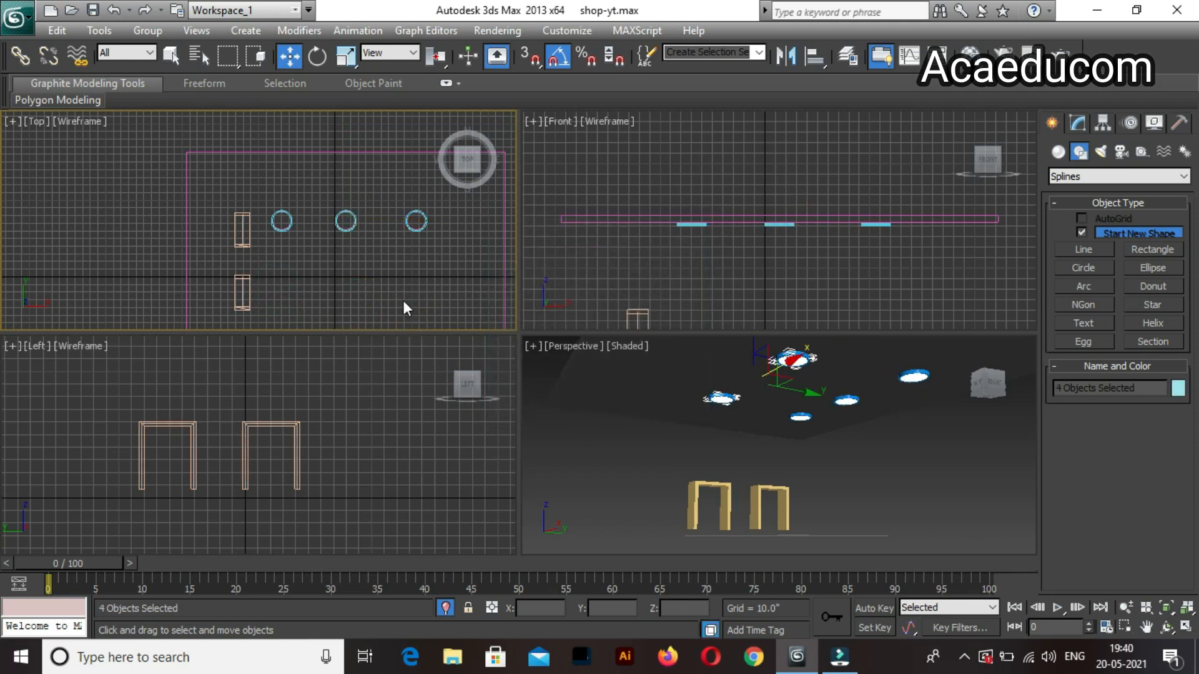
click(357, 230)
drag(375, 222, 375, 222)
Copy the row of three ceiling lights twice toward the front at equal spacing to make a 3-by-3 grid.
drag(264, 200, 437, 247)
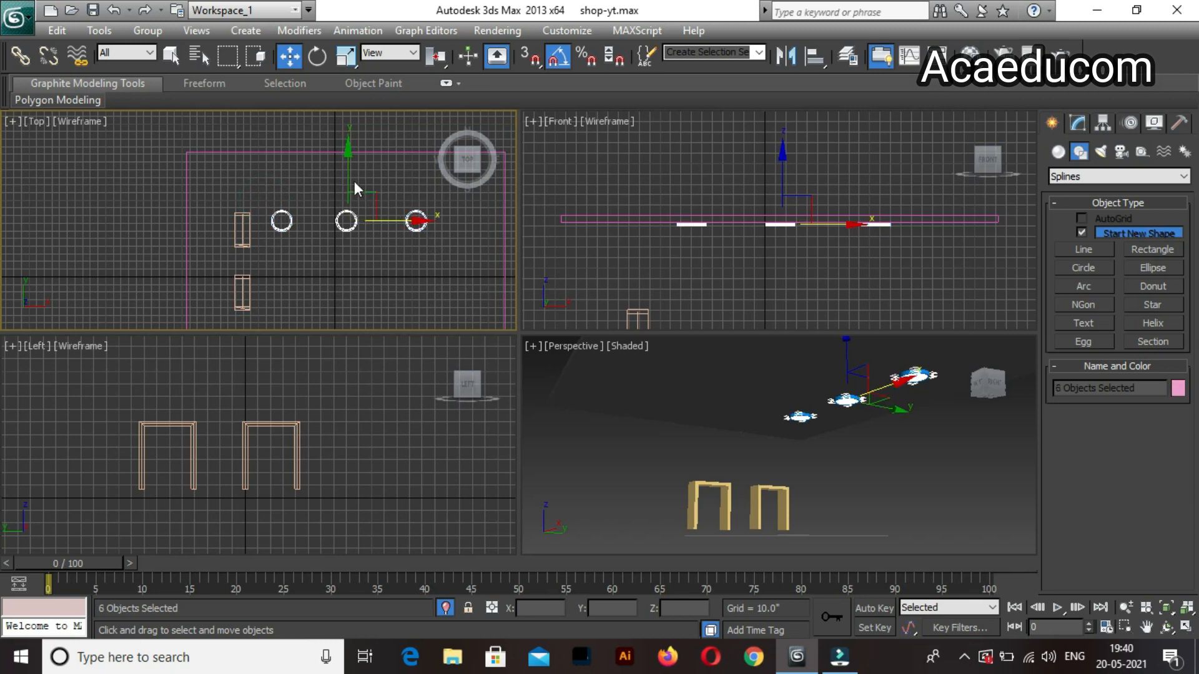
shift+drag(356, 189, 348, 229)
click(523, 293)
click(643, 335)
click(626, 404)
click(930, 463)
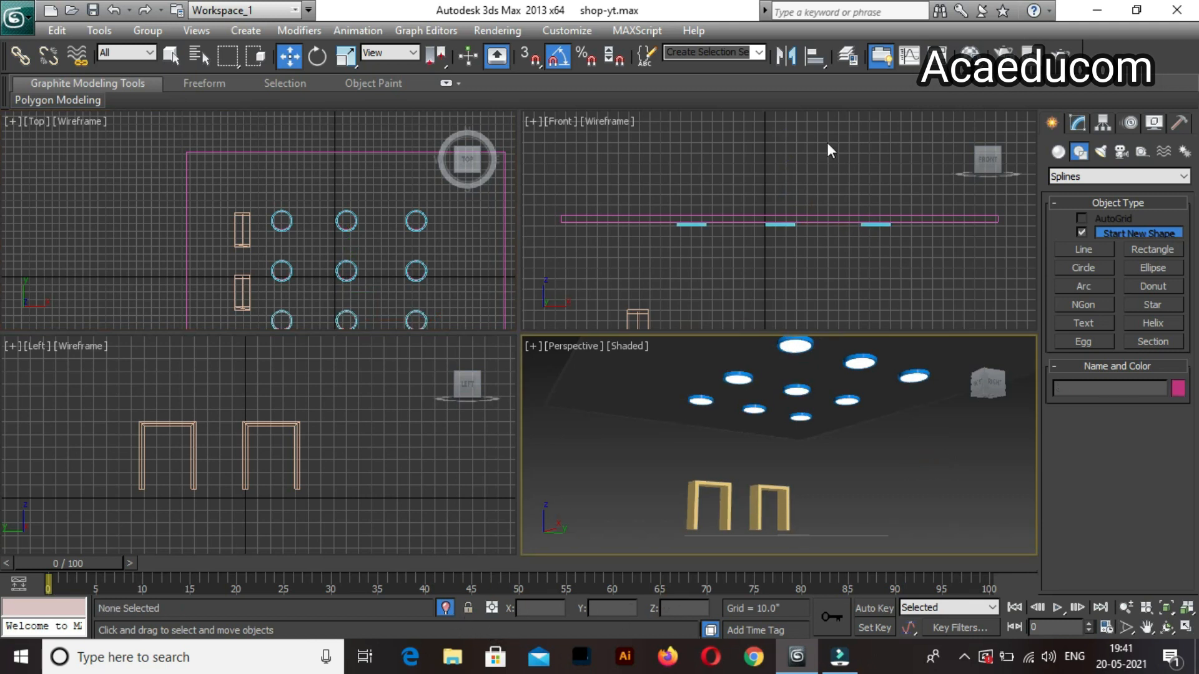
Group the ceiling slab with its nine lights under the default name and exit isolation to show the whole shop.
drag(928, 262, 663, 195)
click(148, 30)
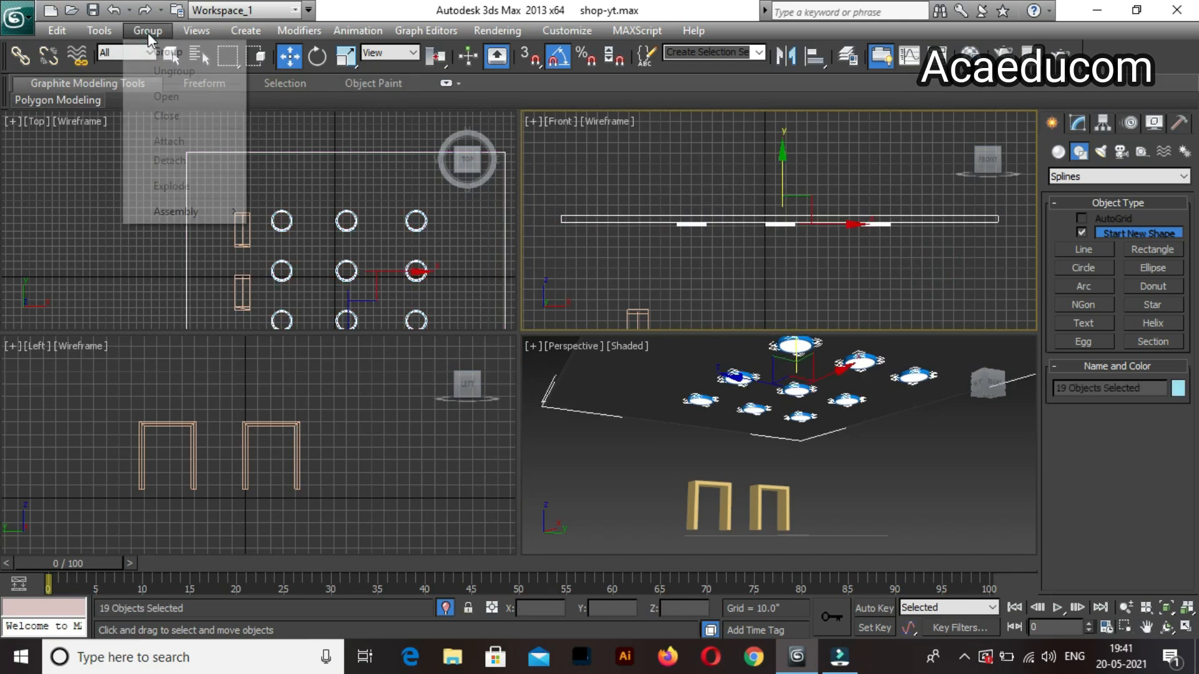
click(157, 49)
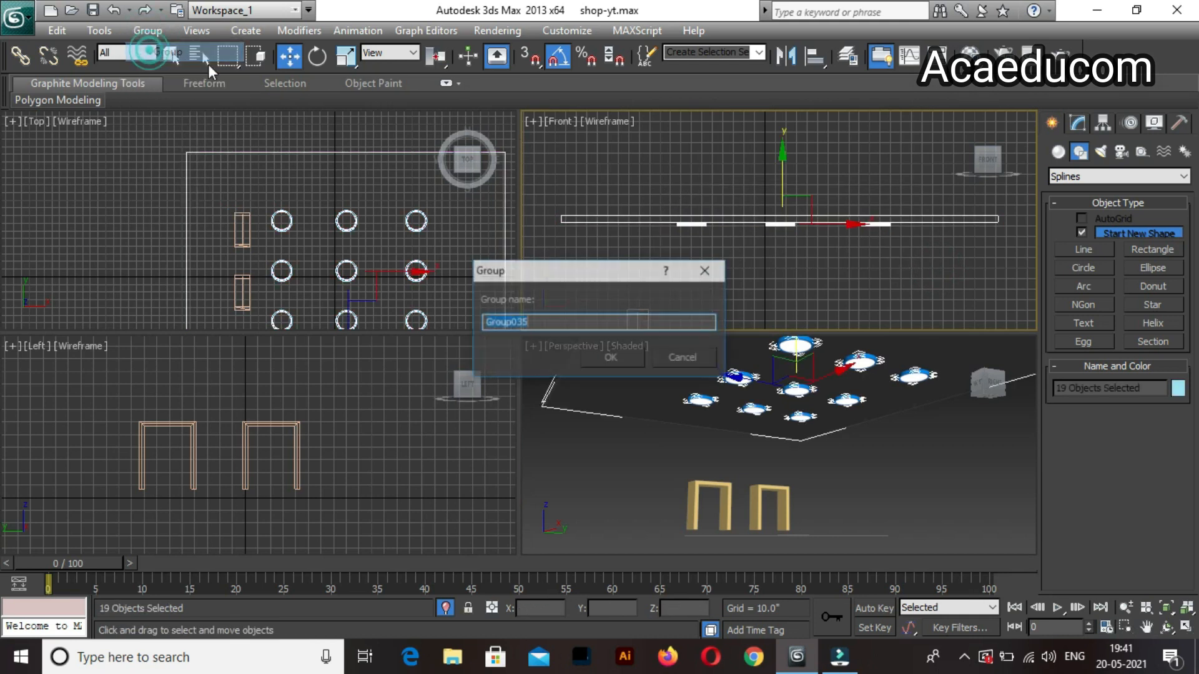
click(610, 359)
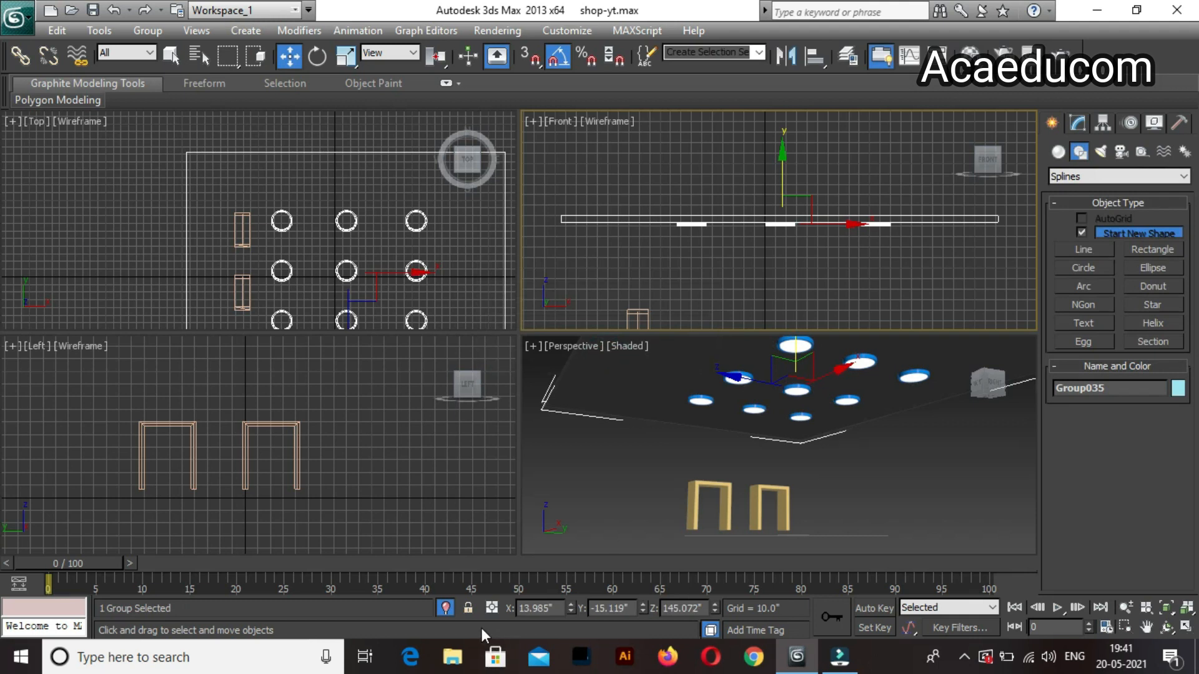
click(443, 608)
right_click(774, 503)
mouse_move(774, 503)
middle_down()
mouse_move(817, 469)
mouse_move(782, 519)
middle_up()
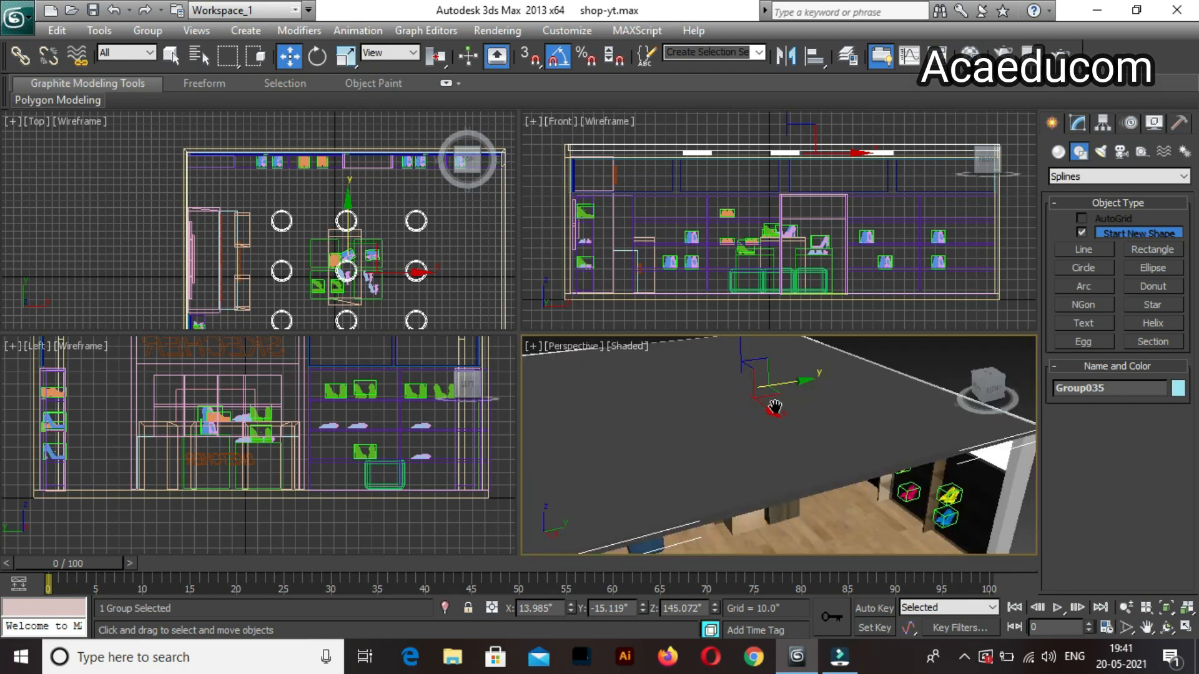
middle_drag(774, 407, 762, 491)
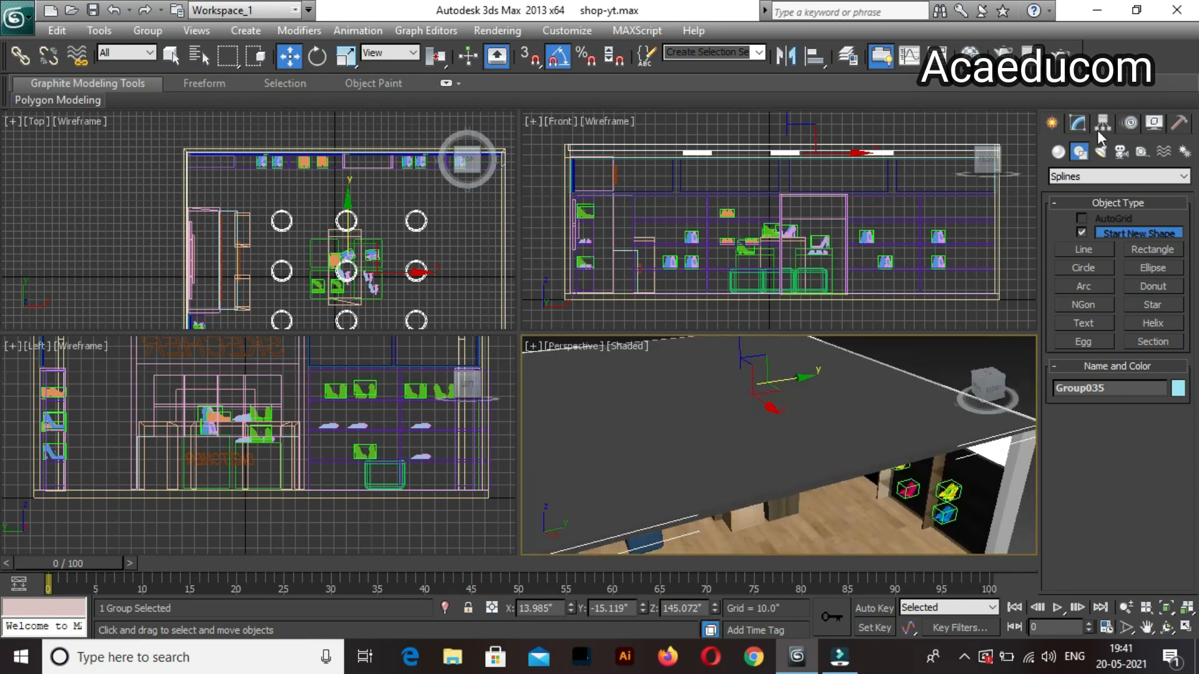
Place a VRay physical camera in the shop's front-right corner, aimed toward the display table, and show the perspective viewport through it.
click(1122, 153)
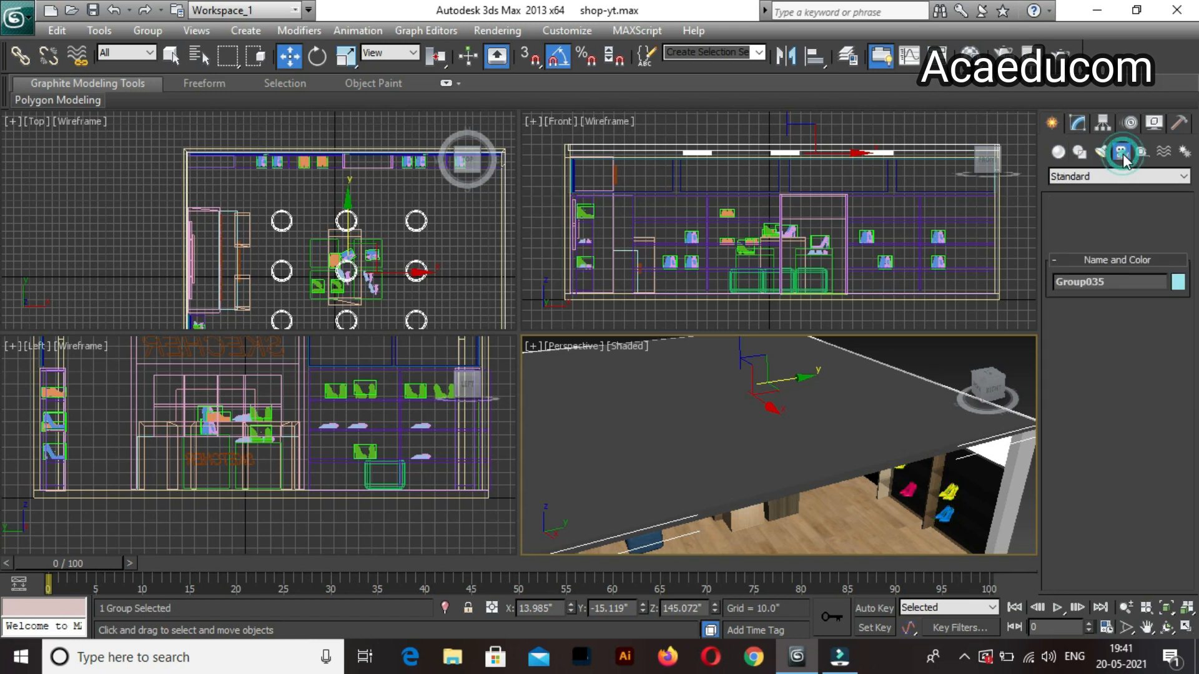
click(1069, 177)
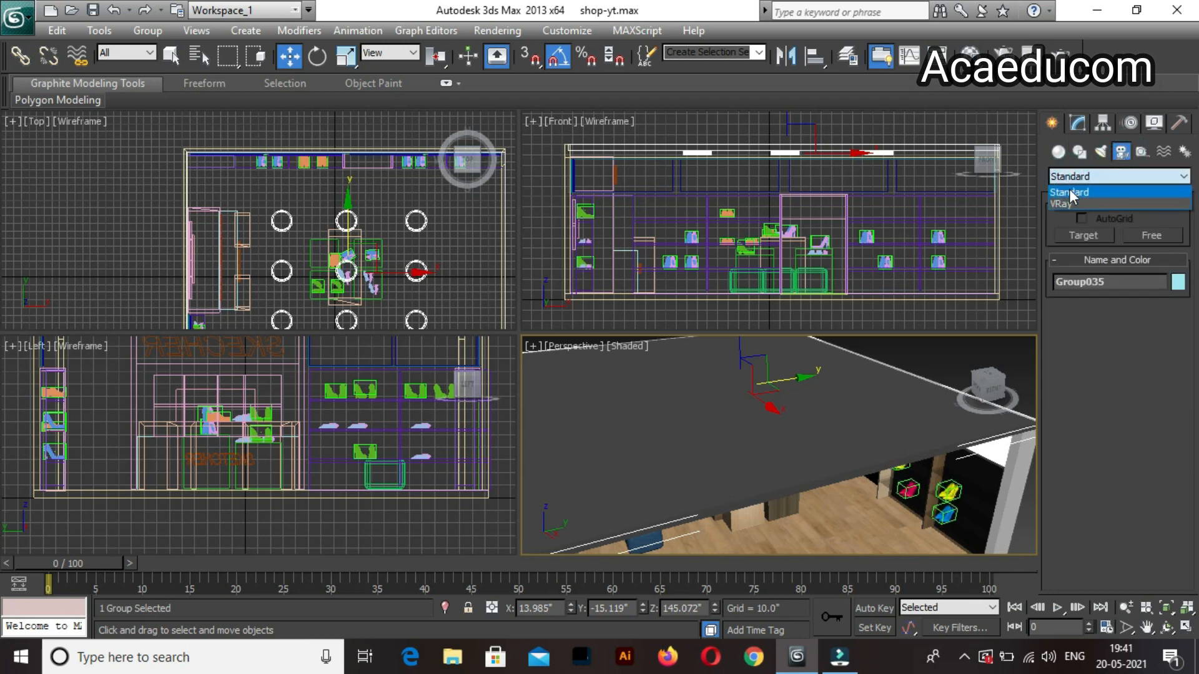
click(1067, 205)
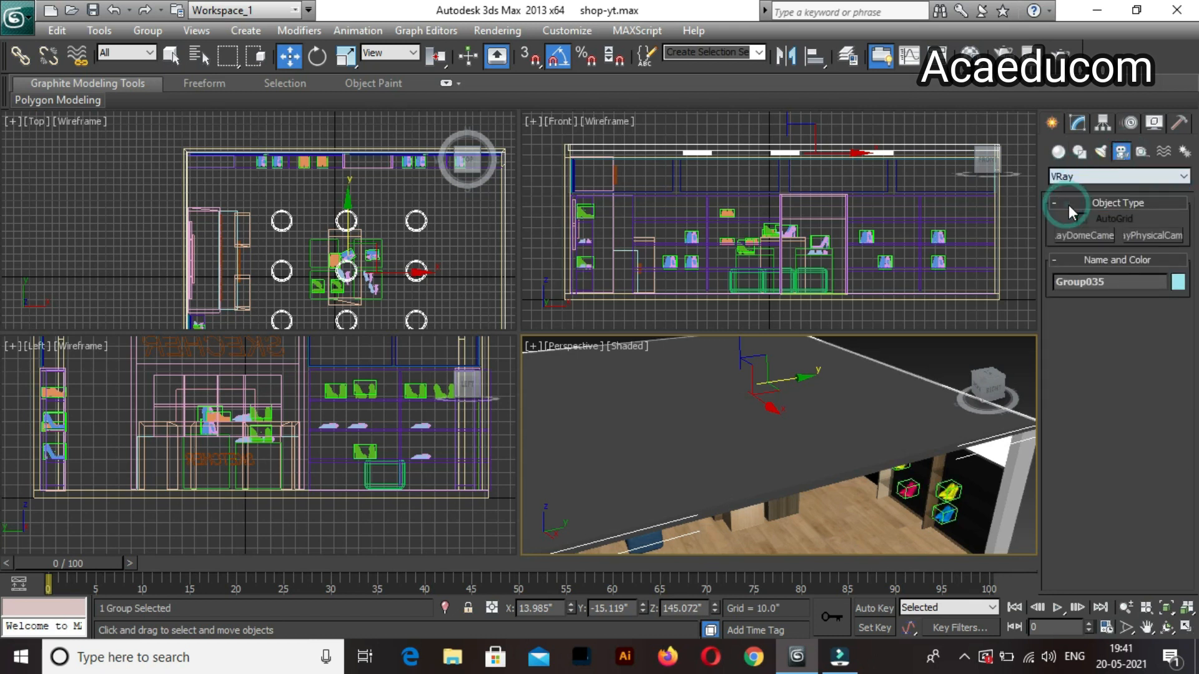
click(1156, 235)
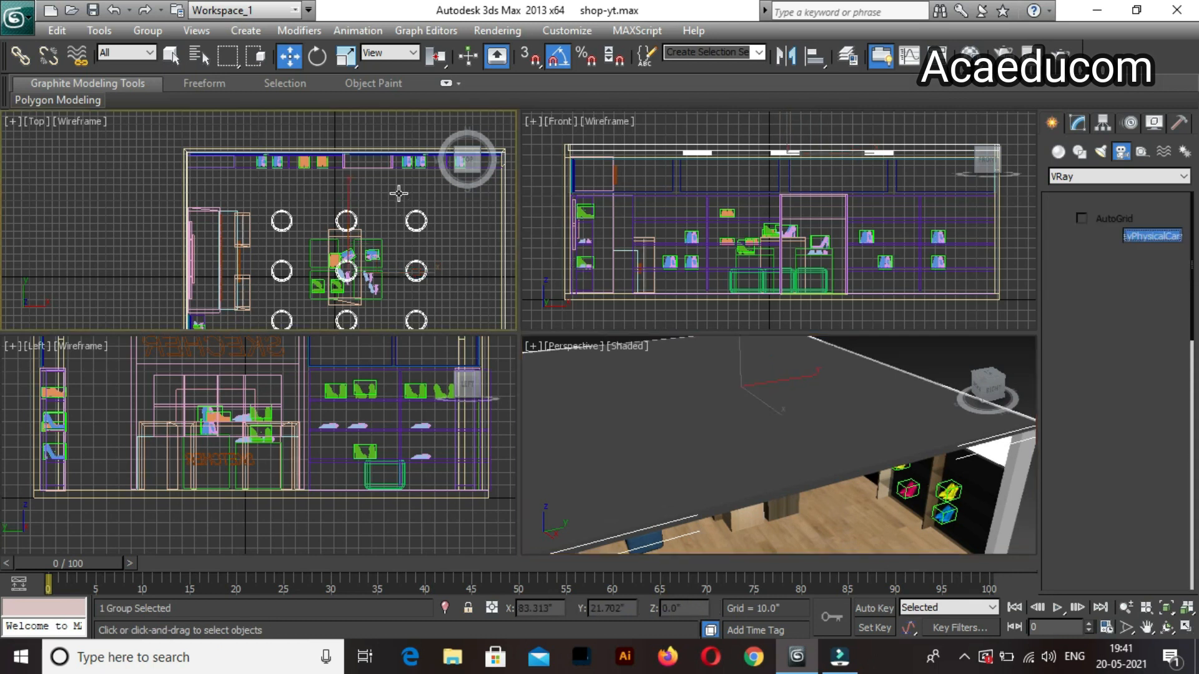
middle_drag(386, 260, 367, 165)
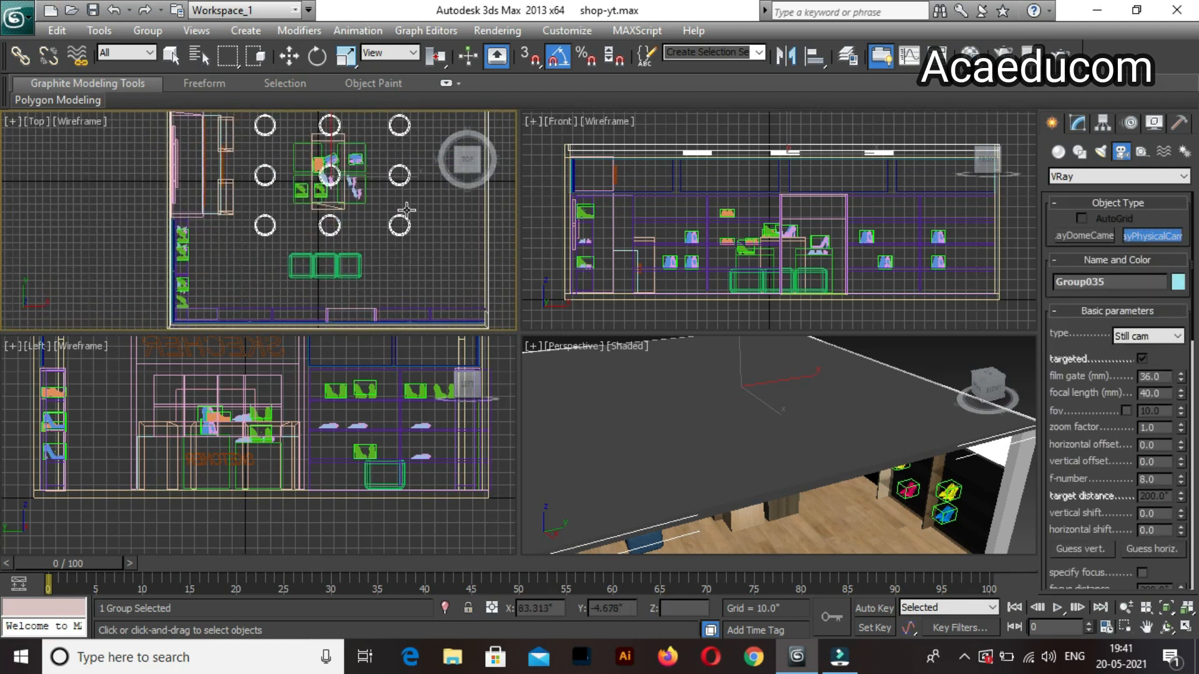
mouse_move(336, 296)
middle_down()
mouse_move(316, 287)
mouse_move(331, 288)
middle_up()
drag(397, 289, 311, 226)
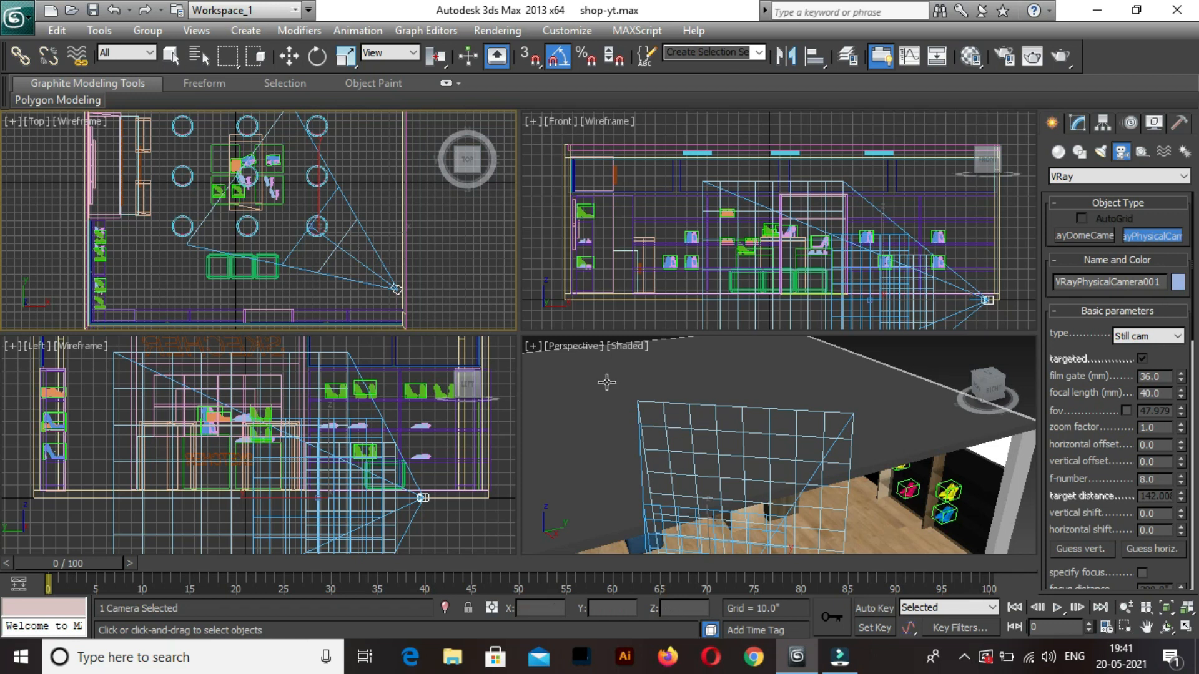
click(719, 437)
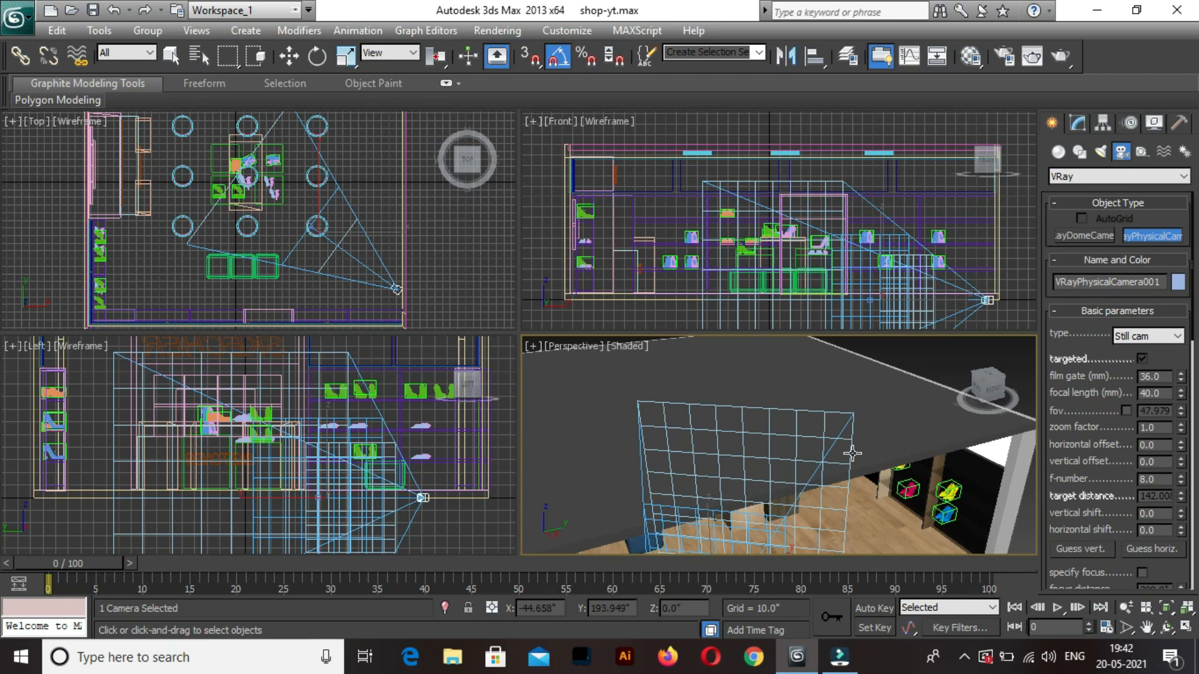
key(c)
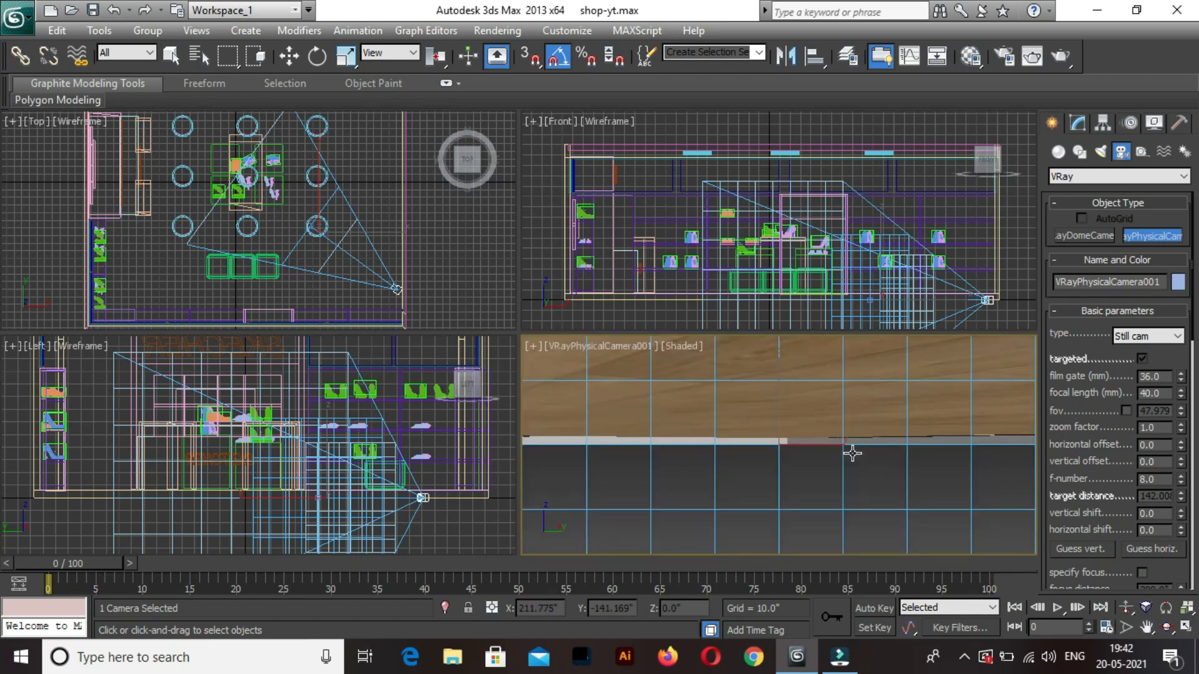
Raise the camera and its target from floor level to display height and dolly the camera back to widen the framing.
middle_drag(384, 514, 912, 319)
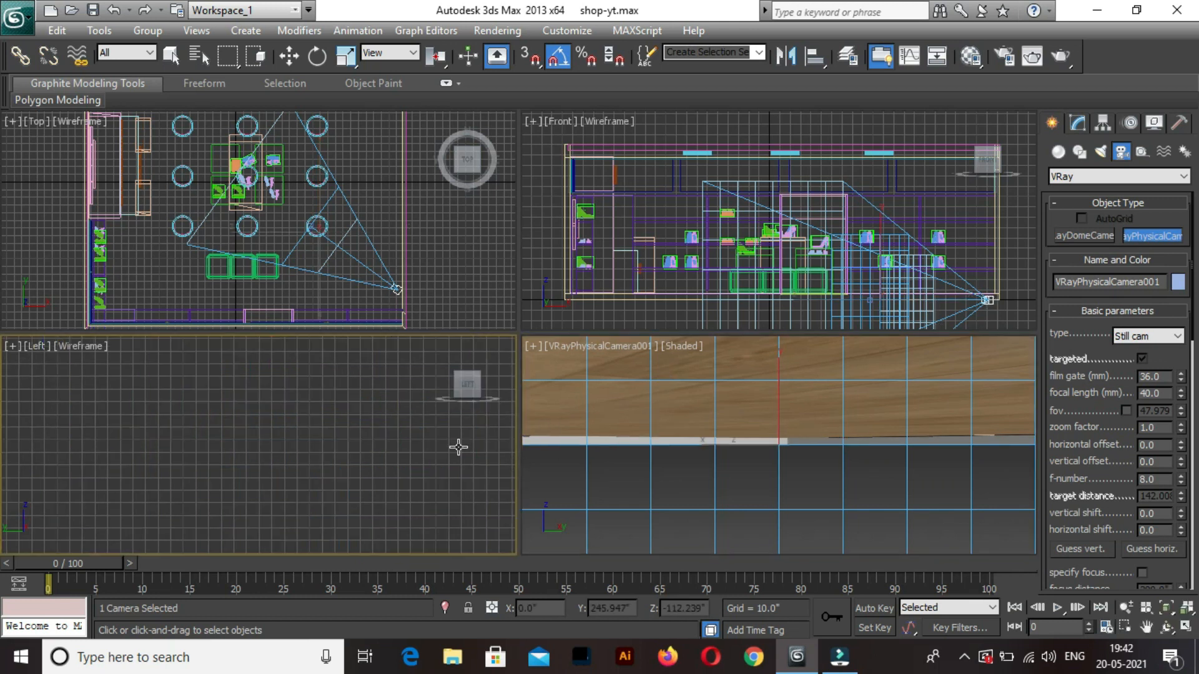
mouse_move(375, 481)
middle_down()
mouse_move(372, 503)
mouse_move(372, 487)
middle_up()
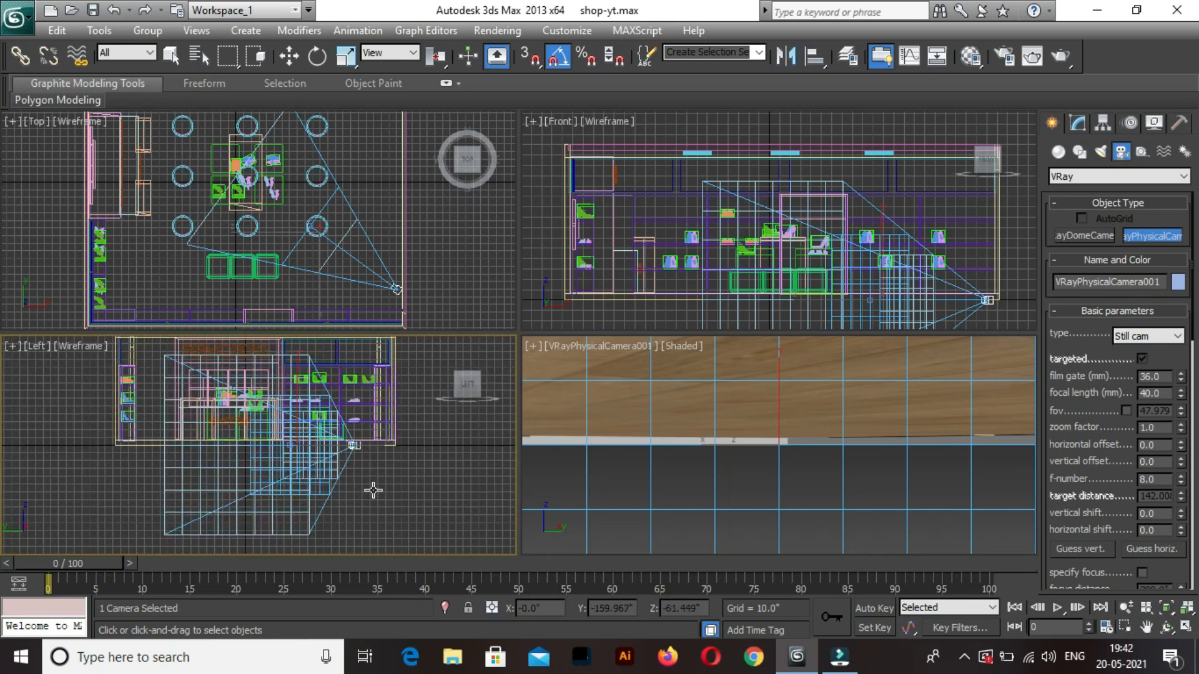
click(1147, 627)
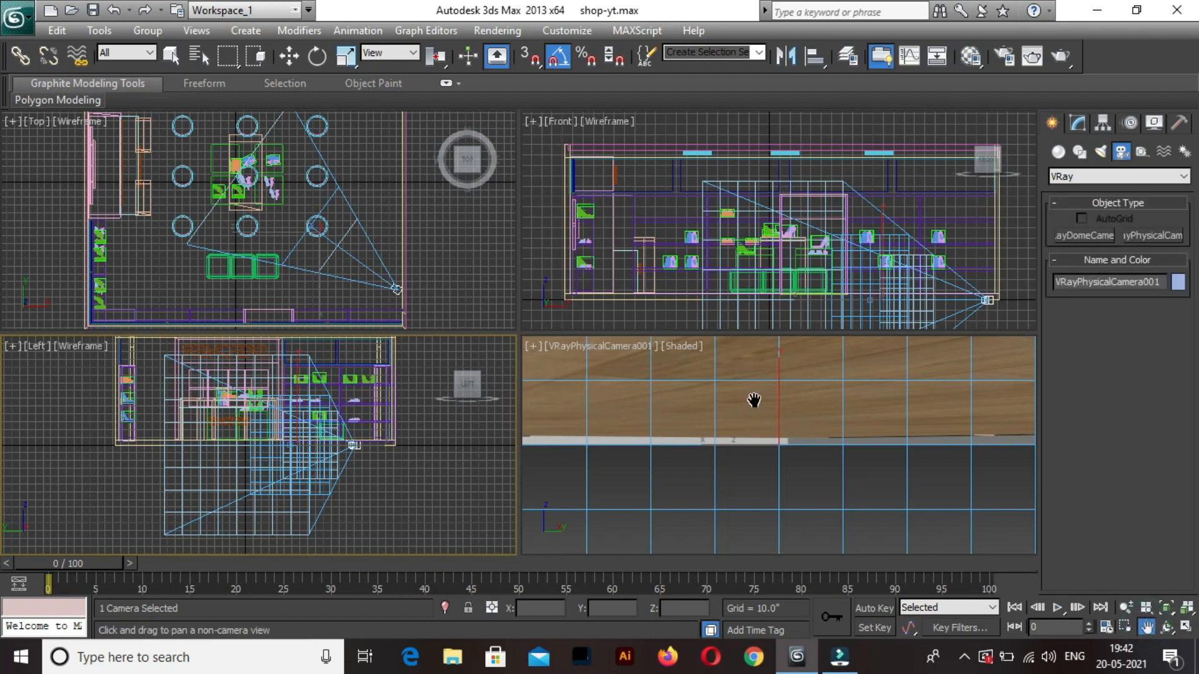
drag(755, 421, 741, 455)
click(1126, 608)
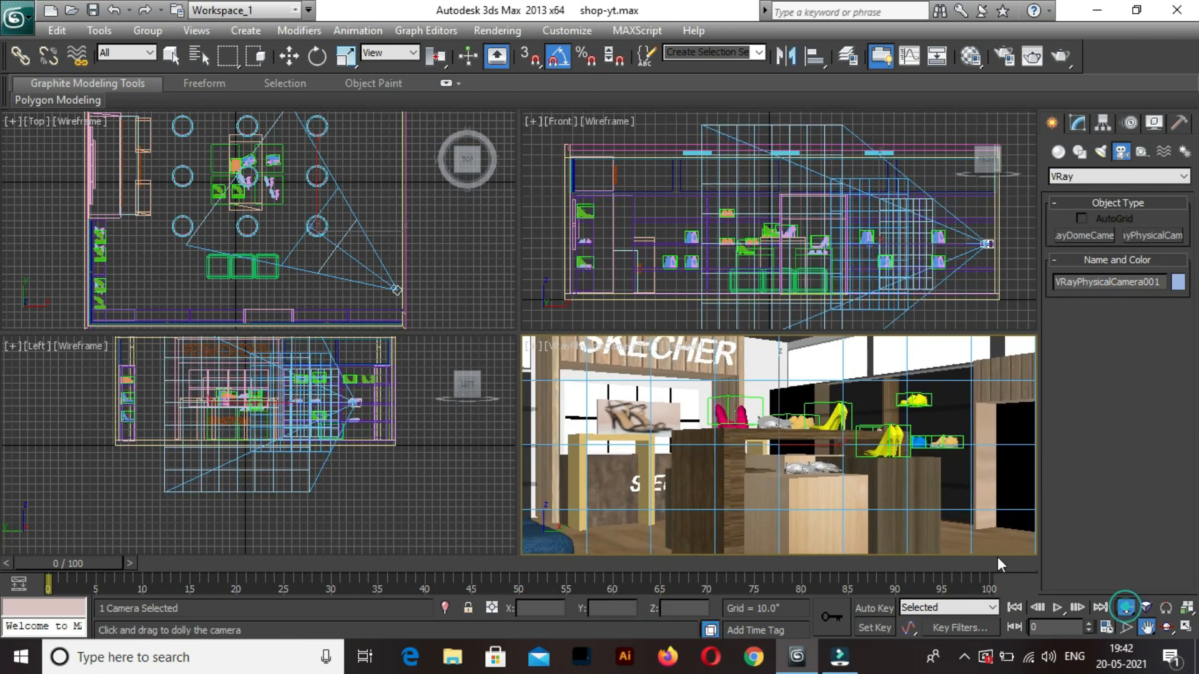
drag(750, 459, 755, 477)
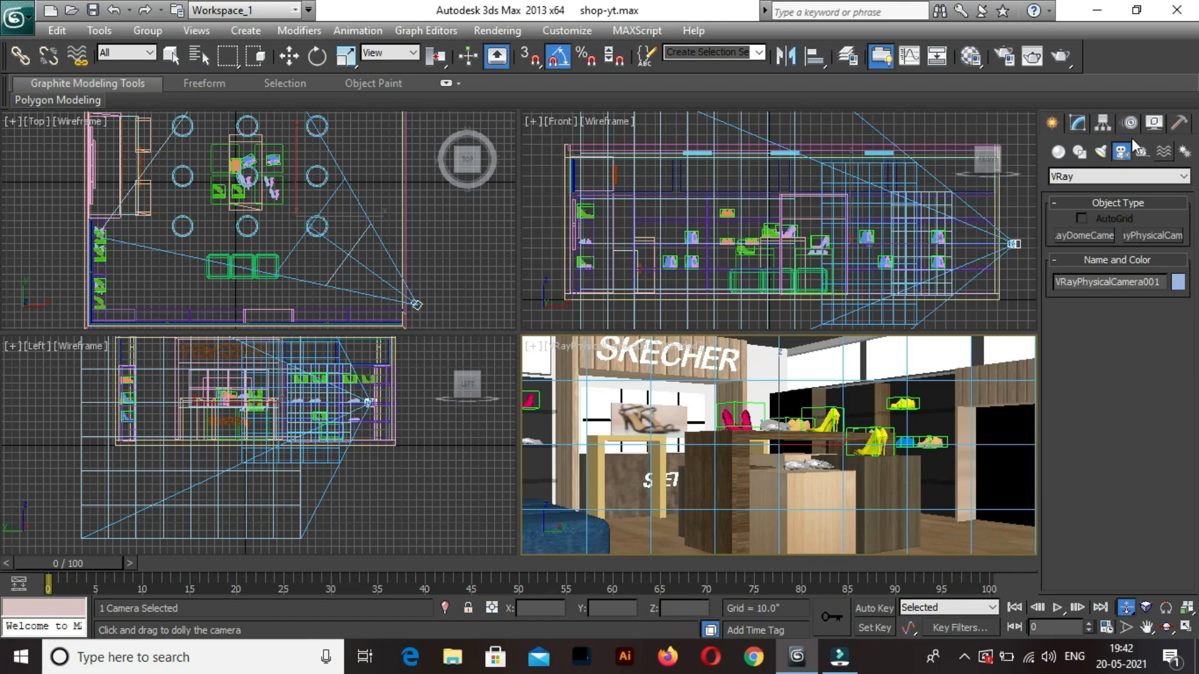
Try a 35 mm focal length on the VRay physical camera and set it to 32 mm.
click(1078, 123)
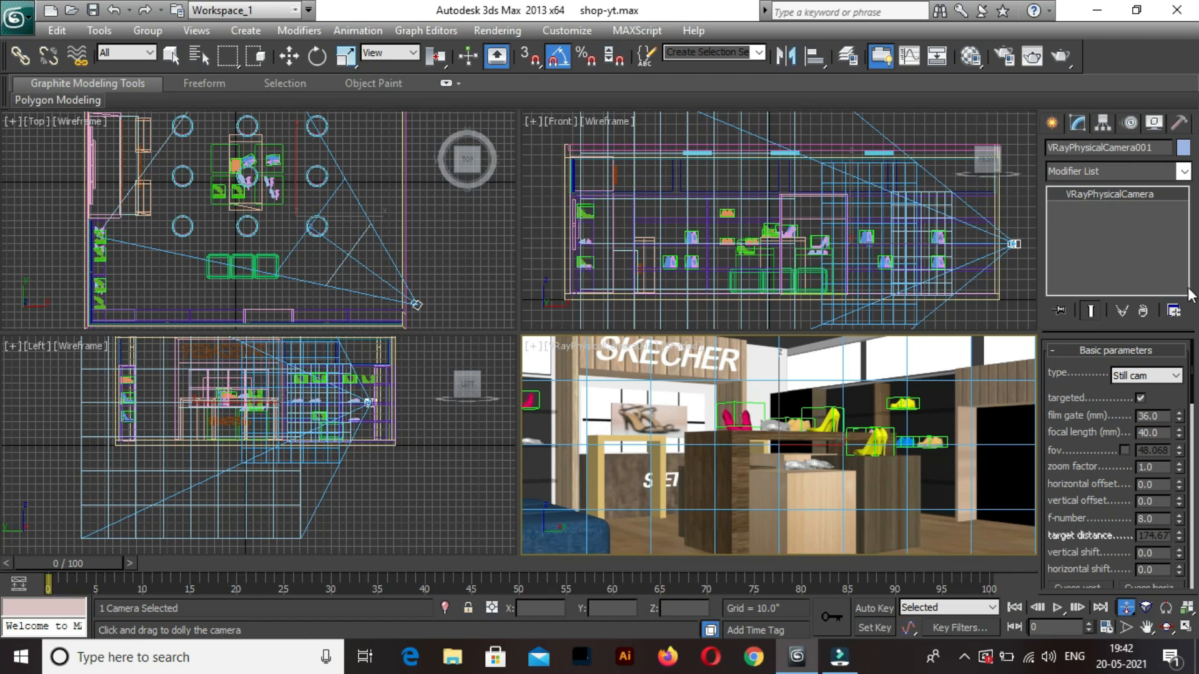
double_click(1161, 435)
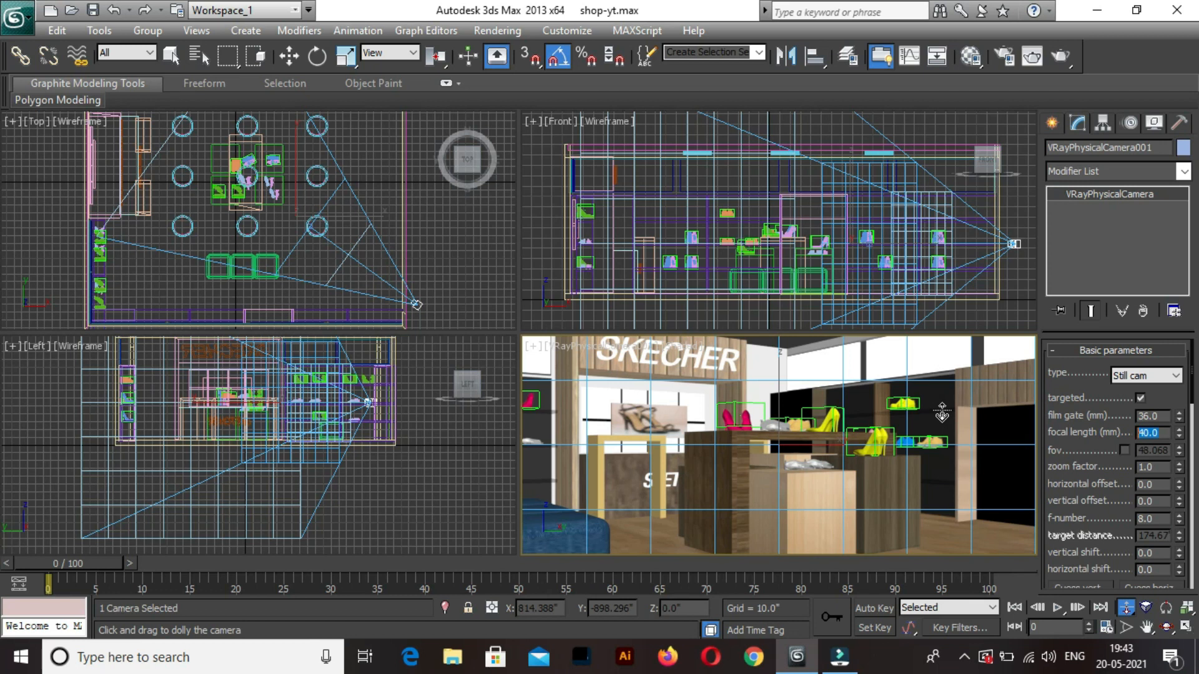
text(32)
key(BackSpace)
text(5)
key(Return)
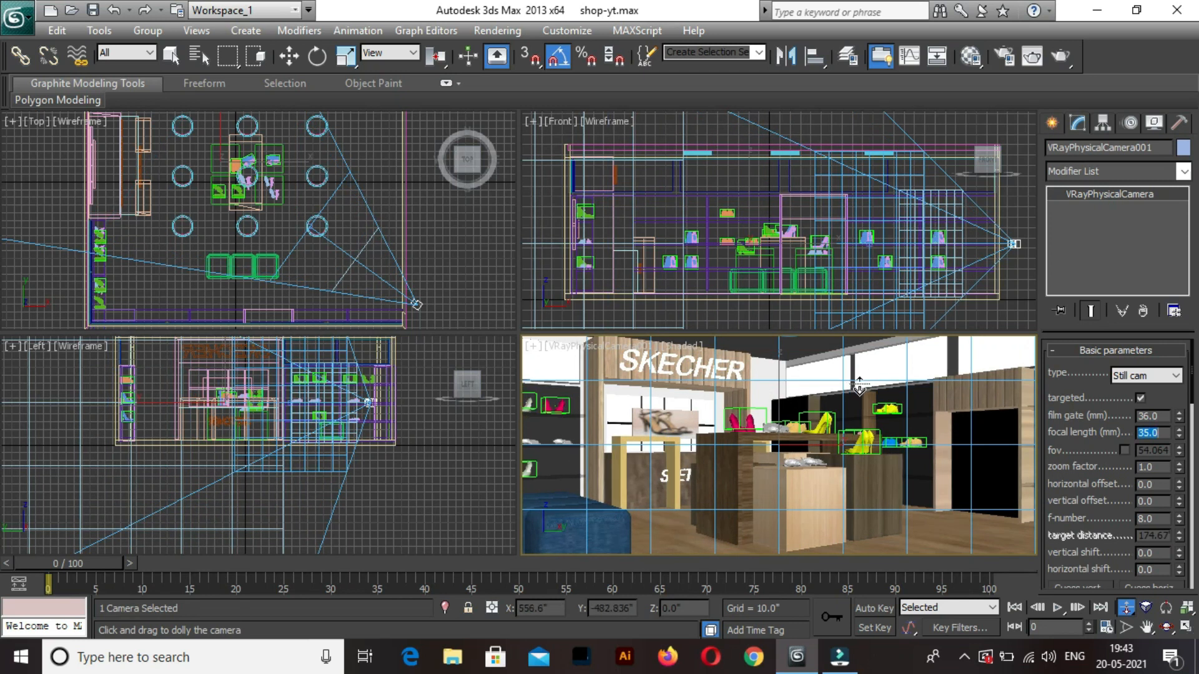
text(32)
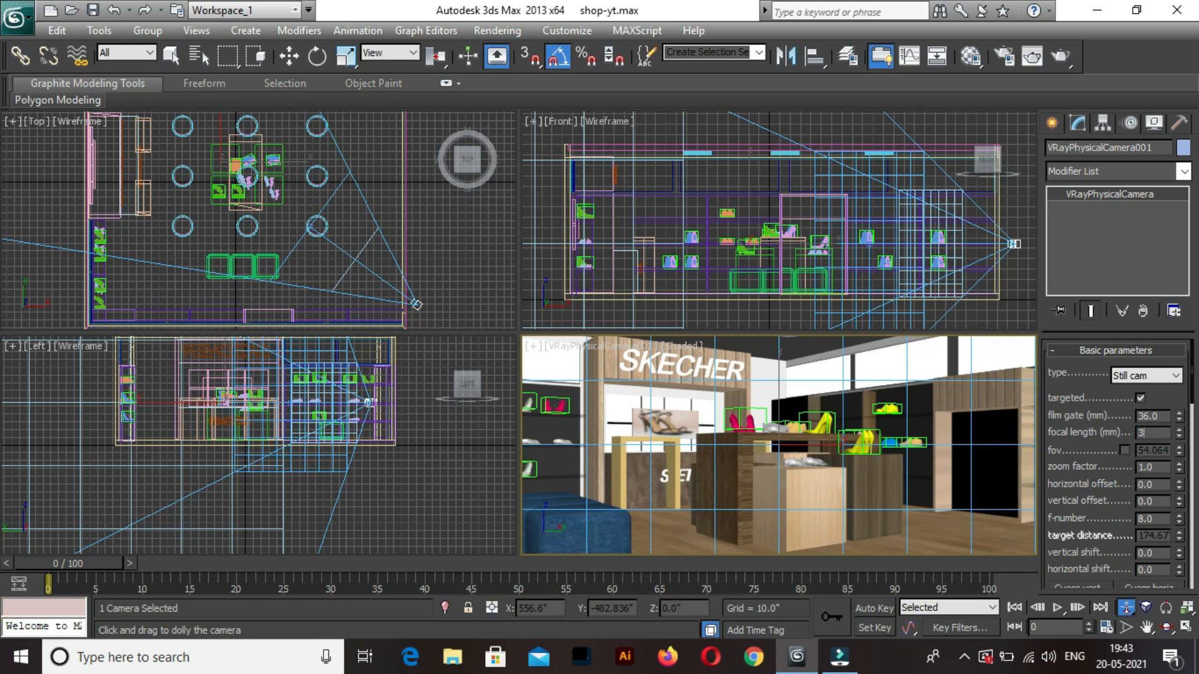
key(Return)
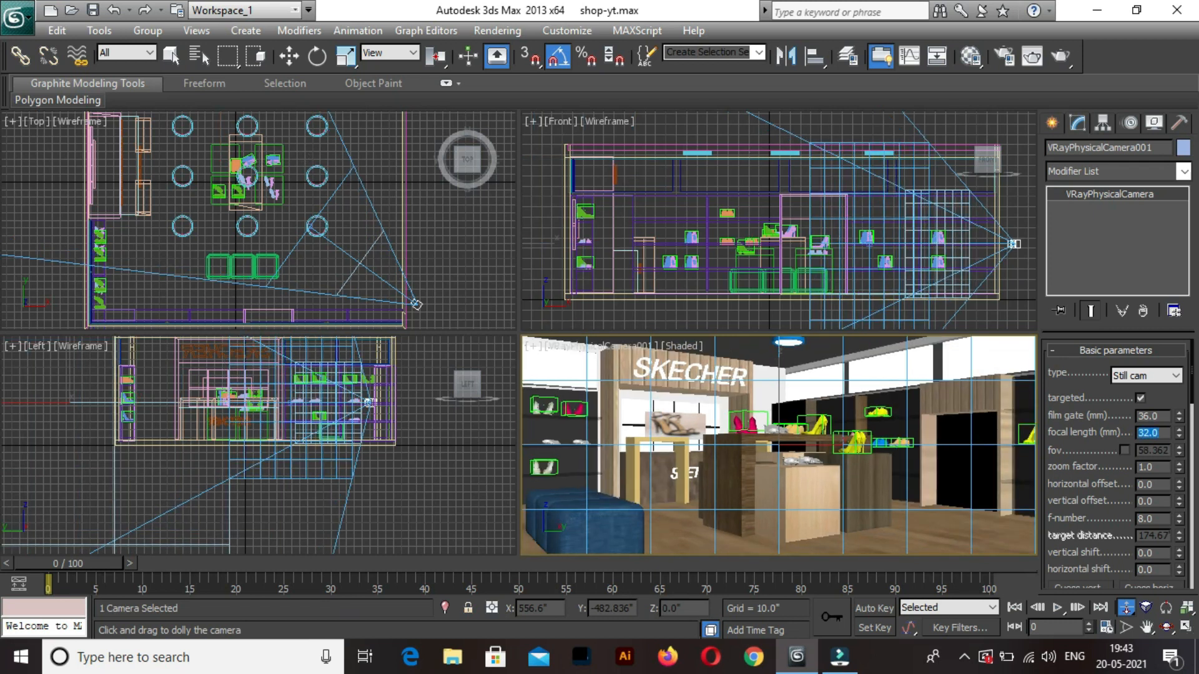
Try a 28 mm focal length for a wider camera view and restore it to 32 mm.
text(28)
key(Return)
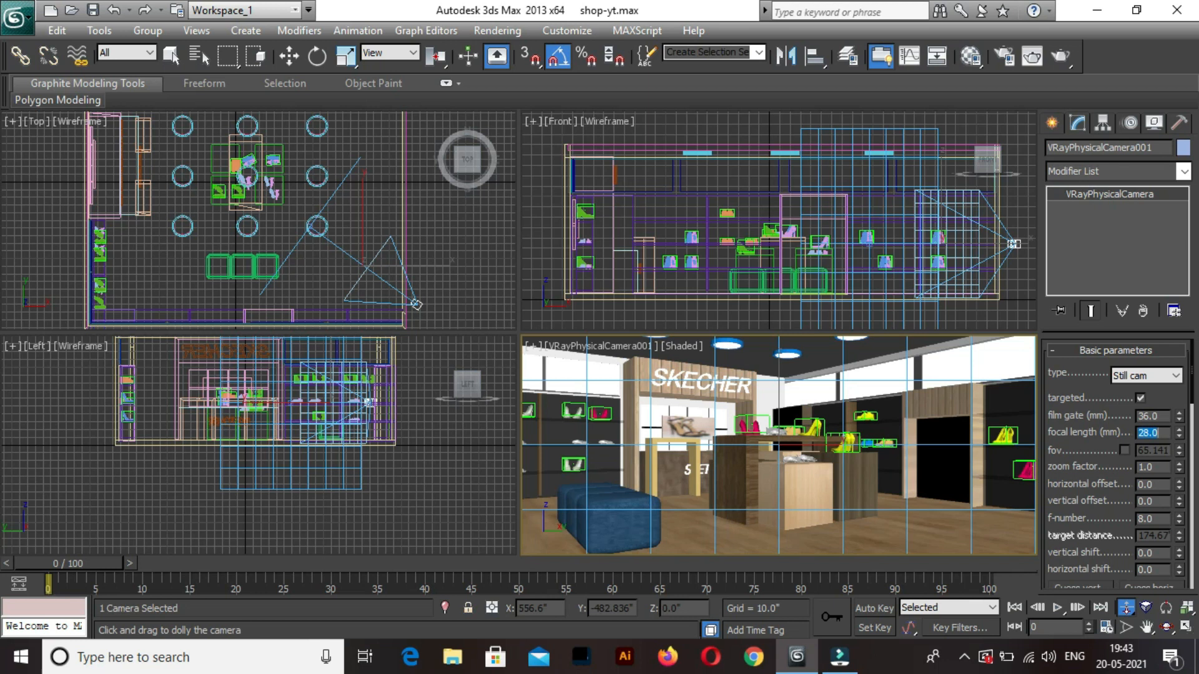
text(32)
key(Return)
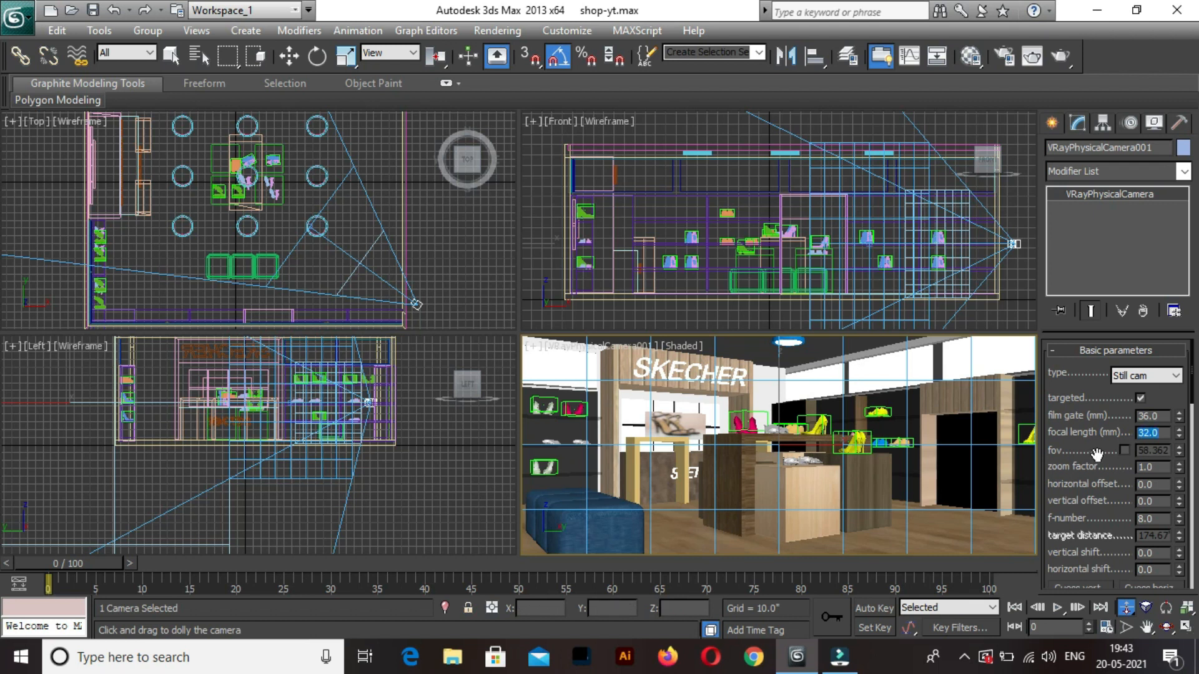
Set the VRay physical camera's f-number to 2.0.
click(1157, 520)
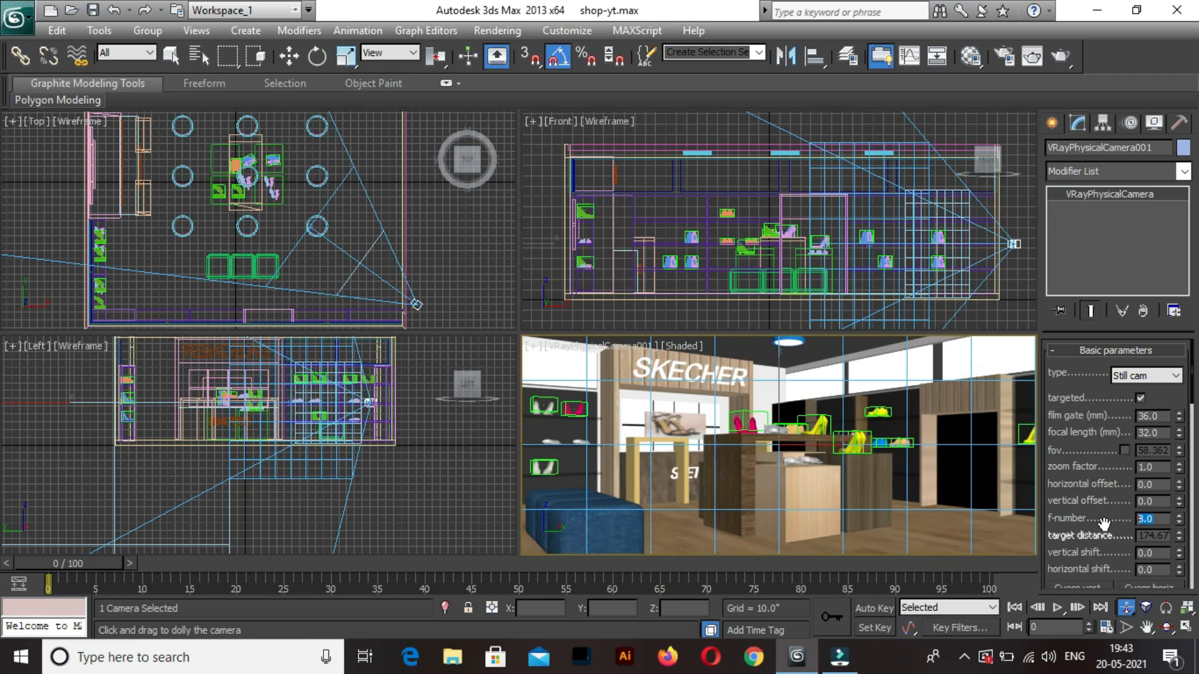
text(2)
key(Return)
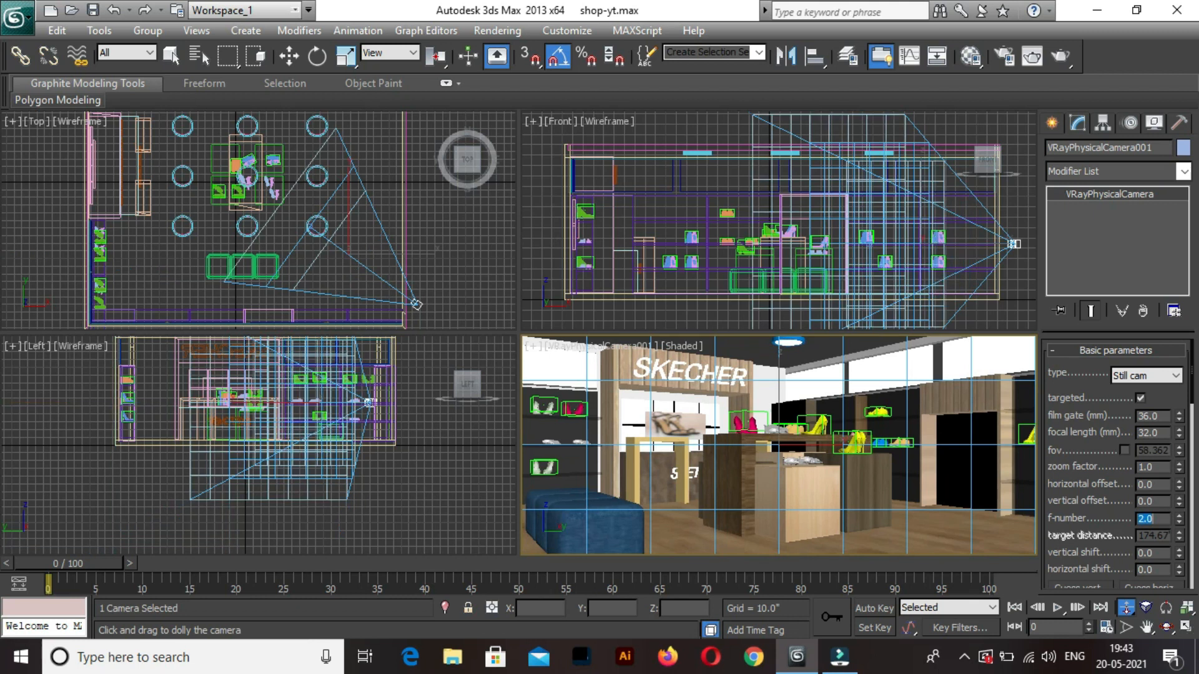
Set the VRay physical camera's shutter speed to 100 and its film speed (ISO) to 200.
drag(1107, 512, 1112, 401)
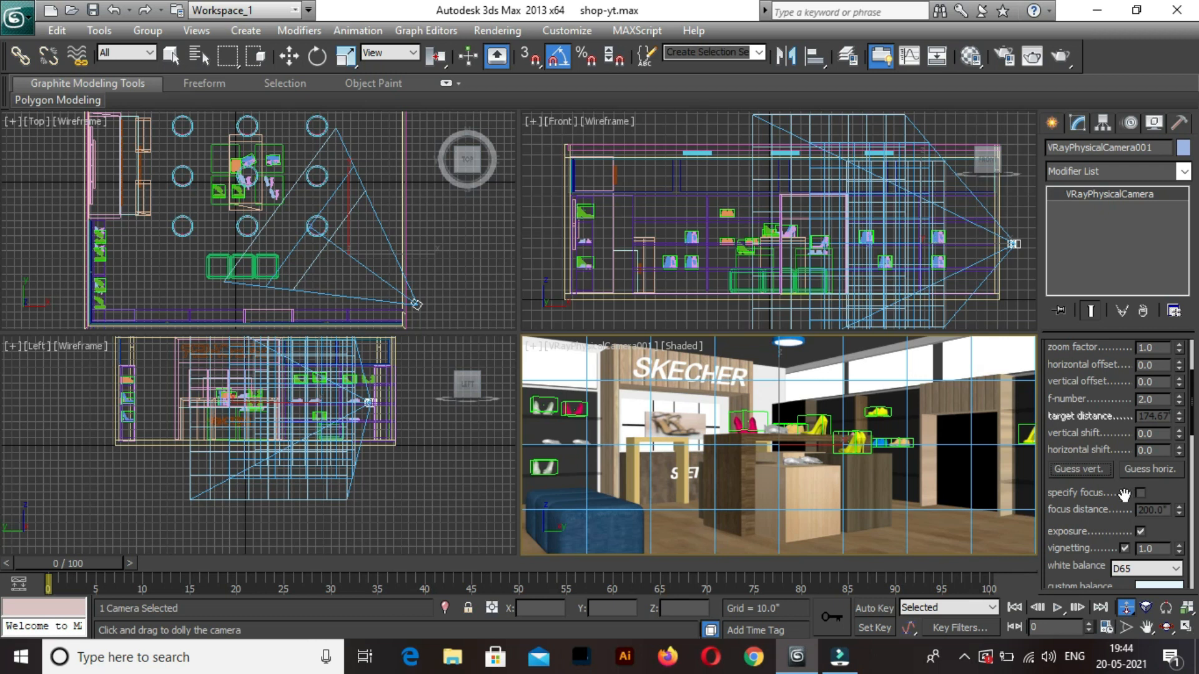
scroll(1137, 499, down, 4)
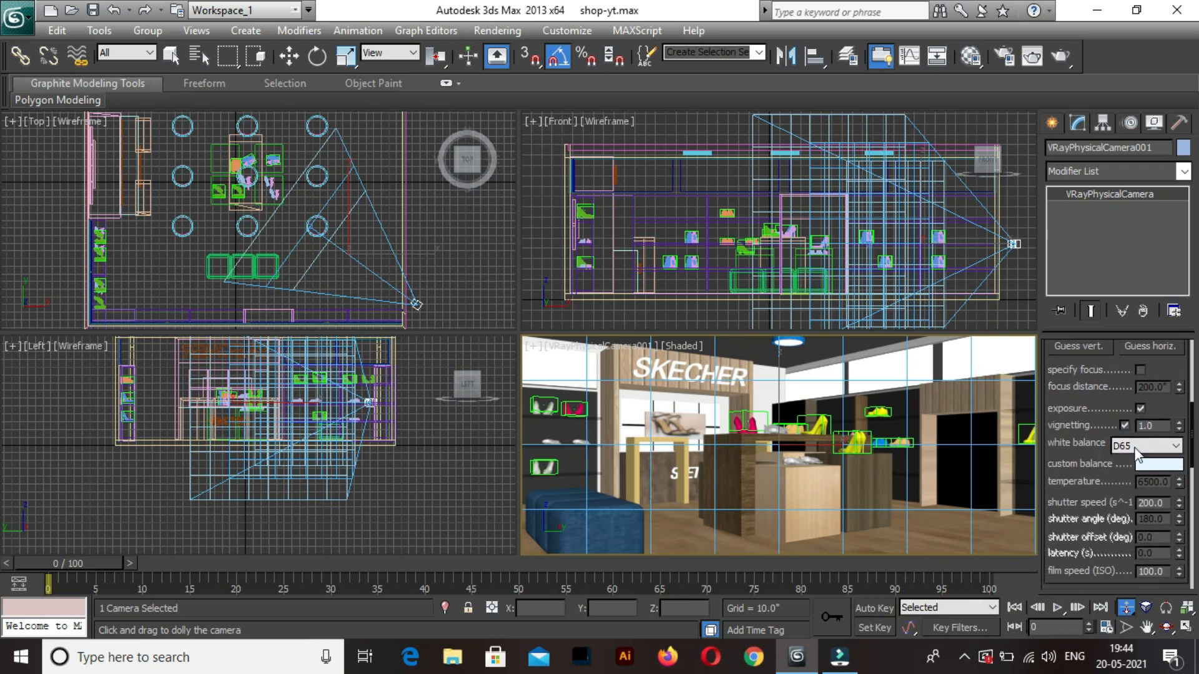
scroll(1102, 475, down, 2)
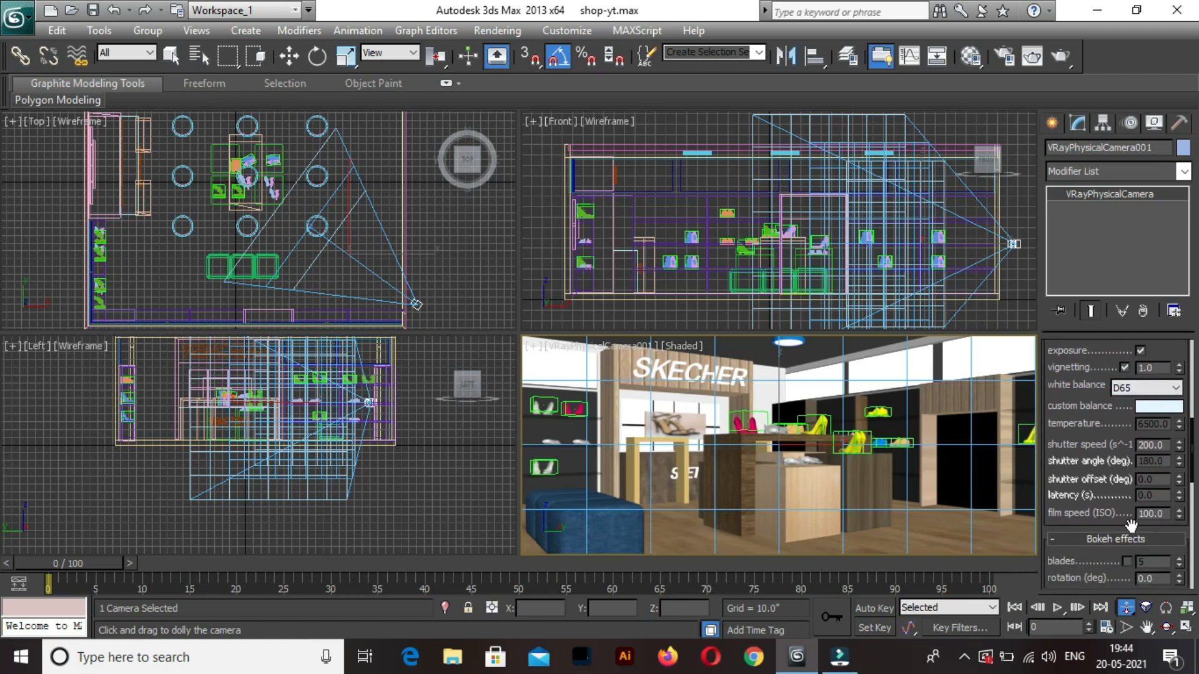
double_click(1161, 445)
text(100)
click(1163, 513)
text(200)
key(Return)
Show the safe frame in the camera viewport and save the scene.
click(764, 473)
key(shift+f)
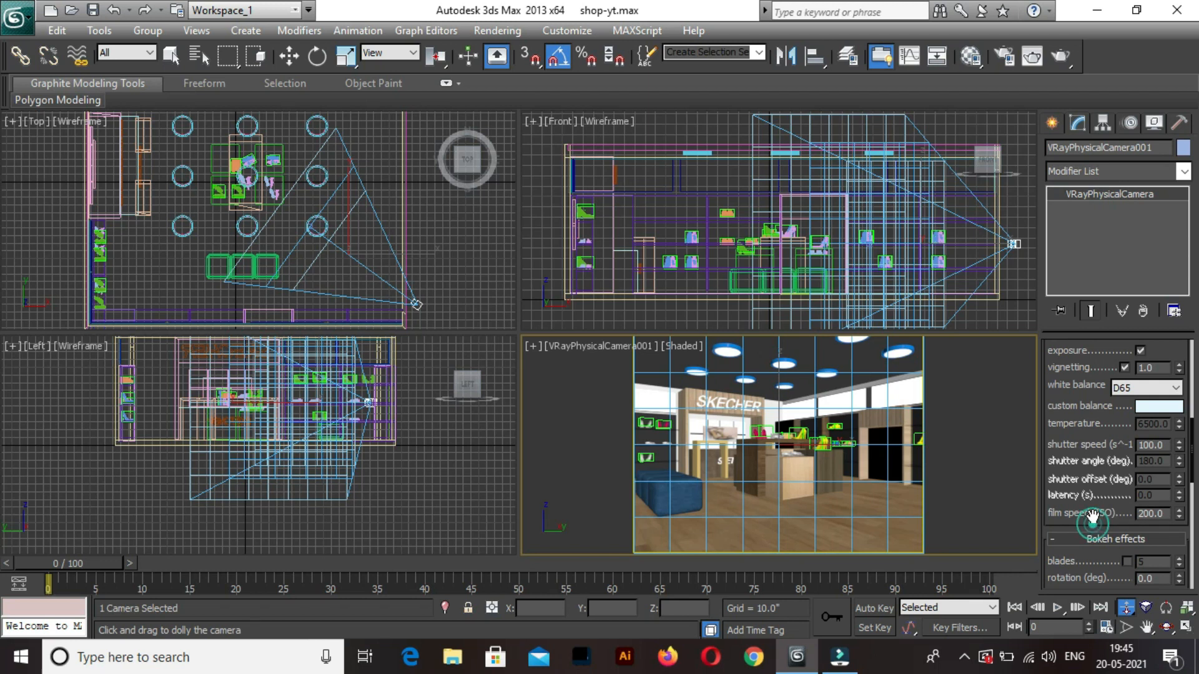
scroll(1093, 525, up, 3)
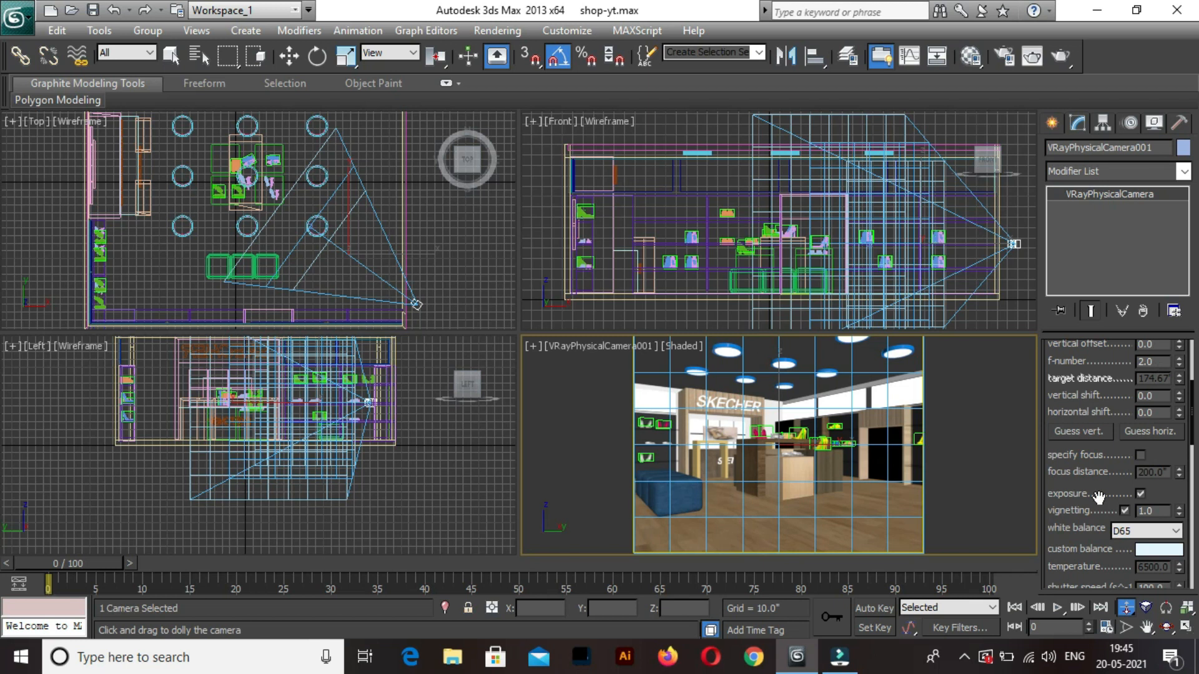
drag(1099, 495, 1103, 401)
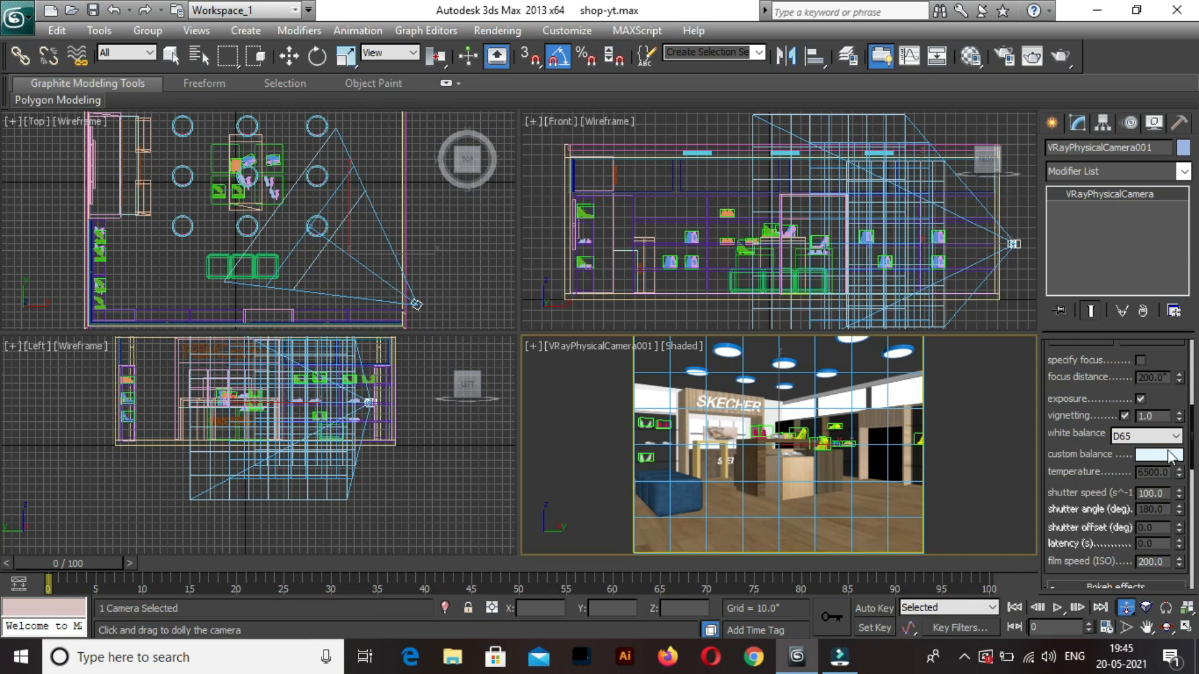
key(ctrl+s)
Truck the VRay physical camera slightly to the right to adjust the framing of the shop interior.
middle_drag(451, 251, 412, 207)
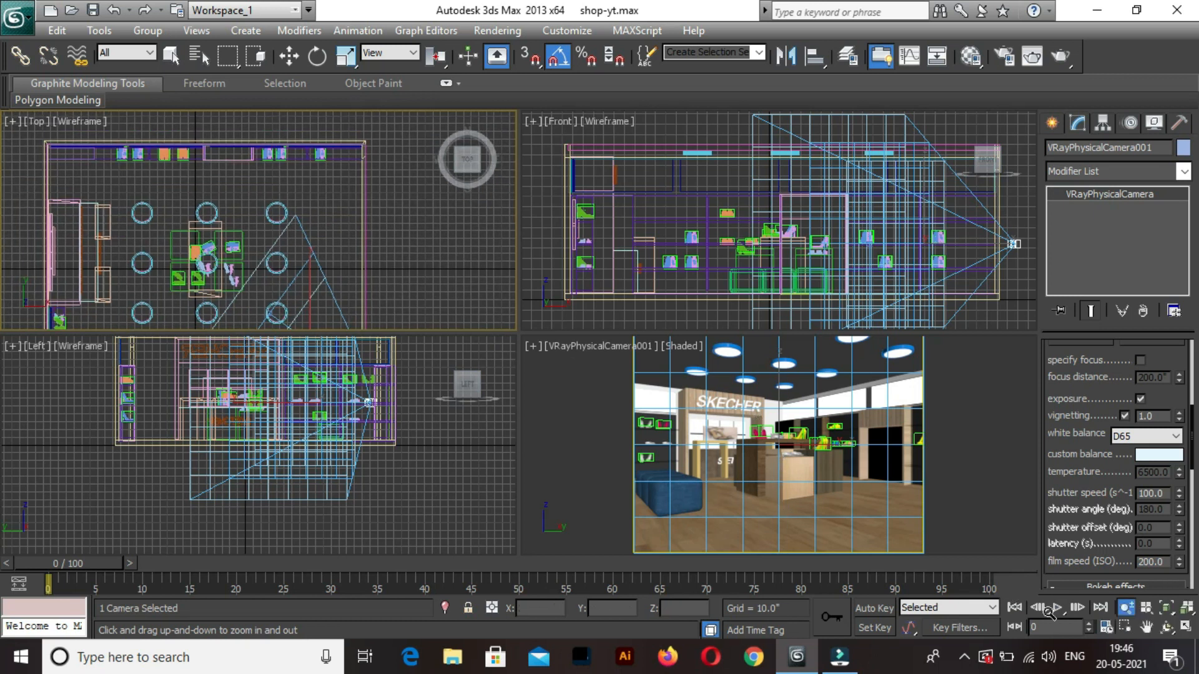
click(1149, 630)
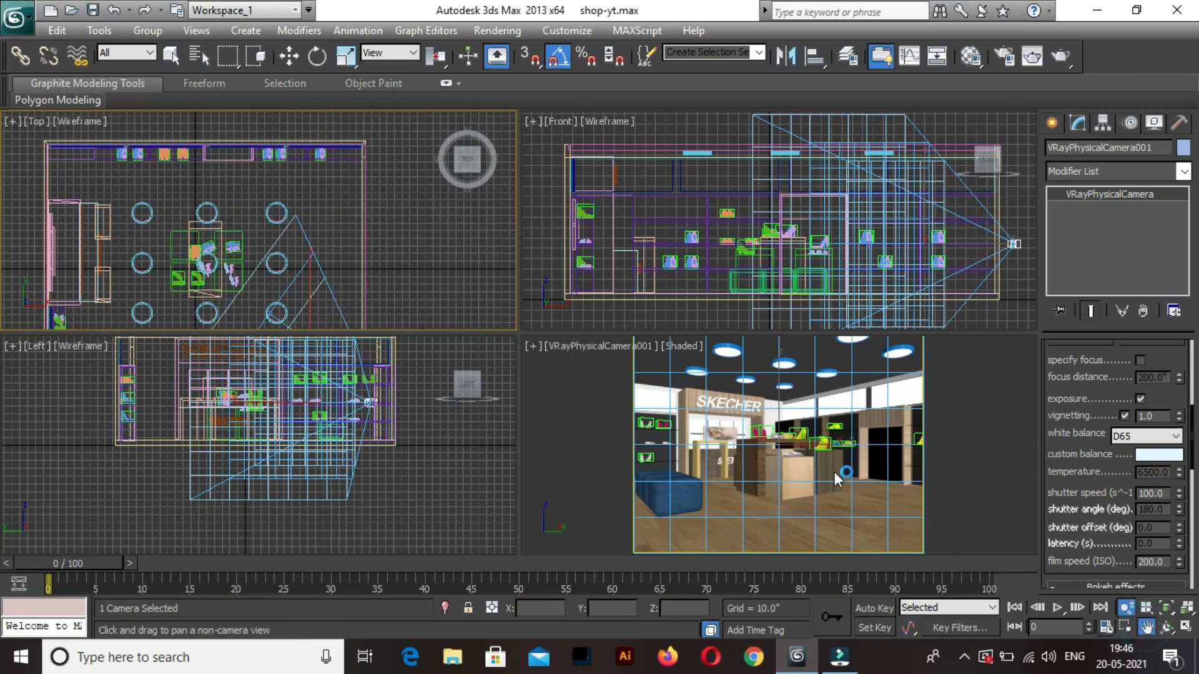
click(790, 445)
drag(790, 445, 782, 445)
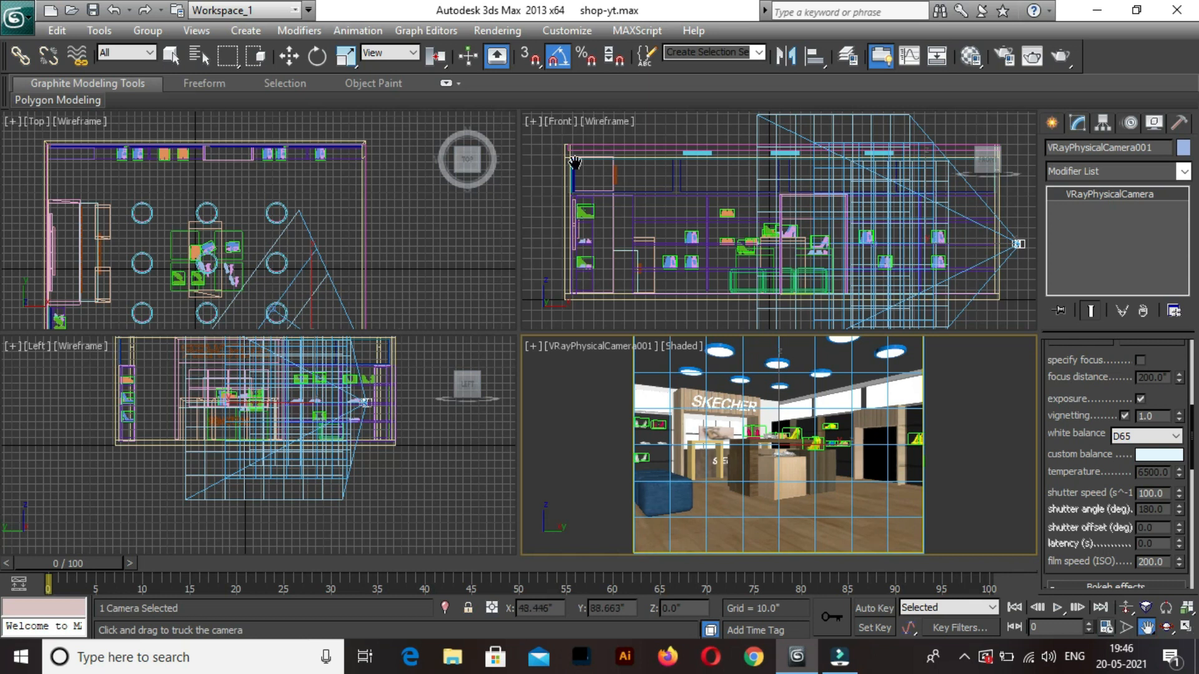
Open the render setup and enable V-Ray's built-in frame buffer.
click(497, 33)
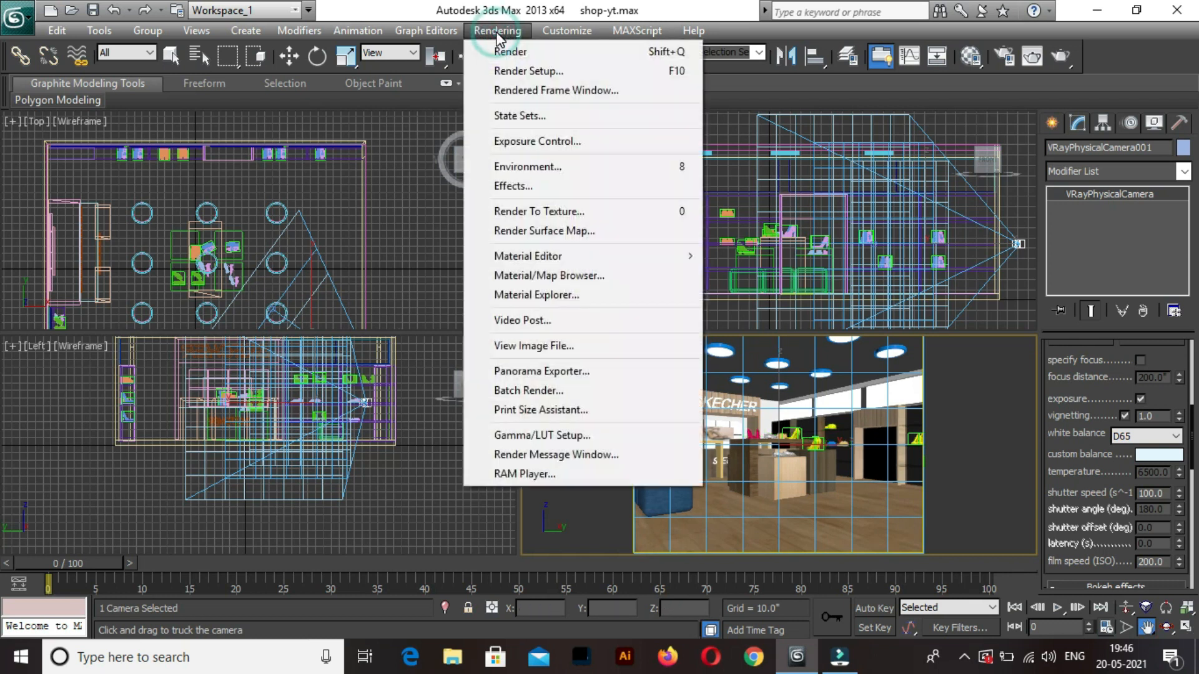
click(507, 71)
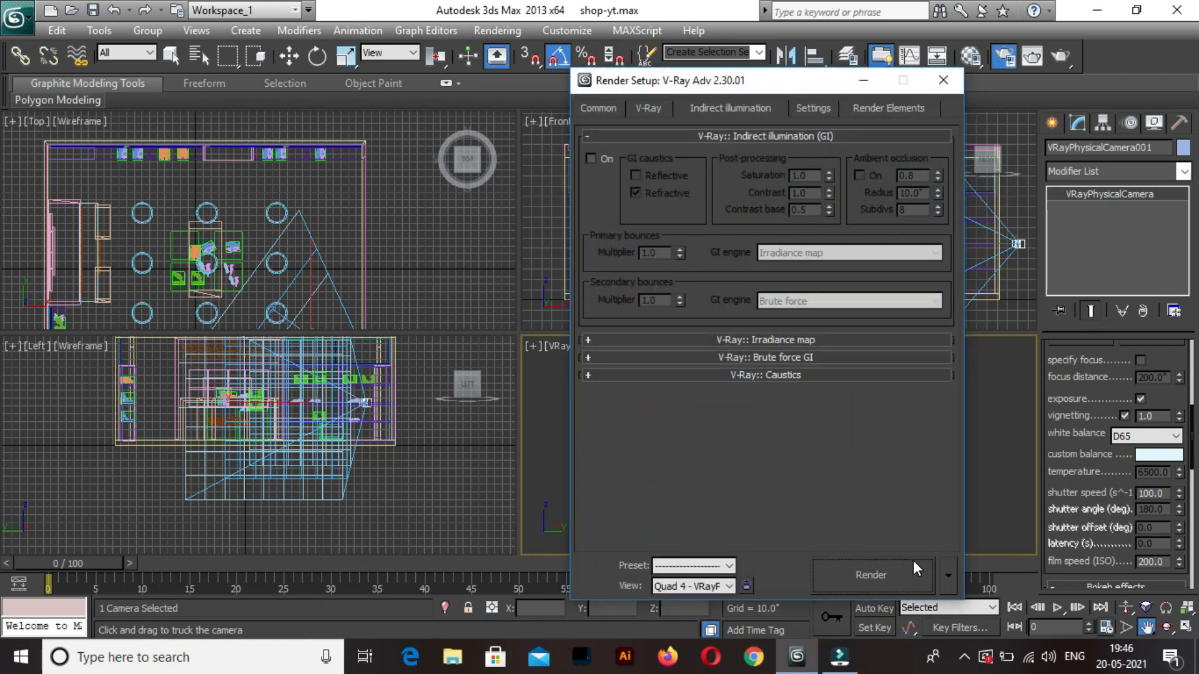
click(653, 107)
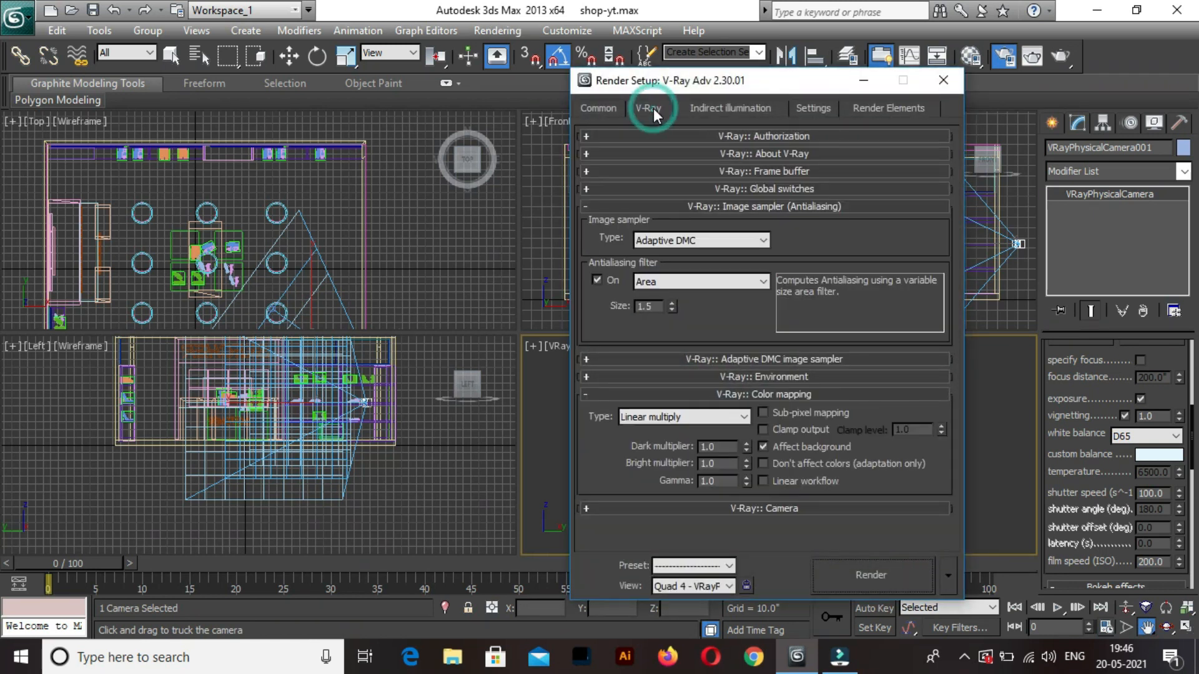
click(790, 172)
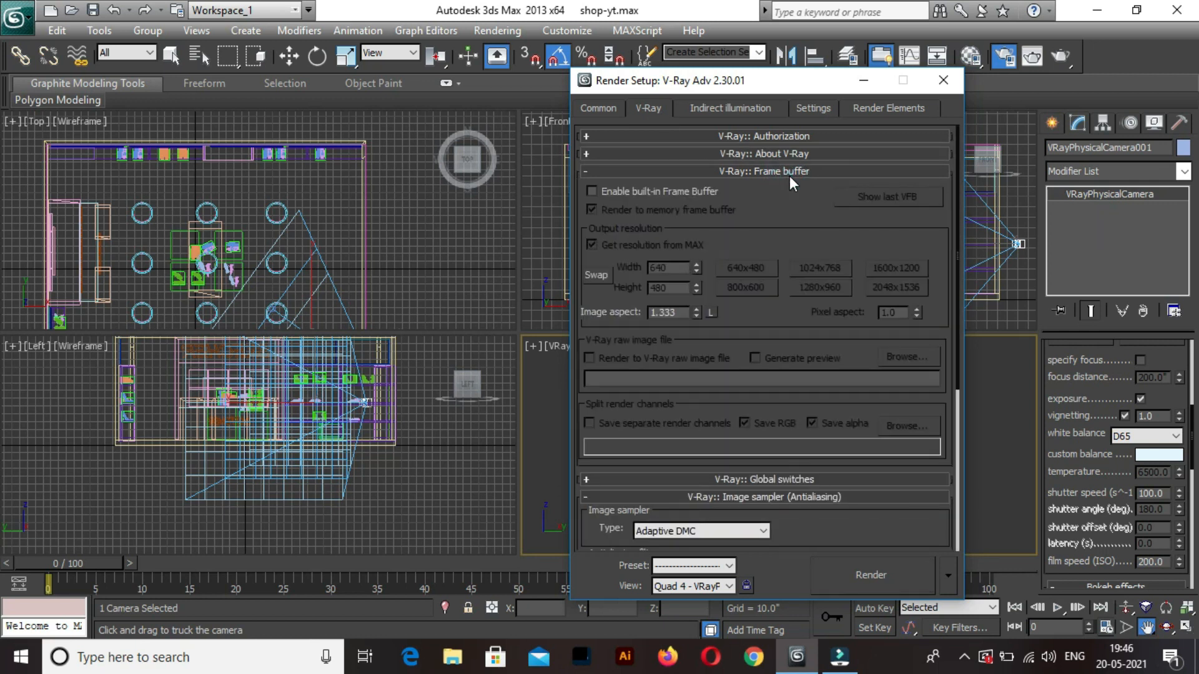
click(595, 191)
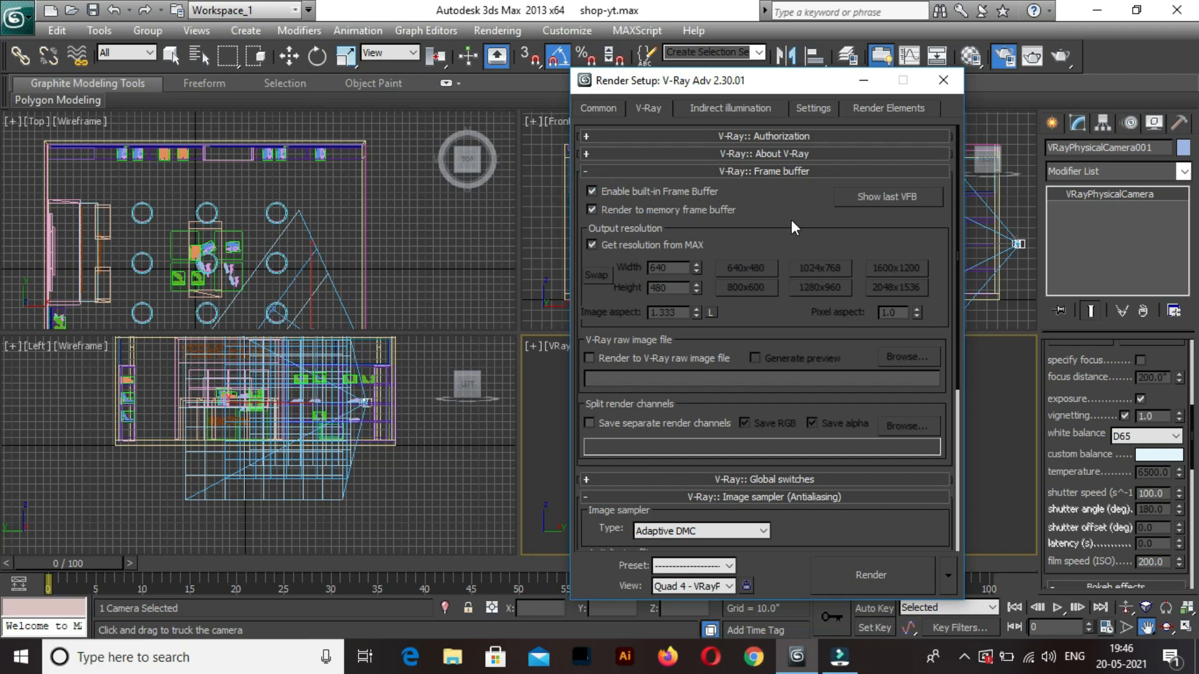
Set V-Ray's antialiasing filter to Catmull-Rom.
click(788, 171)
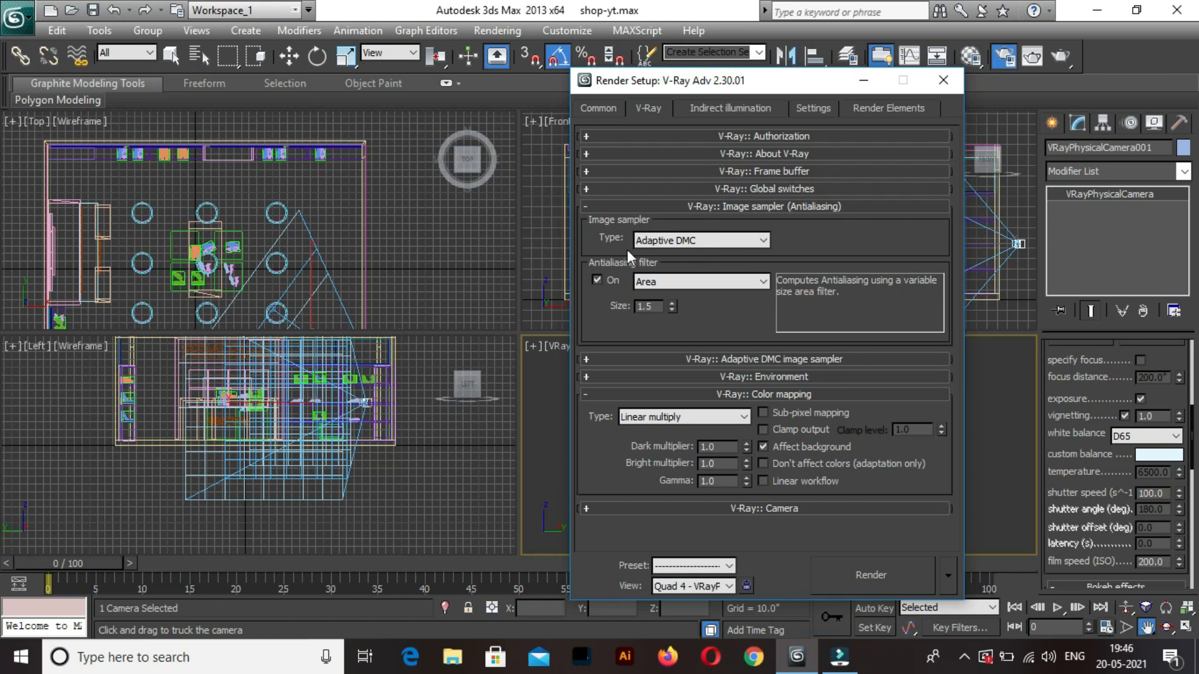
click(694, 283)
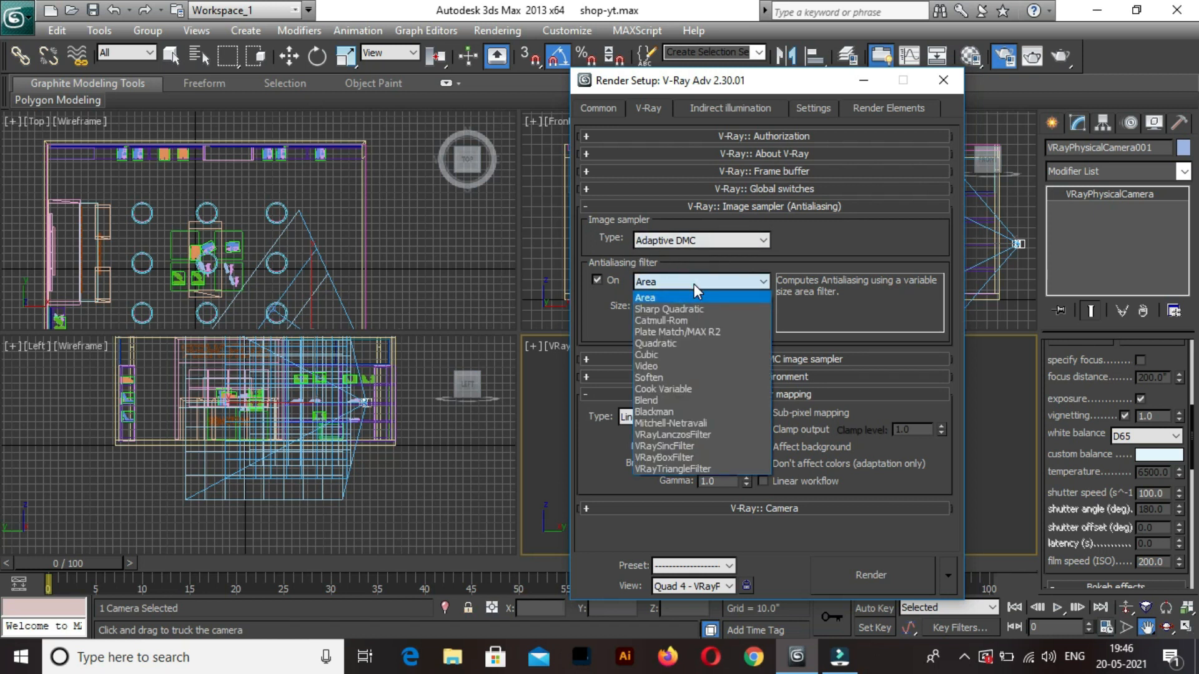
click(665, 320)
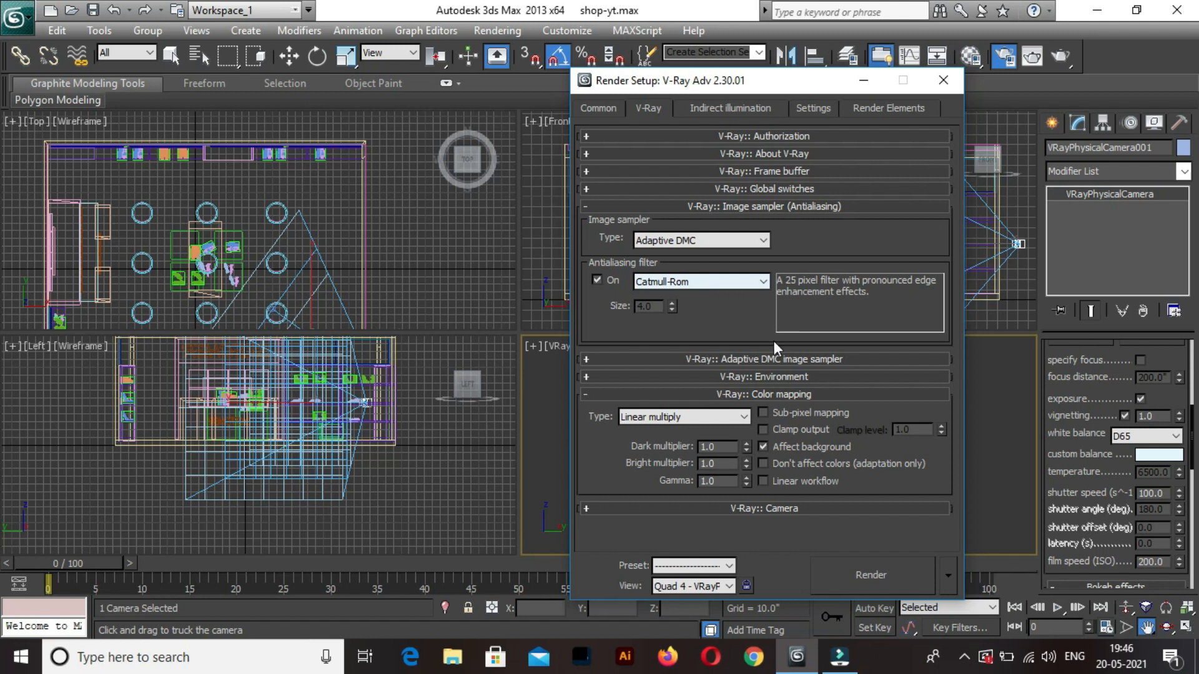
Set V-Ray color mapping to Exponential with sub-pixel mapping and clamp output enabled.
click(713, 419)
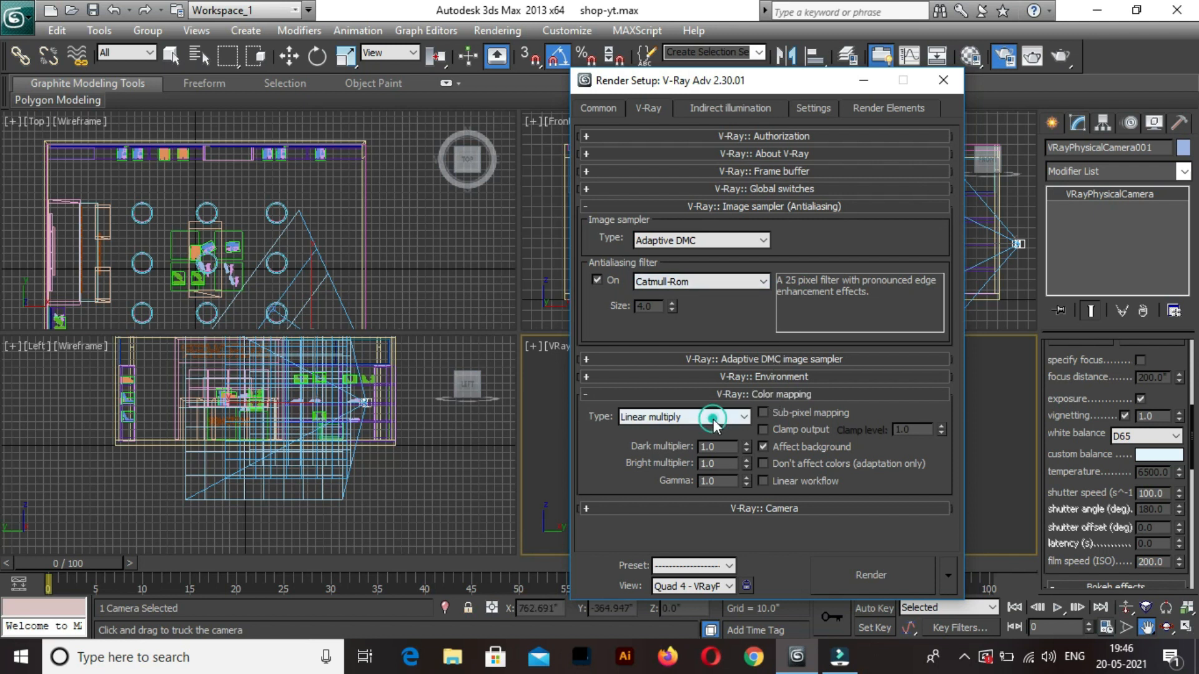
click(664, 445)
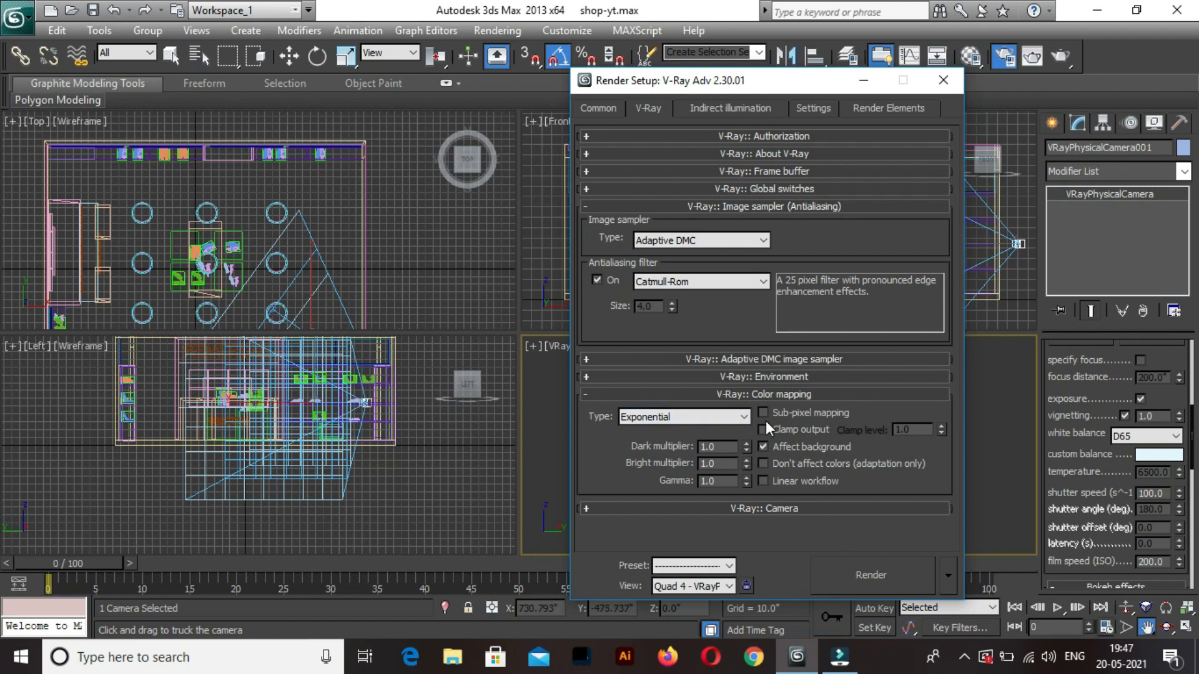
click(765, 415)
click(763, 430)
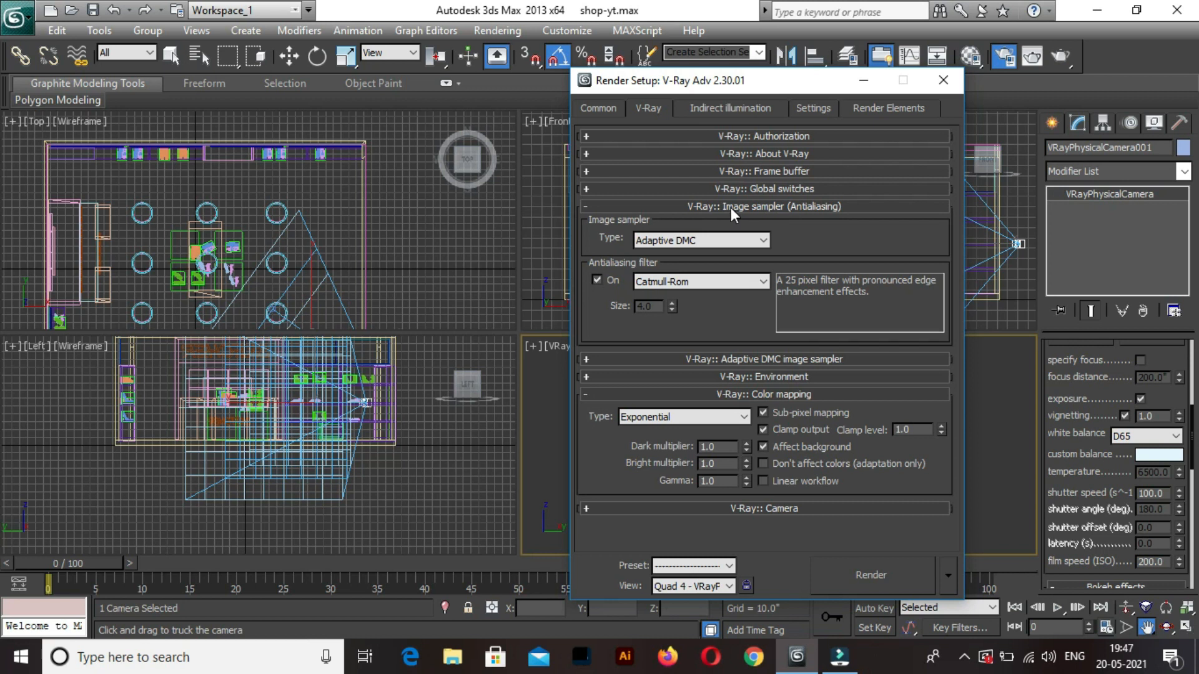
click(782, 205)
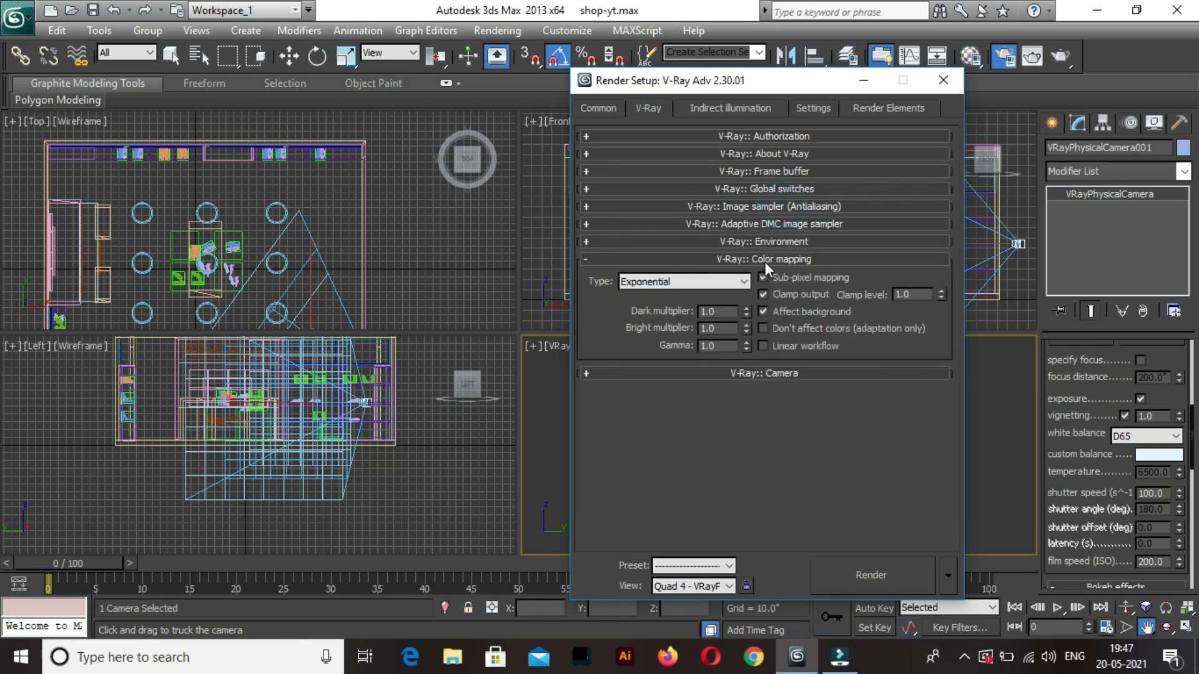
Turn on V-Ray indirect illumination and use Light cache as the GI engine for secondary bounces.
click(731, 108)
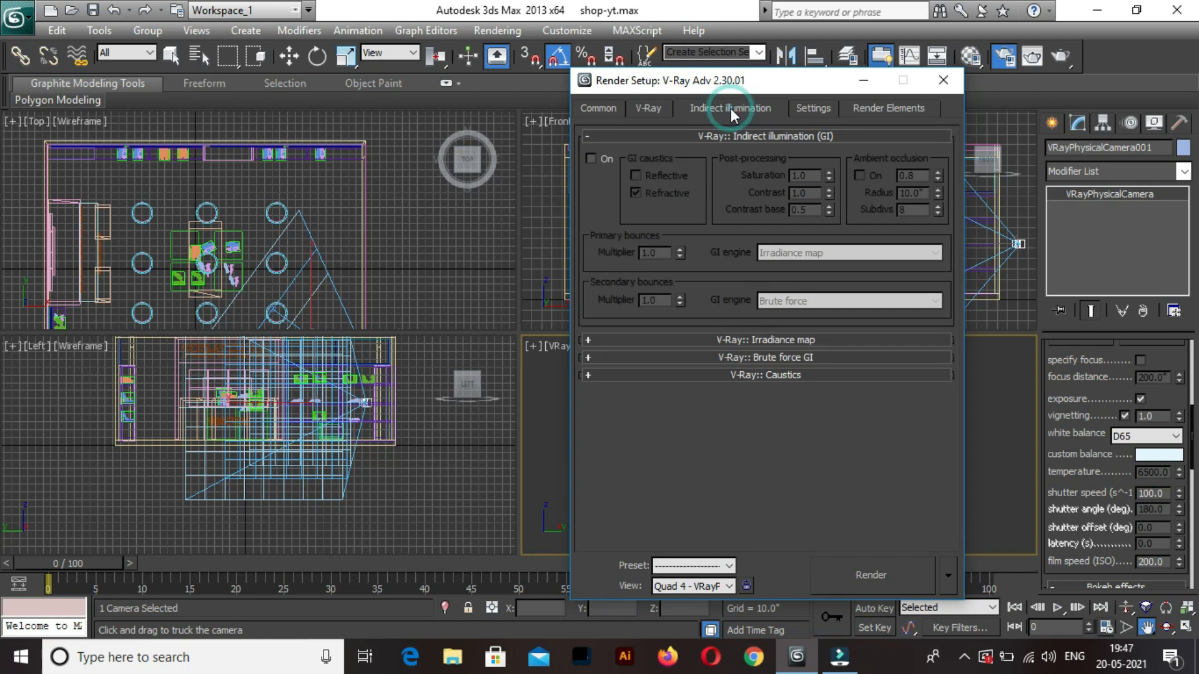
click(592, 158)
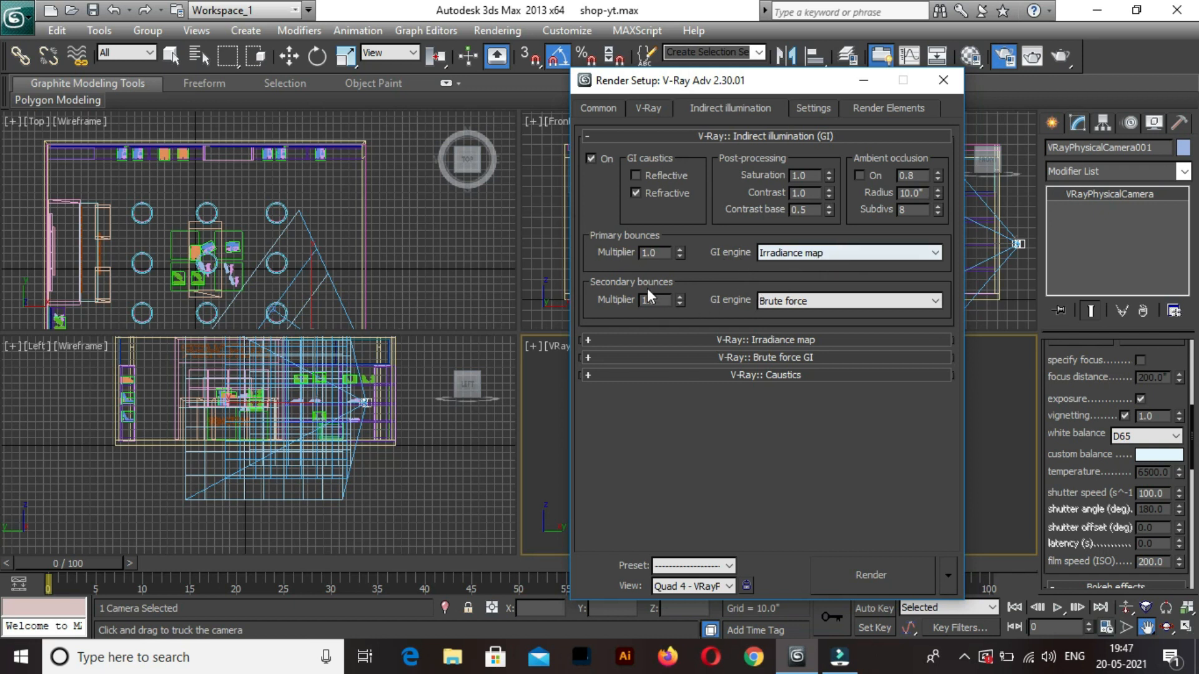
click(853, 302)
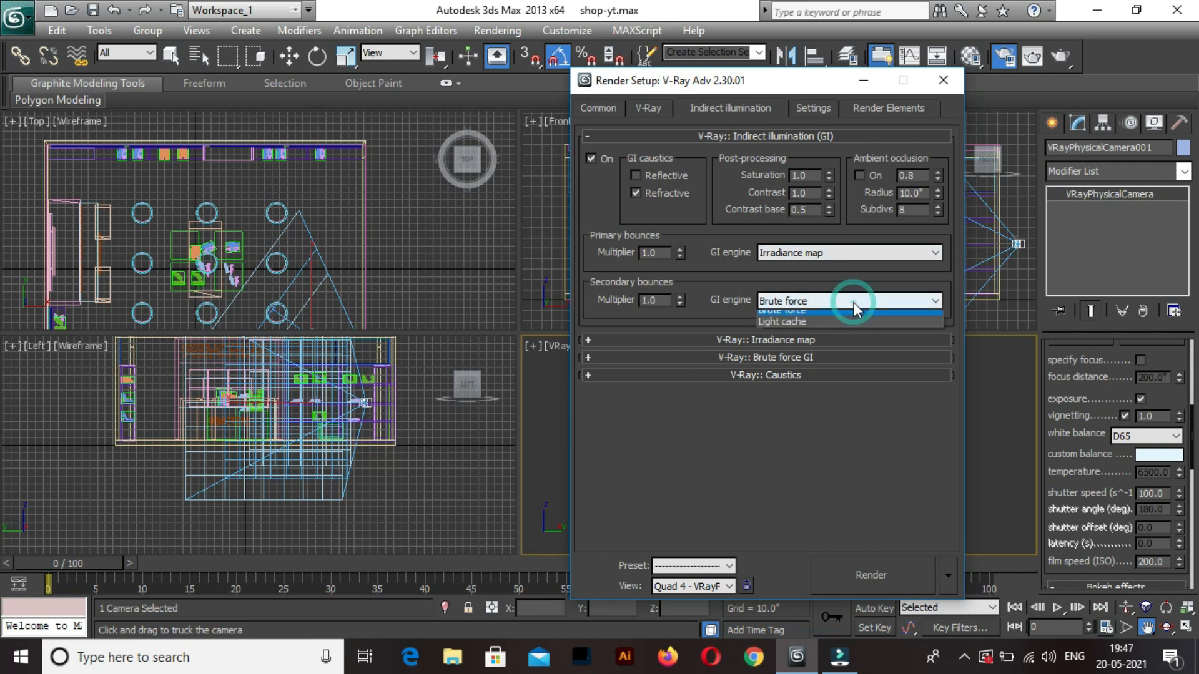
click(816, 349)
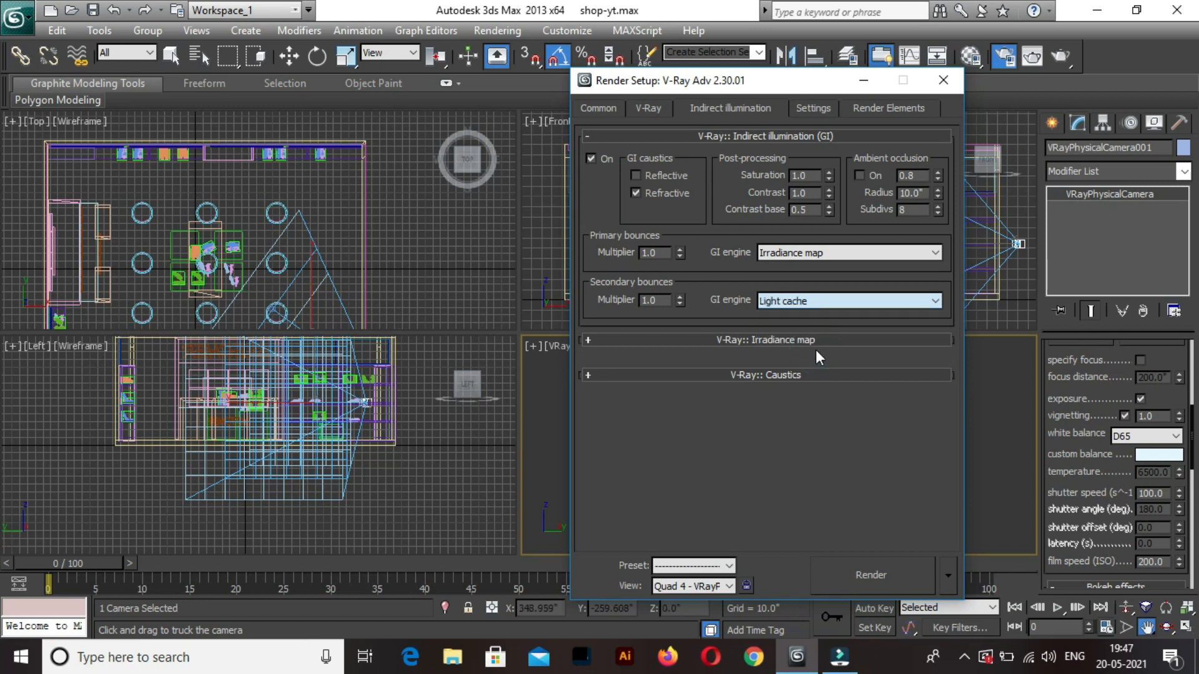
Choose the High built-in preset for the V-Ray irradiance map.
click(778, 339)
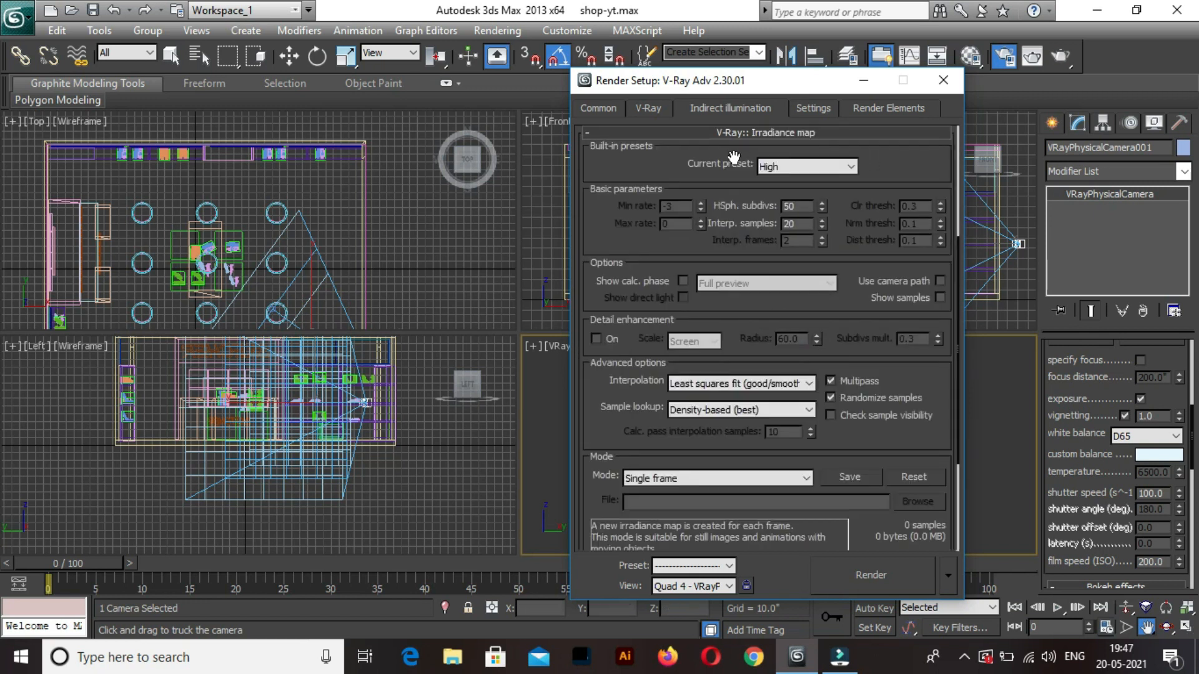
click(818, 170)
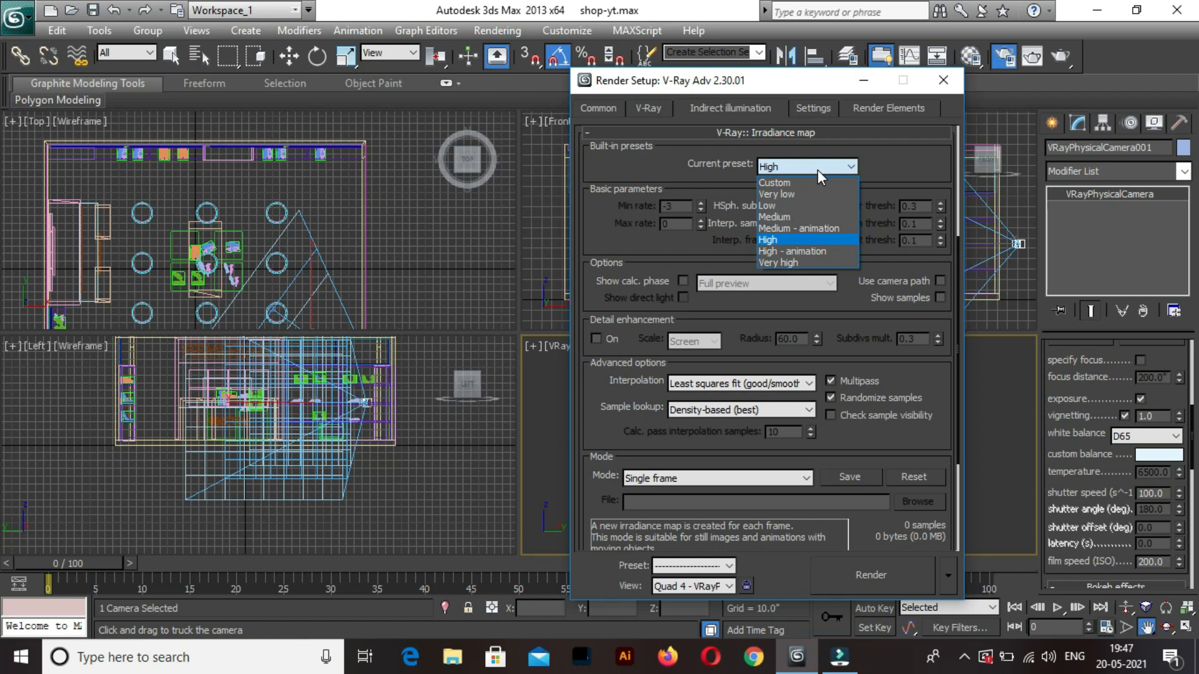
click(807, 240)
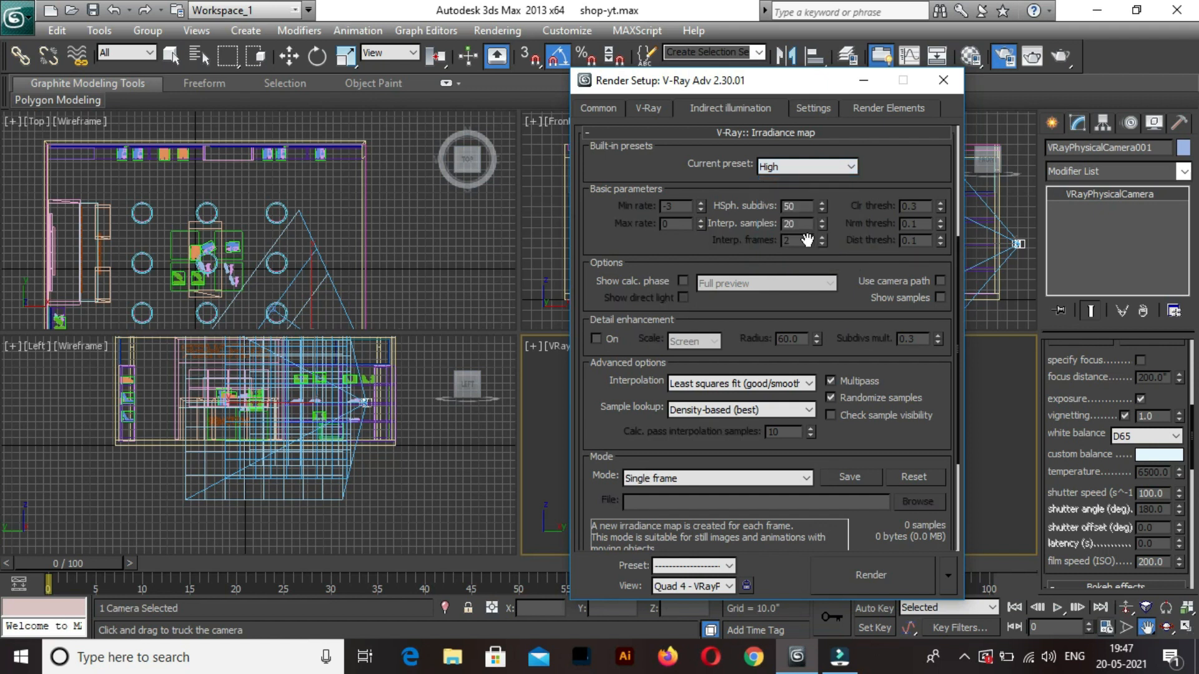
click(809, 167)
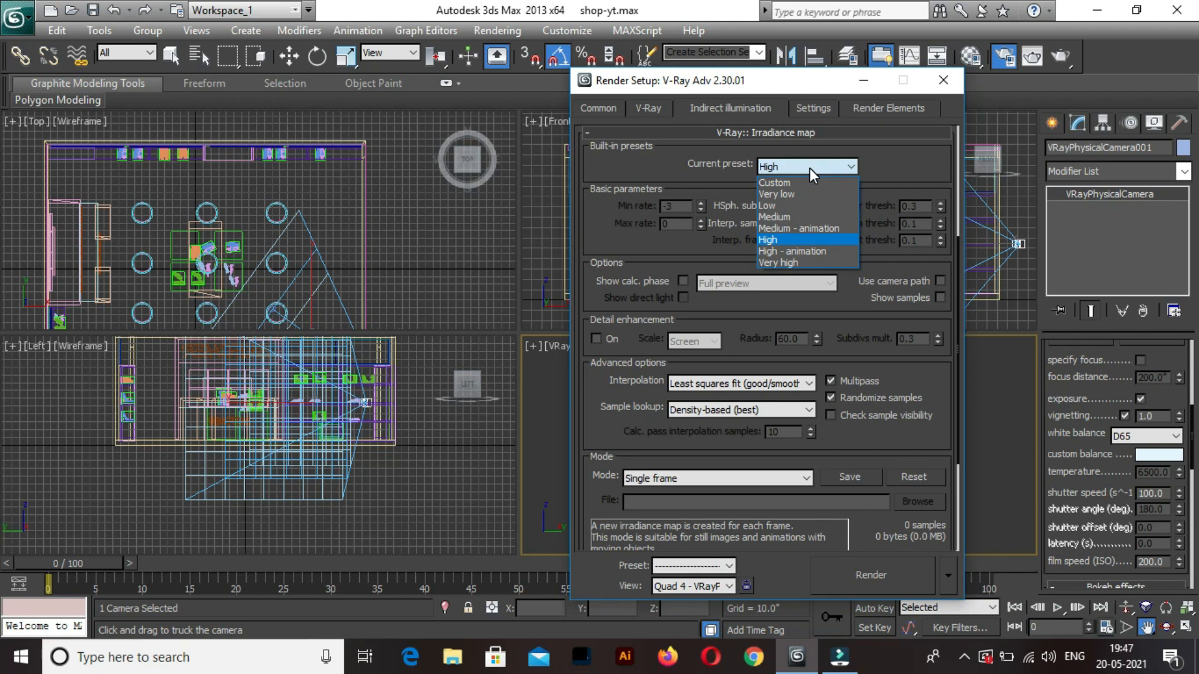
click(809, 167)
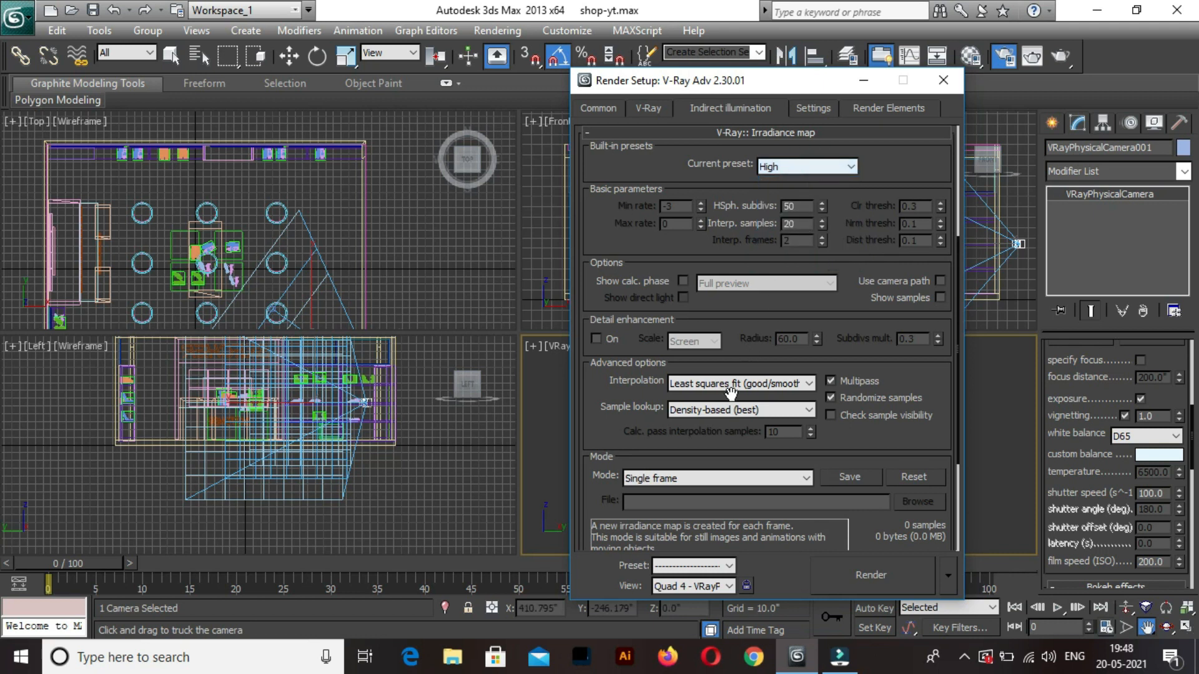
click(775, 132)
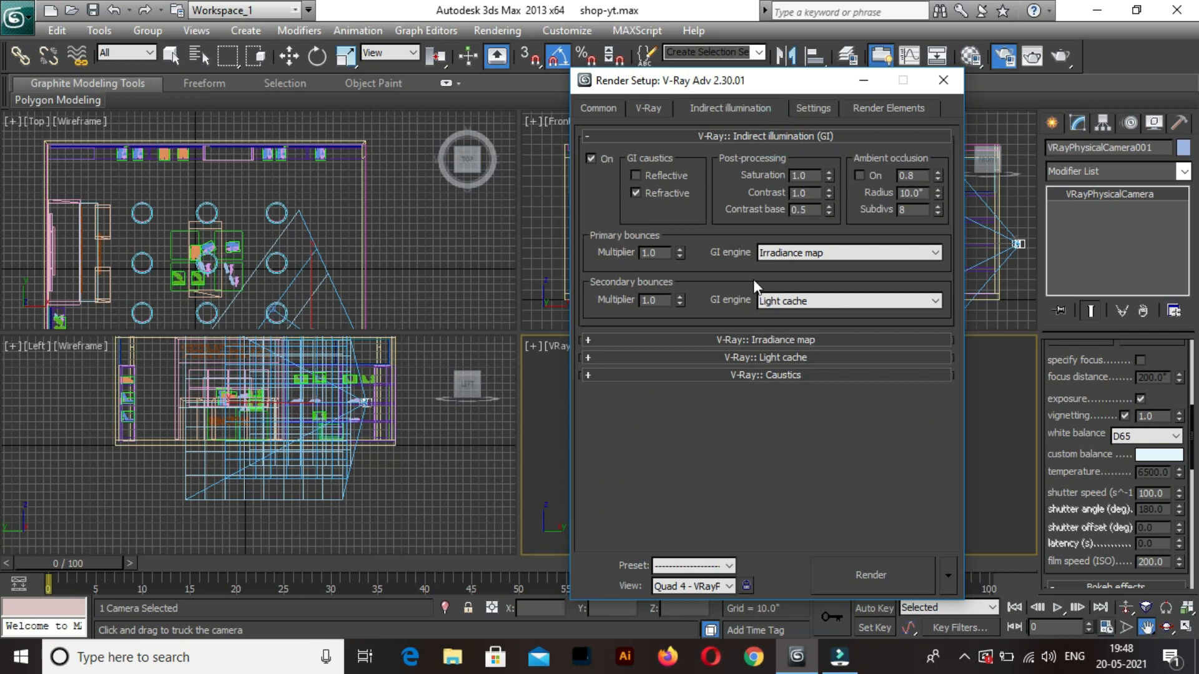
Enable store direct light, show calc. phase and pre-filter for the V-Ray light cache.
click(773, 358)
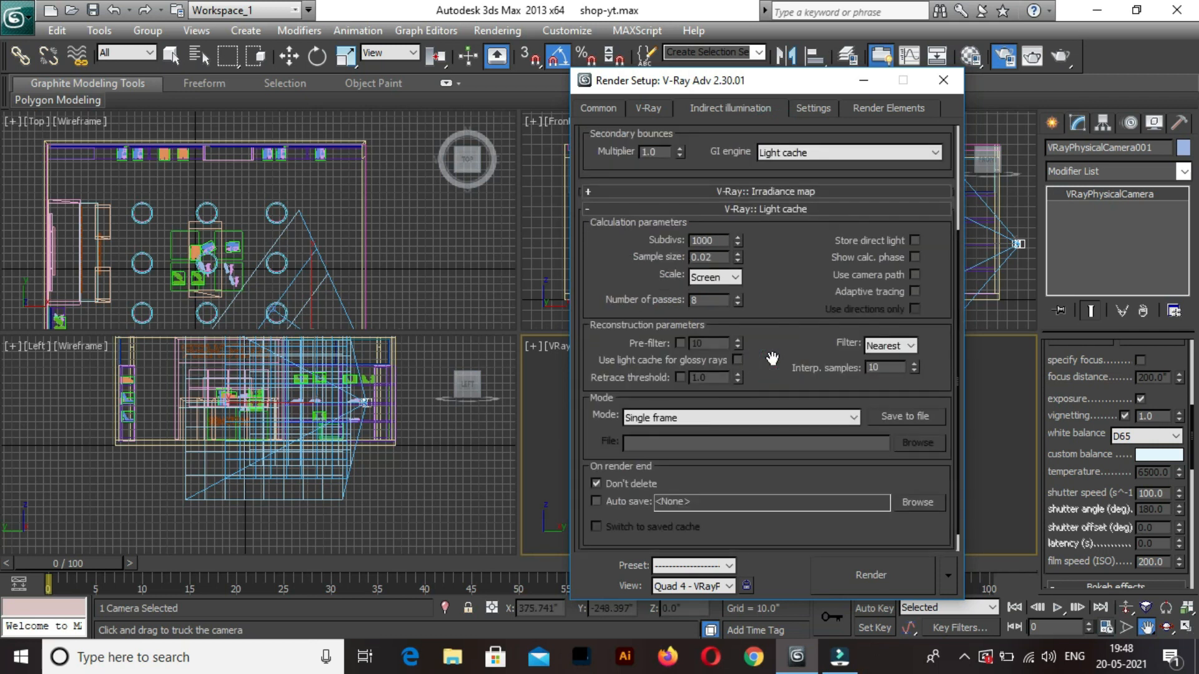
double_click(706, 241)
click(915, 241)
click(915, 258)
click(680, 343)
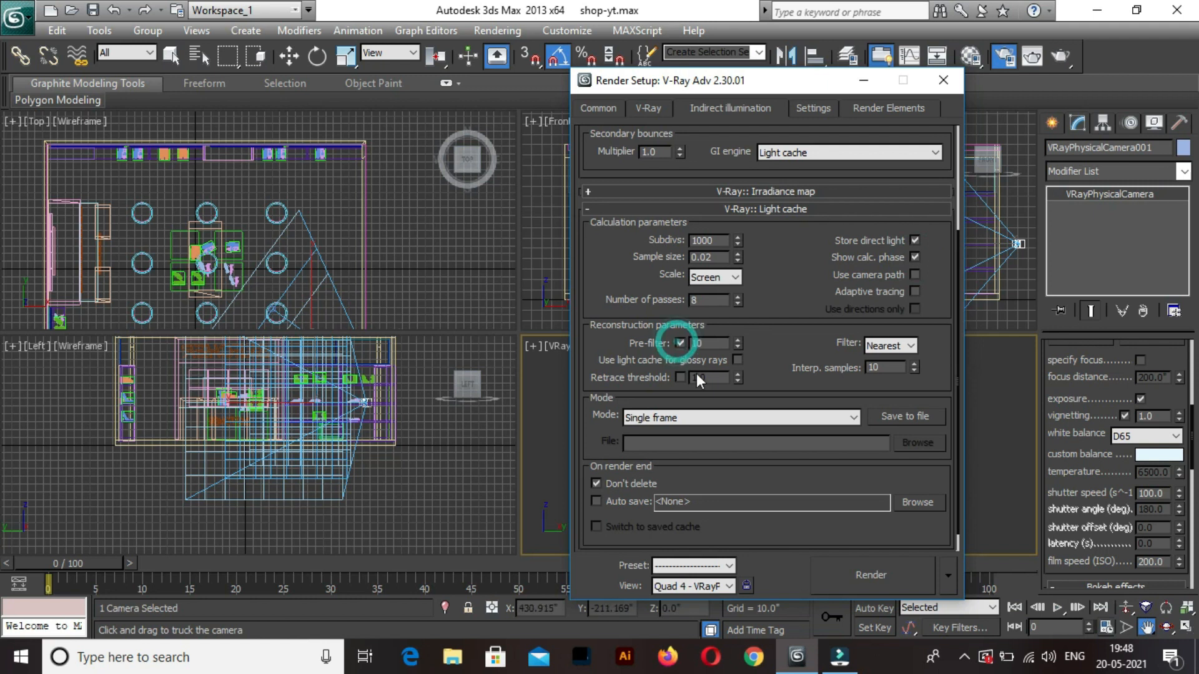
Enable the light cache for glossy rays and set its reconstruction filter to None.
click(738, 361)
click(909, 347)
click(887, 361)
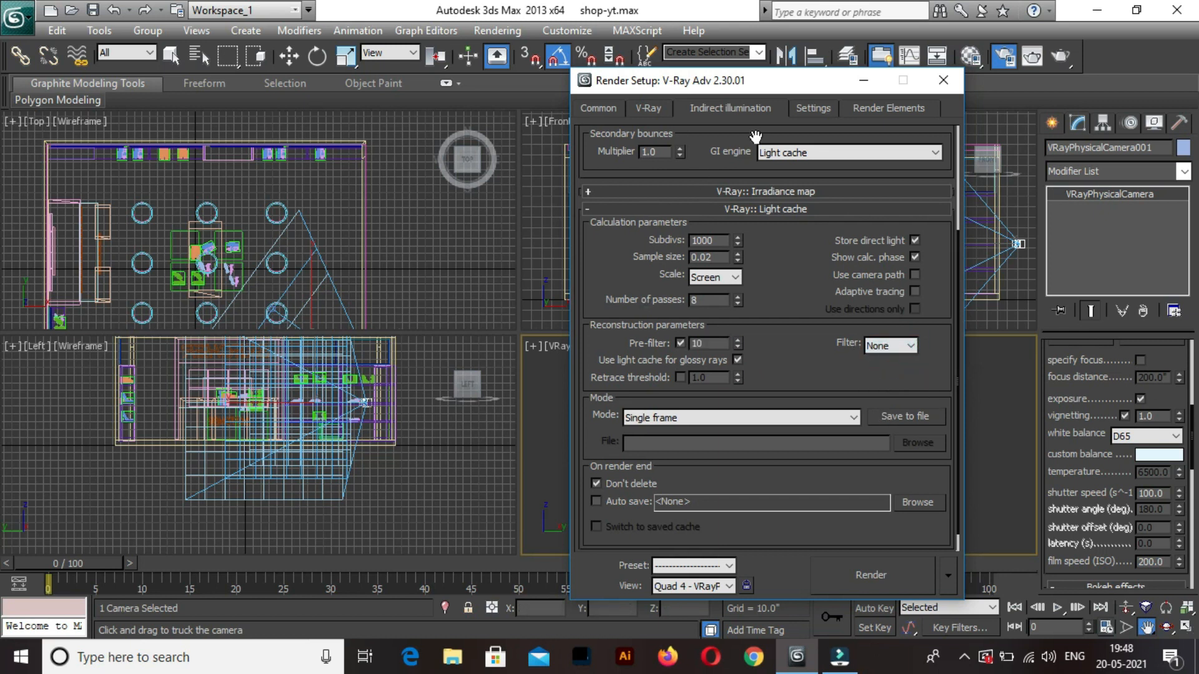
Set the V-Ray system's dynamic memory limit to 6000 MB and close the render setup.
click(810, 108)
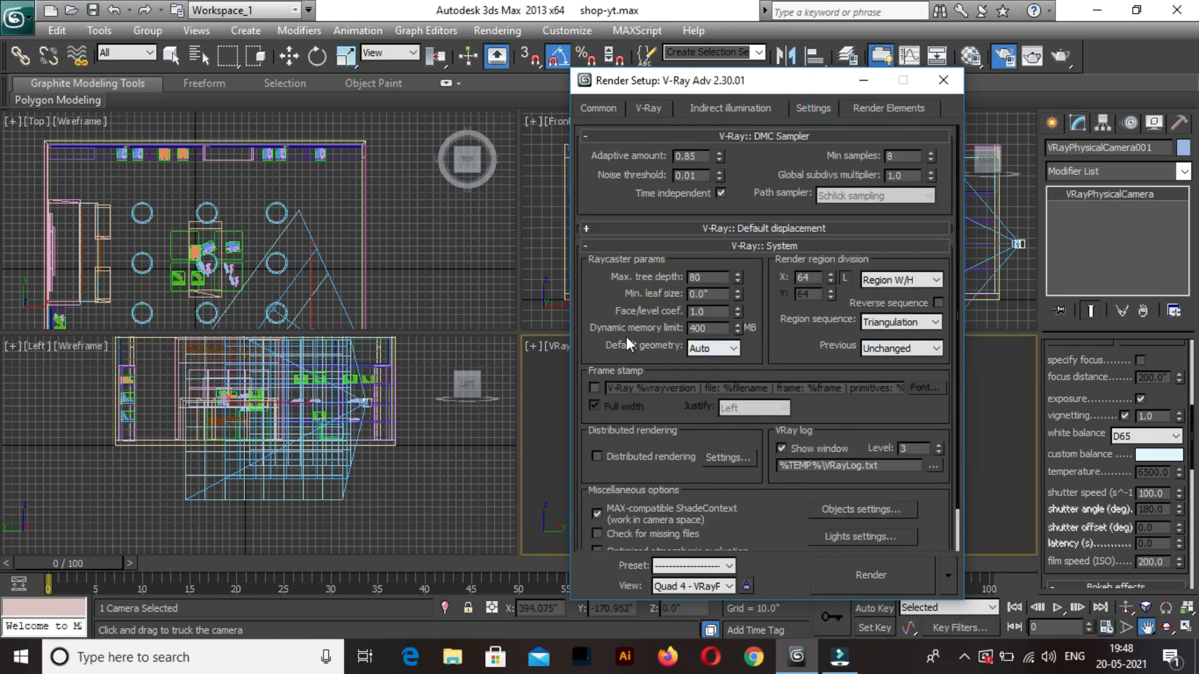
double_click(712, 328)
text(6000)
click(942, 80)
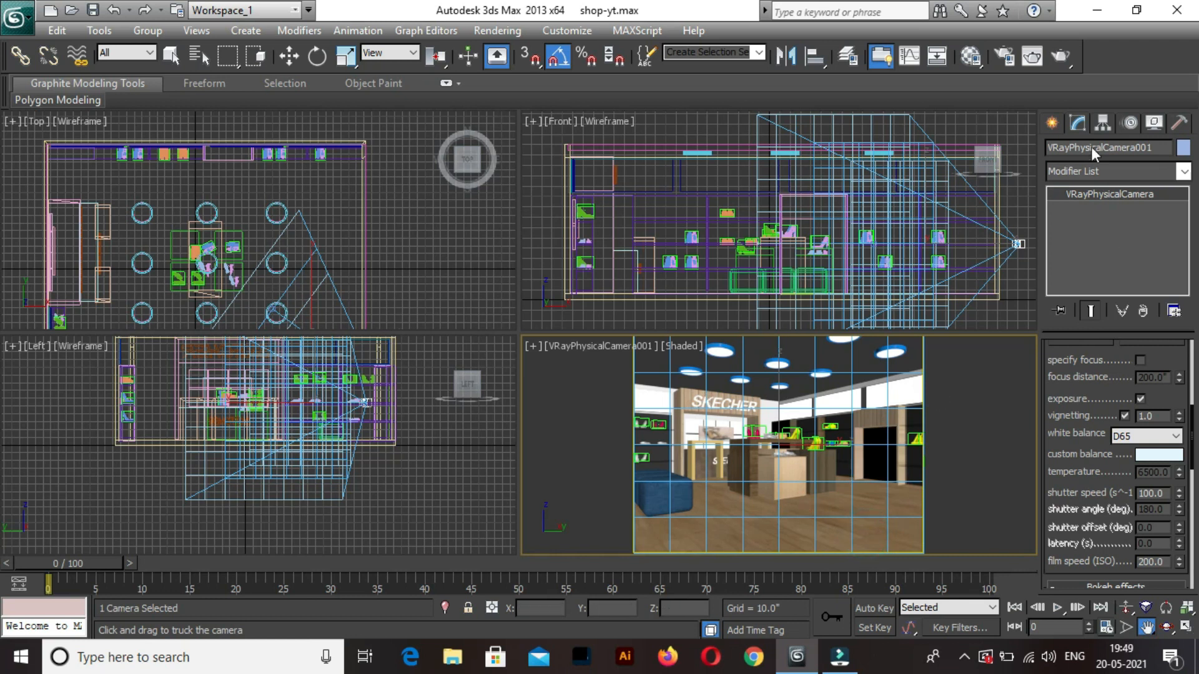
Run a test render of the camera view, cancel it, and close the frame buffer and V-Ray messages.
click(1061, 54)
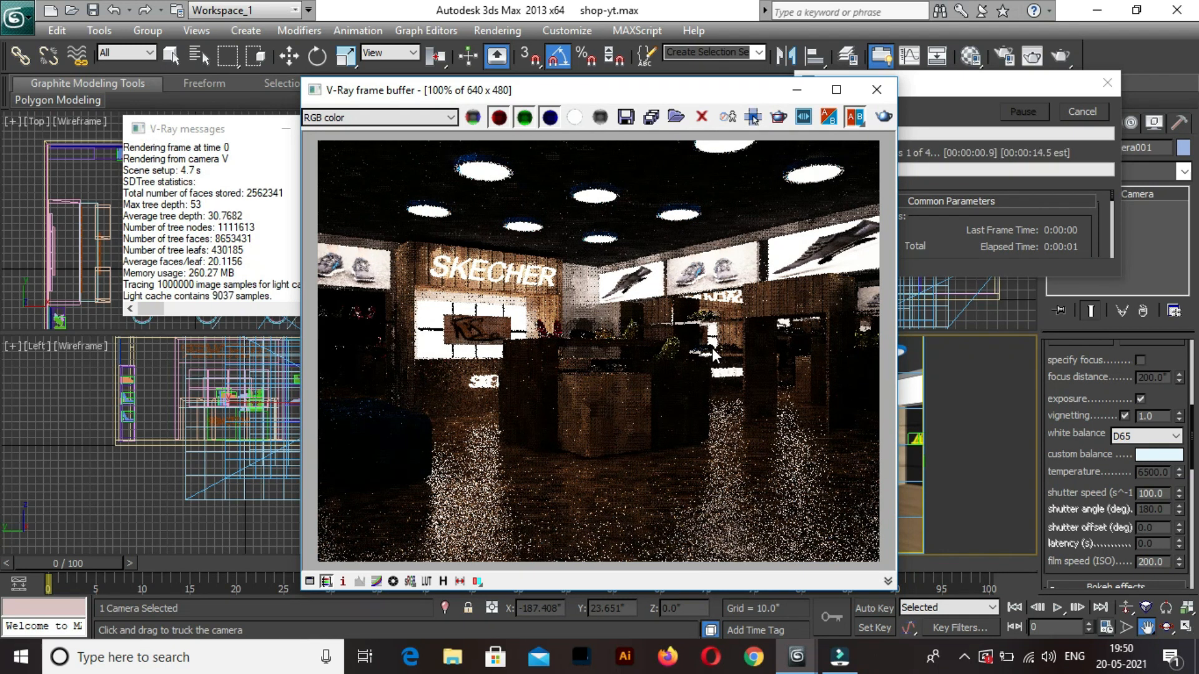
click(1082, 111)
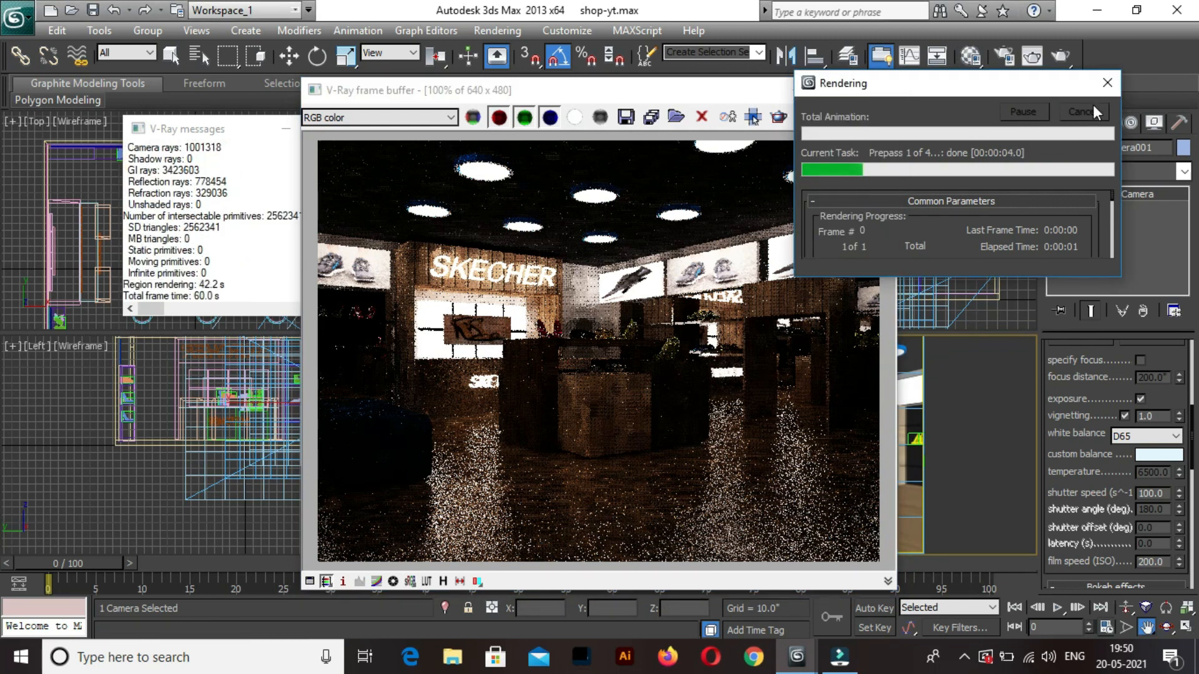
click(1106, 83)
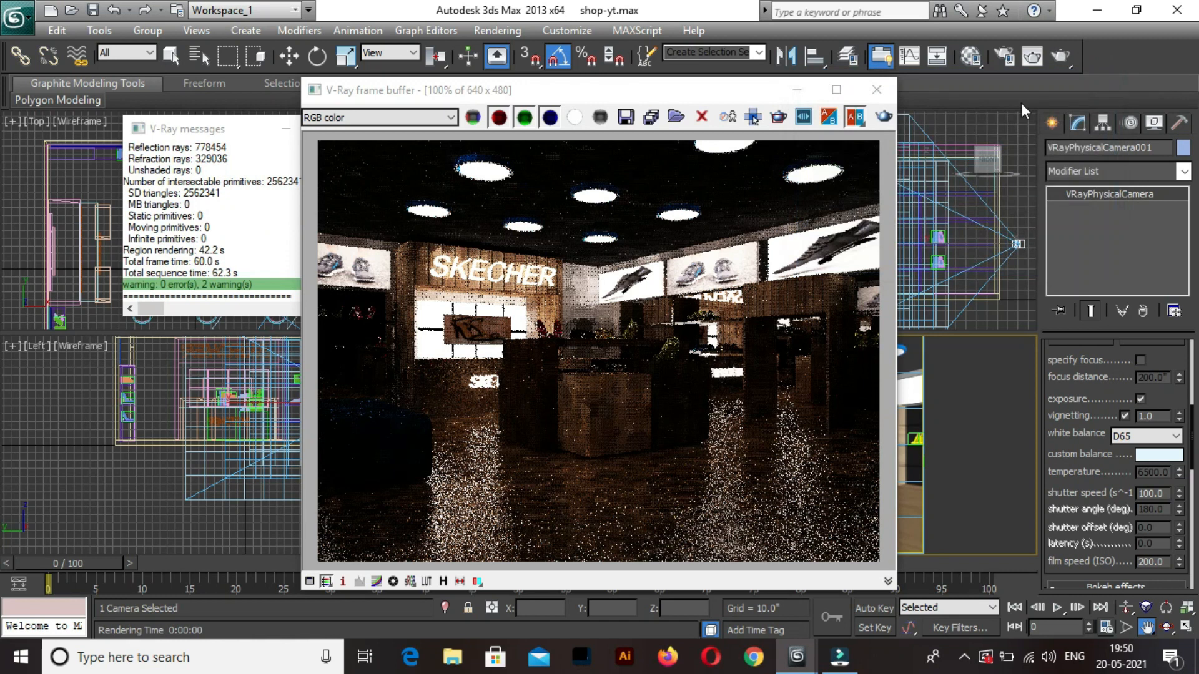
click(881, 95)
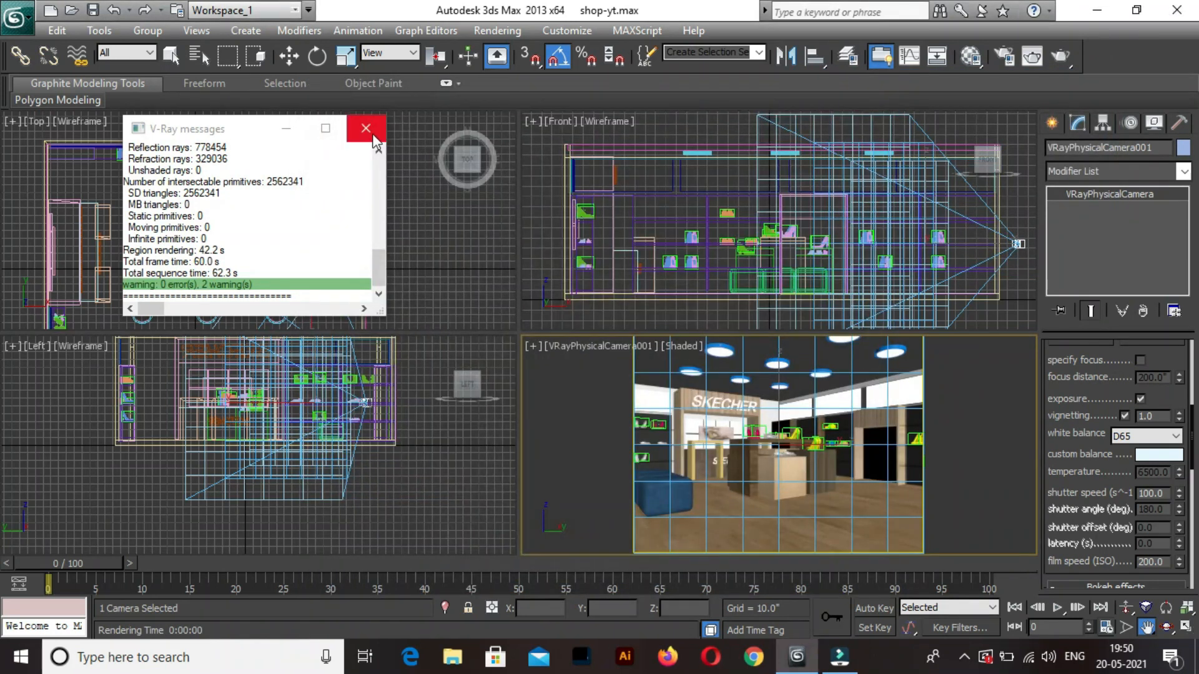
click(374, 136)
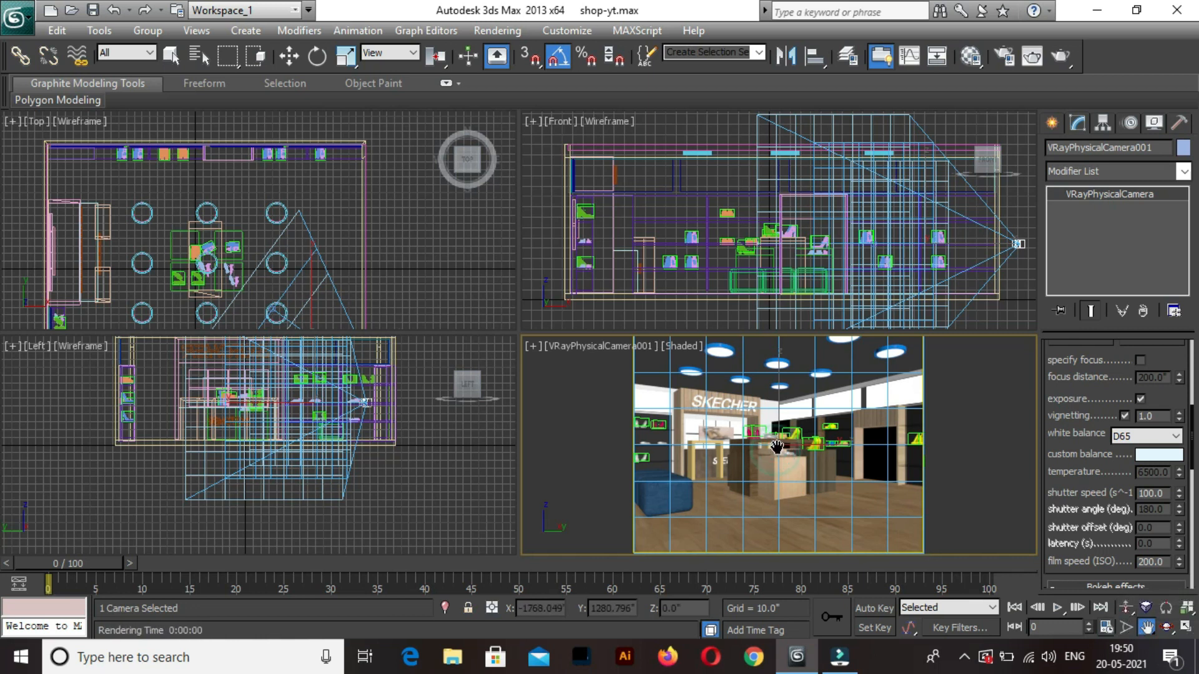
Dolly the physical camera closer to the display counters and truck it to reframe the shop in the camera view.
drag(777, 440, 778, 442)
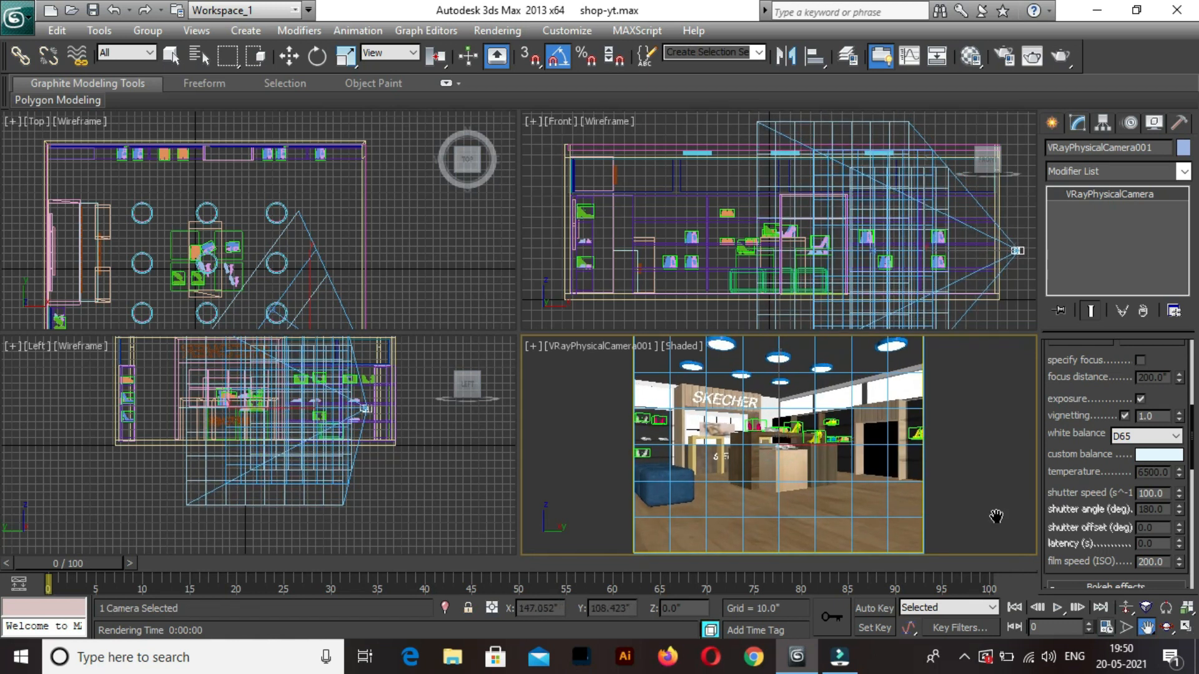
click(1125, 607)
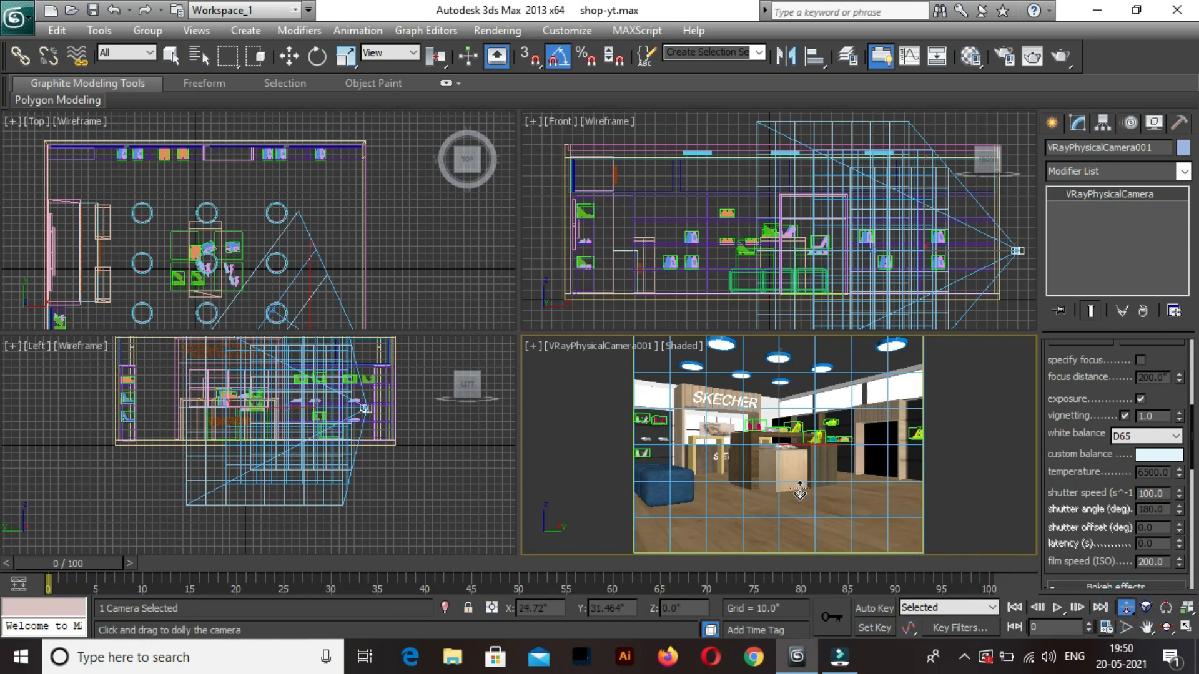
drag(800, 488, 800, 481)
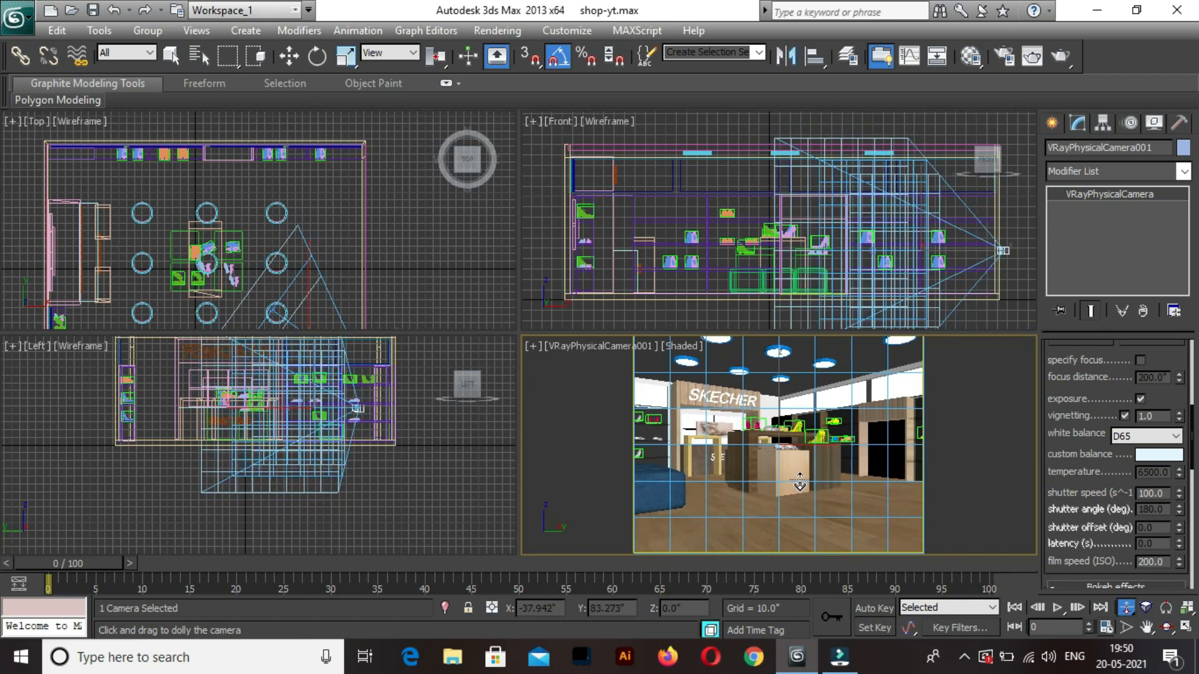
drag(800, 482, 800, 475)
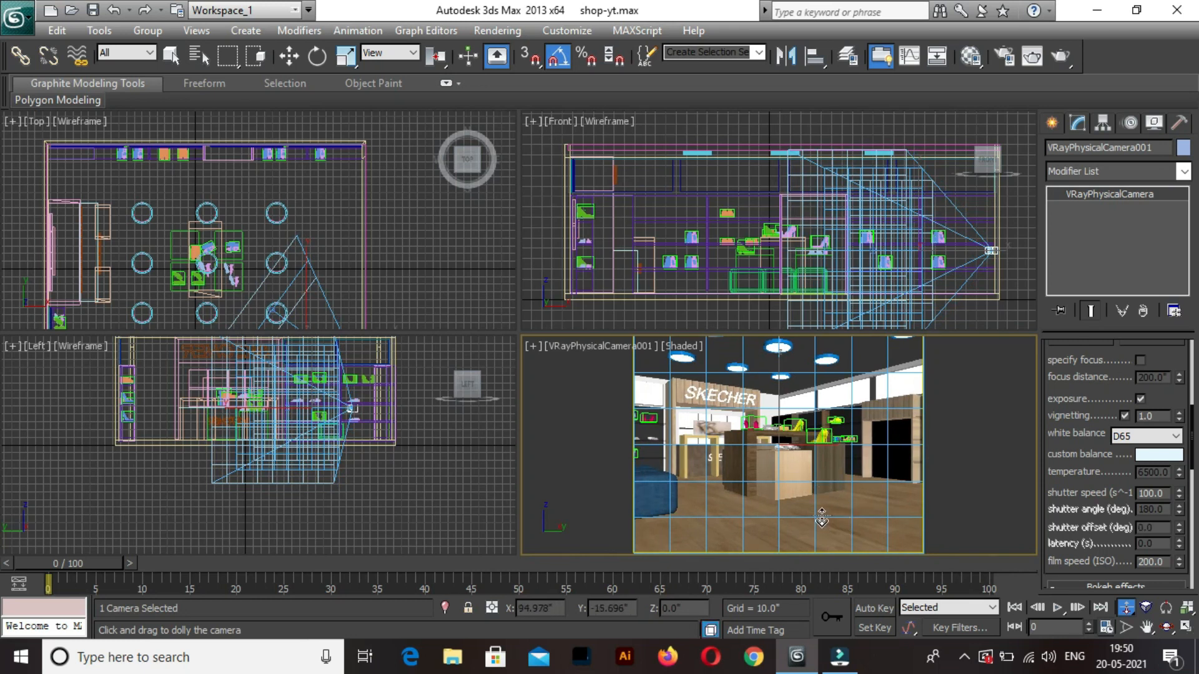
click(1147, 627)
drag(791, 480, 819, 473)
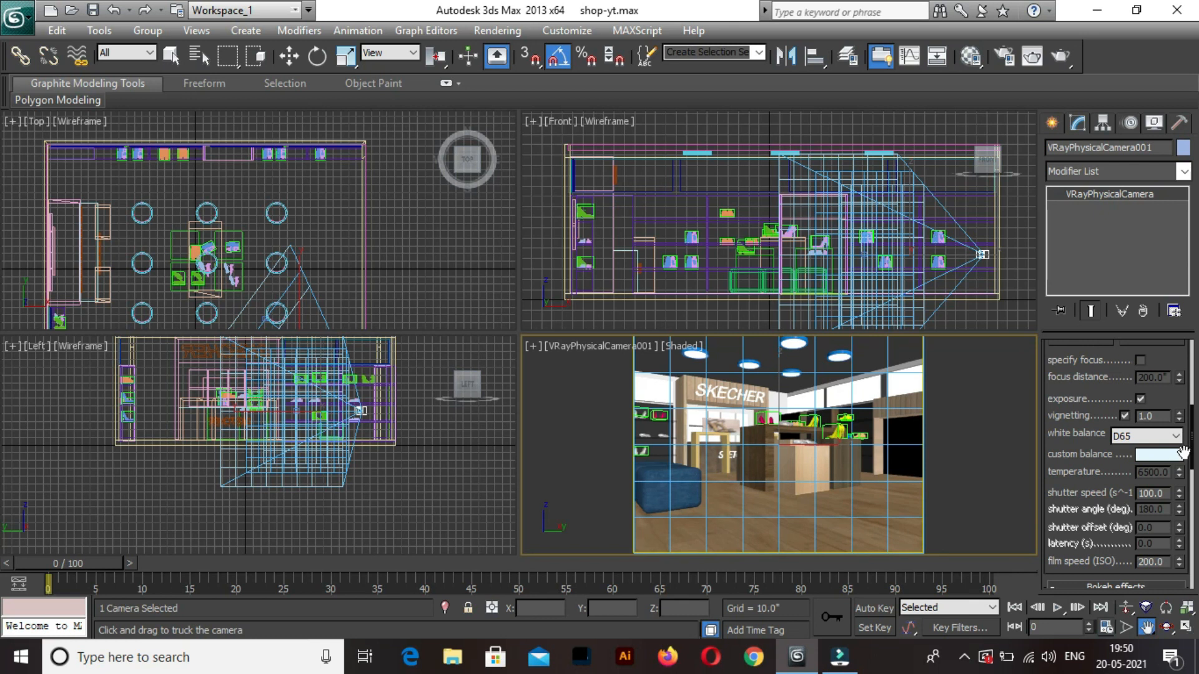
Restrict the selection filter to Cameras and select the VRay physical camera in the Top view with the Move tool active.
right_click(438, 229)
middle_drag(402, 179, 374, 148)
middle_drag(379, 209, 385, 179)
click(291, 56)
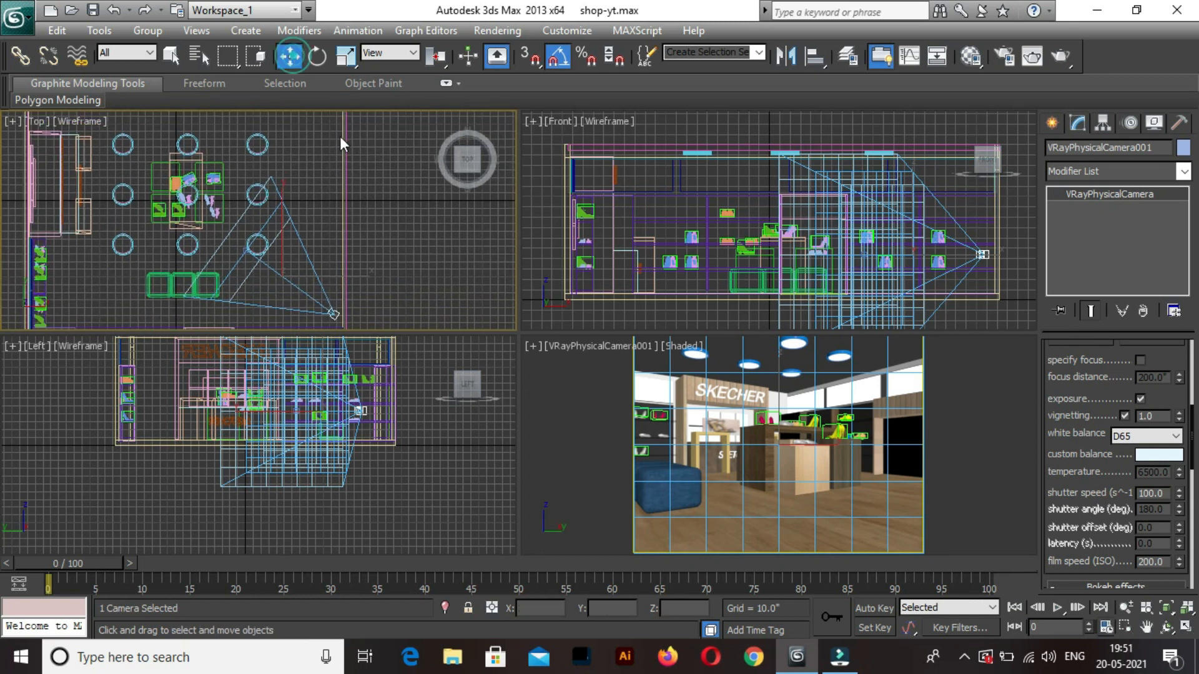
click(194, 195)
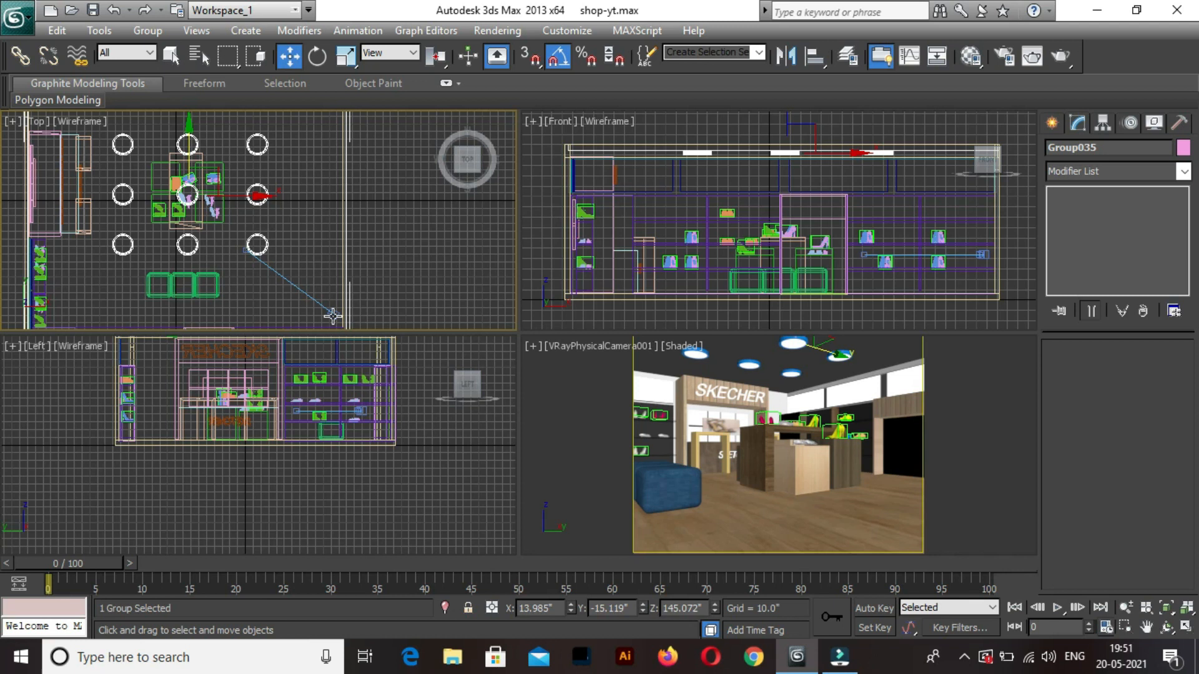
click(323, 315)
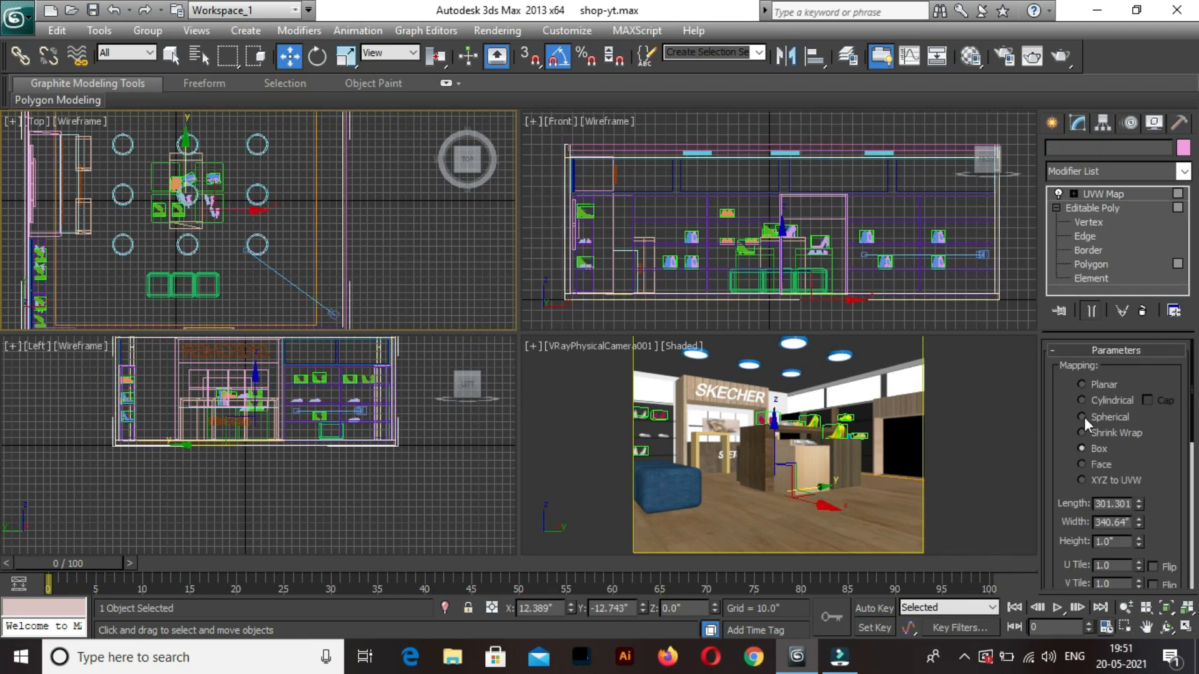
click(124, 51)
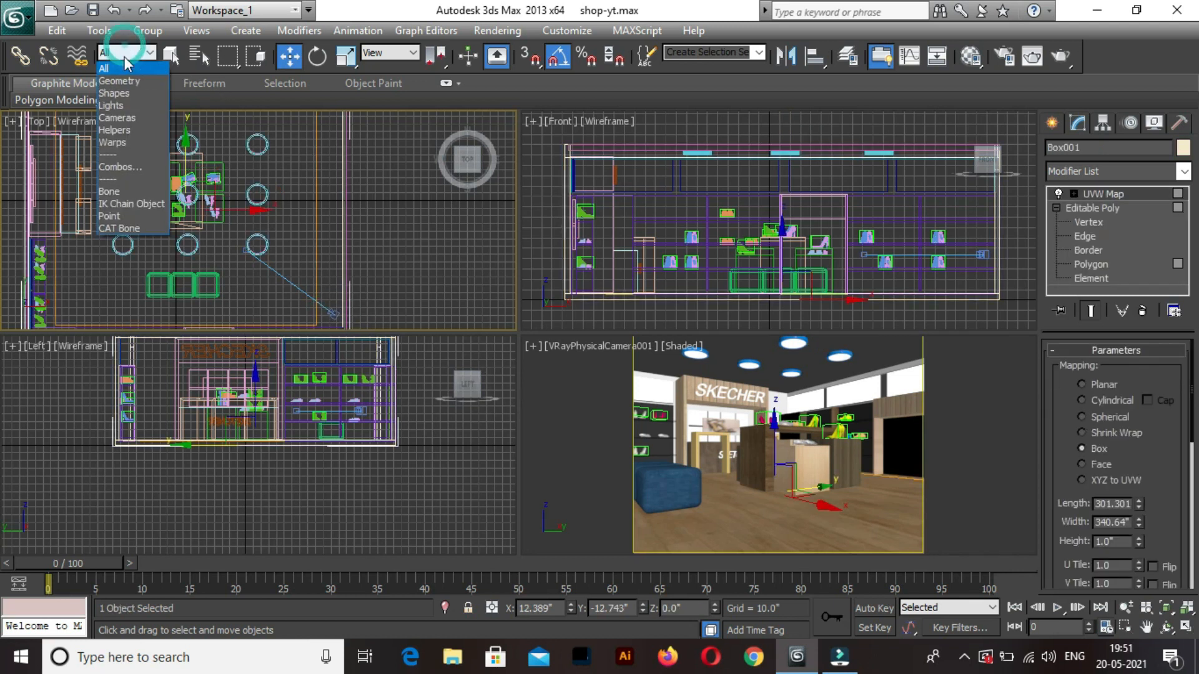
click(117, 118)
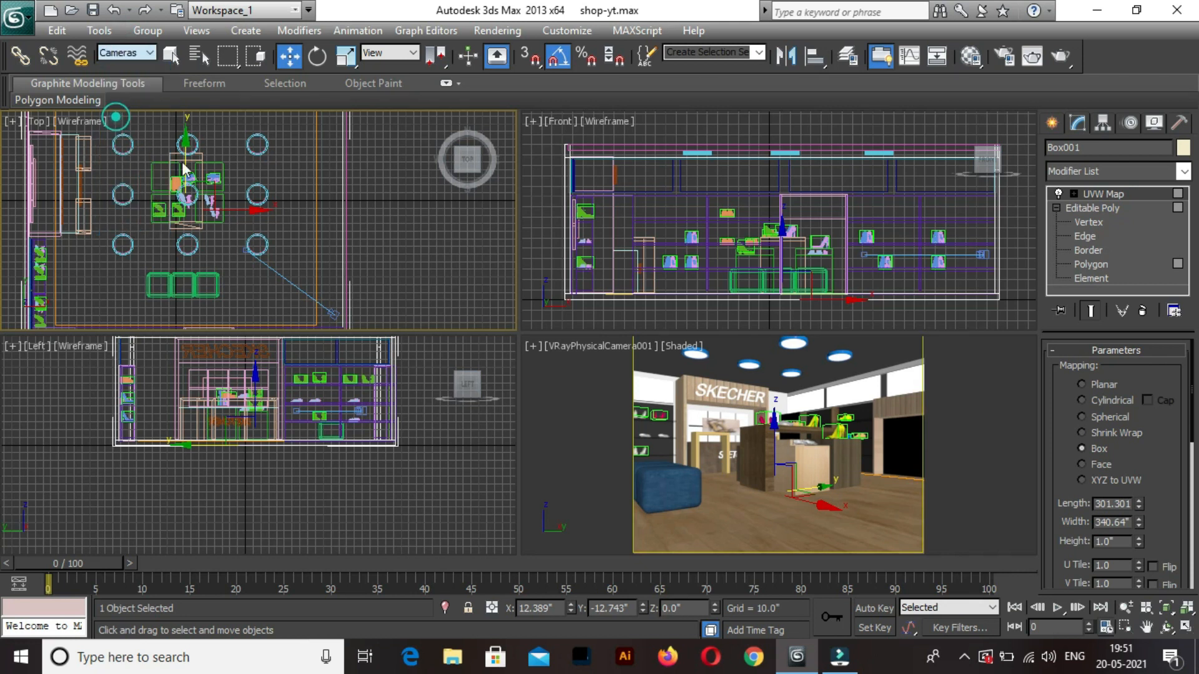
click(334, 317)
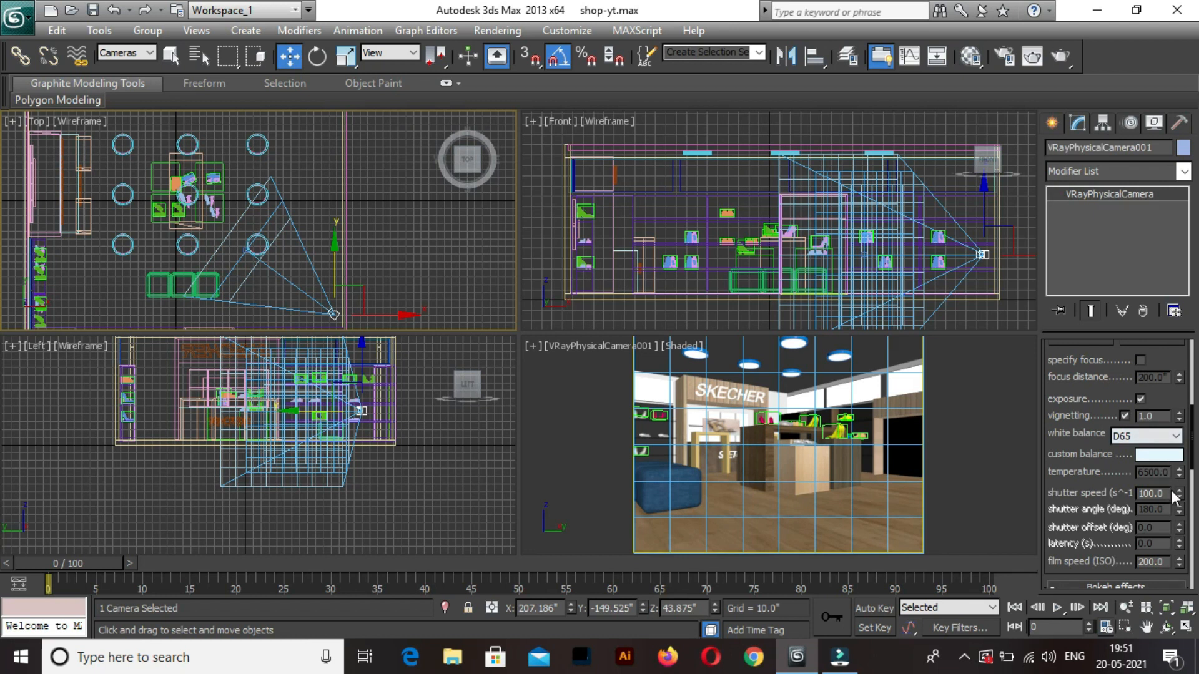
Set the physical camera's focal length to 30 mm.
scroll(1140, 387, up, 3)
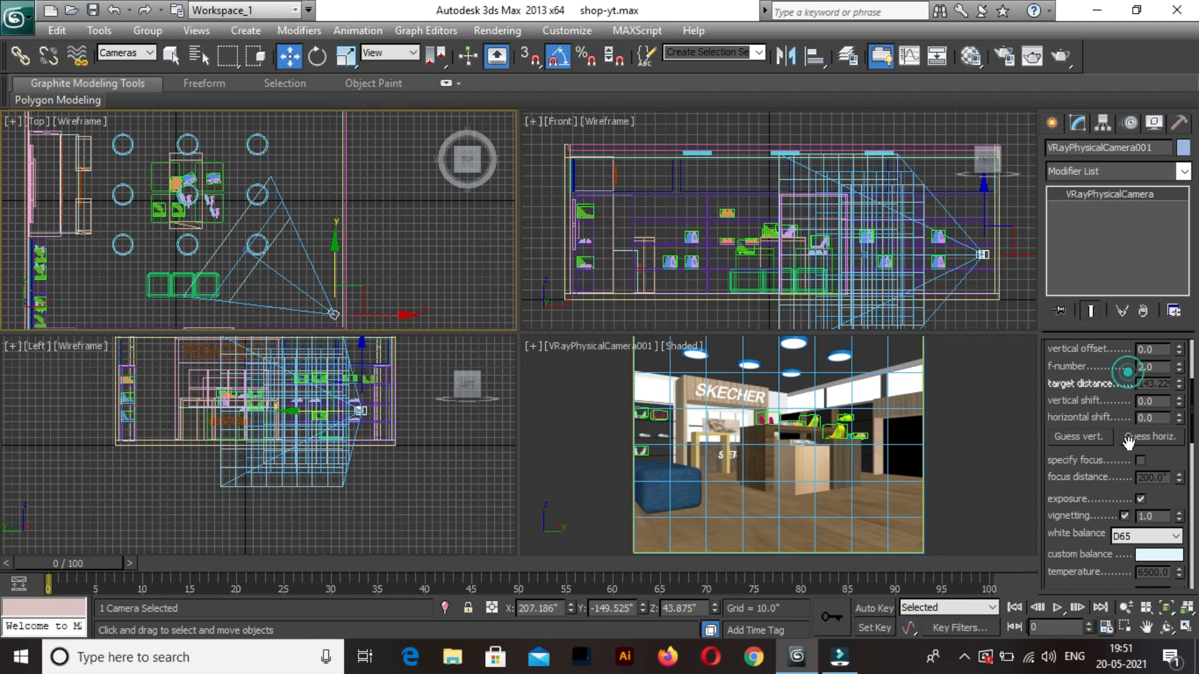
scroll(1128, 442, up, 3)
drag(1164, 366, 1116, 365)
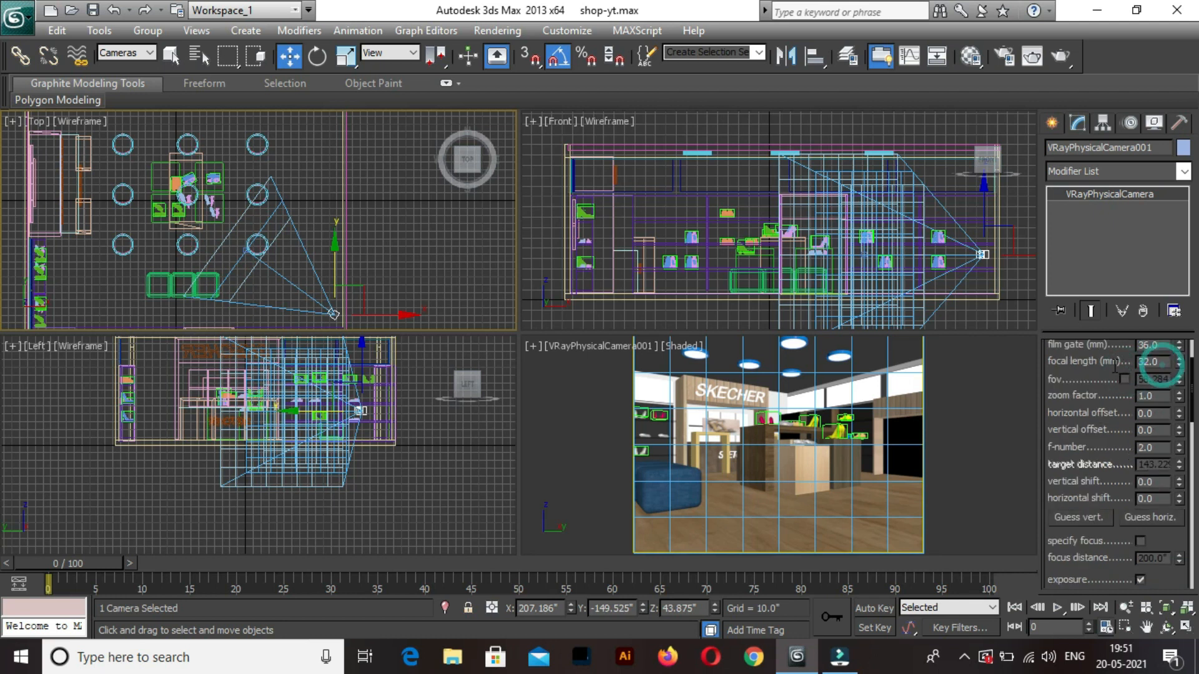
text(30)
key(Return)
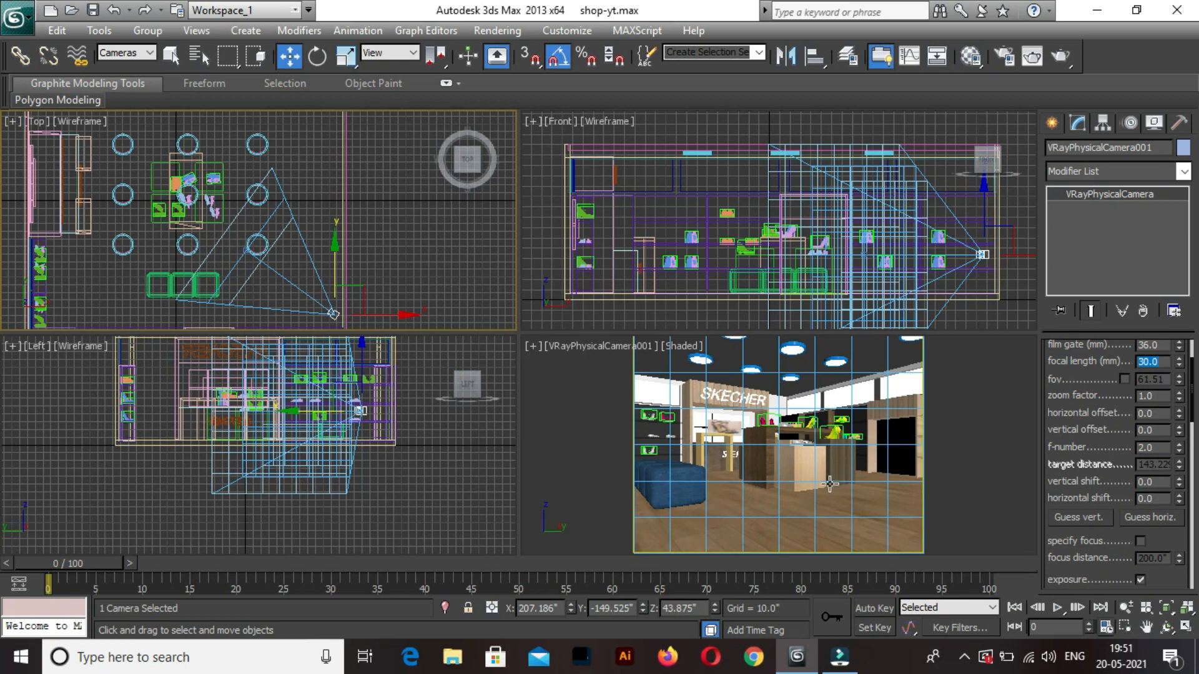
Move the camera back along Y to about -159.5 inches in the Top view and set its focal length to 32 mm.
middle_drag(395, 279, 393, 243)
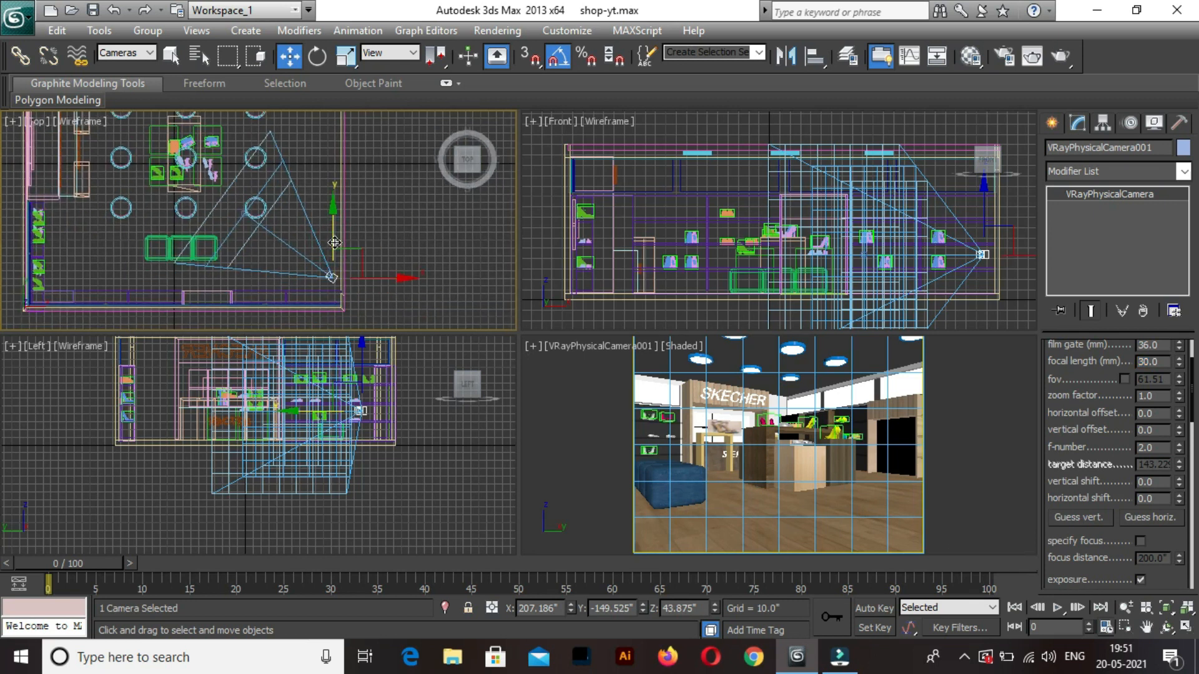
drag(335, 245, 333, 250)
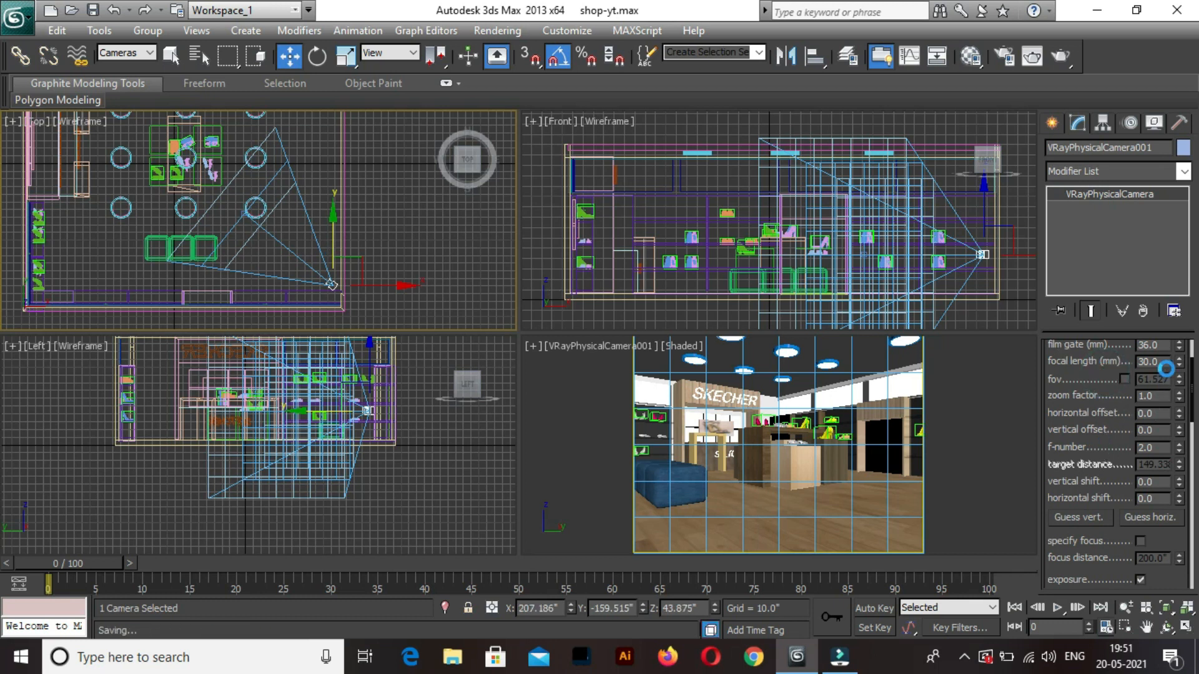
scroll(1163, 364, up, 3)
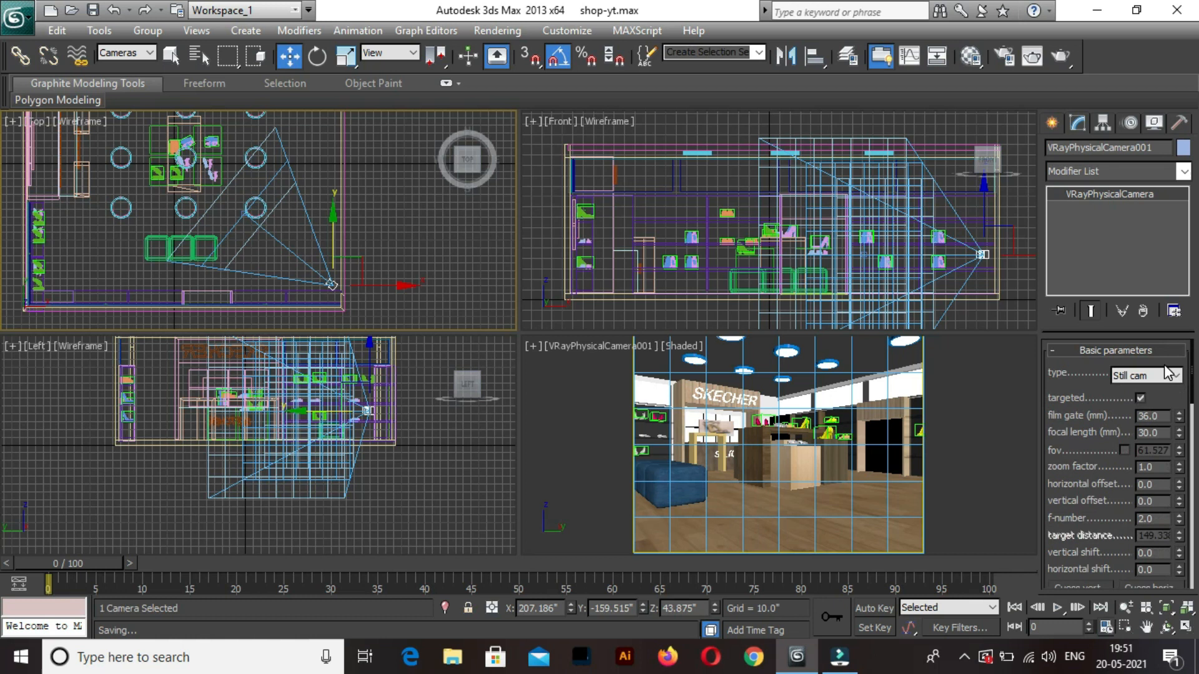
double_click(1160, 432)
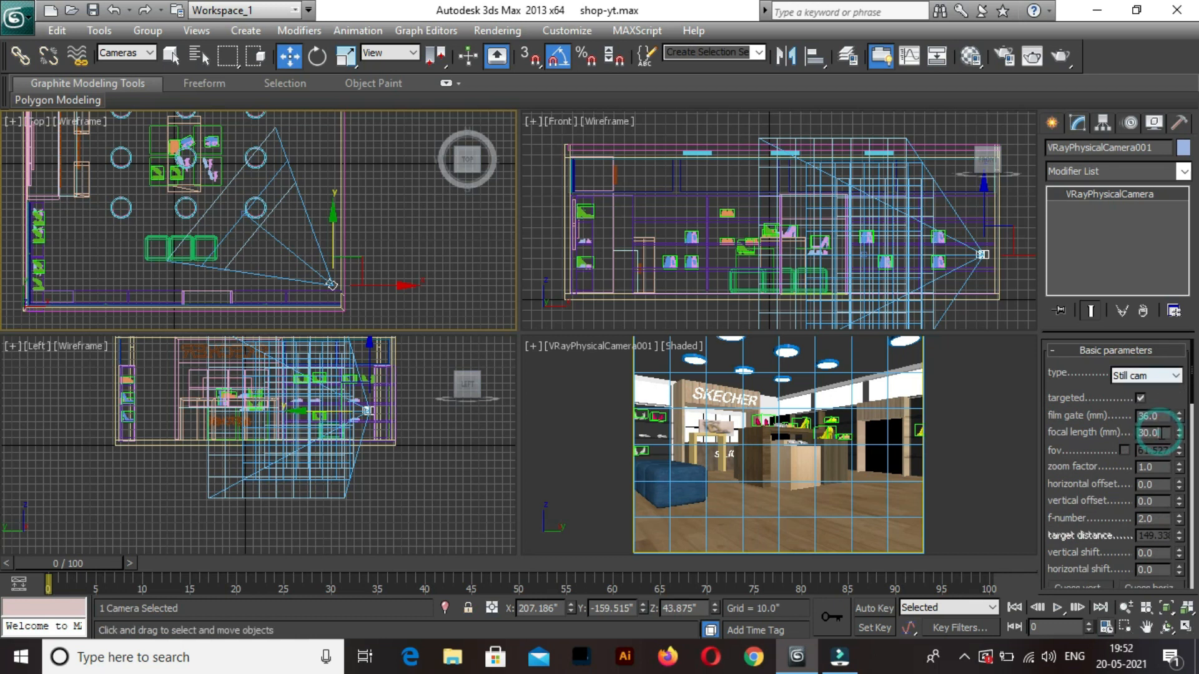
text(32)
key(Return)
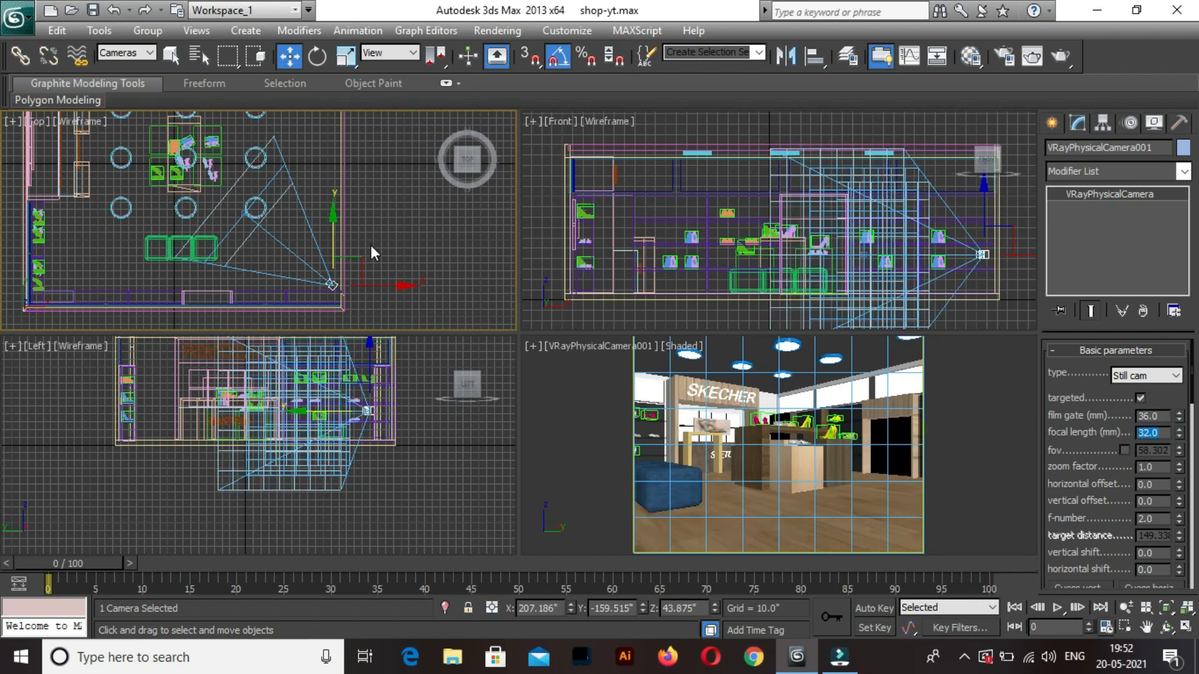
Move the camera slightly further back along Y to about -162.5 inches and make the camera view active for trucking.
middle_drag(372, 234, 299, 249)
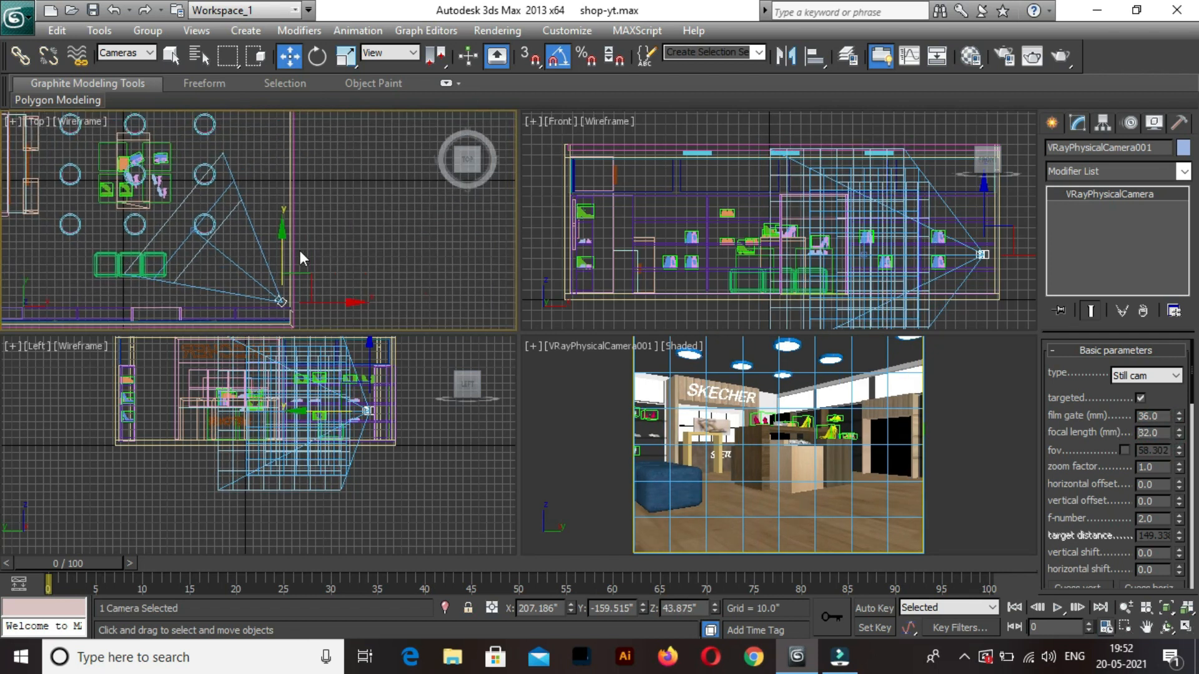
drag(281, 250, 281, 253)
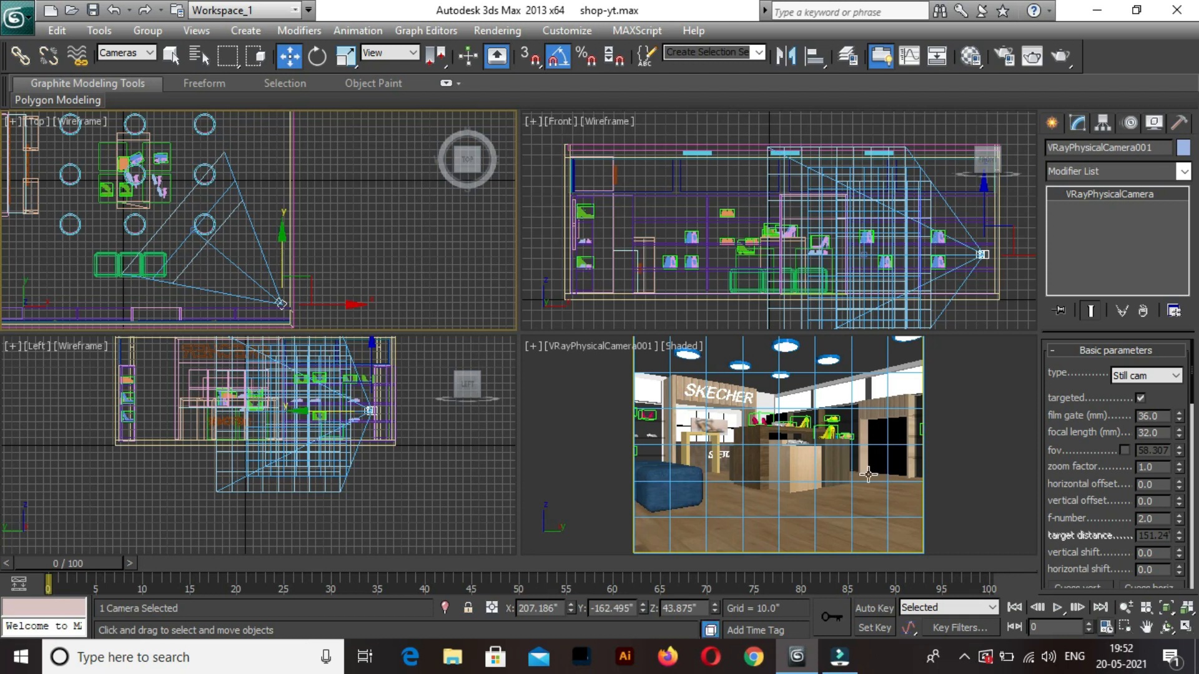
click(1146, 627)
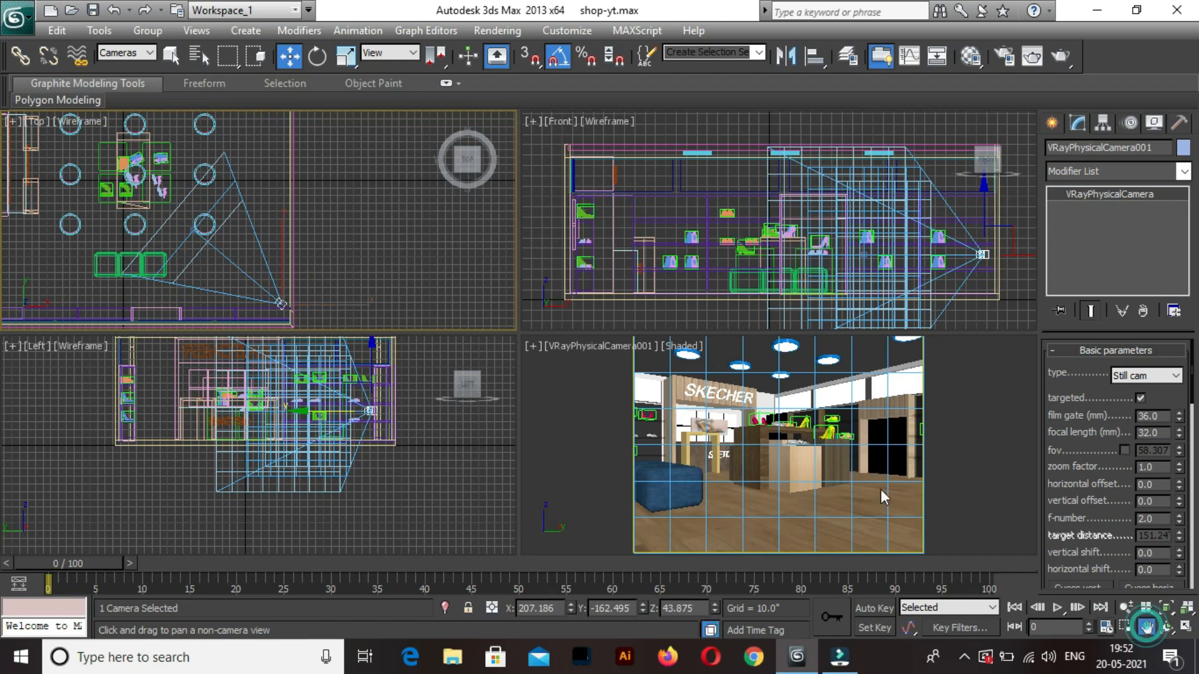
click(815, 462)
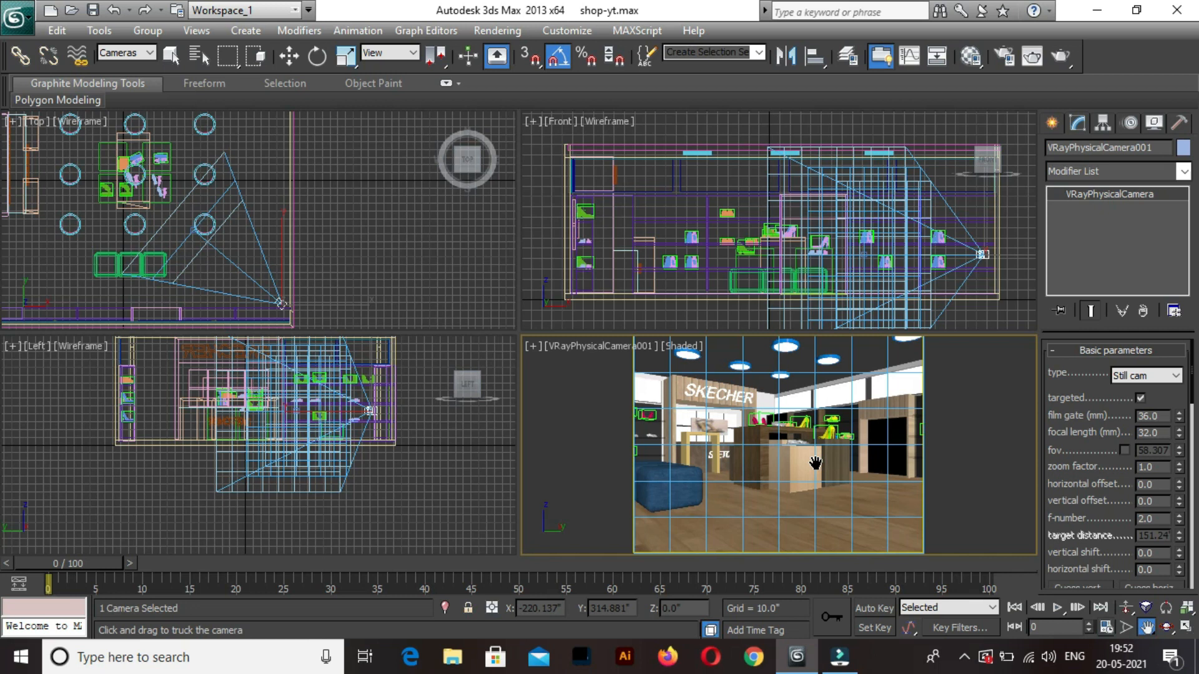
Try focal lengths of 33 mm and 34 mm on the camera, then return it to 32 mm.
double_click(1156, 433)
text(33)
key(Return)
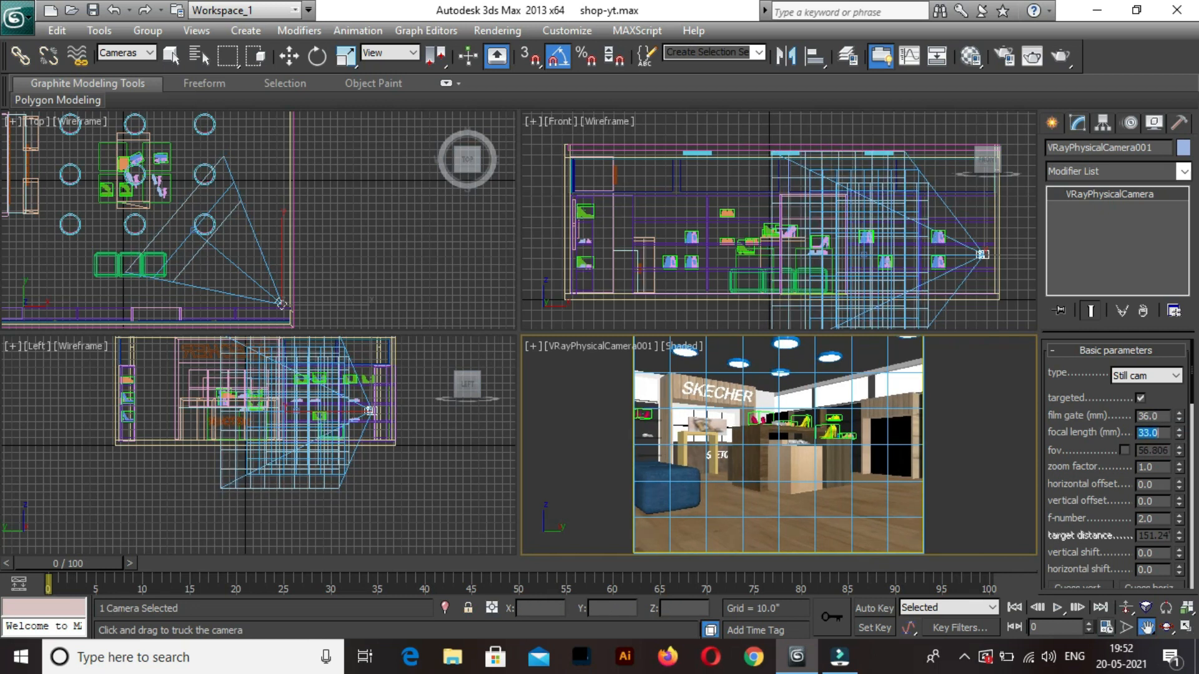
text(34)
key(Return)
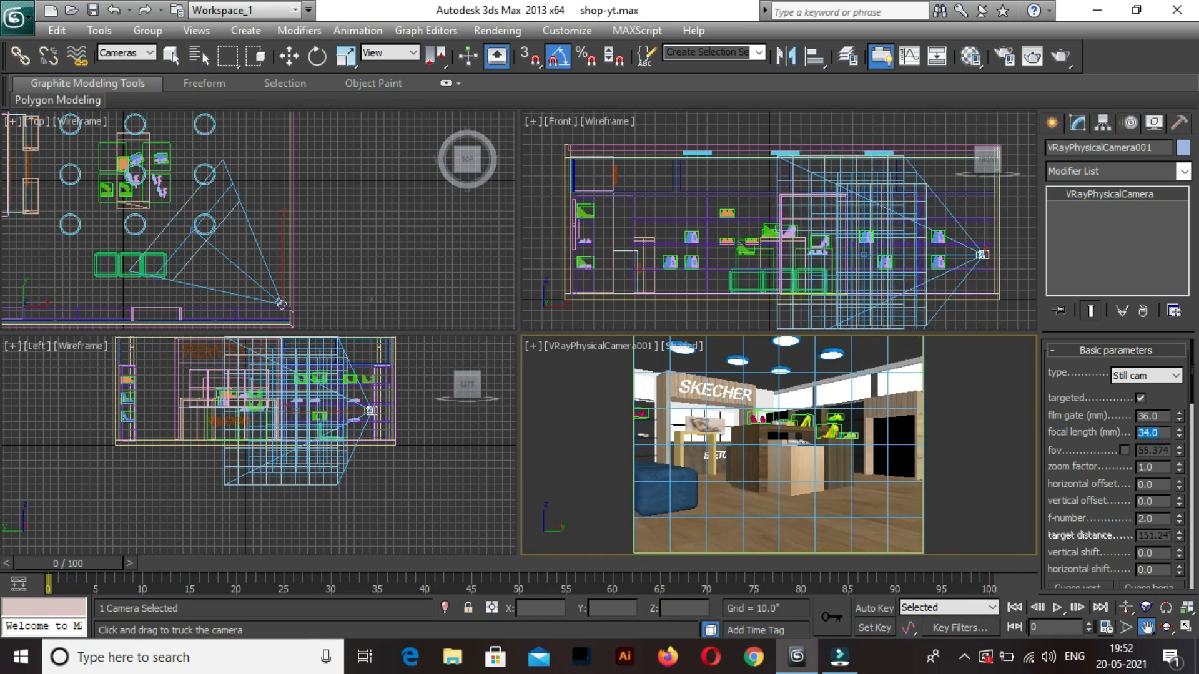
text(32)
key(Return)
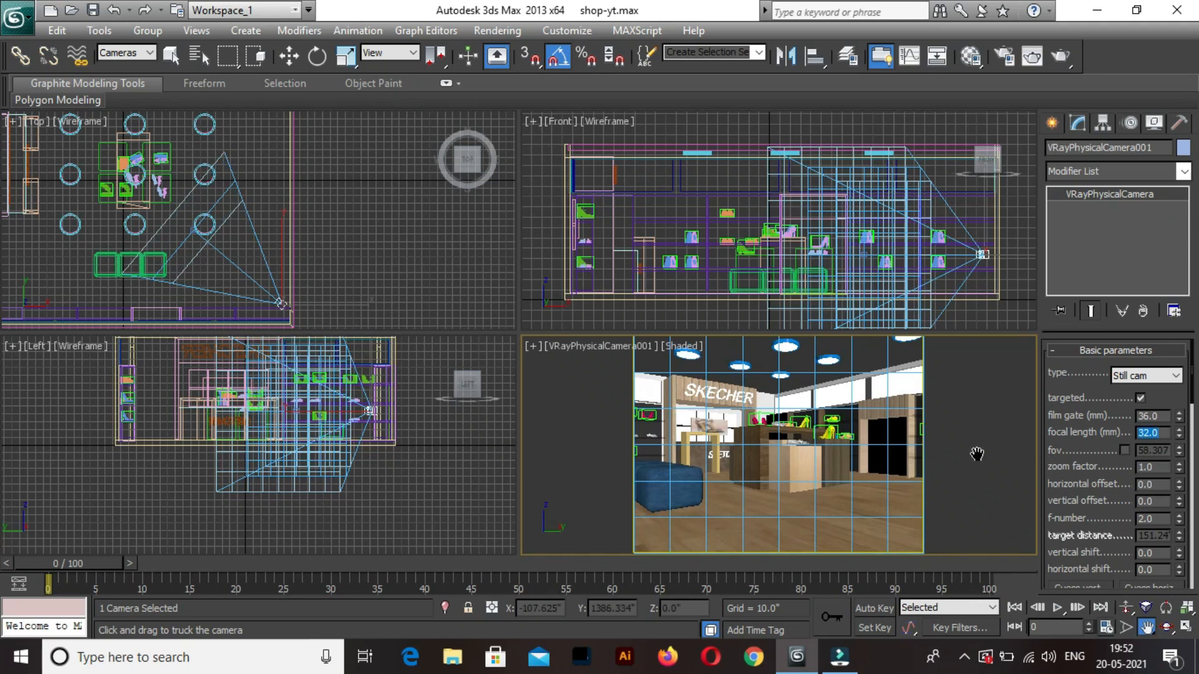
Draw a plane VRayLight over the blue seating in the Top view, about 108.7 inches half-length and 28.4 inches half-width.
click(1052, 124)
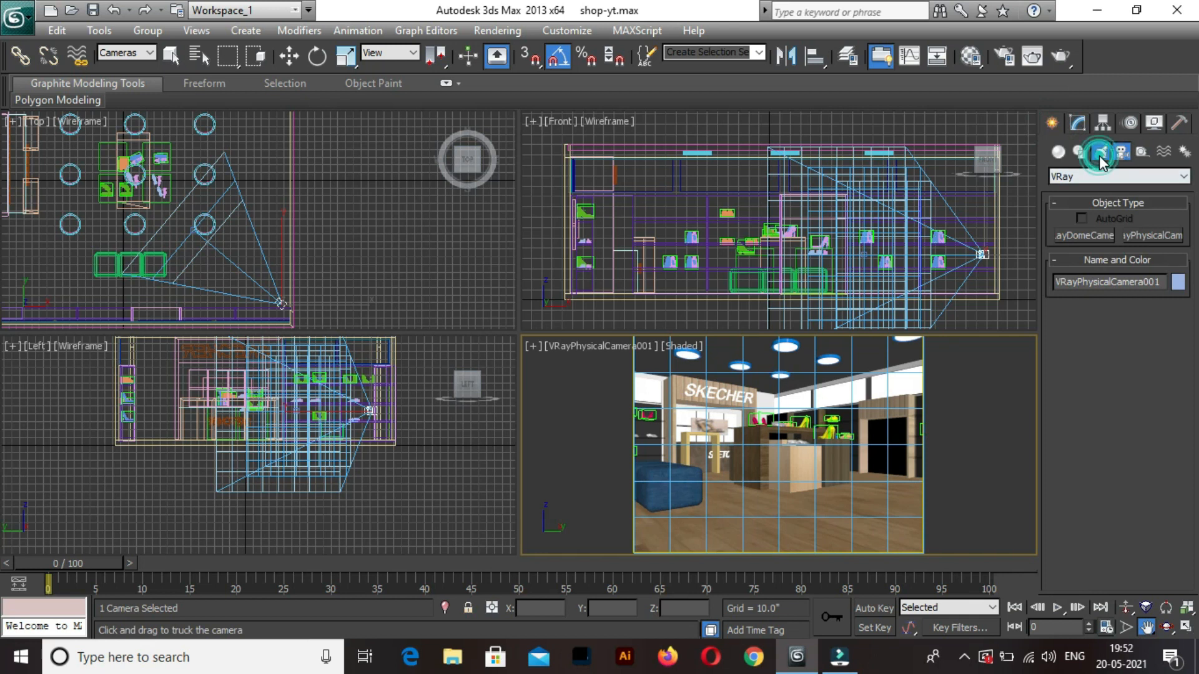
click(1099, 154)
click(1092, 177)
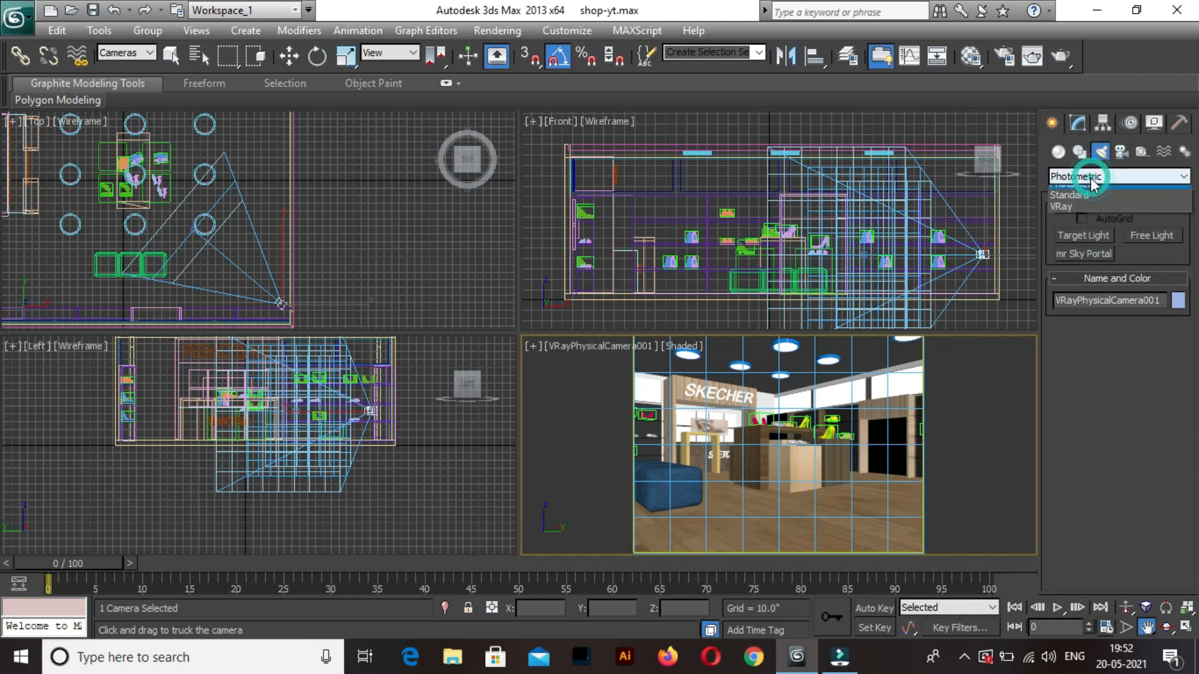
click(1064, 212)
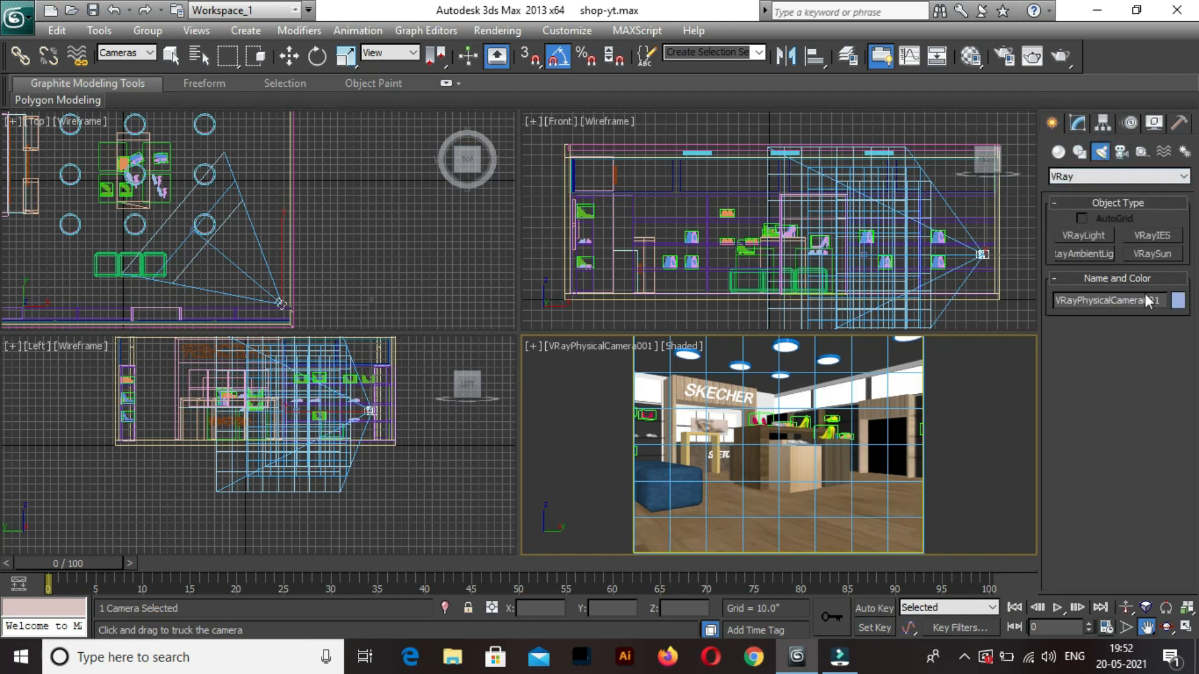
click(1090, 236)
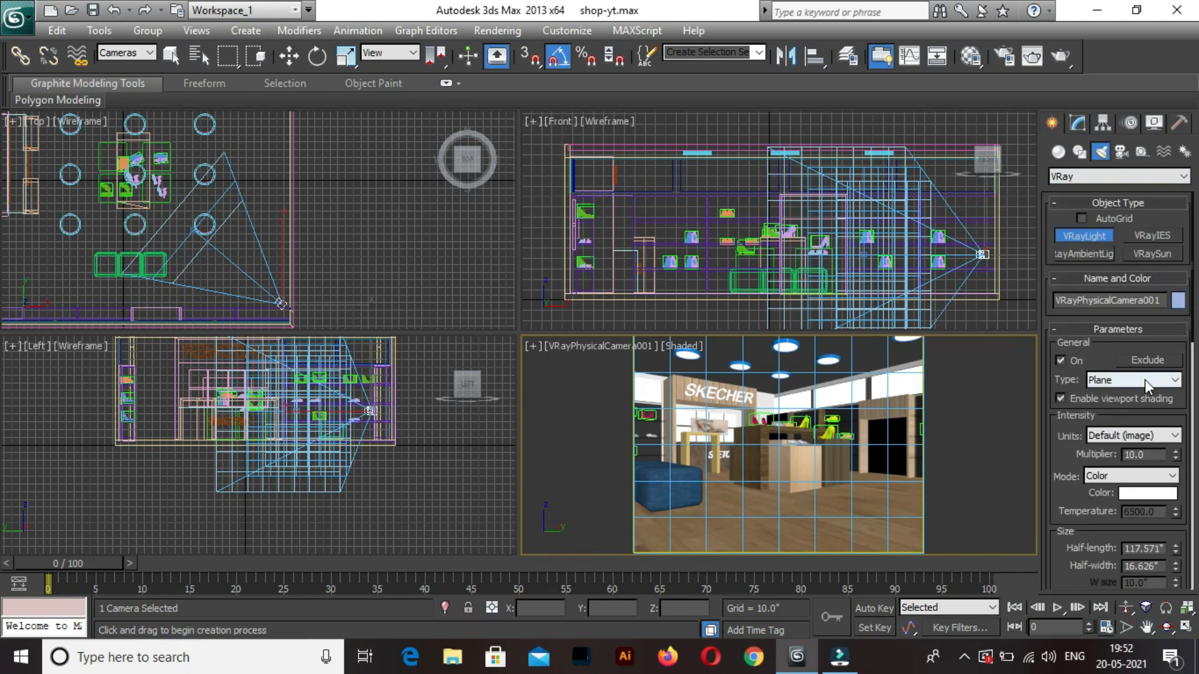
middle_click(385, 206)
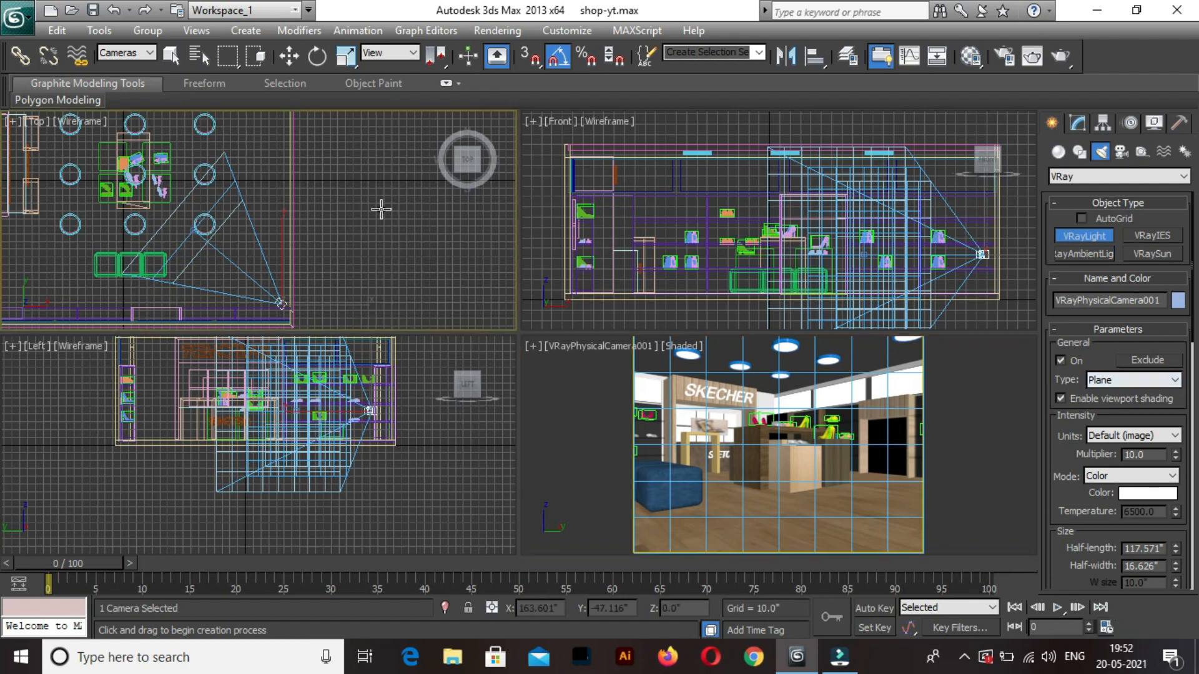
scroll(387, 207, down, 2)
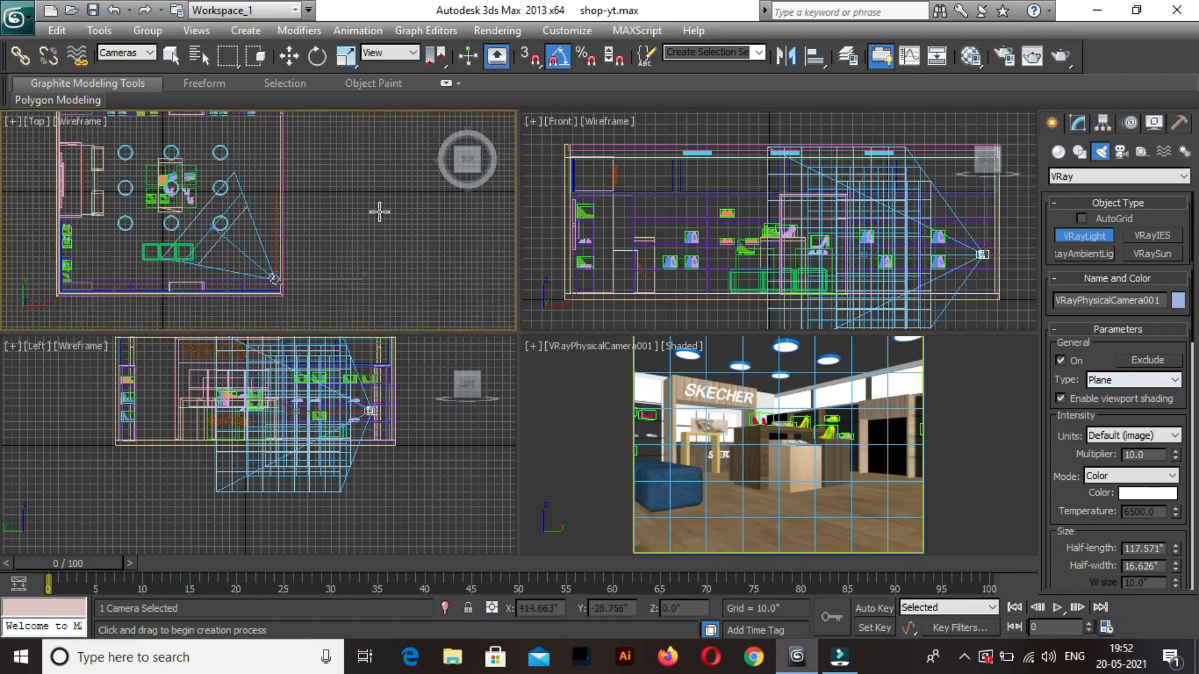
middle_drag(328, 226, 358, 237)
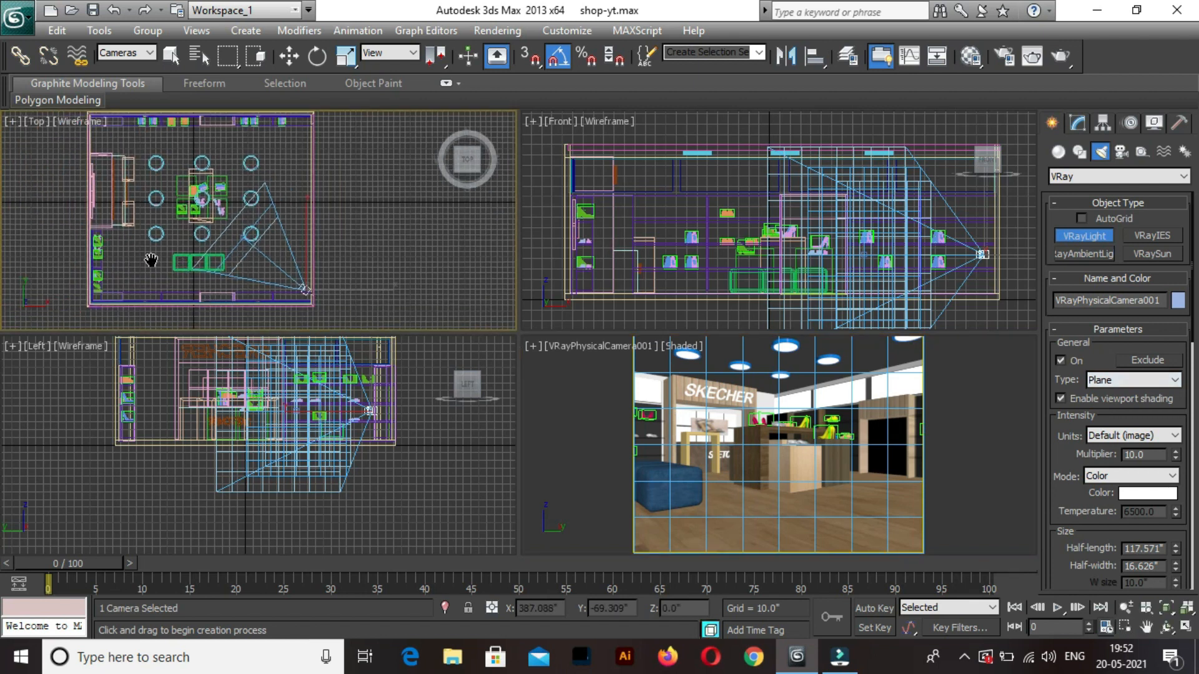
drag(139, 251, 256, 277)
click(257, 276)
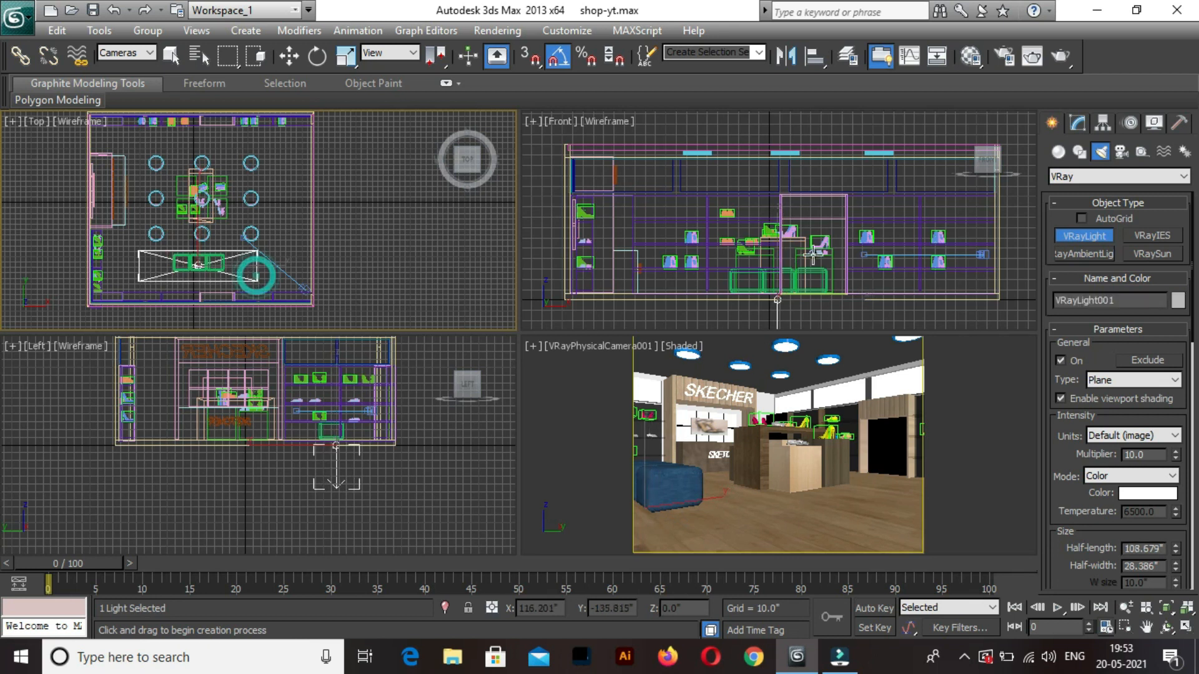
Restrict selection to lights and raise the new plane light to about Z 135 inches, near the ceiling, in the Front view.
middle_drag(819, 244, 778, 246)
key(w)
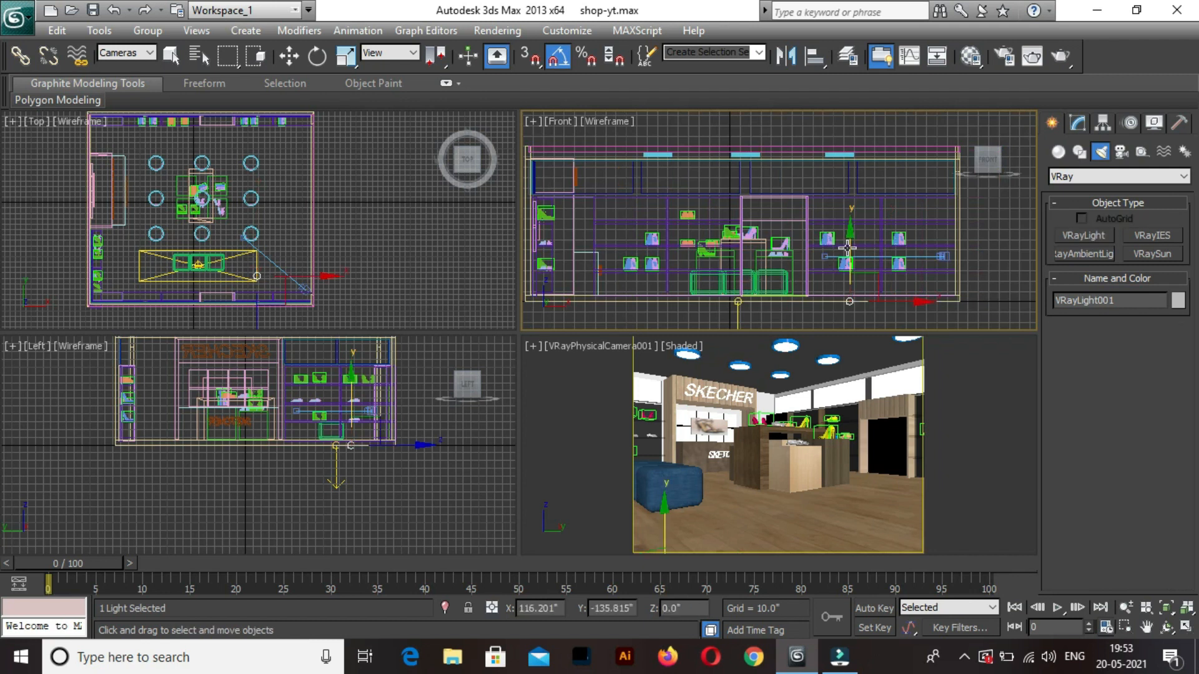
click(742, 311)
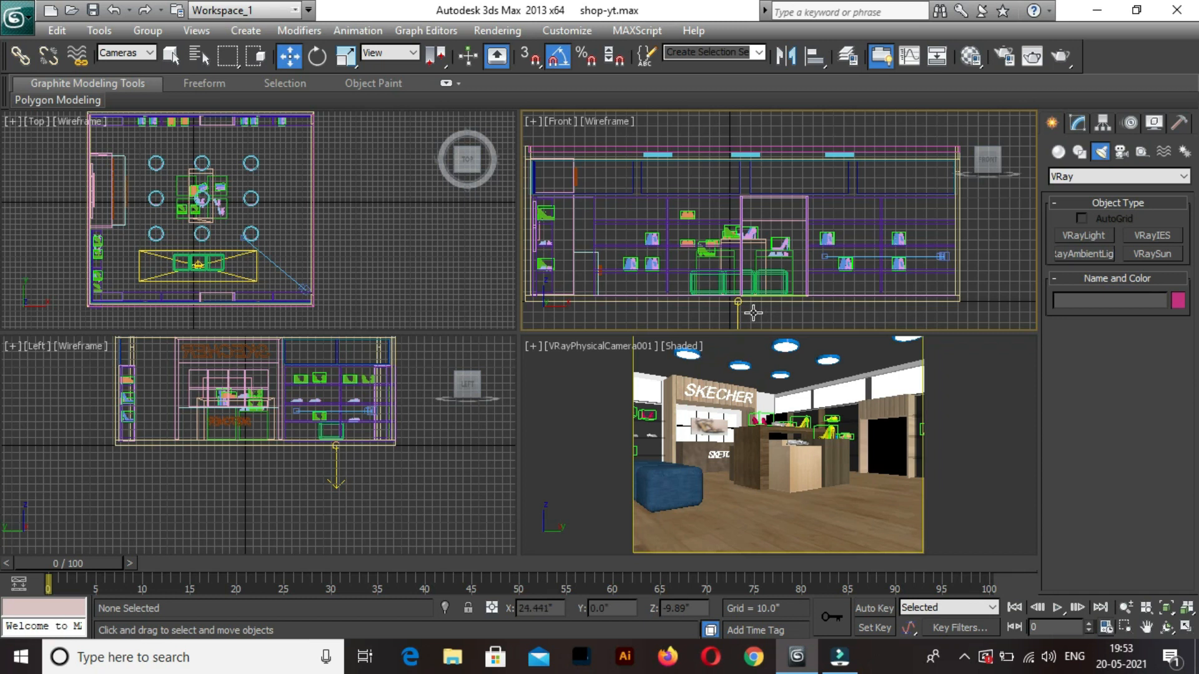
click(141, 53)
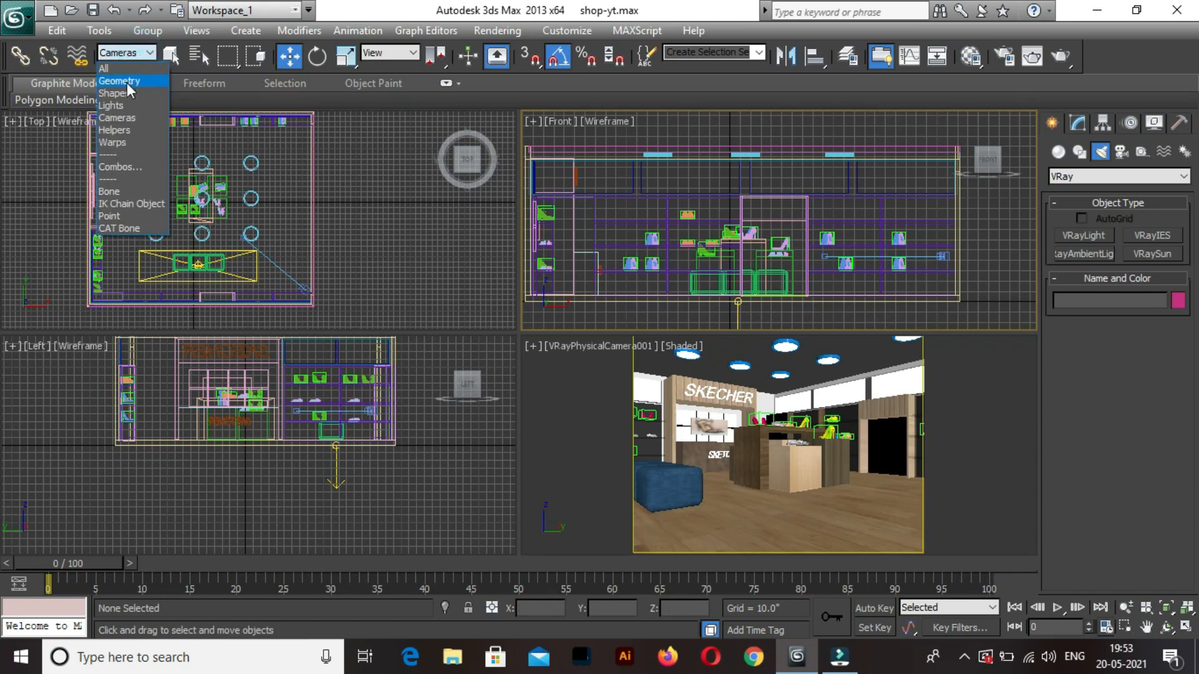
click(116, 104)
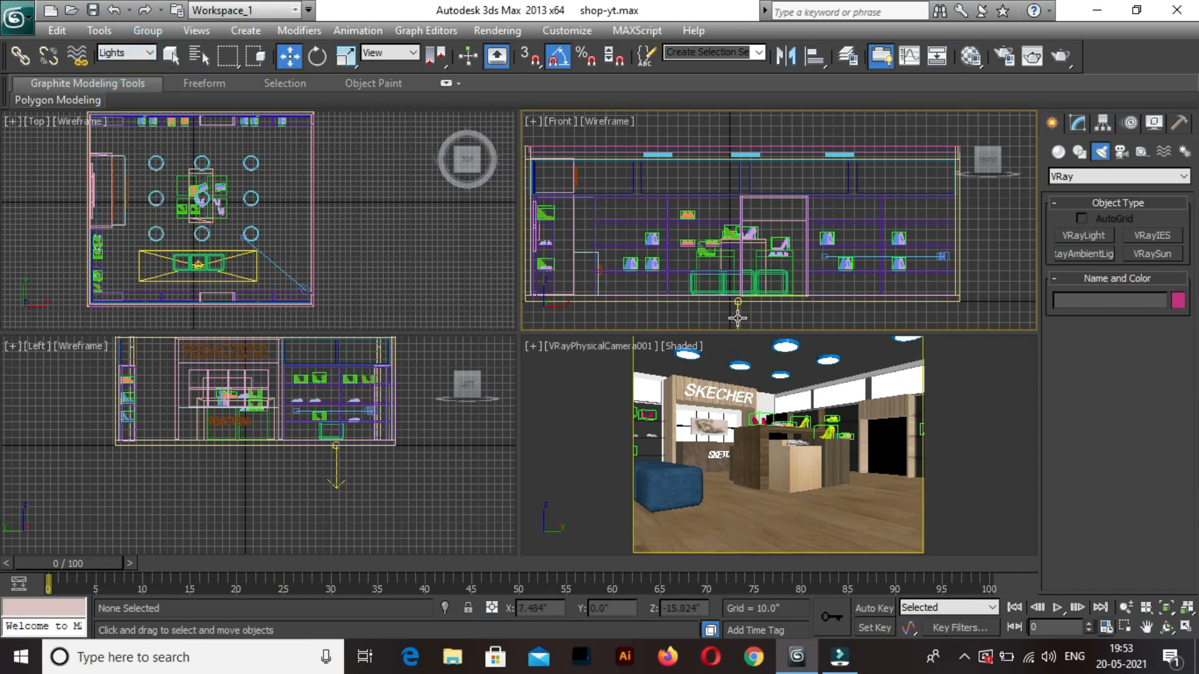
click(738, 306)
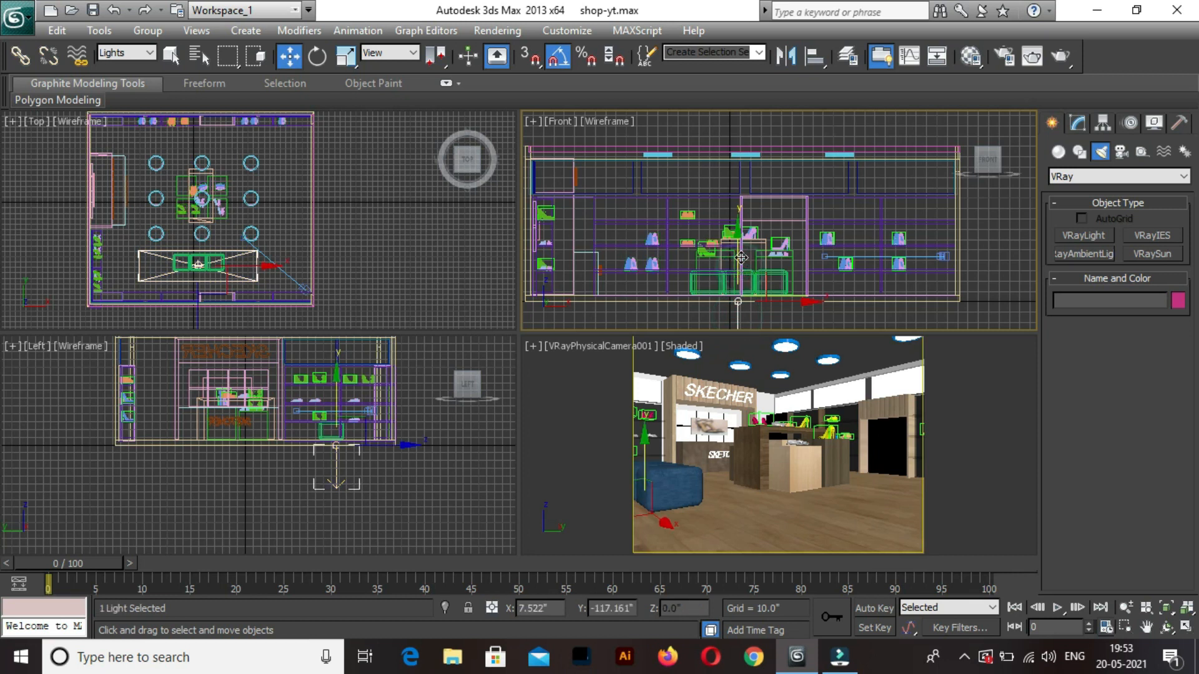
drag(740, 231, 750, 203)
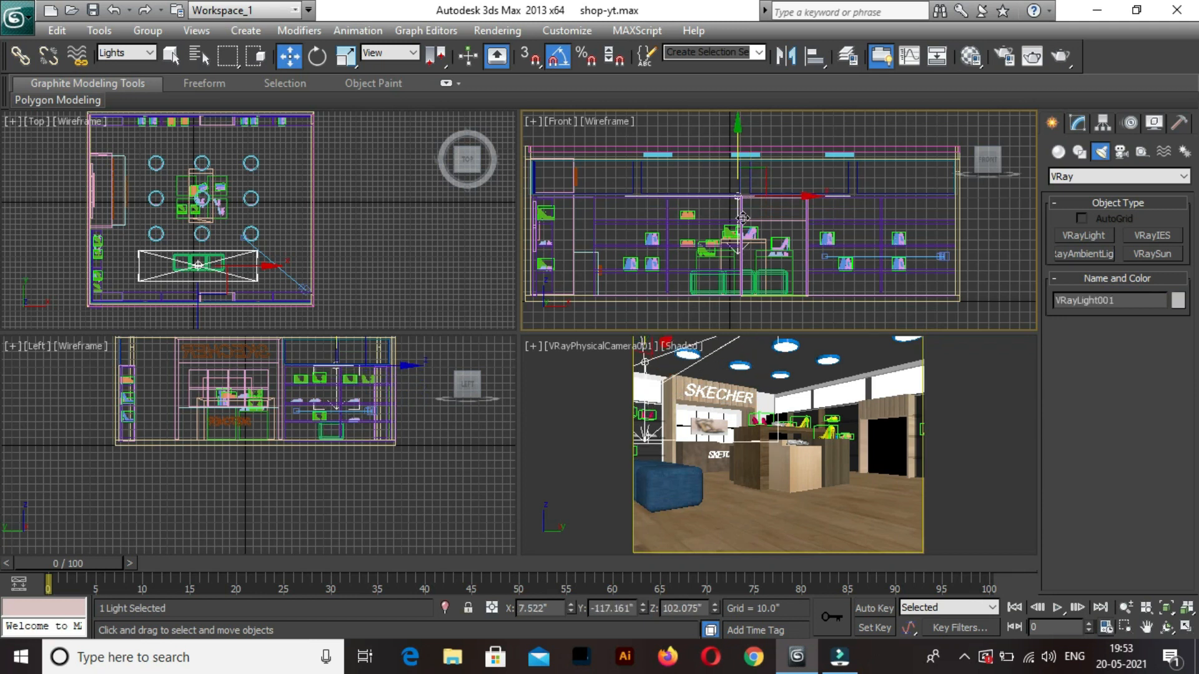
click(736, 131)
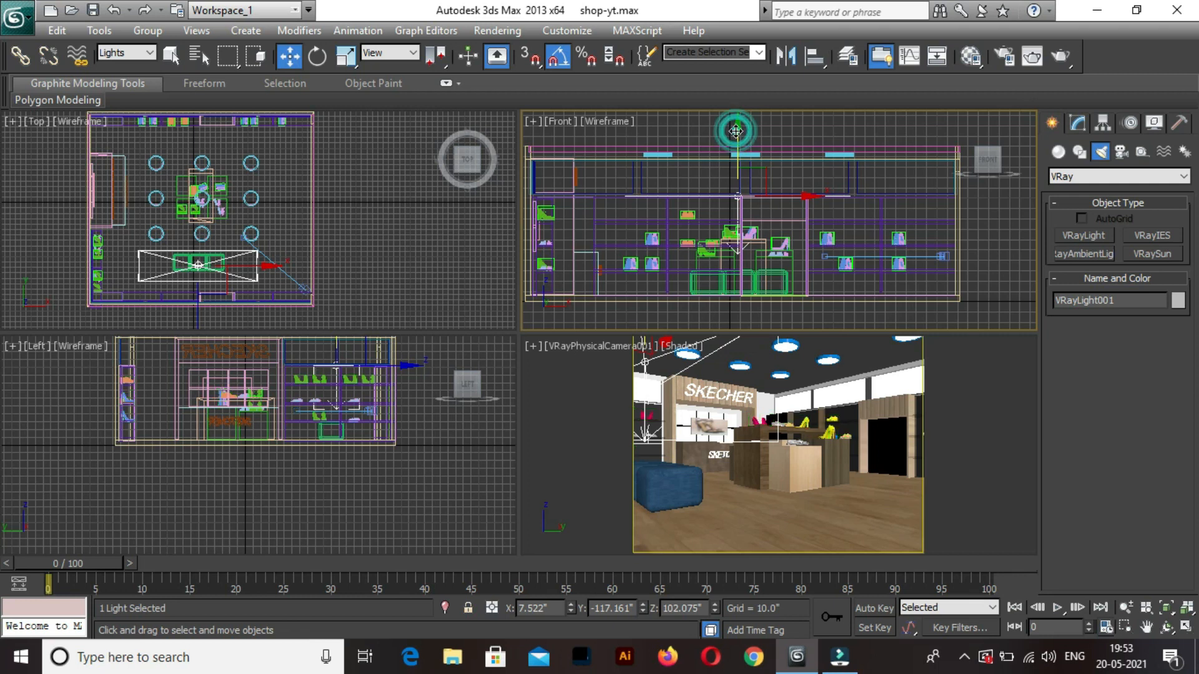
drag(737, 119, 738, 97)
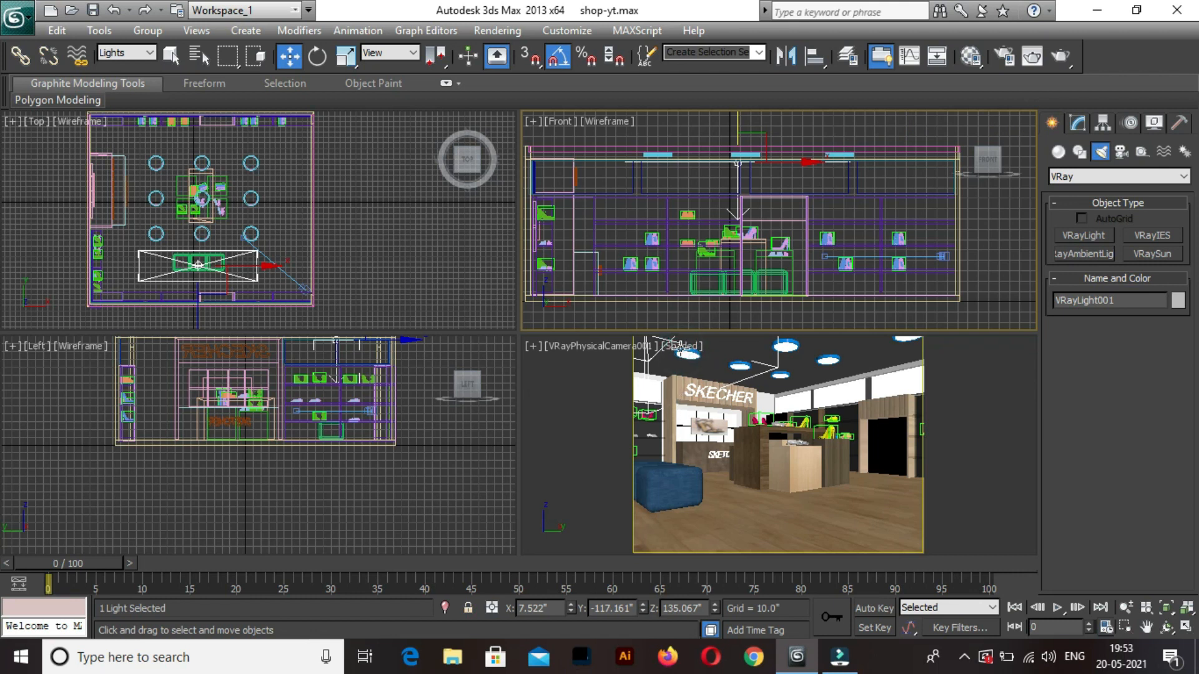
Change the camera viewport's shading to Realistic.
right_click(684, 349)
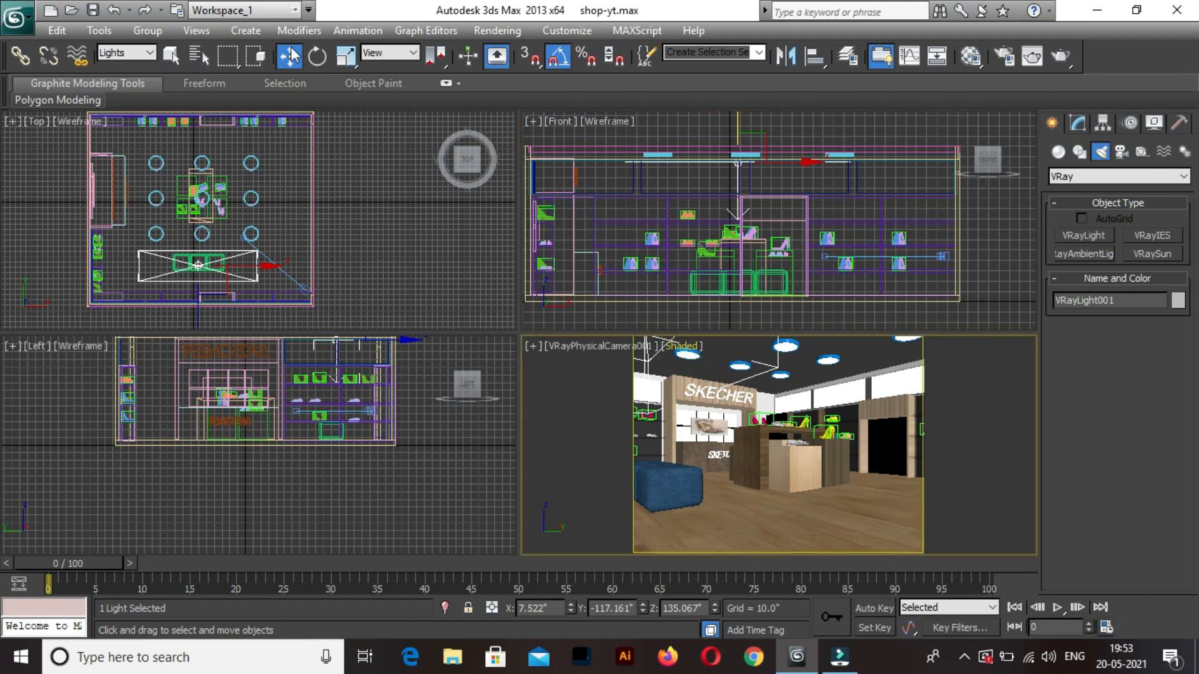
click(684, 369)
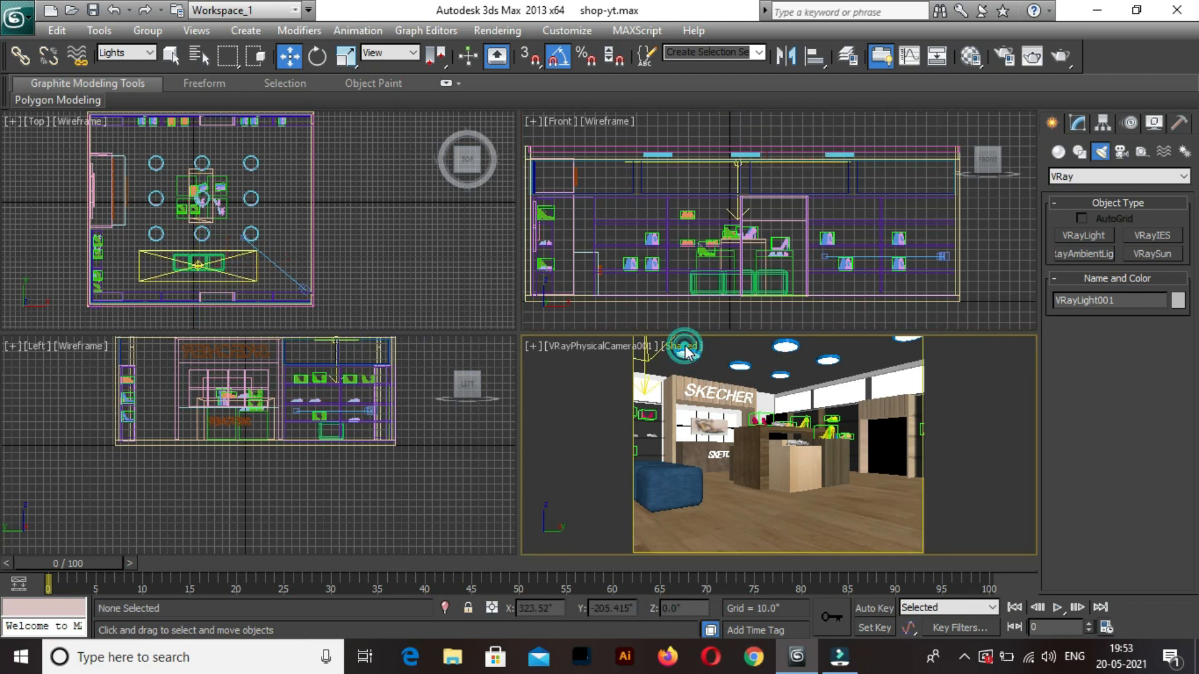
click(685, 347)
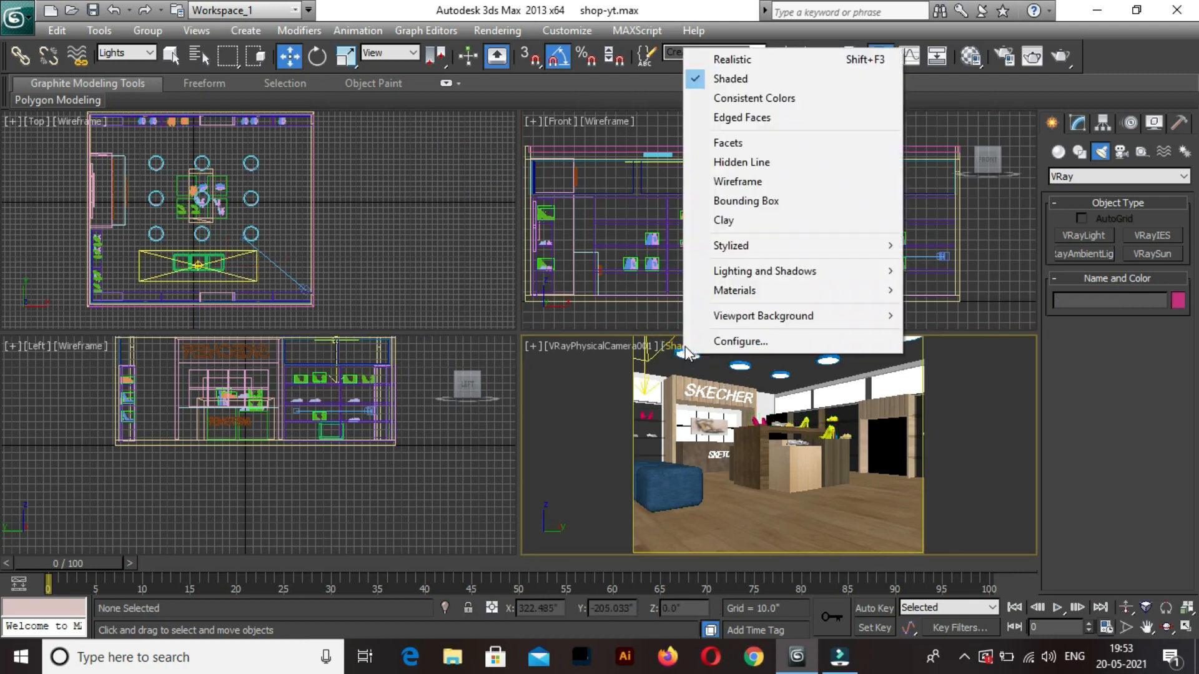
click(704, 61)
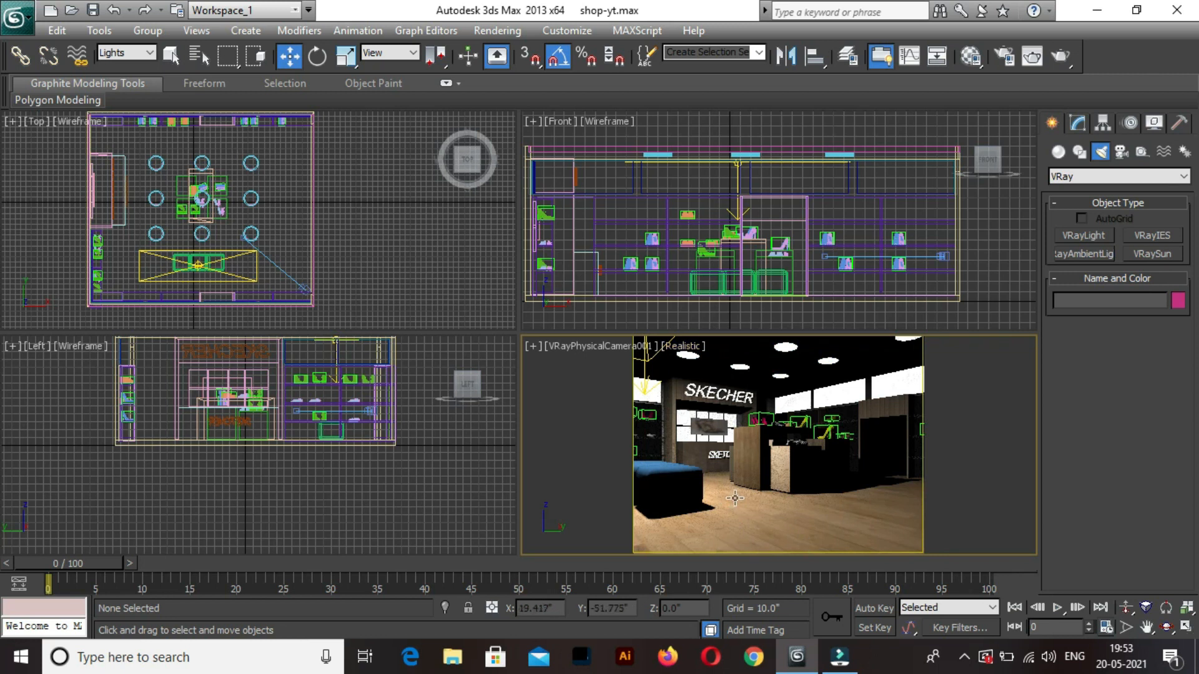
Select the plane light in the Top view and review its multiplier, size and Invisible option.
drag(253, 278, 254, 279)
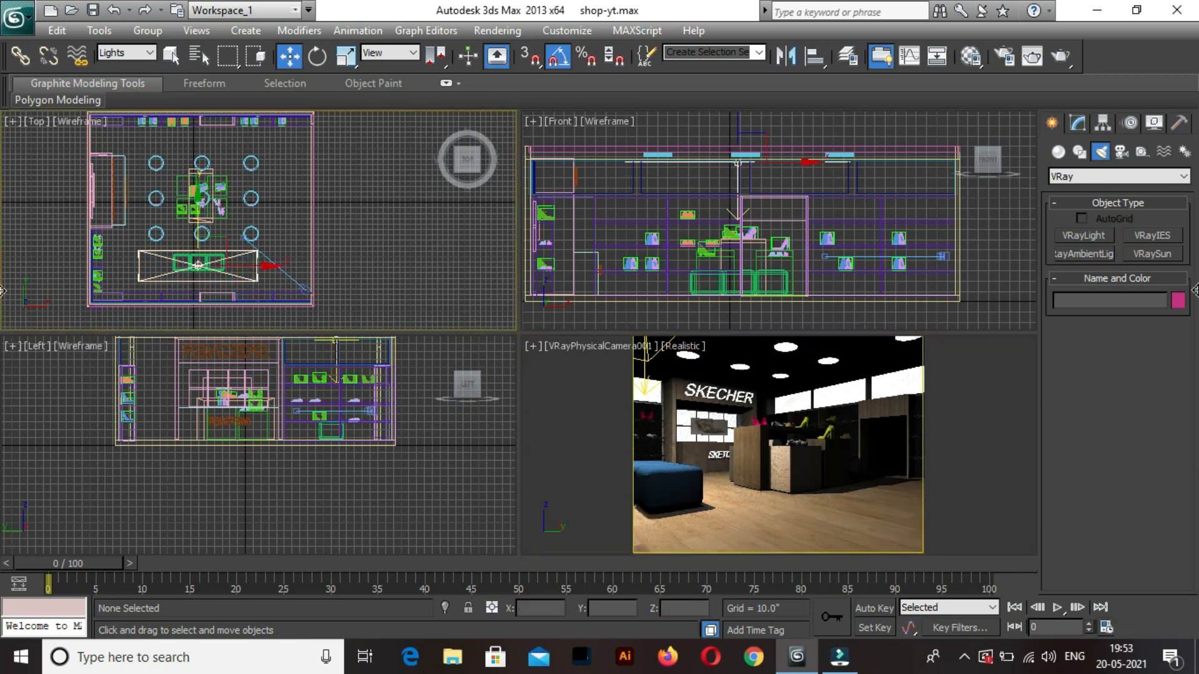
click(1078, 124)
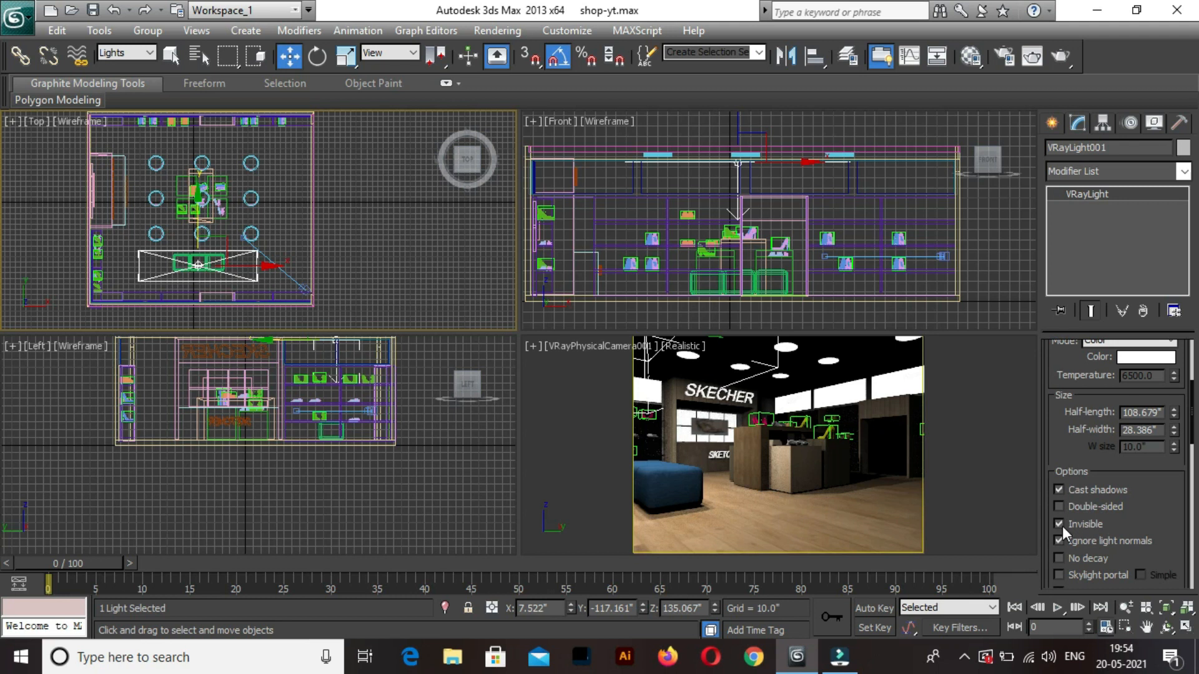
drag(1079, 439, 1071, 626)
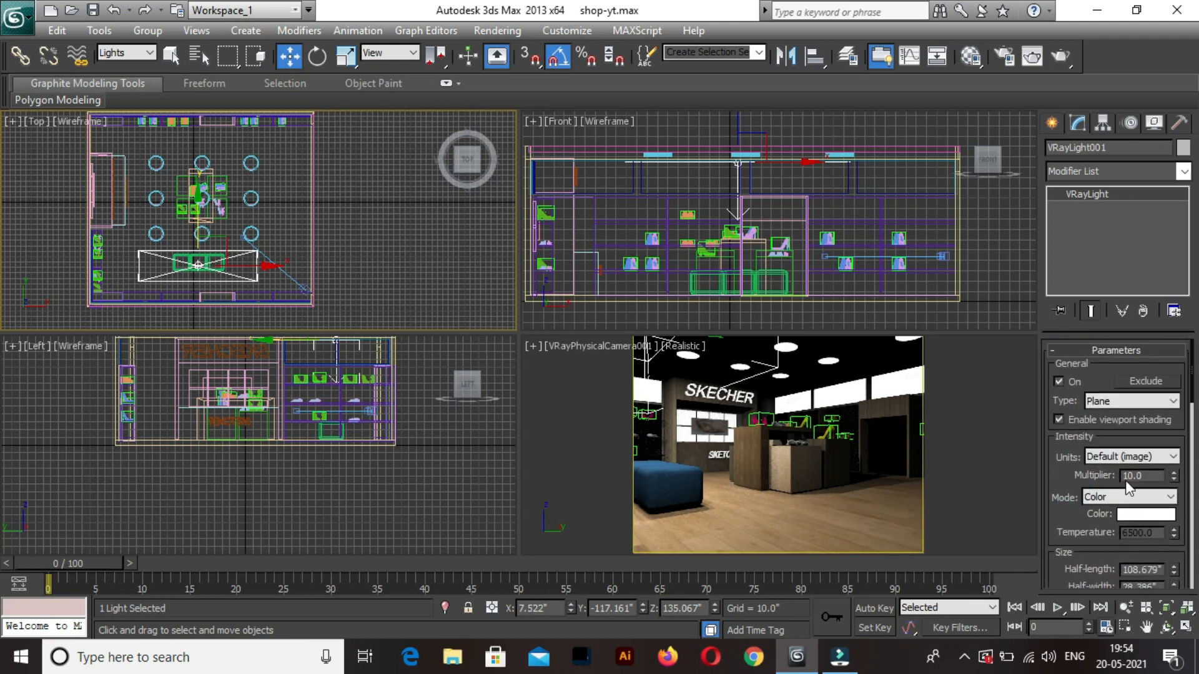
double_click(1148, 477)
drag(1071, 482, 1084, 336)
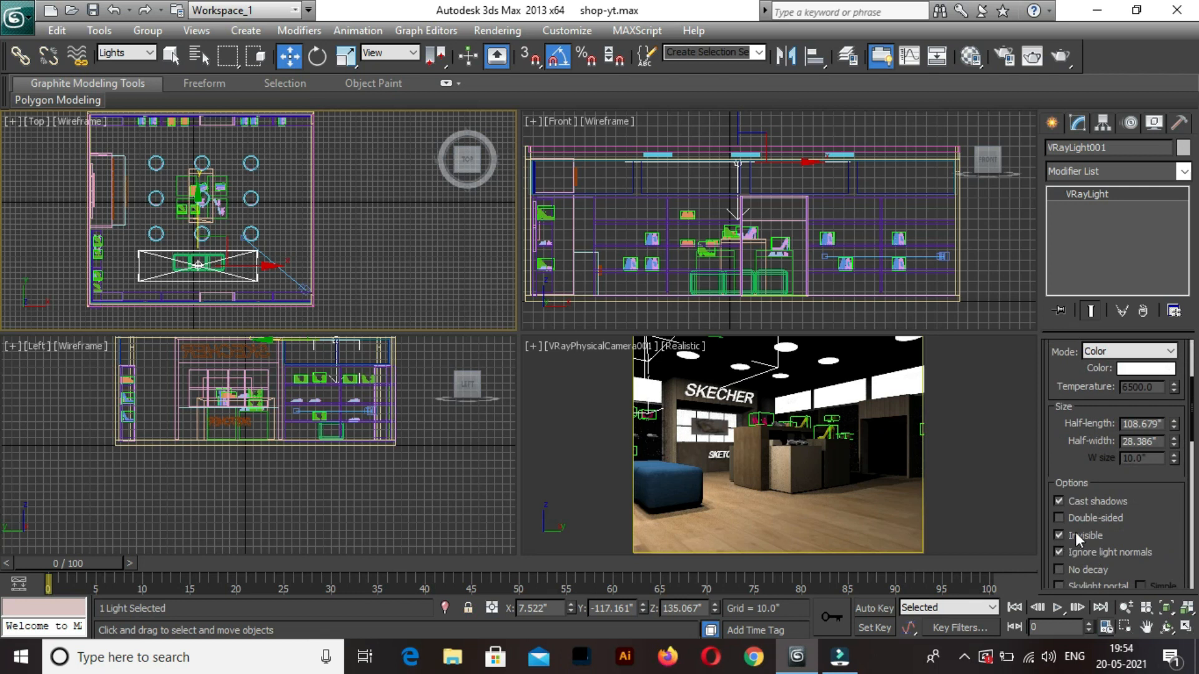
scroll(1110, 480, up, 5)
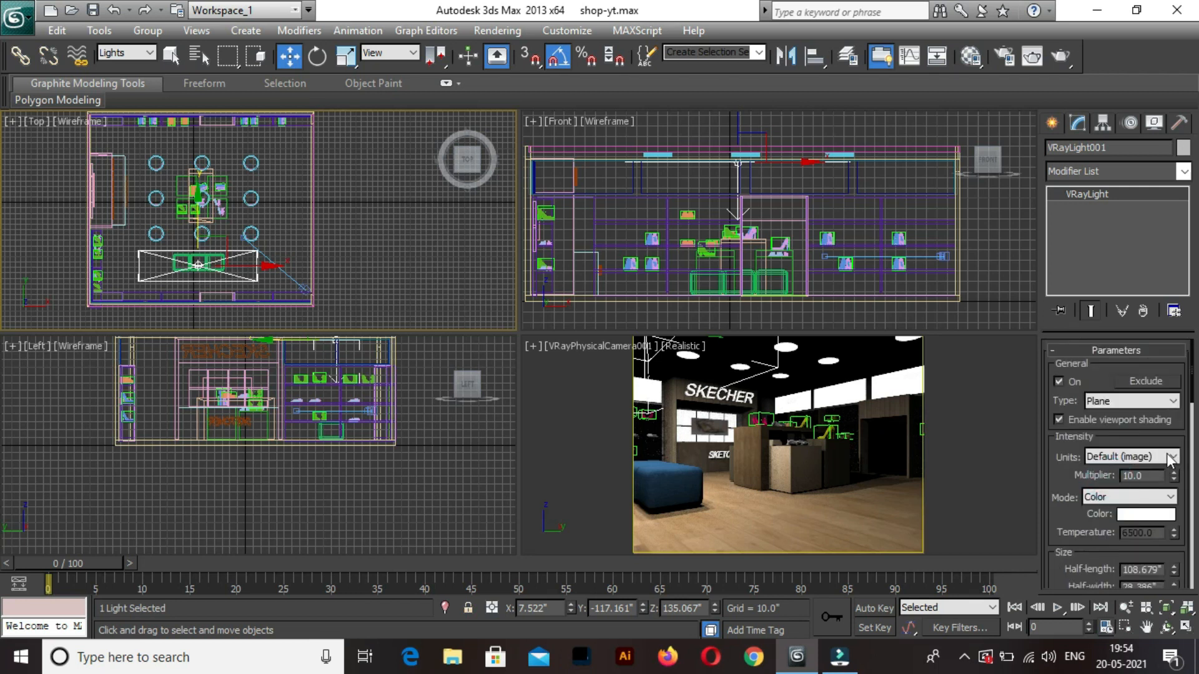
Clone the plane light as one instance along Y to about 146.3 inches, over the shelves on the wall opposite the seating.
middle_drag(350, 236, 233, 225)
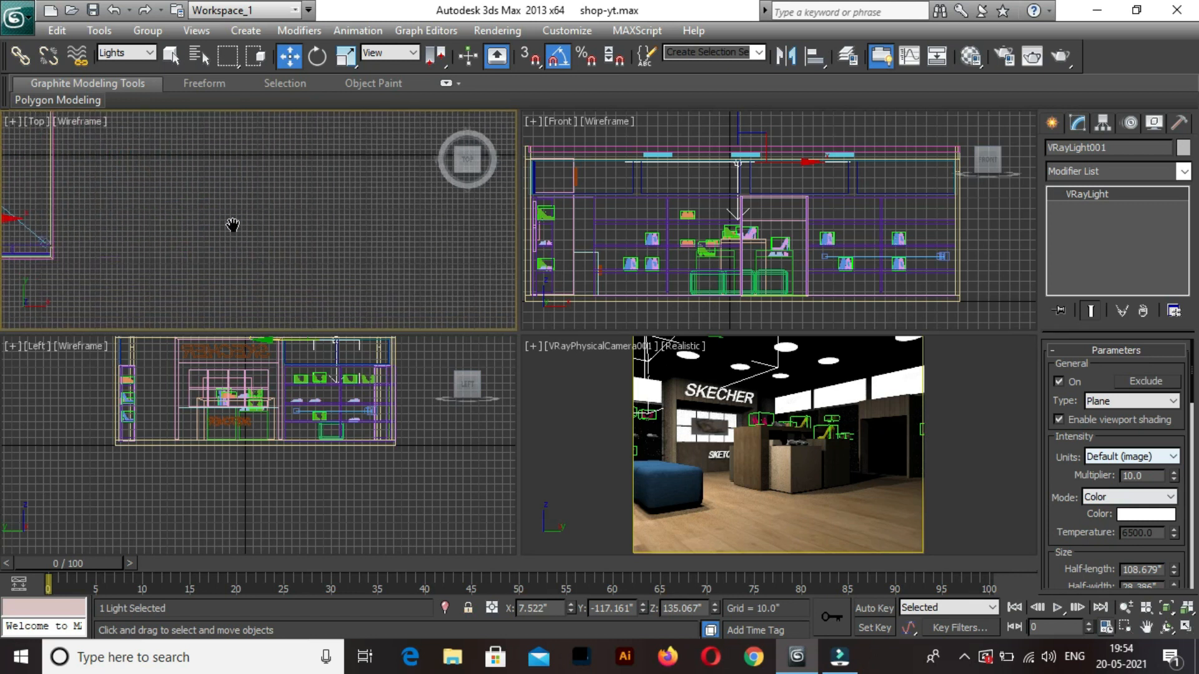
middle_drag(362, 270, 332, 263)
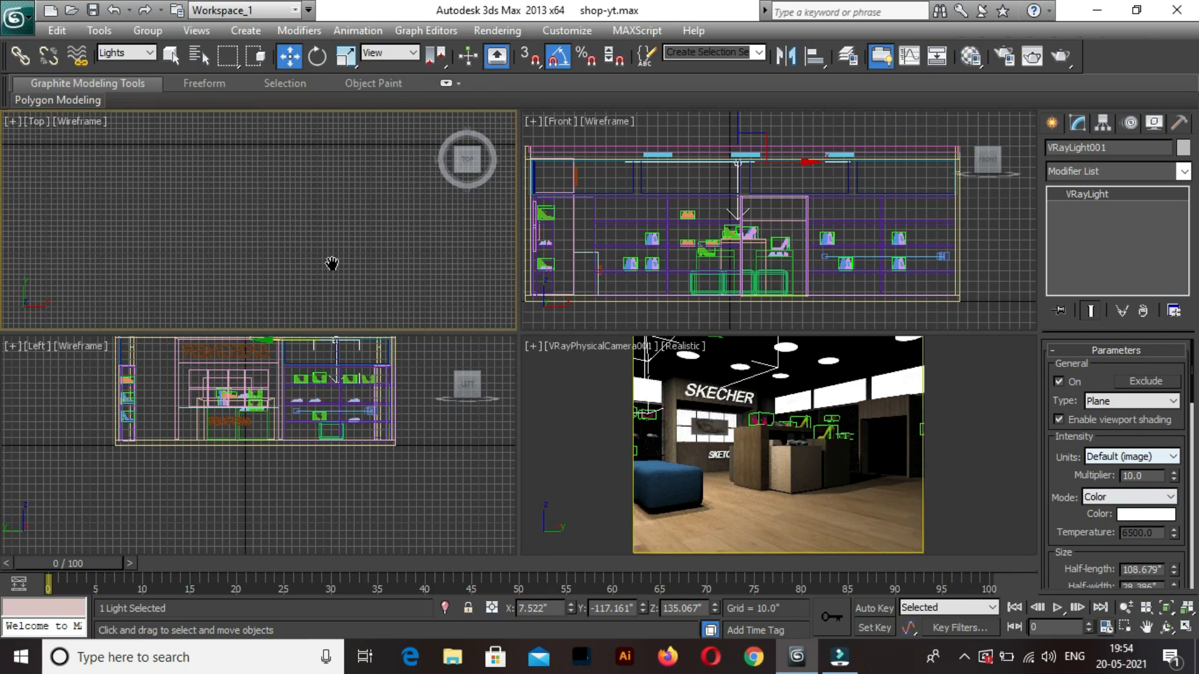
scroll(332, 264, down, 3)
scroll(332, 263, down, 2)
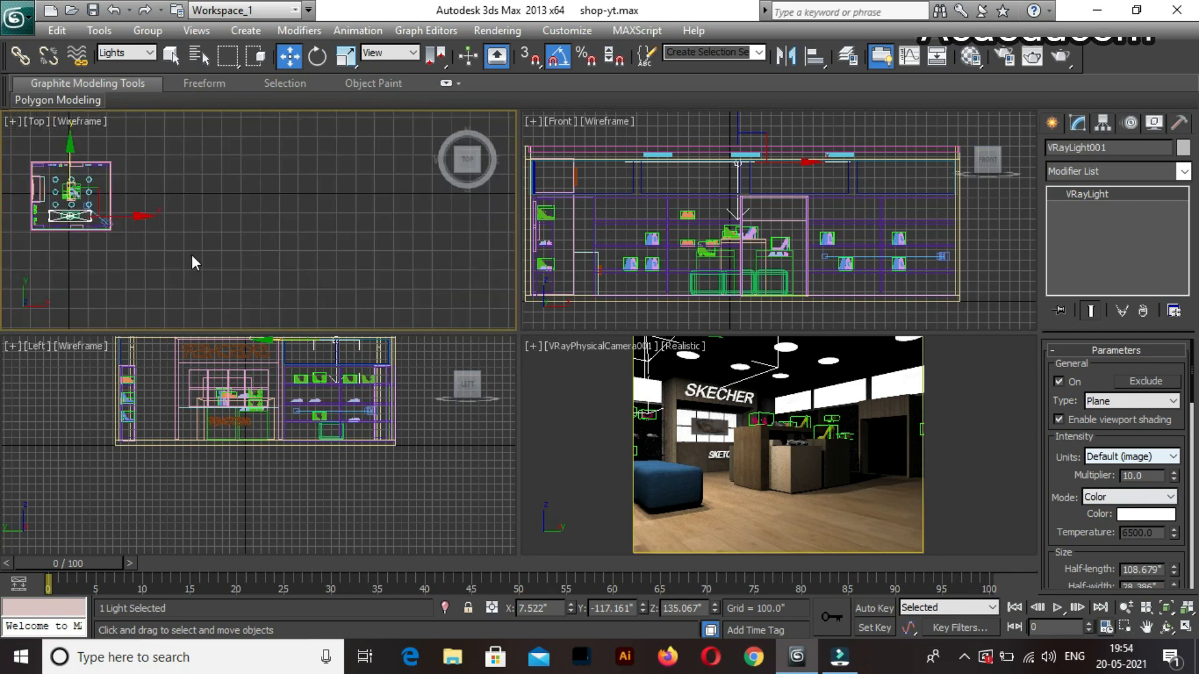
key(z)
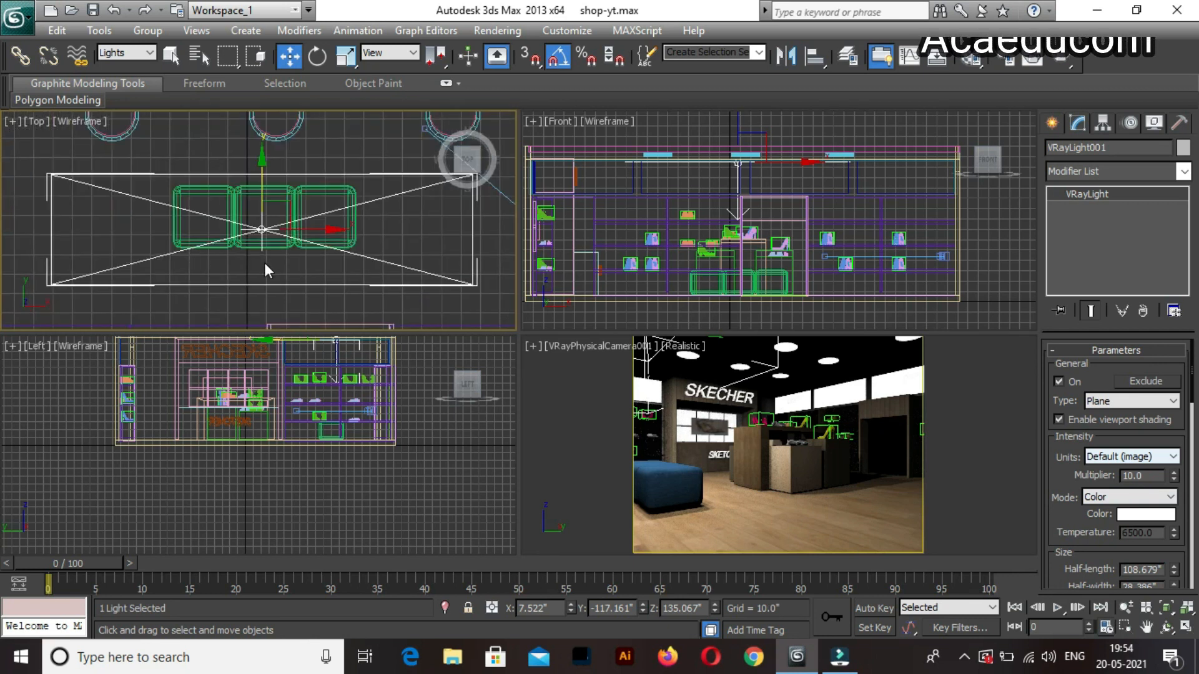
scroll(264, 263, down, 1)
scroll(264, 262, down, 1)
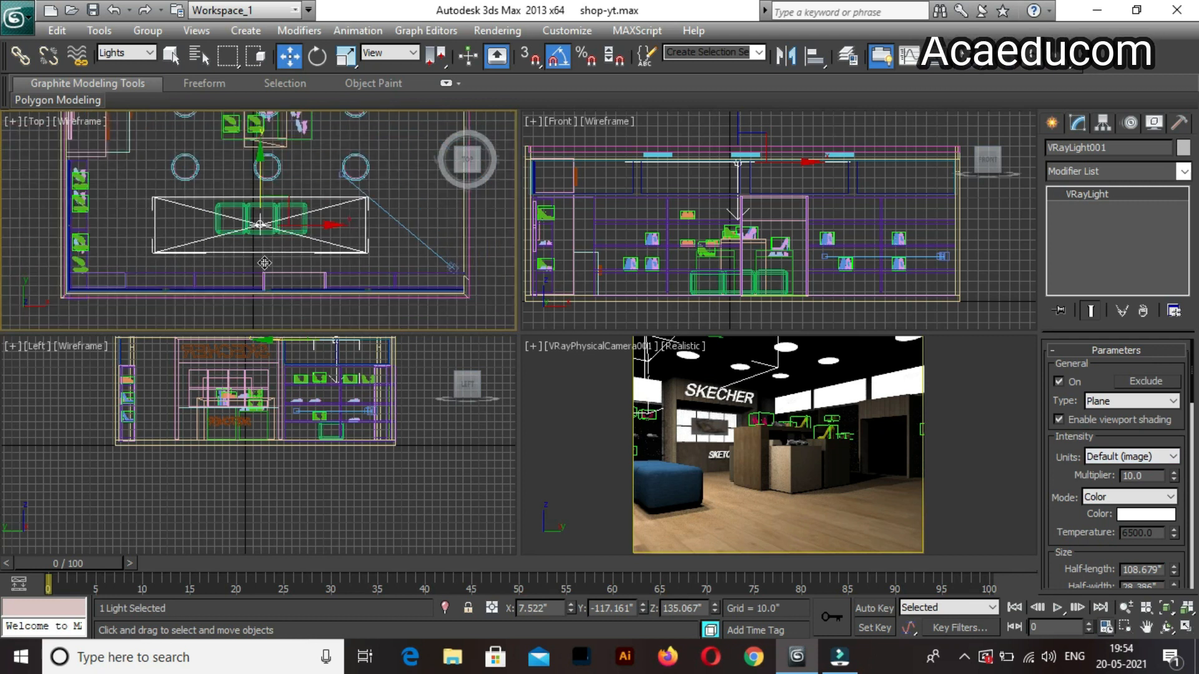
scroll(265, 262, down, 1)
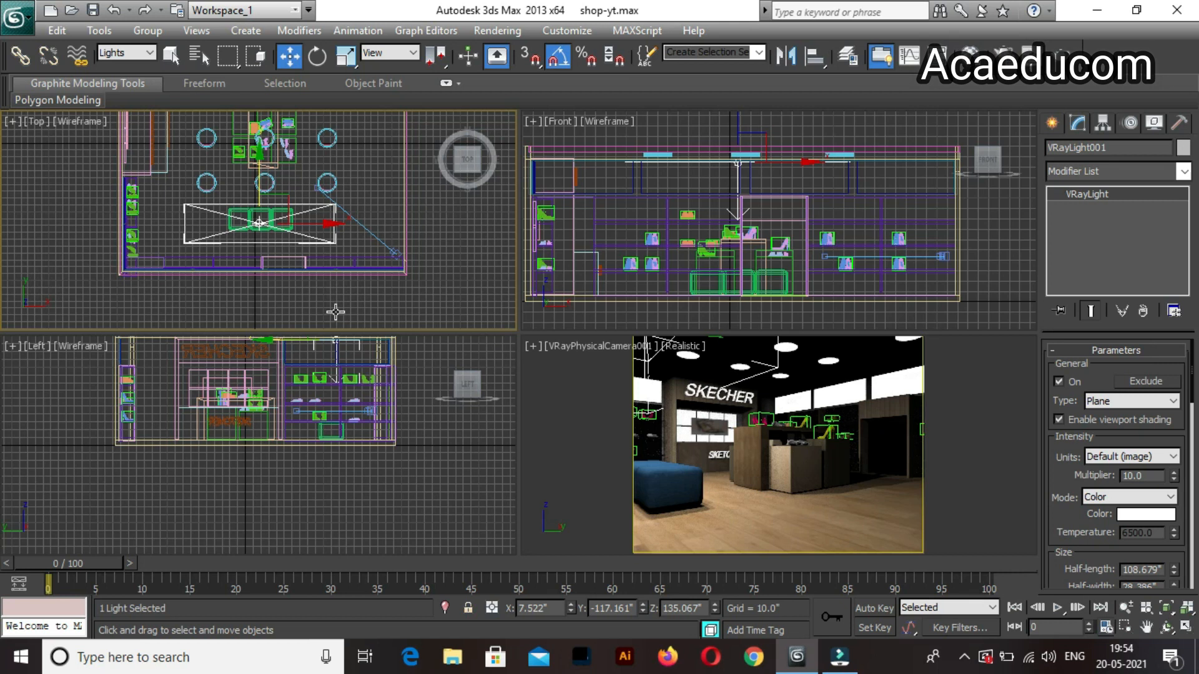
scroll(263, 200, down, 2)
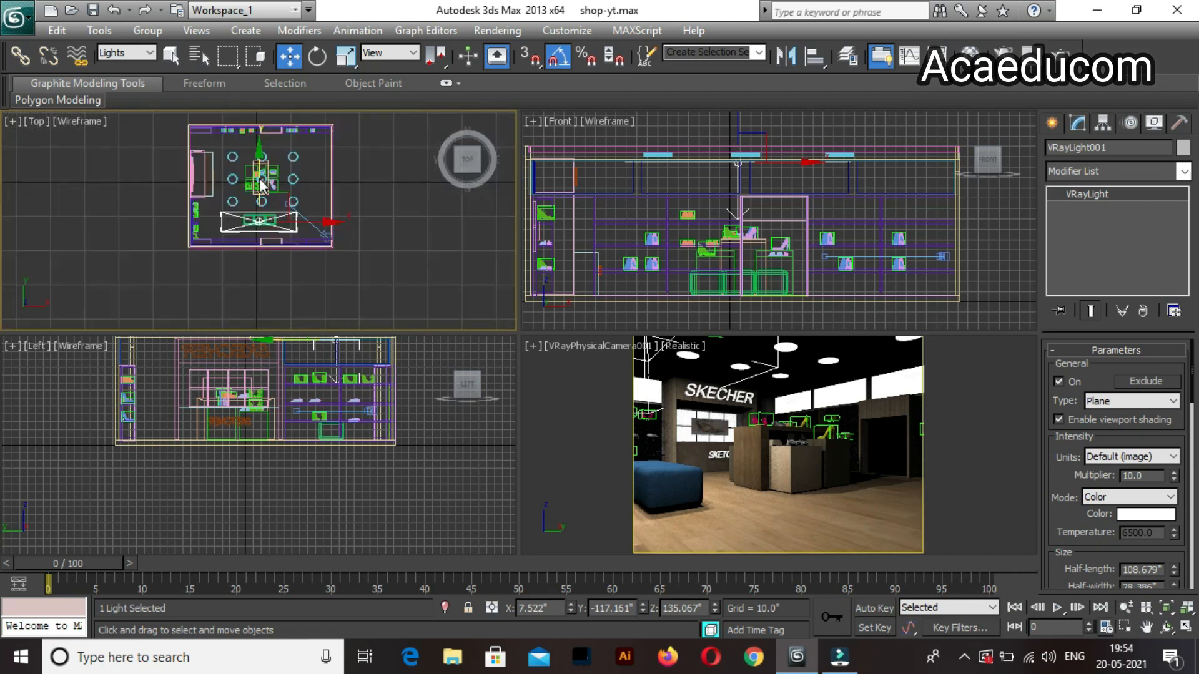
mouse_move(260, 171)
shift+mouse_down()
mouse_move(281, 77)
mouse_move(392, 195)
mouse_move(487, 322)
mouse_move(159, 273)
mouse_move(441, 253)
shift+mouse_up()
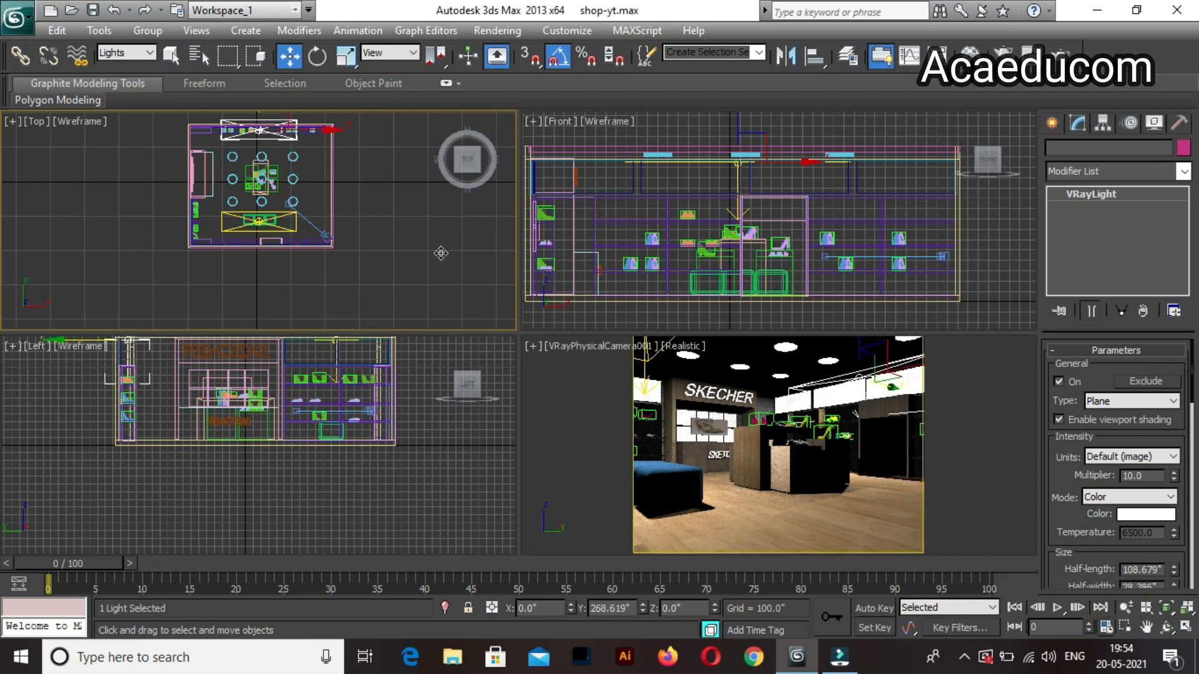
key(Down)
key(Down)
shift+drag(441, 253, 445, 254)
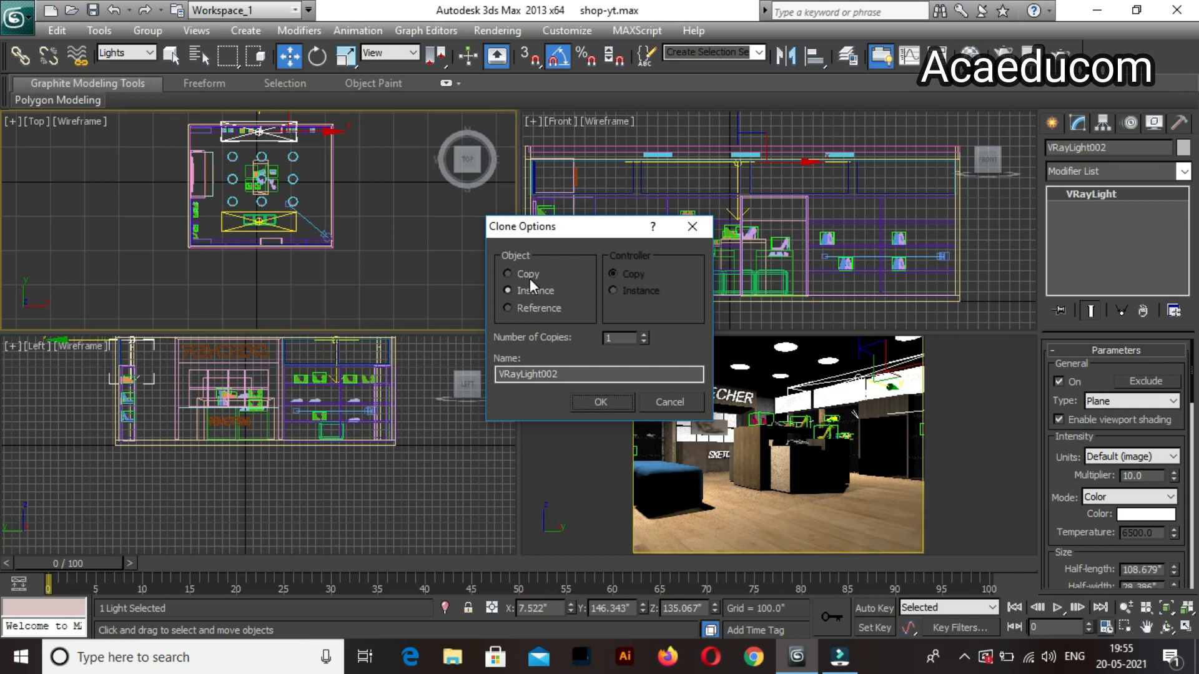
click(581, 403)
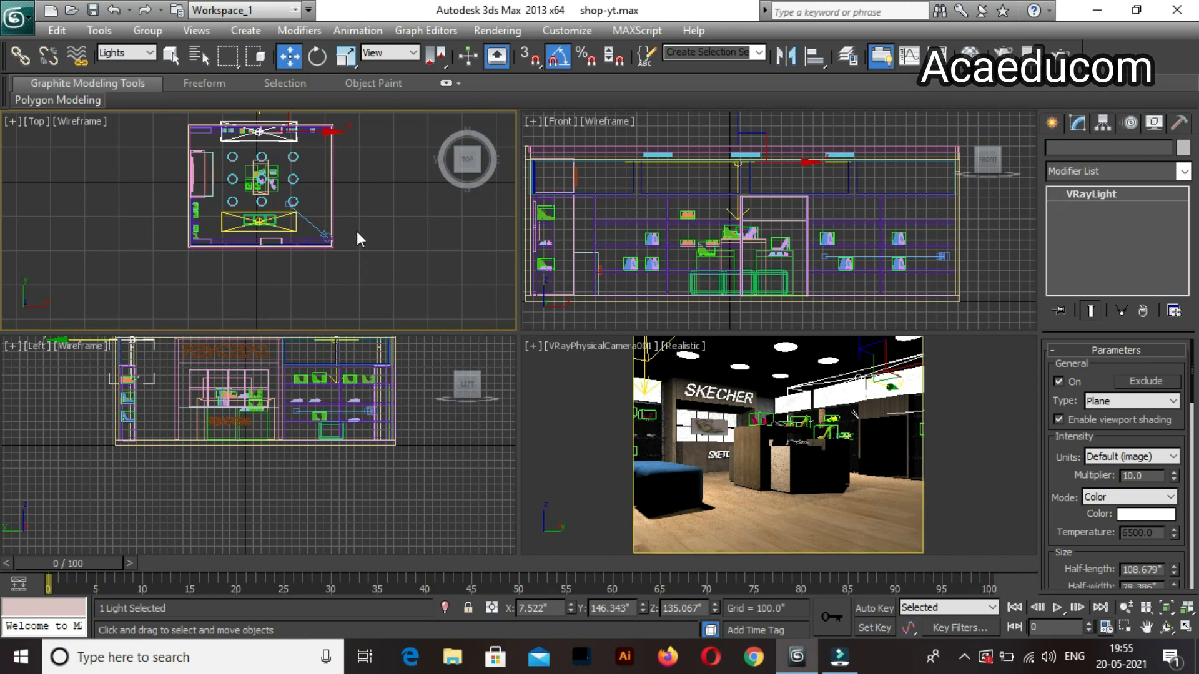
Move the cloned plane light about 43 inches along Y, away from the shelf wall toward the room's centre.
mouse_move(393, 175)
middle_down()
mouse_move(399, 270)
mouse_move(399, 259)
middle_up()
middle_drag(278, 172, 393, 288)
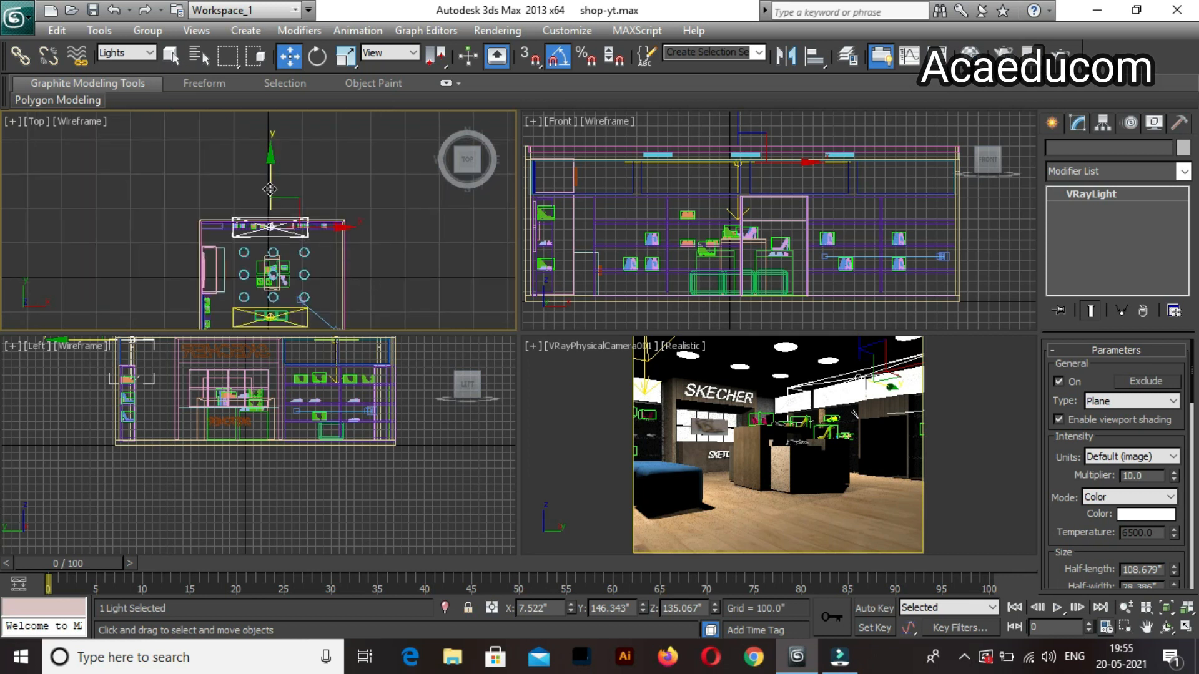
drag(270, 190, 270, 206)
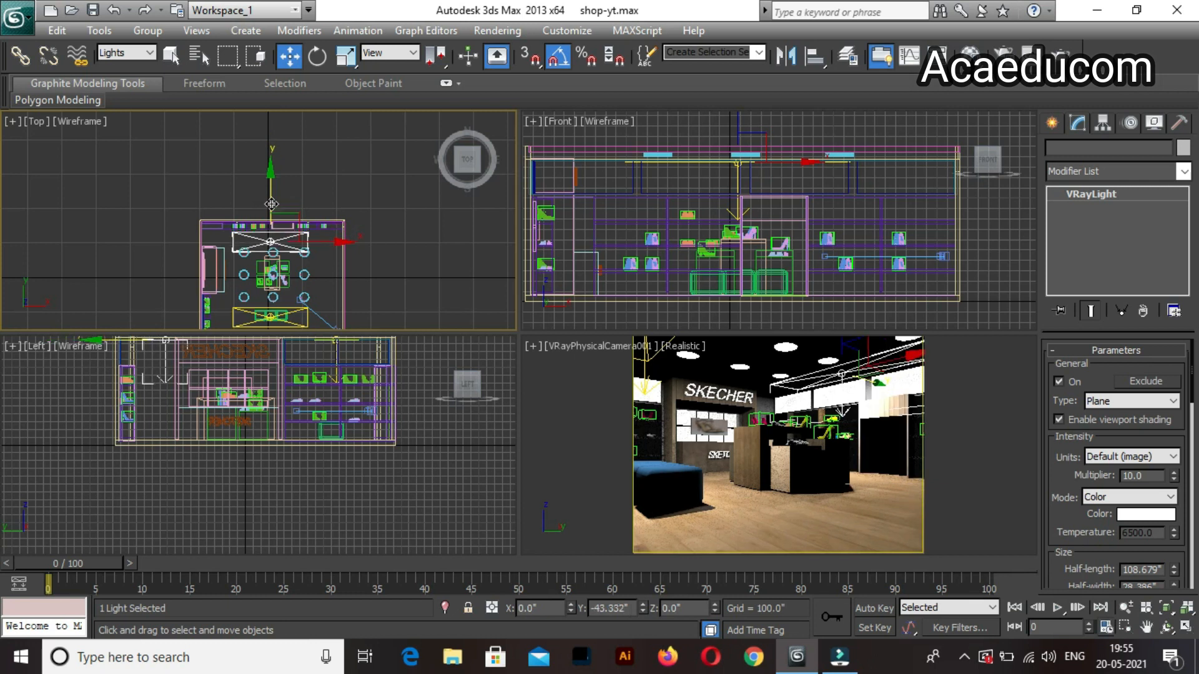
Test-render the camera view to check the two plane lights, stop it during the light cache, and close the render windows.
right_click(792, 516)
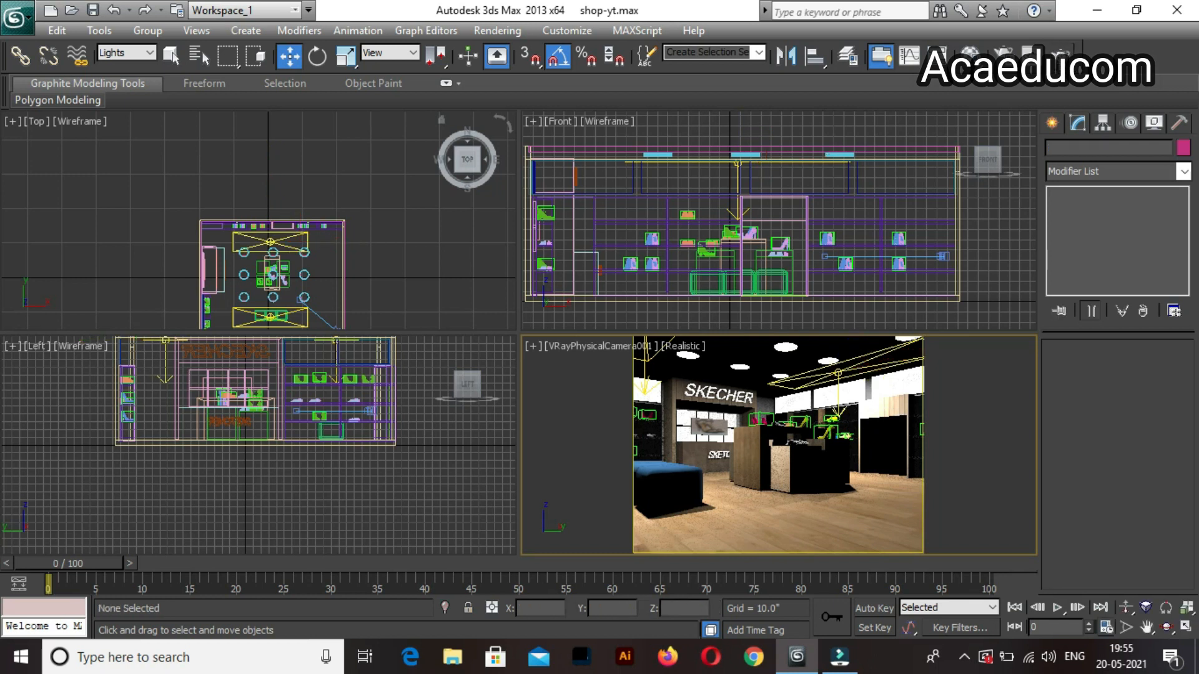
click(1060, 56)
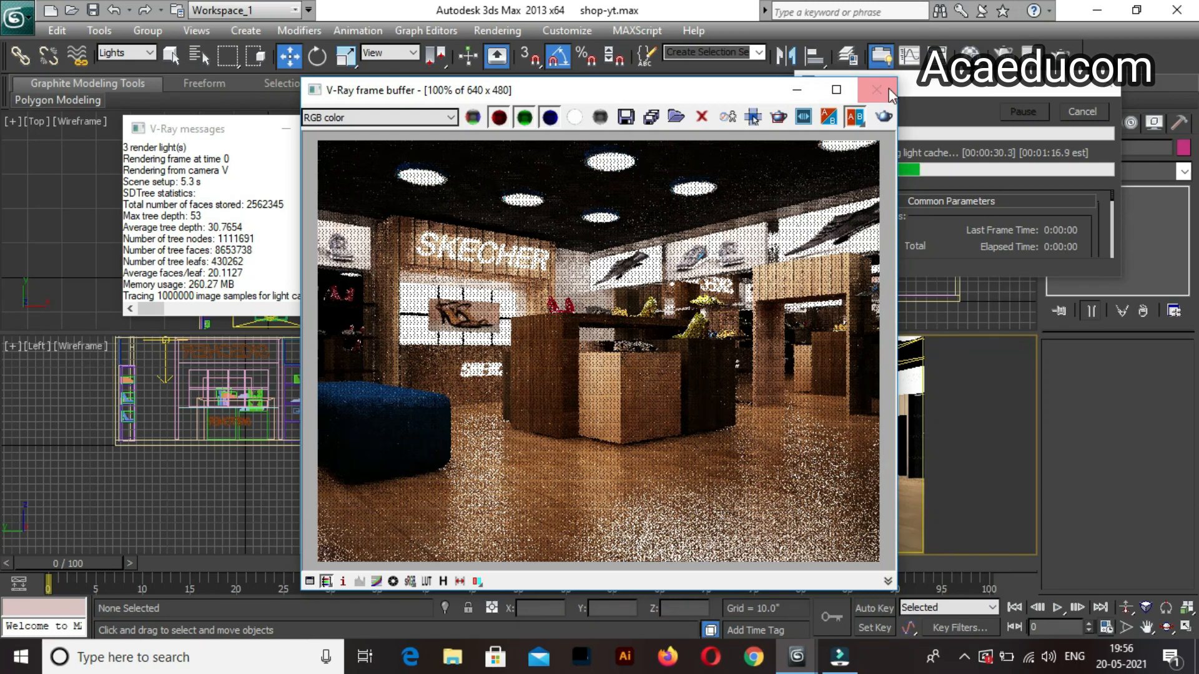
click(907, 88)
click(1108, 91)
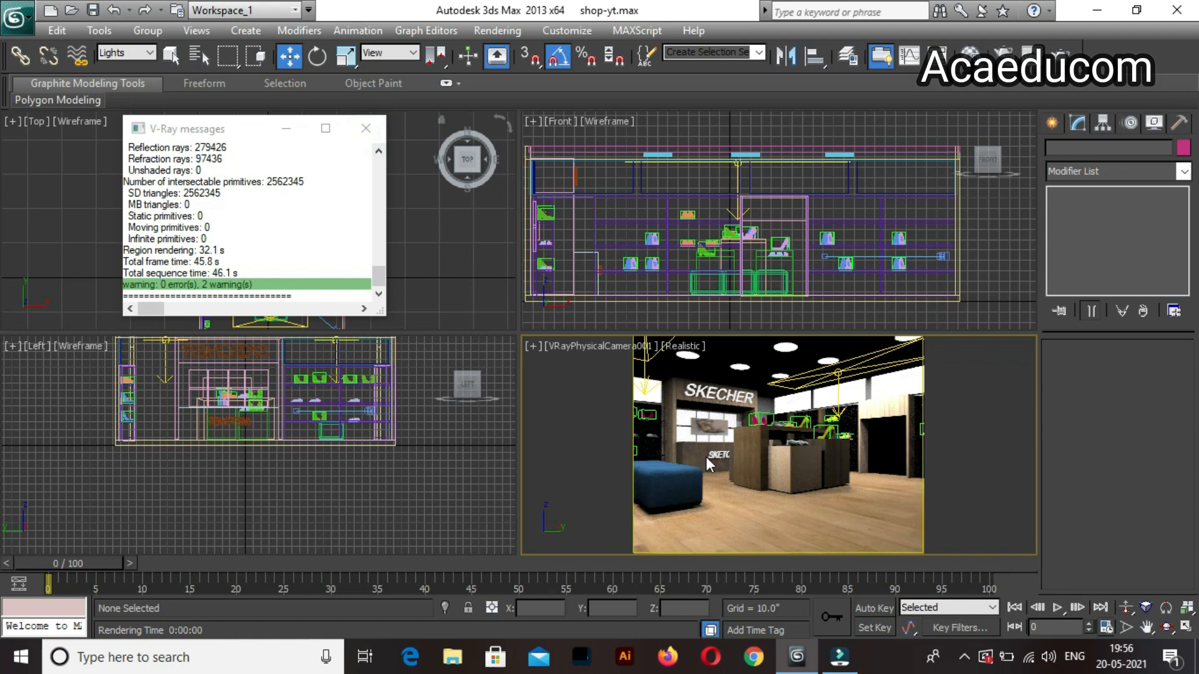
click(367, 129)
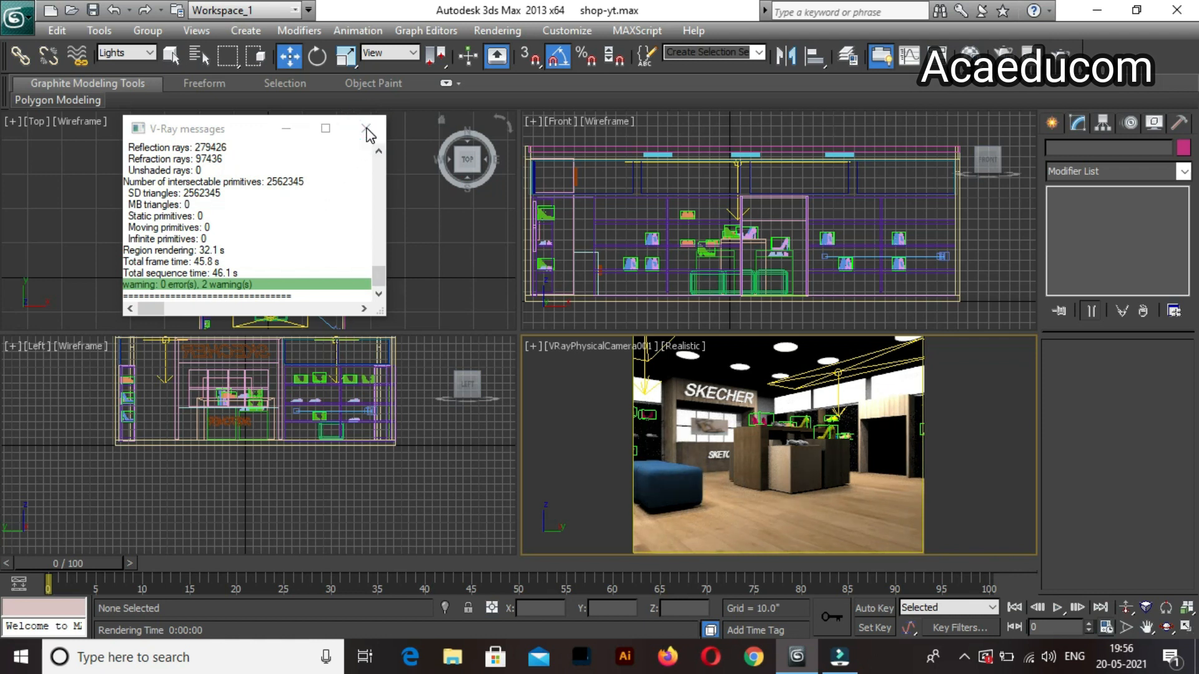
click(367, 132)
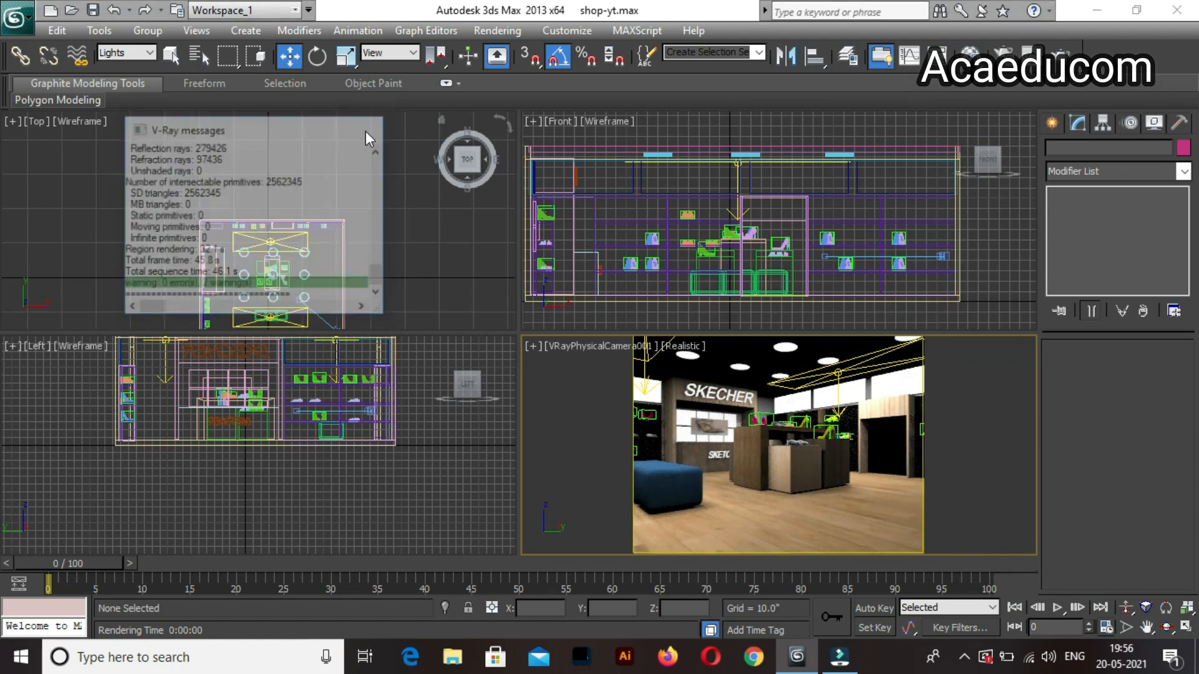
Draw a line in the Left view, starting at floor level, for a desk in front of the sign wall.
click(1052, 122)
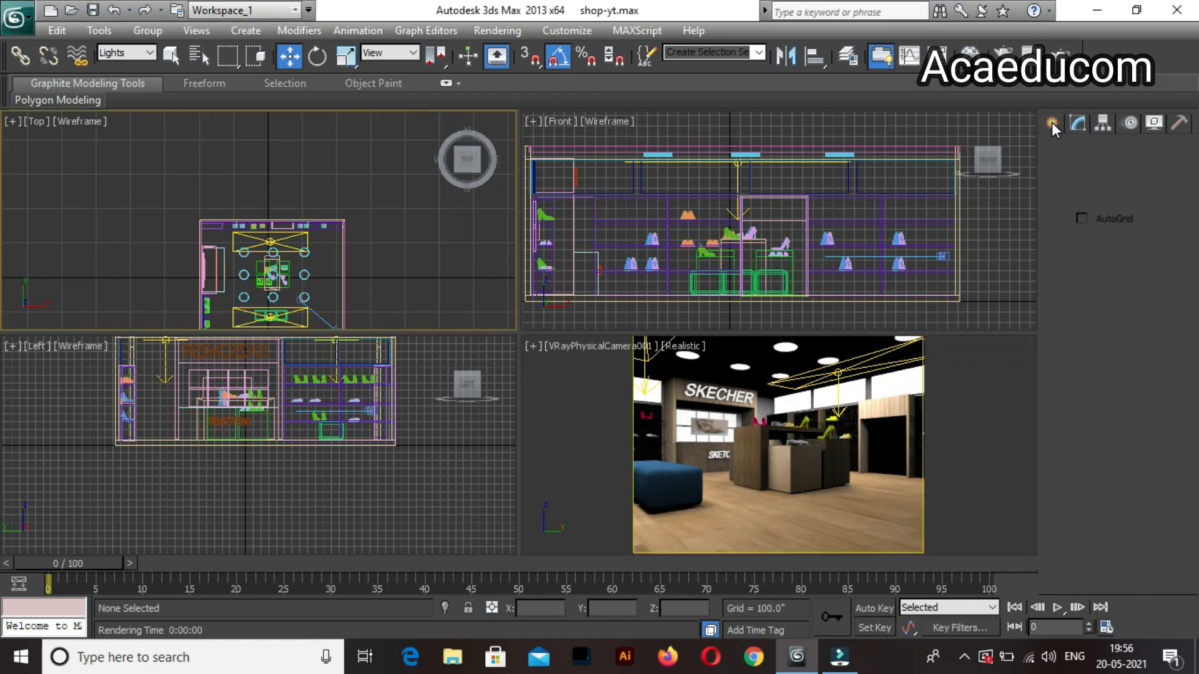
click(1060, 153)
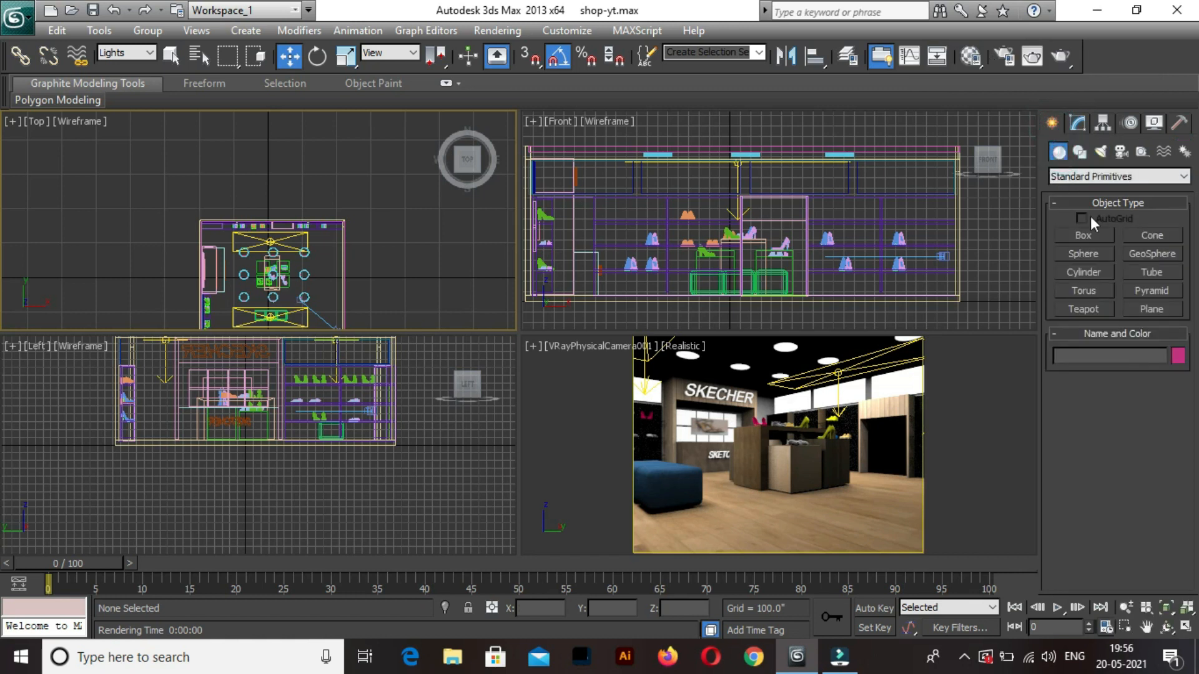
click(1078, 150)
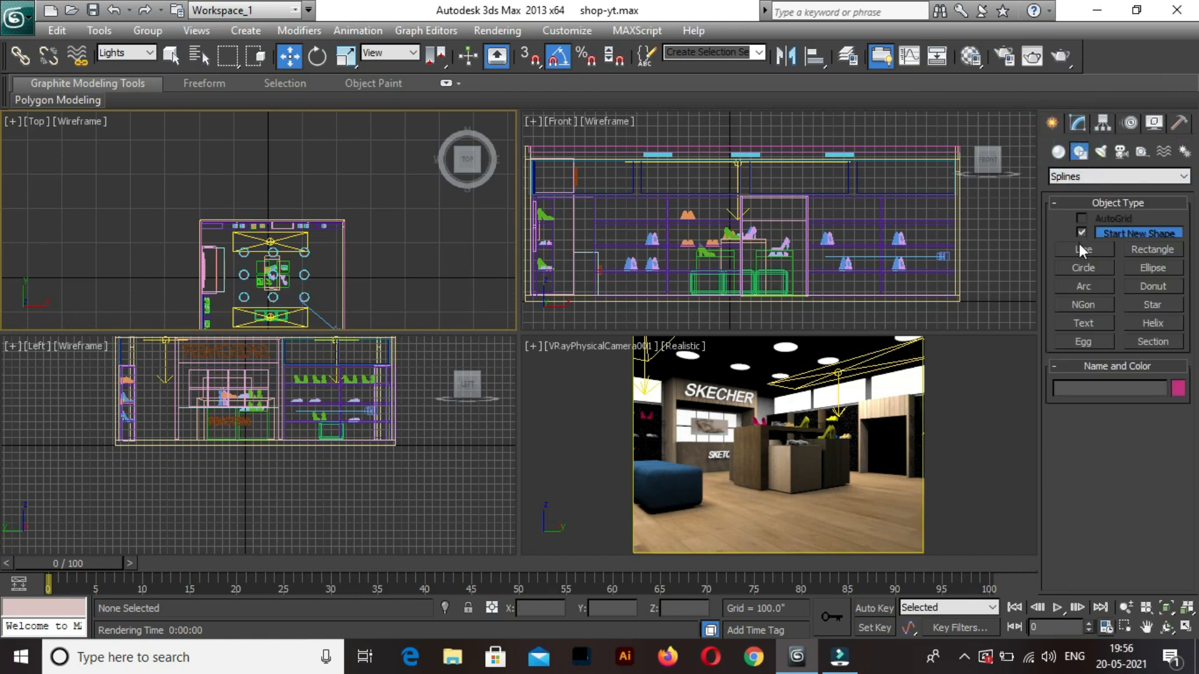
click(1078, 248)
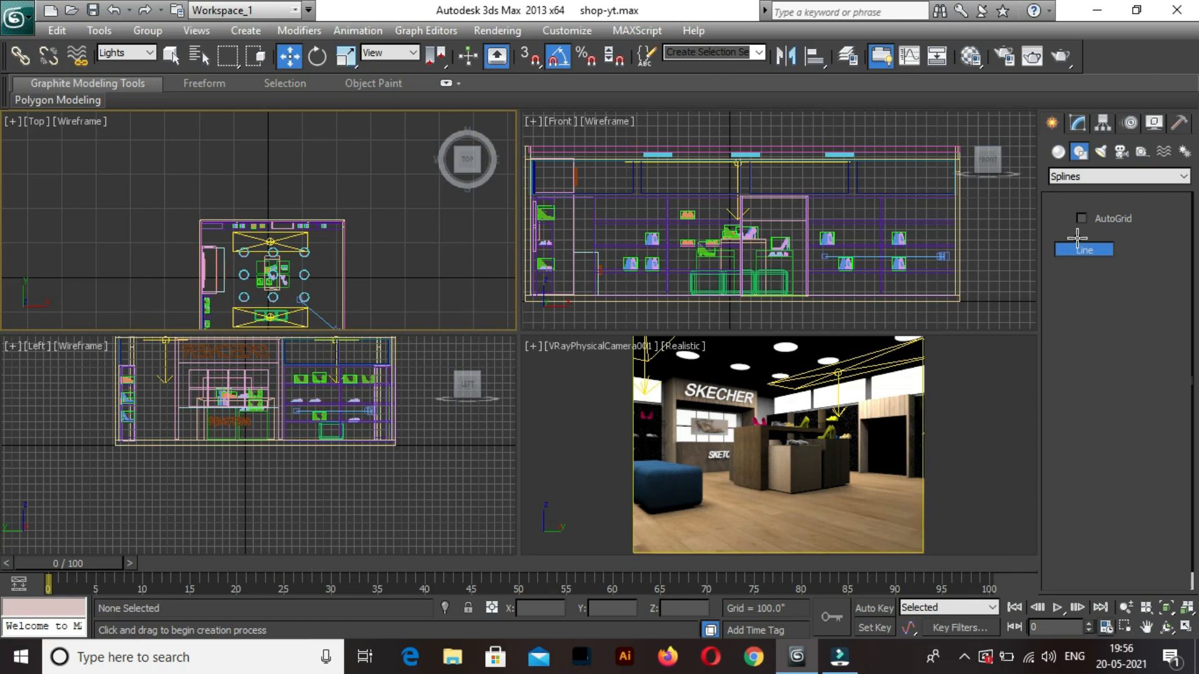
click(300, 456)
middle_drag(203, 451, 143, 431)
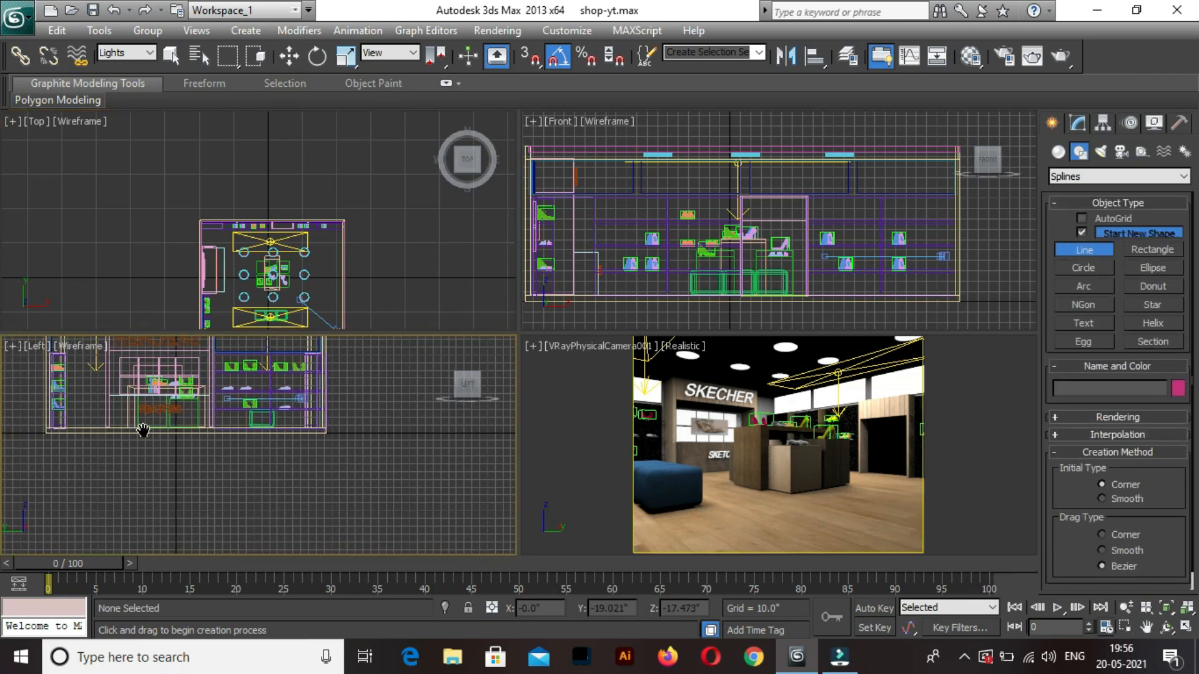
click(107, 425)
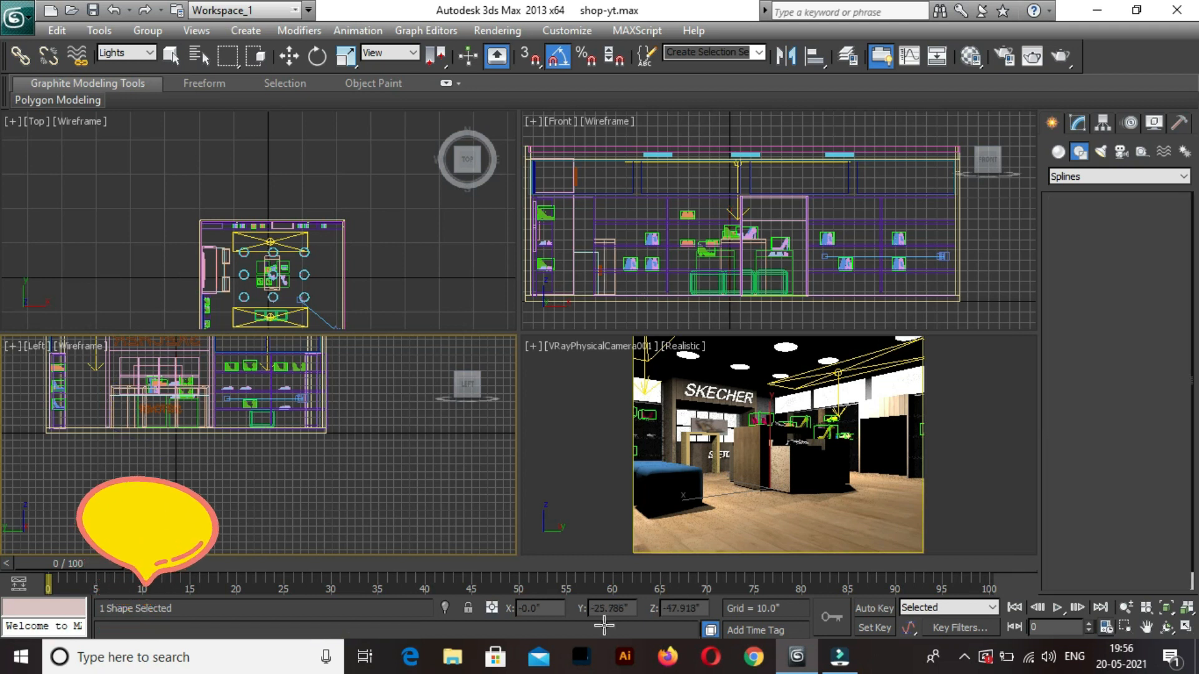
right_click(738, 492)
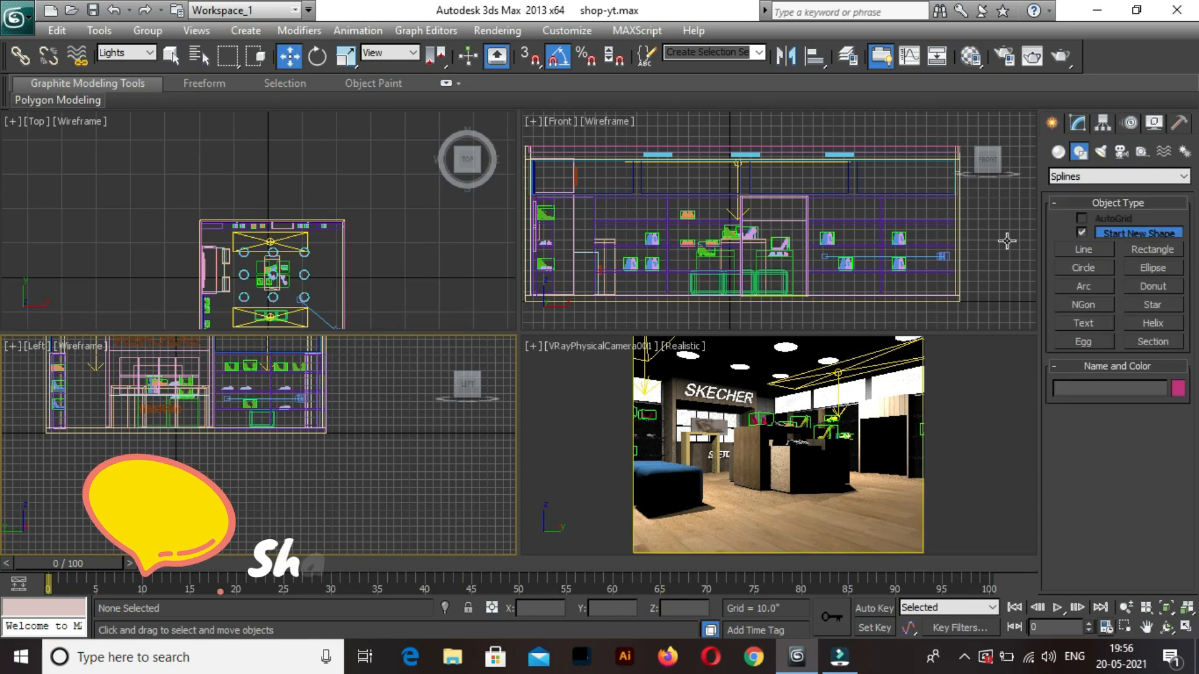
click(1061, 56)
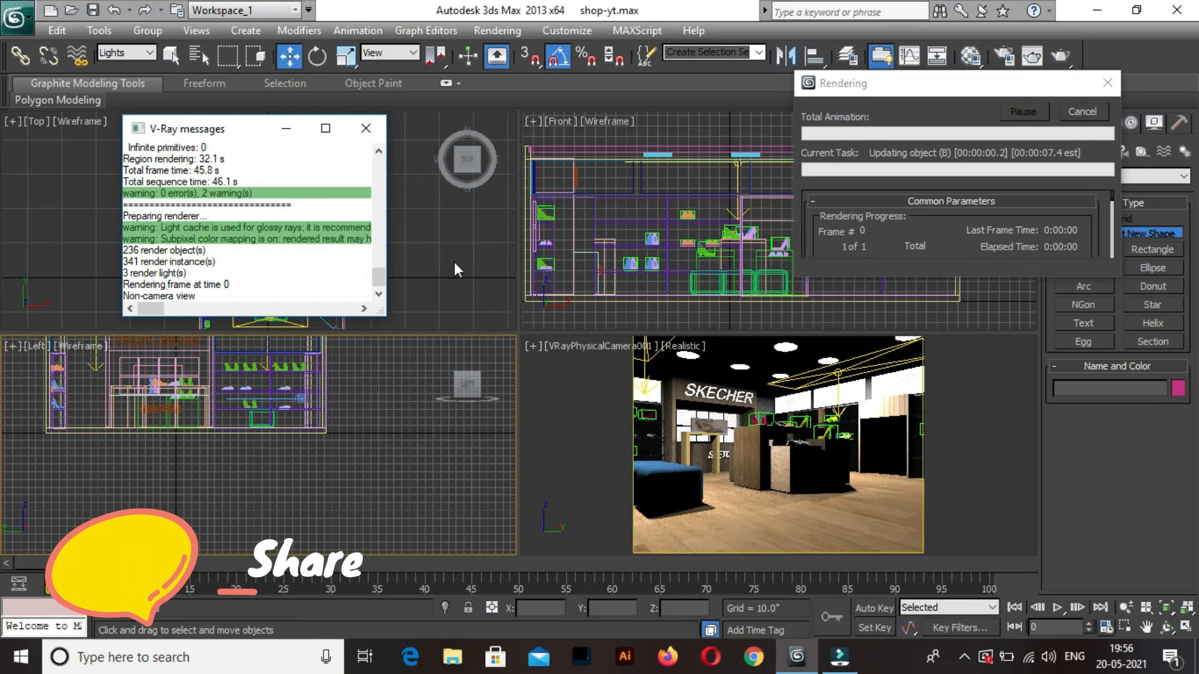
click(1089, 111)
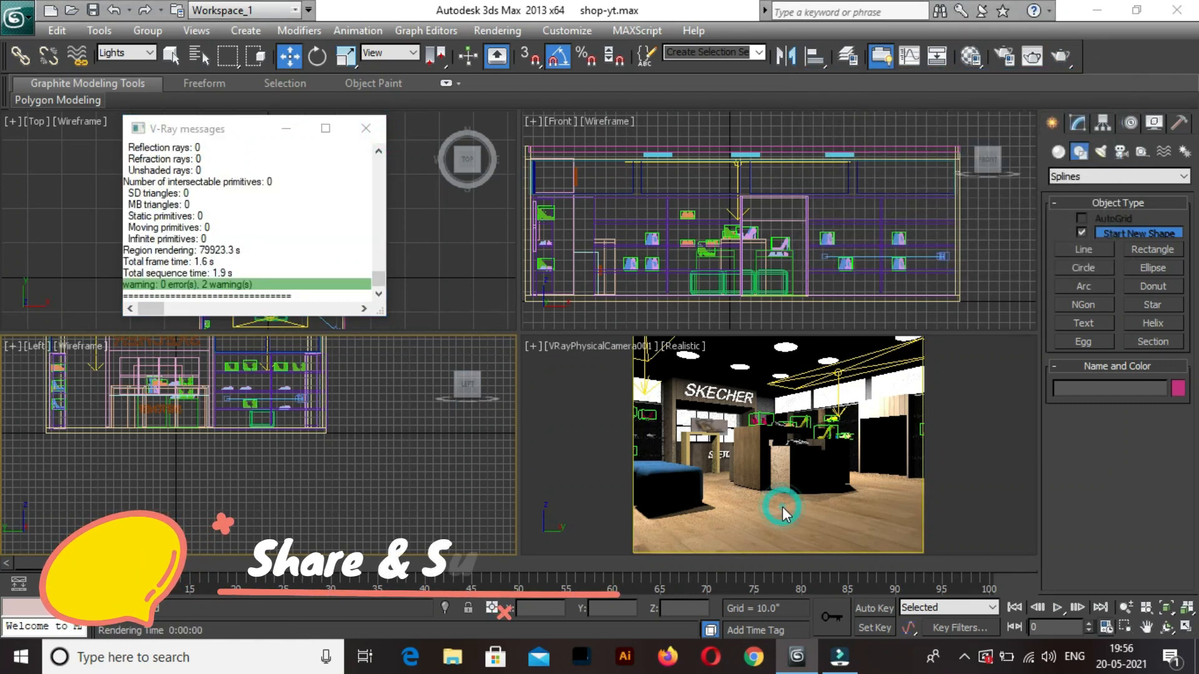
Test-render the camera view with the added desk, stop it during the light cache, and close the render windows.
click(766, 525)
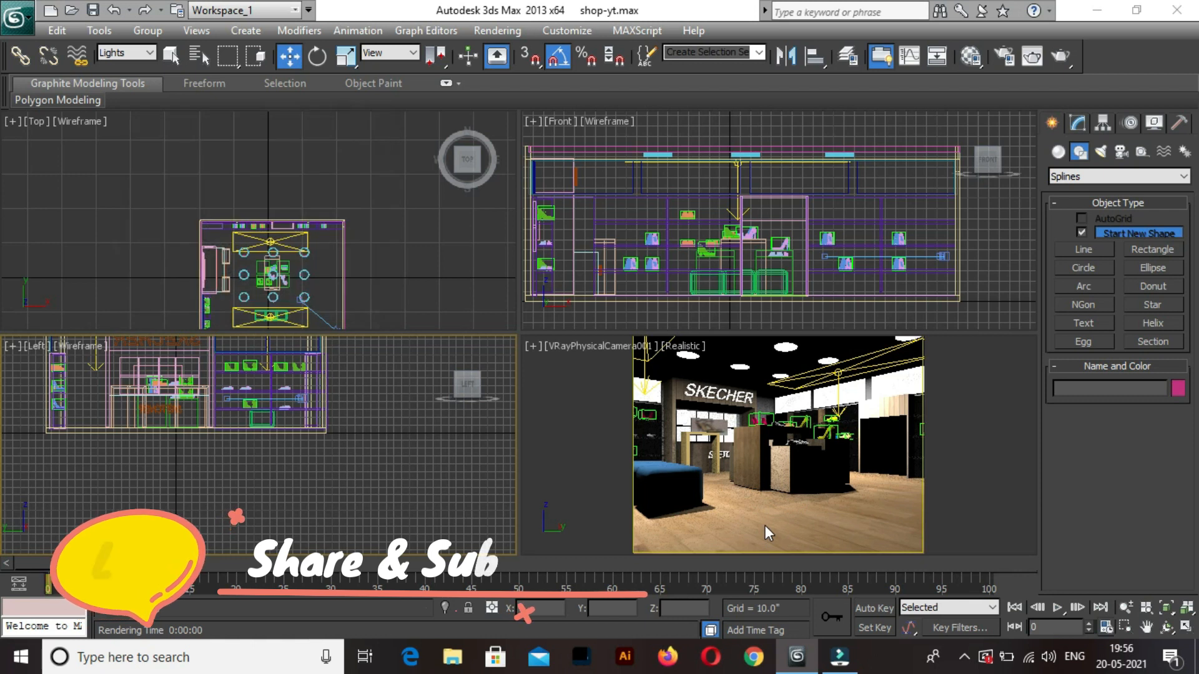
click(766, 525)
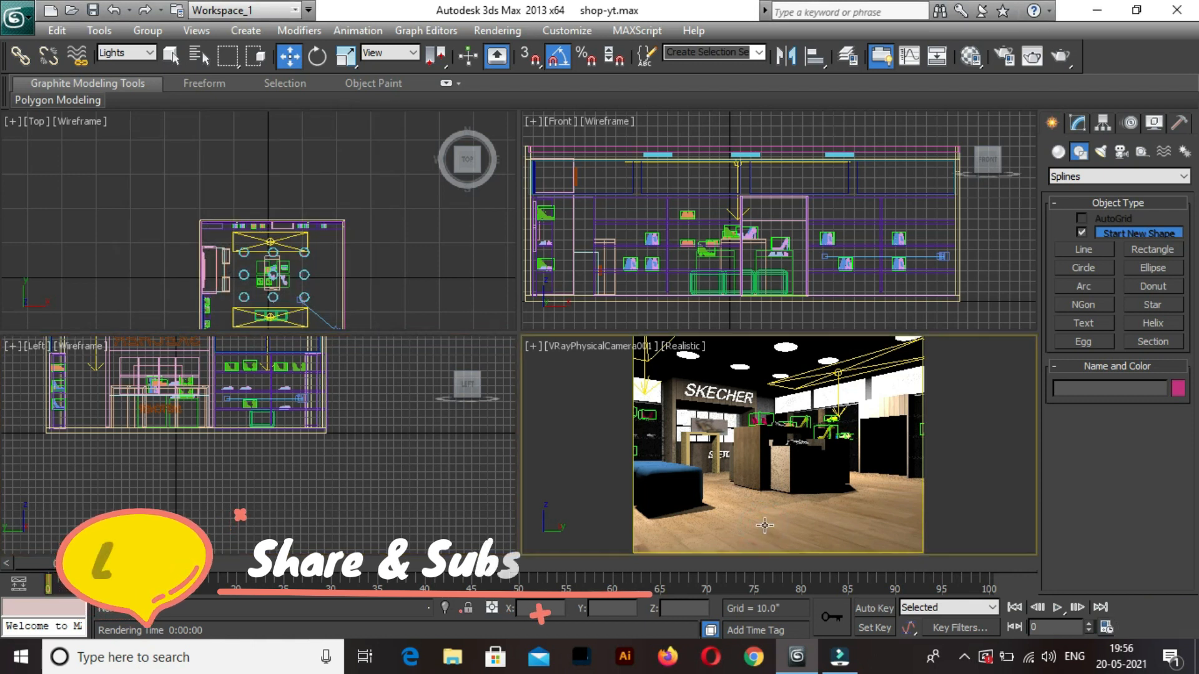
click(1060, 56)
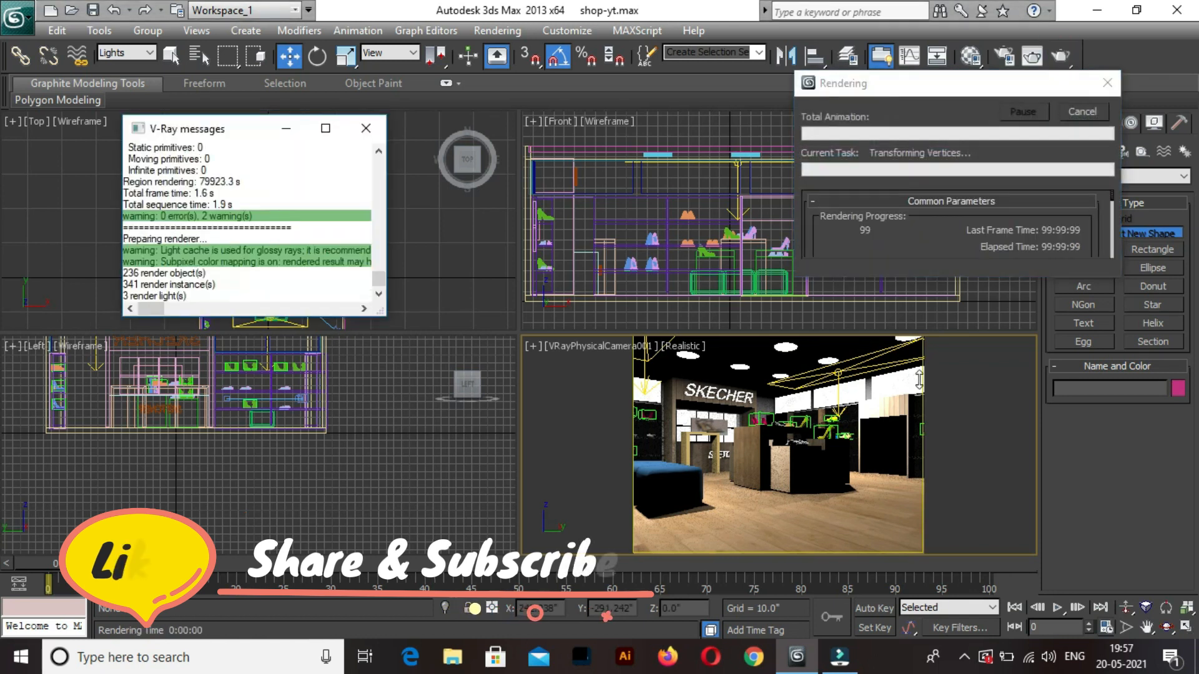
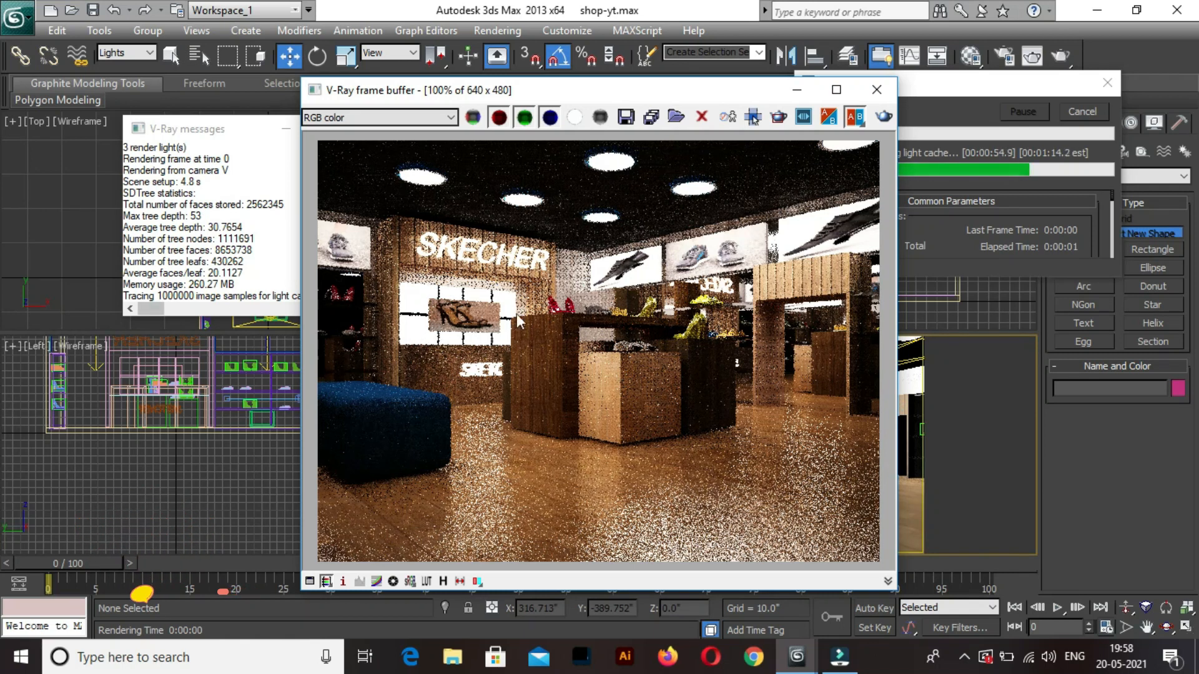
click(877, 90)
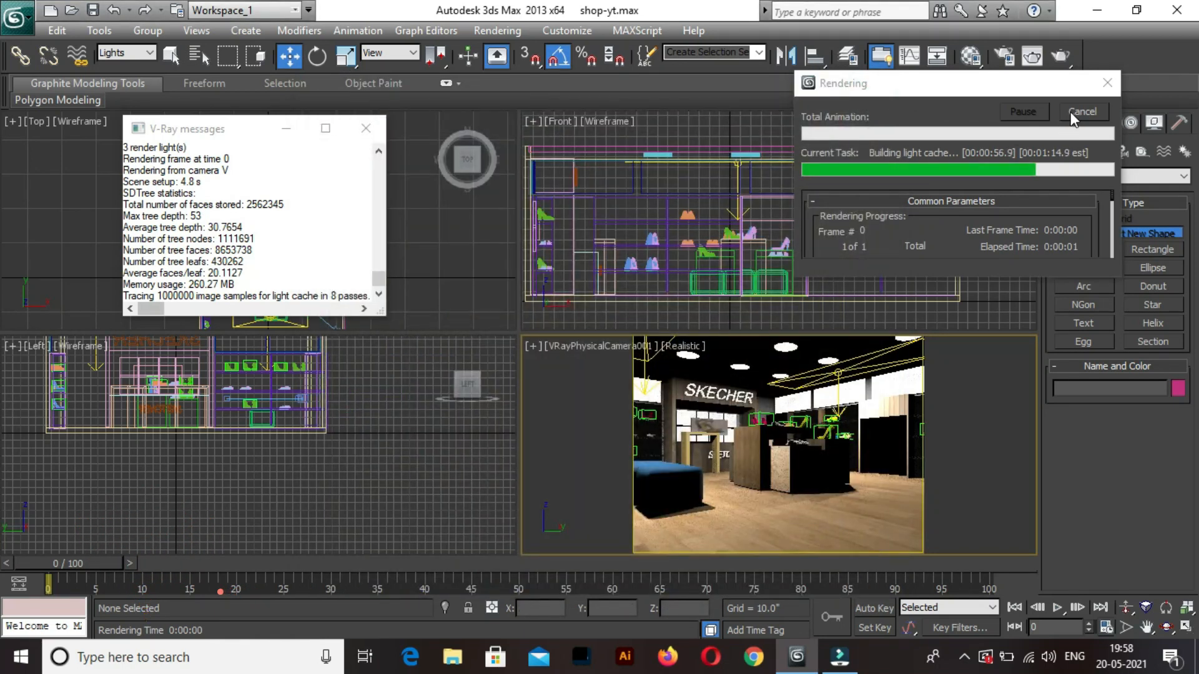
click(1073, 112)
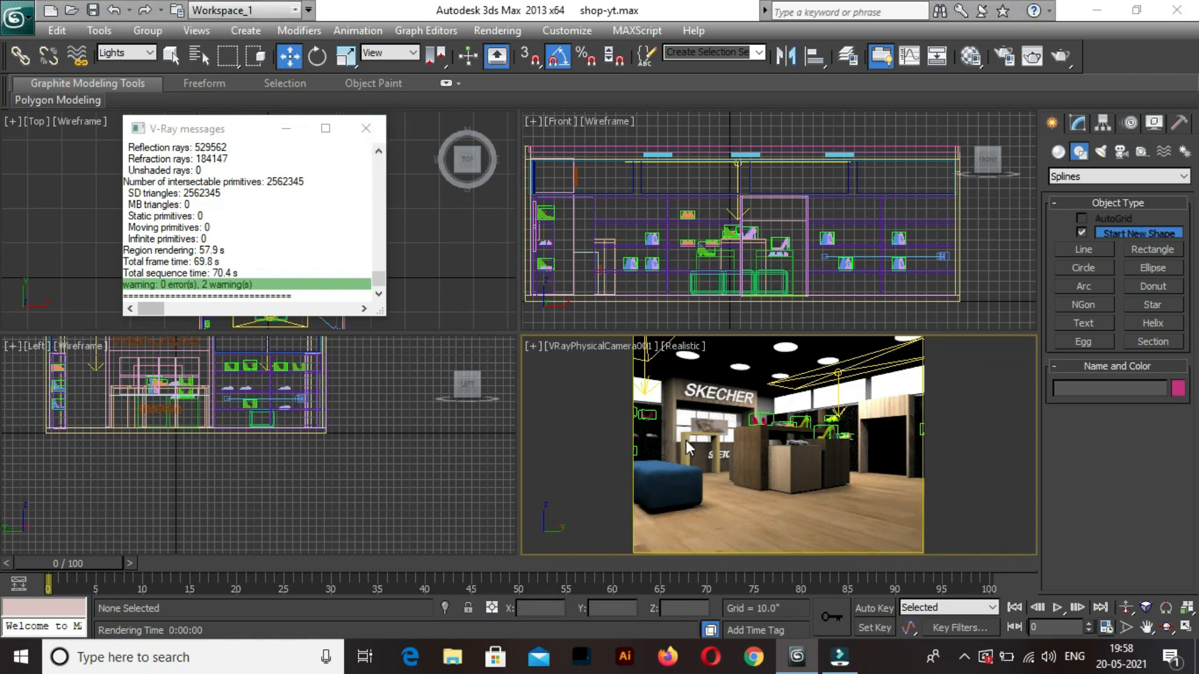
click(366, 128)
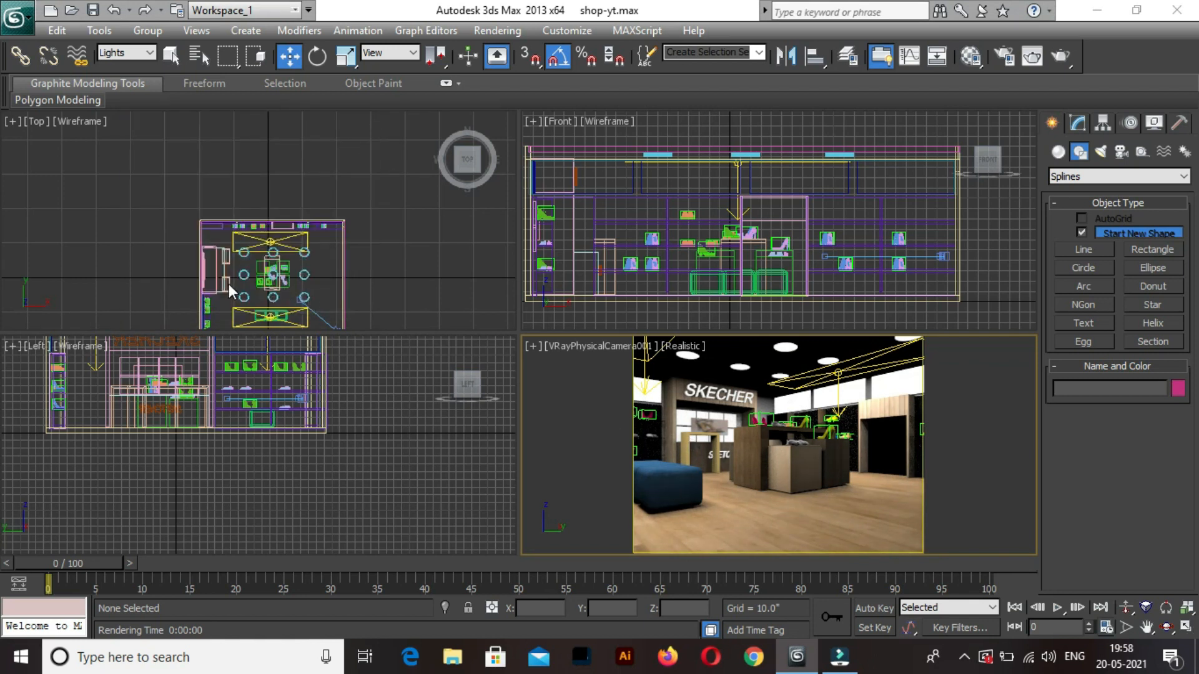
Set the selection filter to All, browse the scene's object list, and close it without selecting anything.
click(144, 52)
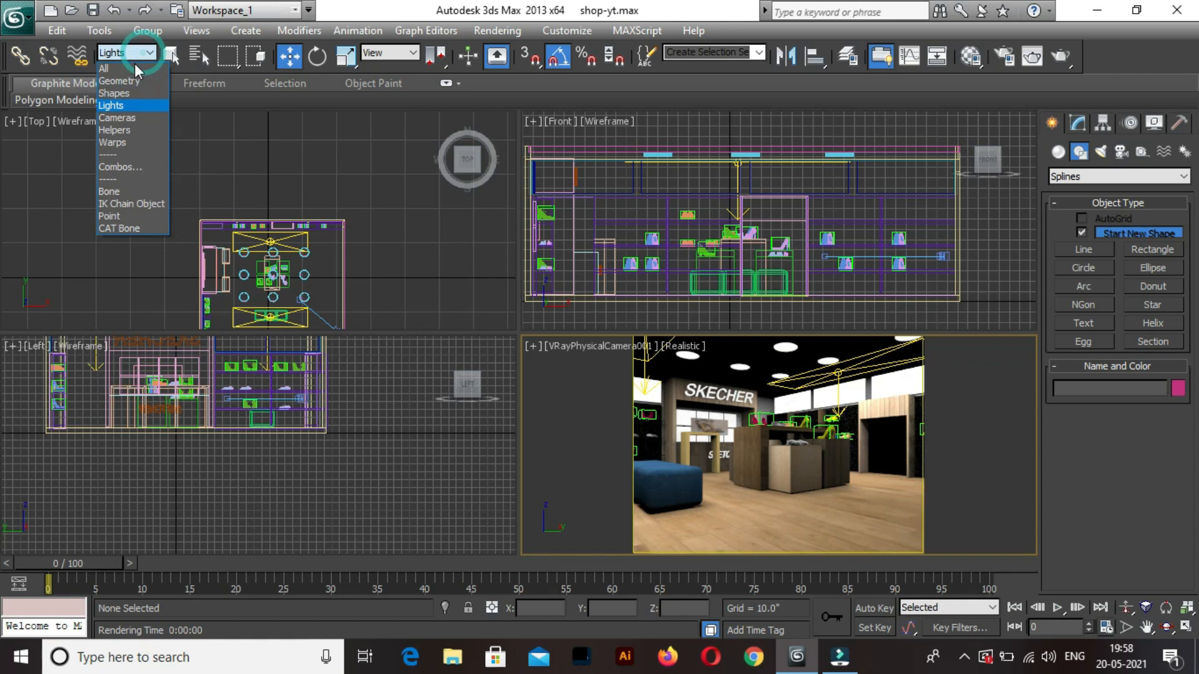
click(125, 68)
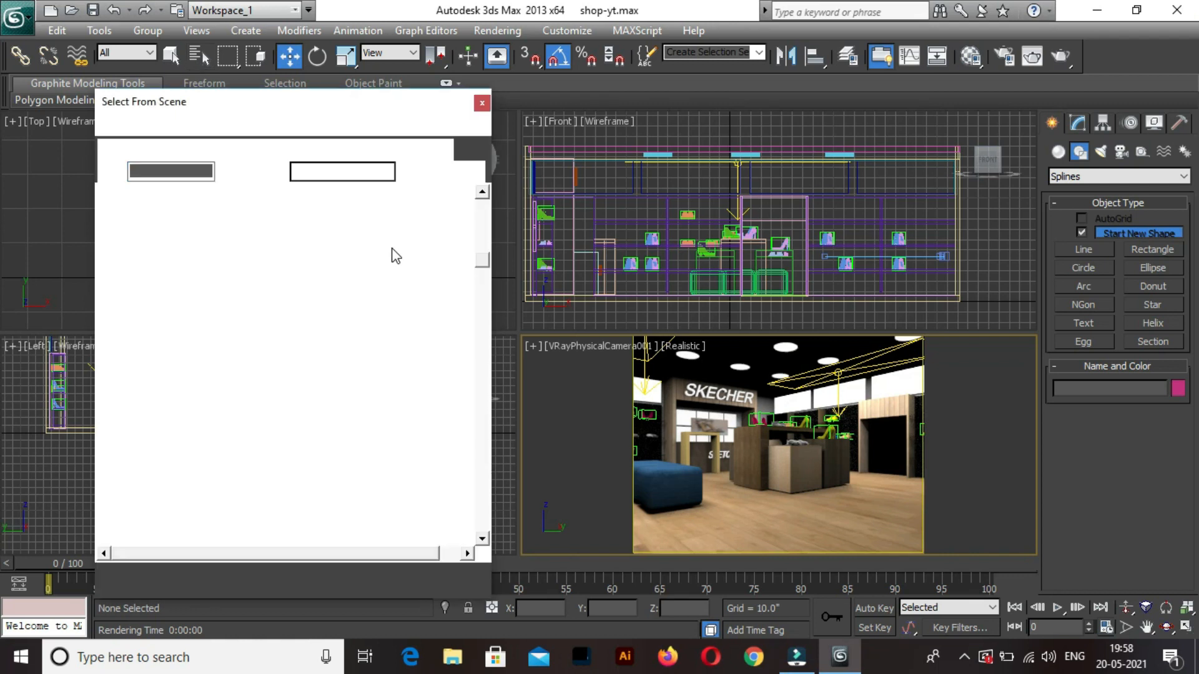
drag(481, 260, 481, 374)
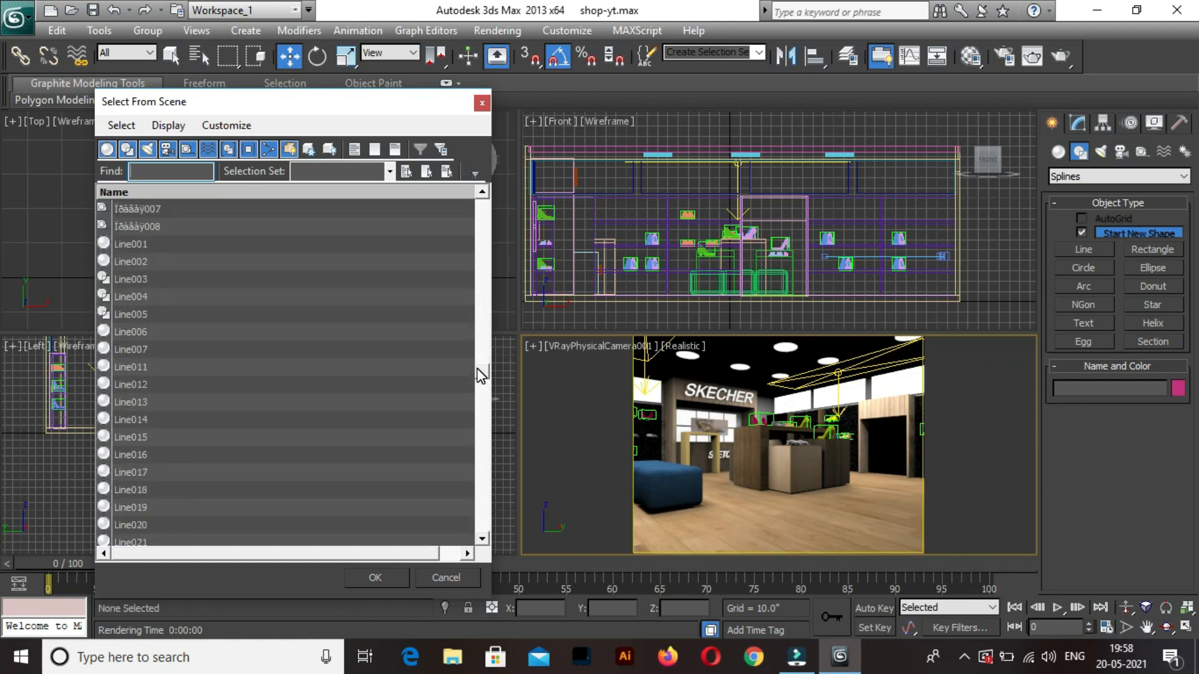
click(484, 106)
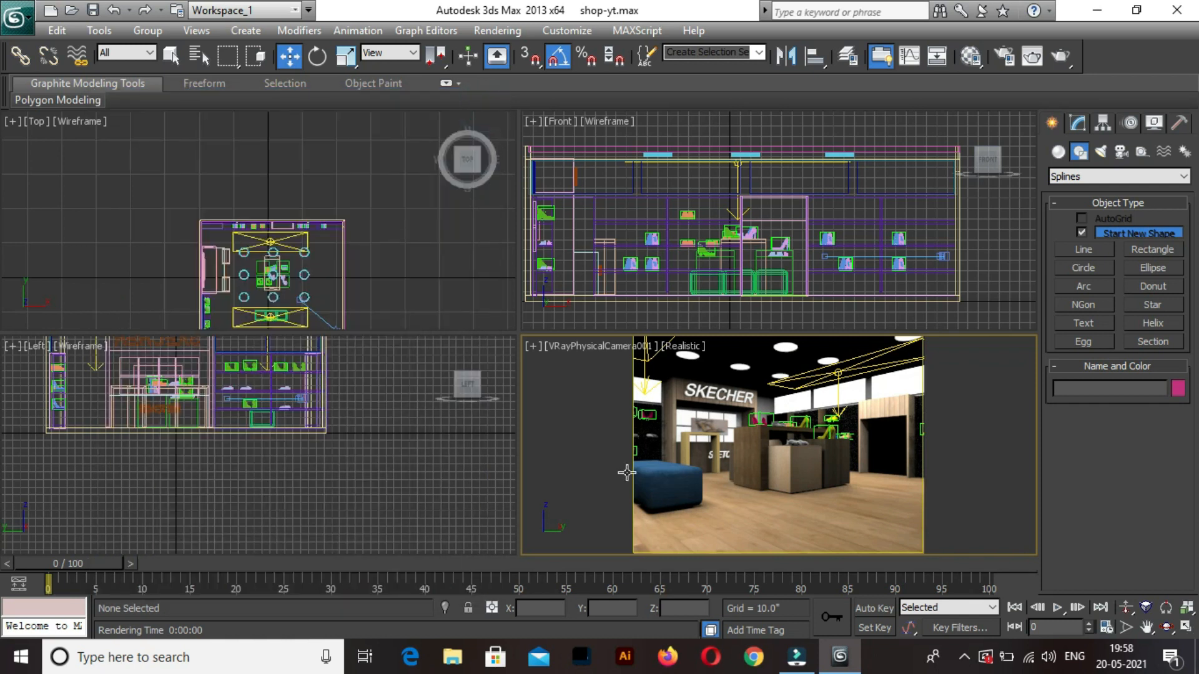
Select the ceiling group with its nine round lights in the Front view and hide it.
click(689, 451)
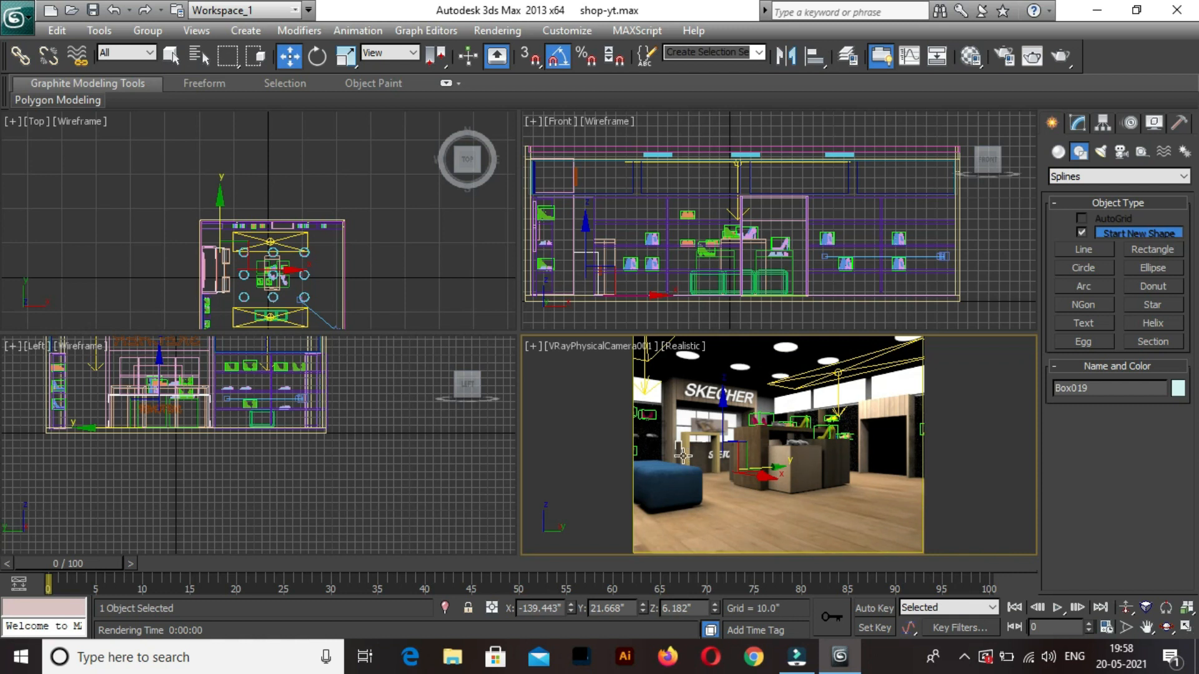
click(318, 274)
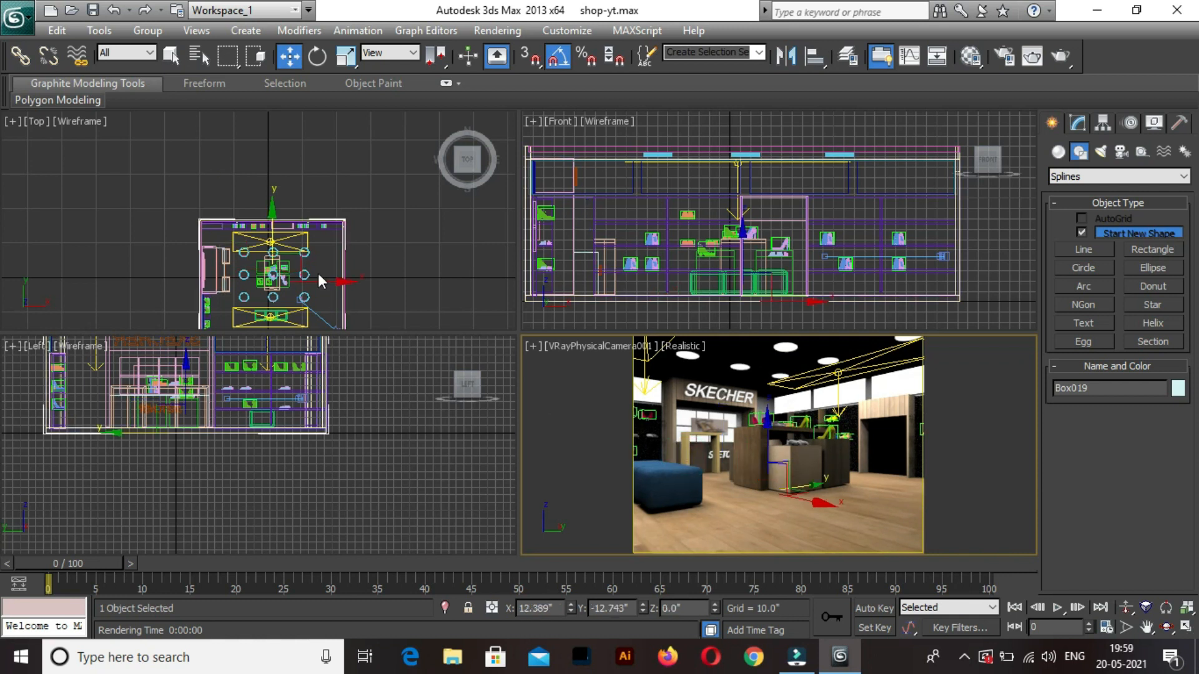
middle_drag(253, 262, 618, 150)
click(618, 150)
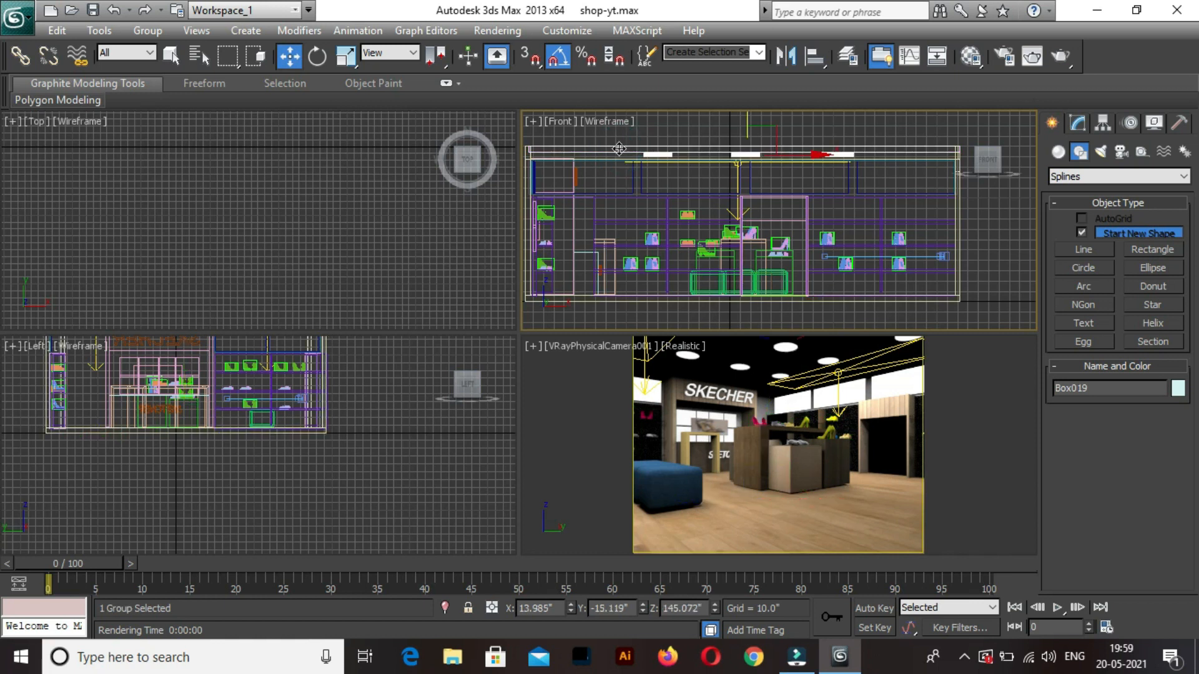
click(620, 155)
right_click(621, 163)
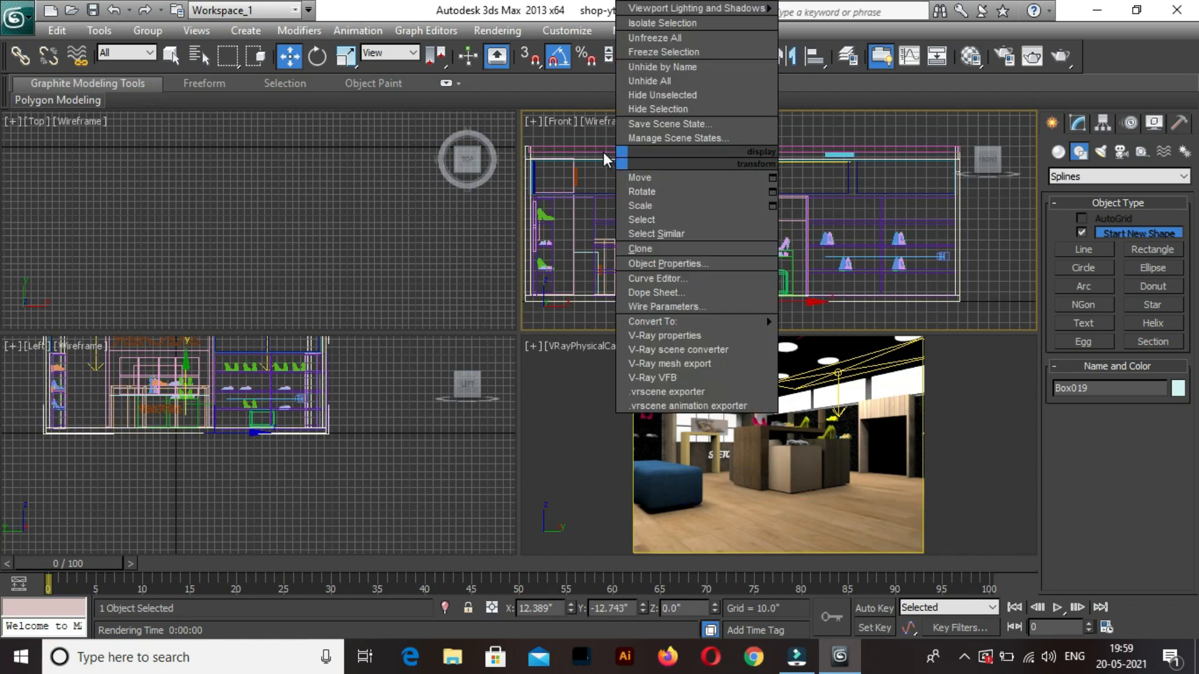
click(603, 152)
click(598, 147)
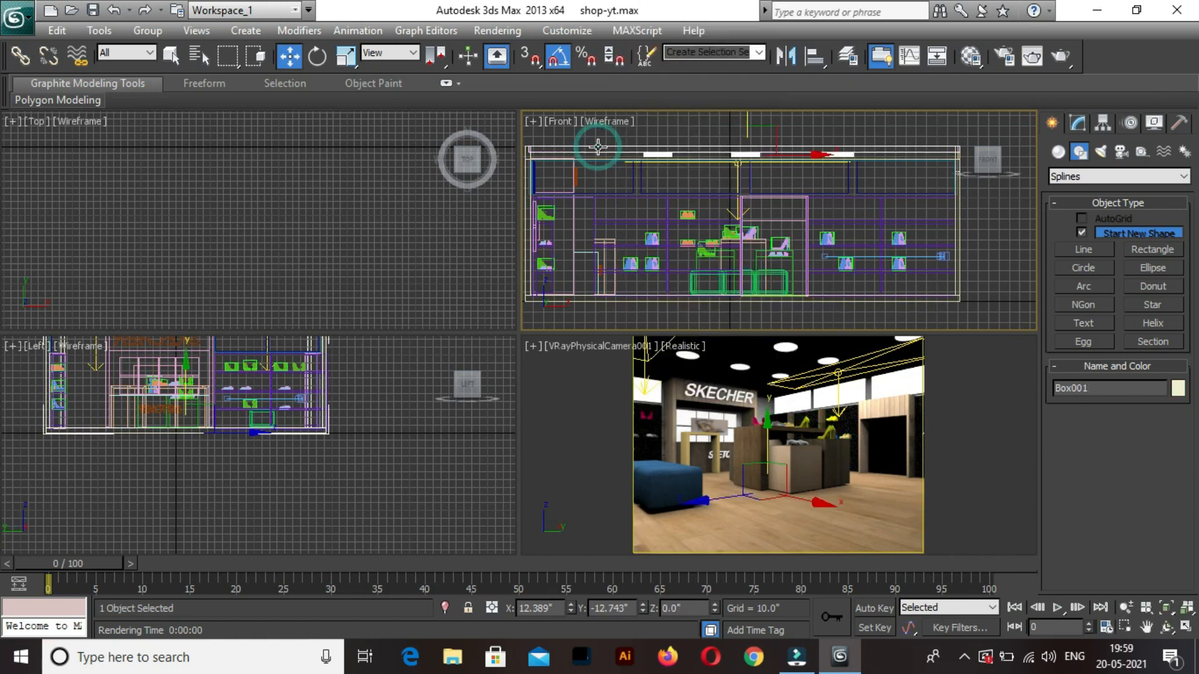
right_click(599, 148)
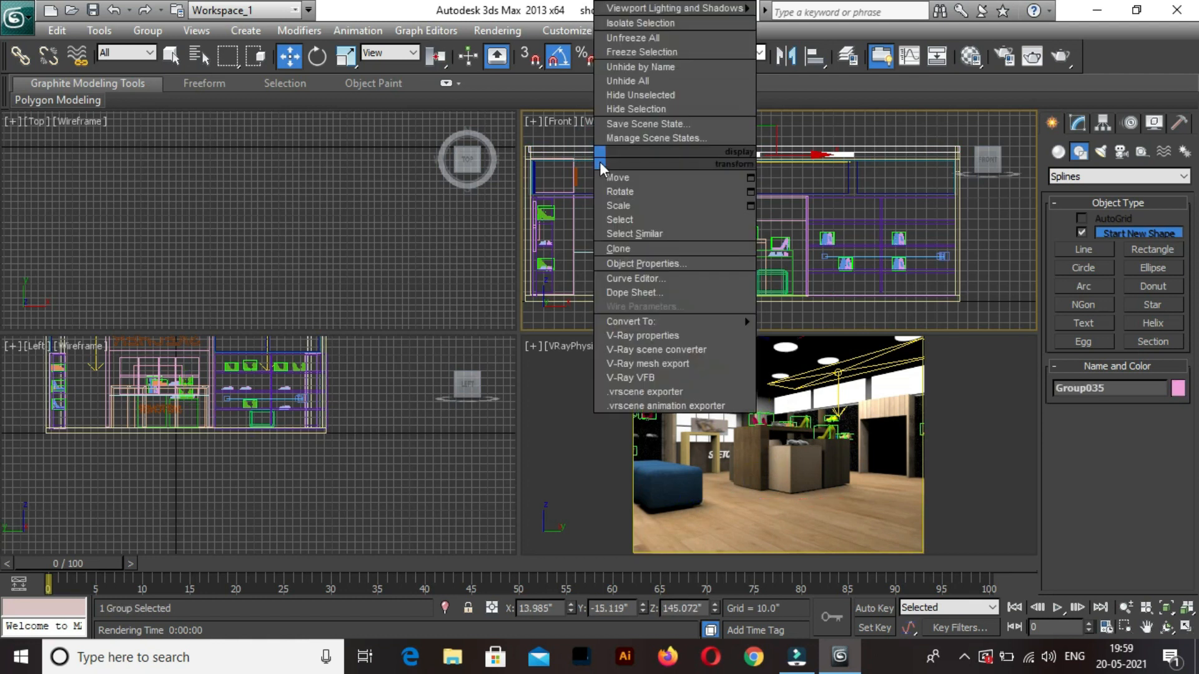
click(625, 109)
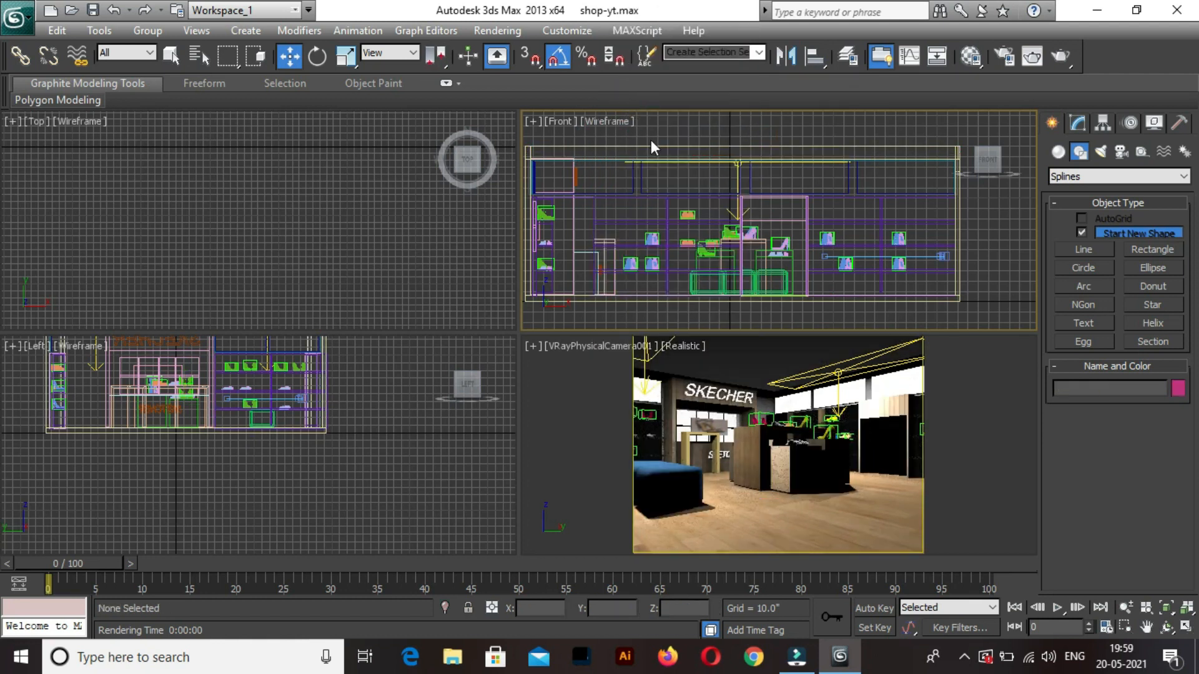
Frame the whole shop plan in the Top view to examine the furniture layout.
click(281, 215)
middle_drag(281, 220, 279, 213)
key(z)
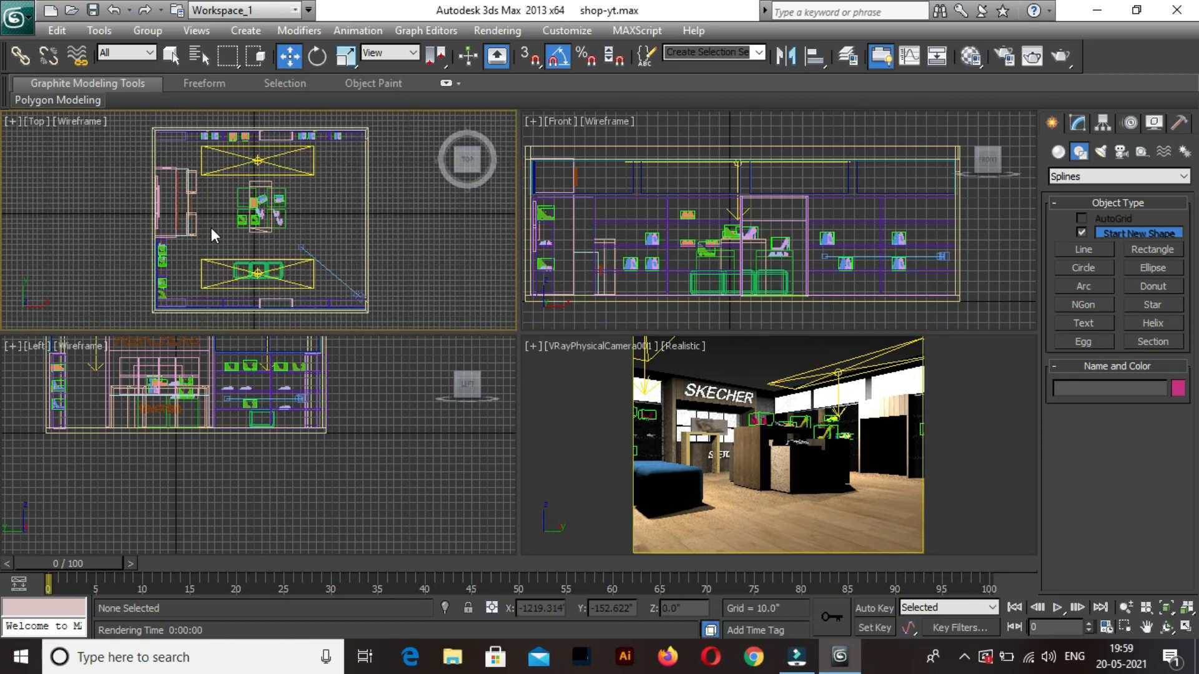
Try to select the small wooden frame beside the desk by the sign wall in the Top view.
click(196, 219)
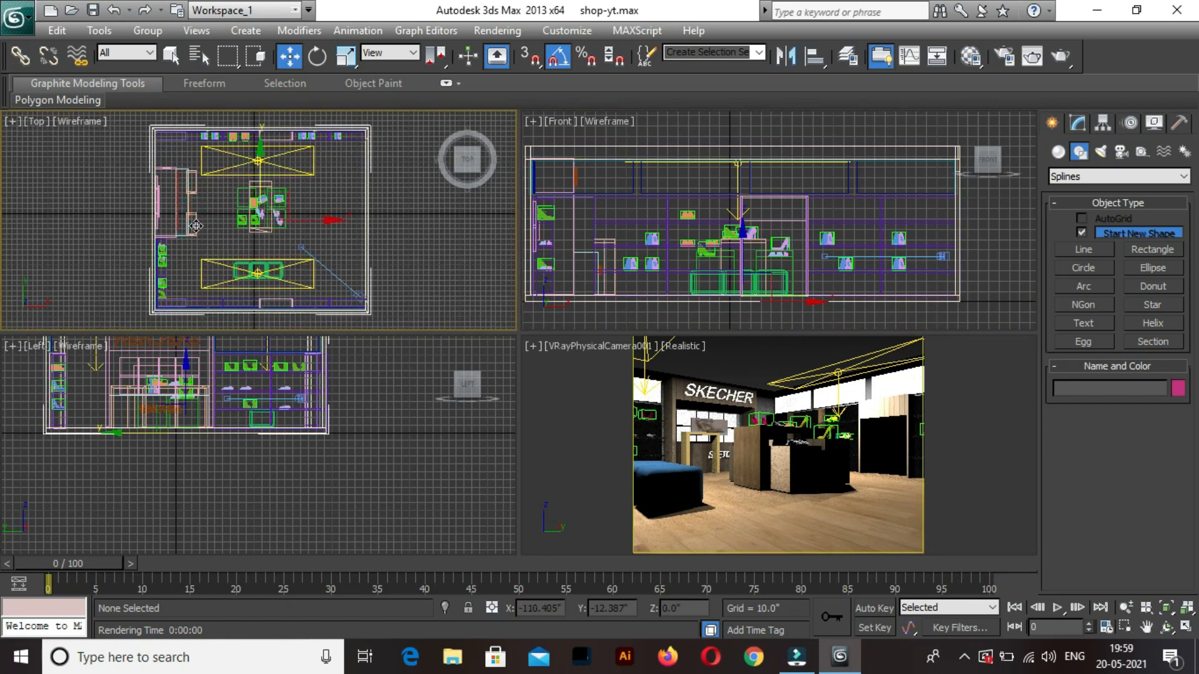
click(197, 230)
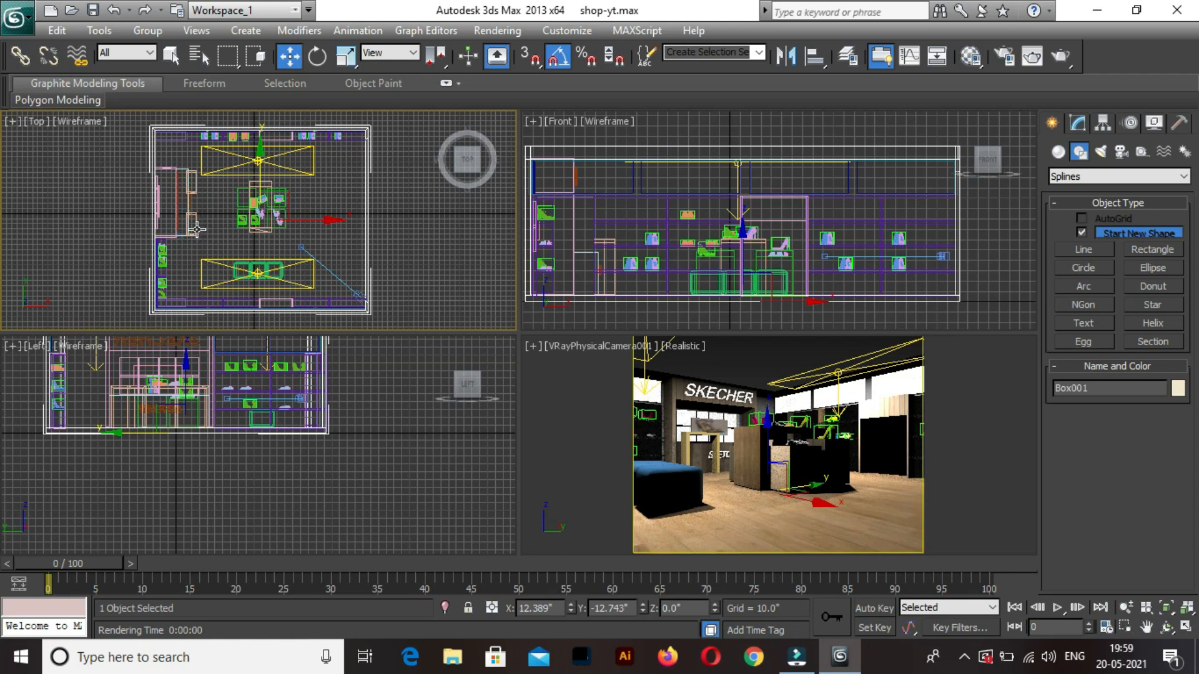
click(196, 227)
scroll(194, 227, up, 2)
scroll(165, 227, up, 2)
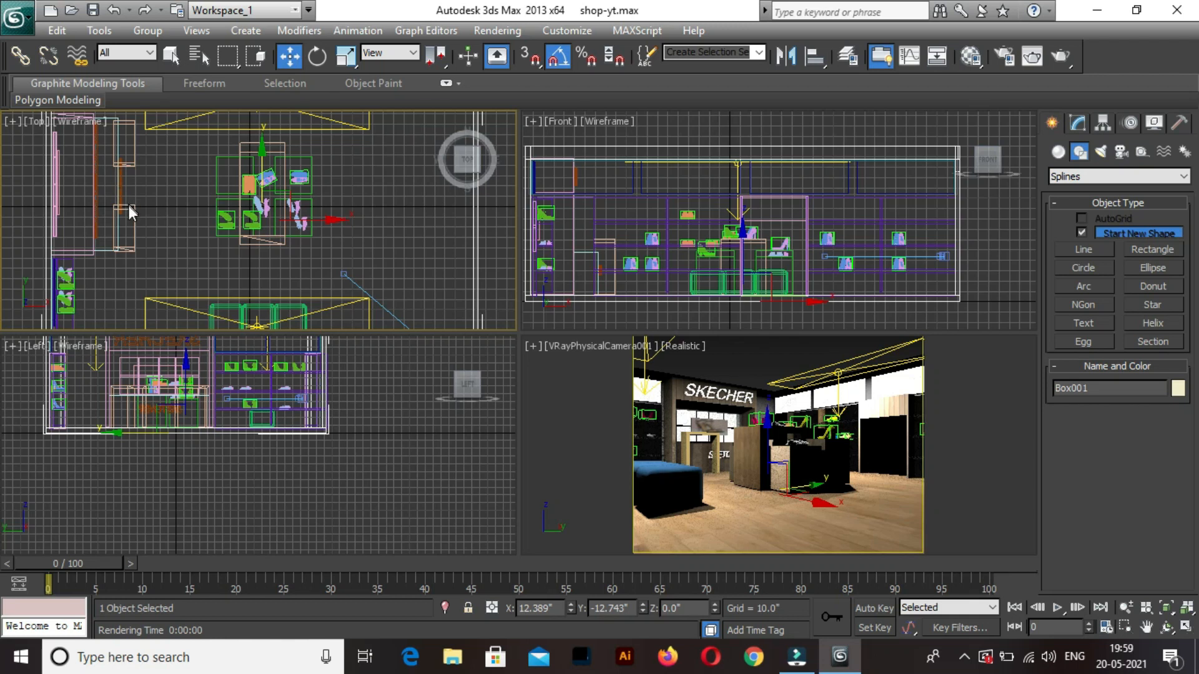
scroll(128, 203, up, 2)
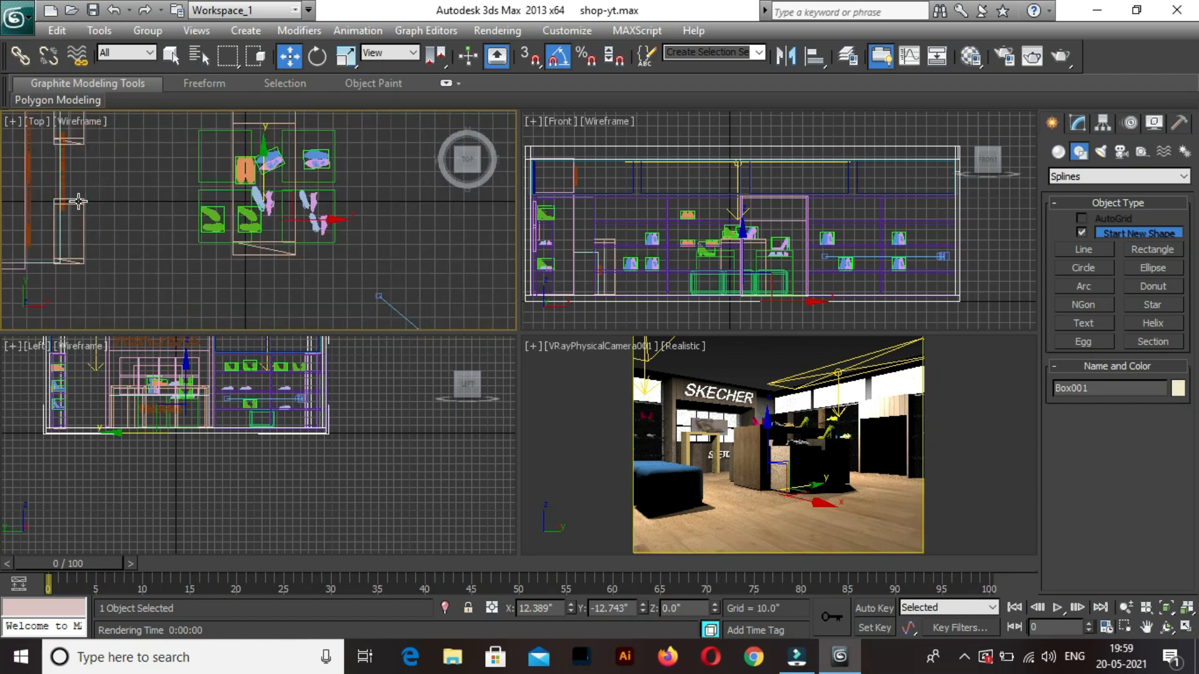
click(82, 201)
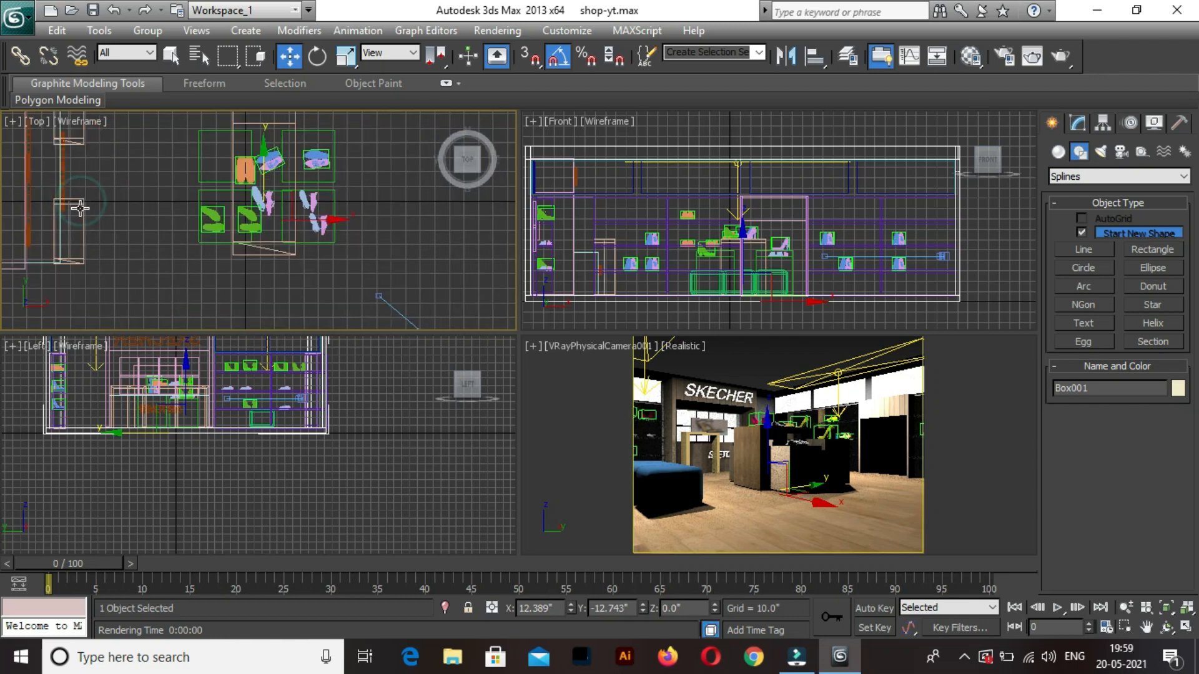
click(84, 225)
click(79, 142)
click(79, 142)
click(84, 224)
click(84, 224)
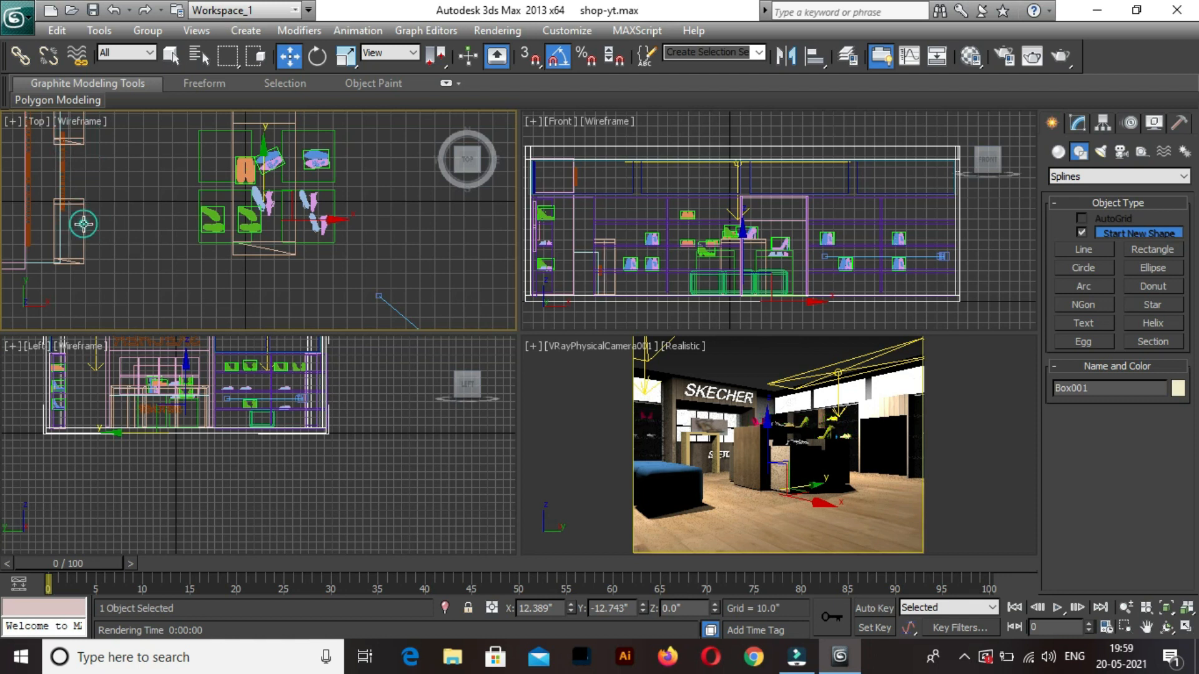
Try to pick the small wooden frame in front of the desk directly in the camera view.
mouse_move(496, 146)
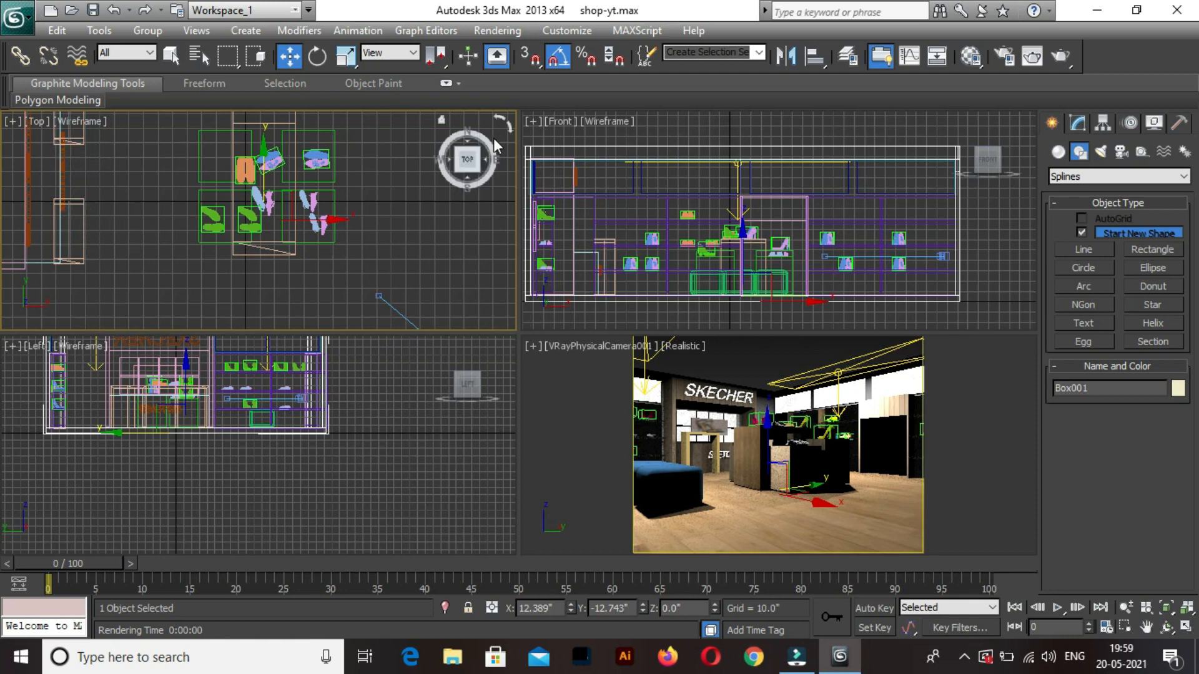
click(683, 445)
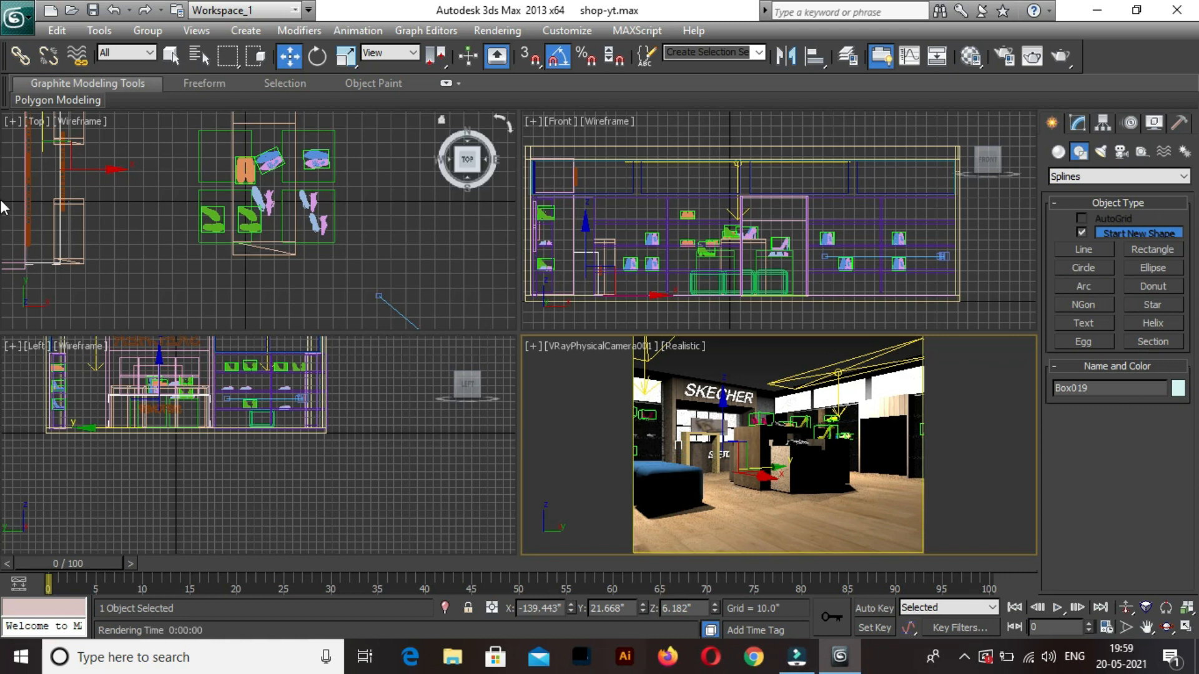
click(688, 457)
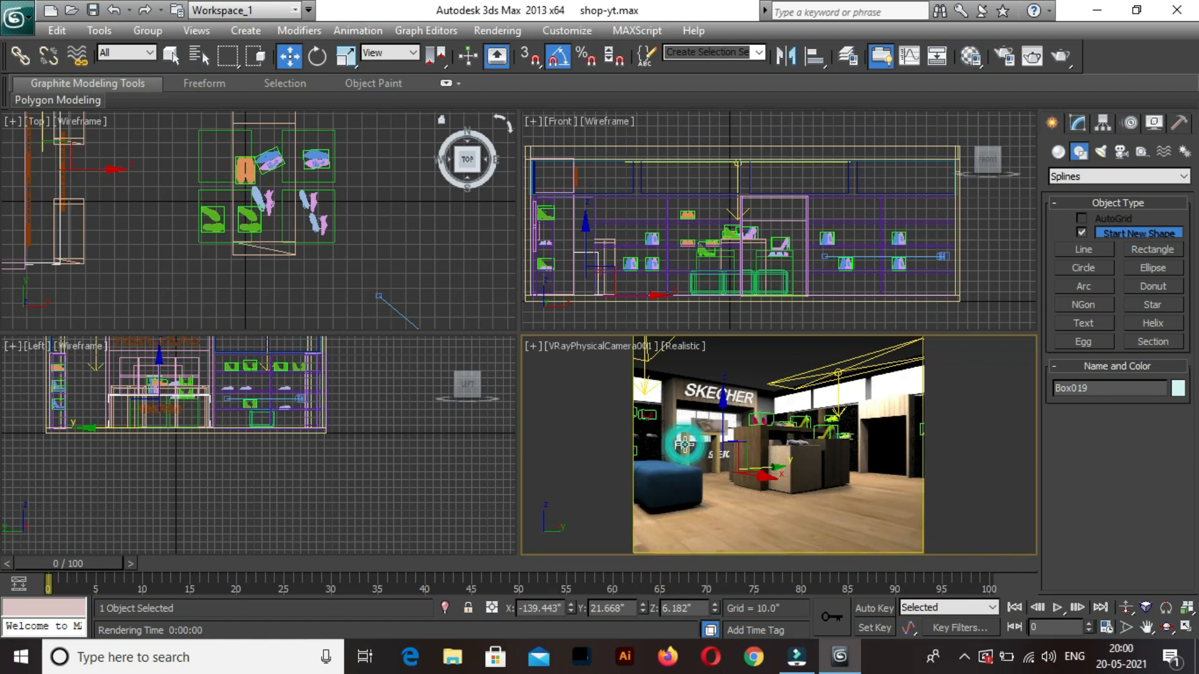
click(688, 434)
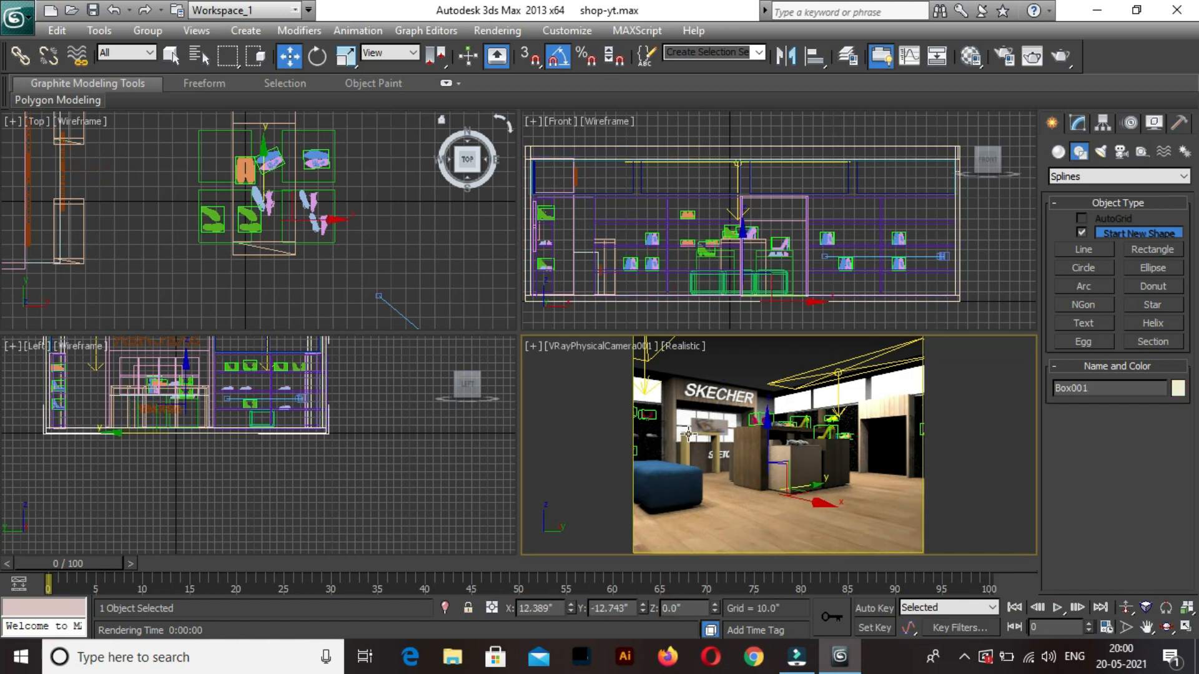
Try to region-select the lower wooden frame in the Top view, and undo the accidental move of the selected object.
right_click(85, 234)
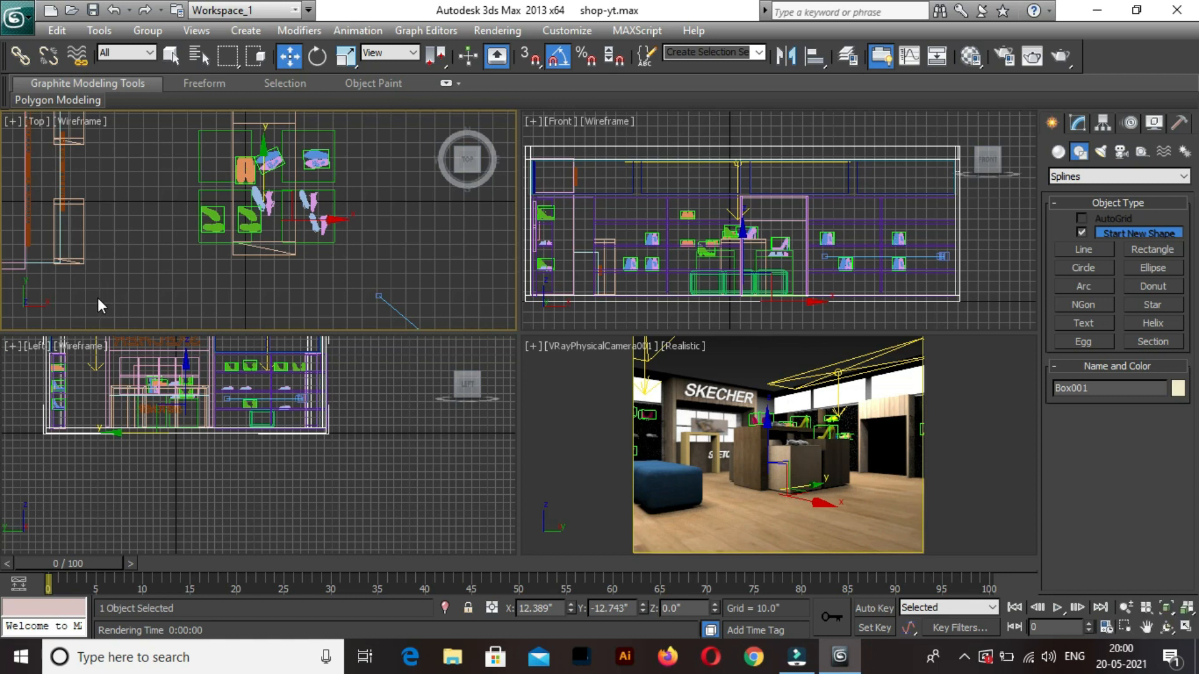
drag(106, 291, 77, 195)
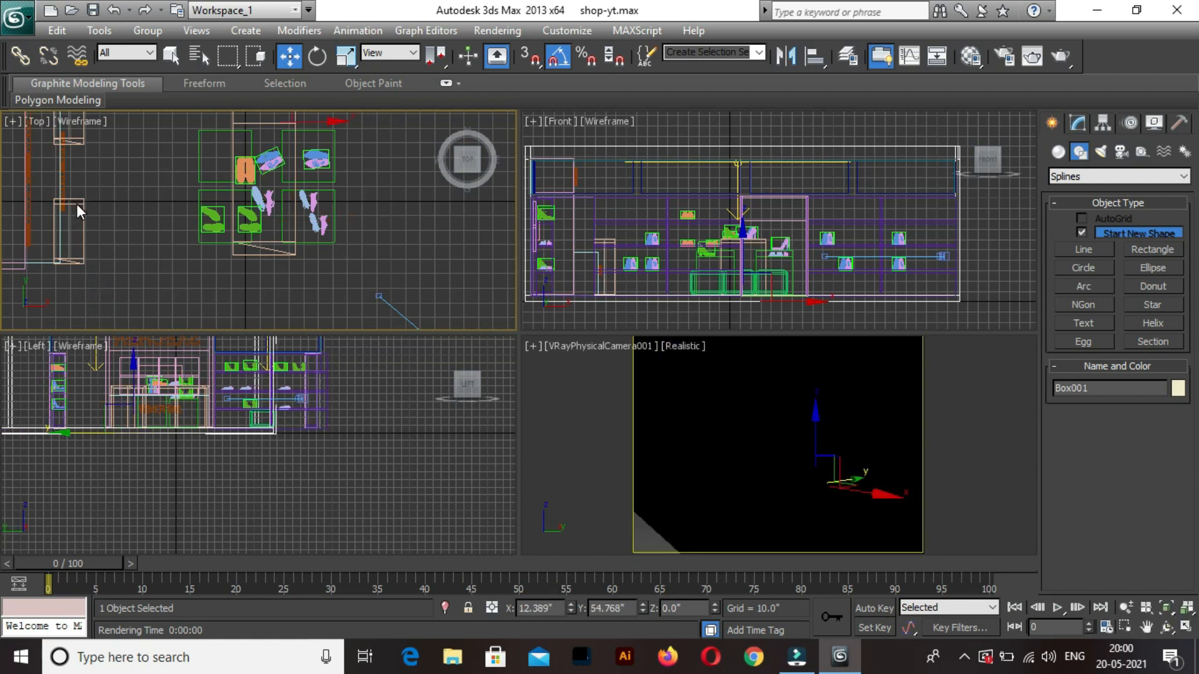
key(ctrl+z)
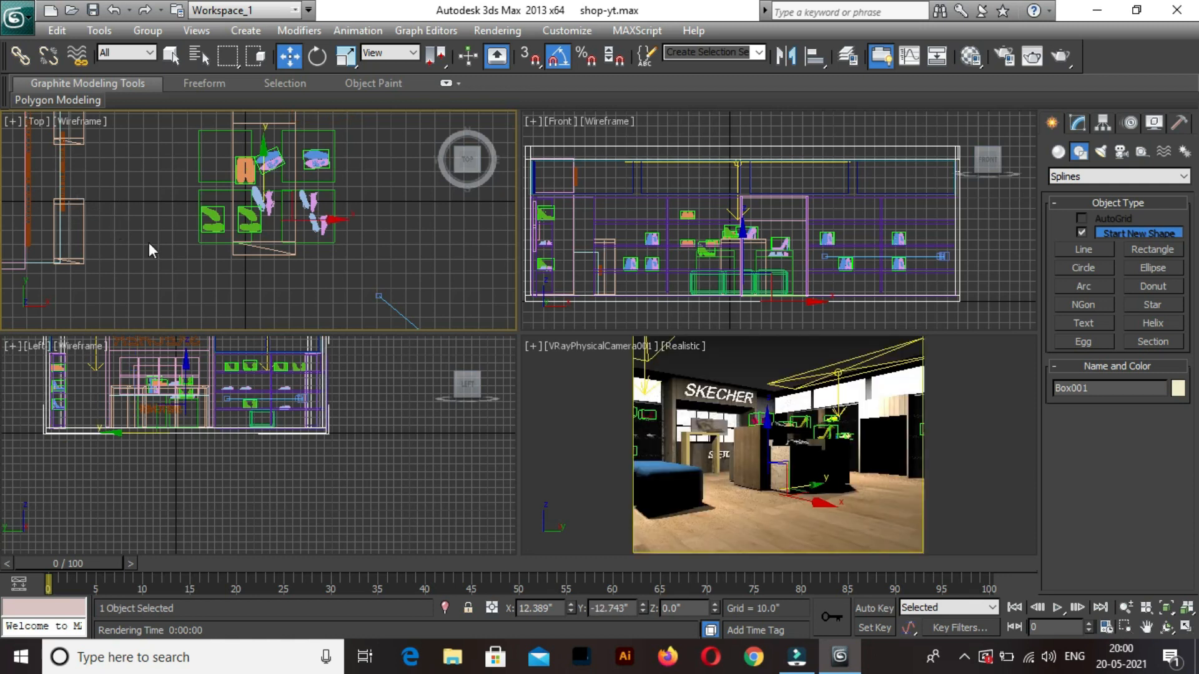
Switch region selection to window mode and reframe the Top view around the desk and its wooden frames.
scroll(148, 247, down, 2)
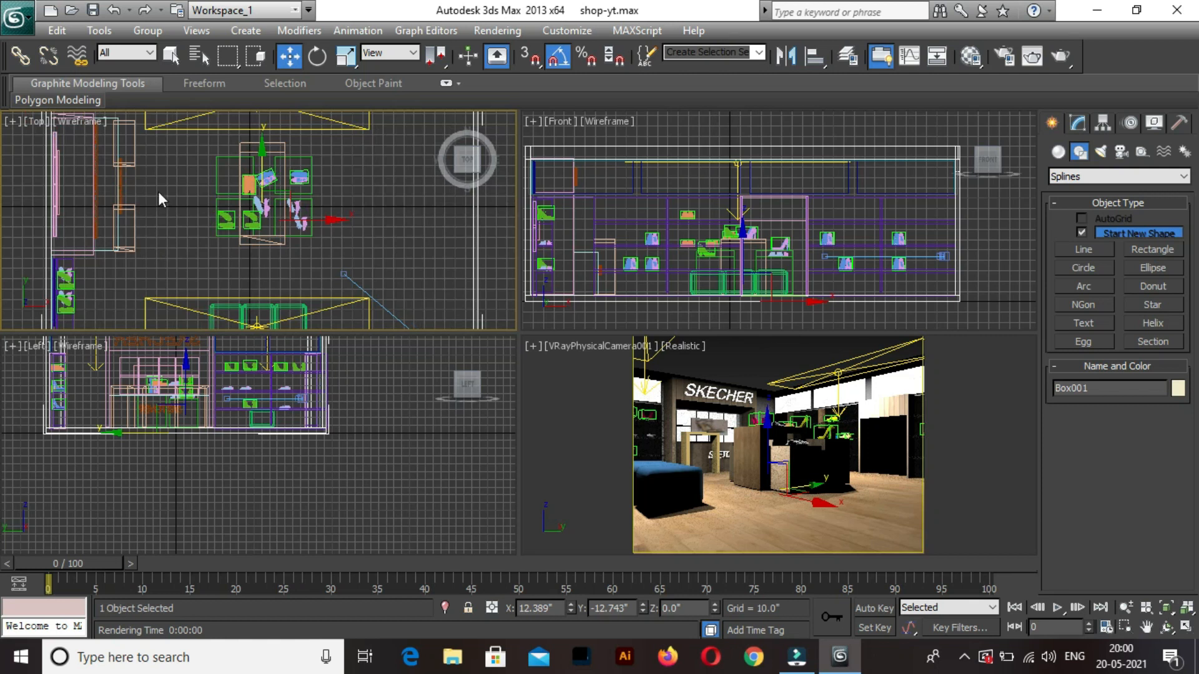
click(256, 56)
middle_drag(173, 275, 173, 248)
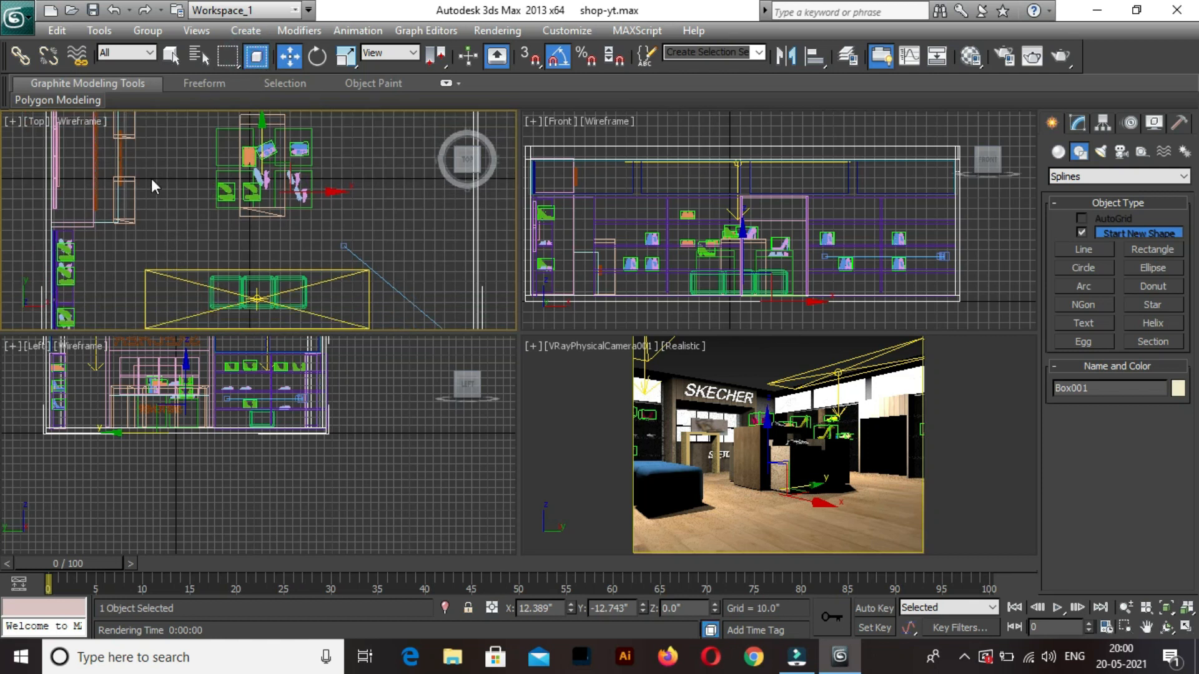
scroll(193, 275, down, 2)
middle_drag(151, 119, 154, 122)
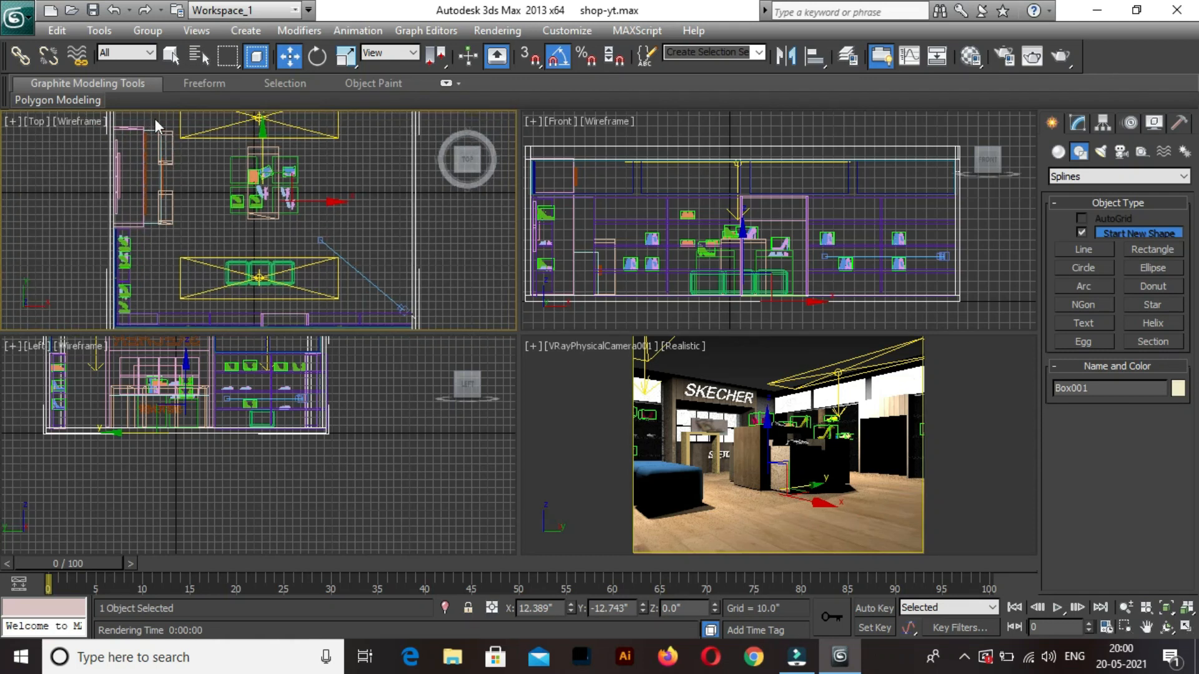
Try to window-select the wooden frames beside the desk in the Top view, and undo the accidental object move.
click(35, 169)
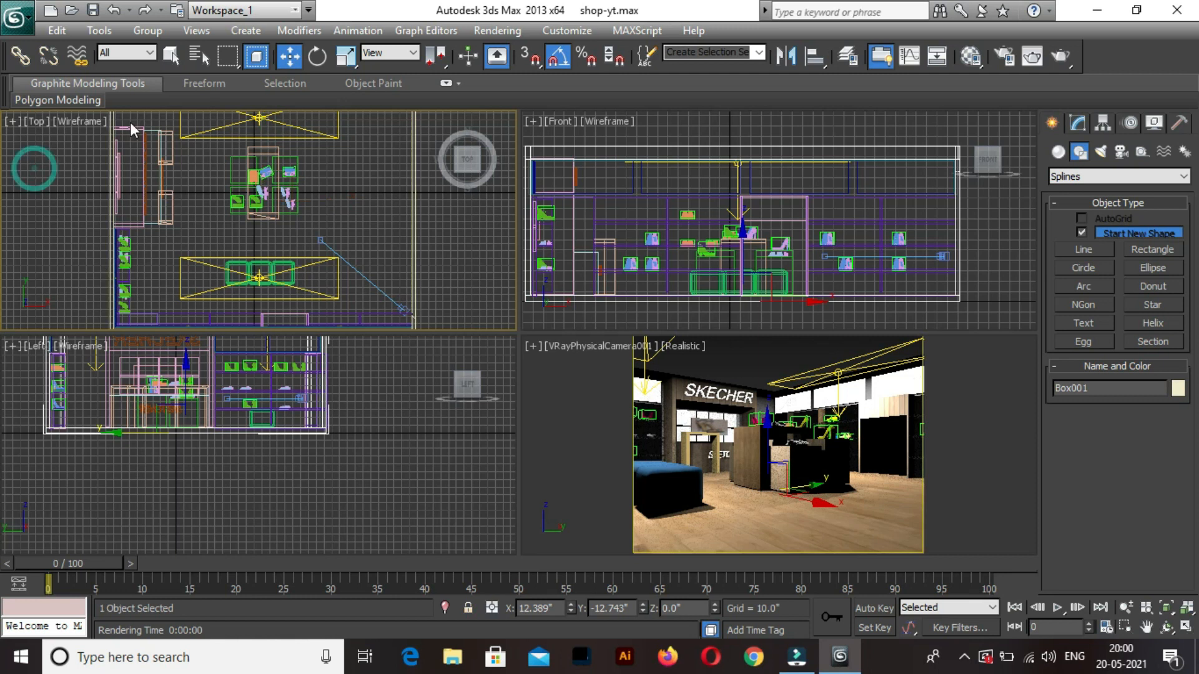
click(152, 119)
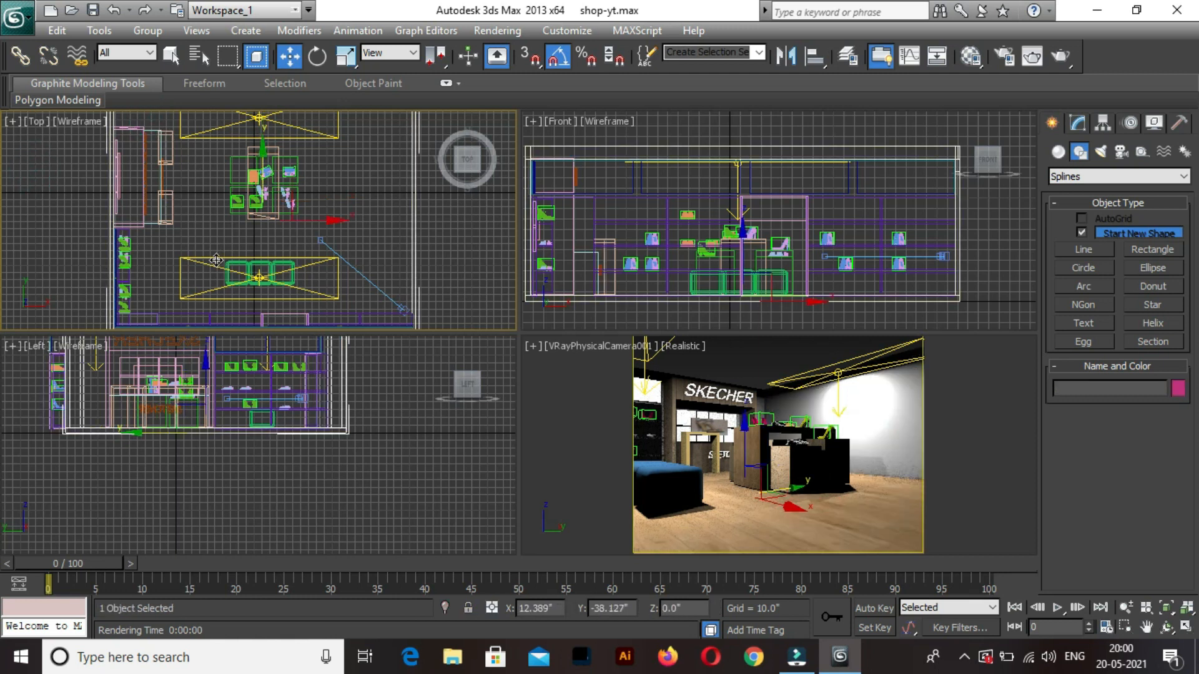
key(ctrl+z)
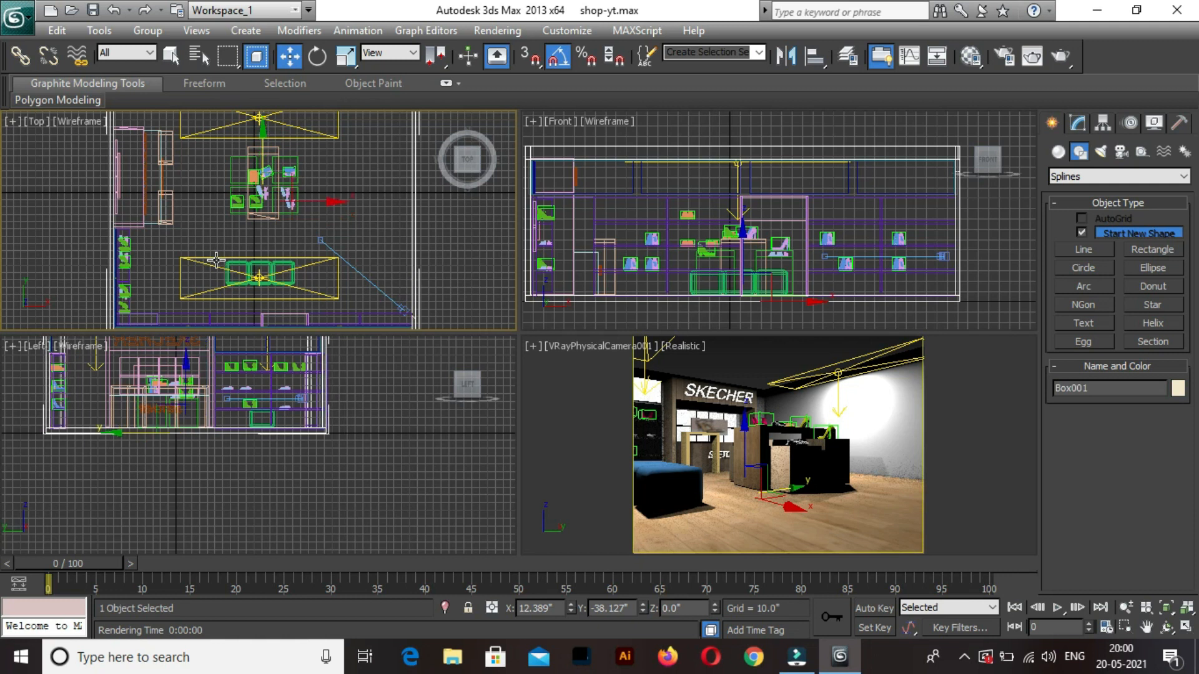
key(ctrl+z)
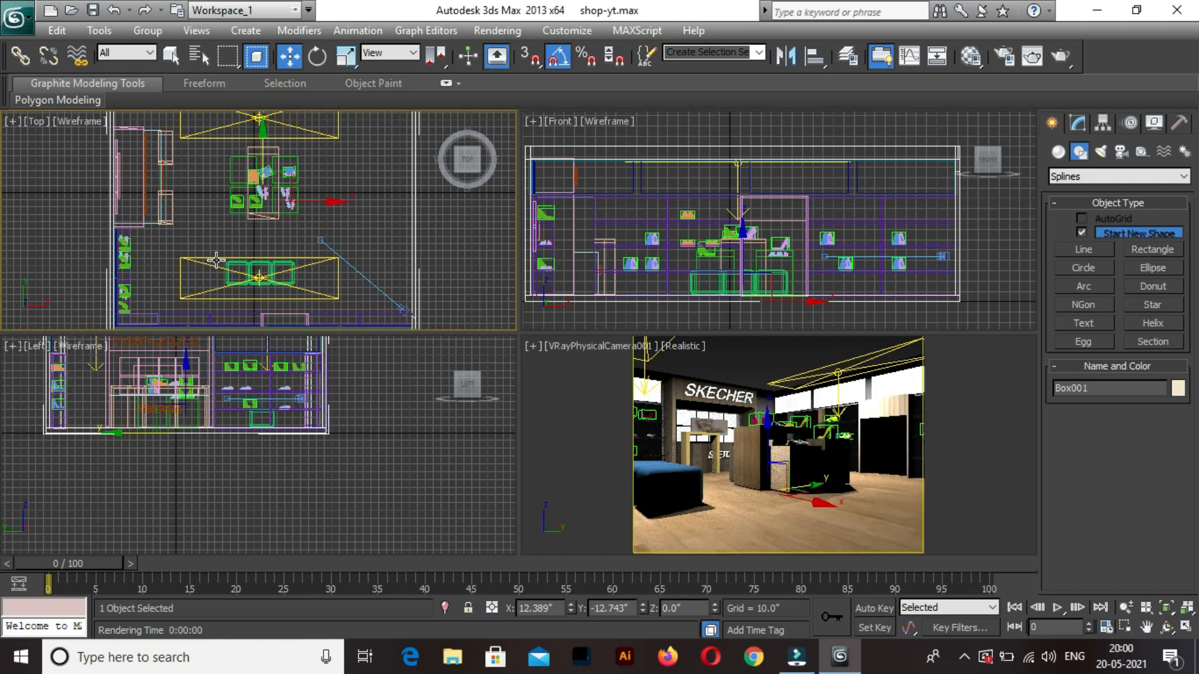
Try again to pick the wooden frame by the desk, first in the Top view and then in the camera view.
click(171, 214)
click(172, 223)
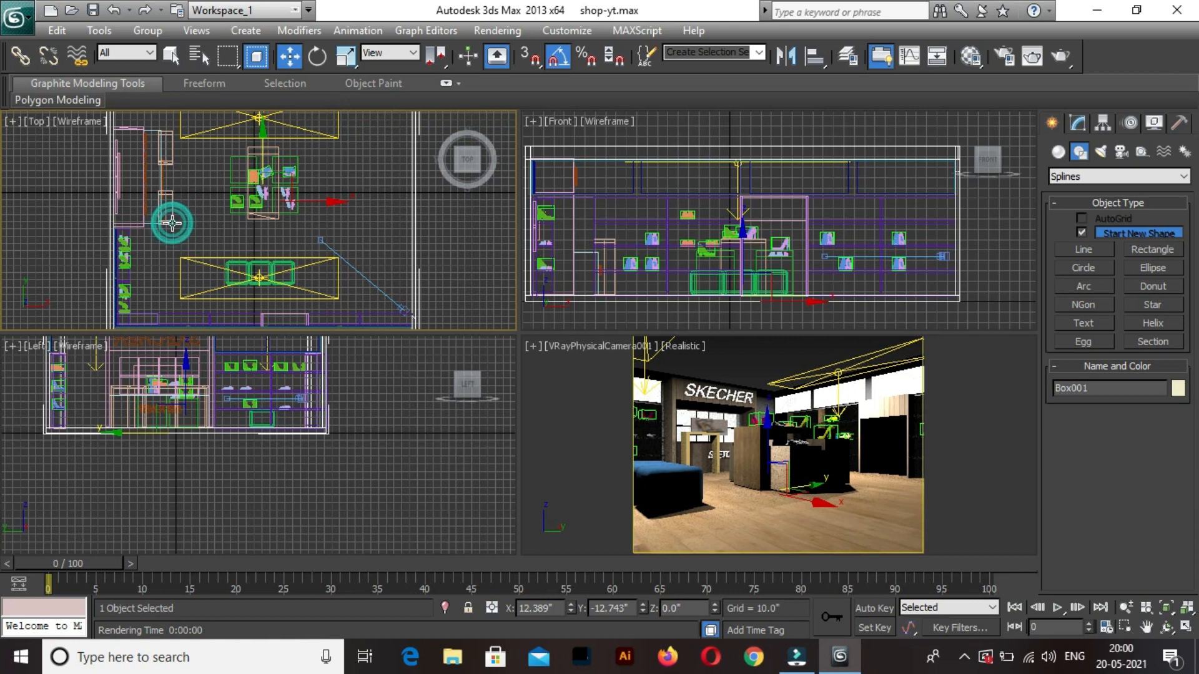
click(686, 445)
click(687, 446)
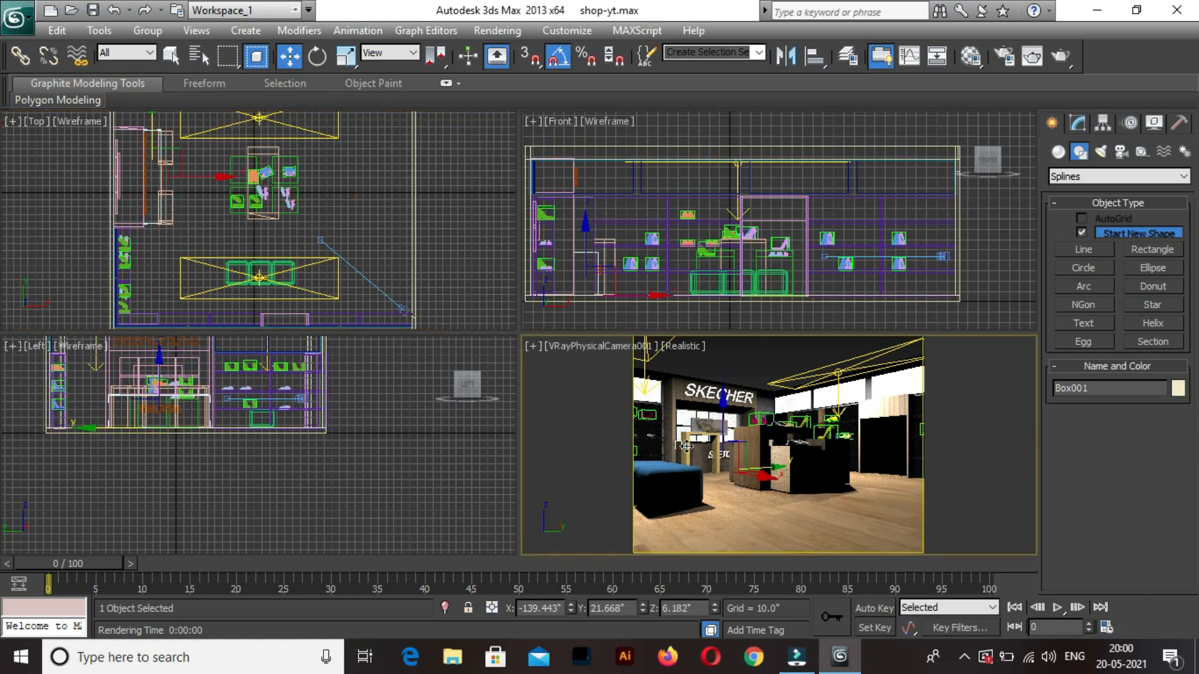
click(686, 436)
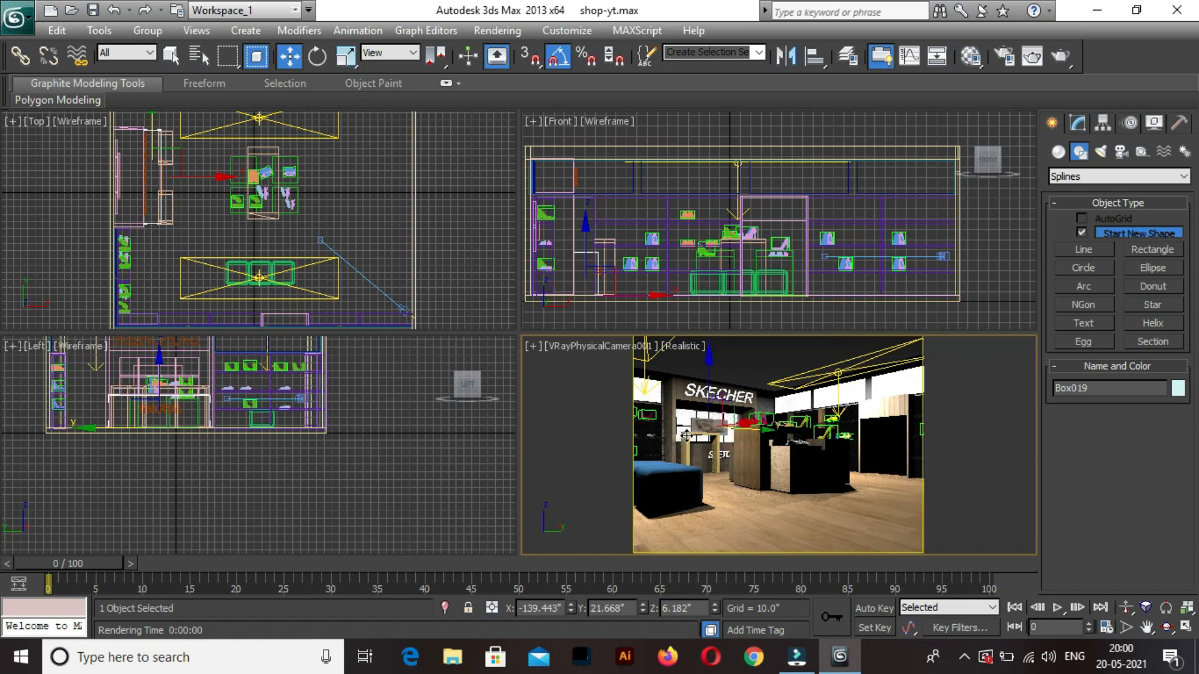
click(687, 436)
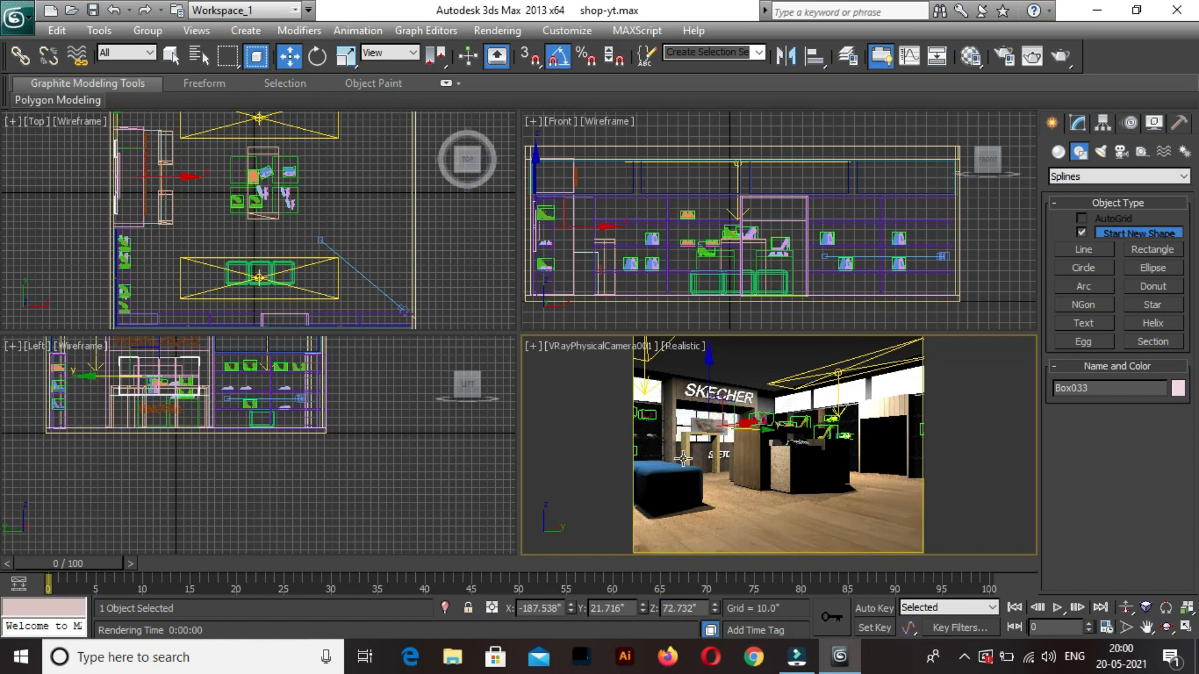
click(684, 458)
click(685, 457)
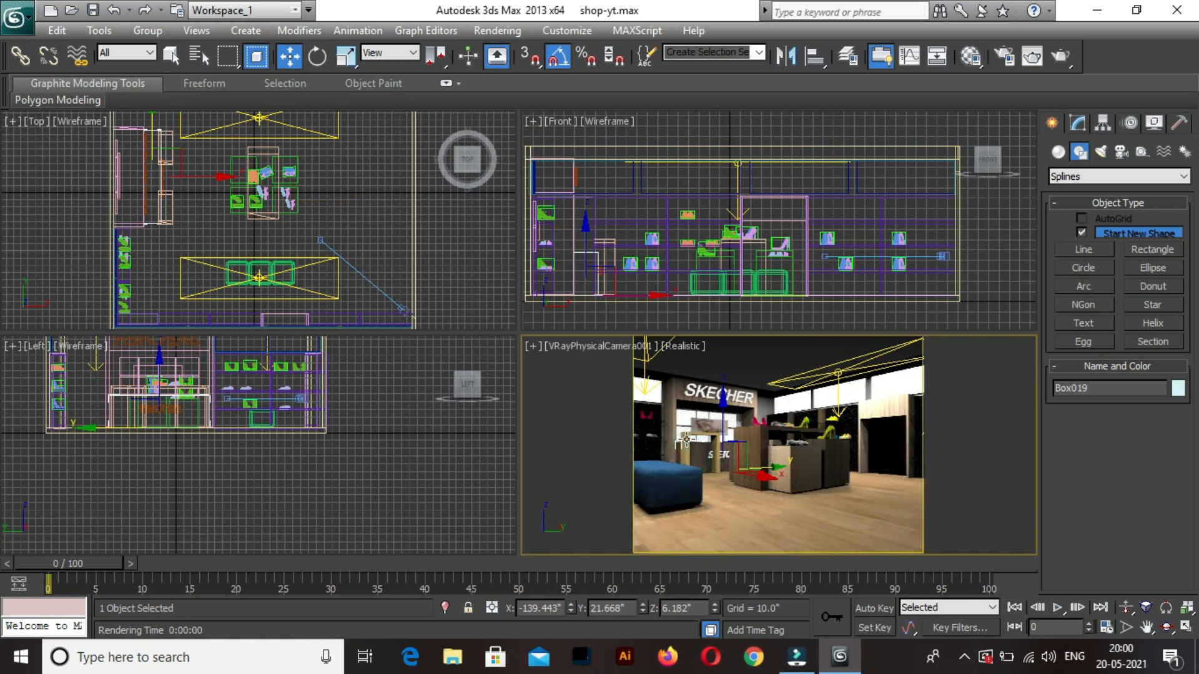
click(686, 439)
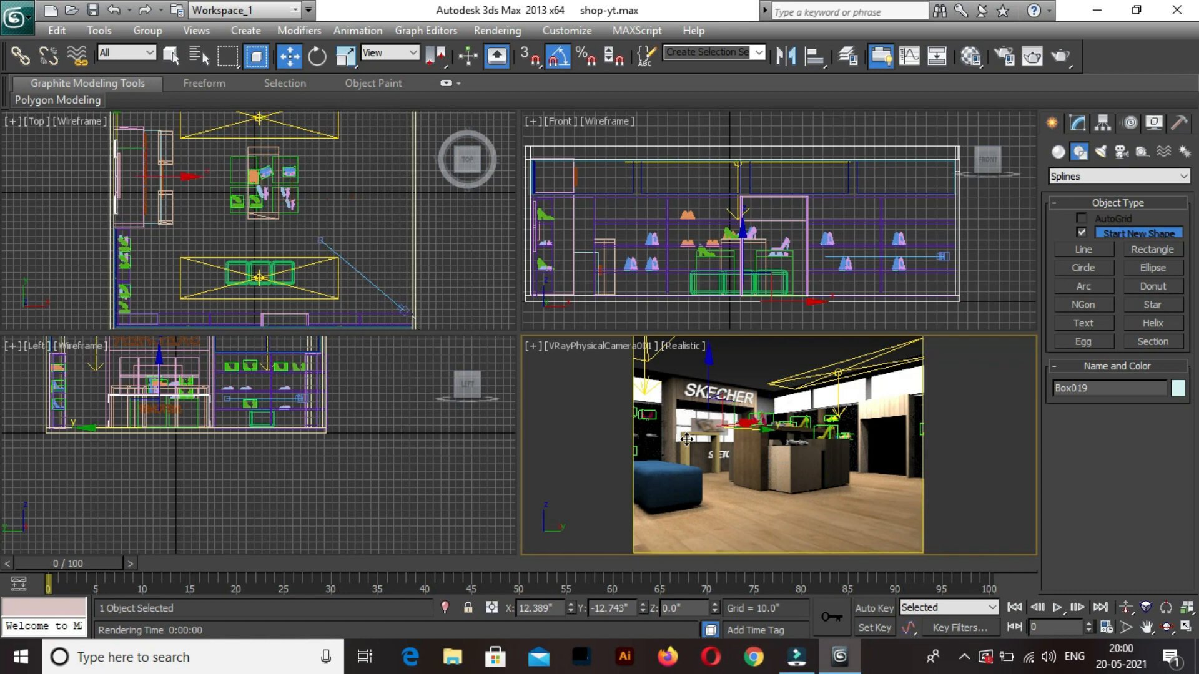
click(686, 440)
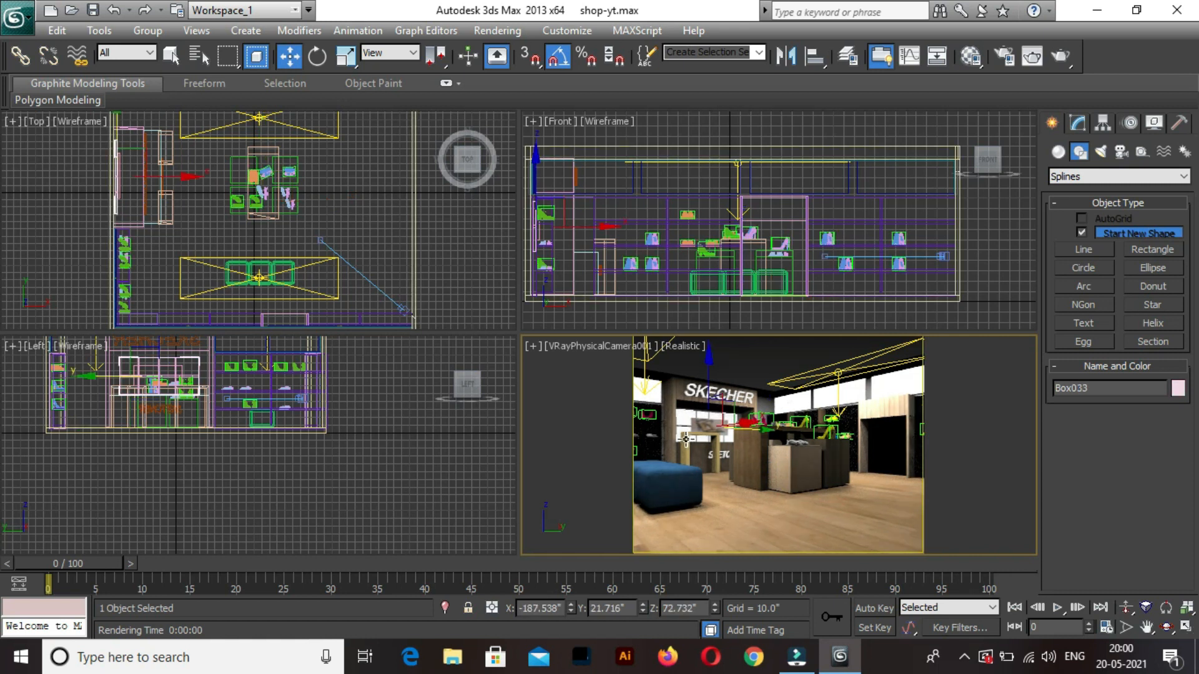
Unhide all hidden objects and isolate the ceiling group containing the nine round lights.
right_click(688, 130)
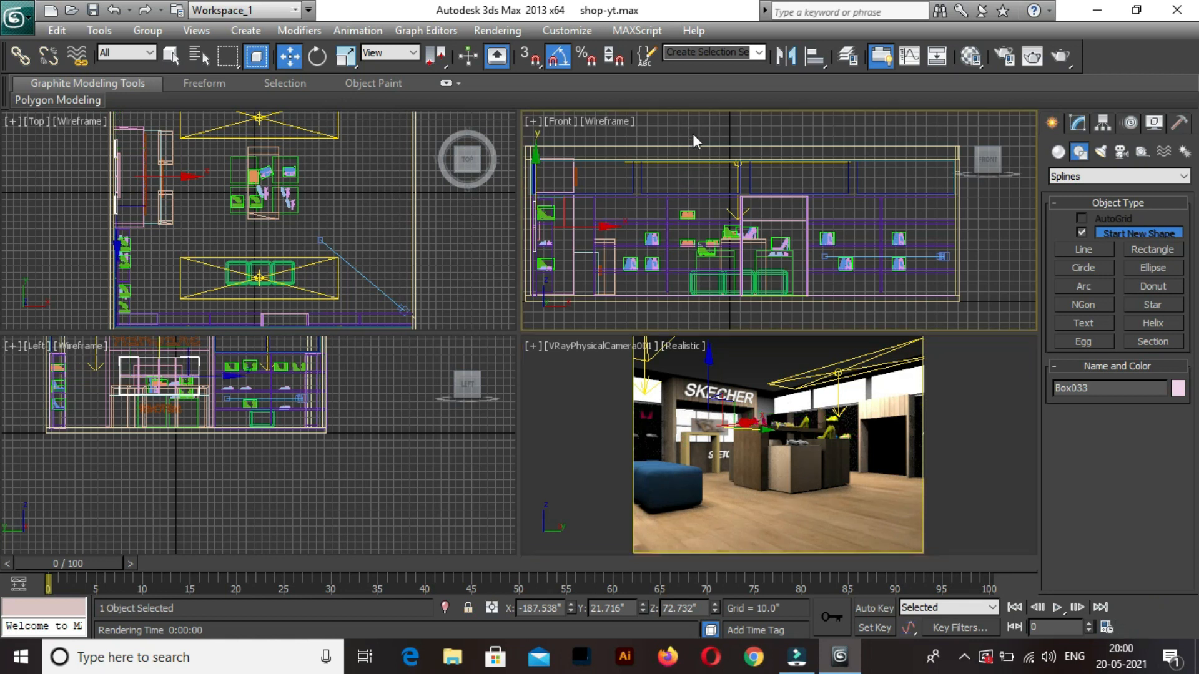
right_click(696, 129)
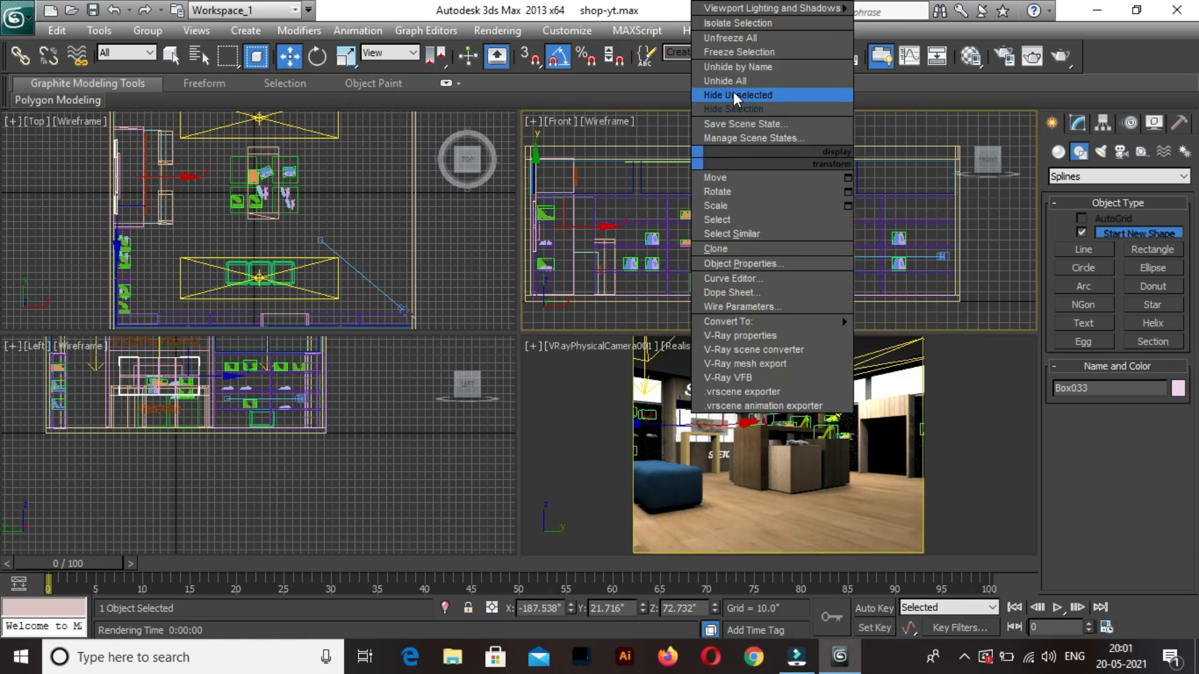
click(732, 51)
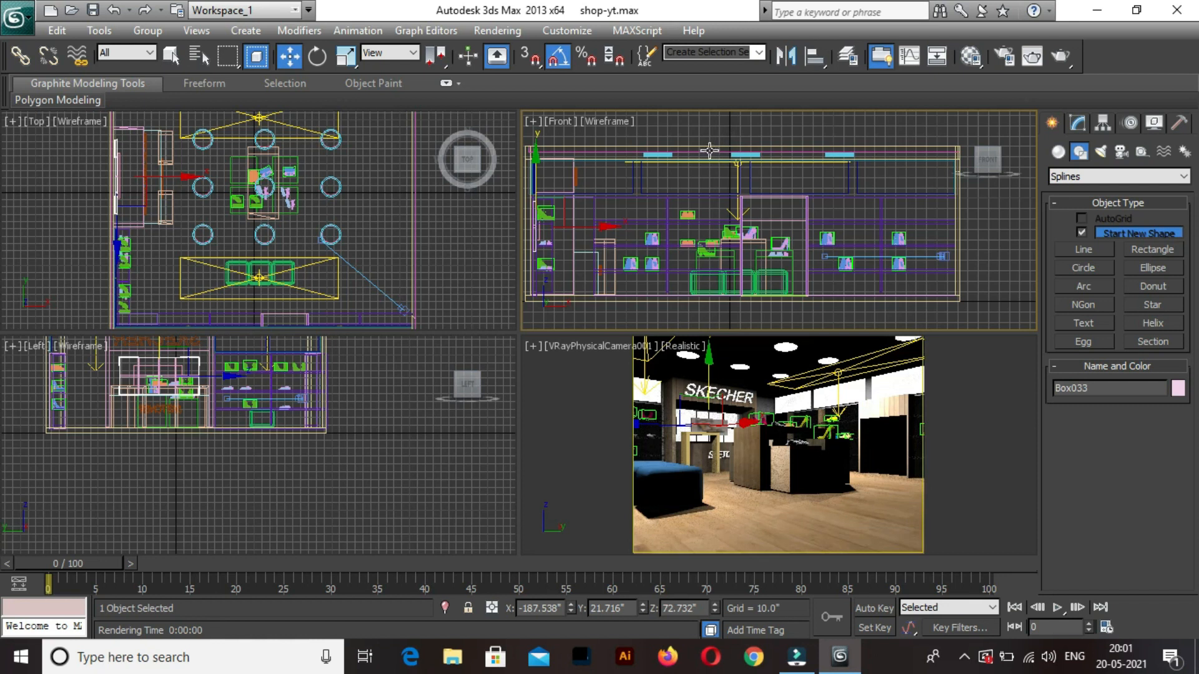
click(709, 151)
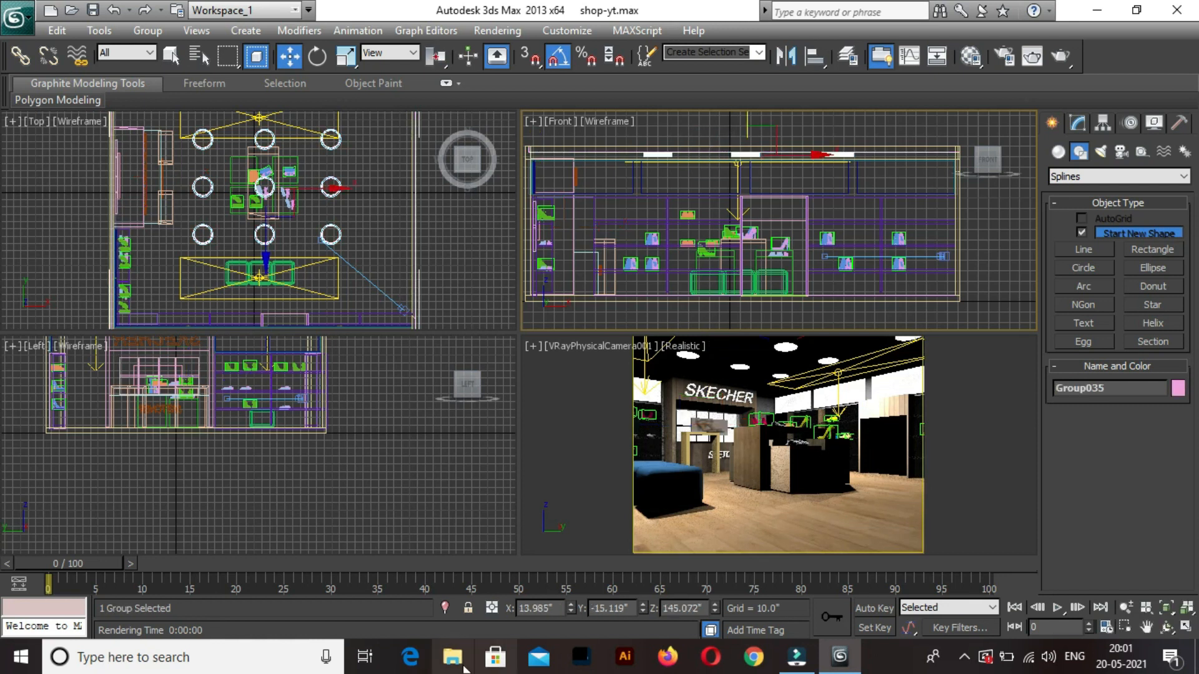
click(444, 609)
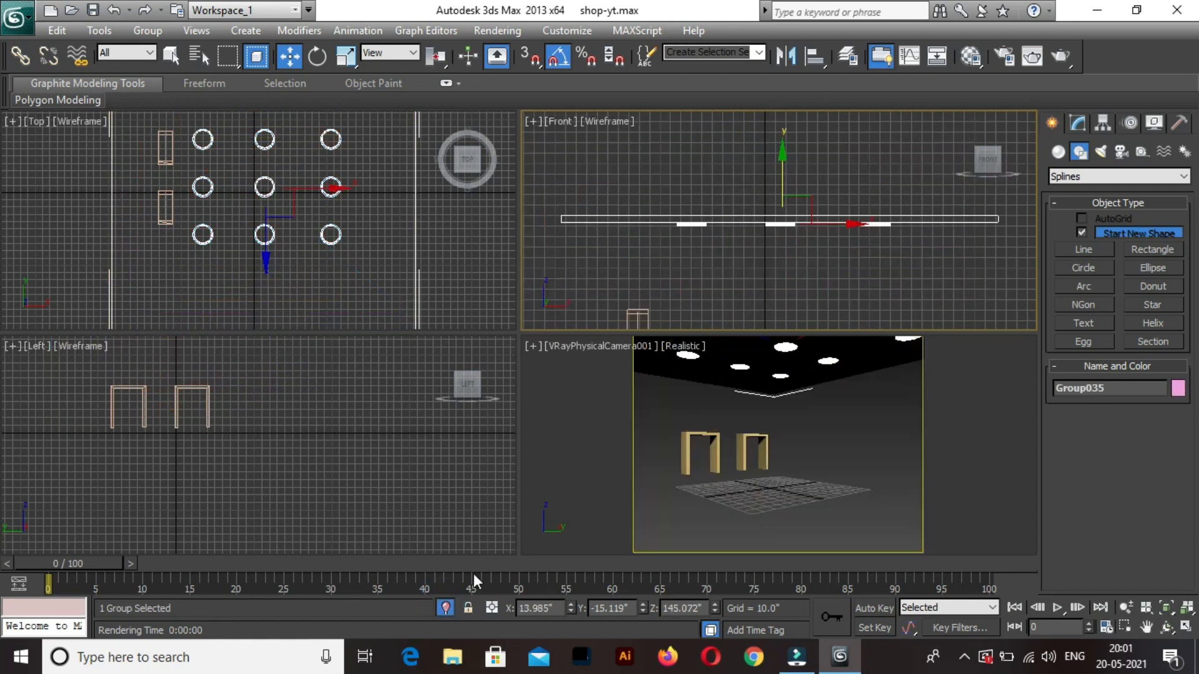
Try to select the two wooden frames in the camera view while the ceiling group is isolated.
click(690, 451)
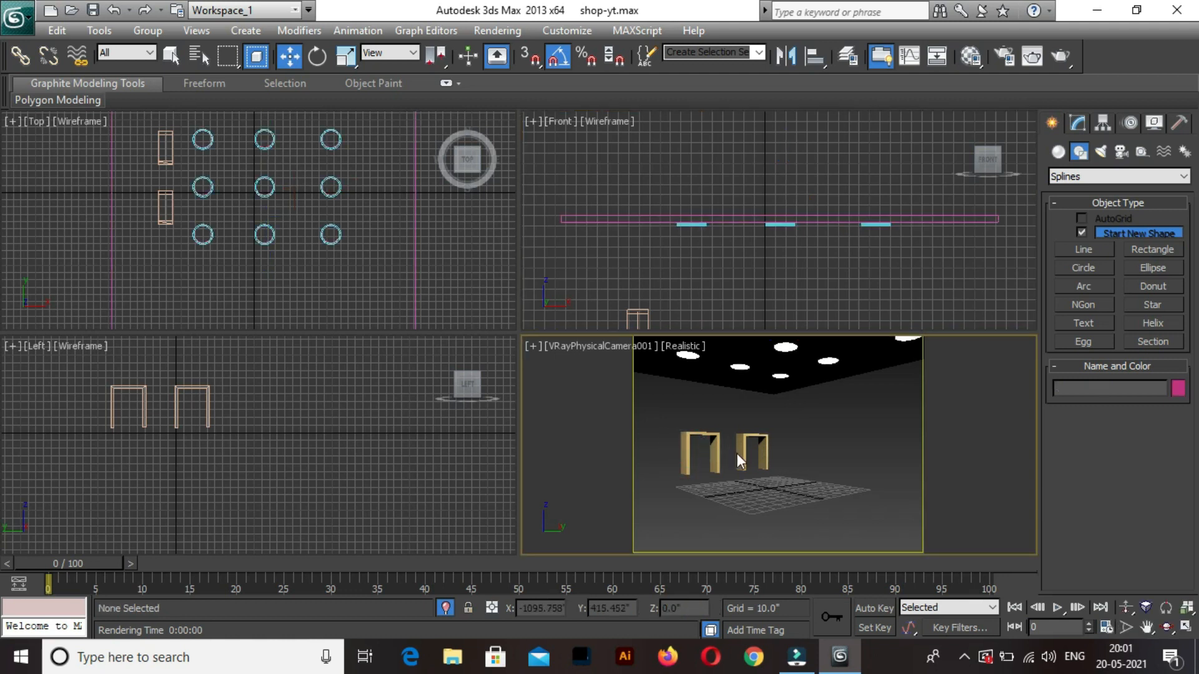
click(785, 490)
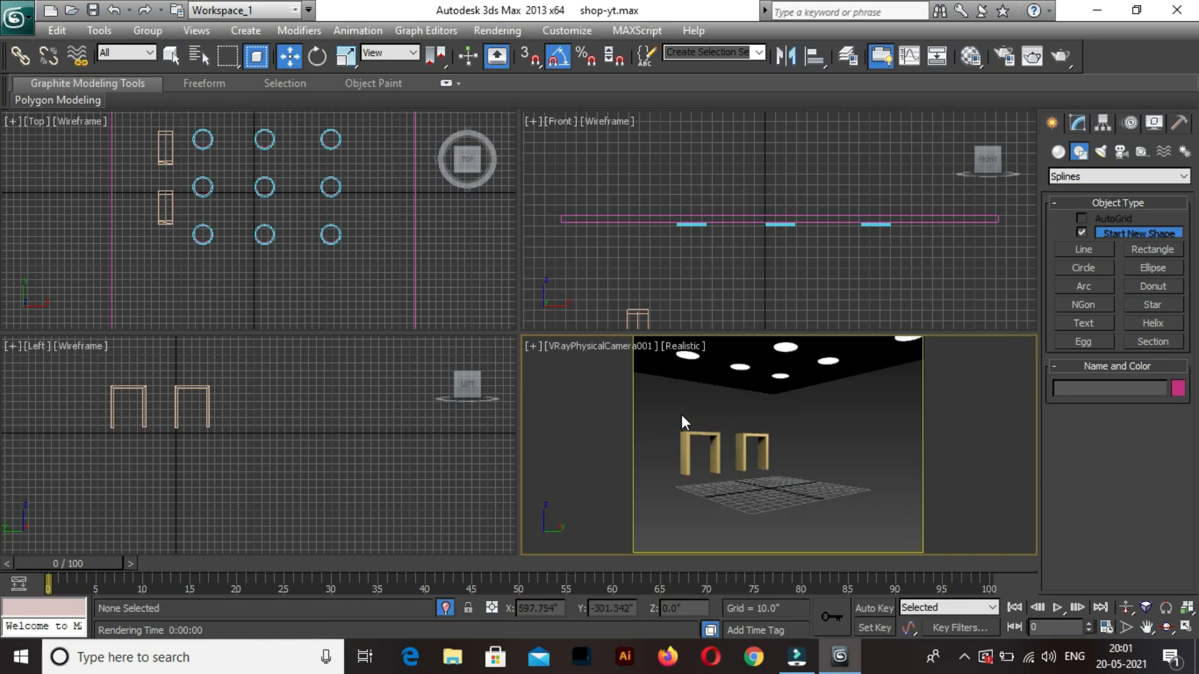
click(793, 506)
drag(677, 426, 671, 419)
Select the isolated ceiling group with the round lights and ungroup it.
click(148, 30)
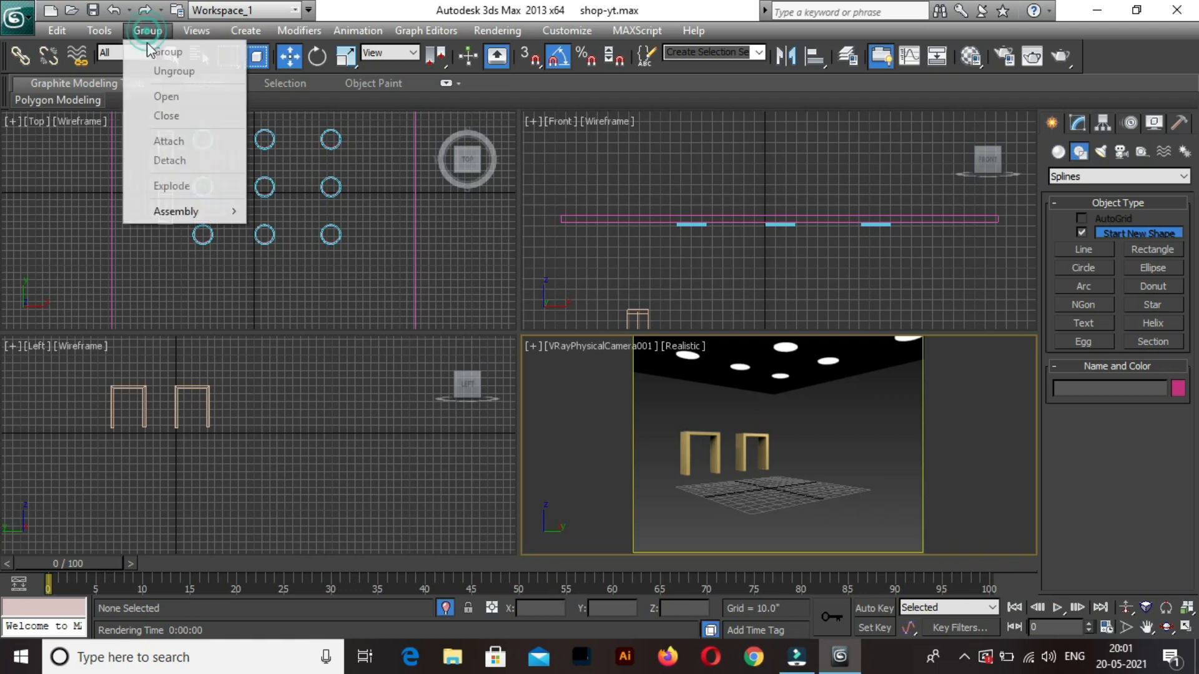
click(738, 370)
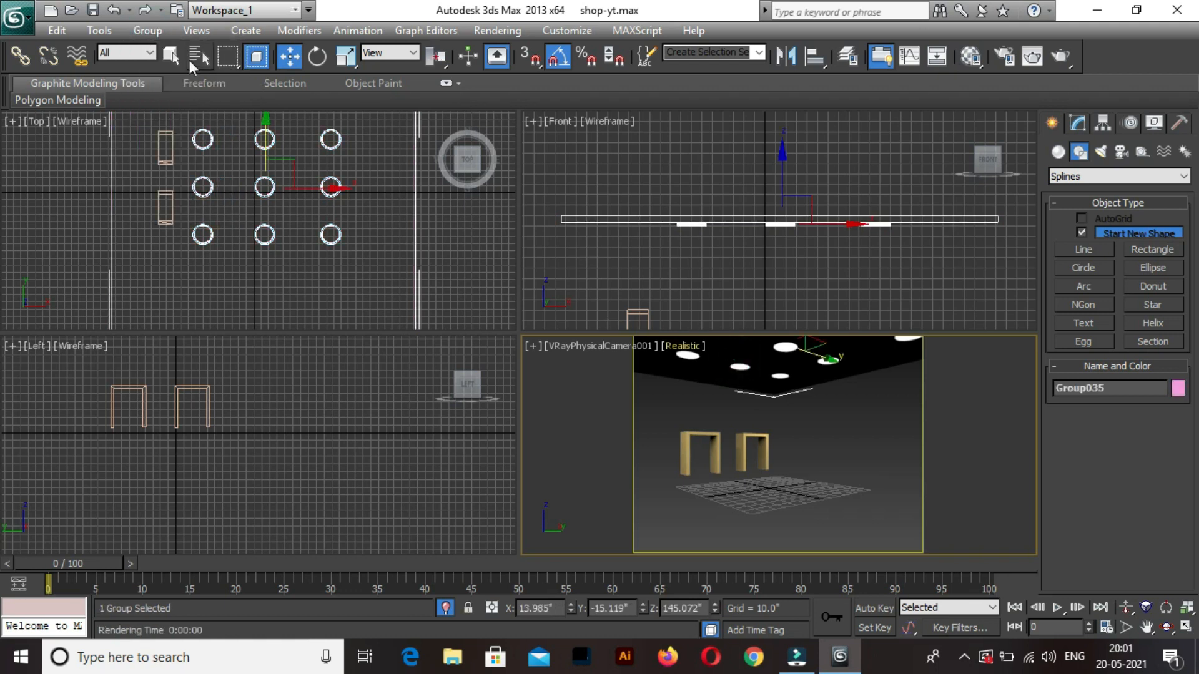
click(156, 32)
click(163, 70)
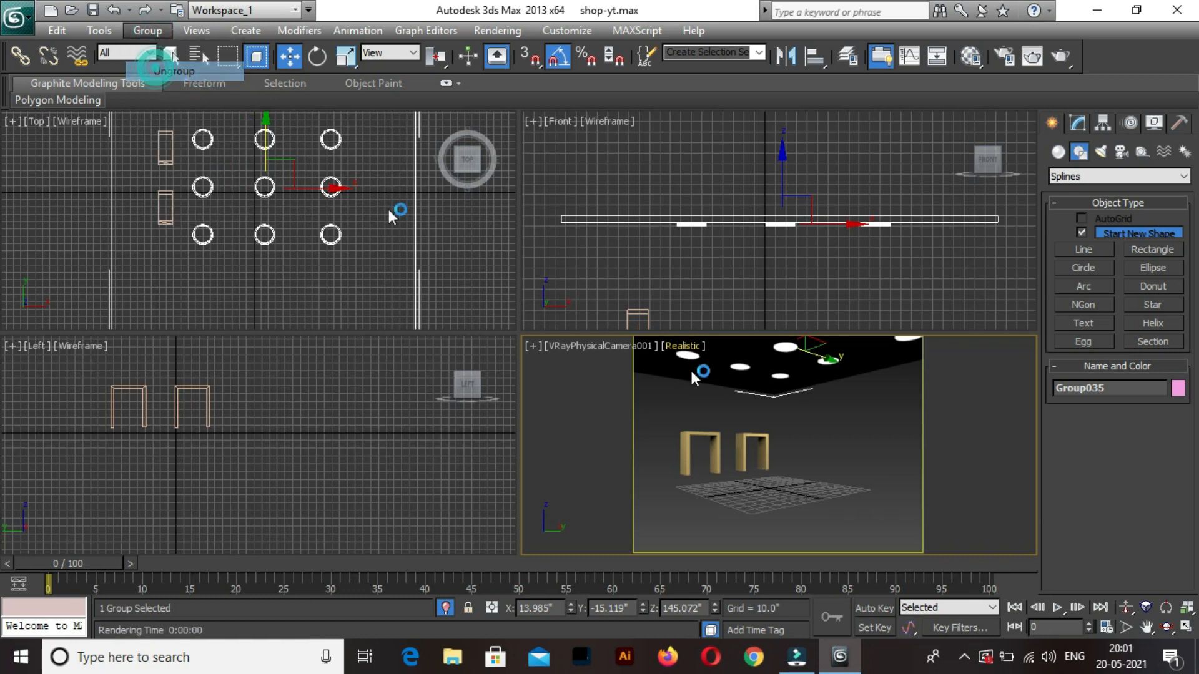
Try to pick the ungrouped wooden frames in the camera view, and bring them into sight in the Front view.
drag(793, 490, 669, 403)
click(695, 433)
click(694, 433)
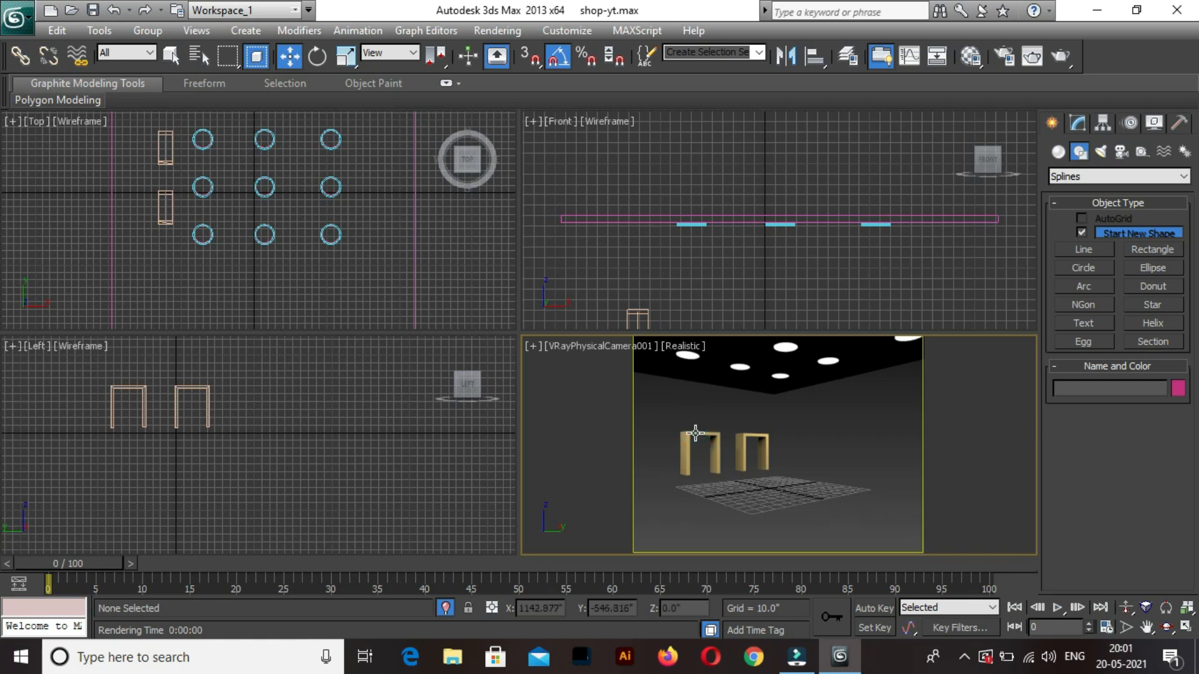
click(716, 232)
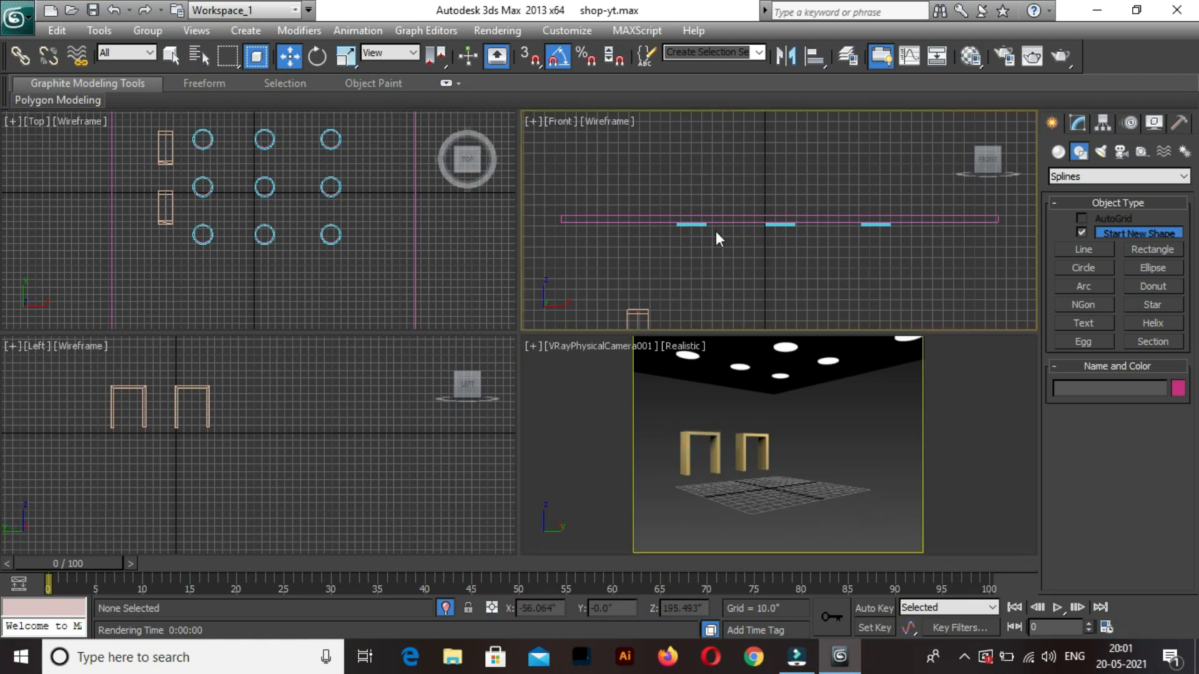
middle_drag(716, 231, 717, 279)
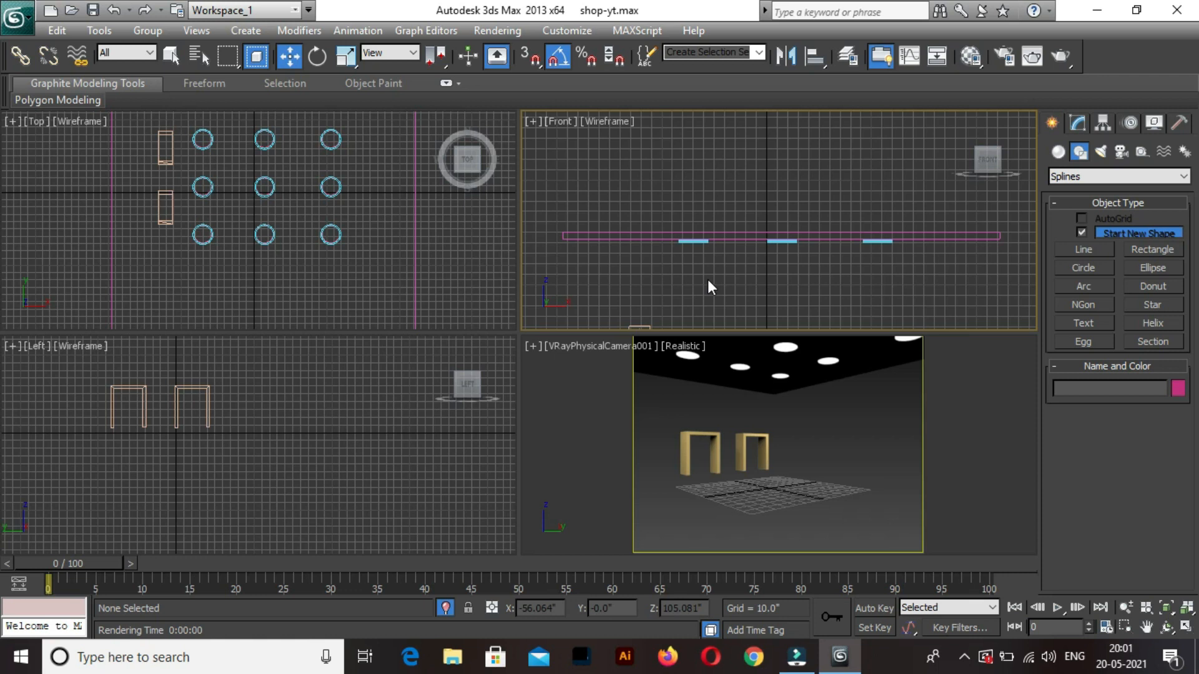
middle_drag(717, 222, 725, 187)
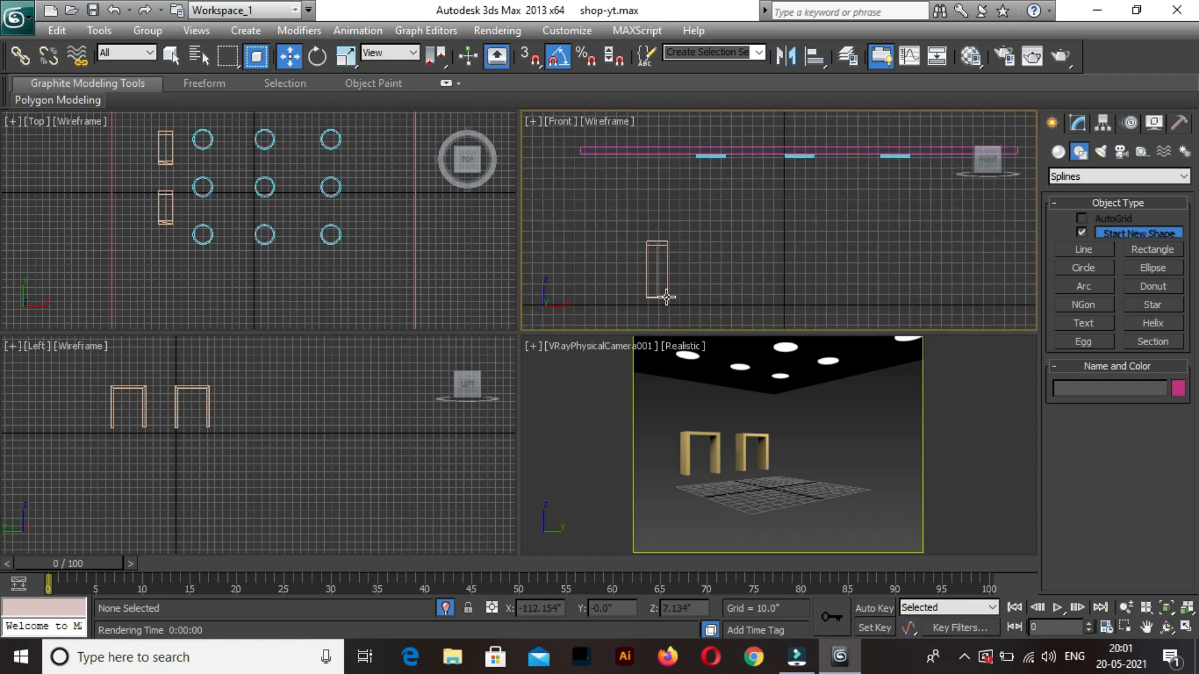
Select the wooden frames Line003 and Line004 by name, delete them, and exit isolation mode.
click(188, 56)
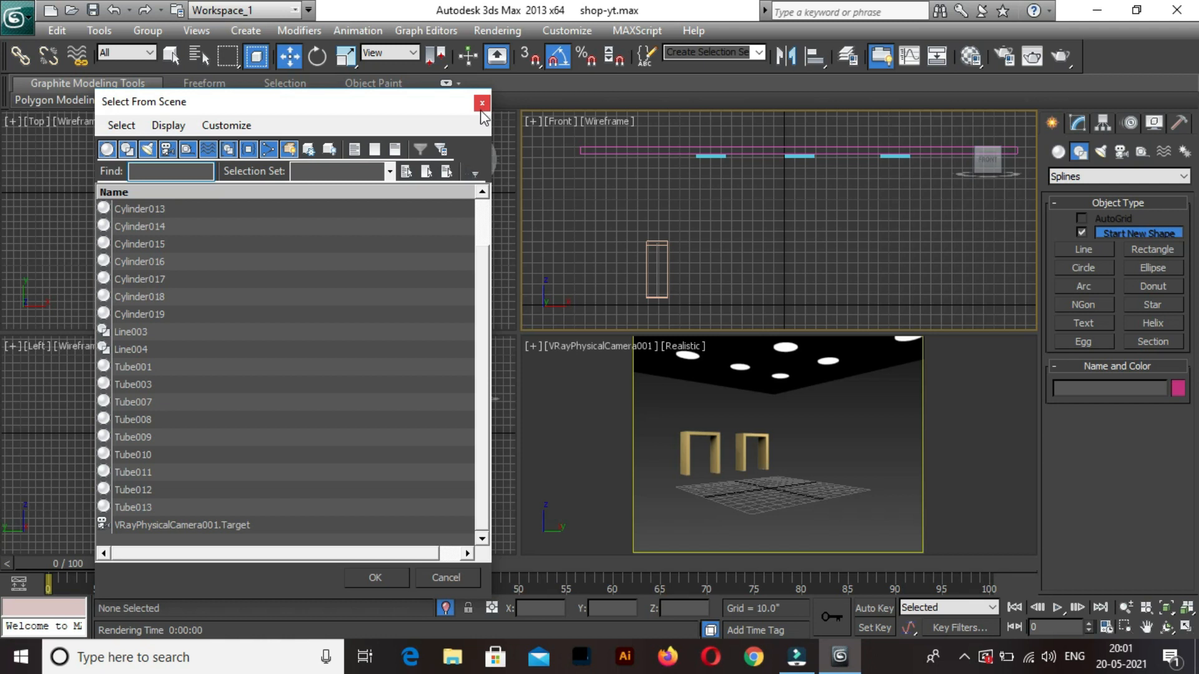
scroll(486, 215, up, 1)
scroll(486, 225, down, 1)
scroll(485, 225, up, 1)
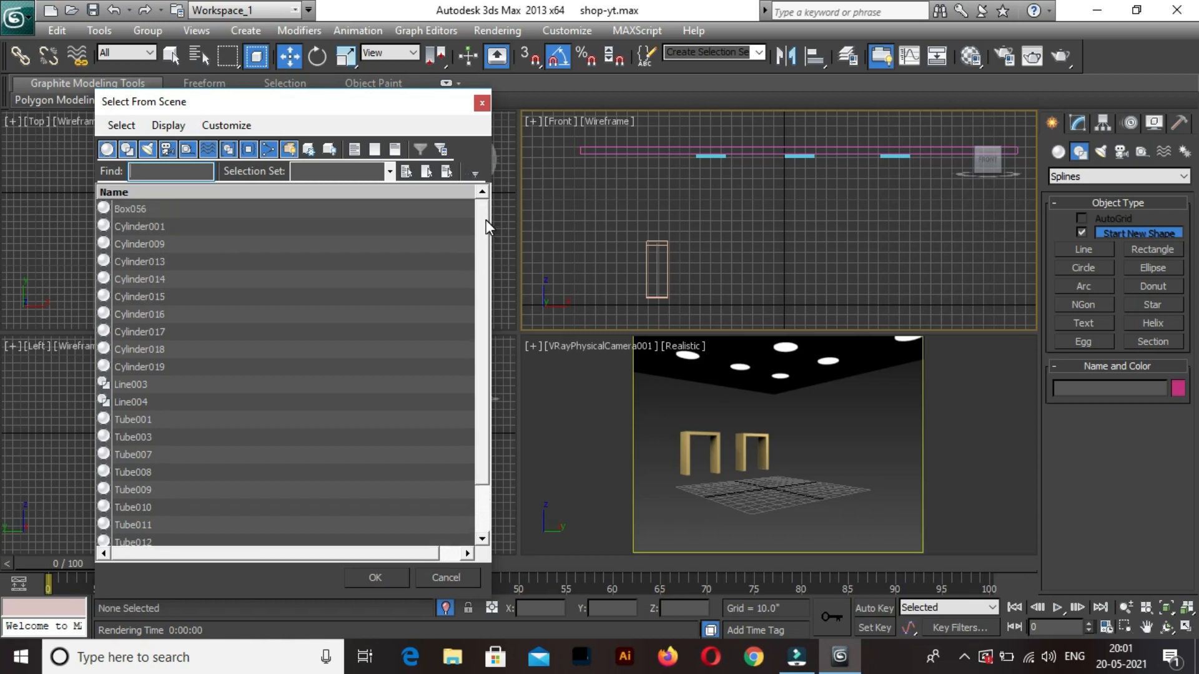
click(139, 386)
ctrl+click(139, 403)
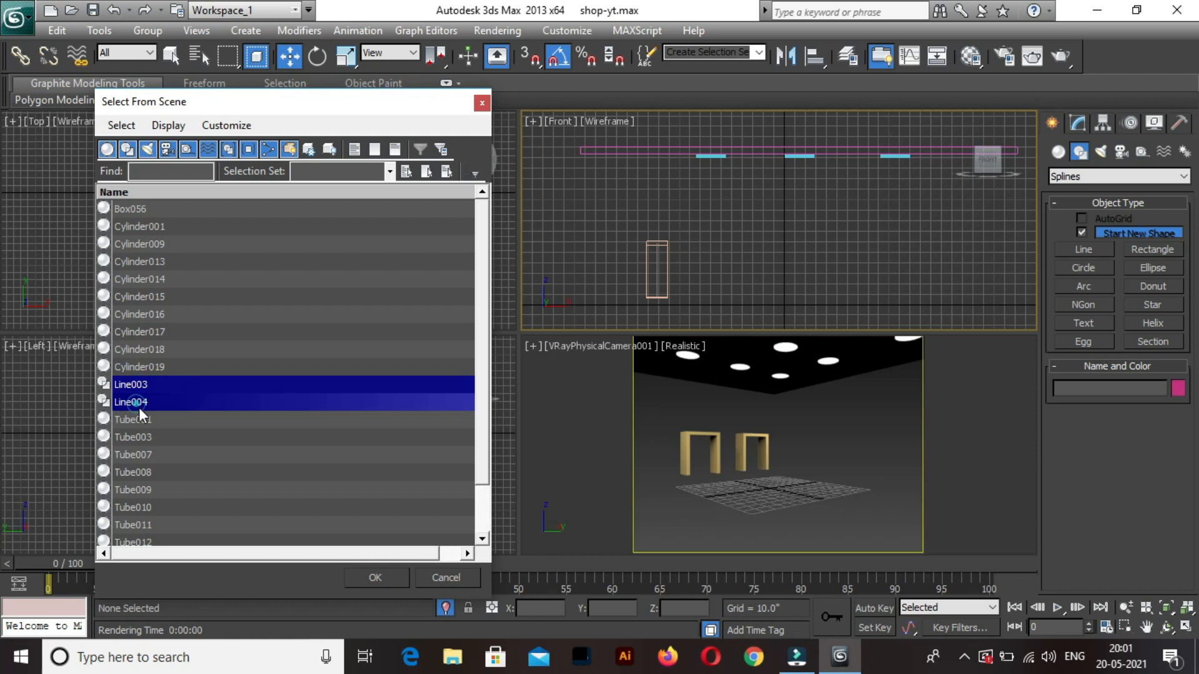
click(379, 578)
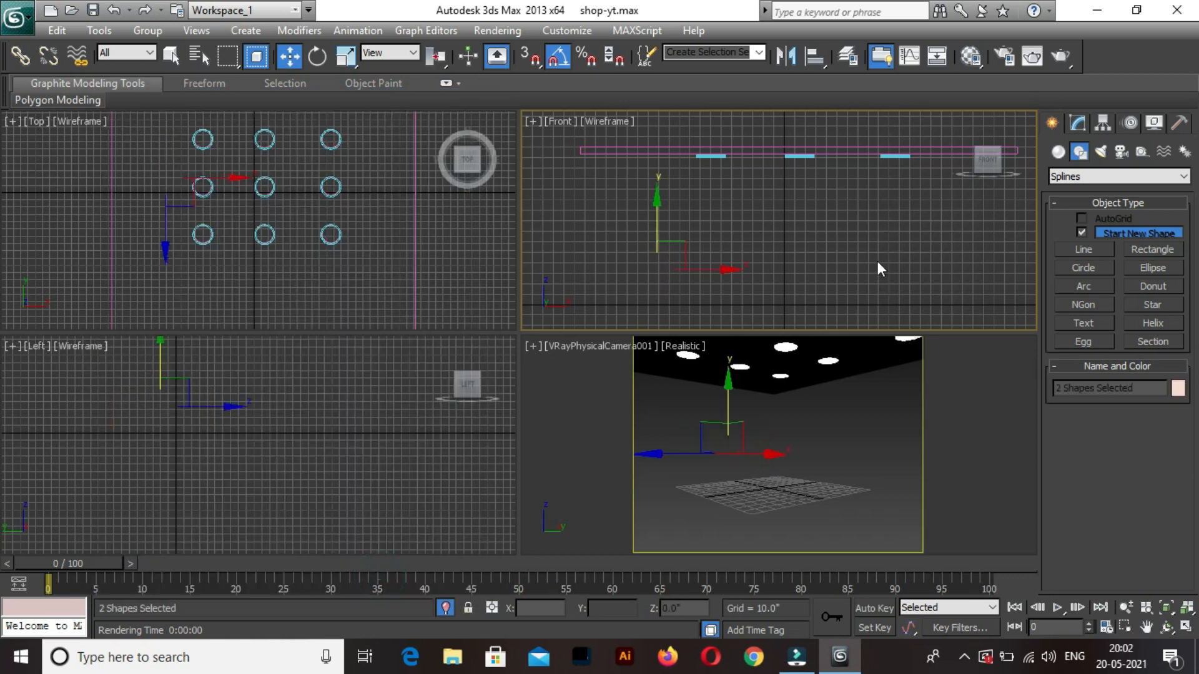
click(731, 263)
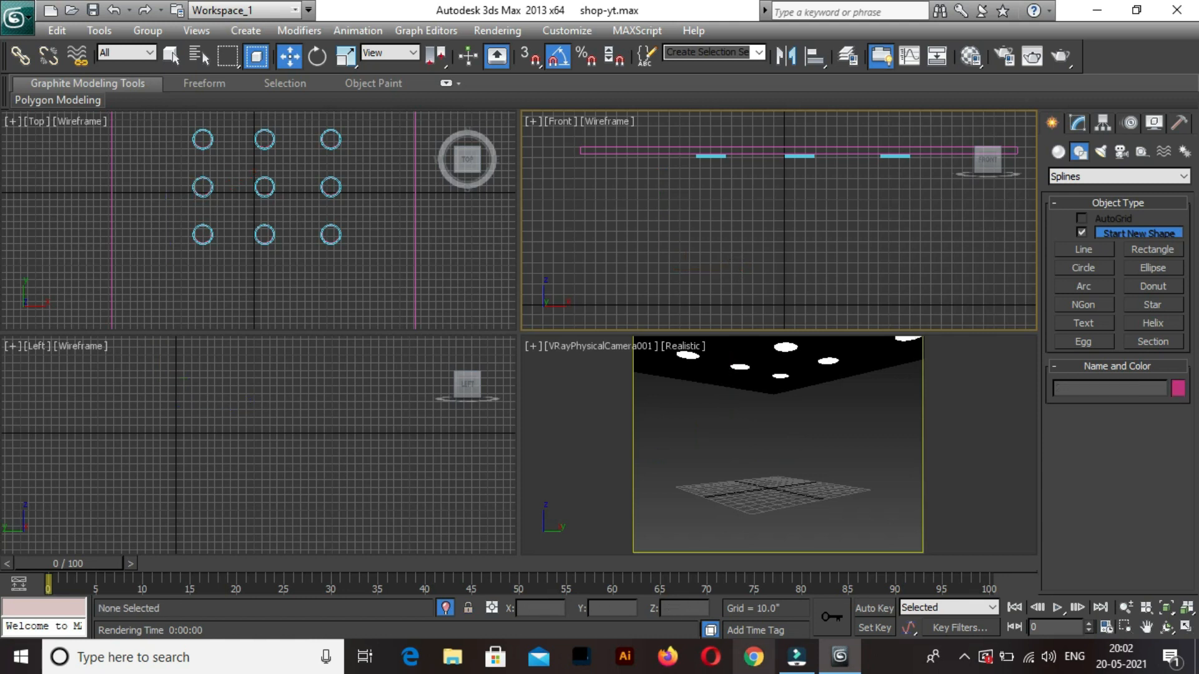
click(443, 613)
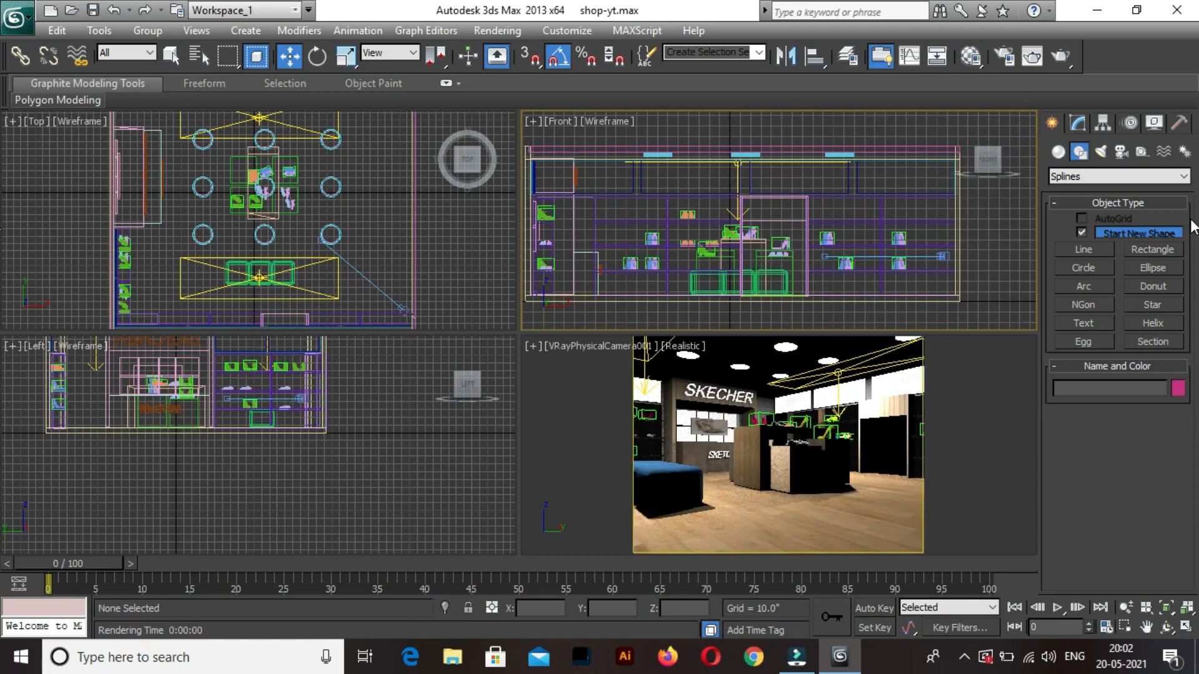
Try to draw an open inverted-U frame outline over the desk area in the Left view with the Line tool.
click(1079, 250)
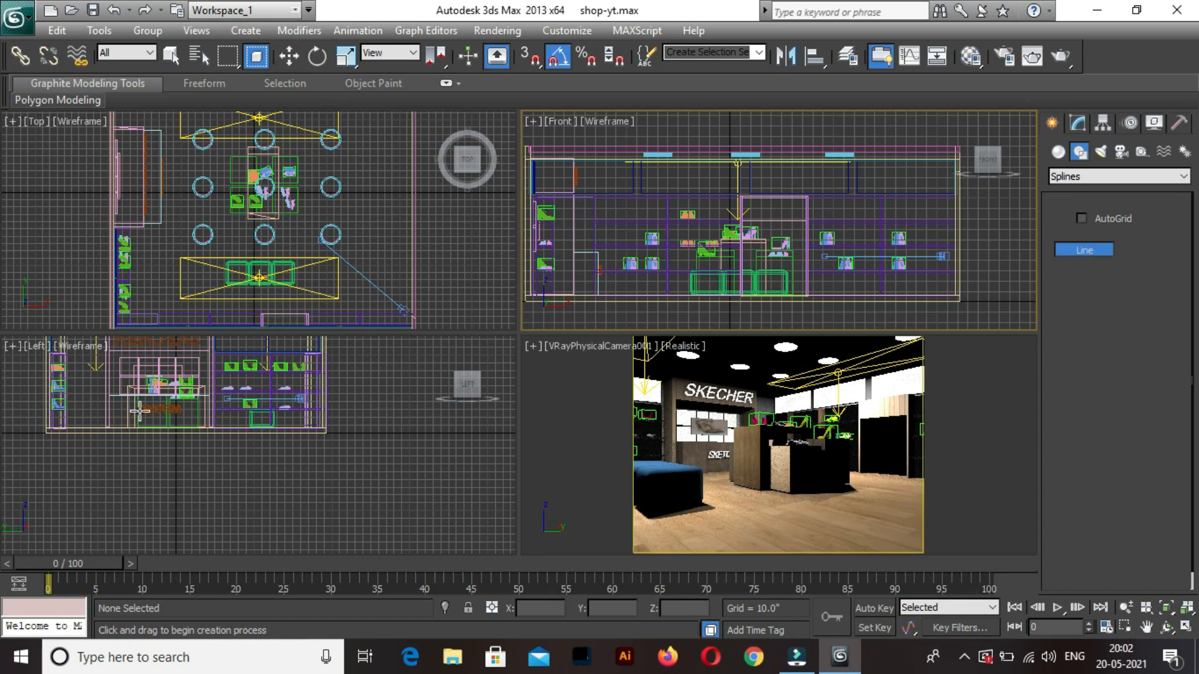
middle_drag(136, 447, 96, 421)
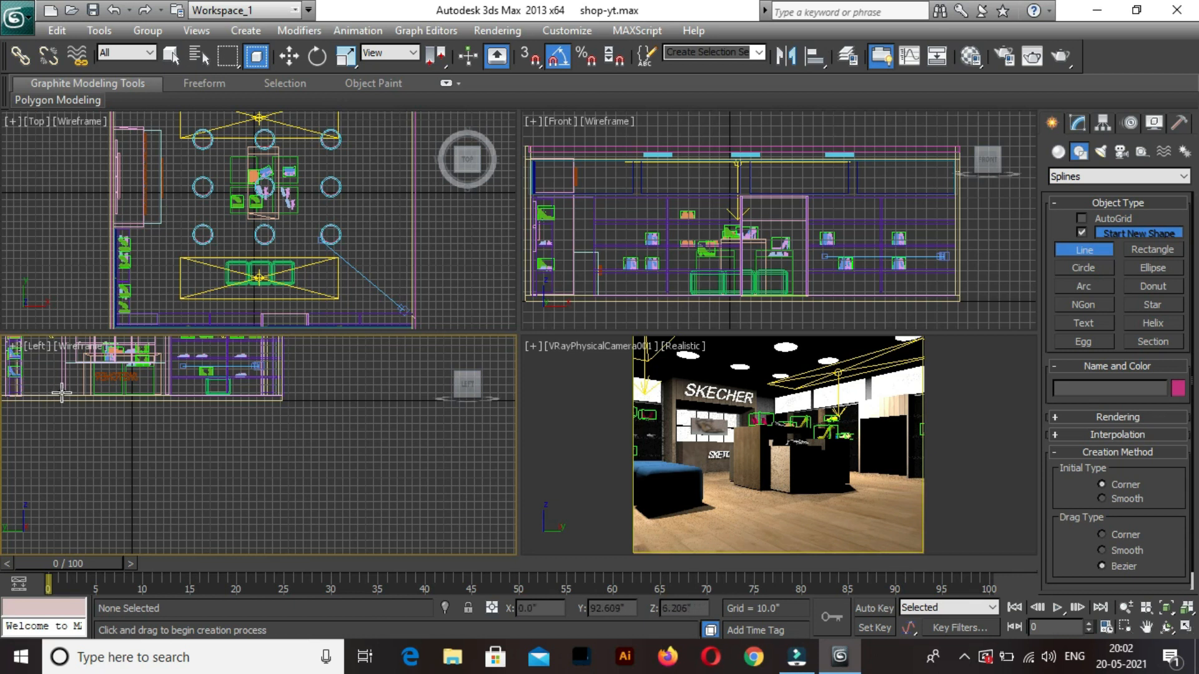
middle_drag(107, 460, 223, 501)
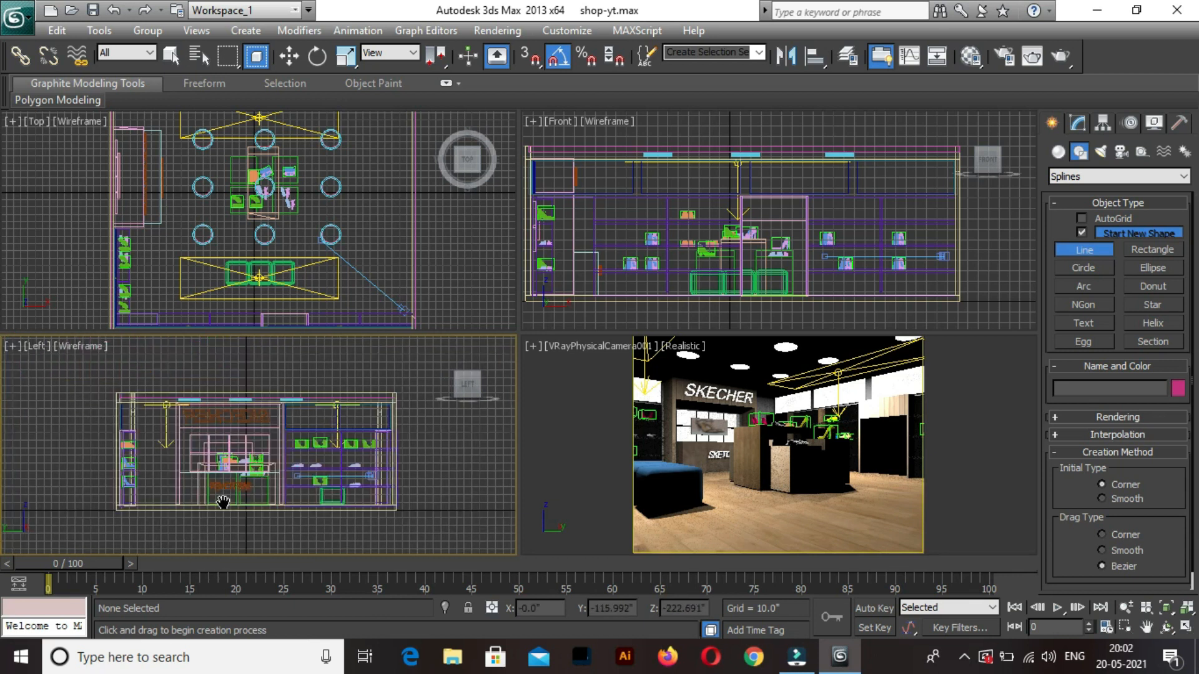
click(179, 504)
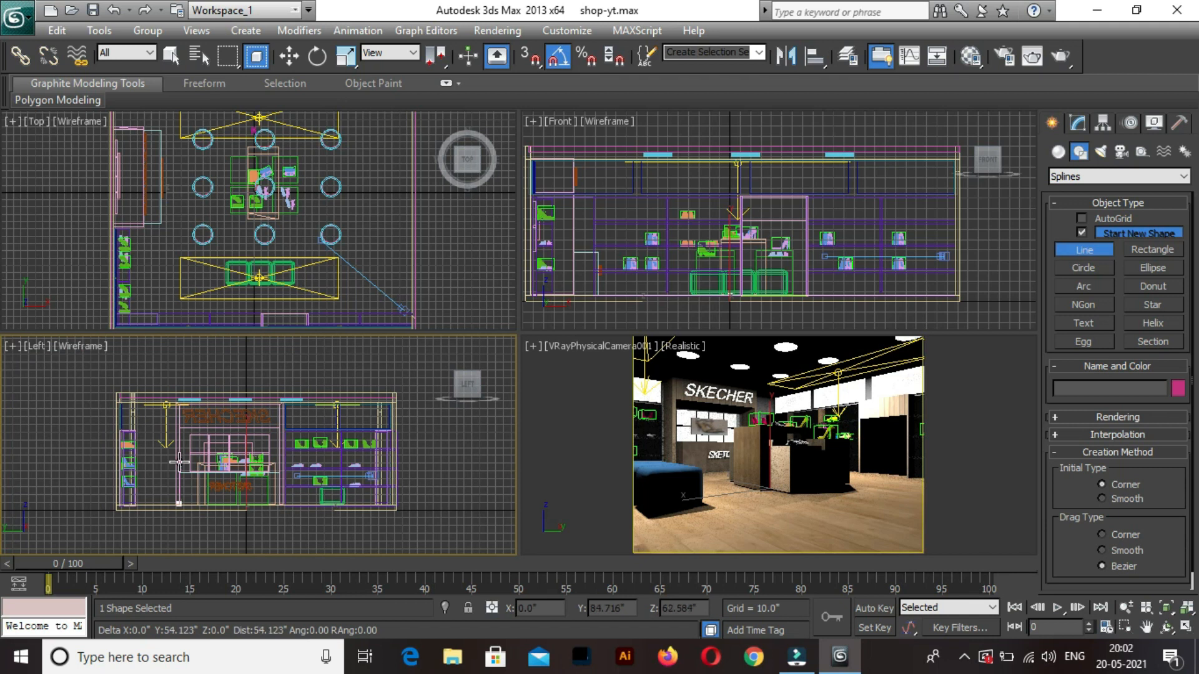
click(179, 463)
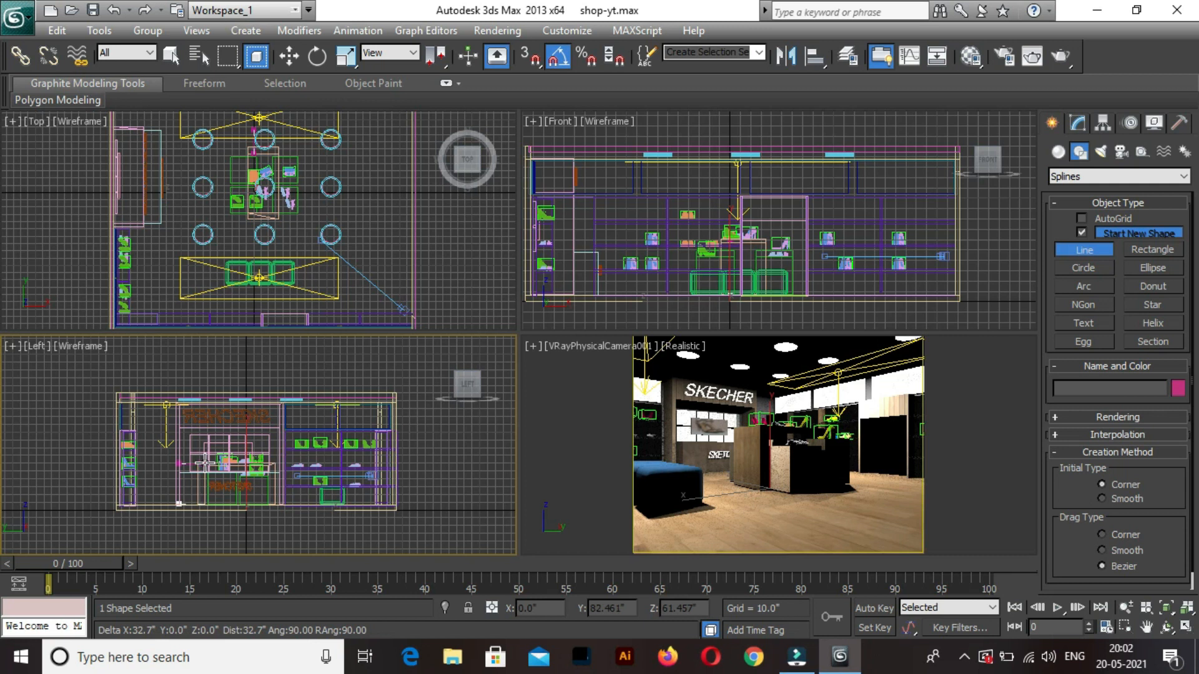
click(204, 462)
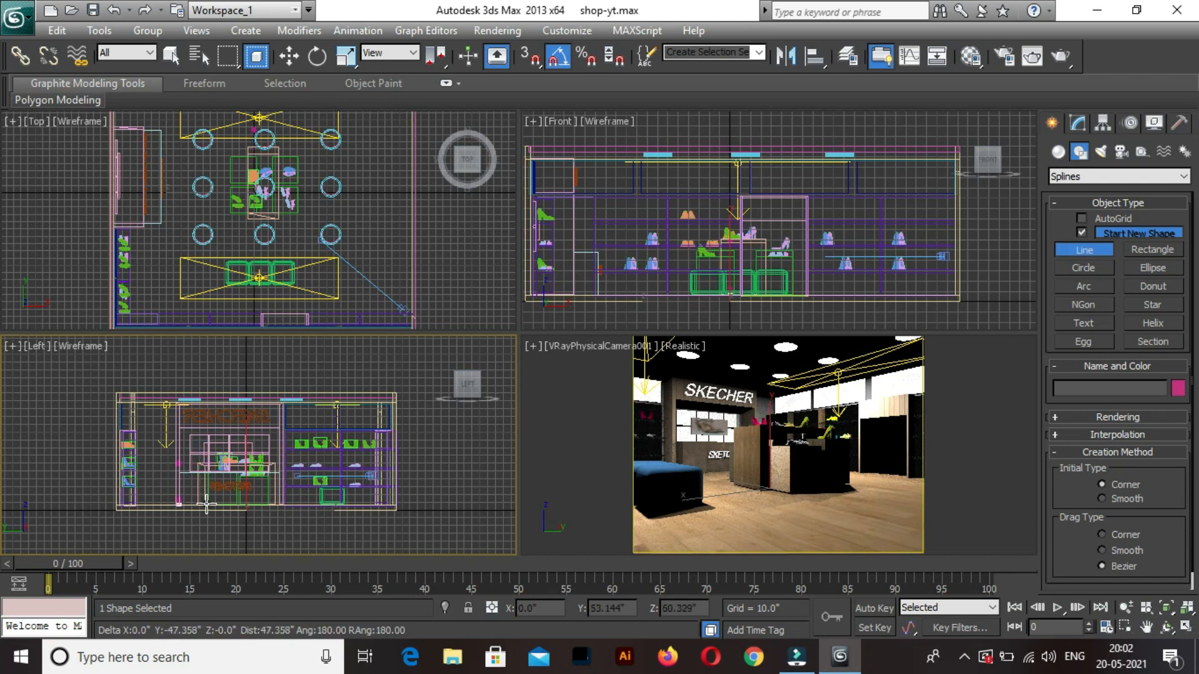
click(206, 503)
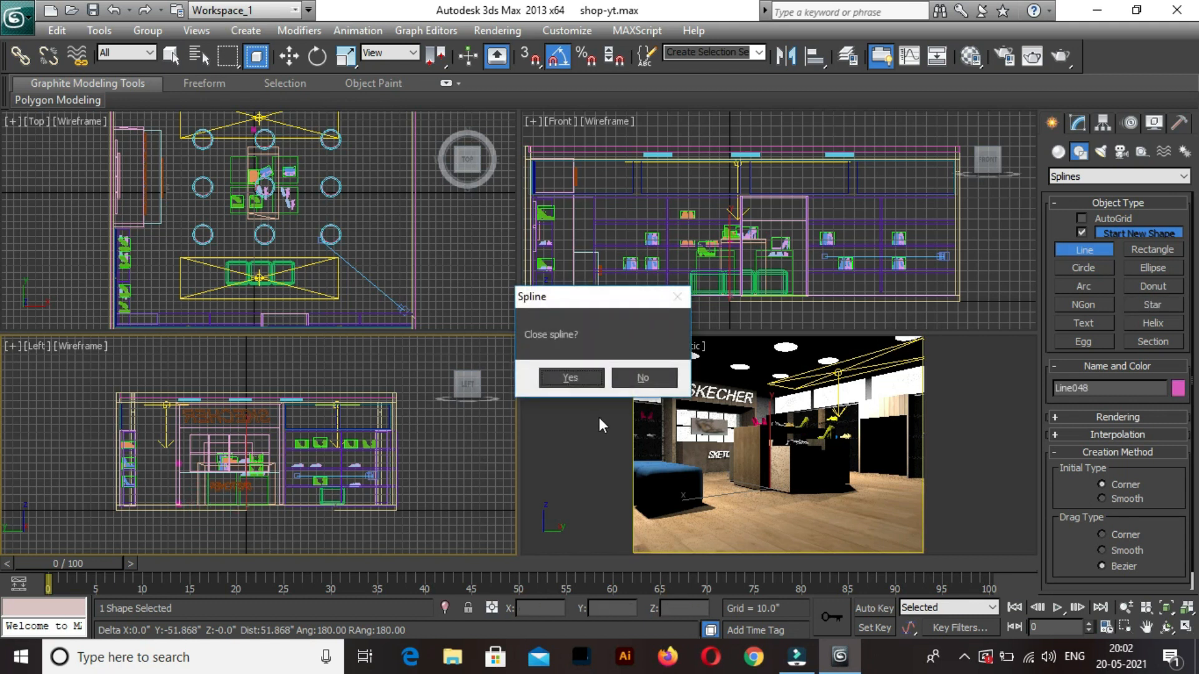
click(636, 372)
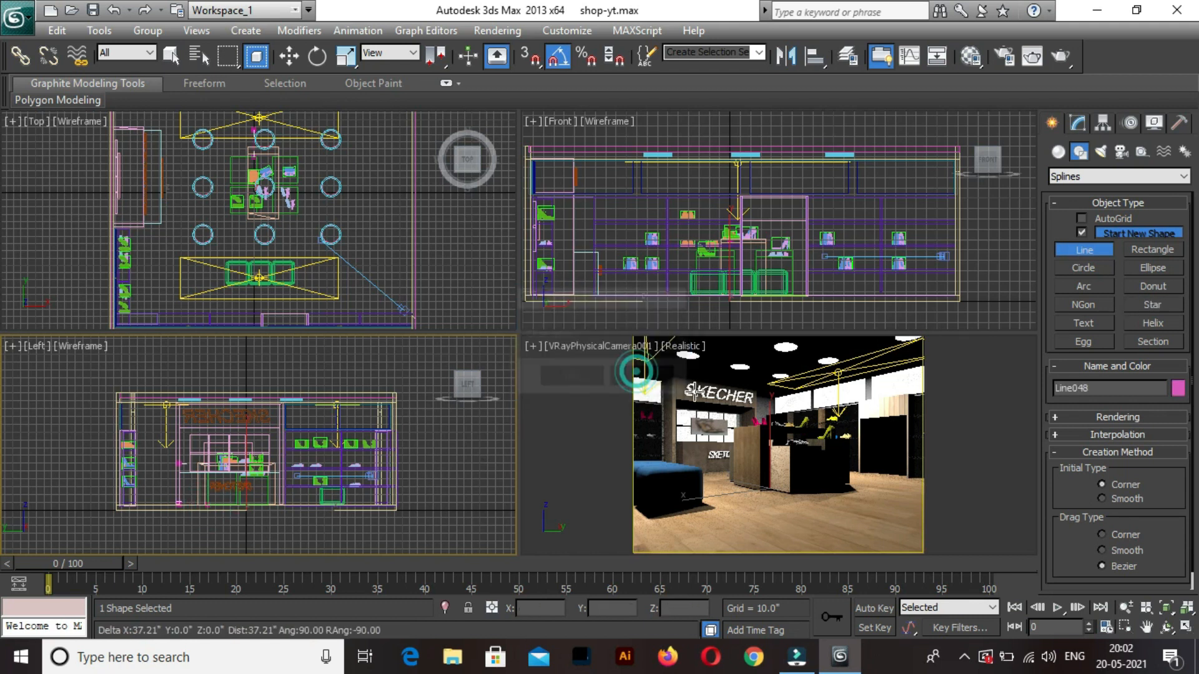
right_click(842, 415)
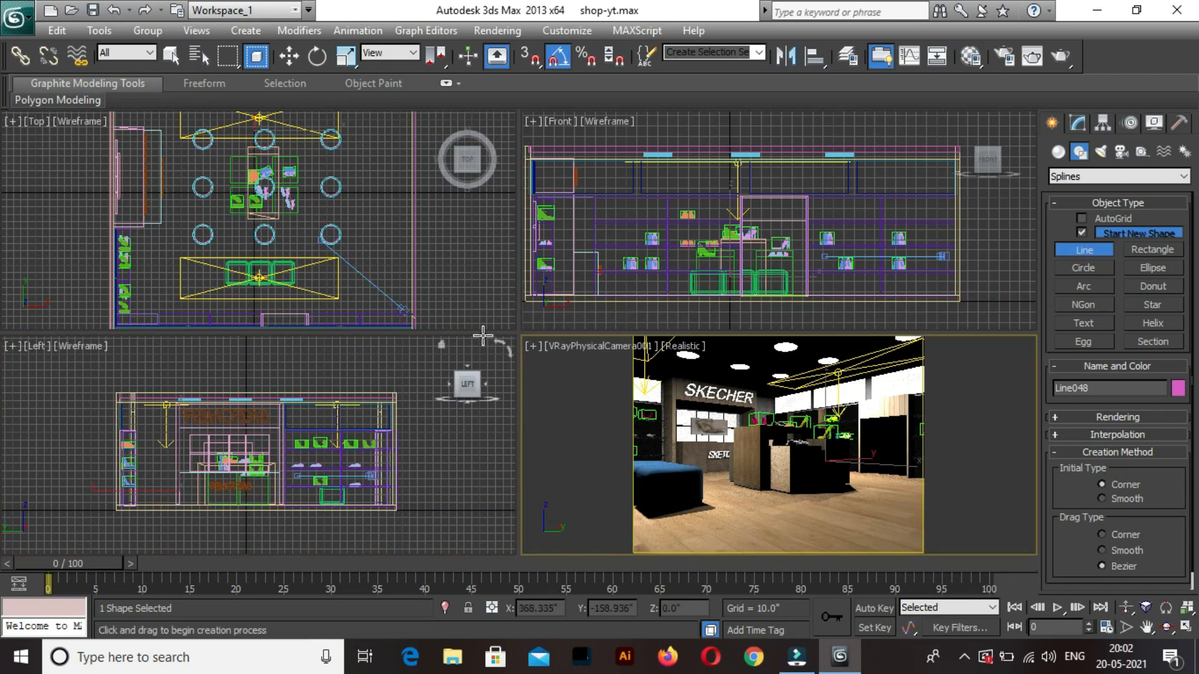
Try to draw the inverted-U frame outline, about 55 inches high, in the empty space beside the shop in the Left view.
right_click(433, 487)
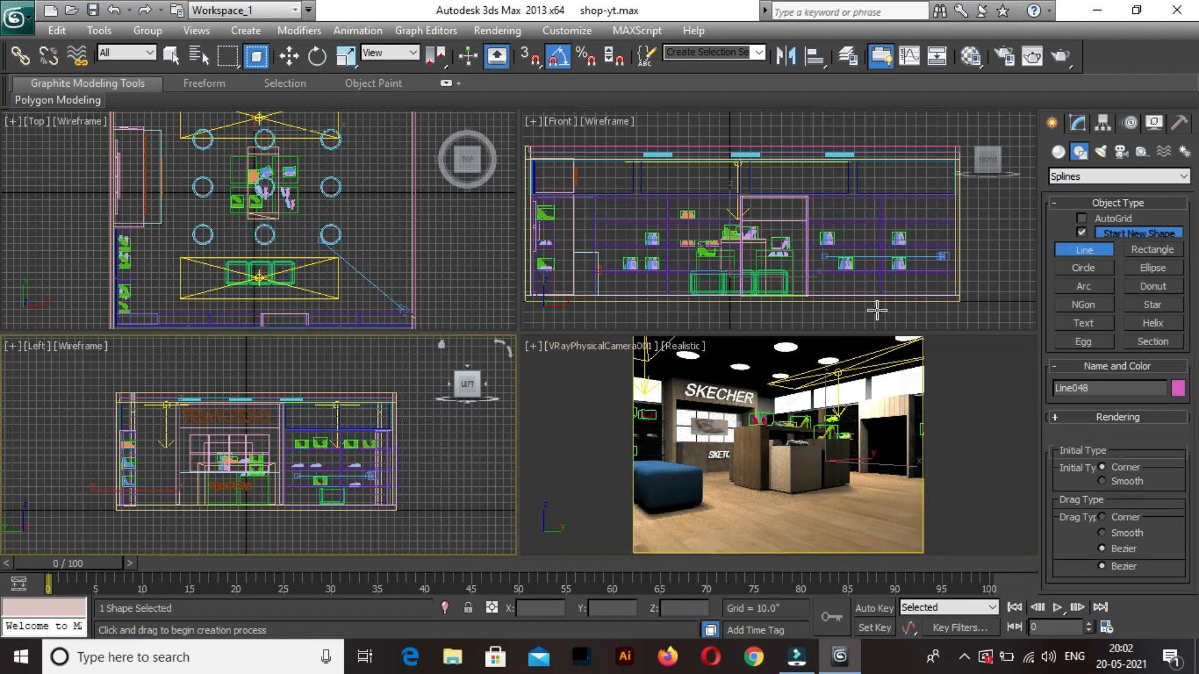
click(434, 500)
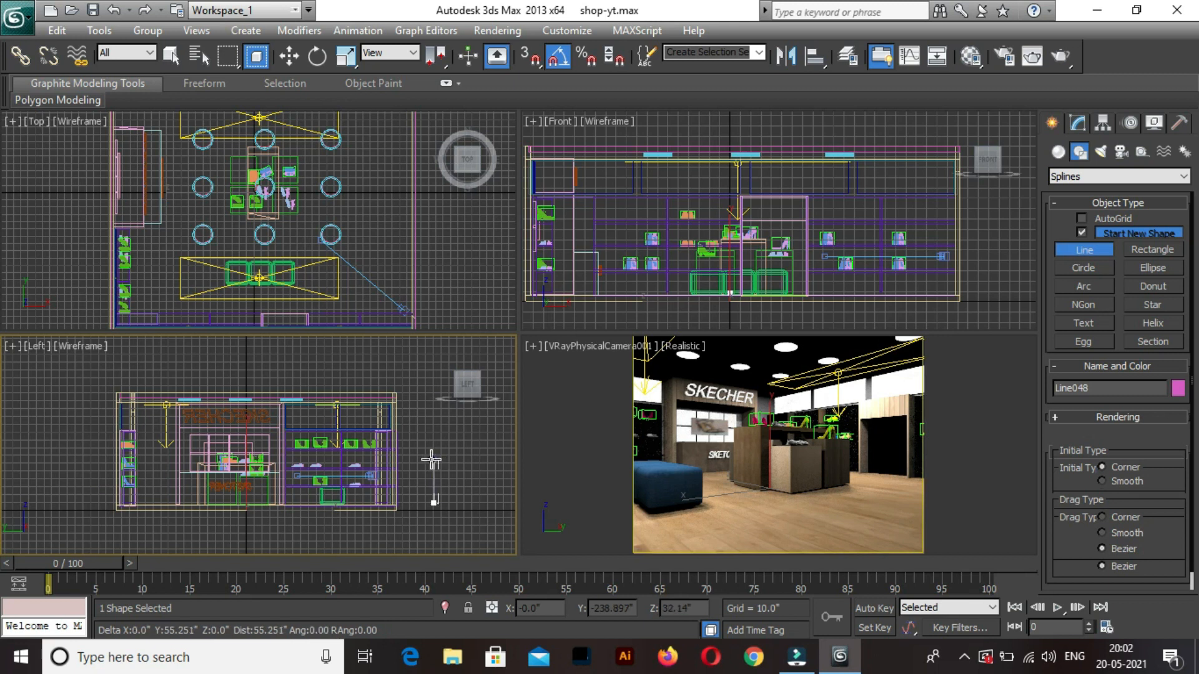
click(434, 460)
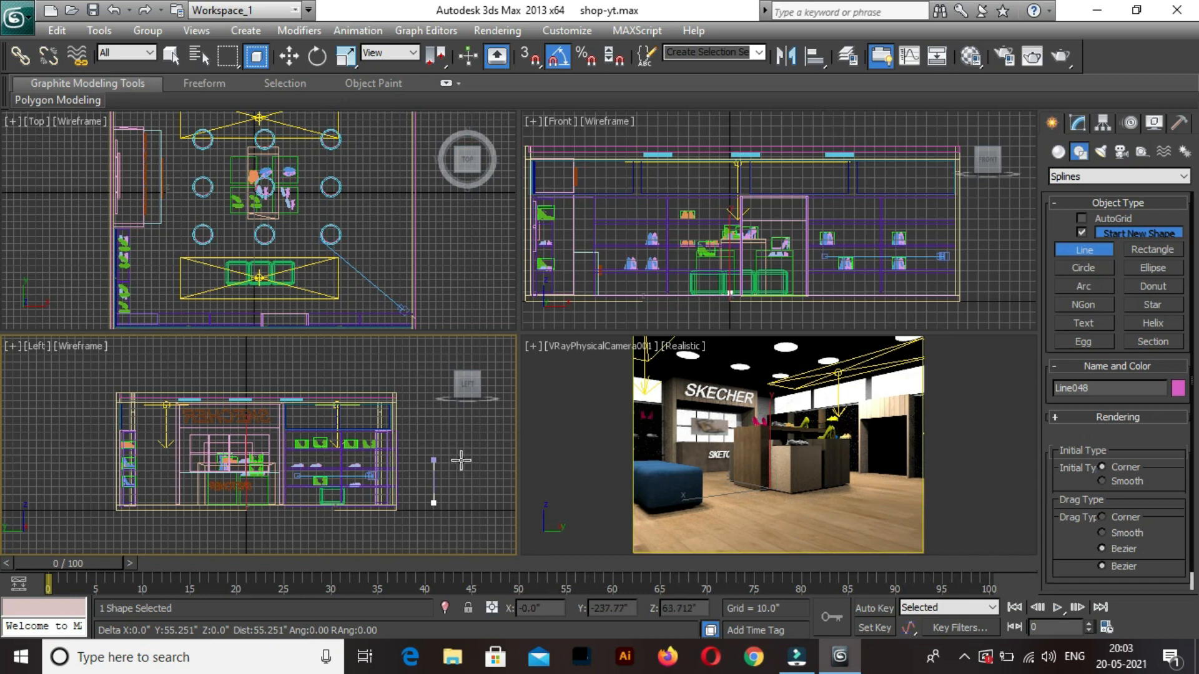
click(463, 461)
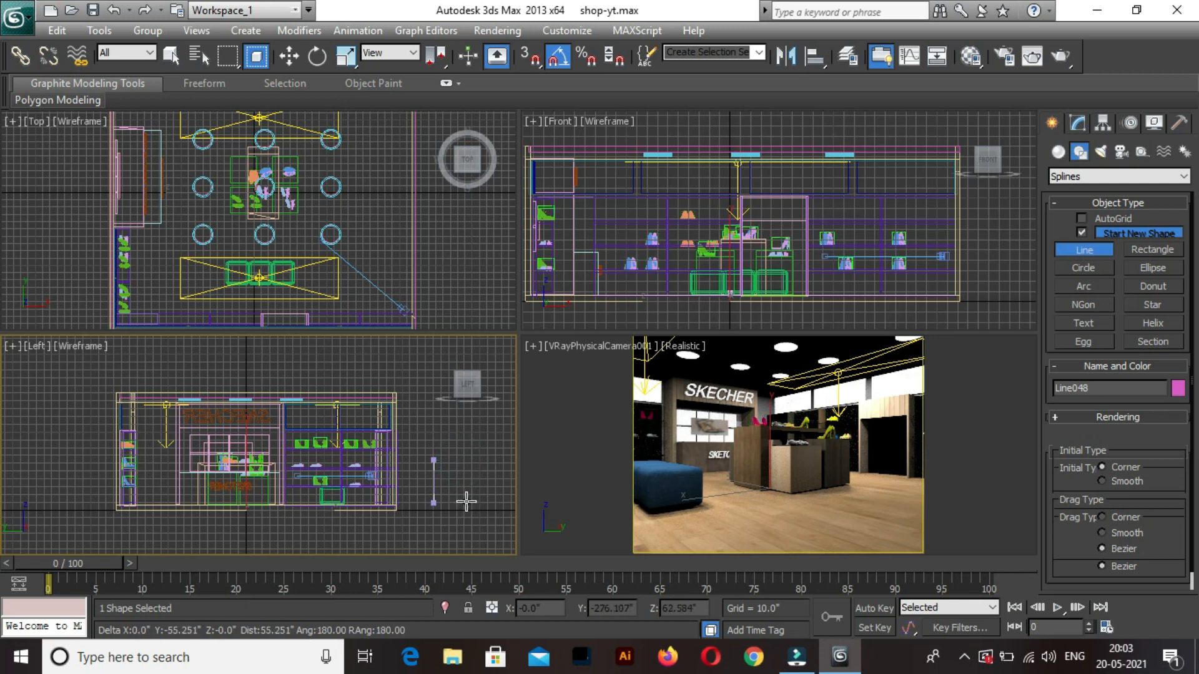
shift+click(474, 503)
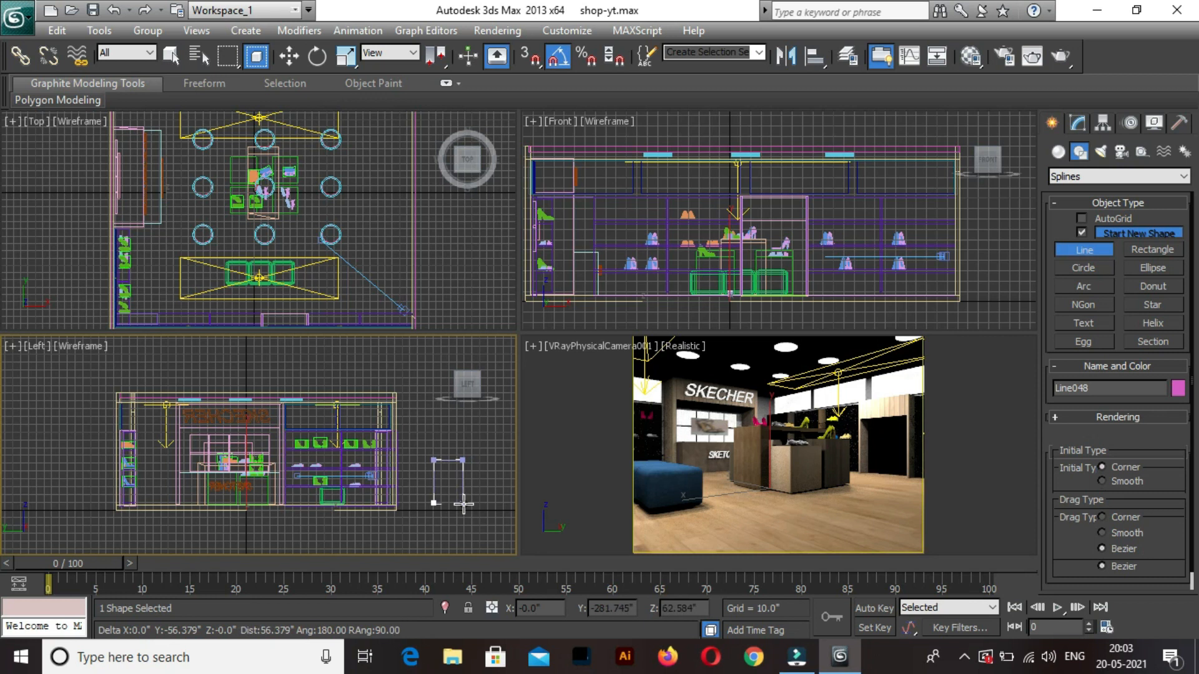
click(477, 528)
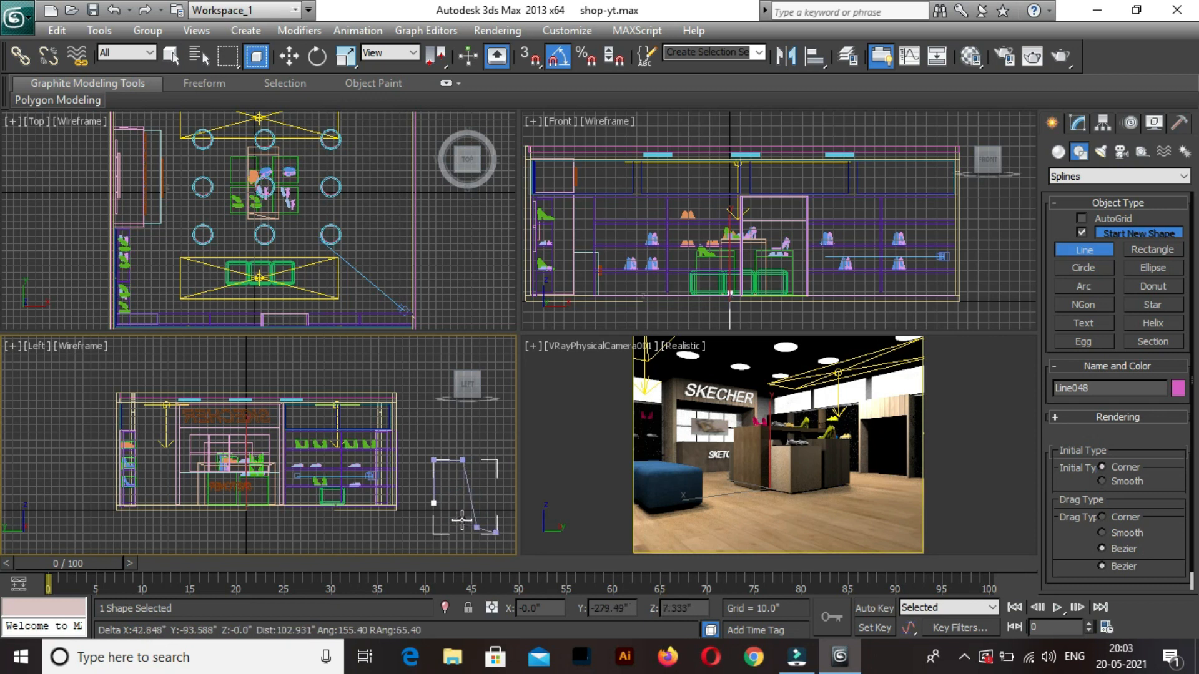
click(422, 527)
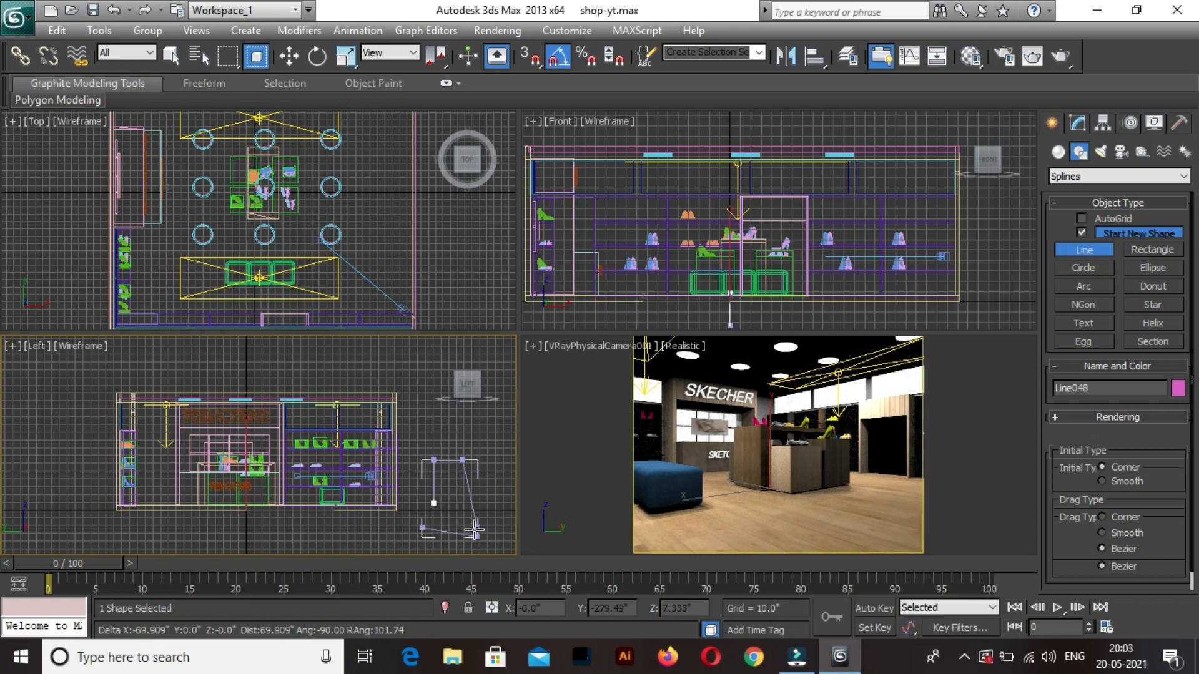
click(474, 530)
click(474, 521)
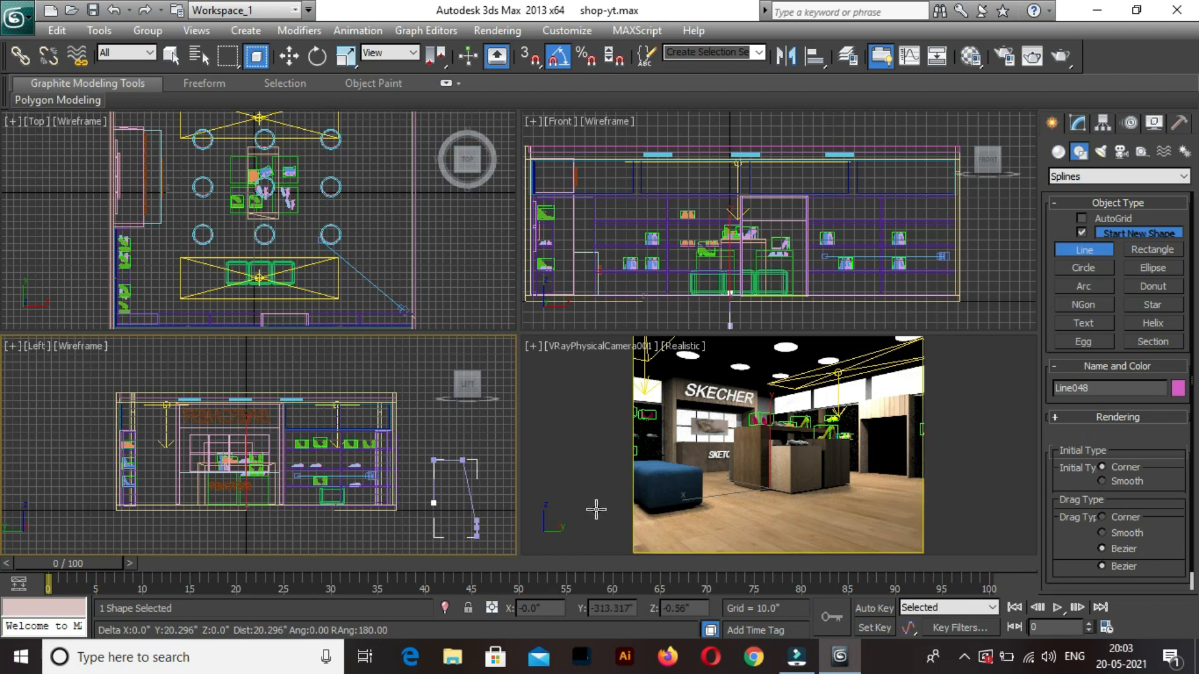
right_click(544, 512)
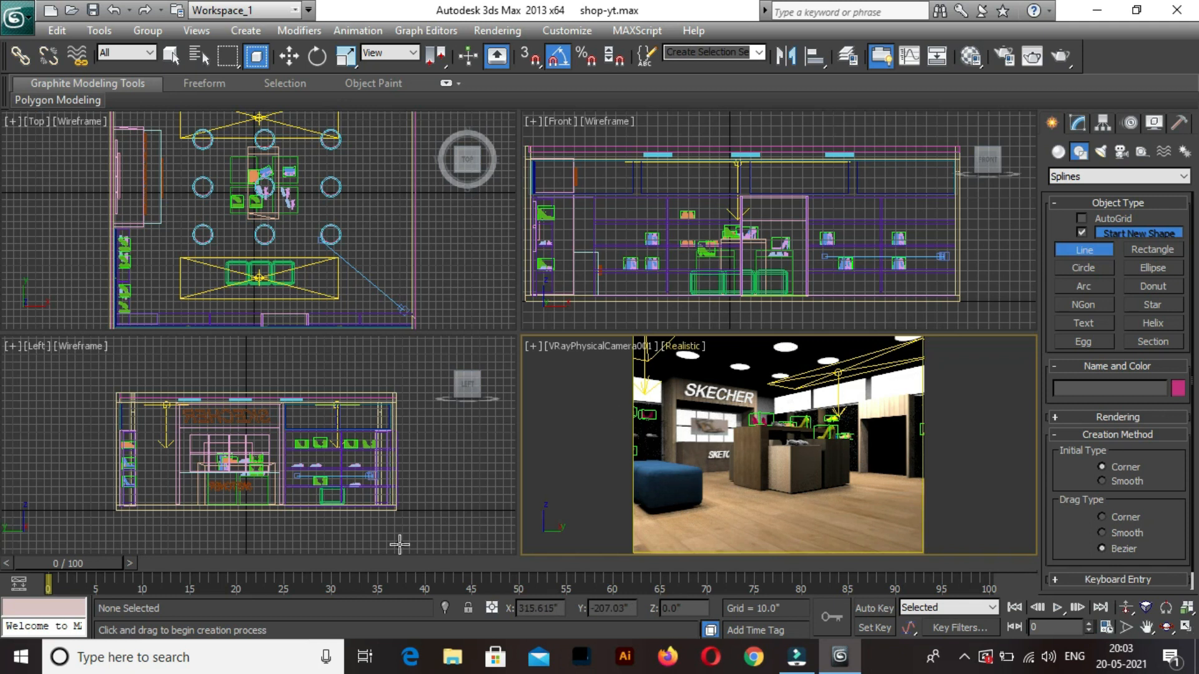
Draw an open inverted-U frame outline about 44 inches wide in the empty space beside the shop in the Left view.
click(417, 510)
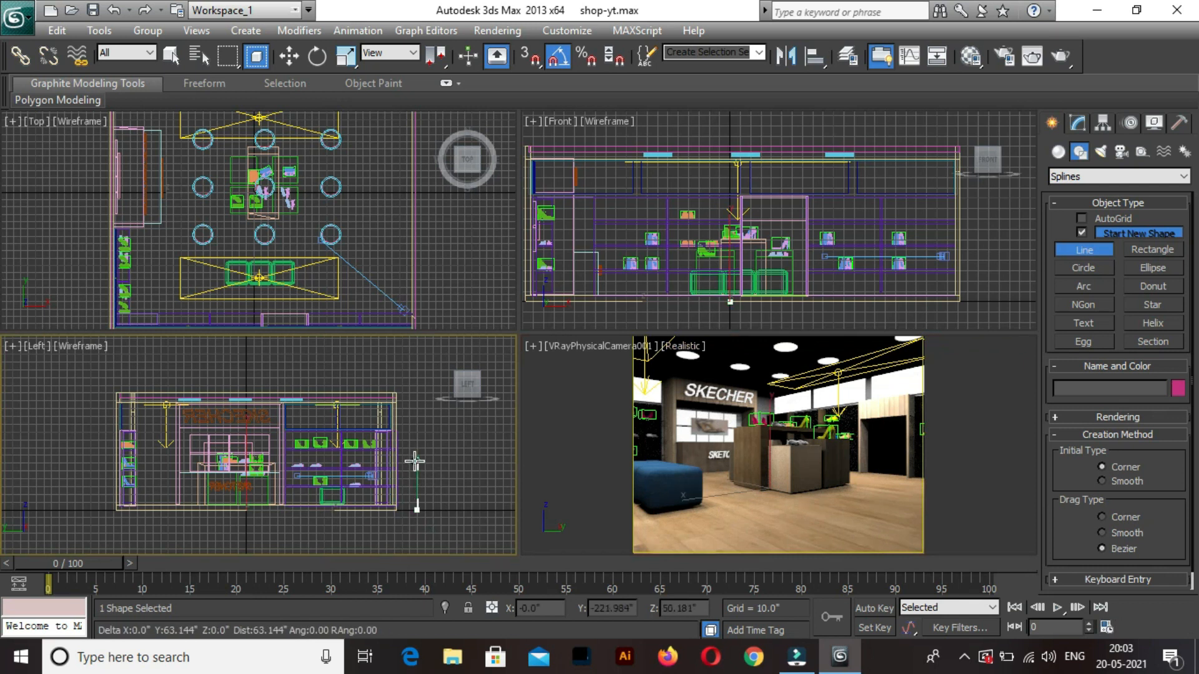
click(416, 463)
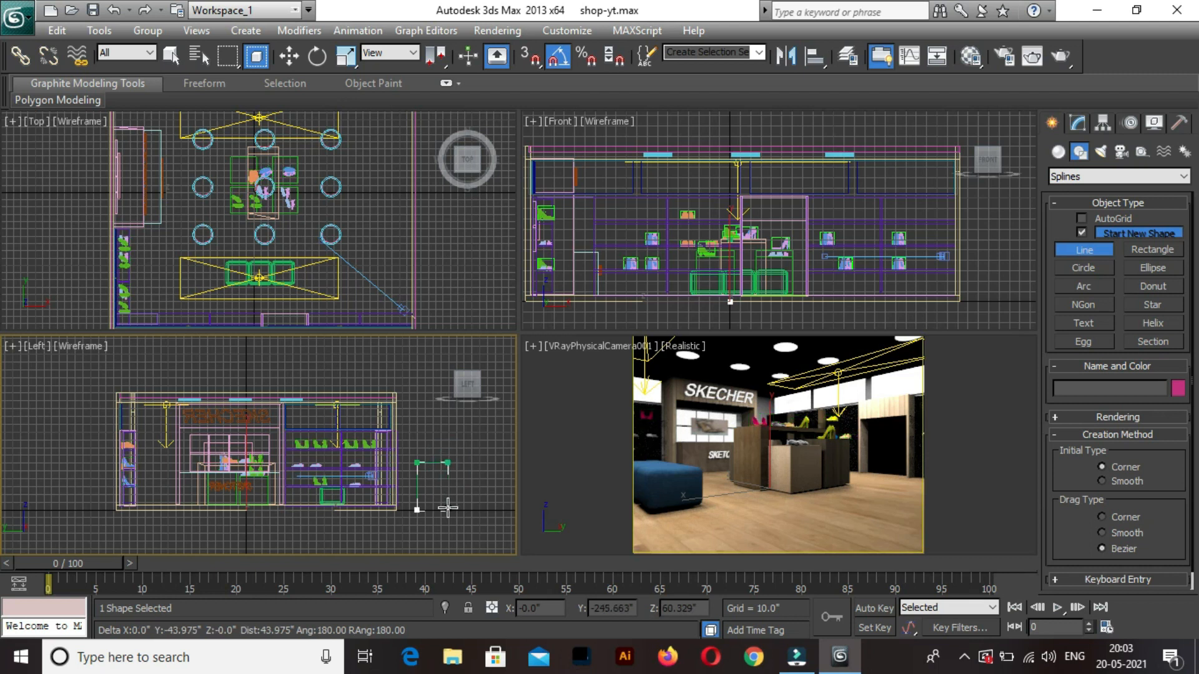
click(449, 465)
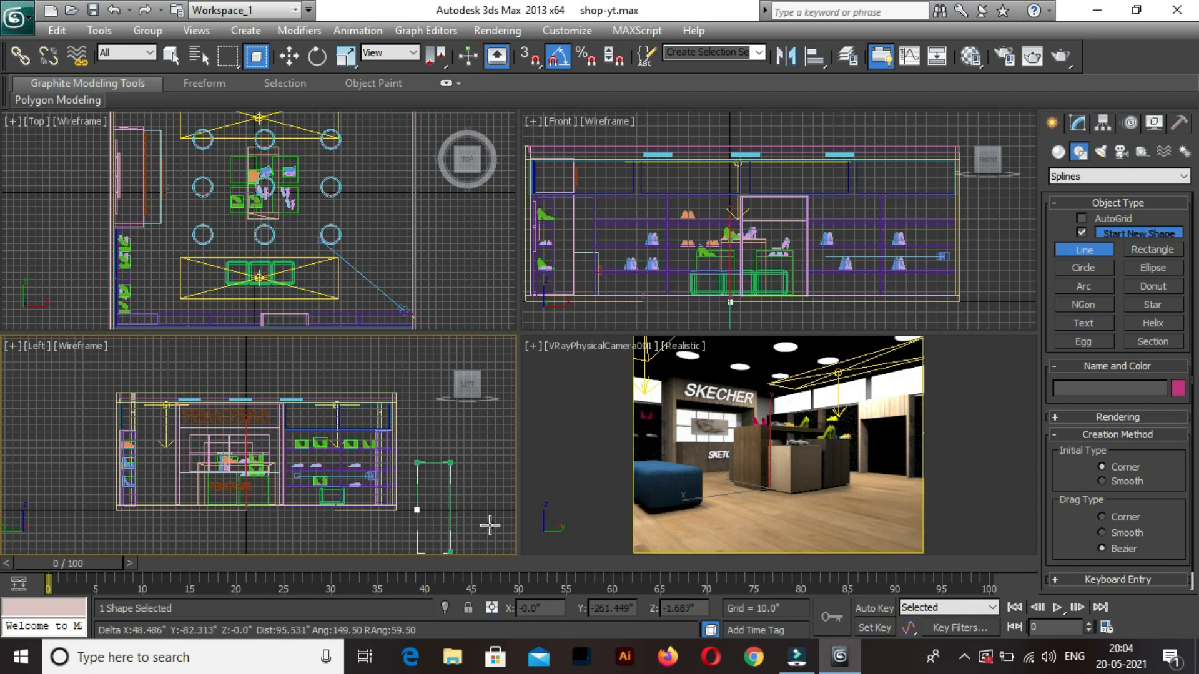
click(449, 522)
click(479, 522)
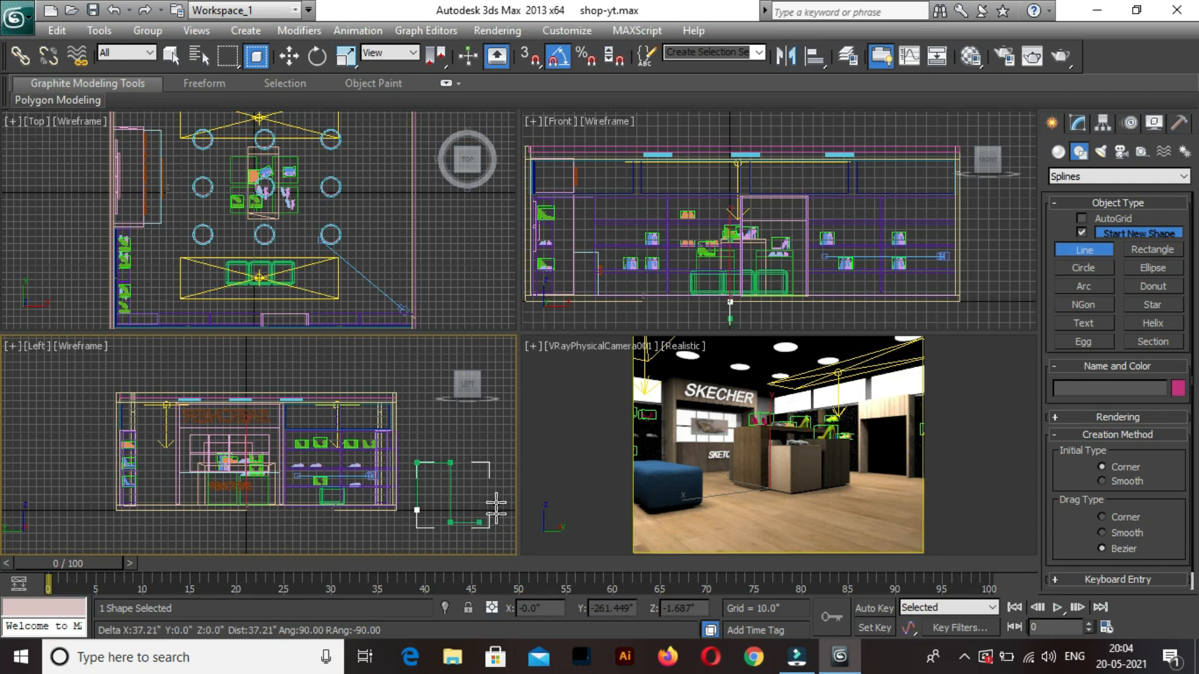
right_click(470, 538)
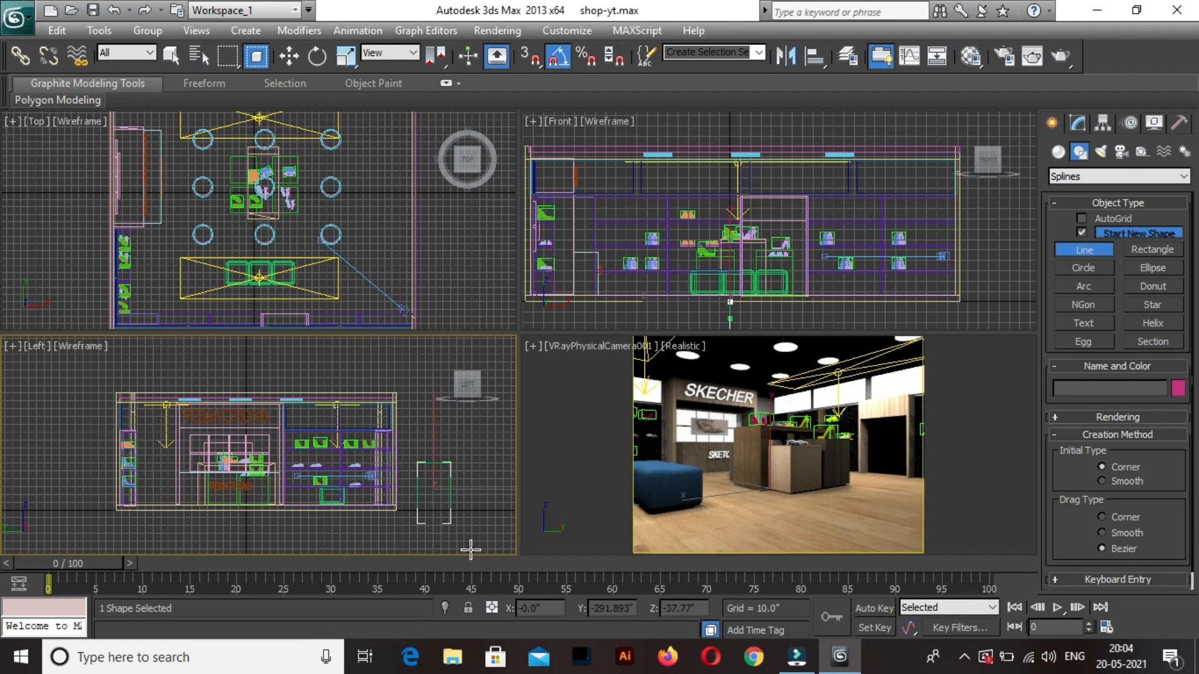
Make the frame outline display its thickness in the viewports with a rectangular cross-section.
click(284, 57)
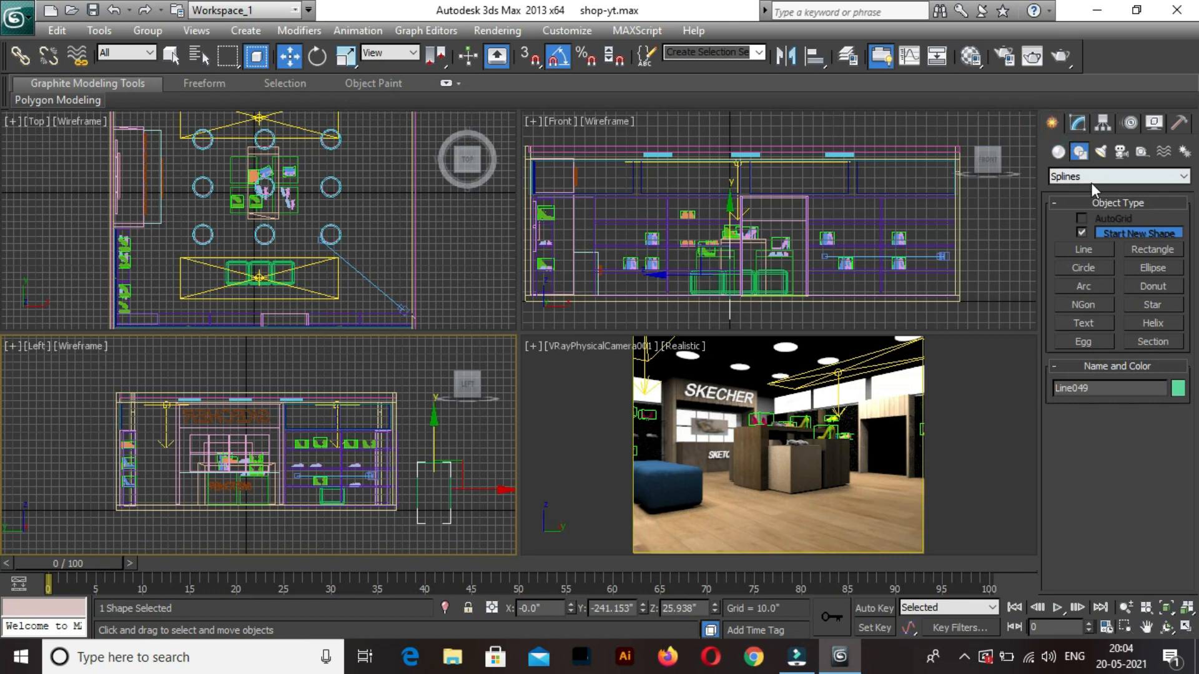
click(1078, 123)
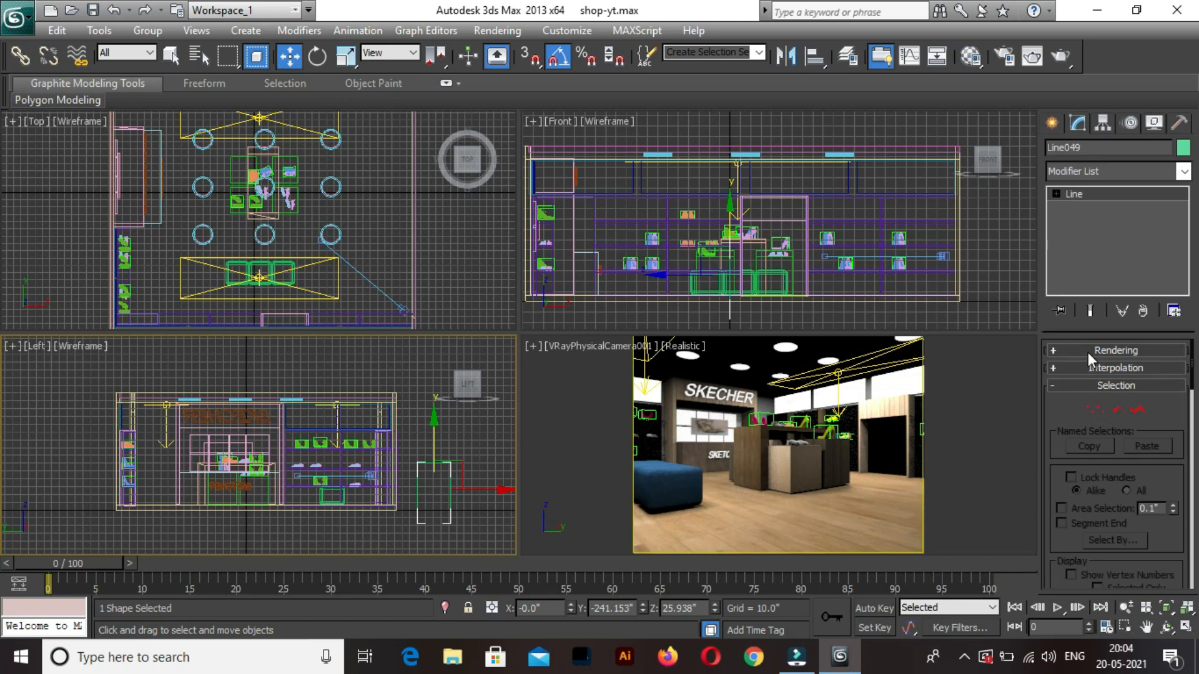
click(1088, 352)
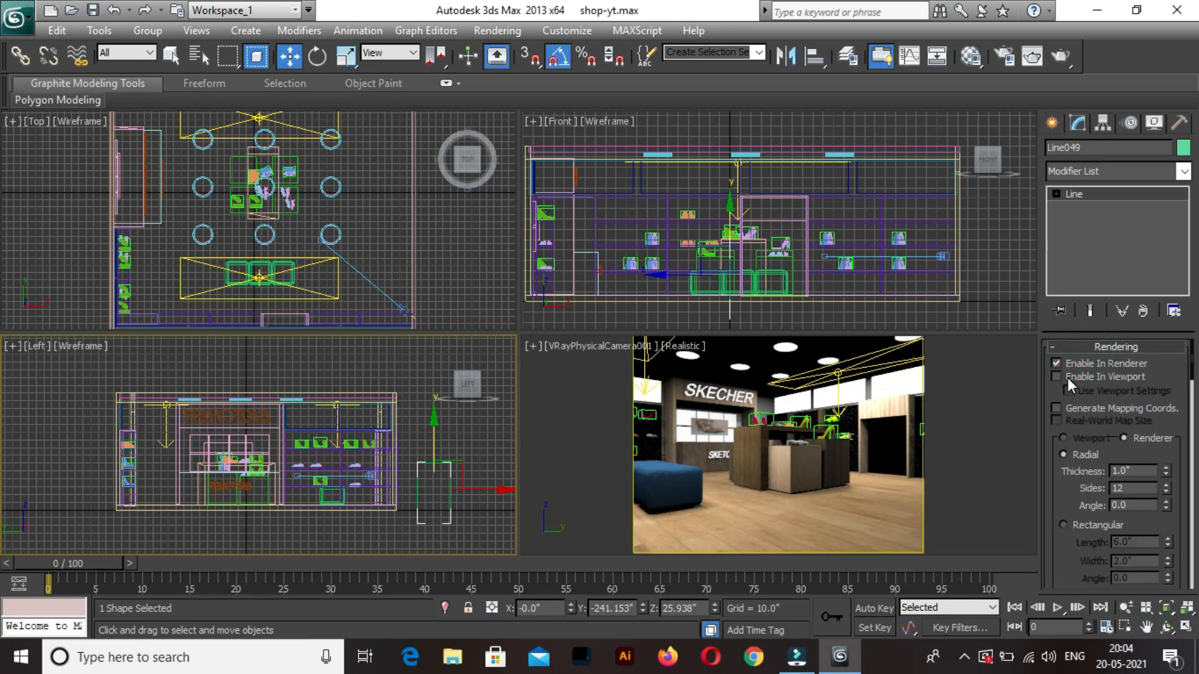
click(1068, 377)
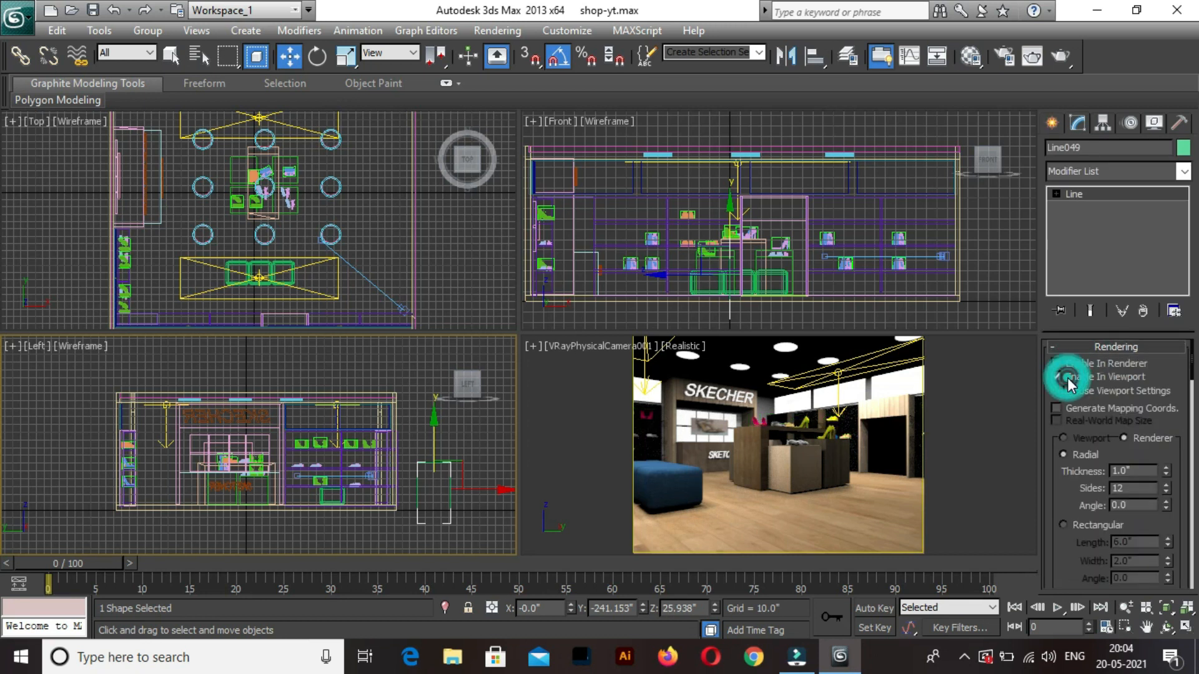
click(1072, 526)
Try section lengths of 5, 12 and 18 inches for the frame's rectangular profile.
middle_click(450, 240)
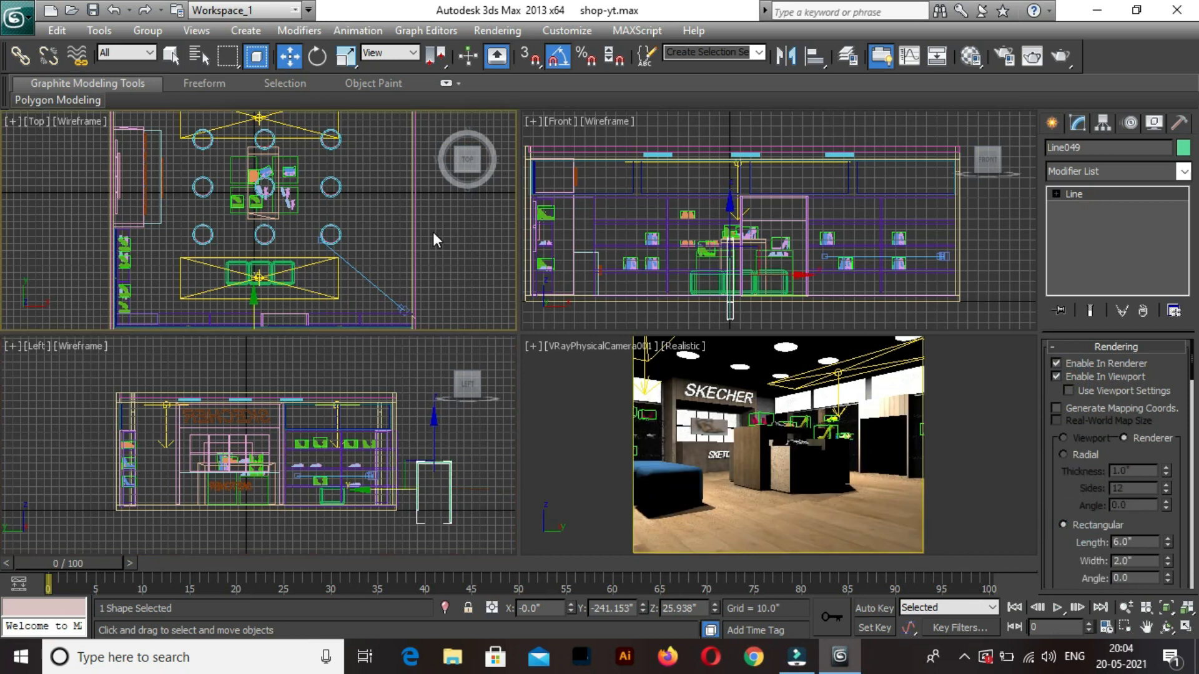
middle_drag(434, 234, 433, 232)
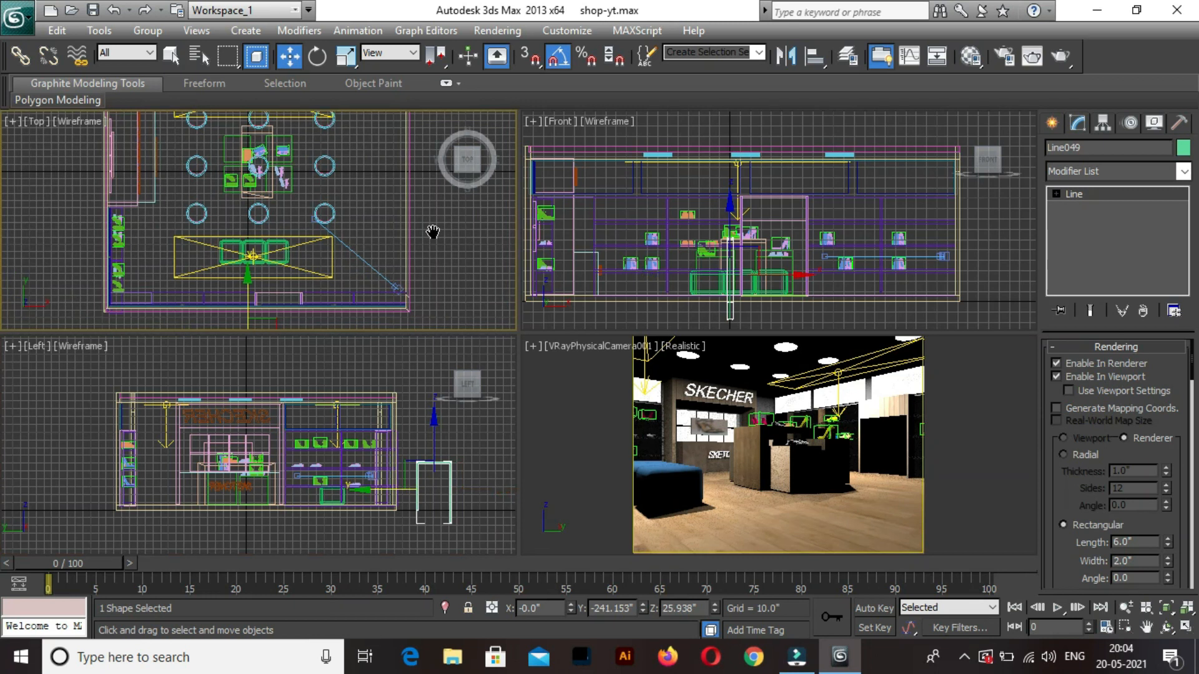
scroll(433, 231, down, 5)
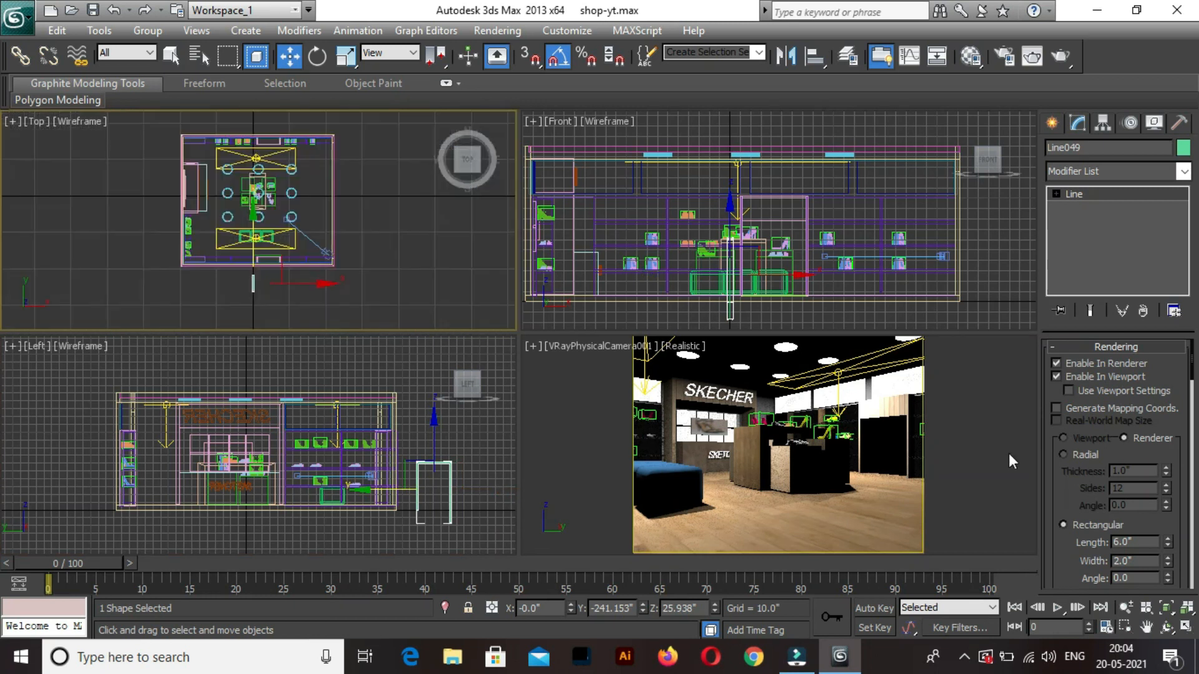
double_click(1134, 542)
text(5)
key(Return)
text(12)
key(Return)
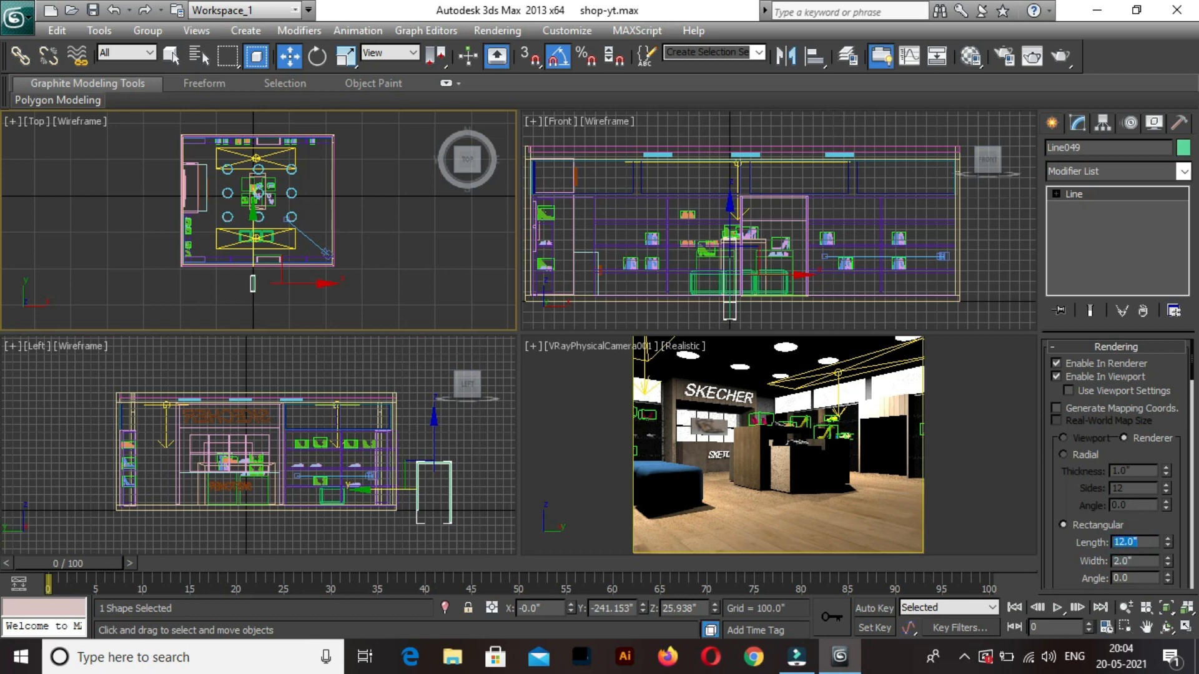
text(18)
key(Return)
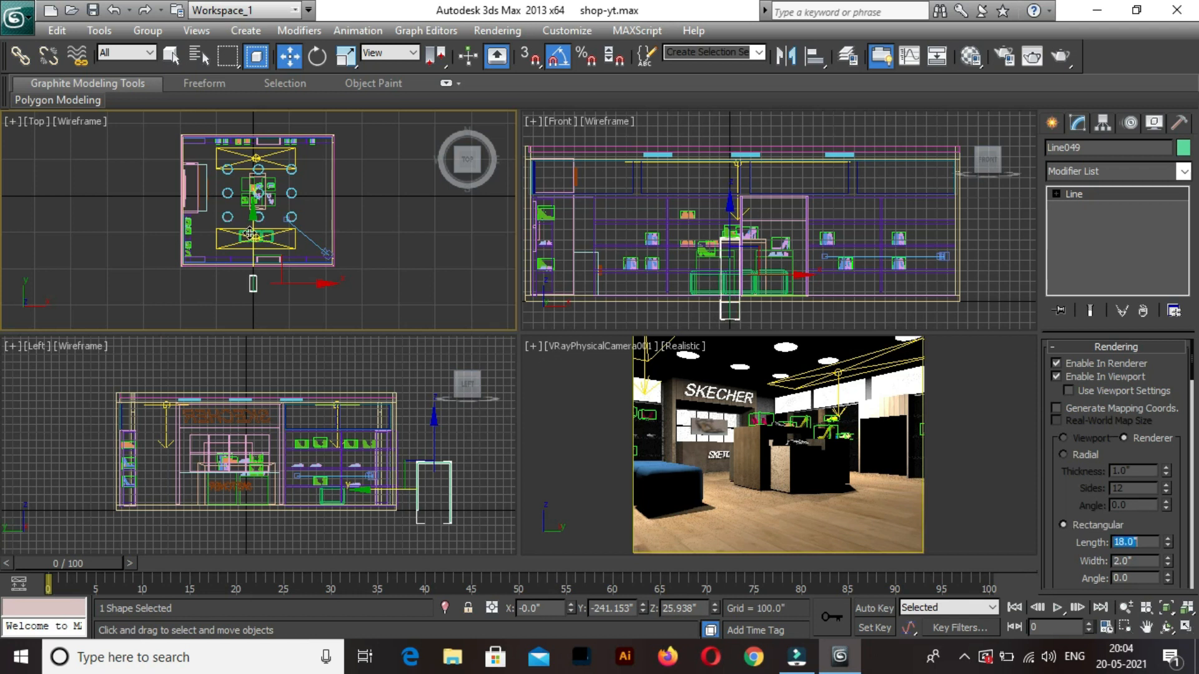
Move the frame in the Top view into the shop beside the desk, to about X -125.3 and Y -16.2 inches.
drag(253, 236, 268, 186)
drag(271, 182, 314, 226)
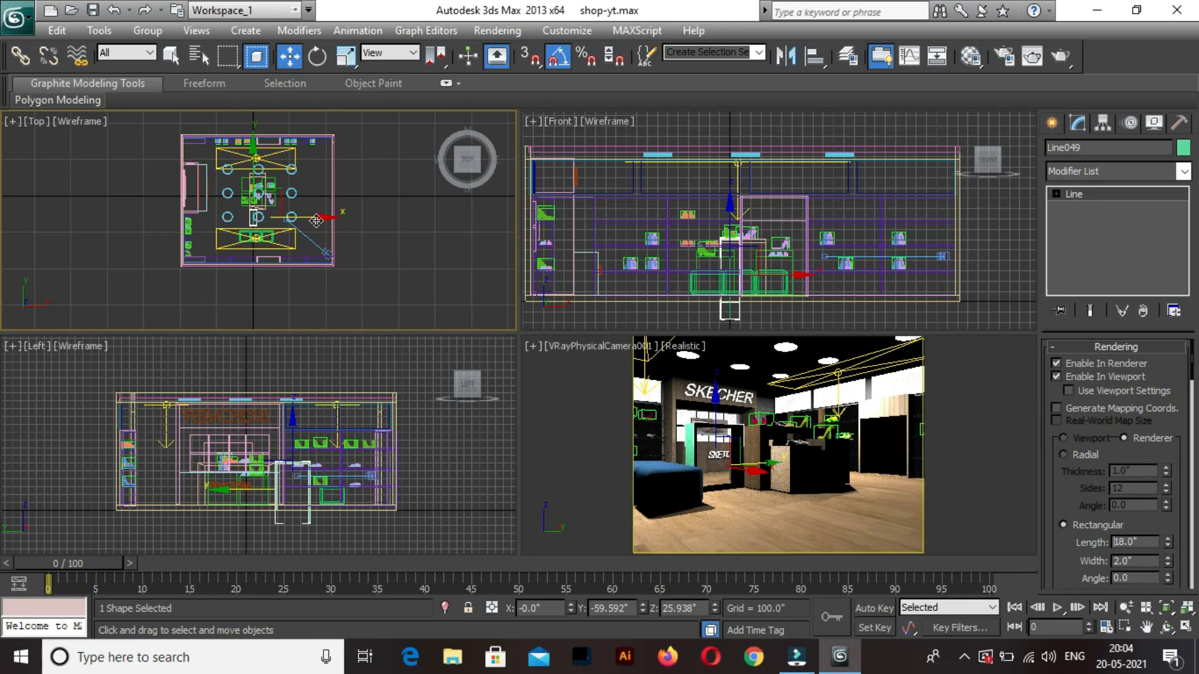
drag(317, 220, 269, 216)
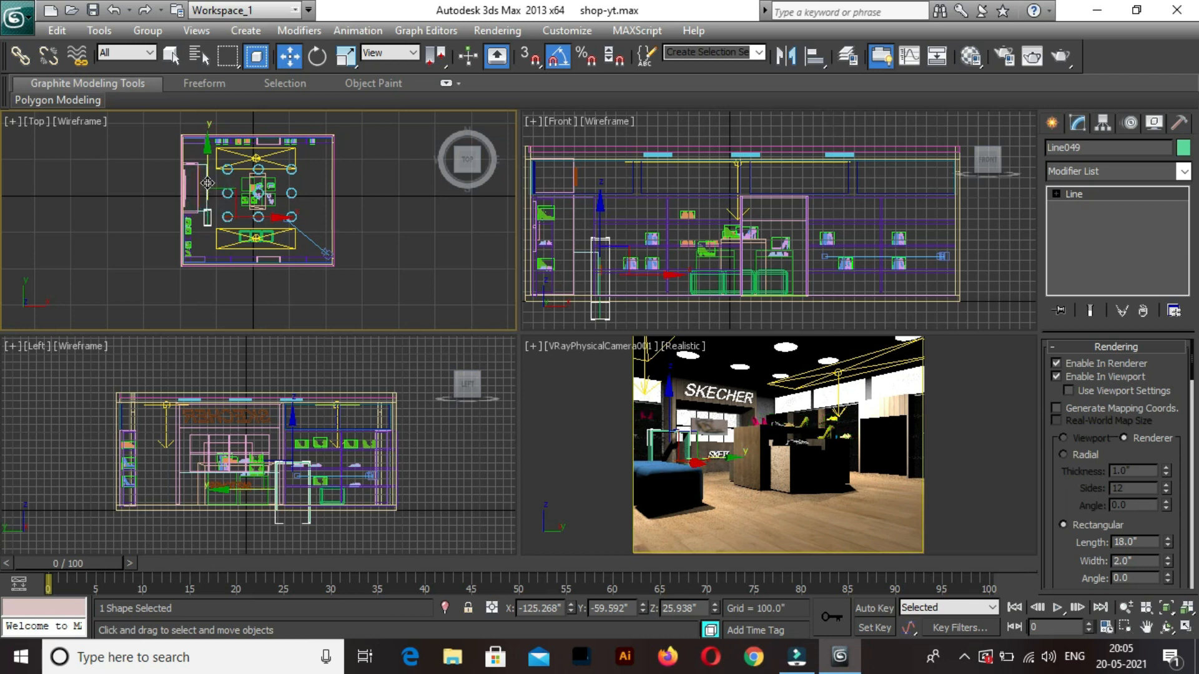
drag(207, 181, 211, 175)
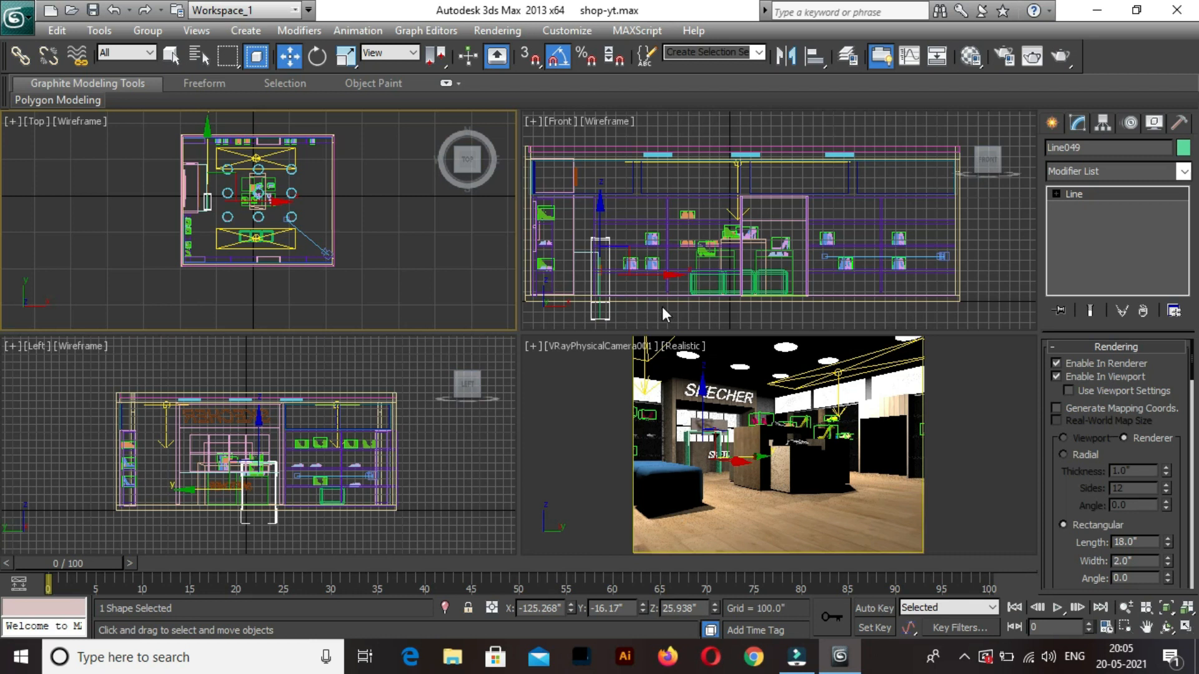
Edit the frame's vertices in the Front view and raise the end of its longer leg about 15 inches towards floor level.
click(1055, 194)
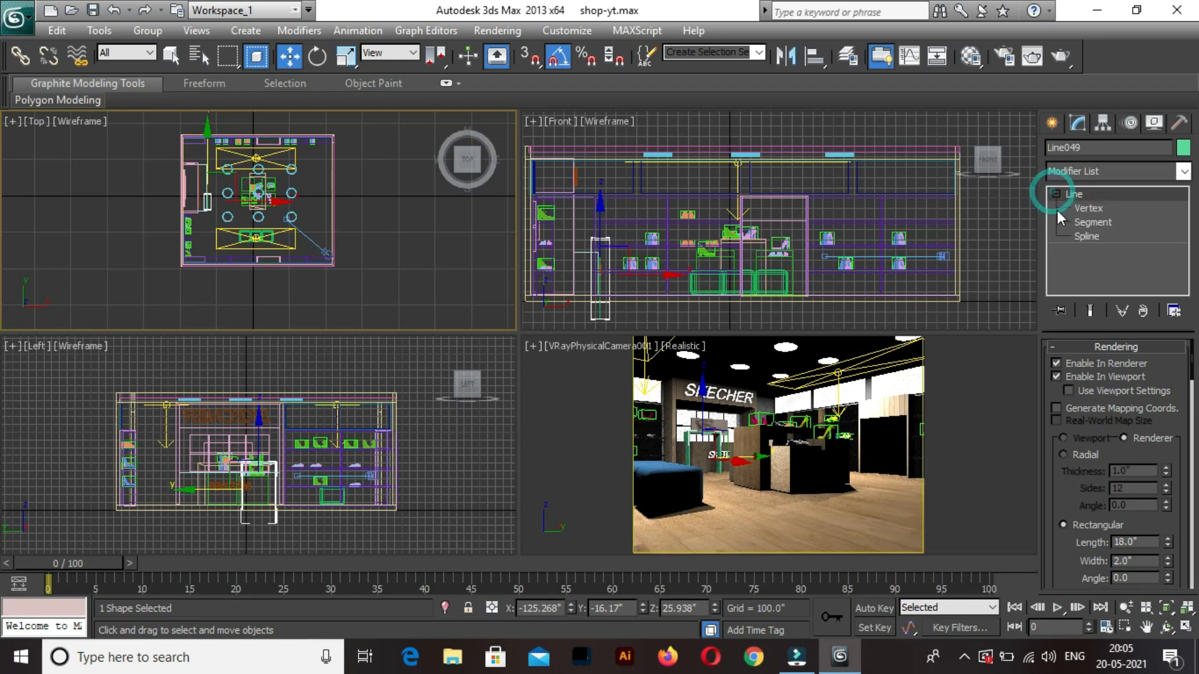
click(1088, 208)
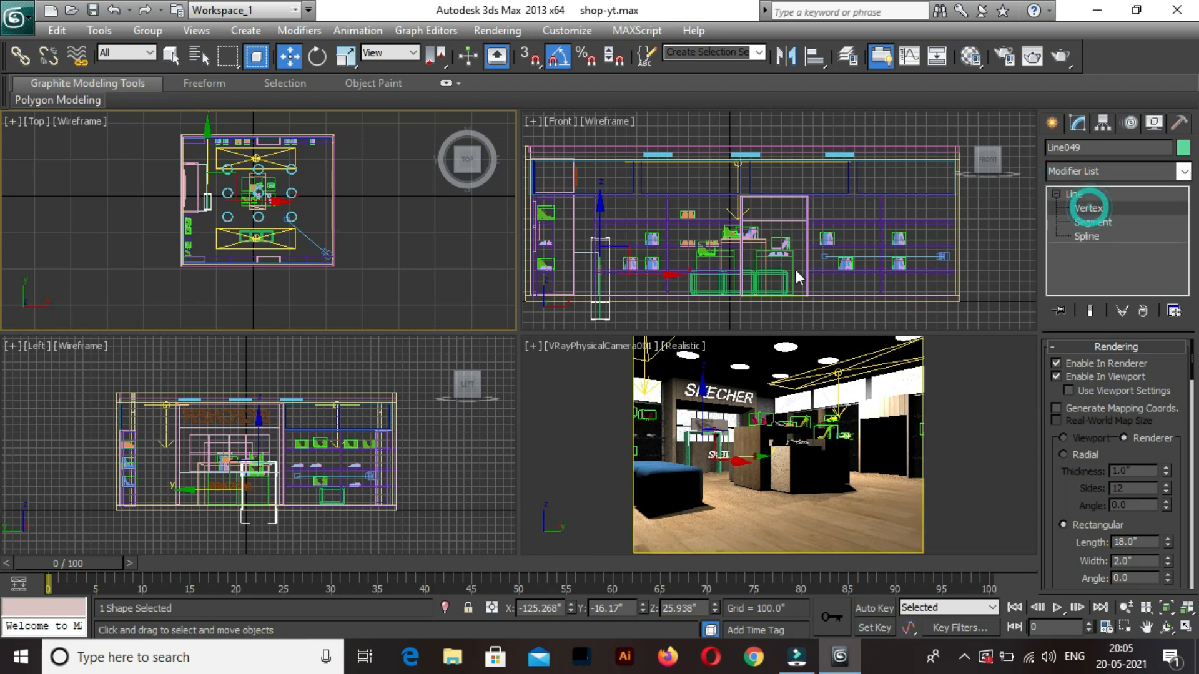
click(623, 310)
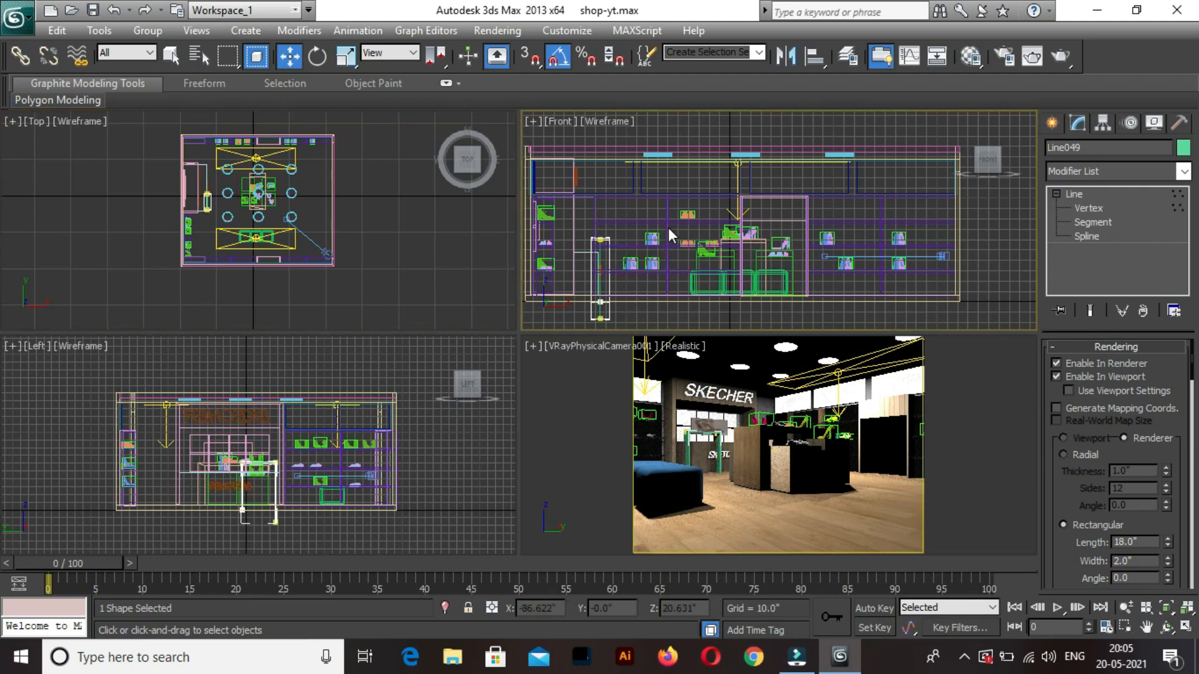
middle_drag(635, 321, 613, 263)
key(1)
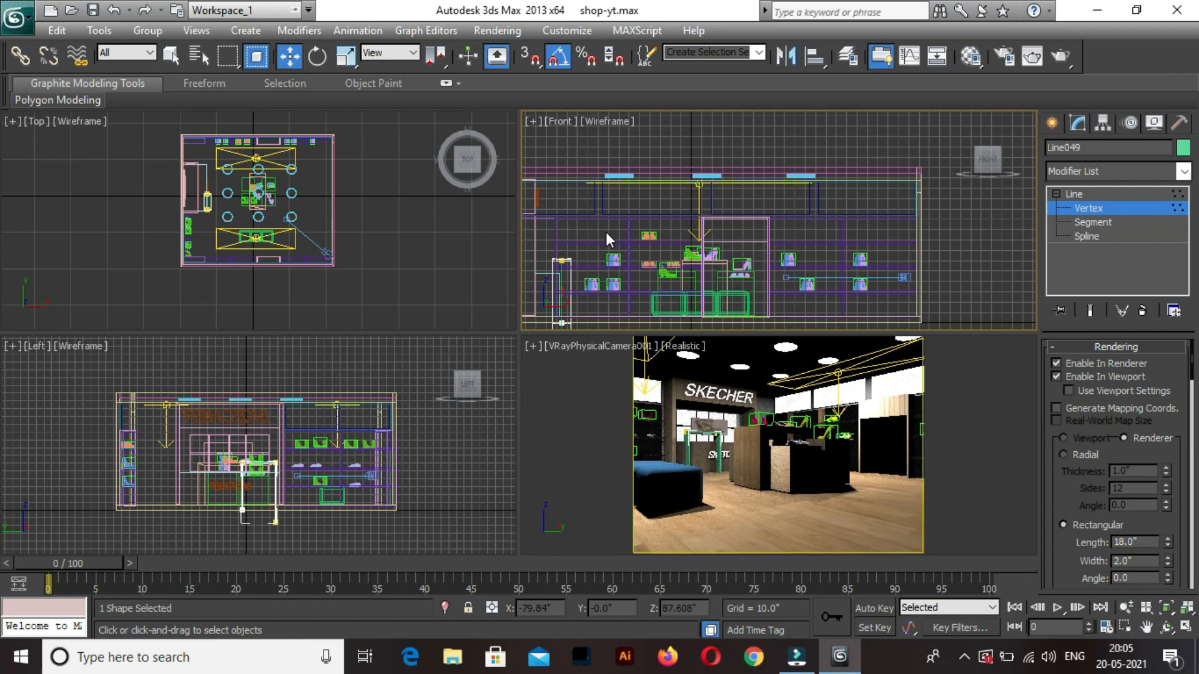
middle_drag(597, 234, 622, 190)
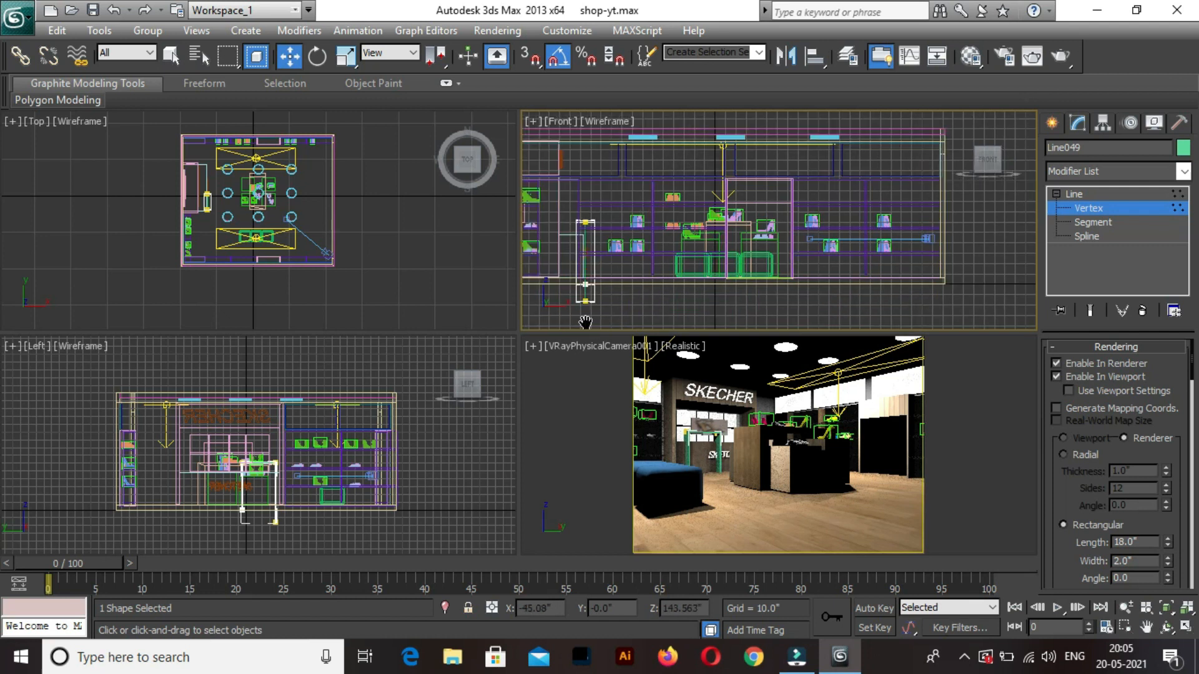
middle_drag(585, 322, 597, 306)
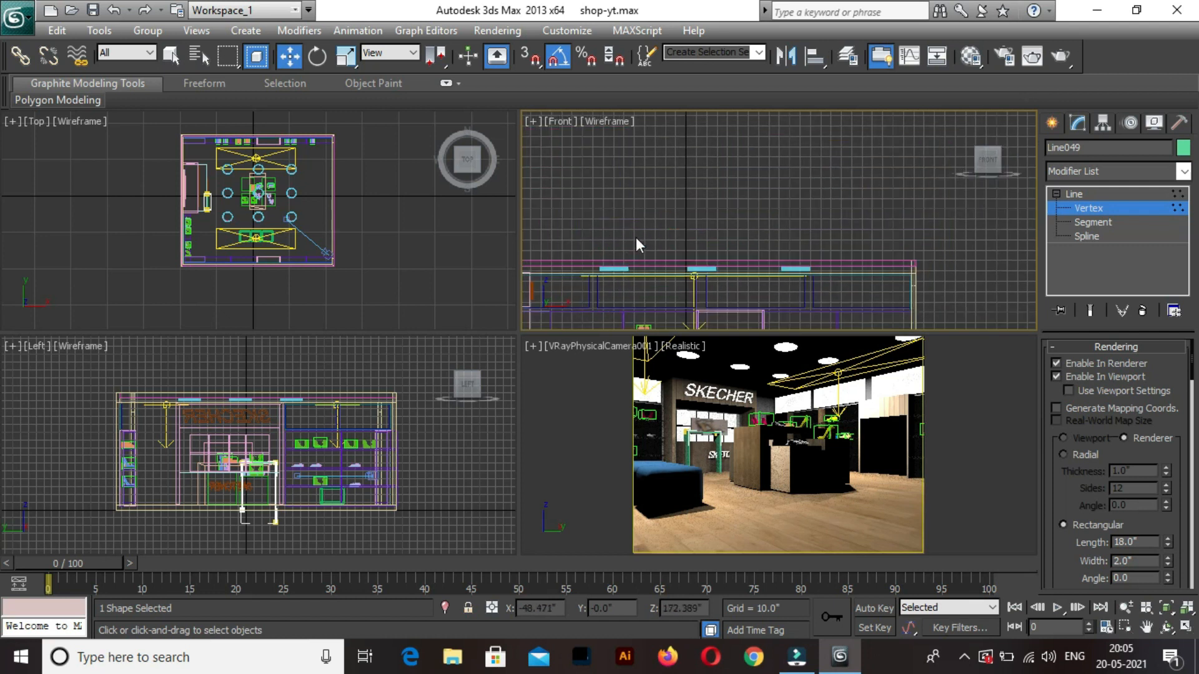
middle_drag(645, 241, 719, 240)
drag(681, 307, 647, 287)
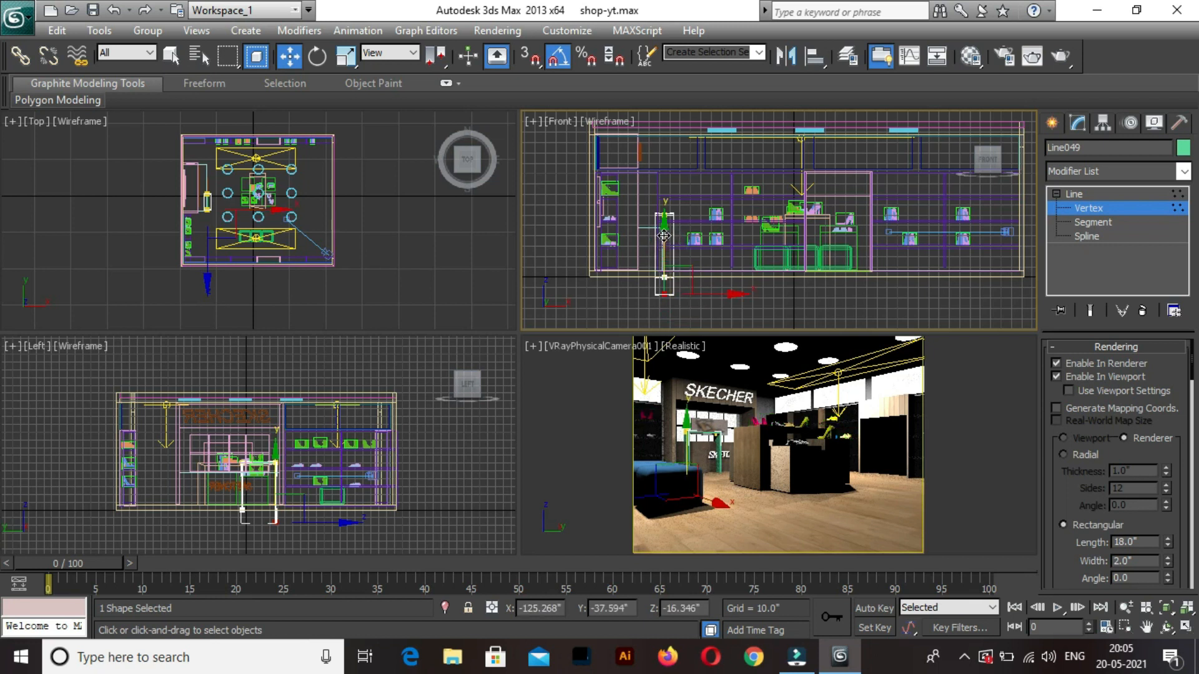
drag(664, 235, 664, 234)
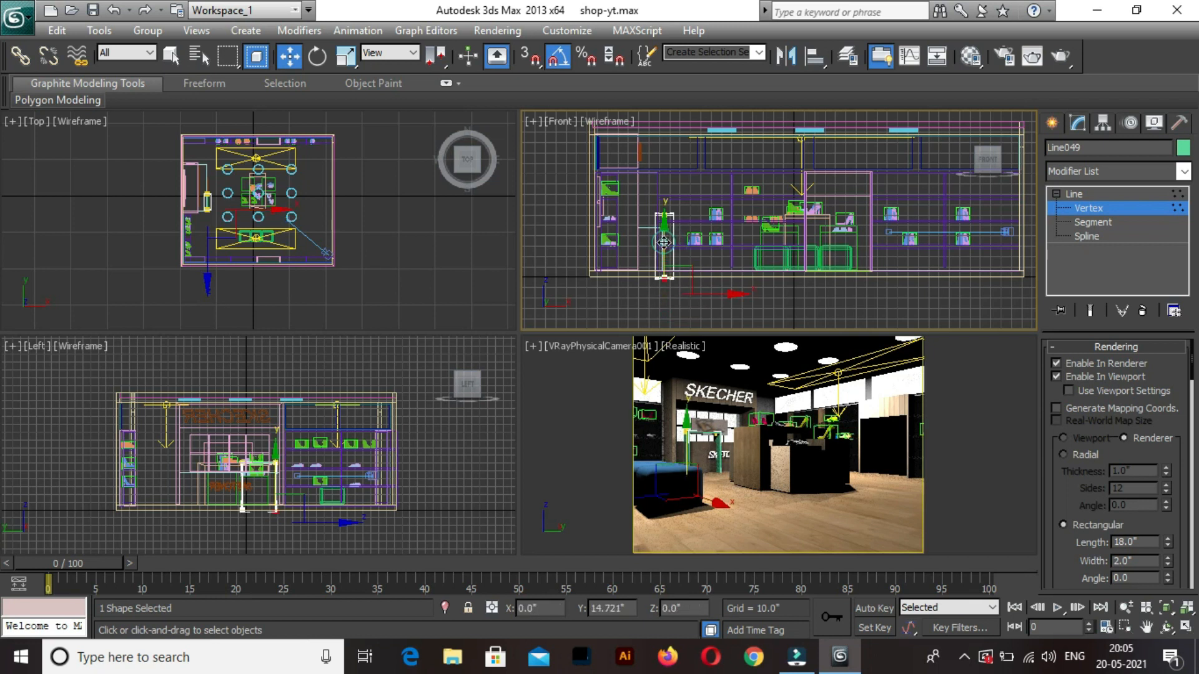
drag(682, 298, 681, 297)
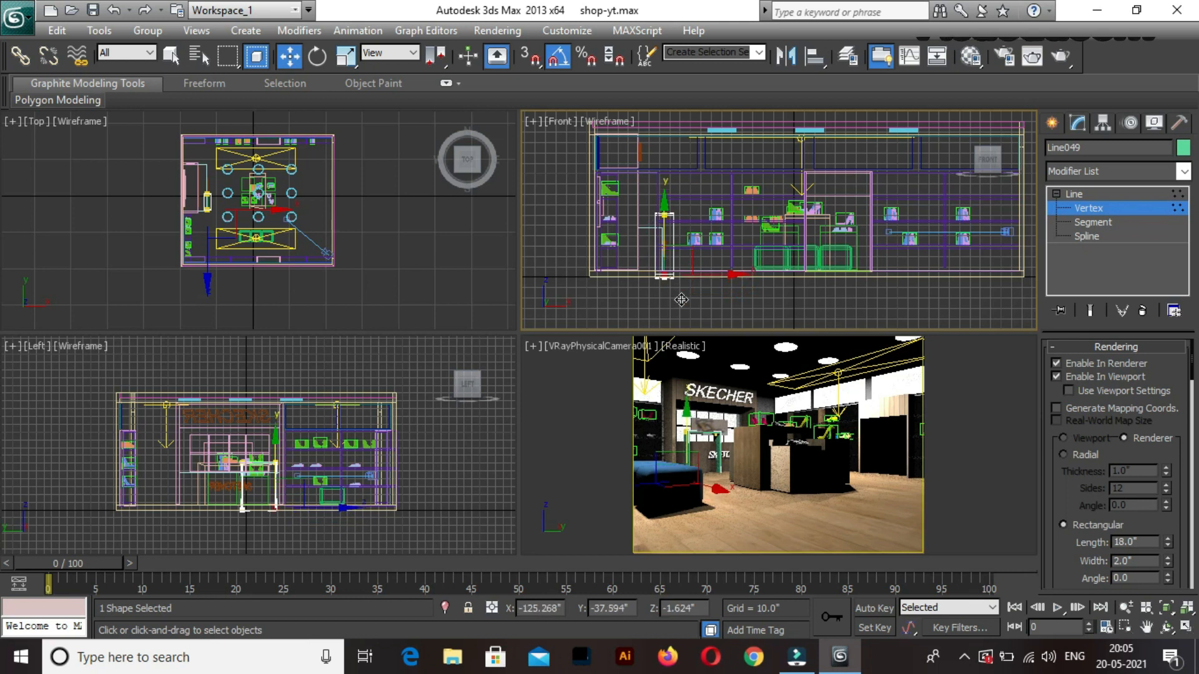
click(690, 314)
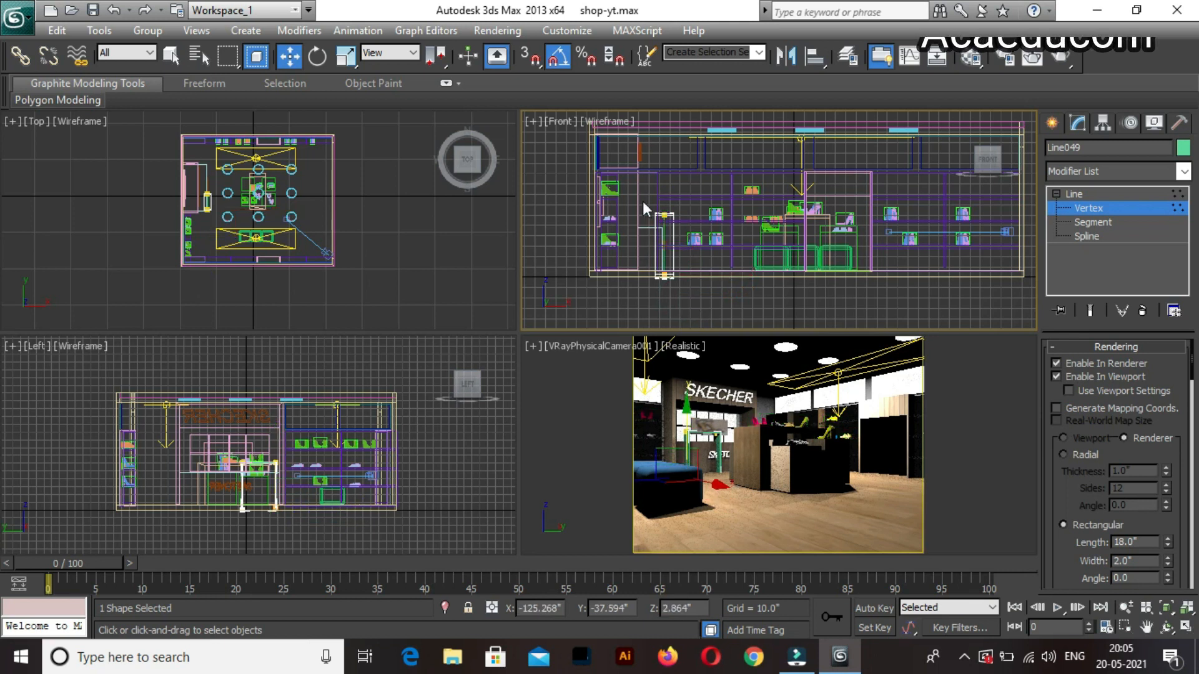
Lower the frame's top vertices slightly and raise the bottom vertices of its legs onto the floor in the Front view.
click(667, 216)
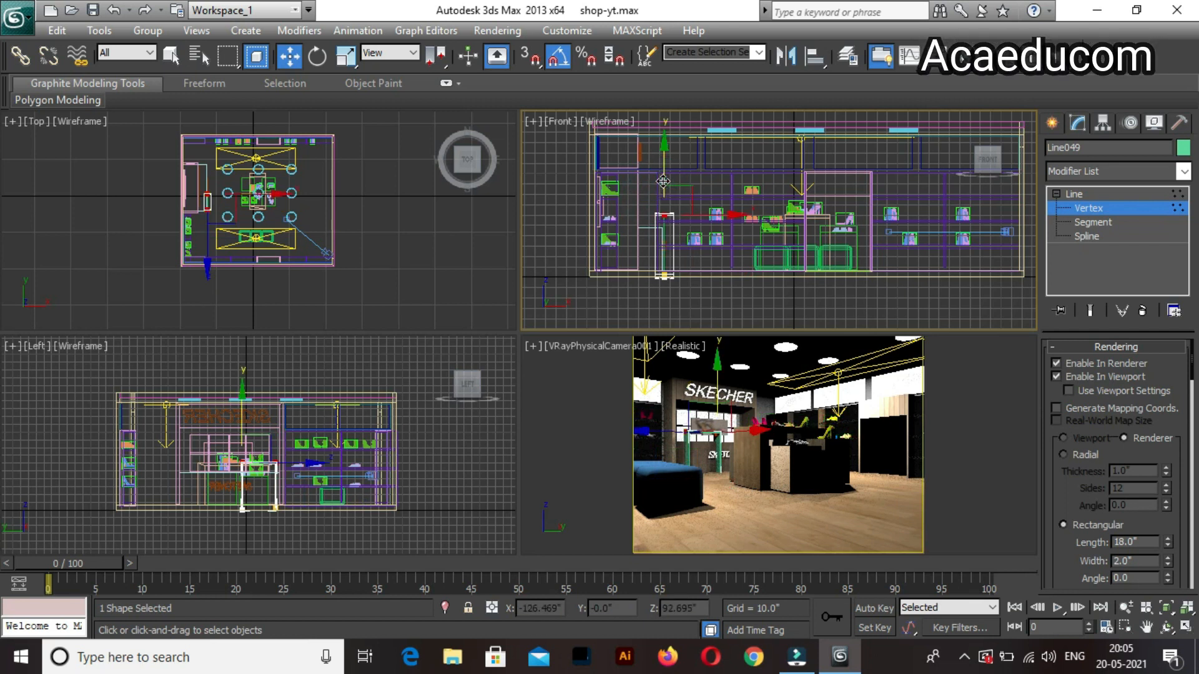
drag(663, 181, 663, 183)
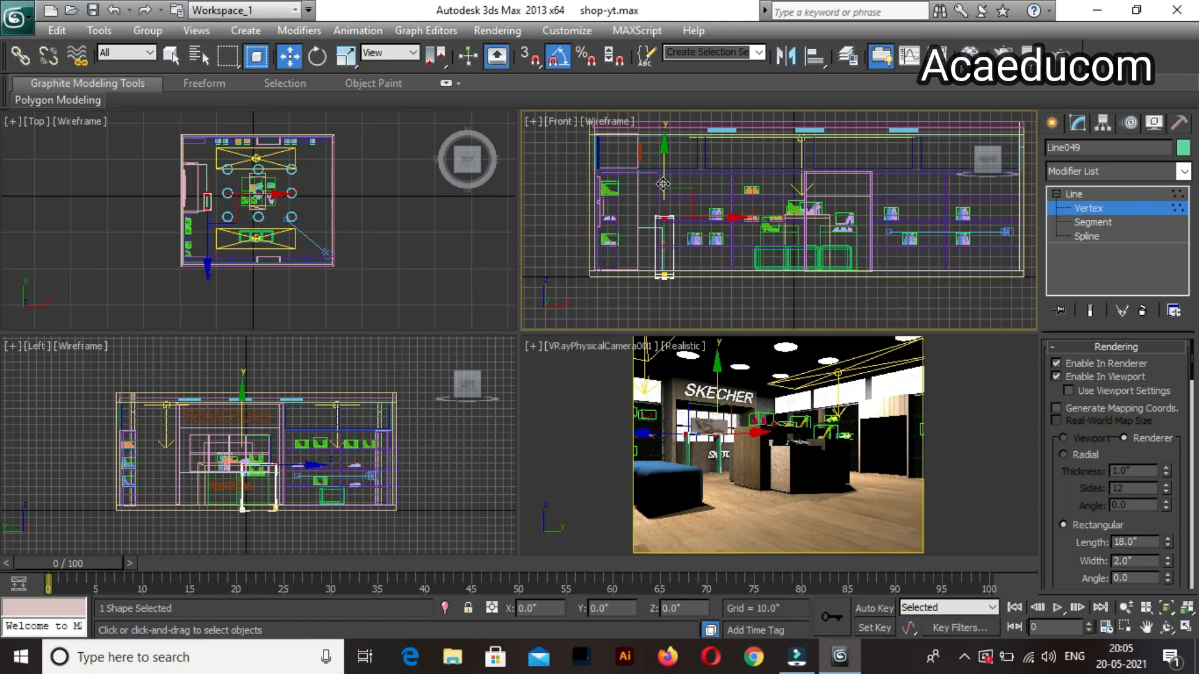
drag(664, 183, 642, 270)
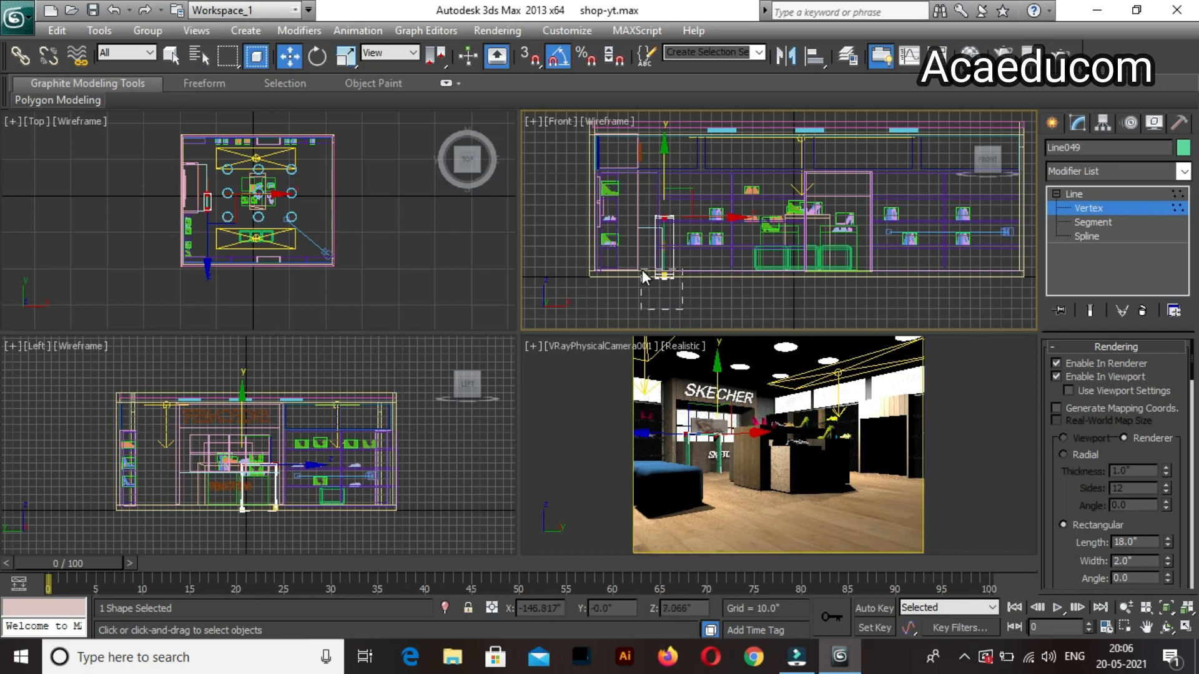
click(665, 244)
drag(664, 243, 666, 237)
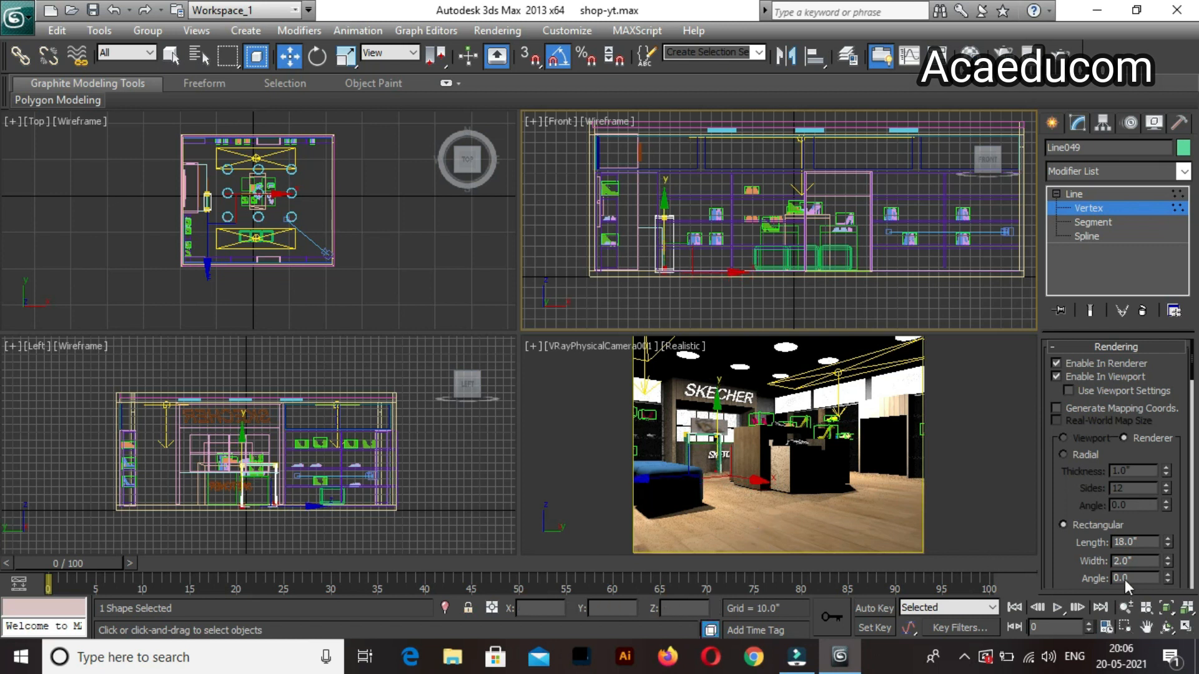
Set the frame's rectangular section to 20 inches long and 3 inches wide.
double_click(1136, 543)
text(20)
key(Return)
double_click(1144, 561)
text(3)
key(Return)
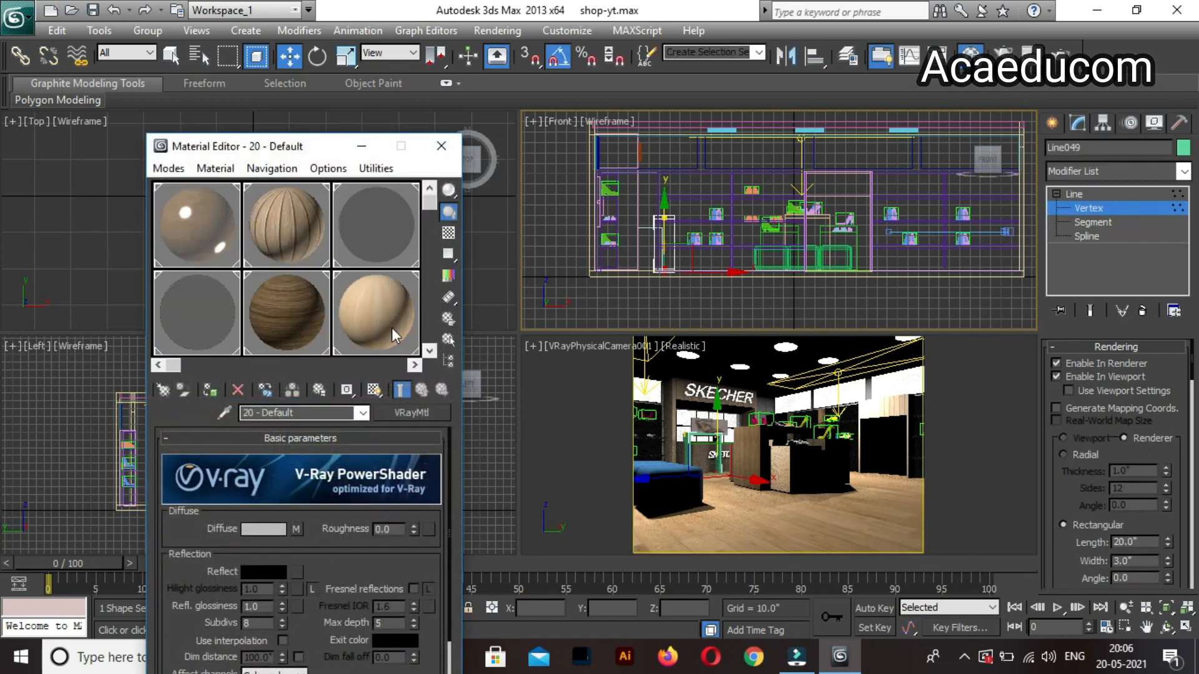
Assign the light wood material 05 - Default to the new frame and show its texture in the viewport.
click(431, 353)
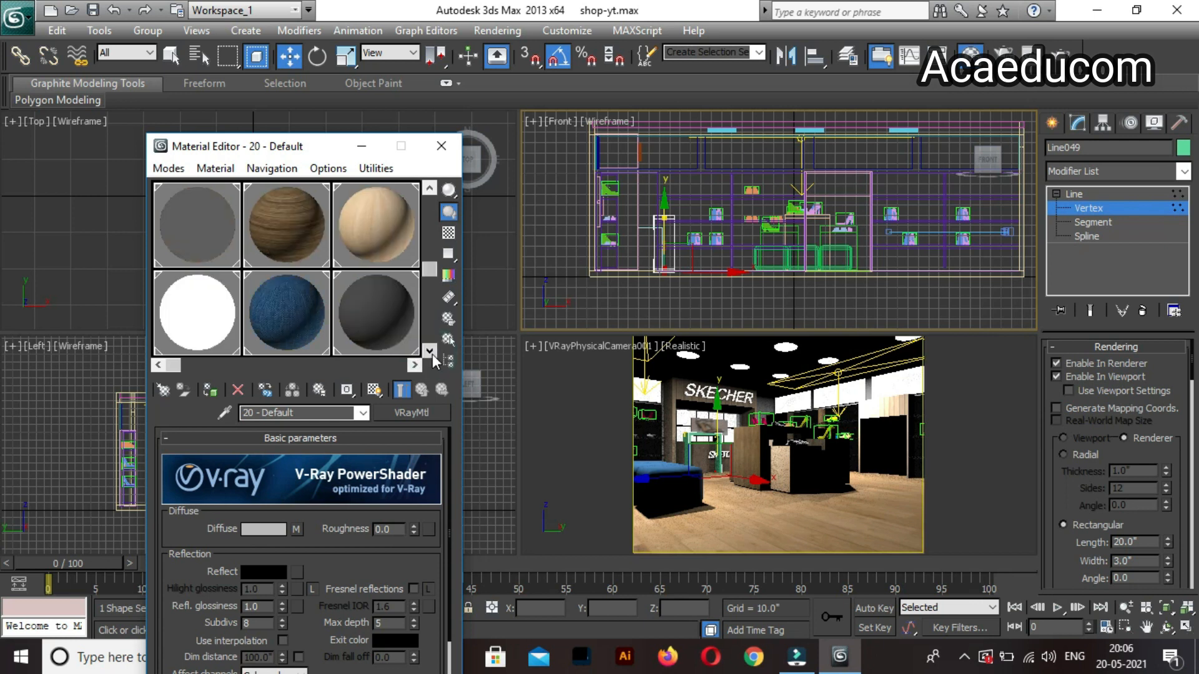
click(431, 352)
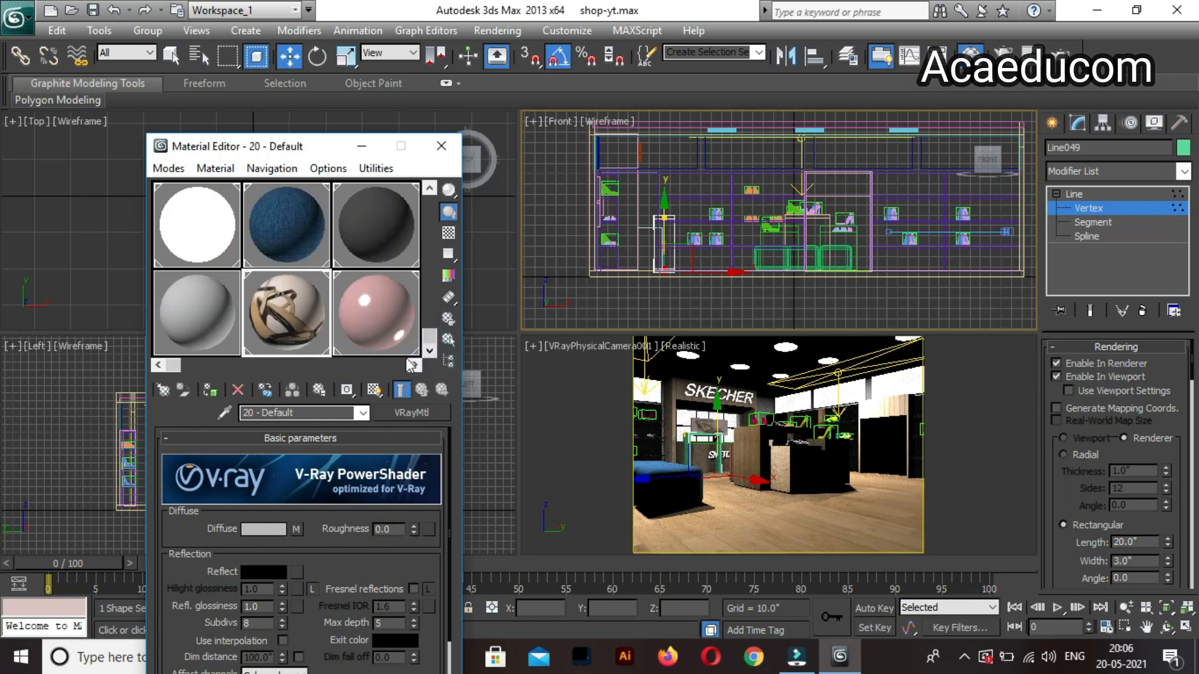
click(412, 364)
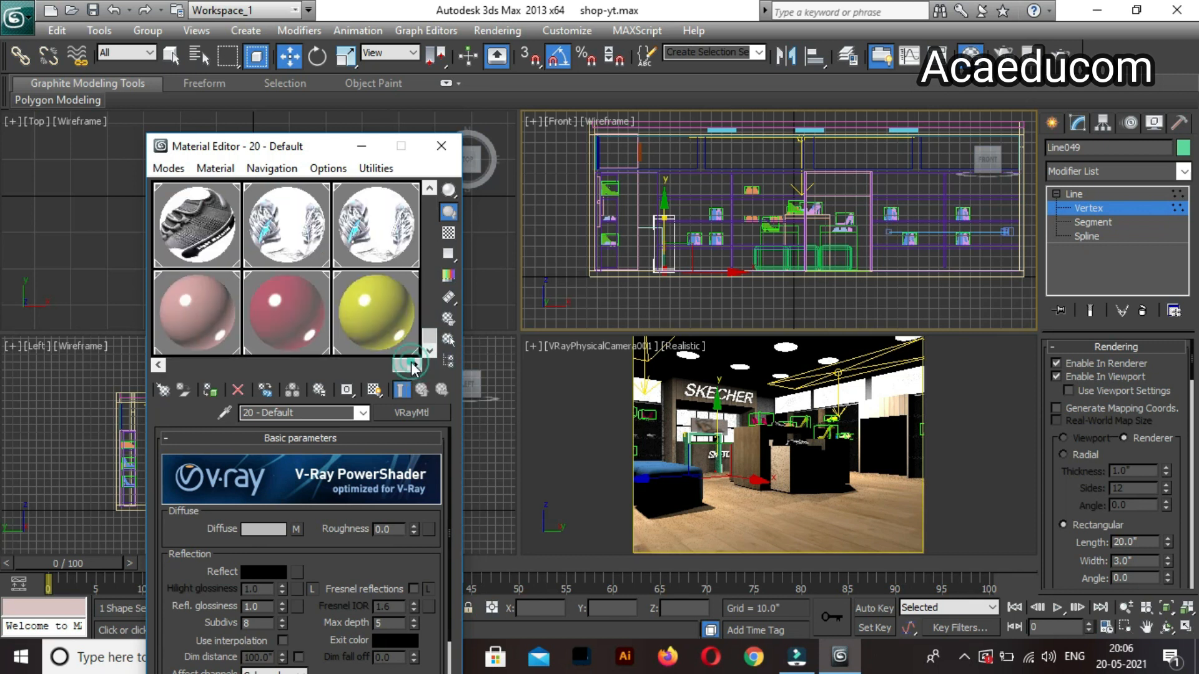
click(432, 200)
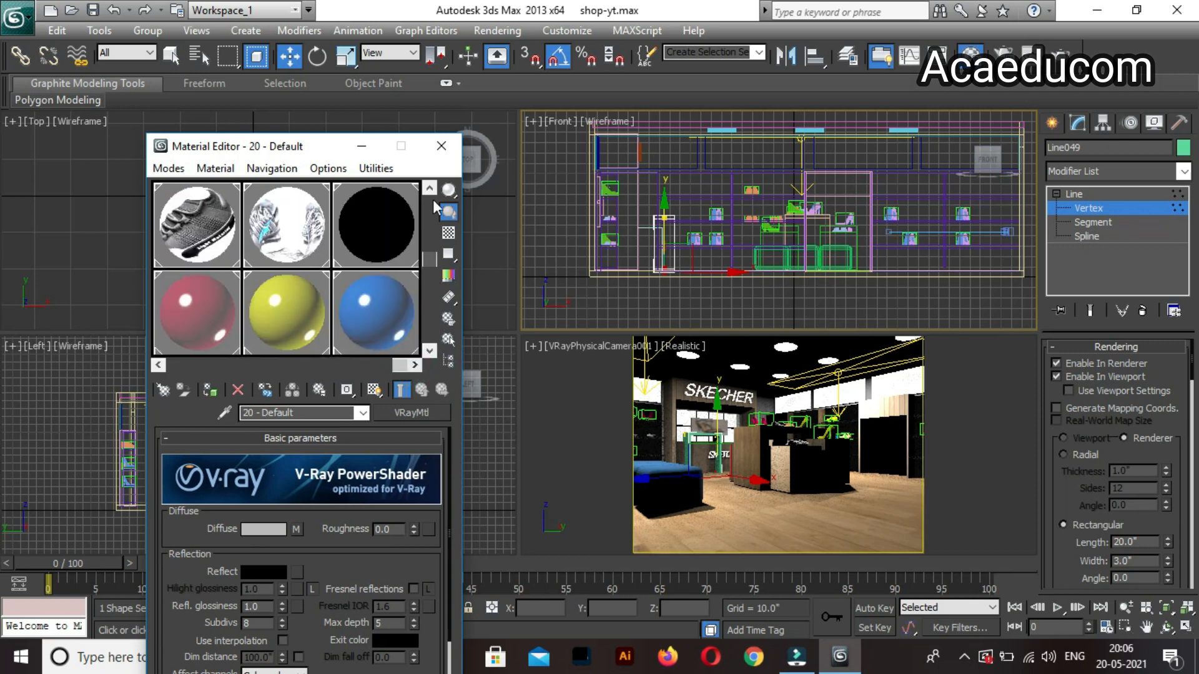
click(429, 189)
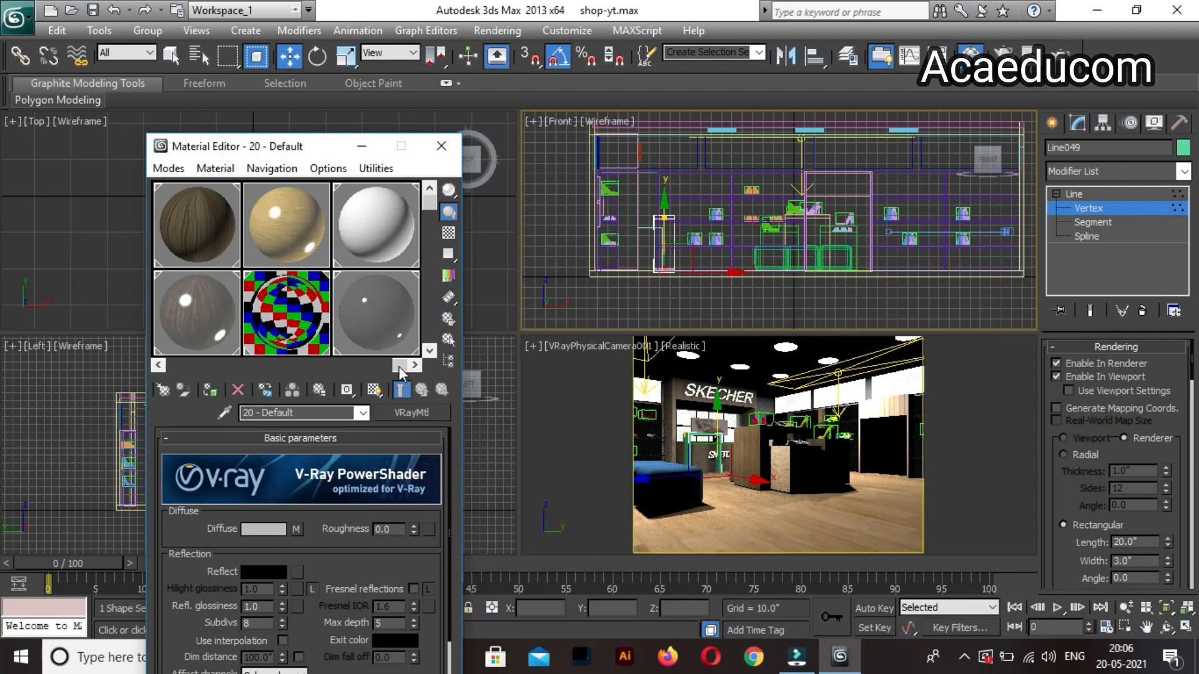
click(283, 230)
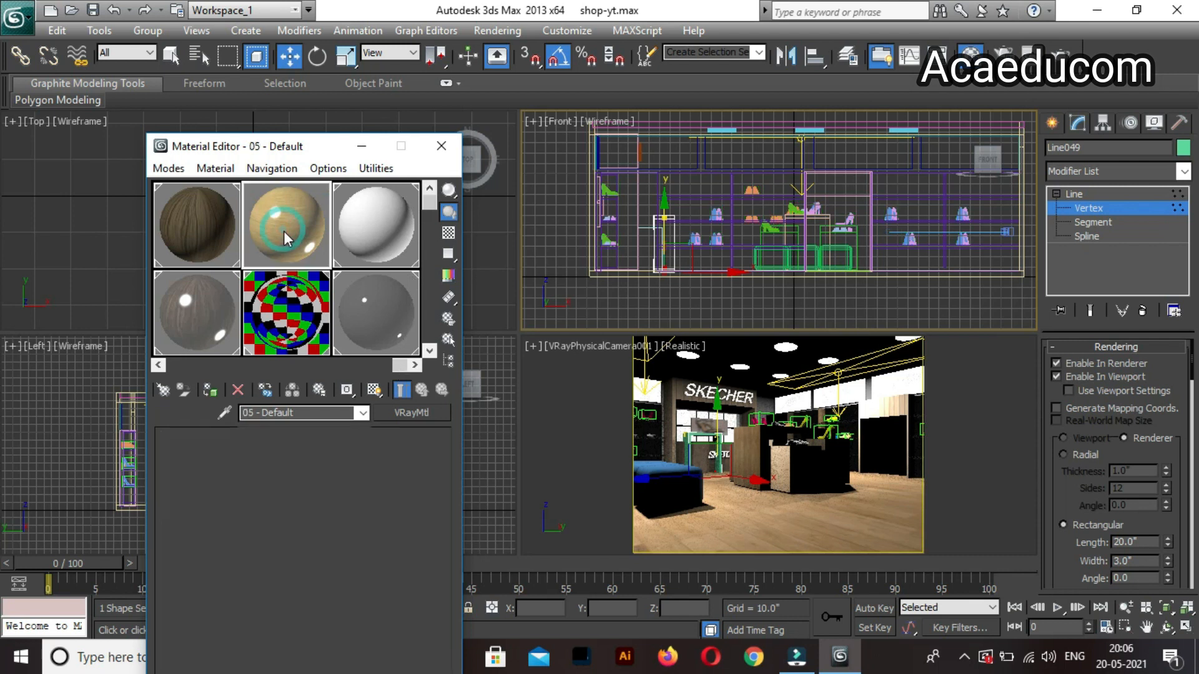
click(213, 393)
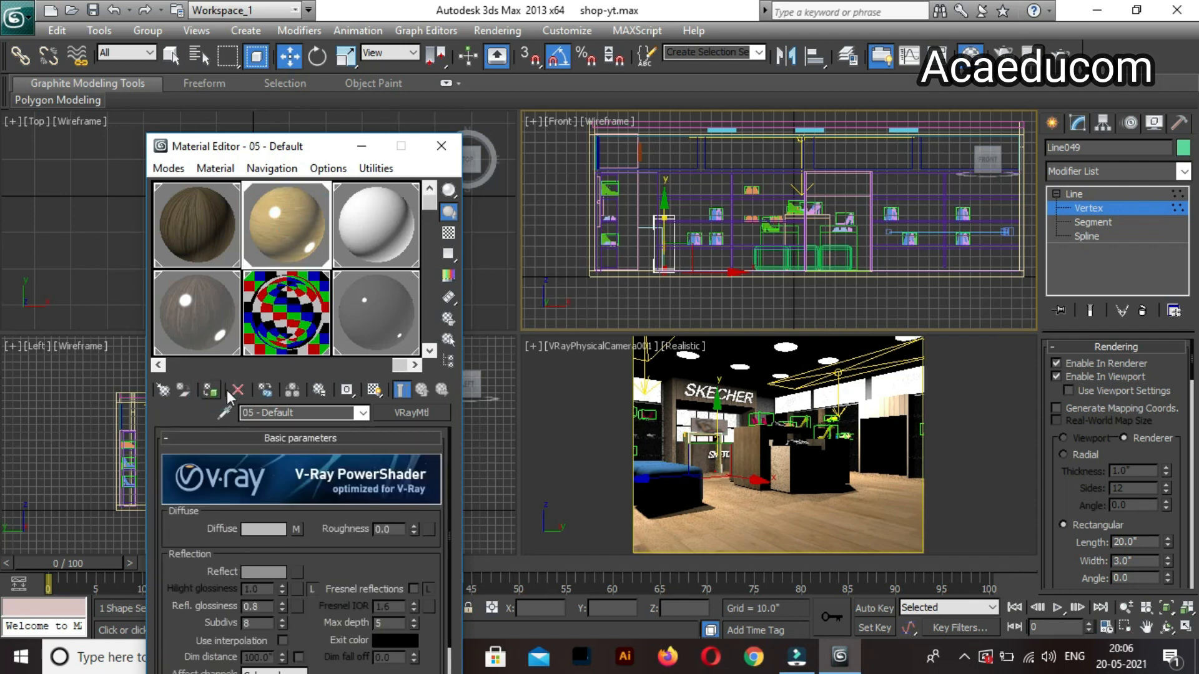
click(373, 392)
click(440, 143)
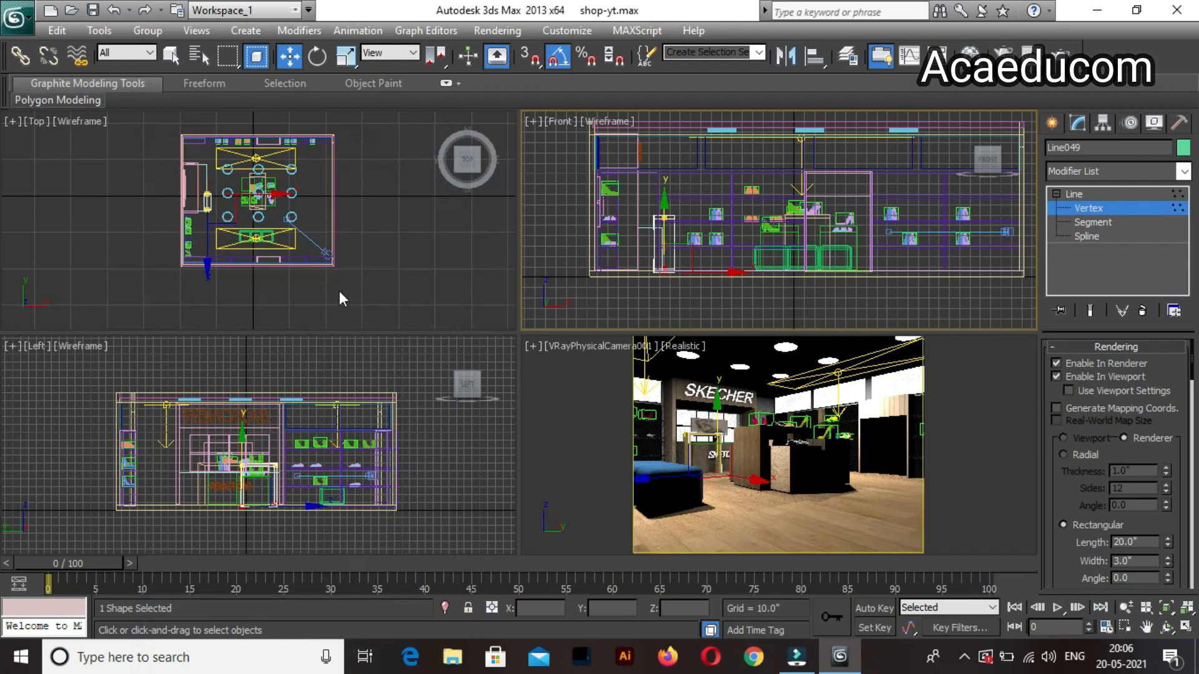
Leave vertex editing and copy the whole frame along Y in the Top view, placing the copy at about Y 65.5 inches.
click(241, 215)
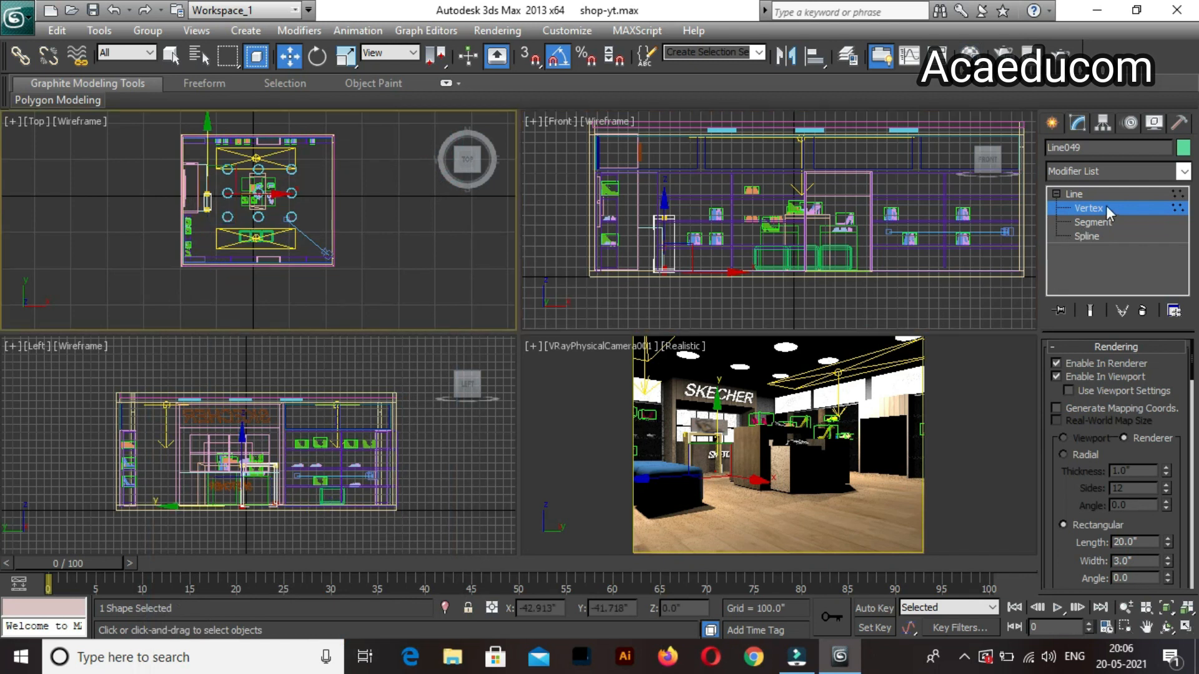
middle_drag(1055, 216, 363, 221)
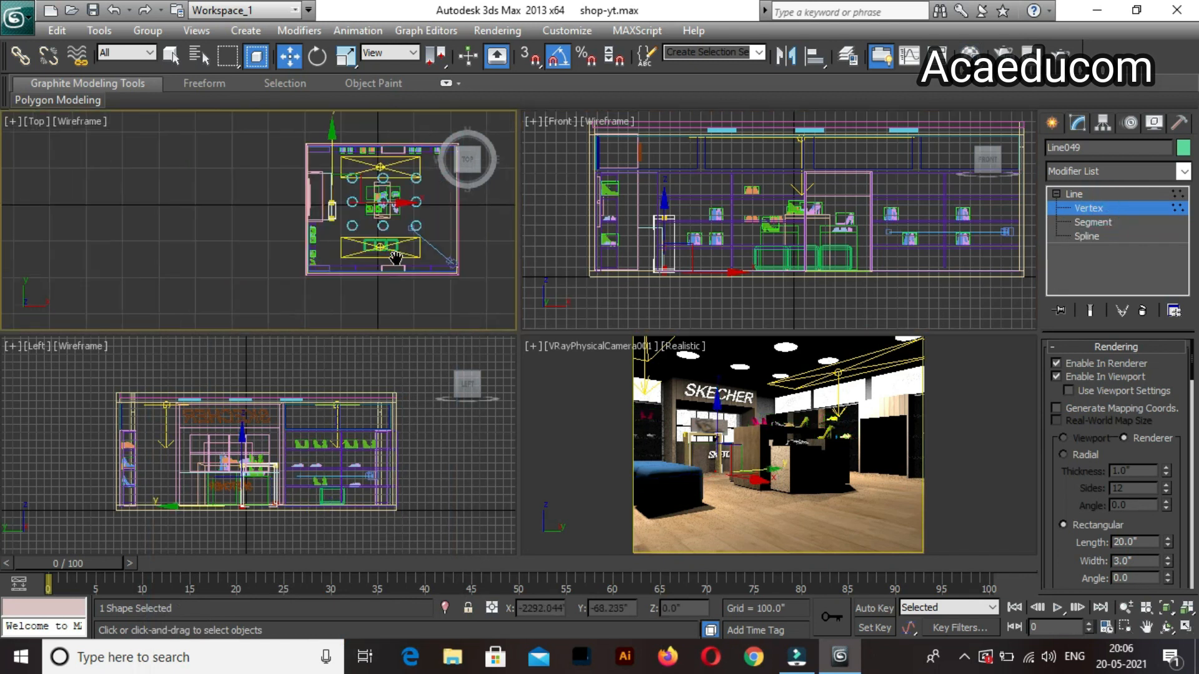
key(1)
click(332, 165)
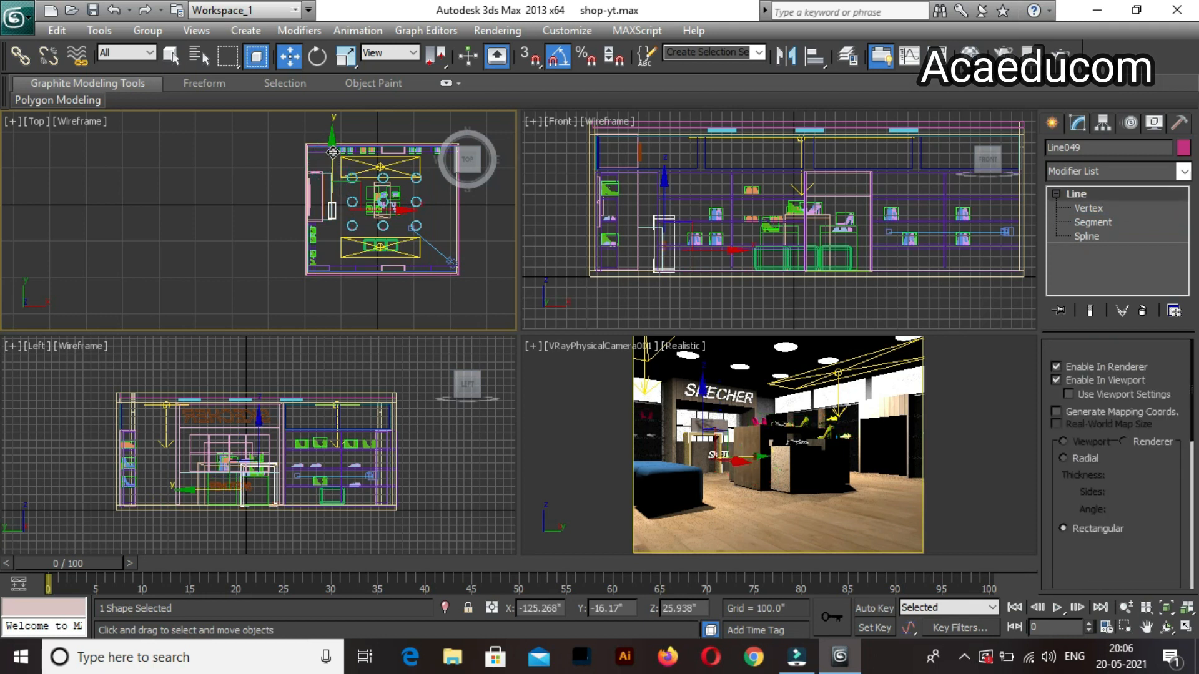
click(463, 214)
shift+drag(463, 214, 463, 197)
click(582, 403)
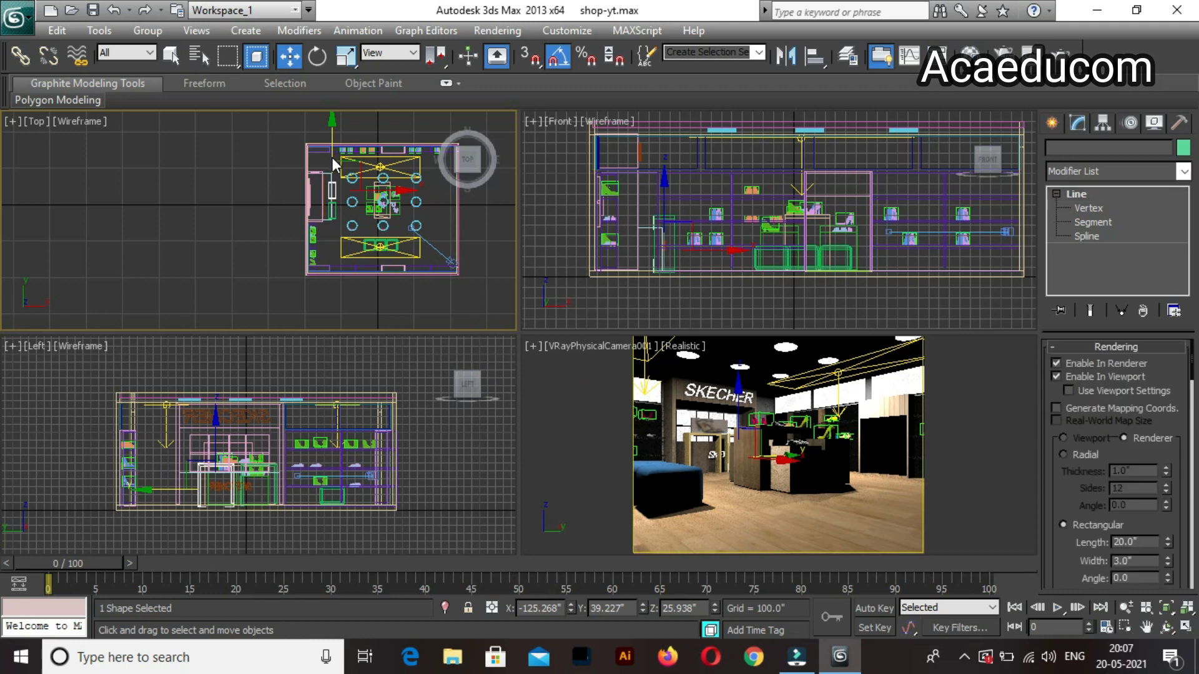
drag(332, 153, 331, 139)
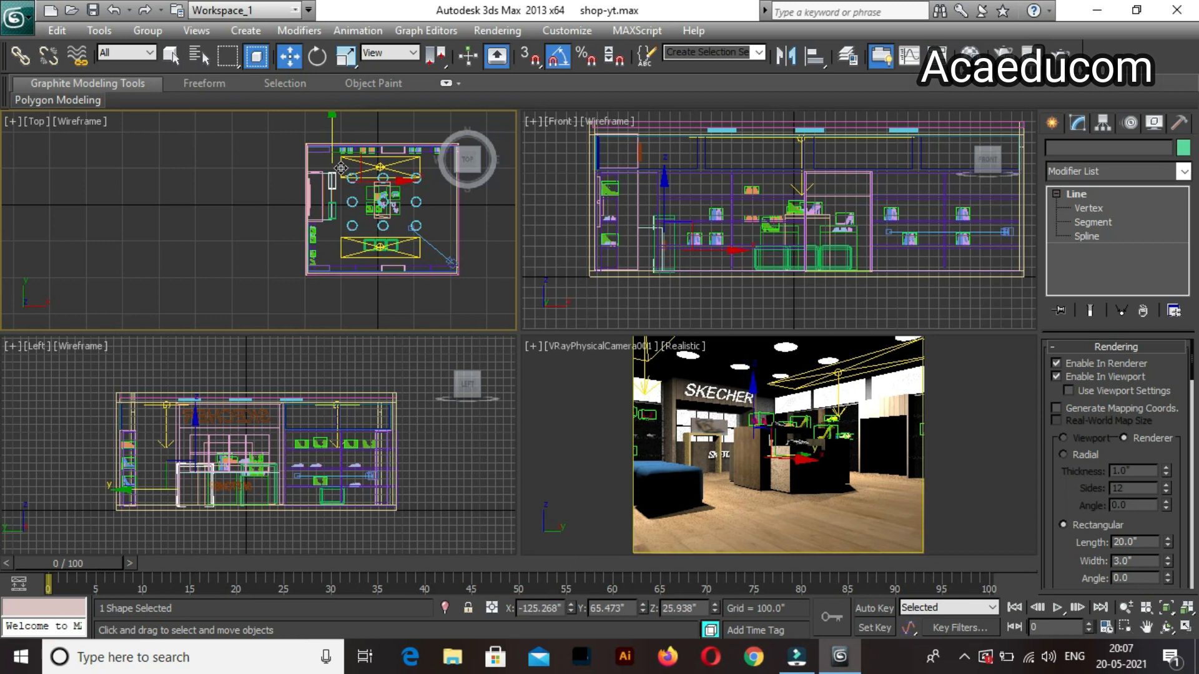
Test-render the camera view to check the frames, stop at the light cache pass and close the render windows.
click(757, 537)
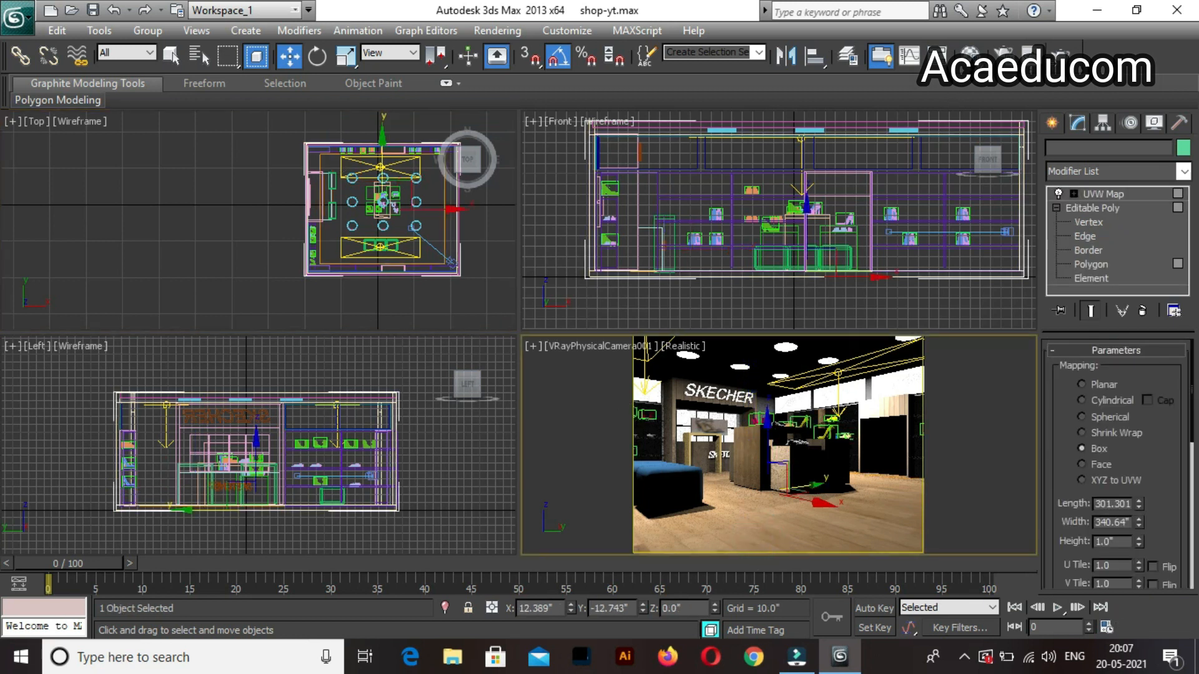
click(1060, 55)
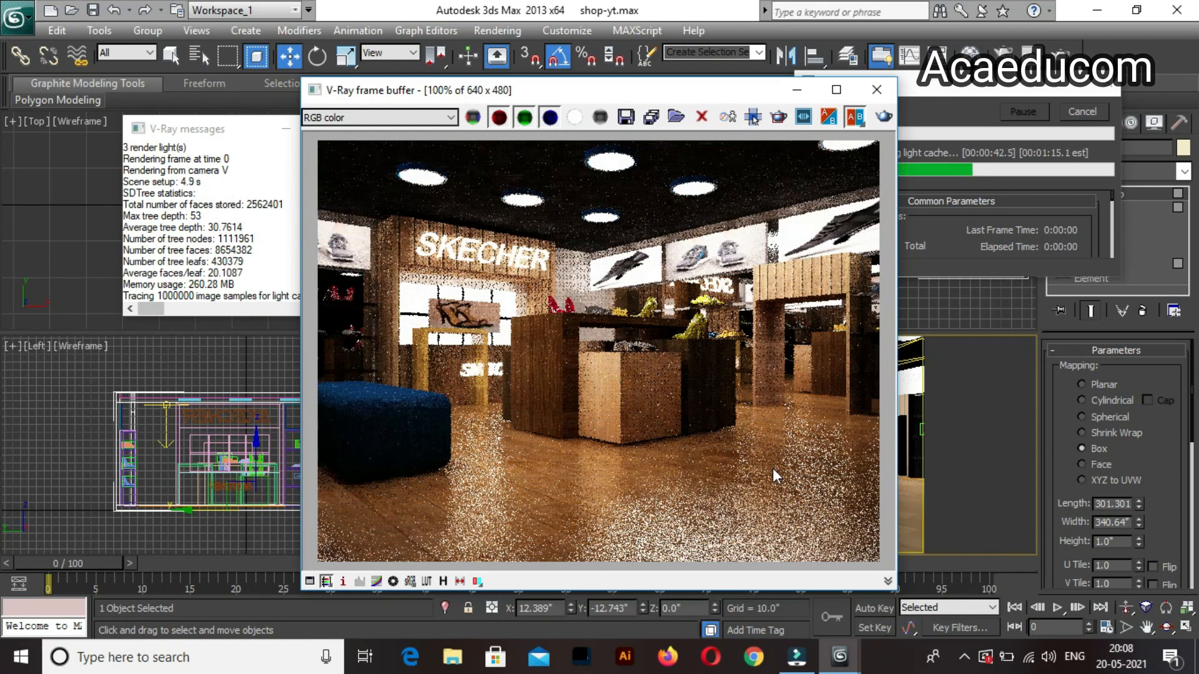
click(1091, 110)
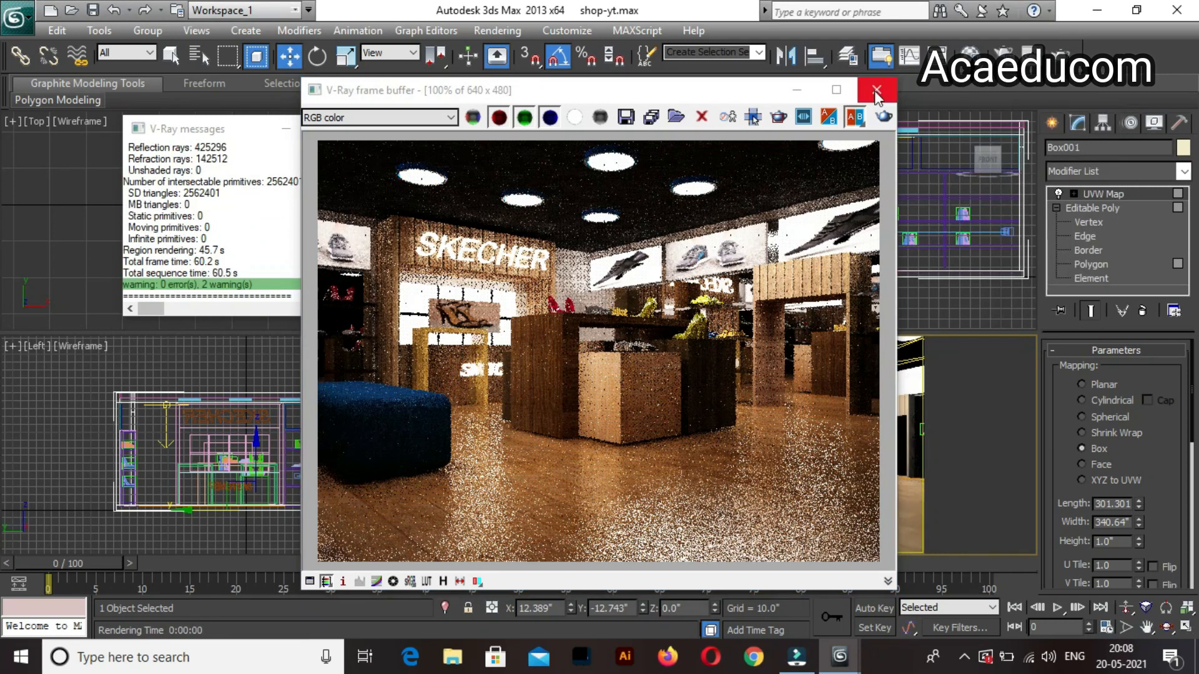
click(878, 96)
click(876, 90)
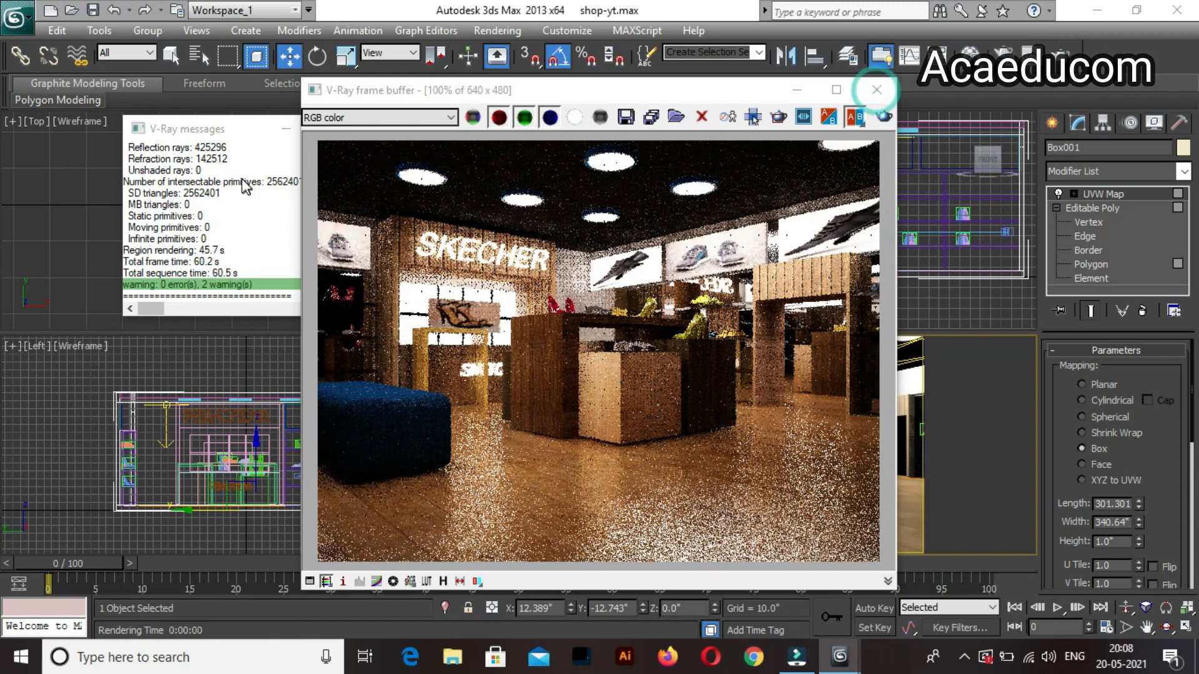
click(878, 92)
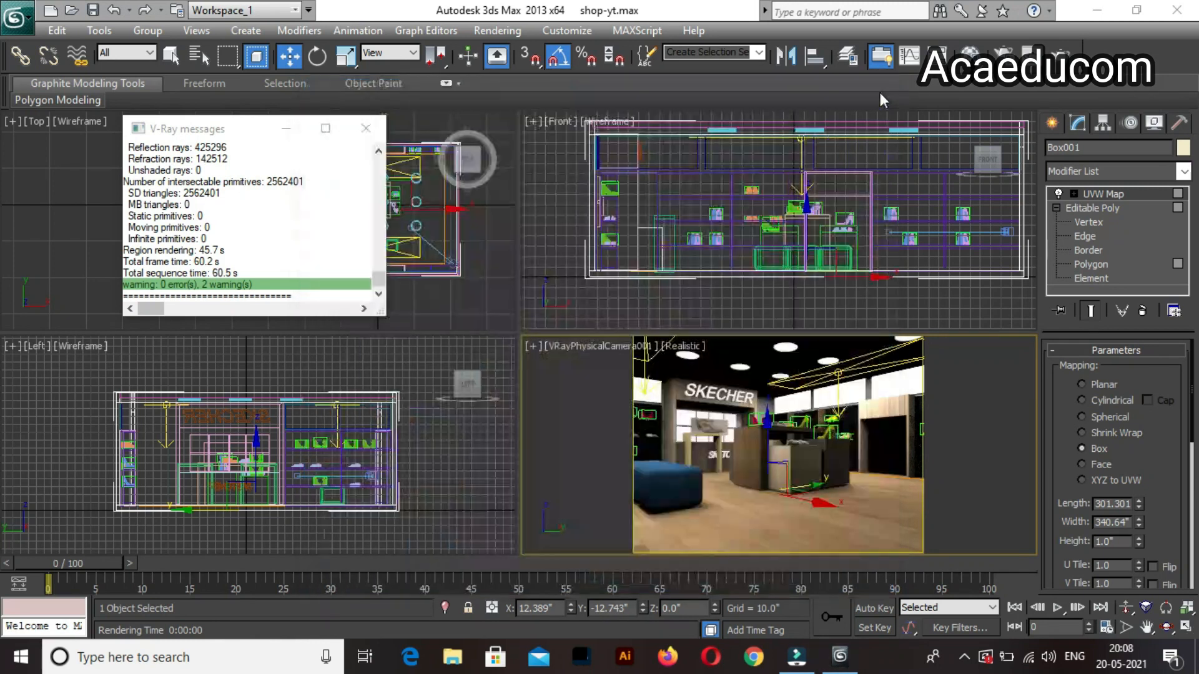
click(369, 129)
click(365, 129)
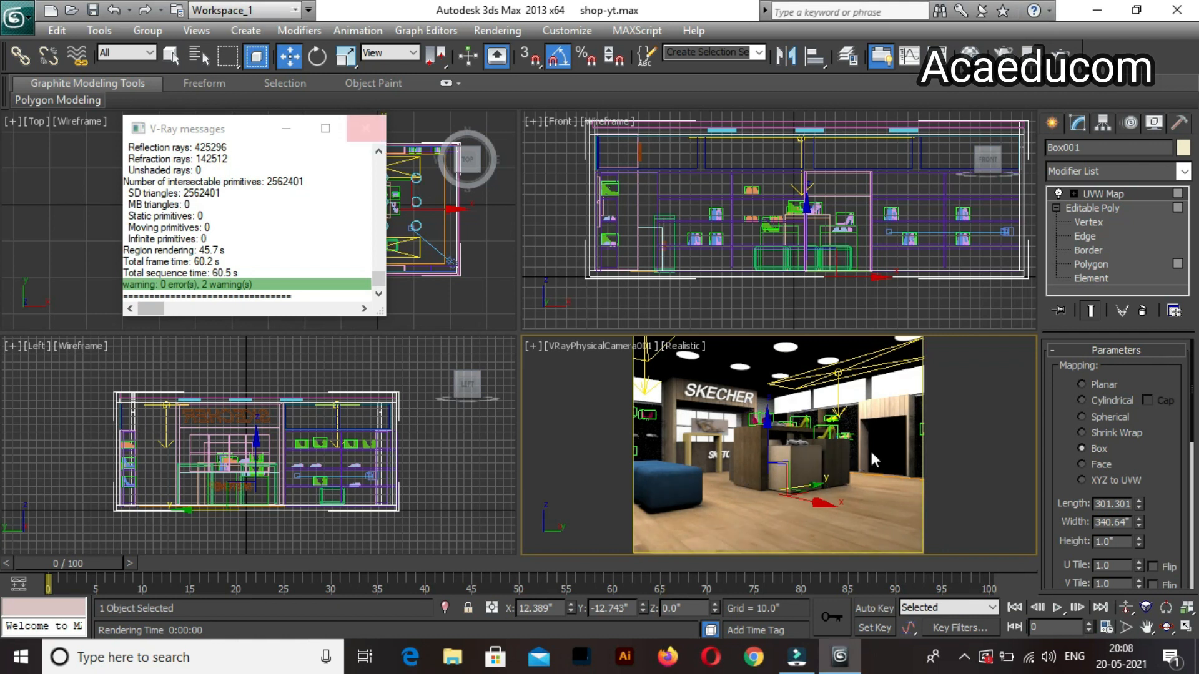
click(368, 129)
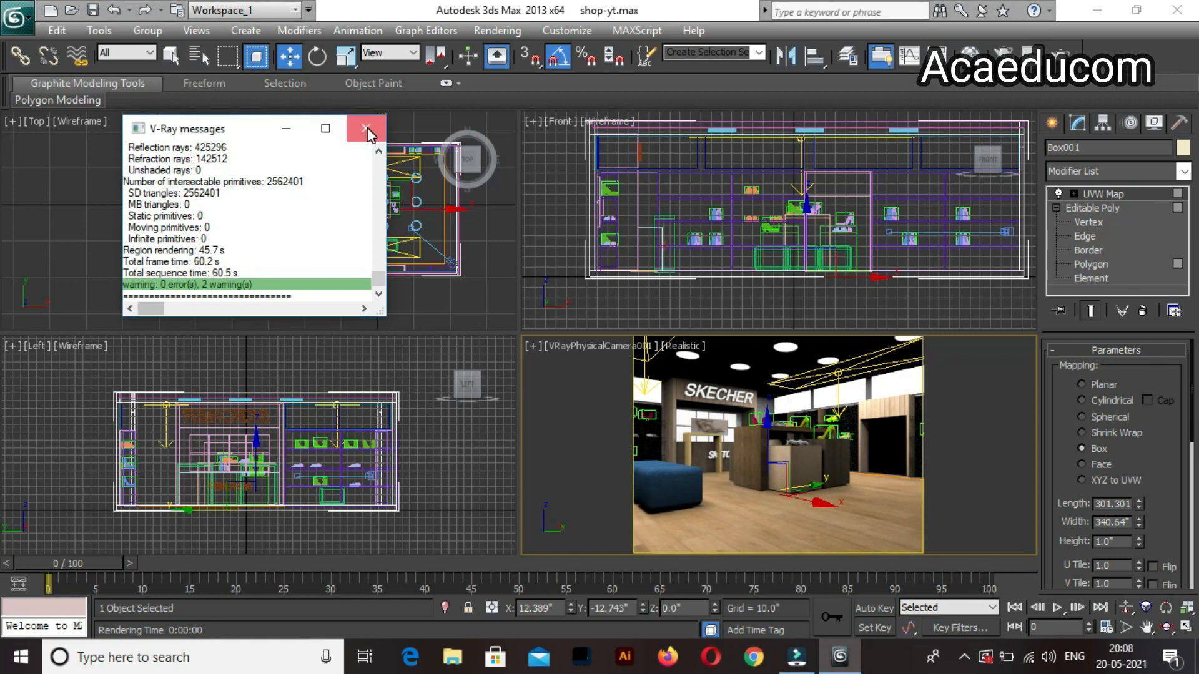
click(367, 128)
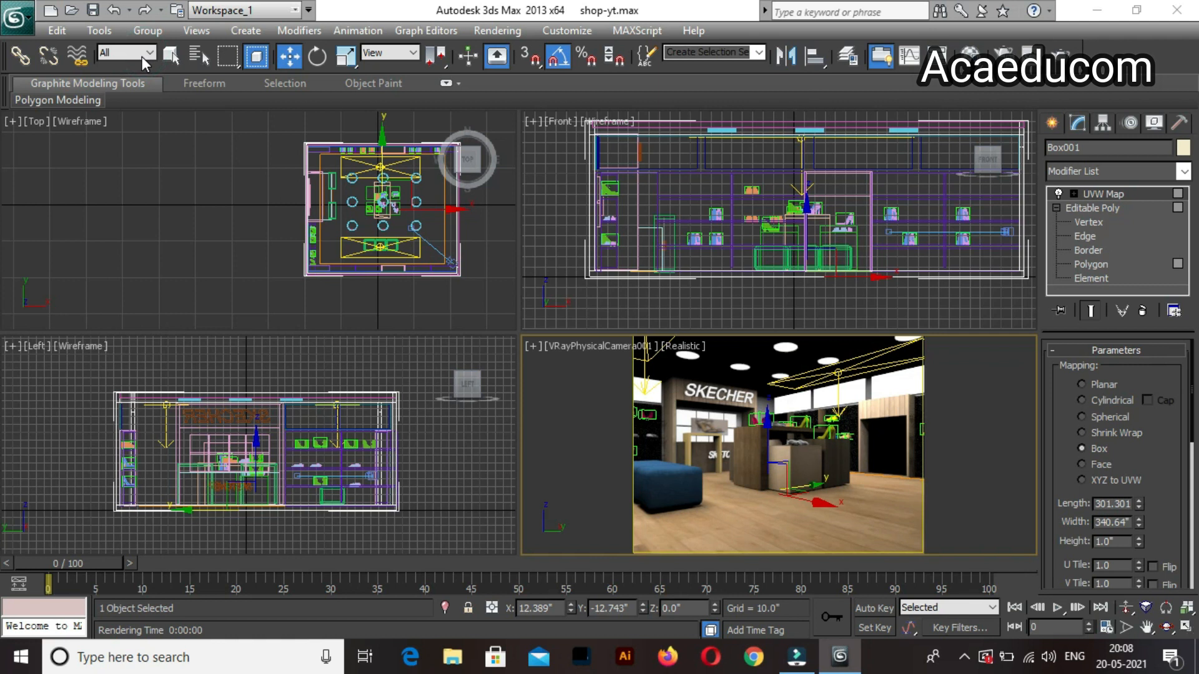
Deselect everything and restrict the selection filter to Cameras.
click(142, 55)
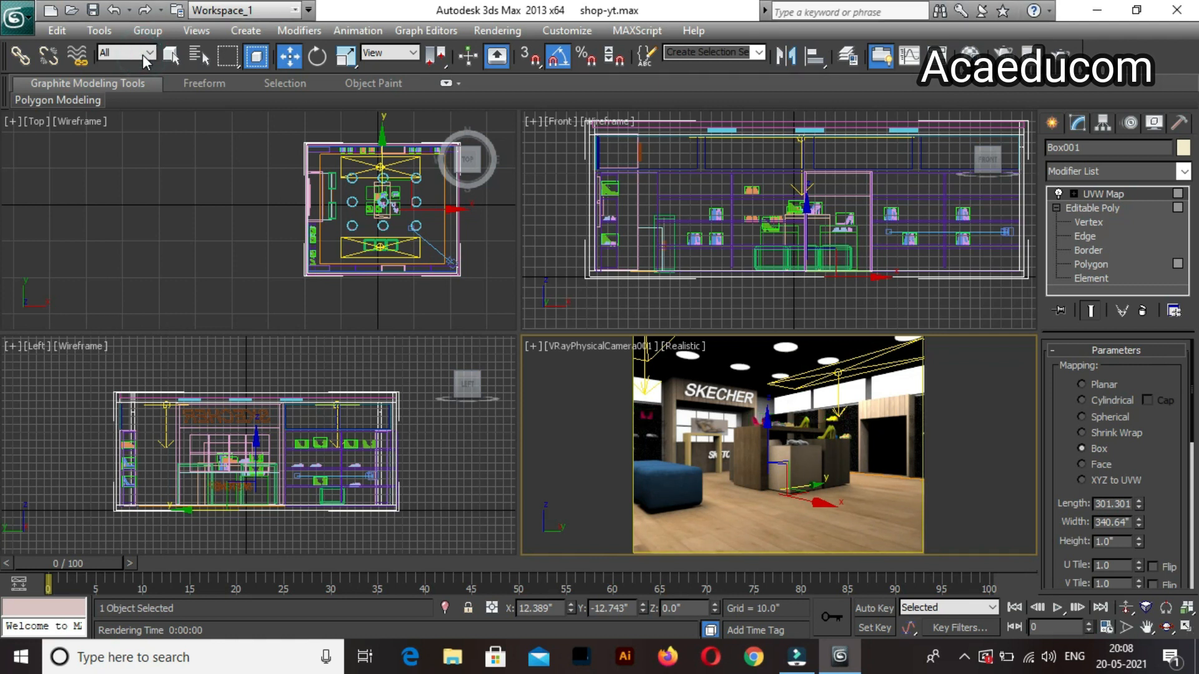
click(142, 54)
click(148, 55)
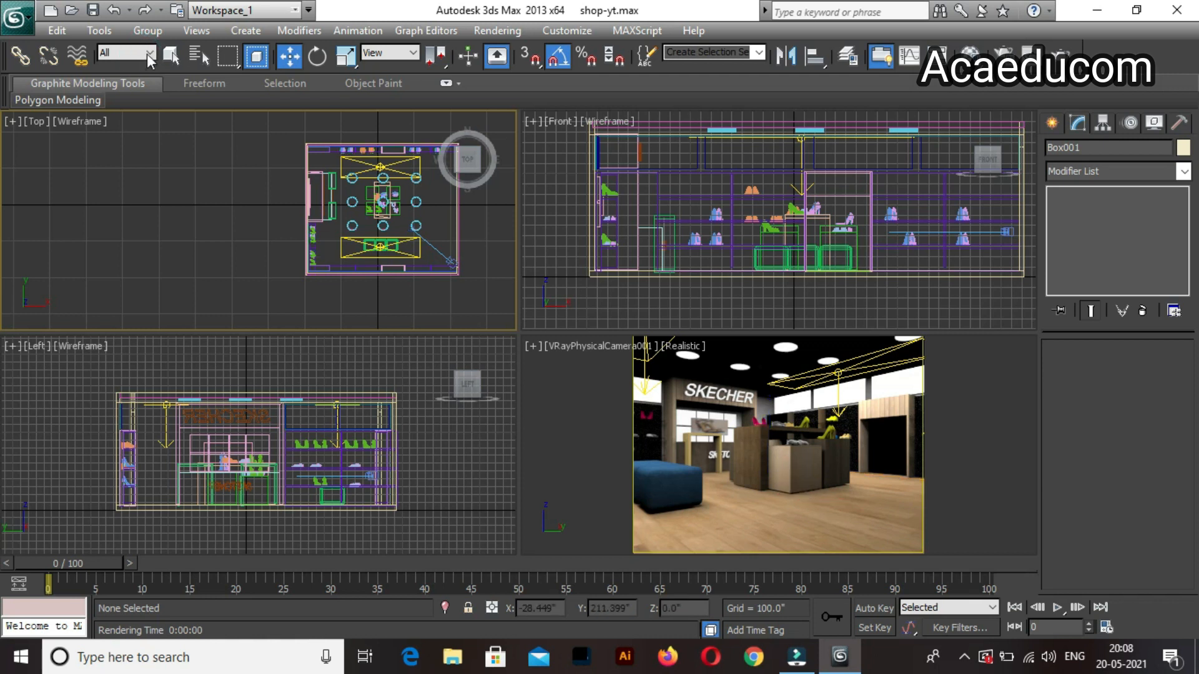
click(149, 55)
click(148, 55)
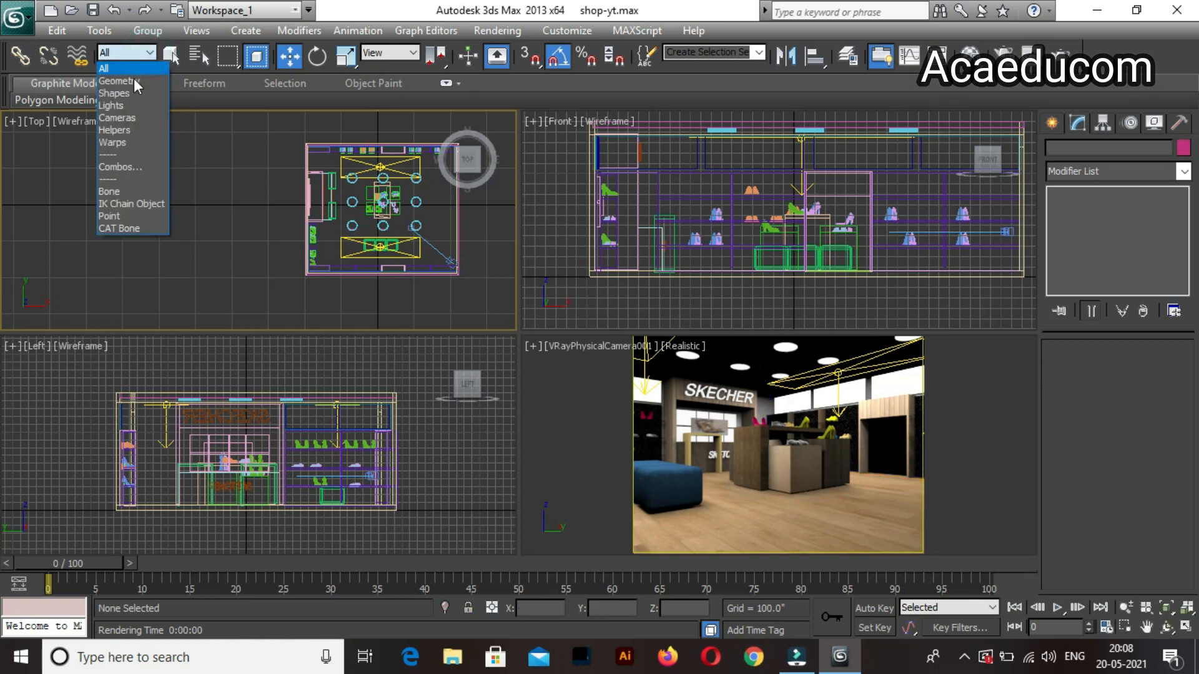
click(125, 118)
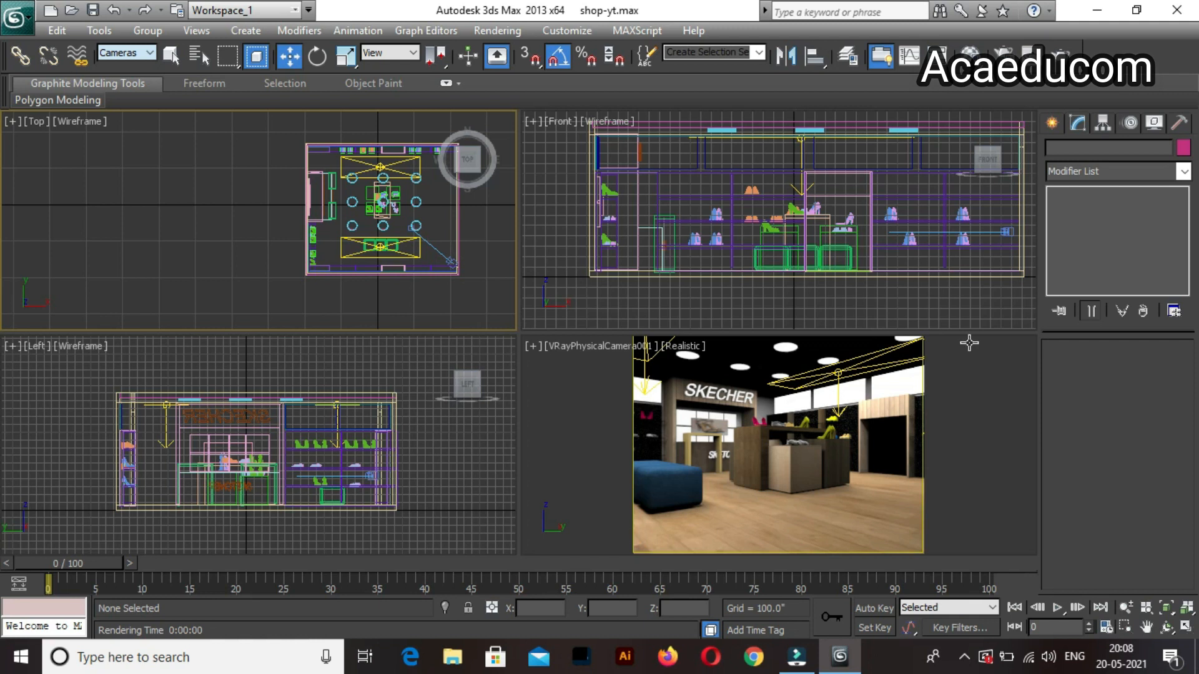
Raise the V-Ray physical camera in the Front view to a height of about Z 51.6 inches.
click(1007, 231)
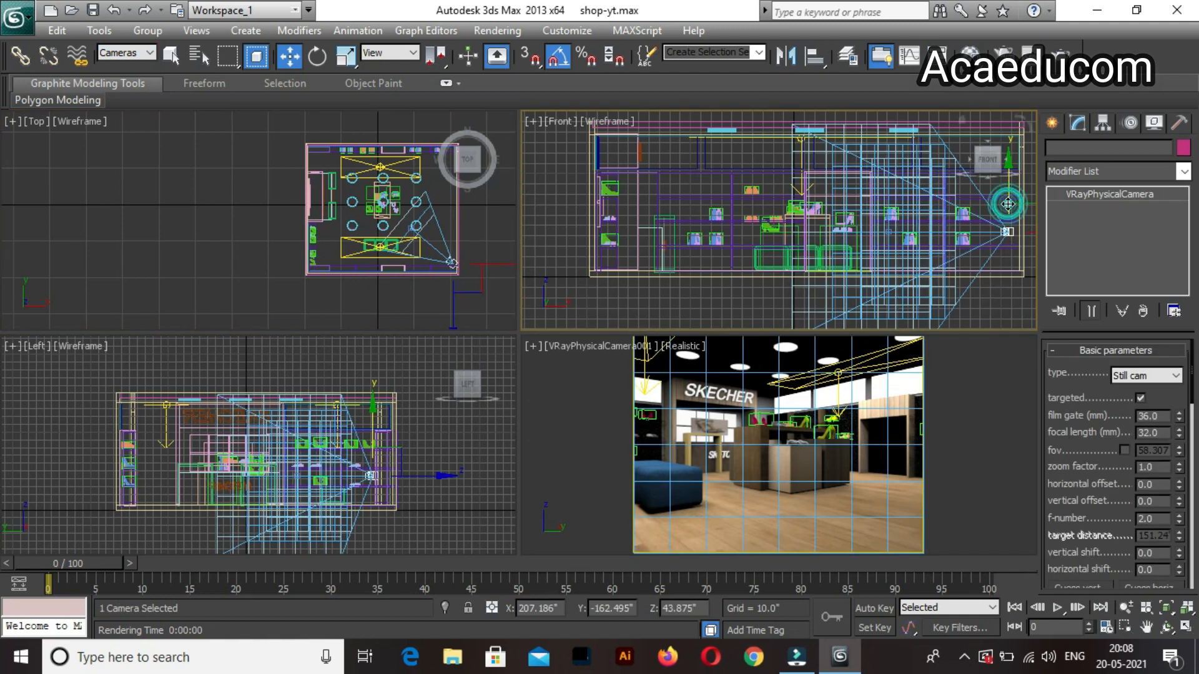
drag(1007, 204, 1008, 200)
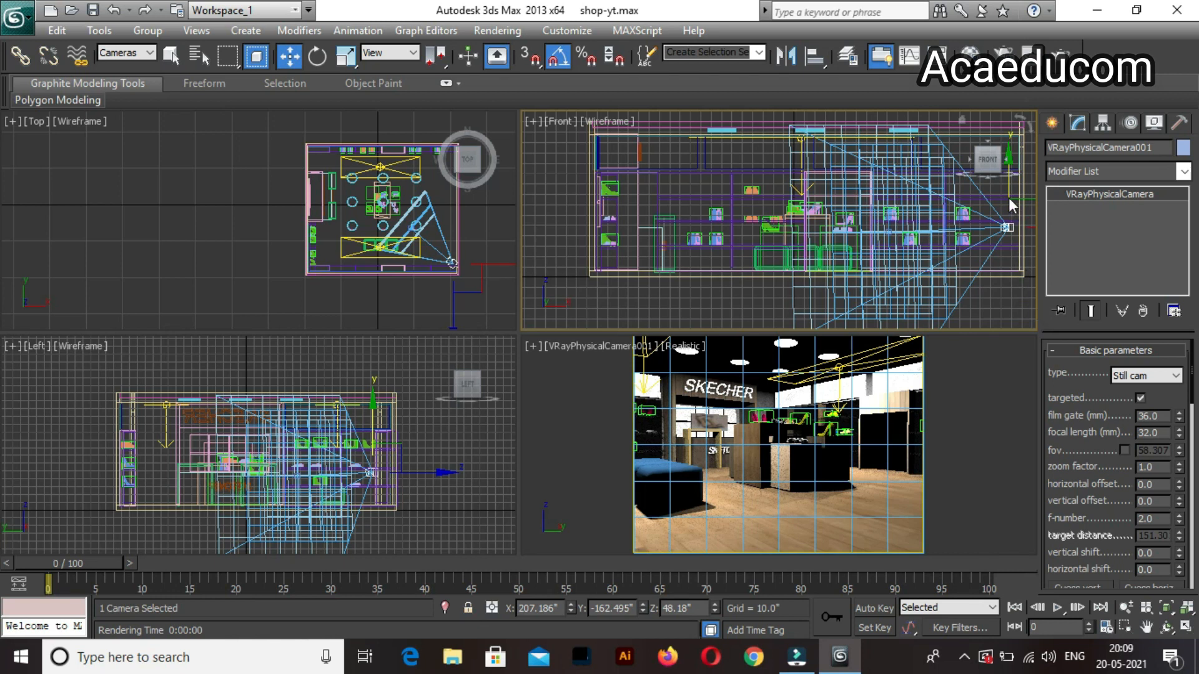
drag(1009, 189, 1009, 183)
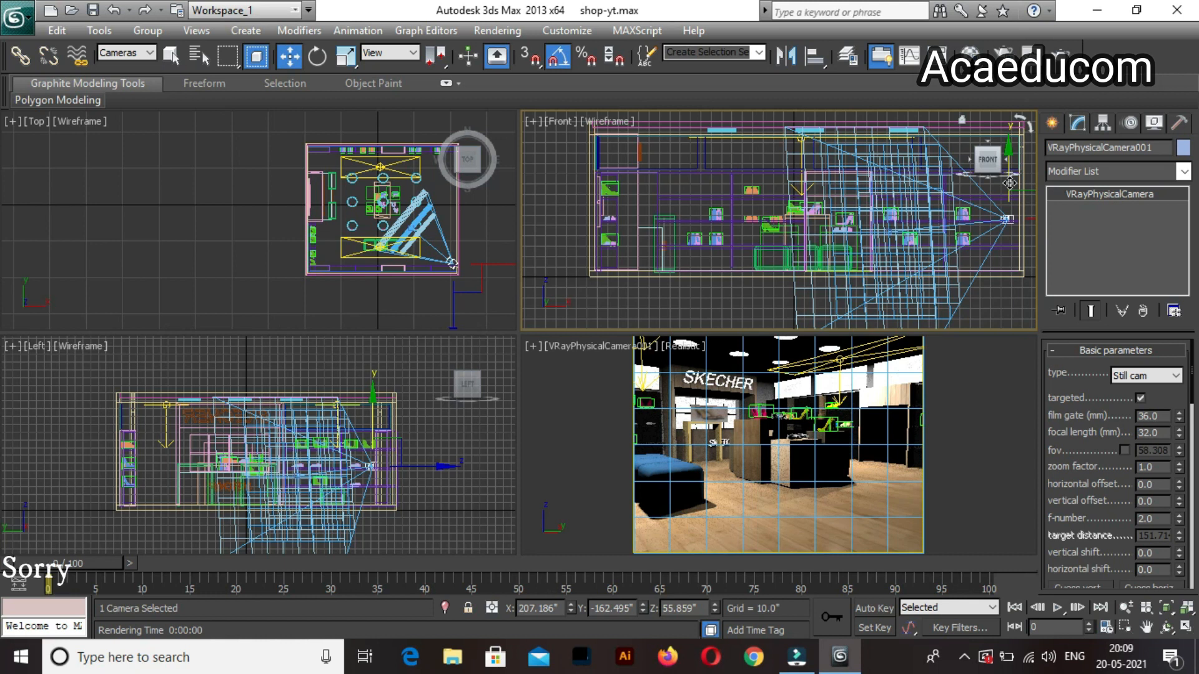
click(1009, 183)
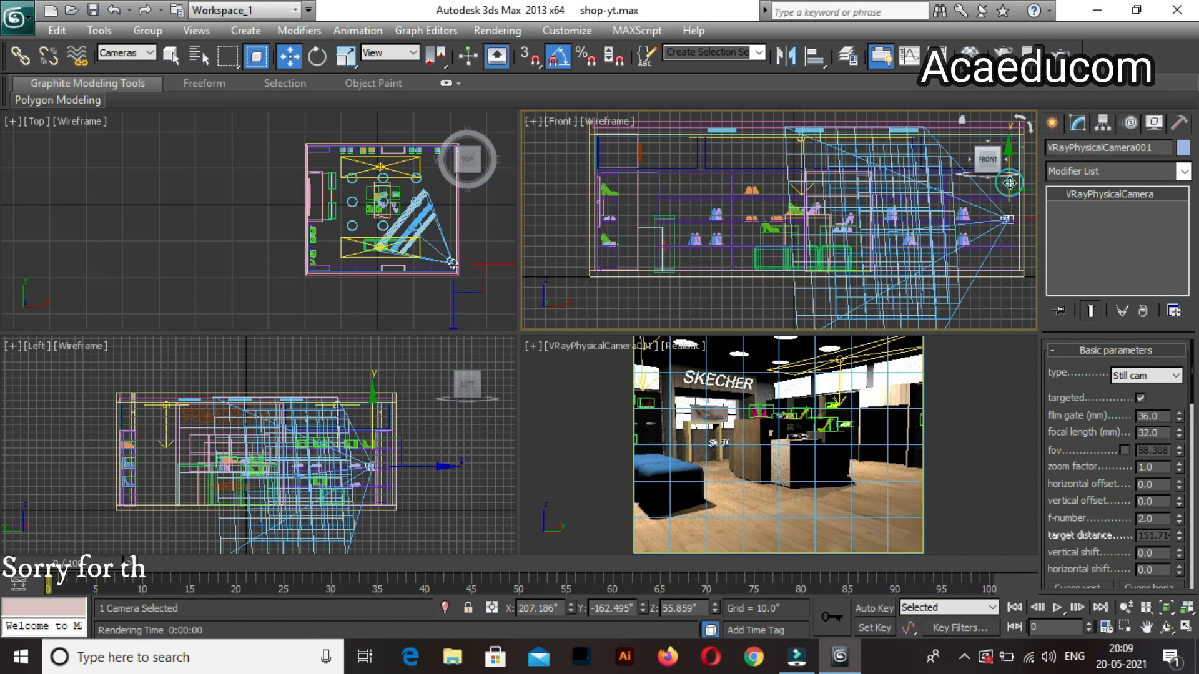
drag(1010, 183, 1011, 187)
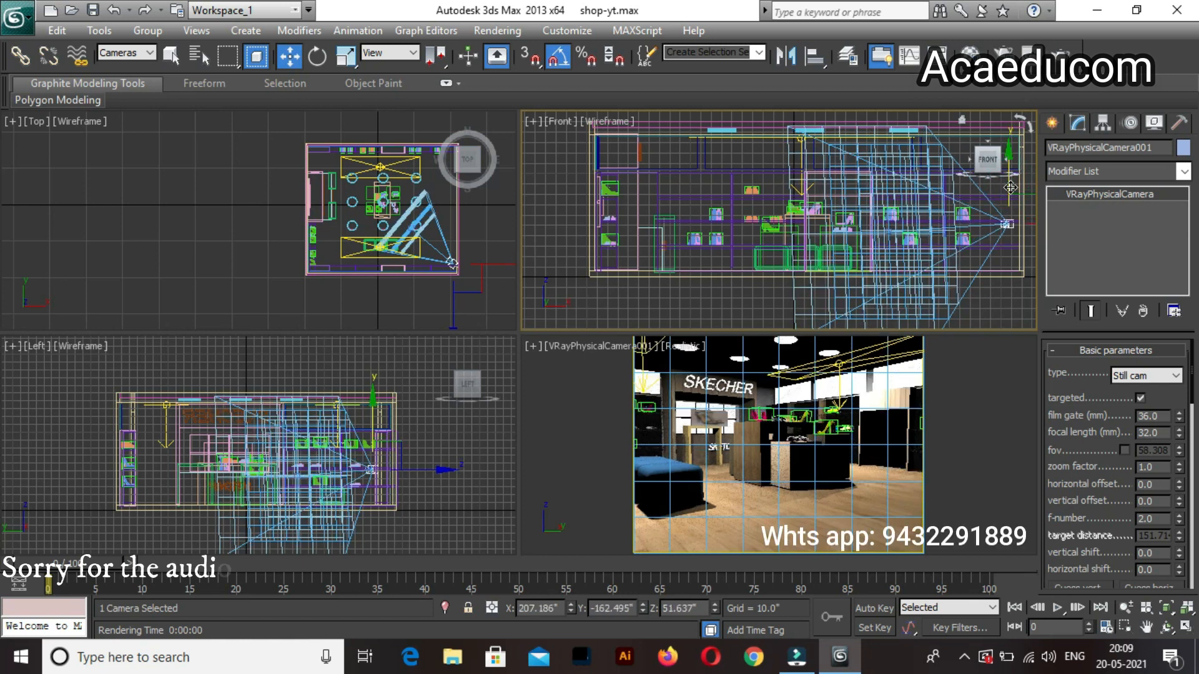
Render the camera view from the raised camera position.
right_click(855, 517)
click(1060, 55)
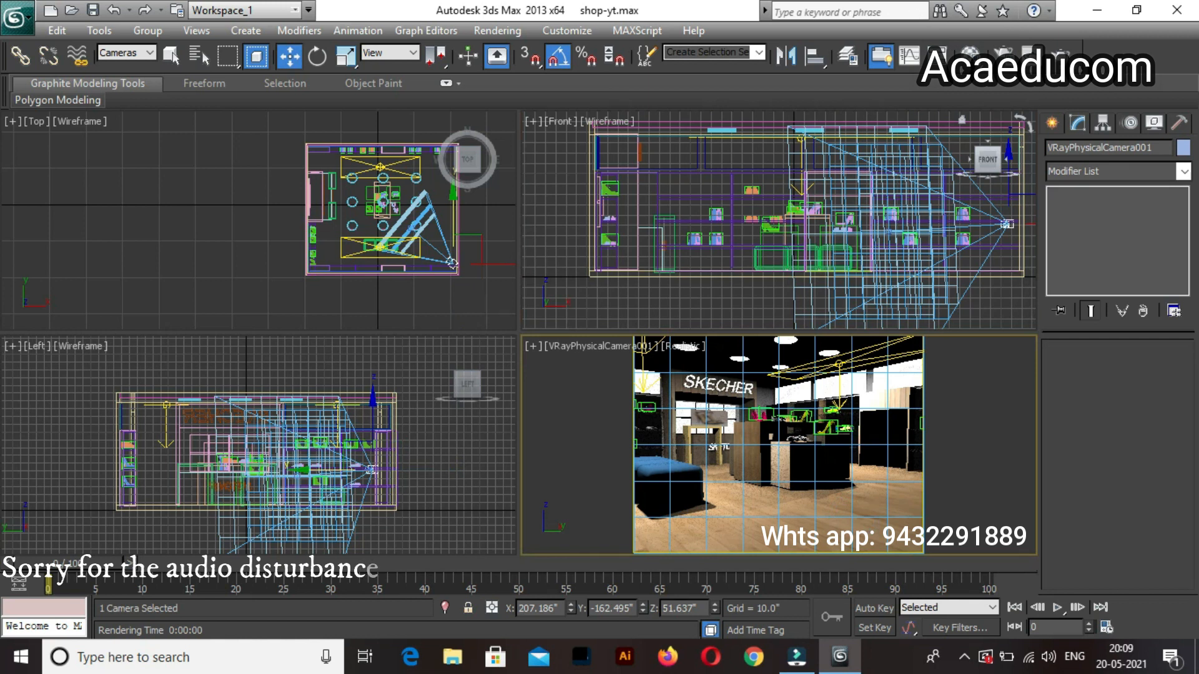